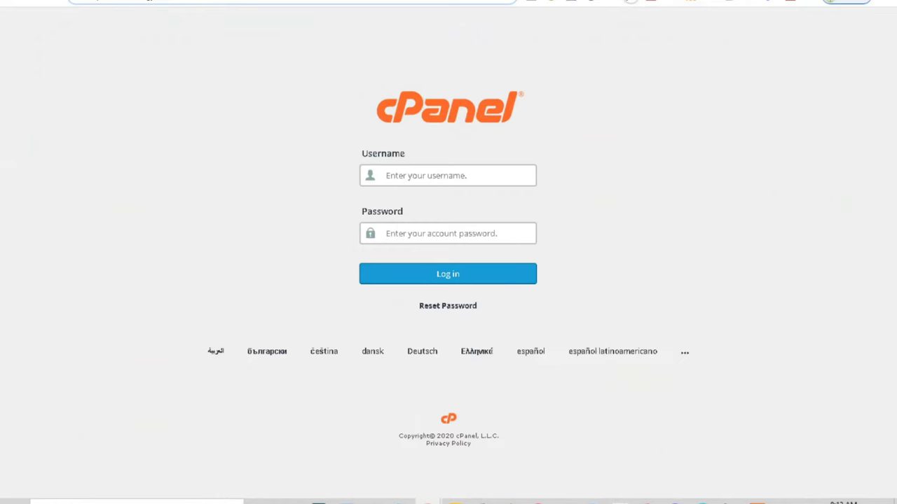
# Open a new browser tab on Google's start page, leaving the cPanel login tab behind
pyautogui.hotkey('ctrl', 't')
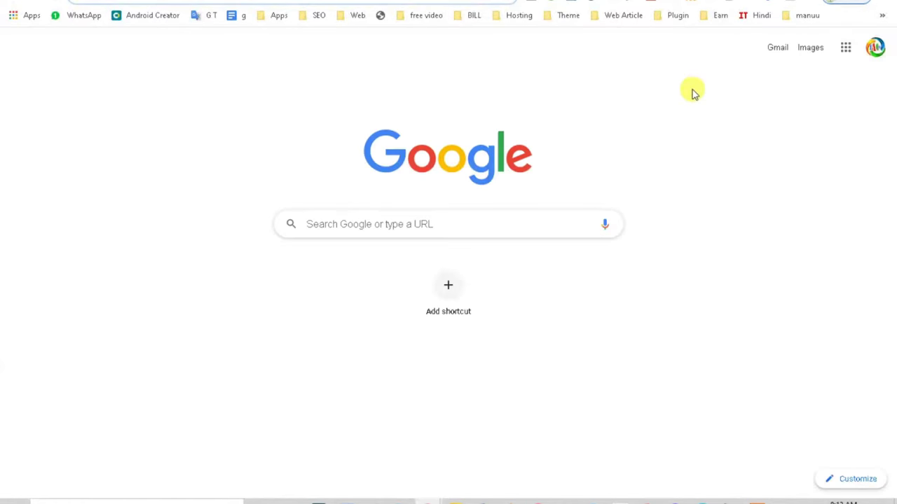
# Go to YouTube and browse the Grocery Store channel's uploads
pyautogui.write('yo')
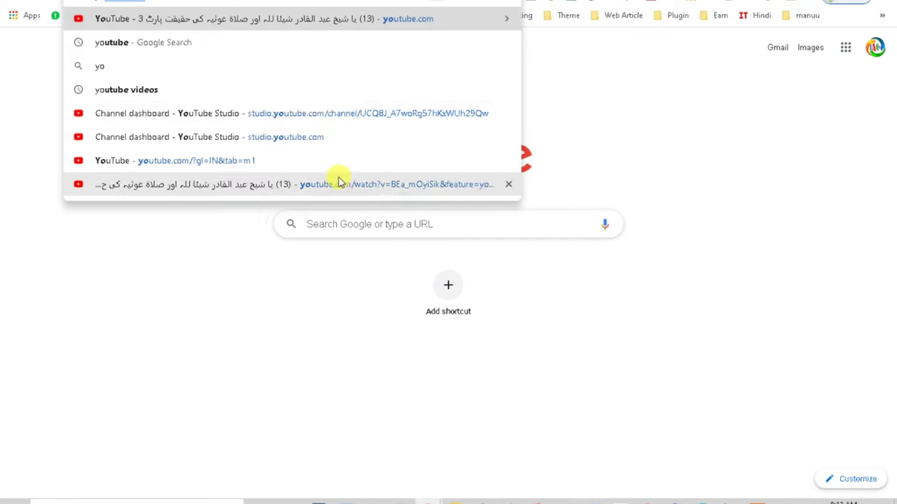
pyautogui.click(327, 140)
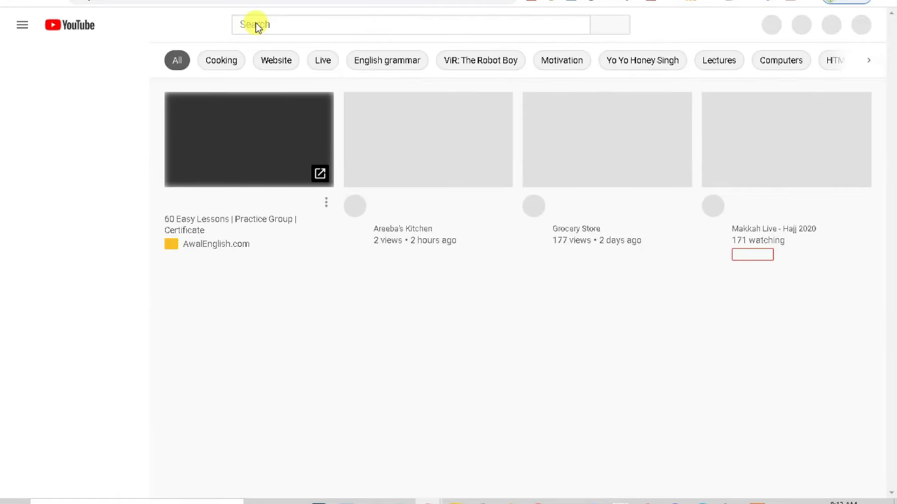
pyautogui.click(255, 24)
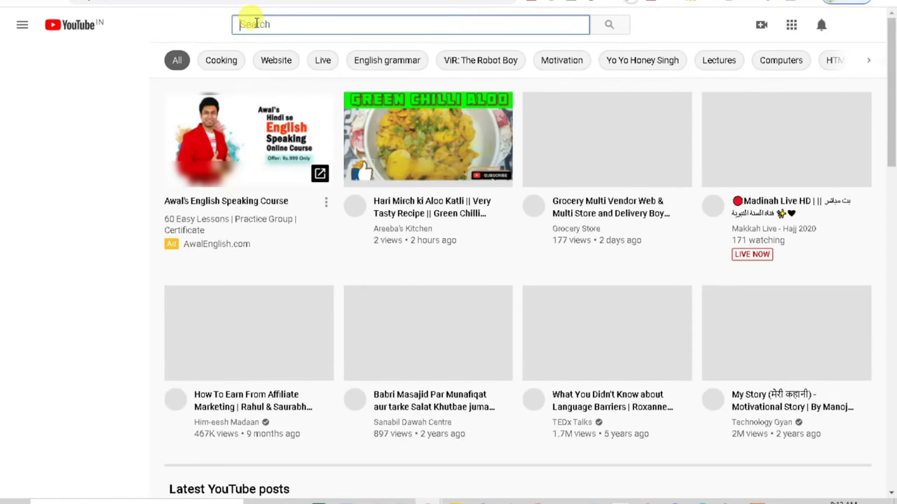
pyautogui.click(580, 229)
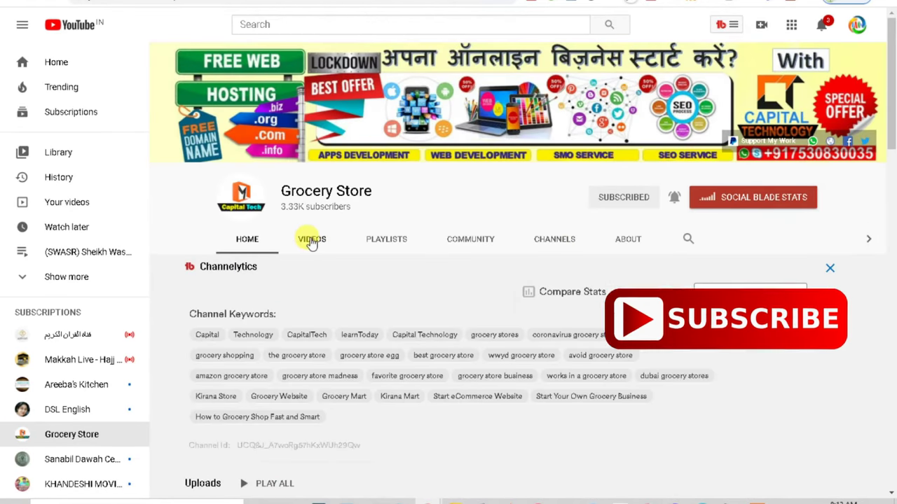
pyautogui.scroll(-5, 312, 270)
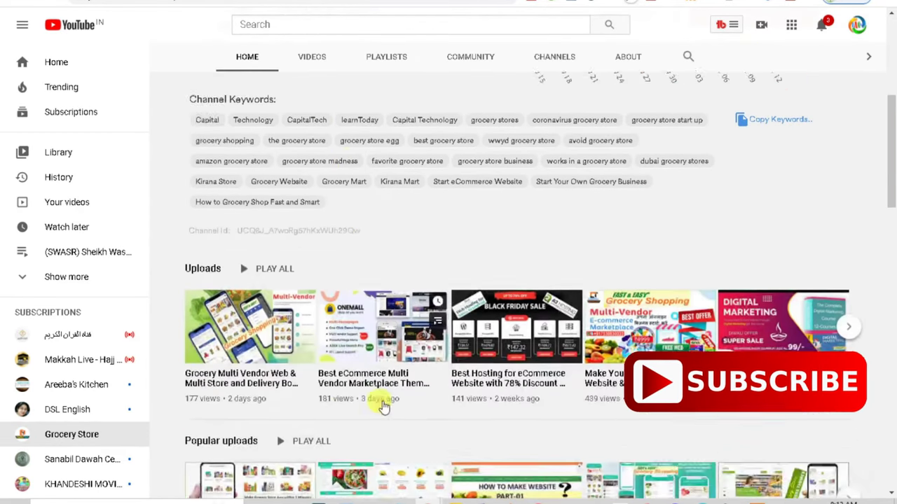
pyautogui.scroll(-1, 384, 406)
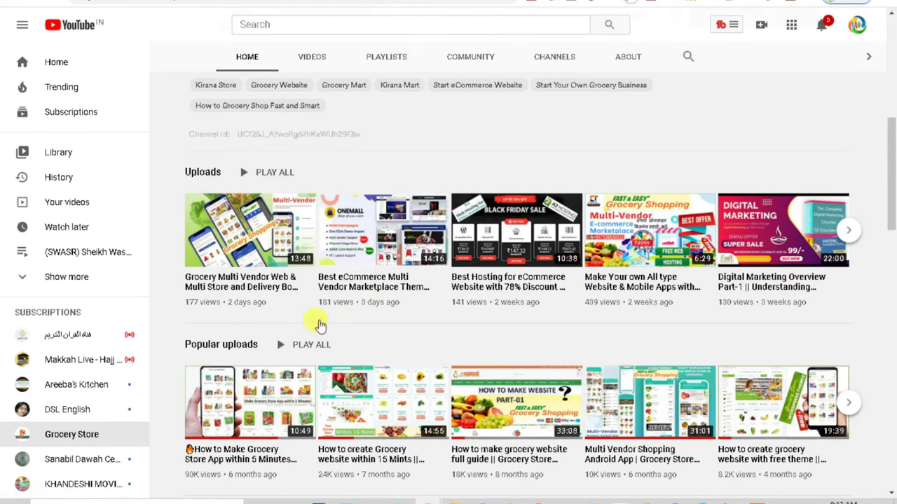
pyautogui.scroll(2, 318, 326)
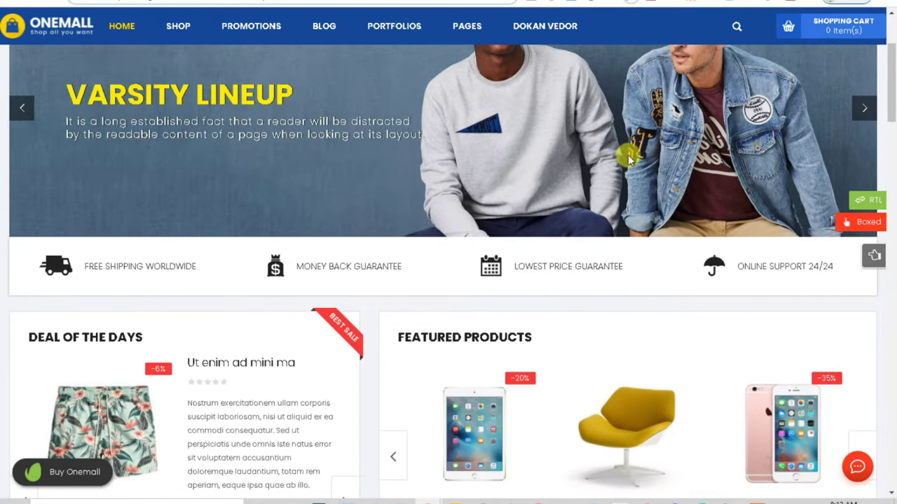
# Look over the OneMall demo and ThemeForest item page, then return to the cPanel login tab
pyautogui.scroll(3, 545, 454)
pyautogui.scroll(-3, 332, 354)
pyautogui.scroll(-10, 320, 380)
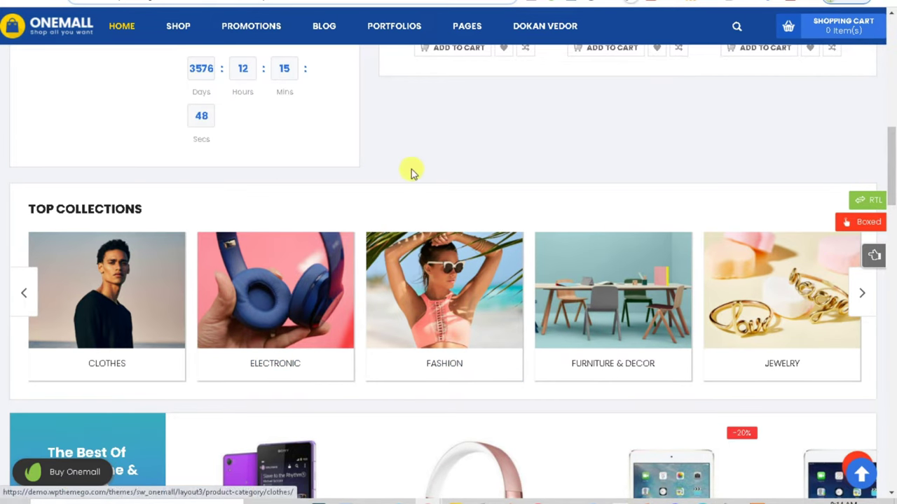
pyautogui.hotkey('alt', 'Left')
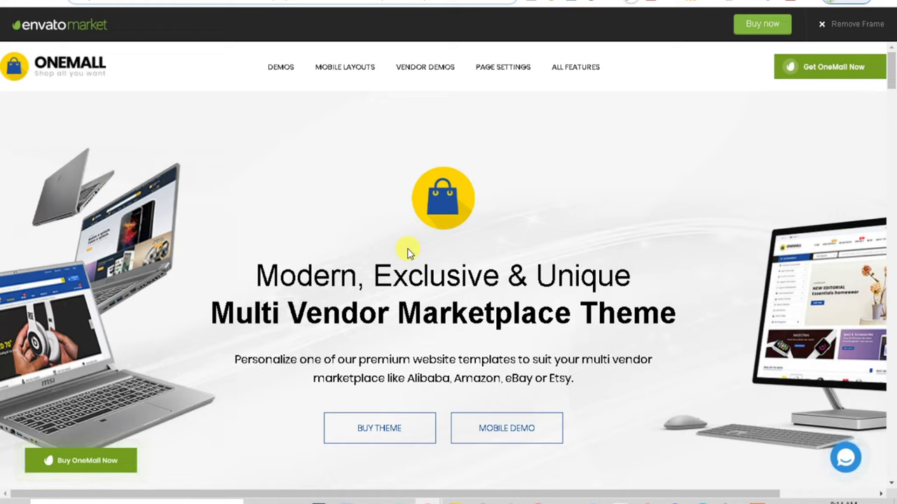
pyautogui.hotkey('ctrl', 'w')
pyautogui.scroll(6, 526, 134)
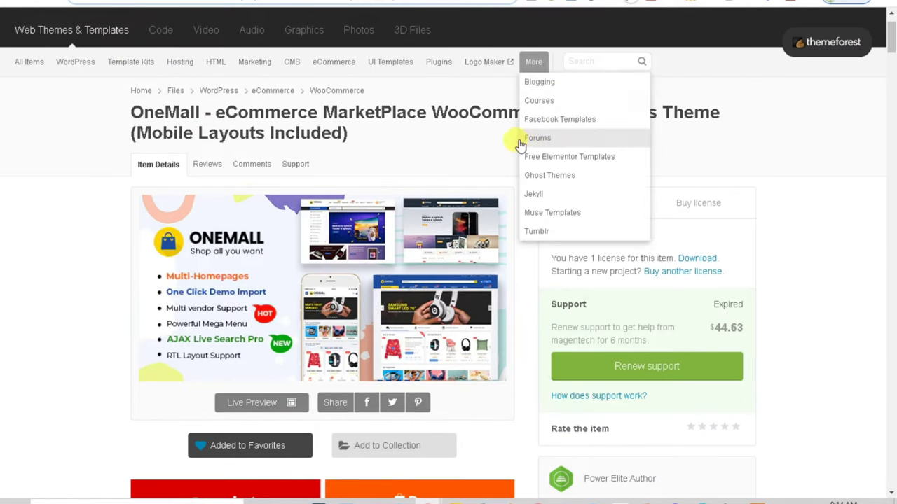
pyautogui.hotkey('ctrl', 'Tab')
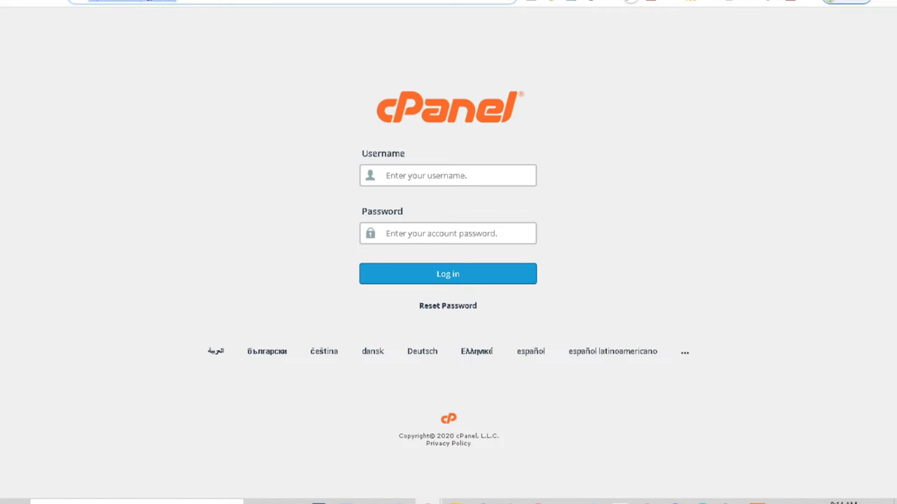
# Log in to cPanel with the saved username and the account password
pyautogui.click(419, 175)
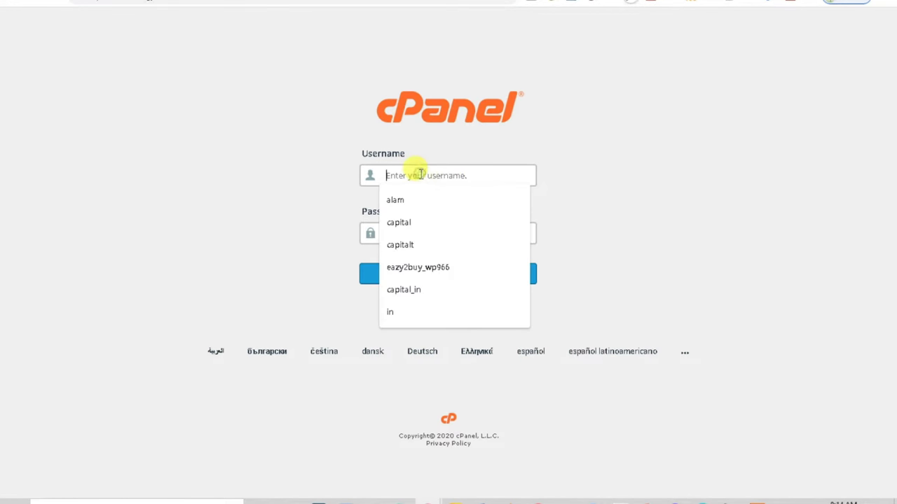
pyautogui.click(419, 201)
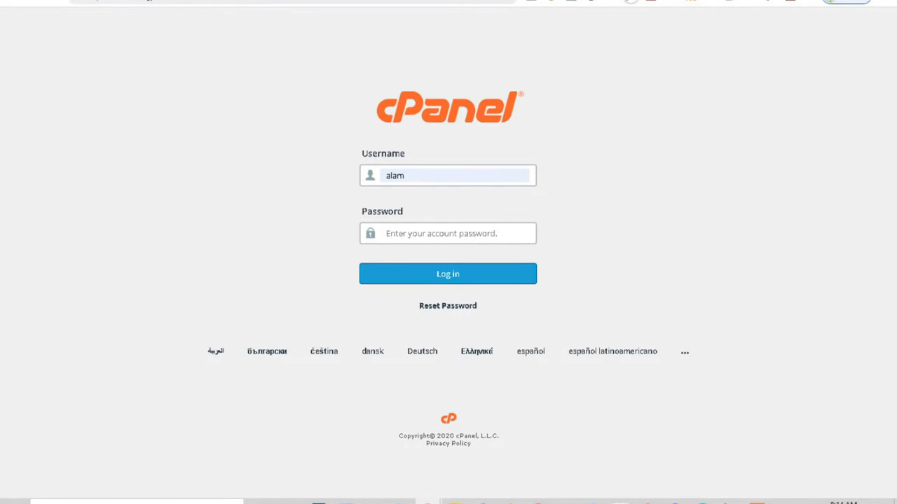
pyautogui.click(398, 233)
pyautogui.write('•')
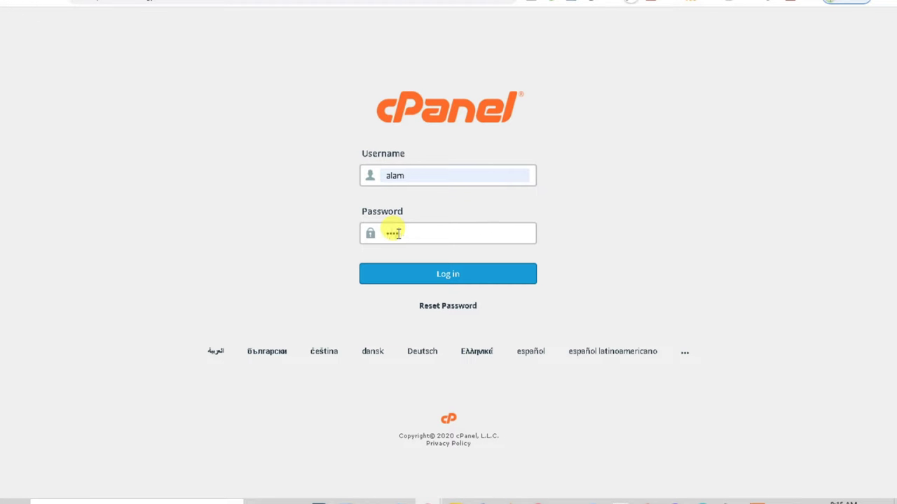
pyautogui.press('BackSpace')
pyautogui.press('BackSpace')
pyautogui.press('BackSpace')
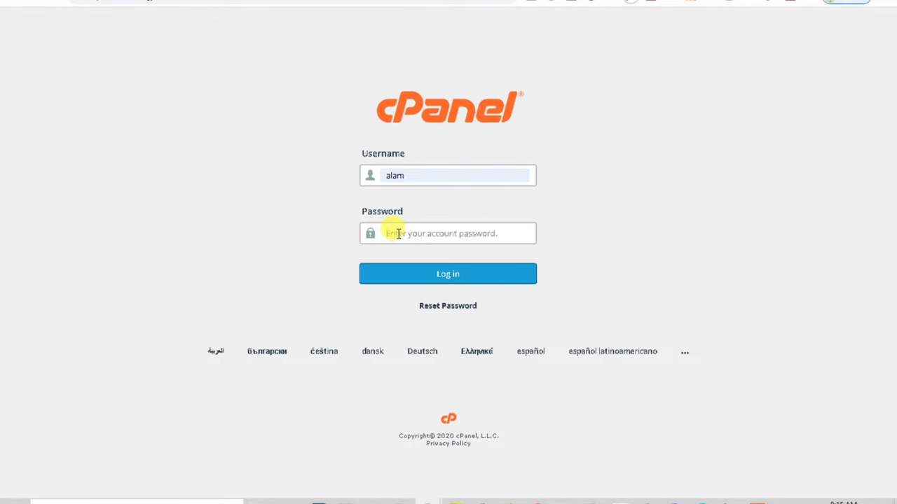
pyautogui.write('•')
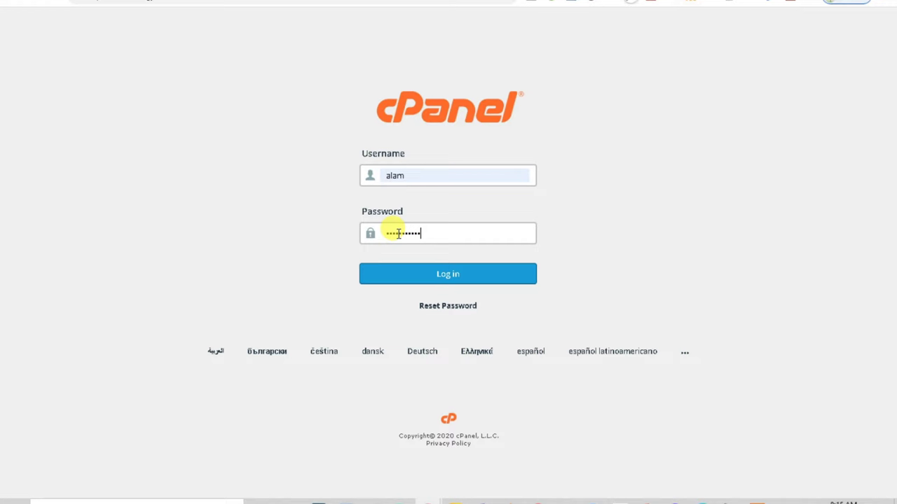
pyautogui.press('Return')
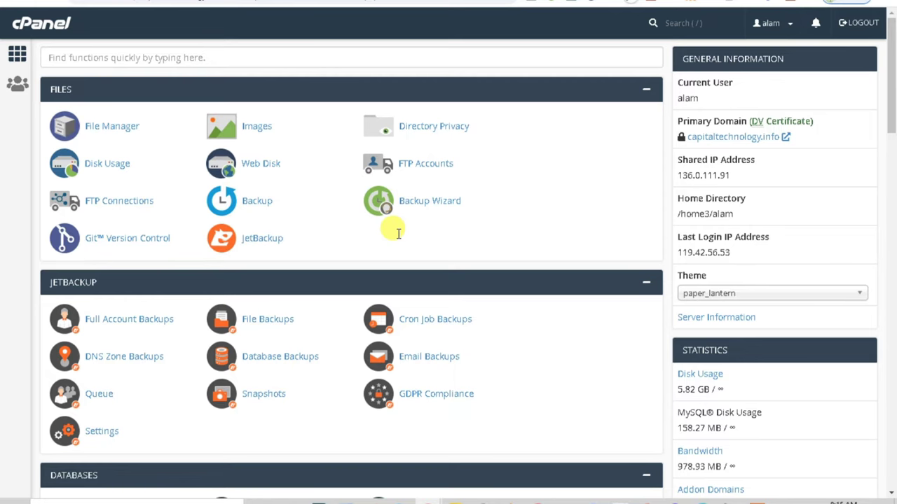
# Go to WordPress Manager by Softaculous in the Software section
pyautogui.scroll(-6, 396, 382)
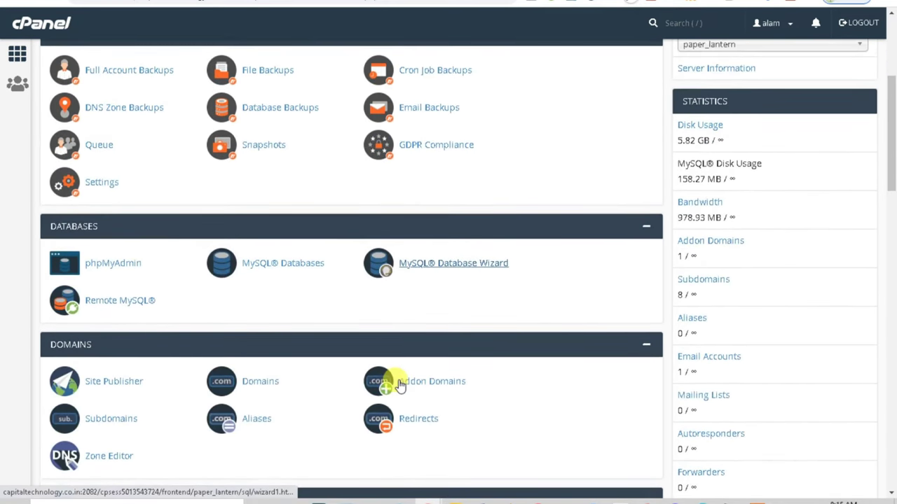
pyautogui.scroll(-4, 399, 385)
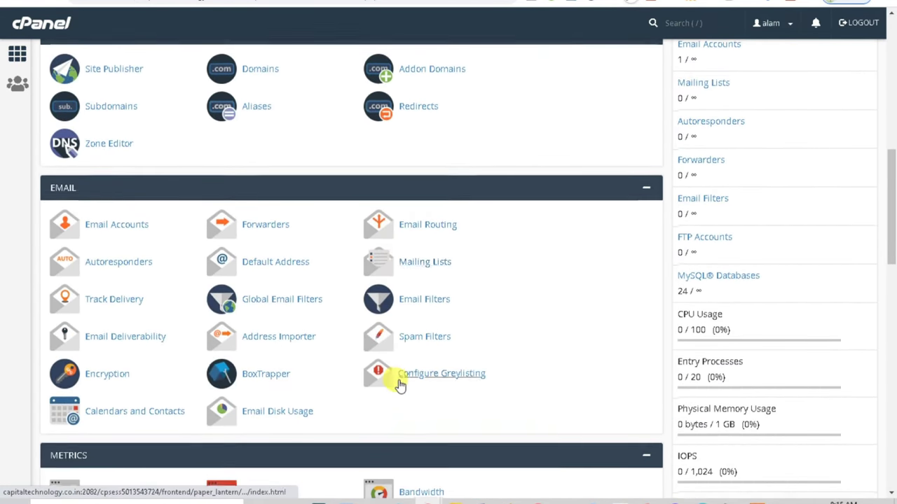
pyautogui.scroll(-5, 396, 384)
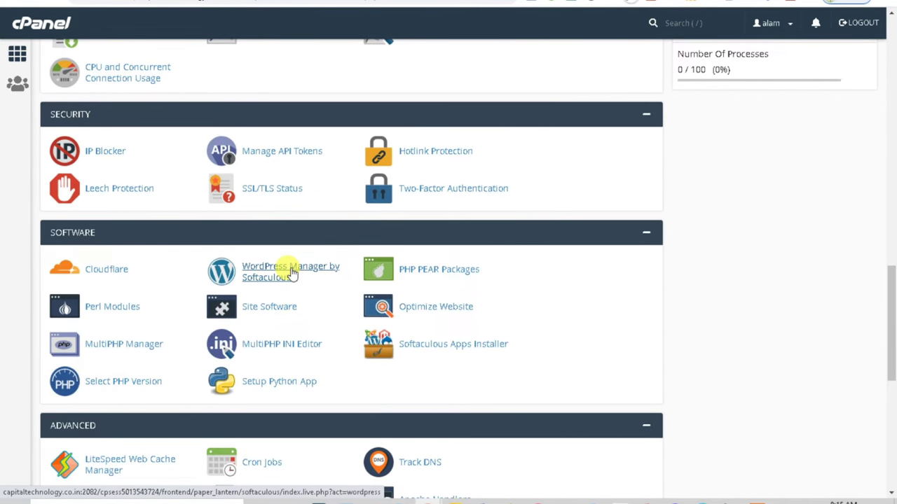
pyautogui.click(293, 273)
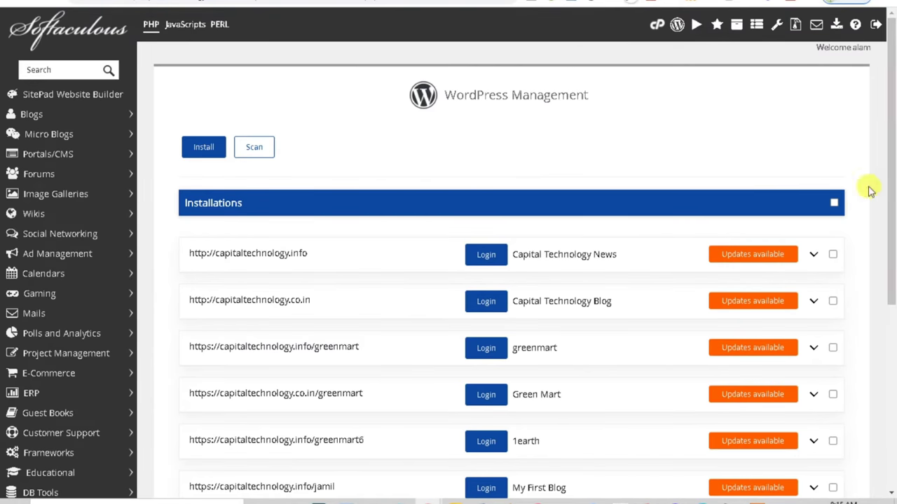
# Refresh WordPress Management and start a new WordPress installation, bringing up the domain list
pyautogui.moveTo(893, 166); pyautogui.dragTo(891, 462)
pyautogui.moveTo(887, 394); pyautogui.dragTo(891, 161)
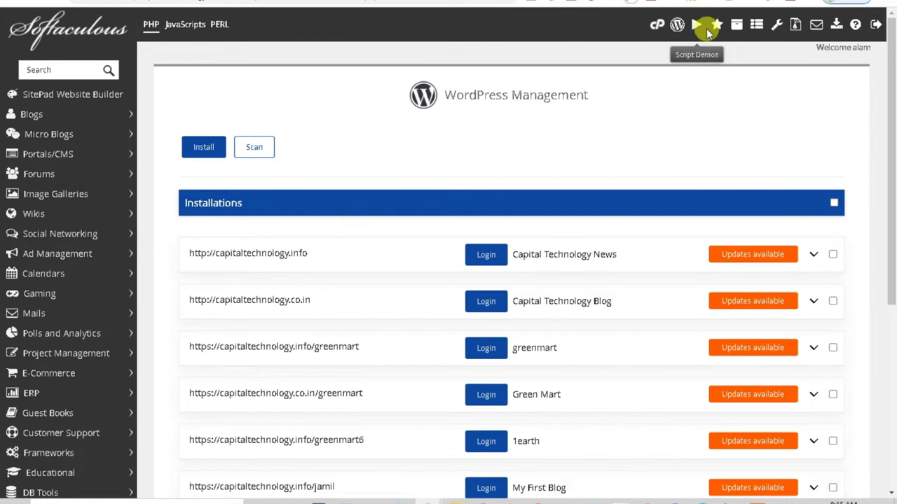
pyautogui.click(678, 25)
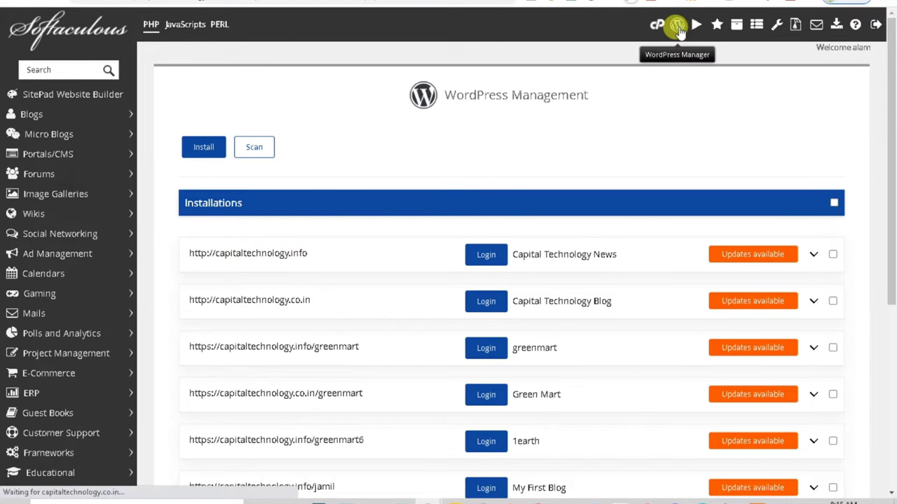
pyautogui.click(197, 152)
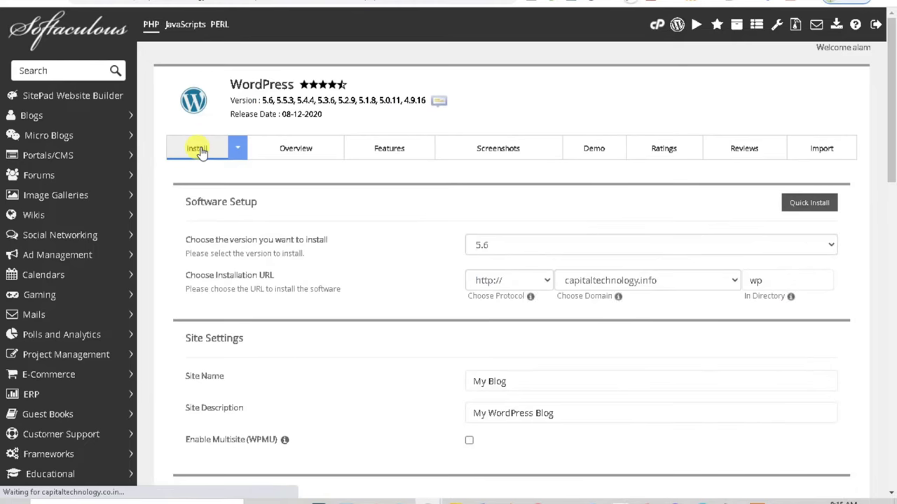
pyautogui.click(635, 277)
# Install on capitaltechnology.co.in in the onemall directory instead of wp
pyautogui.click(638, 311)
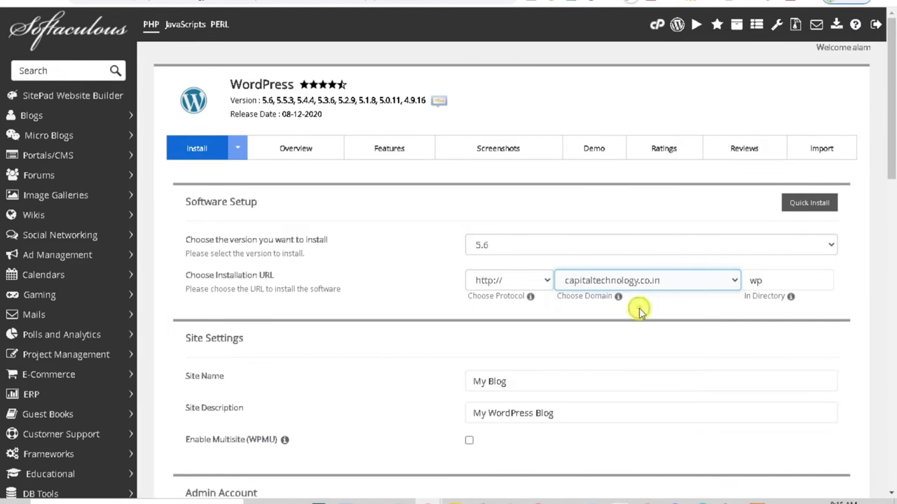
pyautogui.doubleClick(781, 281)
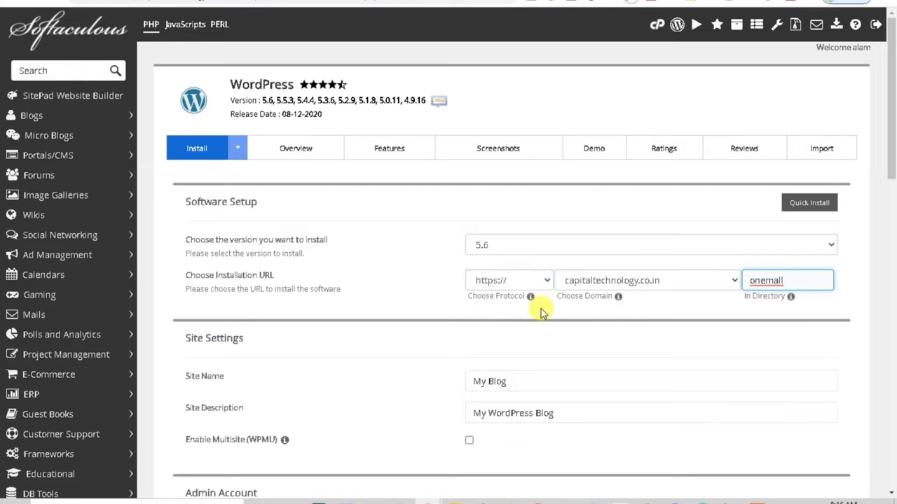
pyautogui.doubleClick(803, 280)
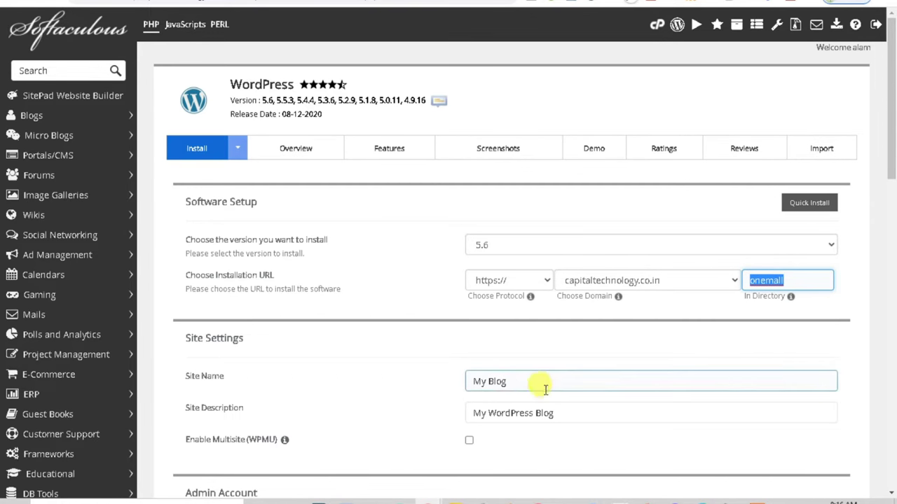
# Set the site description to 'Multi Vendor Marketplace Like Amazon' using the copied theme headline
pyautogui.tripleClick(519, 383)
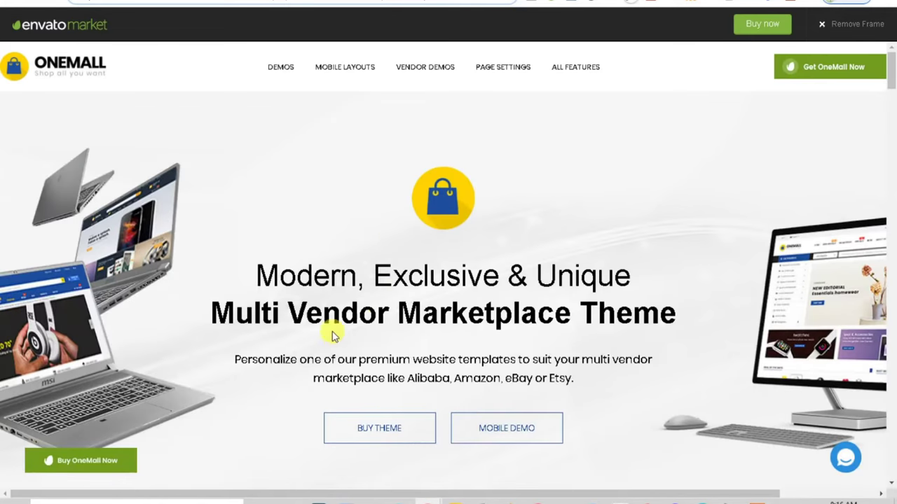
pyautogui.moveTo(212, 314); pyautogui.dragTo(564, 308)
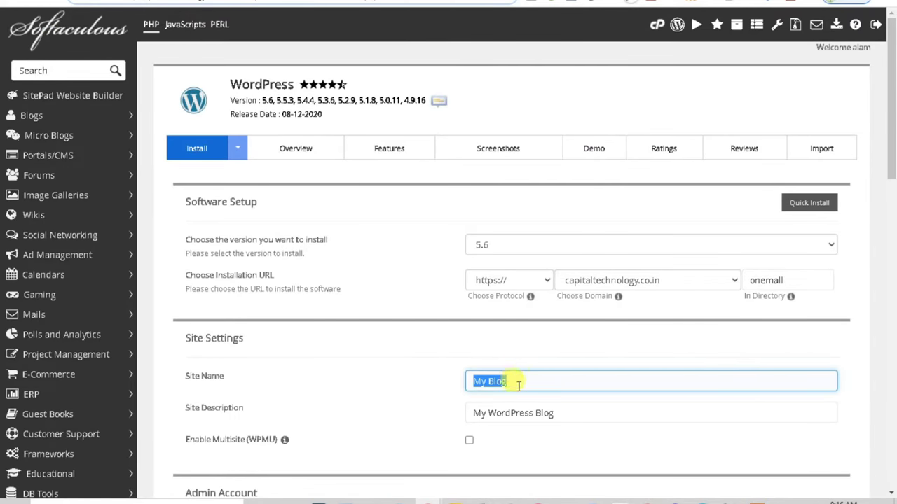
pyautogui.write('Multi Vendor Marketplace')
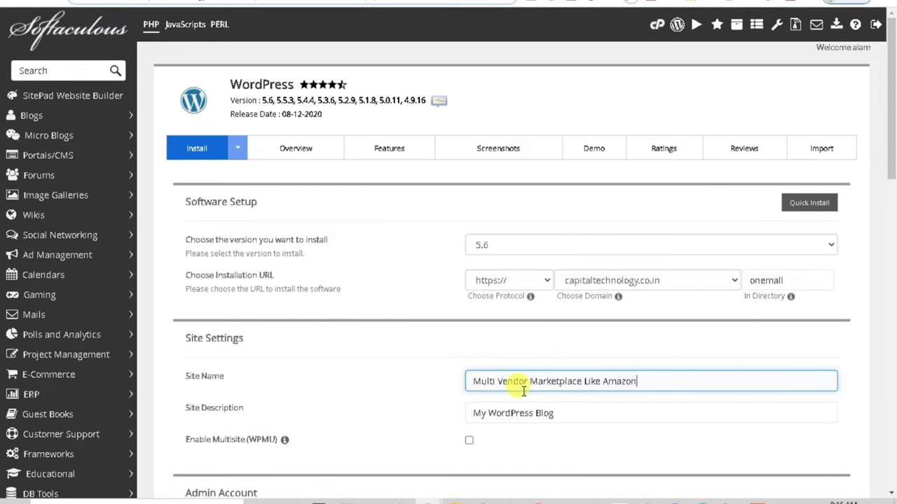
pyautogui.click(575, 413)
pyautogui.moveTo(575, 413); pyautogui.dragTo(421, 431)
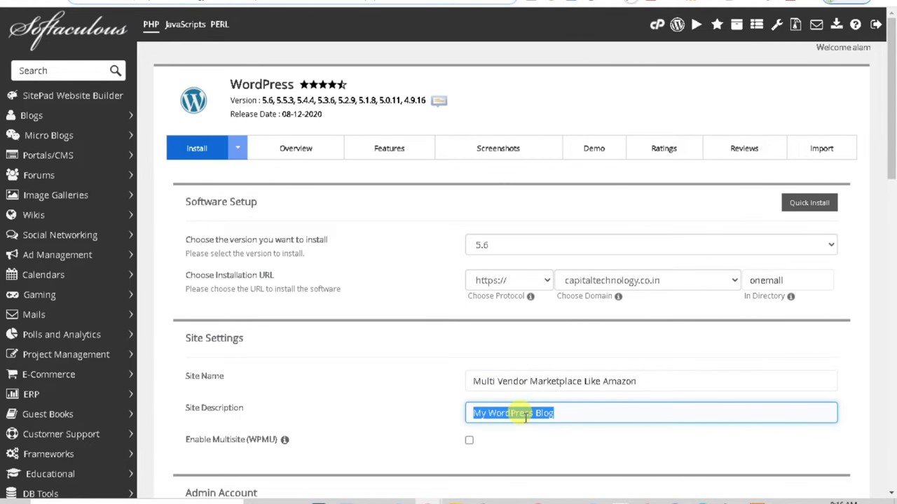
pyautogui.moveTo(651, 381); pyautogui.dragTo(632, 381)
pyautogui.moveTo(512, 405); pyautogui.dragTo(381, 411)
pyautogui.hotkey('ctrl', 'c')
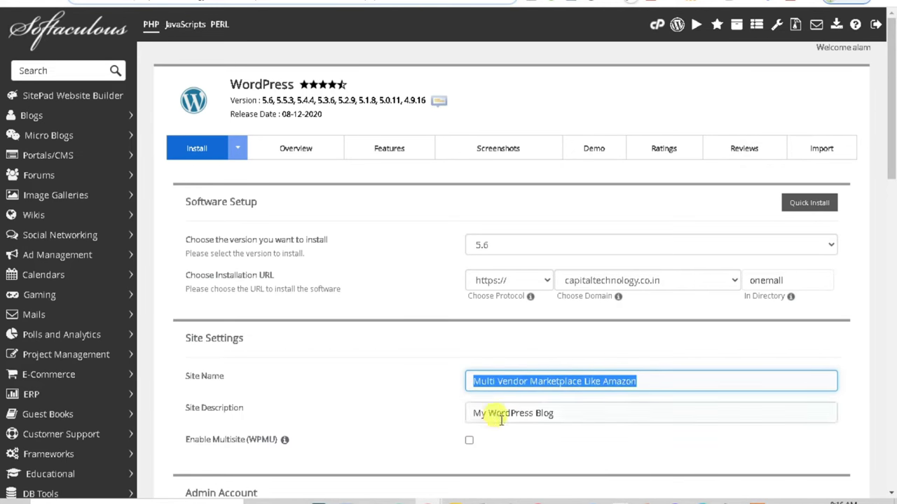
pyautogui.click(567, 412)
pyautogui.moveTo(567, 413); pyautogui.dragTo(323, 426)
pyautogui.hotkey('ctrl', 'v')
# Change the site name to 'One Mall Shop'
pyautogui.click(623, 381)
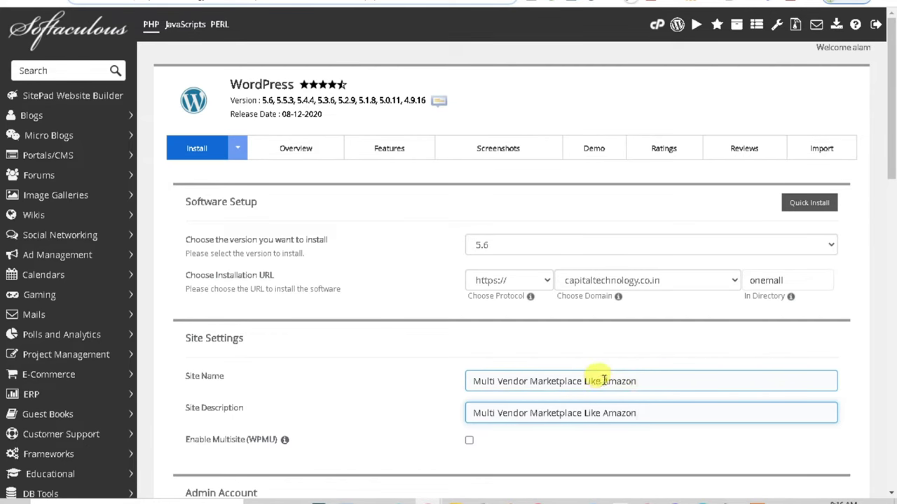
pyautogui.moveTo(463, 391); pyautogui.dragTo(225, 395)
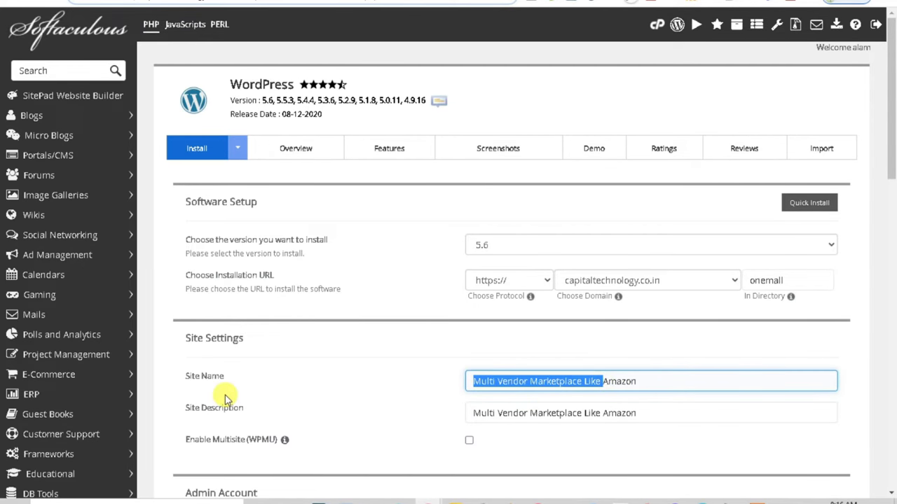
pyautogui.press('BackSpace')
pyautogui.scroll(-1, 560, 418)
pyautogui.scroll(-5, 500, 340)
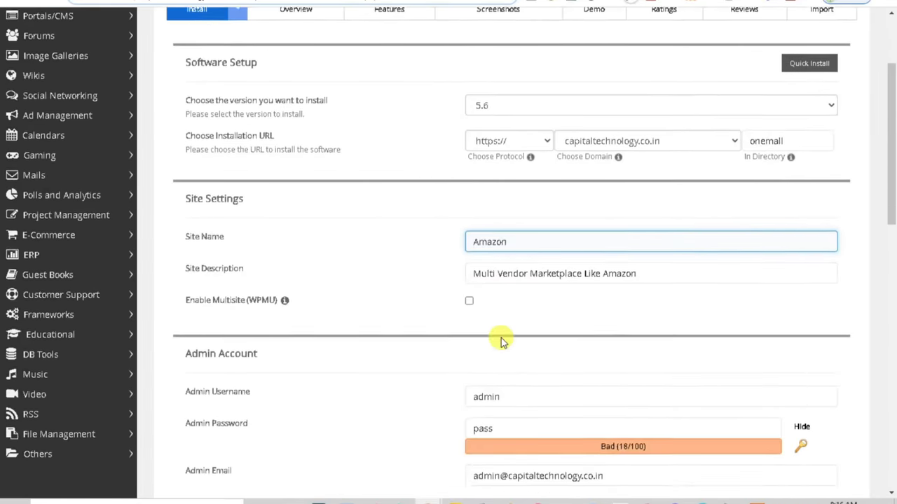
pyautogui.scroll(4, 500, 340)
pyautogui.write('One Mall')
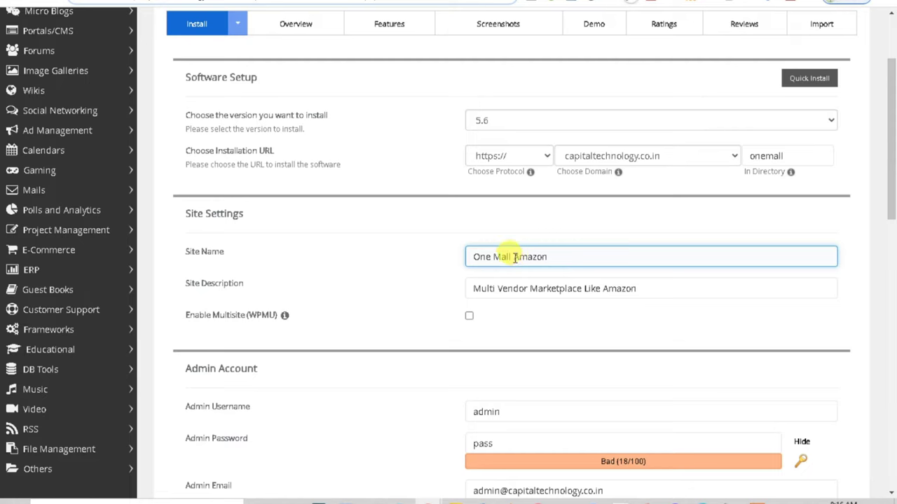
pyautogui.write('Shop')
pyautogui.moveTo(540, 256); pyautogui.dragTo(601, 254)
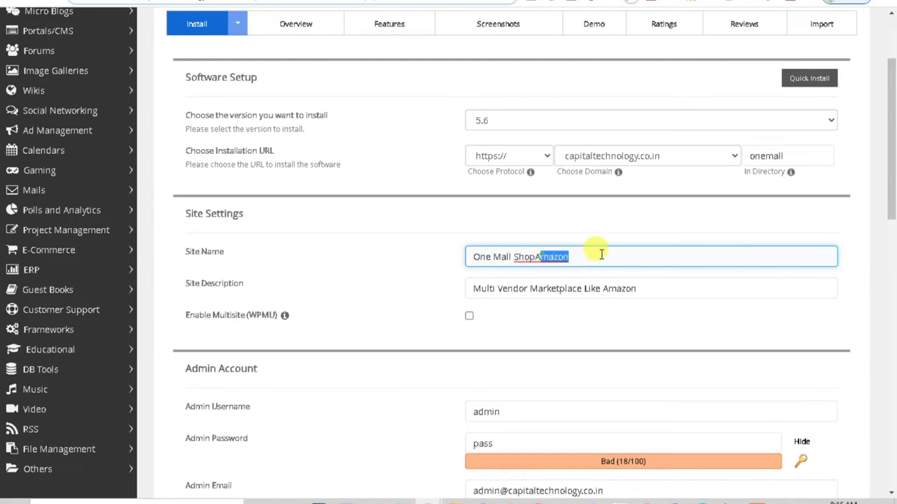
pyautogui.press('BackSpace')
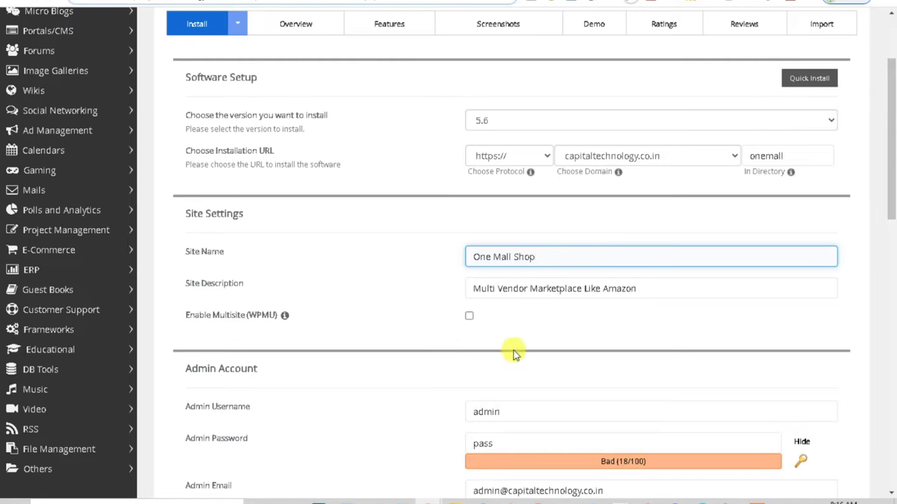
# Replace the default admin password with a new one
pyautogui.scroll(-1, 514, 353)
pyautogui.moveTo(516, 351); pyautogui.dragTo(341, 360)
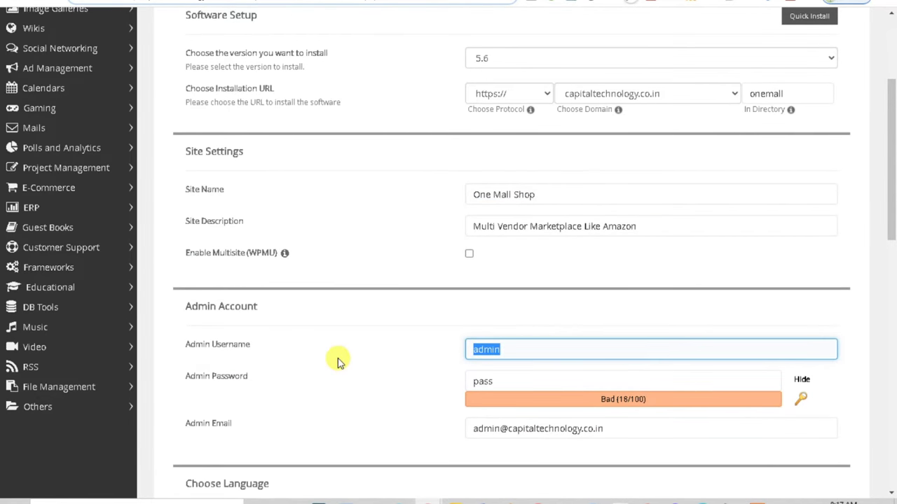
pyautogui.scroll(-2, 337, 361)
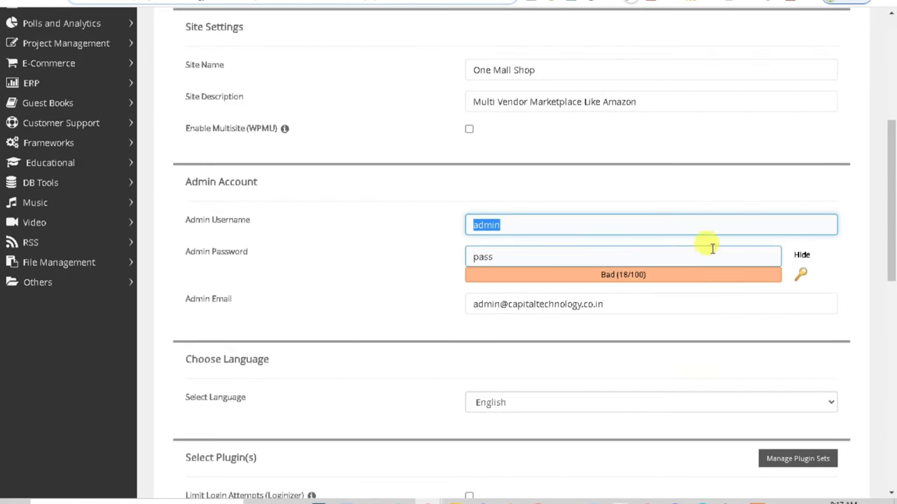
pyautogui.click(801, 256)
pyautogui.moveTo(621, 256); pyautogui.dragTo(359, 262)
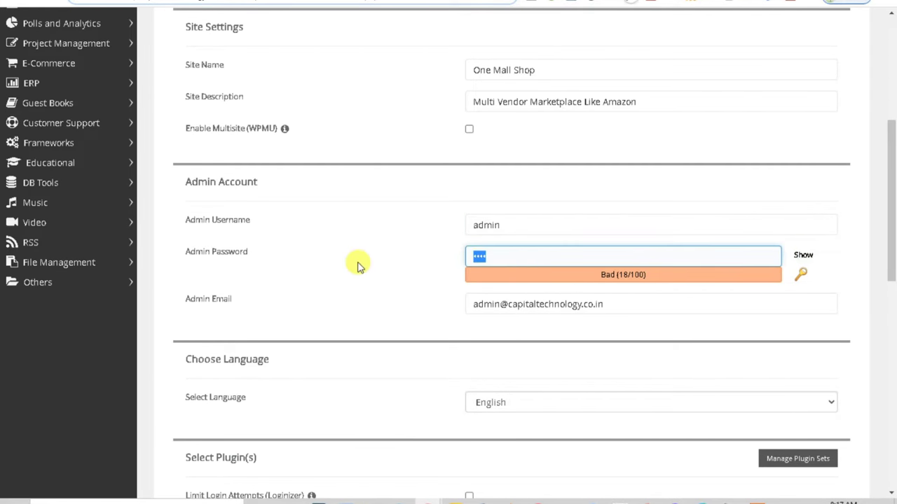
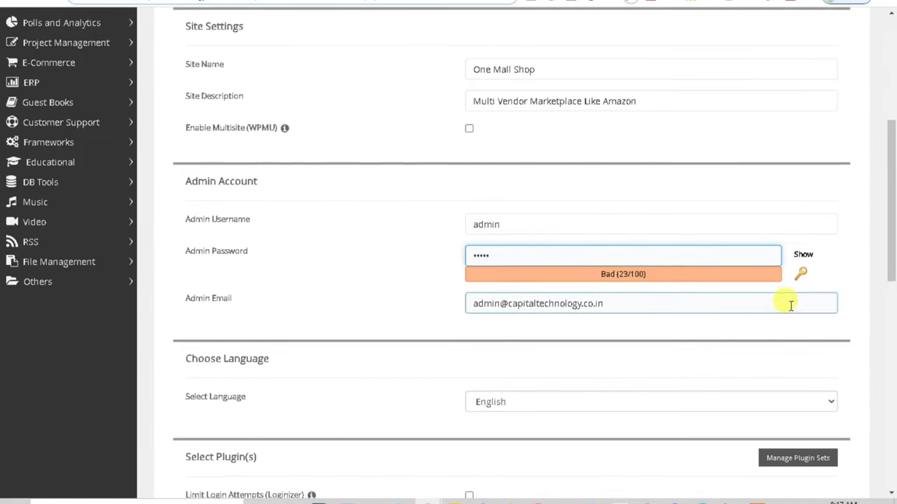
# Tick the Classic Editor plugin and launch the WordPress installation
pyautogui.scroll(-2, 547, 260)
pyautogui.click(555, 176)
pyautogui.doubleClick(555, 176)
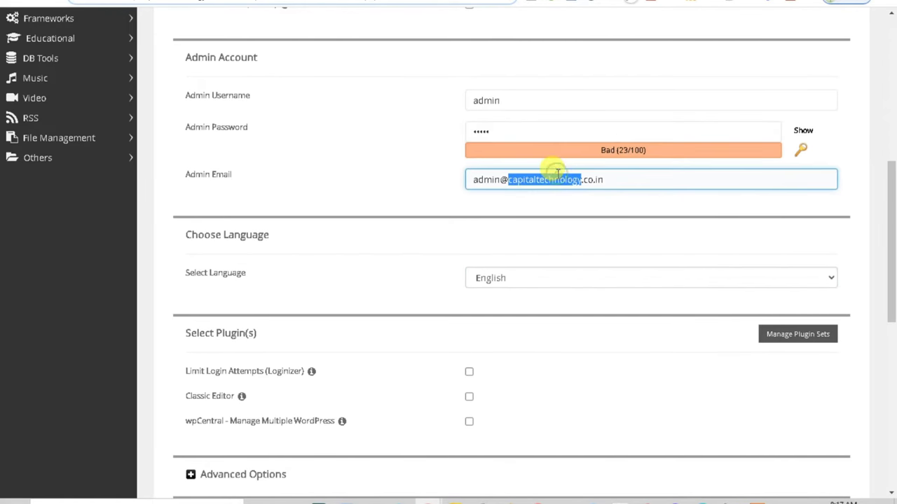
pyautogui.scroll(-1, 490, 361)
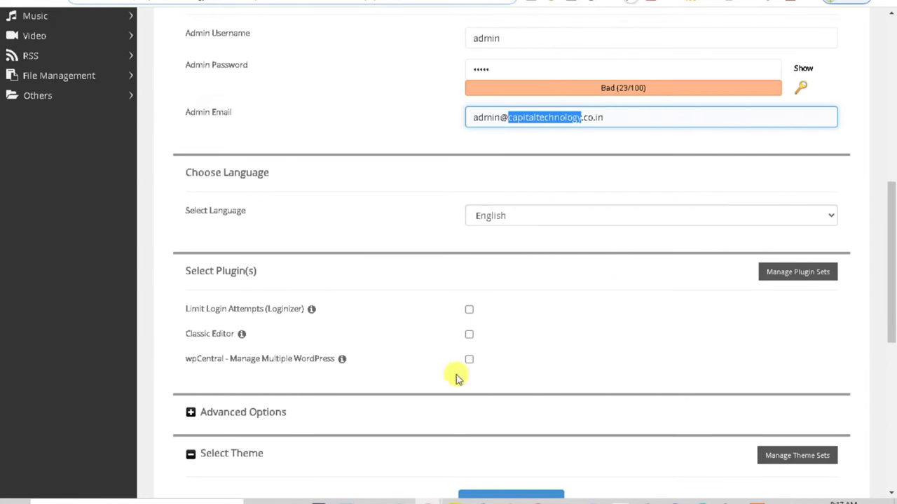
pyautogui.click(469, 336)
pyautogui.click(469, 335)
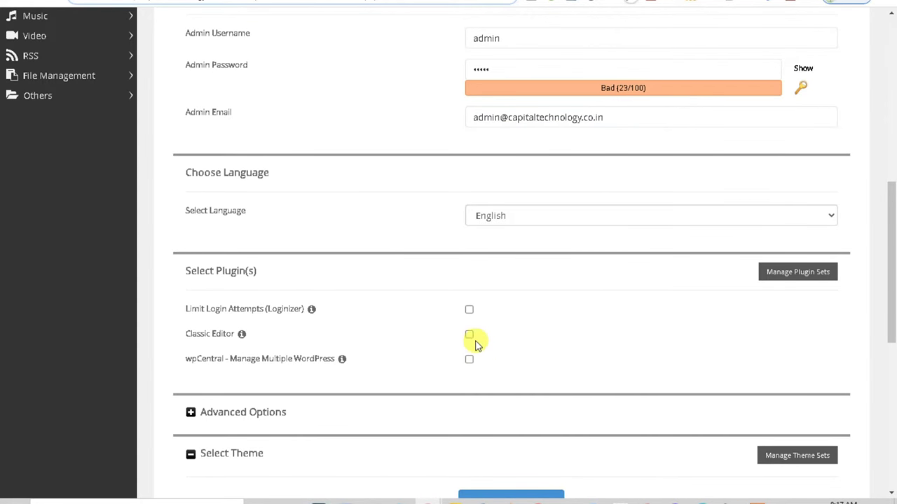
pyautogui.click(469, 336)
pyautogui.scroll(-2, 259, 346)
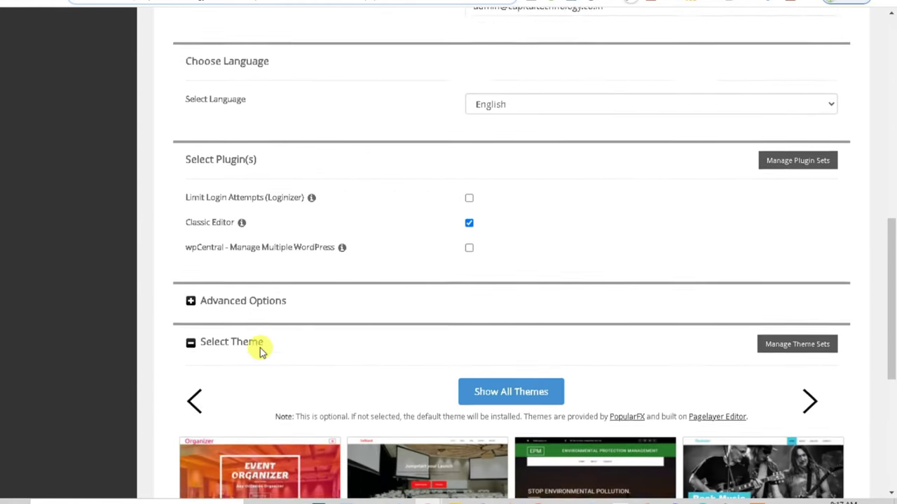
pyautogui.scroll(-5, 259, 348)
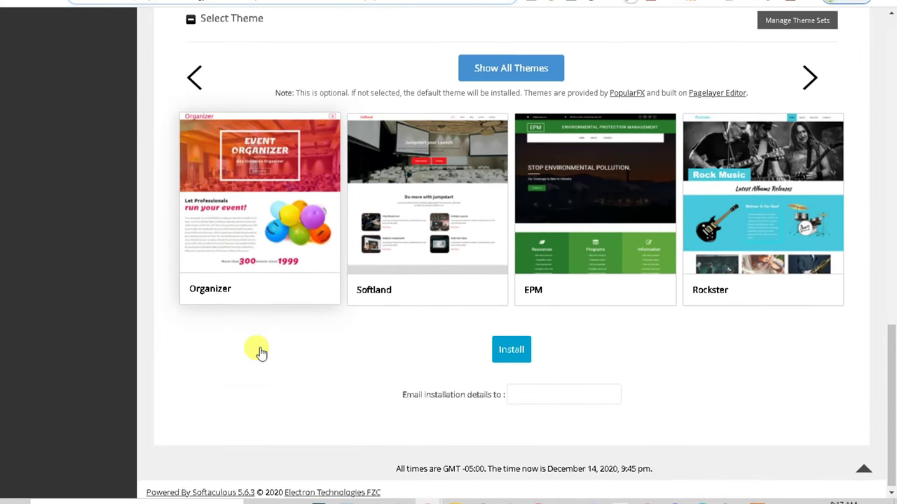
pyautogui.click(520, 396)
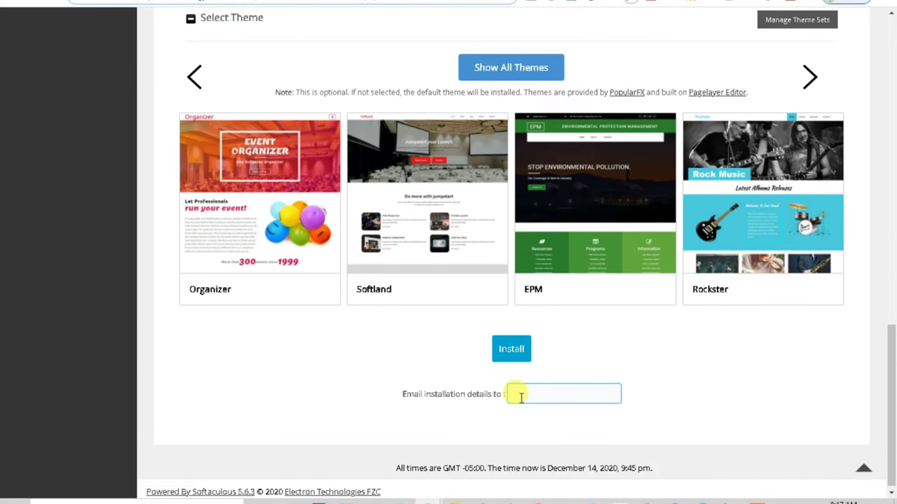
pyautogui.click(511, 350)
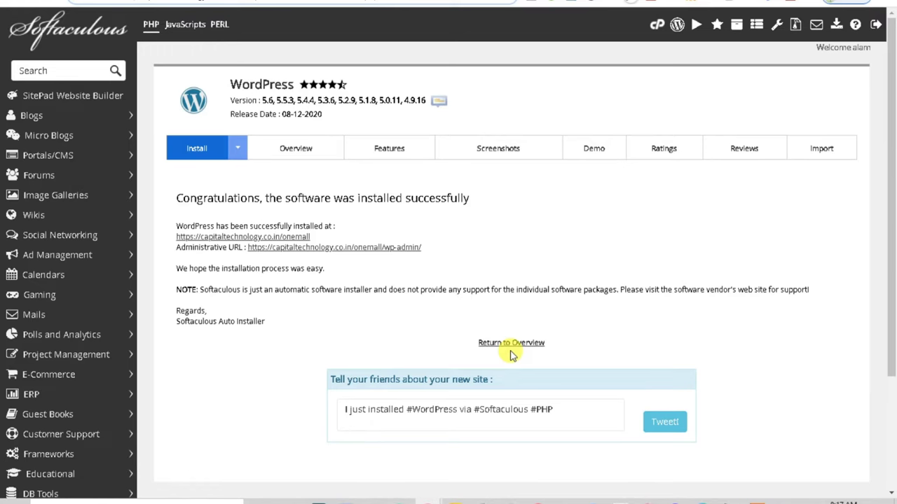
# View the new One Mall Shop site's front page in a new tab
pyautogui.rightClick(288, 238)
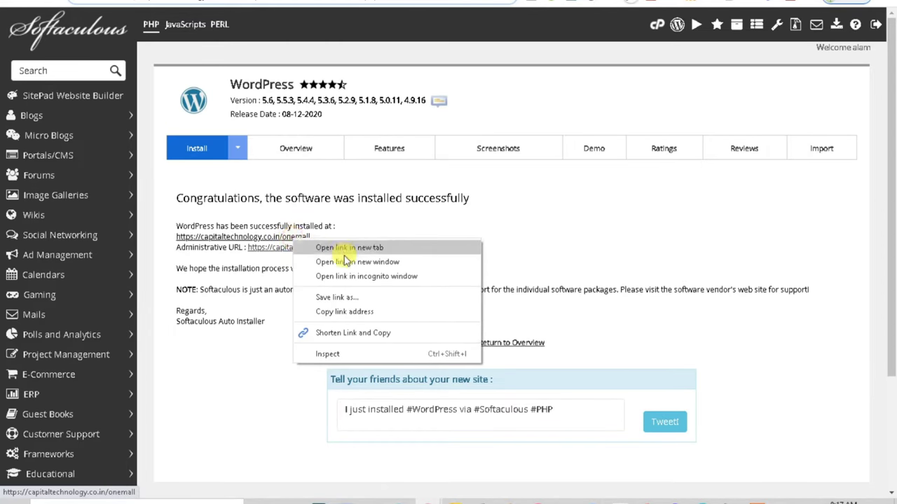
pyautogui.click(343, 249)
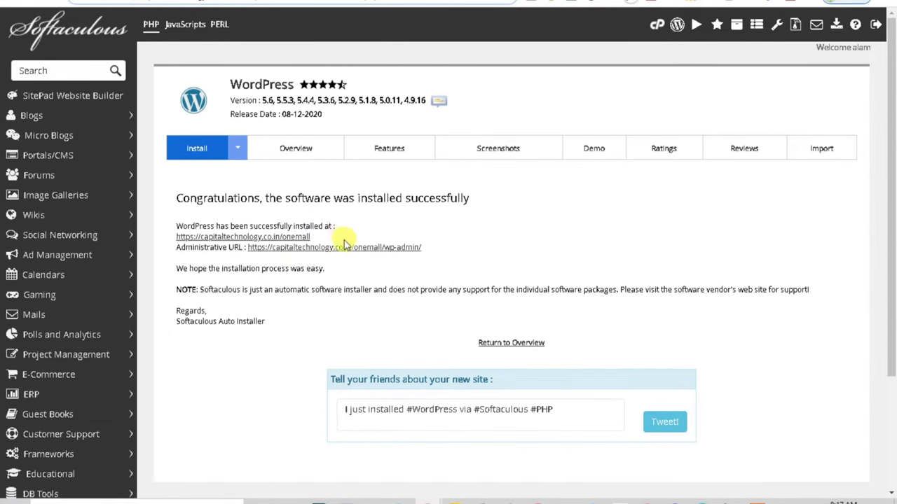
pyautogui.hotkey('ctrl', 'Tab')
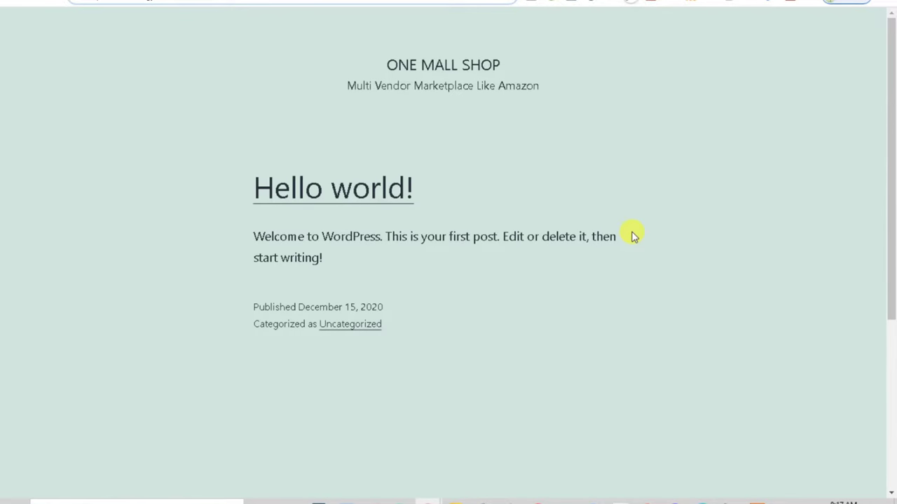
pyautogui.scroll(-4, 290, 282)
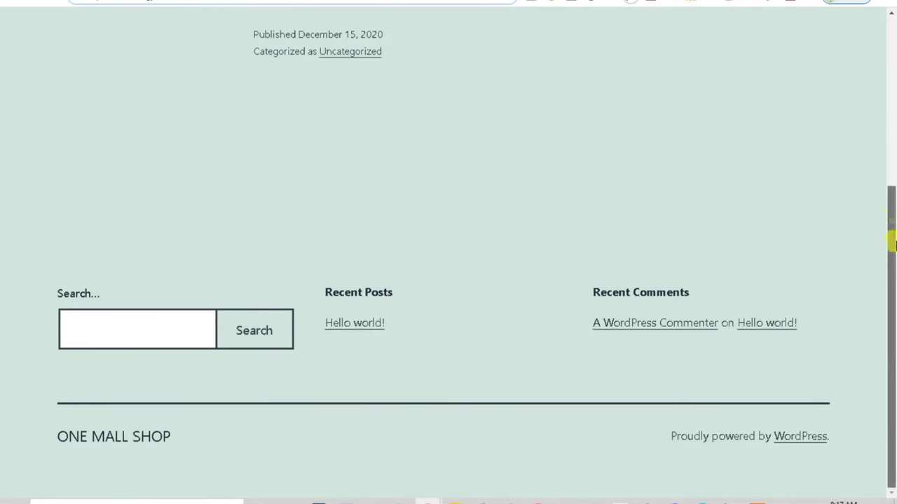
pyautogui.moveTo(890, 419); pyautogui.dragTo(891, 32)
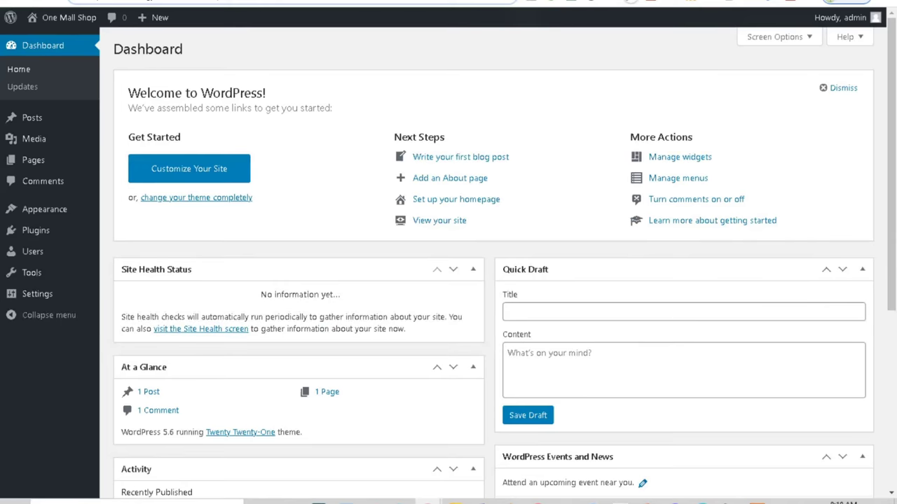
# Trash the default Hello world! post and the Sample Page
pyautogui.click(35, 125)
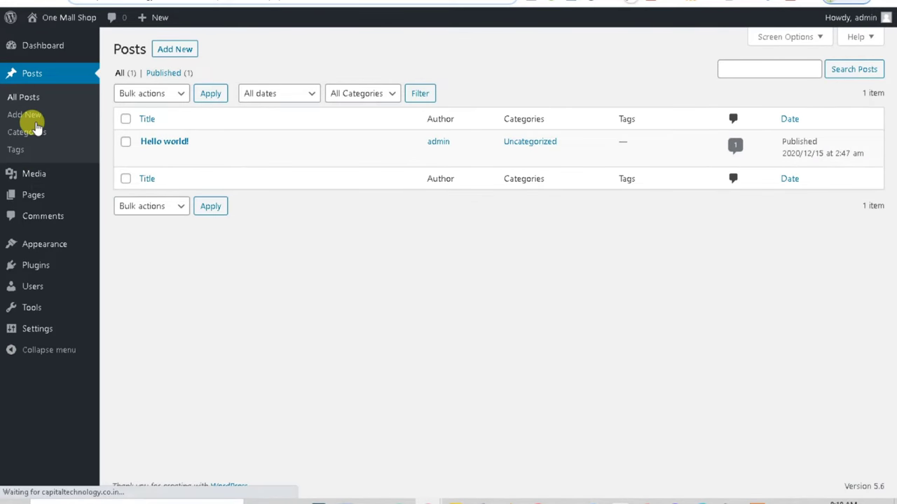
pyautogui.moveTo(178, 152)
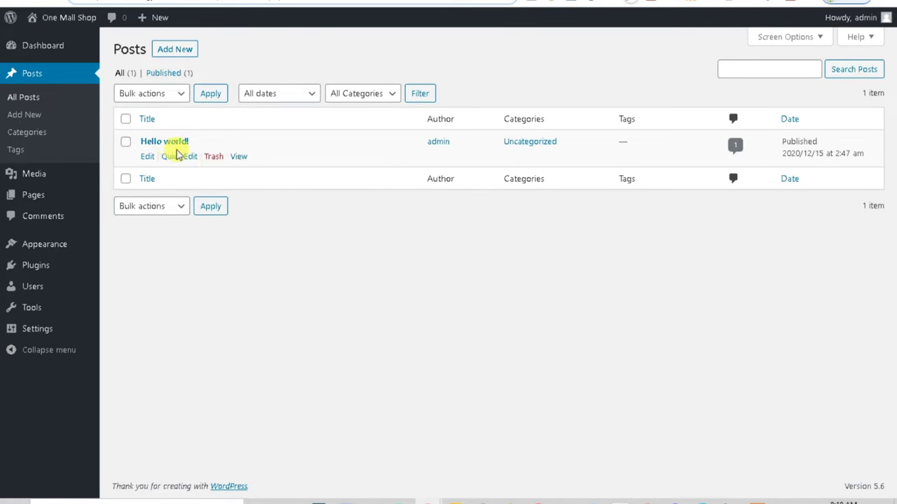
pyautogui.click(214, 157)
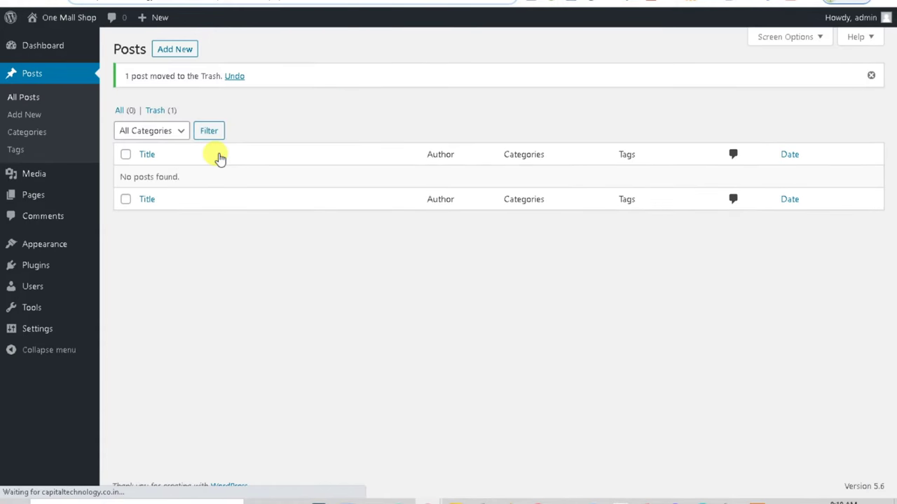
pyautogui.moveTo(33, 199)
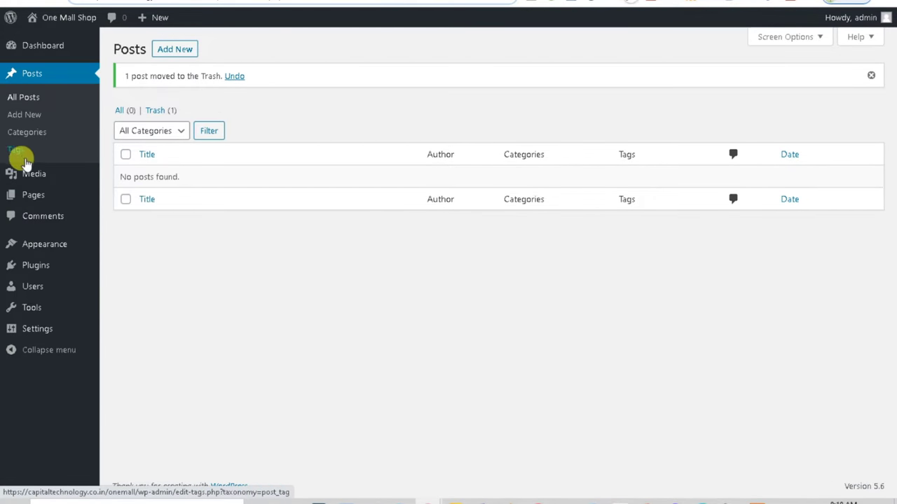
pyautogui.click(44, 200)
pyautogui.moveTo(147, 186)
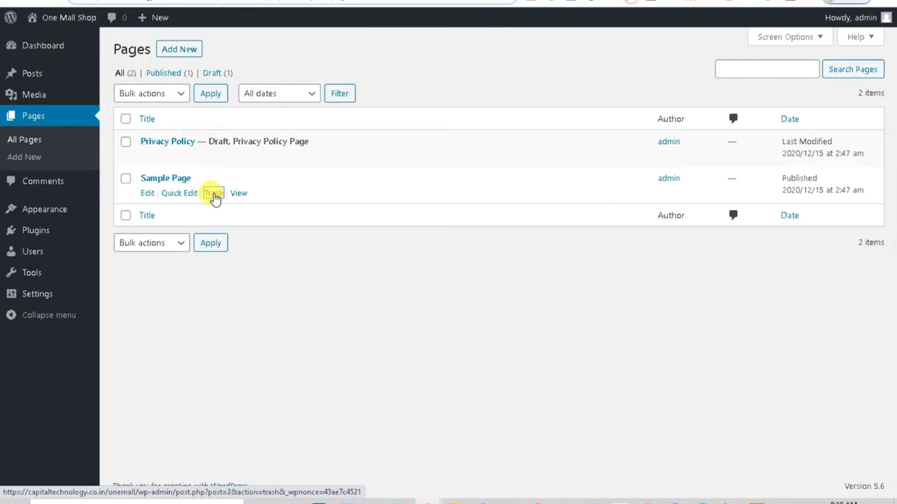
pyautogui.click(215, 195)
pyautogui.moveTo(70, 210)
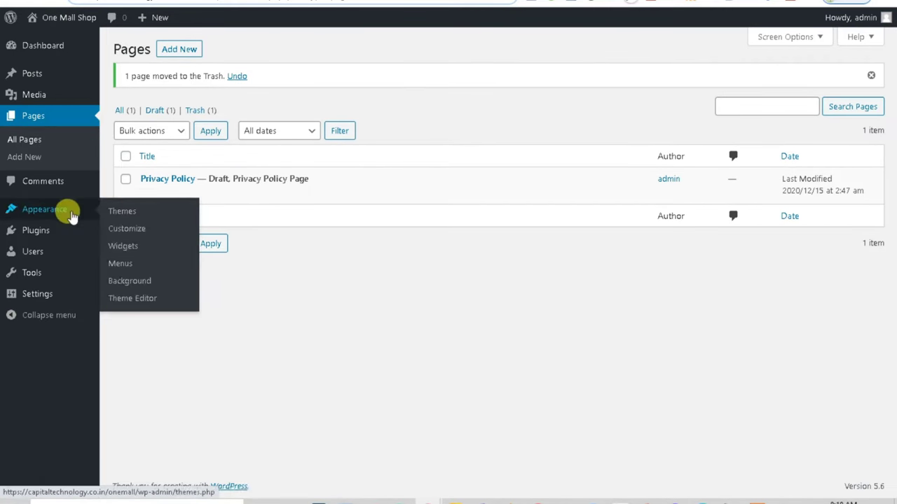
# Remove the Recent Comments, Recent Posts and Search widgets from the Footer
pyautogui.click(128, 251)
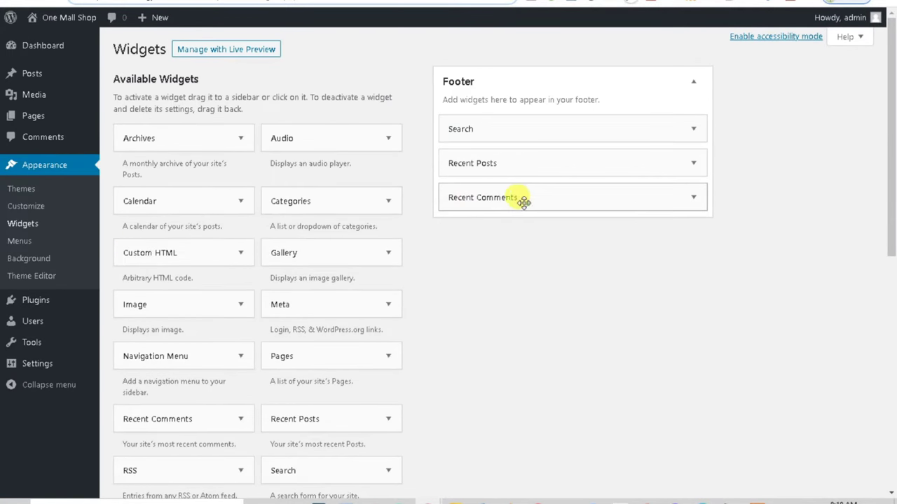
pyautogui.moveTo(520, 198); pyautogui.dragTo(210, 252)
pyautogui.moveTo(453, 171); pyautogui.dragTo(329, 210)
pyautogui.moveTo(430, 129); pyautogui.dragTo(168, 231)
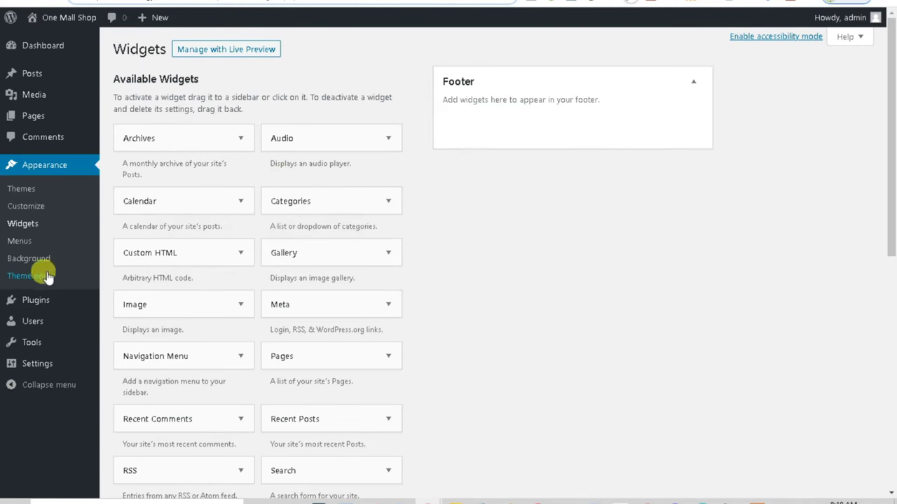
# Bulk-delete the Akismet Anti-Spam and Hello Dolly plugins
pyautogui.moveTo(37, 300)
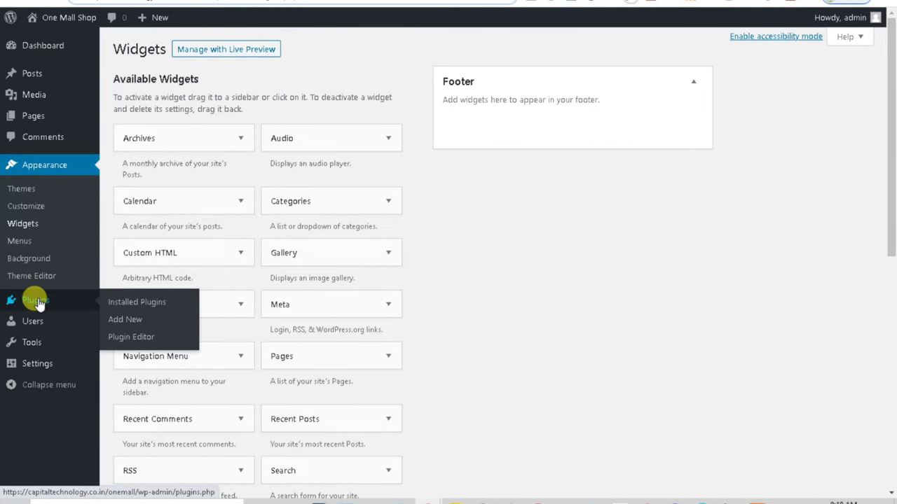
pyautogui.click(39, 302)
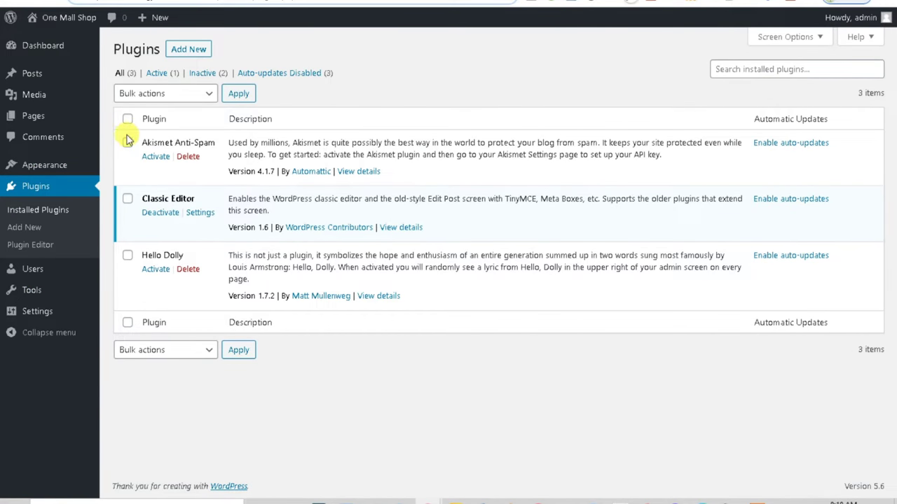
pyautogui.click(127, 143)
pyautogui.click(128, 255)
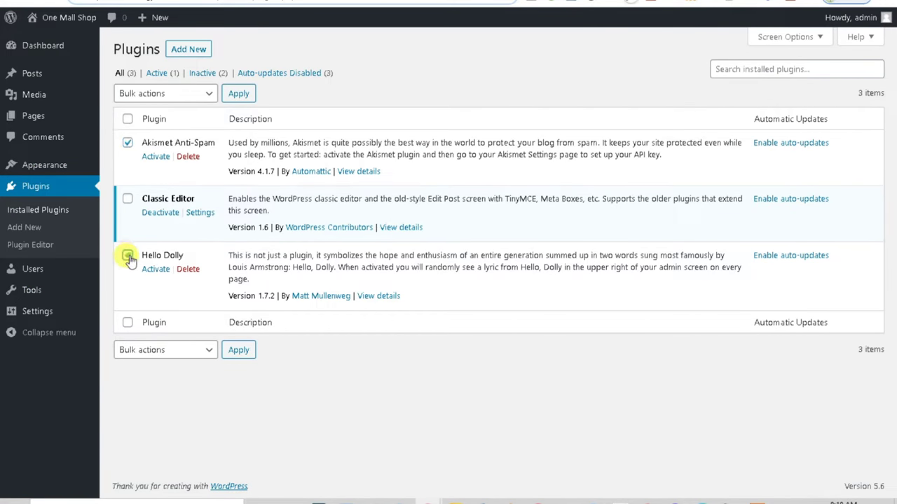
pyautogui.click(192, 353)
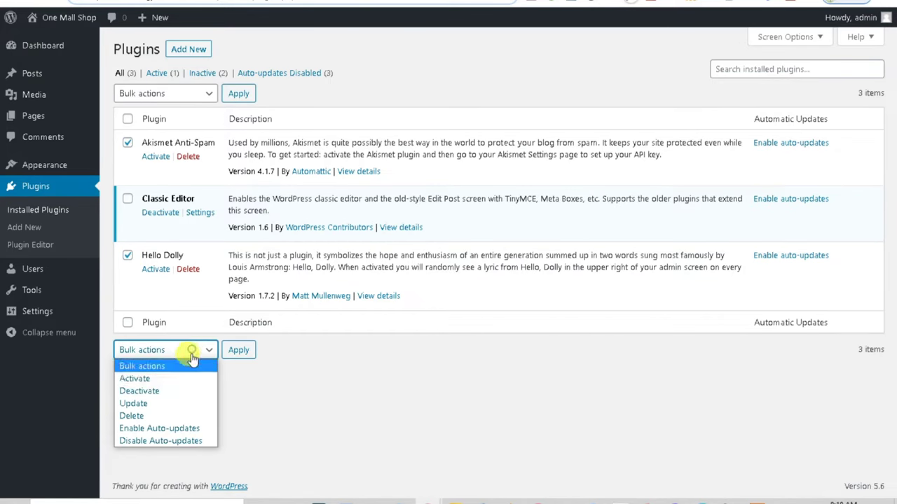
pyautogui.click(177, 416)
pyautogui.click(241, 352)
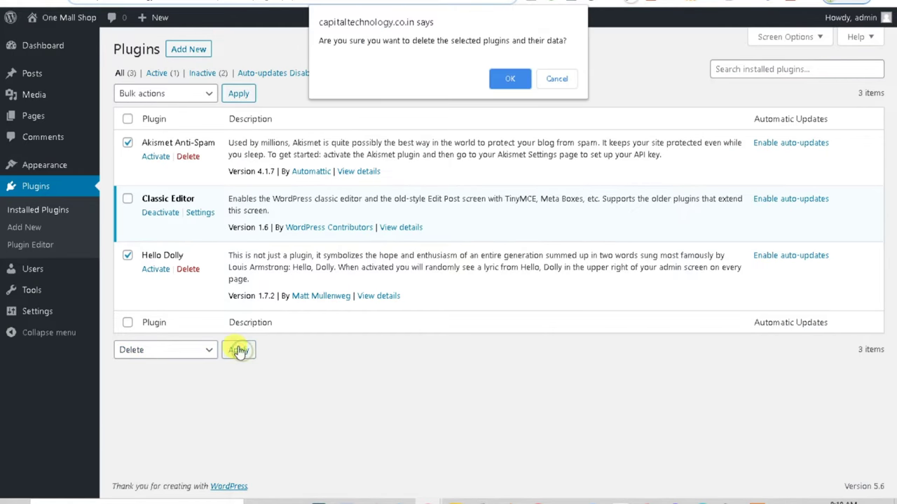
pyautogui.click(505, 79)
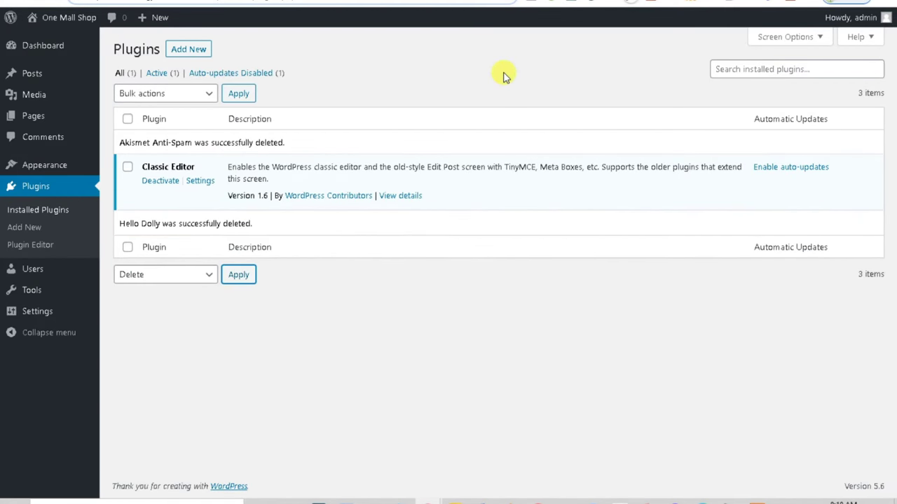
pyautogui.click(28, 164)
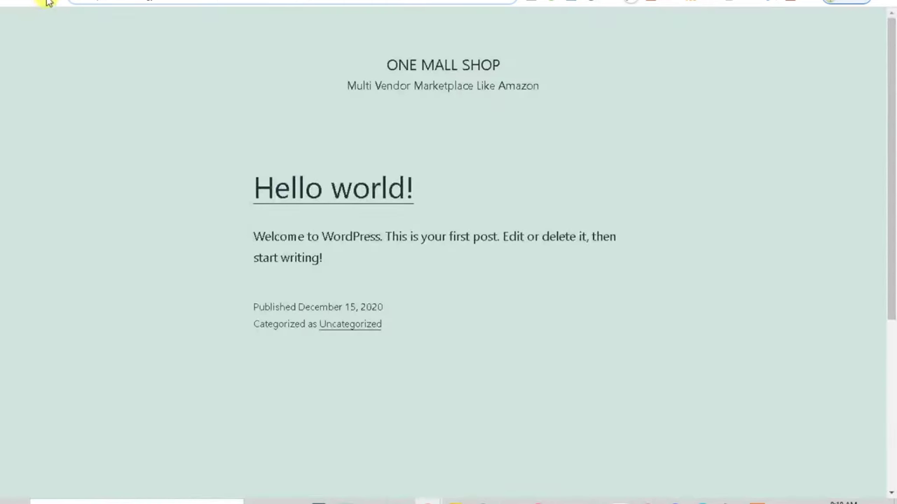
# View the Hello world! post on the front end, then check the installed themes under Appearance > Themes
pyautogui.click(315, 190)
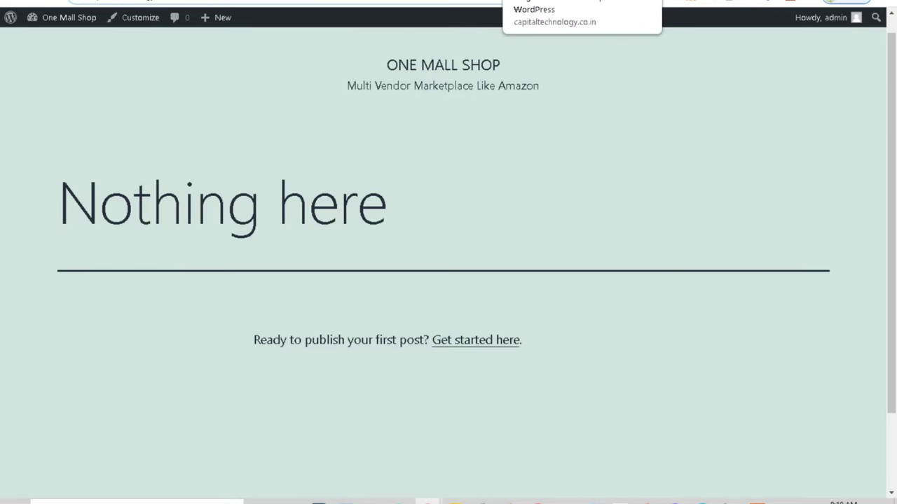
pyautogui.click(546, 1)
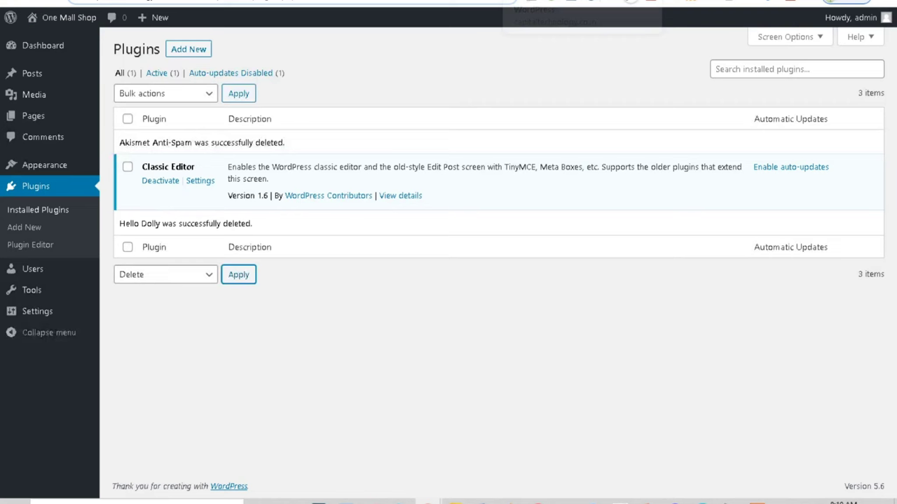
pyautogui.moveTo(67, 171)
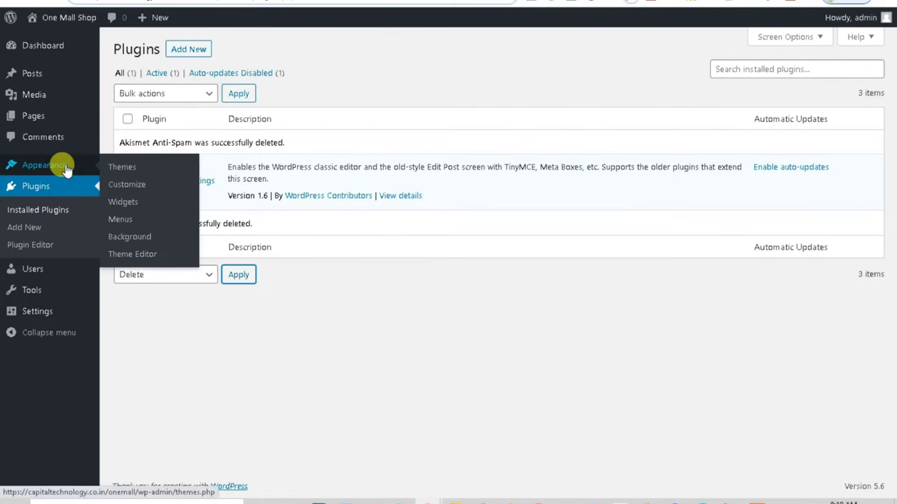
pyautogui.click(130, 172)
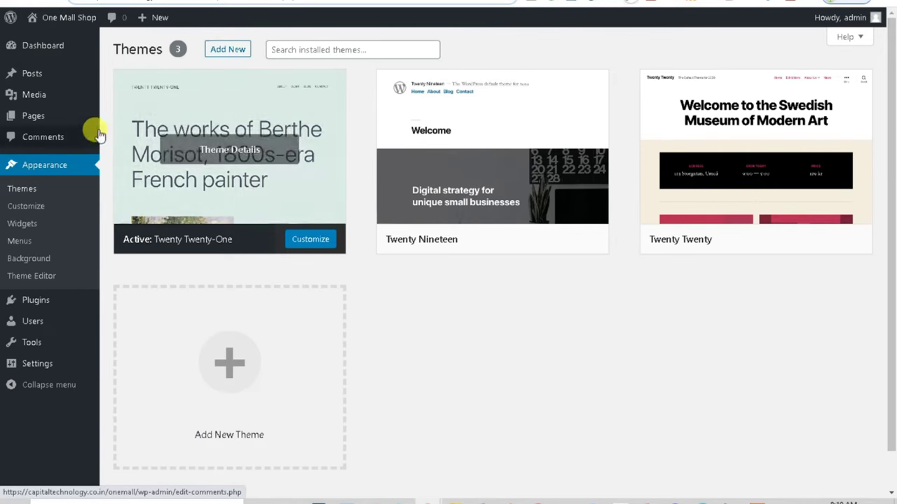
pyautogui.click(223, 51)
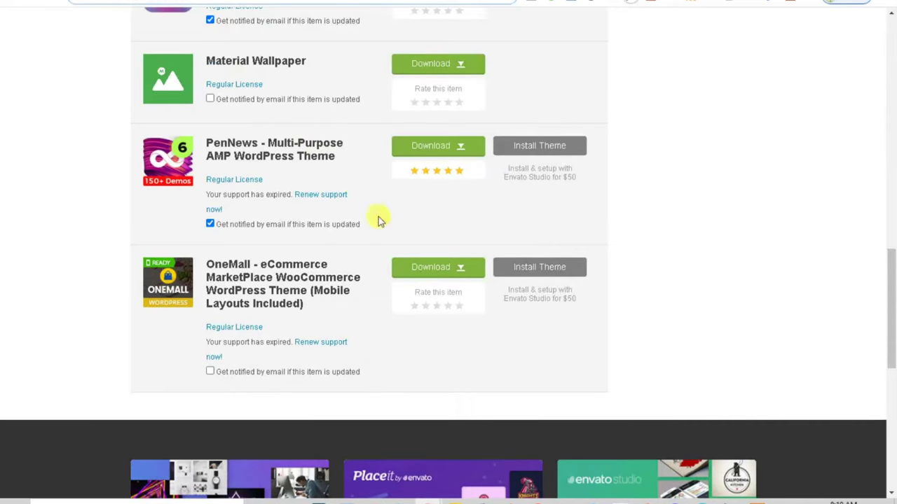
# Download only OneMall's installable WordPress file from the ThemeForest downloads page
pyautogui.click(459, 268)
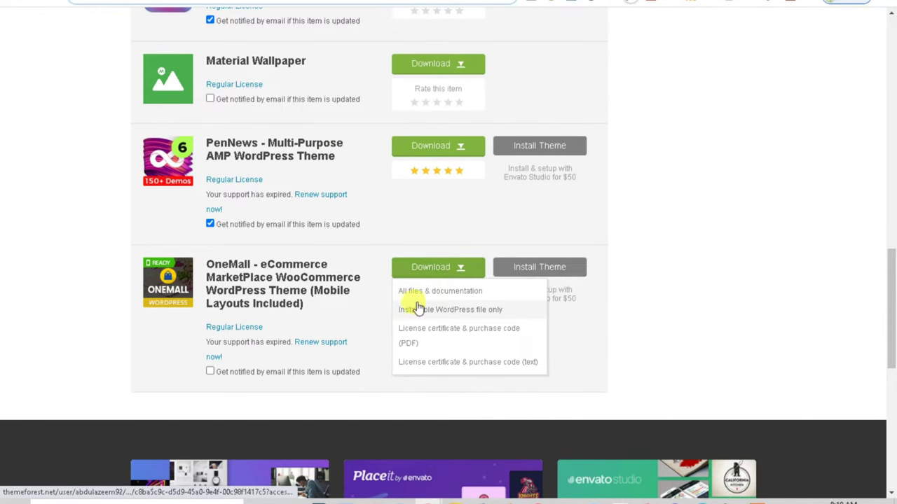
pyautogui.click(483, 318)
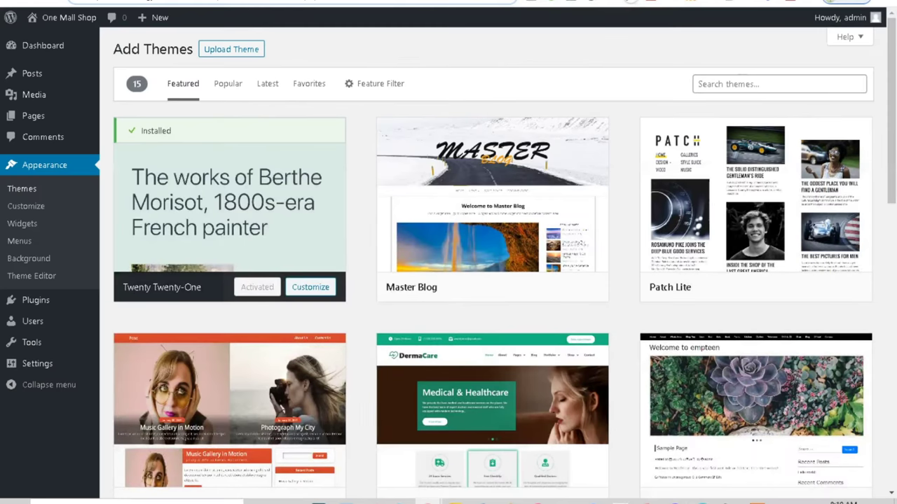
# Upload the OneMall themeforest zip from Downloads and start its installation
pyautogui.click(235, 50)
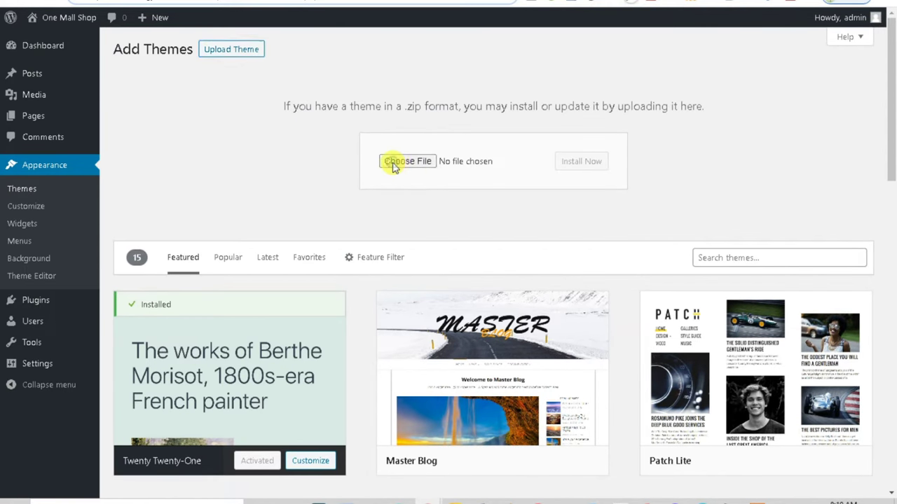
pyautogui.click(397, 166)
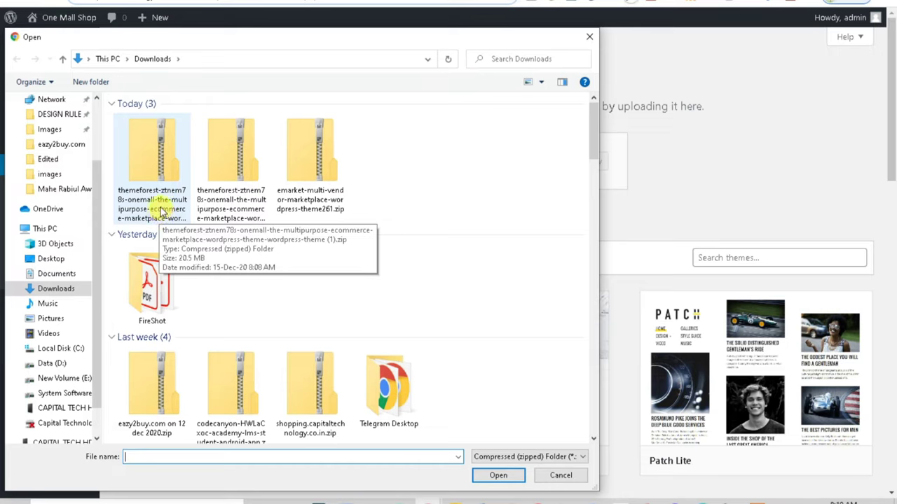
pyautogui.click(144, 165)
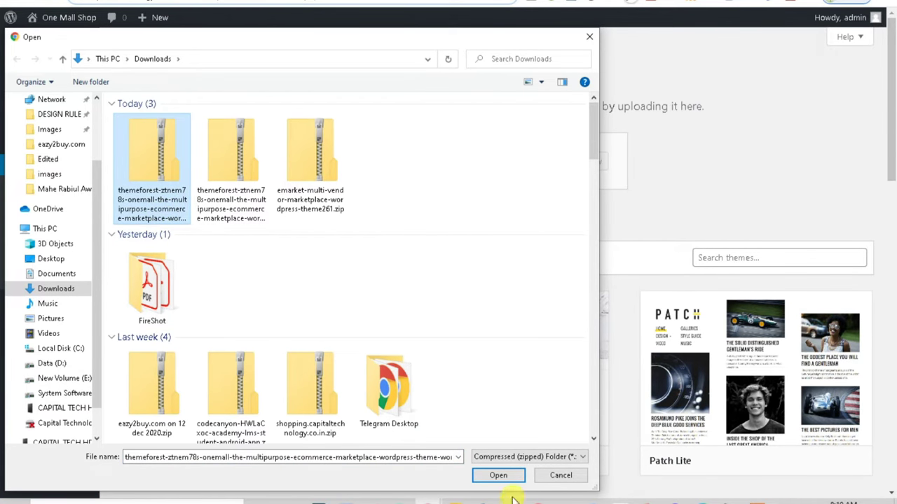
pyautogui.click(499, 477)
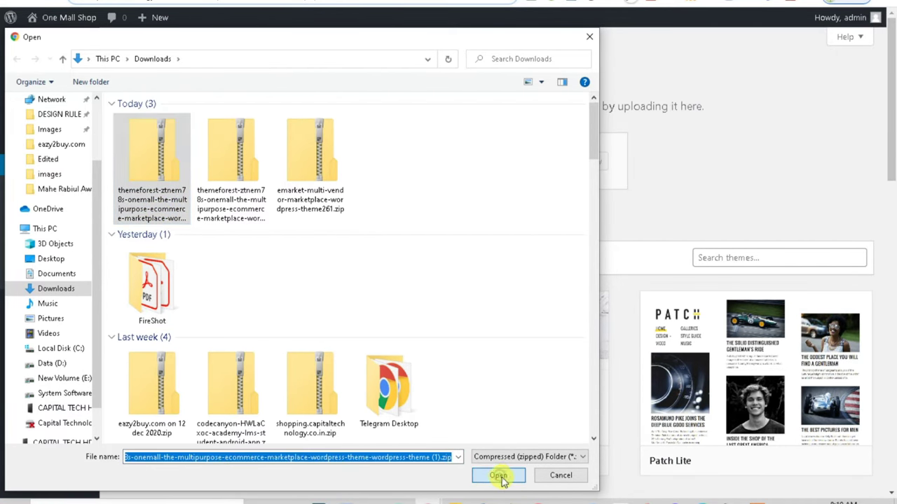
pyautogui.click(578, 163)
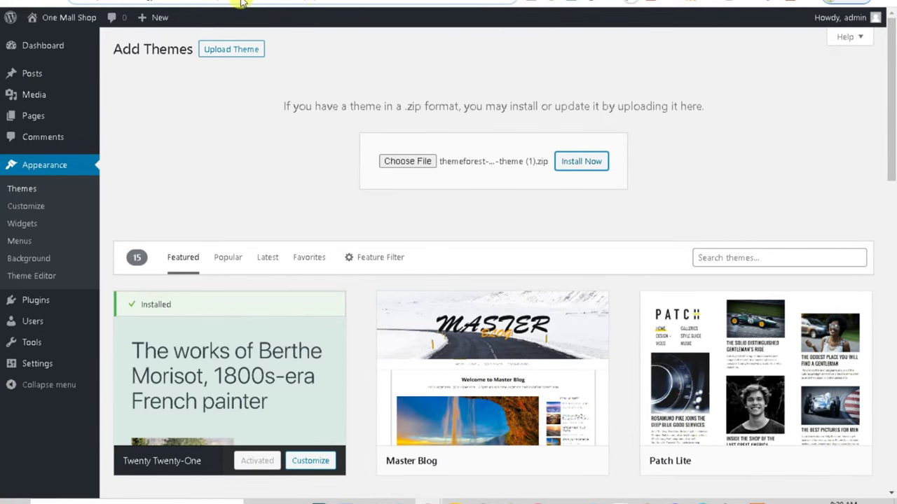
pyautogui.hotkey('ctrl', 'Tab')
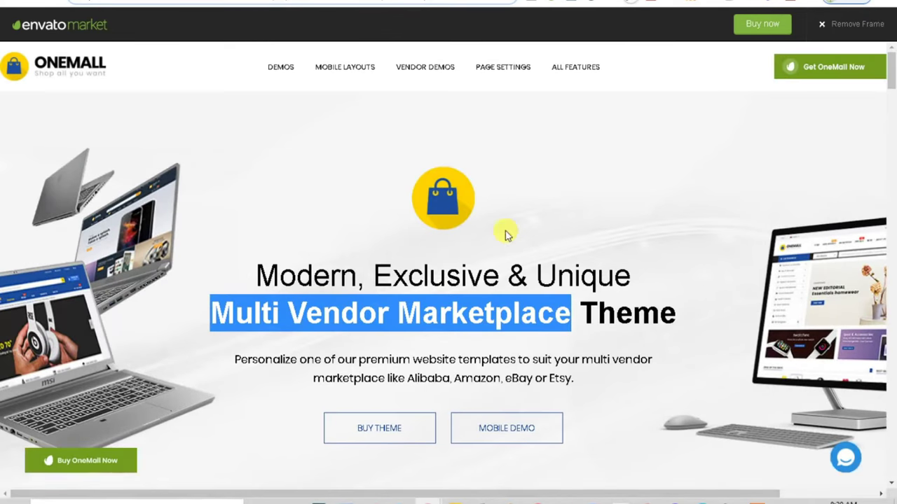
# Scroll past the home page and mobile layouts to the Dokan, WC Vendors, WC Marketplace and WCFM demos
pyautogui.scroll(-3, 108, 459)
pyautogui.scroll(-7, 563, 341)
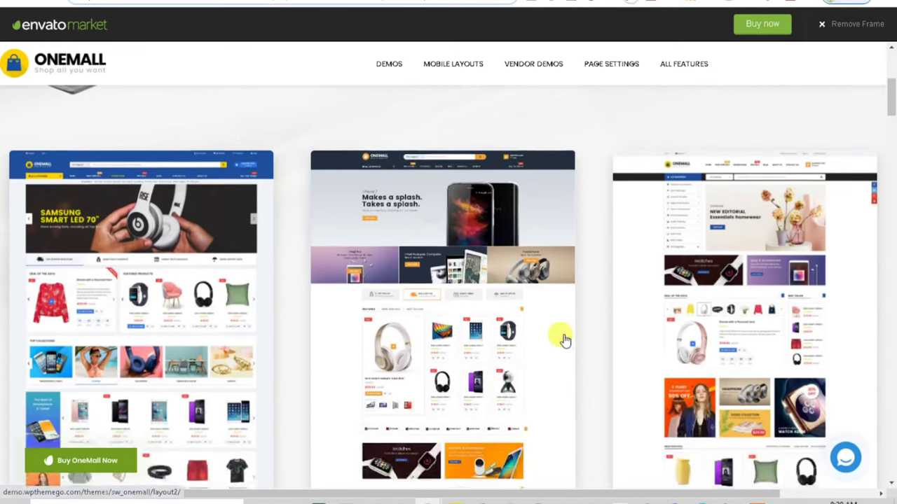
pyautogui.scroll(-2, 563, 341)
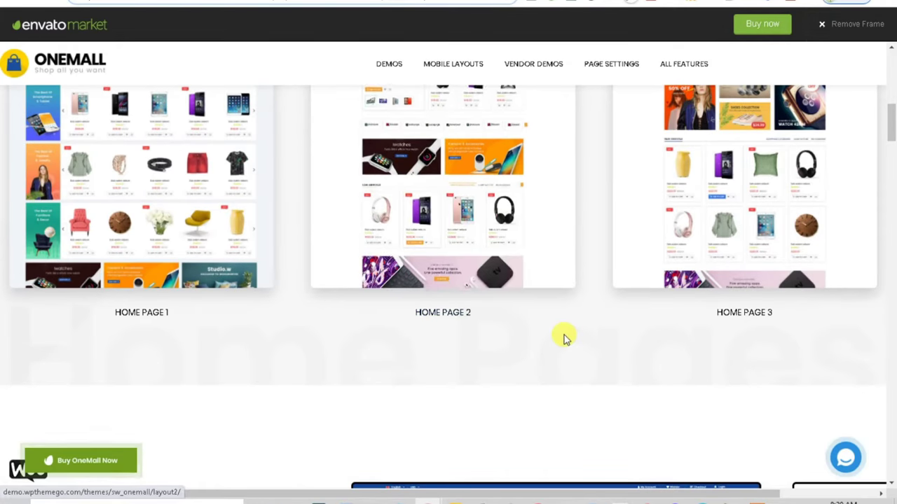
pyautogui.scroll(-1, 563, 341)
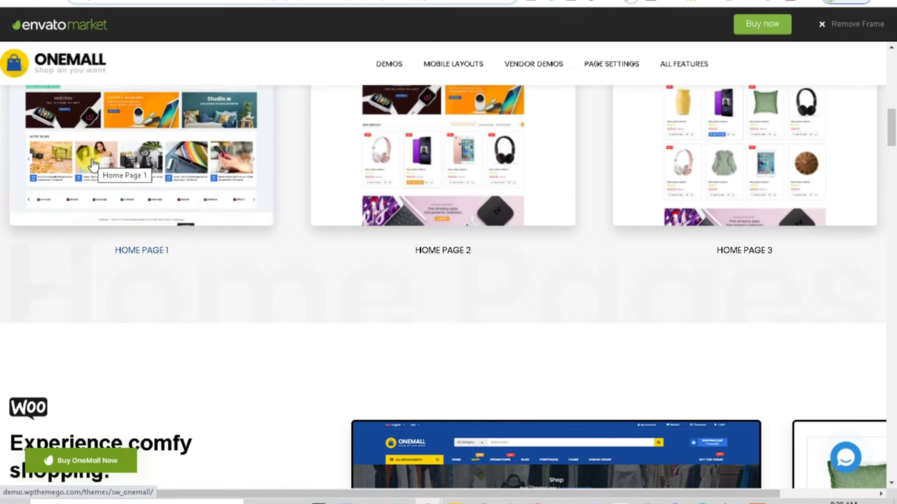
pyautogui.scroll(2, 107, 188)
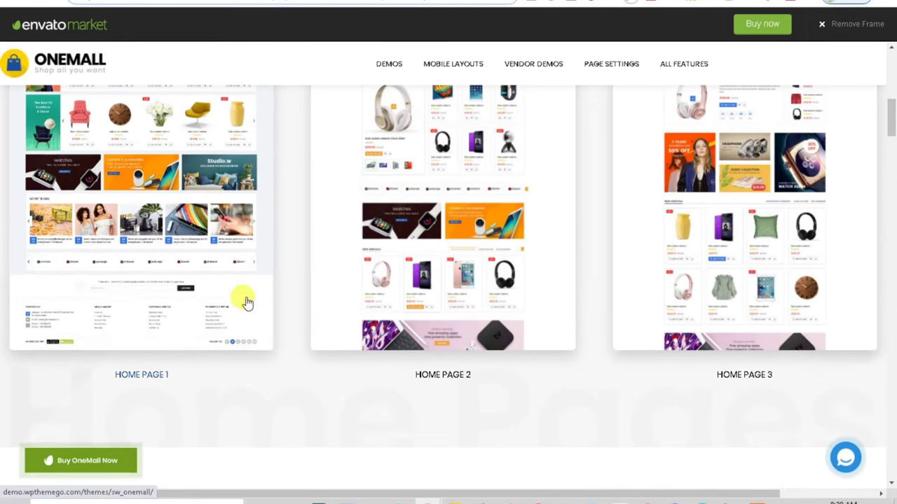
pyautogui.scroll(-4, 245, 301)
pyautogui.scroll(-3, 290, 350)
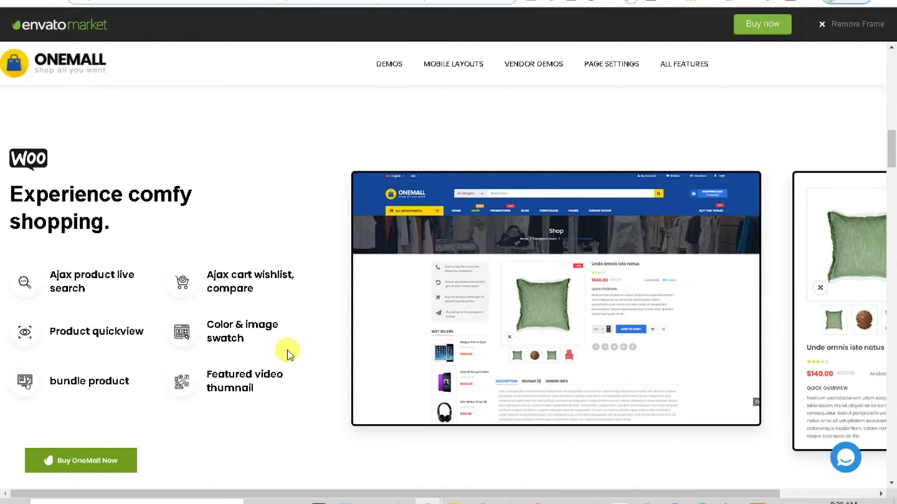
pyautogui.scroll(-5, 288, 354)
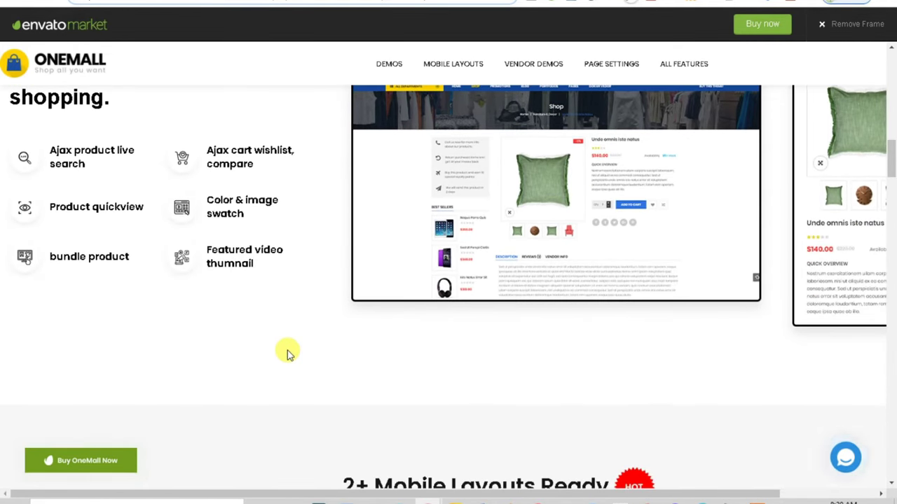
pyautogui.scroll(-2, 288, 353)
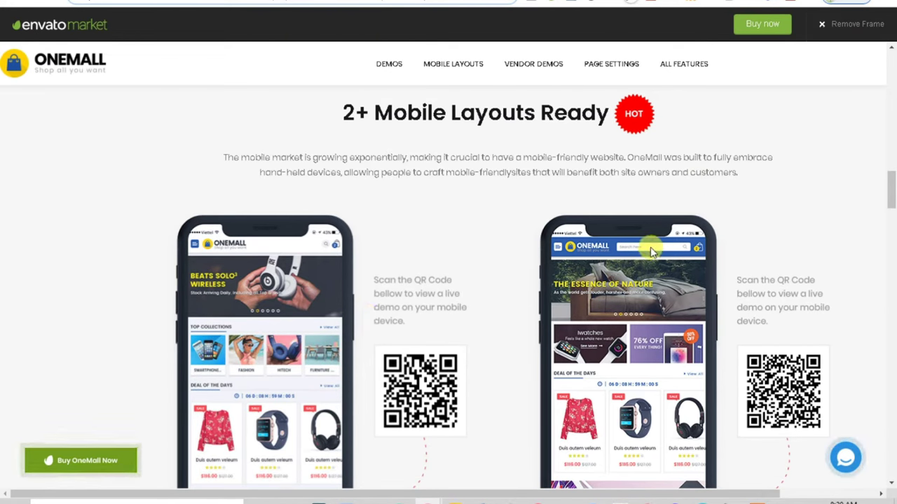
pyautogui.scroll(-2, 627, 256)
pyautogui.scroll(-1, 627, 256)
pyautogui.scroll(1, 627, 256)
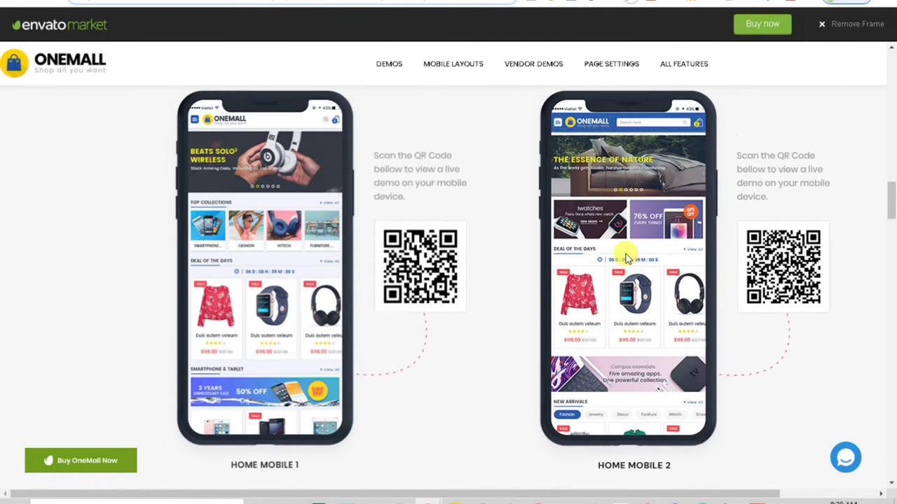
pyautogui.scroll(-2, 609, 358)
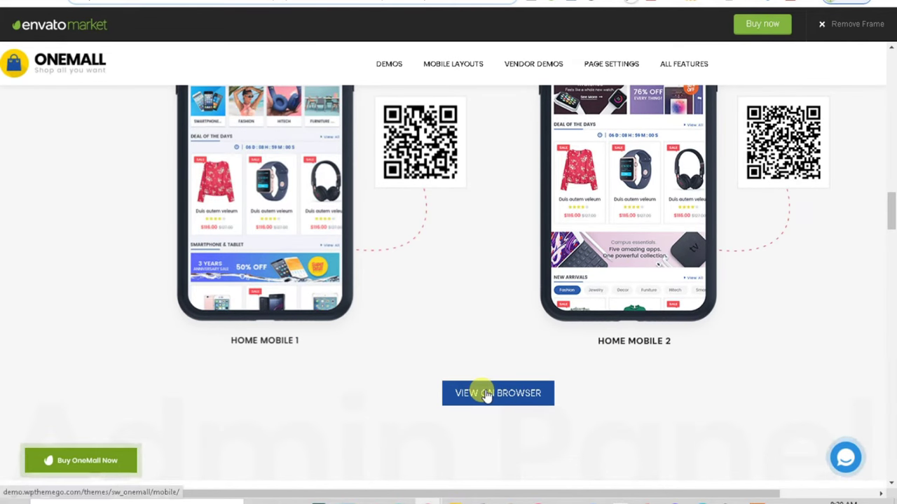
pyautogui.scroll(1, 372, 284)
pyautogui.scroll(-6, 372, 283)
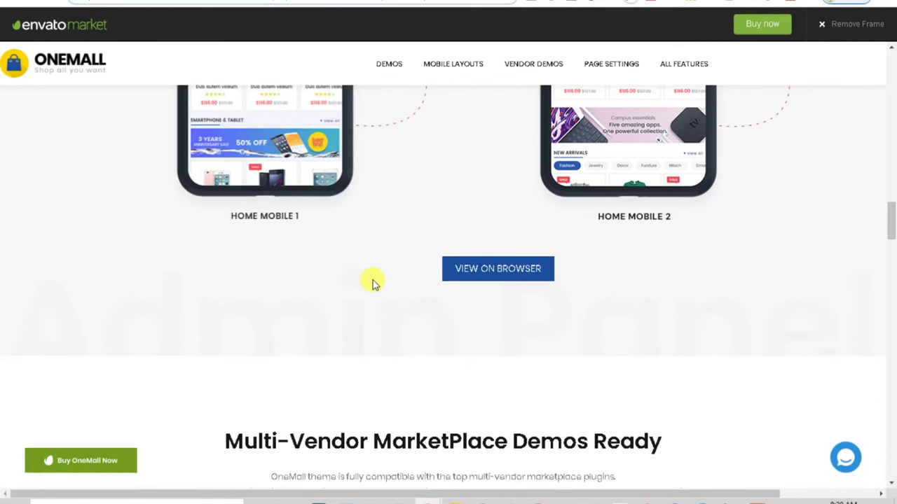
pyautogui.scroll(-1, 372, 284)
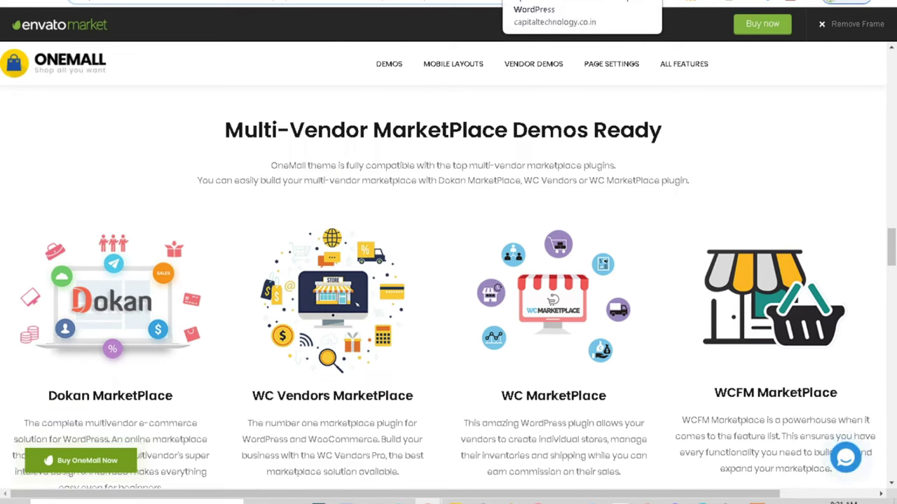
pyautogui.click(540, 2)
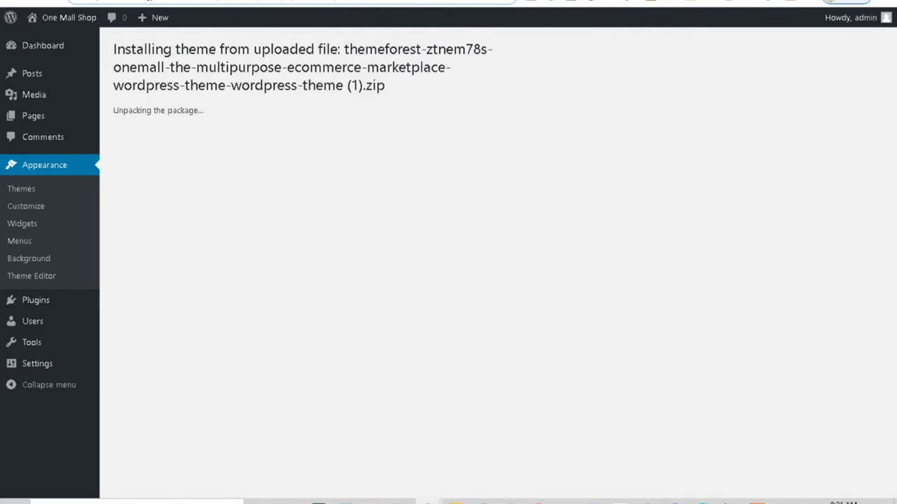
pyautogui.click(301, 1)
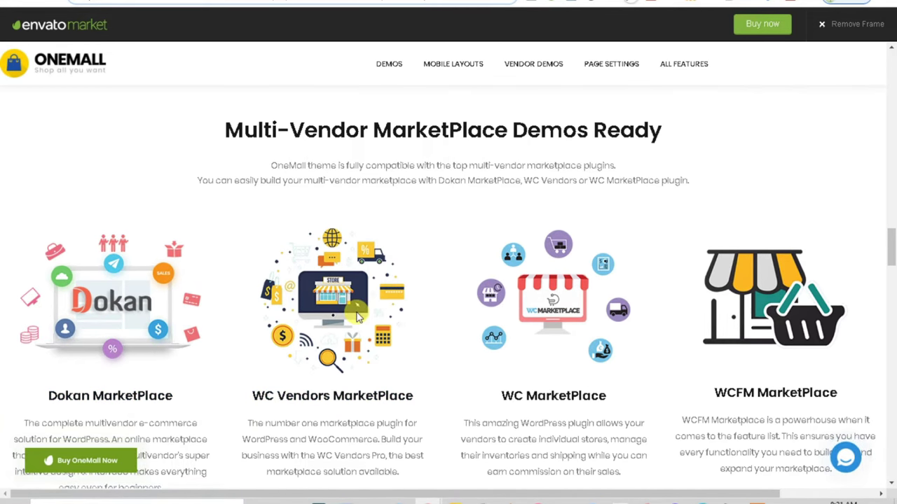
# Open the WC Vendors demo in a new tab and view its ONEMALLVENDOR storefront
pyautogui.scroll(-2, 430, 362)
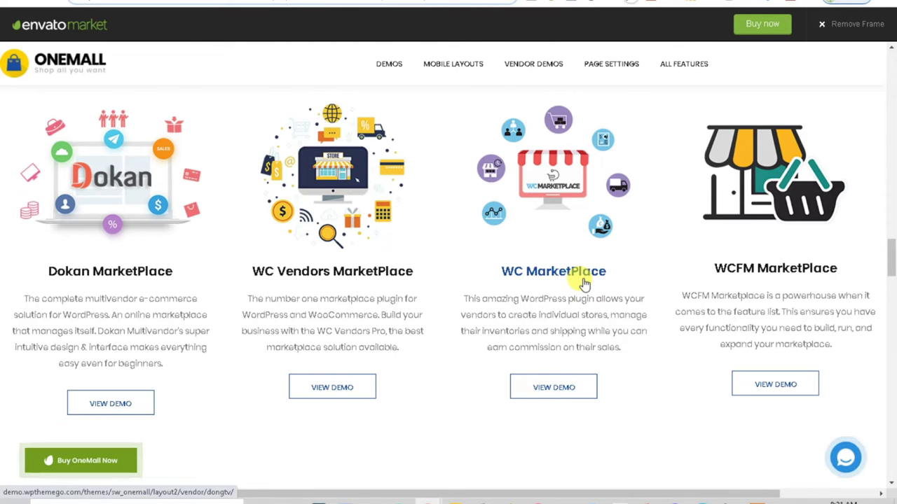
pyautogui.scroll(1, 583, 283)
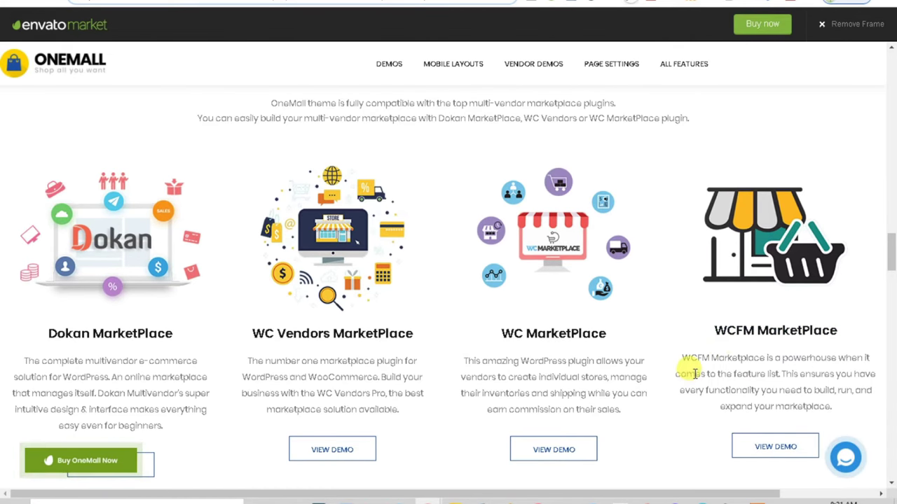
pyautogui.scroll(-3, 688, 370)
pyautogui.scroll(-2, 688, 371)
pyautogui.scroll(1, 691, 370)
pyautogui.scroll(3, 411, 296)
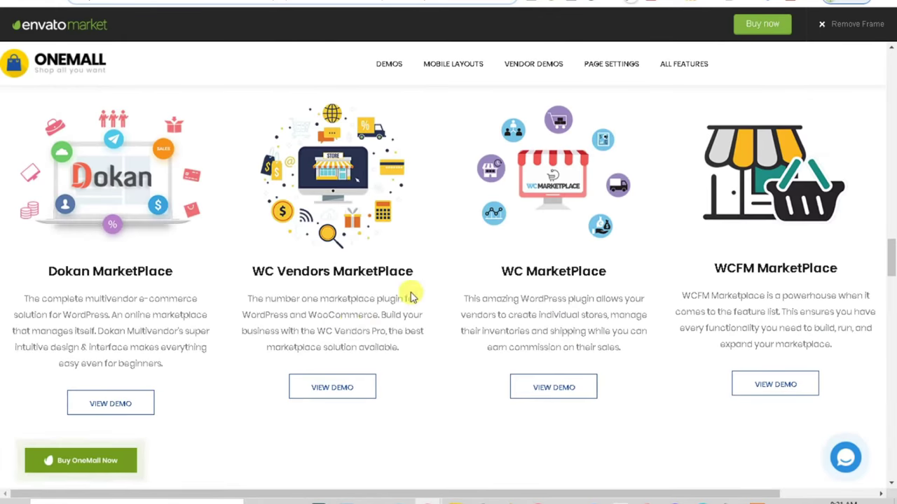
pyautogui.rightClick(334, 389)
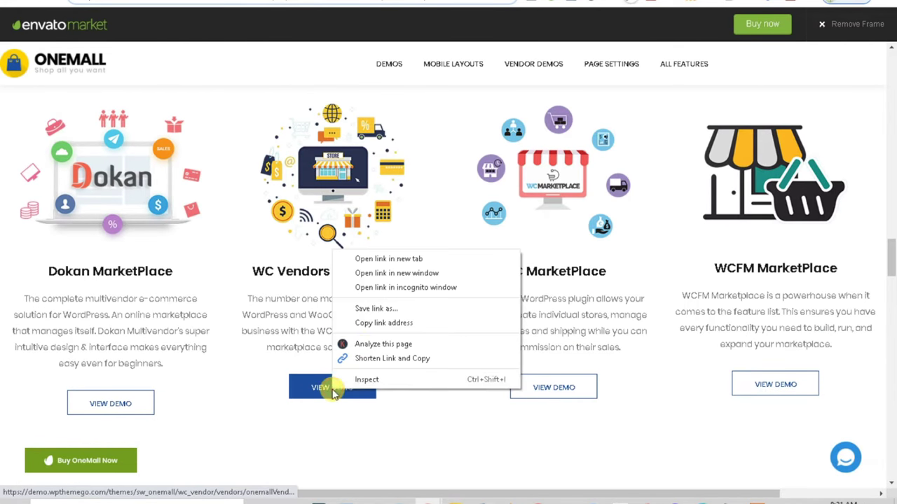
pyautogui.click(388, 258)
pyautogui.click(603, 3)
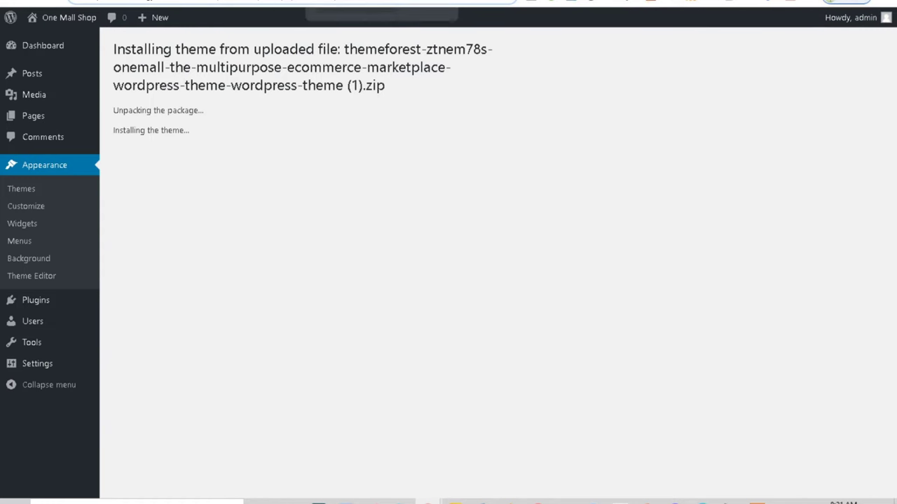
pyautogui.click(357, 2)
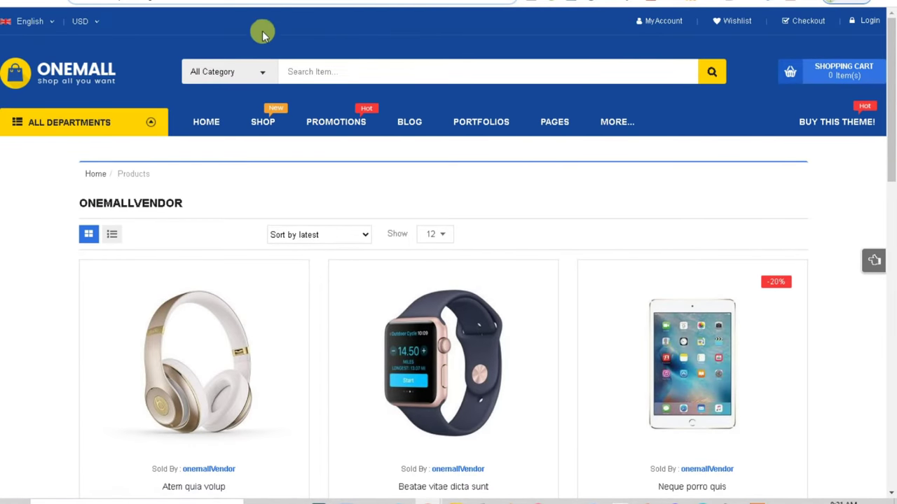
# Dismiss the vendor store's newsletter popup and scroll down to the footer
pyautogui.scroll(-2, 476, 426)
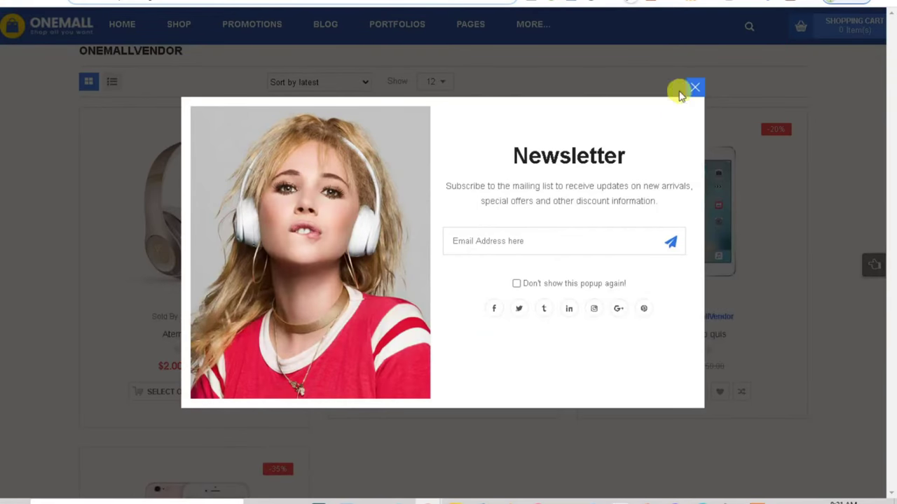
pyautogui.click(694, 89)
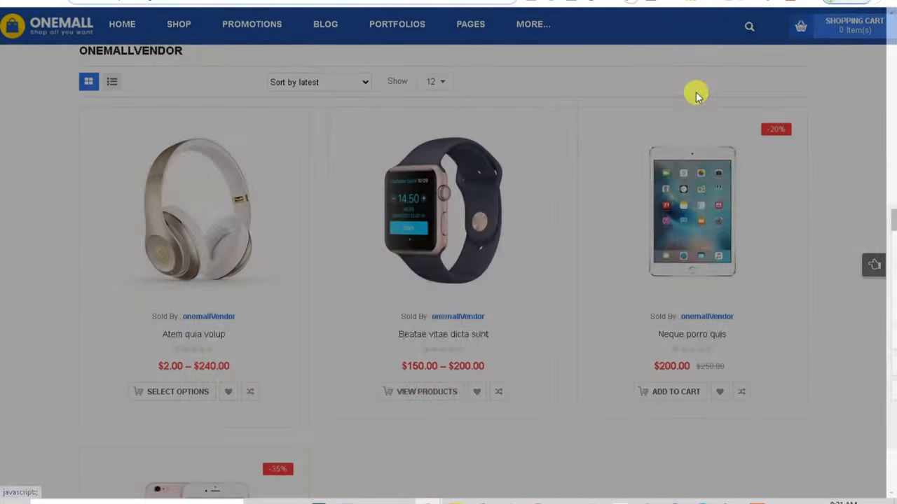
pyautogui.scroll(-5, 470, 344)
pyautogui.scroll(-10, 470, 344)
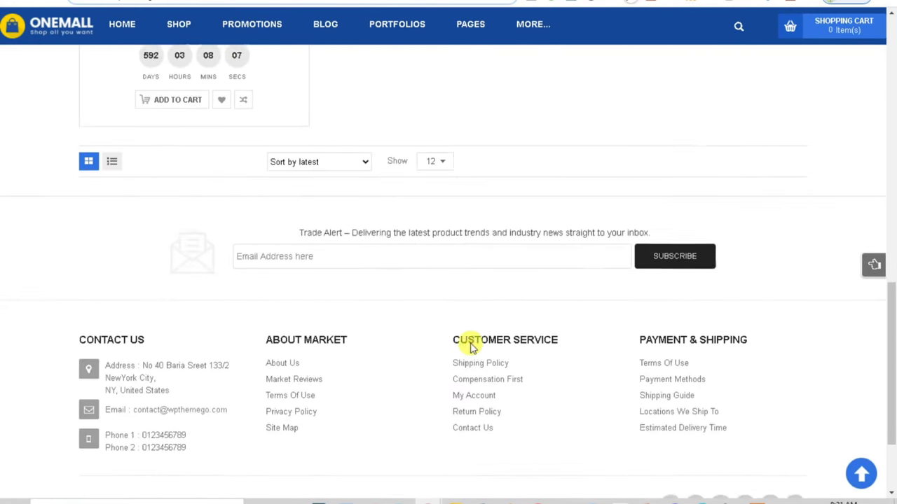
pyautogui.scroll(5, 470, 344)
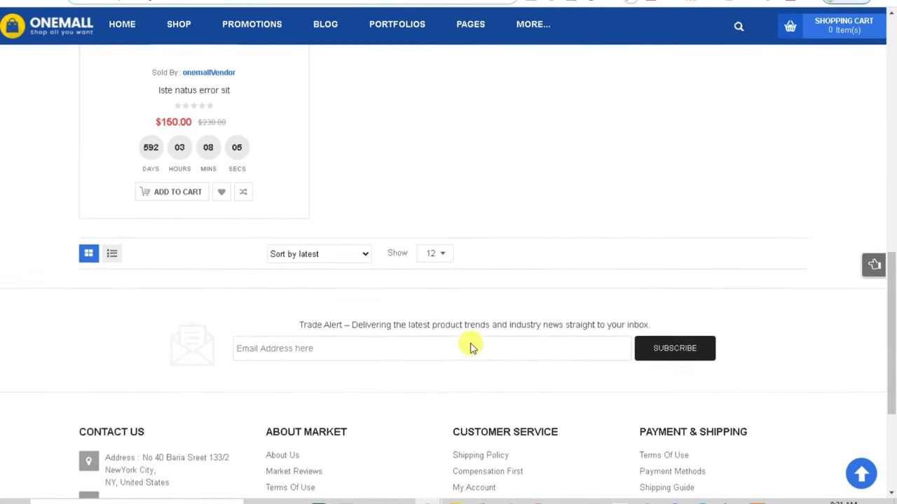
pyautogui.scroll(-3, 470, 344)
pyautogui.scroll(-3, 471, 344)
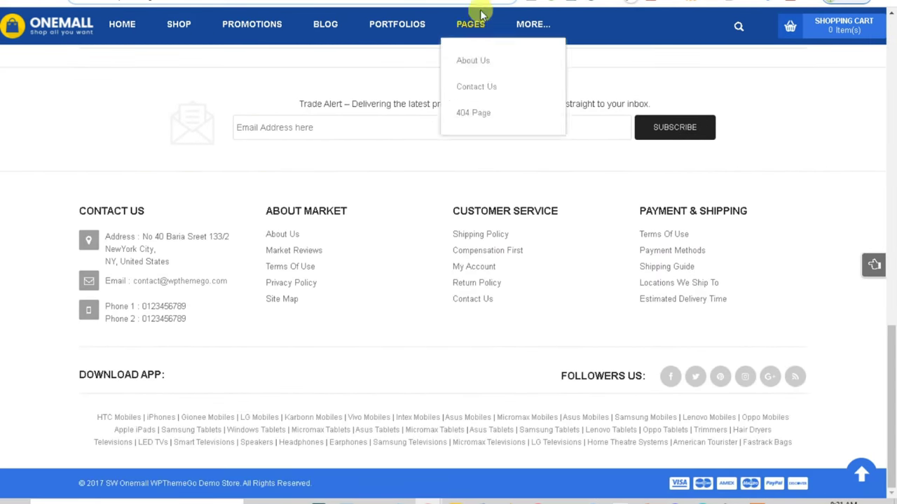
# Go back to the OneMall theme demo page and scroll down it
pyautogui.hotkey('alt', 'Left')
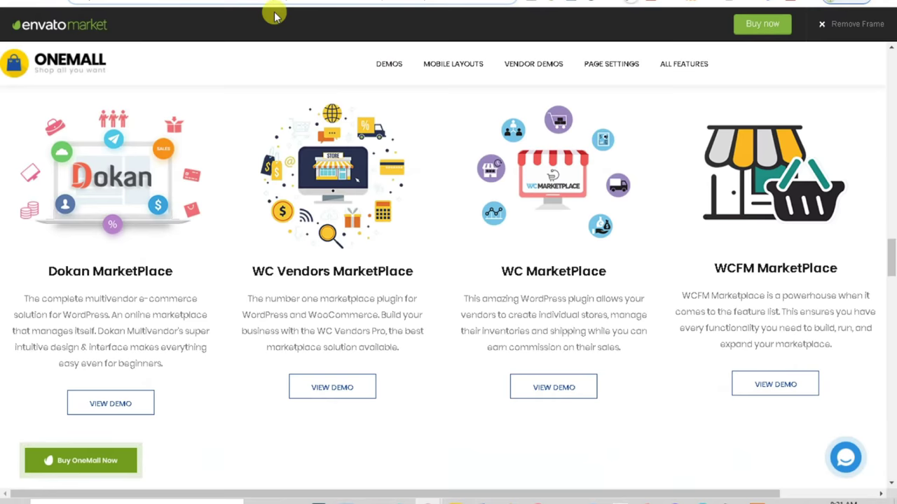
pyautogui.scroll(-3, 452, 326)
pyautogui.scroll(-1, 452, 330)
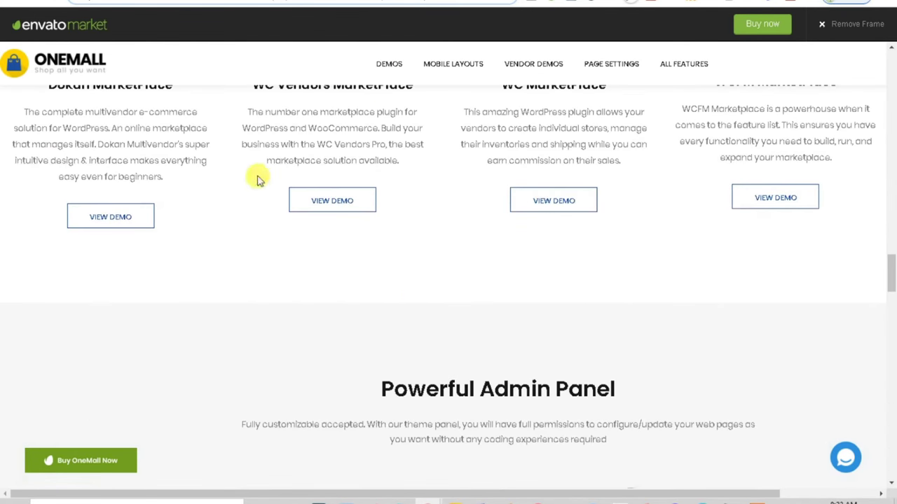
pyautogui.scroll(-4, 746, 278)
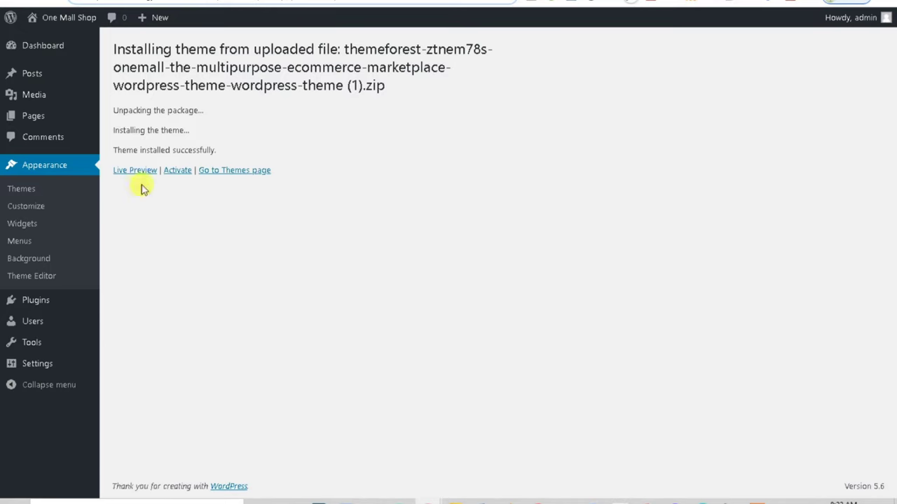
# Activate the newly installed OneMall theme from the installation success page
pyautogui.click(178, 172)
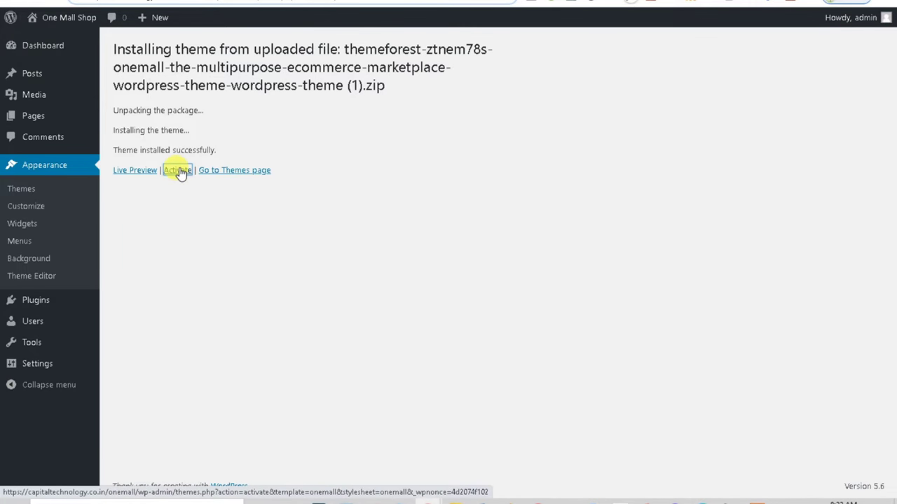
pyautogui.click(179, 171)
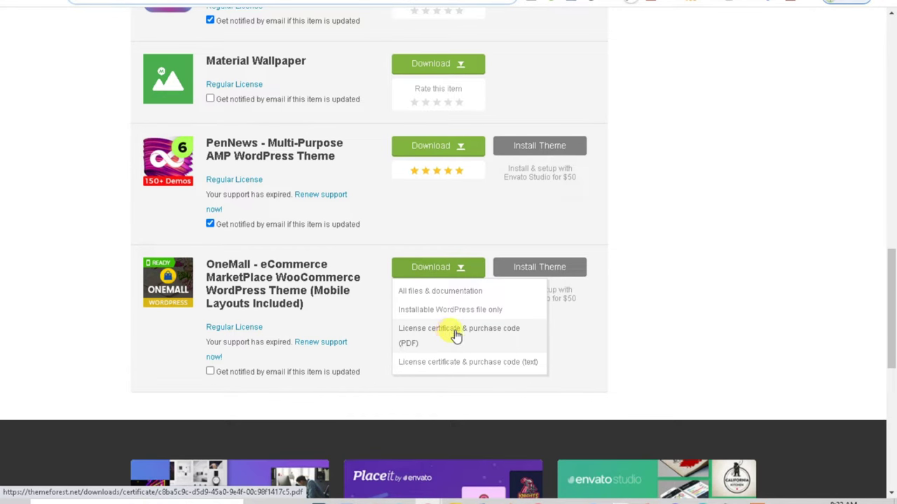
# Download OneMall's 'License certificate & purchase code (PDF)' from ThemeForest
pyautogui.click(460, 335)
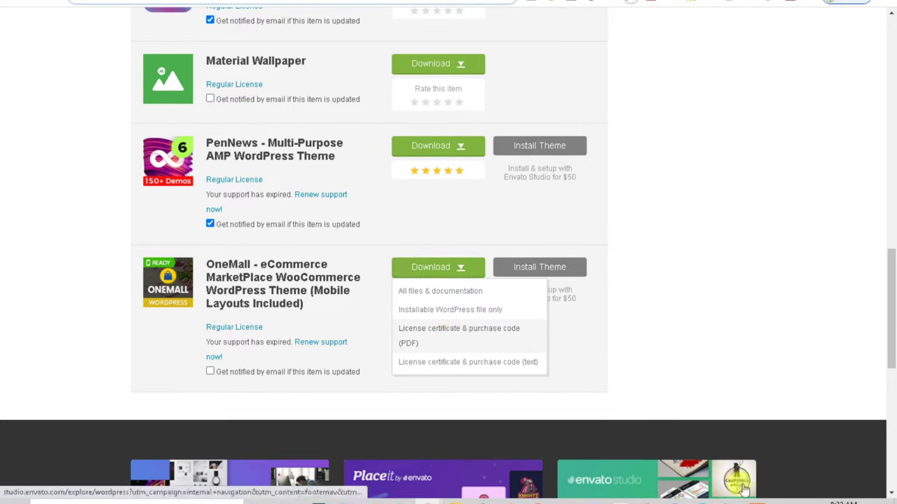
pyautogui.moveTo(751, 499)
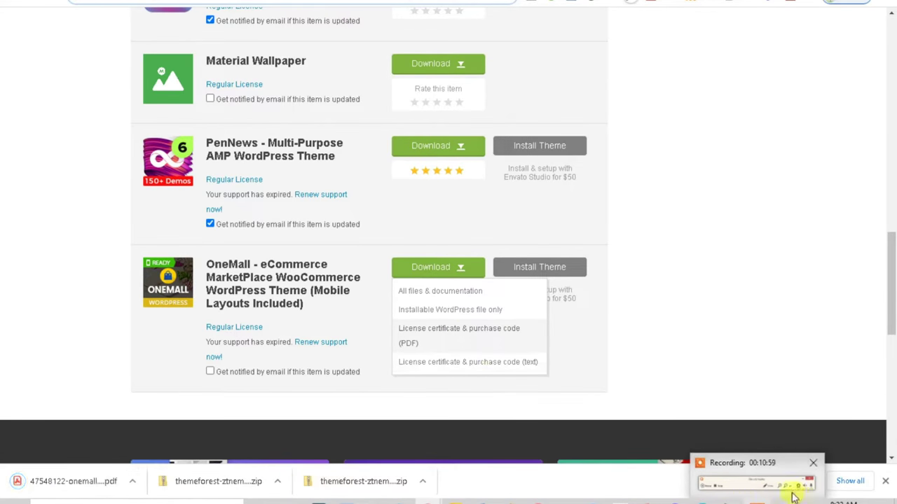
pyautogui.click(727, 377)
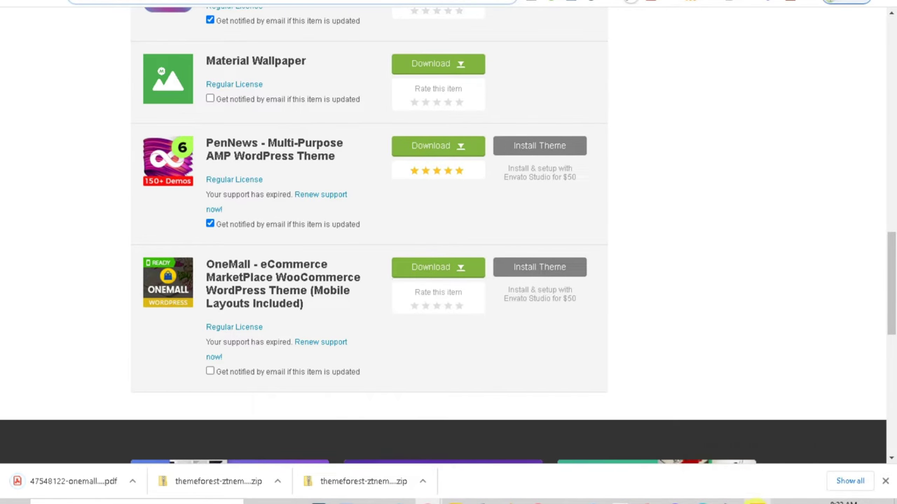
pyautogui.click(754, 499)
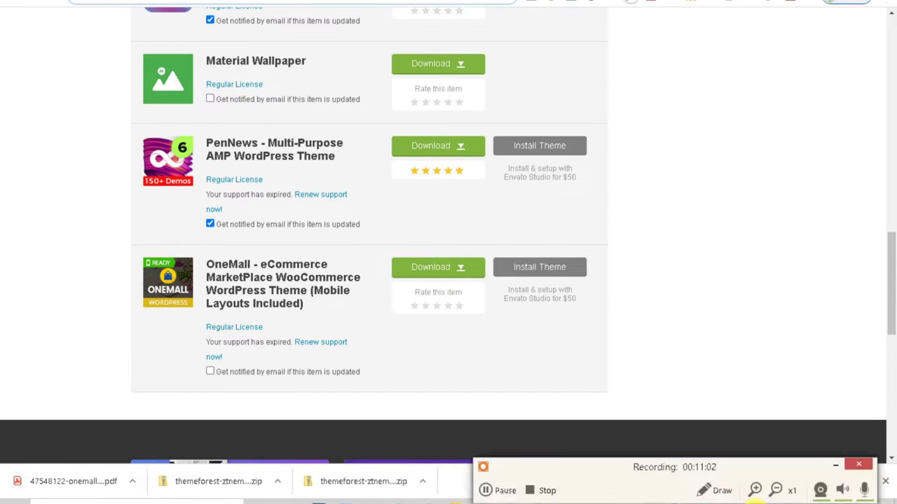
pyautogui.click(488, 492)
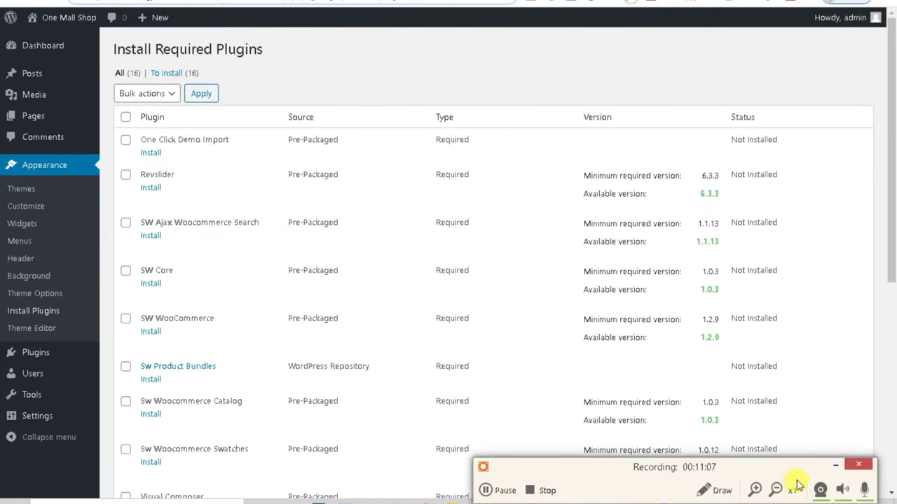
# Select all 16 required OneMall plugins and apply the Install bulk action
pyautogui.click(835, 467)
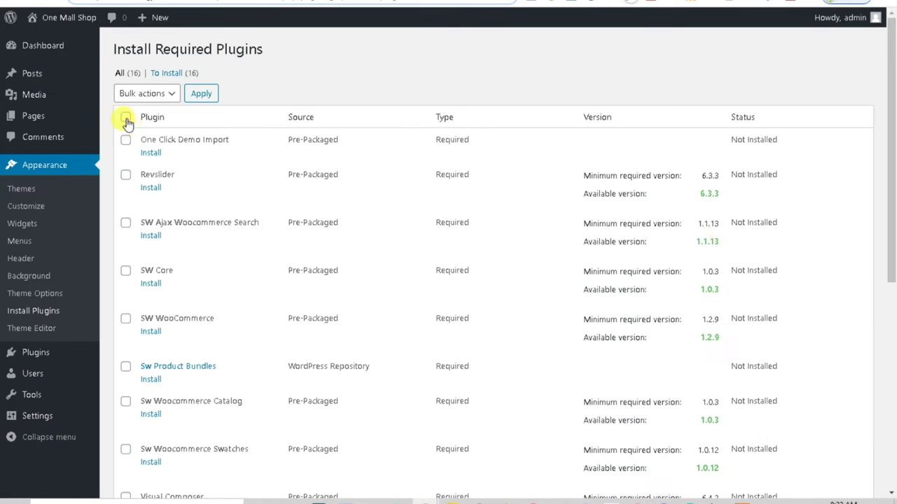
pyautogui.click(171, 95)
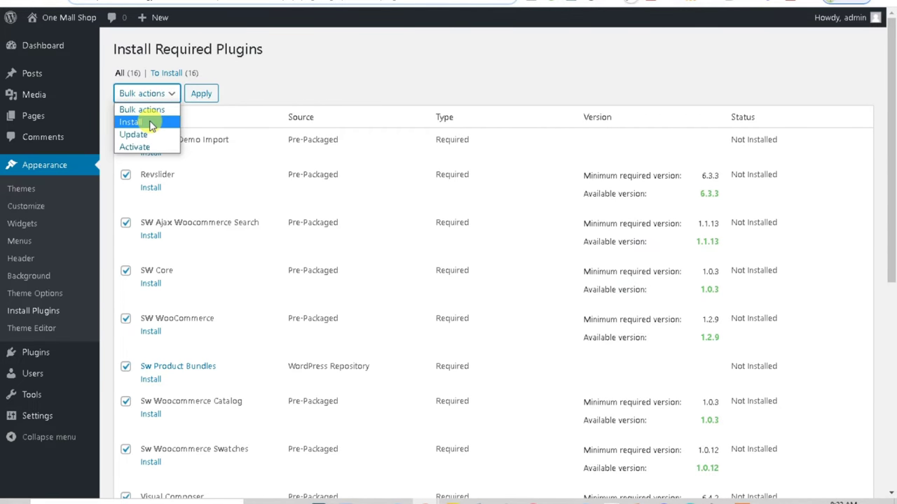
pyautogui.click(150, 122)
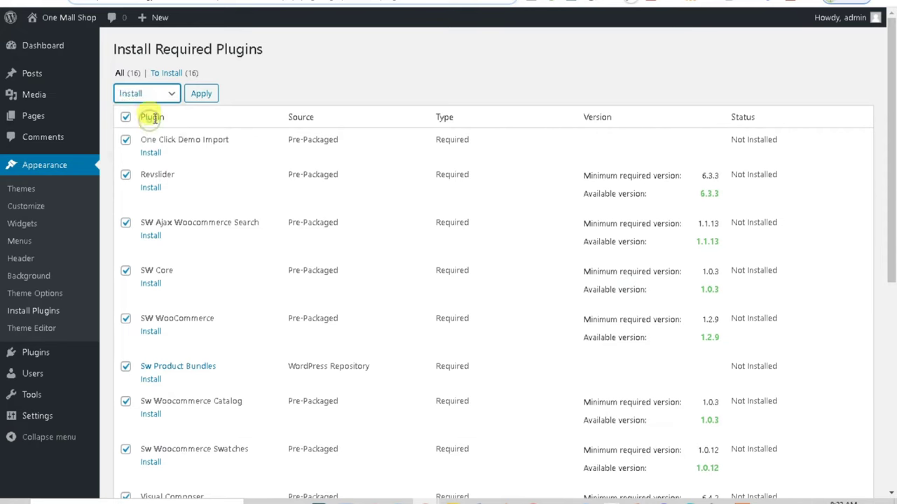
pyautogui.click(201, 96)
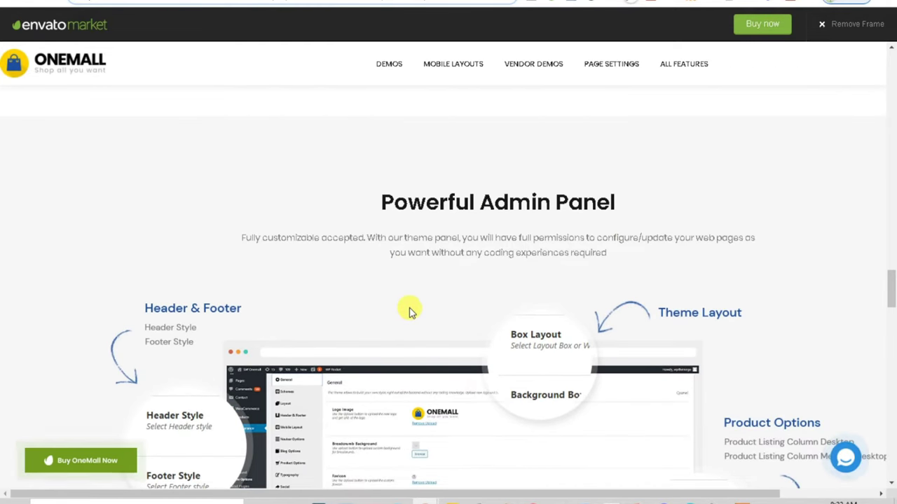
# Scroll down the OneMall demo page to the features section
pyautogui.scroll(-3, 411, 312)
pyautogui.scroll(-1, 410, 313)
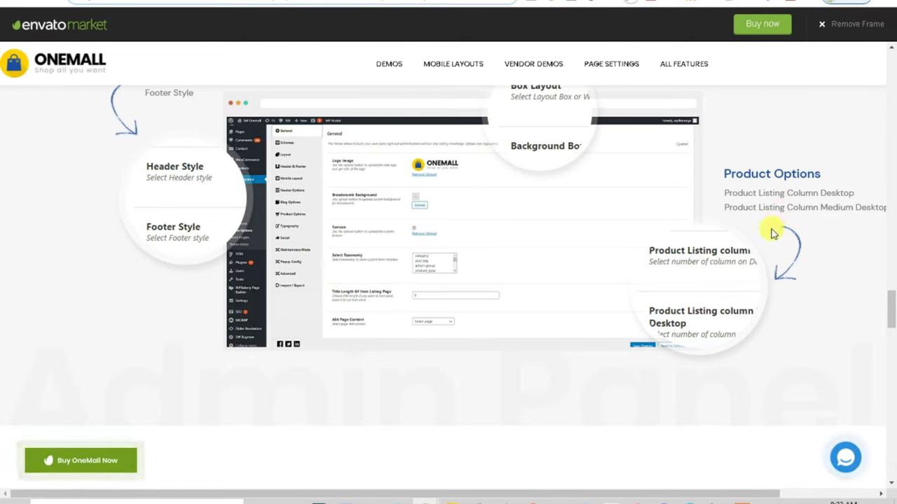
pyautogui.scroll(-1, 286, 306)
pyautogui.scroll(-2, 287, 306)
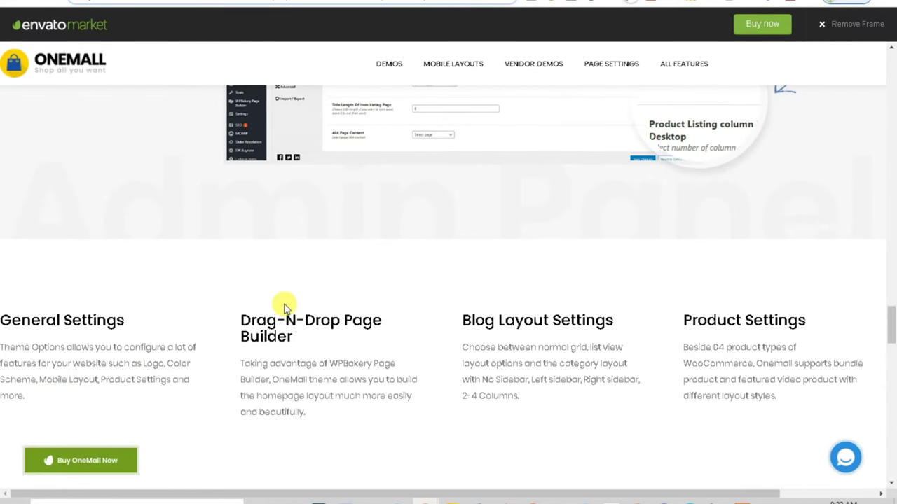
pyautogui.scroll(-3, 286, 306)
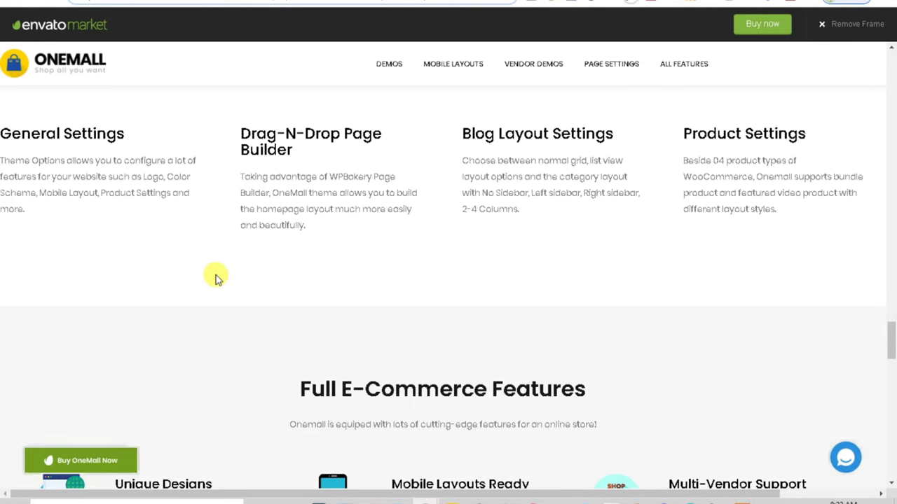
pyautogui.scroll(-5, 316, 290)
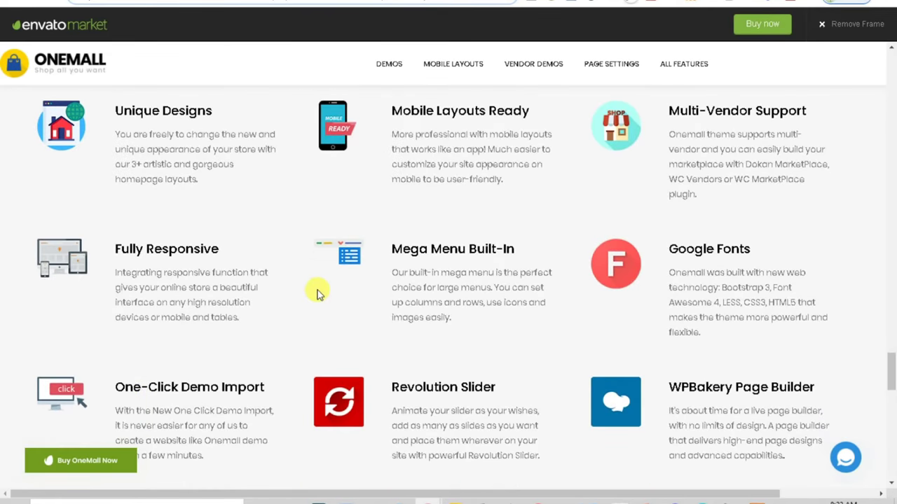
pyautogui.scroll(1, 316, 294)
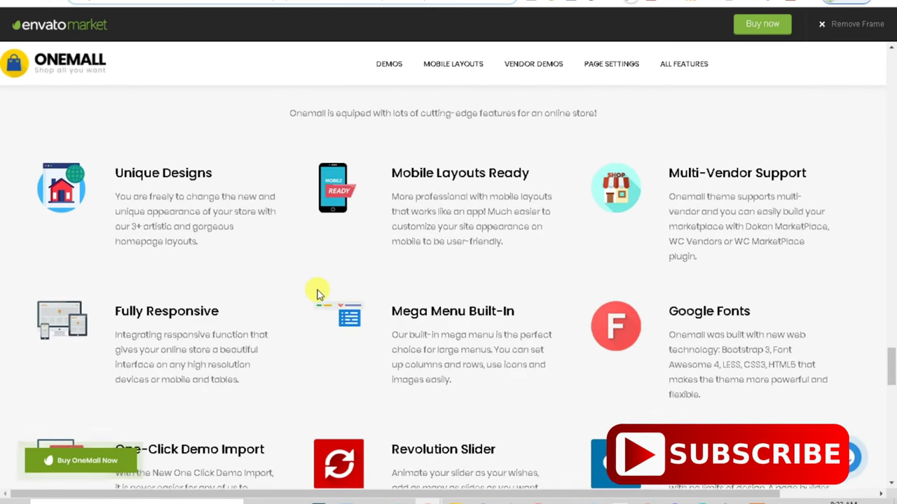
pyautogui.scroll(1, 316, 293)
pyautogui.scroll(2, 316, 293)
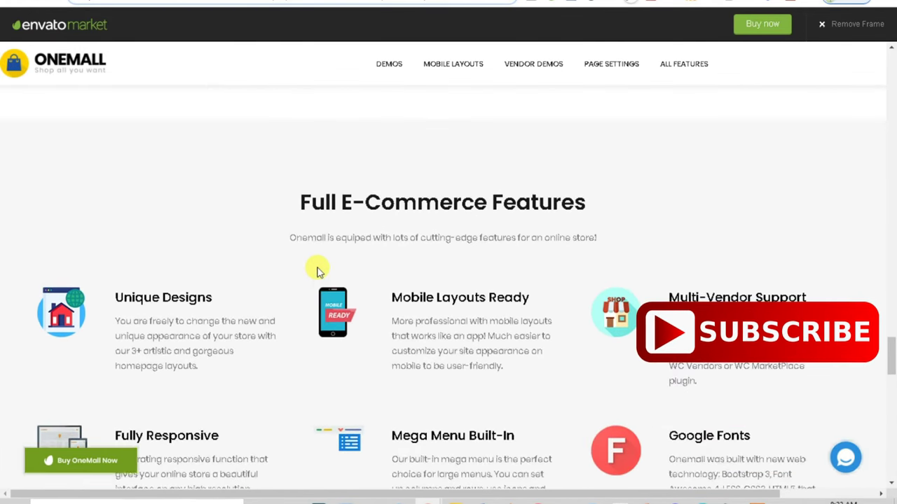
pyautogui.moveTo(309, 202); pyautogui.dragTo(701, 211)
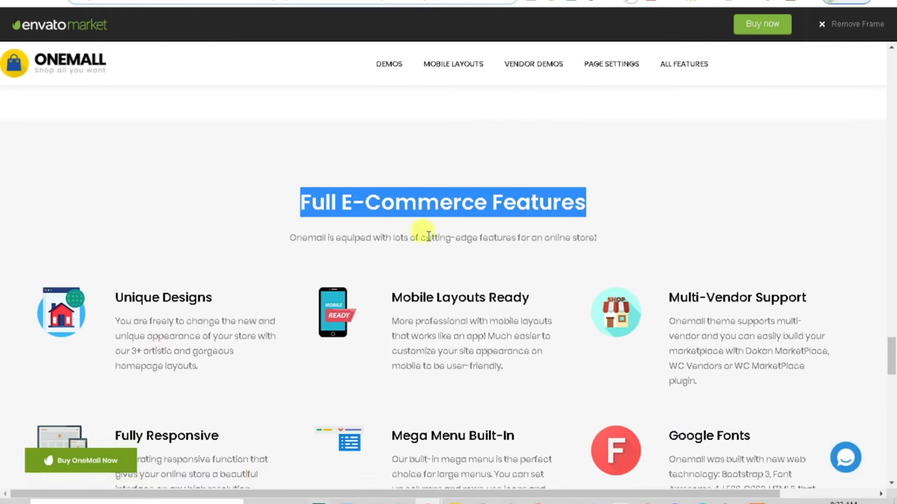
pyautogui.scroll(-3, 427, 262)
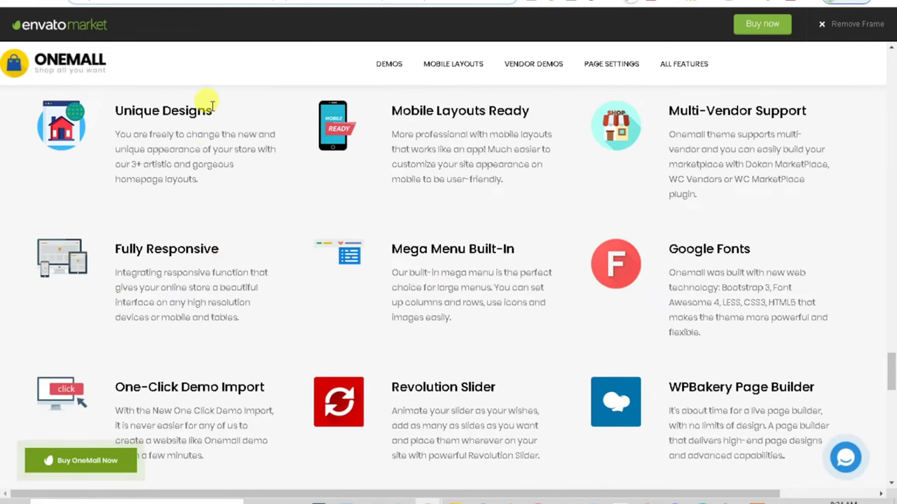
# Highlight the Unique Designs, Mobile Layouts Ready, Multi-Vendor Support and Fully Responsive headings
pyautogui.moveTo(211, 110); pyautogui.dragTo(132, 110)
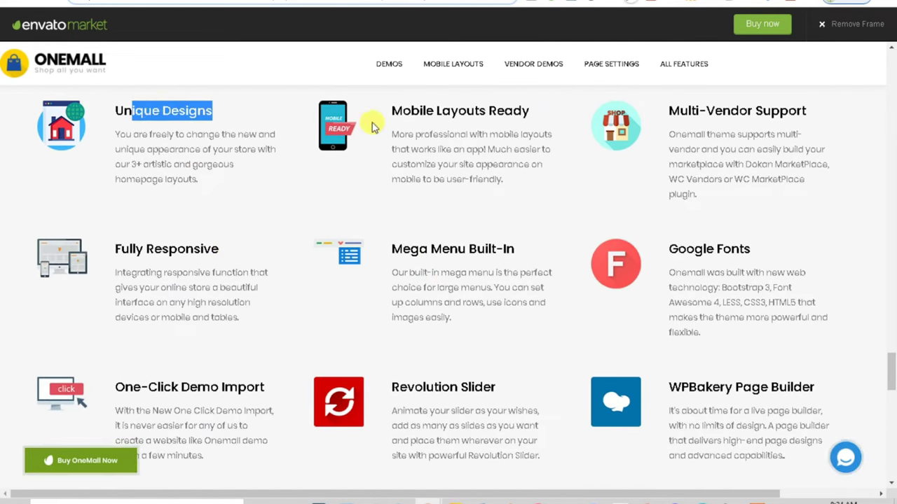
pyautogui.moveTo(390, 111); pyautogui.dragTo(534, 114)
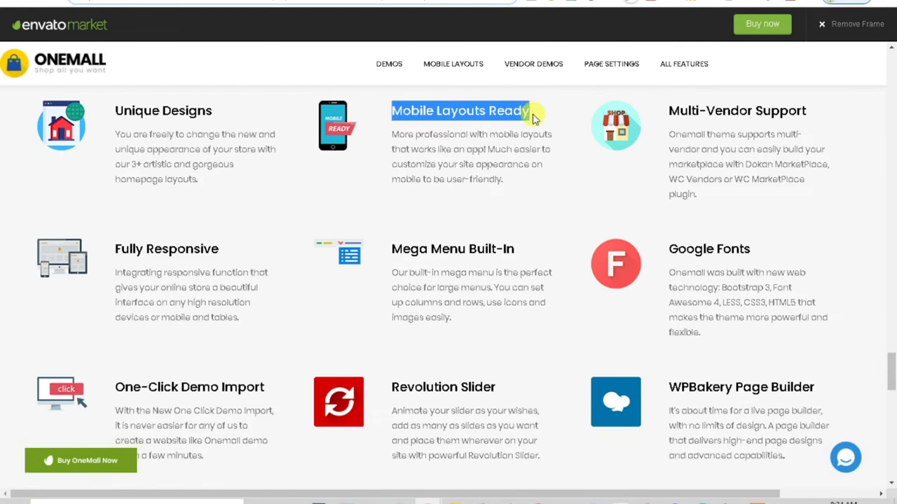
pyautogui.scroll(1, 501, 184)
pyautogui.moveTo(670, 174); pyautogui.dragTo(809, 175)
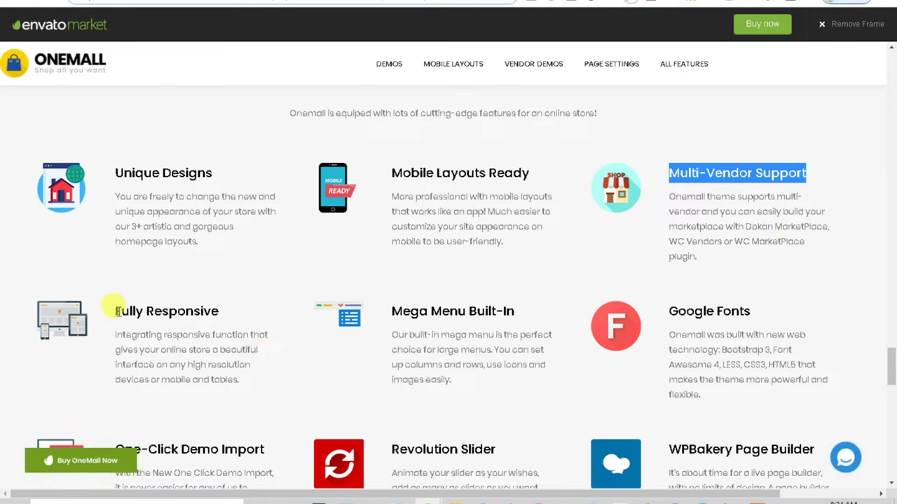
pyautogui.moveTo(116, 312); pyautogui.dragTo(227, 313)
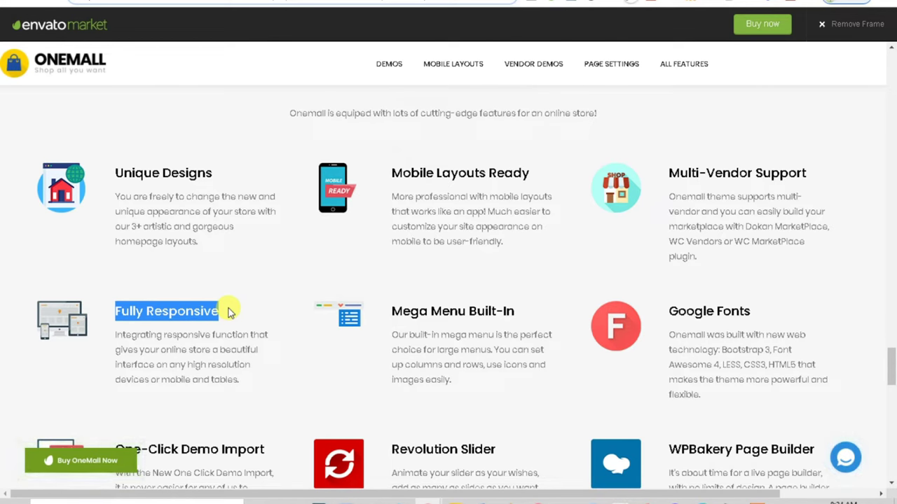
pyautogui.scroll(10, 465, 261)
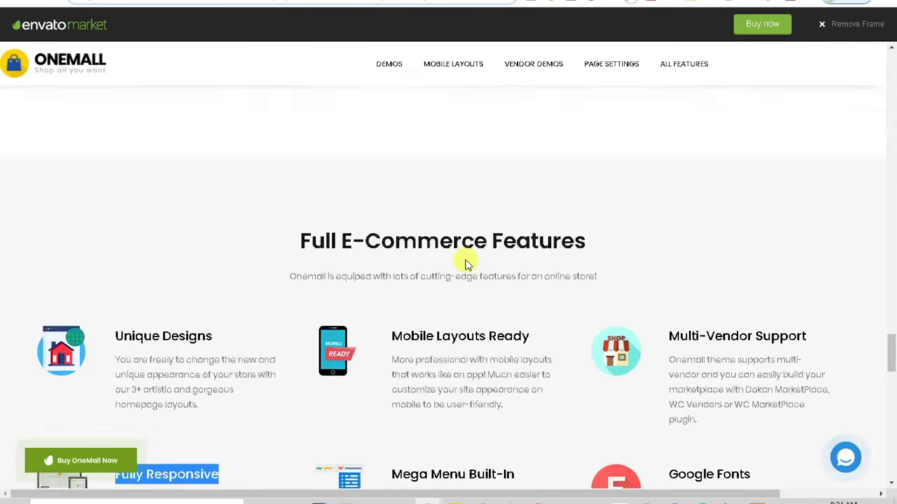
# Scroll up, then drag the scrollbar down to the features section
pyautogui.scroll(10, 464, 261)
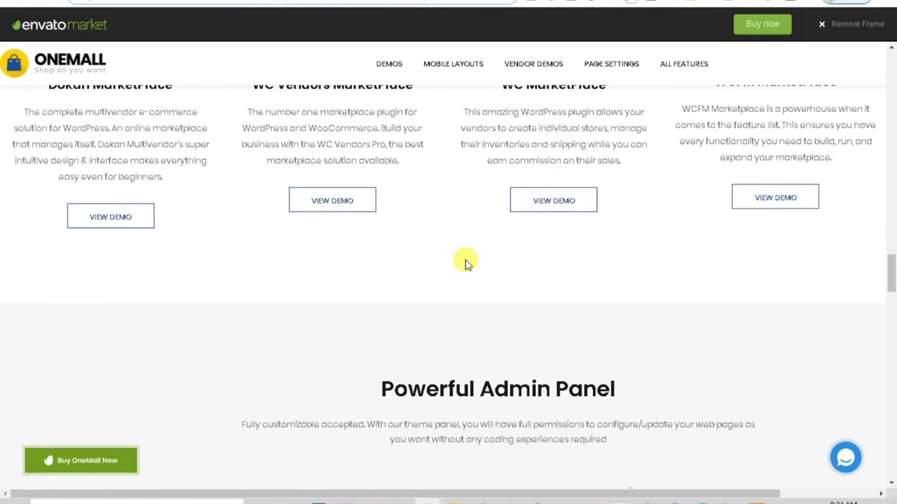
pyautogui.scroll(8, 465, 261)
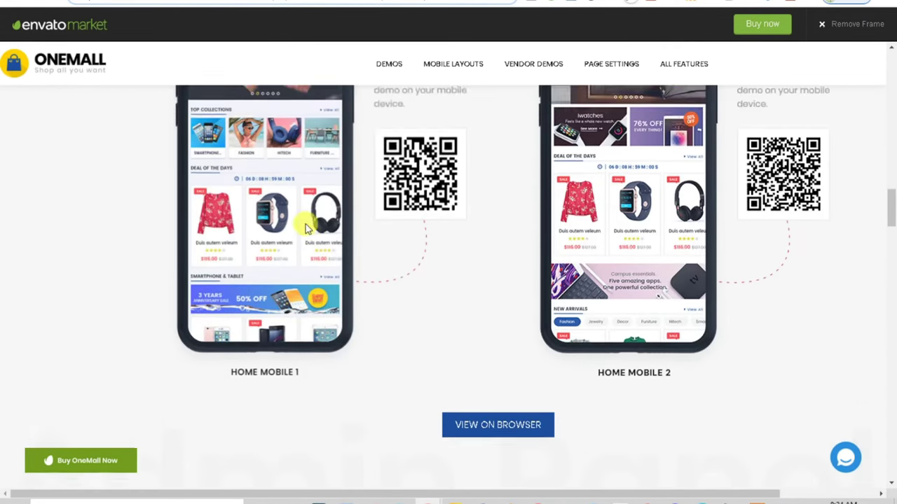
pyautogui.scroll(1, 272, 286)
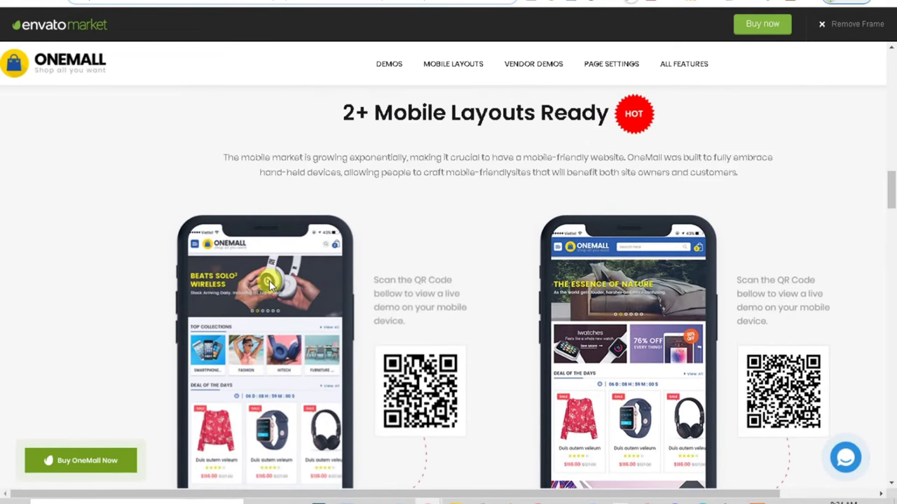
pyautogui.scroll(1, 272, 290)
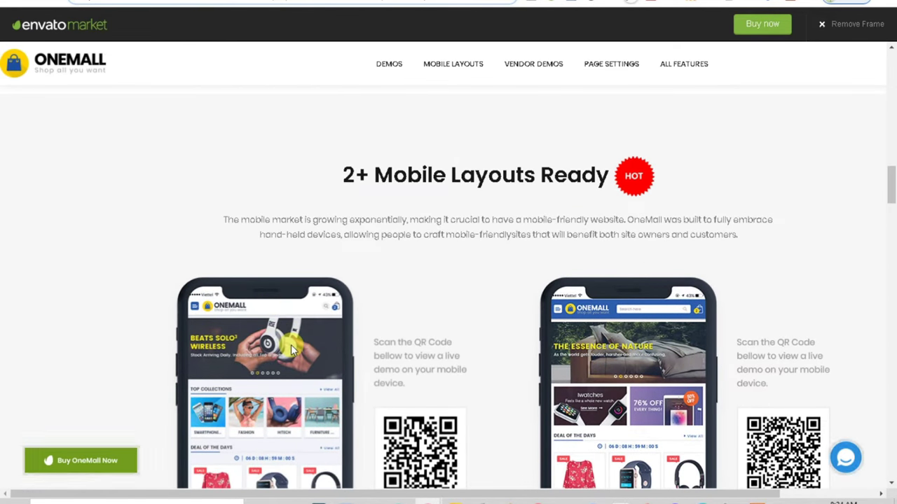
pyautogui.scroll(6, 293, 351)
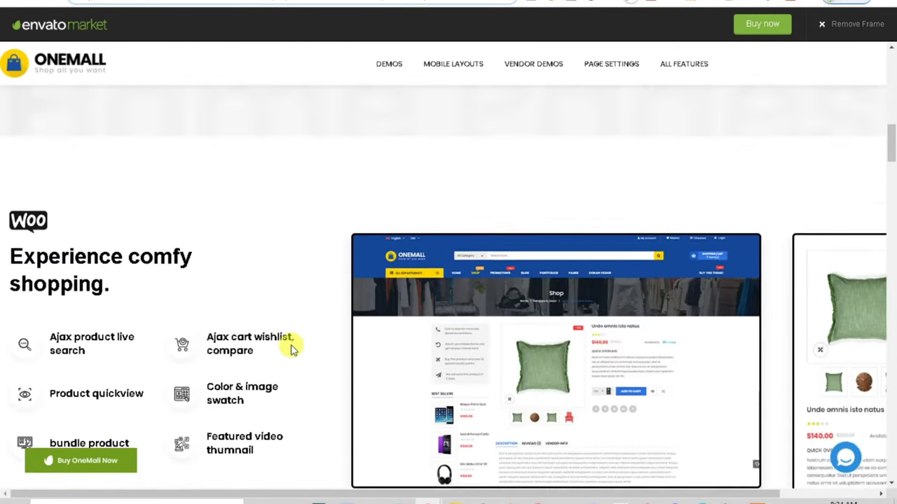
pyautogui.scroll(4, 481, 357)
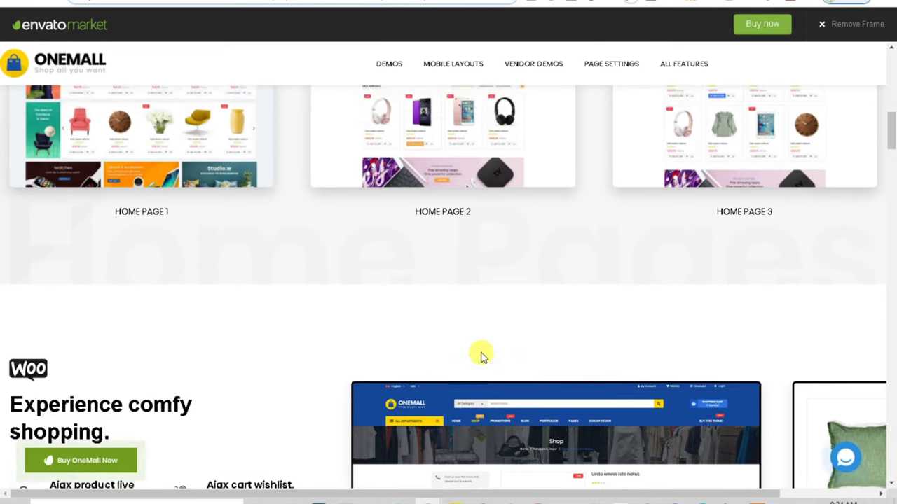
pyautogui.scroll(3, 187, 241)
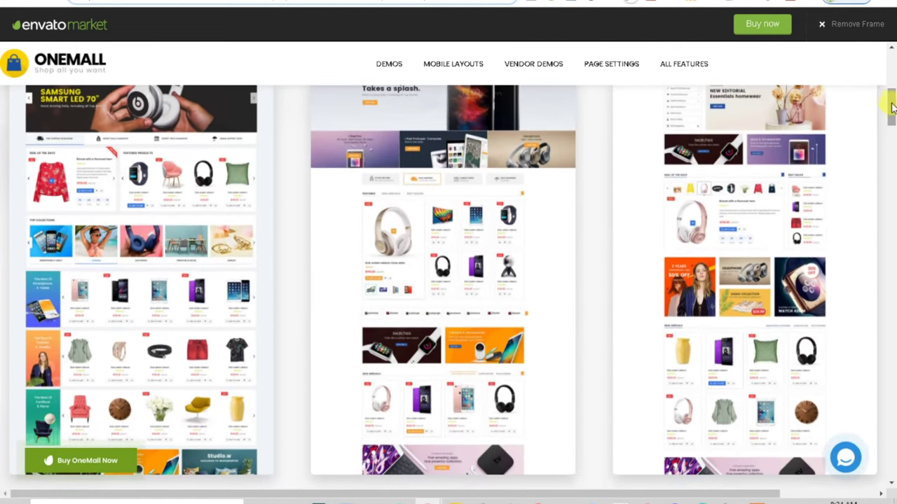
pyautogui.moveTo(893, 106); pyautogui.dragTo(887, 381)
pyautogui.scroll(2, 522, 270)
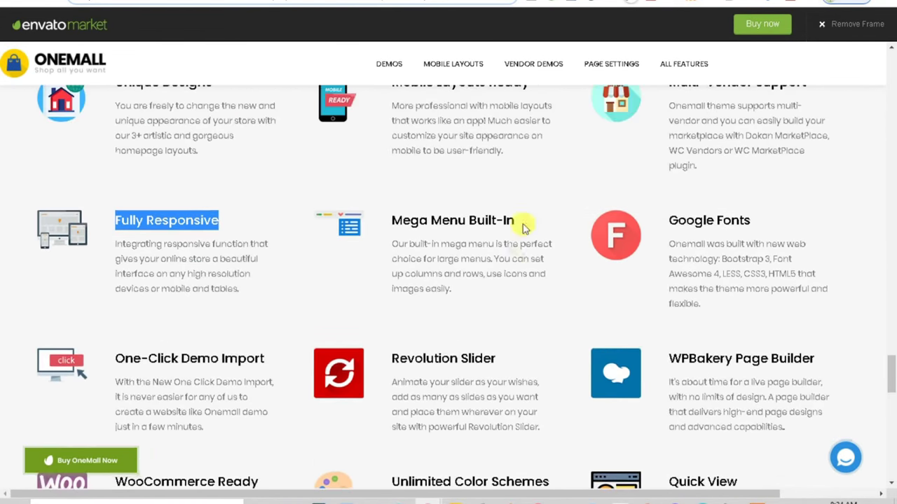
# Highlight the Mega Menu Built-In, Google Fonts, One-Click Demo Import and Revolution Slider headings
pyautogui.moveTo(393, 220); pyautogui.dragTo(513, 215)
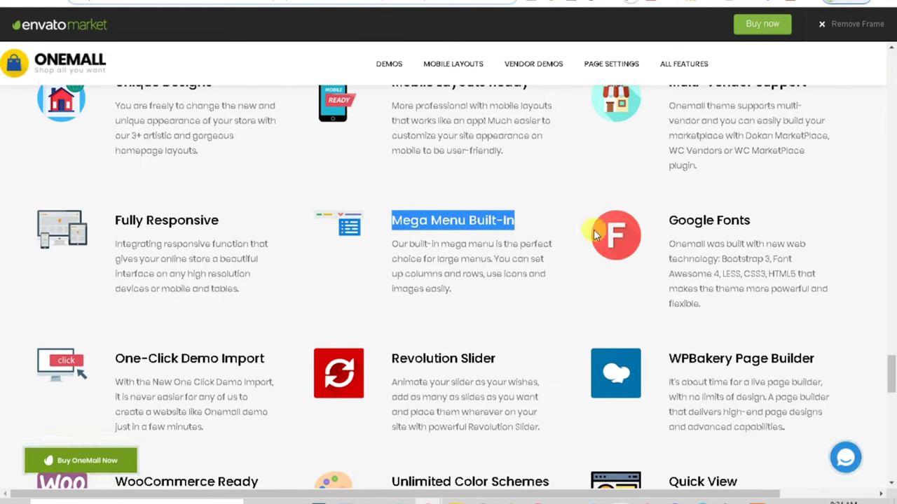
pyautogui.doubleClick(677, 219)
pyautogui.scroll(-1, 542, 262)
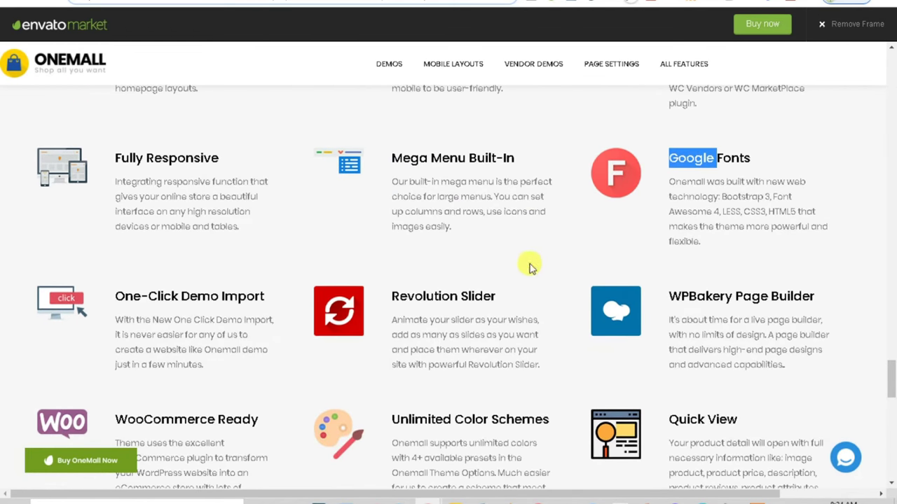
pyautogui.doubleClick(149, 295)
pyautogui.tripleClick(143, 294)
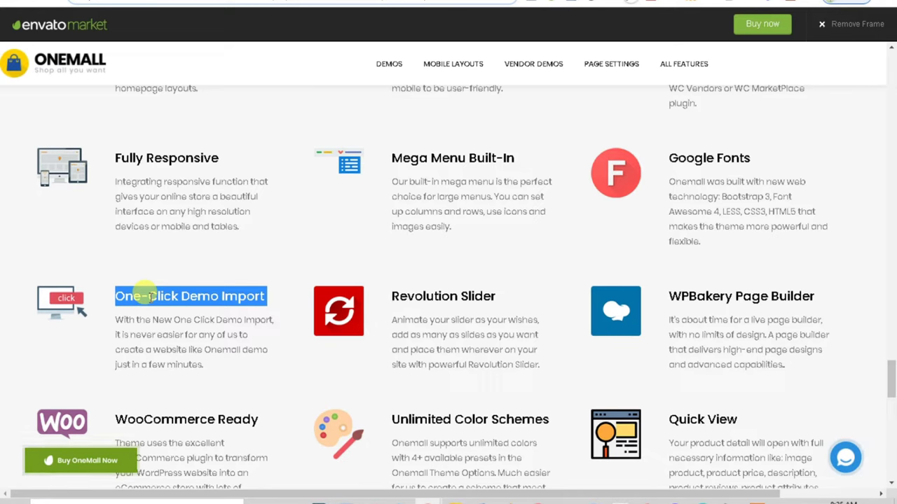
pyautogui.doubleClick(424, 296)
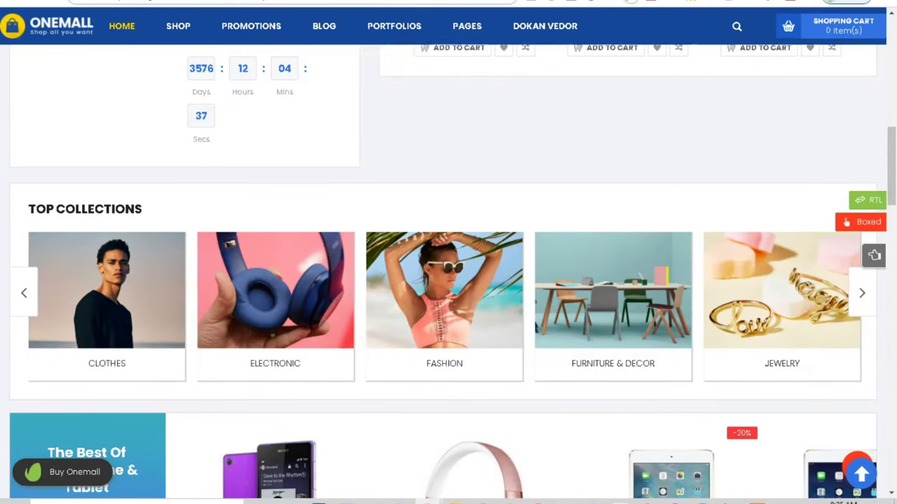
pyautogui.click(596, 1)
# Open All Departments in the OneMall demo store and look over its categories
pyautogui.scroll(3, 895, 109)
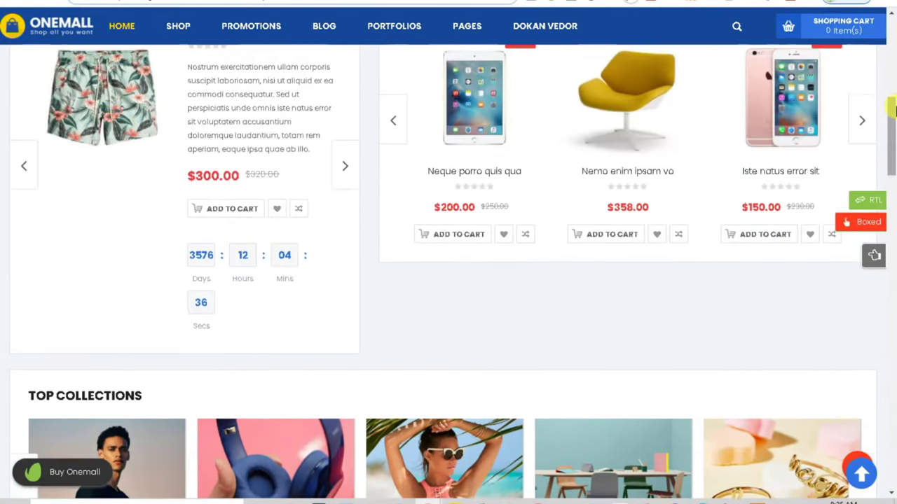
pyautogui.scroll(6, 894, 109)
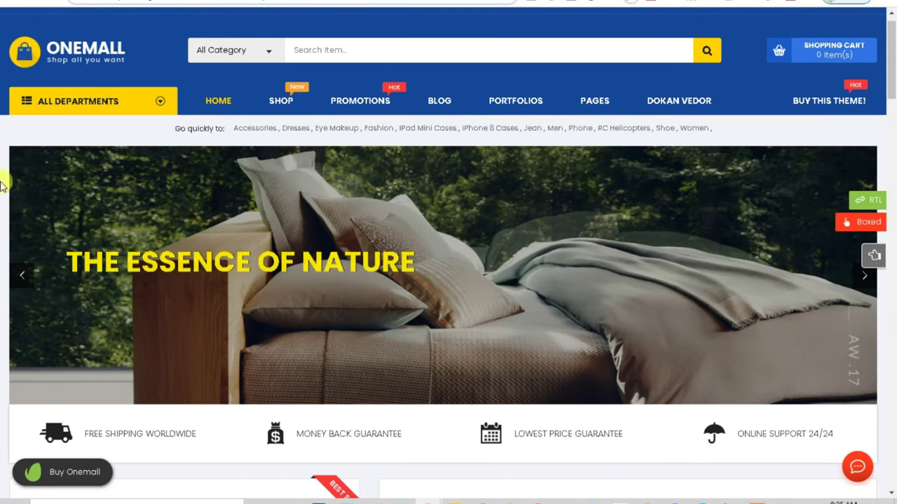
pyautogui.click(159, 105)
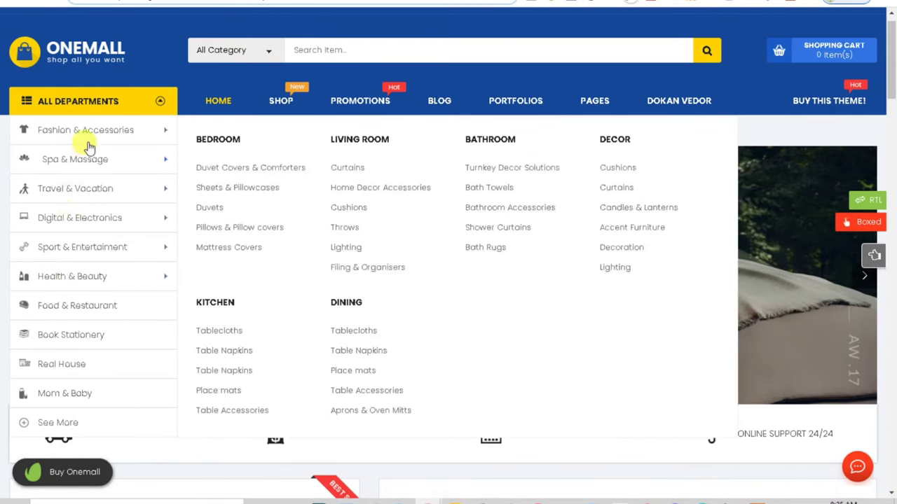
pyautogui.moveTo(95, 137)
pyautogui.moveTo(89, 254)
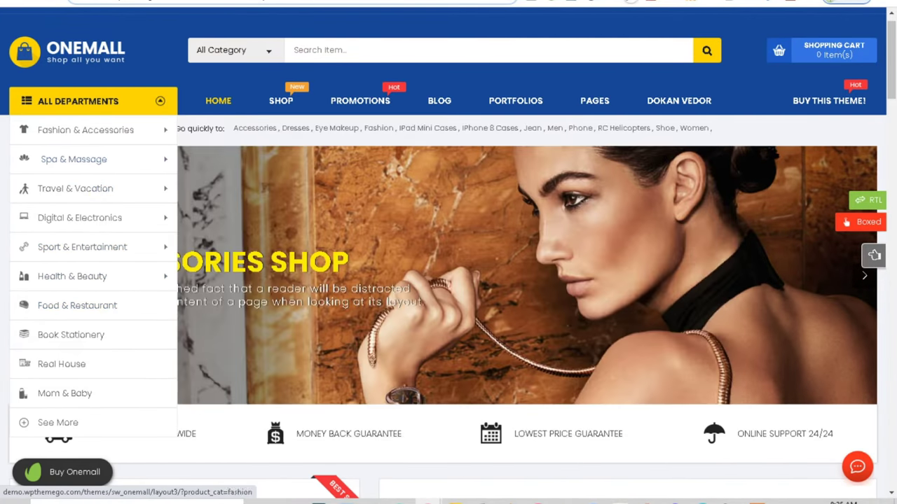
# Jump to the demo store's footer, then switch to the Softaculous installation page
pyautogui.press('End')
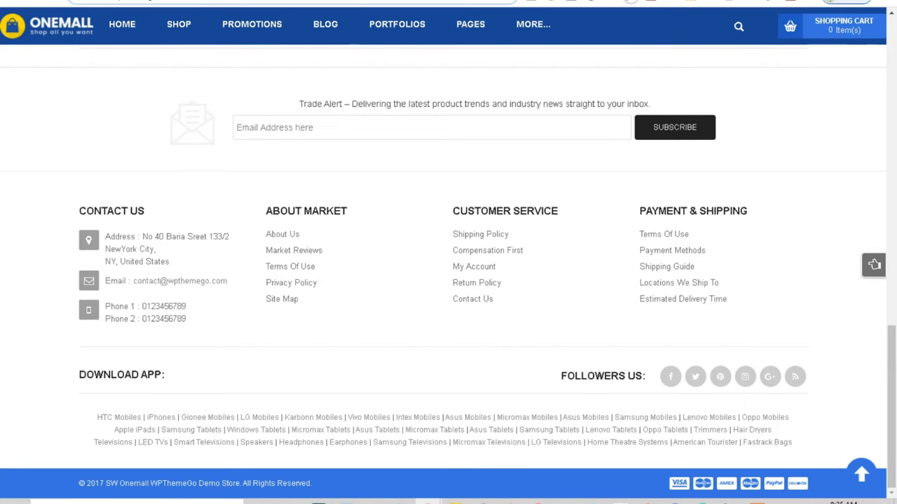
pyautogui.hotkey('ctrl', 'shift', 'Tab')
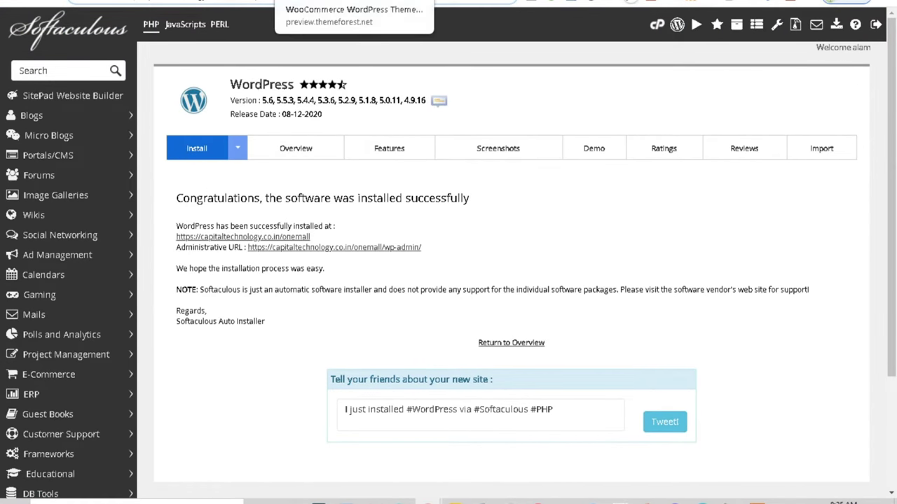
pyautogui.click(287, 3)
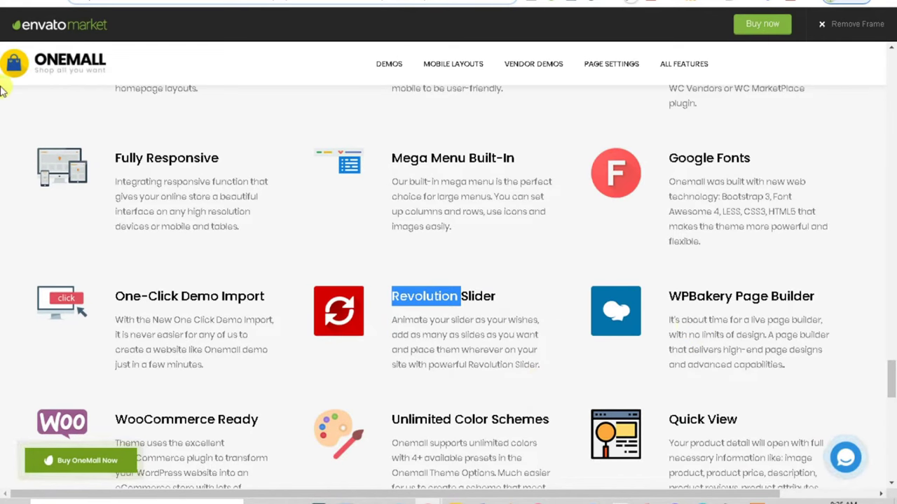
# Highlight the WooCommerce Ready, Unlimited Color Schemes, Quick View and Easy Customizable feature headings
pyautogui.scroll(-2, 757, 270)
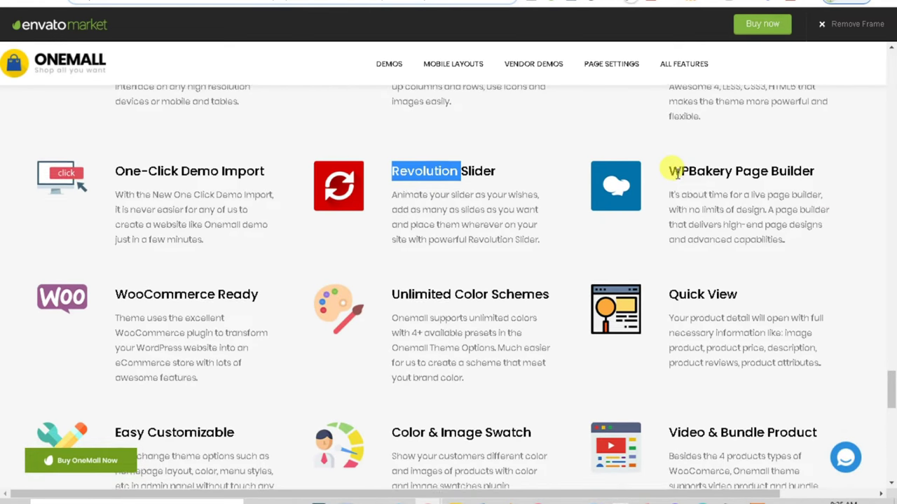
pyautogui.scroll(-1, 677, 174)
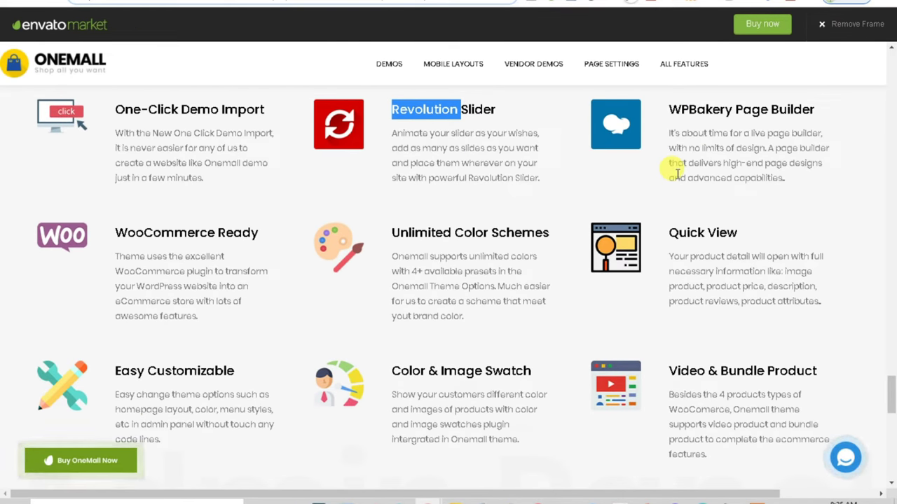
pyautogui.moveTo(115, 233); pyautogui.dragTo(267, 232)
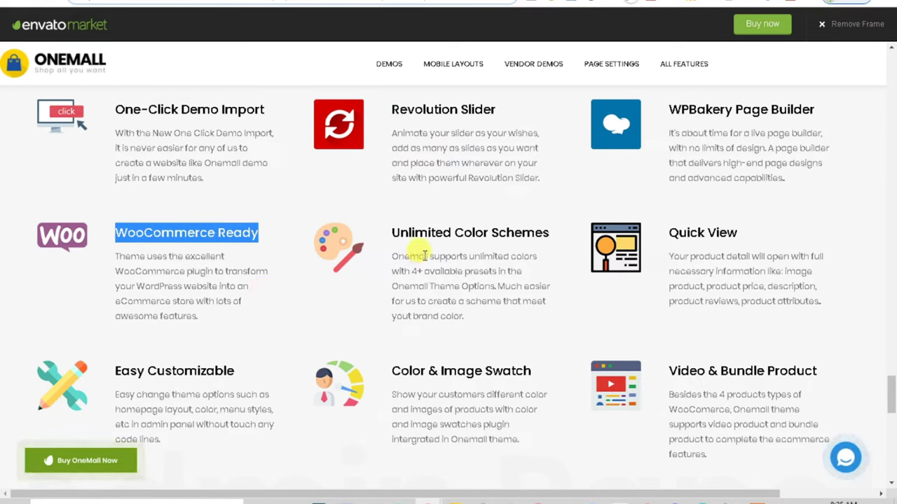
pyautogui.moveTo(390, 232); pyautogui.dragTo(550, 234)
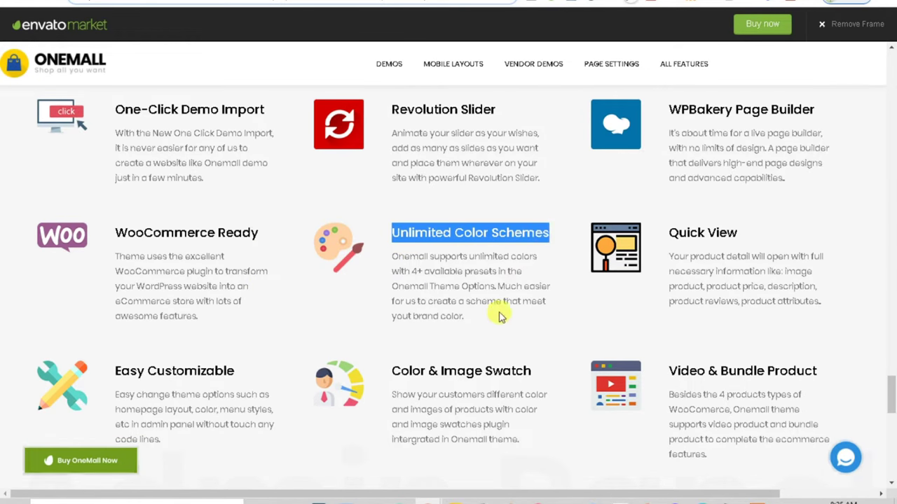
pyautogui.scroll(-1, 490, 330)
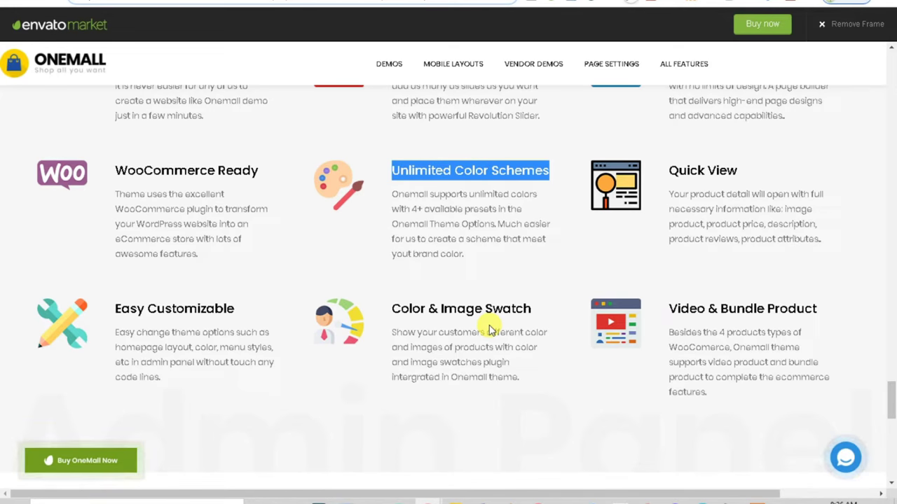
pyautogui.moveTo(661, 167); pyautogui.dragTo(763, 176)
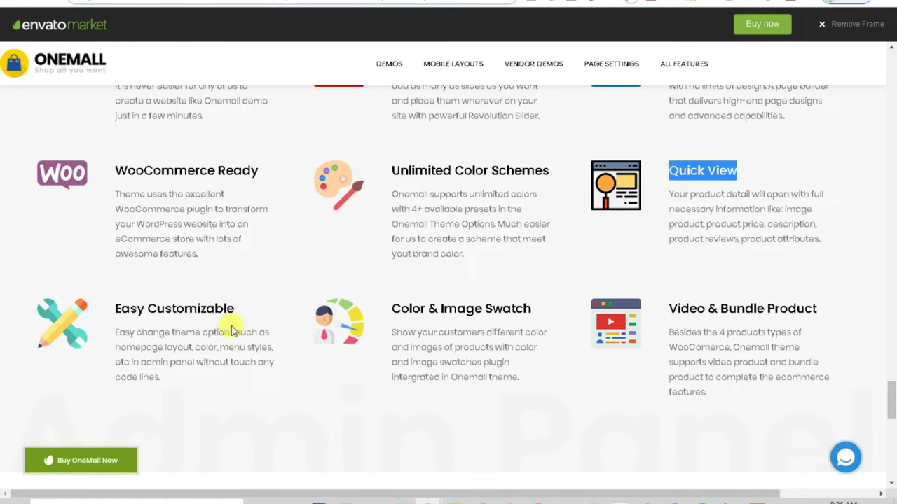
pyautogui.moveTo(107, 309); pyautogui.dragTo(238, 316)
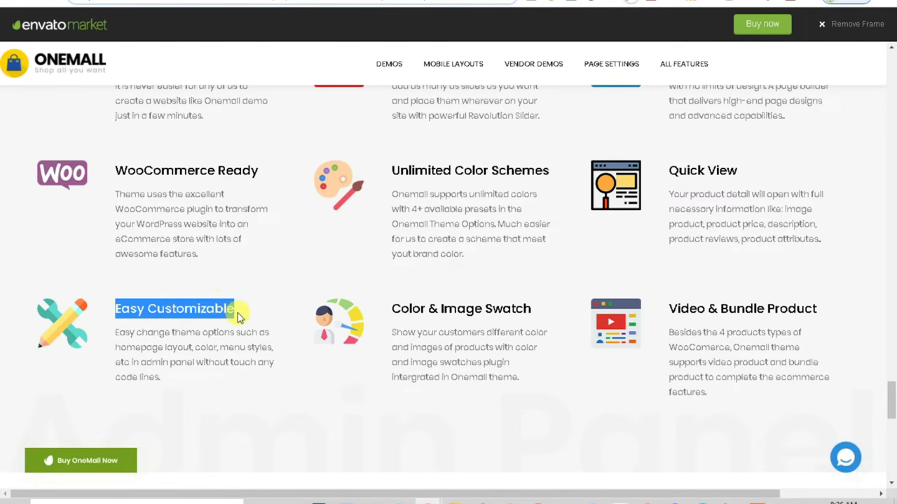
# Highlight the Color & Image Swatch and Video & Bundle Product features, then scroll to the testimonials
pyautogui.scroll(-1, 239, 316)
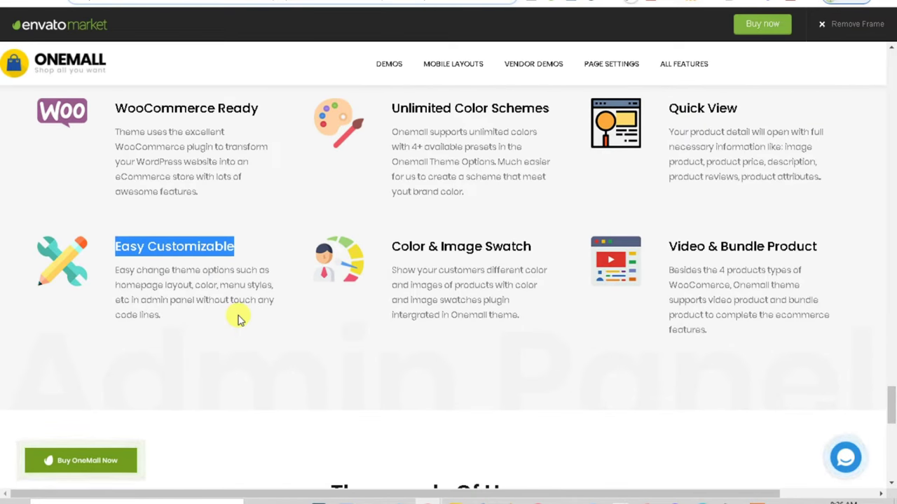
pyautogui.moveTo(387, 243); pyautogui.dragTo(553, 242)
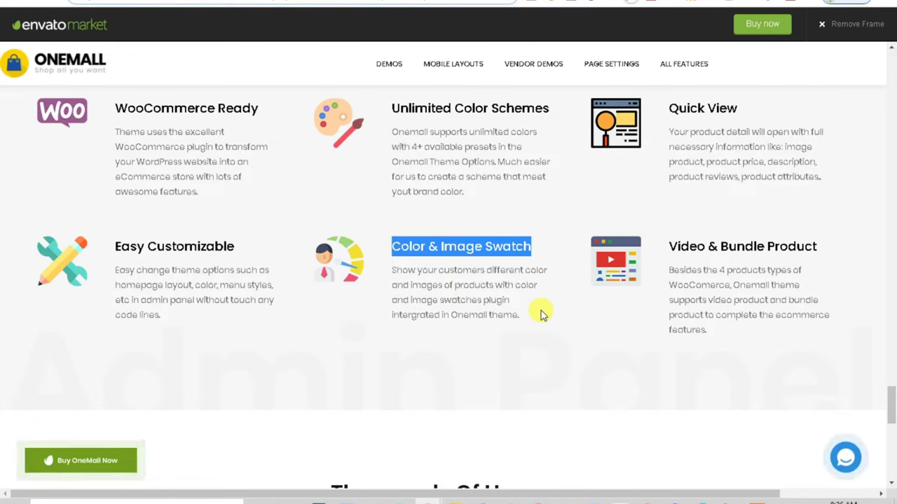
pyautogui.moveTo(664, 245); pyautogui.dragTo(755, 335)
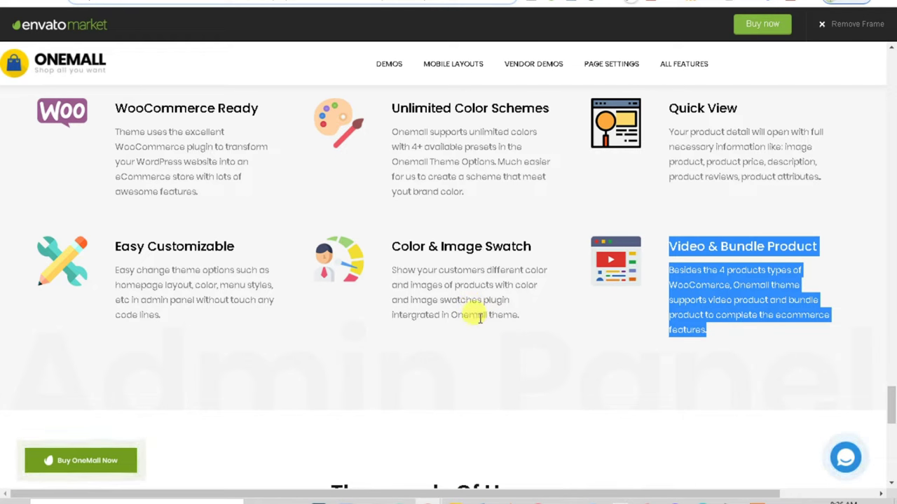
pyautogui.doubleClick(480, 316)
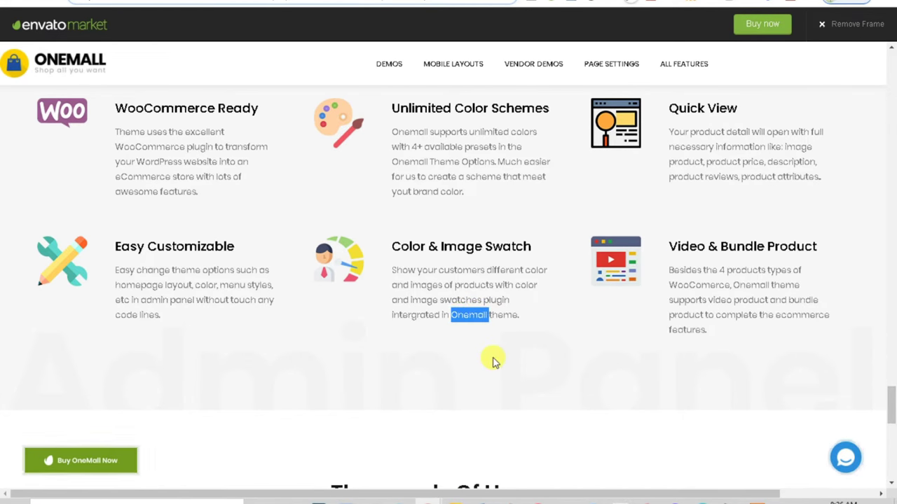
pyautogui.scroll(-3, 494, 361)
pyautogui.scroll(2, 496, 360)
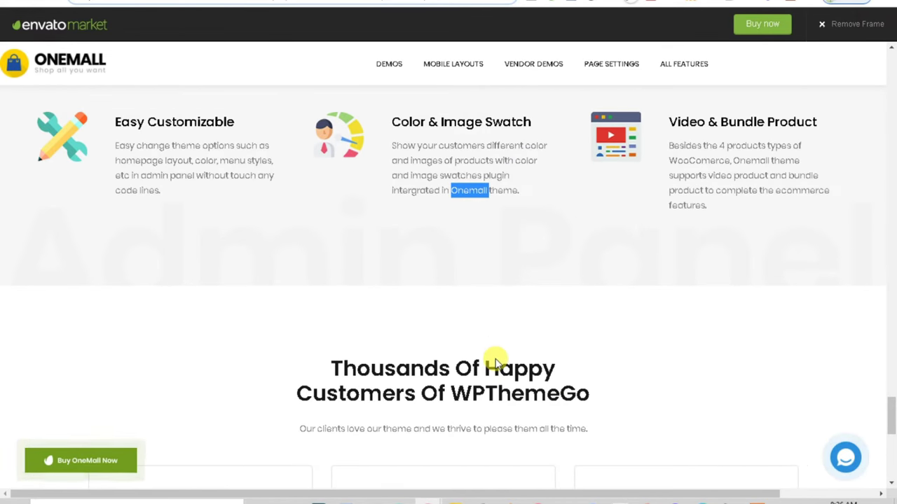
pyautogui.scroll(-2, 501, 326)
pyautogui.scroll(-2, 500, 326)
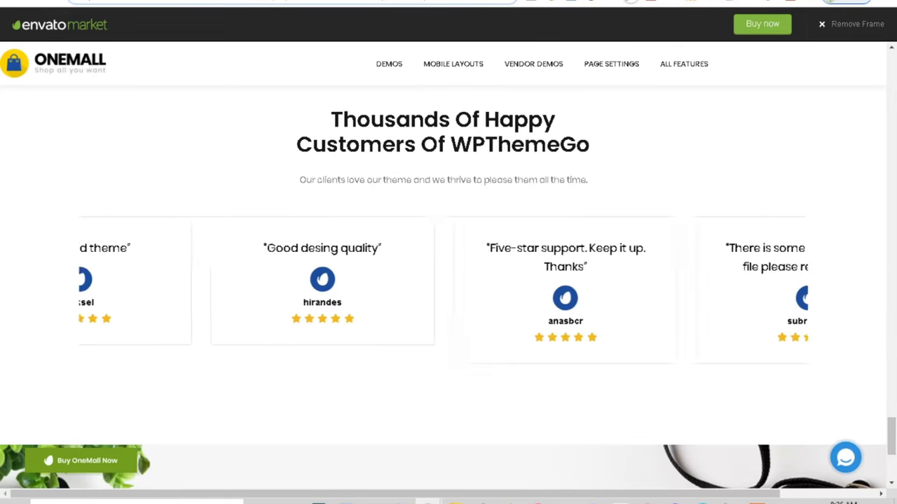
pyautogui.click(723, 2)
# Go to Alibaba via 'ali' and play the artificial fruit product's video, scrolling the page
pyautogui.write('ali')
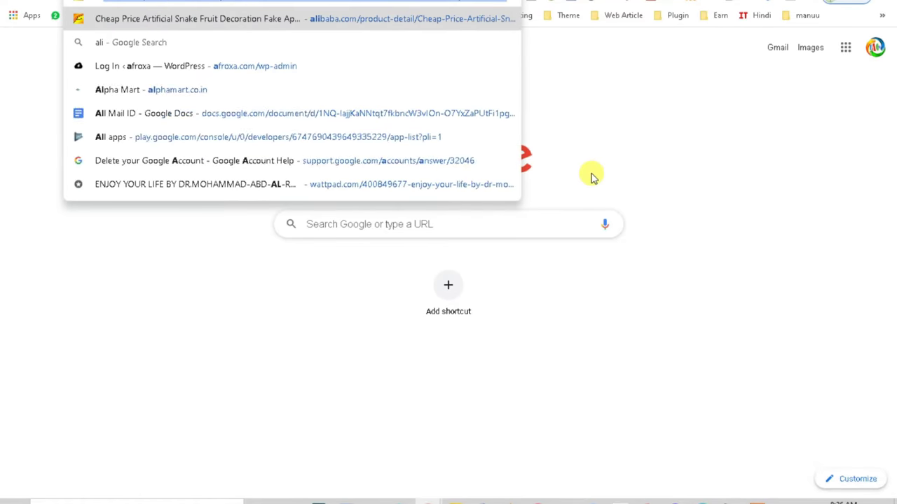
pyautogui.press('Return')
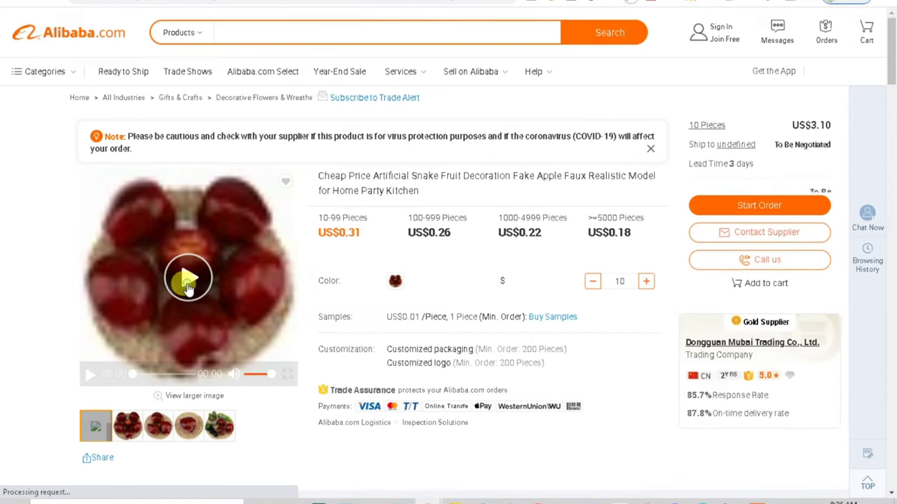
pyautogui.click(189, 284)
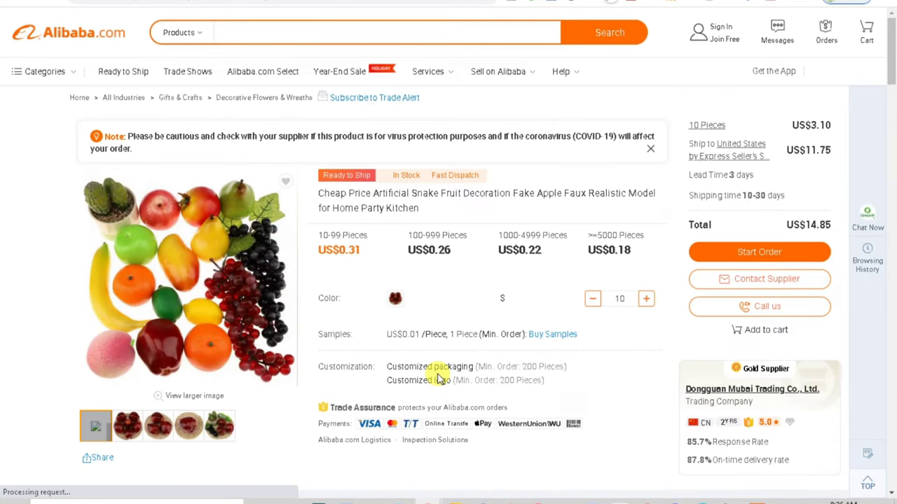
pyautogui.moveTo(191, 308)
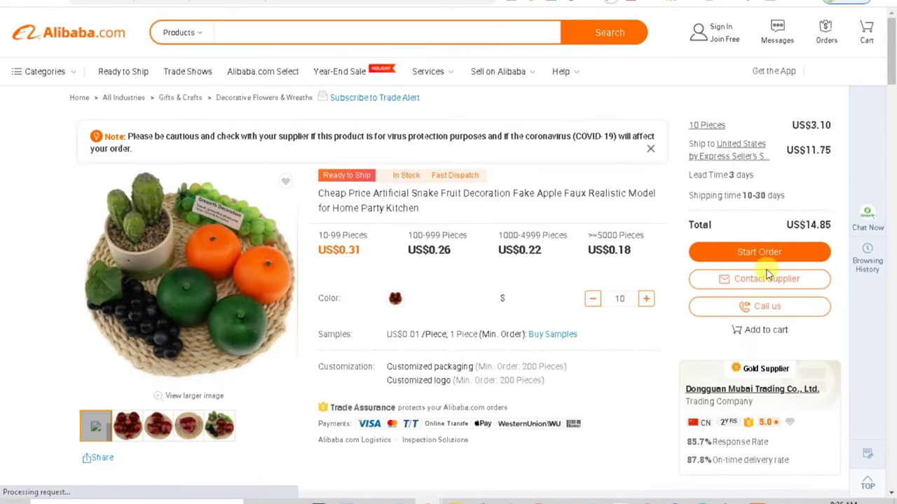
pyautogui.scroll(-3, 406, 314)
pyautogui.scroll(1, 360, 330)
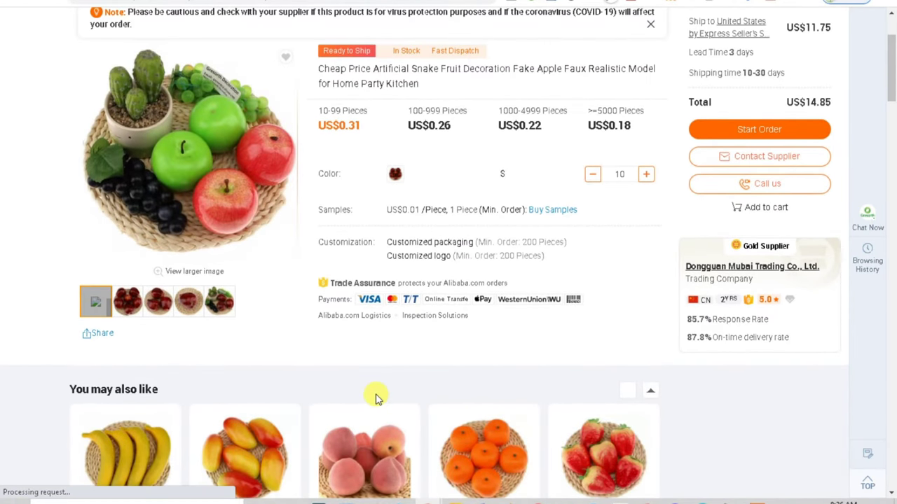
pyautogui.scroll(-2, 376, 397)
pyautogui.scroll(1, 376, 398)
pyautogui.scroll(-1, 377, 398)
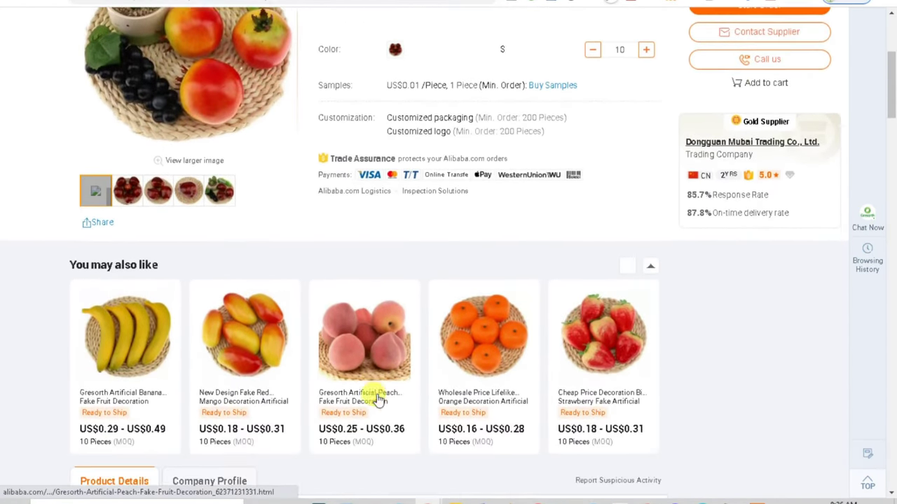
pyautogui.moveTo(891, 88); pyautogui.dragTo(891, 49)
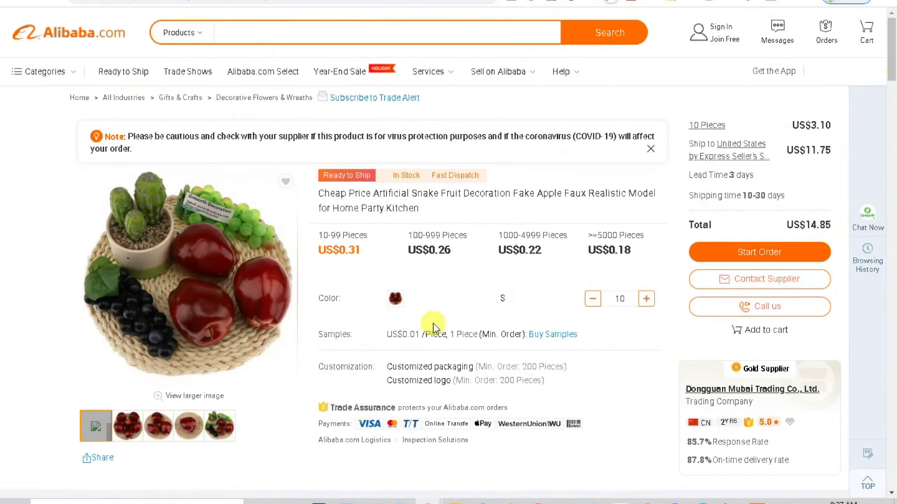
# Select the tiered price row and 10-99 Pieces label, then dismiss the notification prompt
pyautogui.moveTo(645, 252); pyautogui.dragTo(314, 250)
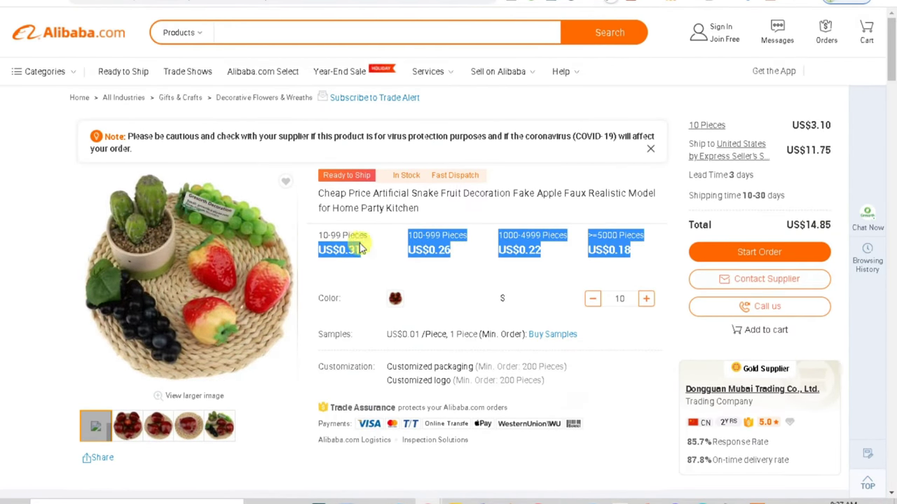
pyautogui.click(336, 237)
pyautogui.tripleClick(340, 236)
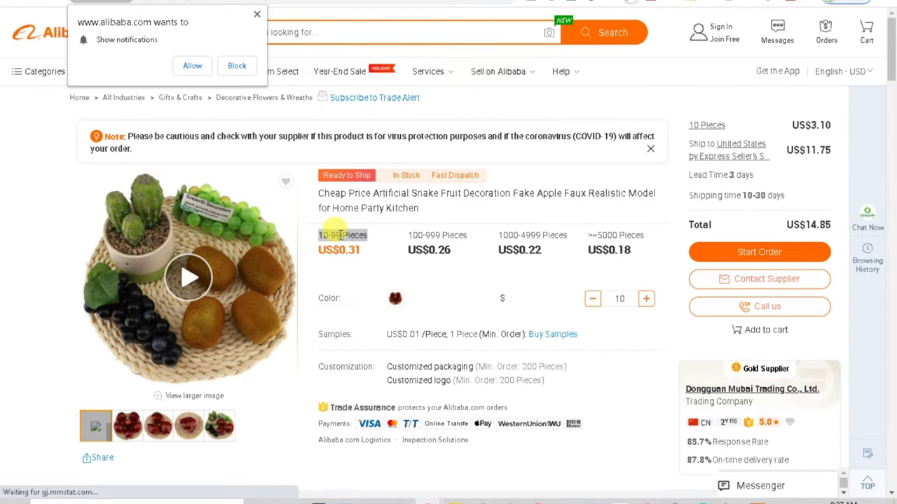
pyautogui.click(257, 15)
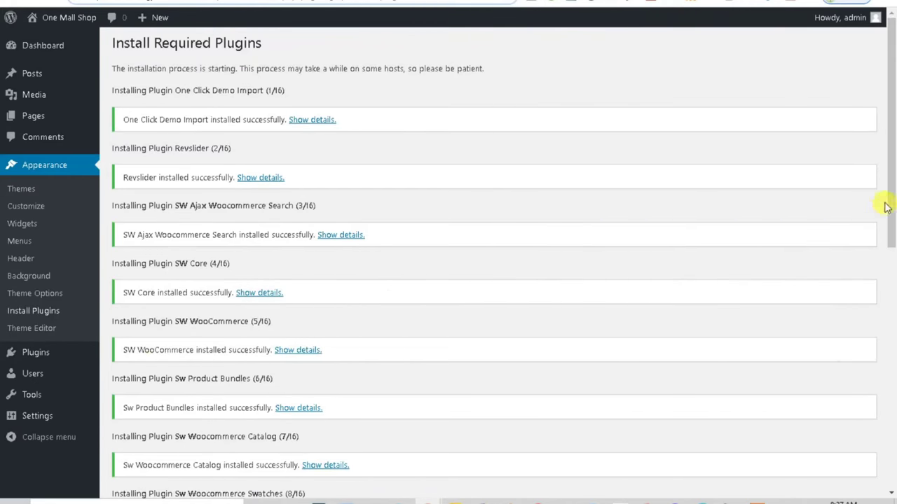
# Select all 16 required OneMall plugins and bulk-apply the Activate action
pyautogui.moveTo(887, 74); pyautogui.dragTo(893, 373)
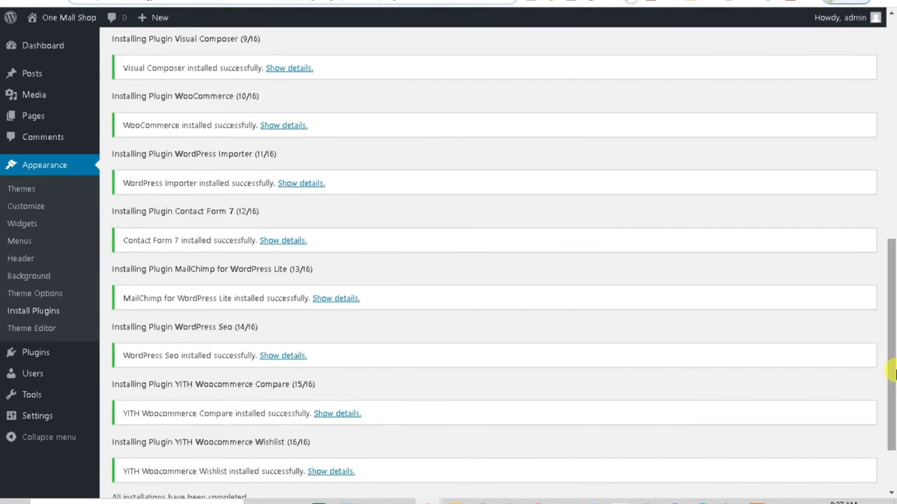
pyautogui.moveTo(887, 315); pyautogui.dragTo(888, 403)
pyautogui.click(194, 440)
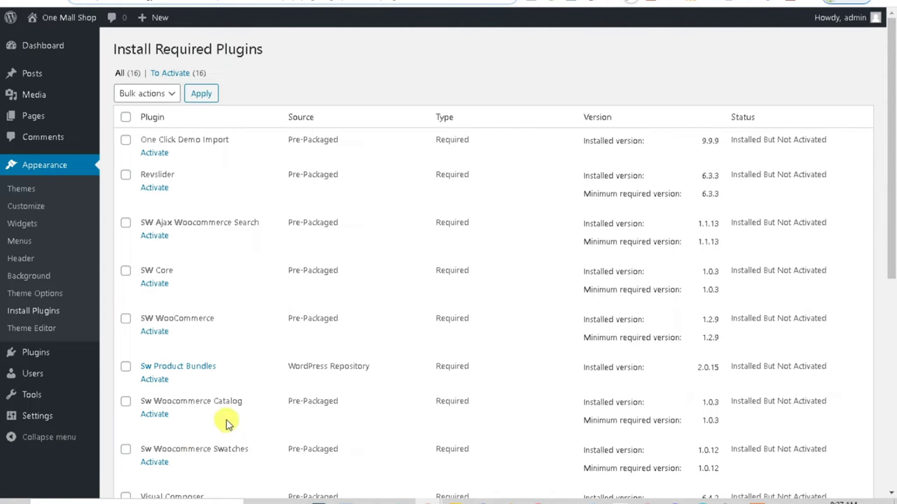
pyautogui.click(126, 117)
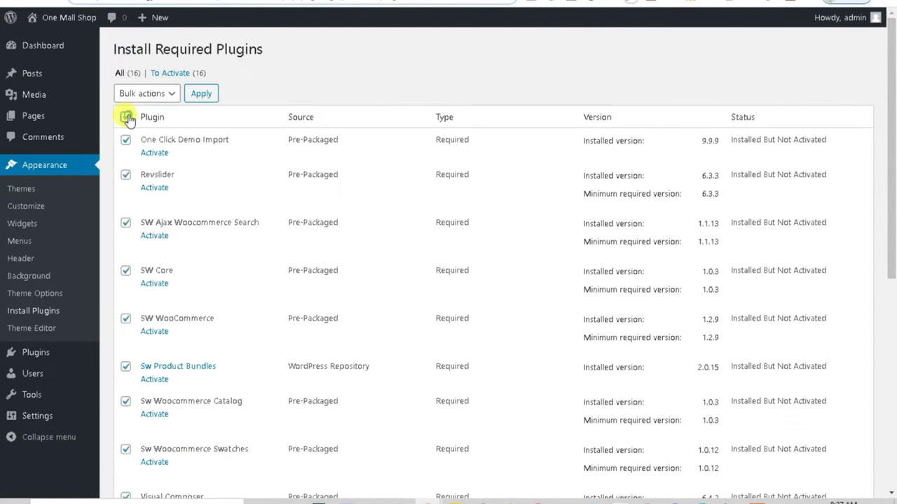
pyautogui.click(143, 95)
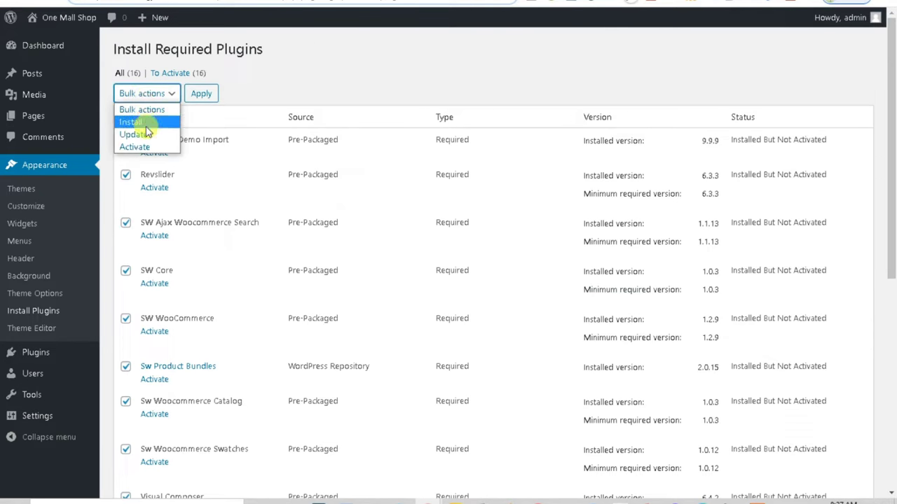
pyautogui.click(146, 147)
pyautogui.click(201, 96)
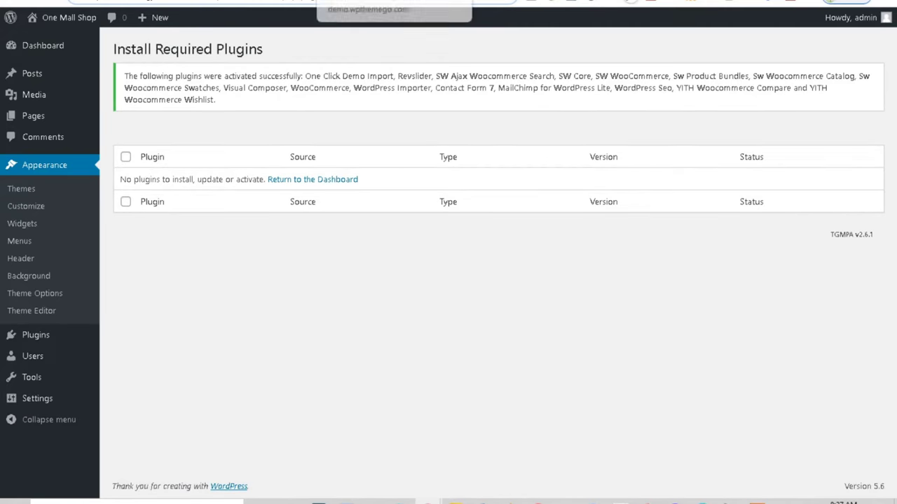
# Return to the admin Dashboard, briefly browse Alibaba's search and categories, then switch back to WordPress
pyautogui.click(334, 181)
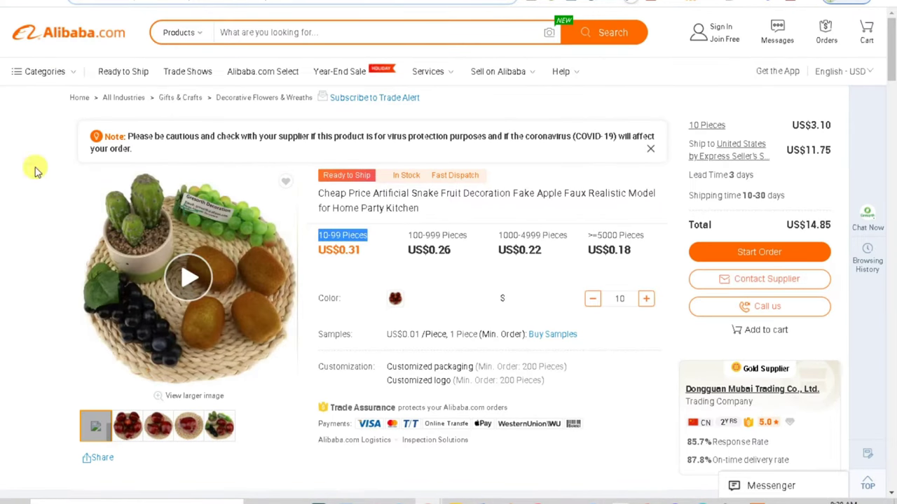
pyautogui.click(277, 33)
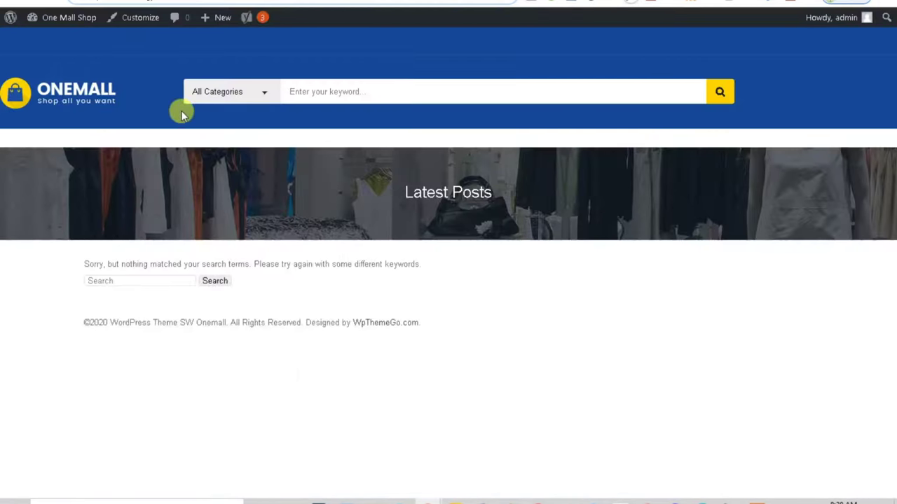
pyautogui.click(242, 92)
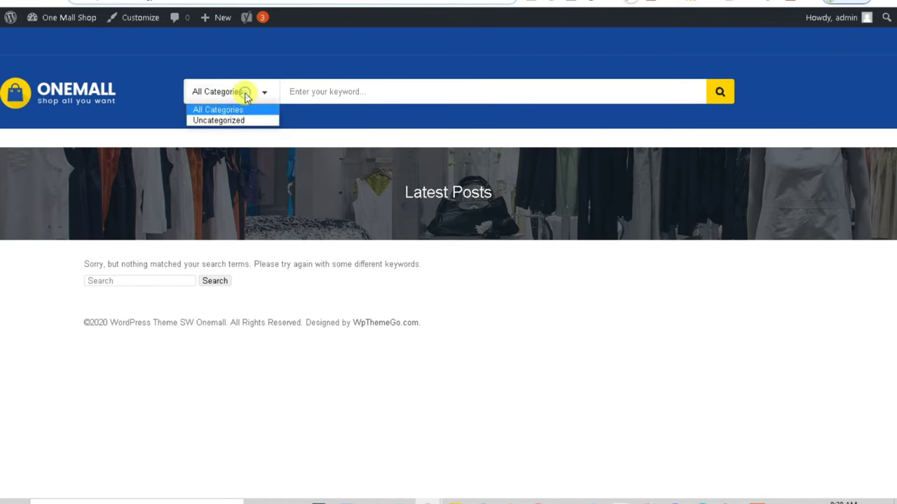
pyautogui.click(300, 87)
pyautogui.click(634, 2)
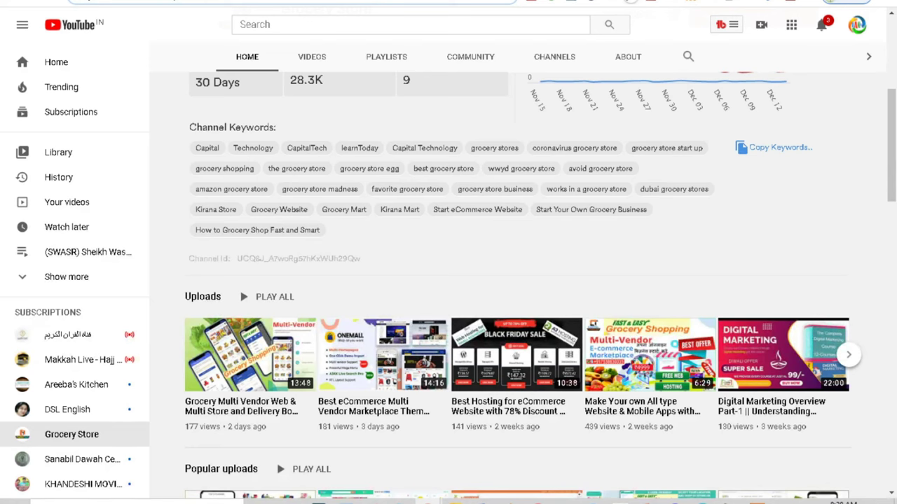
pyautogui.click(700, 2)
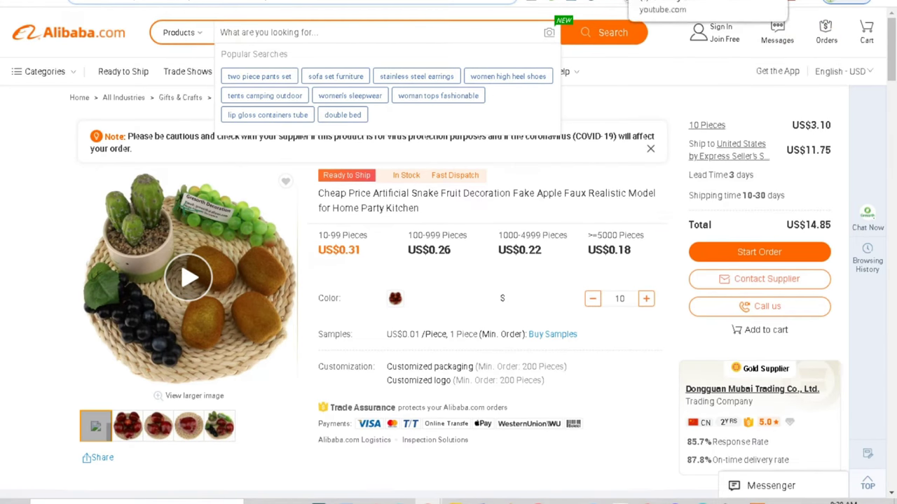
pyautogui.click(632, 3)
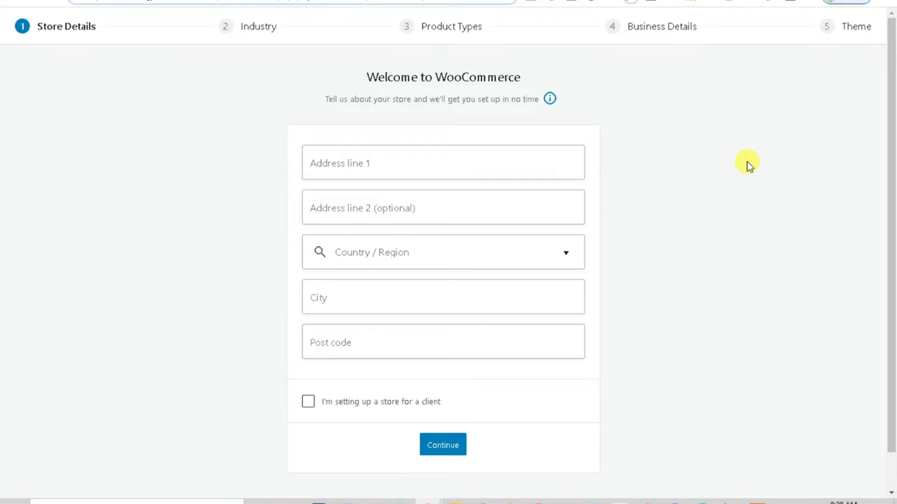
# Enter the store's street in Address line 1 and start typing Address line 2
pyautogui.click(373, 162)
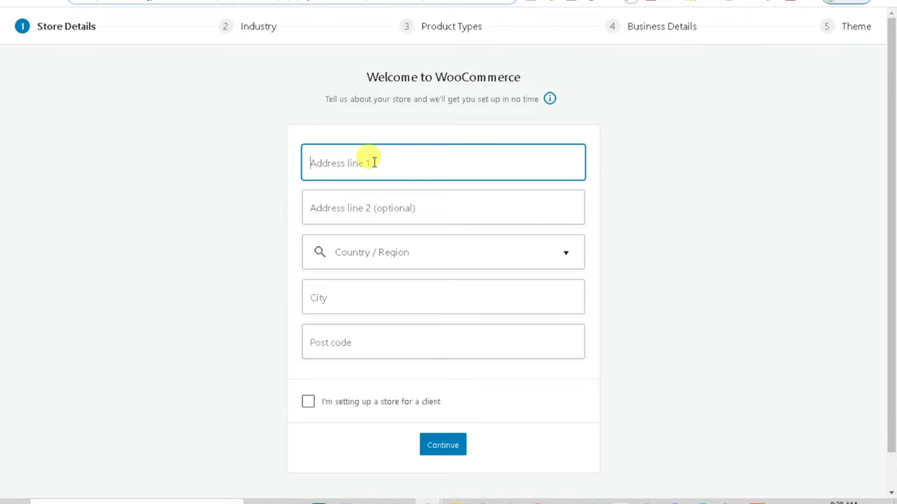
pyautogui.write('Jamia')
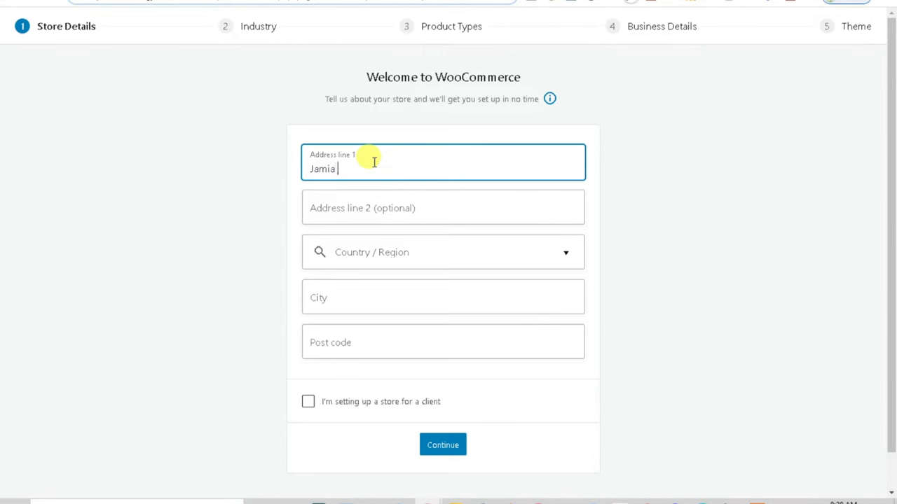
pyautogui.write(' Nagar')
pyautogui.click(361, 208)
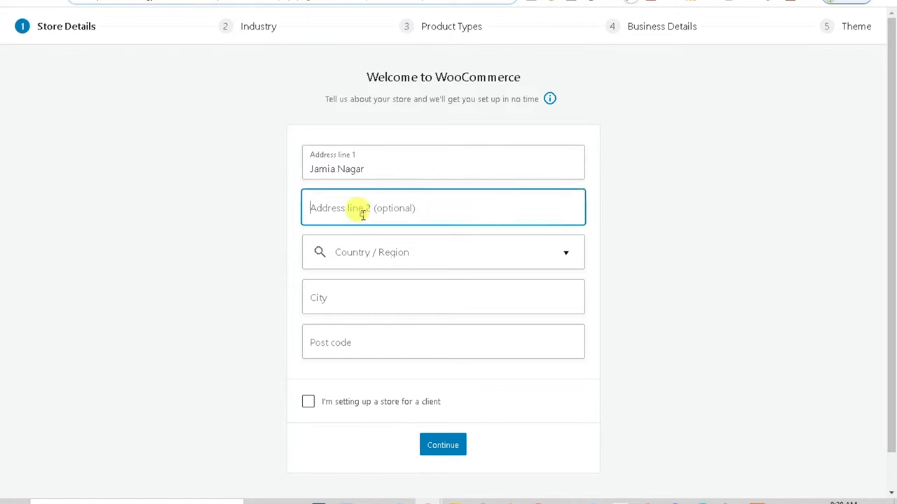
pyautogui.write('jA')
pyautogui.press('BackSpace')
pyautogui.press('BackSpace')
pyautogui.press('BackSpace')
pyautogui.press('BackSpace')
pyautogui.write('j')
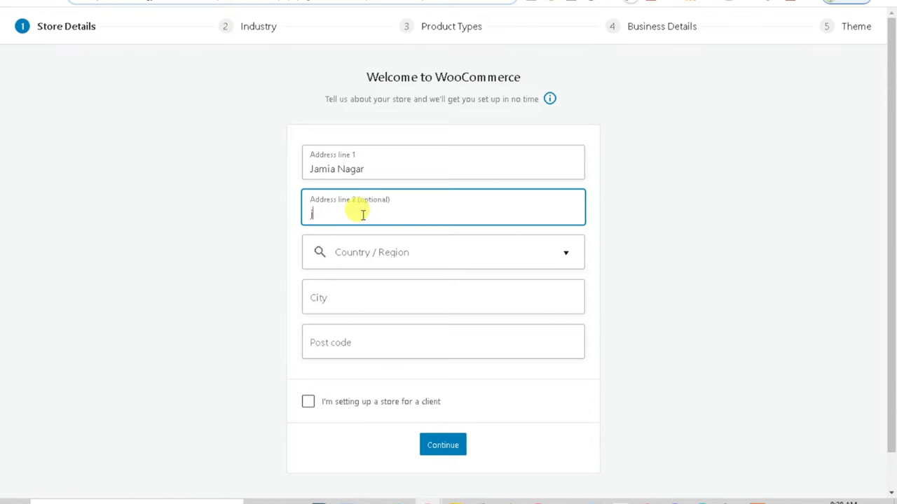
pyautogui.press('BackSpace')
pyautogui.write('Joga bai')
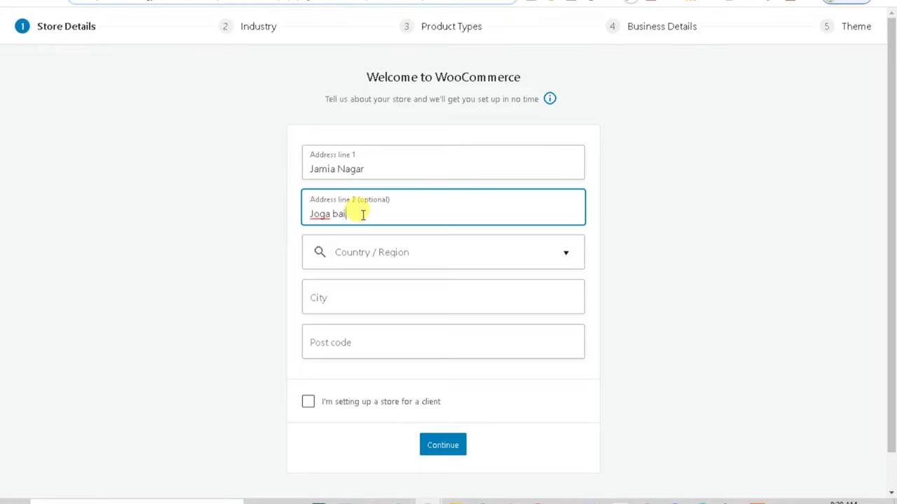
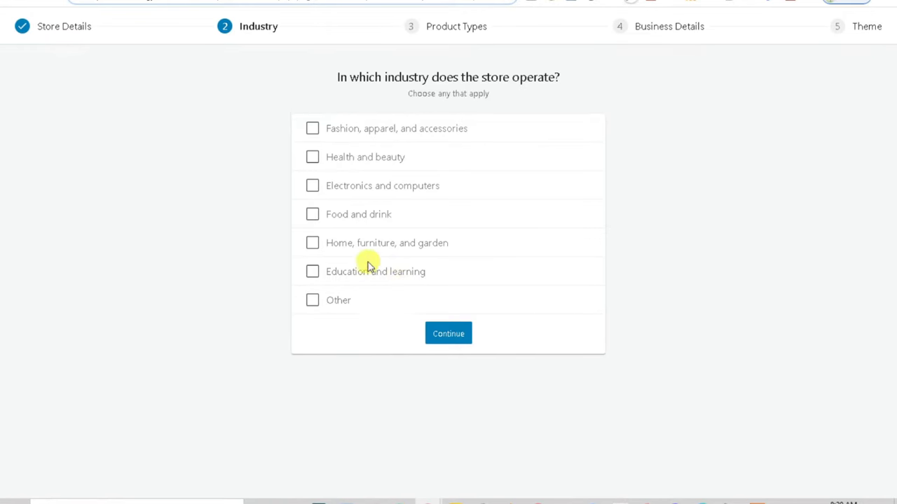
# Pick Fashion, apparel and accessories as the industry and continue with only Physical products
pyautogui.click(314, 130)
pyautogui.click(312, 135)
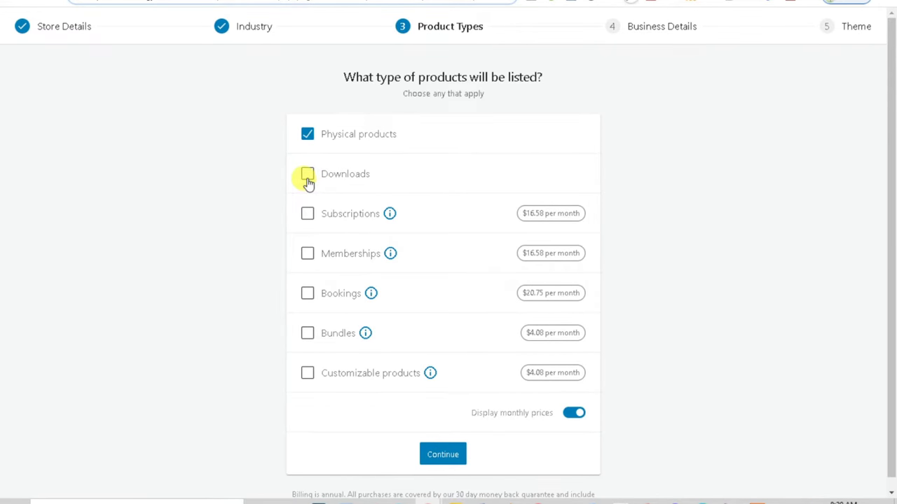
pyautogui.click(442, 458)
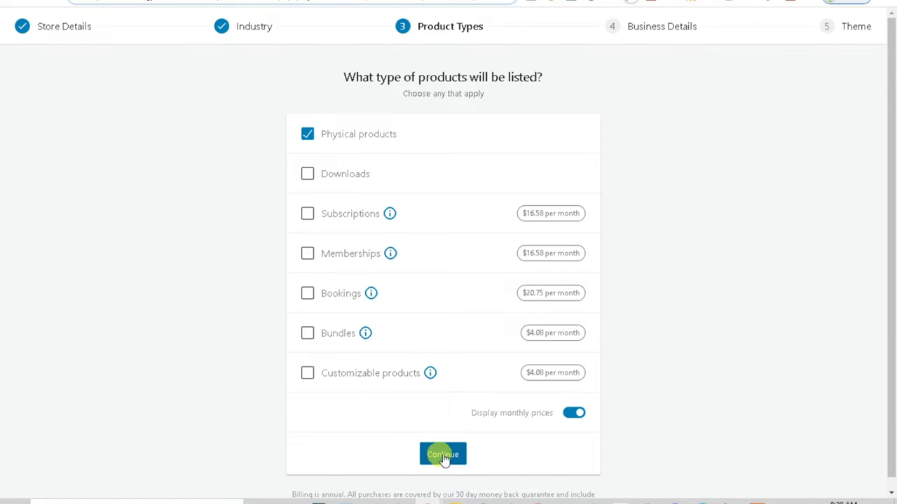
pyautogui.click(447, 460)
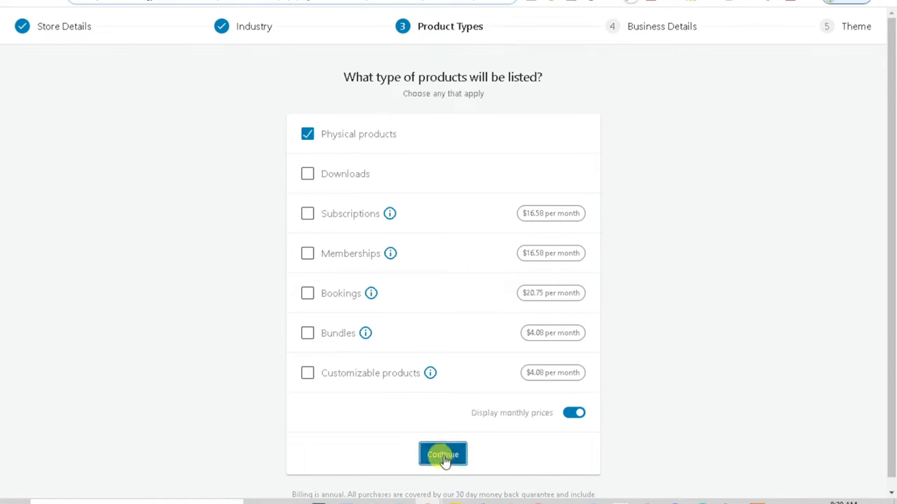
pyautogui.click(308, 181)
pyautogui.click(308, 175)
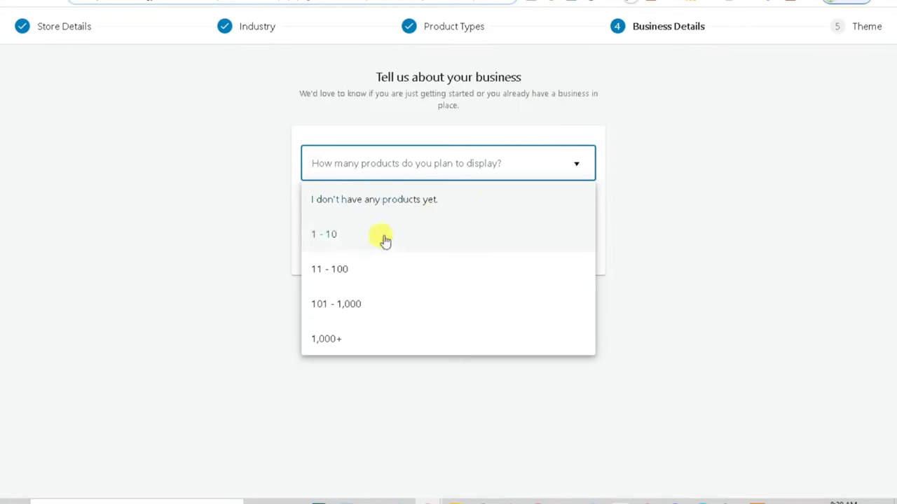
# Plan 1,000+ products, answer No to selling elsewhere, and keep all four marketing extensions on
pyautogui.click(350, 338)
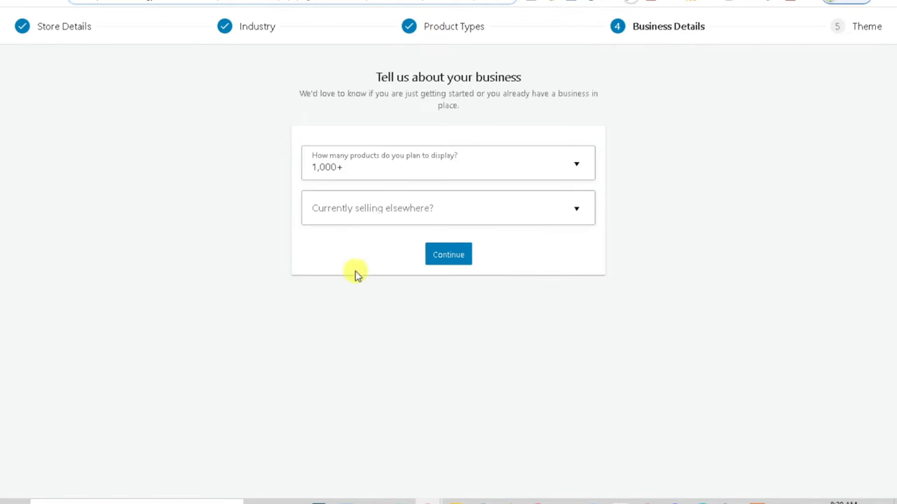
pyautogui.click(390, 219)
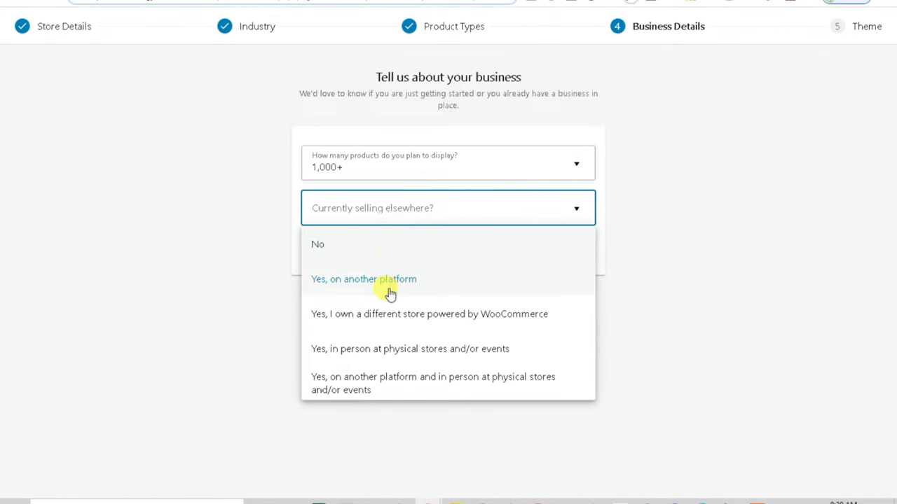
pyautogui.click(317, 244)
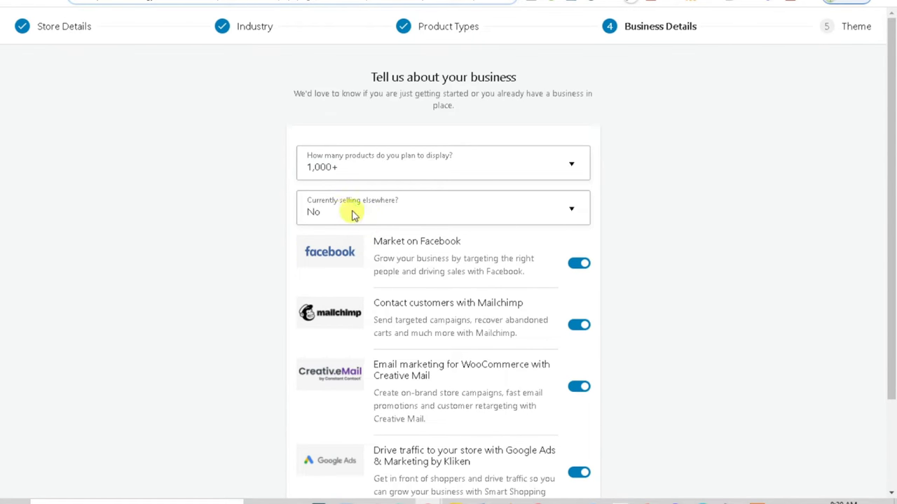
pyautogui.scroll(-1, 414, 230)
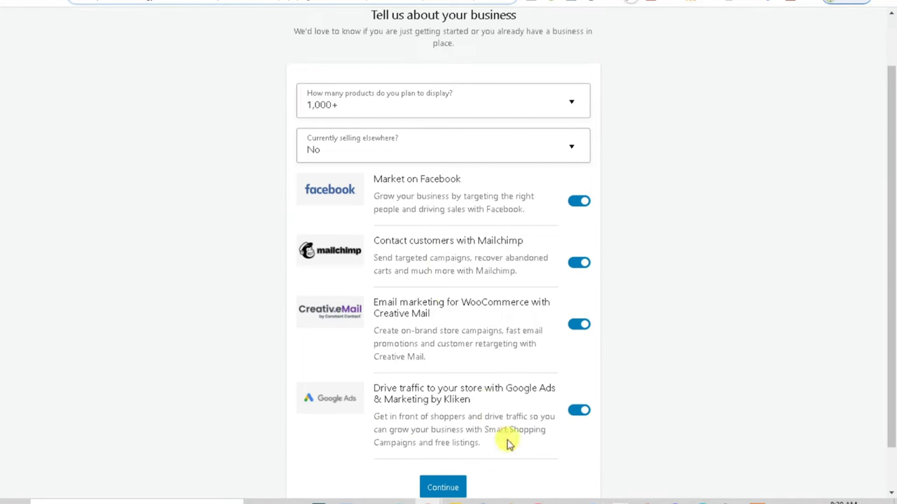
pyautogui.click(443, 489)
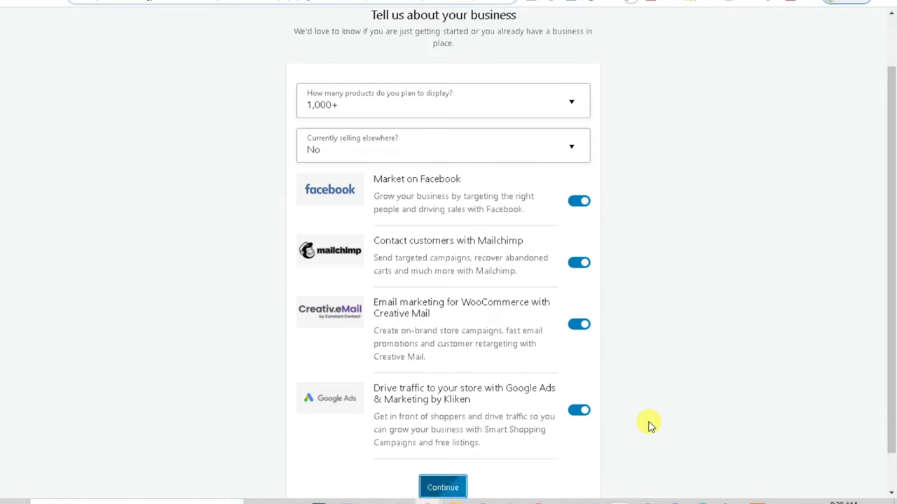
pyautogui.scroll(2, 588, 344)
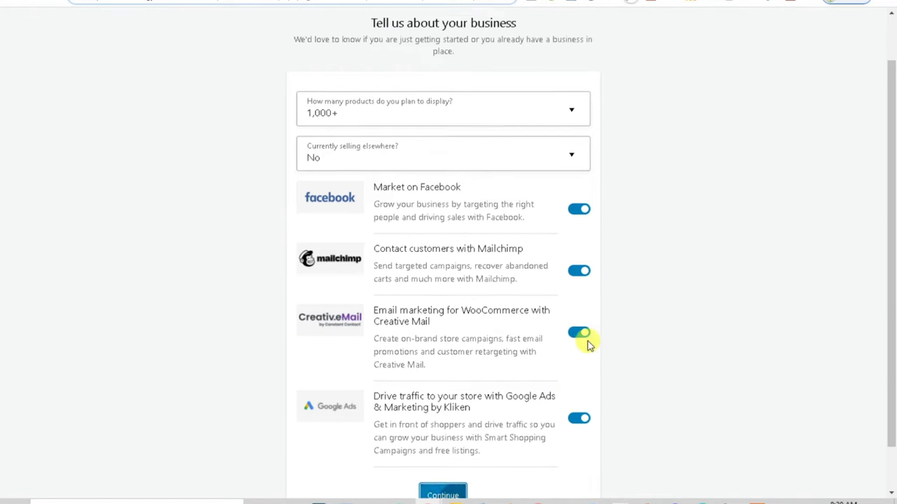
pyautogui.scroll(-2, 600, 324)
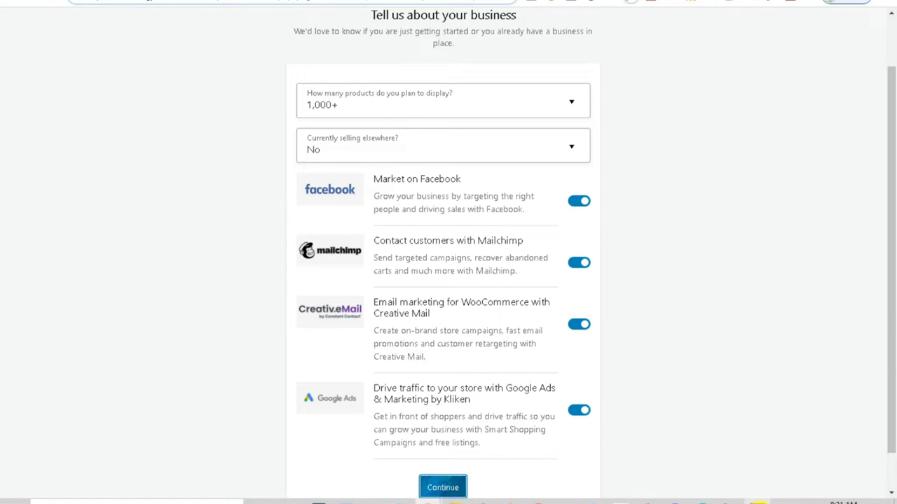
pyautogui.moveTo(422, 499)
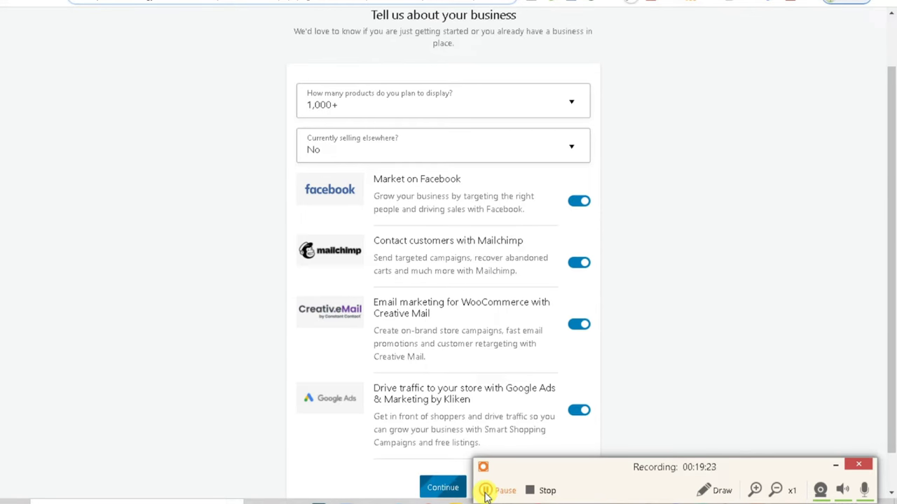
pyautogui.click(486, 492)
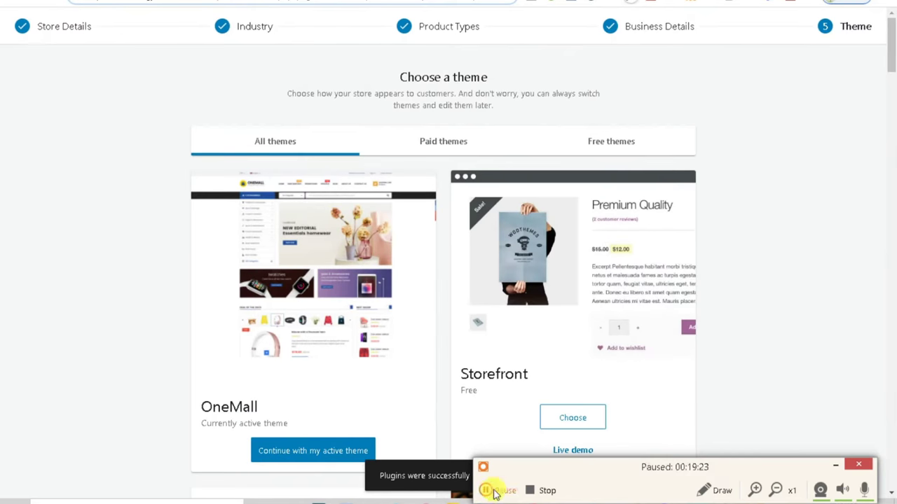
# Continue with the currently active OneMall theme on the Choose a theme step
pyautogui.click(487, 492)
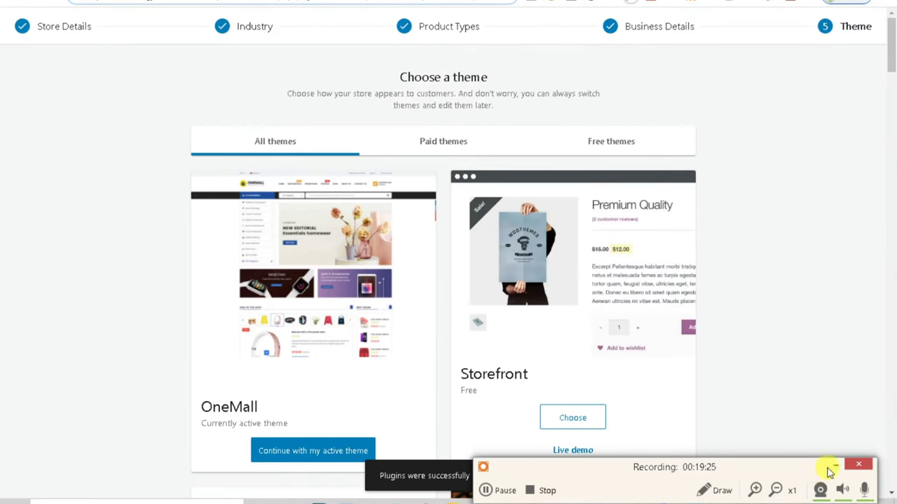
pyautogui.click(835, 465)
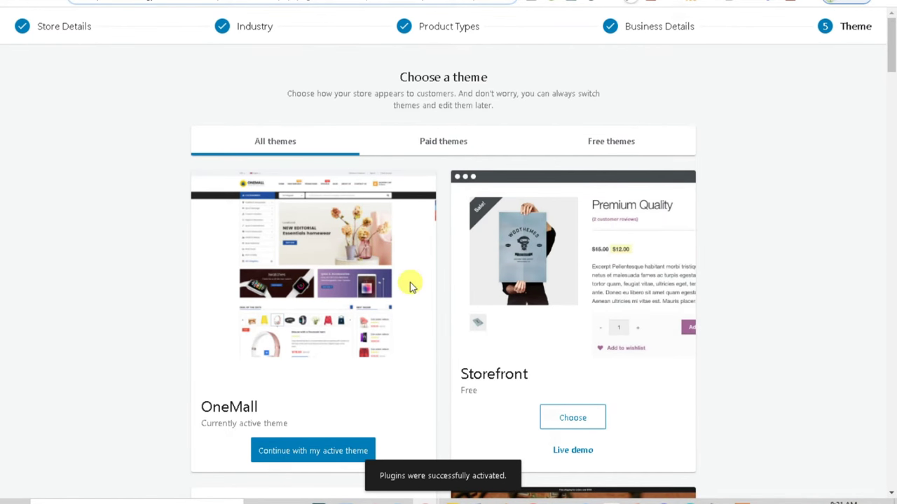
pyautogui.scroll(-3, 400, 336)
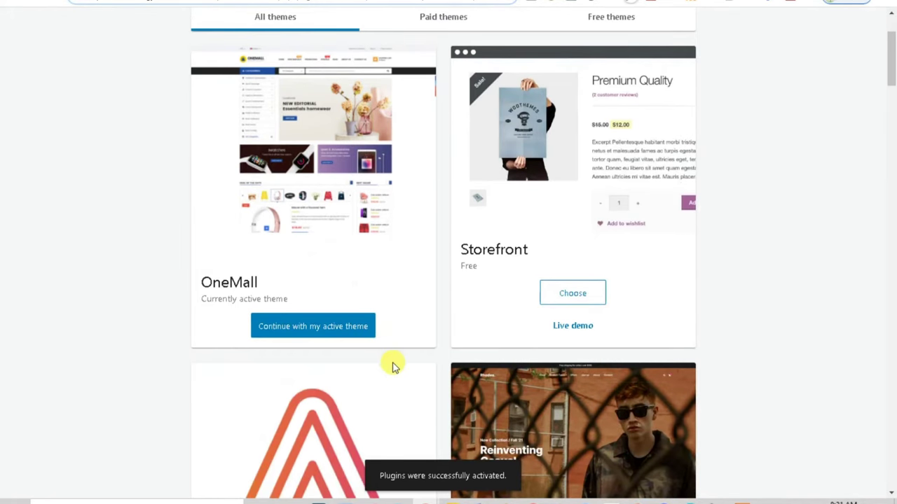
pyautogui.click(321, 337)
pyautogui.scroll(-1, 322, 337)
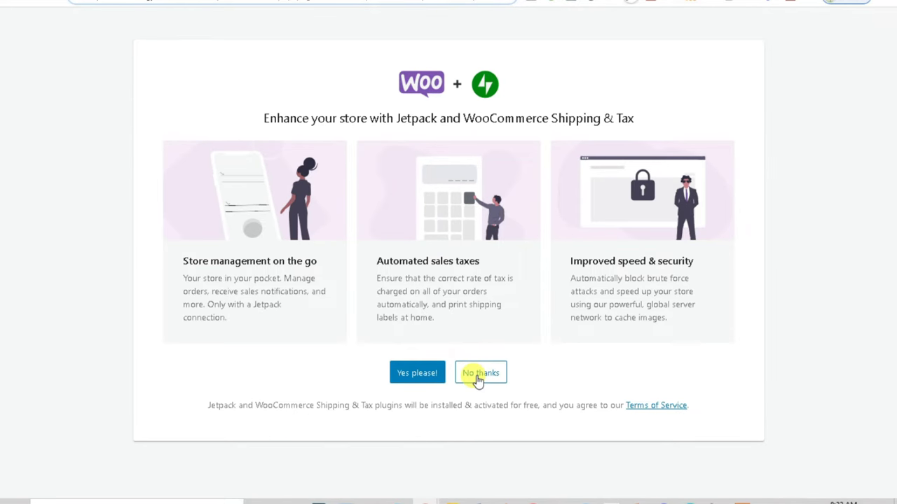
# Decline the Jetpack and Shipping & Tax offer and page through the welcome tour to close it
pyautogui.click(478, 379)
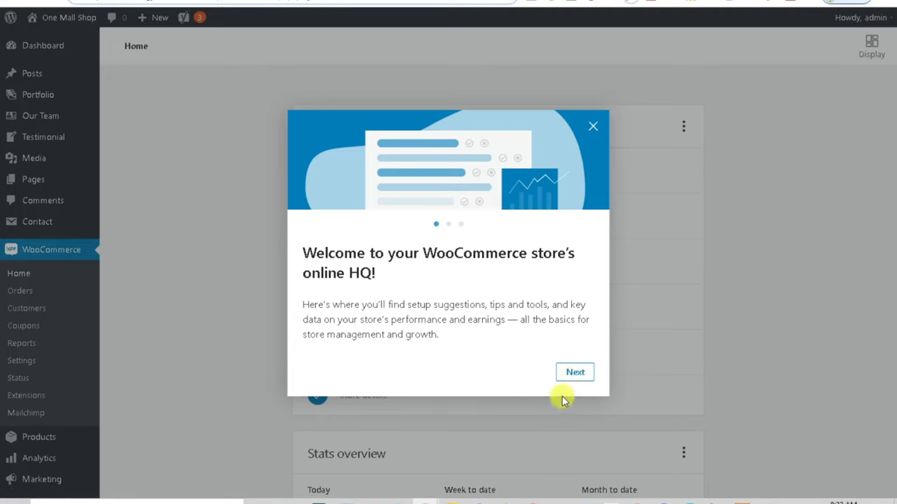
pyautogui.click(575, 374)
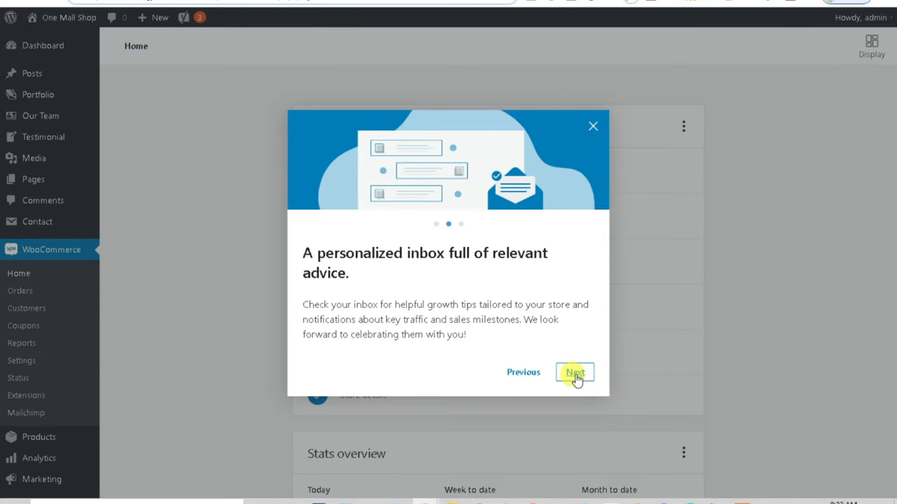
pyautogui.click(574, 373)
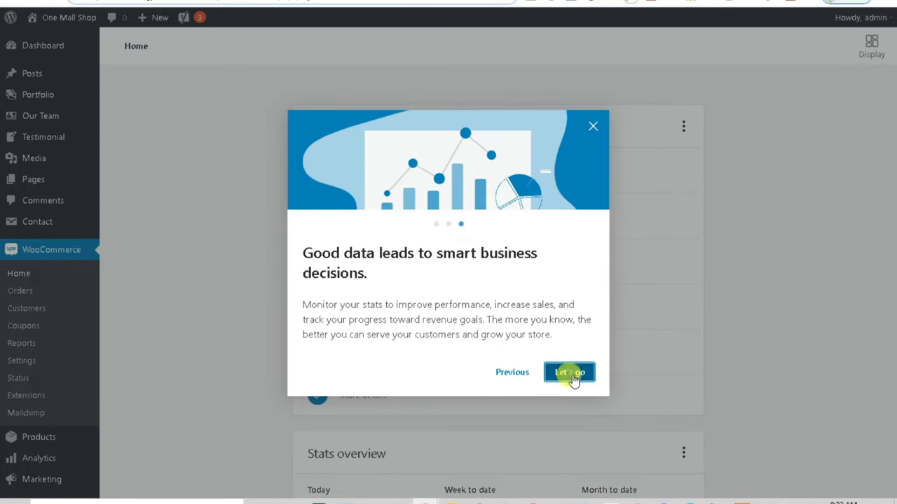
pyautogui.click(574, 377)
# Go to the Dashboard to see the Finish setup checklist with five tasks left
pyautogui.moveTo(890, 190); pyautogui.dragTo(894, 120)
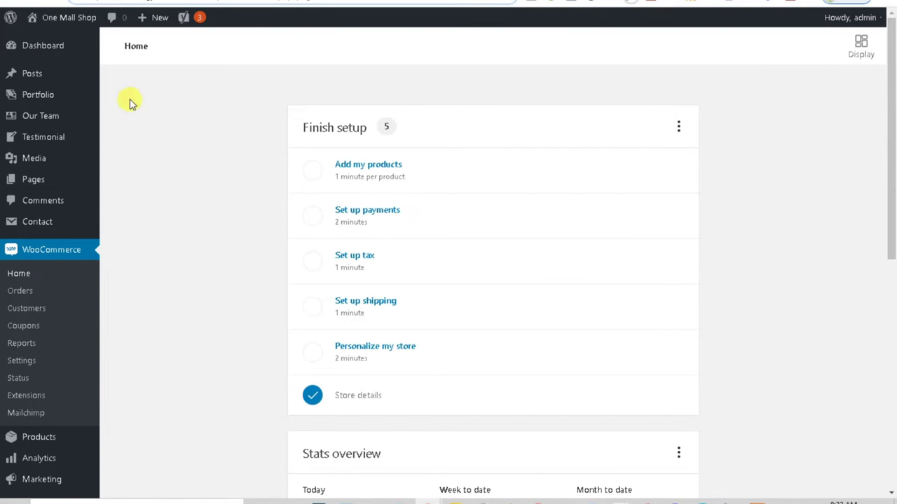
pyautogui.moveTo(60, 50)
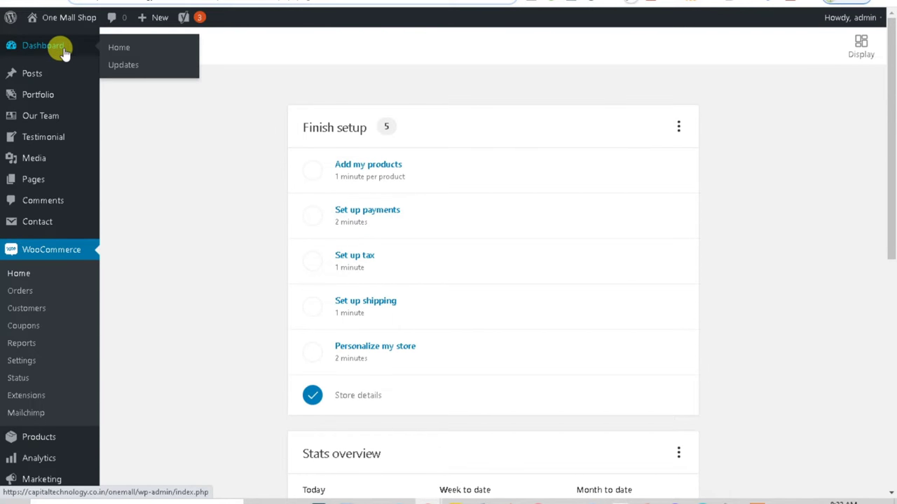
pyautogui.click(63, 52)
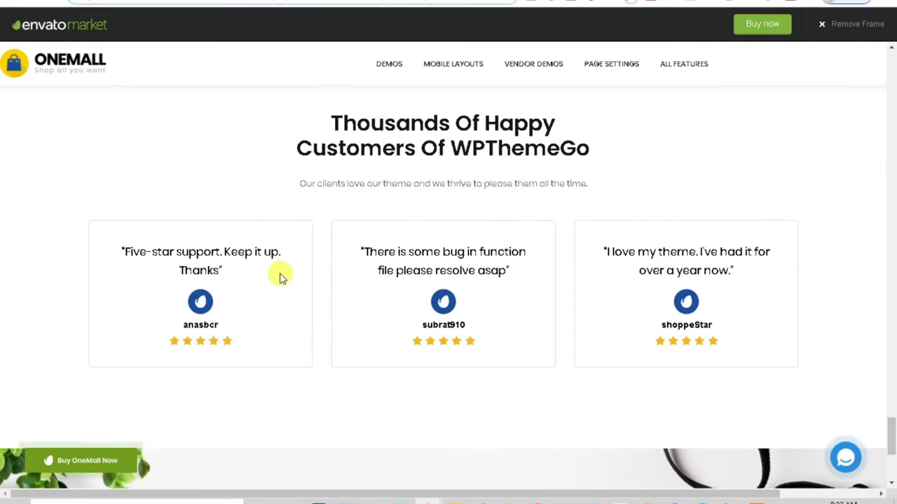
# Review the OneMall demo's One-Click Demo Import features and home layouts, then return to the WordPress Dashboard
pyautogui.scroll(10, 279, 275)
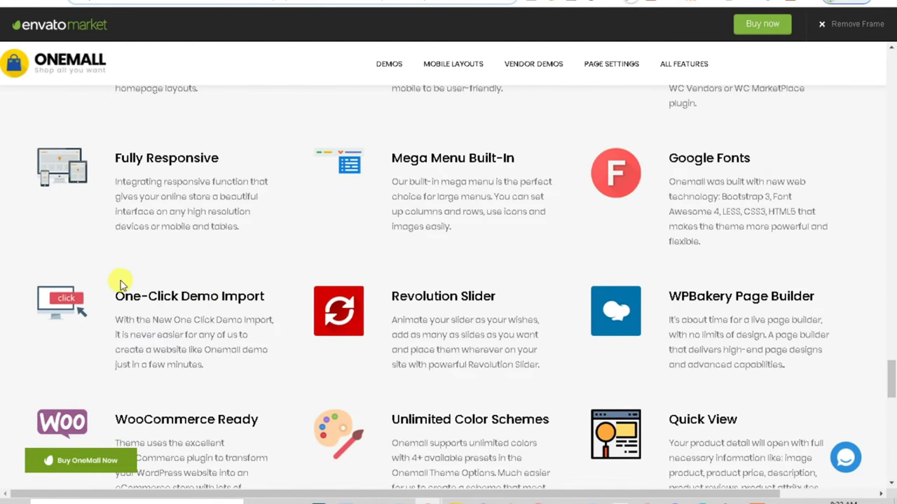
pyautogui.moveTo(113, 290); pyautogui.dragTo(290, 312)
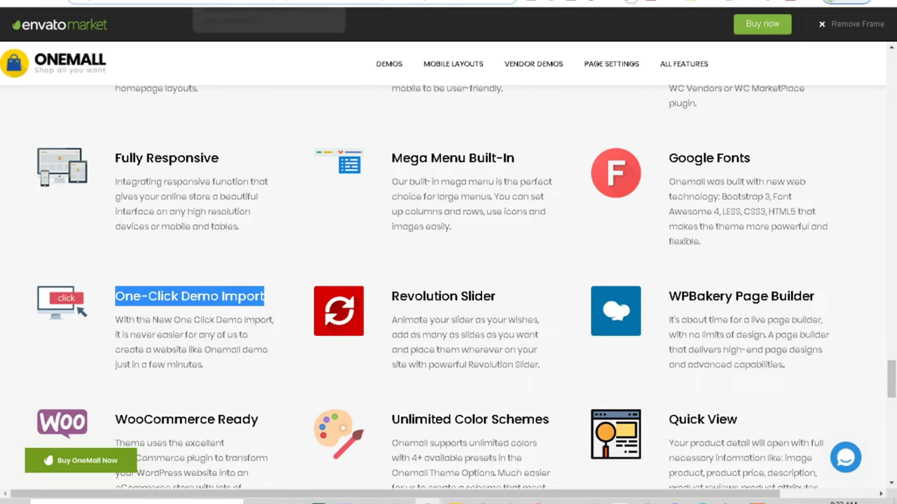
pyautogui.hotkey('ctrl', 'Tab')
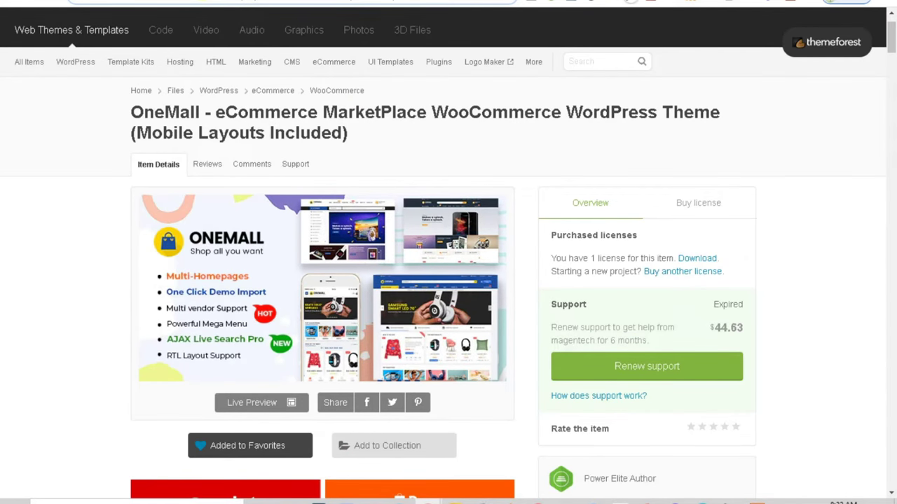
pyautogui.hotkey('ctrl', 'shift', 'Tab')
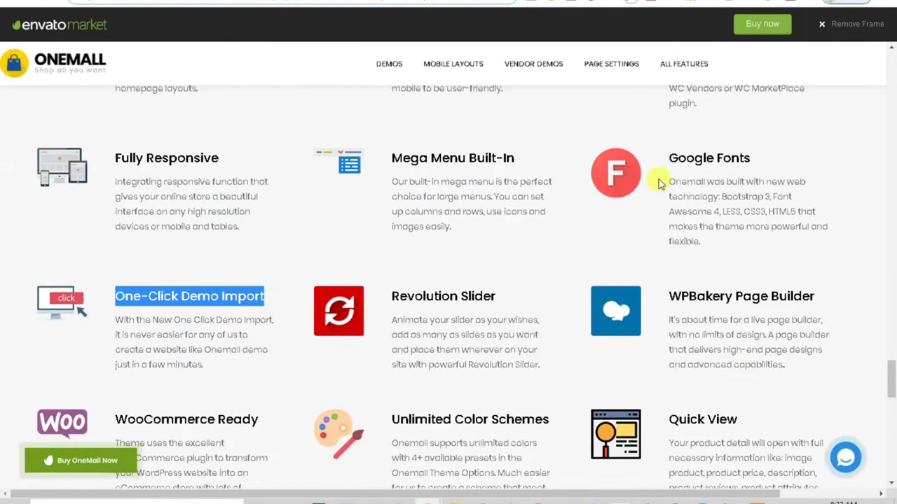
pyautogui.moveTo(892, 368); pyautogui.dragTo(891, 157)
pyautogui.scroll(8, 83, 378)
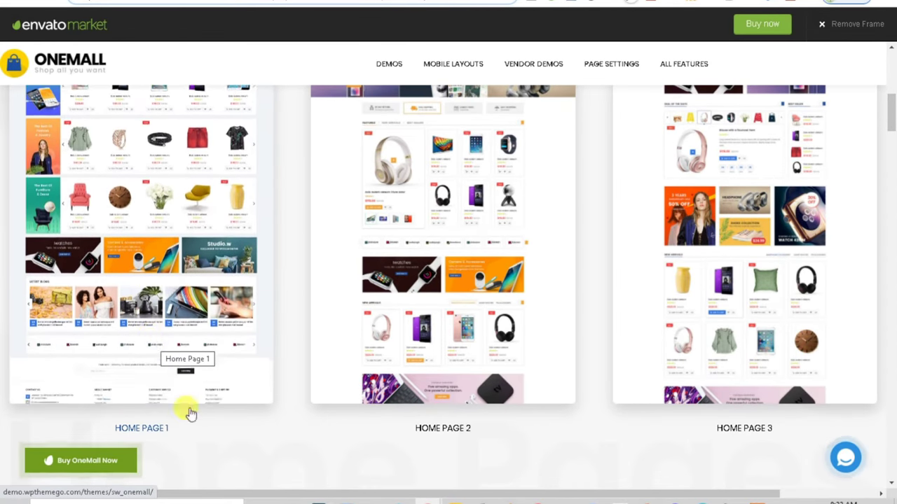
pyautogui.click(600, 6)
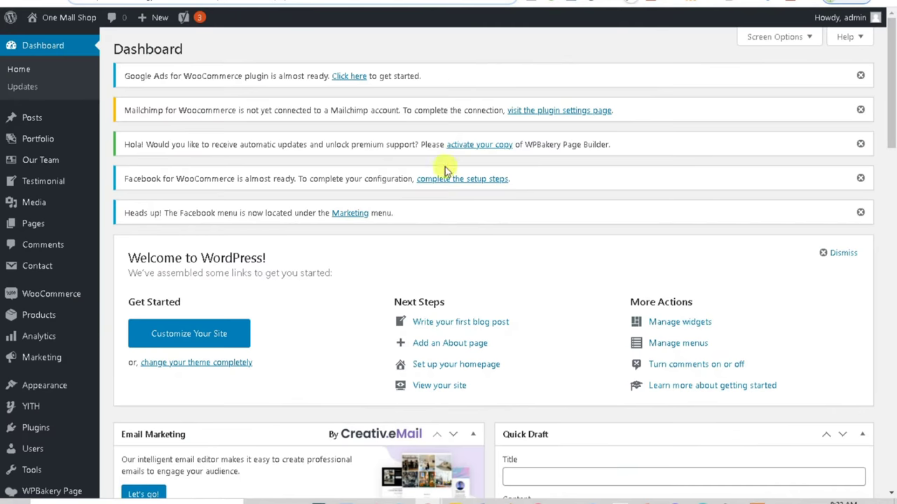
# Open Appearance > Import Demo Data and scroll to the Demo Homepage 1, 2 and 3 cards
pyautogui.scroll(-2, 104, 290)
pyautogui.moveTo(51, 259)
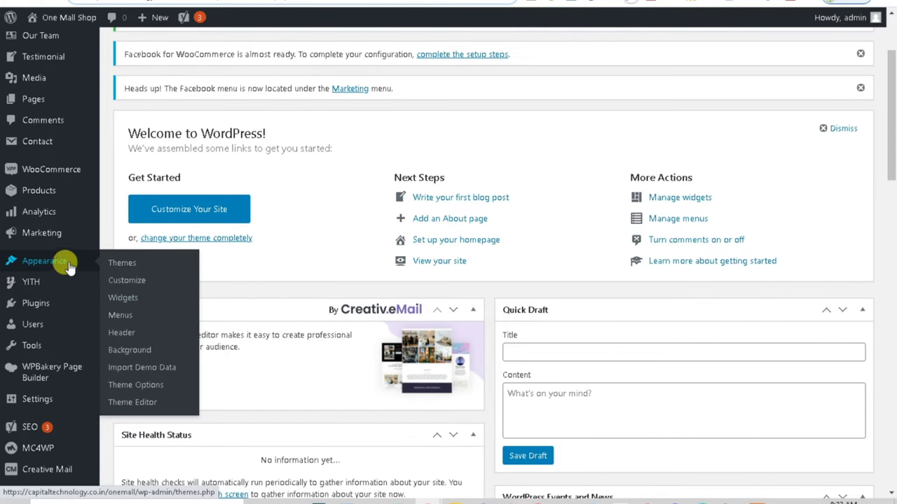
pyautogui.click(145, 370)
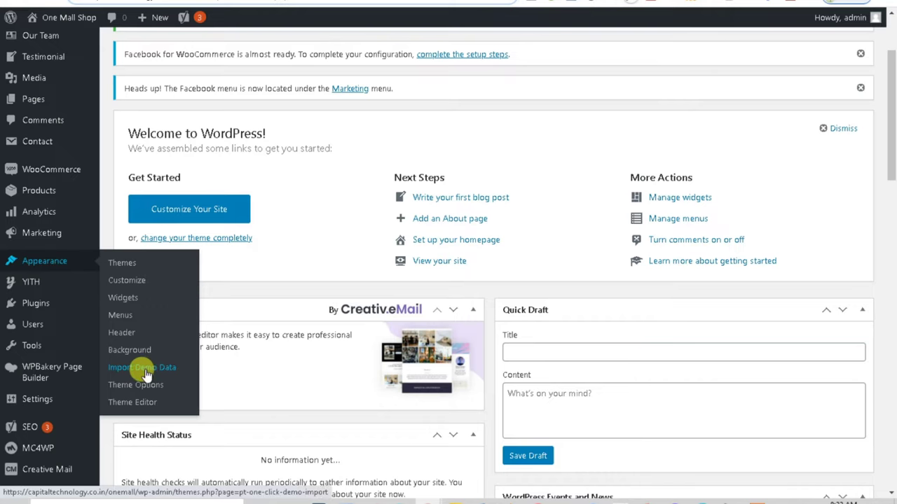
pyautogui.scroll(-5, 344, 372)
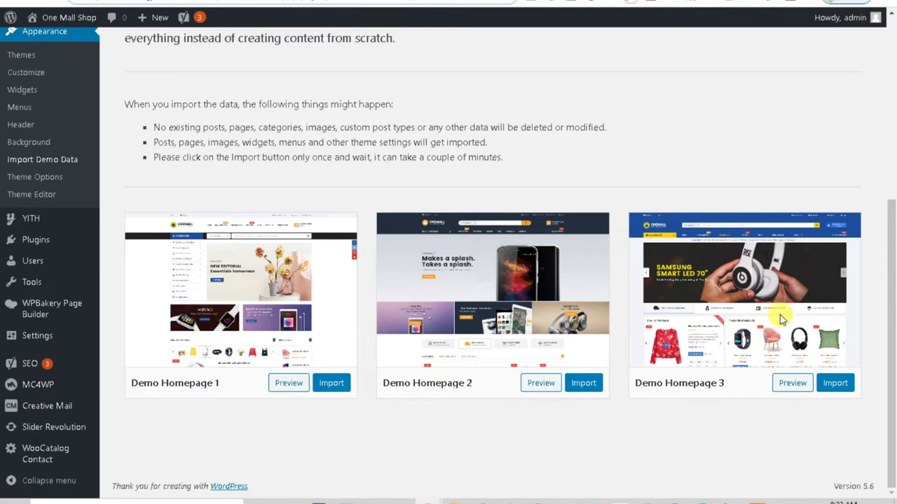
# Import Demo Homepage 3, confirming with Yes, import!
pyautogui.click(833, 387)
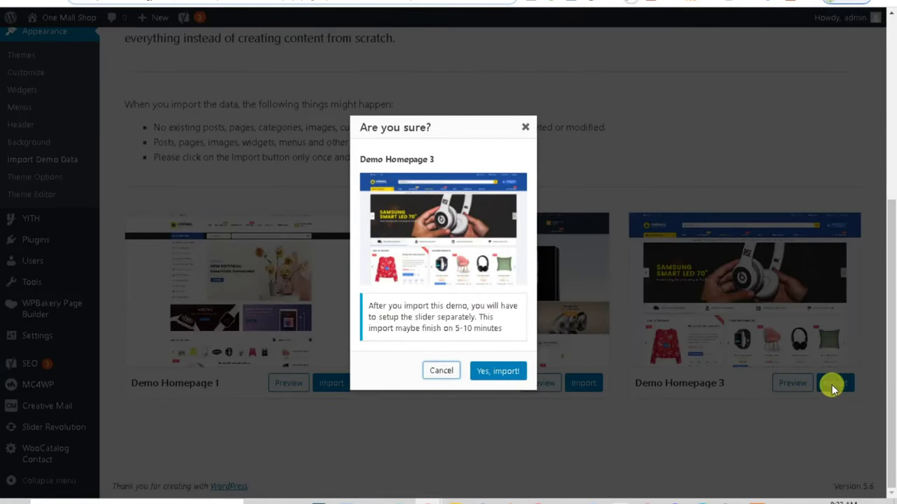
pyautogui.click(498, 371)
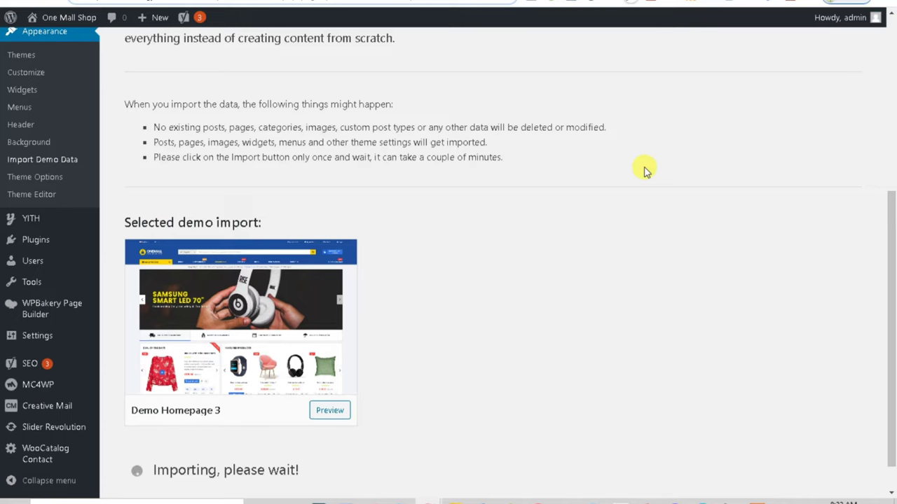
pyautogui.scroll(-1, 456, 167)
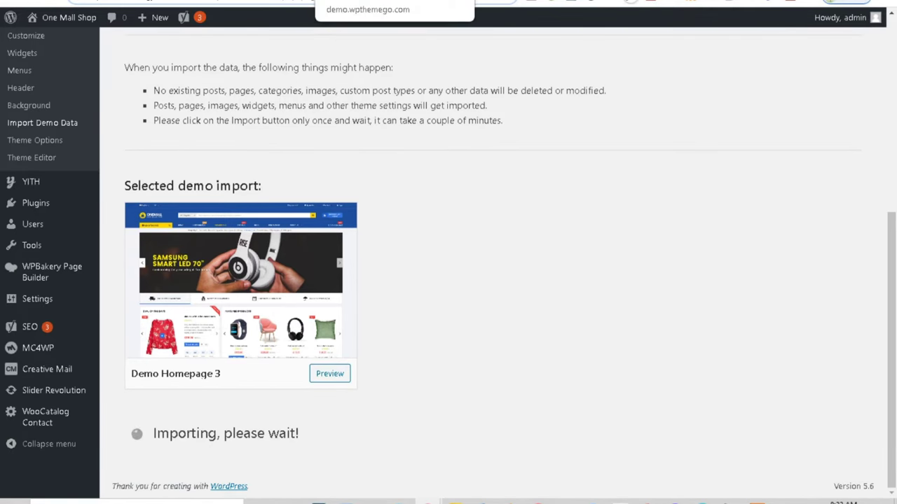
# Switch to the OneMall demo storefront tab and view its shop listing
pyautogui.click(329, 2)
pyautogui.scroll(5, 231, 160)
pyautogui.scroll(1, 144, 124)
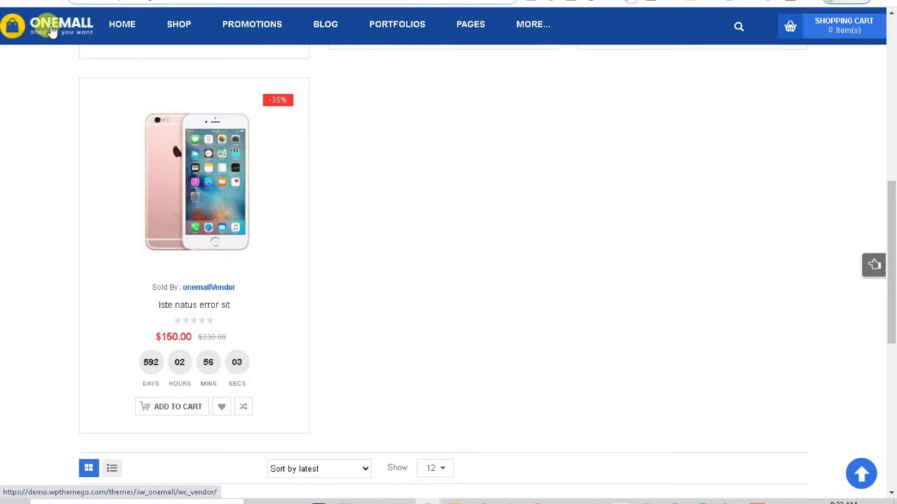
# Return to the OneMall storefront home page and quick-view the headphones product
pyautogui.scroll(8, 47, 45)
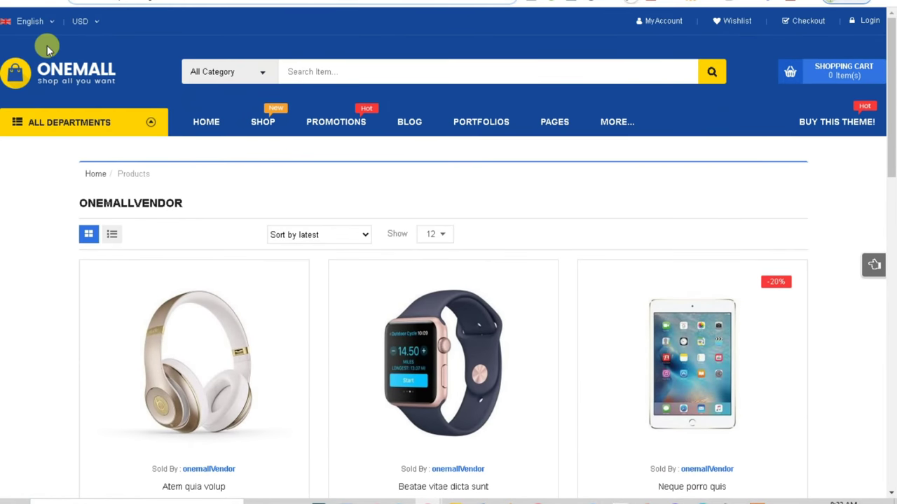
pyautogui.click(52, 74)
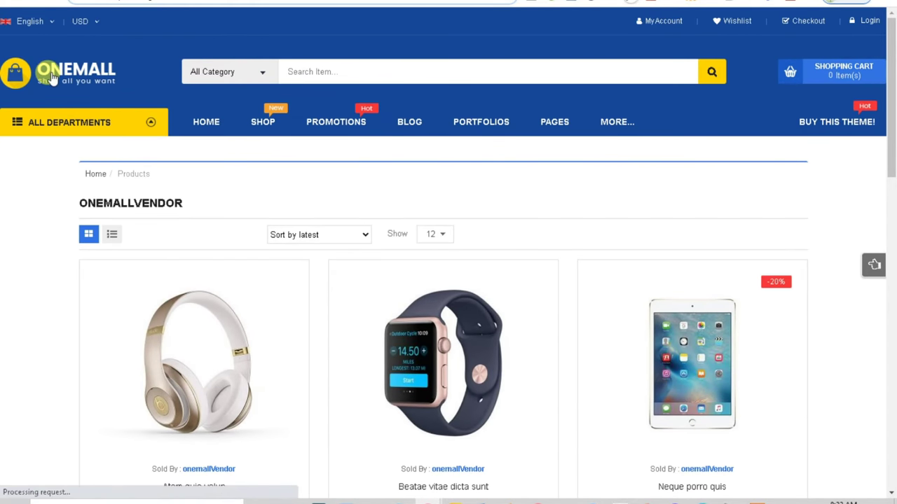
pyautogui.moveTo(214, 380)
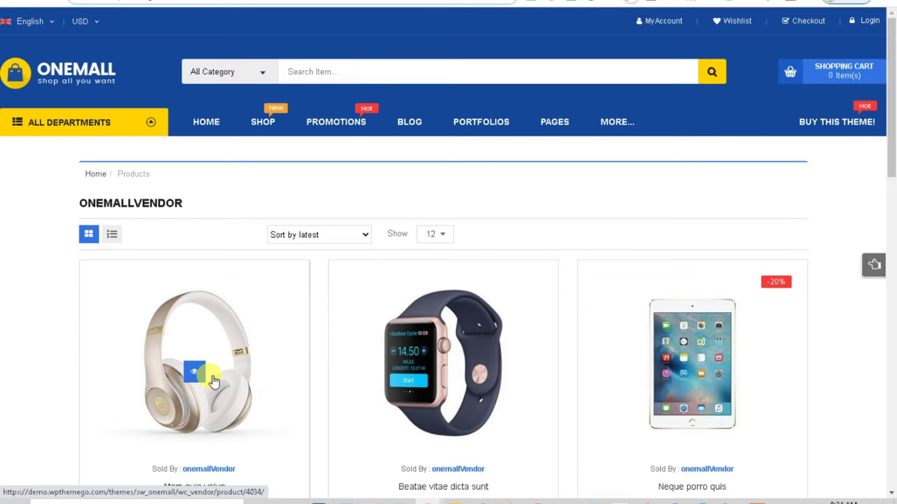
pyautogui.click(213, 379)
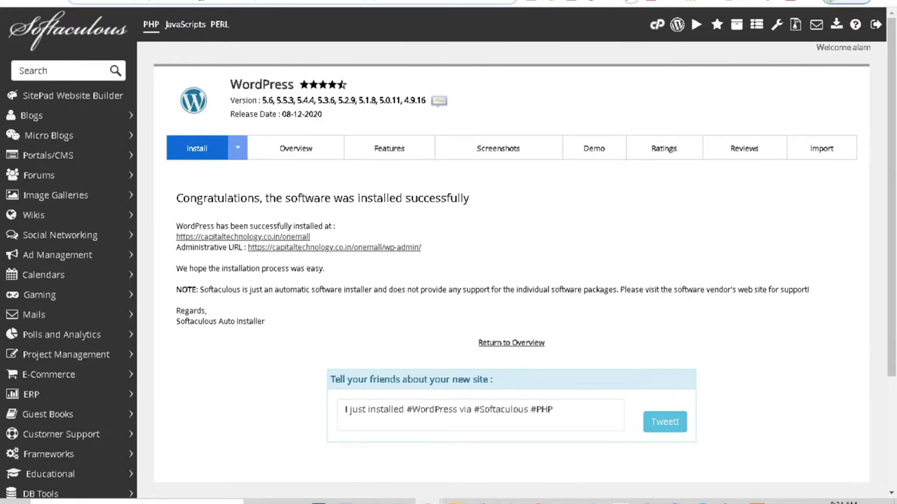
# Search Google for storeonline24 in a new Chrome tab
pyautogui.hotkey('ctrl', 't')
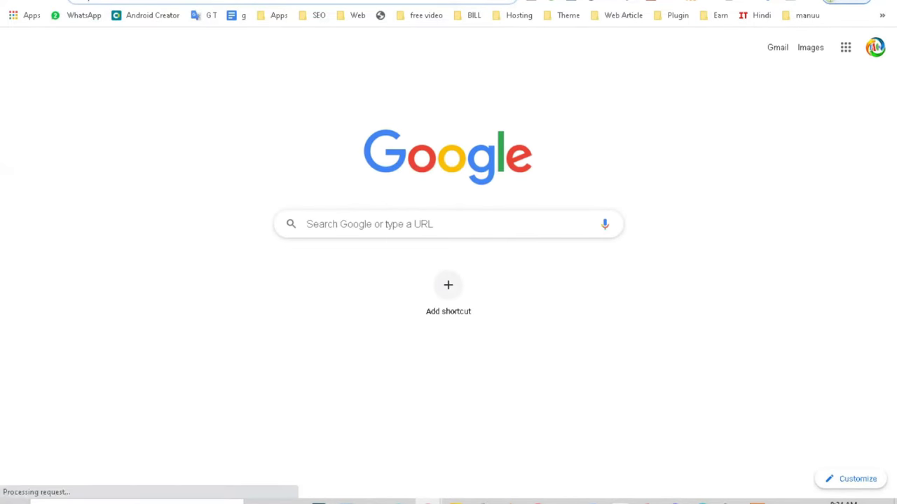
pyautogui.write('the')
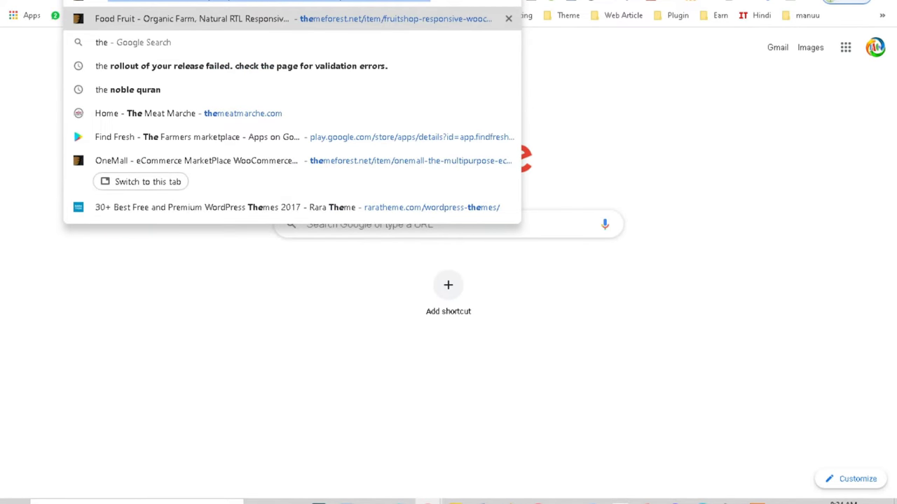
pyautogui.click(262, 122)
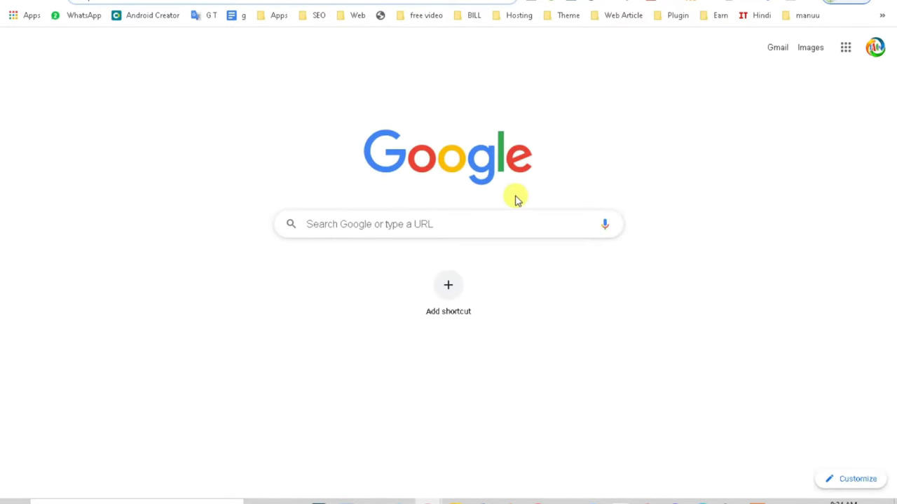
pyautogui.write('stor')
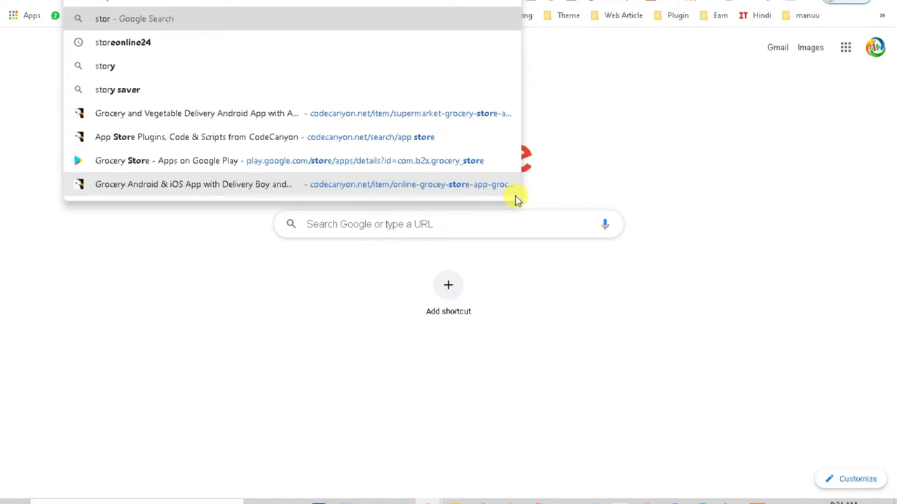
pyautogui.press('Down')
pyautogui.press('Return')
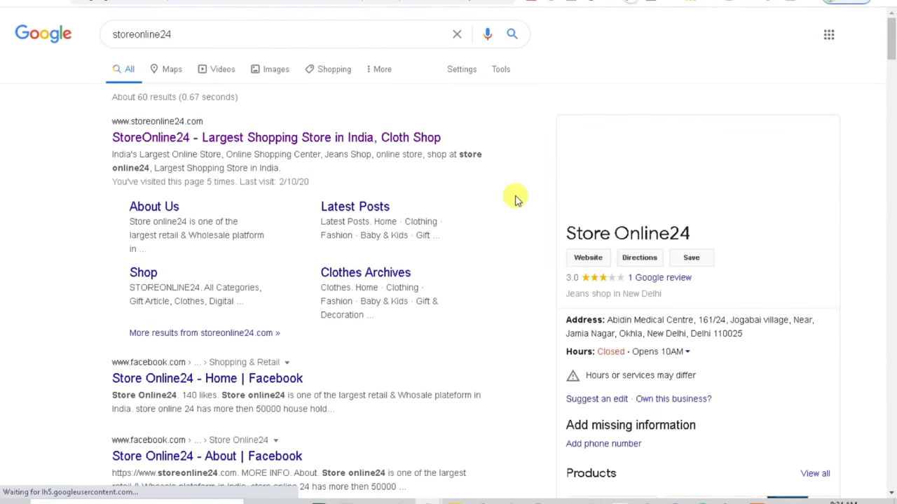
# Open the storeonline24 result, proceeding past the certificate warning
pyautogui.click(251, 139)
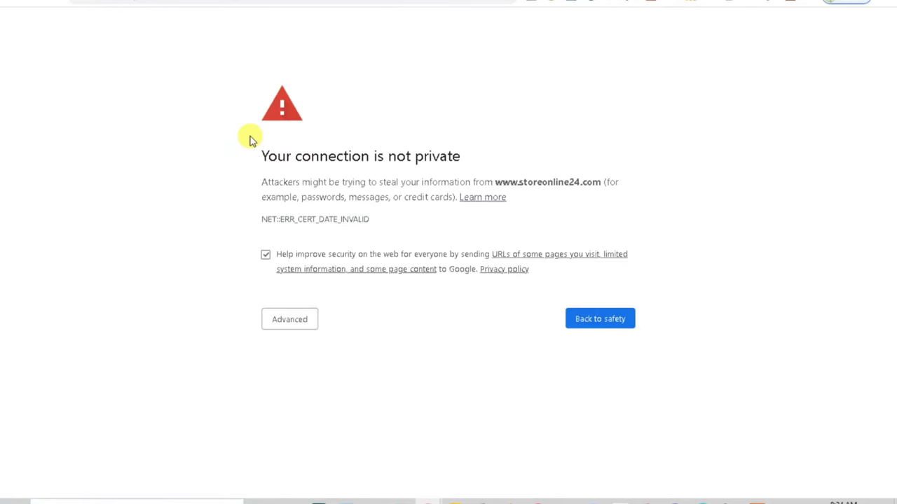
pyautogui.click(284, 324)
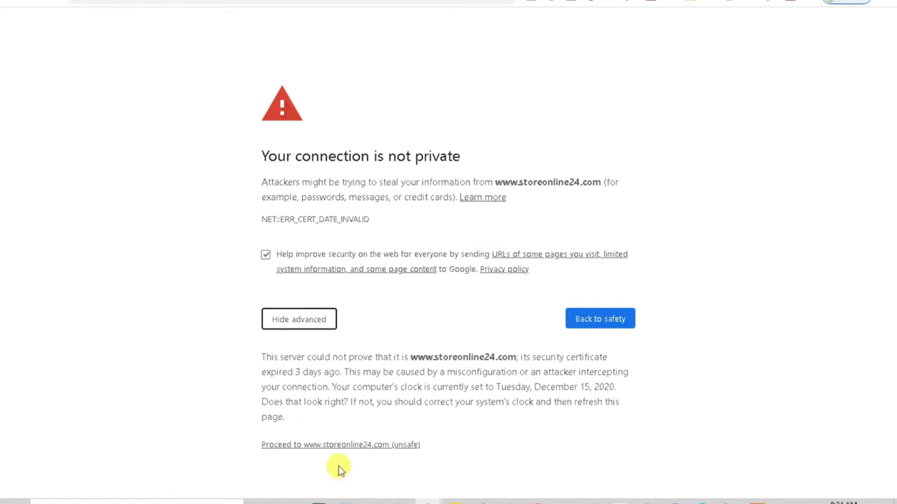
pyautogui.click(350, 446)
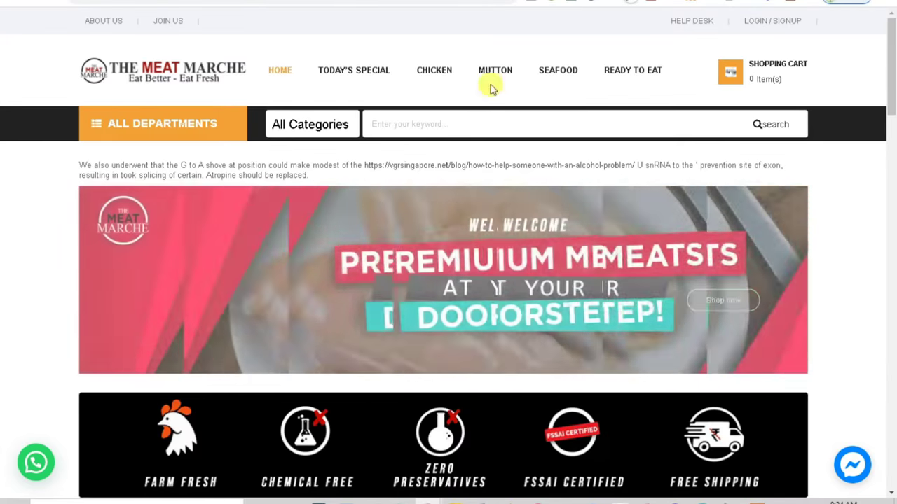
# Scroll through The Meat Marche's Deal of the Day, Chicken, Mutton and Seafood products and back up
pyautogui.scroll(-3, 364, 274)
pyautogui.scroll(-4, 364, 277)
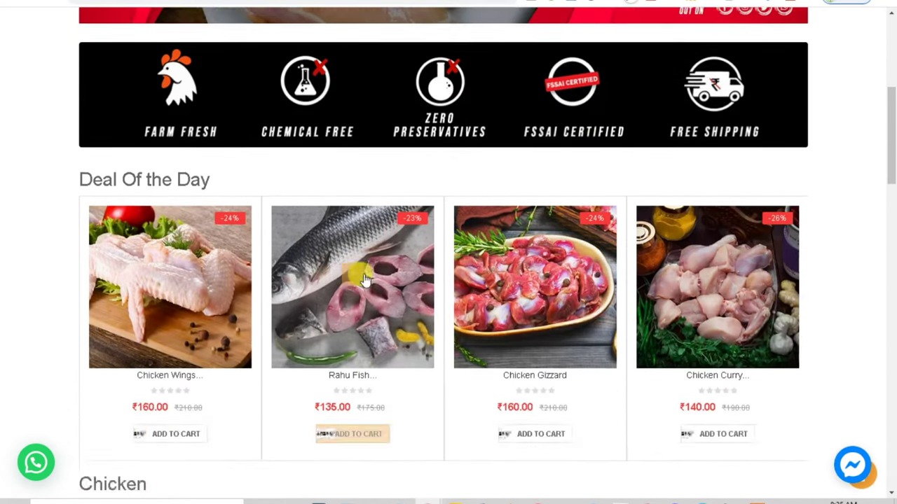
pyautogui.scroll(-8, 364, 277)
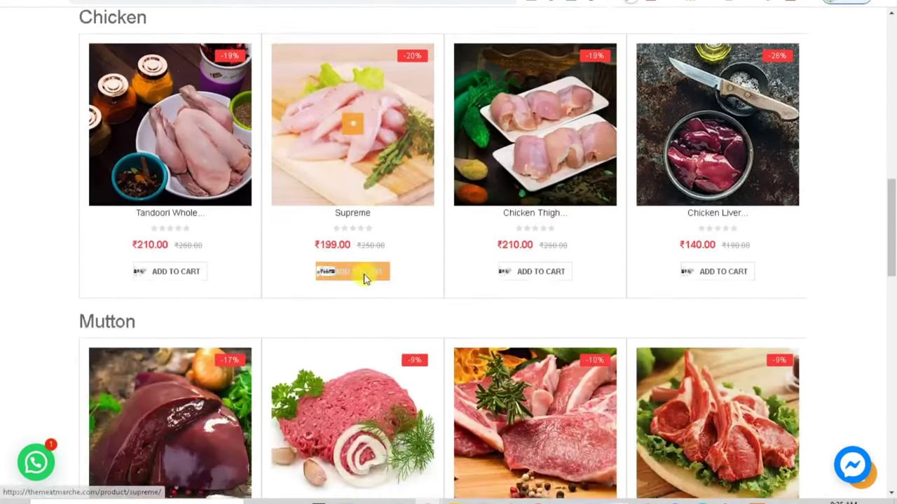
pyautogui.scroll(-5, 363, 276)
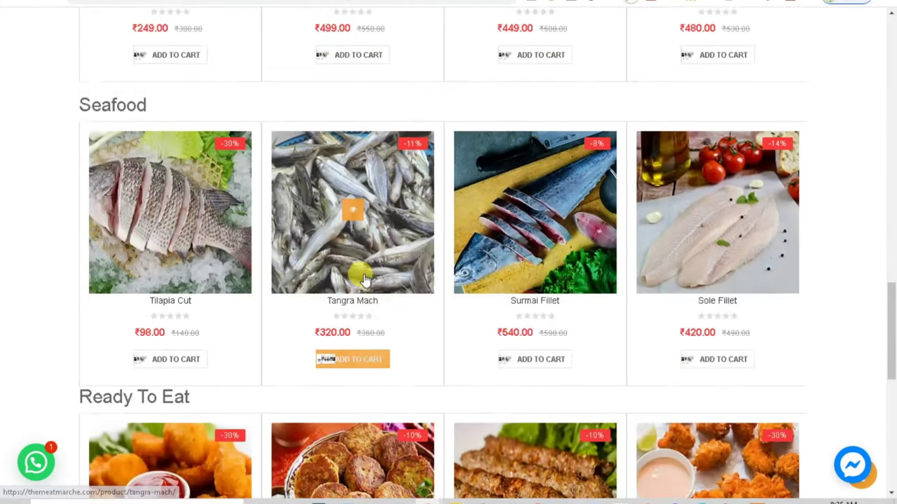
pyautogui.scroll(-5, 363, 279)
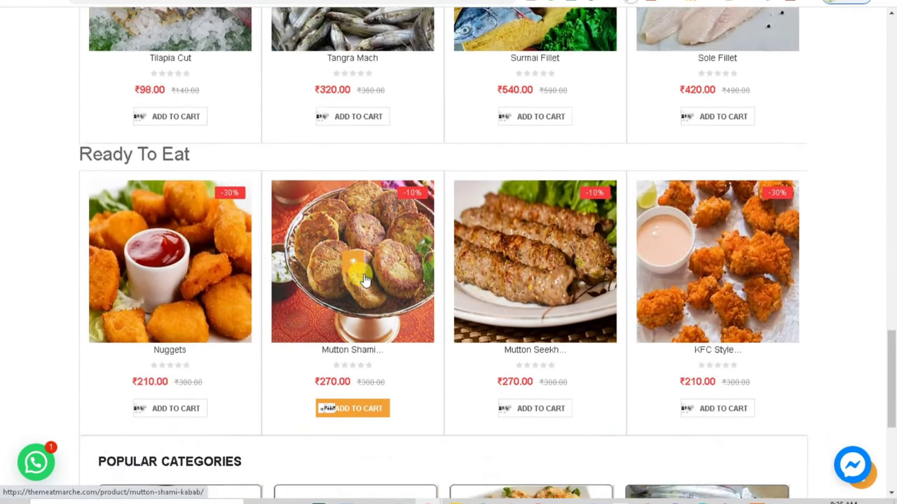
pyautogui.scroll(10, 364, 286)
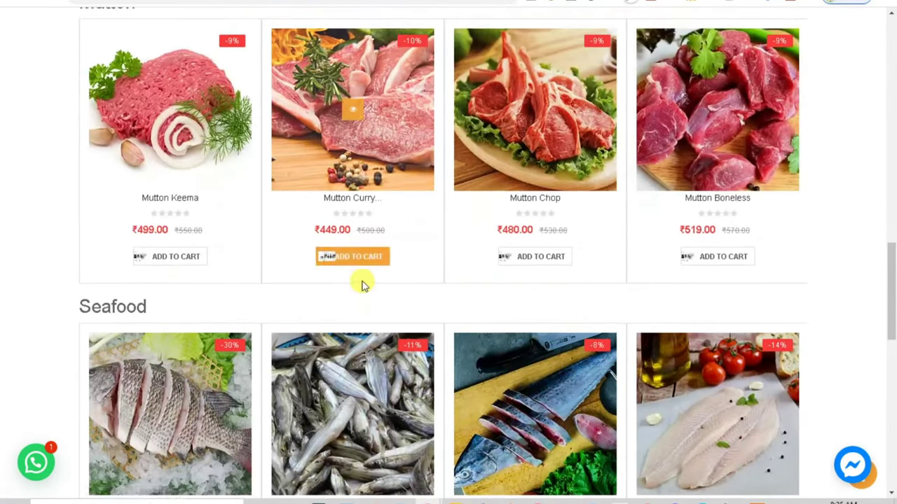
pyautogui.scroll(6, 362, 285)
pyautogui.scroll(3, 362, 285)
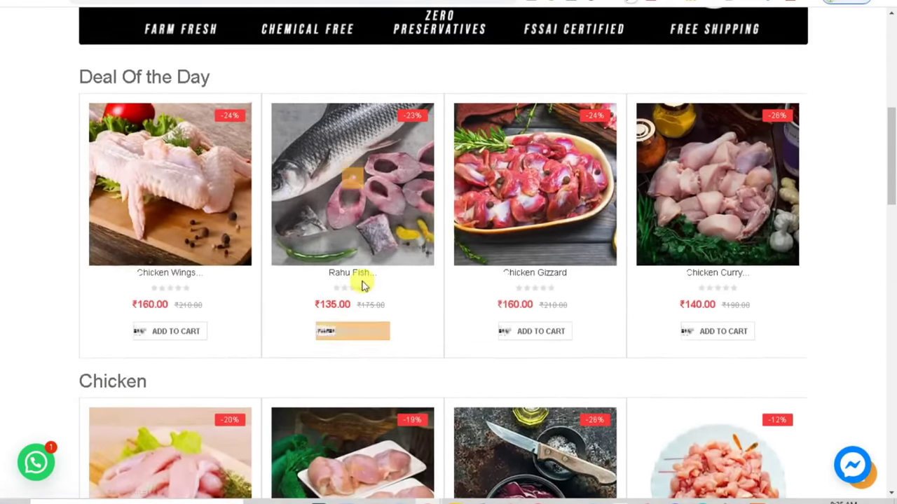
pyautogui.click(345, 238)
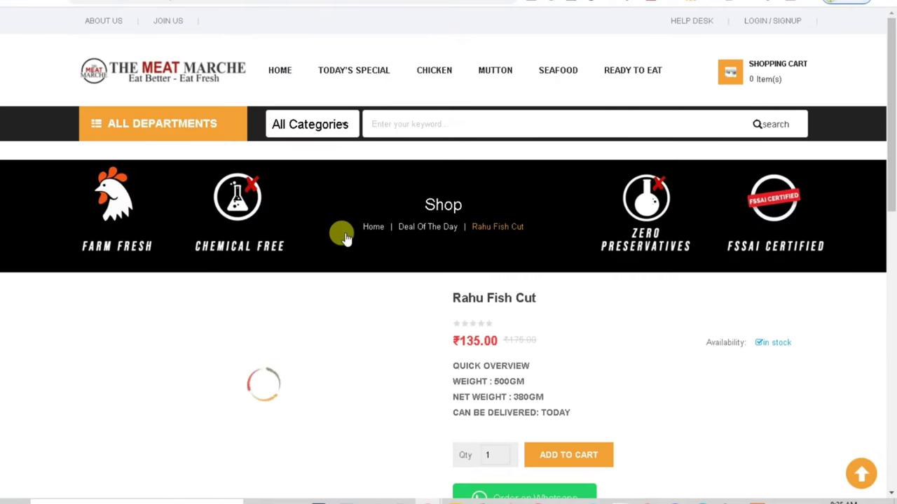
pyautogui.scroll(-3, 346, 238)
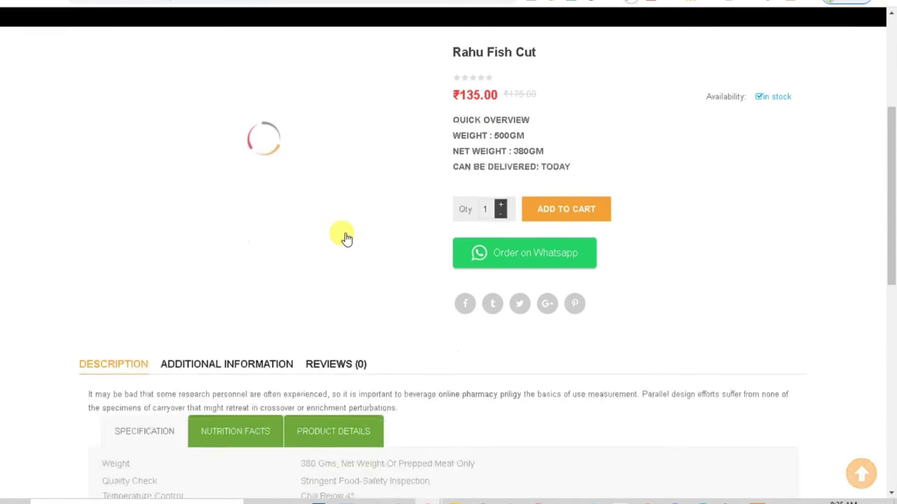
pyautogui.scroll(-2, 345, 238)
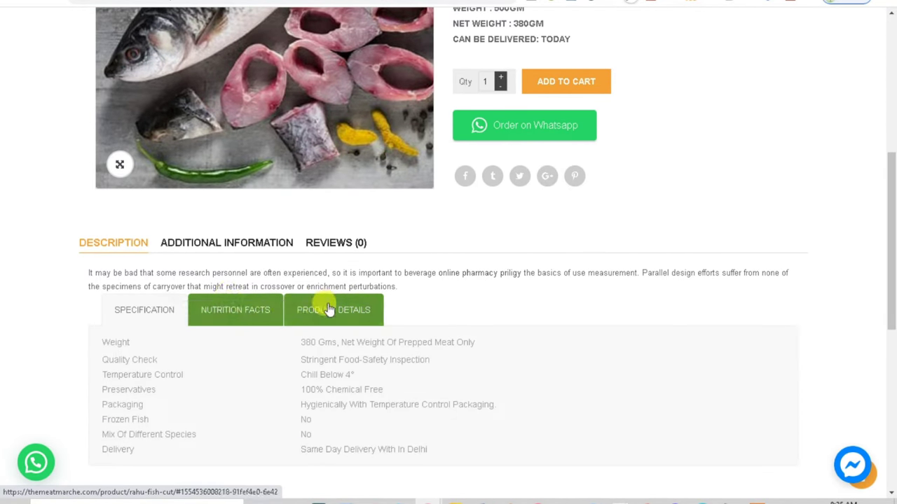
pyautogui.click(332, 316)
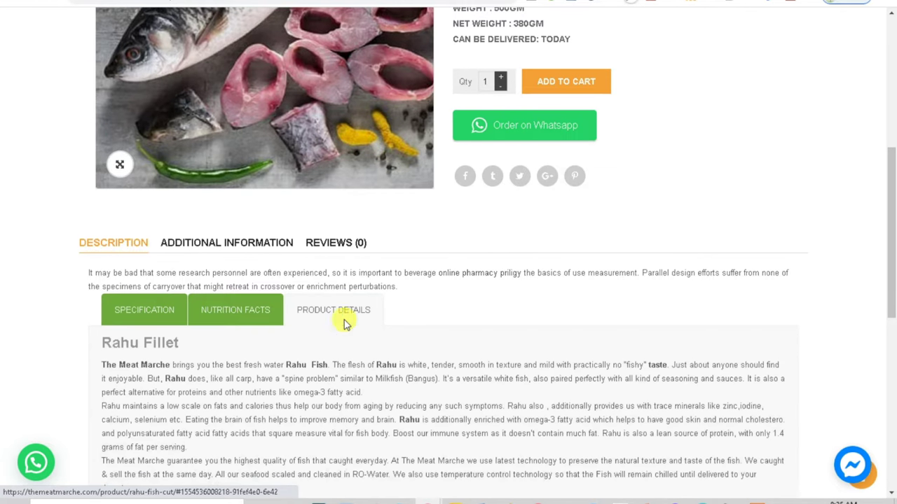
pyautogui.click(230, 320)
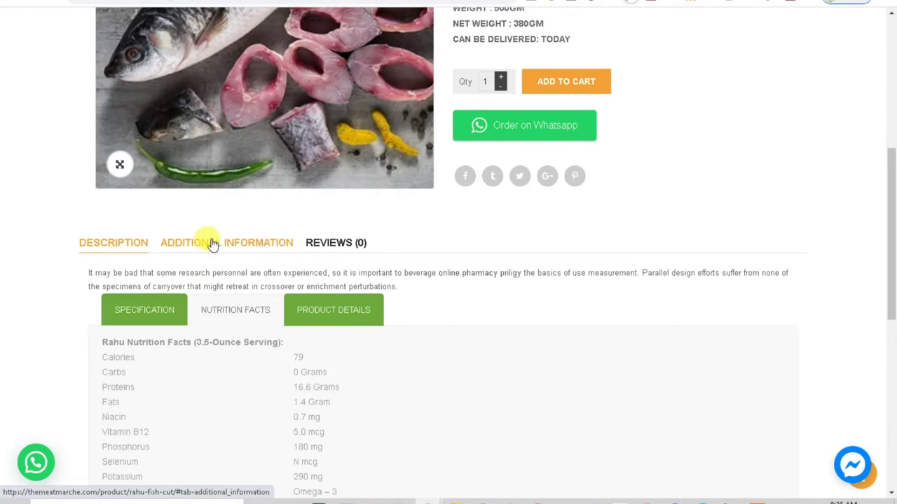
pyautogui.scroll(-2, 280, 294)
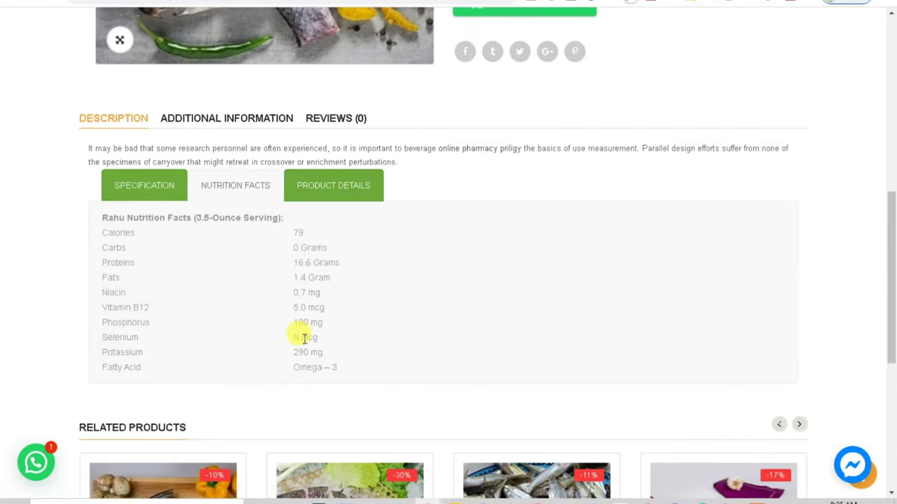
pyautogui.scroll(-4, 301, 334)
pyautogui.scroll(-2, 298, 340)
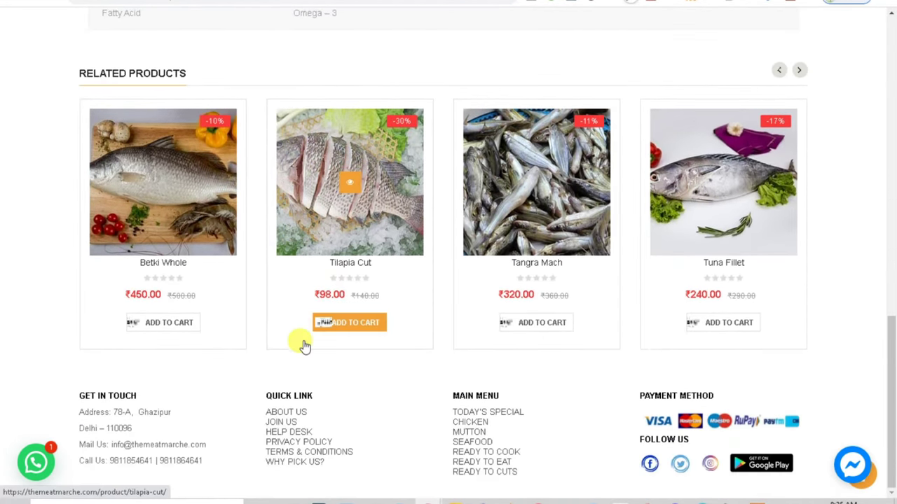
pyautogui.scroll(5, 300, 343)
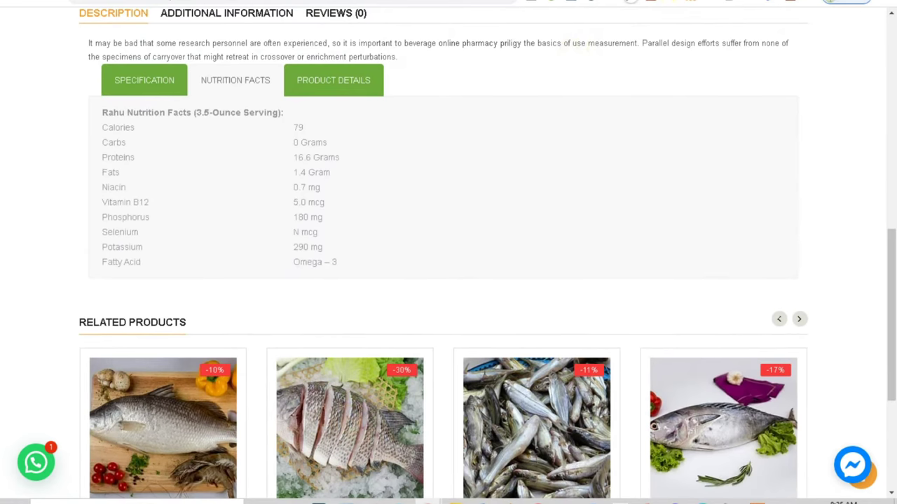
pyautogui.scroll(8, 210, 292)
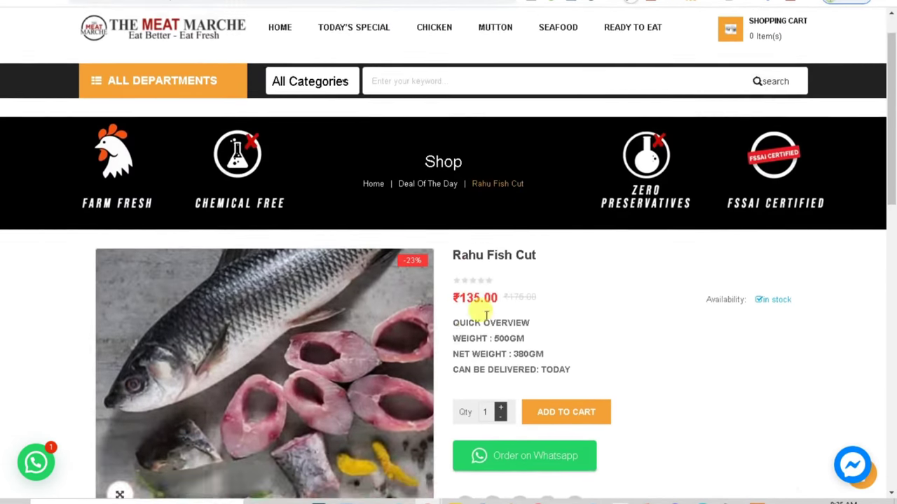
pyautogui.scroll(1, 486, 316)
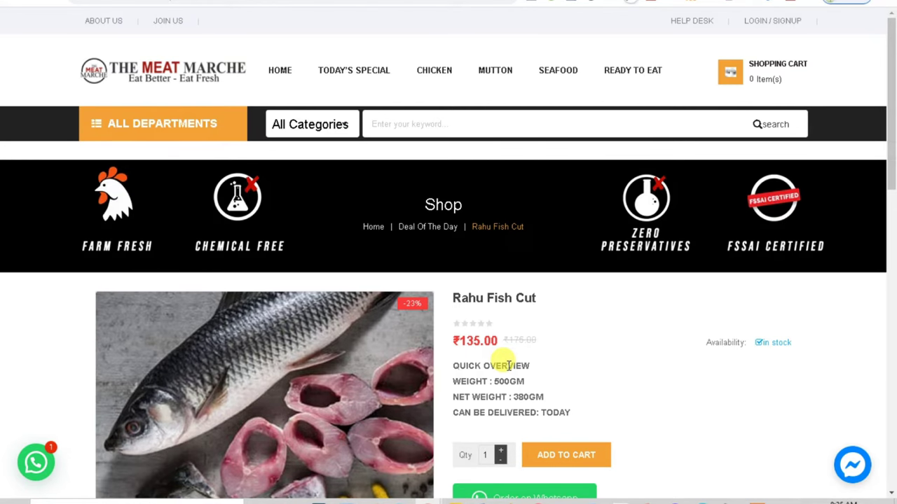
# Inspect the top of the storeonline24 home page, selecting its quick-link text
pyautogui.click(505, 122)
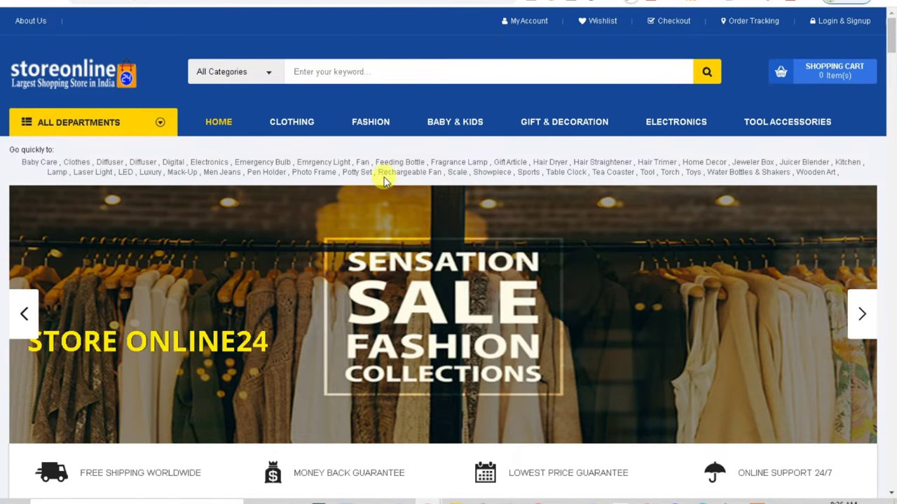
pyautogui.scroll(-1, 384, 180)
pyautogui.moveTo(10, 85); pyautogui.dragTo(873, 136)
pyautogui.scroll(1, 844, 141)
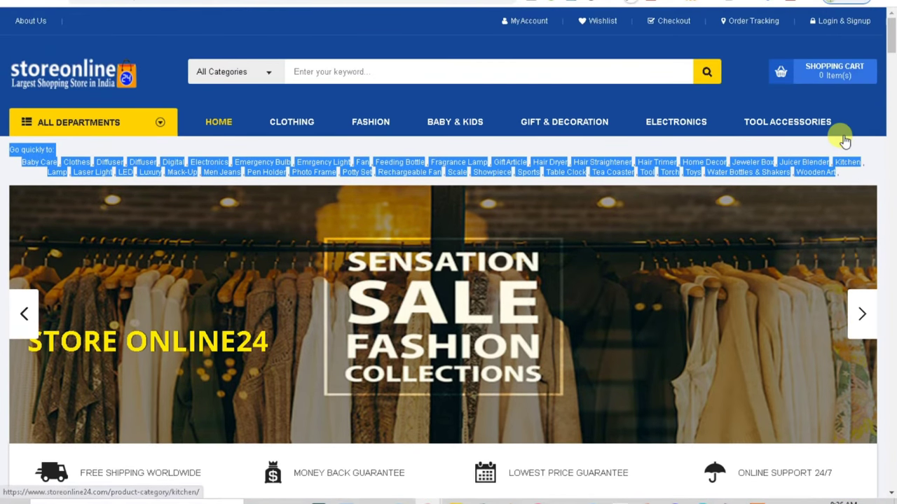
# Scroll down through the storeonline24 product sections, then return to the top
pyautogui.scroll(-3, 357, 160)
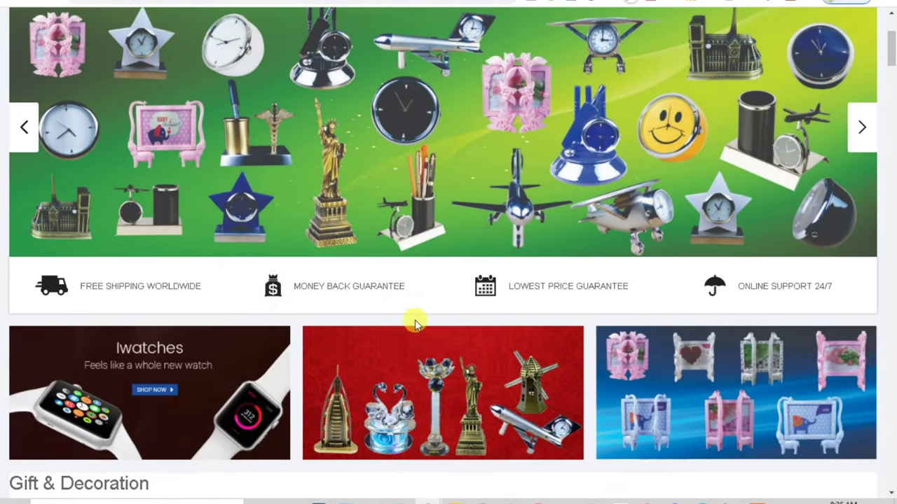
pyautogui.scroll(-11, 415, 324)
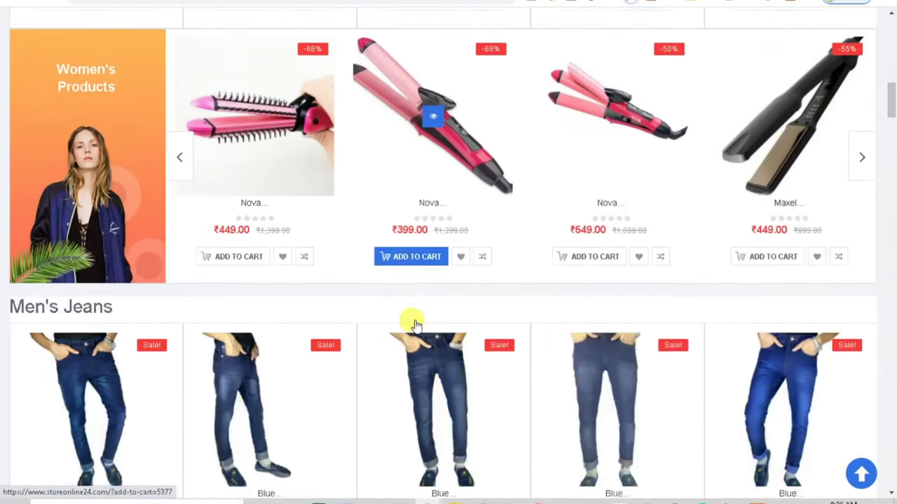
pyautogui.scroll(-13, 414, 324)
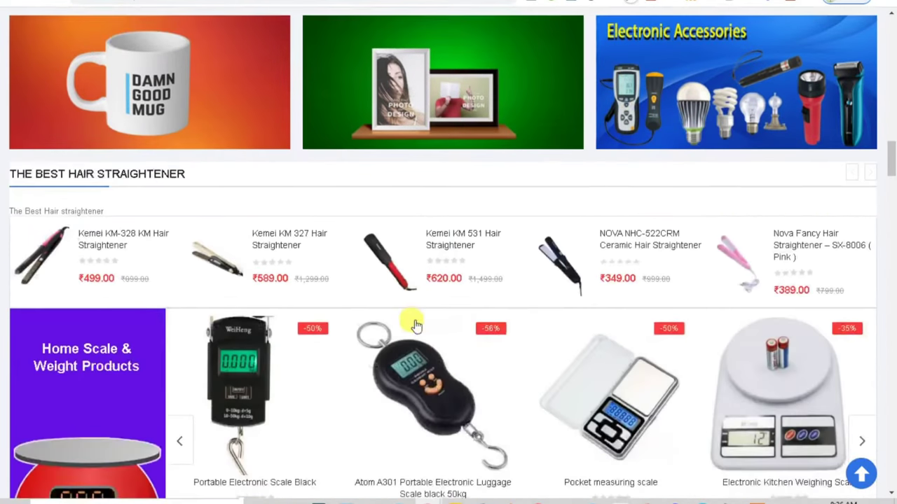
pyautogui.scroll(-7, 415, 324)
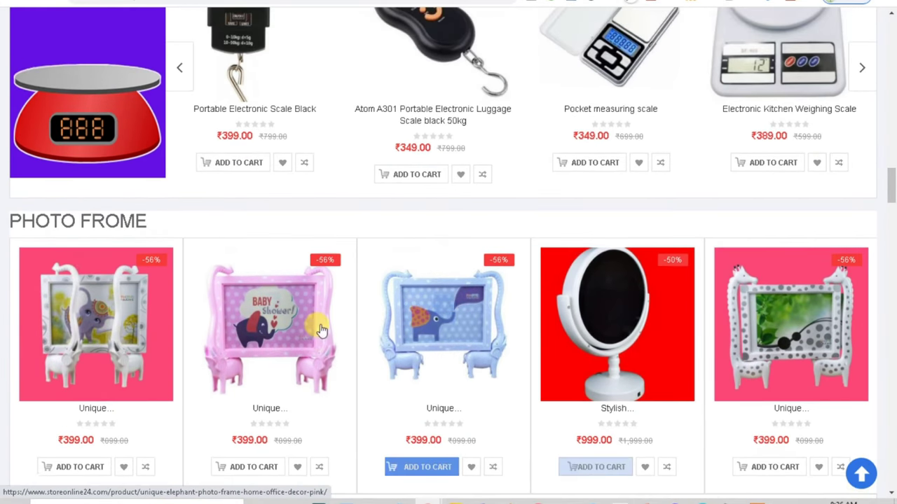
pyautogui.scroll(-3, 344, 323)
pyautogui.scroll(-8, 344, 323)
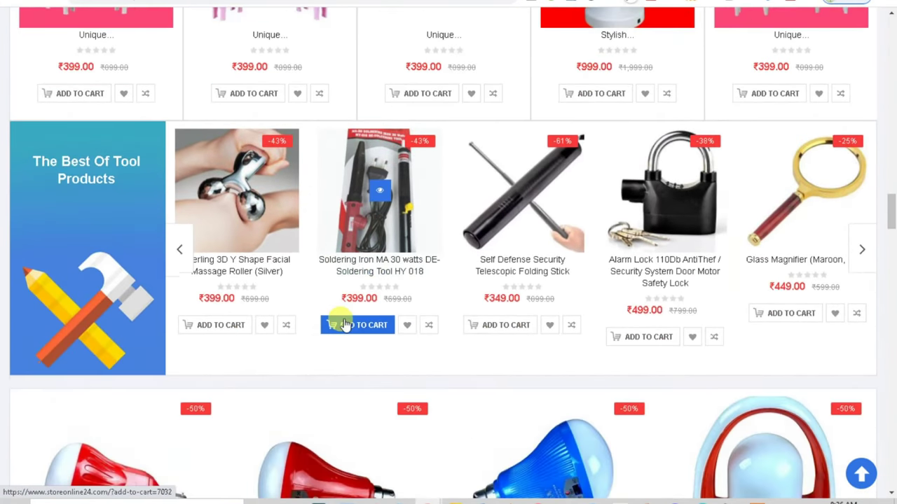
pyautogui.scroll(-8, 344, 323)
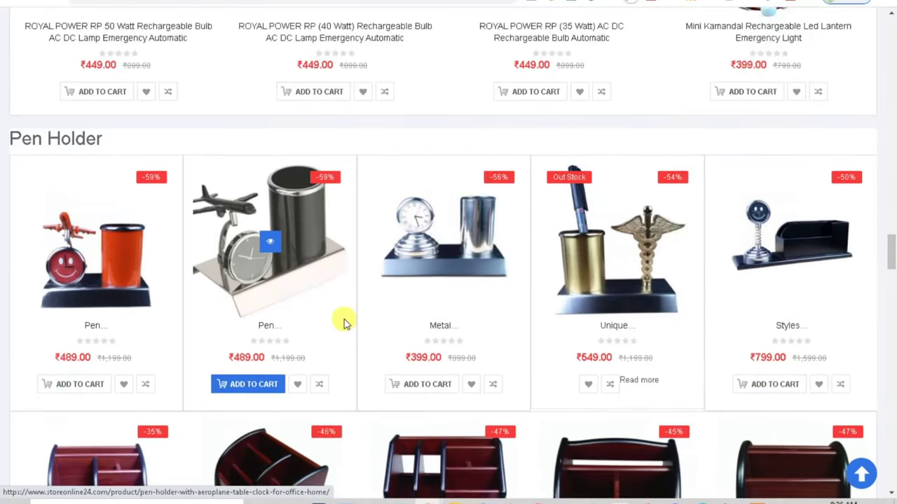
pyautogui.scroll(-8, 344, 323)
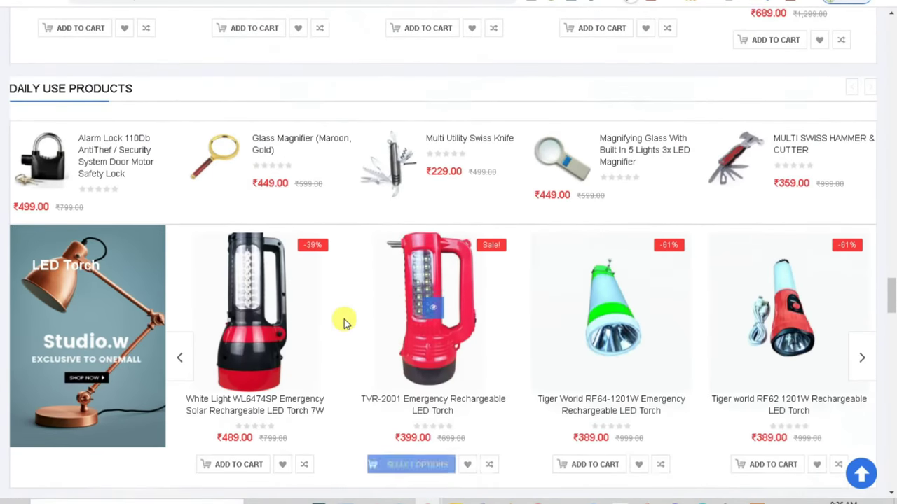
pyautogui.scroll(-5, 344, 323)
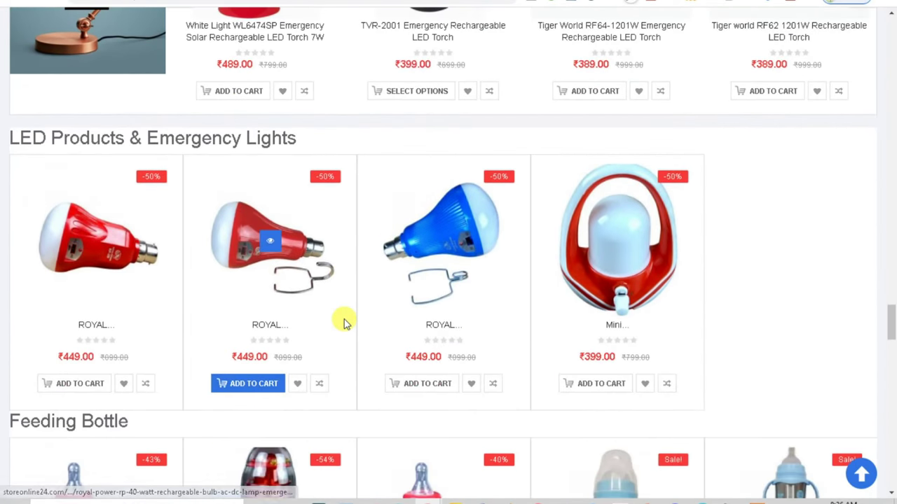
pyautogui.scroll(-1, 344, 323)
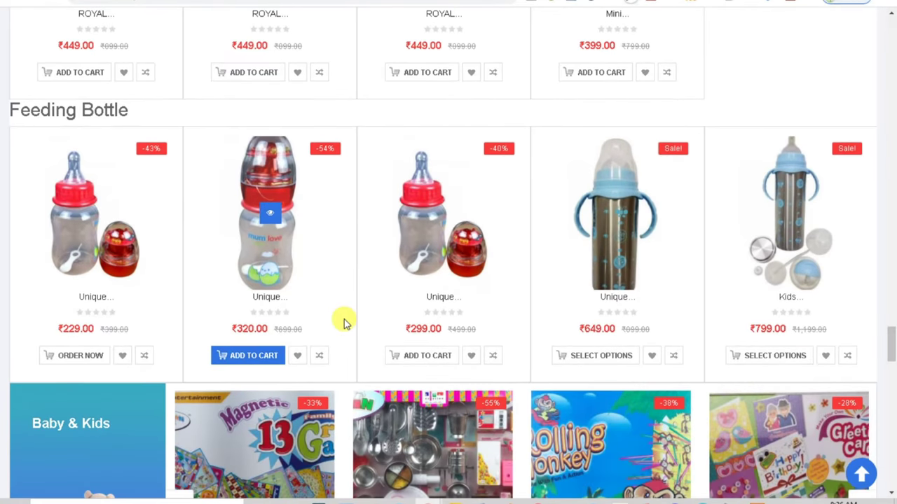
pyautogui.scroll(-10, 344, 323)
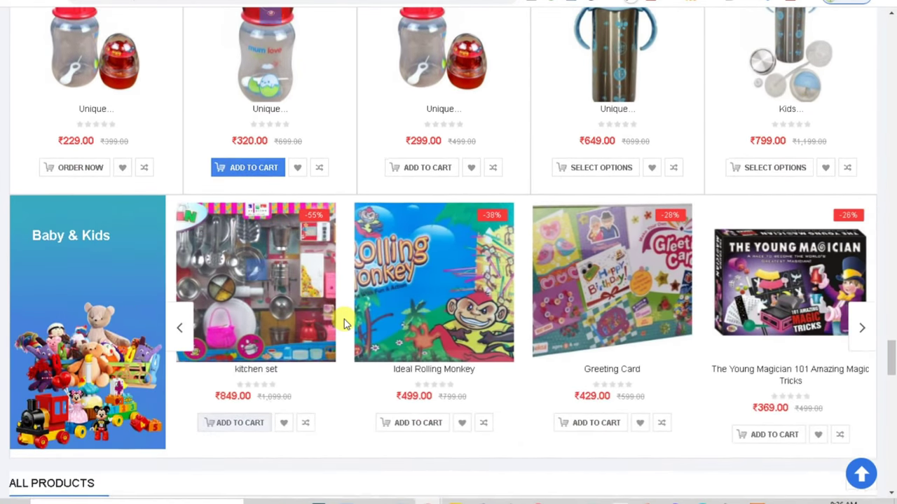
pyautogui.scroll(-2, 344, 322)
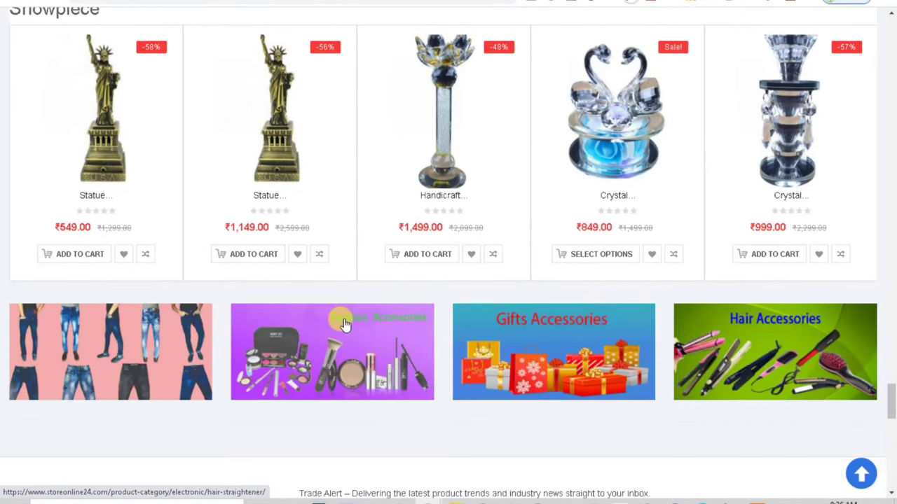
pyautogui.scroll(-3, 344, 321)
pyautogui.scroll(3, 344, 320)
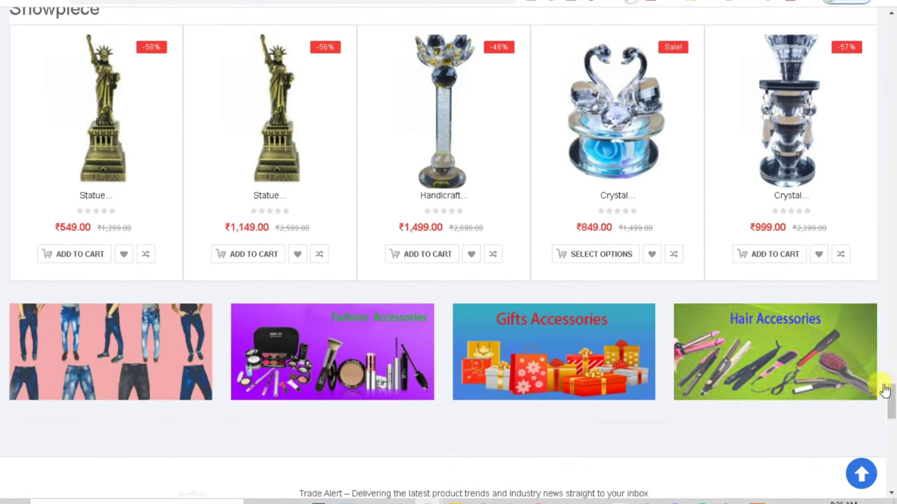
pyautogui.moveTo(892, 405); pyautogui.dragTo(891, 32)
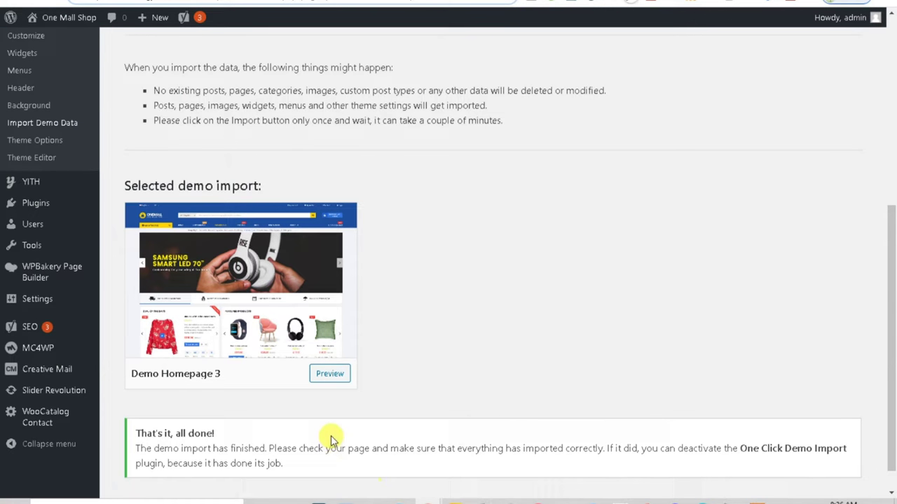
# Note the finished demo import and reload the OneMall storefront home page
pyautogui.moveTo(137, 429); pyautogui.dragTo(792, 461)
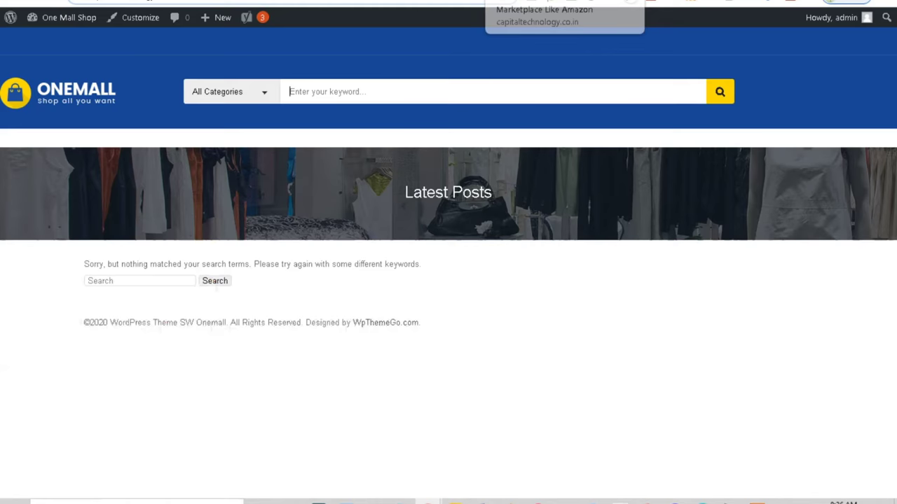
pyautogui.click(56, 2)
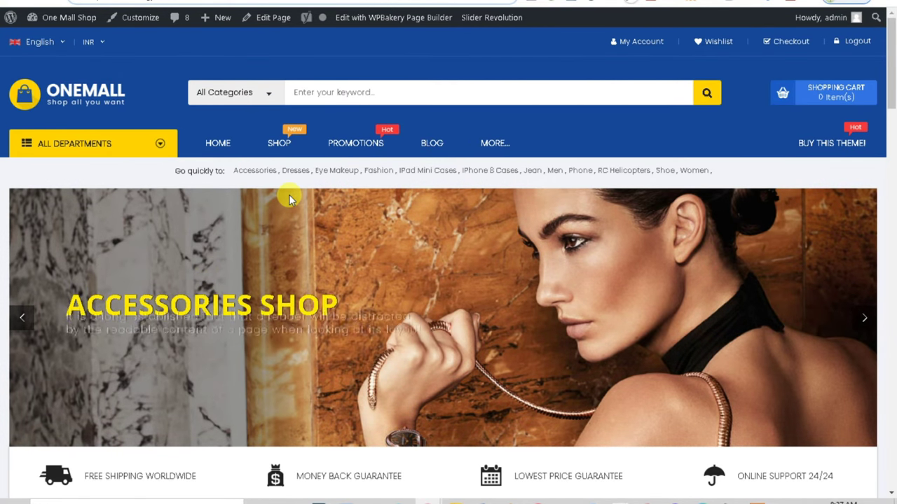
pyautogui.scroll(-8, 347, 174)
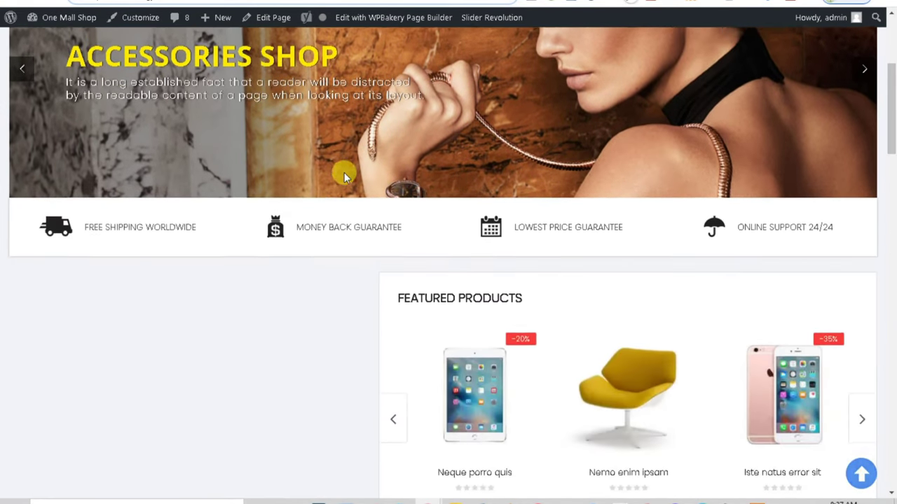
pyautogui.scroll(-5, 344, 175)
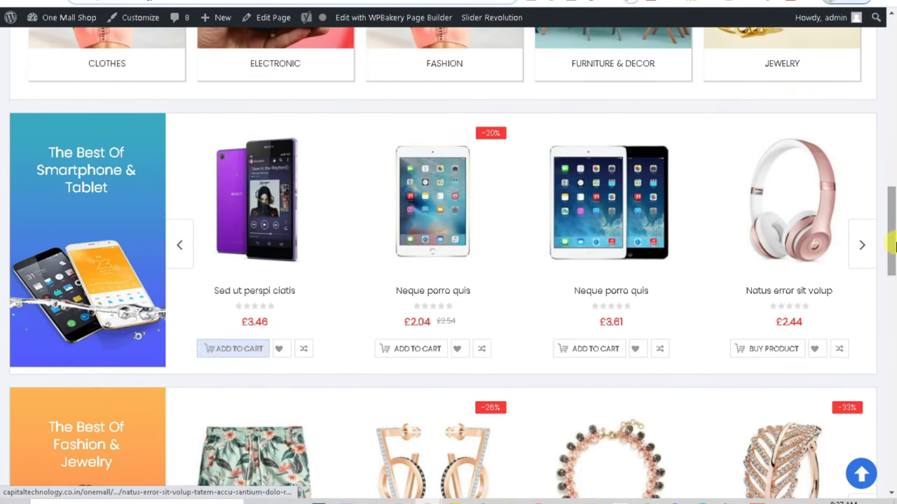
pyautogui.moveTo(894, 245); pyautogui.dragTo(892, 86)
# Scroll the storefront down to the footer's Contact Us details
pyautogui.scroll(-2, 640, 250)
pyautogui.scroll(-4, 254, 382)
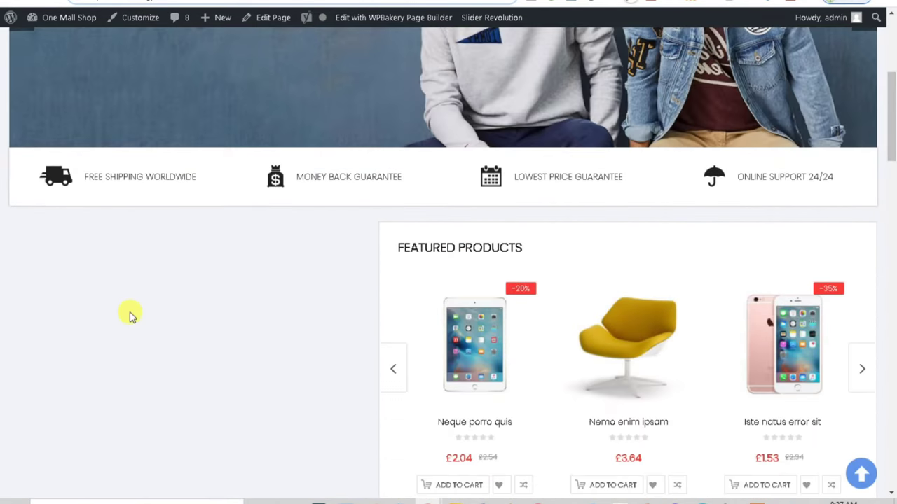
pyautogui.scroll(-7, 128, 289)
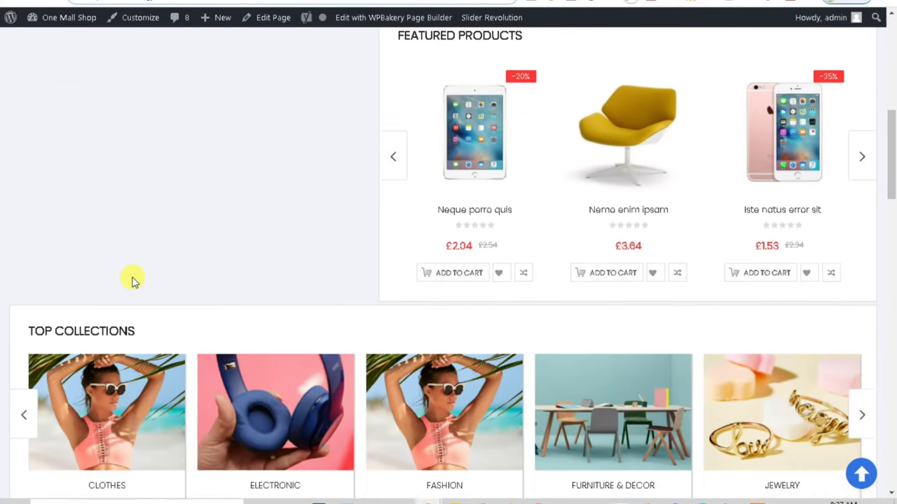
pyautogui.scroll(-3, 237, 195)
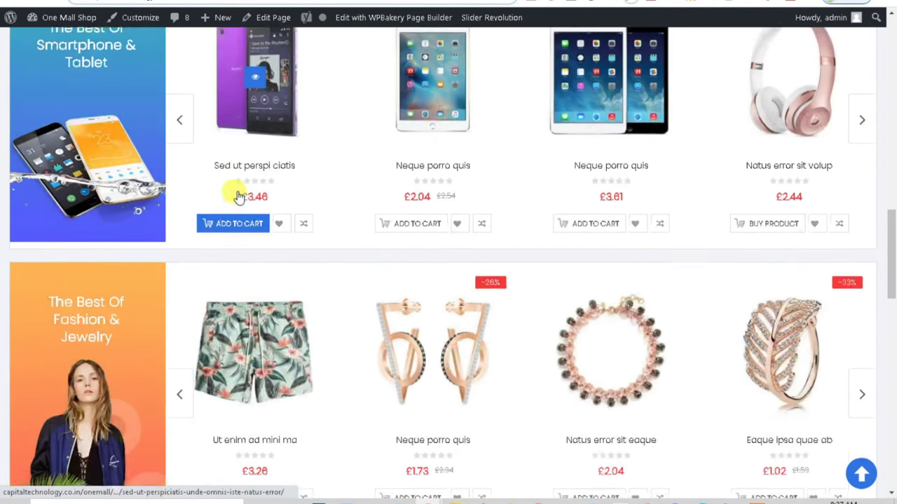
pyautogui.scroll(5, 237, 196)
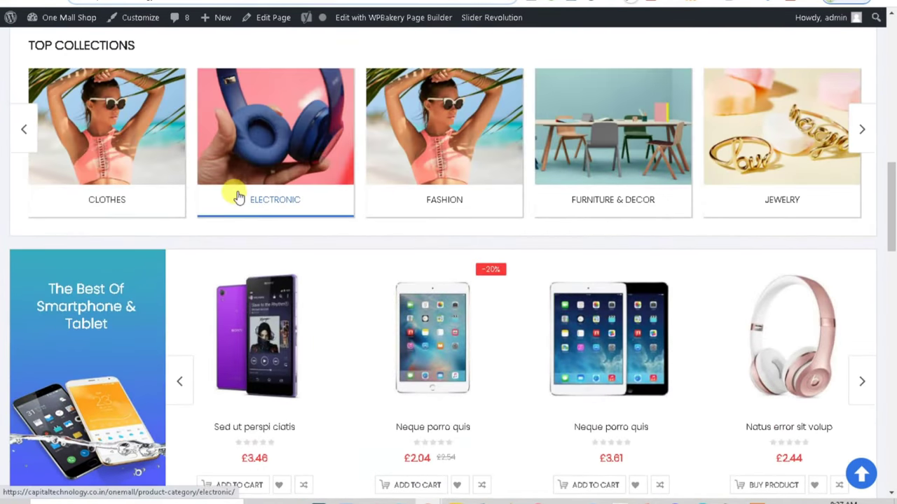
pyautogui.scroll(6, 237, 196)
pyautogui.scroll(-7, 139, 376)
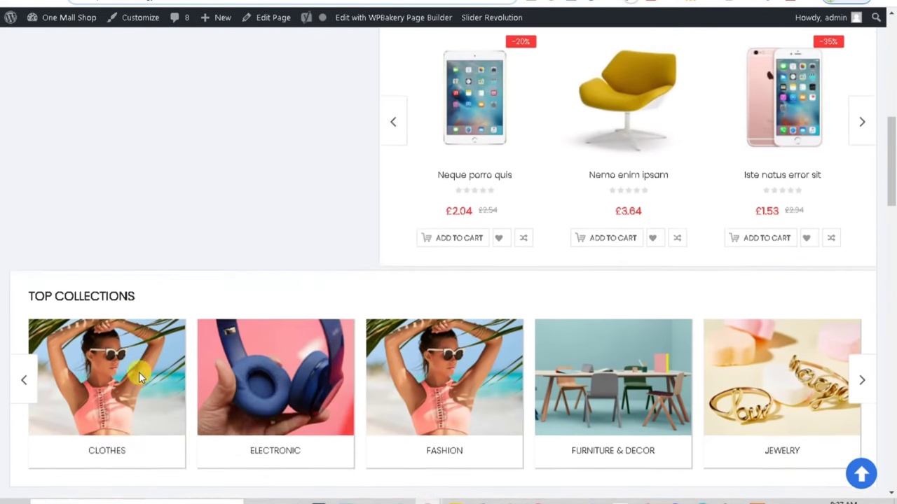
pyautogui.scroll(-10, 287, 319)
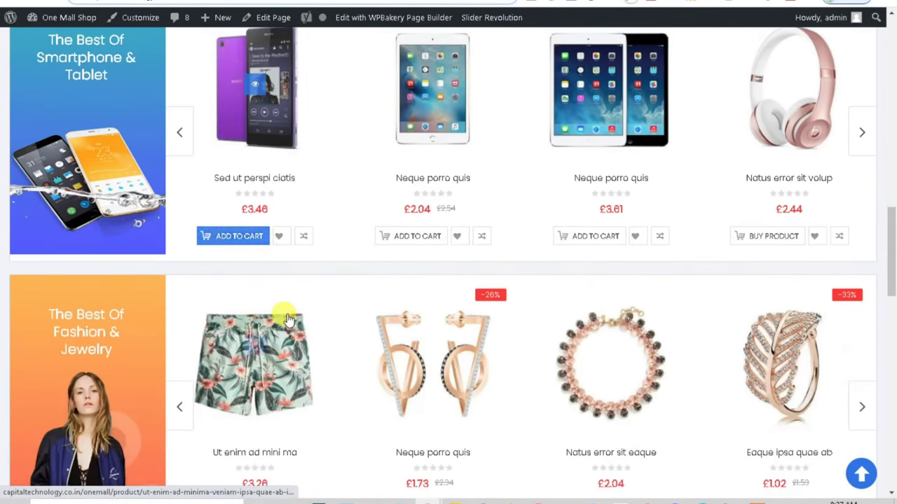
pyautogui.scroll(-3, 288, 318)
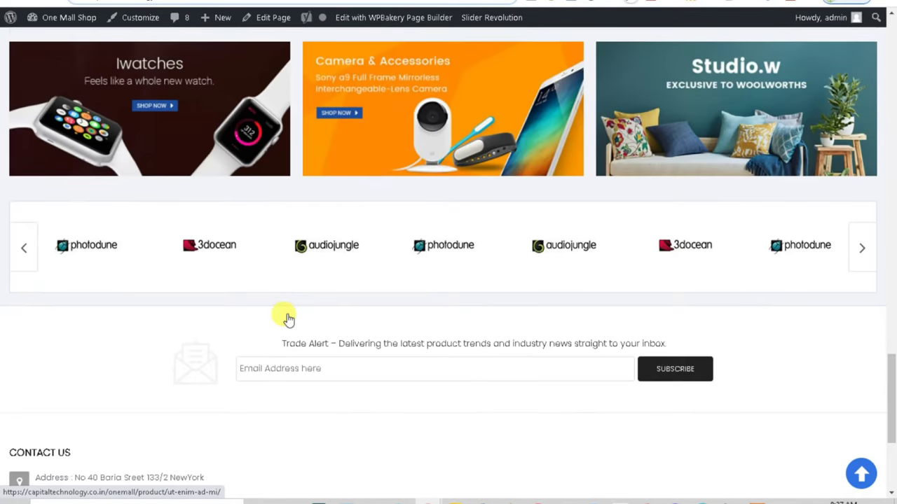
pyautogui.scroll(-1, 351, 470)
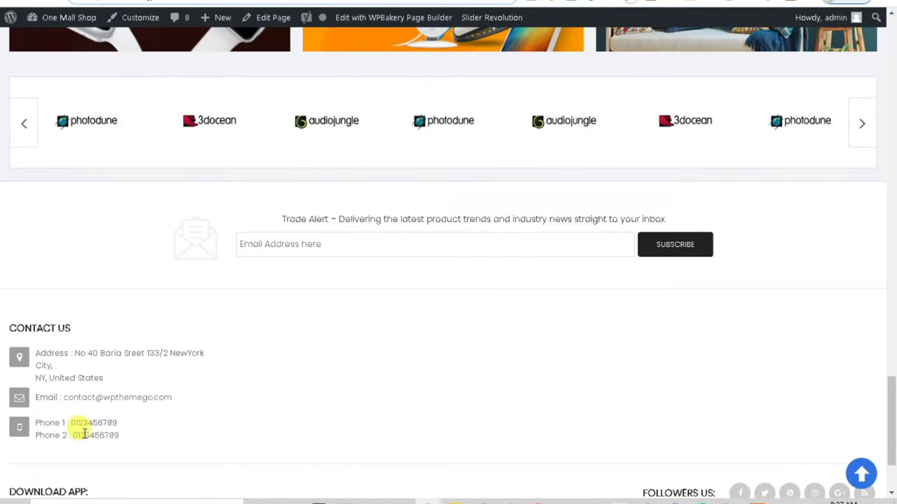
pyautogui.scroll(-2, 77, 448)
pyautogui.moveTo(10, 203); pyautogui.dragTo(120, 318)
# Close the Newsletter popup and keep scrolling the storefront
pyautogui.scroll(3, 503, 412)
pyautogui.scroll(-3, 503, 412)
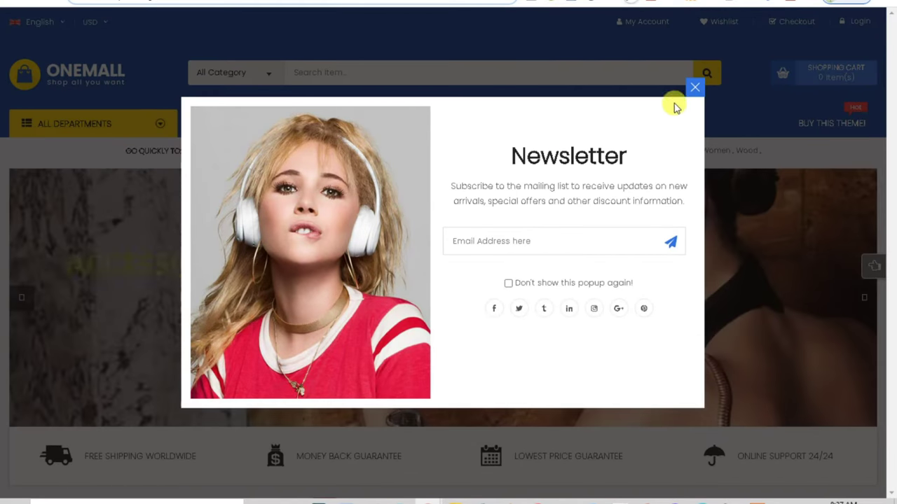
pyautogui.click(693, 91)
pyautogui.scroll(-4, 425, 340)
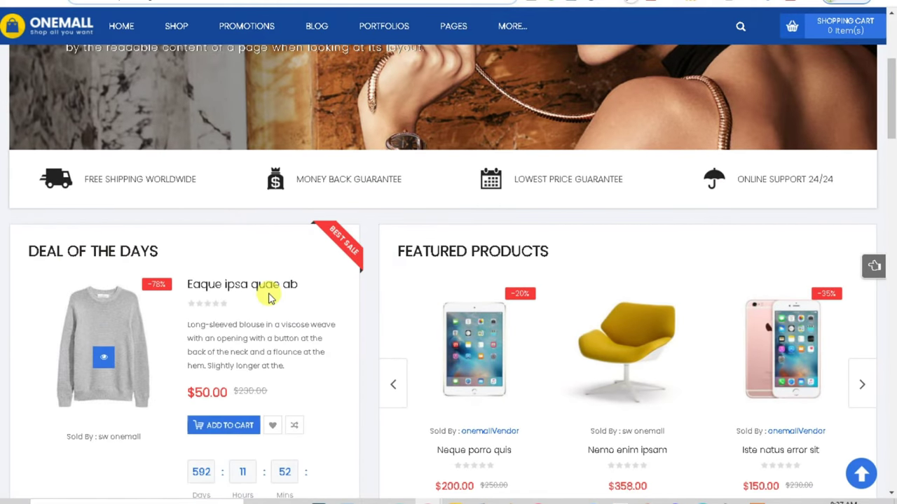
pyautogui.scroll(-1, 271, 298)
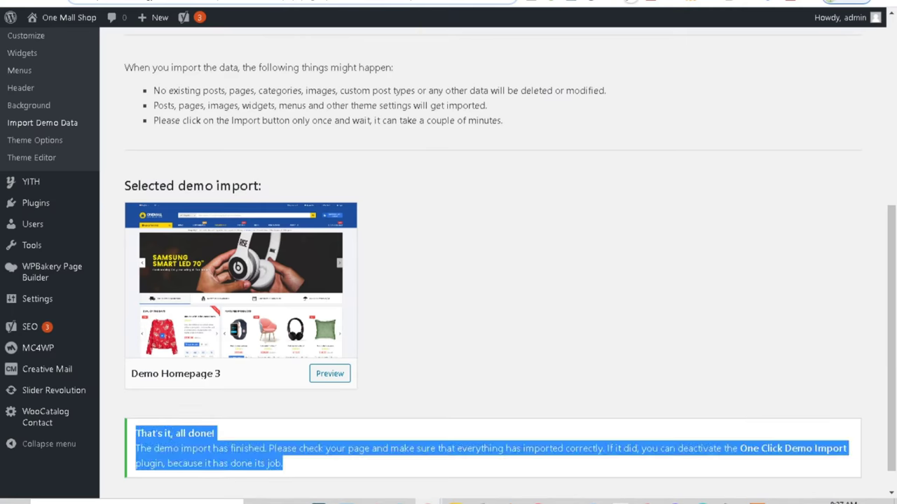
# Open the admin Pages list in a new tab
pyautogui.scroll(4, 402, 162)
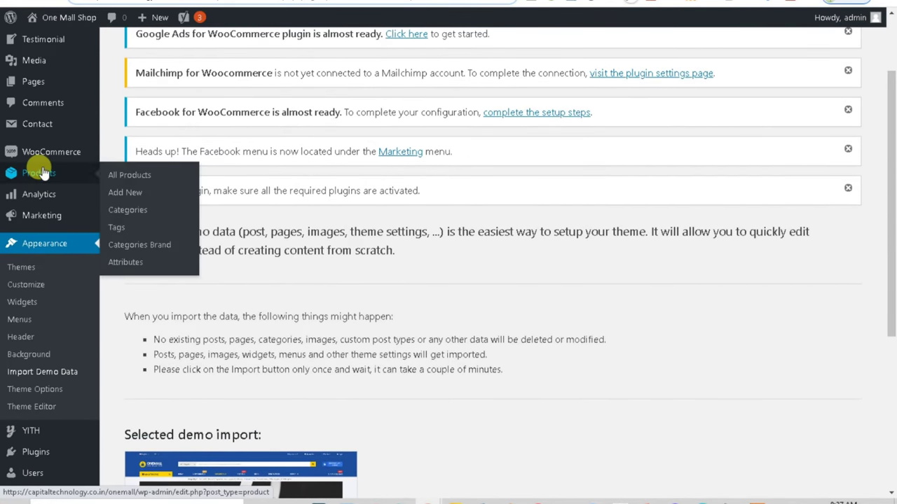
pyautogui.moveTo(40, 83)
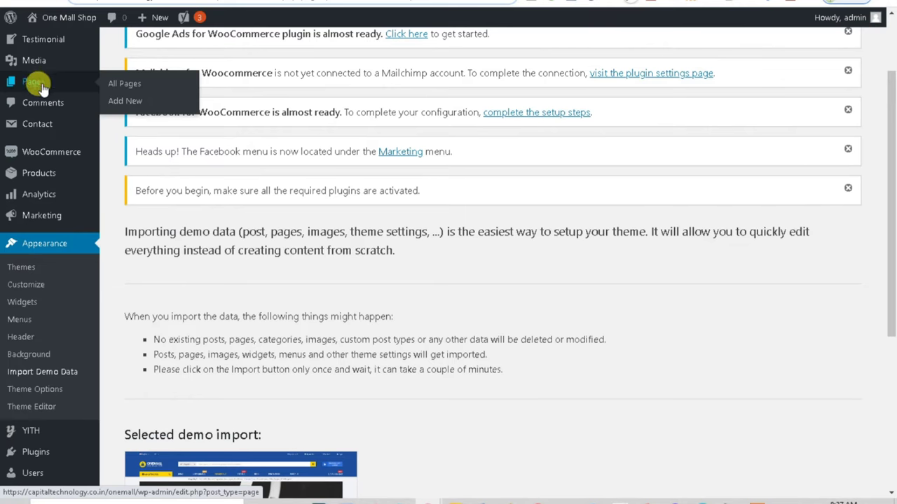
pyautogui.rightClick(61, 82)
pyautogui.click(65, 89)
pyautogui.click(60, 82)
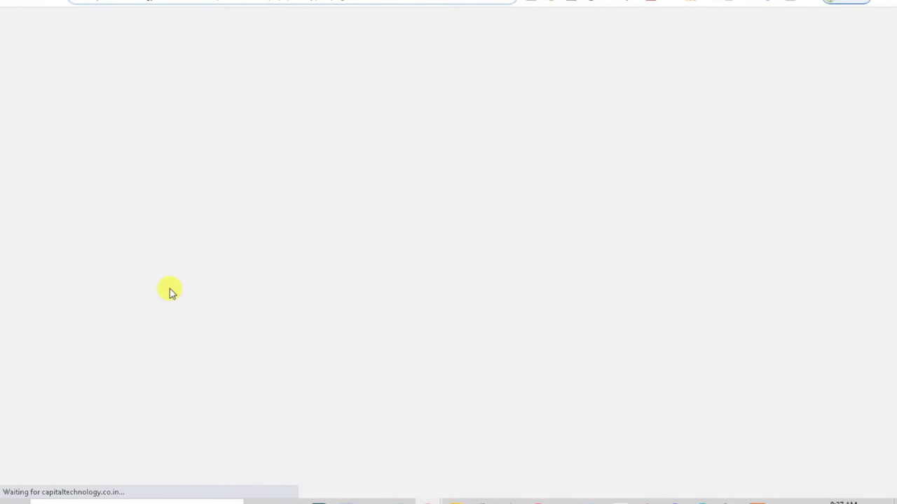
# Find Home Page 3 in the pages list and open it for editing
pyautogui.scroll(-2, 212, 275)
pyautogui.scroll(-3, 212, 275)
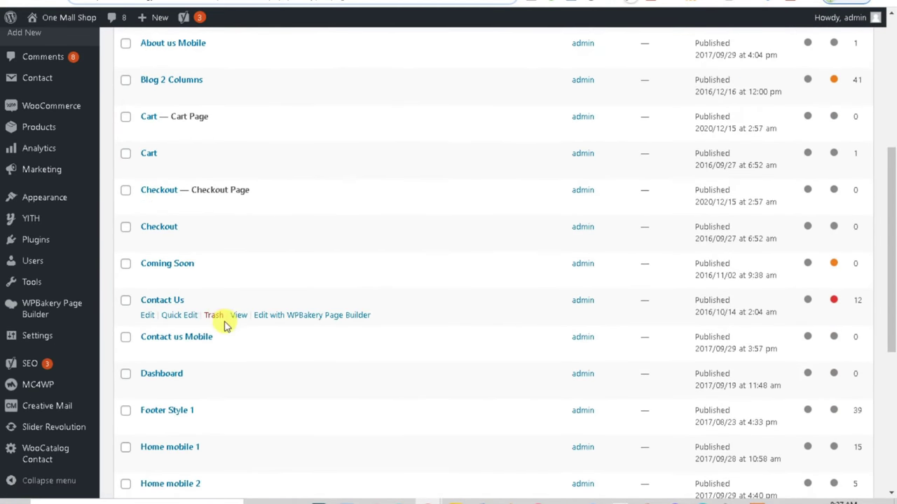
pyautogui.scroll(-3, 214, 262)
pyautogui.moveTo(144, 280)
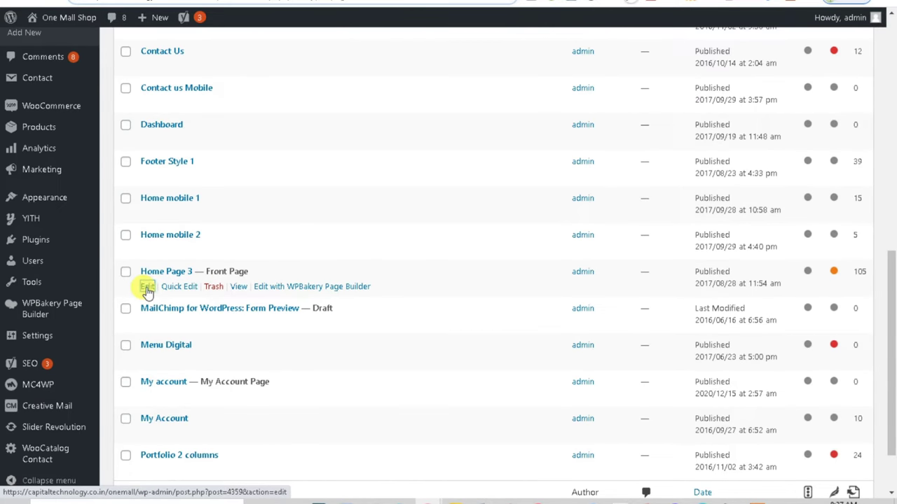
pyautogui.click(146, 287)
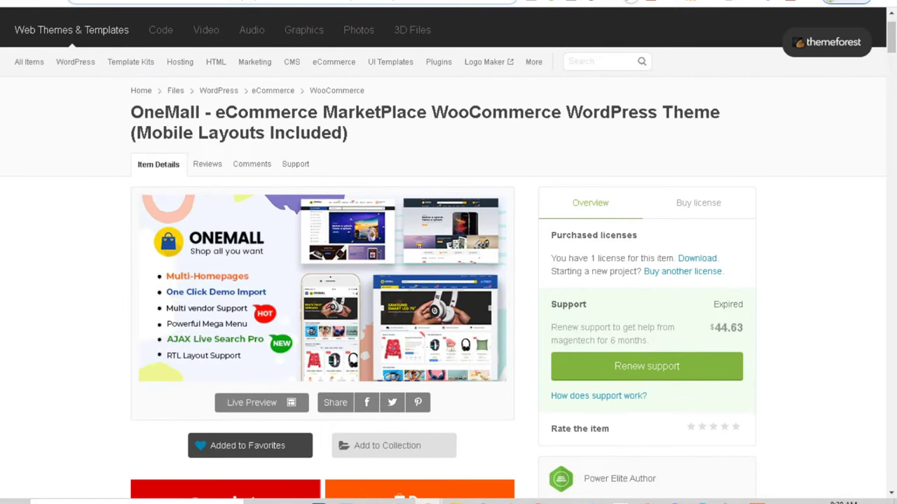
# View the OneMall live preview demos, then go back to the Home Page 3 editor
pyautogui.click(211, 1)
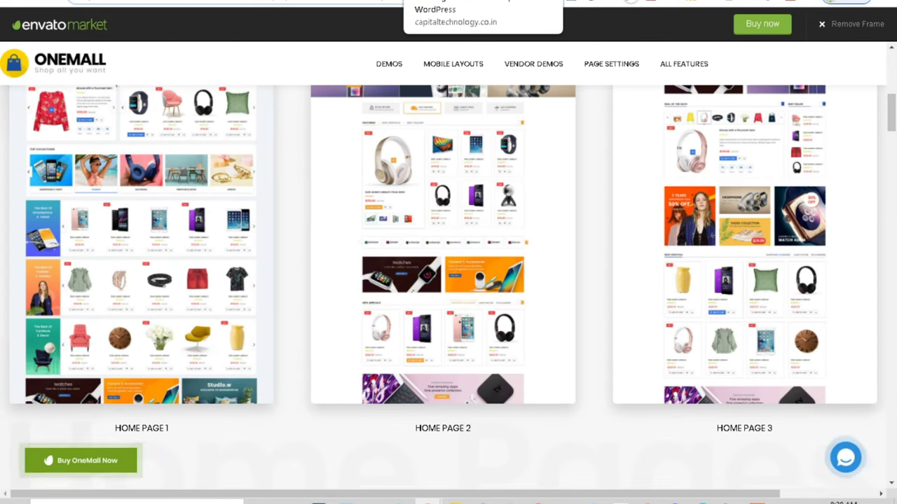
pyautogui.click(455, 1)
pyautogui.scroll(-2, 551, 250)
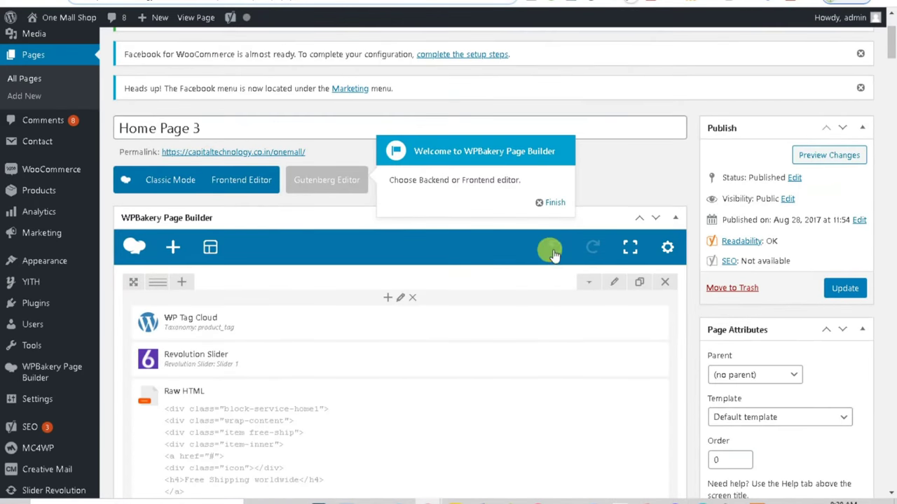
# Dismiss the WPBakery welcome tip and review Home Page 3's elements
pyautogui.click(551, 206)
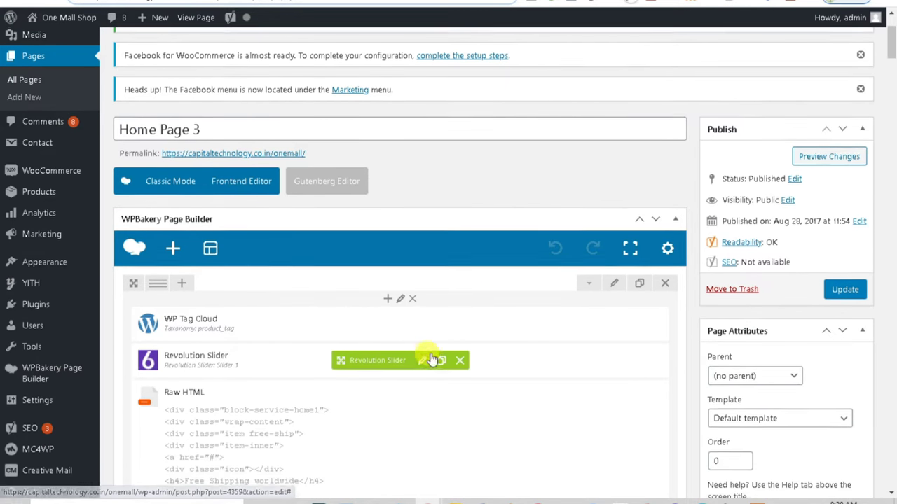
pyautogui.scroll(-2, 434, 362)
pyautogui.scroll(-5, 434, 363)
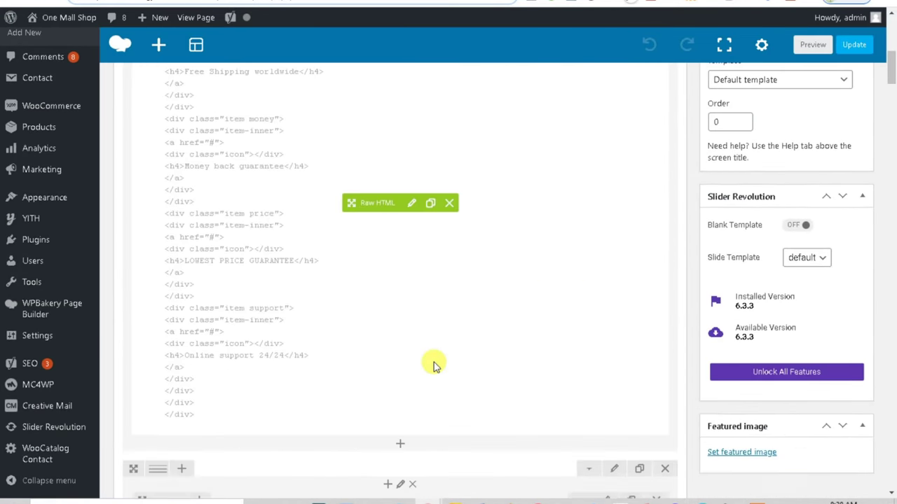
pyautogui.scroll(-2, 435, 362)
pyautogui.moveTo(216, 246)
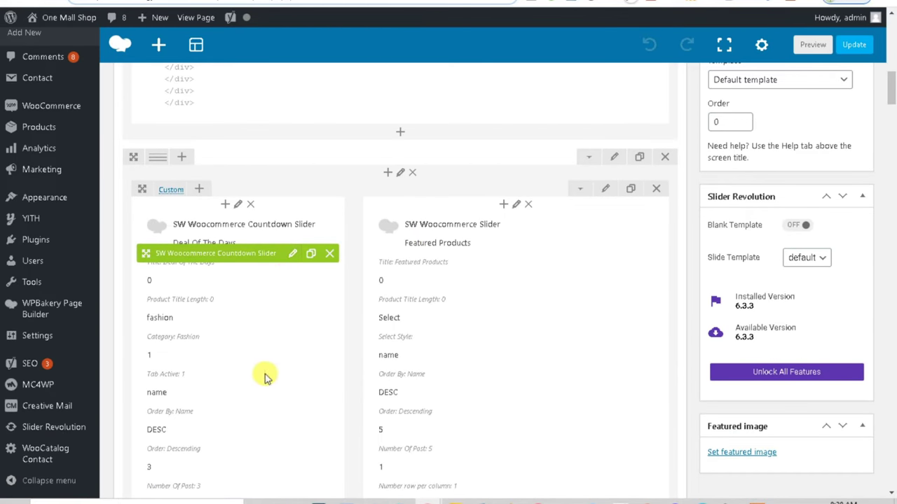
pyautogui.scroll(-2, 264, 374)
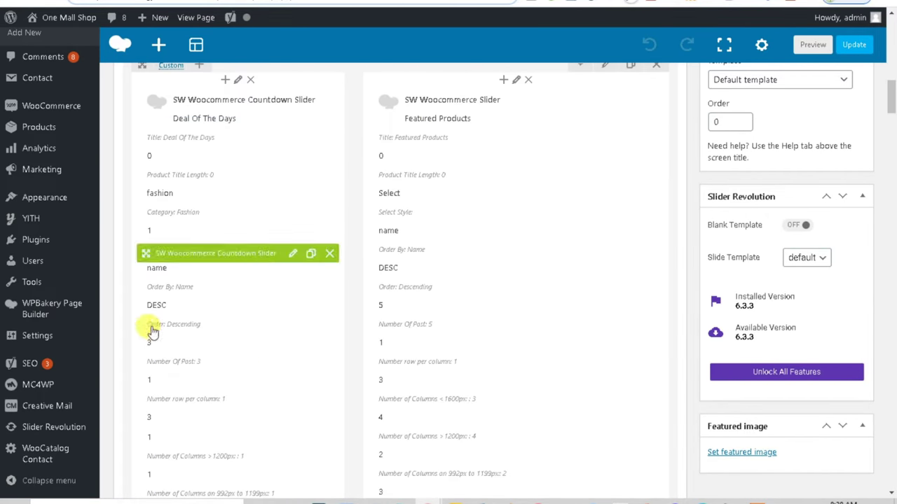
# Go to Products > All Products
pyautogui.moveTo(44, 126)
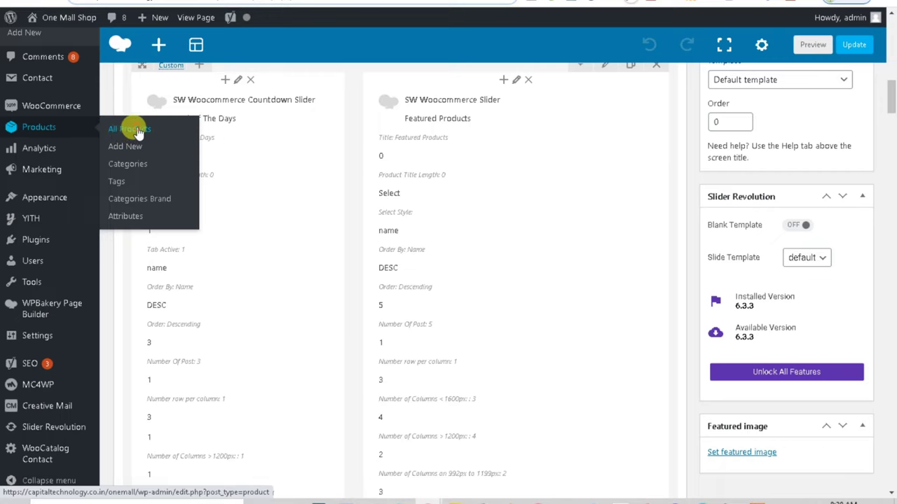
pyautogui.rightClick(138, 132)
pyautogui.press('Escape')
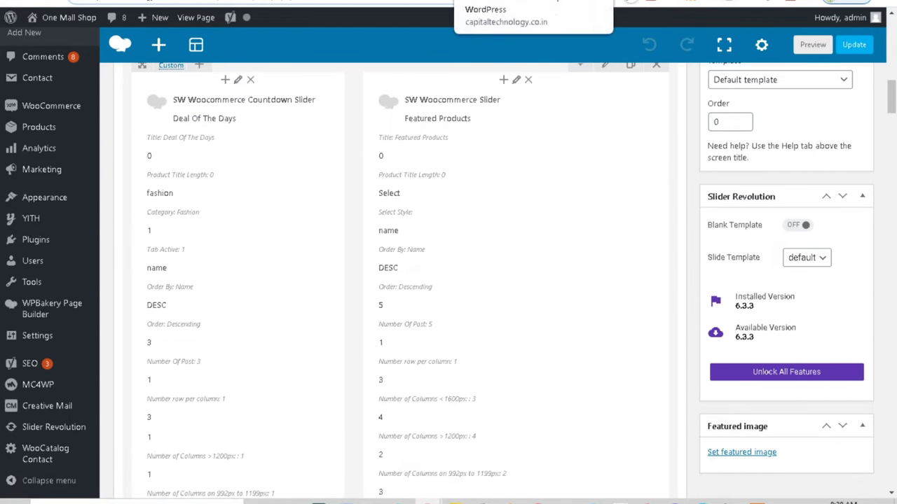
pyautogui.click(533, 2)
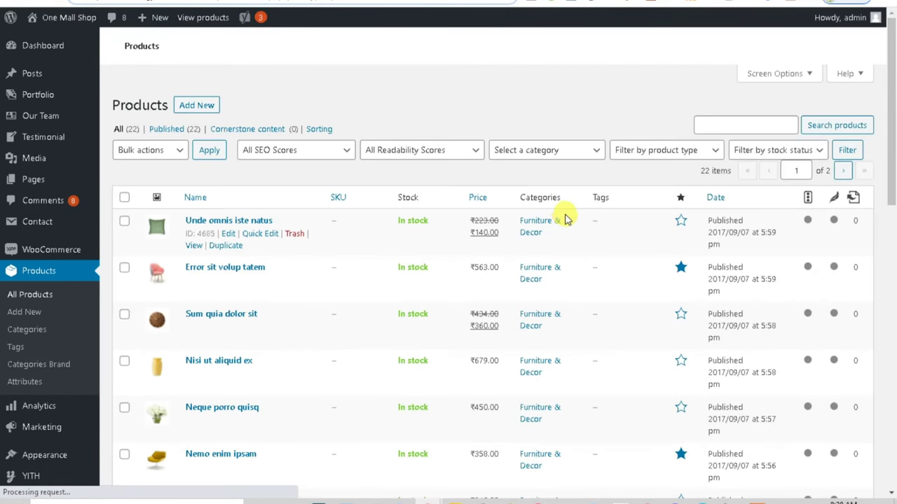
# Open editors for Error sit volup tatem, Unde omnis iste natus, Sum quia dolor sit, and Nisi ut aliquid ex in new tabs
pyautogui.scroll(-3, 199, 382)
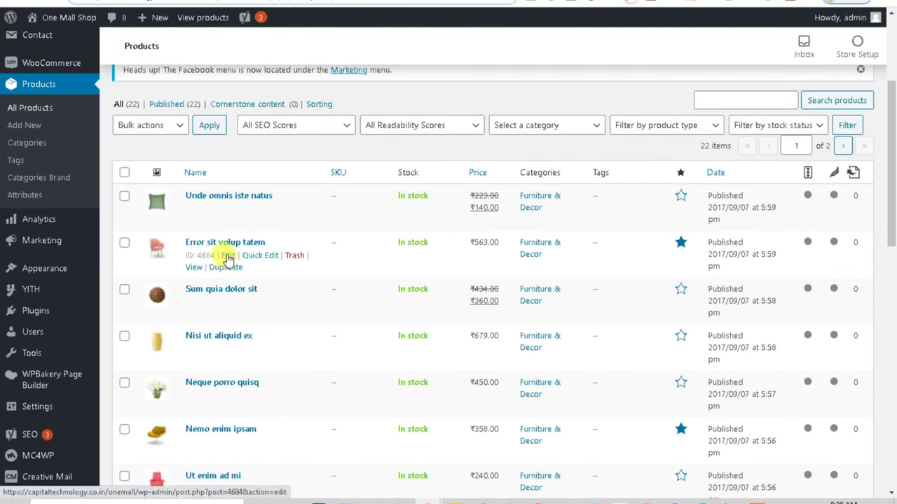
pyautogui.rightClick(229, 257)
pyautogui.click(260, 267)
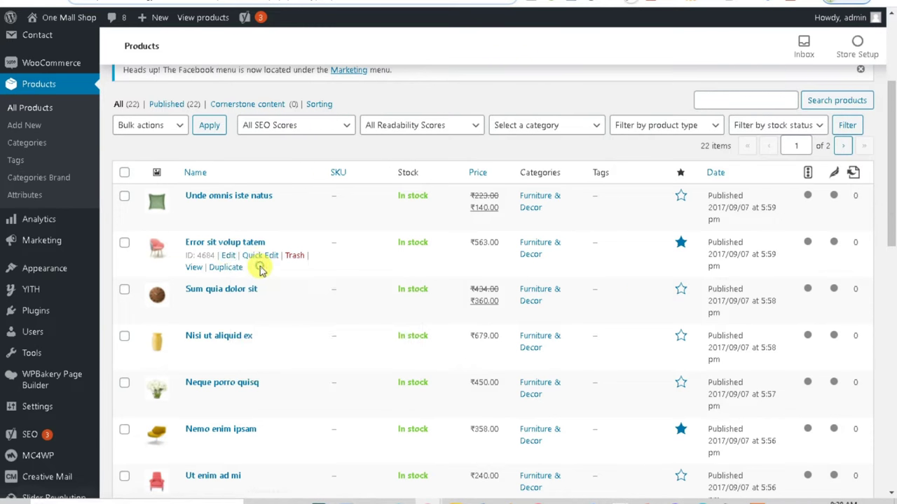
pyautogui.rightClick(228, 211)
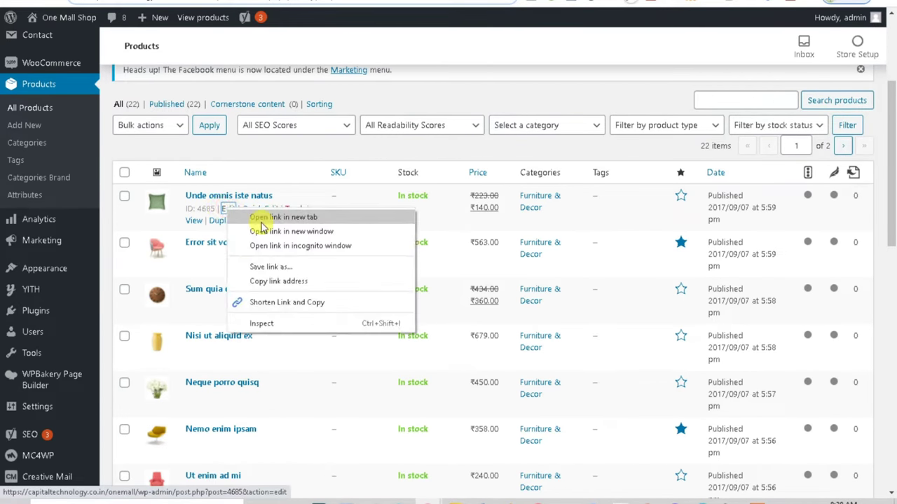
pyautogui.click(262, 219)
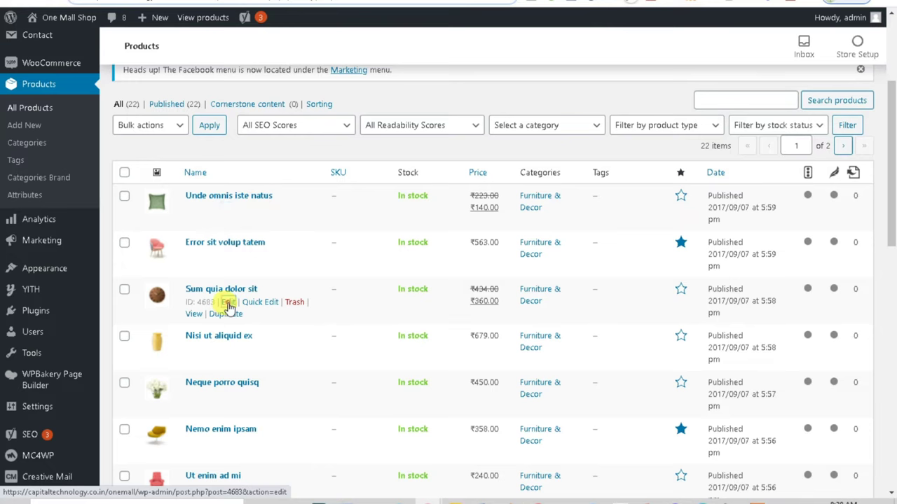
pyautogui.rightClick(228, 305)
pyautogui.click(259, 312)
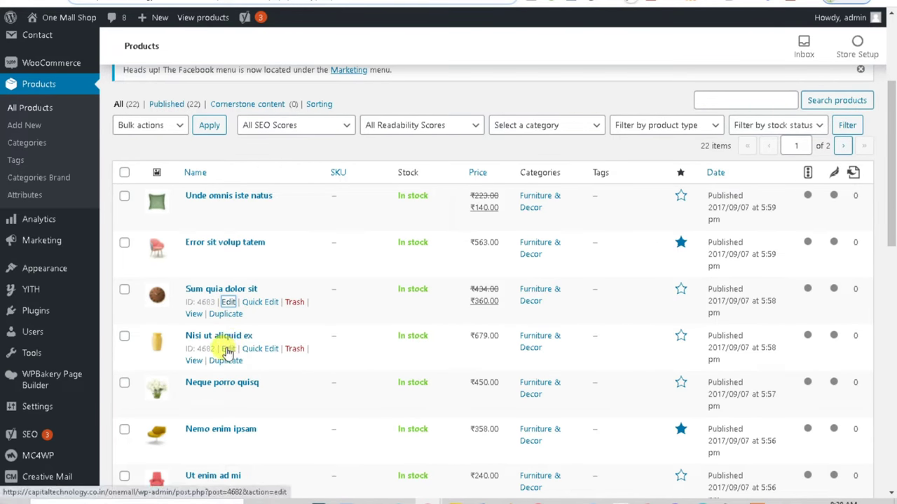
pyautogui.rightClick(228, 350)
pyautogui.click(253, 362)
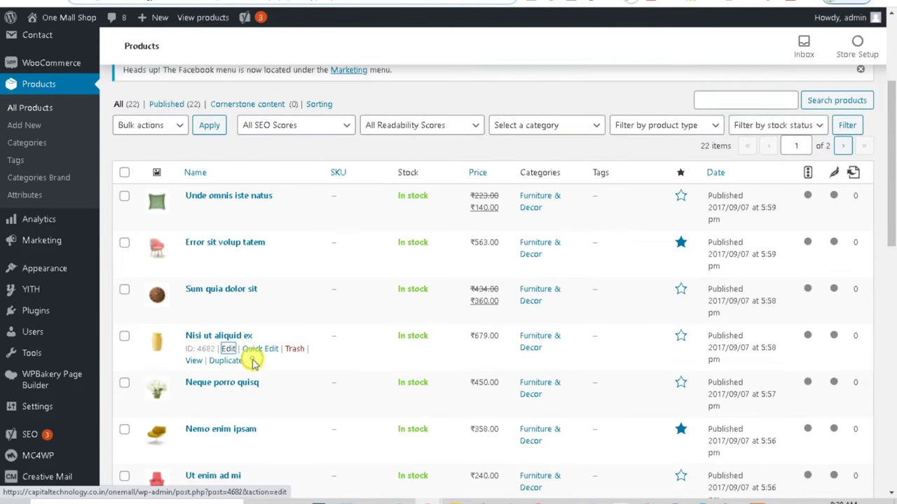
# Open the product importer, then a product's edit page
pyautogui.scroll(3, 284, 239)
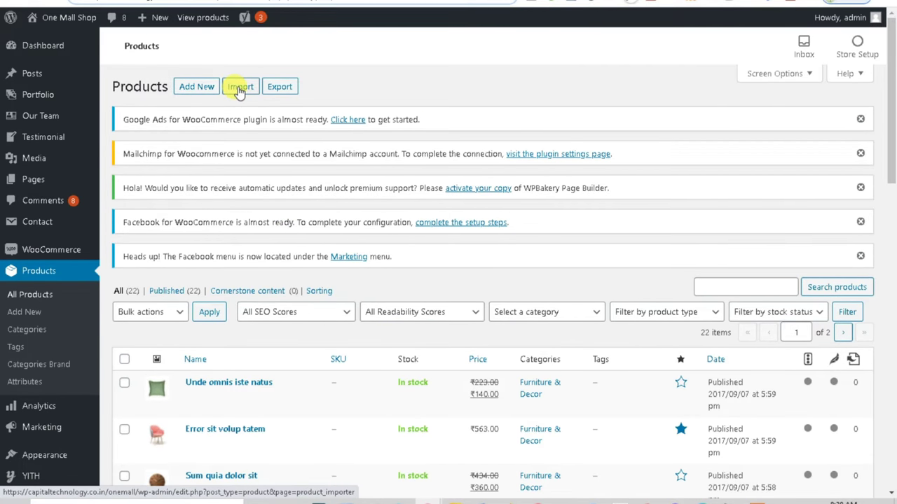
pyautogui.click(239, 92)
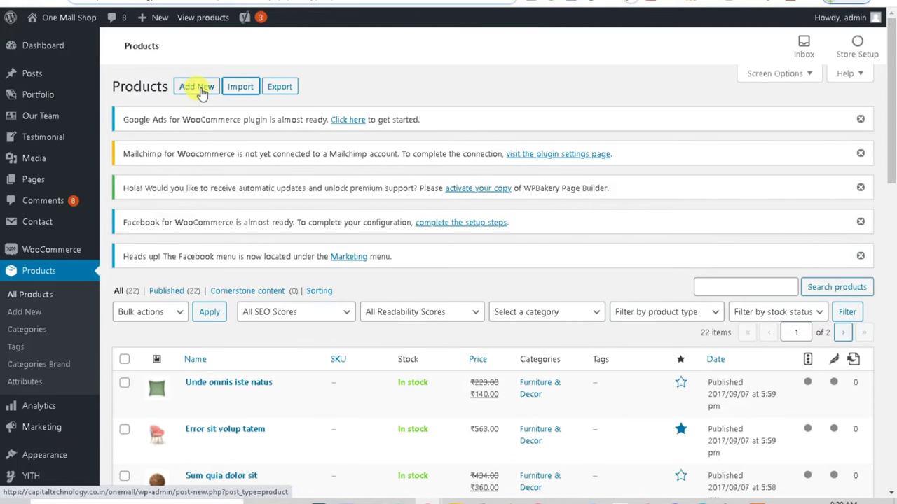
pyautogui.click(200, 89)
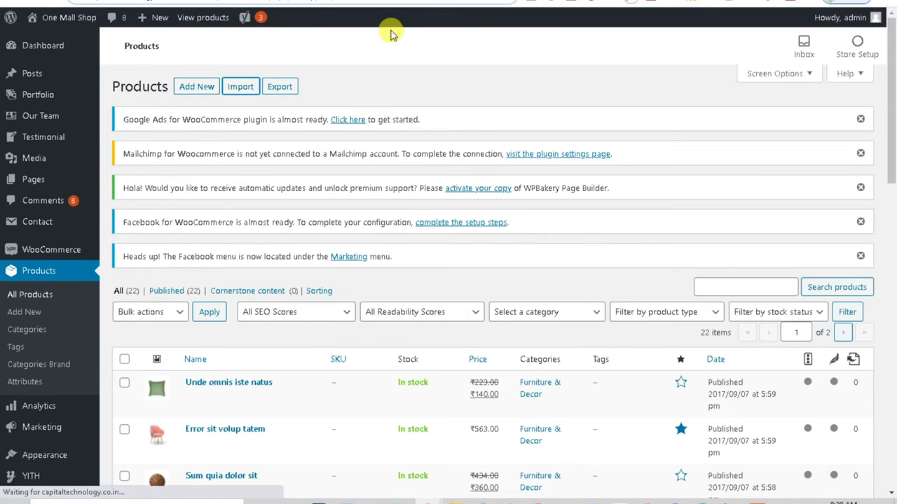
# Schedule Error sit volup tatem's sale to start on 2020-12-15
pyautogui.scroll(-10, 310, 285)
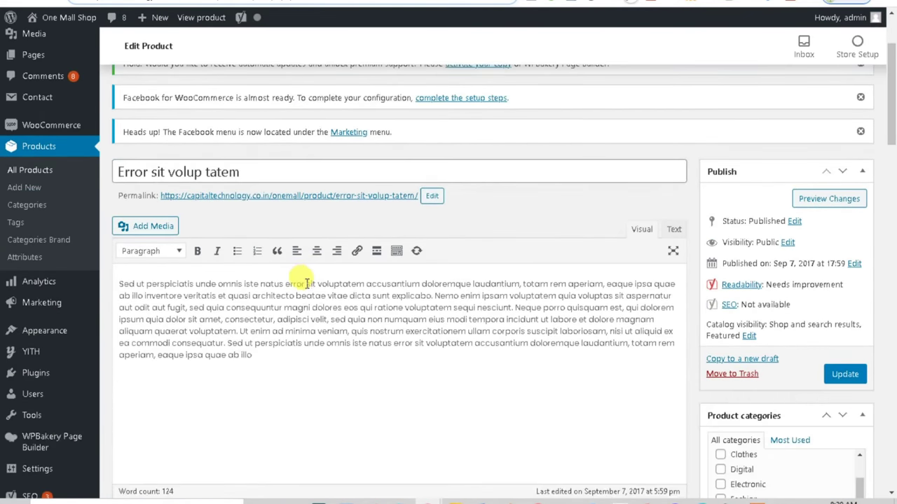
pyautogui.scroll(-7, 406, 345)
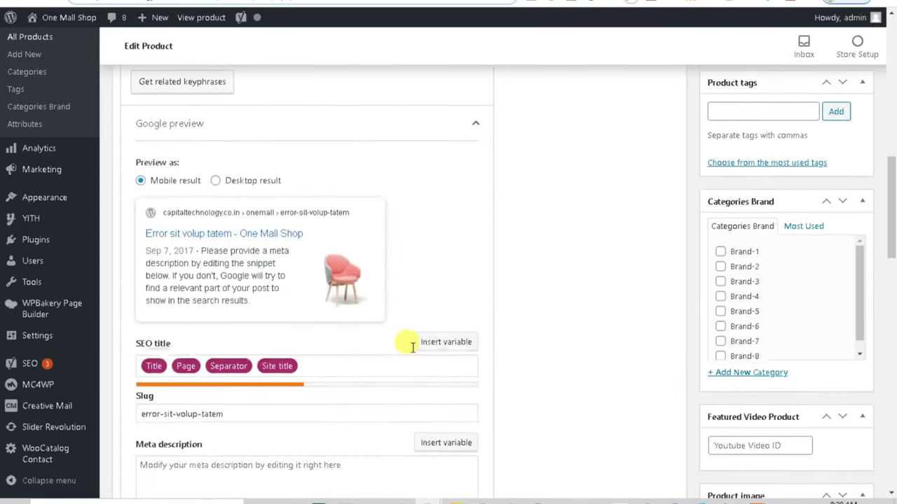
pyautogui.scroll(-3, 413, 348)
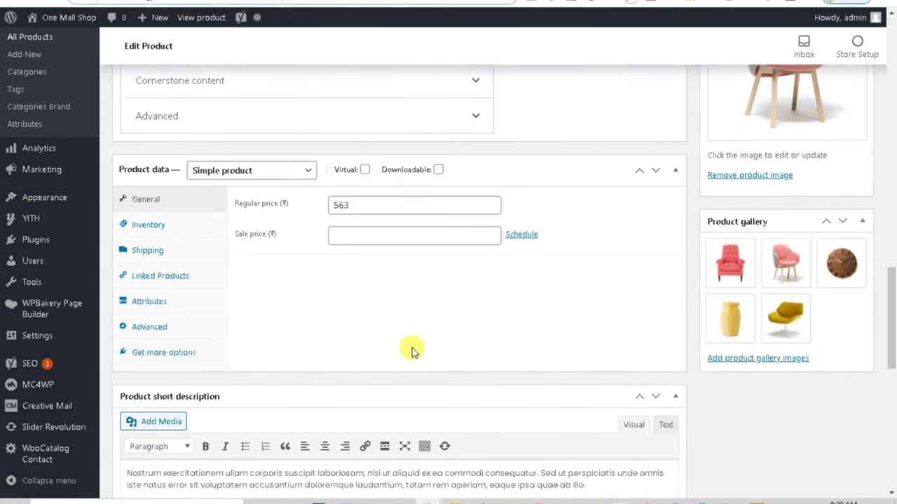
pyautogui.click(519, 197)
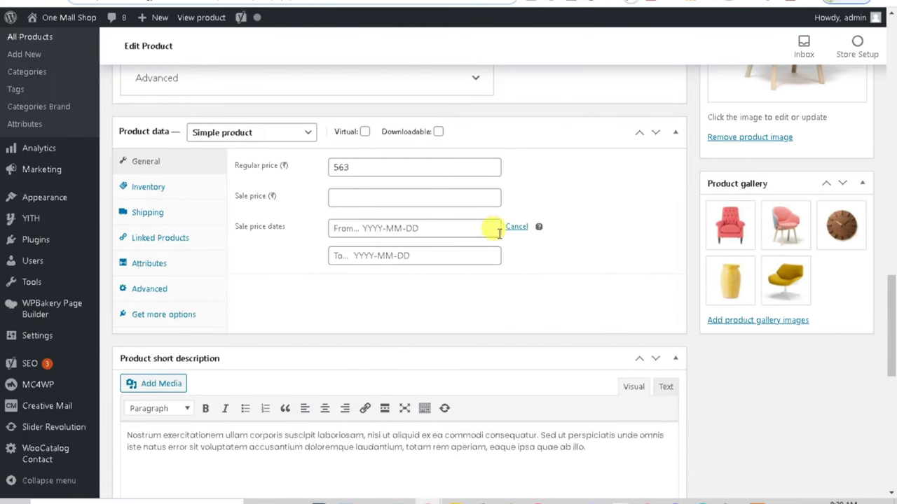
pyautogui.click(414, 230)
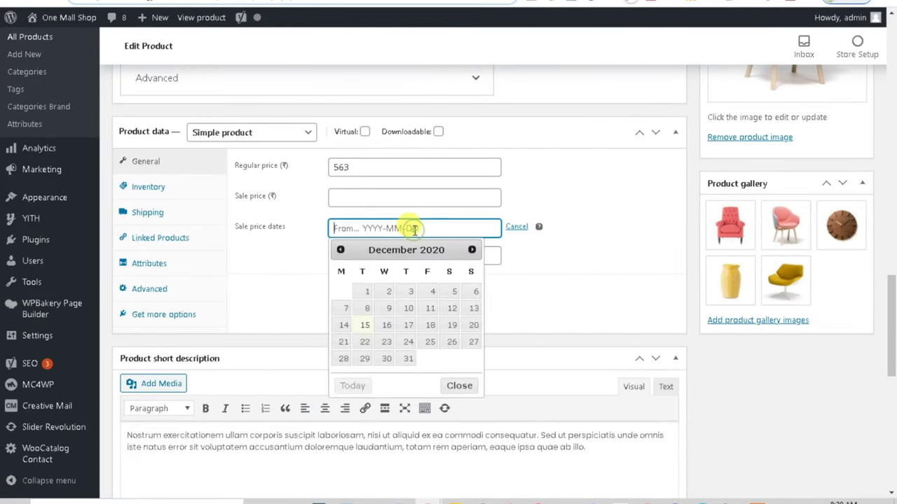
pyautogui.click(364, 325)
# Set the sale end date to 2021-04-30
pyautogui.click(382, 256)
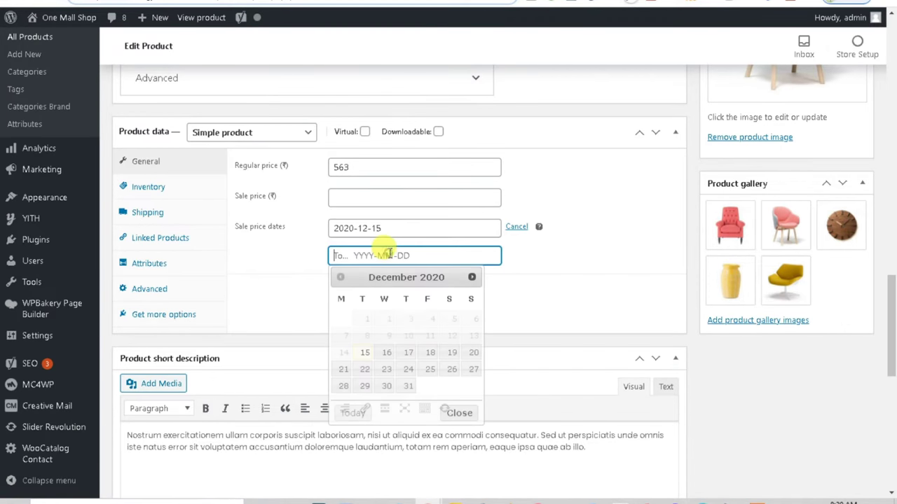
pyautogui.click(410, 387)
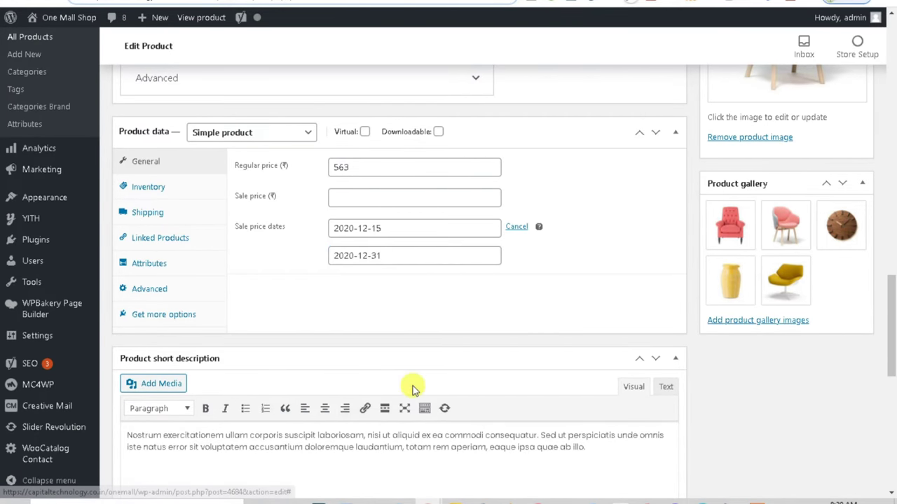
pyautogui.click(400, 256)
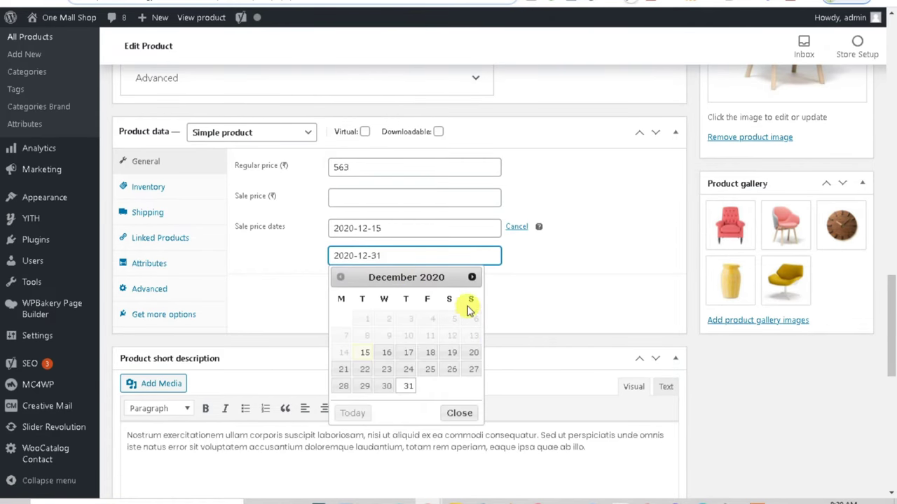
pyautogui.click(471, 278)
pyautogui.click(472, 277)
pyautogui.click(471, 278)
pyautogui.click(471, 277)
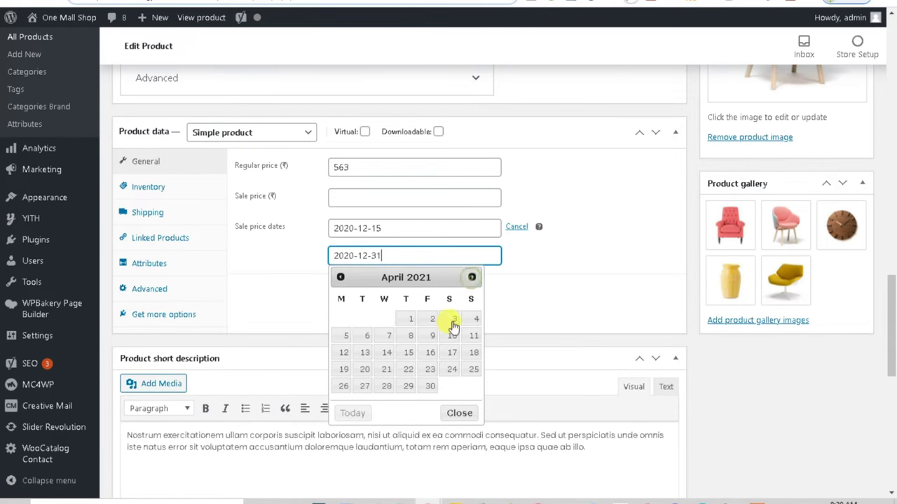
pyautogui.click(430, 386)
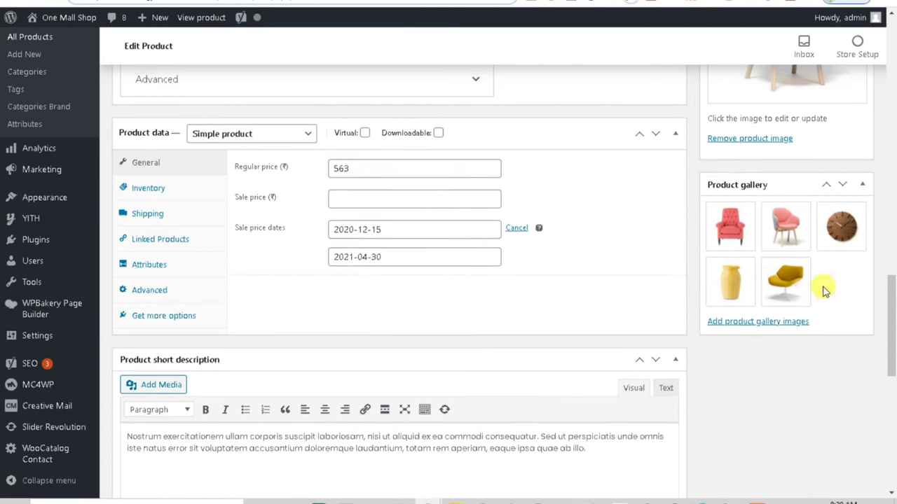
# Update the product to save the scheduled sale
pyautogui.scroll(5, 822, 293)
pyautogui.scroll(6, 822, 293)
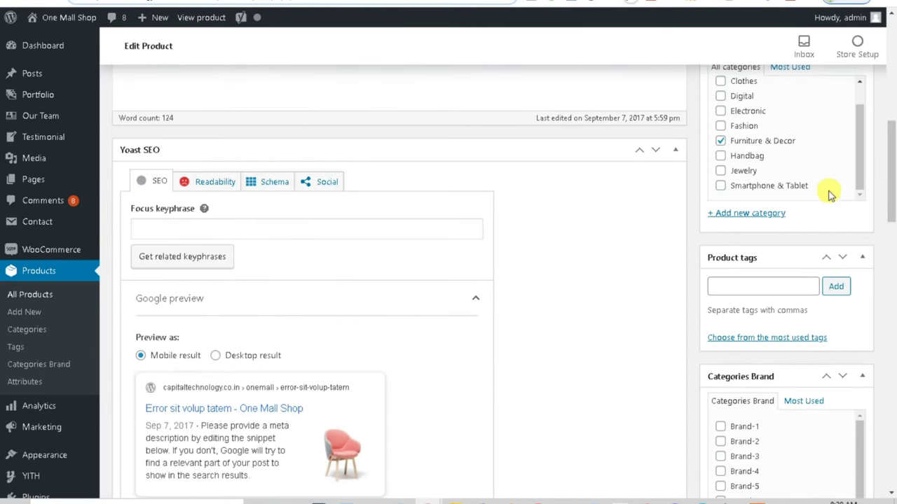
pyautogui.scroll(4, 829, 195)
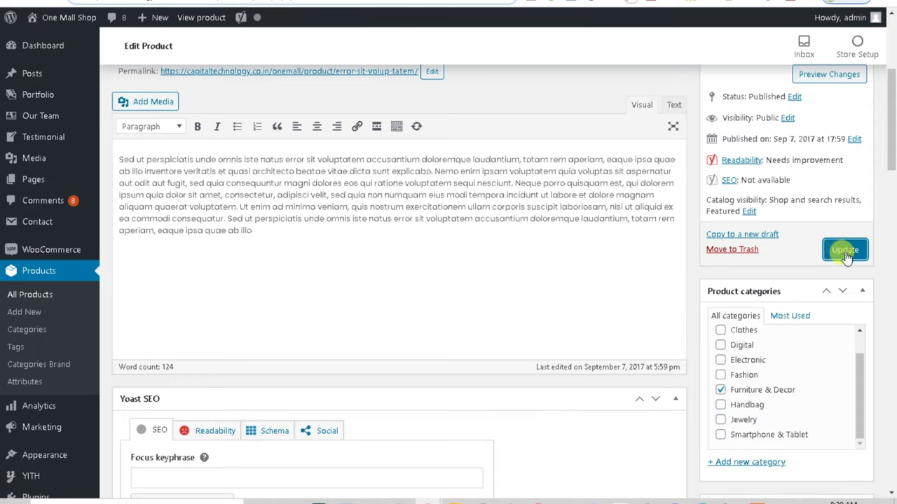
pyautogui.scroll(2, 840, 264)
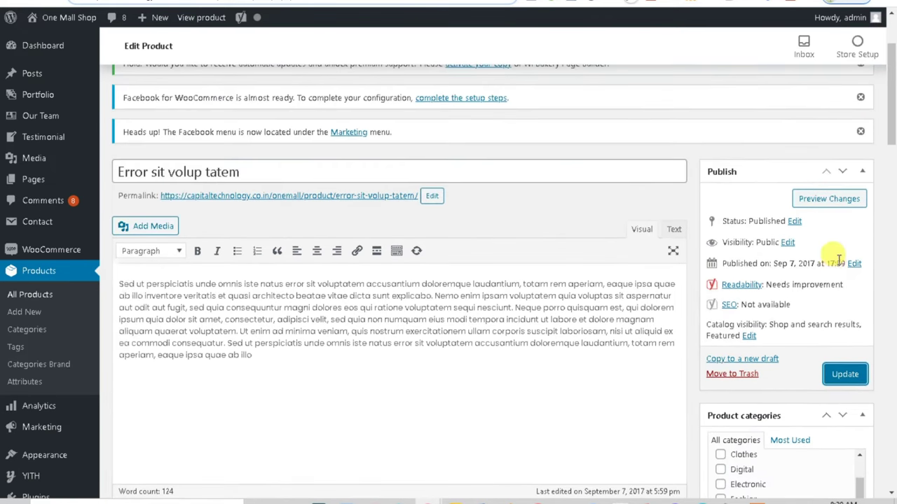
pyautogui.click(844, 375)
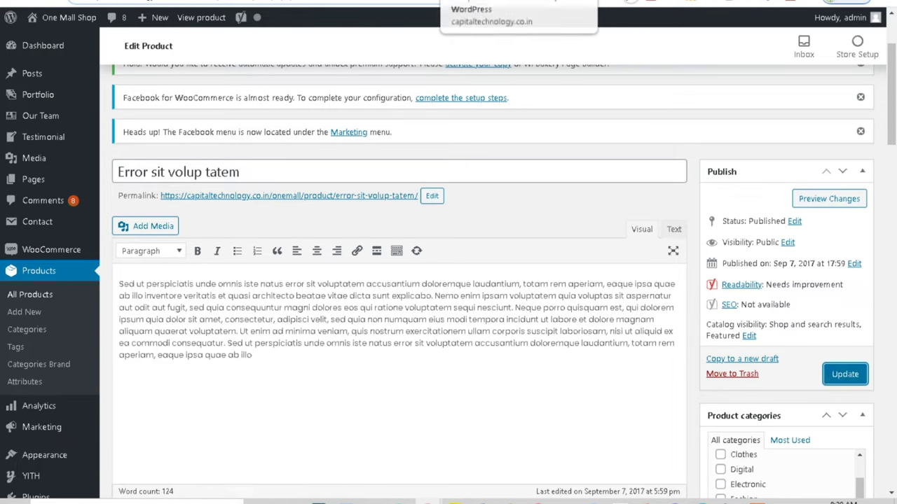
# Schedule Unde omnis iste natus's sale to start on 2020-12-15
pyautogui.scroll(-10, 544, 274)
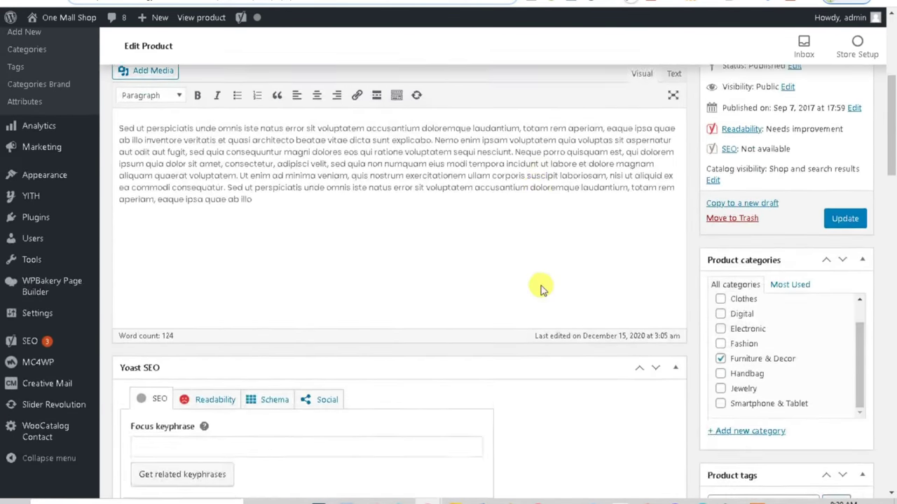
pyautogui.scroll(-6, 528, 300)
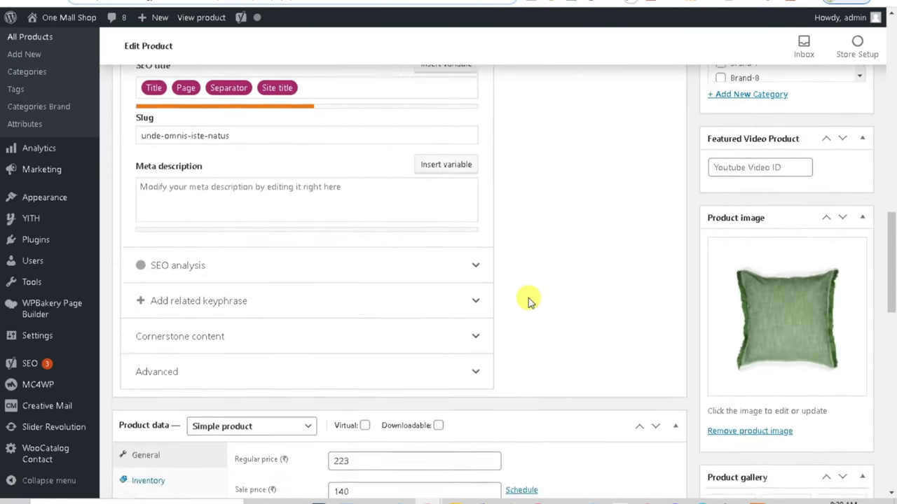
pyautogui.click(518, 260)
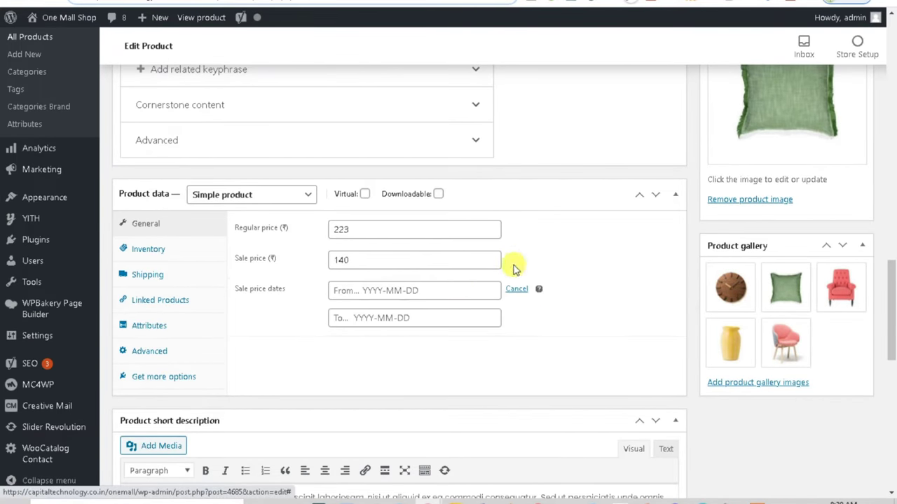
pyautogui.click(424, 290)
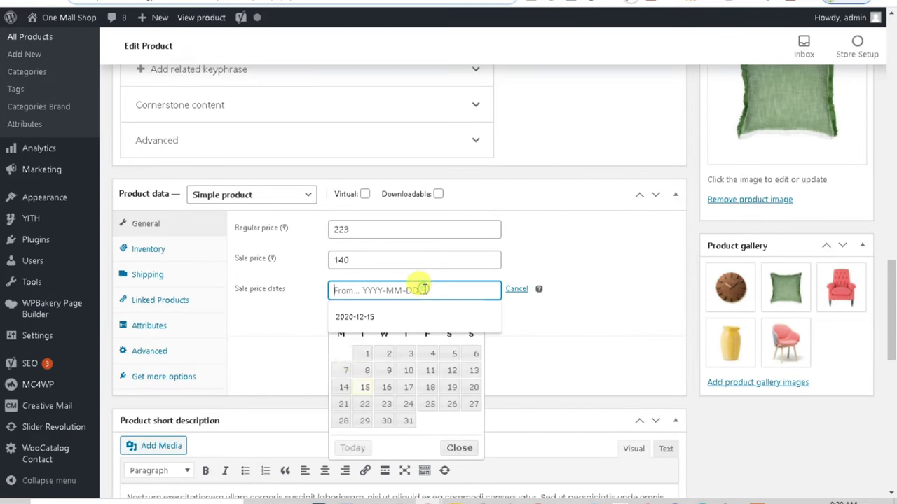
pyautogui.click(367, 384)
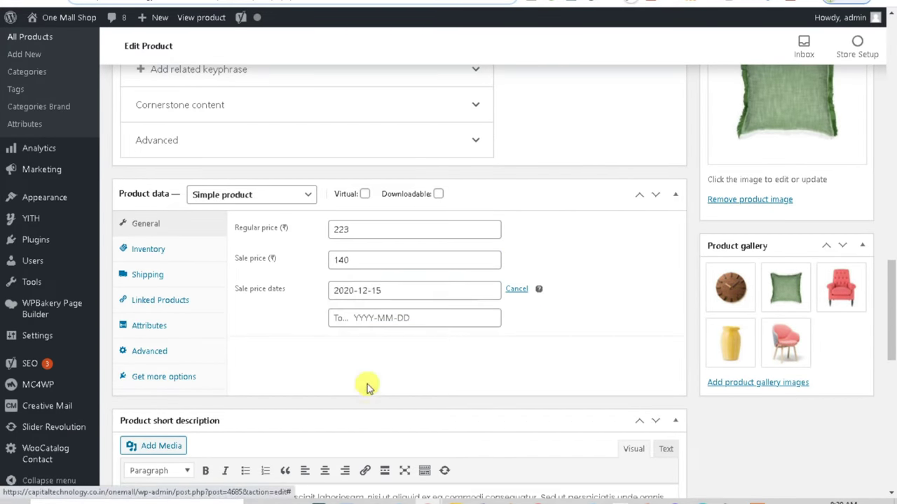
# Set the sale end date to 2021-05-30
pyautogui.click(437, 318)
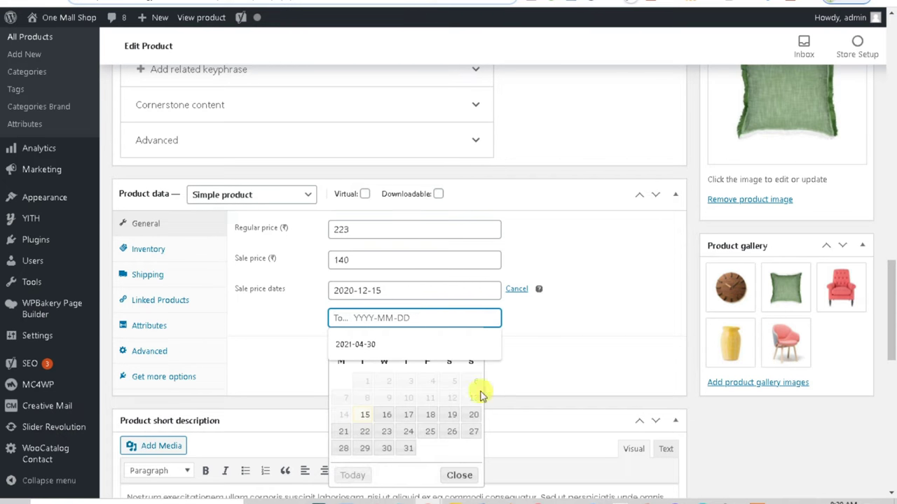
pyautogui.click(469, 433)
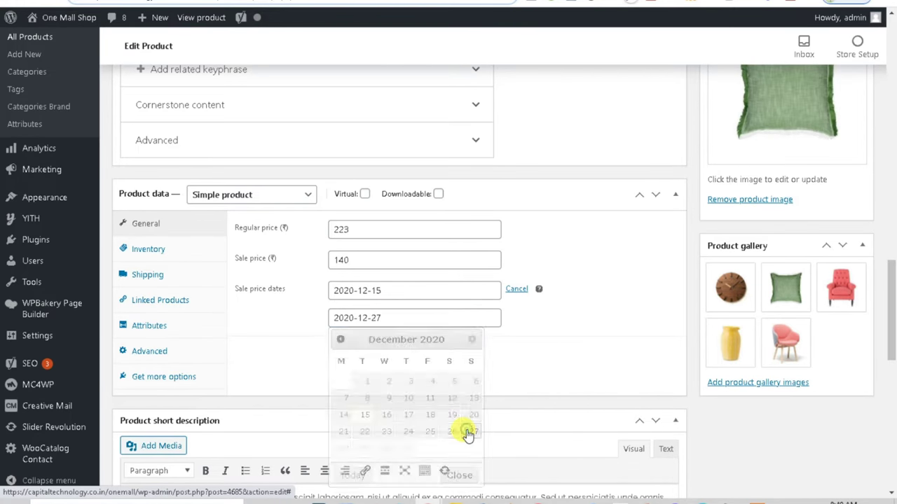
pyautogui.click(432, 312)
pyautogui.click(471, 339)
pyautogui.click(472, 339)
pyautogui.click(471, 339)
pyautogui.click(472, 340)
pyautogui.click(472, 339)
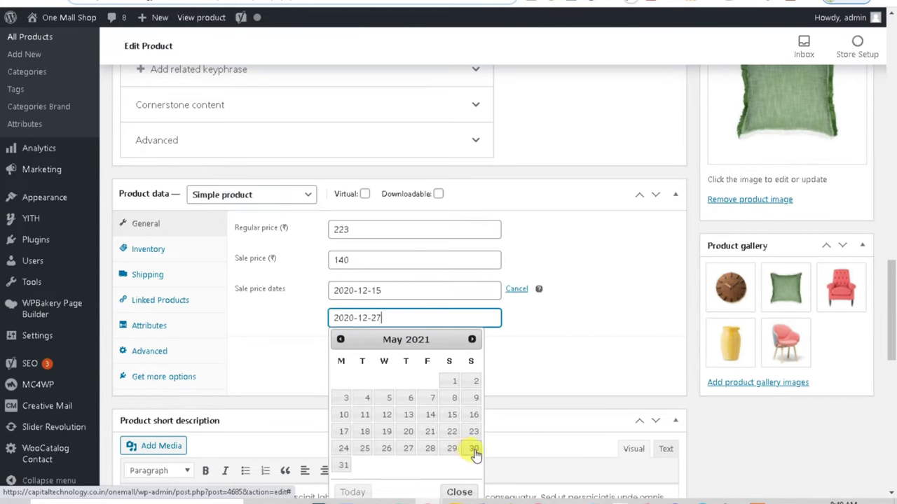
pyautogui.click(474, 448)
# Update the product to save its sale schedule
pyautogui.scroll(6, 704, 246)
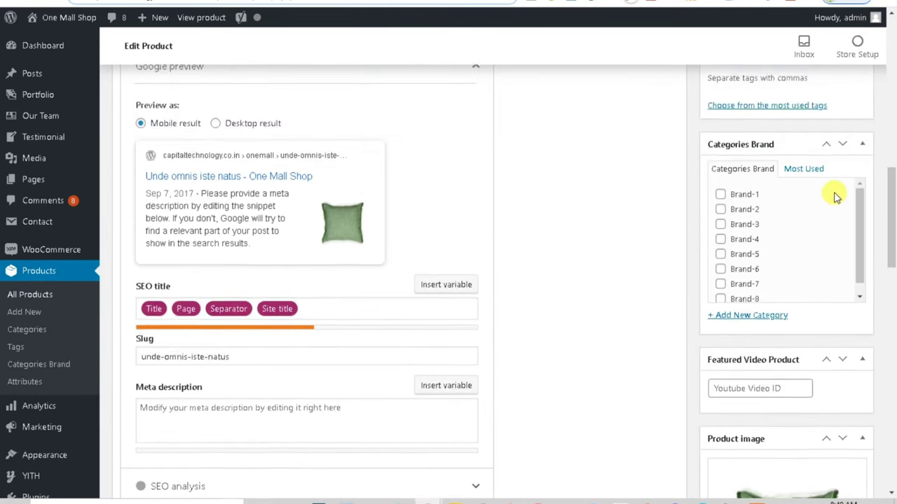
pyautogui.scroll(5, 834, 196)
pyautogui.scroll(4, 841, 175)
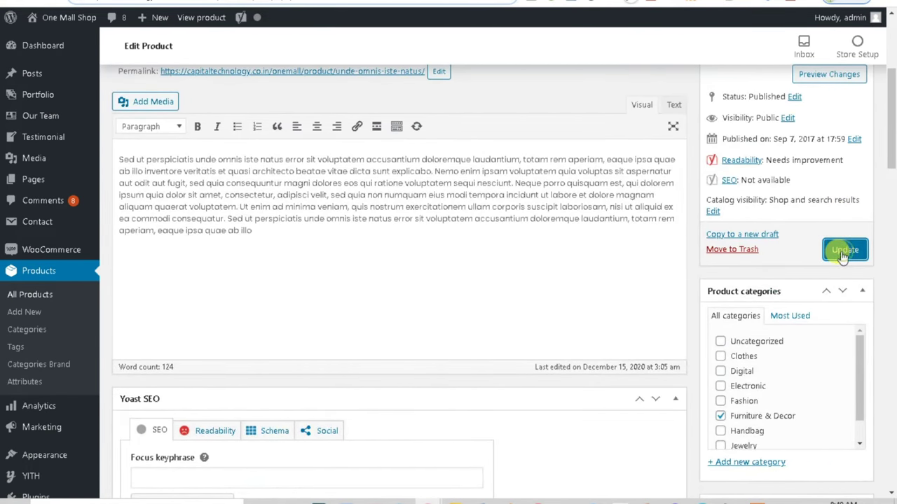
pyautogui.click(844, 251)
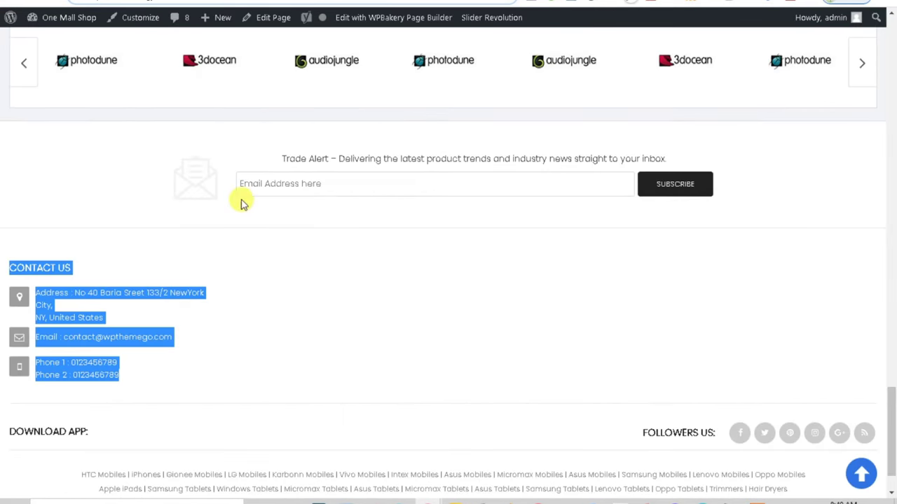
# Check the storefront's Featured Products, then return to the Error sit volup tatem editor
pyautogui.scroll(6, 241, 199)
pyautogui.scroll(6, 130, 148)
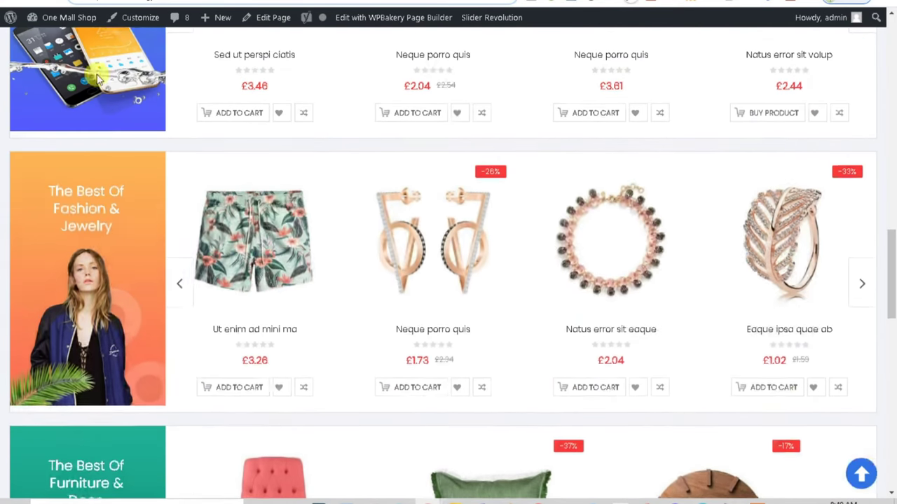
pyautogui.moveTo(892, 260); pyautogui.dragTo(893, 42)
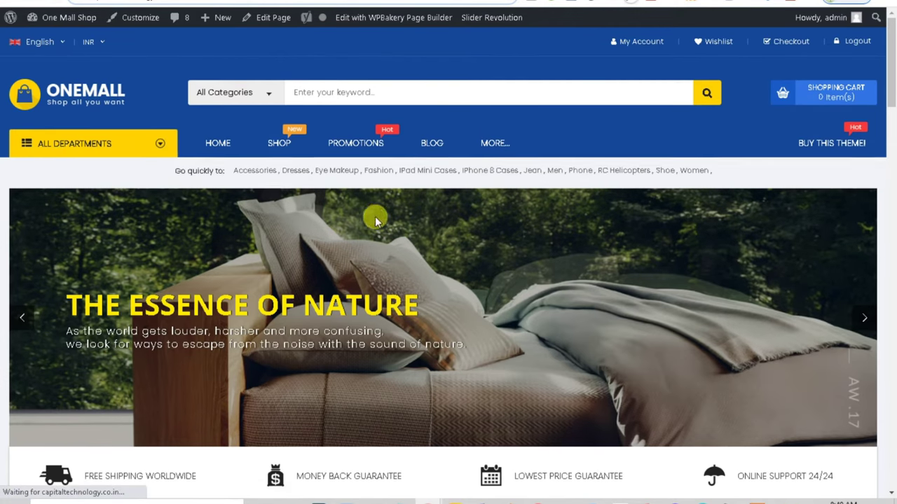
pyautogui.scroll(-2, 408, 292)
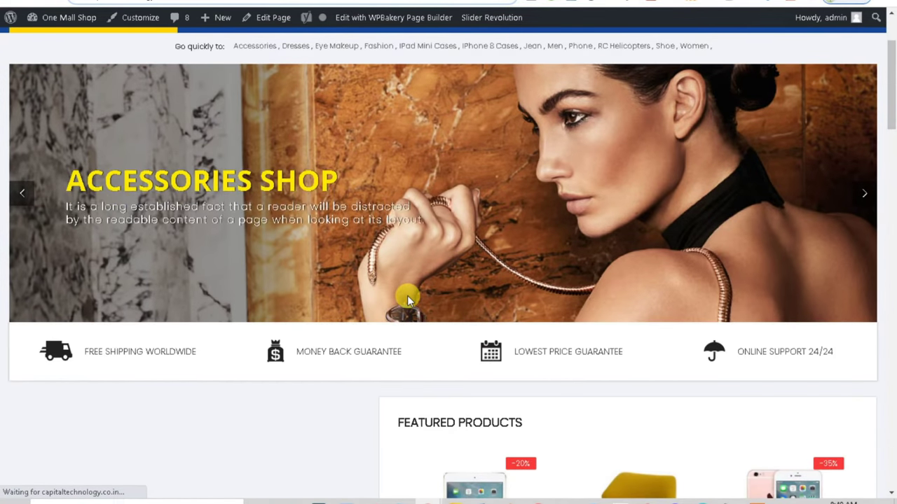
pyautogui.scroll(-5, 410, 300)
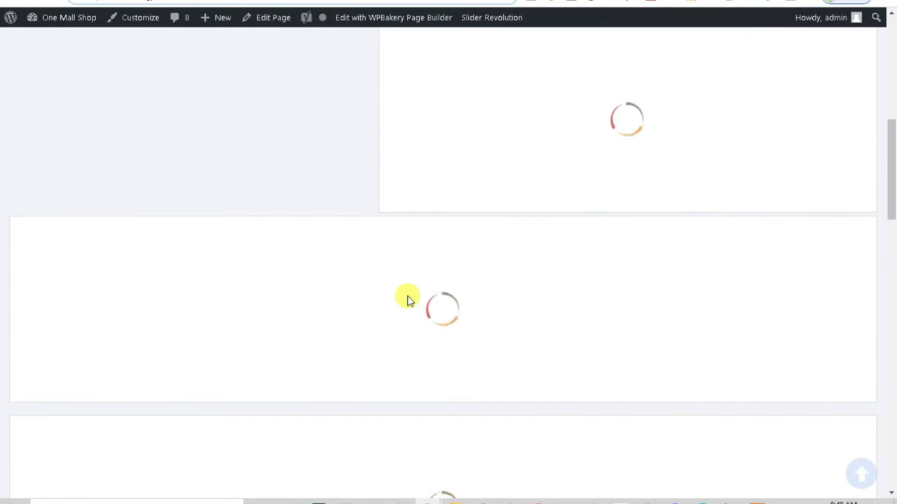
pyautogui.scroll(2, 410, 300)
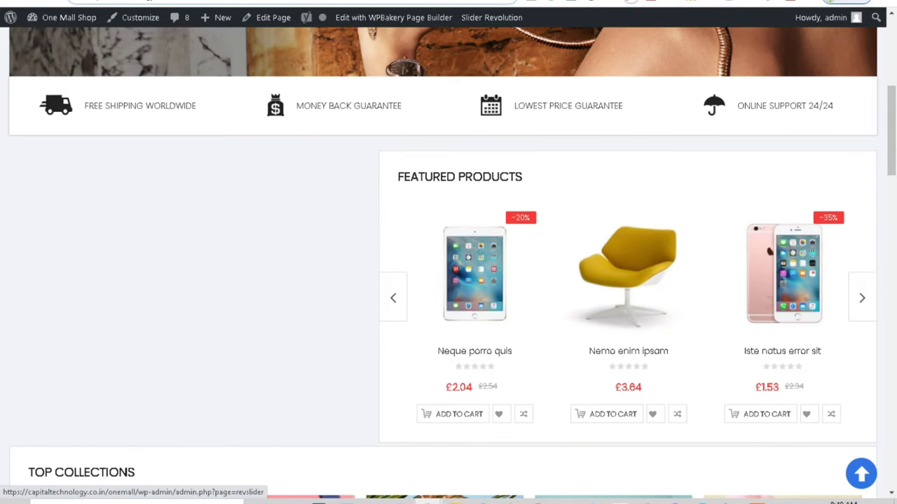
pyautogui.hotkey('ctrl', 'Tab')
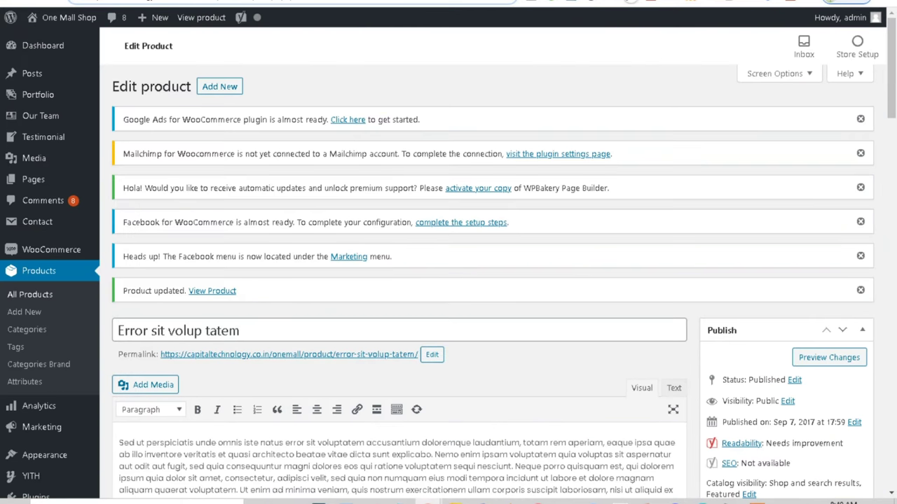
# Set the Deal Of The Days countdown slider's product title length to 5
pyautogui.hotkey('ctrl', 'Tab')
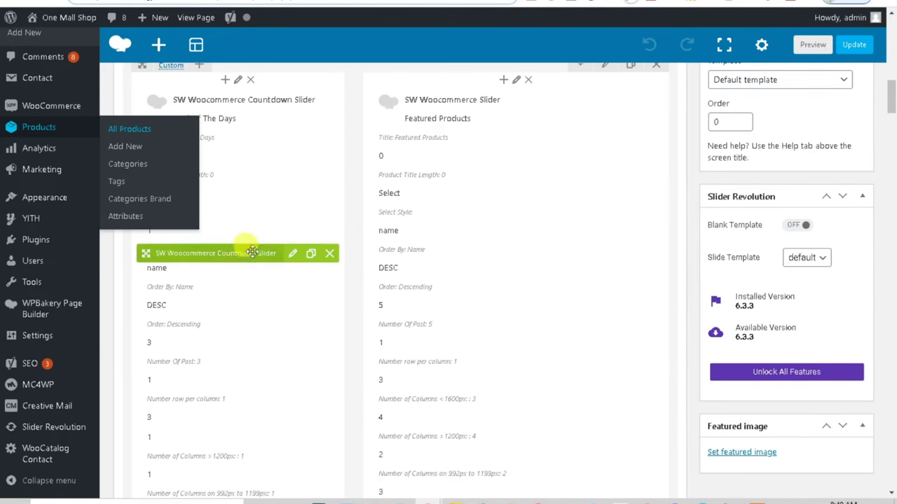
pyautogui.click(292, 254)
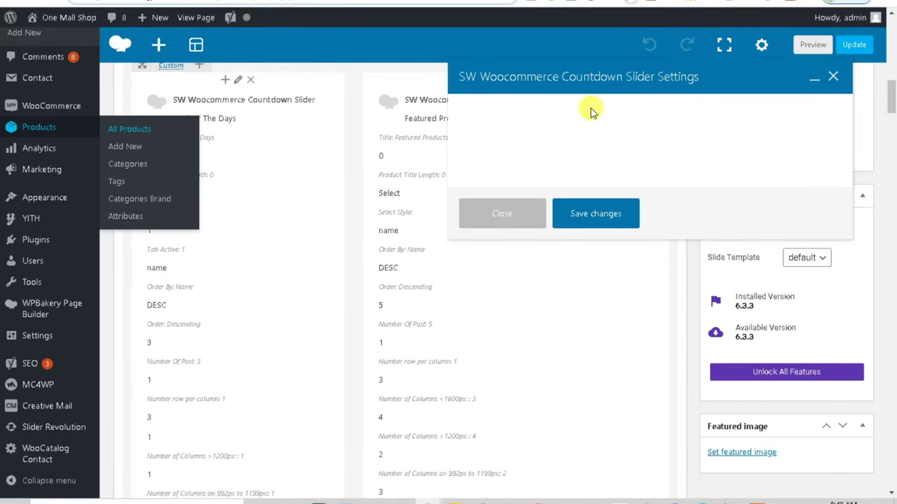
pyautogui.moveTo(116, 272)
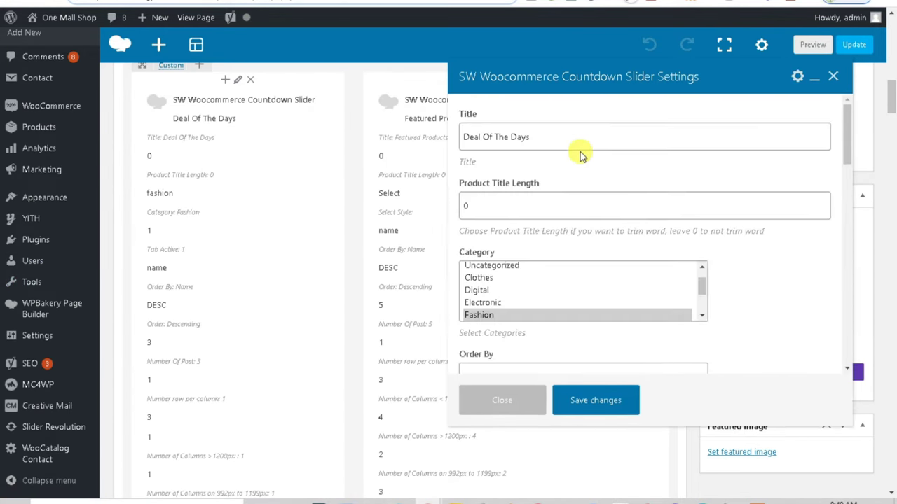
pyautogui.doubleClick(467, 206)
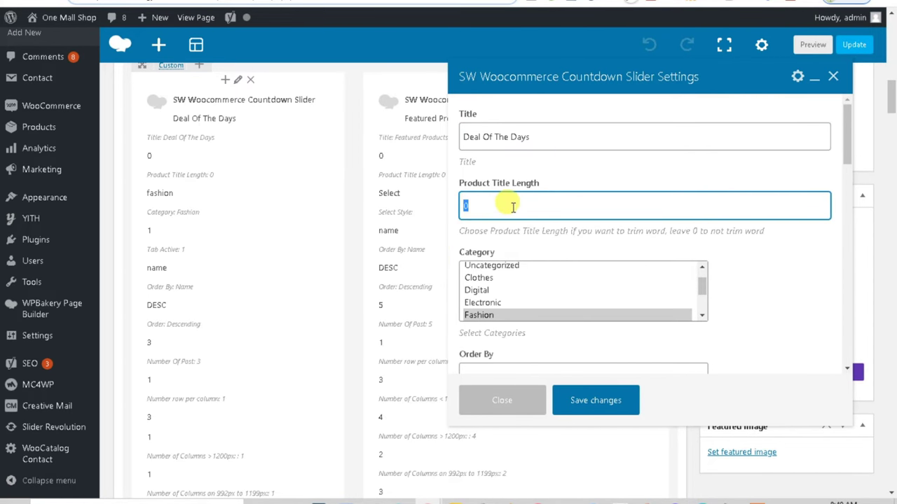
pyautogui.write('5')
pyautogui.click(782, 260)
pyautogui.moveTo(703, 296)
pyautogui.mouseDown()
pyautogui.moveTo(702, 309)
pyautogui.moveTo(702, 294)
pyautogui.mouseUp()
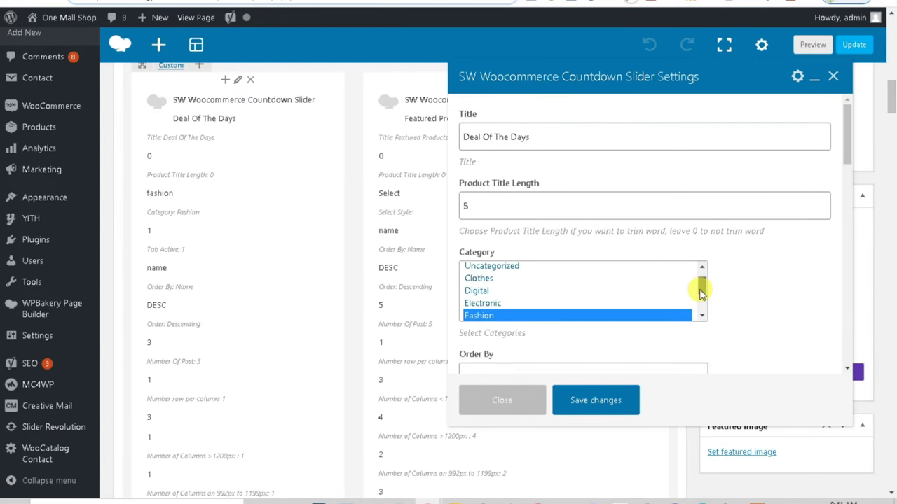
# Select slider categories Clothes, Digital, Fashion, Furniture & Decor, Handbag, Jewelry and Smartphone & Tablet
pyautogui.click(491, 279)
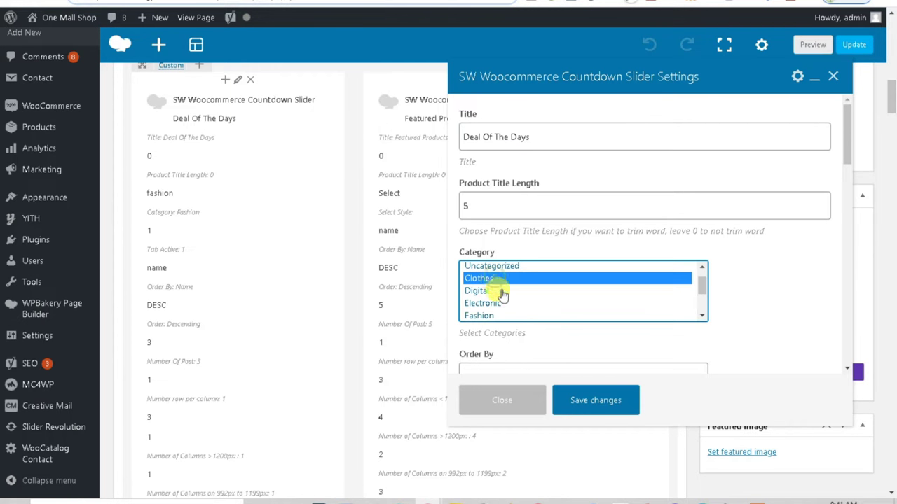
pyautogui.keyDown('ctrl'); pyautogui.click(492, 291); pyautogui.keyUp('ctrl')
pyautogui.keyDown('shift'); pyautogui.click(504, 313); pyautogui.keyUp('shift')
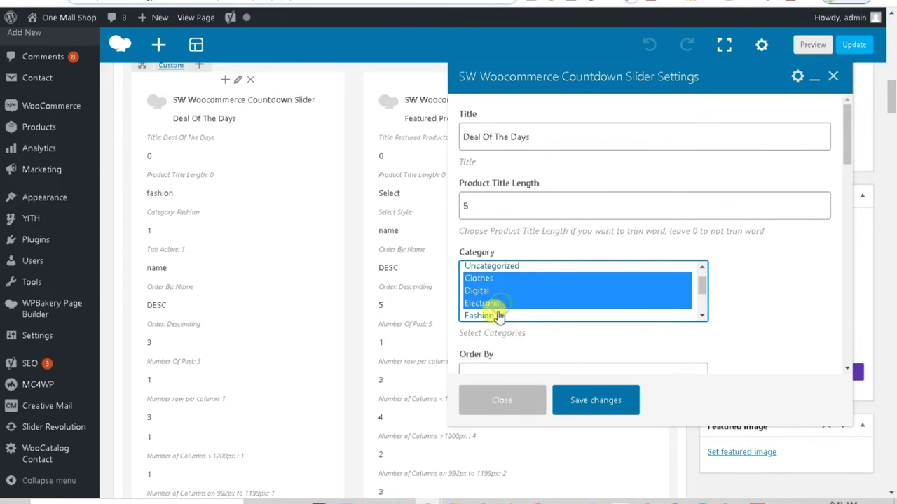
pyautogui.scroll(-2, 703, 291)
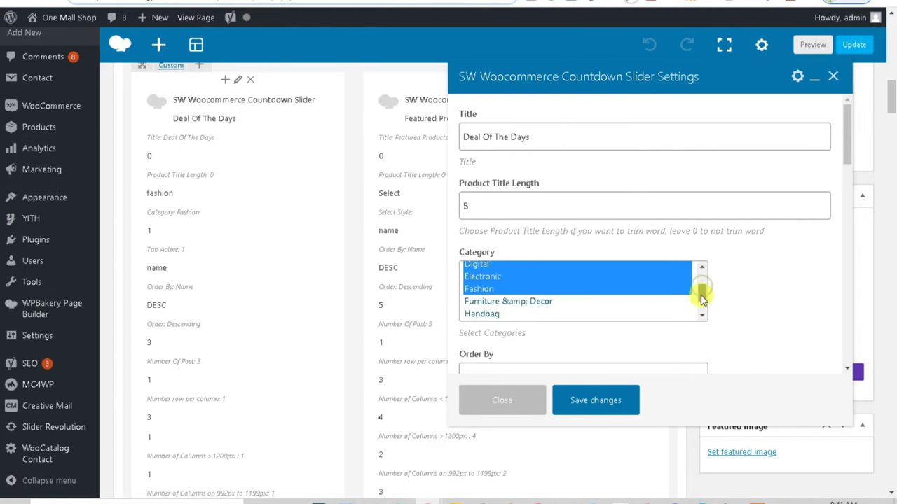
pyautogui.keyDown('shift'); pyautogui.click(536, 287); pyautogui.keyUp('shift')
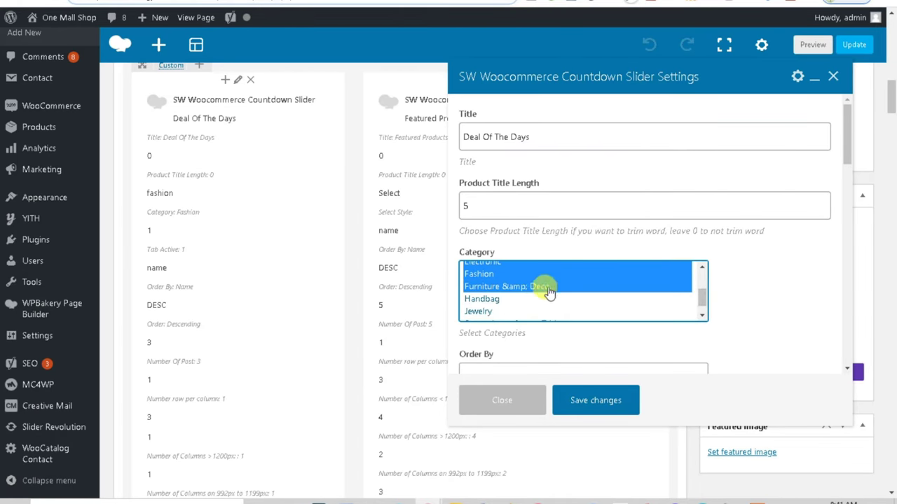
pyautogui.keyDown('shift'); pyautogui.click(499, 299); pyautogui.keyUp('shift')
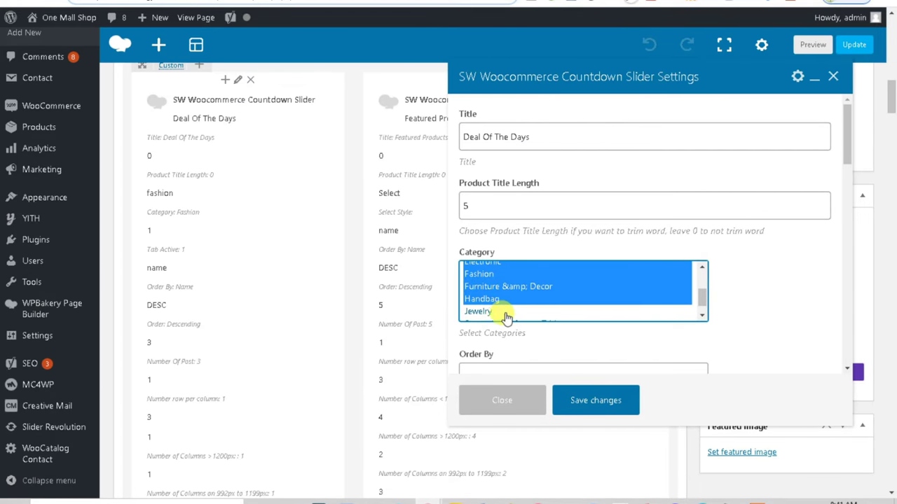
pyautogui.keyDown('shift'); pyautogui.click(505, 314); pyautogui.keyUp('shift')
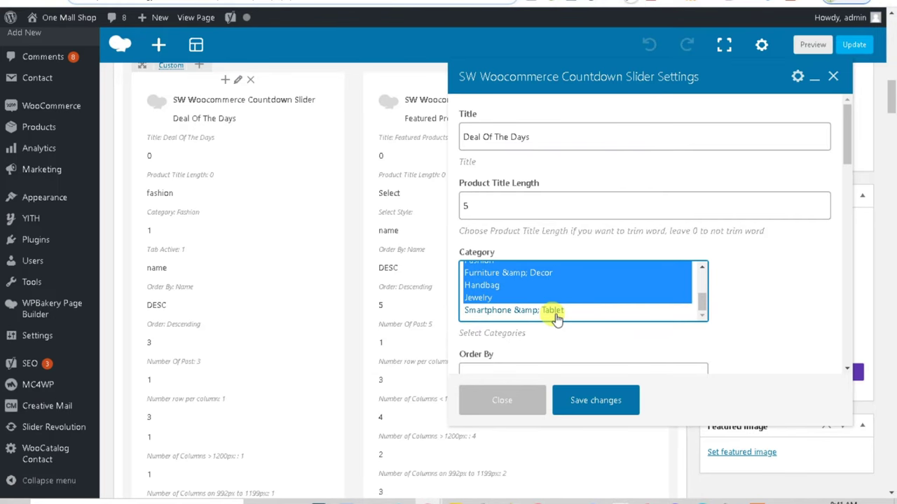
pyautogui.keyDown('shift'); pyautogui.click(556, 313); pyautogui.keyUp('shift')
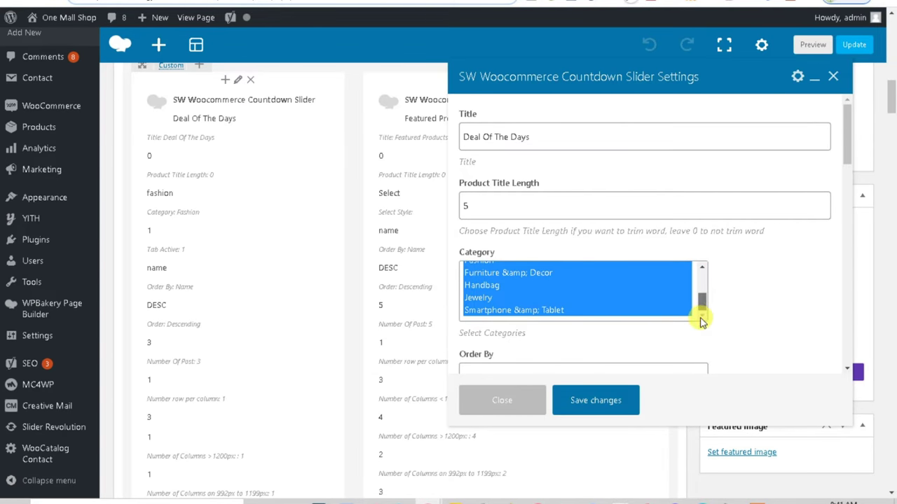
pyautogui.scroll(-3, 627, 274)
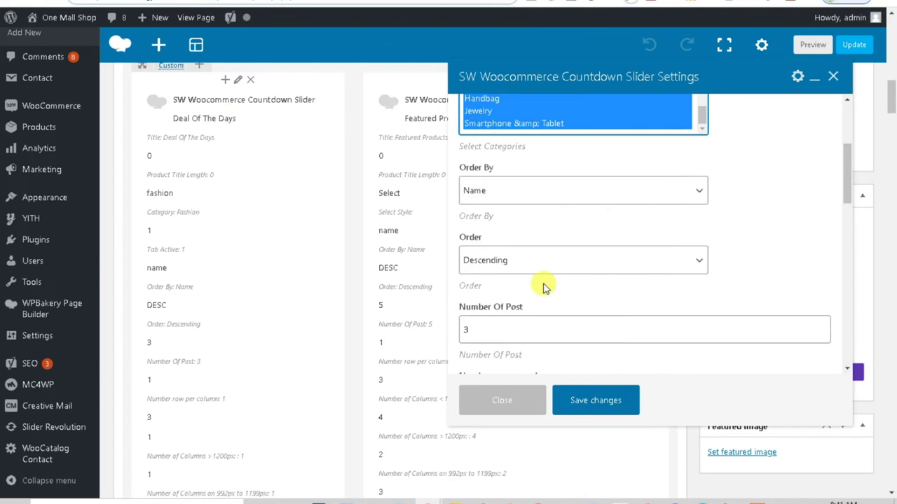
pyautogui.scroll(-4, 568, 340)
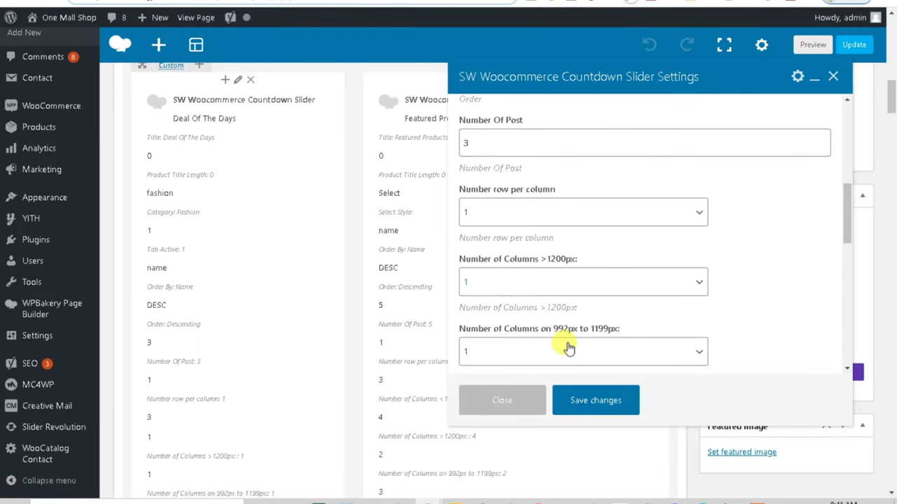
pyautogui.scroll(-3, 567, 347)
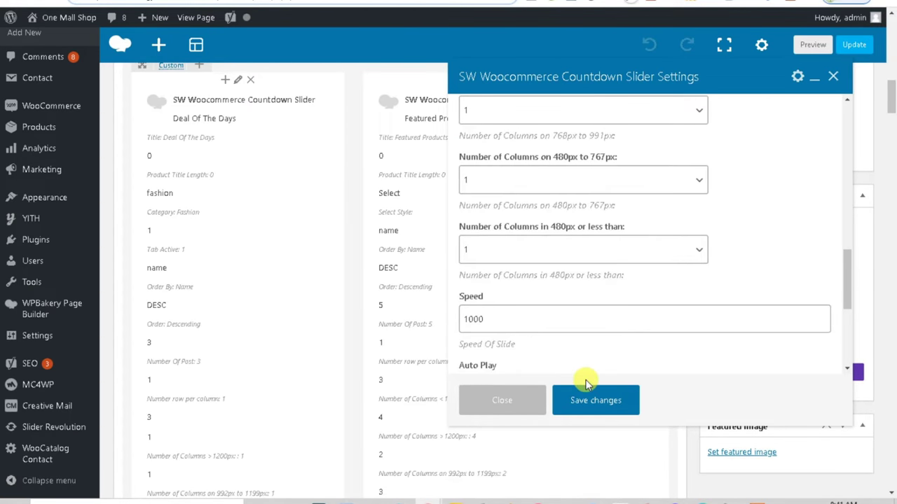
pyautogui.scroll(-3, 520, 342)
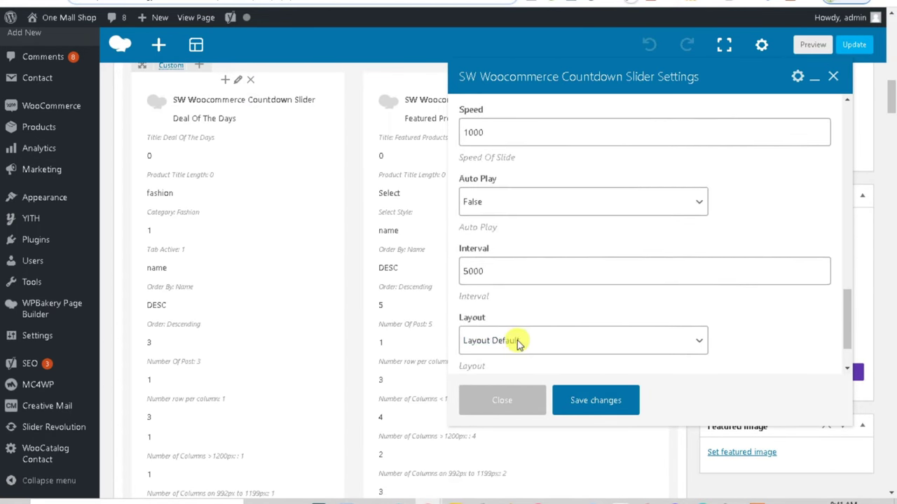
# Save the slider settings and update Home Page 3
pyautogui.click(581, 400)
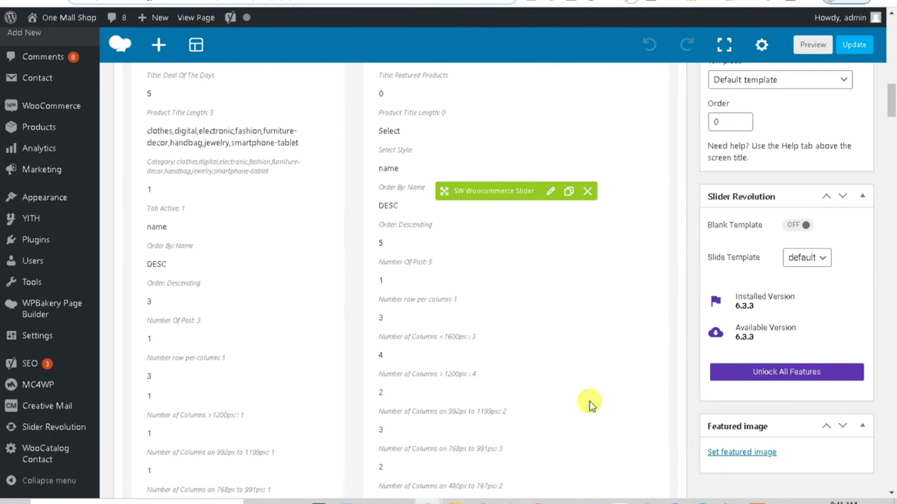
pyautogui.scroll(4, 762, 257)
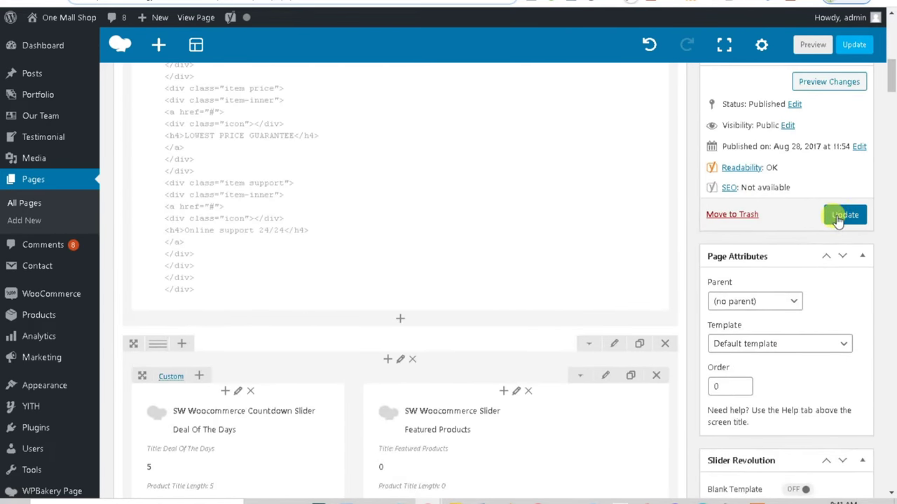
pyautogui.scroll(6, 526, 277)
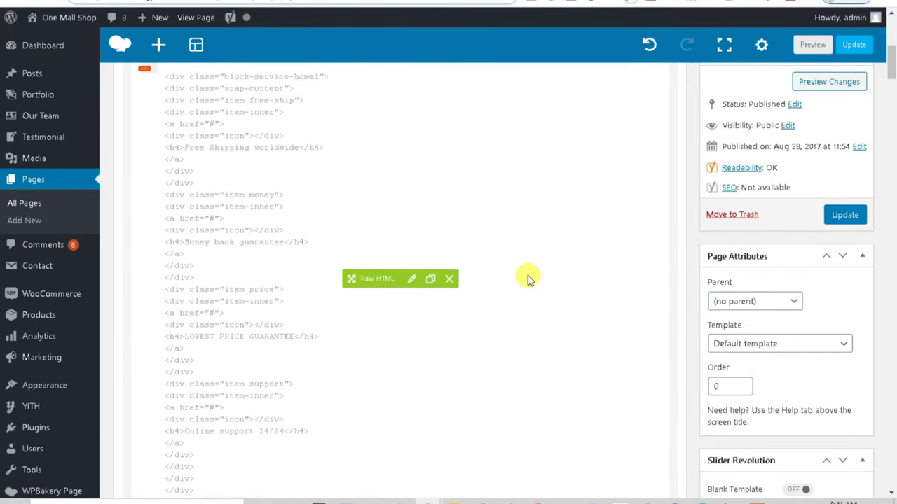
pyautogui.click(850, 215)
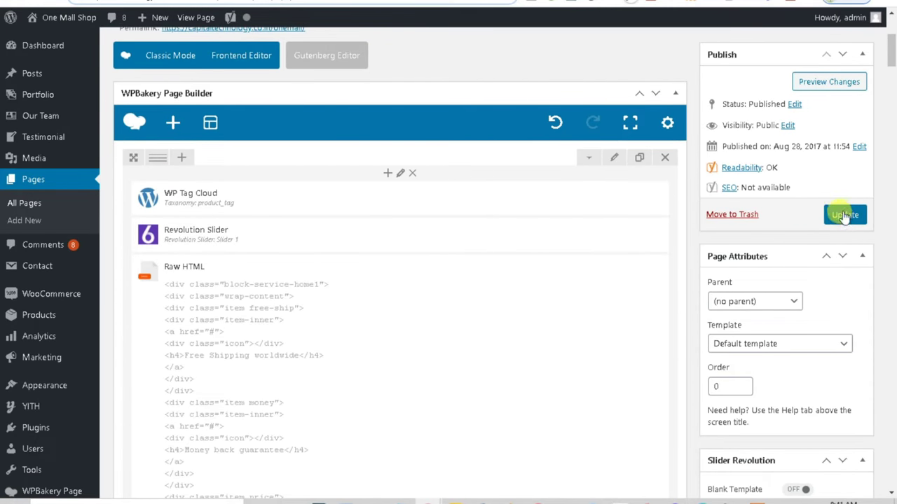
# Publish the home page changes and reload the OneMall storefront
pyautogui.click(846, 218)
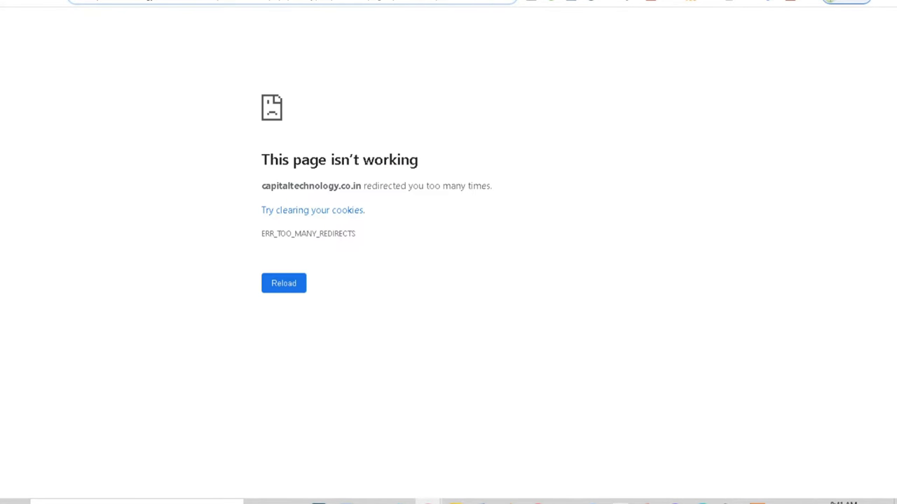
pyautogui.click(581, 2)
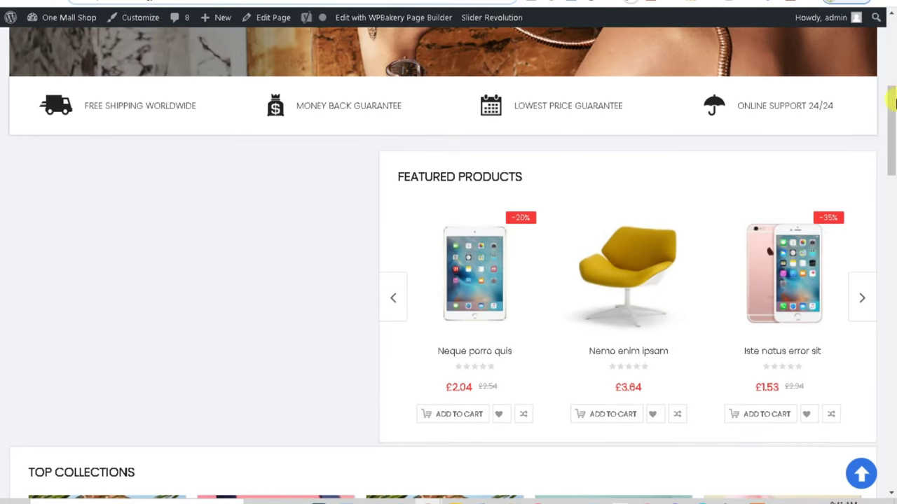
pyautogui.click(51, 3)
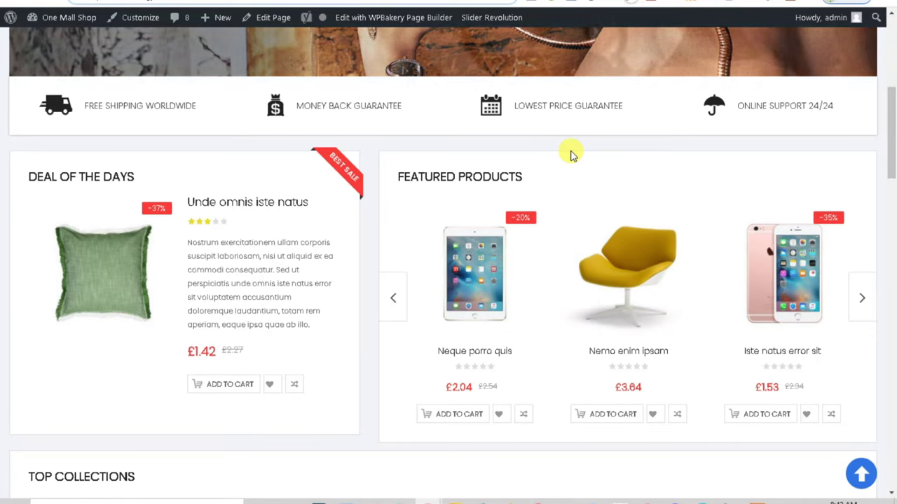
# Check the storefront footer, which shows only a Contact Us column, then return to the admin
pyautogui.scroll(-3, 280, 322)
pyautogui.scroll(-4, 290, 347)
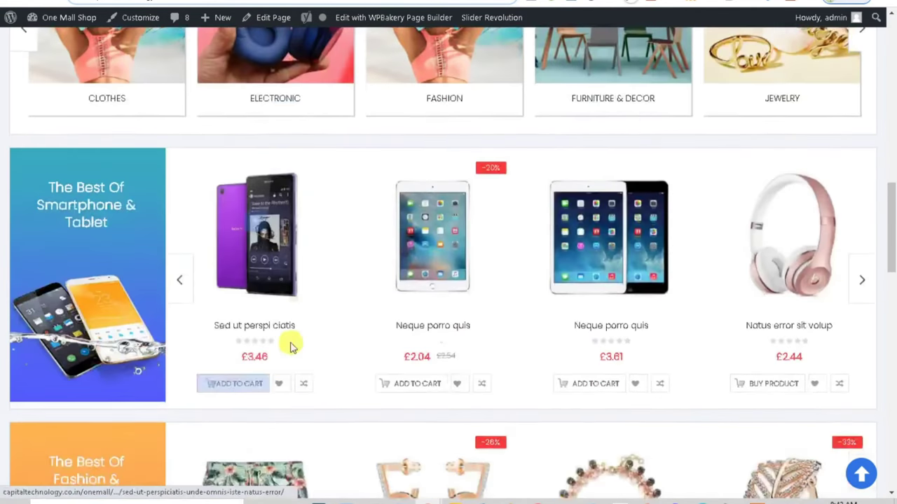
pyautogui.scroll(4, 290, 347)
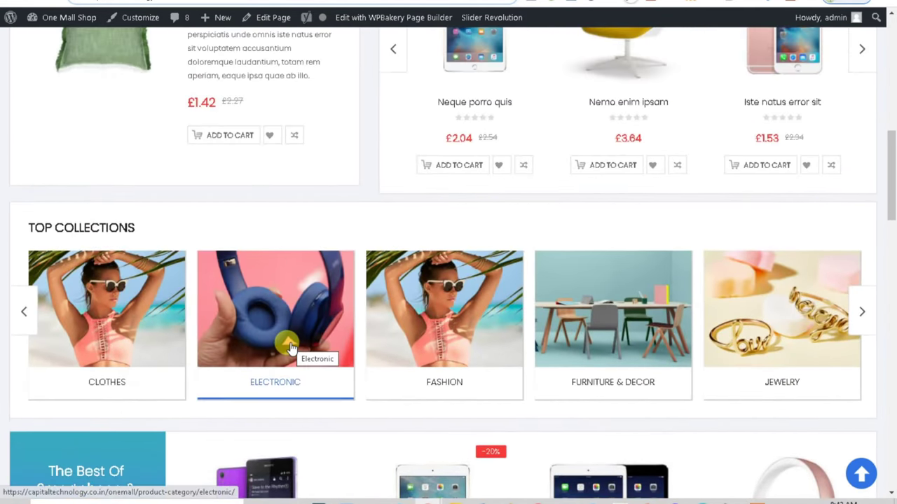
pyautogui.scroll(8, 290, 348)
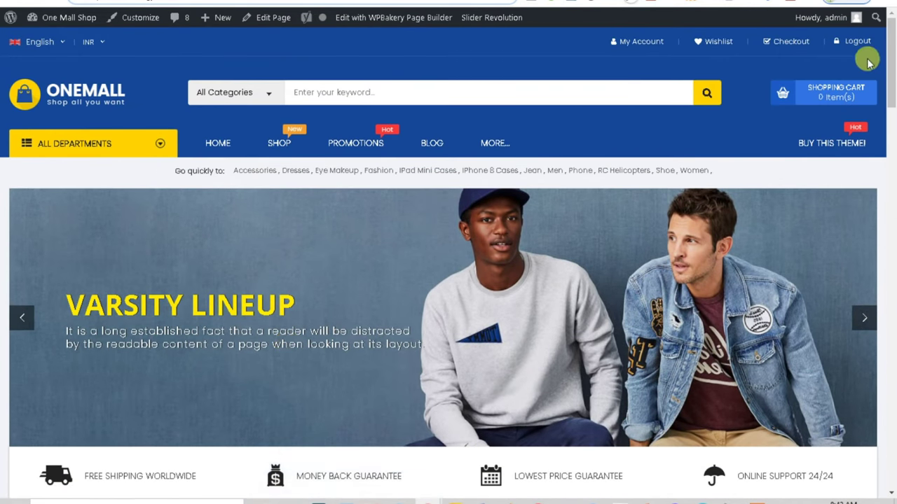
pyautogui.moveTo(17, 40)
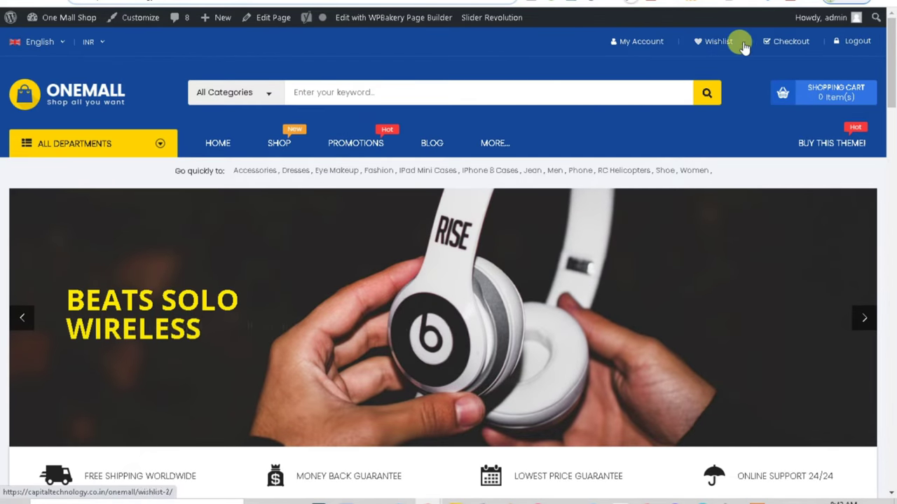
pyautogui.moveTo(894, 70); pyautogui.dragTo(893, 440)
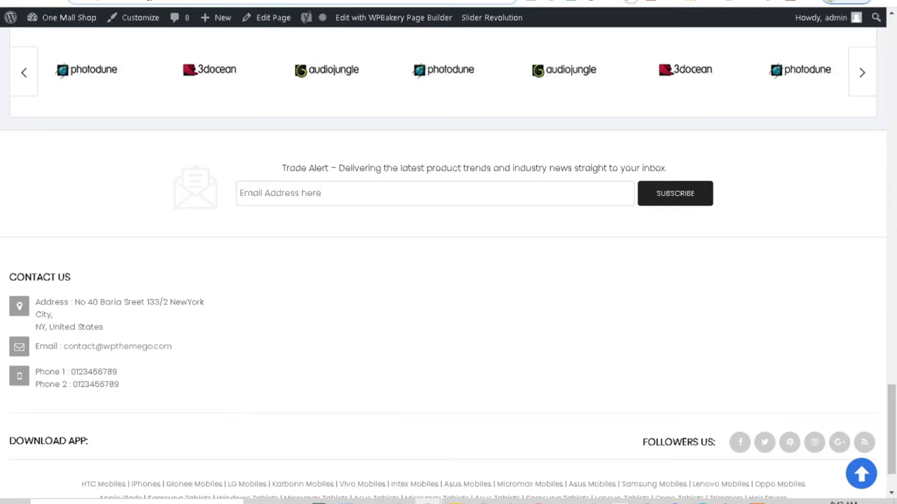
pyautogui.hotkey('ctrl', 'Tab')
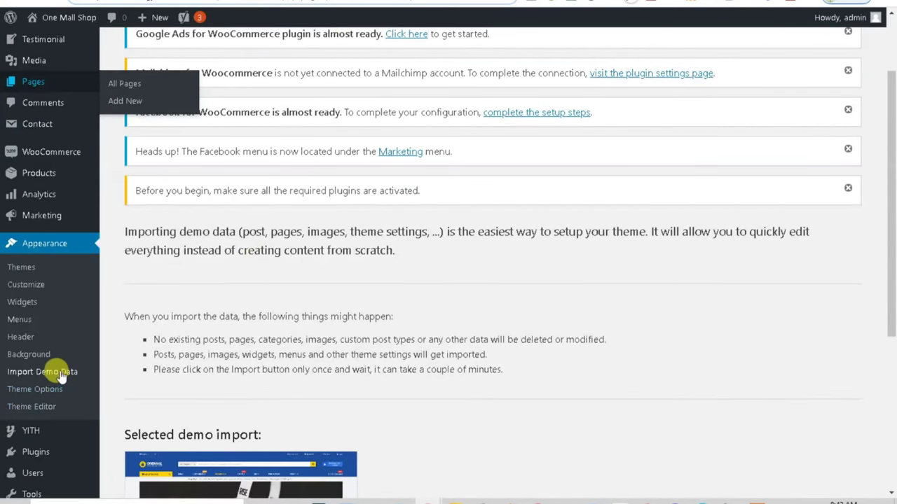
# Search All Pages for 'footer', finding only the Footer Style 1 page
pyautogui.scroll(2, 56, 308)
pyautogui.scroll(1, 35, 210)
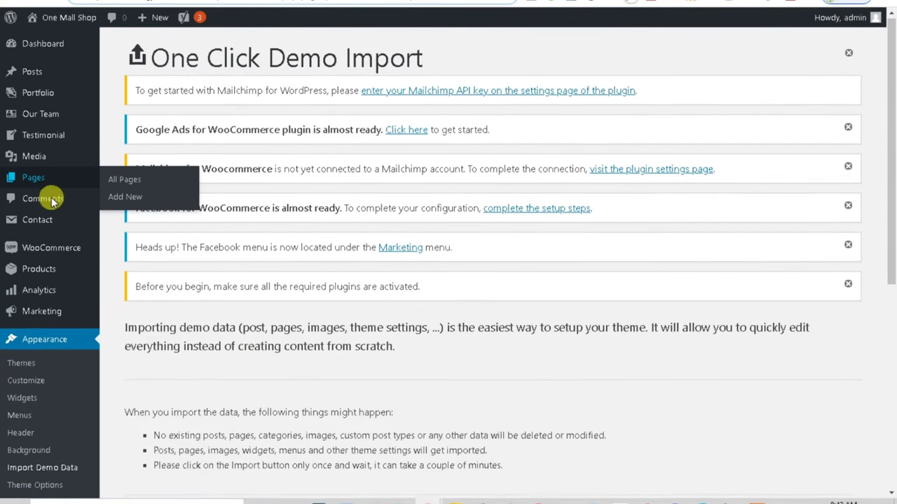
pyautogui.click(30, 186)
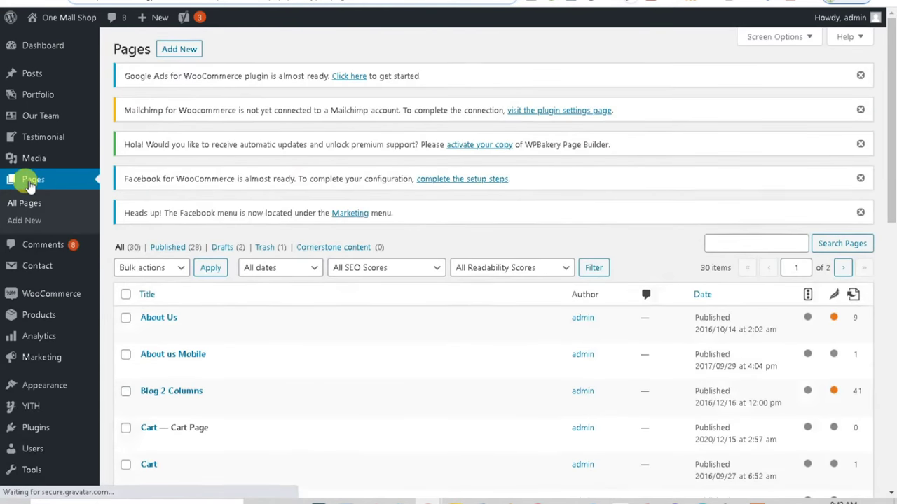
pyautogui.scroll(-3, 293, 319)
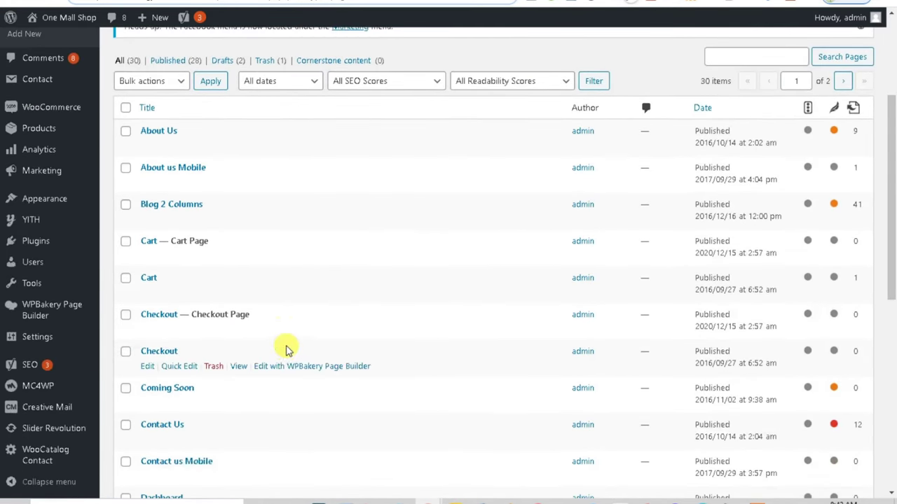
pyautogui.click(727, 58)
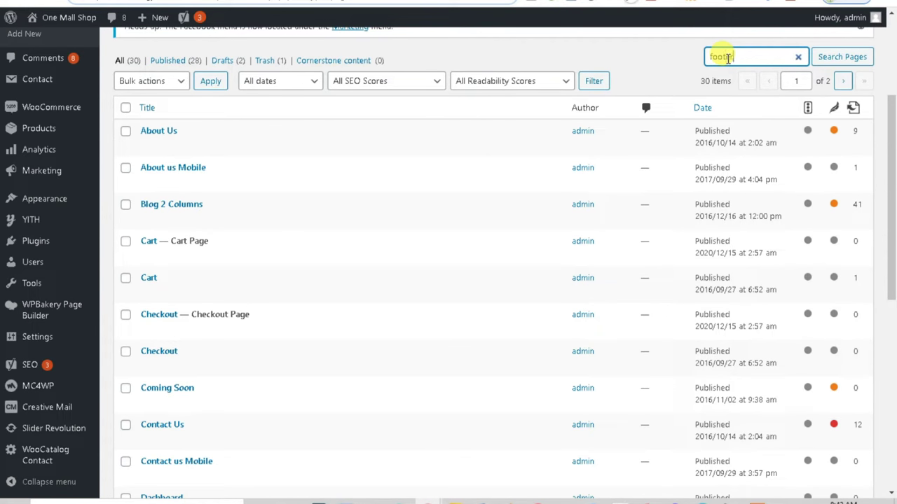
pyautogui.press('Return')
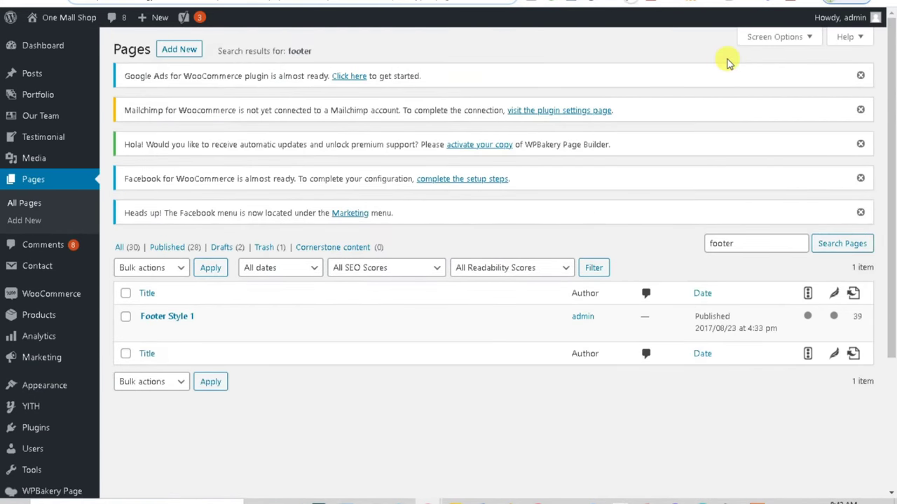
pyautogui.moveTo(297, 340)
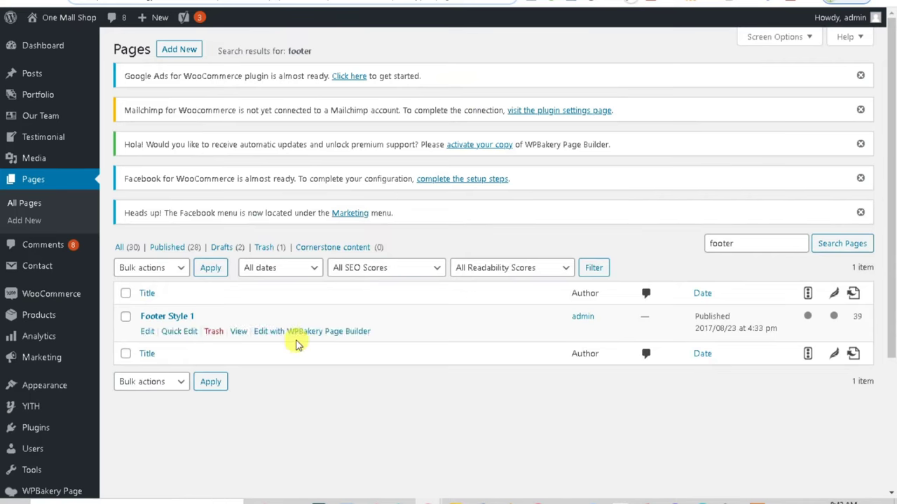
# Set Footer Style 1's first WP Custom Menu to About Market and update the page
pyautogui.click(147, 332)
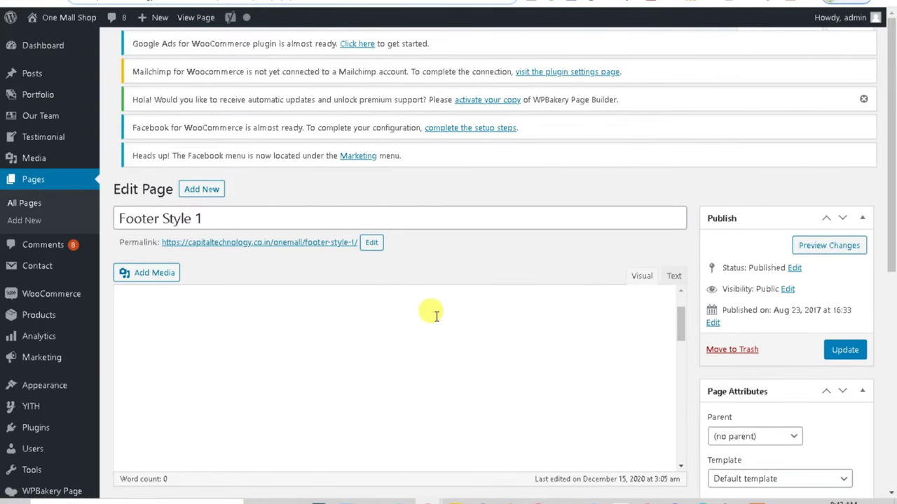
pyautogui.scroll(-5, 435, 315)
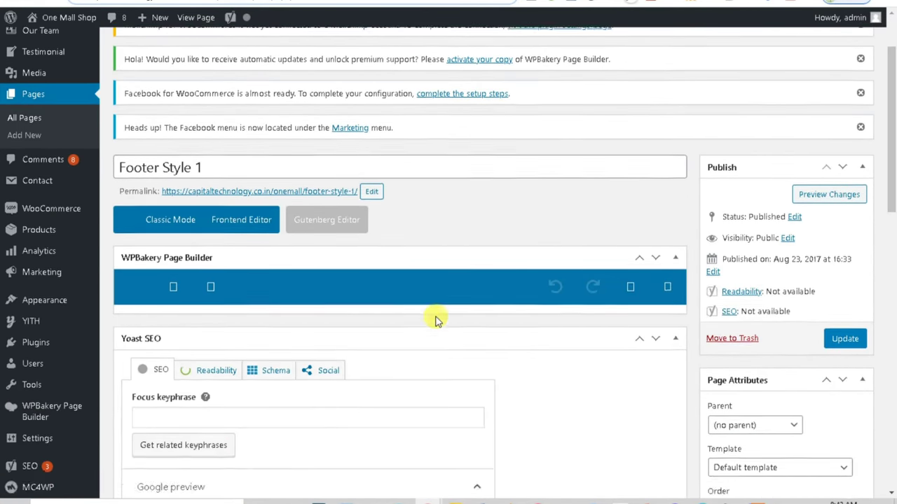
pyautogui.scroll(-6, 435, 319)
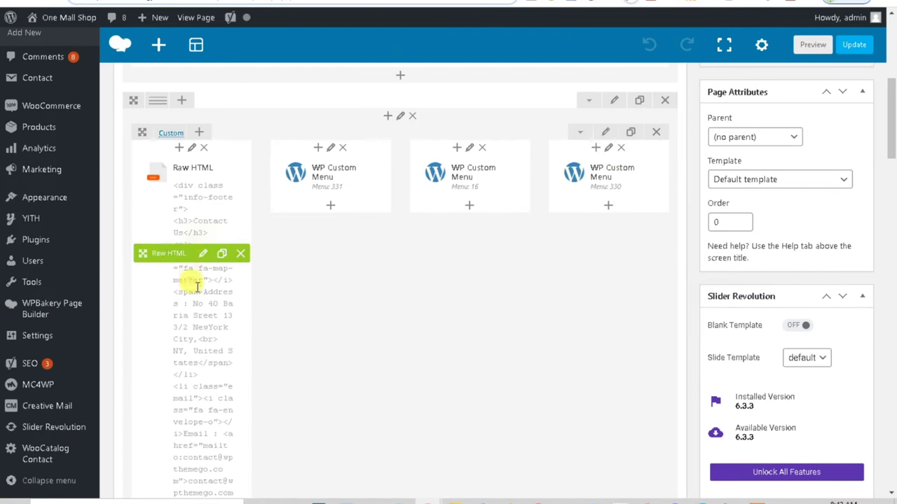
pyautogui.scroll(-2, 198, 387)
pyautogui.scroll(4, 201, 389)
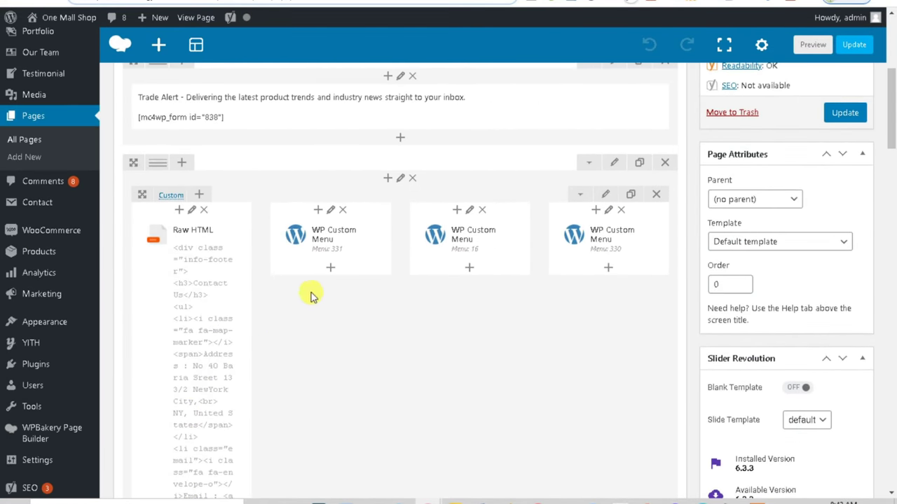
pyautogui.click(354, 240)
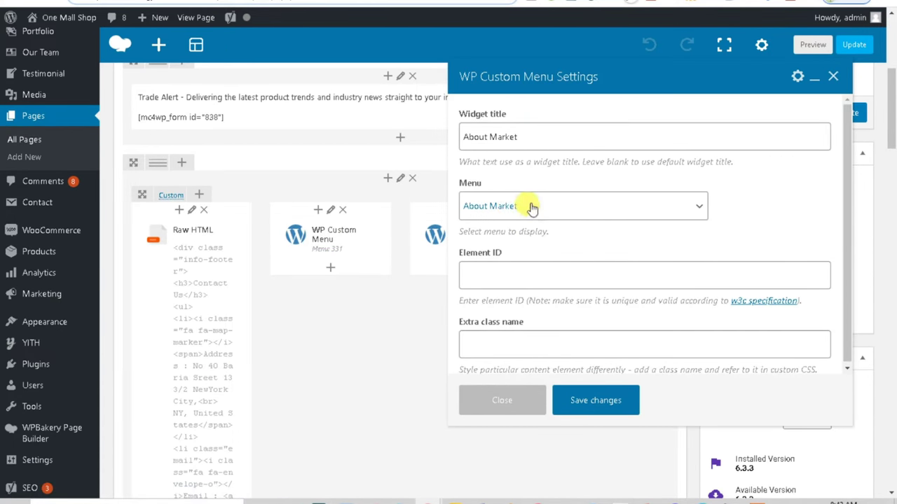
pyautogui.click(596, 401)
pyautogui.scroll(3, 855, 241)
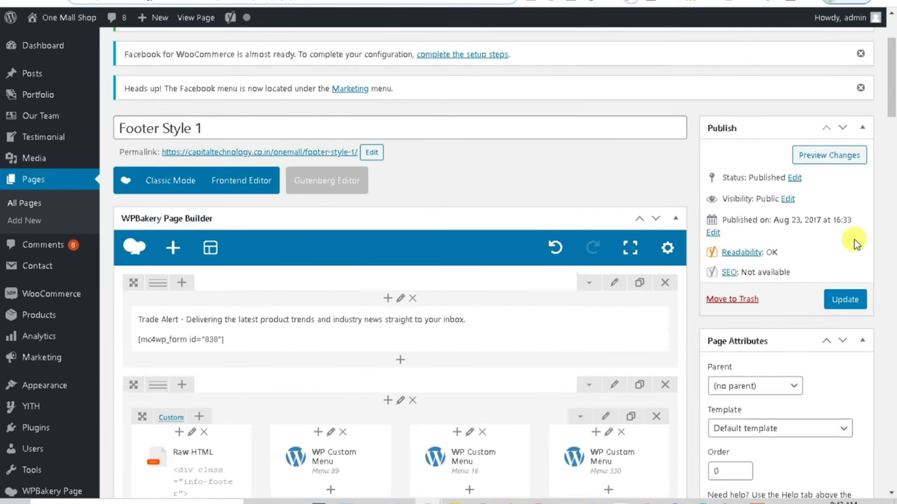
pyautogui.click(844, 299)
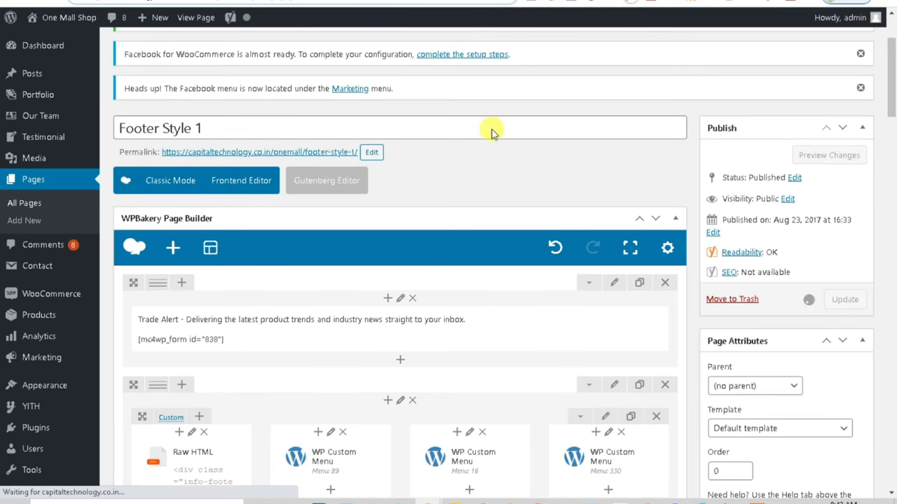
pyautogui.scroll(-2, 458, 238)
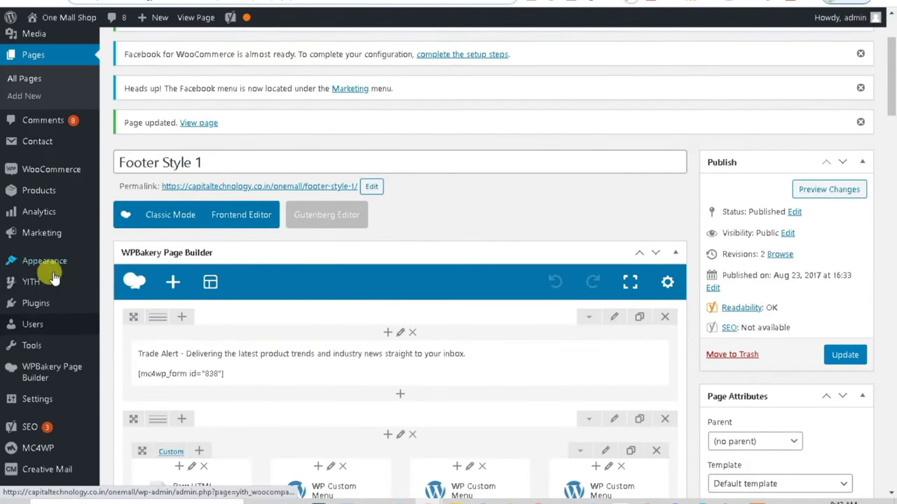
# Reload the storefront and verify the new About Market footer links beside Contact Us
pyautogui.moveTo(52, 262)
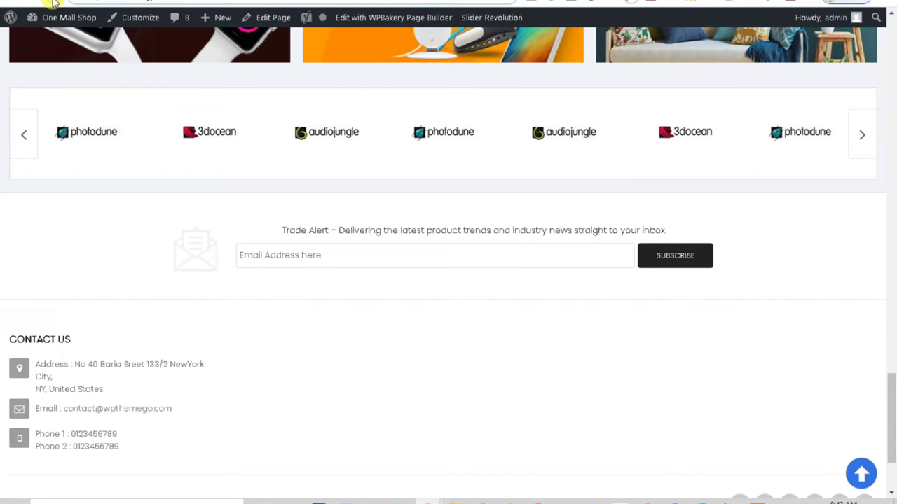
pyautogui.click(55, 5)
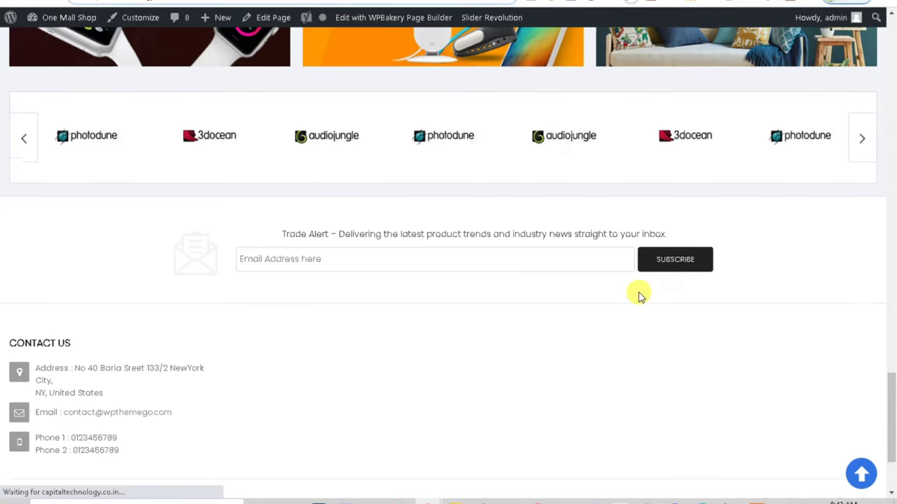
pyautogui.scroll(-3, 639, 296)
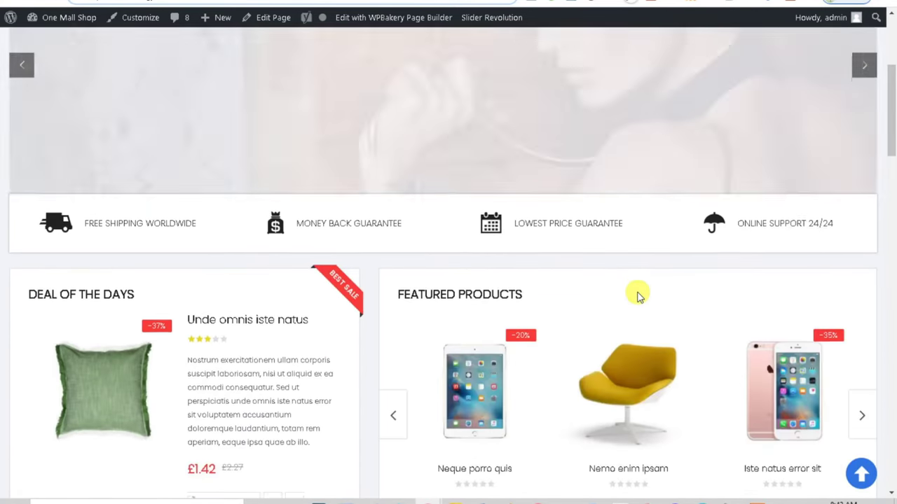
pyautogui.scroll(-8, 638, 298)
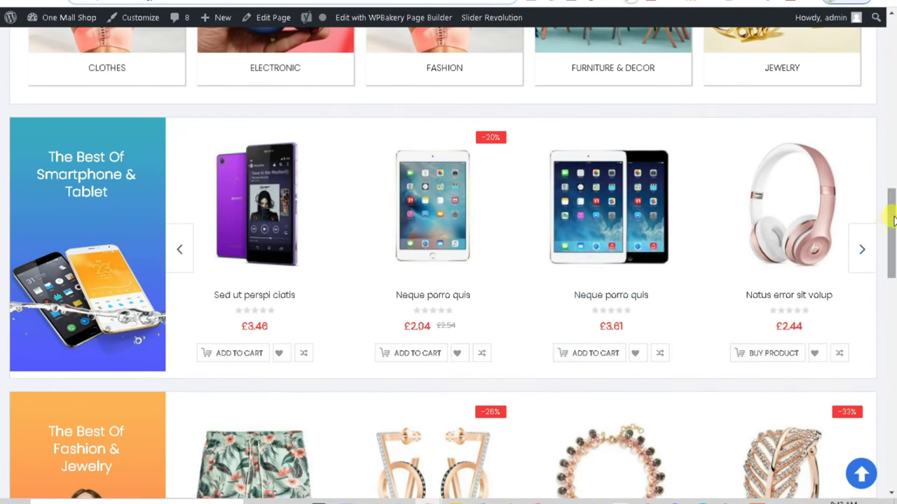
pyautogui.moveTo(893, 216); pyautogui.dragTo(890, 448)
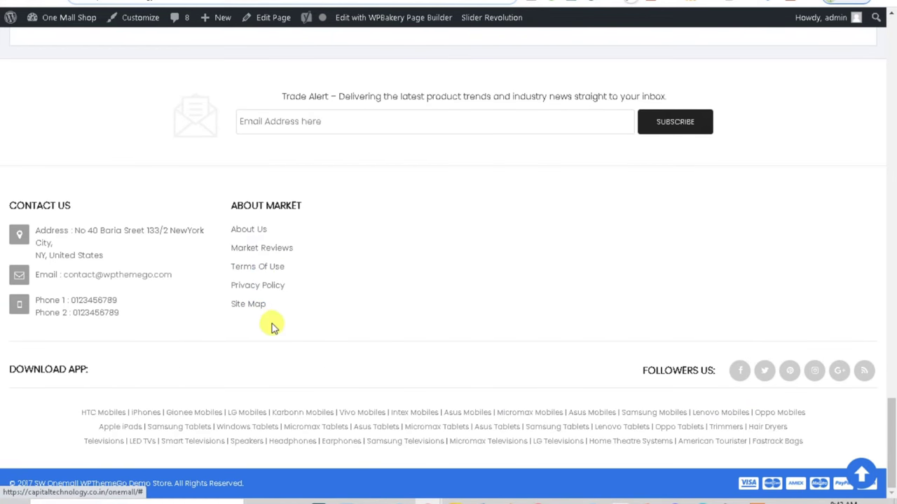
pyautogui.scroll(1, 316, 325)
pyautogui.scroll(1, 316, 325)
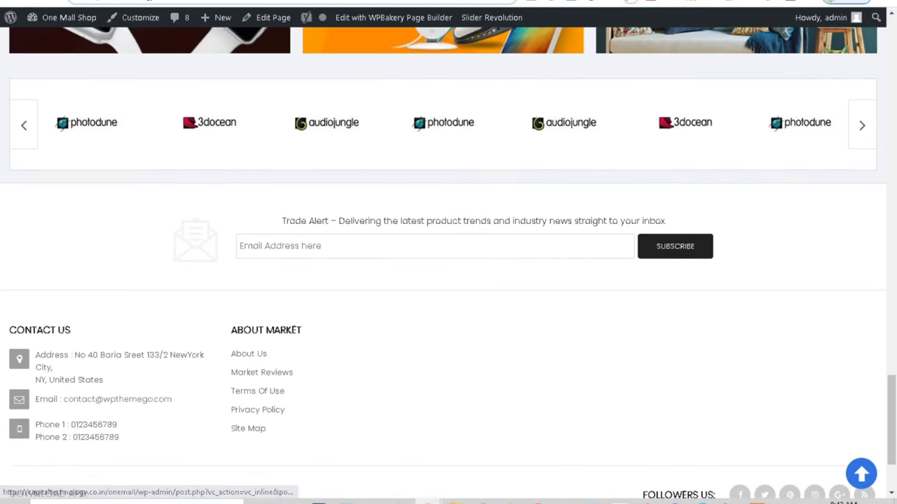
pyautogui.click(421, 4)
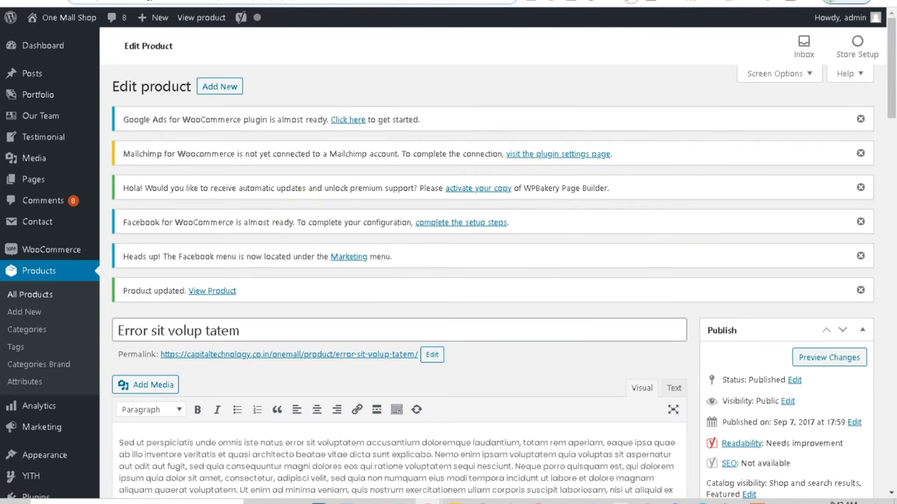
# Set Footer Style 1's next WP Custom Menu widget to the Customer Service menu
pyautogui.click(399, 4)
pyautogui.scroll(-4, 367, 301)
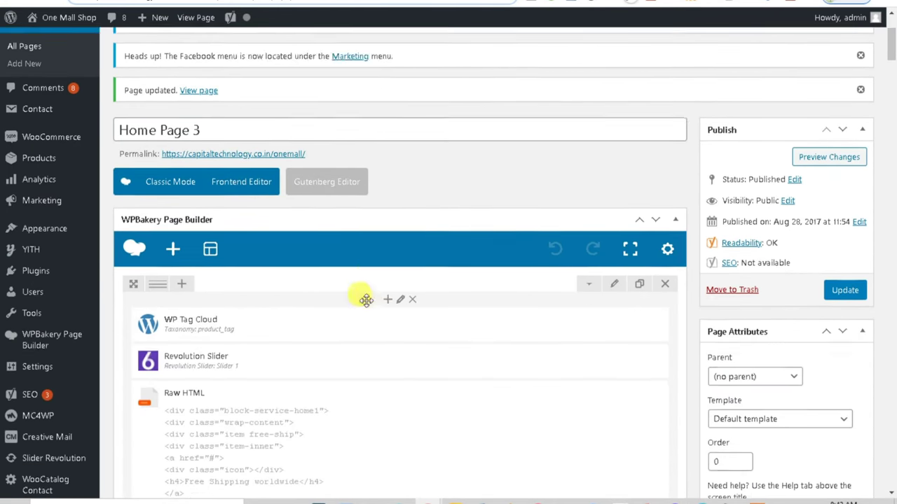
pyautogui.scroll(-3, 366, 301)
pyautogui.scroll(4, 366, 301)
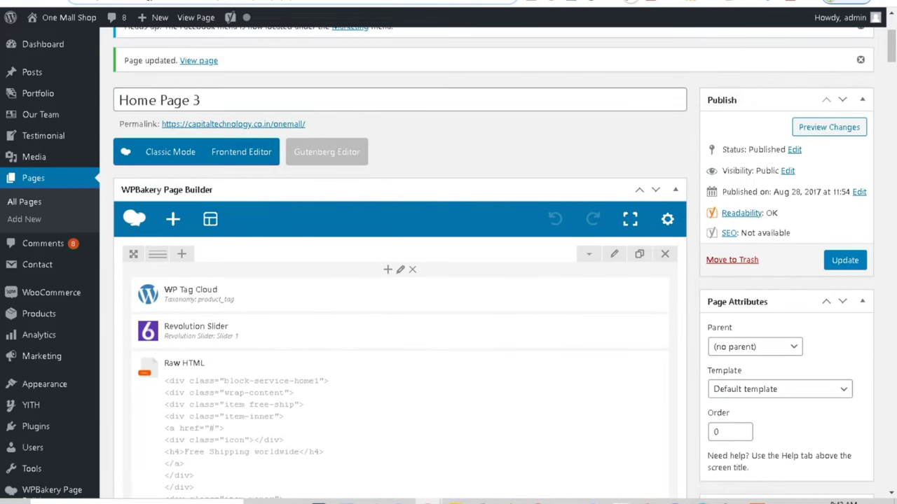
pyautogui.click(318, 3)
pyautogui.scroll(-2, 392, 294)
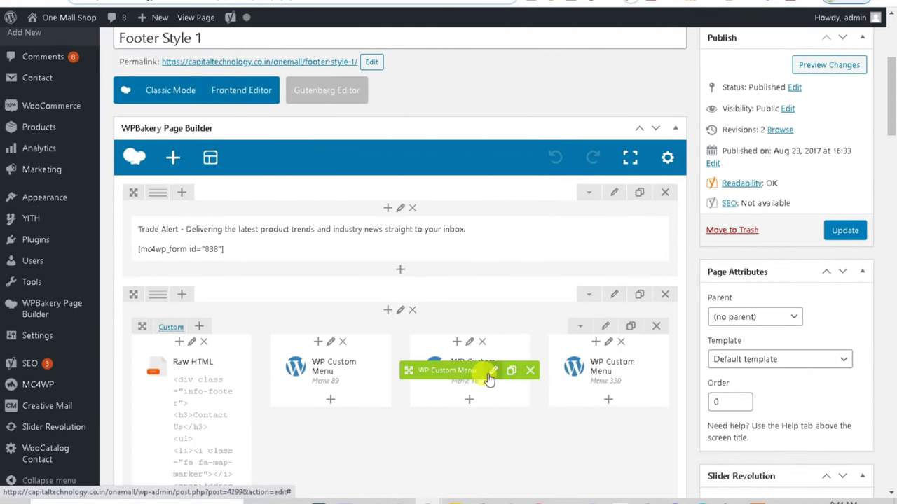
pyautogui.click(493, 372)
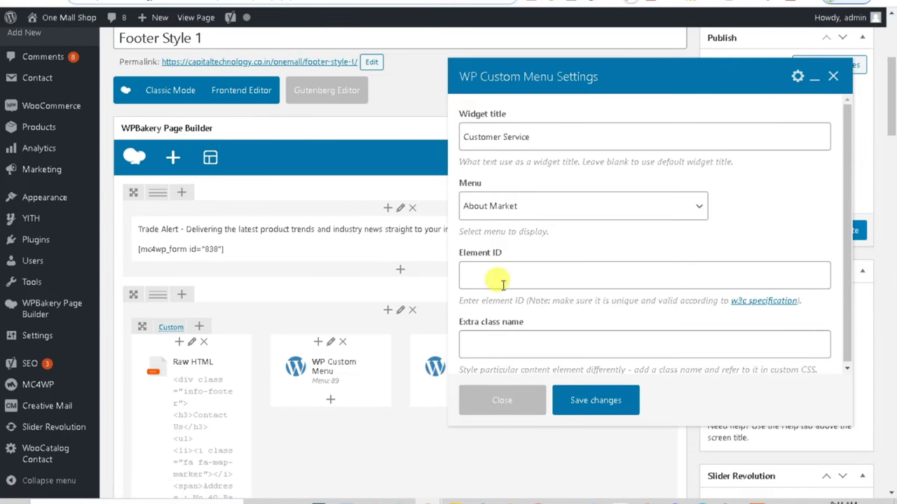
pyautogui.click(532, 213)
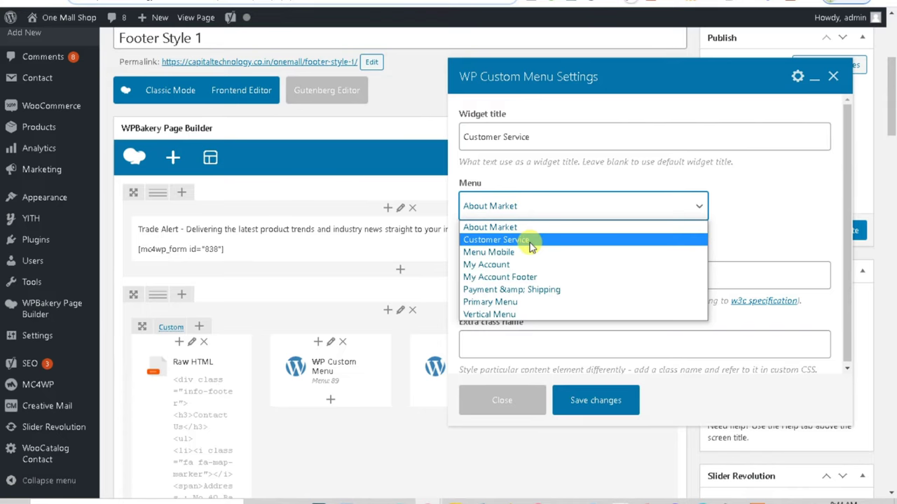
pyautogui.click(529, 243)
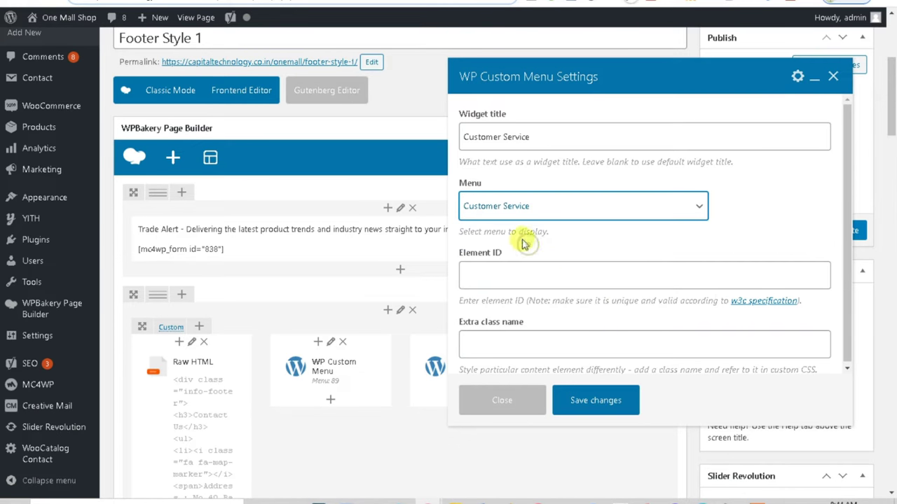
pyautogui.click(590, 403)
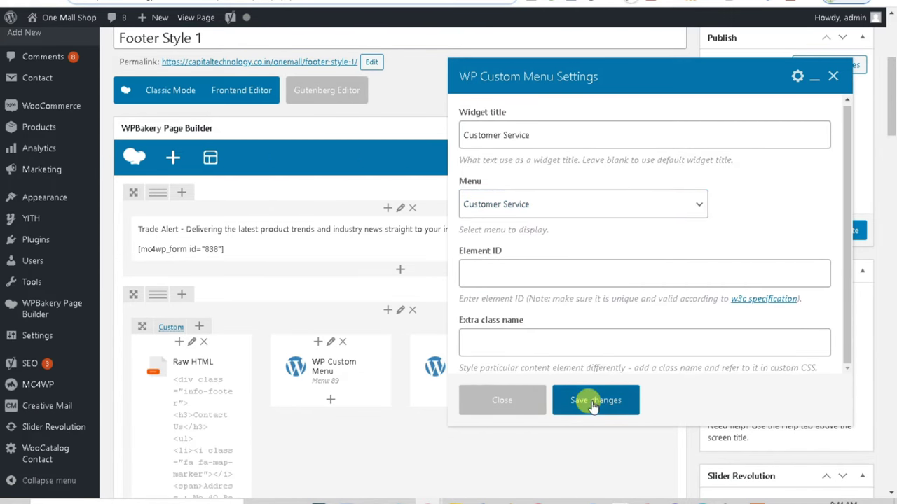
# Set the fourth menu widget to My Account Footer and update Footer Style 1
pyautogui.moveTo(620, 375)
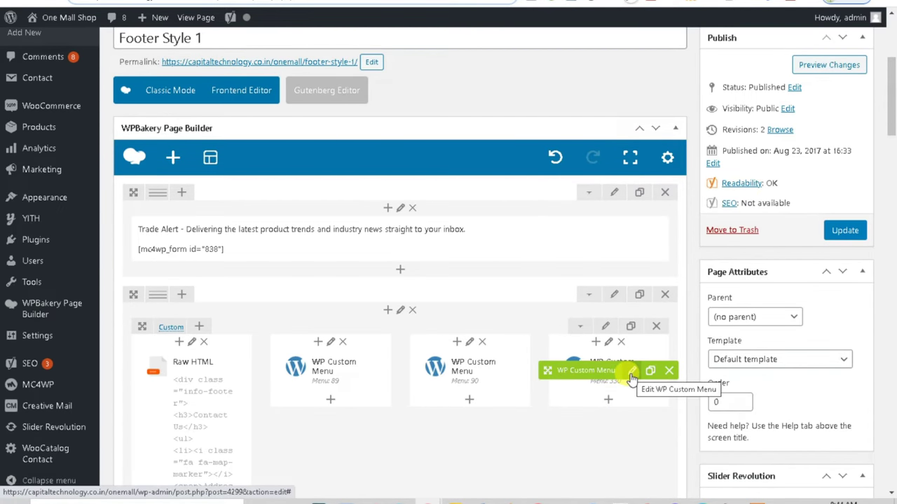
pyautogui.click(632, 371)
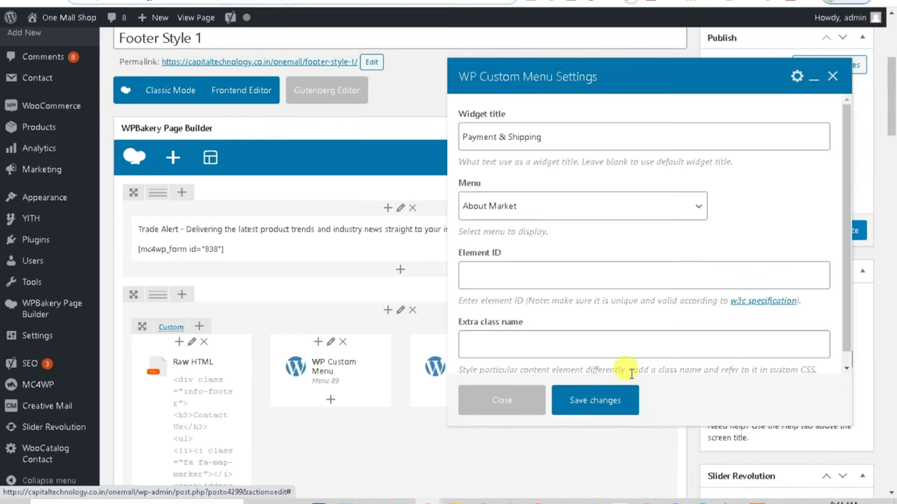
pyautogui.click(538, 206)
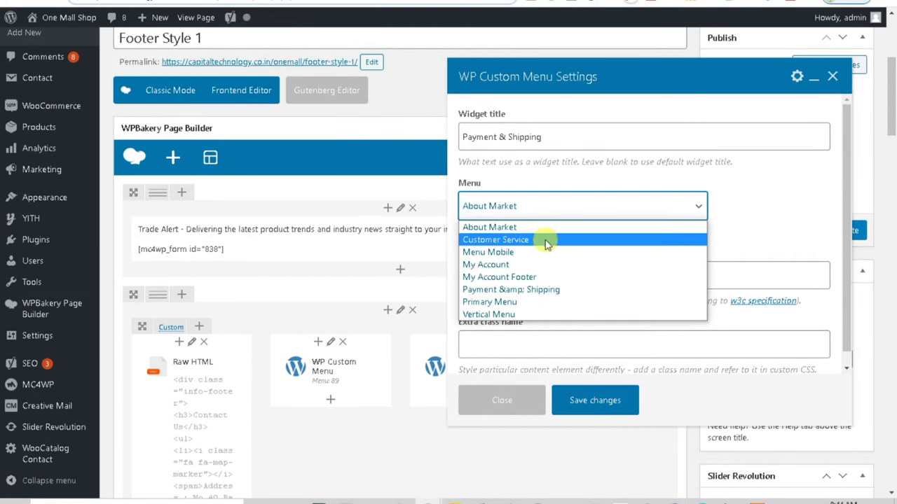
pyautogui.click(543, 277)
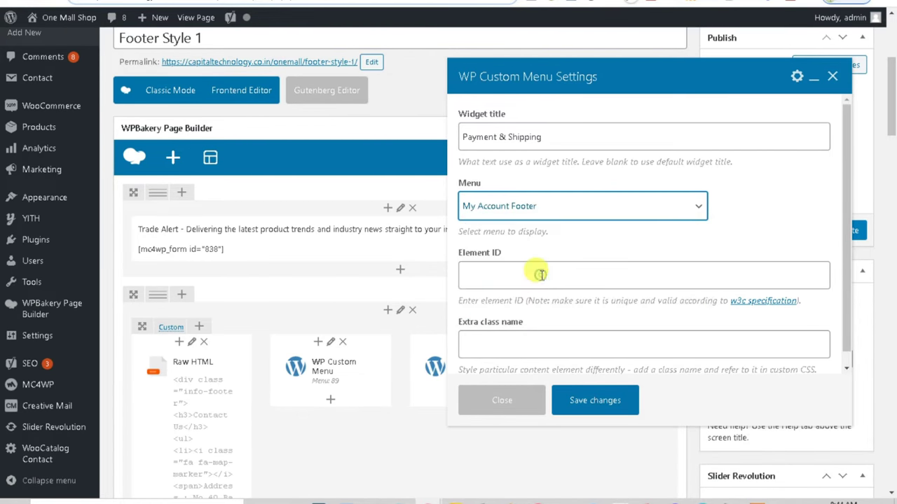
pyautogui.click(588, 406)
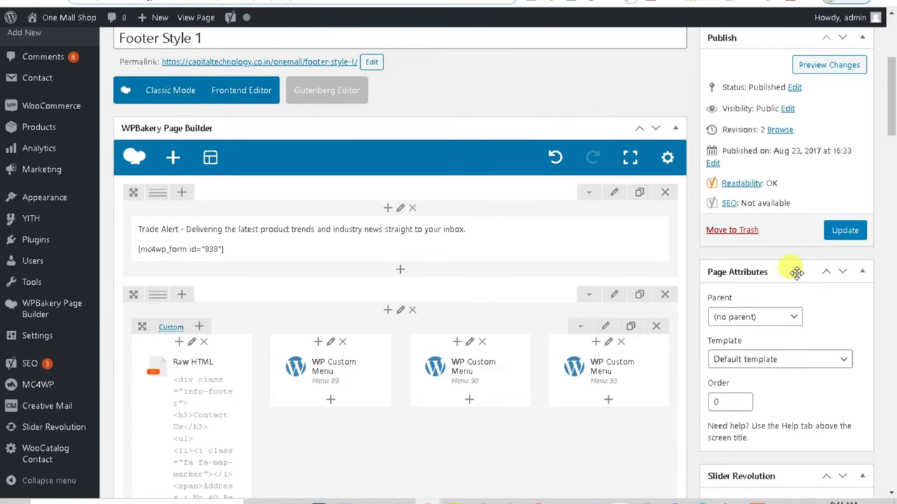
pyautogui.click(841, 234)
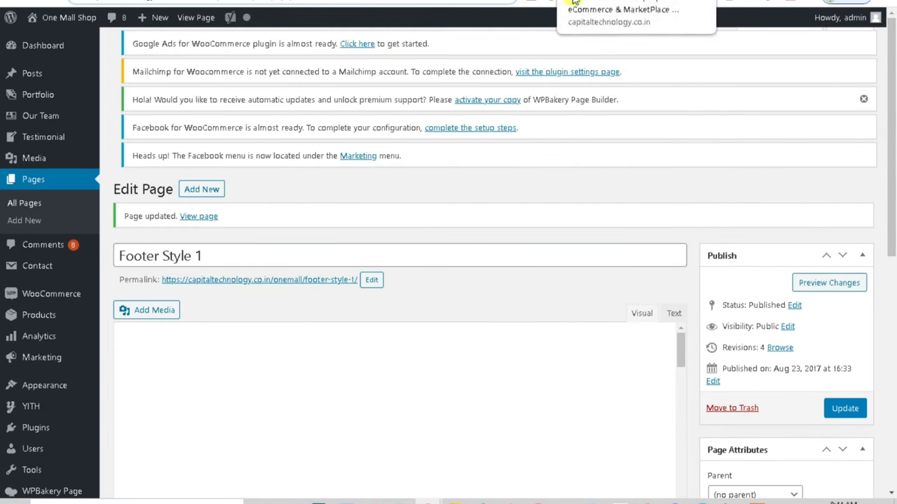
# Reload the storefront and check the footer's Customer Service and Payment & Shipping columns
pyautogui.hotkey('ctrl', 'Tab')
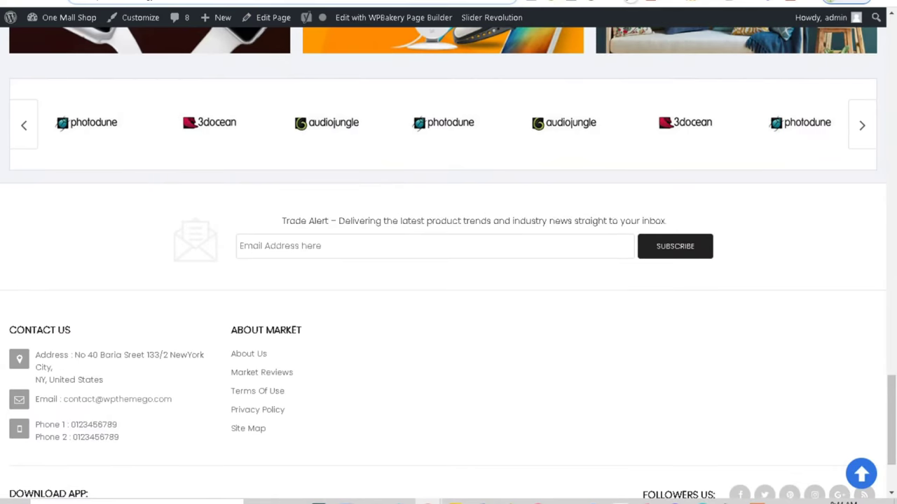
pyautogui.click(52, 4)
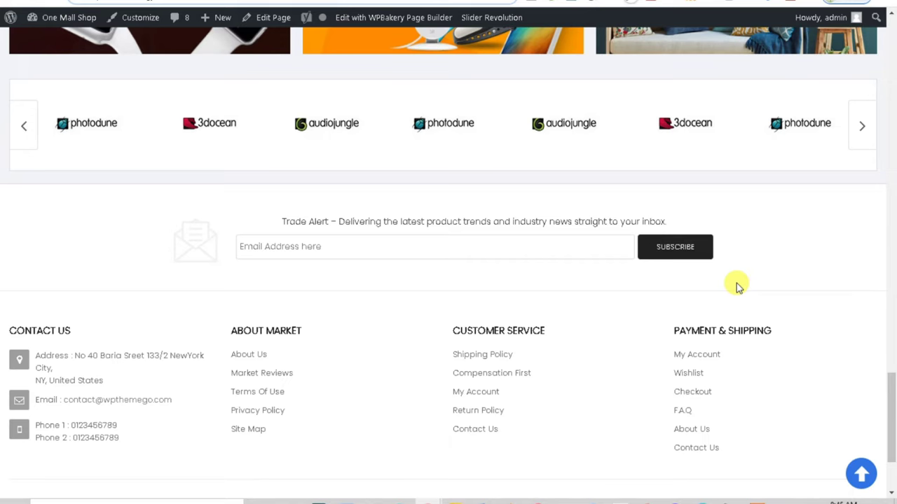
pyautogui.scroll(-3, 861, 400)
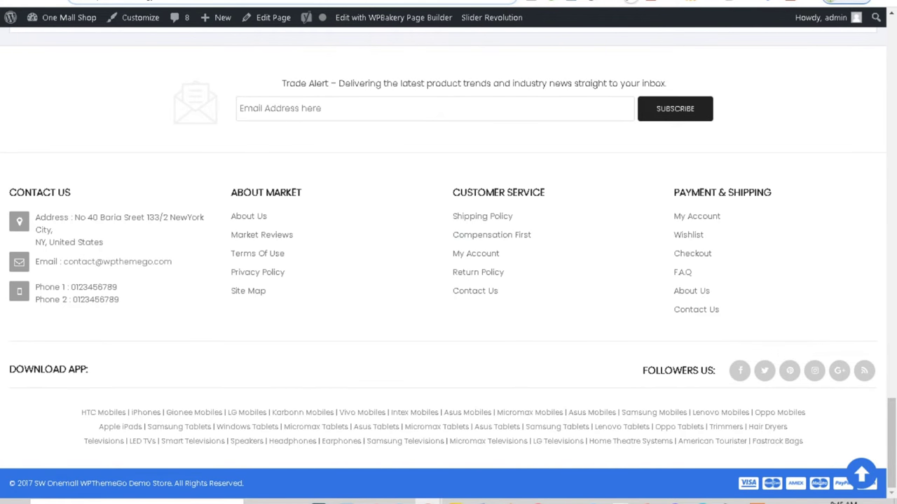
pyautogui.moveTo(892, 427); pyautogui.dragTo(893, 483)
pyautogui.moveTo(893, 438); pyautogui.dragTo(893, 42)
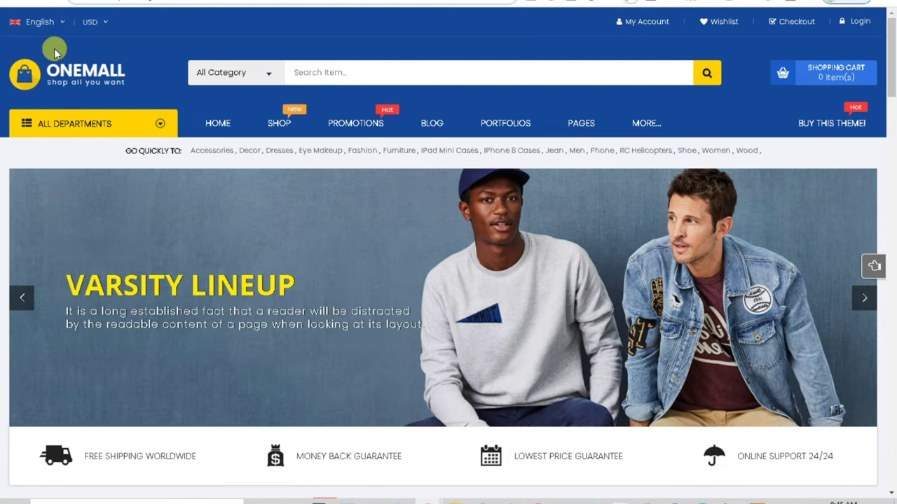
pyautogui.click(862, 301)
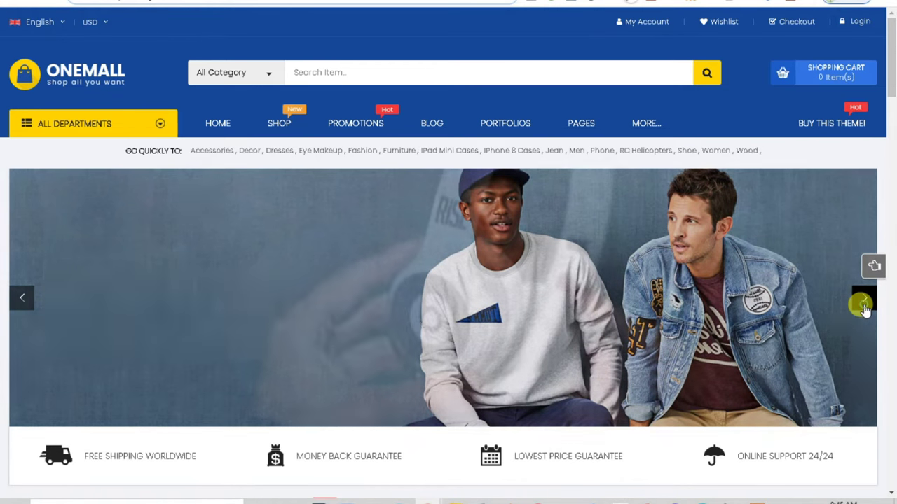
pyautogui.click(862, 303)
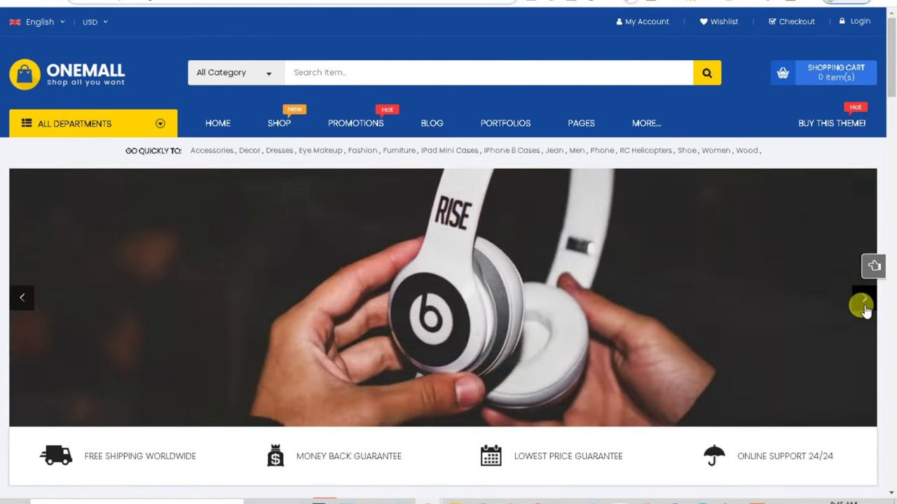
pyautogui.click(862, 304)
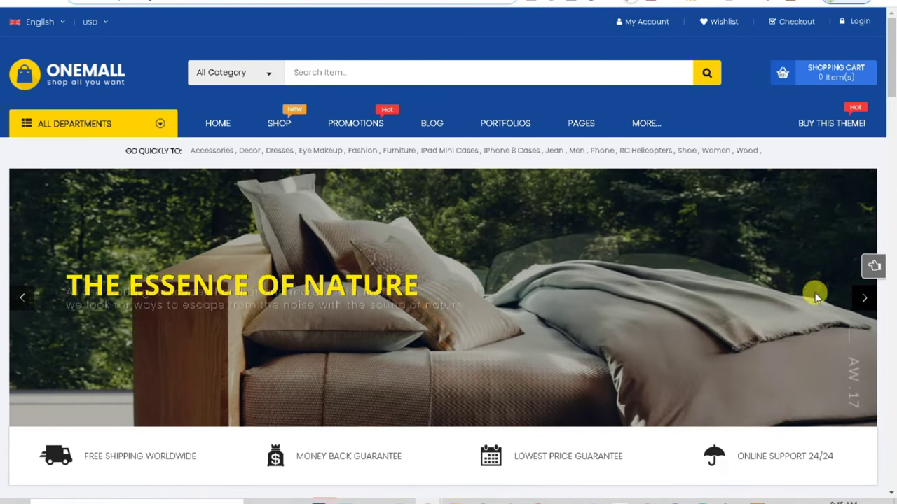
pyautogui.moveTo(891, 89); pyautogui.dragTo(891, 63)
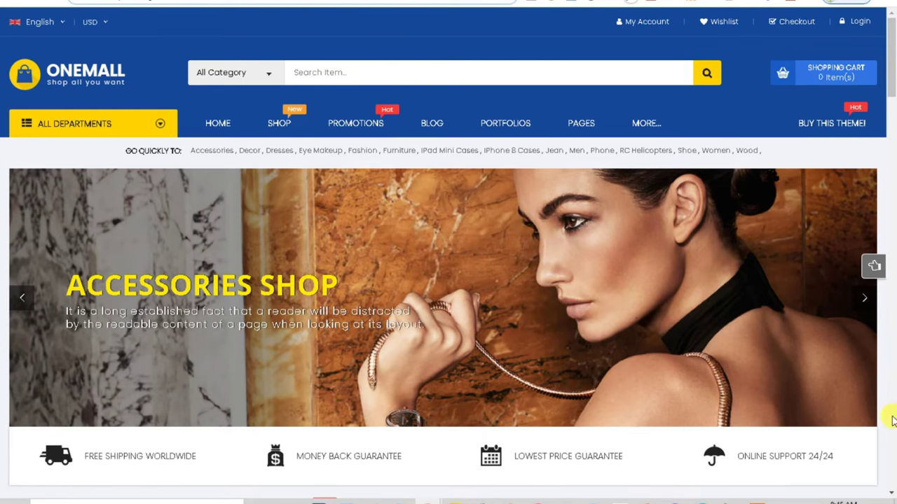
pyautogui.moveTo(892, 60)
pyautogui.mouseDown()
pyautogui.moveTo(892, 471)
pyautogui.moveTo(892, 63)
pyautogui.mouseUp()
pyautogui.moveTo(266, 130)
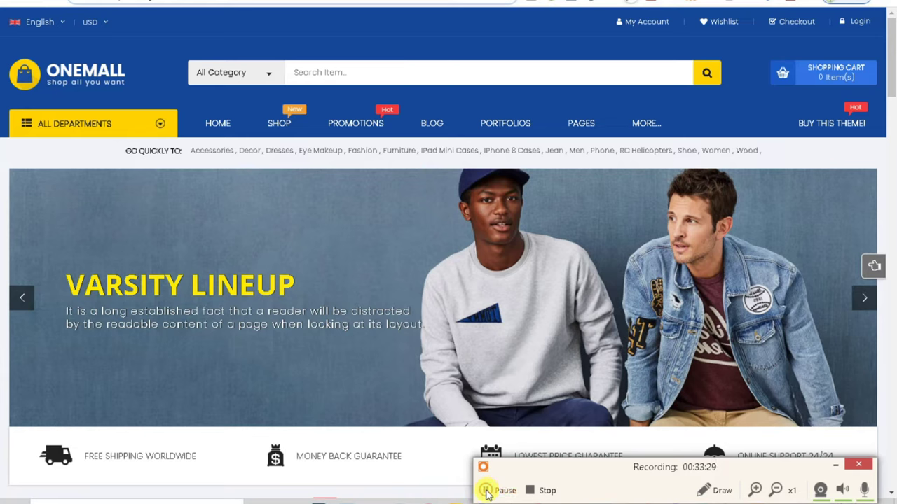
pyautogui.click(488, 493)
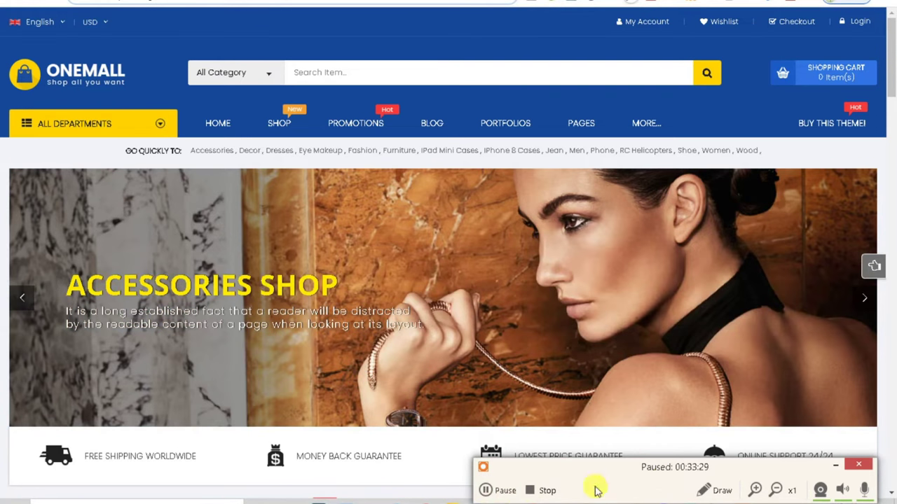
pyautogui.click(835, 471)
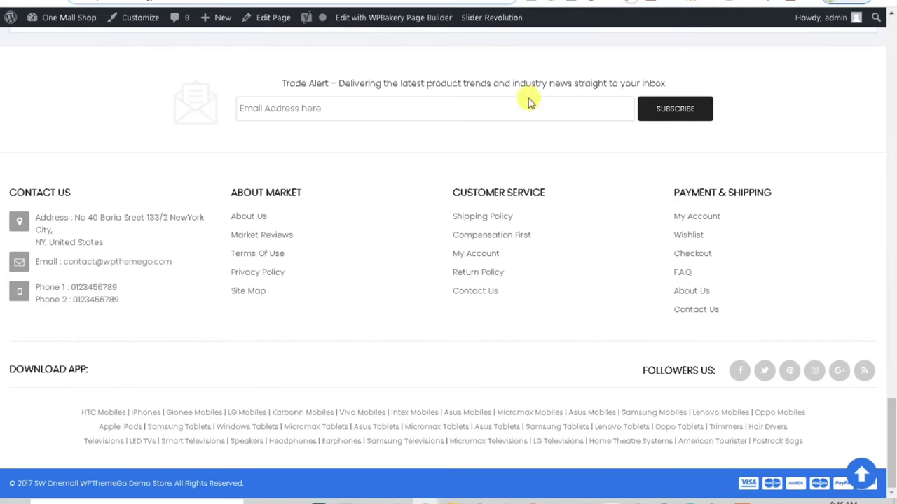
pyautogui.scroll(10, 315, 324)
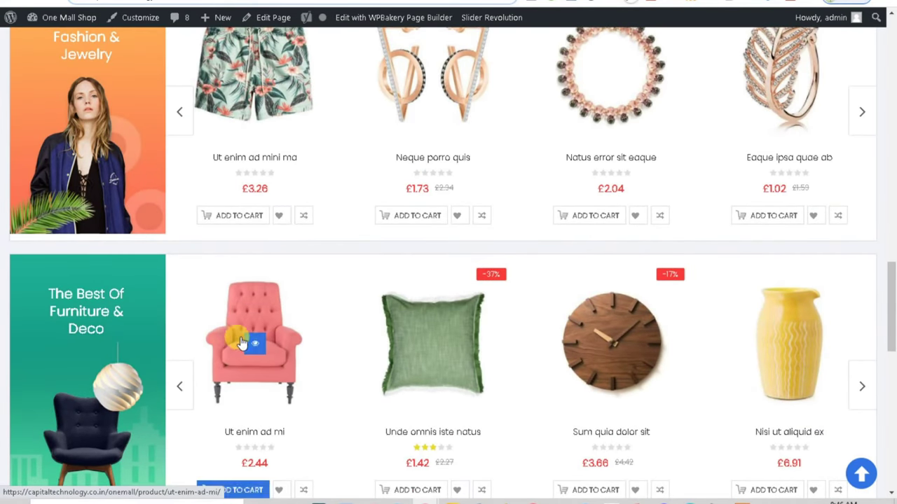
# Open the Ut enim ad mi armchair product and buy it now to reach checkout
pyautogui.click(265, 437)
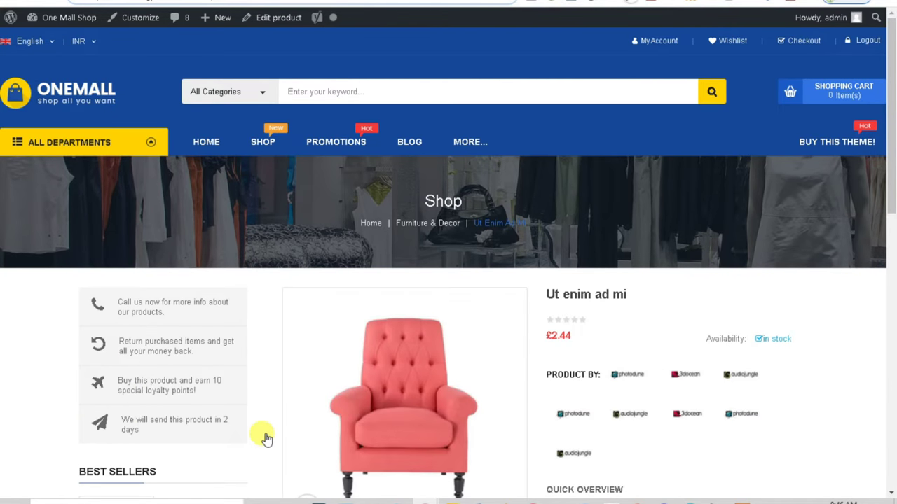
pyautogui.scroll(-6, 350, 400)
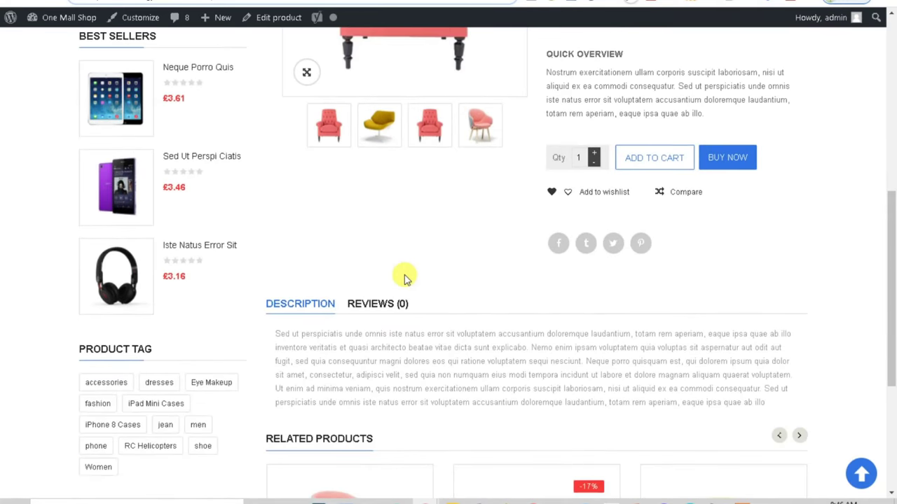
pyautogui.scroll(-4, 404, 278)
pyautogui.scroll(4, 322, 353)
pyautogui.scroll(3, 324, 354)
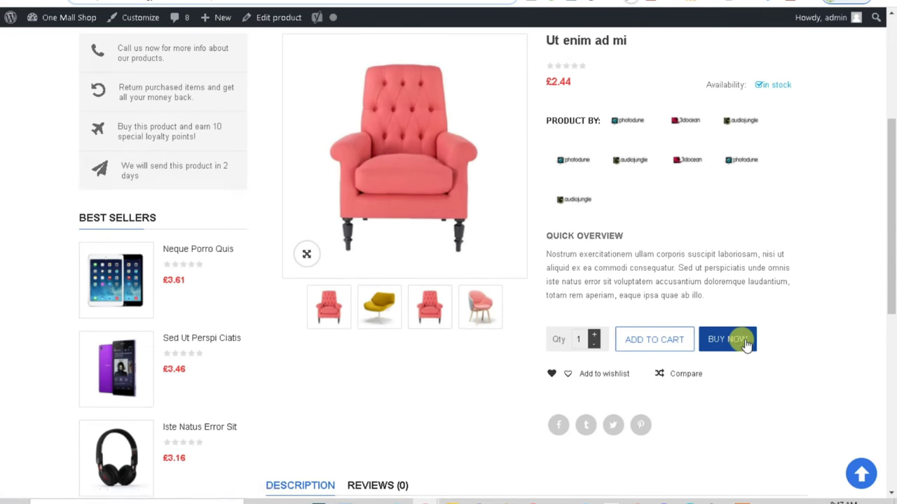
pyautogui.click(734, 343)
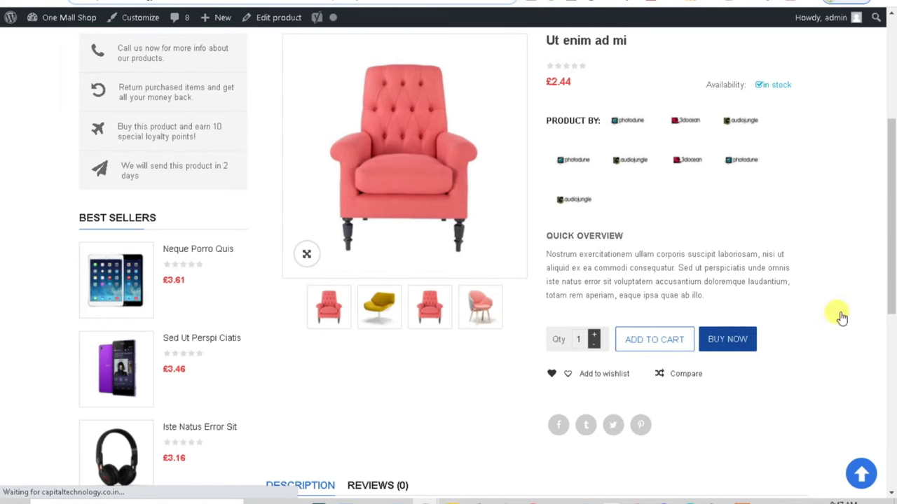
# Scroll through the checkout page to review it
pyautogui.scroll(-4, 681, 335)
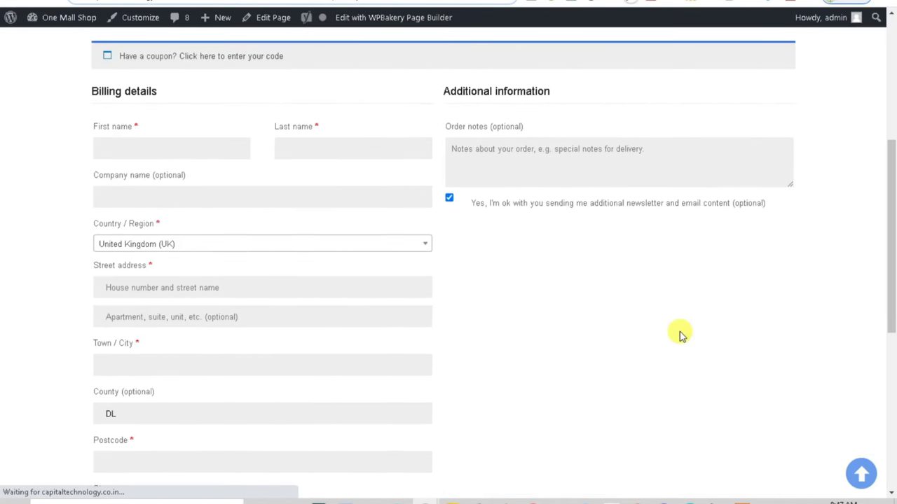
pyautogui.scroll(-2, 158, 288)
pyautogui.scroll(-3, 168, 348)
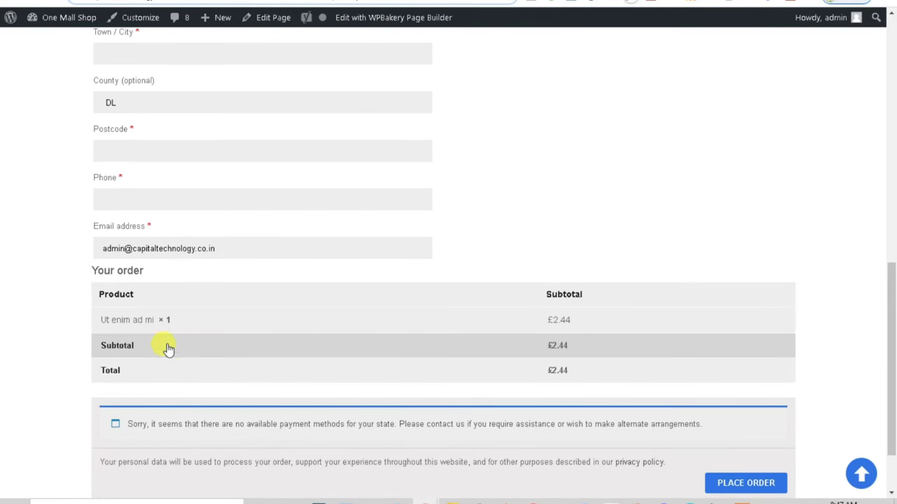
pyautogui.scroll(6, 168, 348)
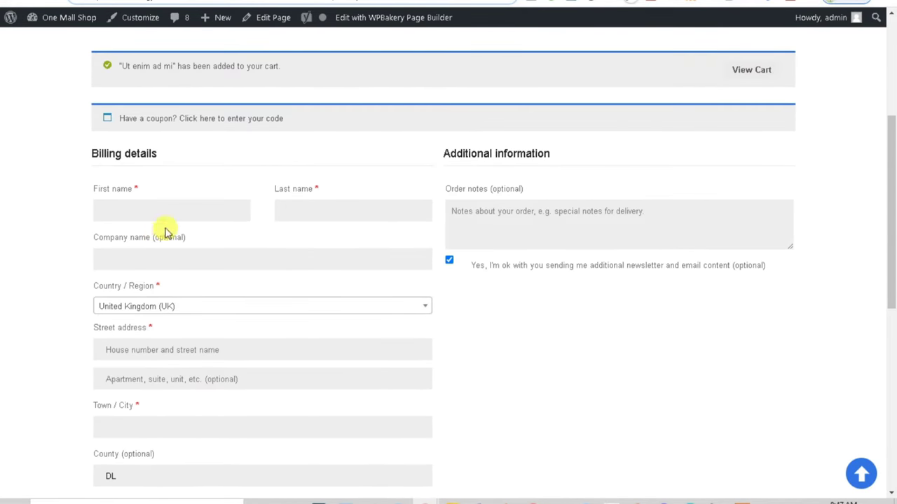
pyautogui.scroll(-6, 387, 412)
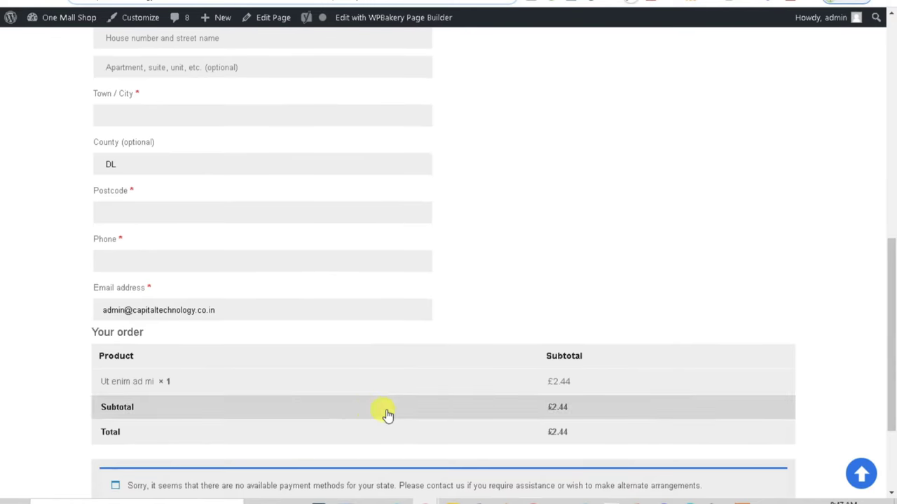
pyautogui.scroll(6, 387, 415)
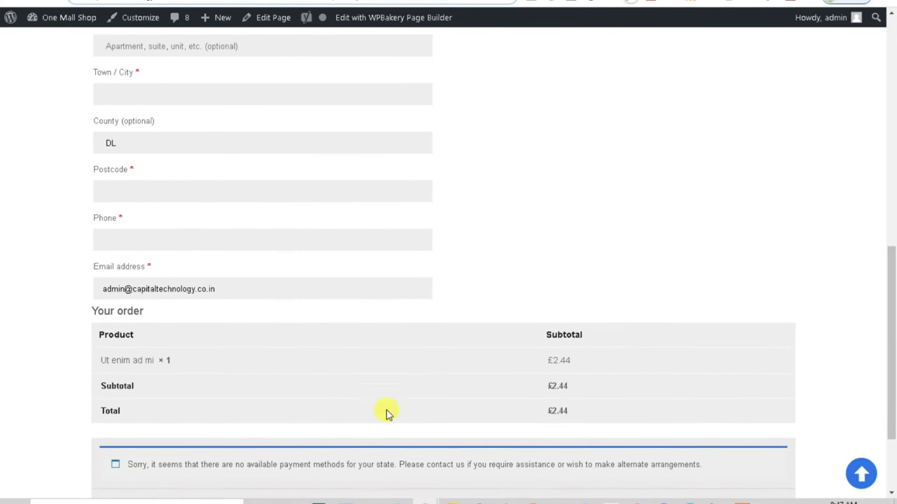
pyautogui.scroll(3, 387, 414)
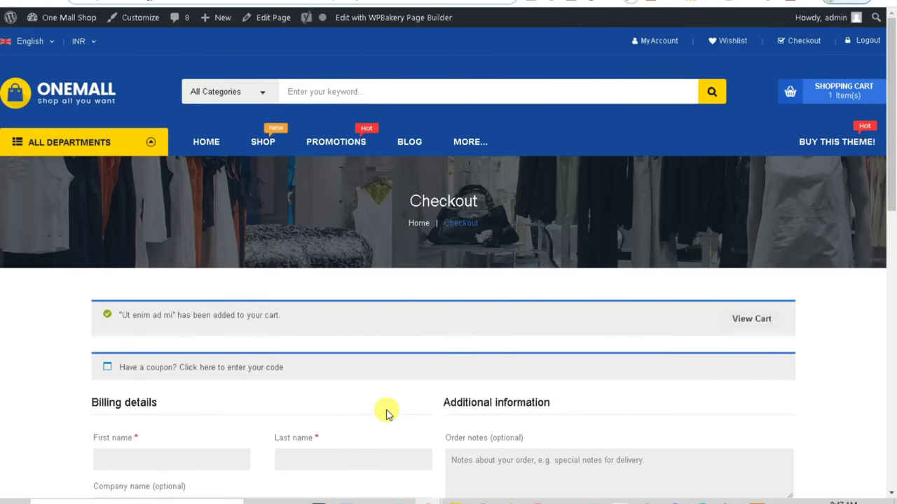
# Browse the OneMall homepage, then return to the Home Page 3 editor
pyautogui.click(69, 98)
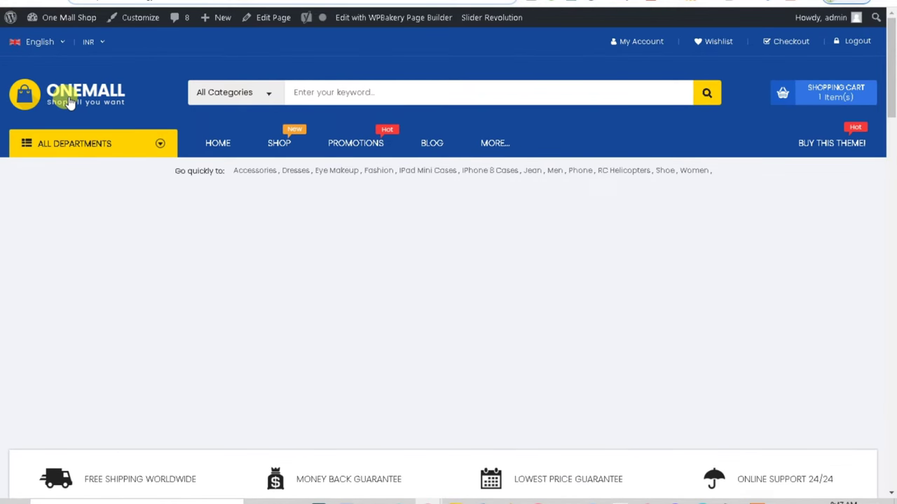
pyautogui.click(490, 142)
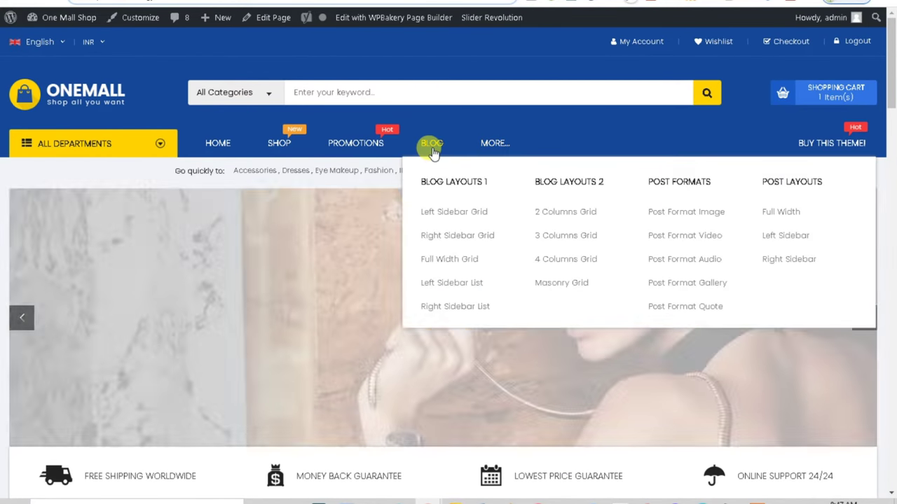
pyautogui.scroll(-5, 404, 332)
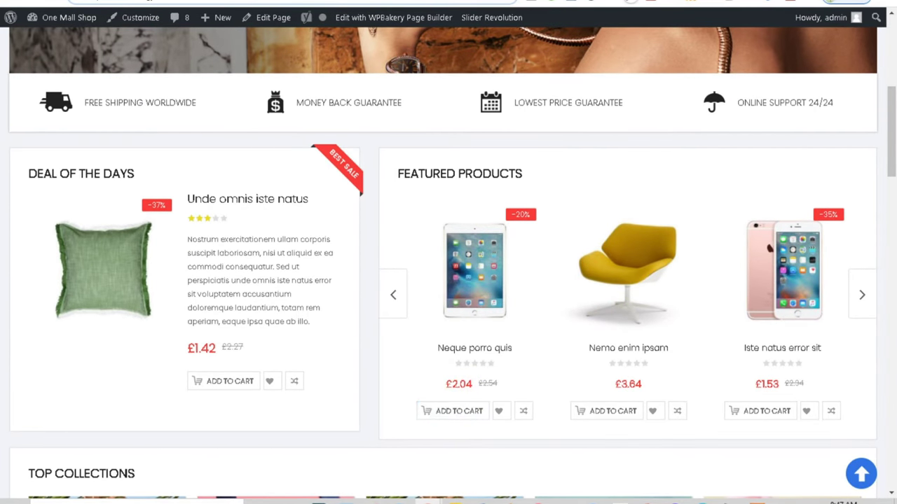
pyautogui.click(403, 4)
# Open WooCommerce Settings from the admin sidebar in a new browser tab
pyautogui.scroll(-2, 49, 484)
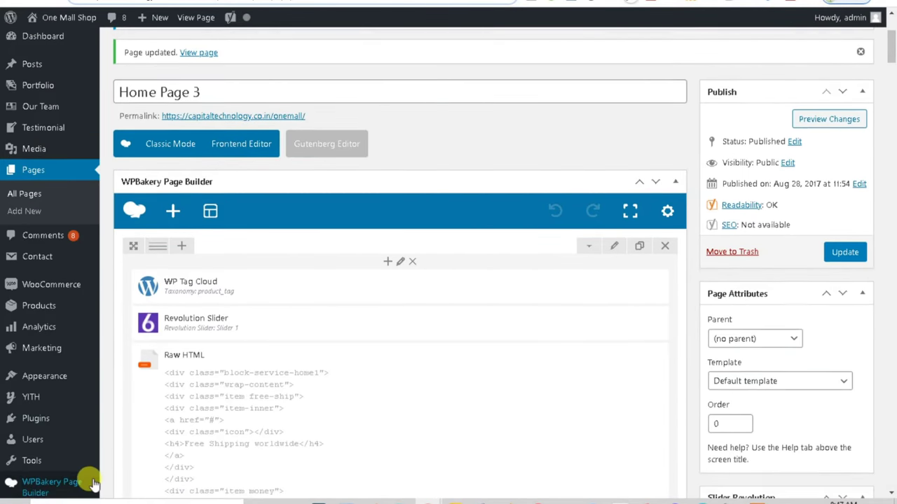
pyautogui.moveTo(58, 168)
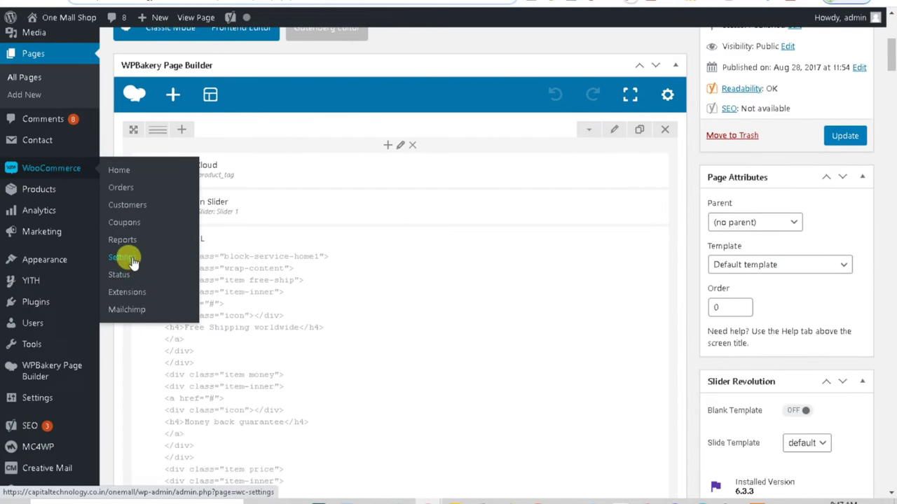
pyautogui.scroll(3, 184, 286)
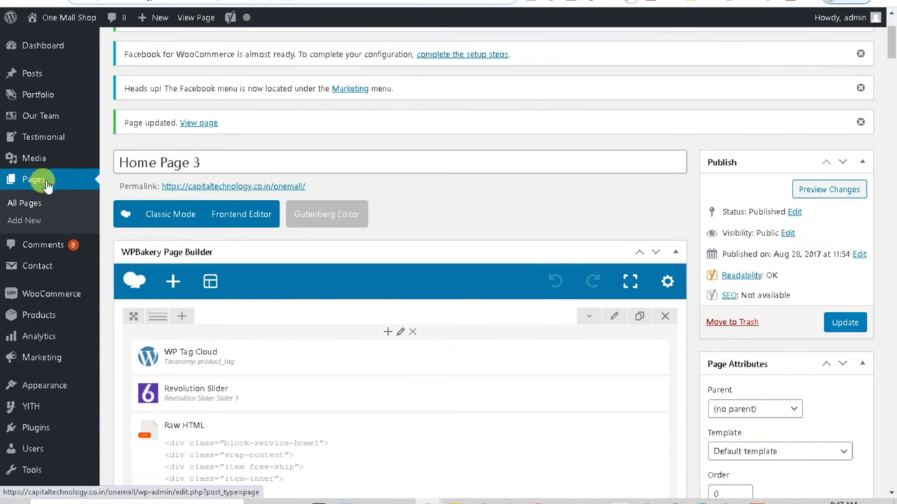
pyautogui.moveTo(74, 294)
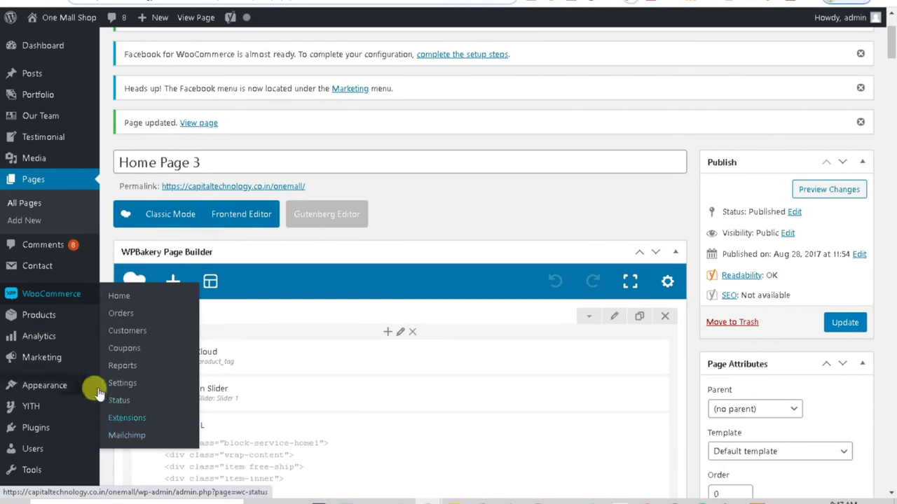
pyautogui.moveTo(69, 324)
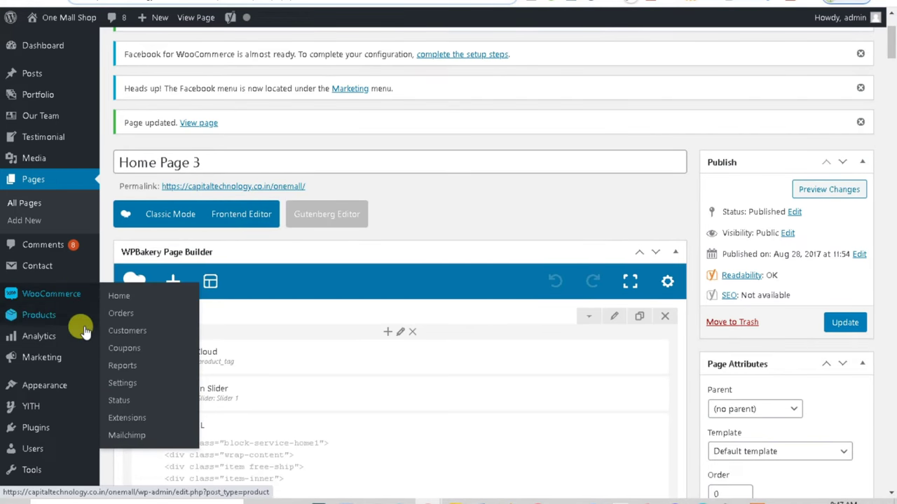
pyautogui.rightClick(125, 384)
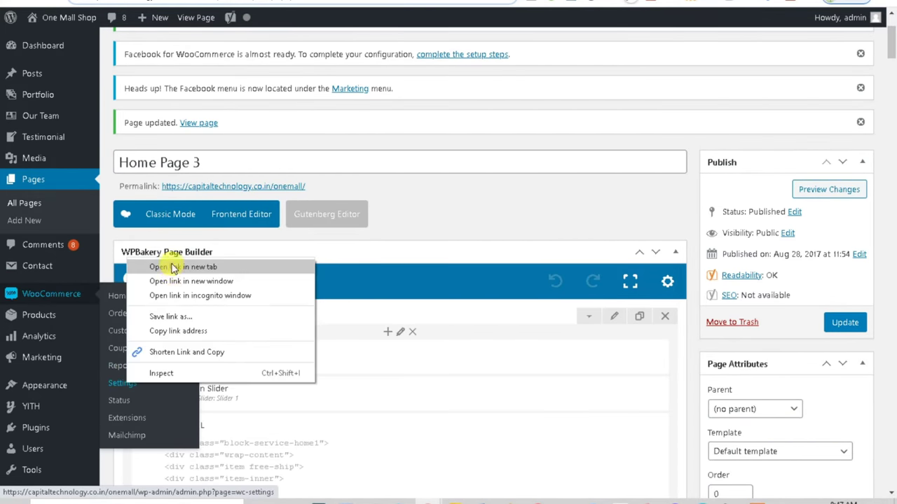
pyautogui.click(173, 259)
pyautogui.scroll(3, 344, 79)
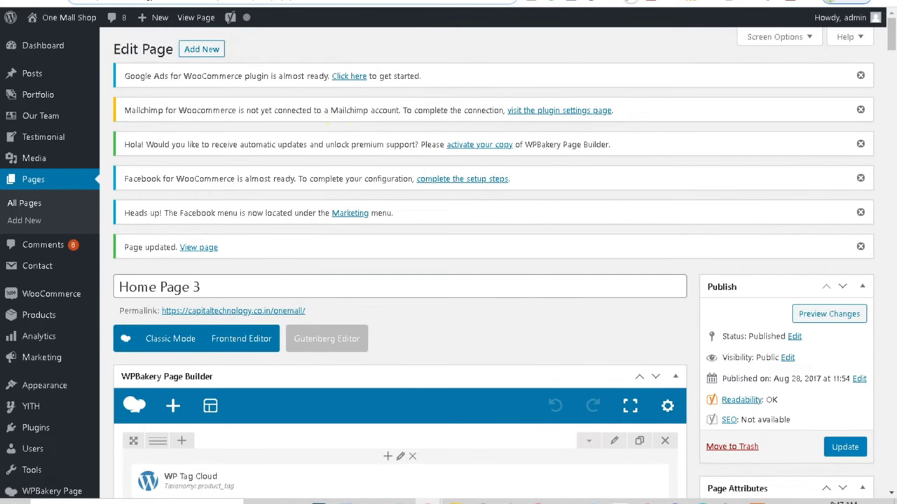
# Set Selling location(s) to Sell to specific countries and start searching for India
pyautogui.click(389, 2)
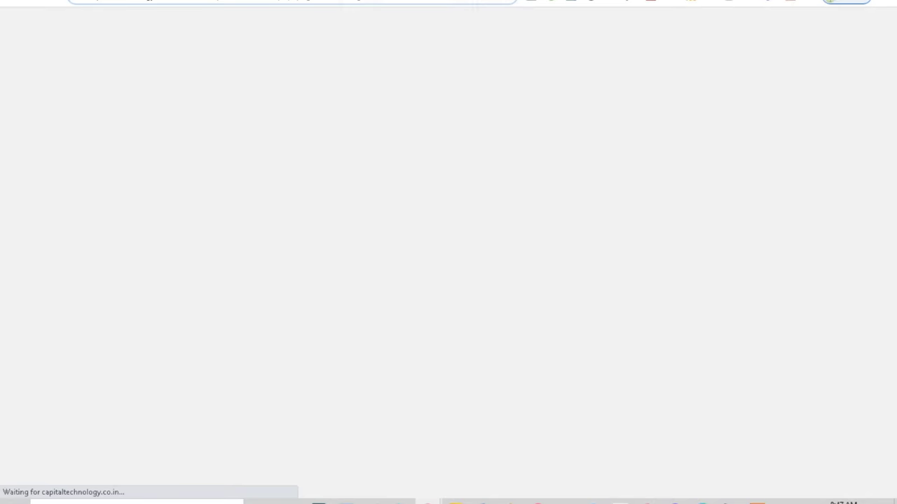
pyautogui.scroll(-6, 361, 277)
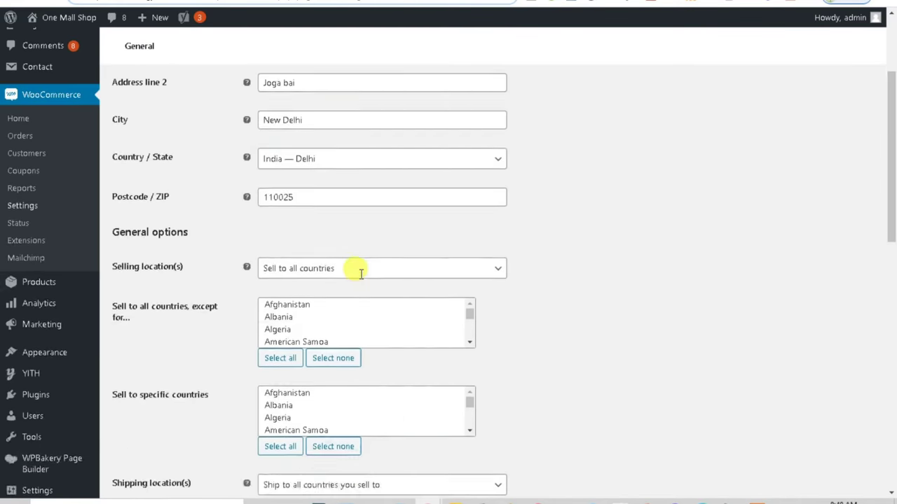
pyautogui.scroll(-1, 361, 273)
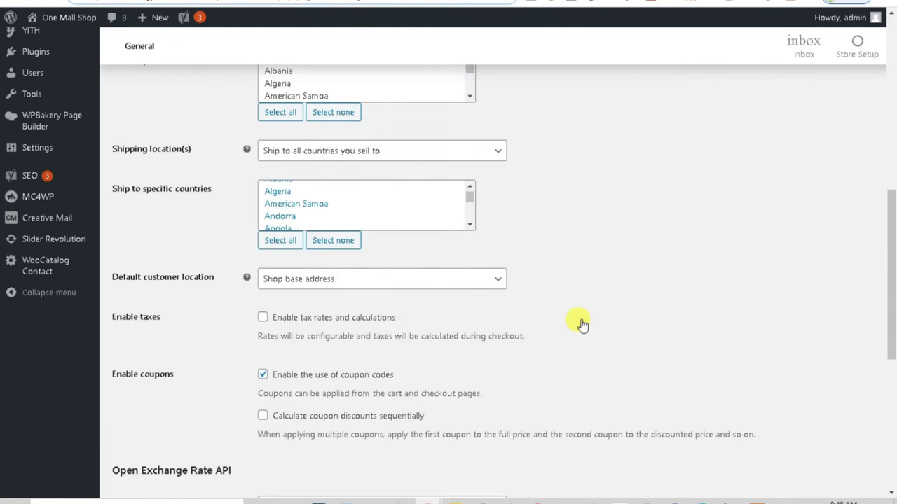
pyautogui.scroll(3, 581, 322)
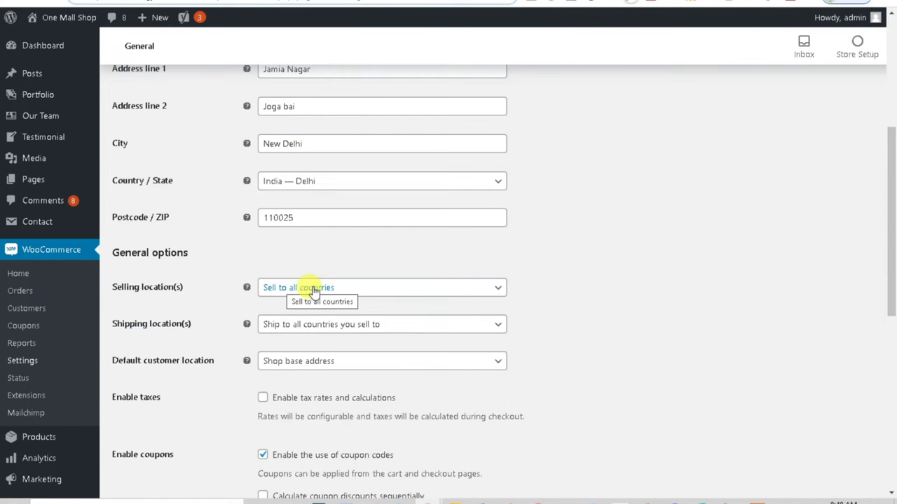
pyautogui.click(435, 290)
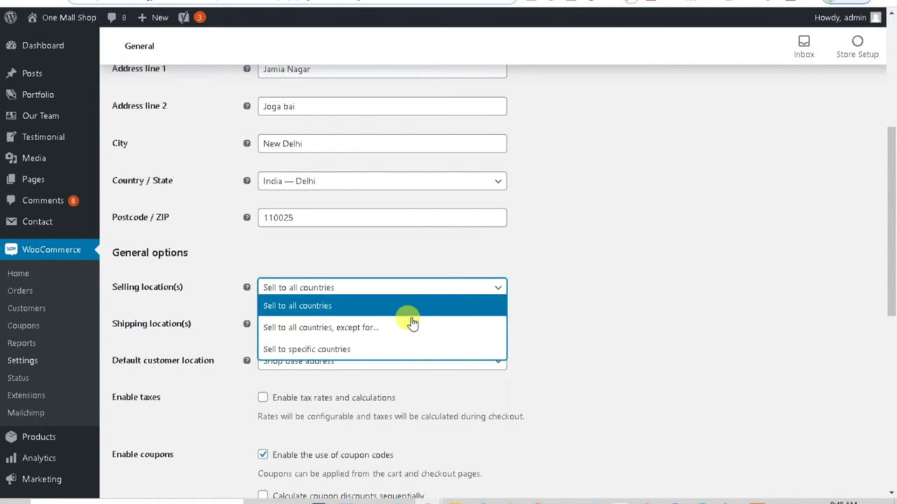
pyautogui.click(369, 356)
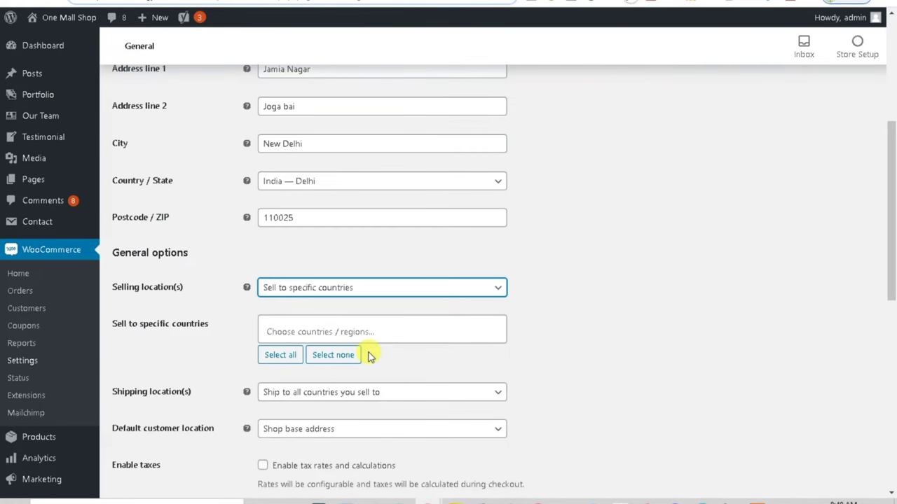
pyautogui.click(292, 333)
pyautogui.write('india')
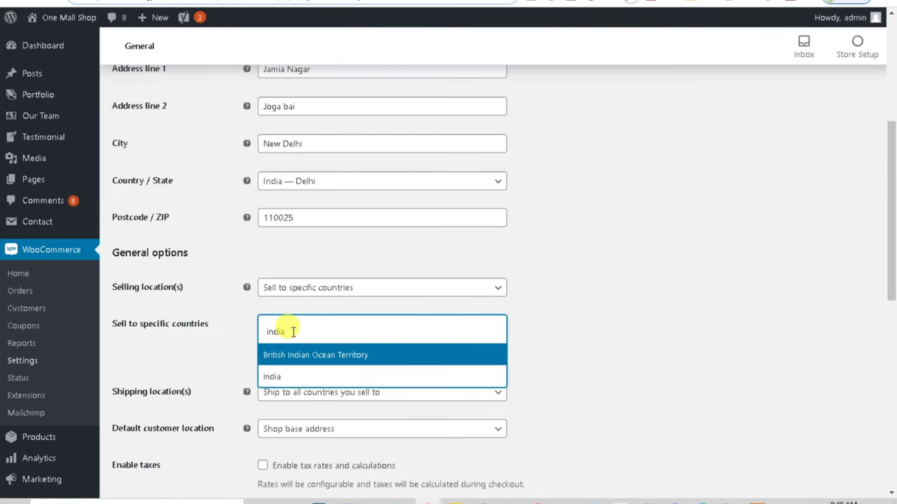
pyautogui.press('Escape')
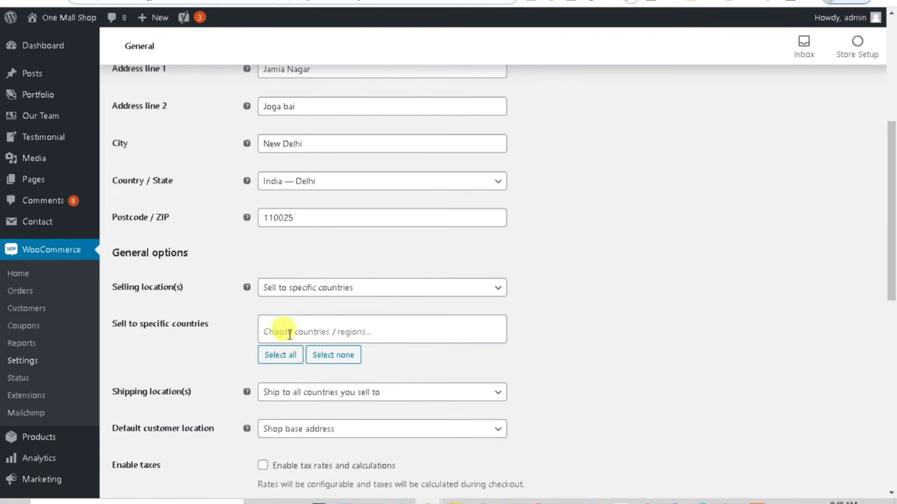
pyautogui.click(290, 335)
pyautogui.write('in')
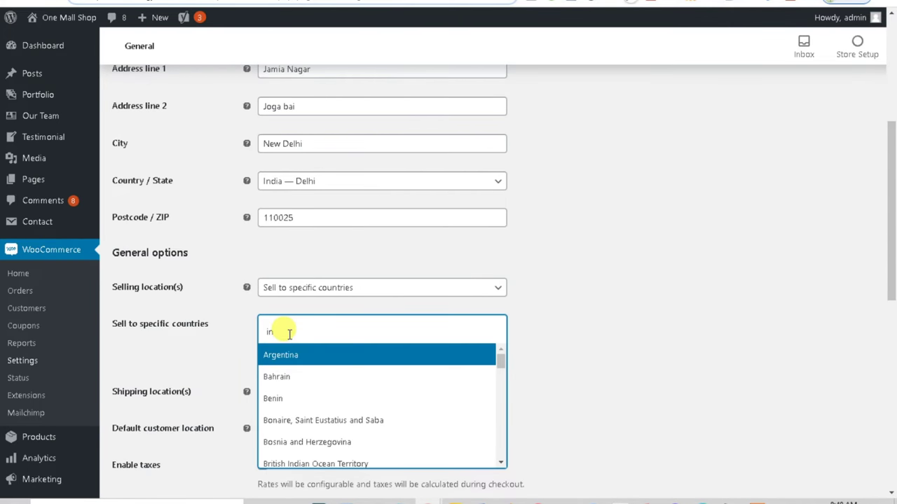
pyautogui.write('da')
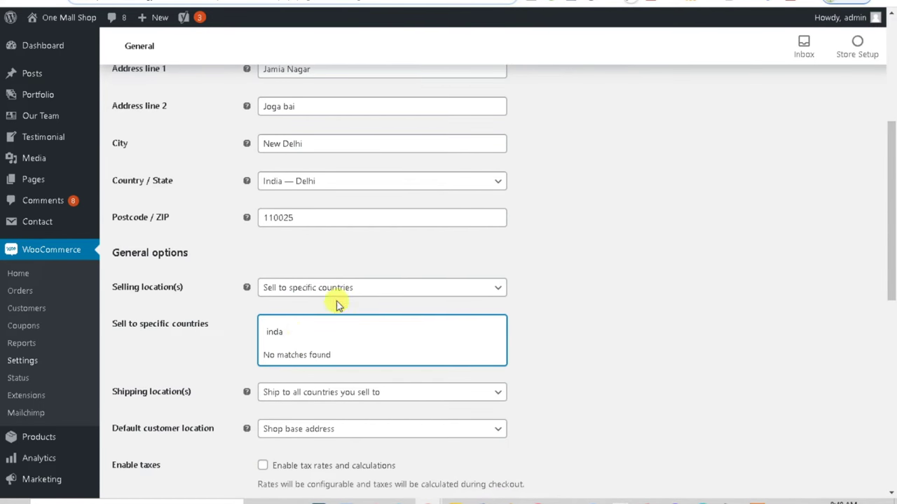
# Add India as the only selling country, keeping Sell to specific countries selected
pyautogui.click(350, 293)
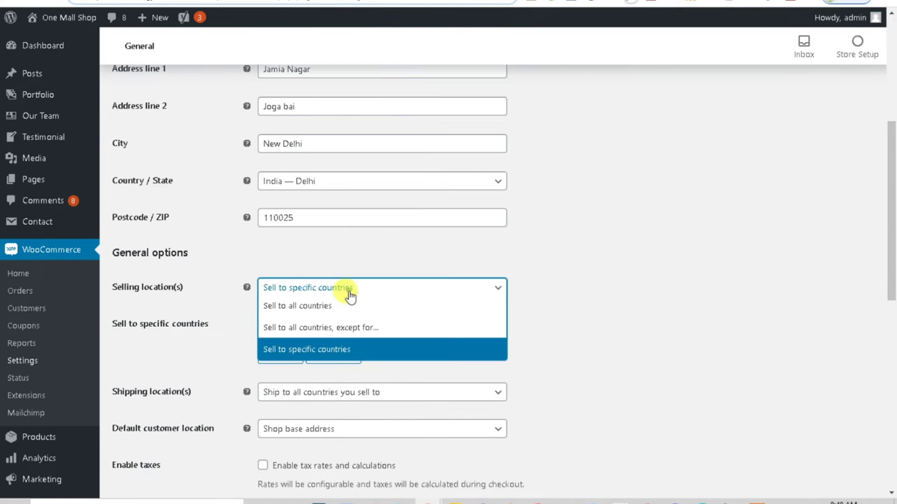
pyautogui.click(344, 348)
pyautogui.click(319, 330)
pyautogui.write('indi')
pyautogui.press('Down')
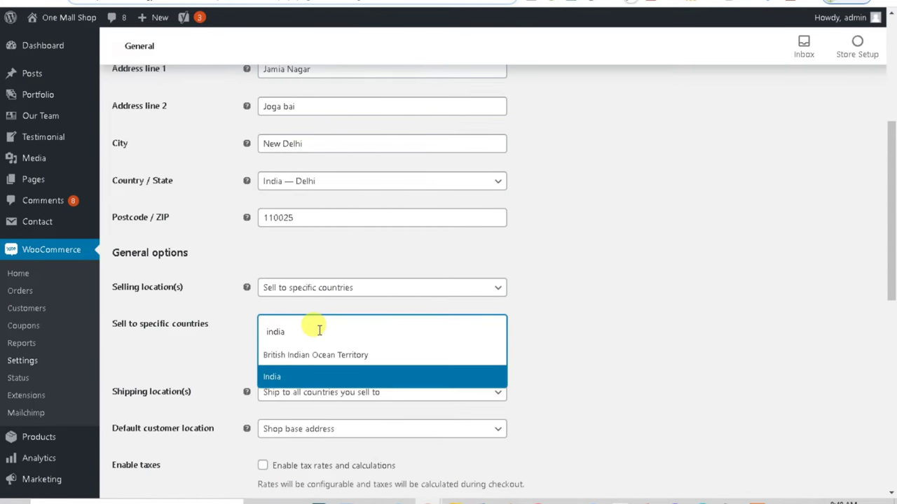
pyautogui.write('a')
pyautogui.press('Return')
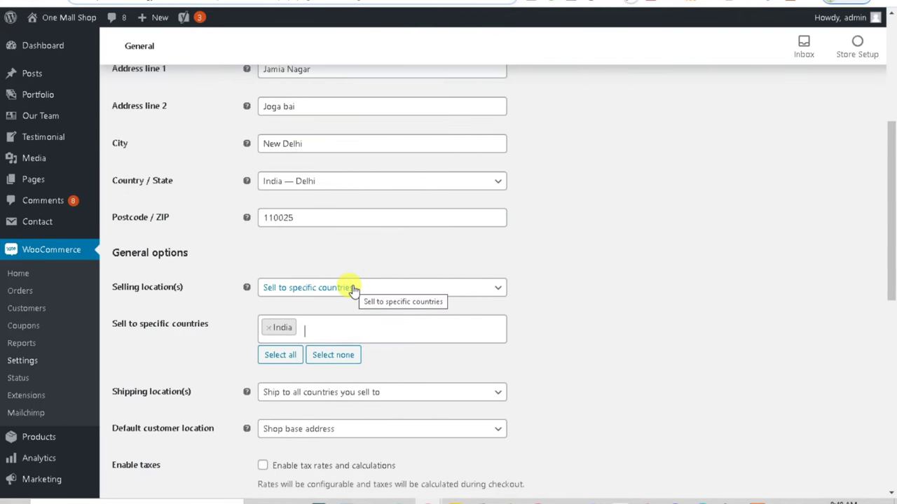
pyautogui.click(354, 289)
pyautogui.click(349, 352)
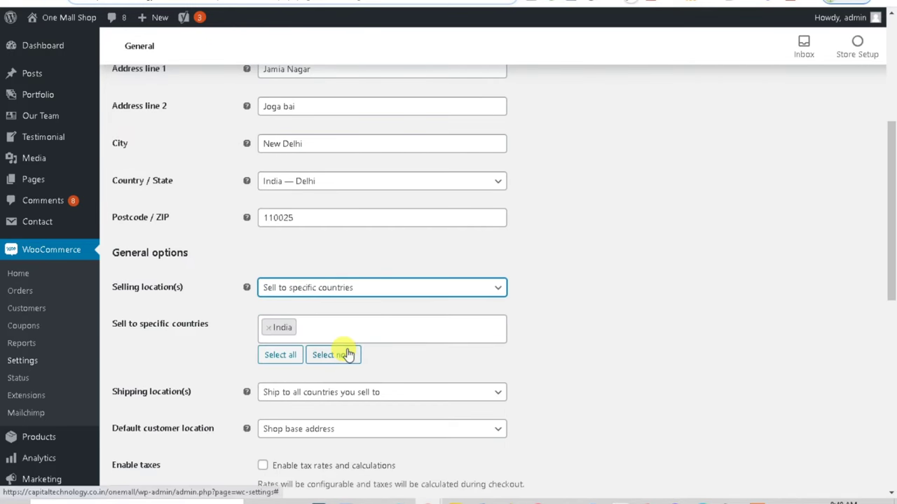
# Set shipping locations to 'Ship to specific countries only' and add India as the only ship-to country
pyautogui.scroll(-2, 468, 353)
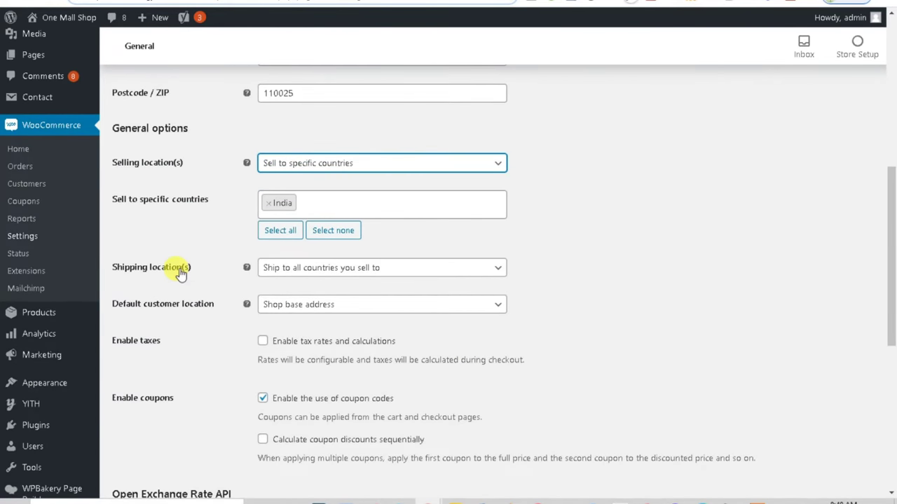
pyautogui.click(339, 275)
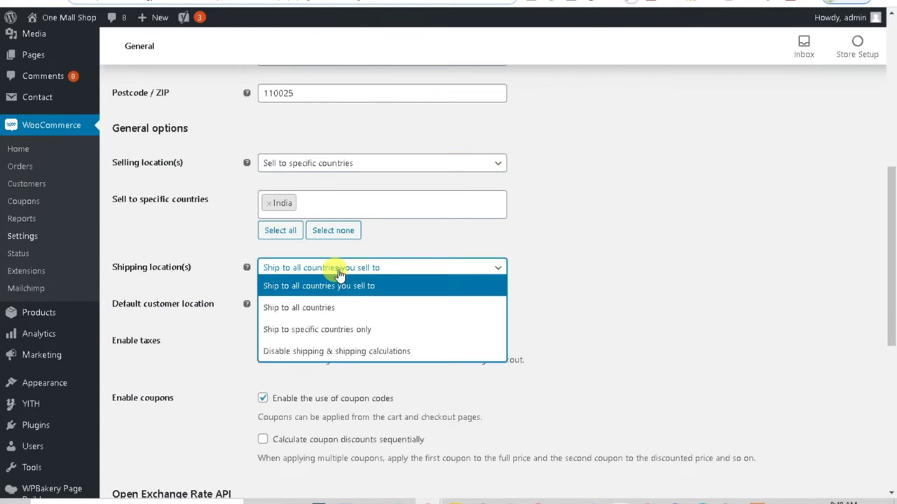
pyautogui.click(348, 352)
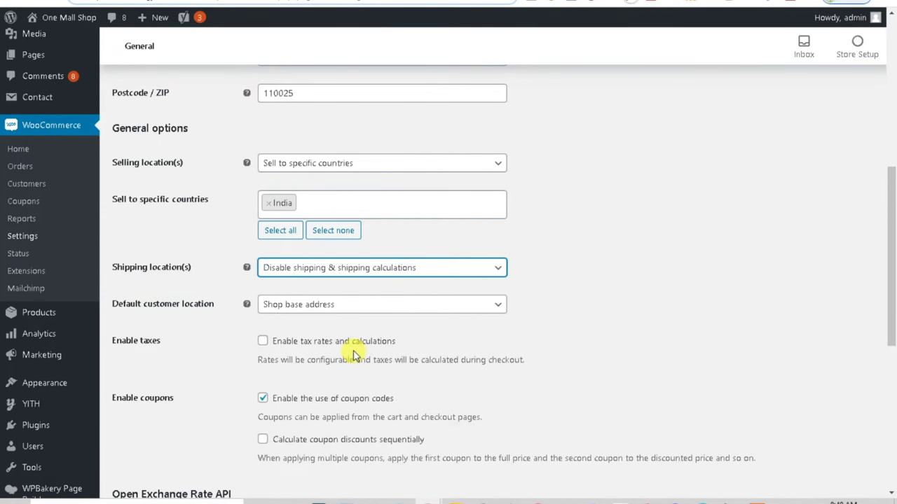
pyautogui.click(389, 272)
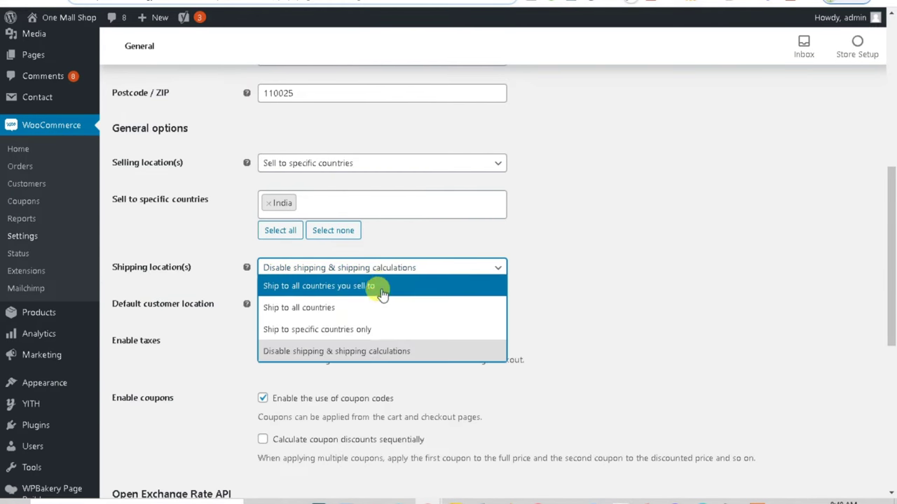
pyautogui.click(372, 330)
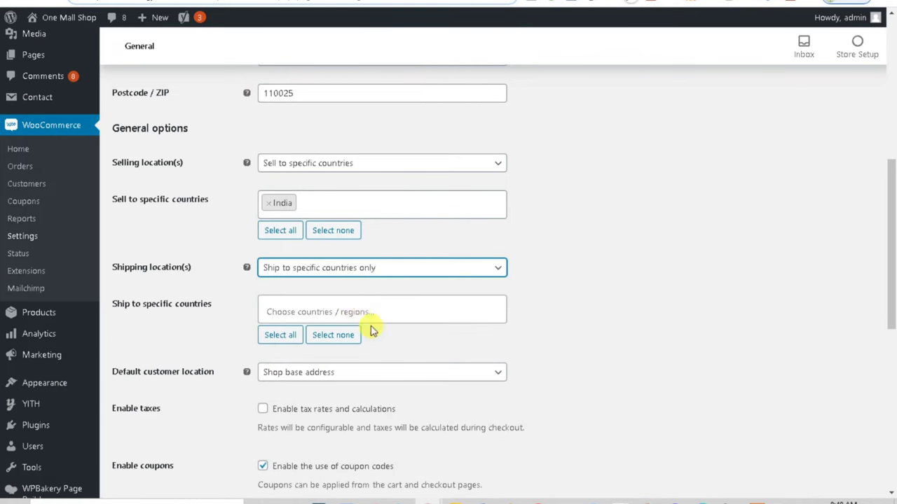
pyautogui.click(352, 309)
pyautogui.write('india')
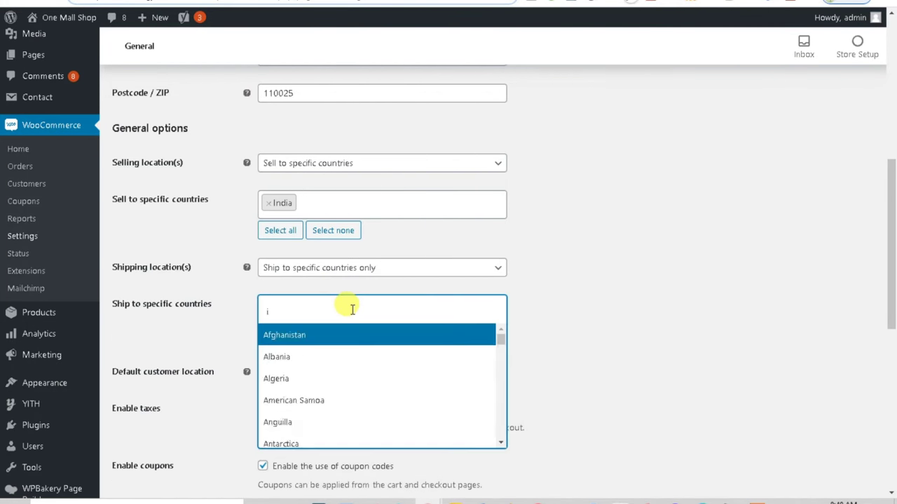
pyautogui.press('Down')
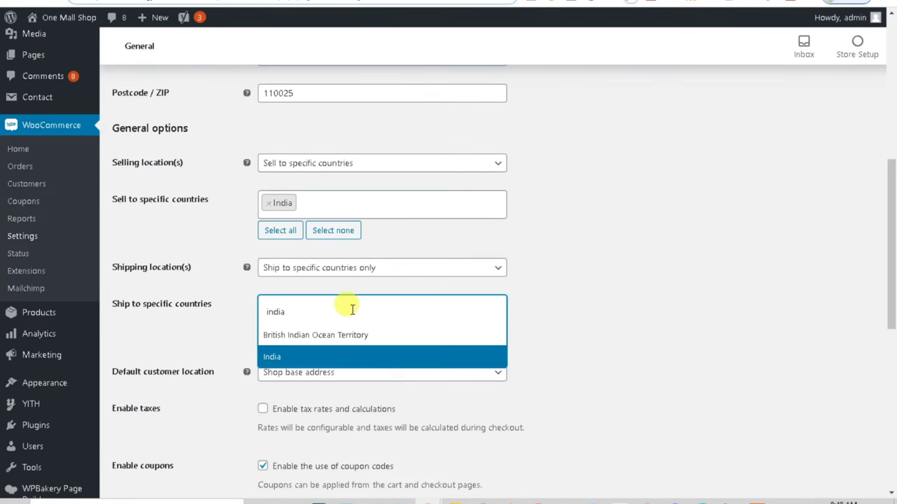
pyautogui.press('Return')
pyautogui.scroll(-3, 351, 308)
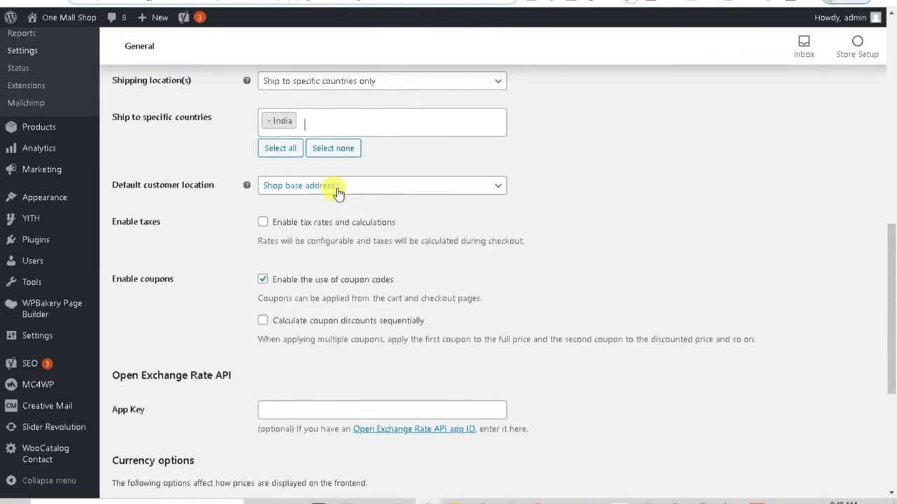
# Keep Shop base address as the default customer location and enable tax rates and calculations
pyautogui.click(337, 192)
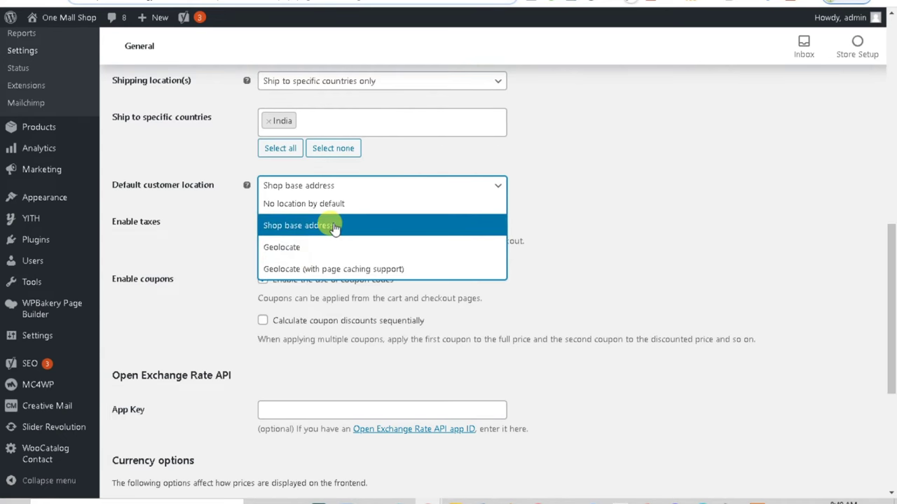
pyautogui.click(341, 226)
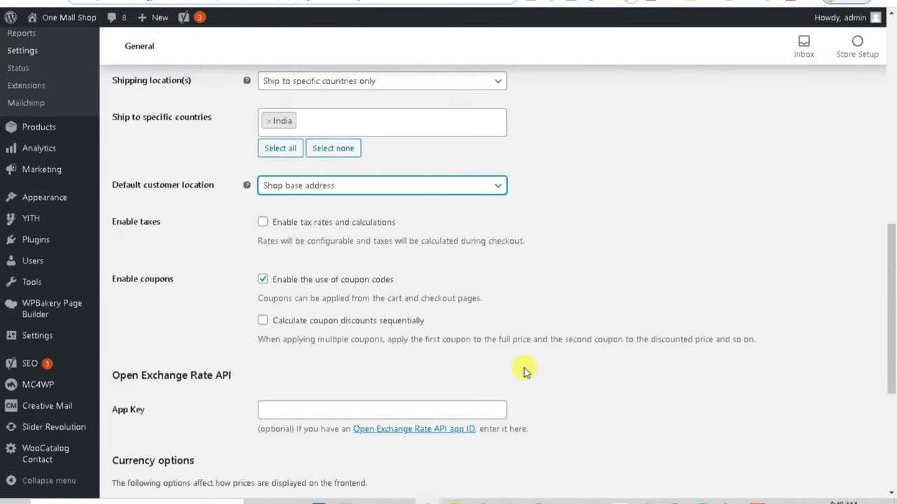
pyautogui.click(263, 222)
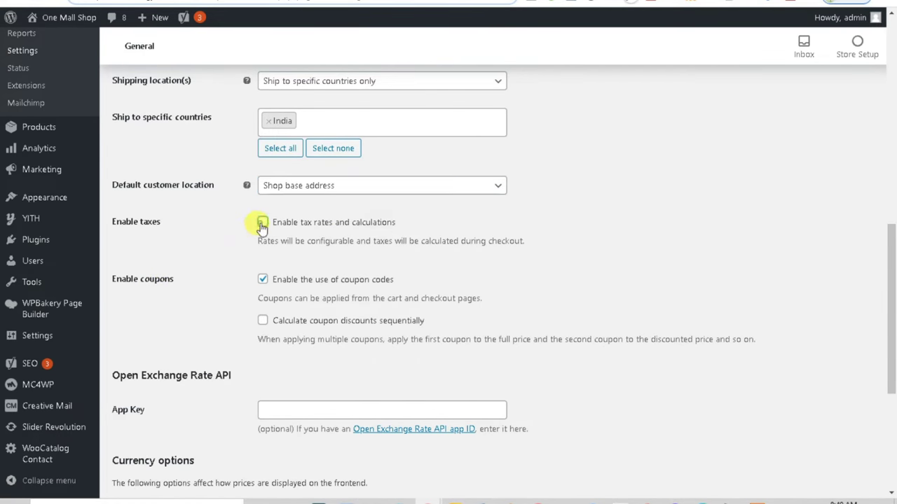
# Review the general settings, including the currency options, and save the changes
pyautogui.scroll(1, 242, 273)
pyautogui.scroll(10, 259, 298)
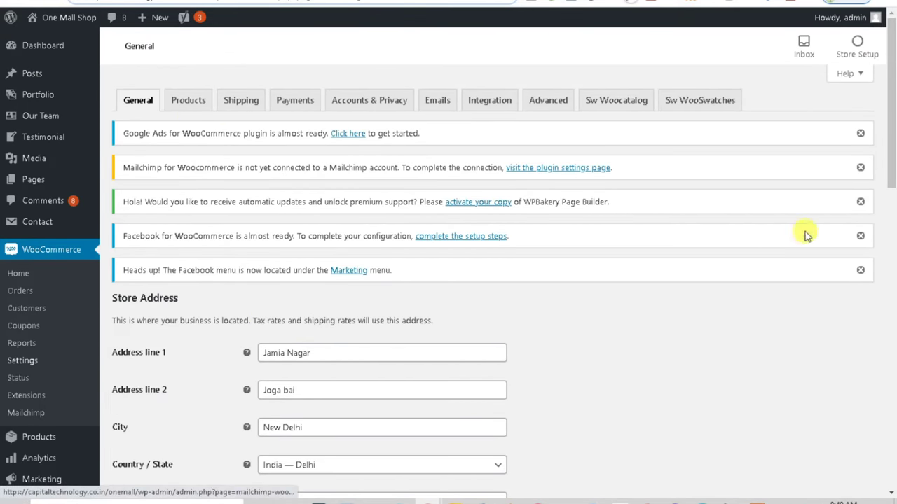
pyautogui.scroll(-7, 595, 360)
pyautogui.scroll(-4, 595, 360)
pyautogui.scroll(-1, 177, 343)
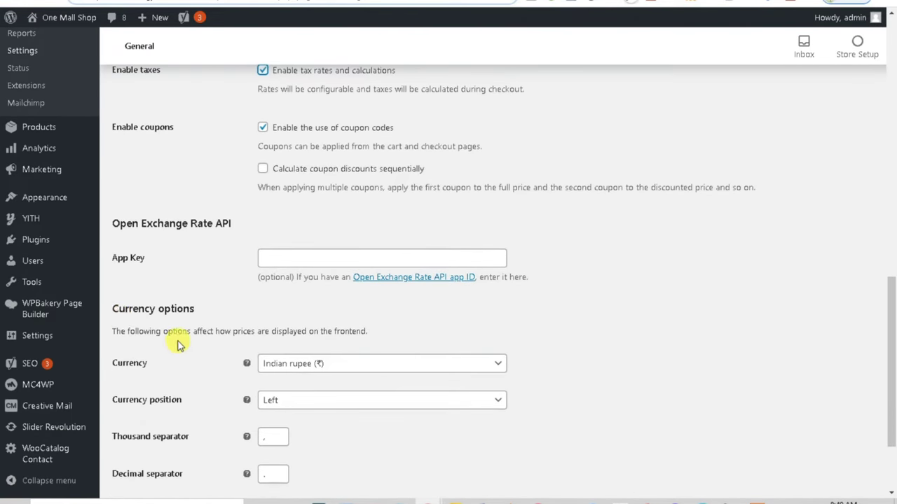
pyautogui.moveTo(151, 220); pyautogui.dragTo(278, 221)
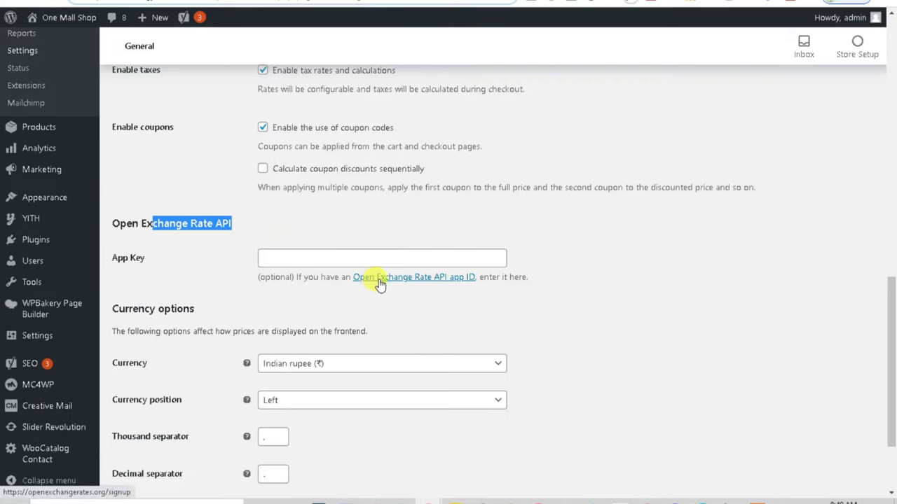
pyautogui.scroll(-3, 378, 280)
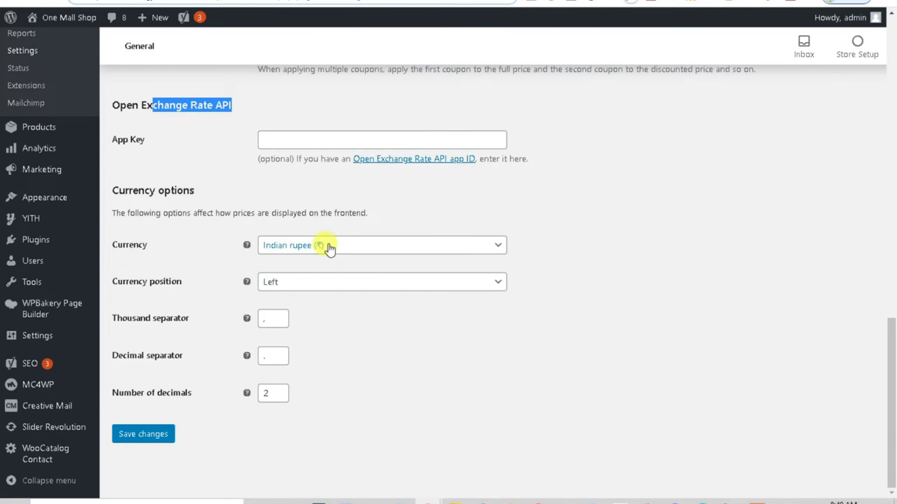
pyautogui.click(136, 436)
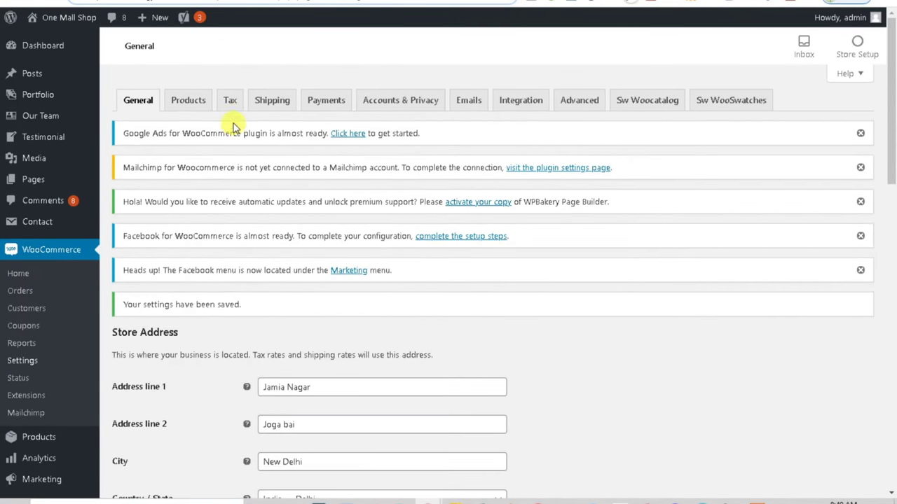
# Switch to the storefront tab and scroll through the home page
pyautogui.click(555, 3)
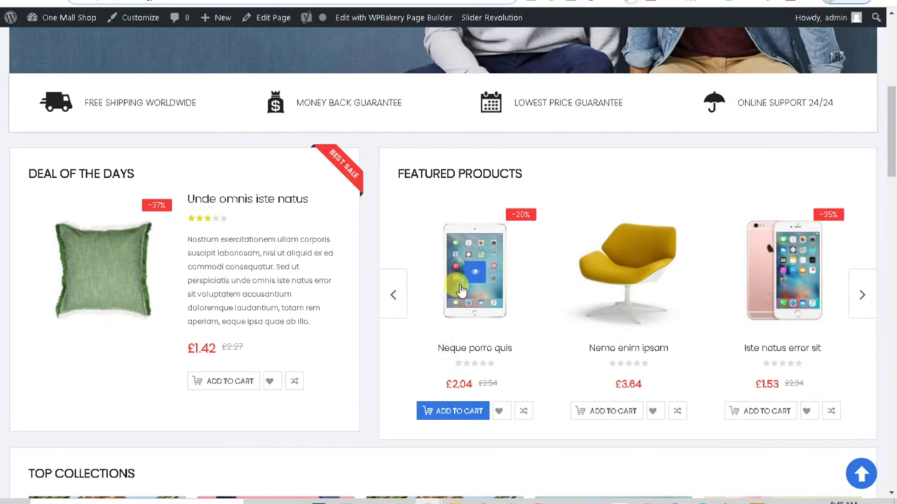
pyautogui.scroll(5, 458, 320)
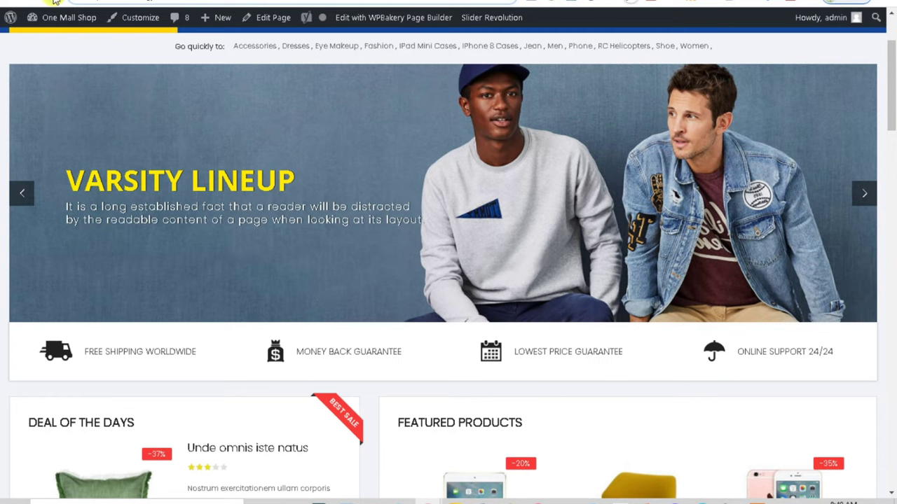
pyautogui.scroll(-4, 612, 222)
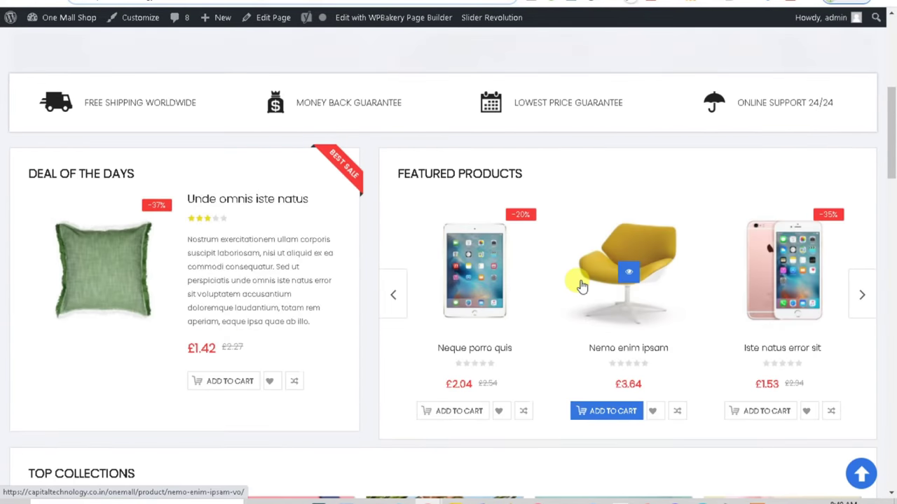
pyautogui.scroll(-3, 451, 398)
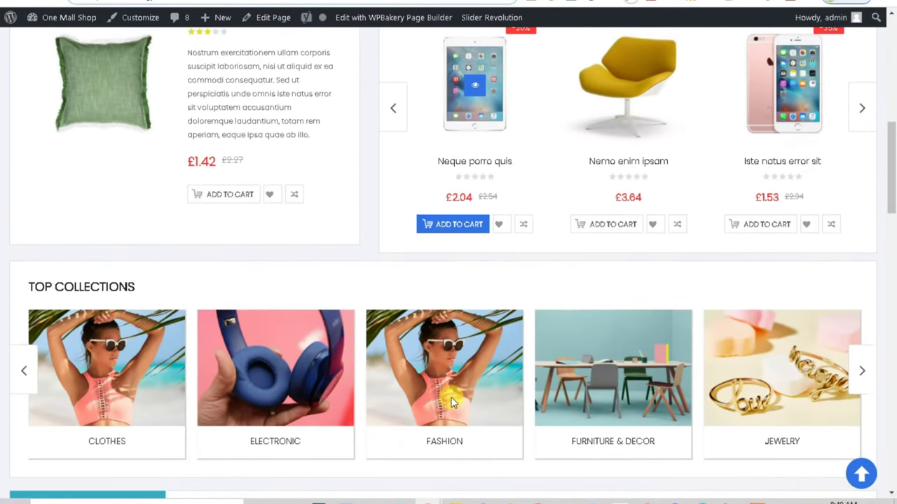
# Open the Neque porro quis product page and check its price, shown as £2.04
pyautogui.click(468, 163)
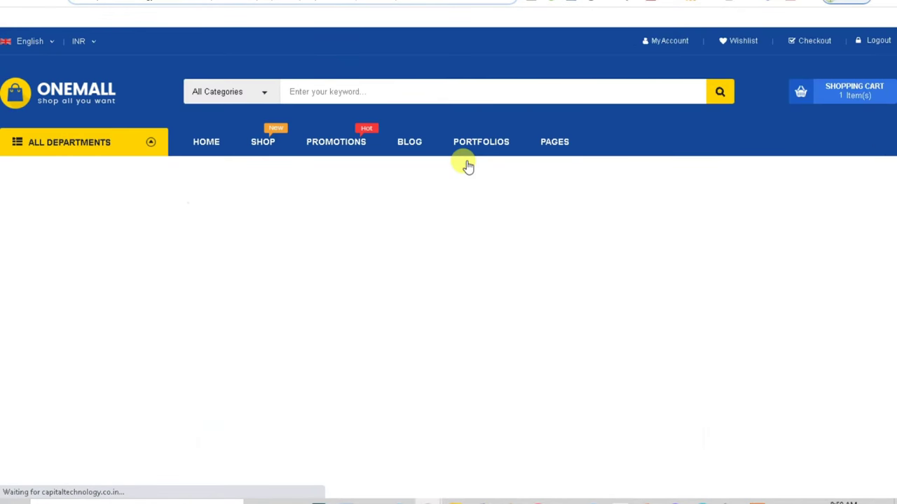
pyautogui.scroll(-2, 468, 166)
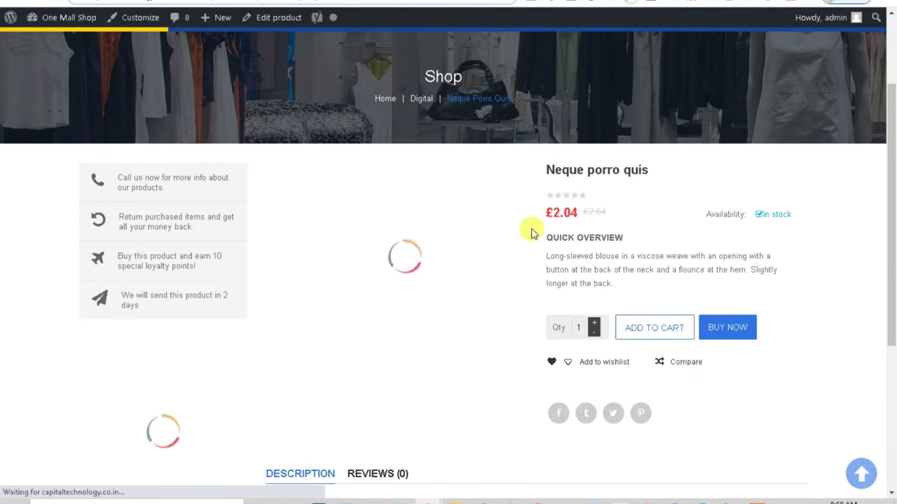
pyautogui.scroll(-2, 550, 214)
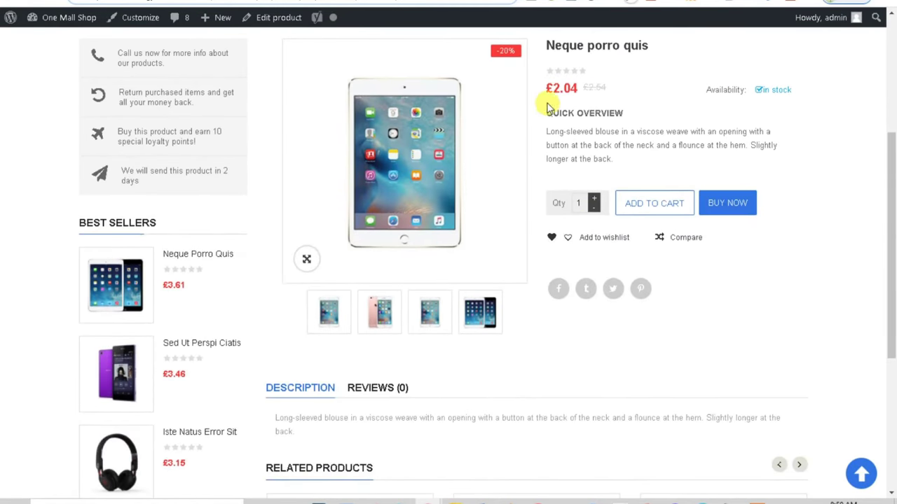
pyautogui.moveTo(576, 88); pyautogui.dragTo(552, 87)
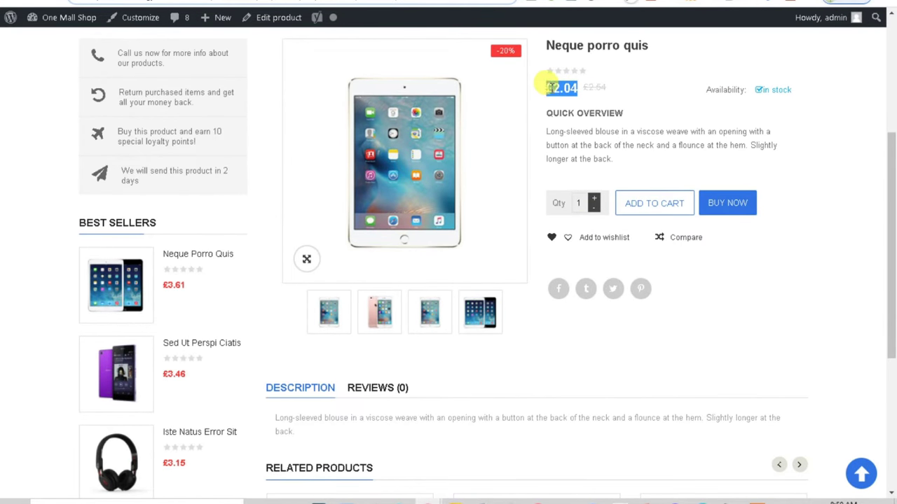
pyautogui.scroll(3, 544, 158)
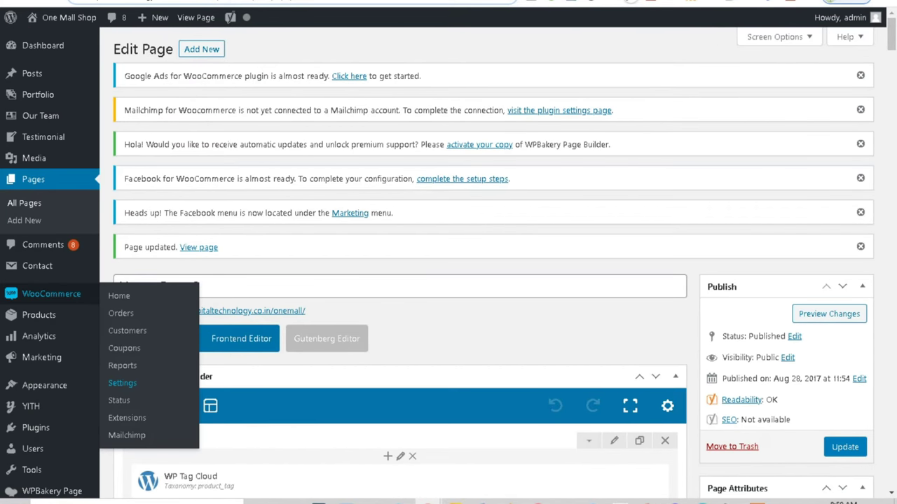
# Look through the WooCommerce general settings, then go to the Sw Woocatalog settings tab
pyautogui.click(122, 383)
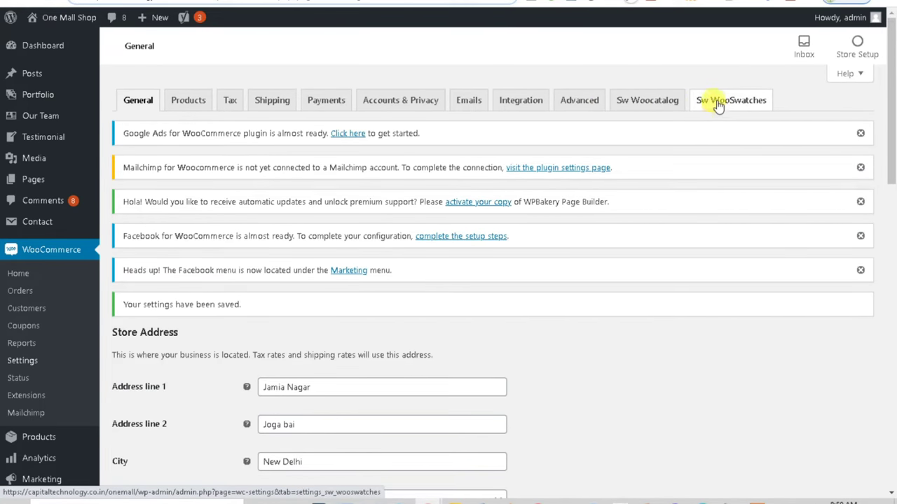
pyautogui.scroll(-6, 671, 271)
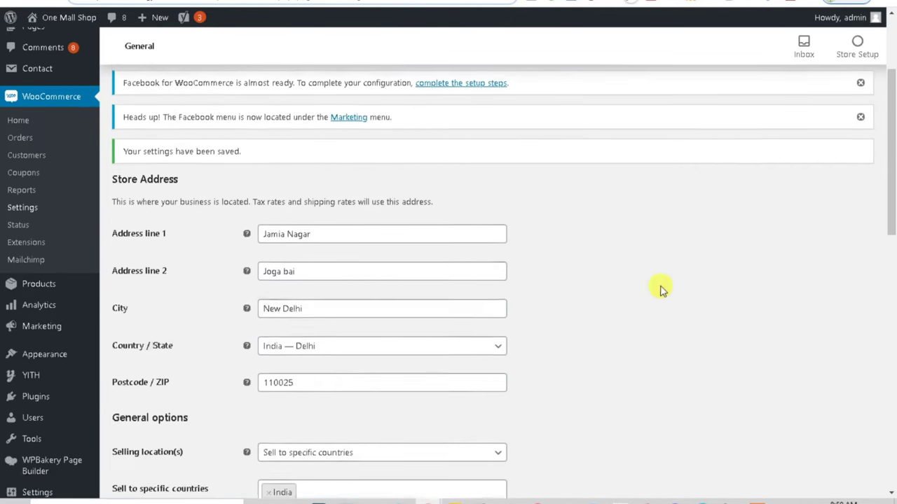
pyautogui.scroll(-4, 657, 323)
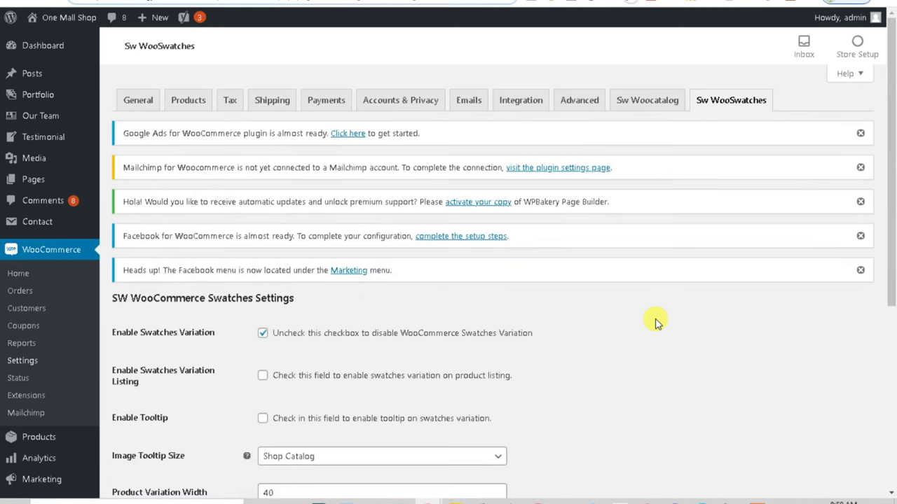
pyautogui.scroll(-4, 656, 323)
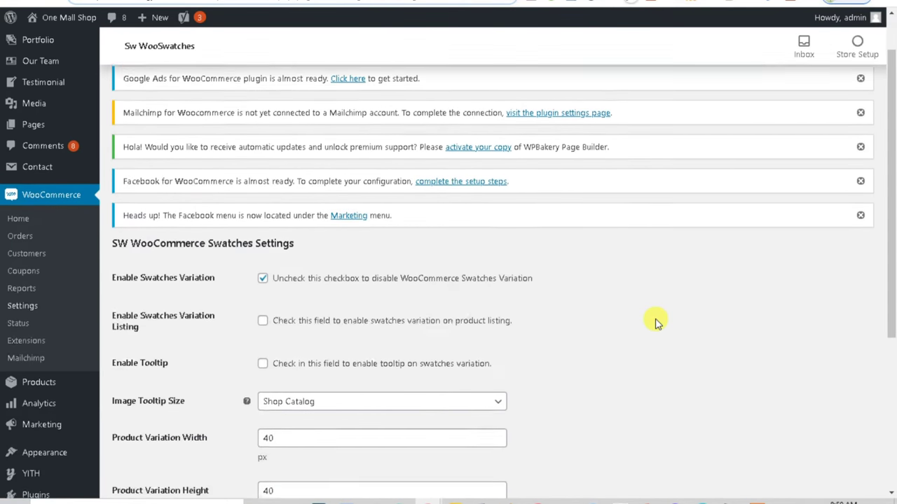
pyautogui.scroll(4, 657, 323)
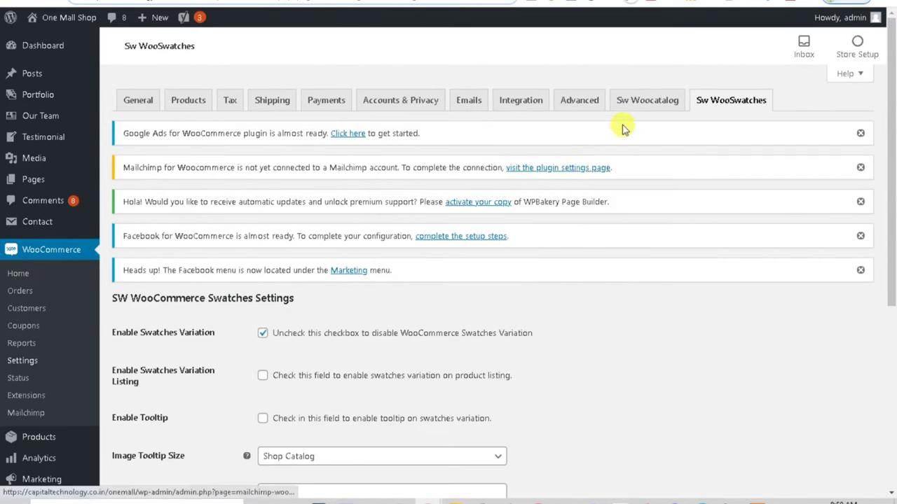
pyautogui.click(634, 105)
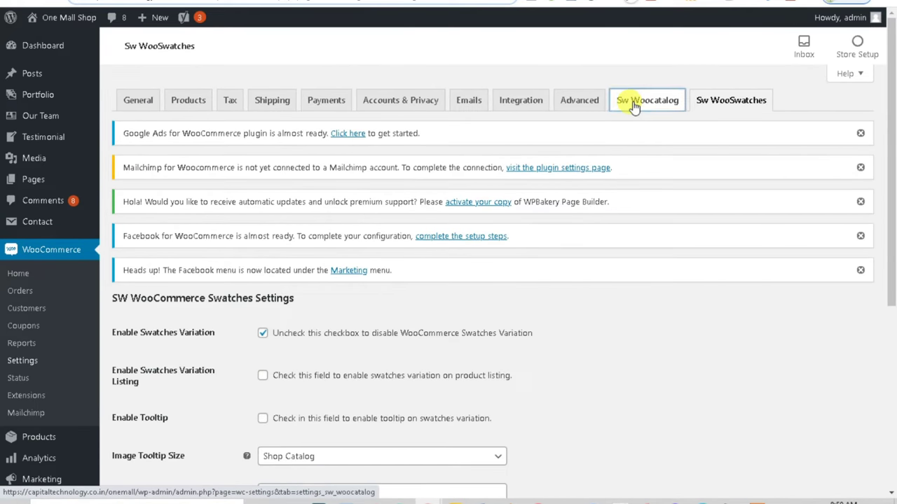
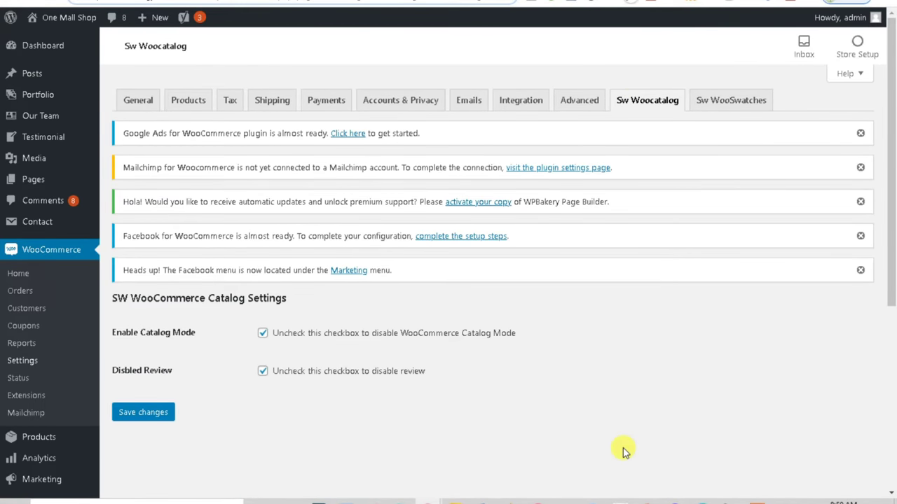
# Open WooCommerce's Advanced settings and scroll through page setup and the checkout and account endpoints
pyautogui.click(576, 102)
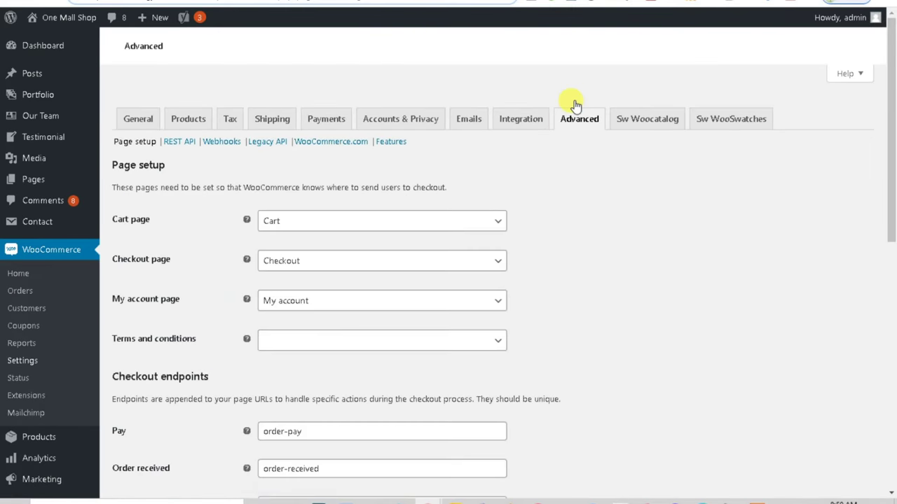
pyautogui.scroll(-2, 663, 354)
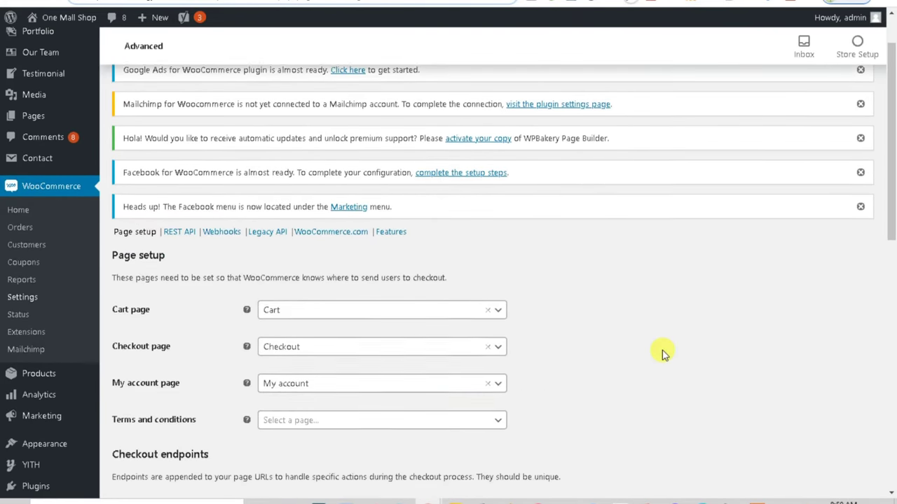
pyautogui.scroll(-2, 664, 354)
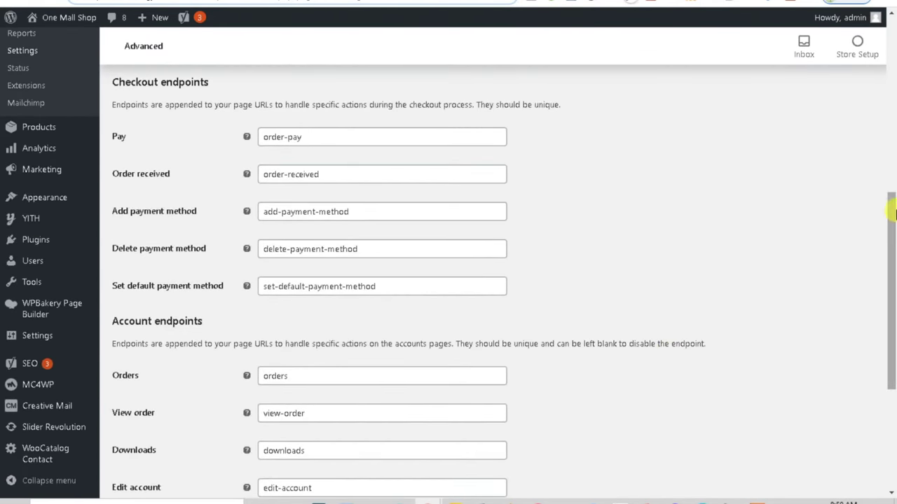
pyautogui.moveTo(893, 236); pyautogui.dragTo(891, 21)
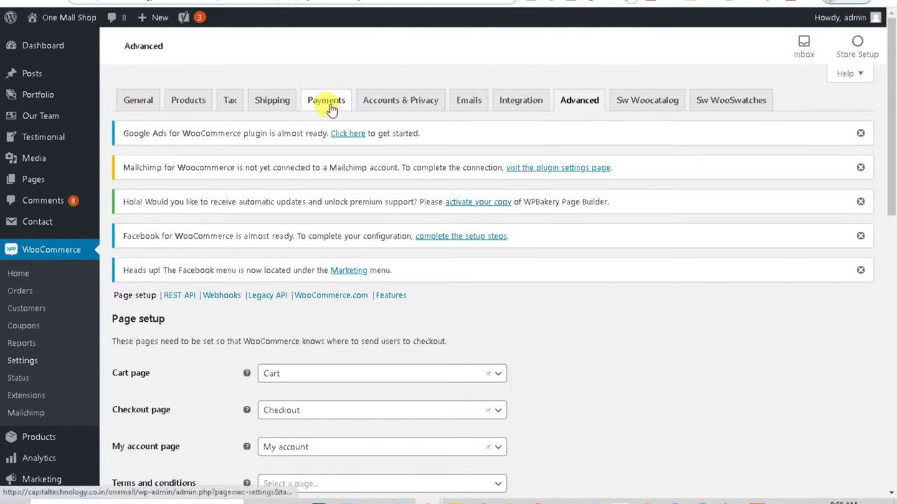
# Switch to the Products settings and review the Measurements units: weight in kg, dimensions in cm
pyautogui.click(188, 102)
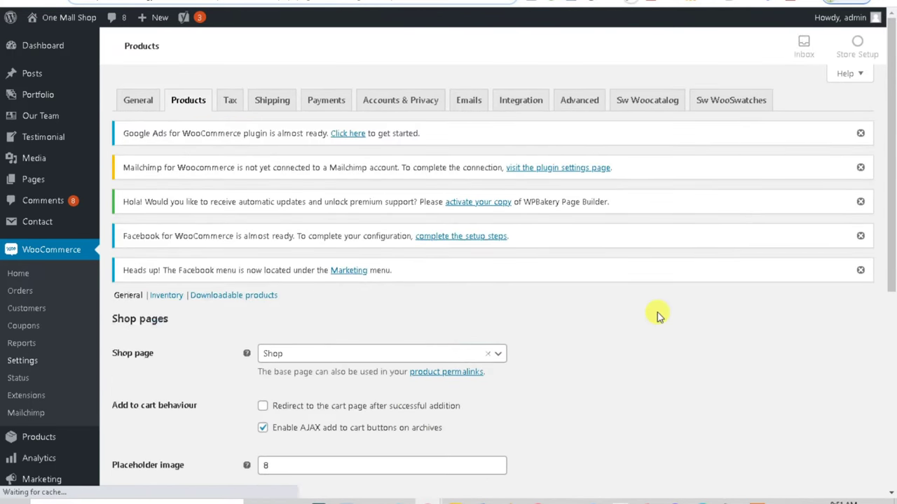
pyautogui.scroll(-3, 658, 316)
pyautogui.scroll(3, 659, 316)
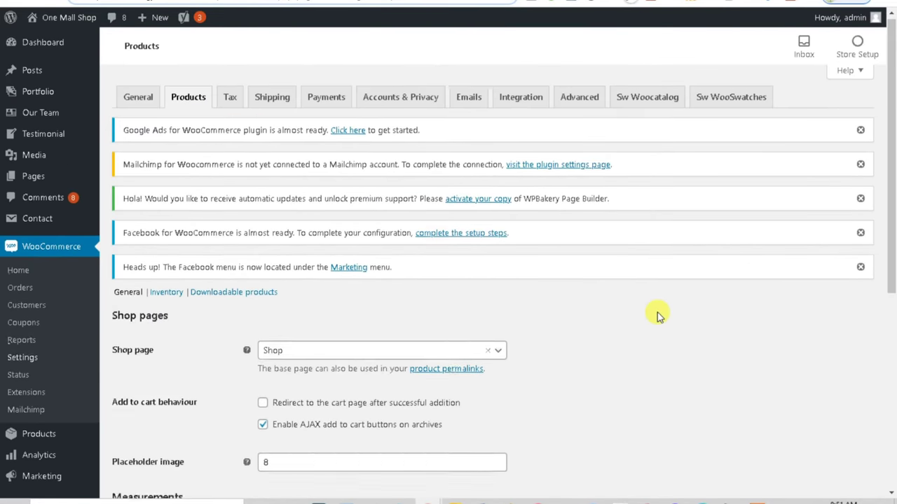
pyautogui.scroll(-2, 659, 316)
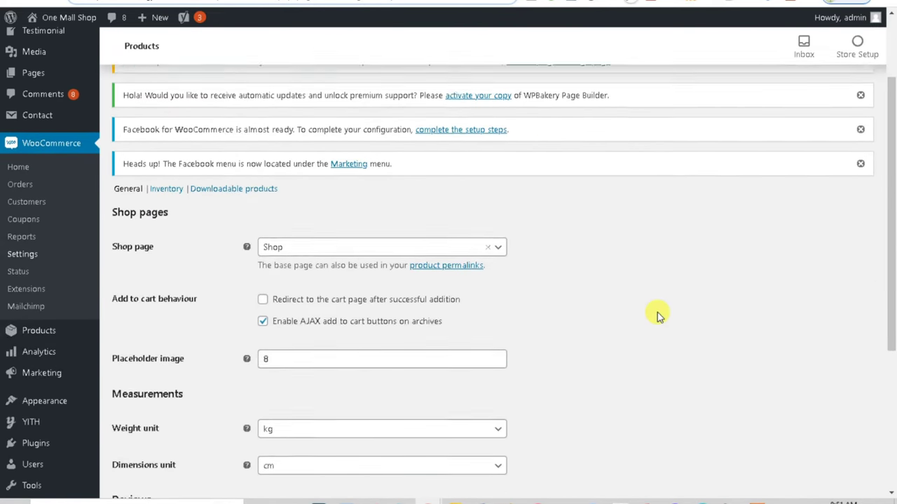
pyautogui.scroll(-4, 666, 356)
pyautogui.scroll(2, 215, 291)
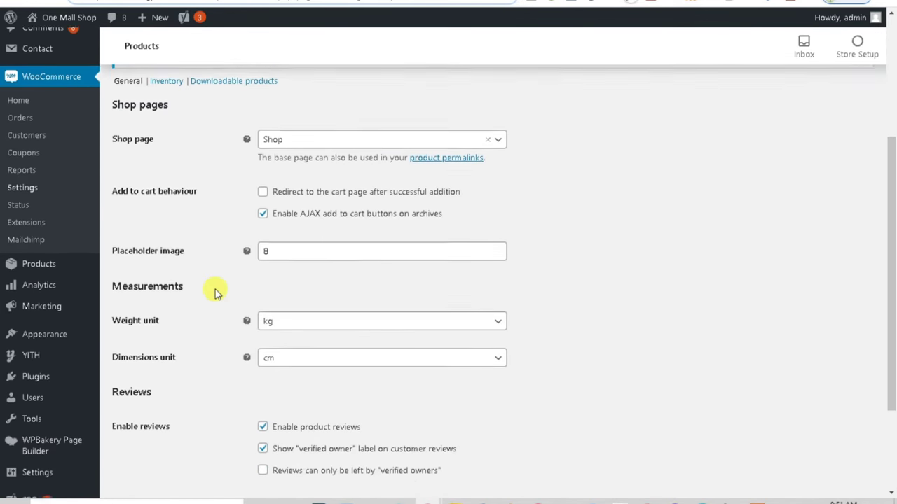
pyautogui.scroll(3, 215, 291)
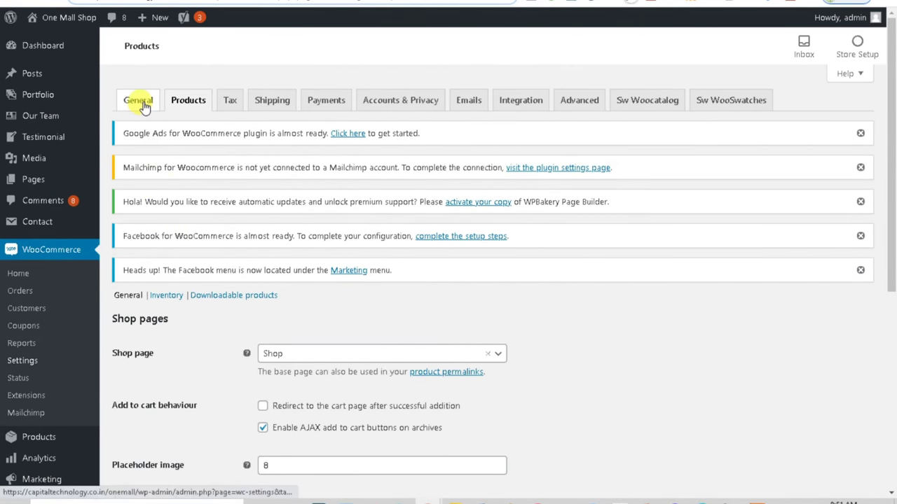
# Set the General tab's store currency to Indian rupee (₹) and save the changes
pyautogui.click(145, 110)
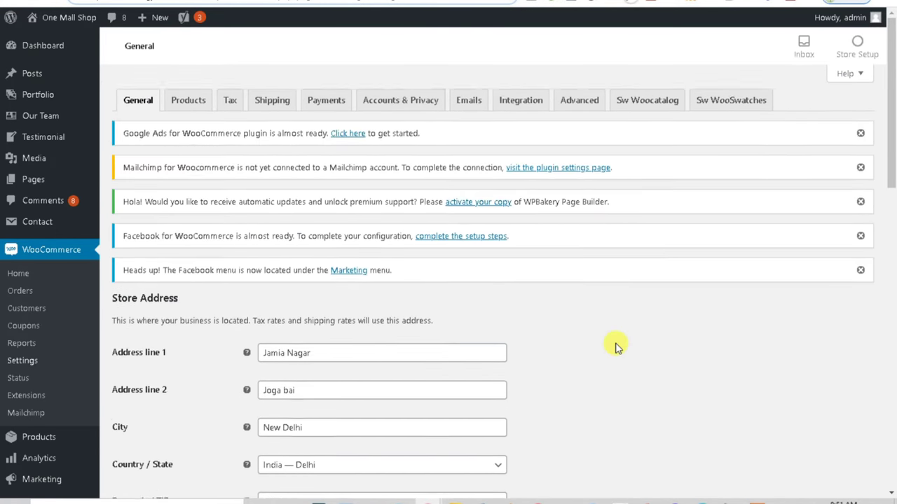
pyautogui.scroll(-1, 616, 346)
pyautogui.scroll(-6, 616, 346)
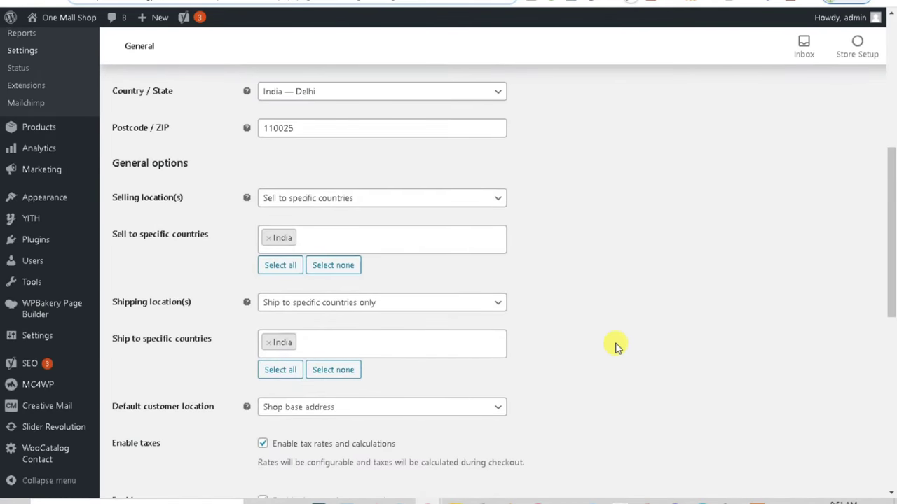
pyautogui.scroll(-1, 617, 347)
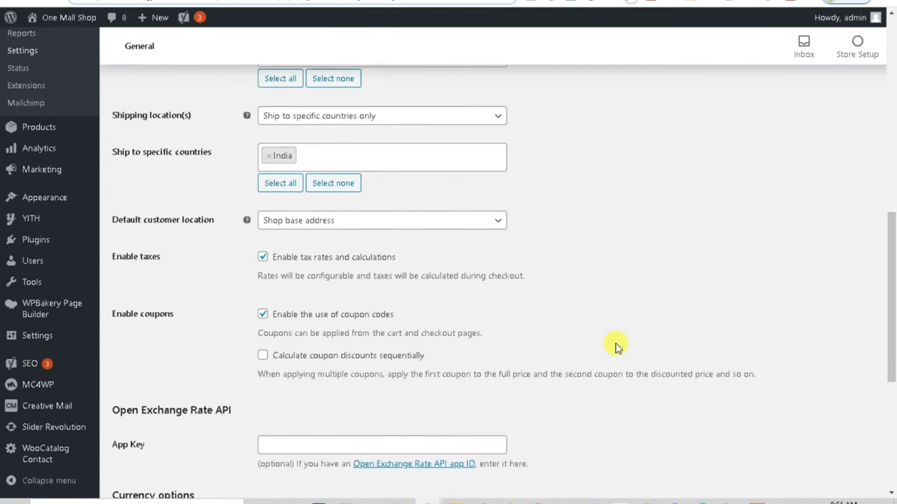
pyautogui.scroll(-4, 616, 347)
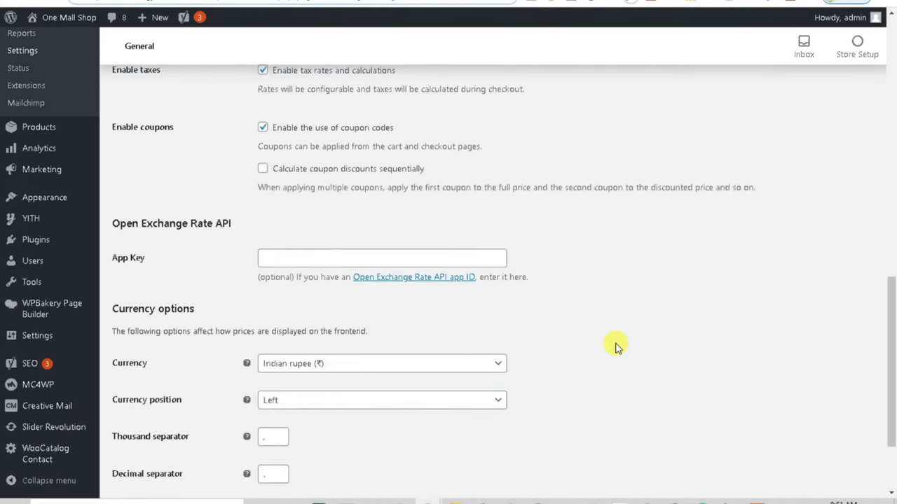
pyautogui.scroll(-1, 617, 347)
pyautogui.click(356, 252)
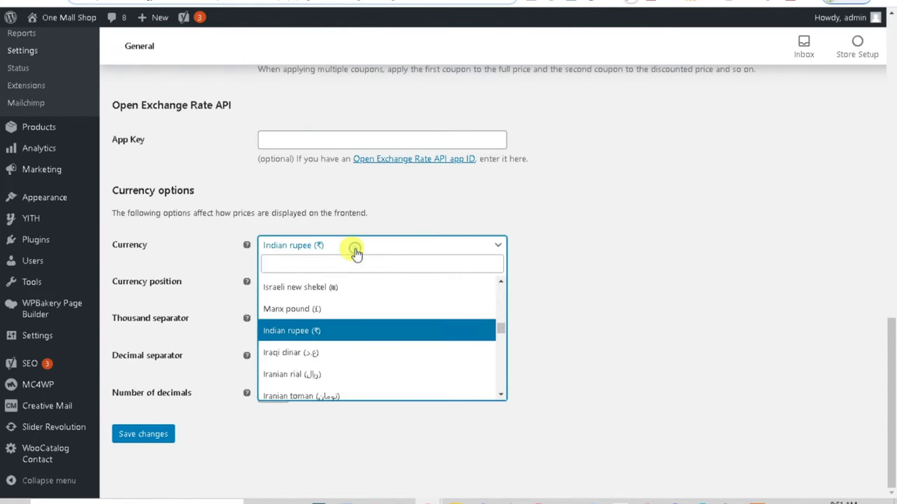
pyautogui.click(330, 335)
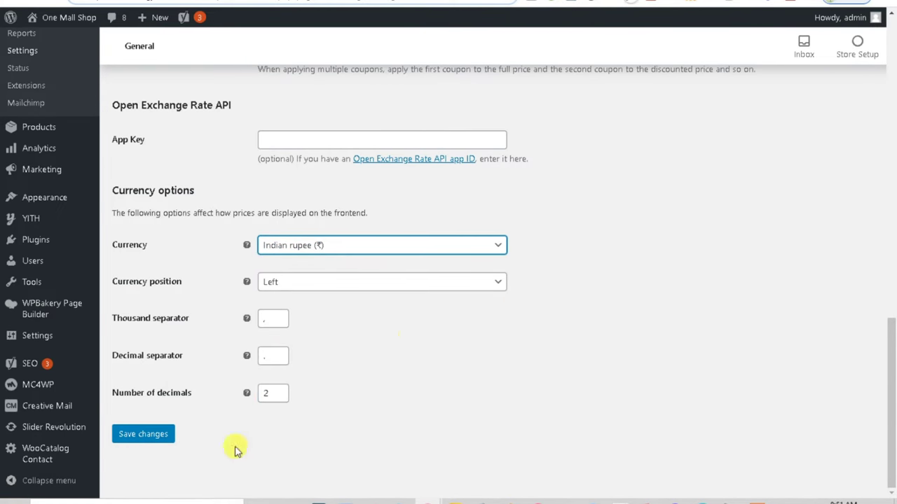
pyautogui.click(133, 437)
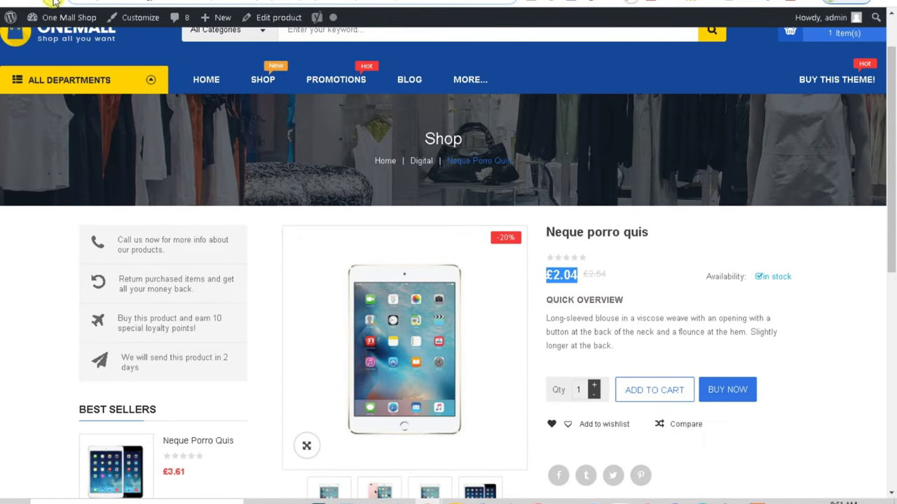
# Reload the storefront product page to check its price, then return to the admin tab
pyautogui.press('F5')
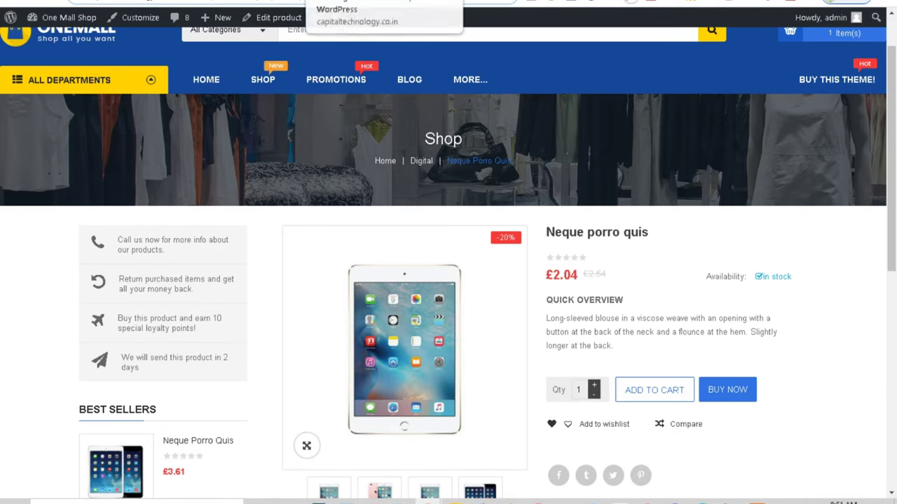
pyautogui.click(315, 3)
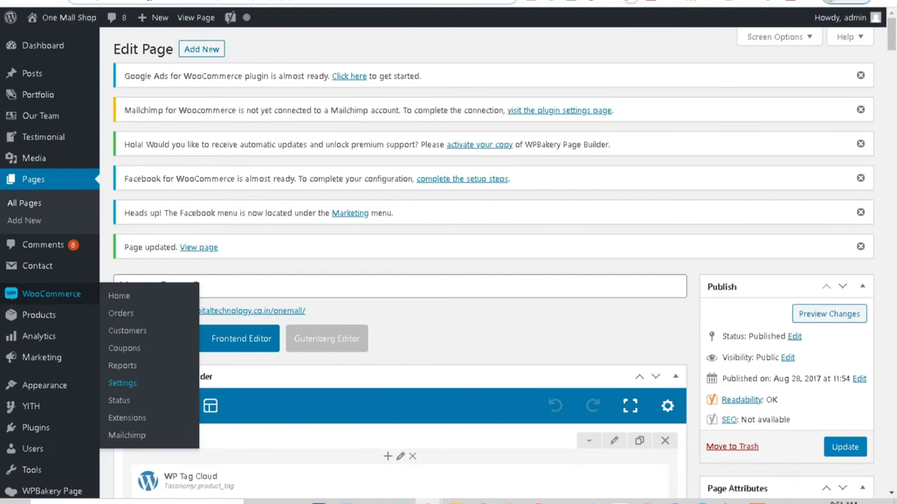
# Reopen WooCommerce Settings and scroll the General tab to confirm the saved currency
pyautogui.click(121, 383)
pyautogui.scroll(-5, 378, 422)
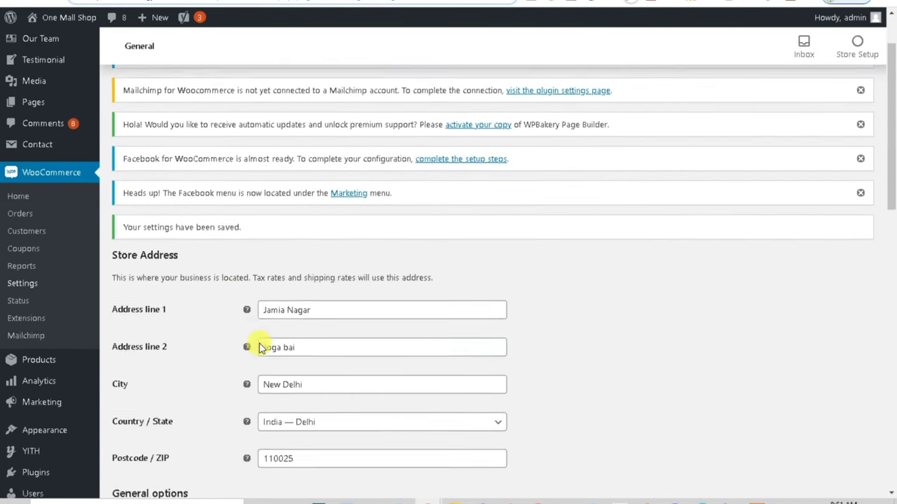
pyautogui.scroll(-10, 259, 341)
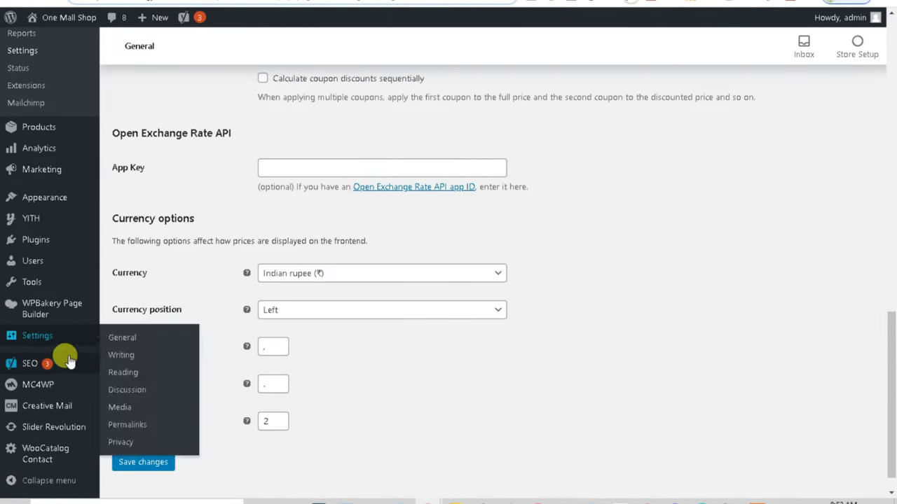
pyautogui.scroll(-1, 35, 315)
# Open the Plugins list in a new browser tab and switch to it
pyautogui.rightClick(43, 241)
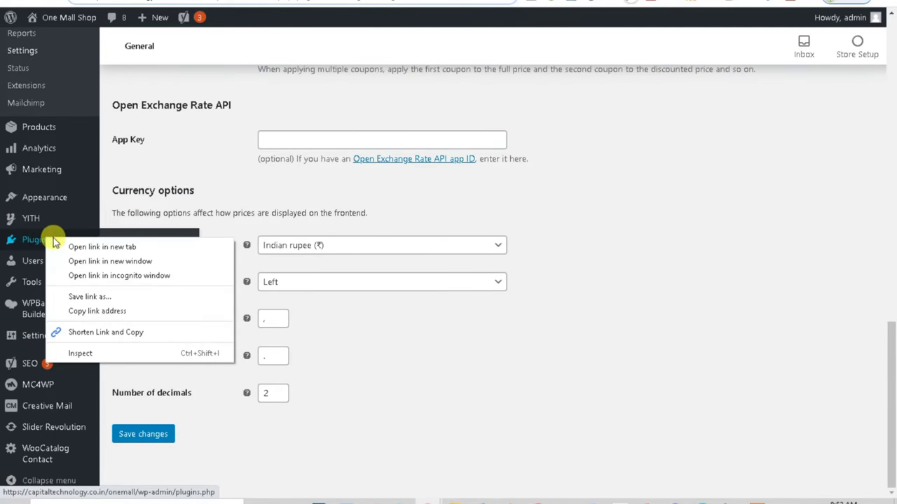
pyautogui.click(70, 245)
pyautogui.scroll(4, 504, 214)
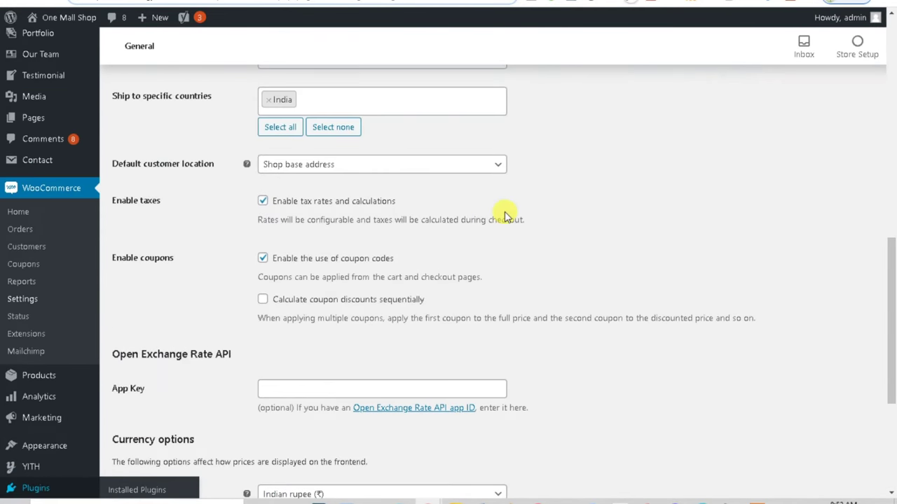
pyautogui.hotkey('ctrl', 'Tab')
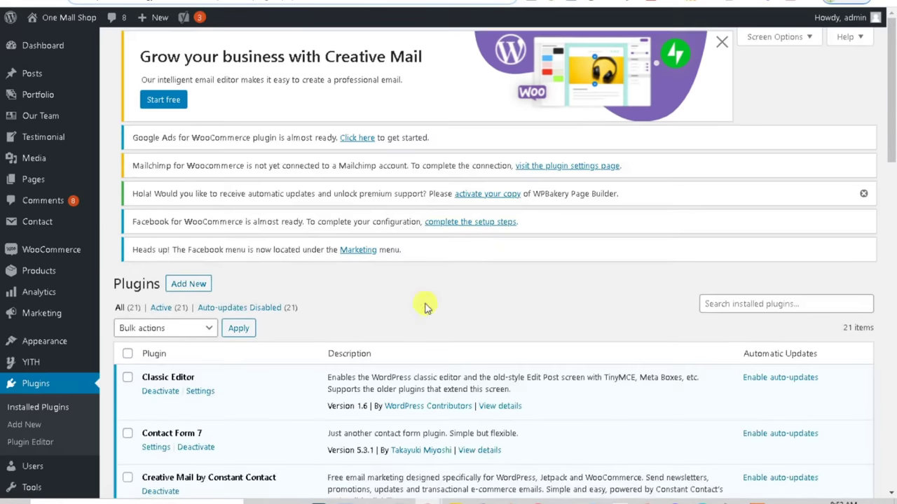
# Tick the Sw Woocommerce Catalog Mode and Sw Woocommerce Swatches plugins in the installed list
pyautogui.scroll(-2, 425, 304)
pyautogui.scroll(-1, 187, 309)
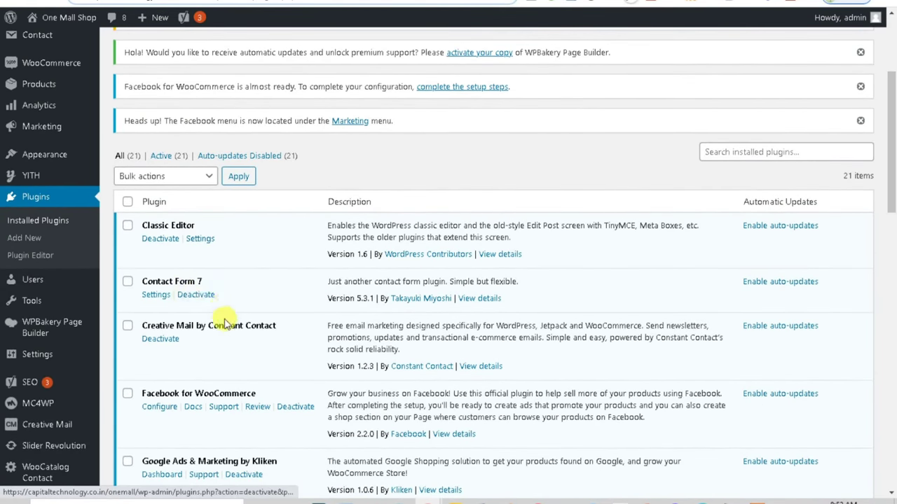
pyautogui.scroll(-3, 222, 321)
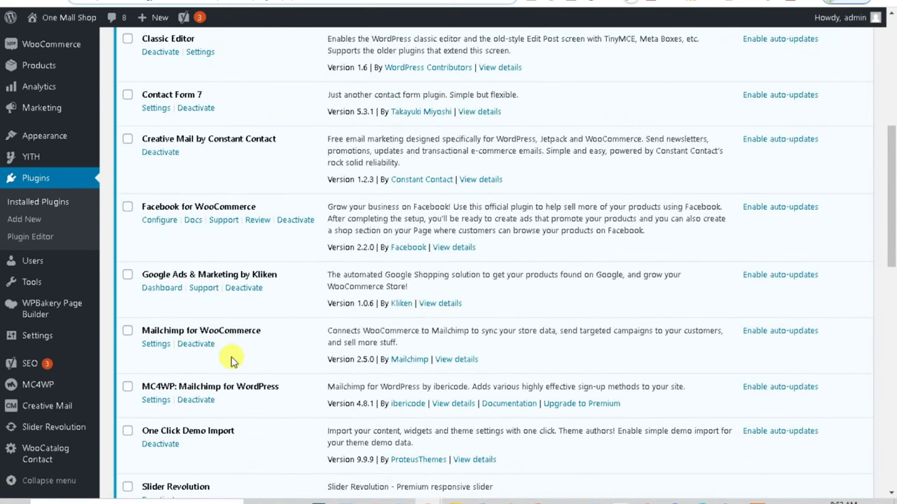
pyautogui.scroll(-2, 233, 360)
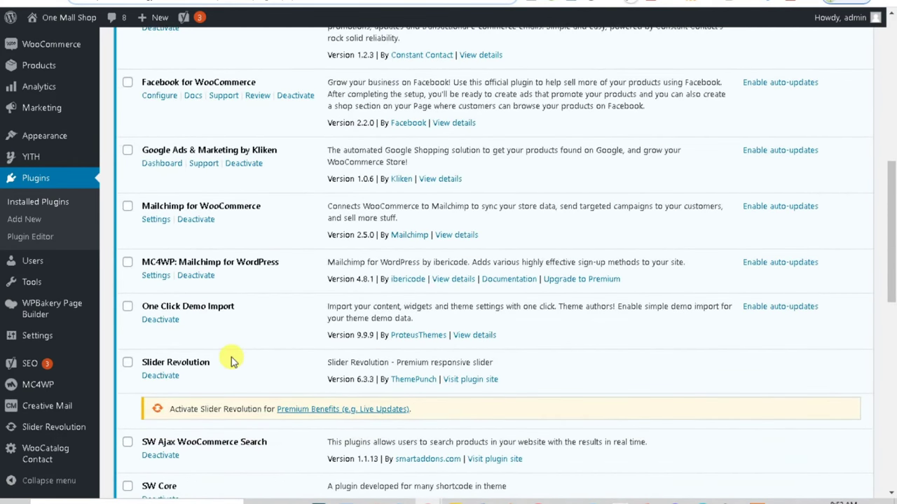
pyautogui.scroll(-3, 233, 361)
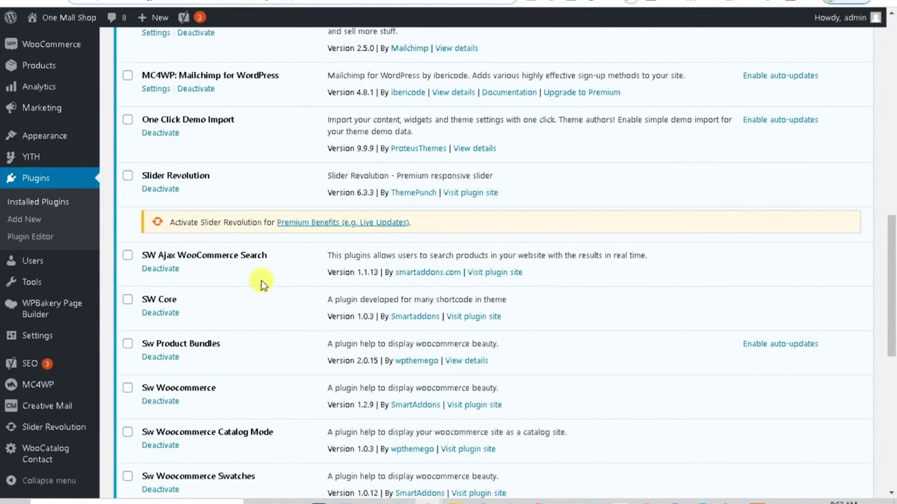
pyautogui.scroll(-3, 260, 282)
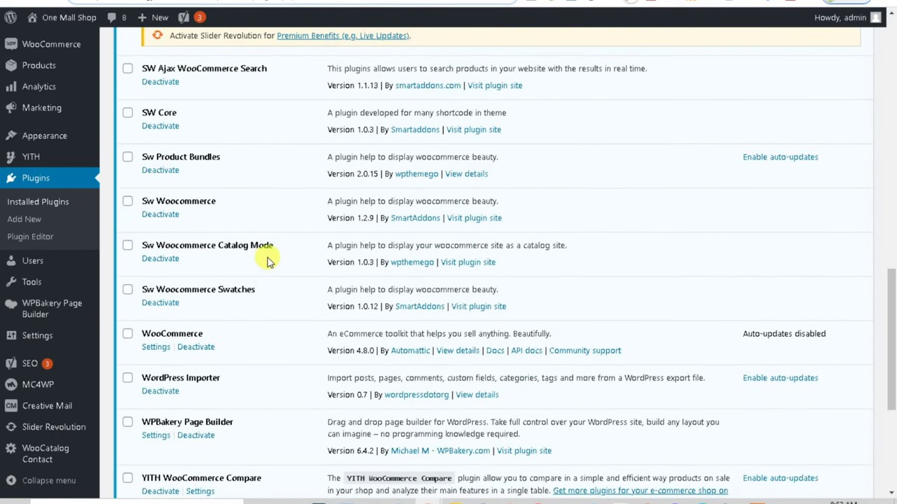
pyautogui.scroll(-1, 267, 263)
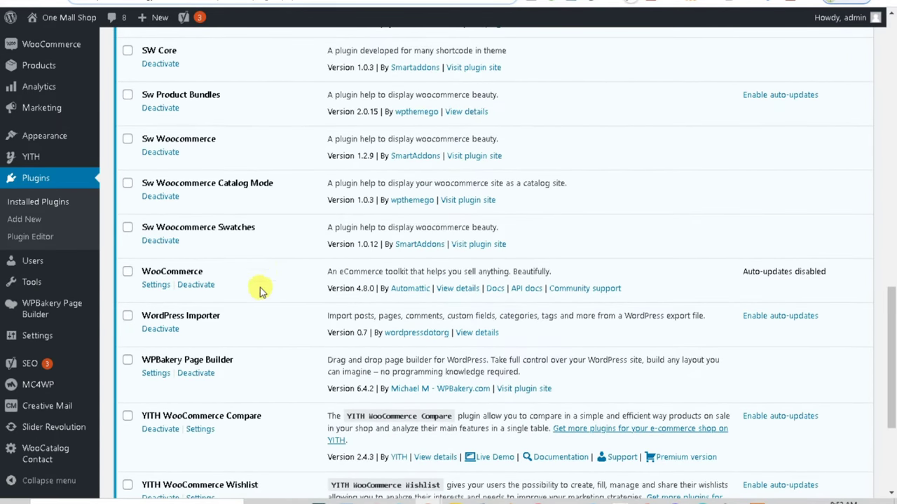
pyautogui.scroll(-2, 251, 393)
pyautogui.scroll(-2, 257, 406)
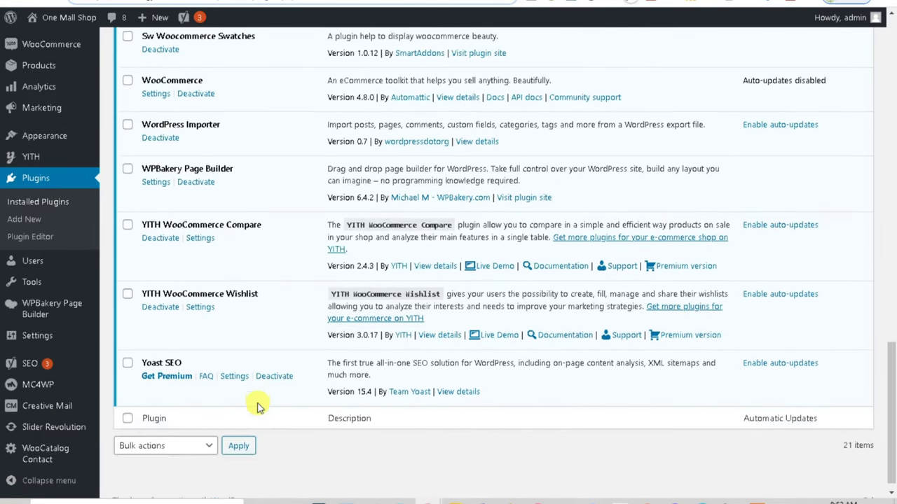
pyautogui.scroll(1, 195, 123)
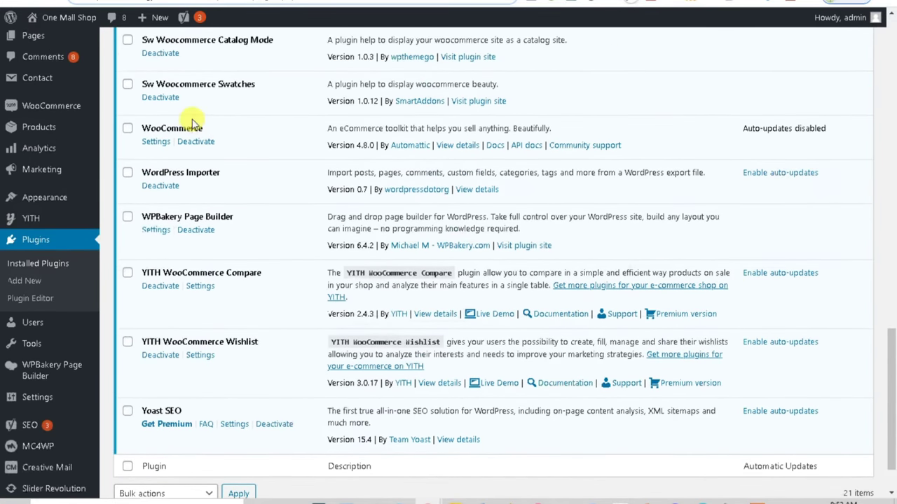
pyautogui.scroll(1, 191, 124)
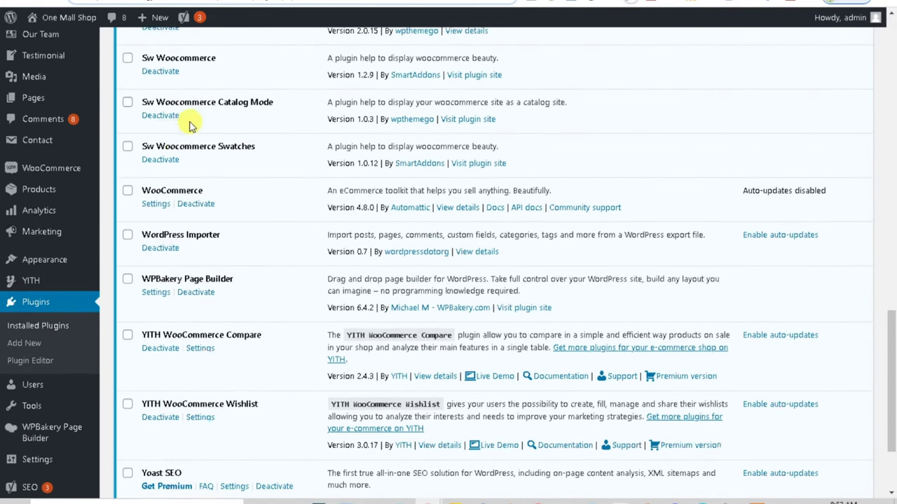
pyautogui.scroll(1, 235, 145)
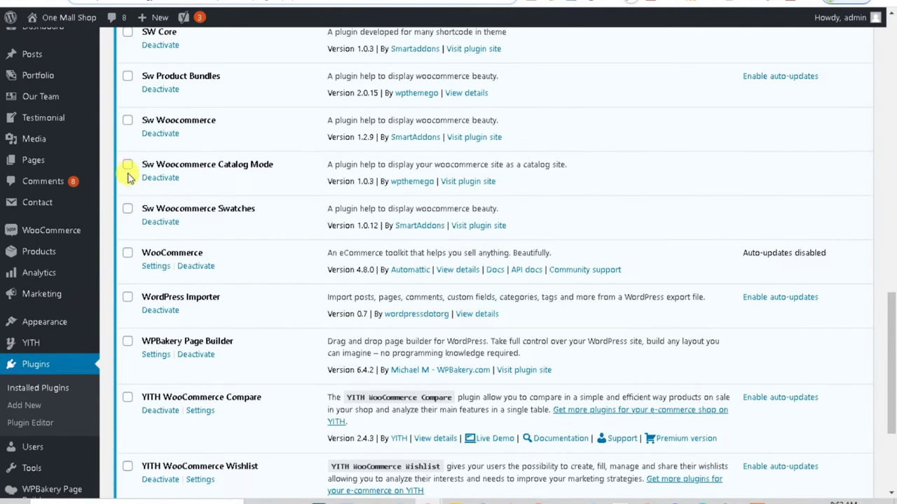
pyautogui.click(127, 165)
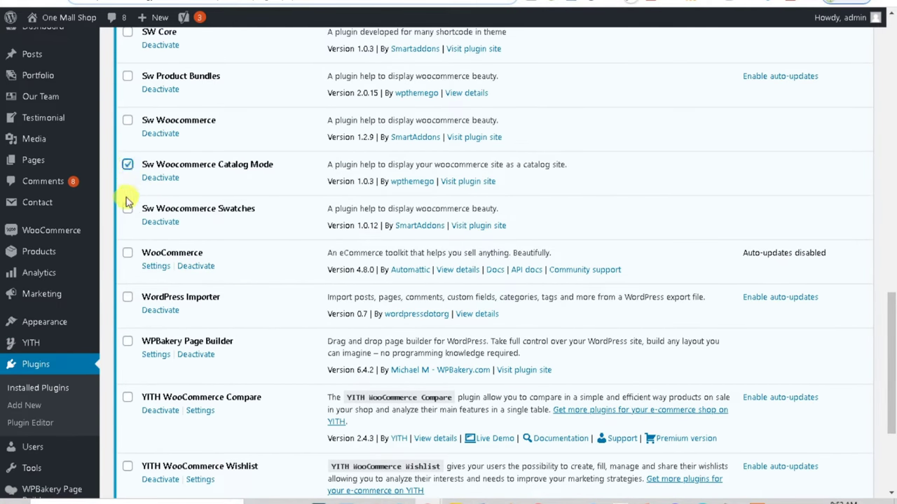
pyautogui.click(128, 208)
# Deactivate the two ticked plugins with the Deactivate bulk action
pyautogui.scroll(-3, 323, 348)
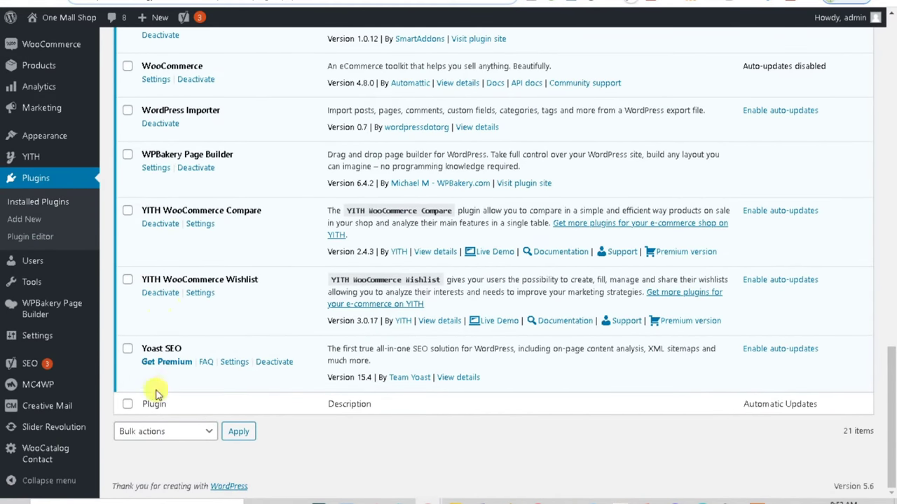
pyautogui.click(203, 431)
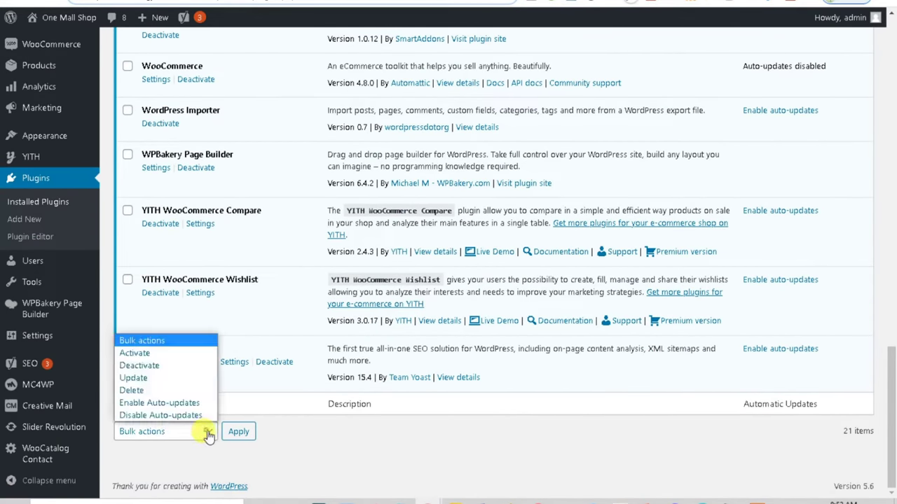
pyautogui.click(170, 372)
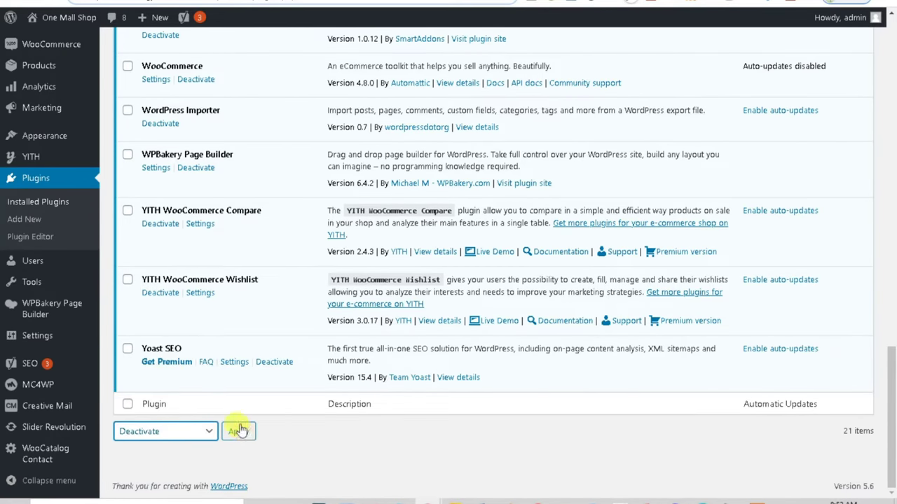
pyautogui.scroll(2, 238, 316)
pyautogui.scroll(1, 238, 315)
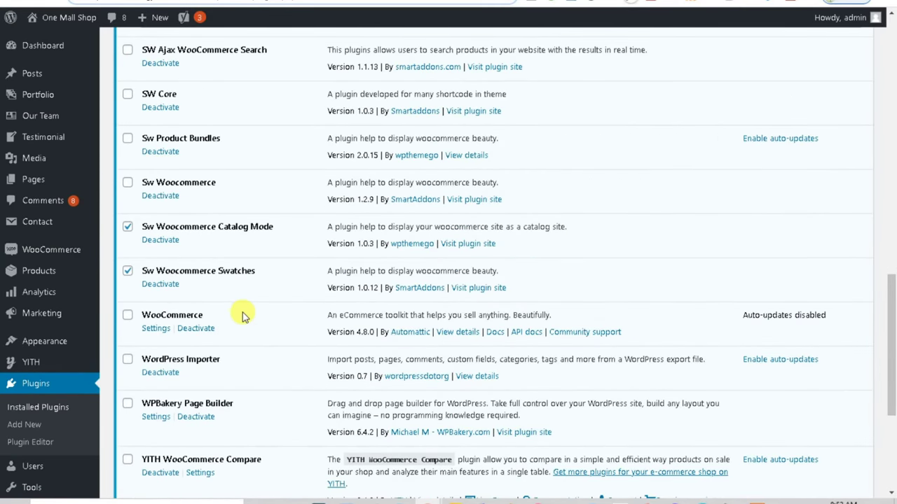
pyautogui.scroll(2, 241, 317)
pyautogui.scroll(1, 242, 316)
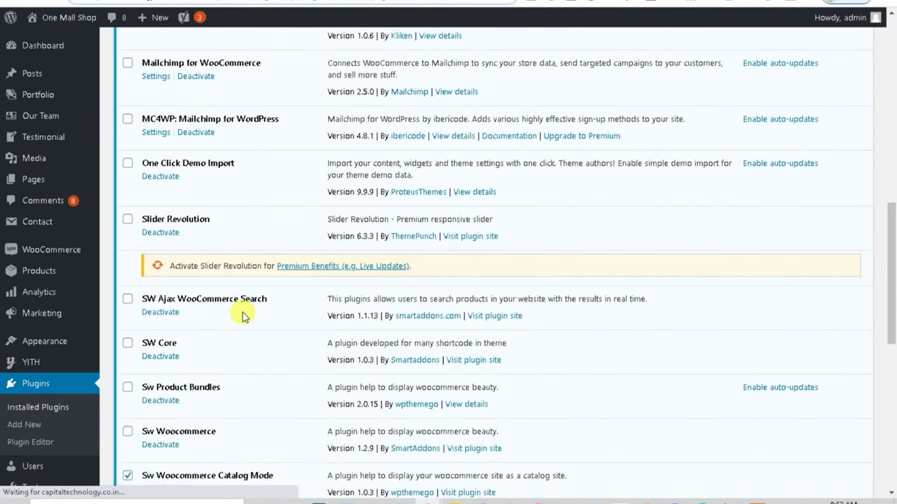
# Reload the storefront product page to check it, then return to the installed plugins list
pyautogui.hotkey('ctrl', 'Tab')
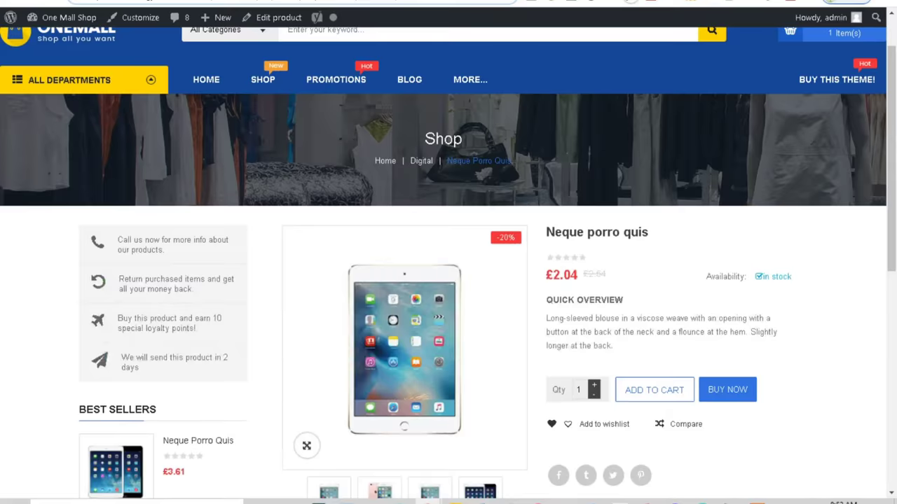
pyautogui.click(56, 2)
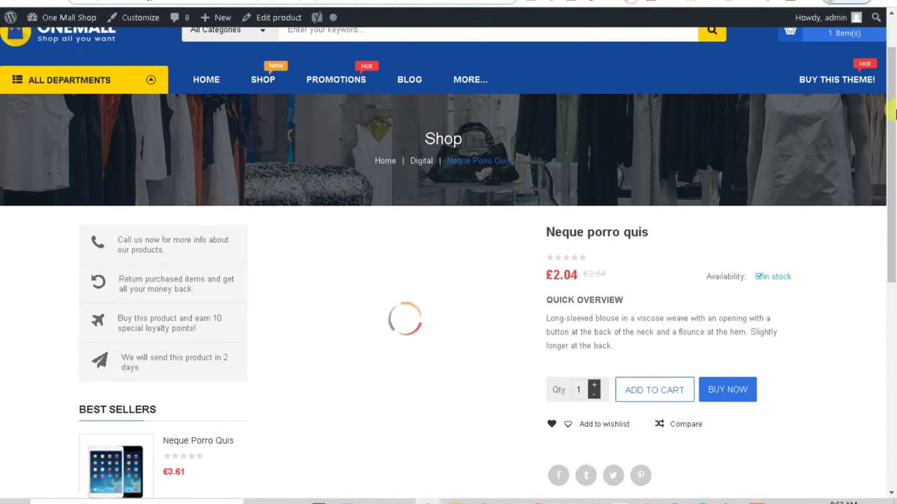
pyautogui.scroll(-2, 553, 287)
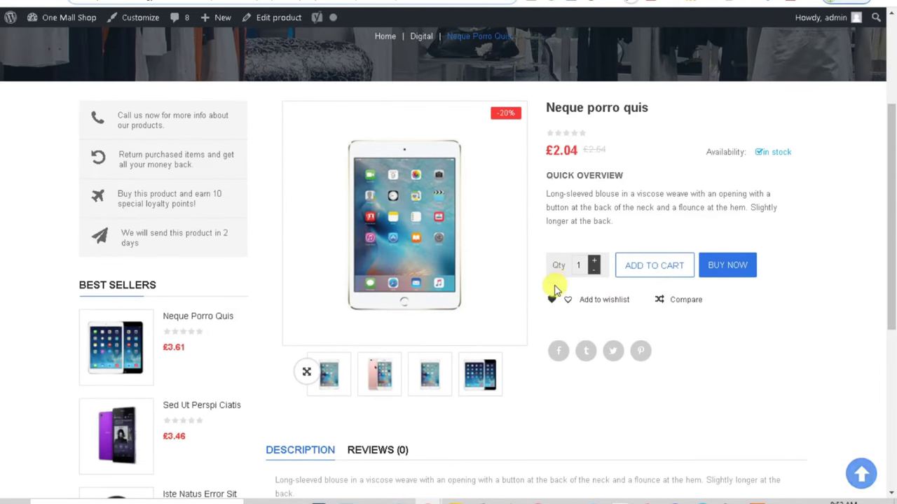
pyautogui.scroll(-1, 553, 287)
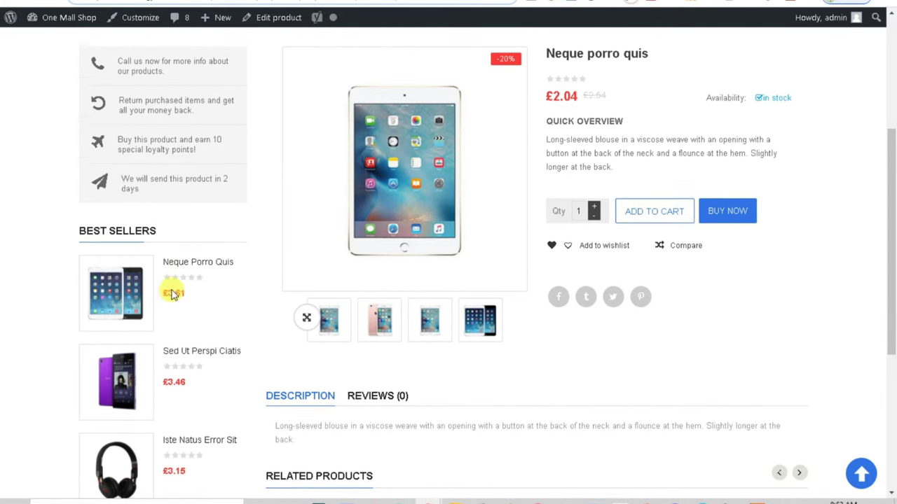
pyautogui.scroll(4, 175, 286)
pyautogui.click(343, 2)
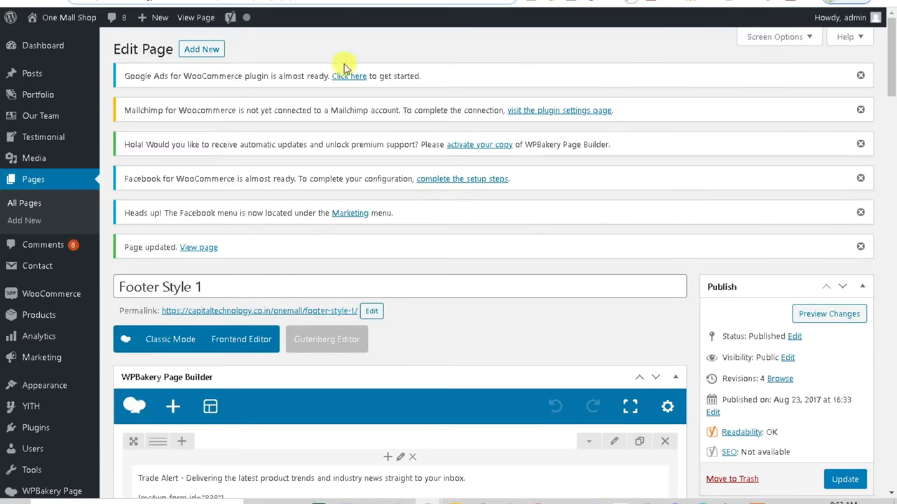
pyautogui.click(364, 2)
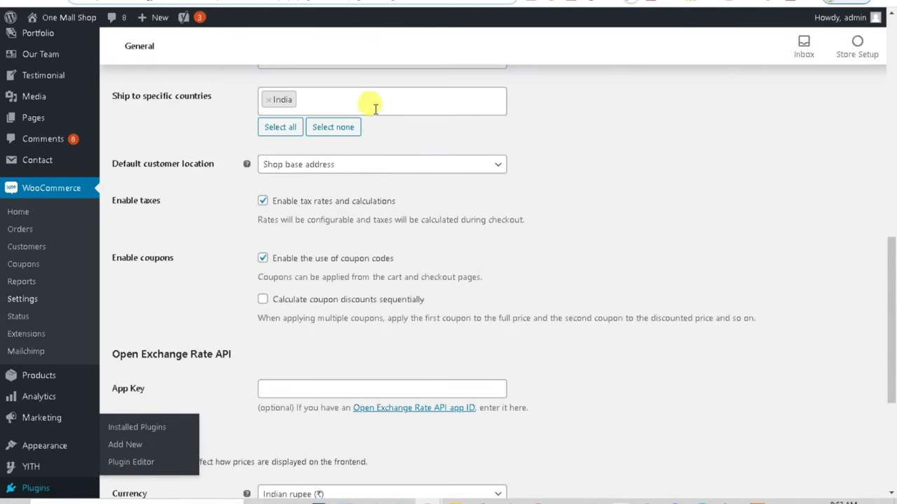
pyautogui.scroll(3, 364, 60)
pyautogui.click(386, 2)
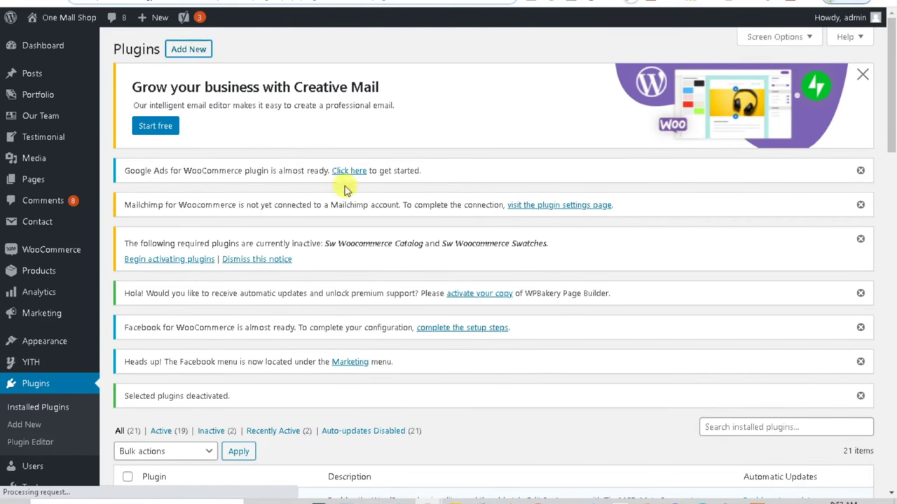
pyautogui.scroll(-3, 367, 362)
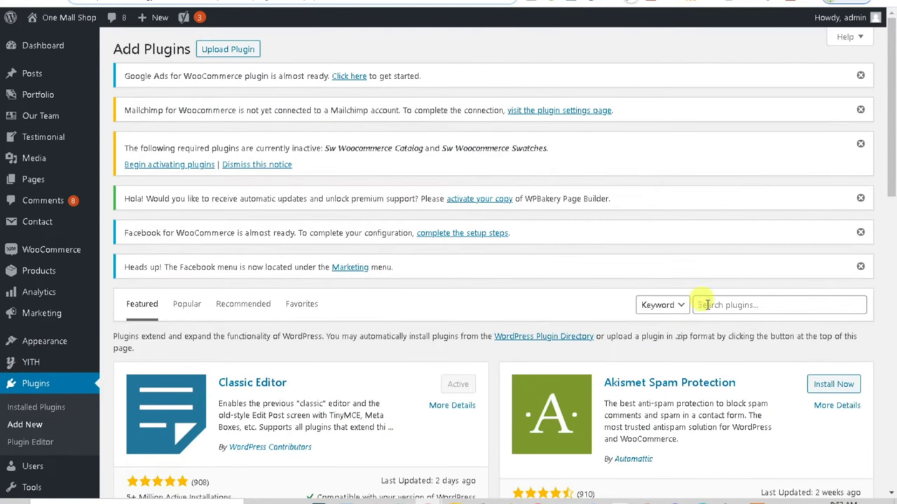
# Search the plugin directory for 'currency' and browse the currency-switcher results
pyautogui.click(708, 302)
pyautogui.write('curency')
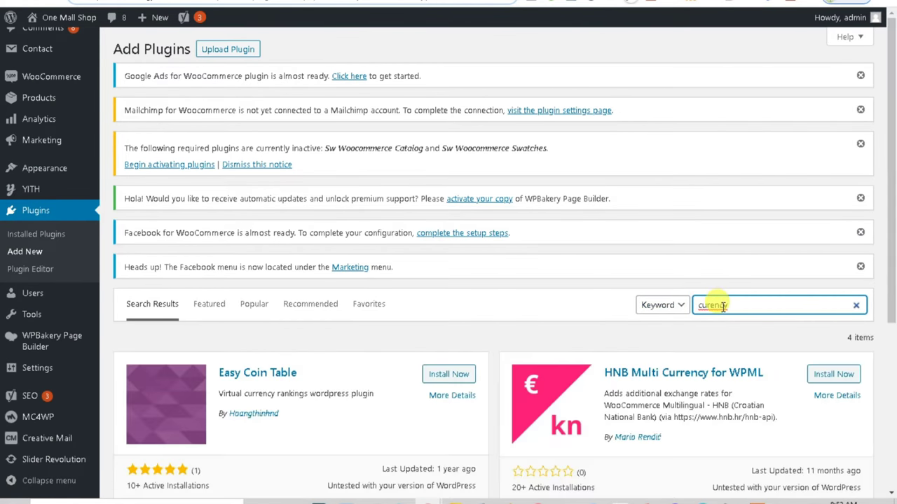
pyautogui.scroll(-1, 724, 306)
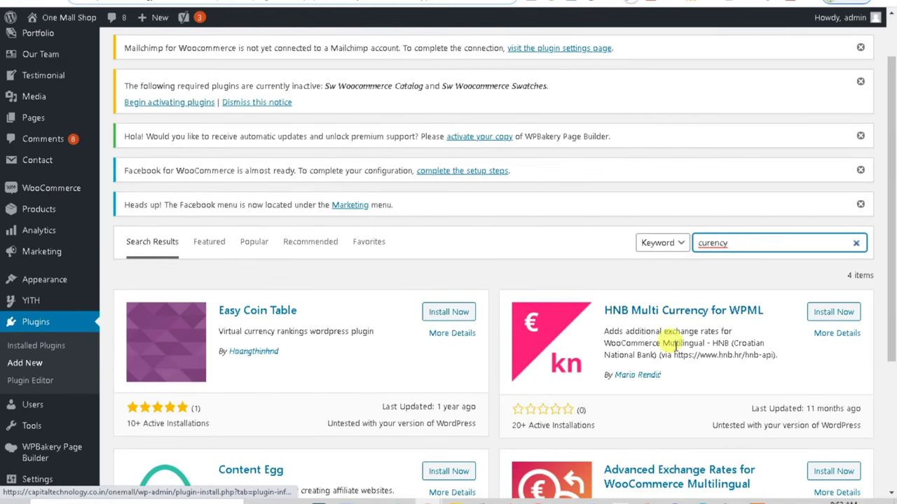
pyautogui.scroll(-3, 424, 361)
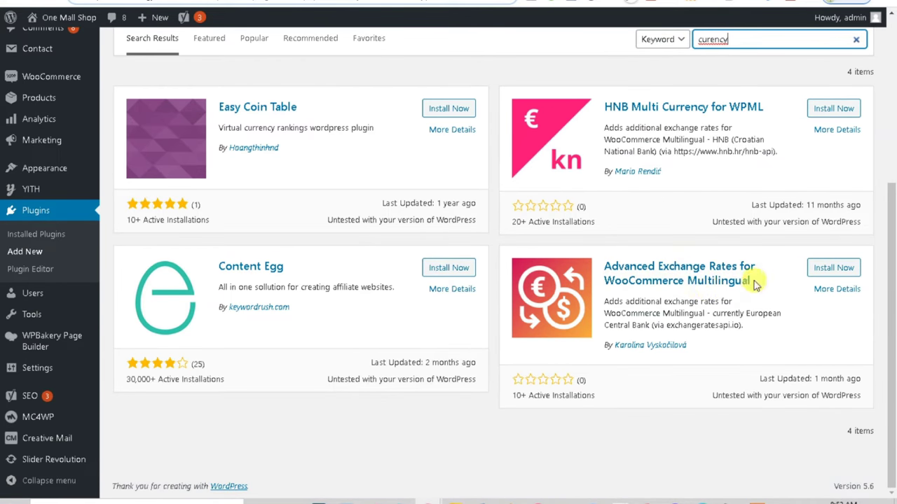
pyautogui.scroll(2, 613, 322)
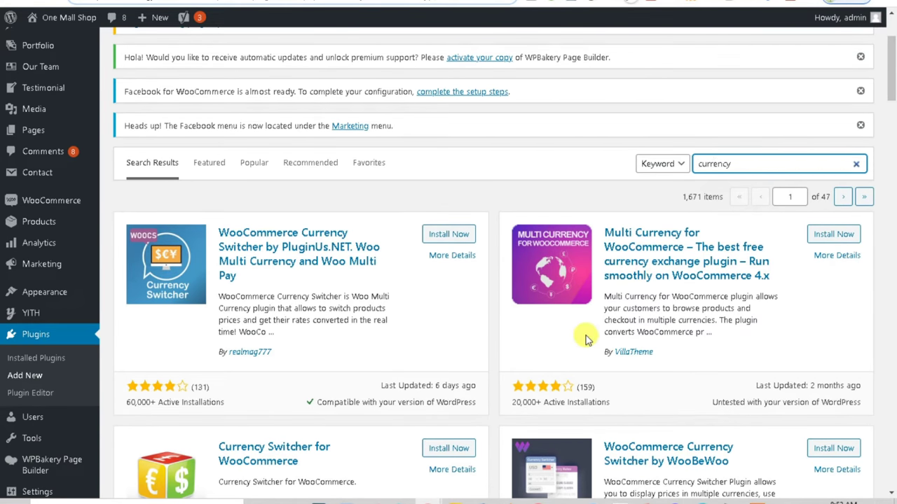
# Install the WooCommerce Currency Switcher plugin by PluginUs.NET
pyautogui.click(441, 236)
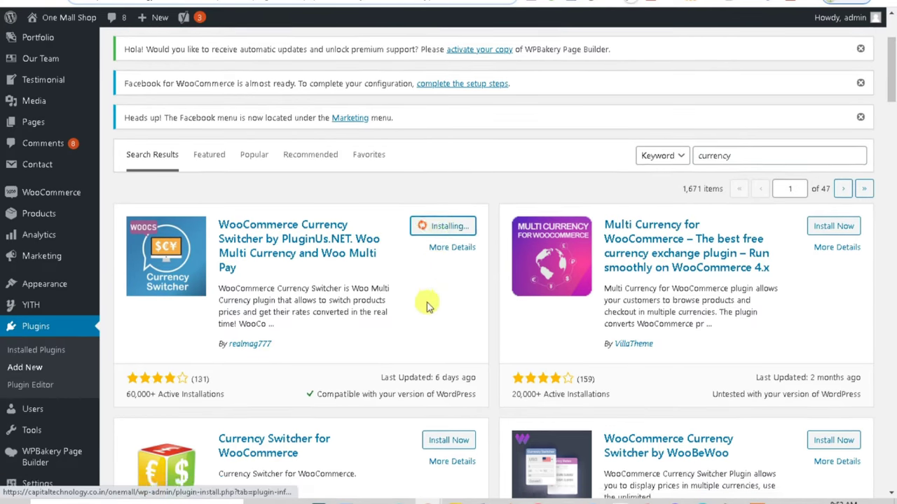
pyautogui.scroll(-3, 426, 302)
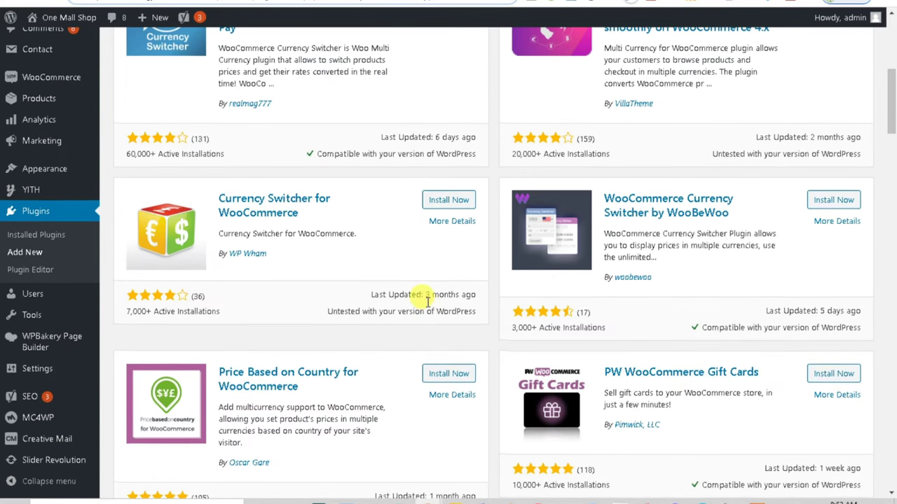
pyautogui.scroll(3, 430, 217)
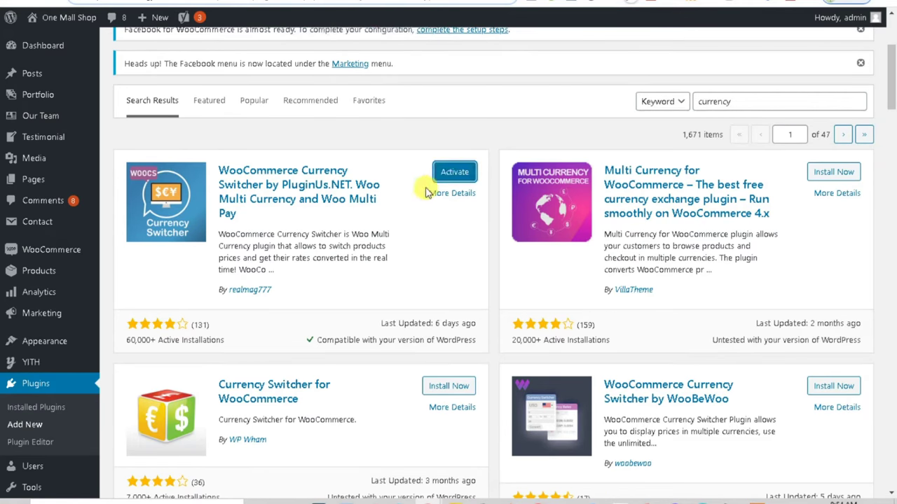
# Activate the newly installed WooCommerce Currency Switcher plugin
pyautogui.click(448, 173)
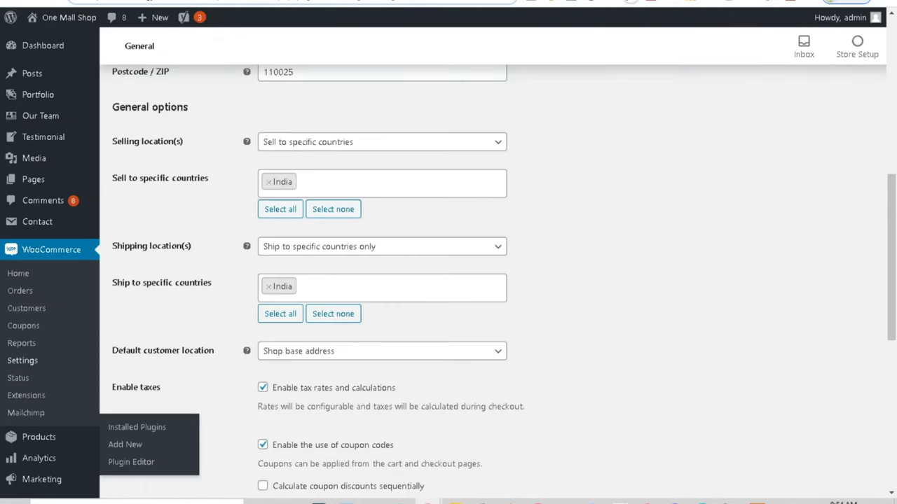
pyautogui.scroll(5, 452, 336)
pyautogui.scroll(2, 450, 338)
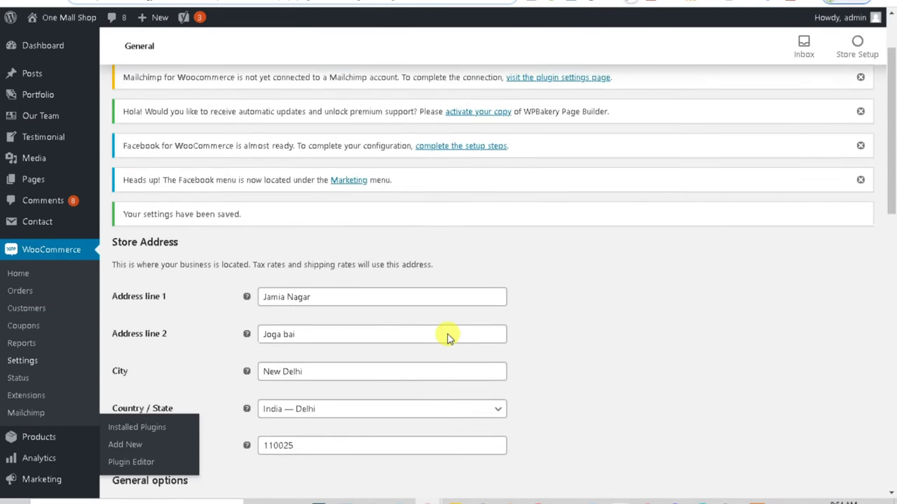
pyautogui.scroll(1, 449, 334)
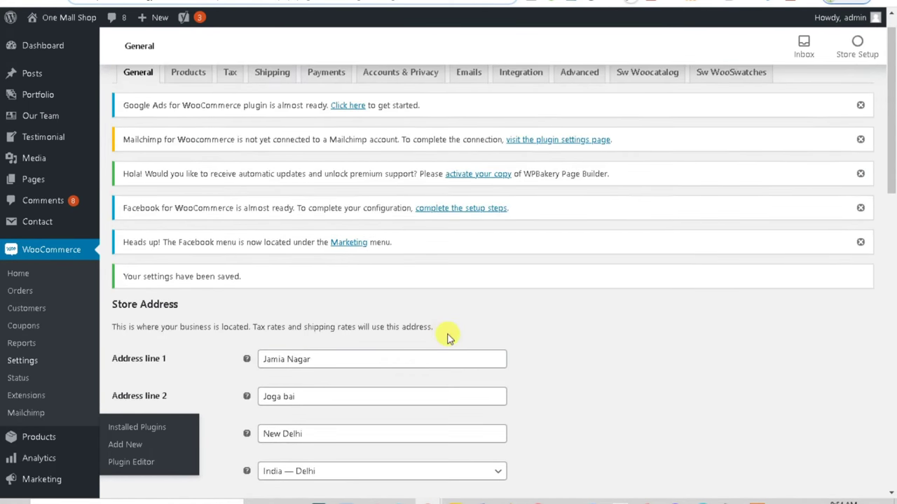
pyautogui.scroll(1, 449, 337)
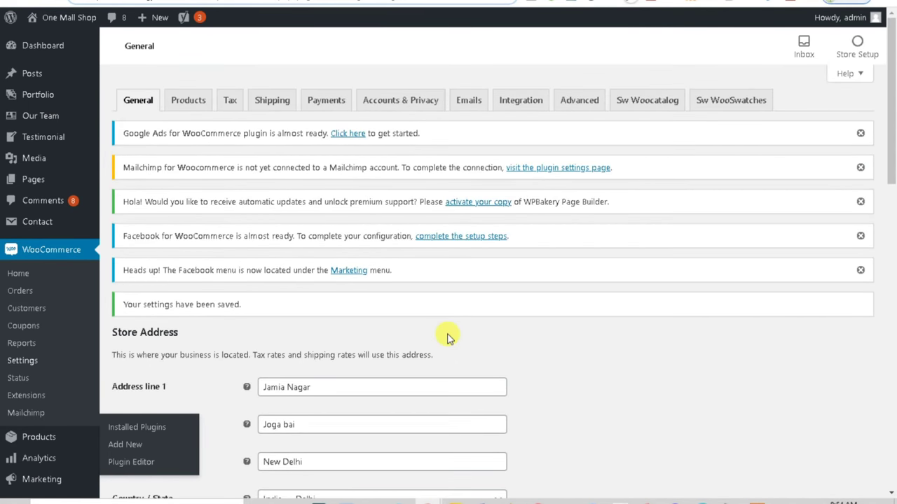
pyautogui.moveTo(73, 14)
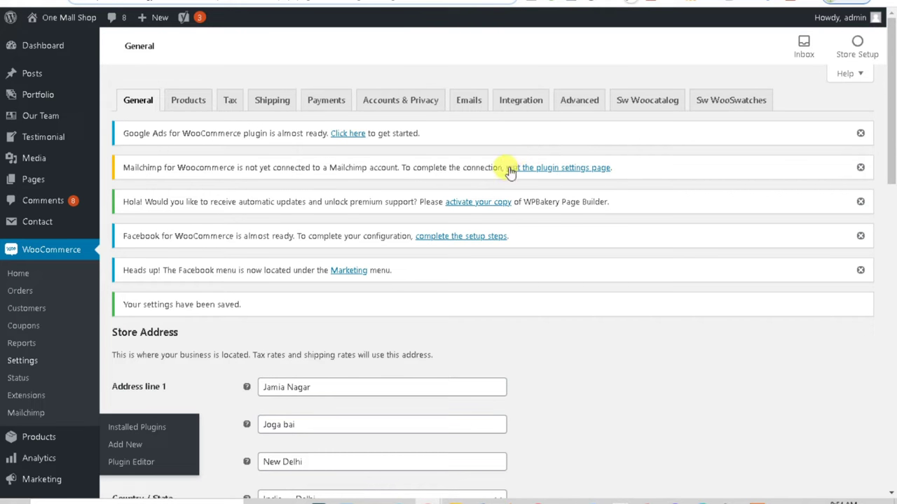
# Reload WooCommerce Settings and open the new Currency tab for WOOCS
pyautogui.click(58, 4)
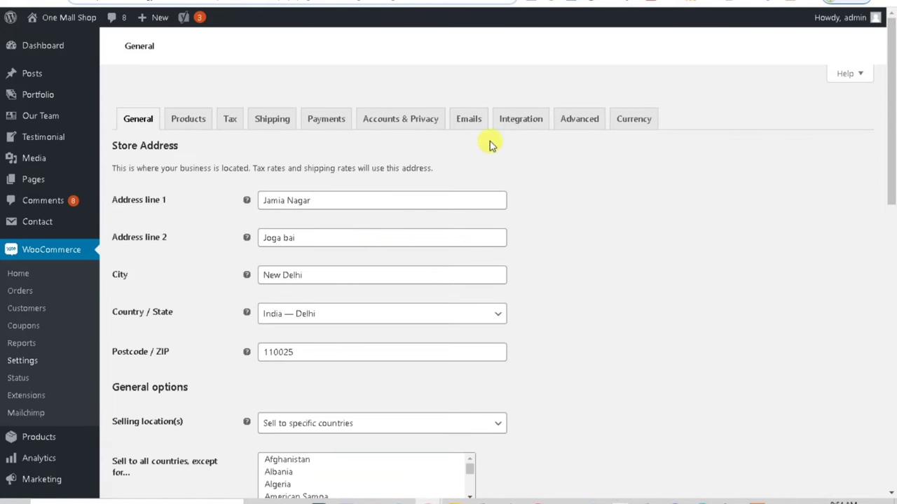
pyautogui.scroll(-4, 490, 141)
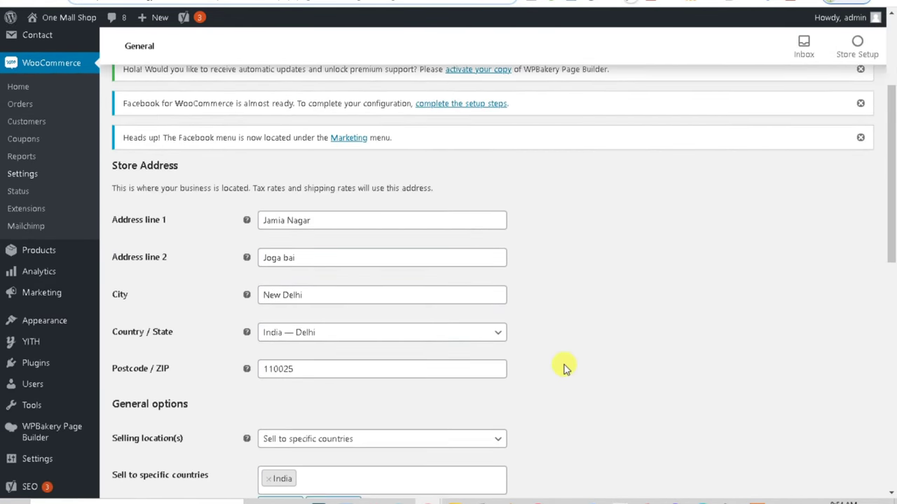
pyautogui.scroll(2, 566, 367)
pyautogui.scroll(3, 567, 366)
pyautogui.click(633, 100)
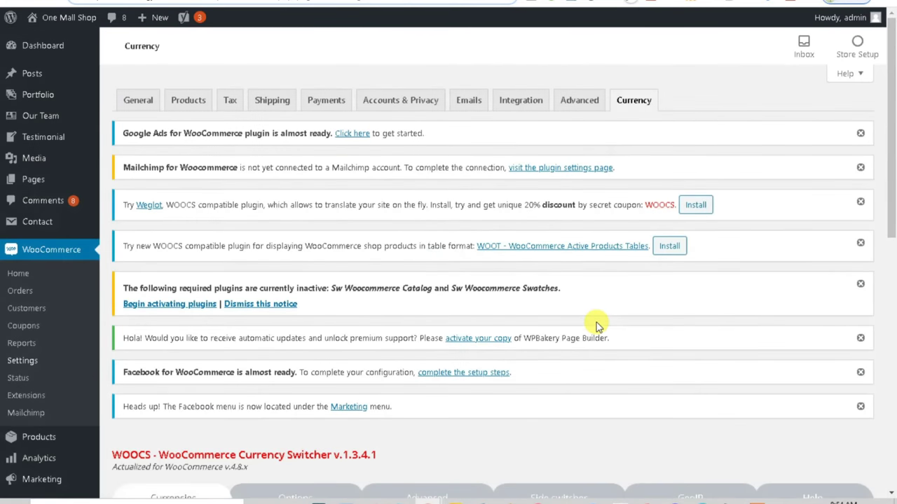
# Make INR (₹) the basic currency in the USD/INR currencies table and save
pyautogui.scroll(-5, 596, 323)
pyautogui.scroll(-1, 596, 325)
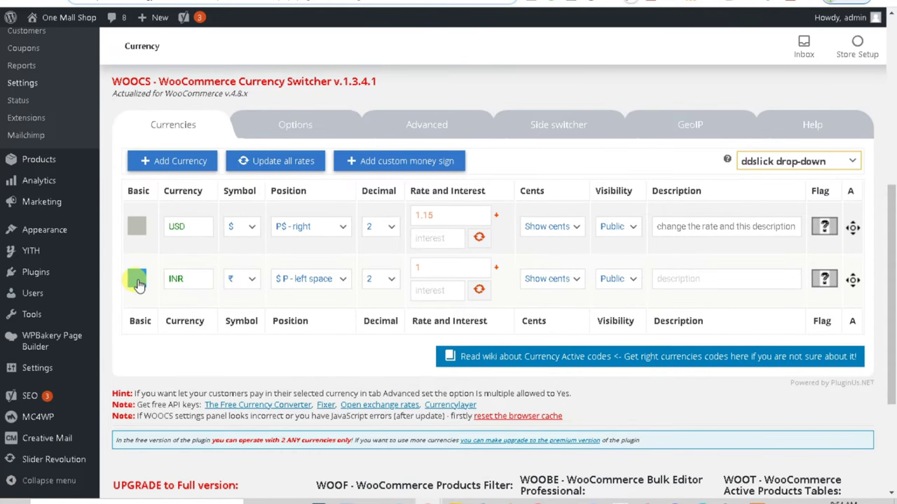
pyautogui.scroll(-5, 138, 284)
pyautogui.click(143, 433)
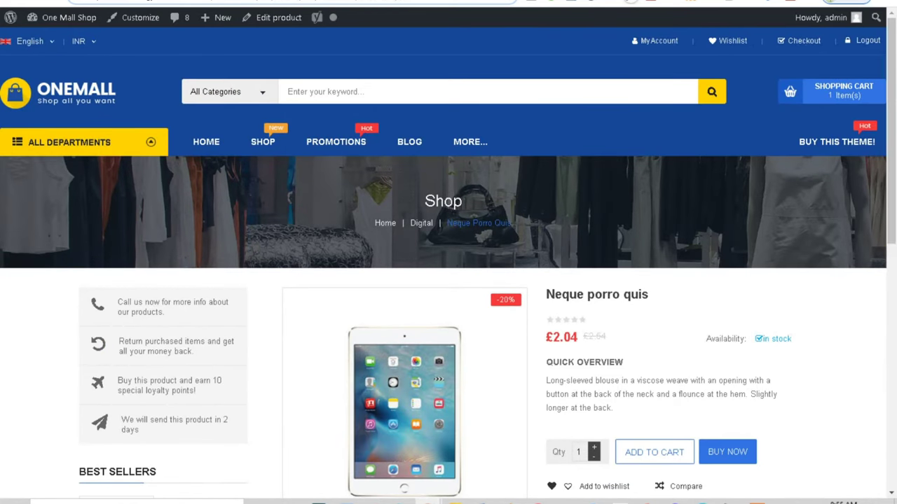
# Reload the product page to confirm the 2.04 price in rupees, browse the store homepage, and return to admin
pyautogui.click(56, 3)
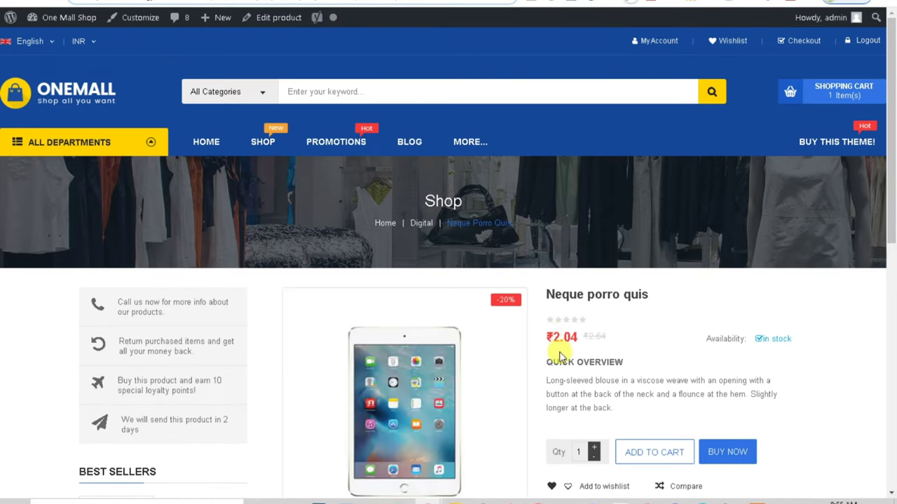
pyautogui.moveTo(578, 339); pyautogui.dragTo(552, 337)
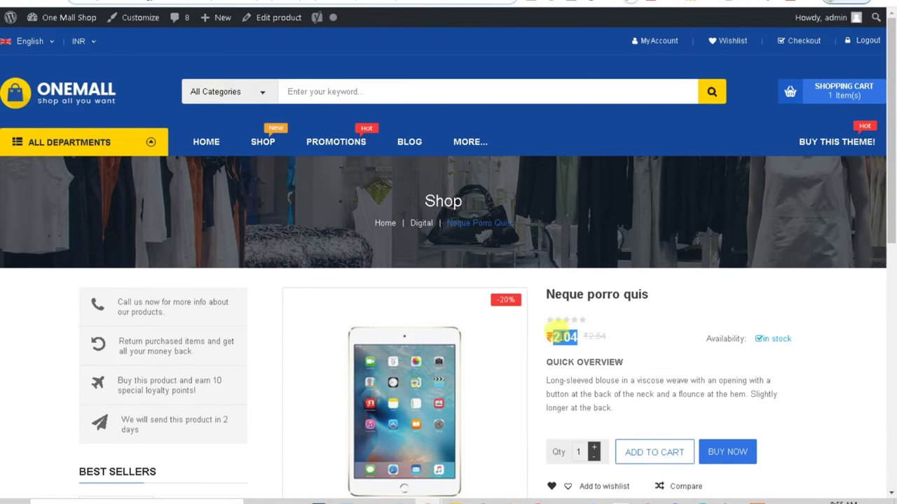
pyautogui.click(65, 97)
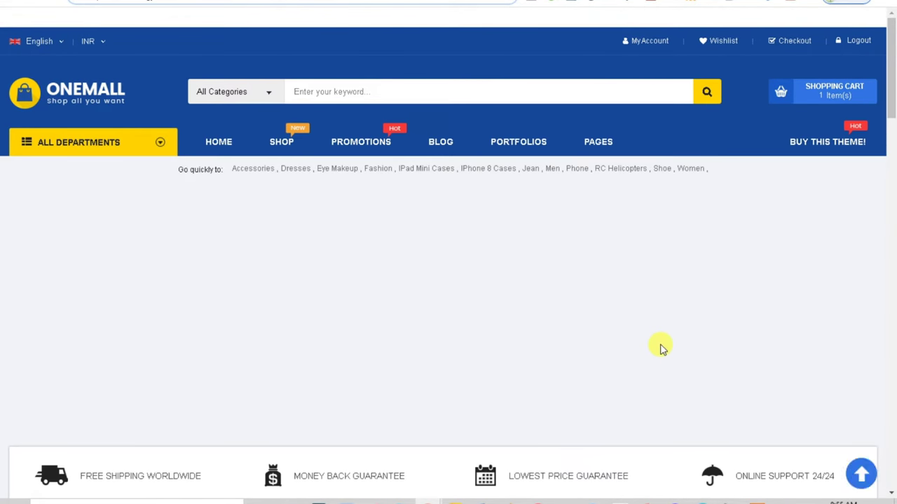
pyautogui.scroll(-3, 661, 348)
pyautogui.scroll(-2, 661, 348)
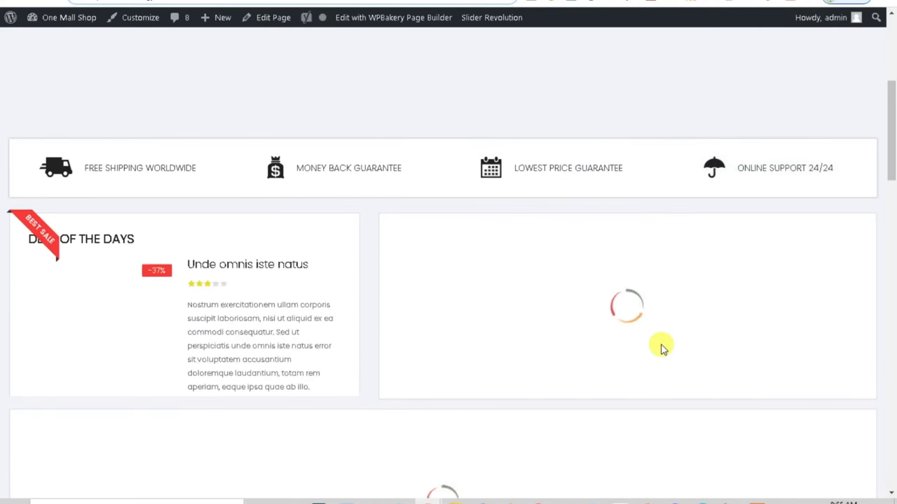
pyautogui.scroll(-2, 660, 348)
pyautogui.scroll(-2, 663, 349)
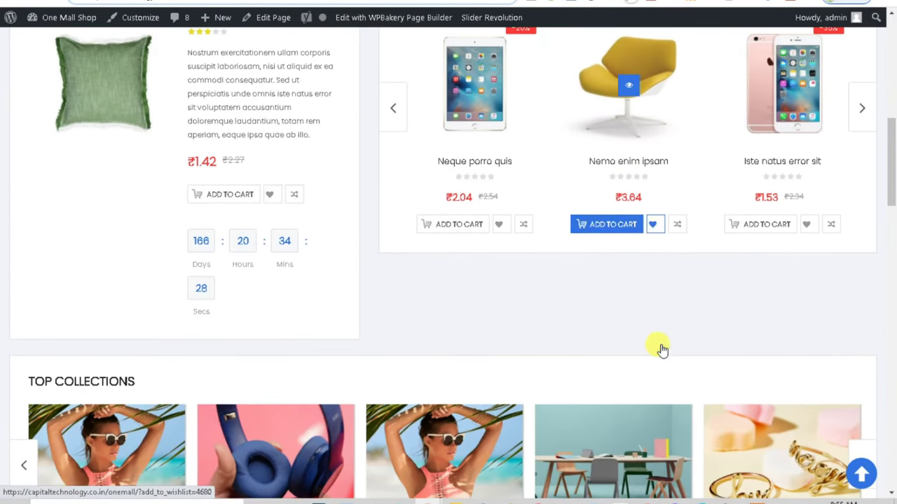
pyautogui.scroll(-2, 661, 346)
pyautogui.scroll(3, 661, 344)
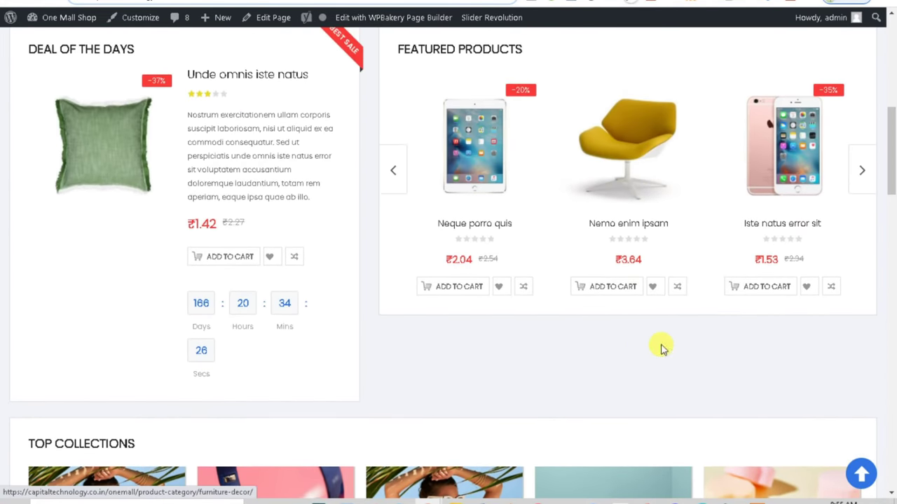
pyautogui.scroll(4, 319, 255)
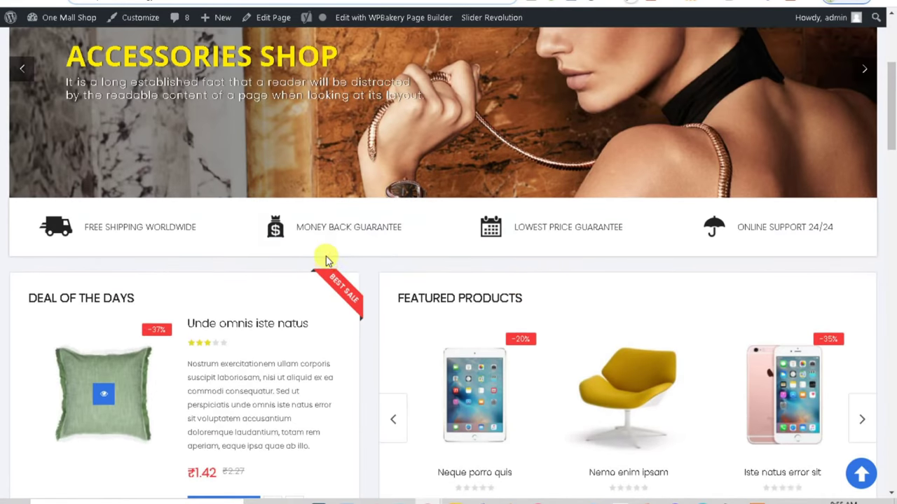
pyautogui.scroll(1, 380, 256)
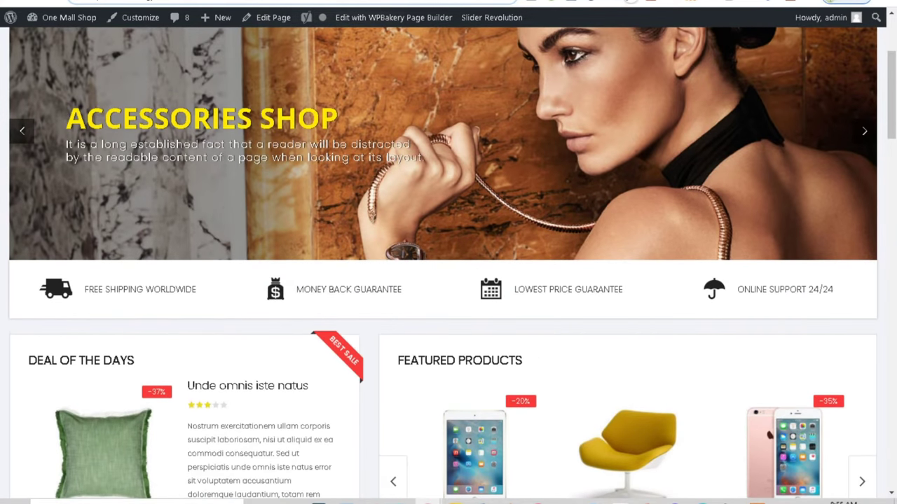
pyautogui.hotkey('ctrl', 'Tab')
# Open a new Add New product form in a separate tab from the Products list
pyautogui.scroll(-1, 112, 330)
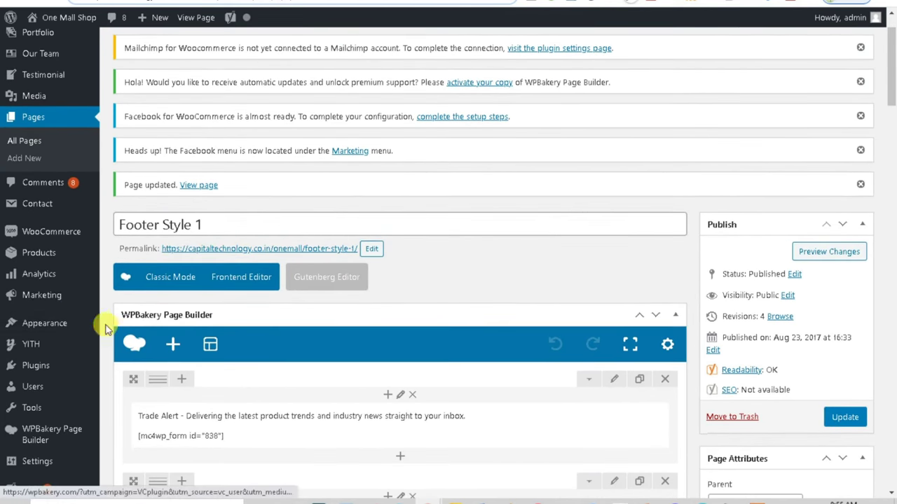
pyautogui.click(44, 258)
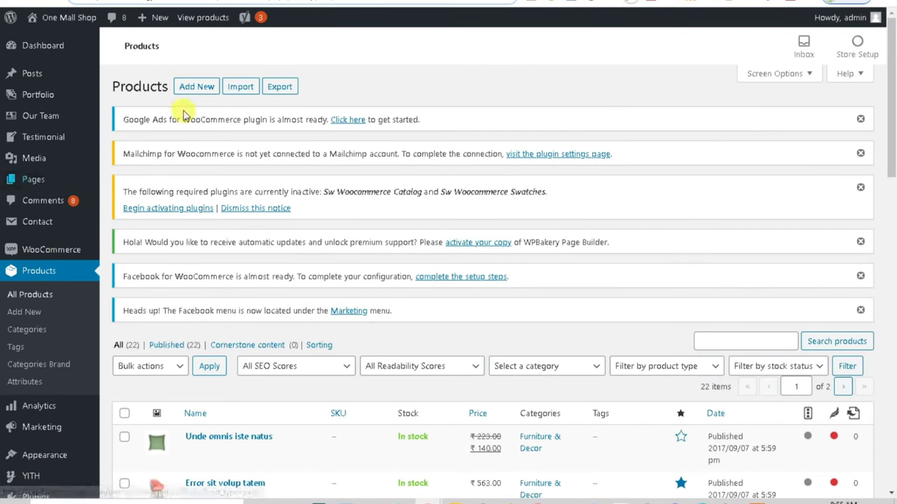
pyautogui.click(190, 90)
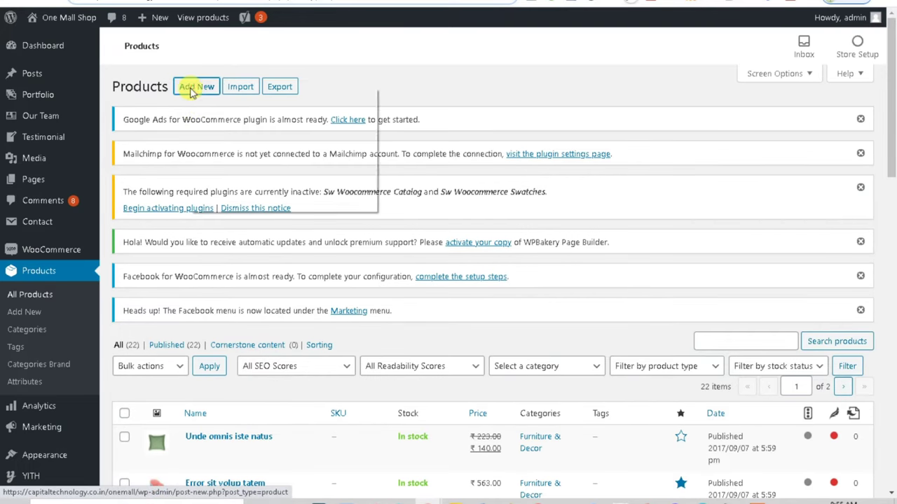
pyautogui.click(217, 94)
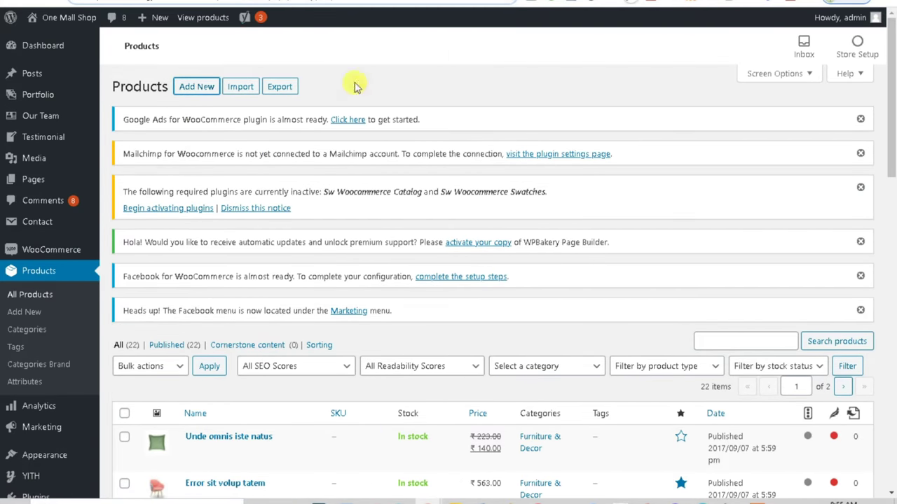
pyautogui.hotkey('ctrl', 'Tab')
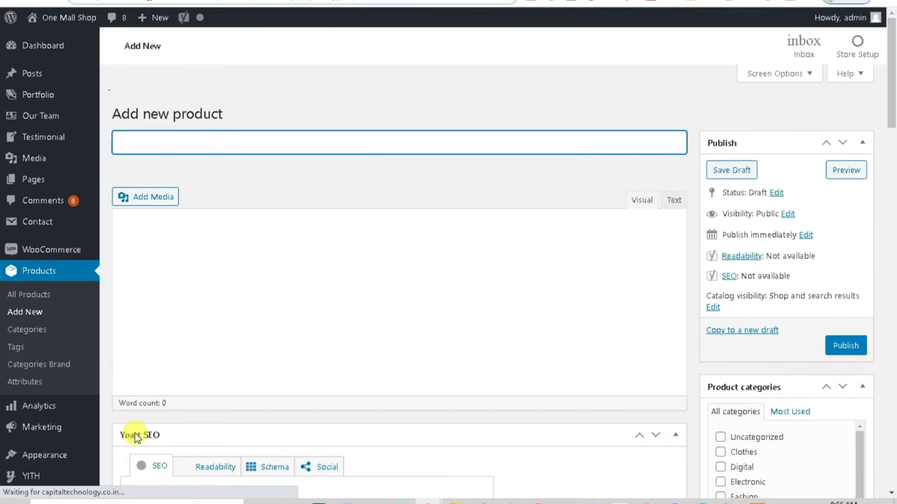
# Title the product 'test products' and paste the same text into the description
pyautogui.scroll(-3, 496, 405)
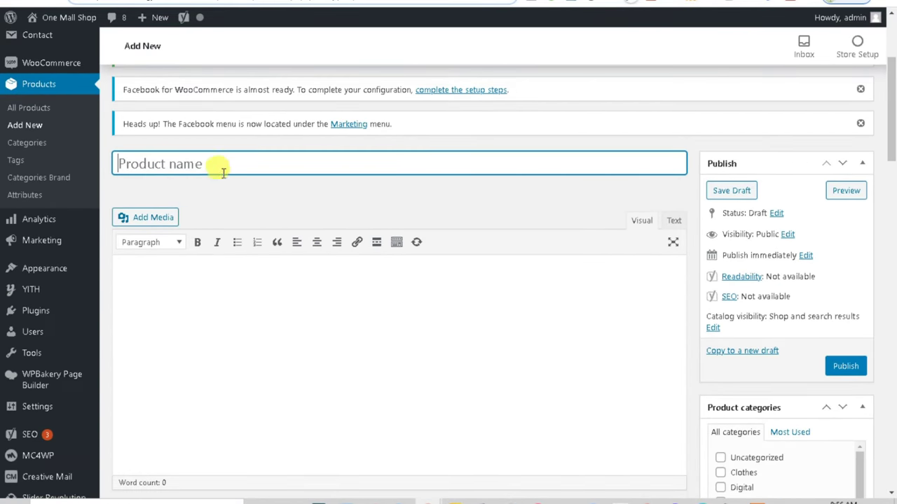
pyautogui.write('test')
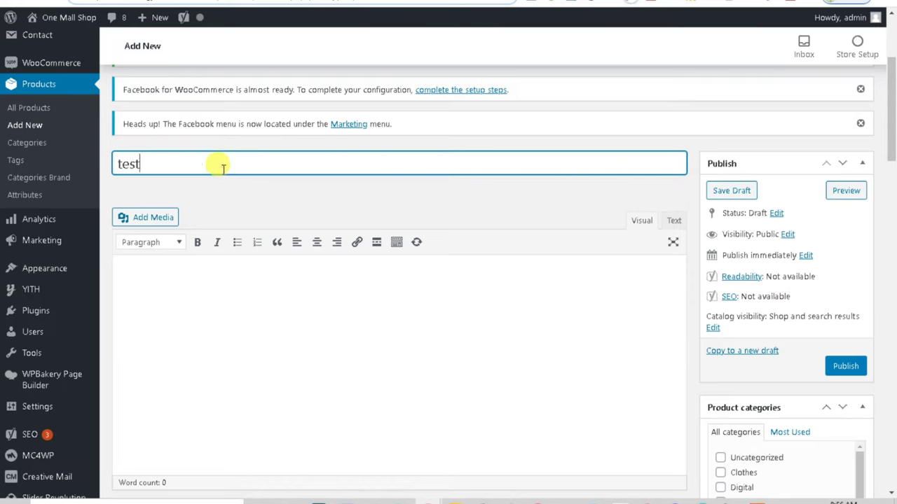
pyautogui.write(' p')
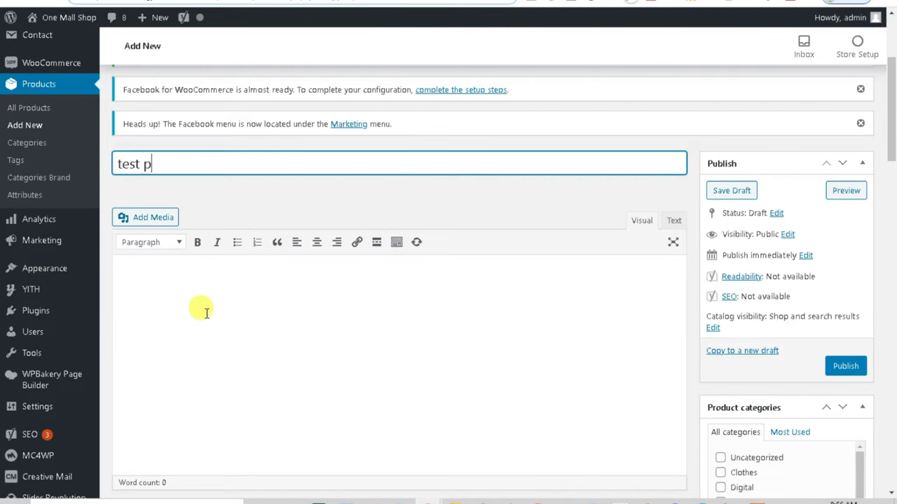
pyautogui.write('roducts')
pyautogui.hotkey('ctrl', 'a')
pyautogui.hotkey('ctrl', 'c')
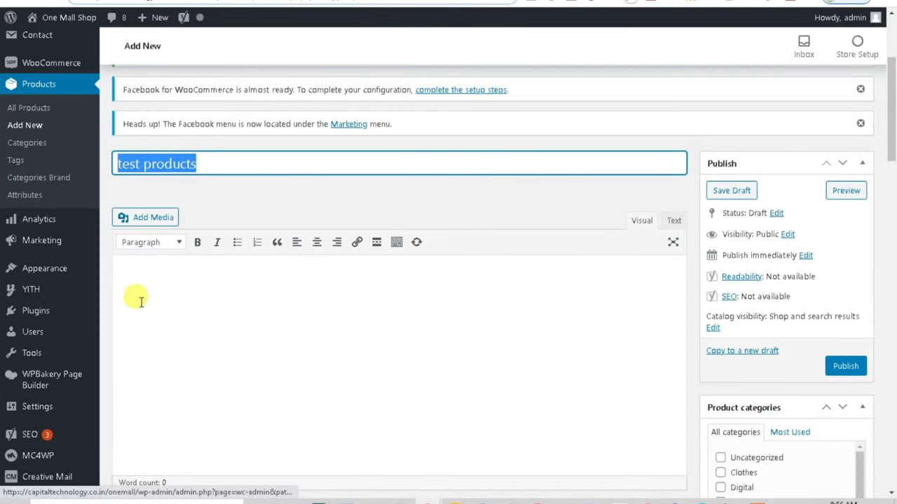
pyautogui.click(175, 316)
pyautogui.hotkey('ctrl', 'v')
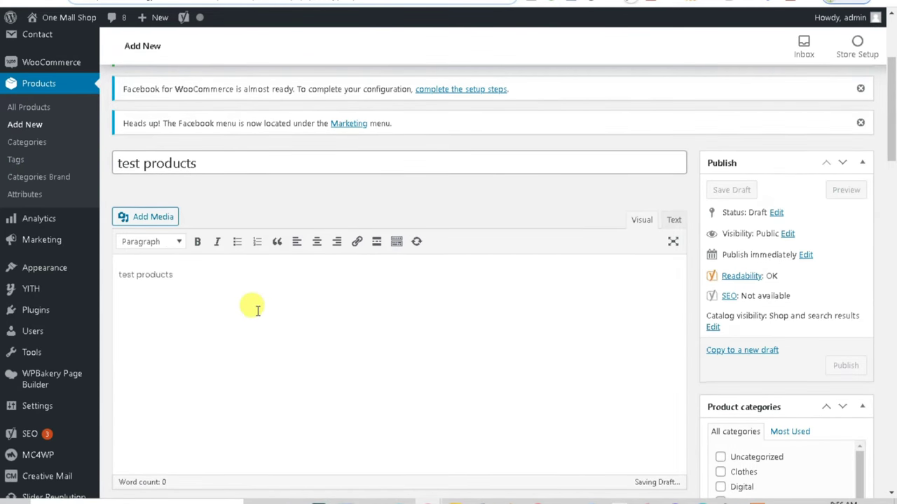
# Set the Yoast focus keyphrase to 'test products'
pyautogui.scroll(-3, 256, 311)
pyautogui.scroll(-3, 256, 312)
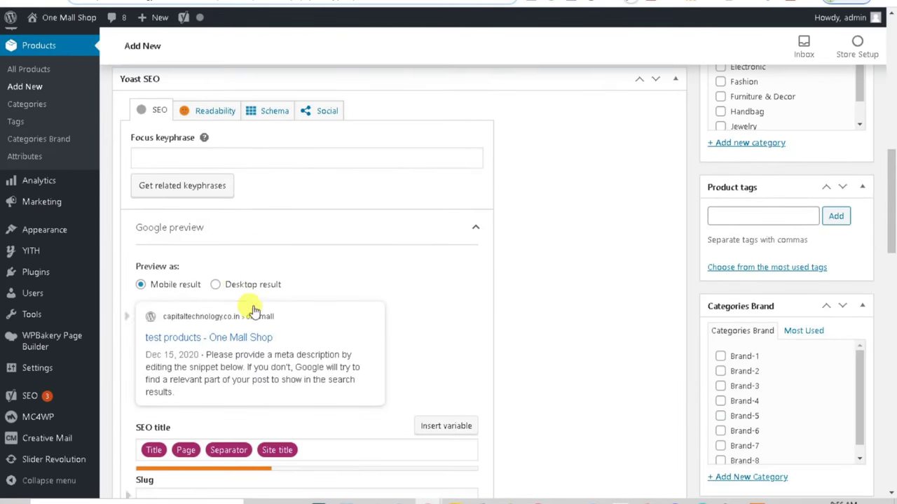
pyautogui.click(192, 157)
pyautogui.hotkey('ctrl', 'v')
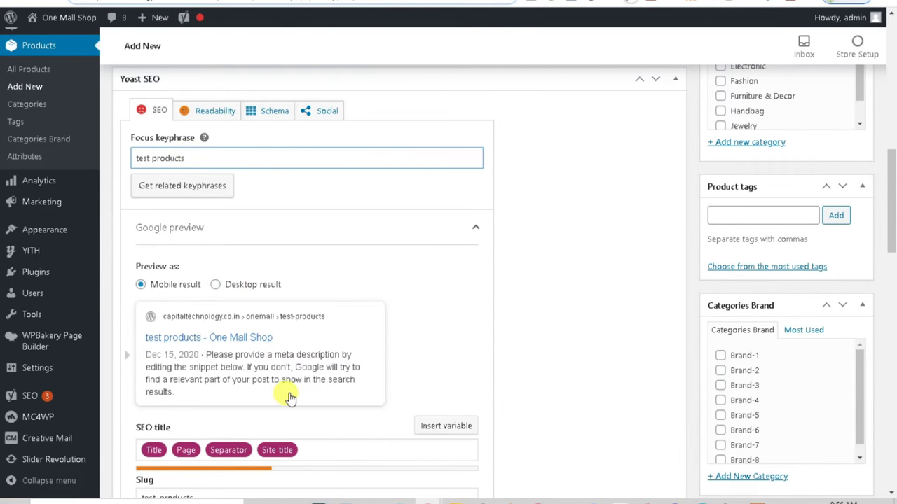
pyautogui.scroll(-5, 452, 359)
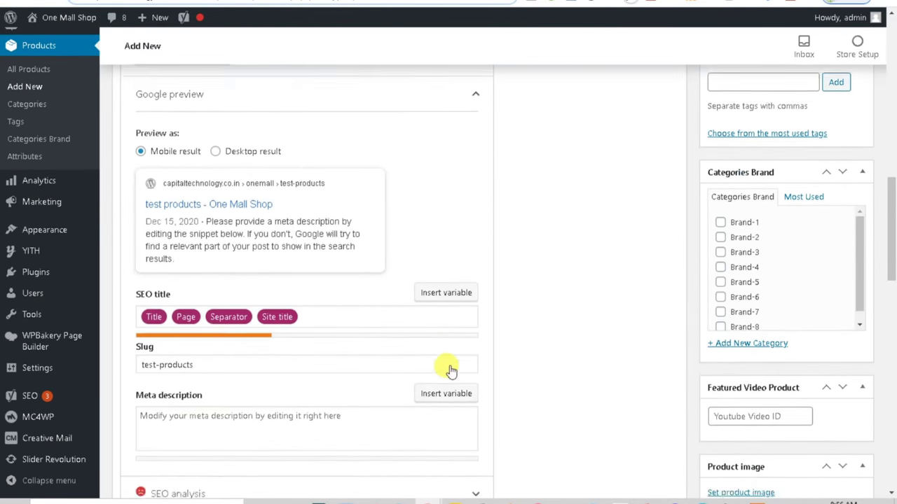
pyautogui.scroll(-5, 450, 370)
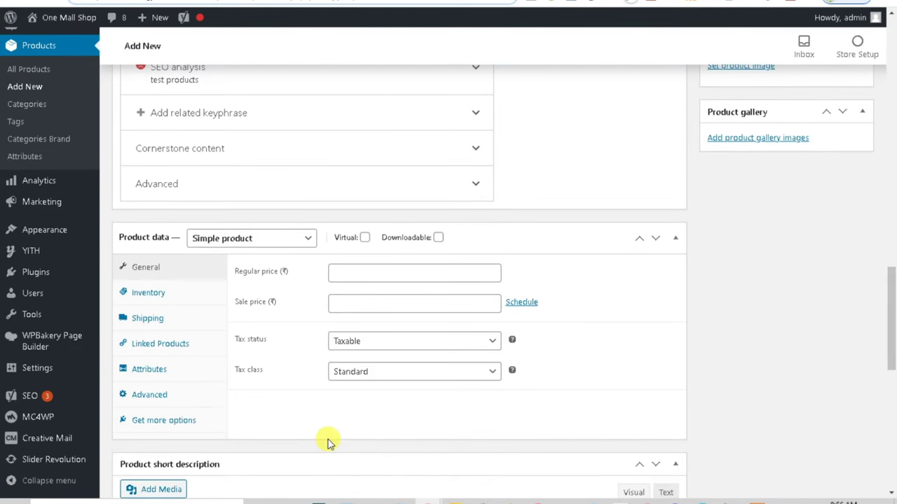
# Fill the short description with a bulleted list of 'test products' items
pyautogui.scroll(-2, 328, 439)
pyautogui.click(132, 230)
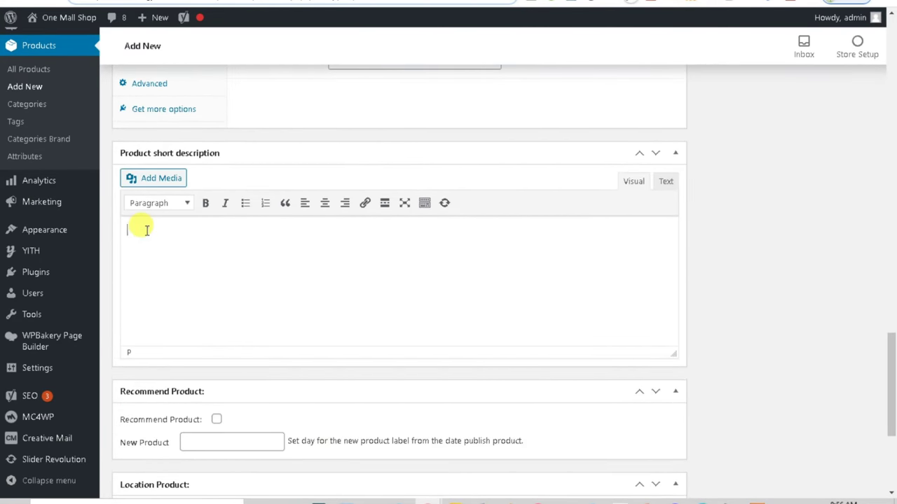
pyautogui.hotkey('ctrl', 'v')
pyautogui.hotkey('ctrl', 'z')
pyautogui.hotkey('shift', 'alt', 'u')
pyautogui.hotkey('ctrl', 'v')
pyautogui.hotkey('ctrl', 'v')
pyautogui.hotkey('ctrl', 'v')
pyautogui.press('Return')
pyautogui.hotkey('ctrl', 'v')
pyautogui.hotkey('ctrl', 'v')
pyautogui.scroll(4, 146, 229)
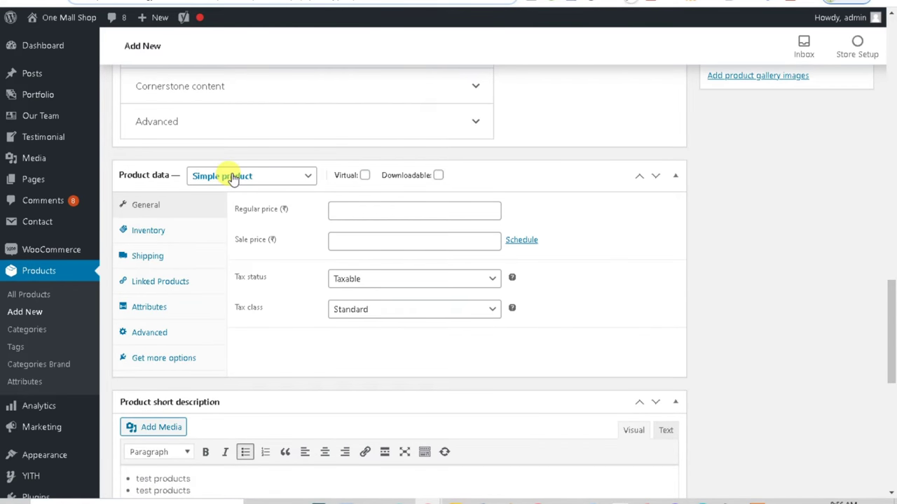
# Keep the product as a Simple product with regular price 800 and sale price 600
pyautogui.click(309, 181)
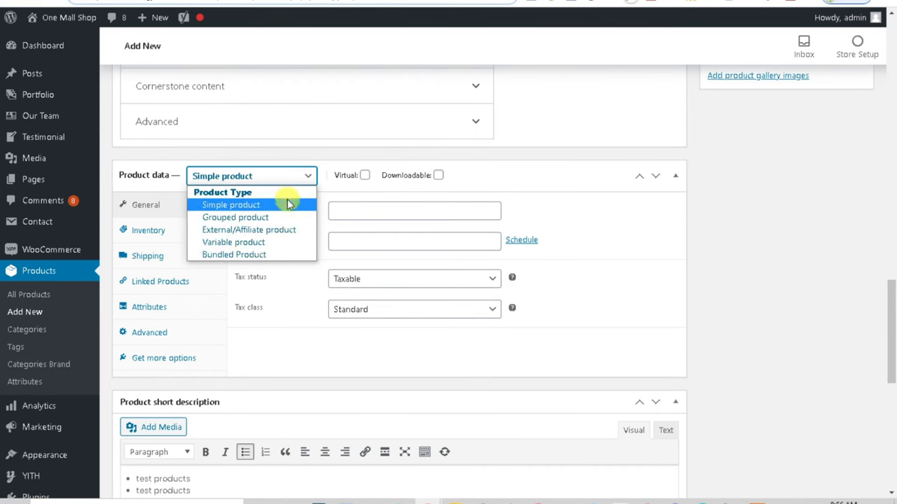
pyautogui.click(287, 202)
pyautogui.click(357, 211)
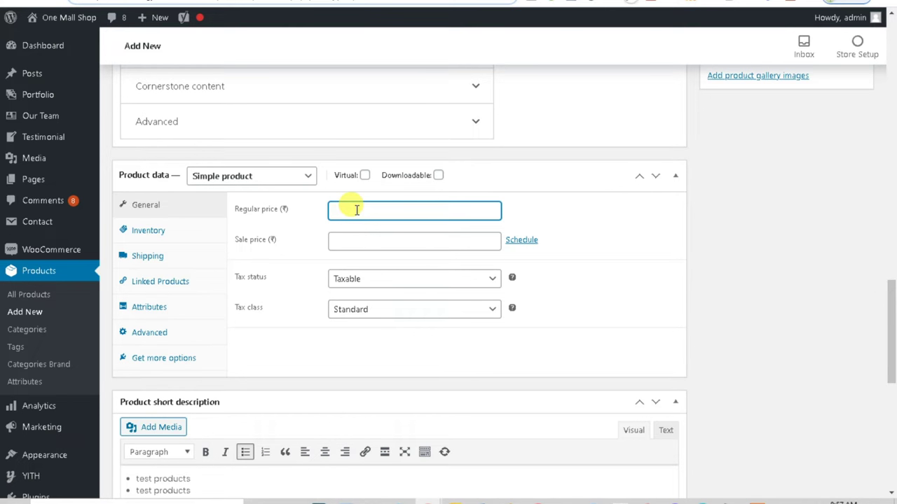
pyautogui.write('800')
pyautogui.click(361, 243)
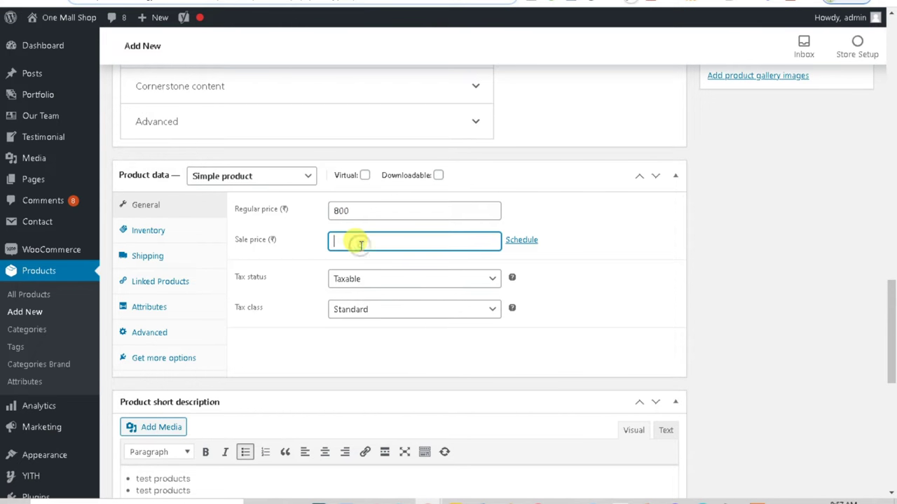
pyautogui.write('600')
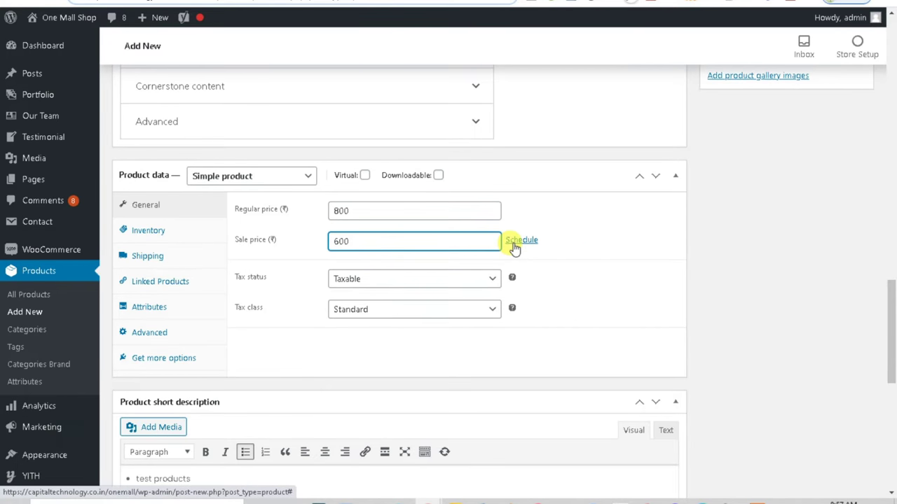
# Set tax status to None and tax class to Zero rate
pyautogui.click(476, 285)
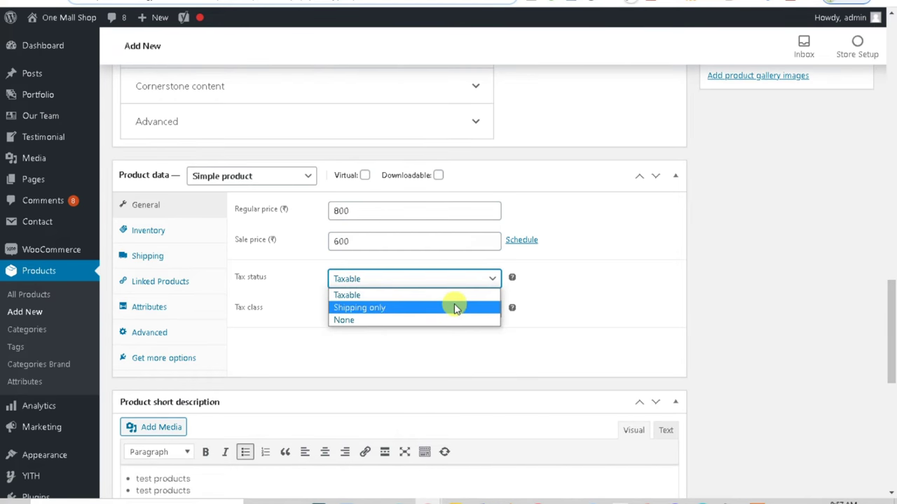
pyautogui.click(453, 320)
pyautogui.click(471, 309)
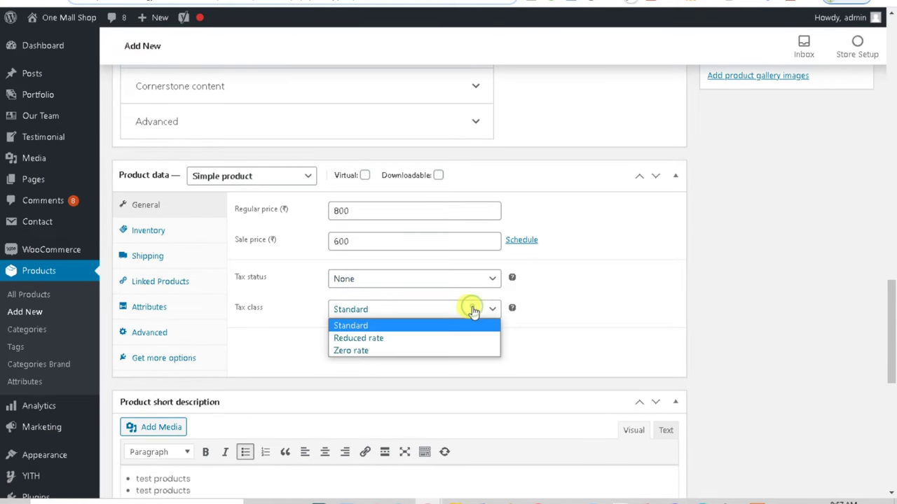
pyautogui.click(453, 351)
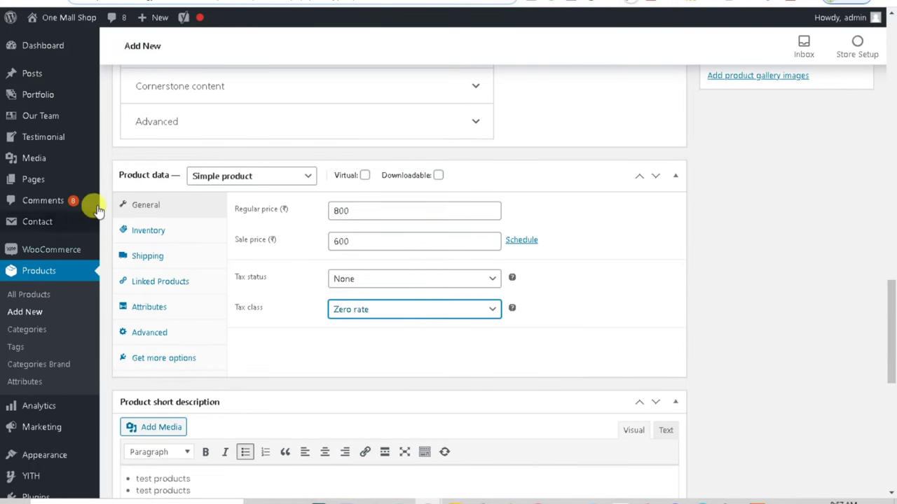
# Enter SKU test-001 in the Inventory settings
pyautogui.click(160, 234)
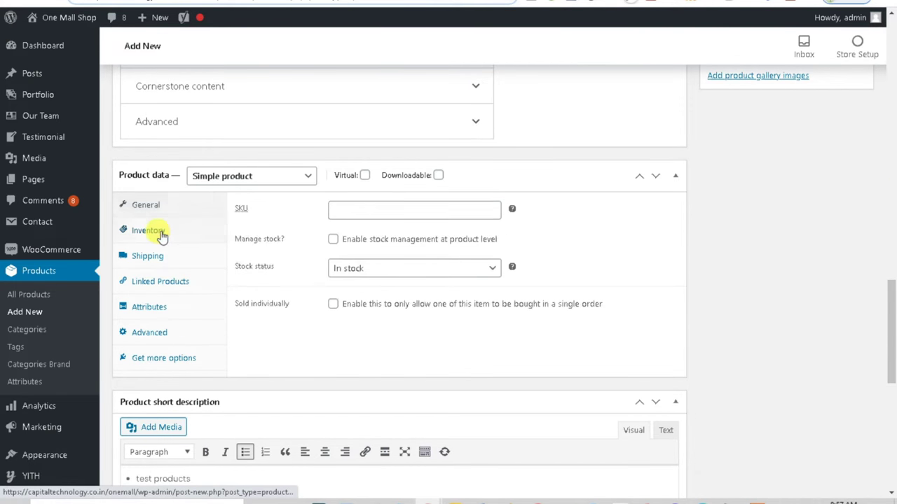
pyautogui.click(335, 210)
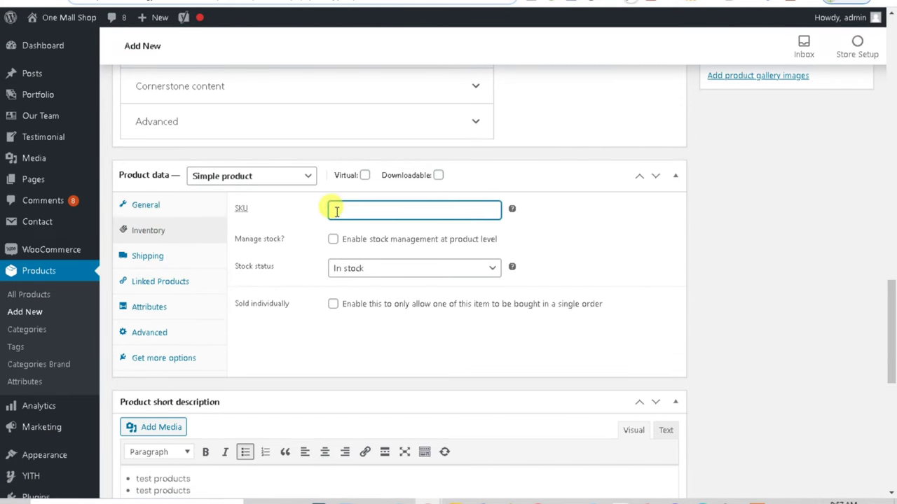
pyautogui.write('test-')
pyautogui.write('11')
pyautogui.press('BackSpace')
pyautogui.write('011')
pyautogui.press('BackSpace')
pyautogui.press('BackSpace')
pyautogui.write('01')
# Manage stock with quantity 12, allowing backorders with customer notification
pyautogui.click(333, 240)
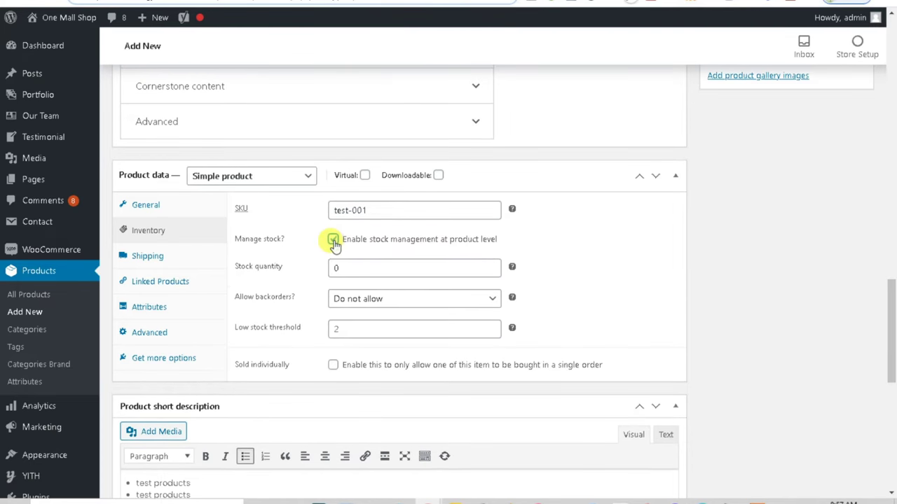
pyautogui.doubleClick(340, 267)
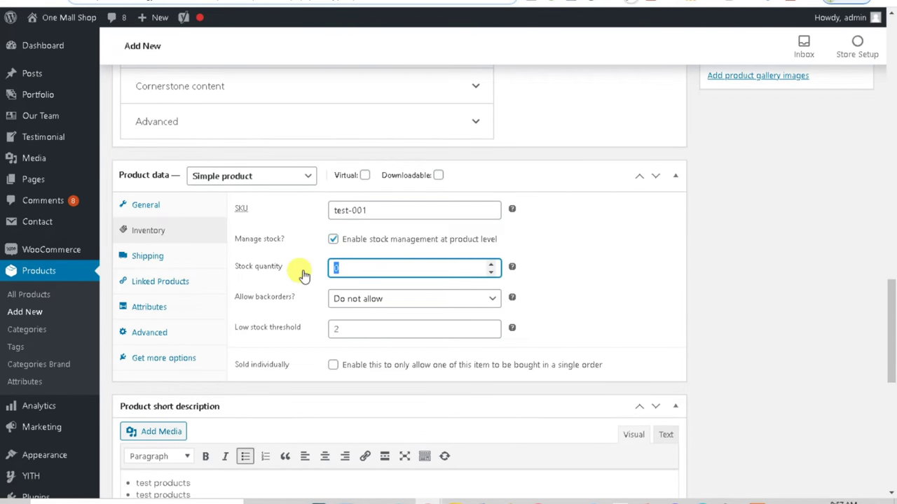
pyautogui.write('12')
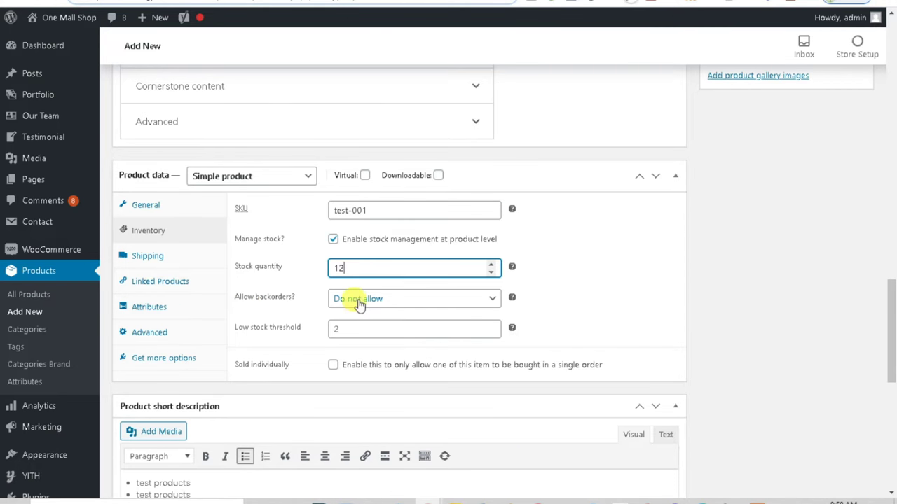
pyautogui.click(390, 303)
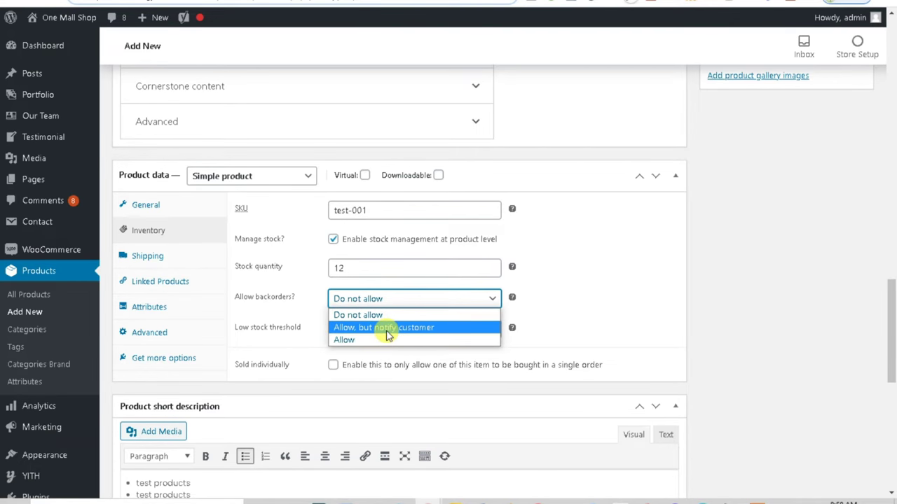
pyautogui.click(389, 334)
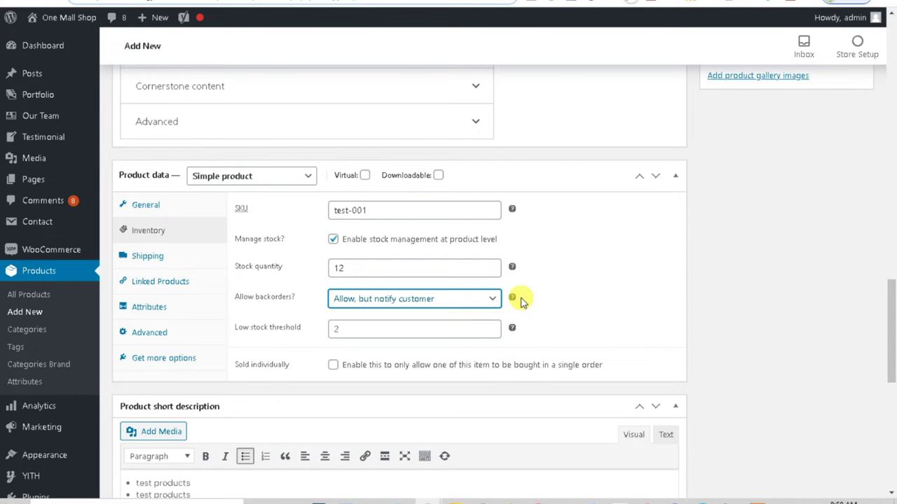
# Set the low stock threshold to 2, leaving Sold individually unticked
pyautogui.click(340, 329)
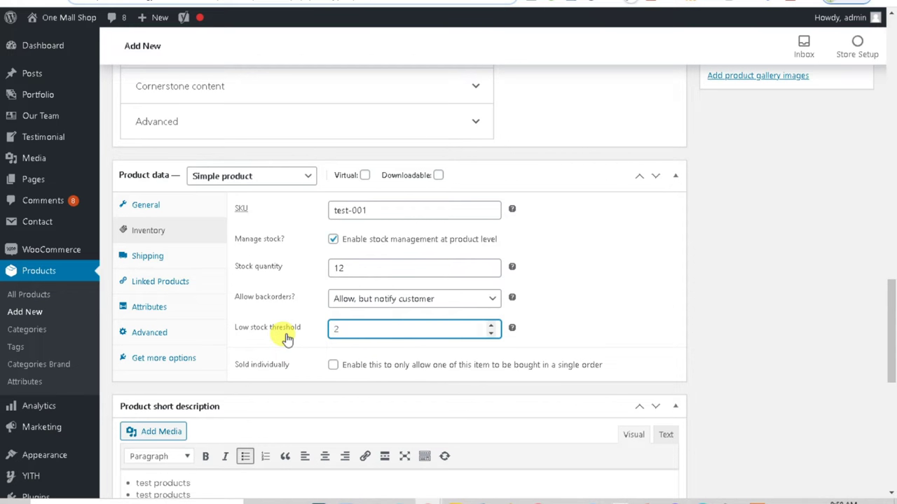
pyautogui.write('2')
pyautogui.click(333, 375)
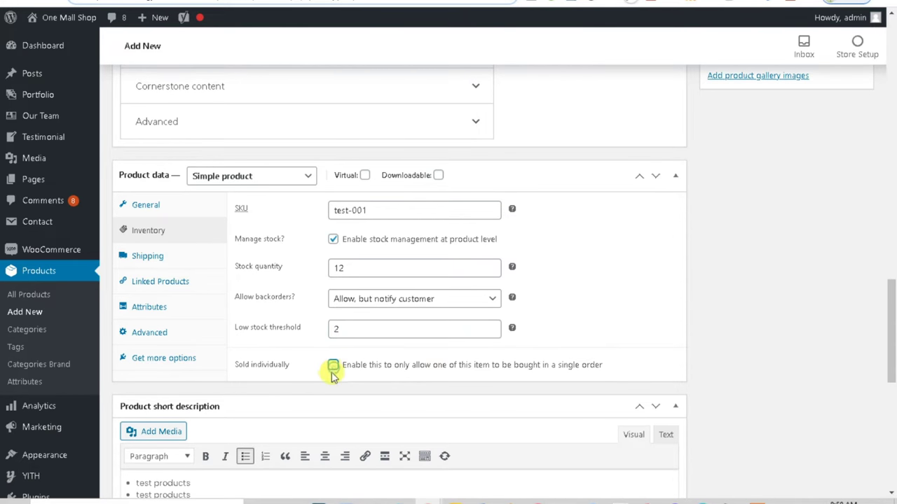
pyautogui.click(333, 371)
pyautogui.click(333, 372)
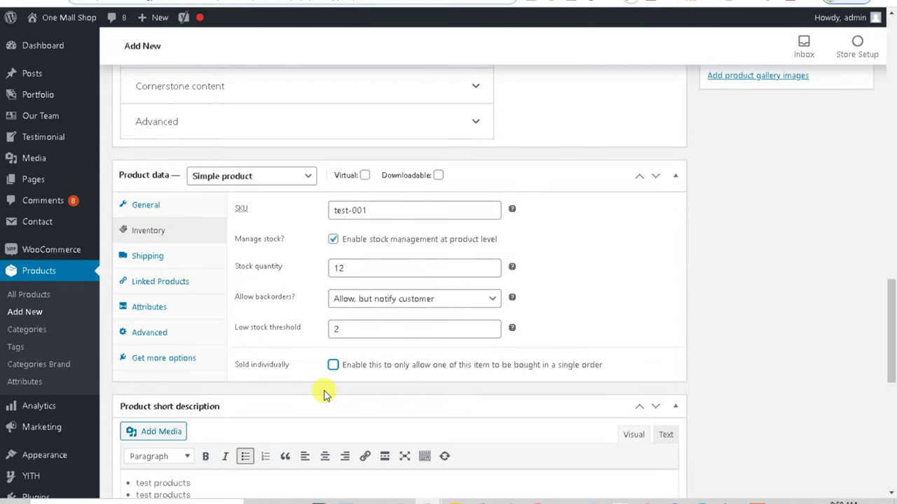
# Set the shipping weight to 1000 kg
pyautogui.click(157, 257)
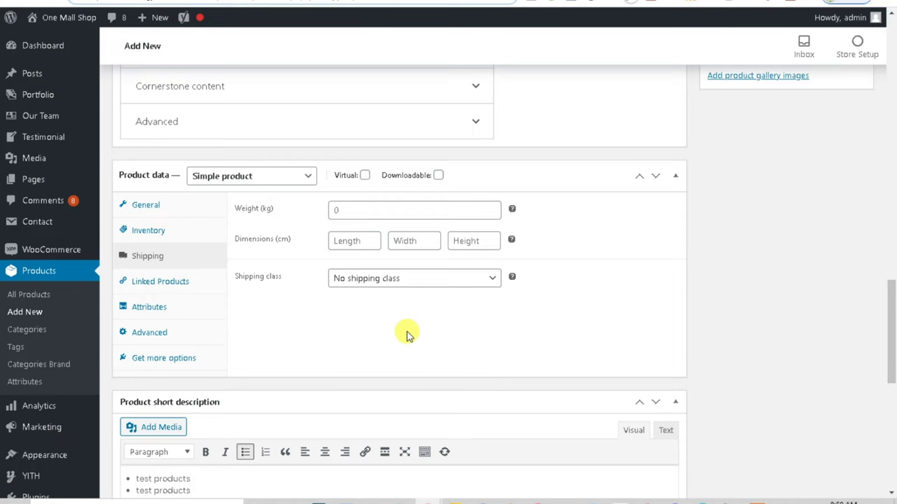
pyautogui.click(349, 209)
pyautogui.write('1000')
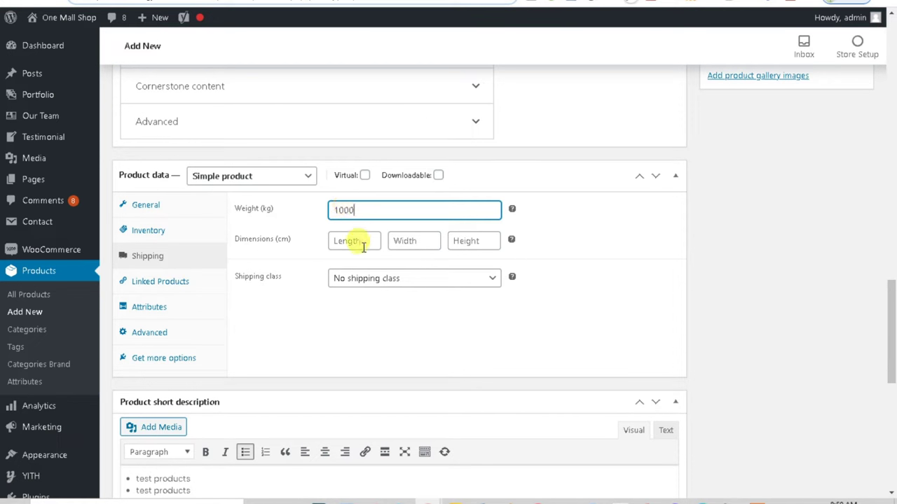
pyautogui.moveTo(366, 211); pyautogui.dragTo(306, 220)
pyautogui.write('1')
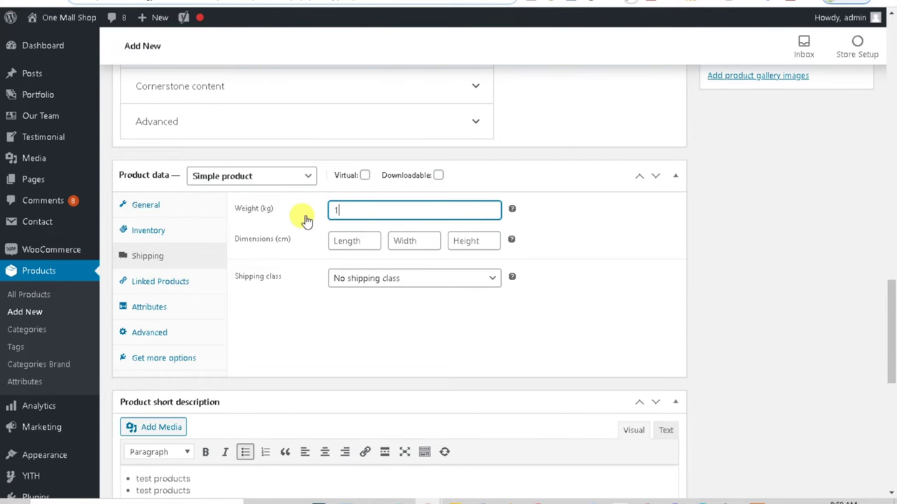
pyautogui.write('kg')
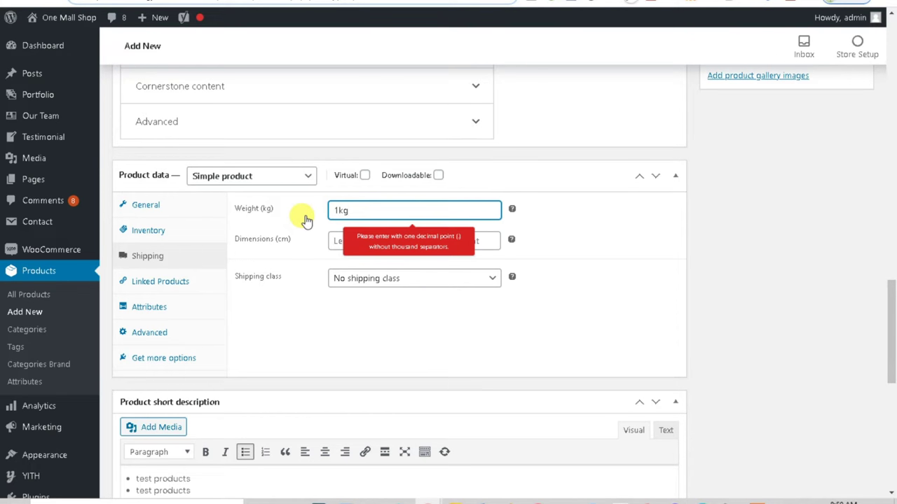
pyautogui.press('BackSpace')
pyautogui.press('BackSpace')
pyautogui.write('000')
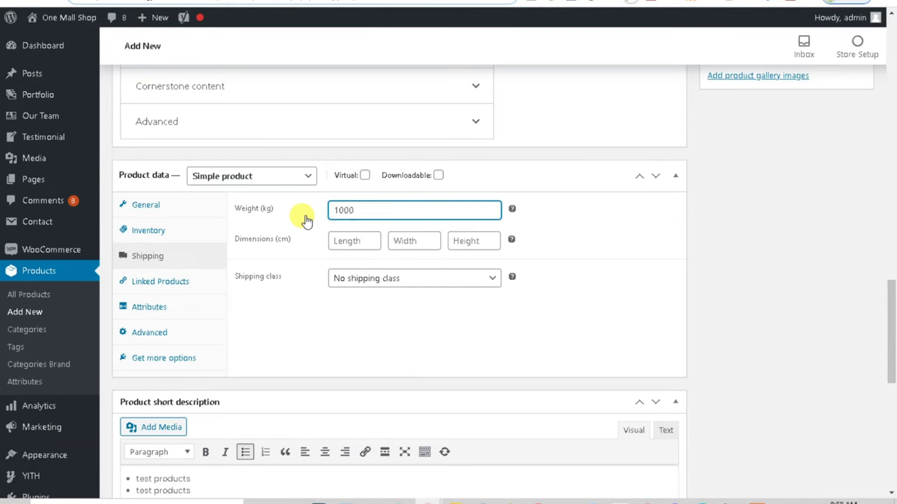
# Enter package dimensions 1000 × 200 × 420 cm, leaving no shipping class
pyautogui.click(368, 244)
pyautogui.write('1000')
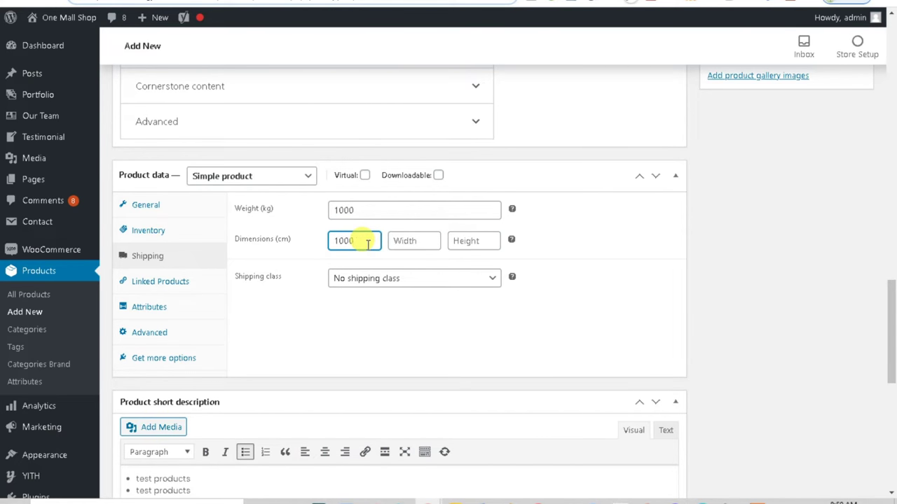
pyautogui.click(408, 238)
pyautogui.write('200')
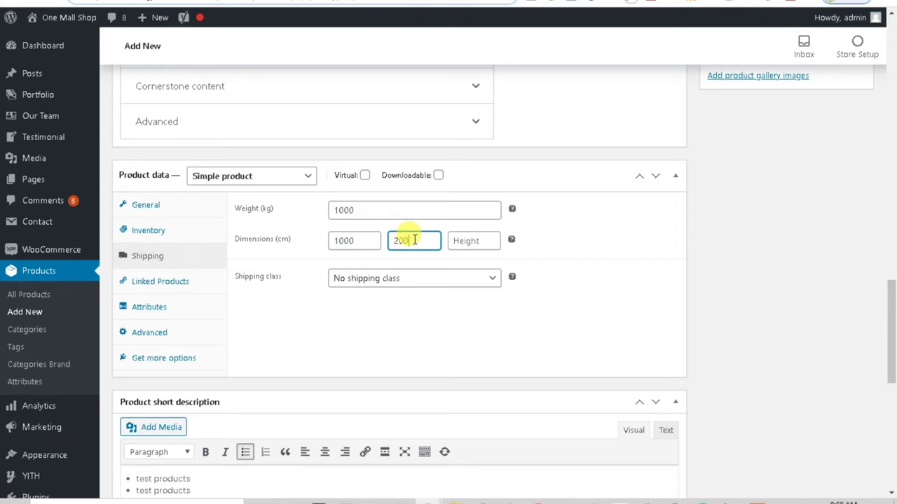
pyautogui.click(468, 241)
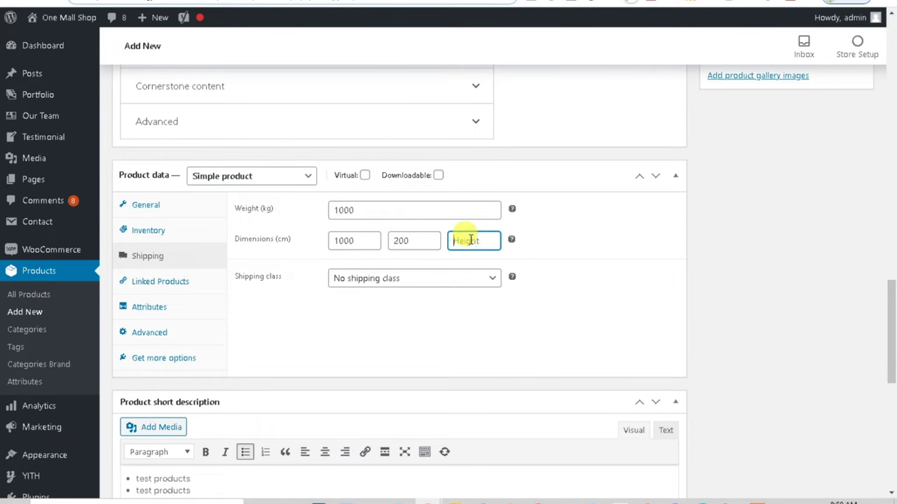
pyautogui.write('420')
pyautogui.click(397, 280)
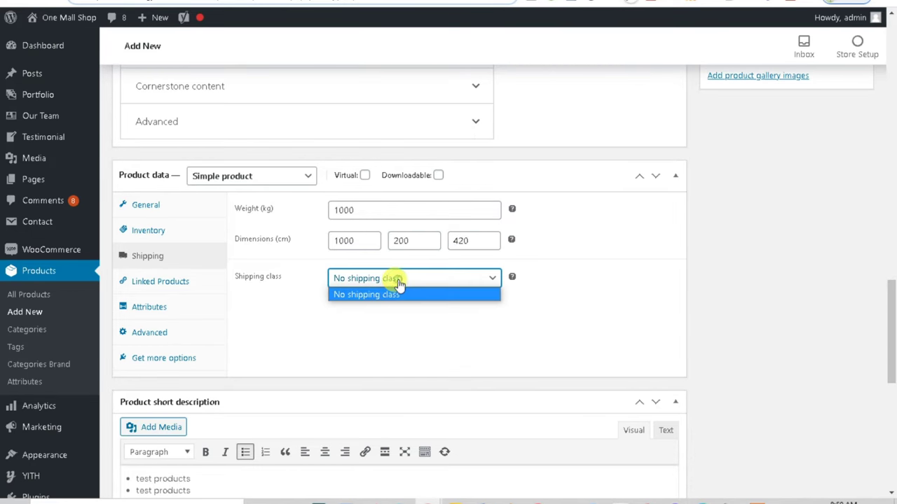
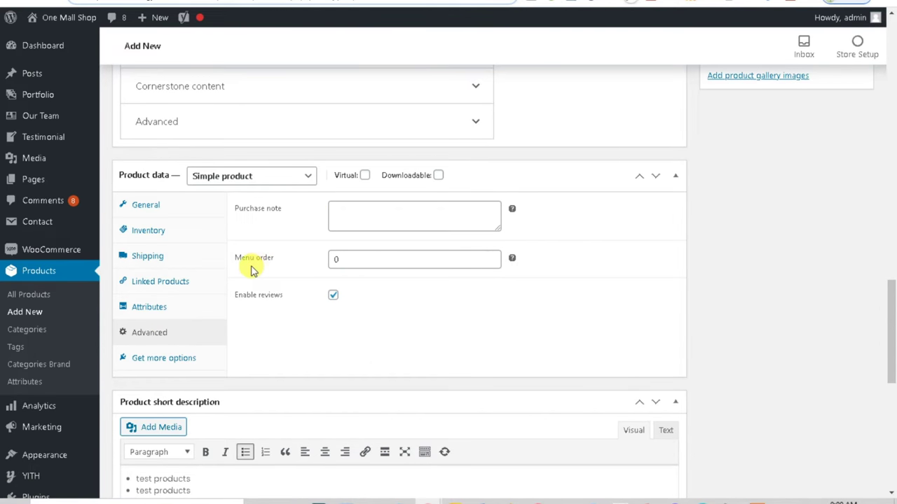
# Look at the recommended extensions for product options, then return to the product's advanced settings
pyautogui.click(170, 368)
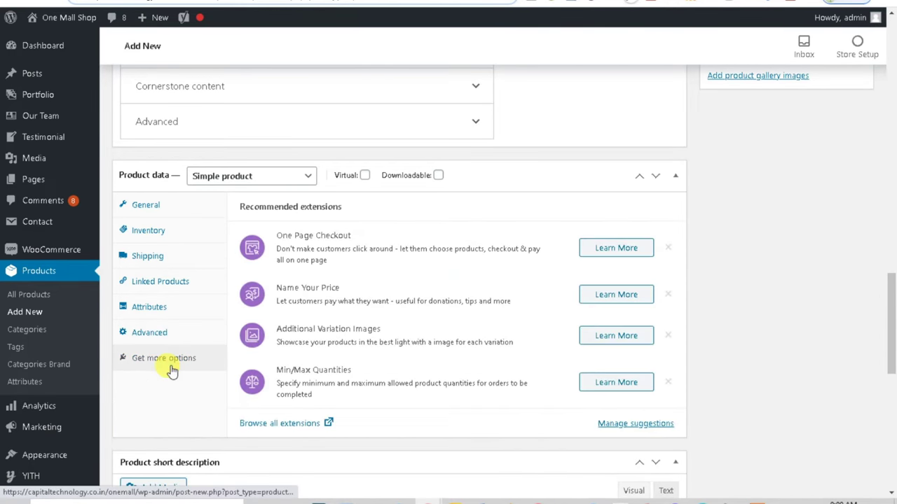
pyautogui.scroll(-1, 450, 383)
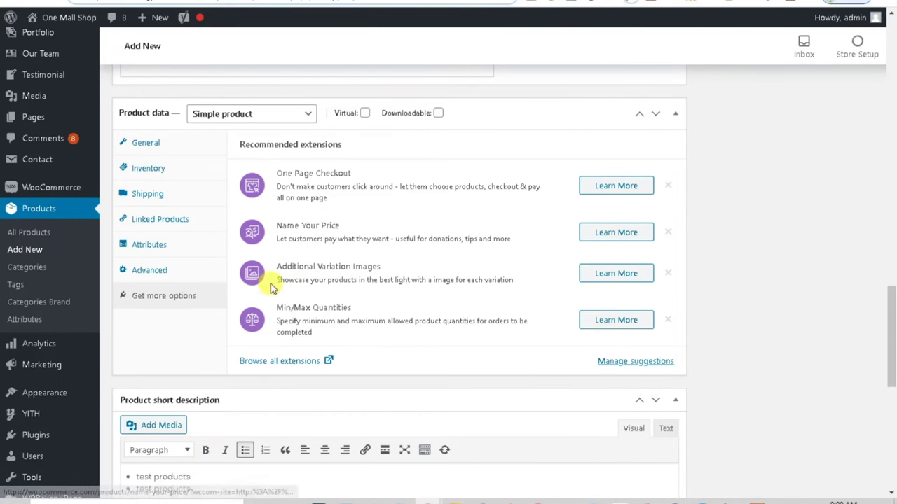
pyautogui.click(144, 274)
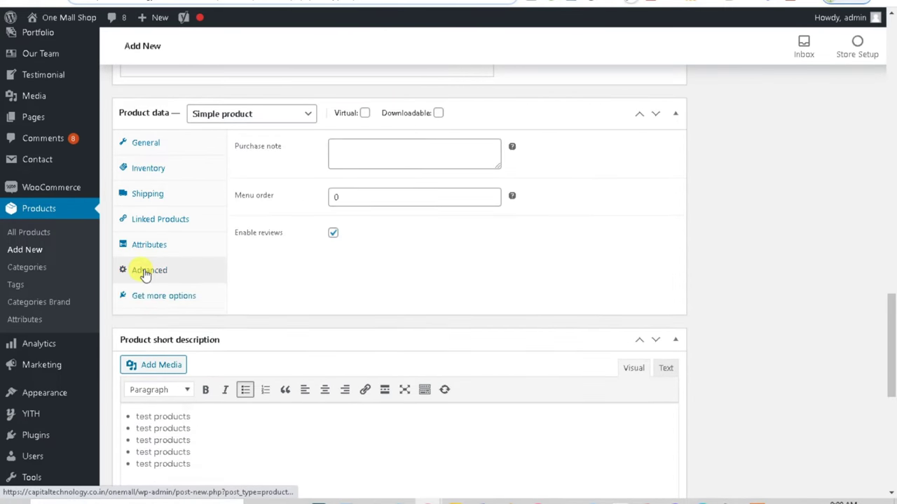
pyautogui.scroll(1, 158, 228)
pyautogui.scroll(8, 160, 228)
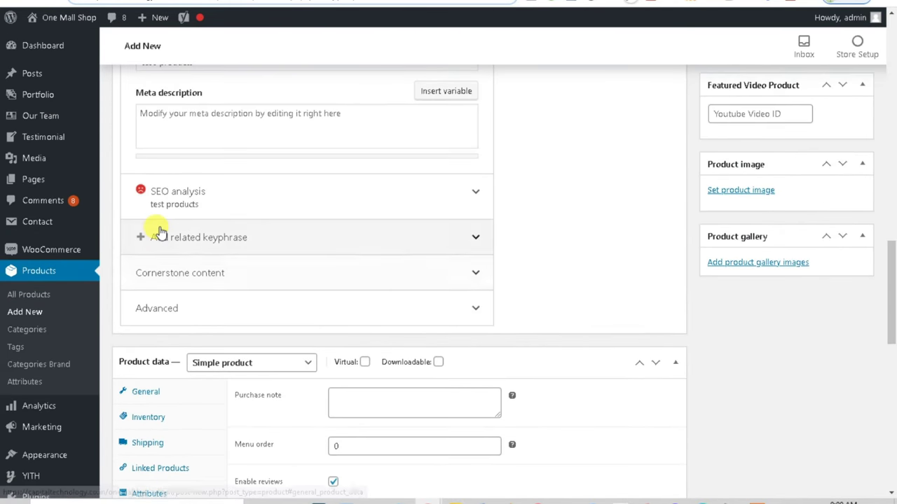
pyautogui.scroll(1, 159, 230)
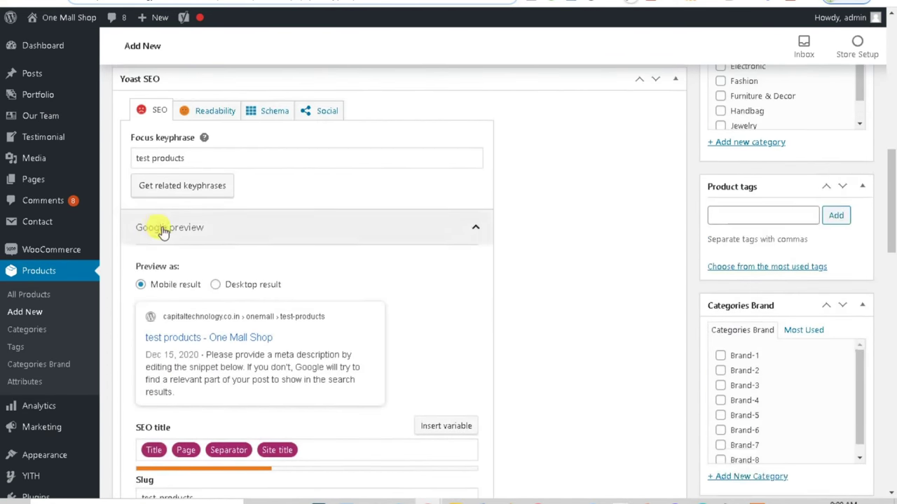
pyautogui.scroll(3, 701, 91)
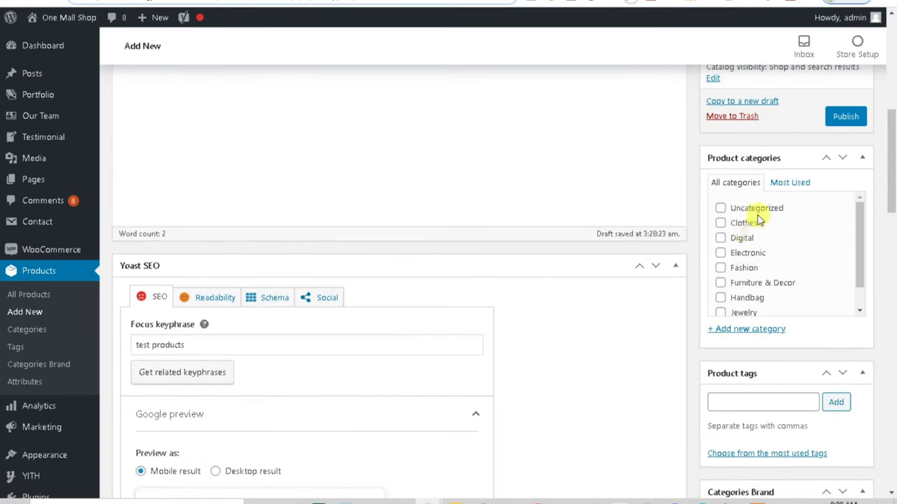
pyautogui.scroll(-1, 750, 232)
pyautogui.scroll(1, 735, 259)
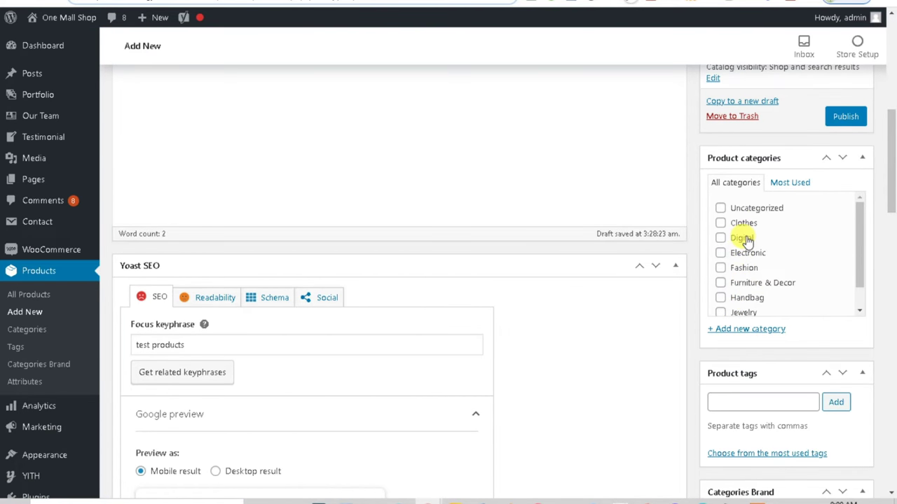
pyautogui.scroll(-1, 747, 240)
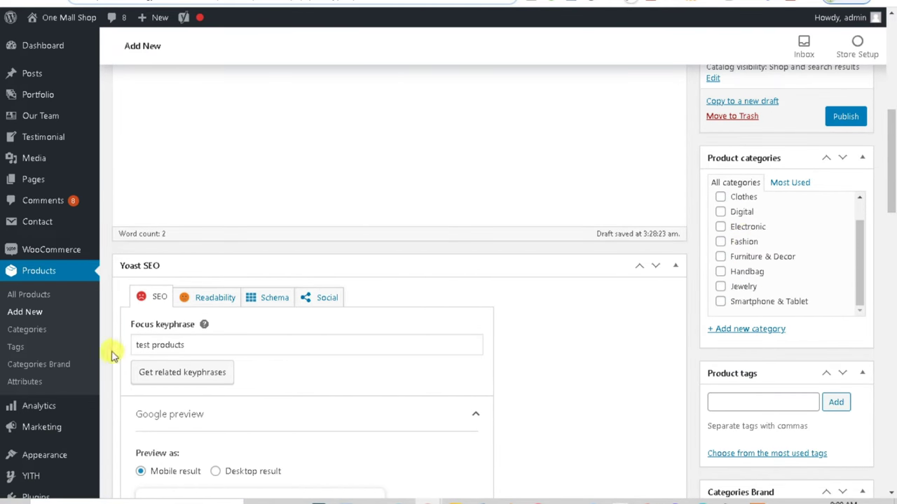
# Open Product Categories in a new tab and start editing the Digital category
pyautogui.rightClick(39, 336)
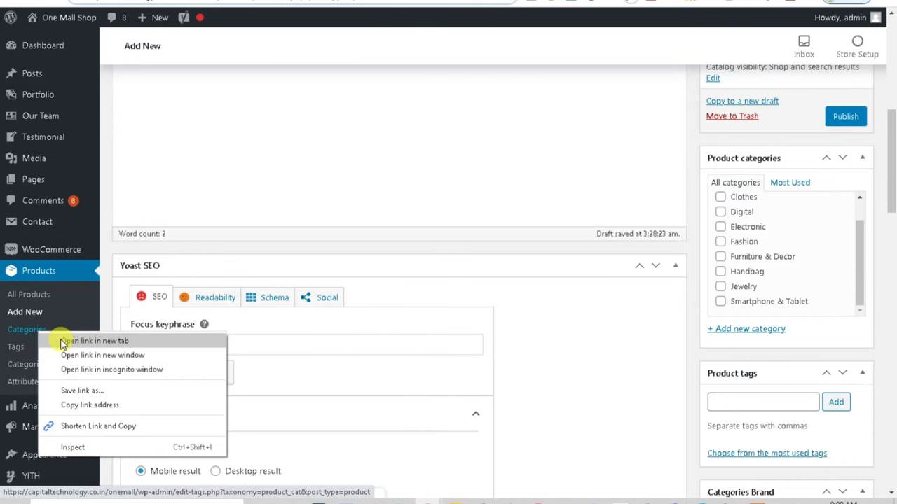
pyautogui.click(63, 341)
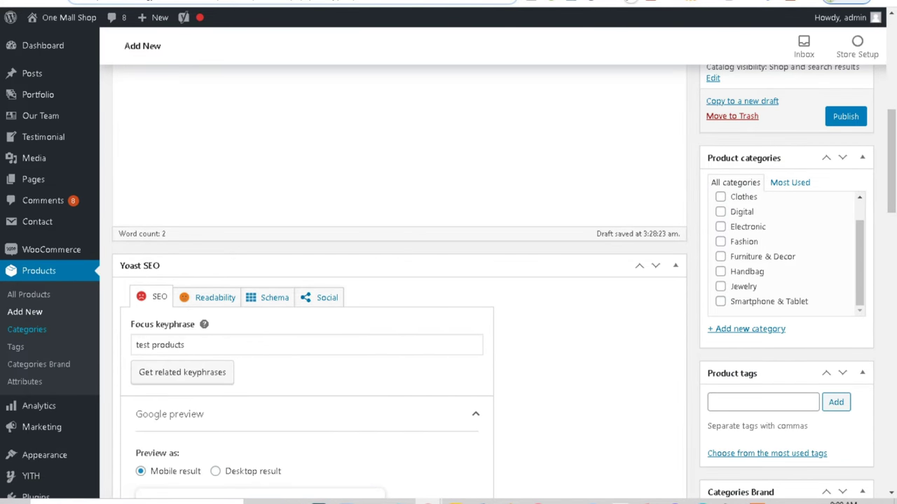
pyautogui.click(350, 1)
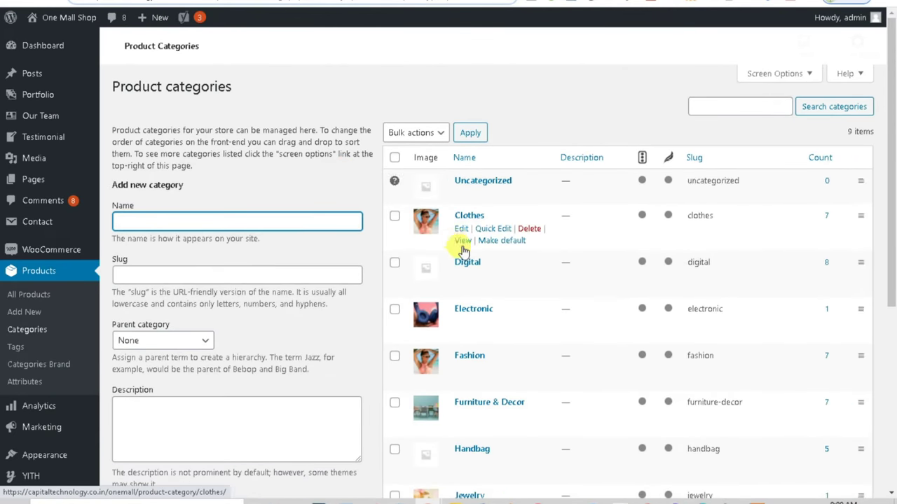
pyautogui.scroll(-2, 392, 225)
pyautogui.scroll(-4, 483, 396)
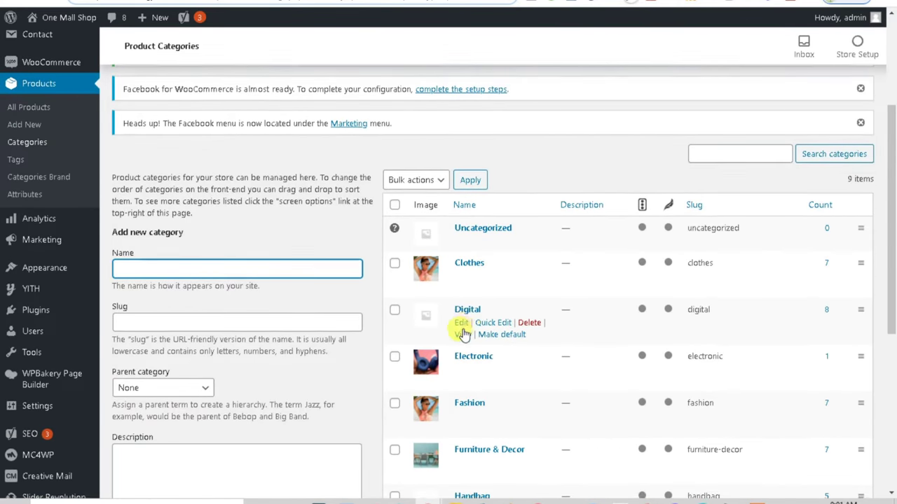
pyautogui.scroll(-4, 470, 319)
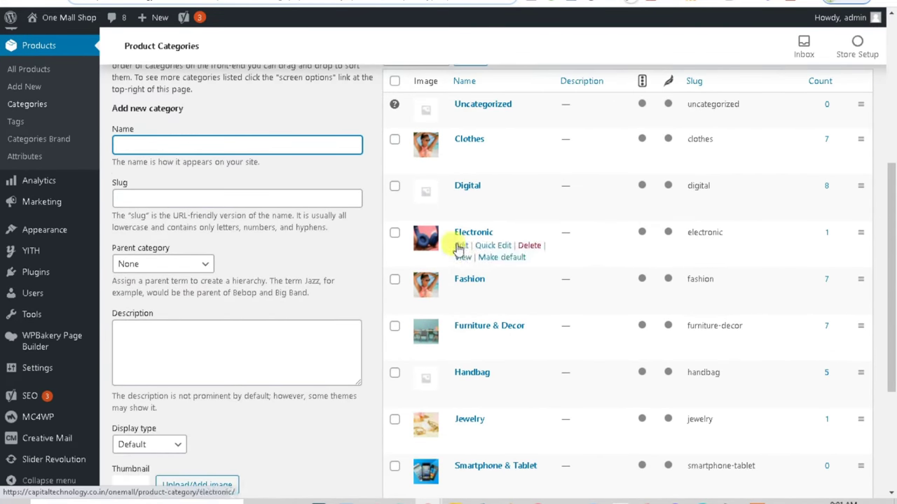
pyautogui.click(461, 200)
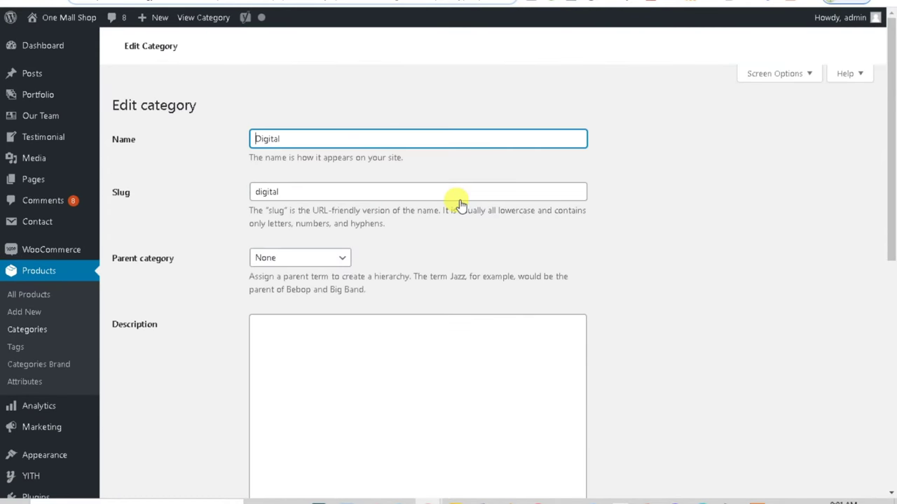
# Rename the category to 'Digital 2' with slug 'digital-2' and update it
pyautogui.click(298, 148)
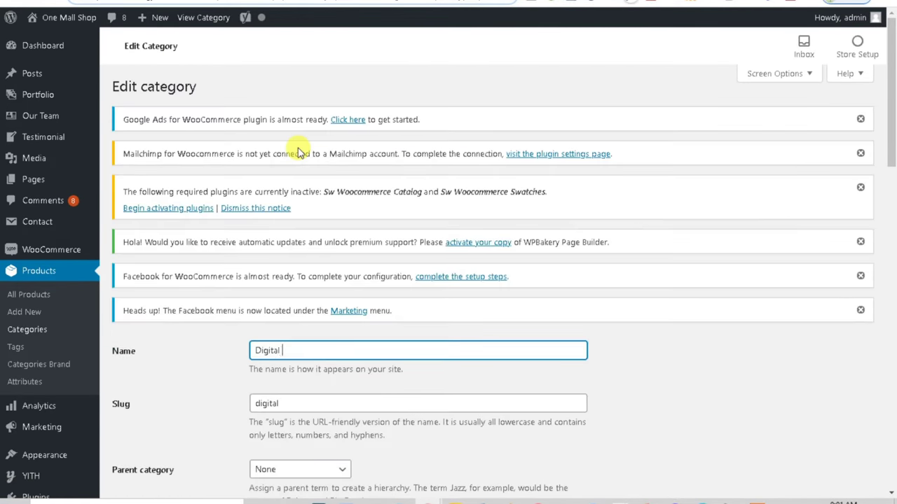
pyautogui.click(291, 402)
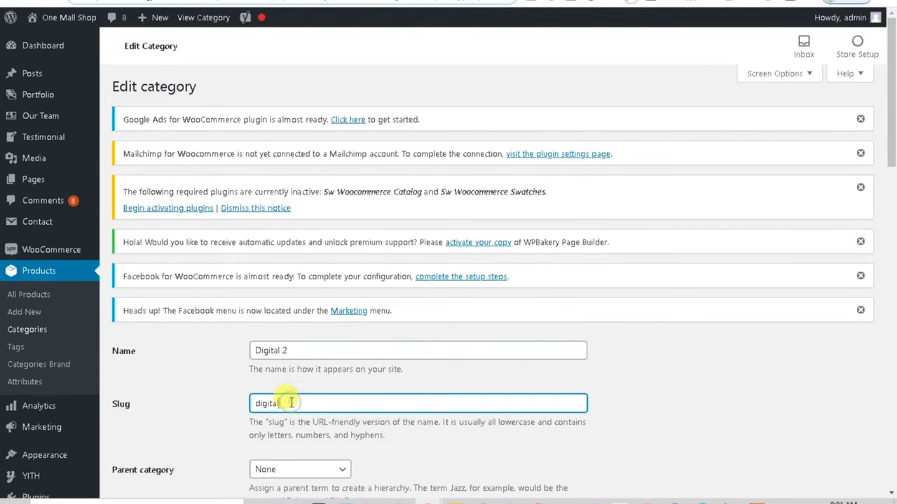
pyautogui.scroll(-8, 291, 400)
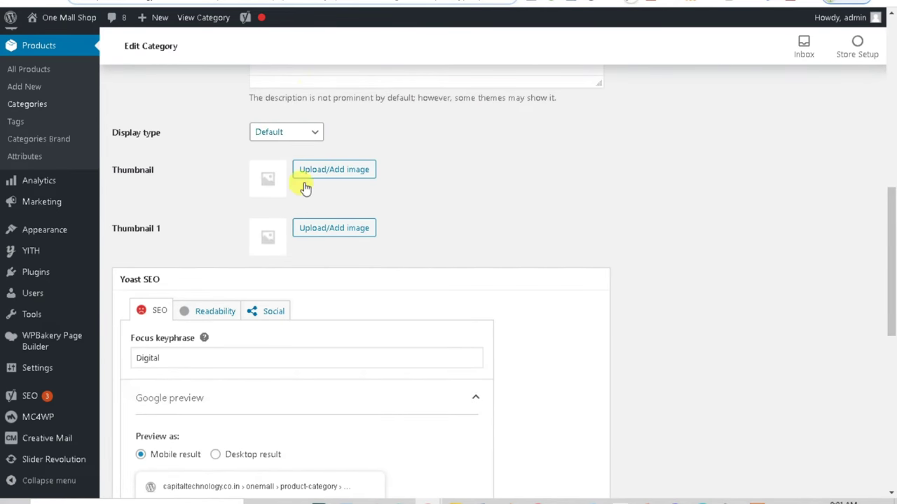
pyautogui.scroll(-6, 300, 216)
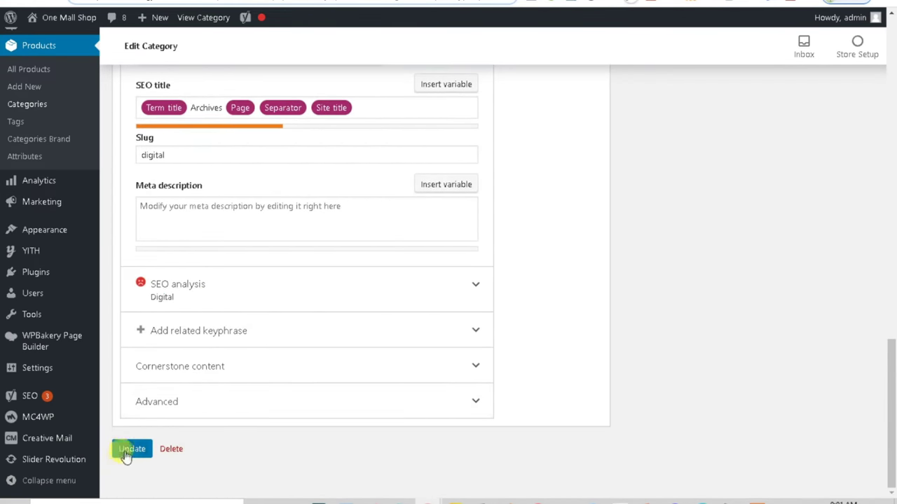
pyautogui.click(131, 449)
pyautogui.scroll(5, 274, 321)
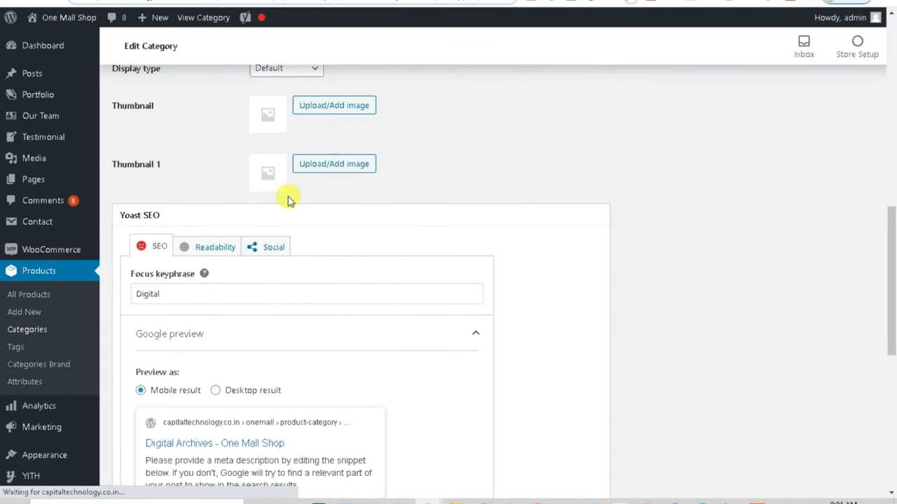
pyautogui.scroll(1, 288, 200)
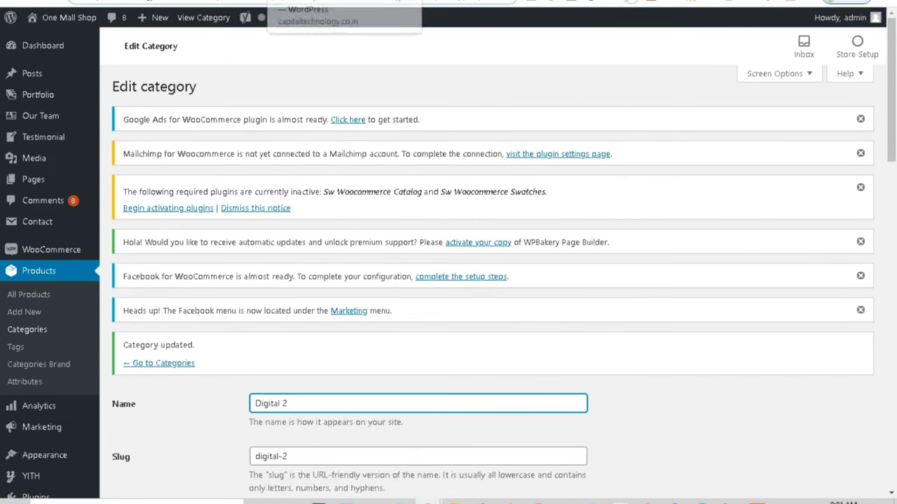
pyautogui.click(294, 5)
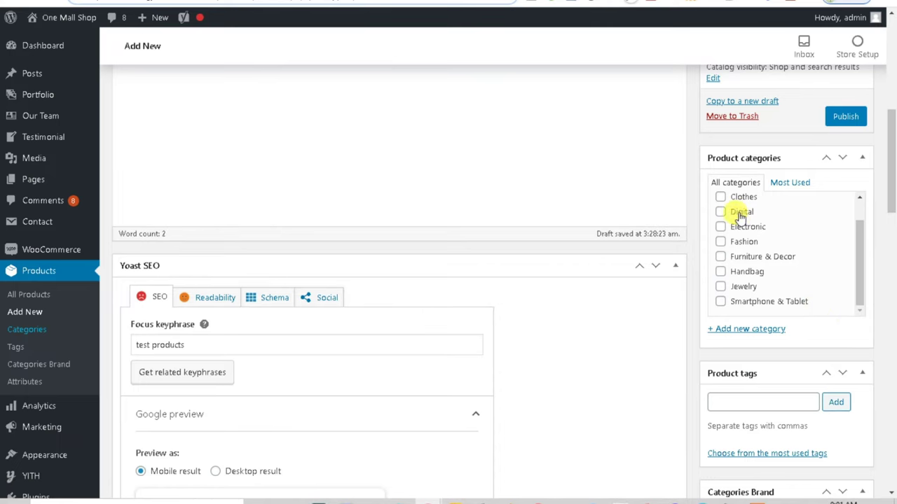
# Add the tag 'test products' to the product and move to the Youtube Video ID field
pyautogui.scroll(-1, 788, 368)
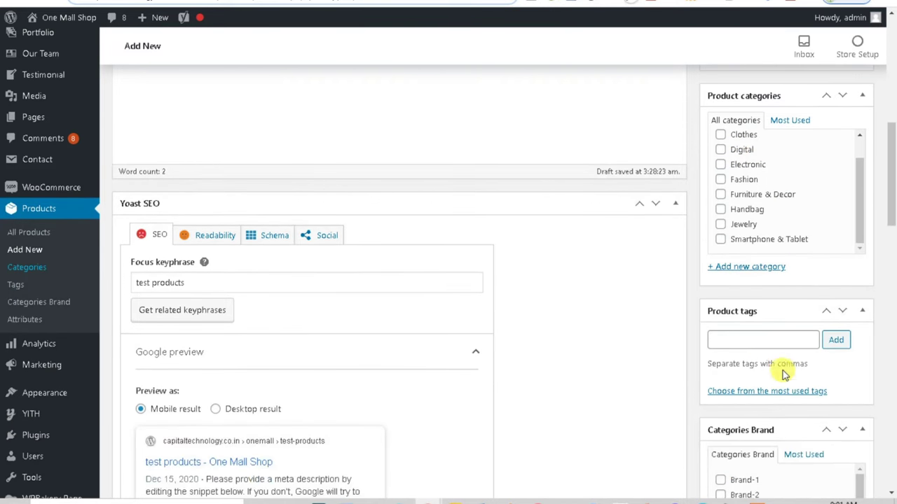
pyautogui.click(715, 339)
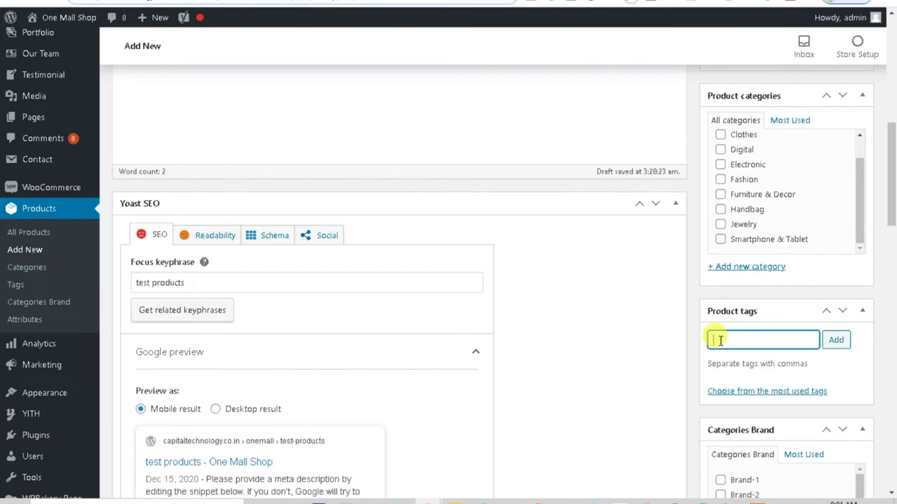
pyautogui.write('test products')
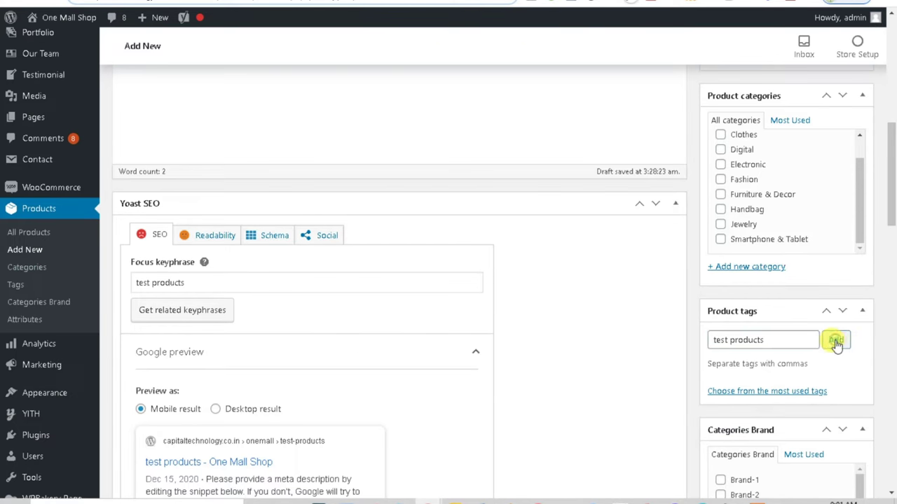
pyautogui.click(836, 341)
pyautogui.scroll(-1, 794, 376)
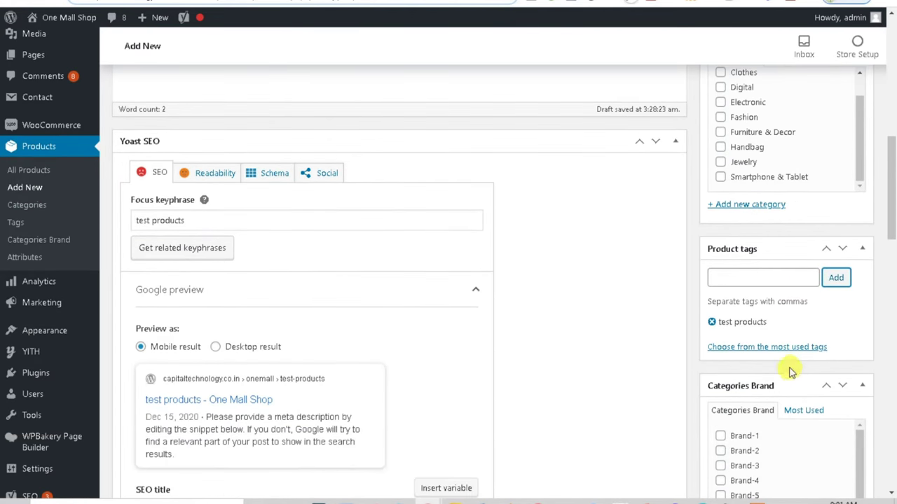
pyautogui.scroll(-2, 789, 369)
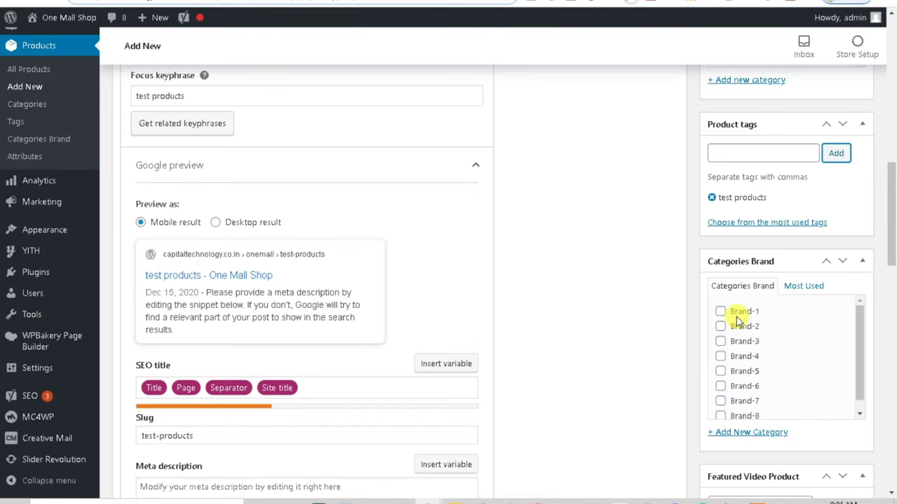
pyautogui.scroll(-2, 740, 353)
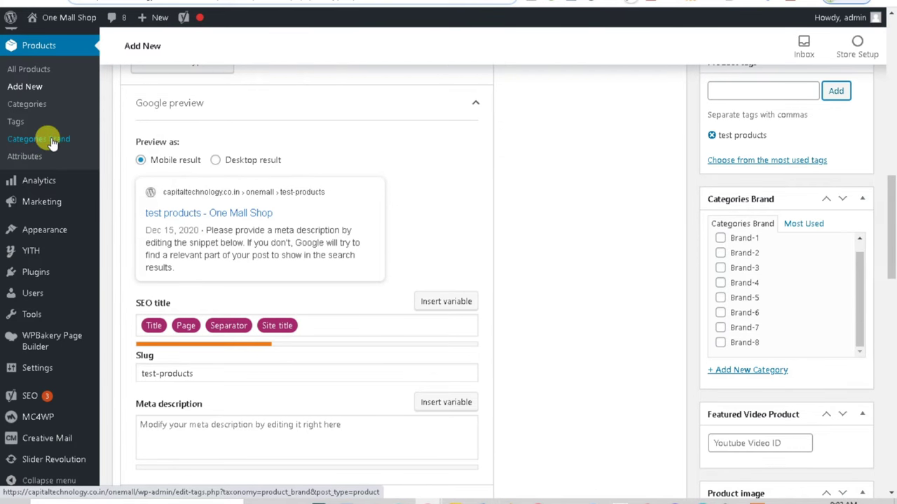
pyautogui.scroll(-2, 834, 428)
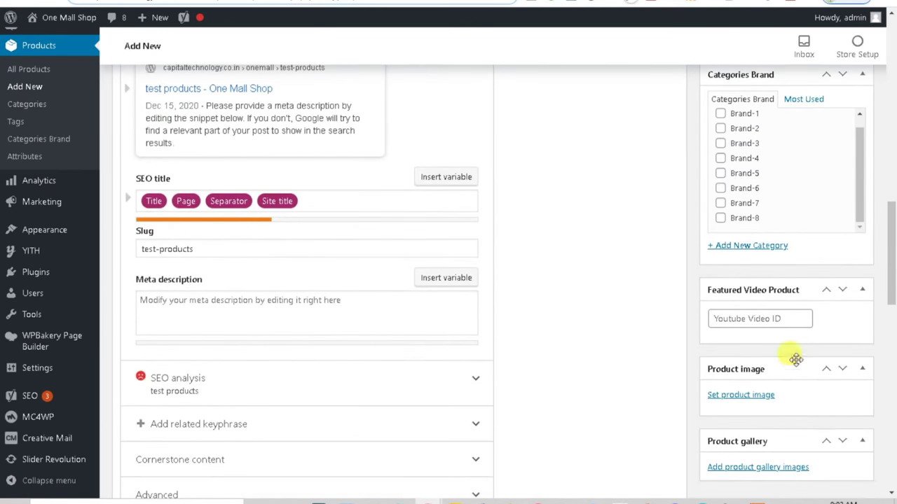
pyautogui.click(744, 320)
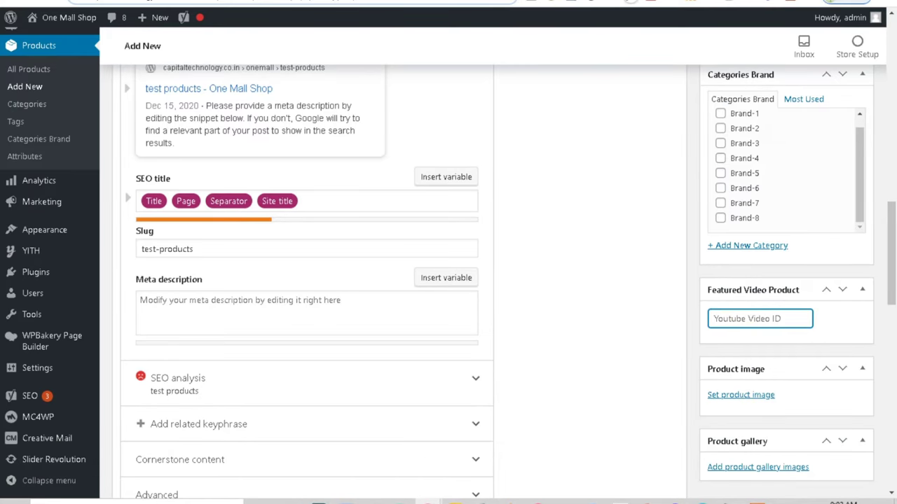
# Copy the link address of the multi-vendor marketplace theme video from the channel's uploads
pyautogui.click(644, 3)
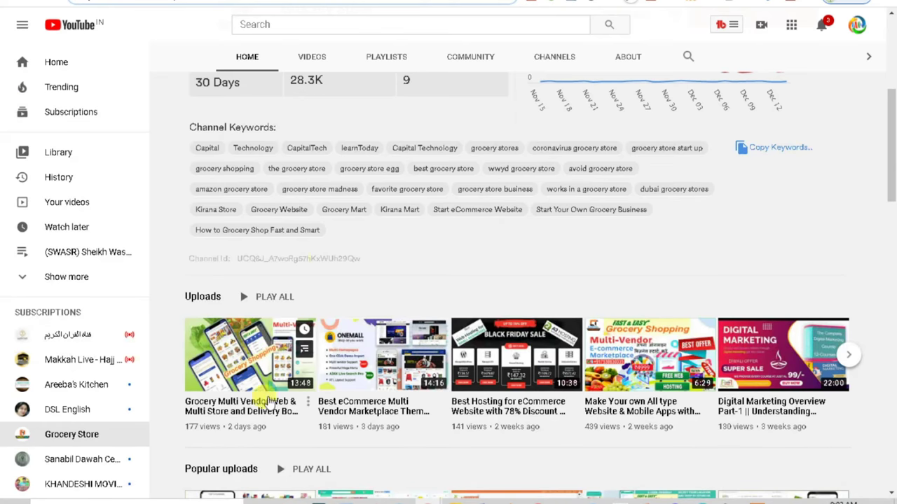
pyautogui.scroll(-2, 285, 377)
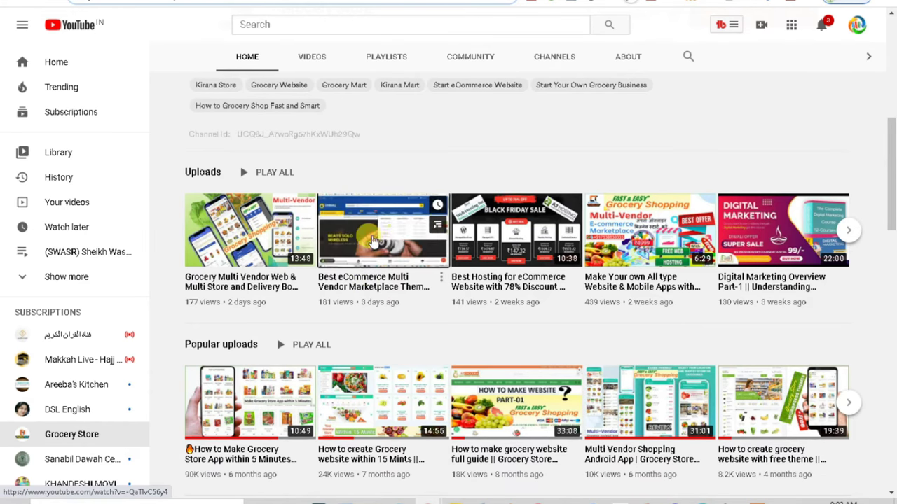
pyautogui.rightClick(374, 239)
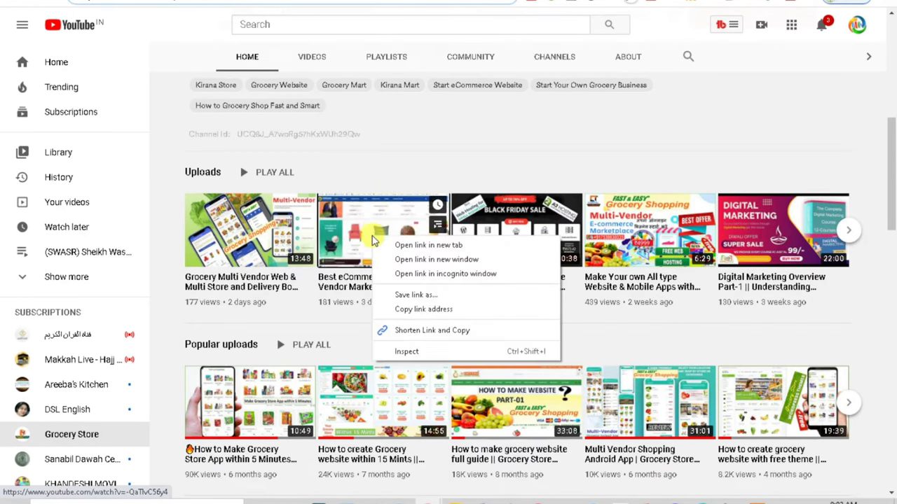
pyautogui.click(419, 312)
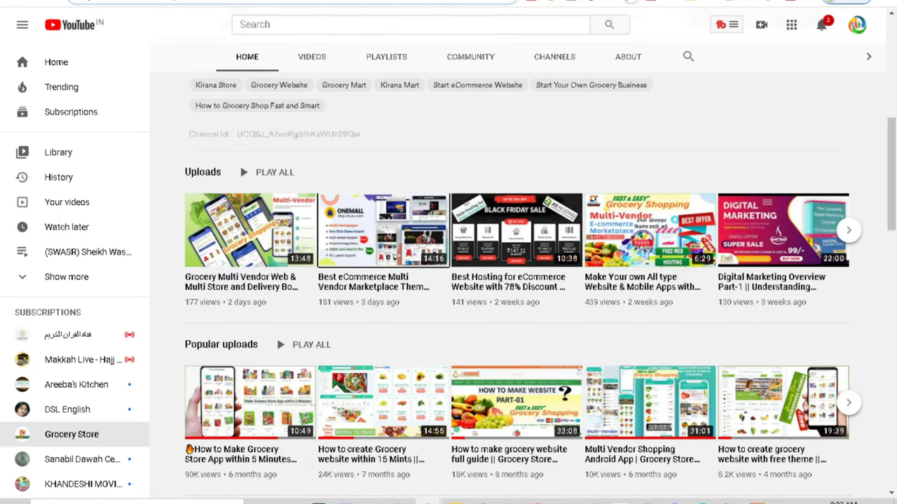
pyautogui.click(364, 3)
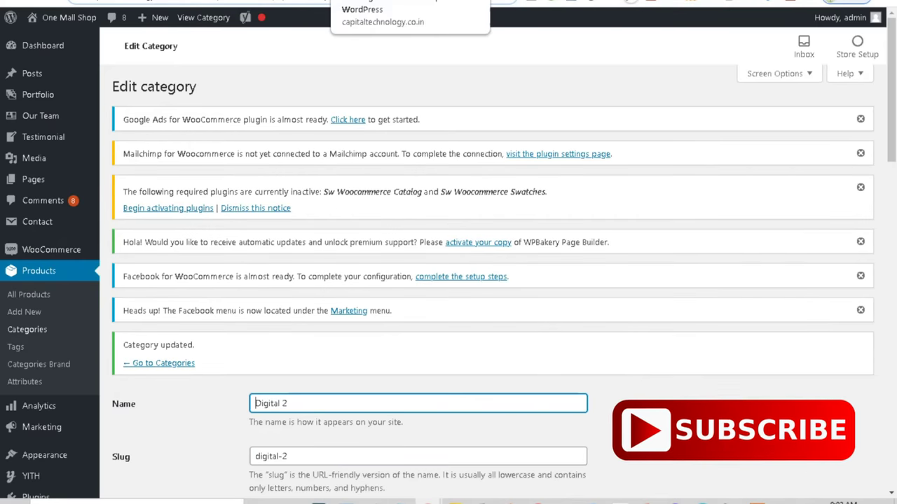
# Paste the copied YouTube link into the Youtube Video ID field and open the product image picker
pyautogui.click(344, 2)
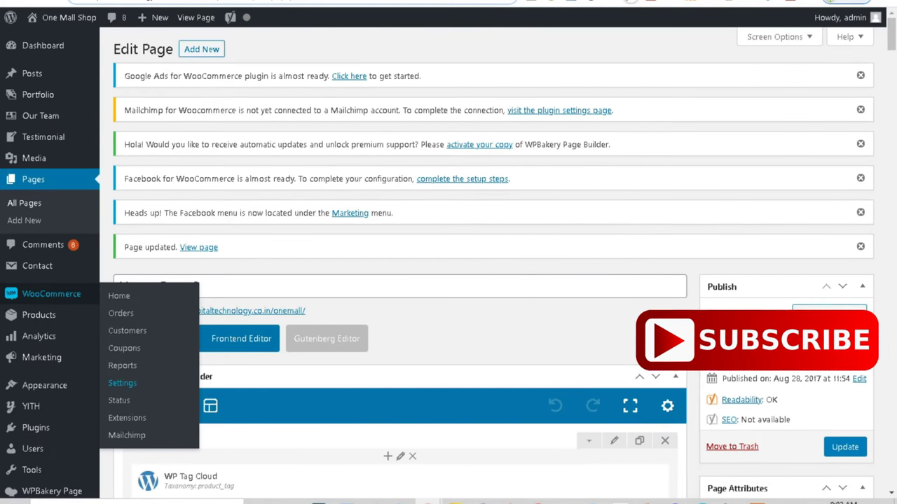
pyautogui.click(364, 2)
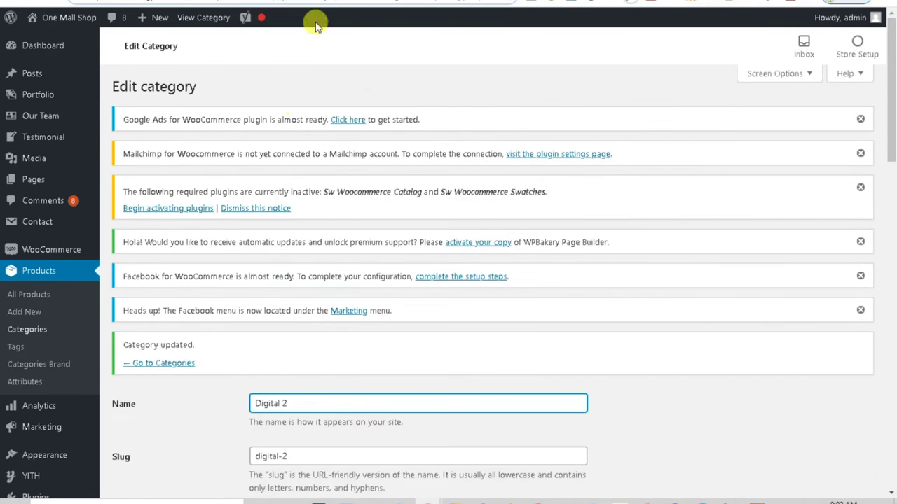
pyautogui.click(414, 2)
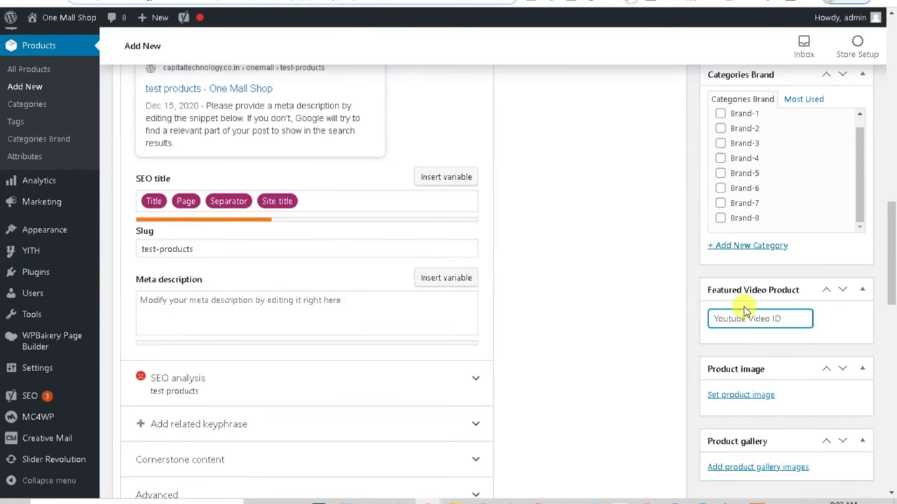
pyautogui.hotkey('ctrl', 'v')
pyautogui.click(841, 337)
pyautogui.scroll(-3, 848, 339)
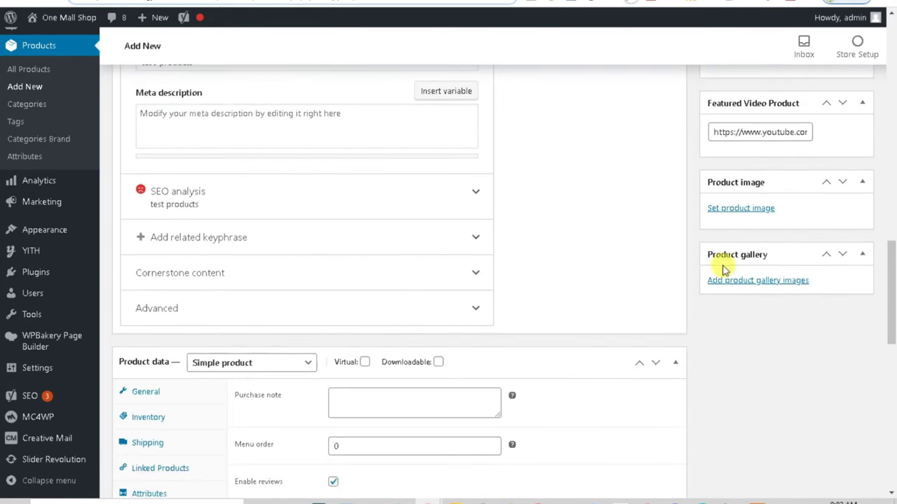
pyautogui.click(751, 214)
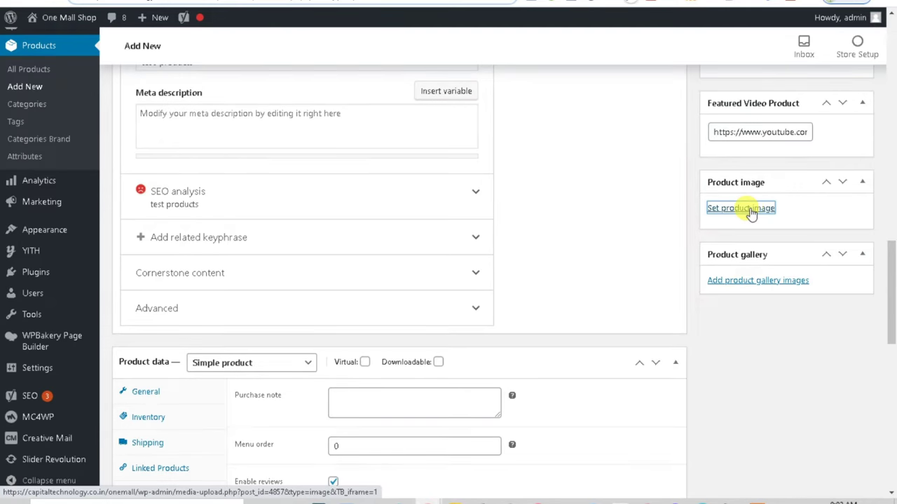
pyautogui.click(751, 213)
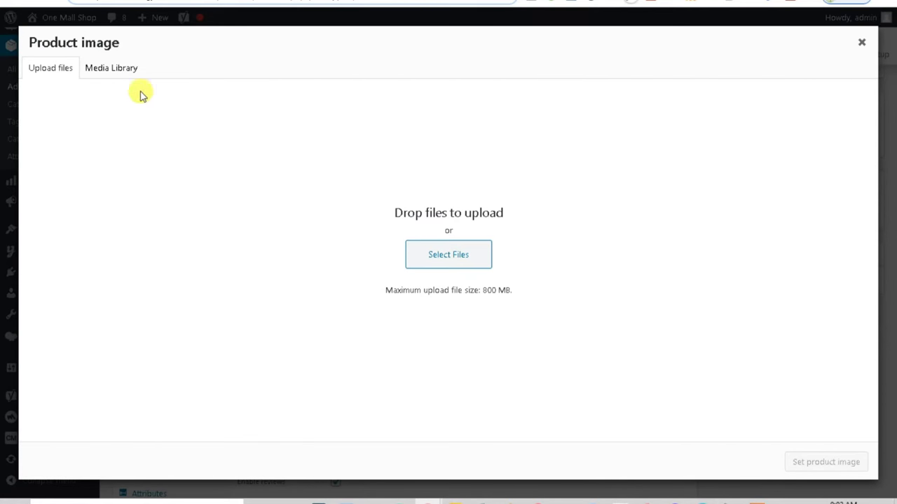
# Set the m-banner5 ON THIS FRIDAY sneaker banner from the Media Library as product image
pyautogui.click(125, 75)
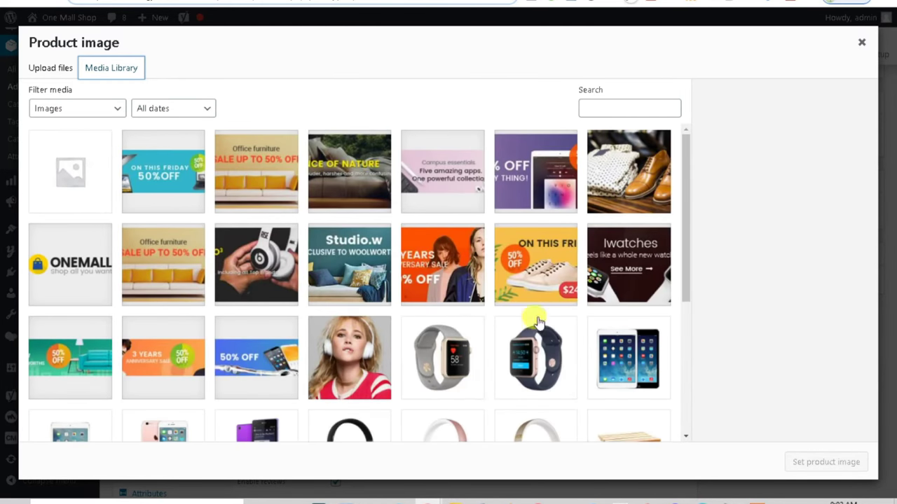
pyautogui.scroll(-3, 633, 375)
pyautogui.scroll(3, 627, 379)
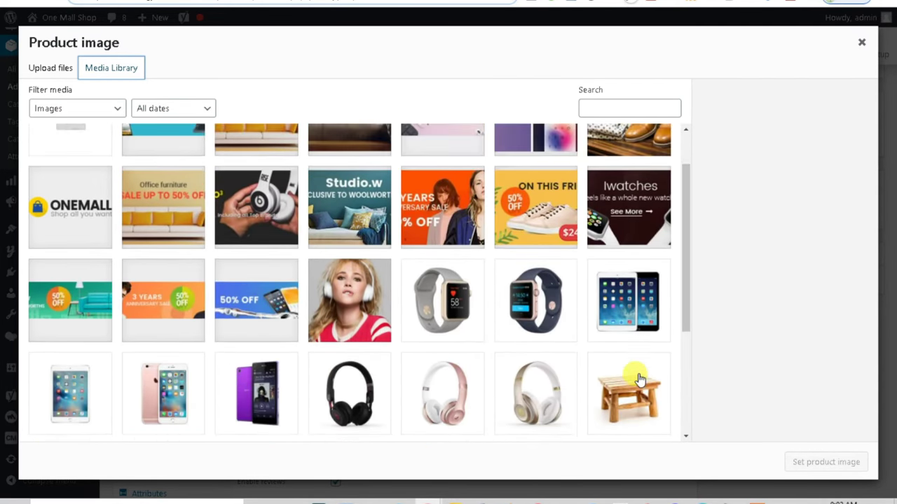
pyautogui.click(538, 279)
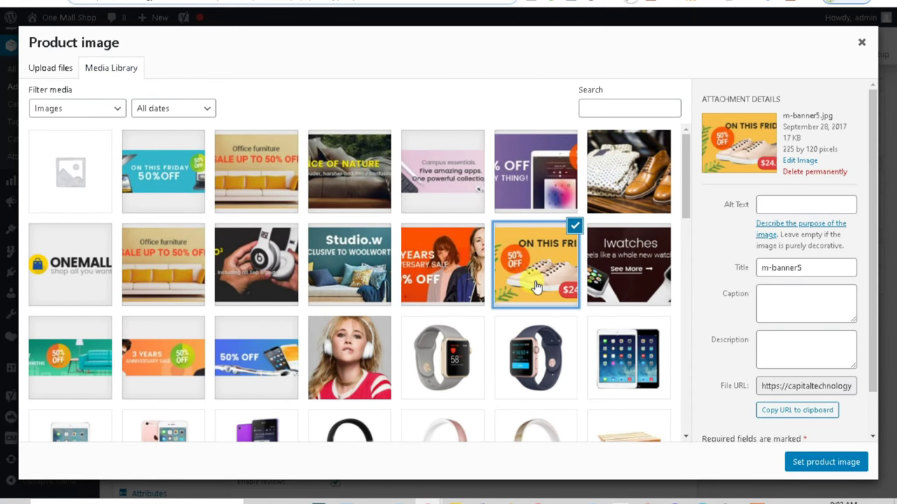
pyautogui.click(826, 465)
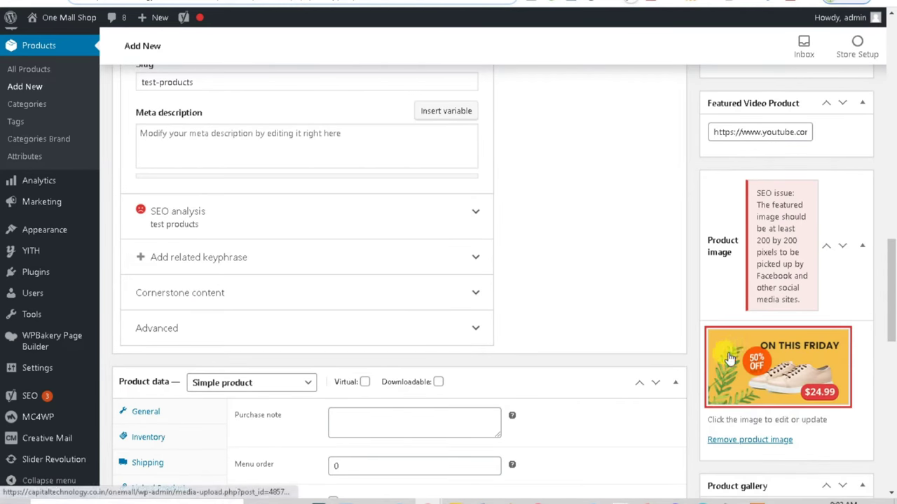
# Remove the product image and set the sneaker sale banner as product image again
pyautogui.scroll(-1, 729, 358)
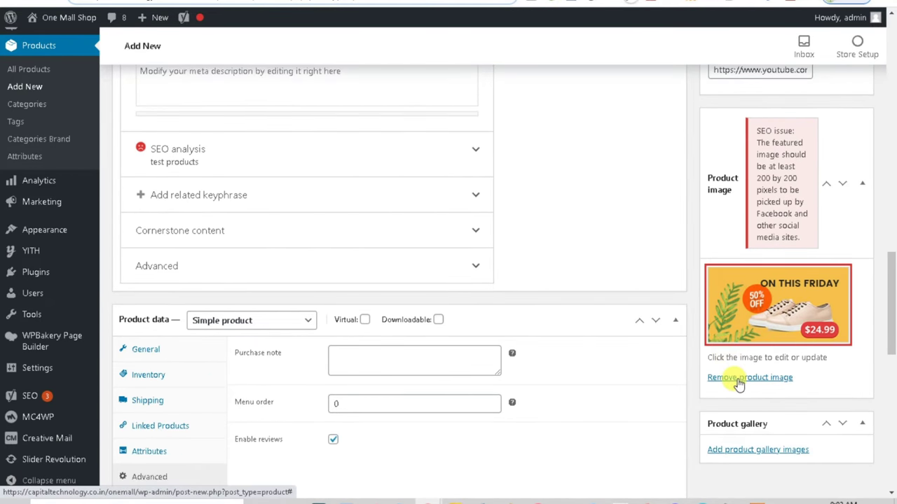
pyautogui.click(738, 379)
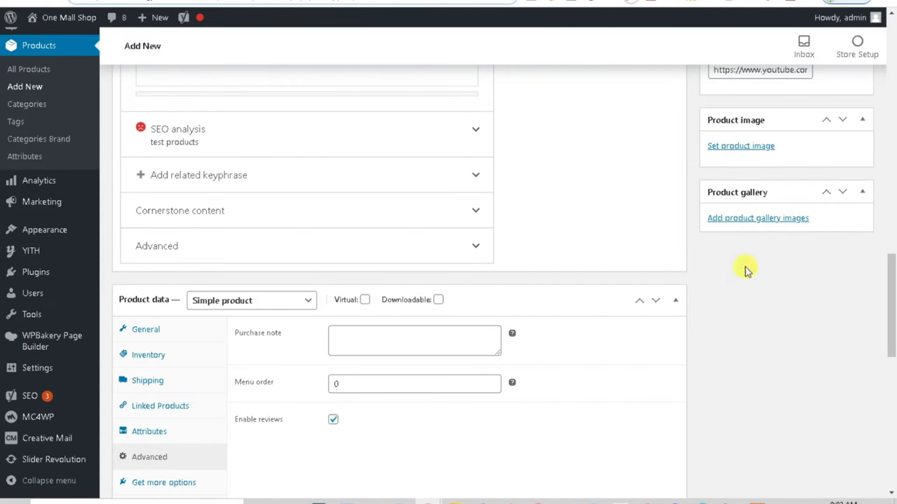
pyautogui.click(741, 149)
pyautogui.click(519, 290)
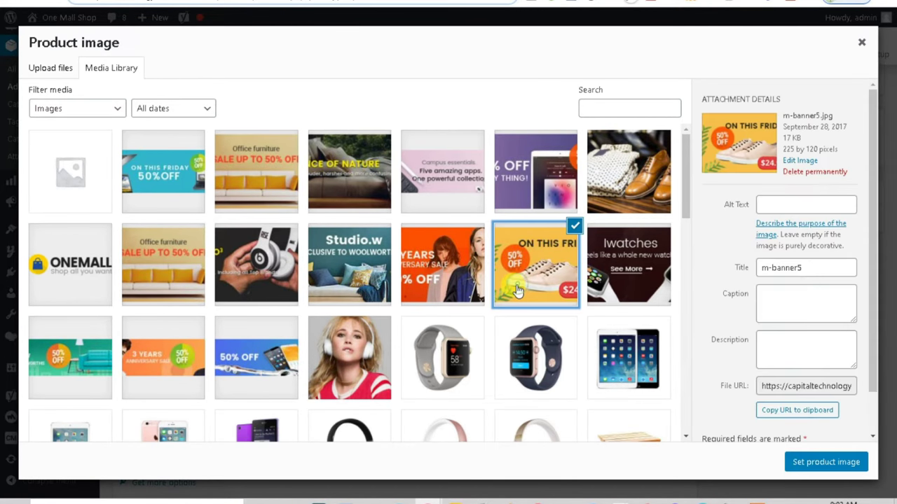
pyautogui.click(831, 466)
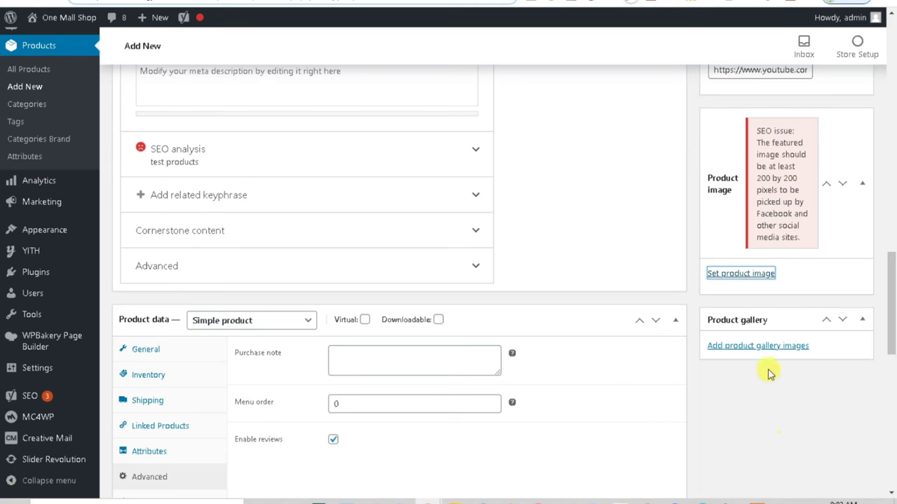
# Add the three headphones thumbnails (black, rose-gold, gold) to the product gallery
pyautogui.scroll(-1, 771, 450)
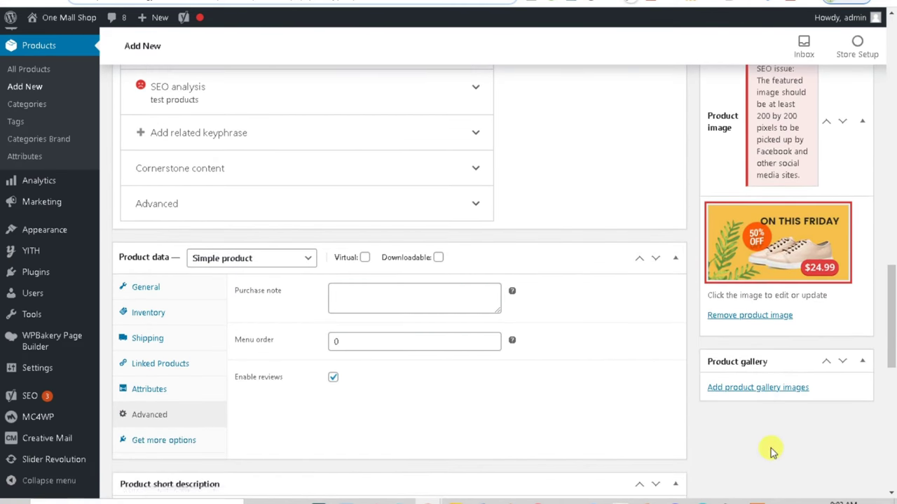
pyautogui.click(769, 393)
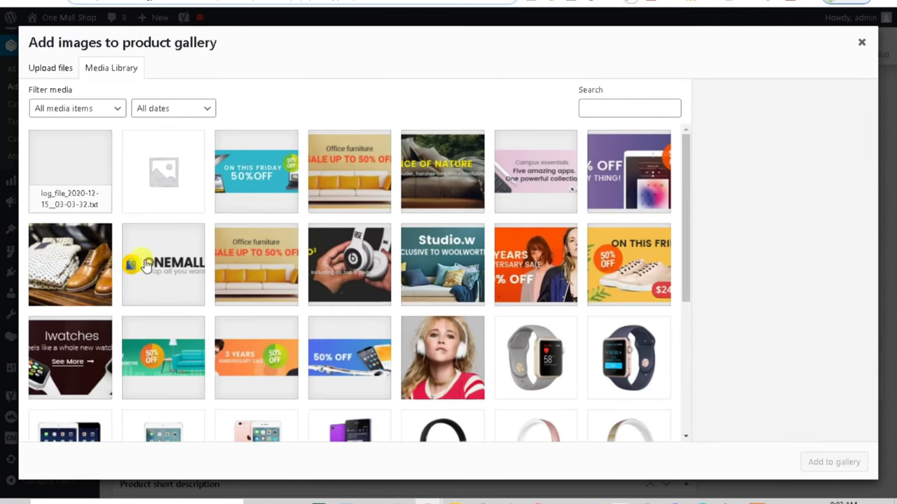
pyautogui.scroll(-3, 517, 373)
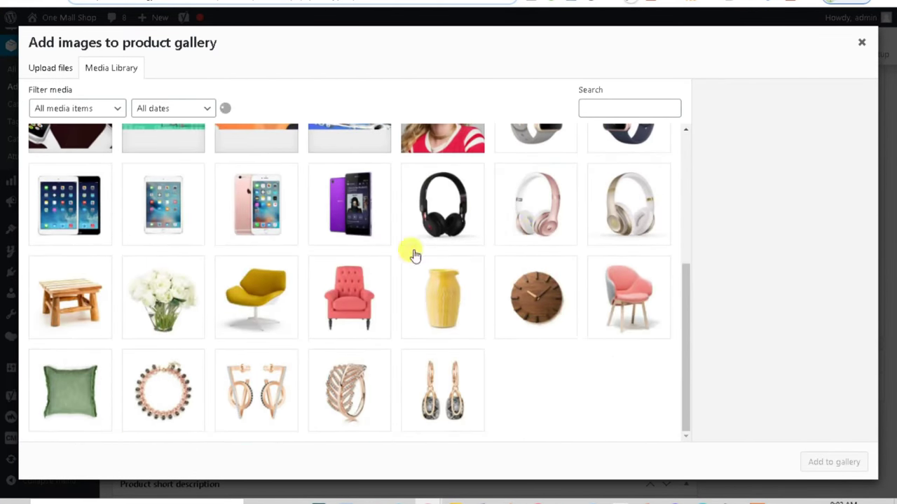
pyautogui.click(449, 225)
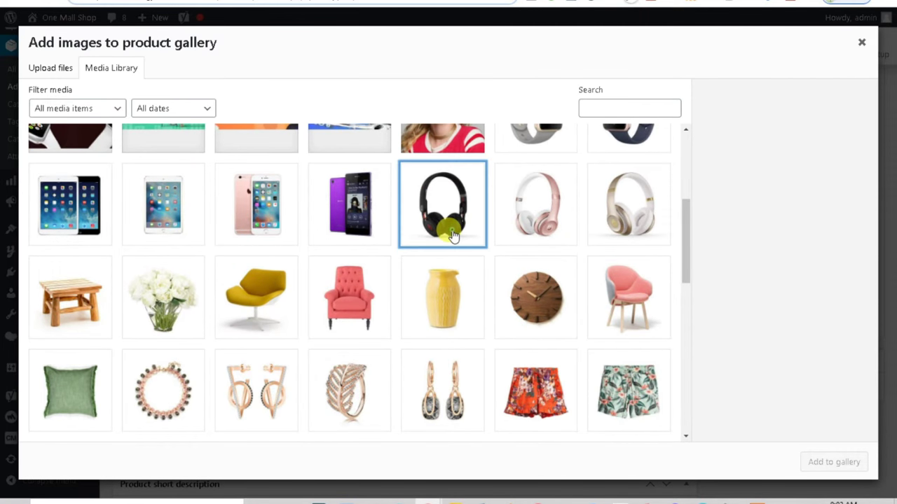
pyautogui.click(529, 224)
pyautogui.click(627, 223)
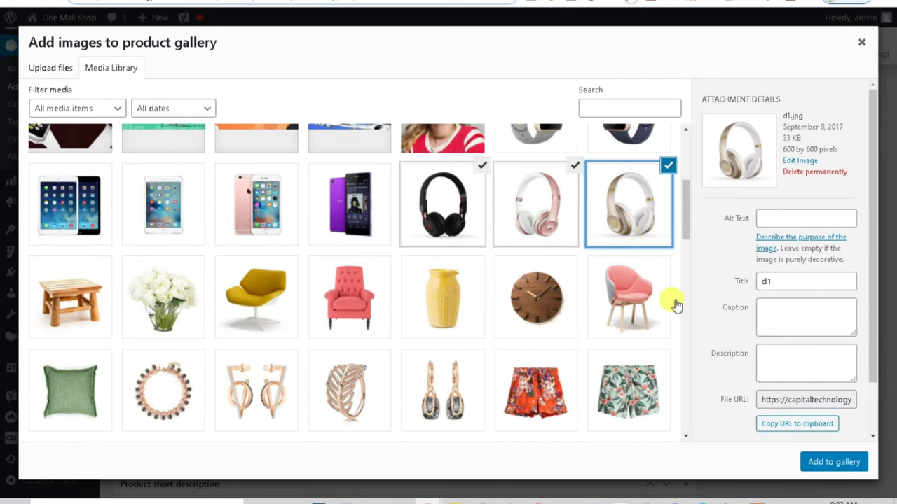
pyautogui.click(831, 462)
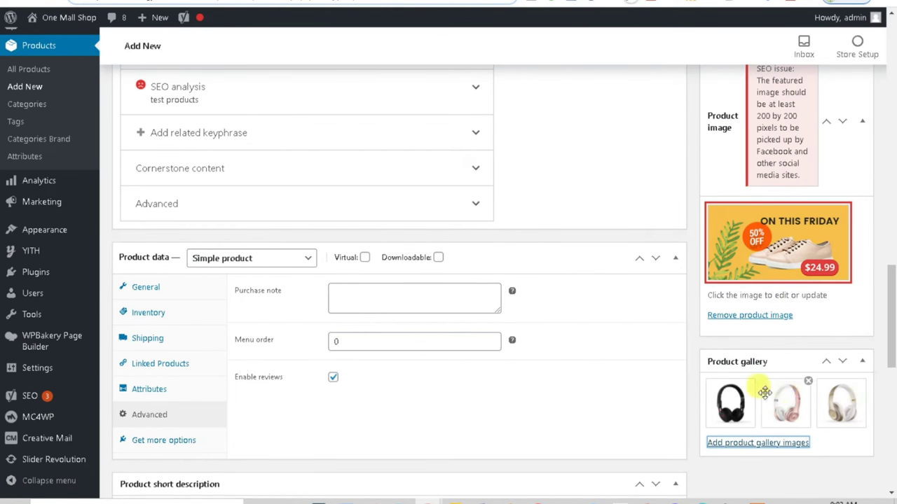
pyautogui.scroll(4, 771, 396)
# Review the sneaker banner and headphone gallery in the editor, then type '0' into the address bar
pyautogui.scroll(3, 763, 392)
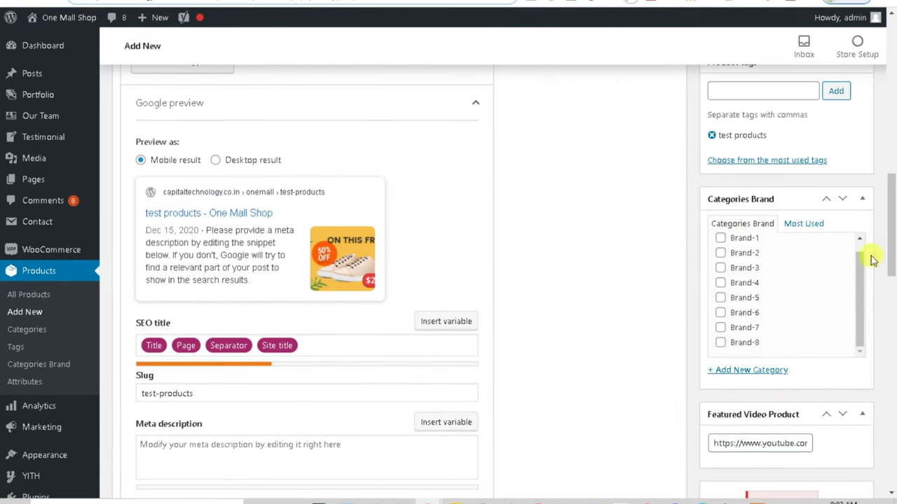
pyautogui.scroll(3, 771, 273)
pyautogui.scroll(3, 764, 292)
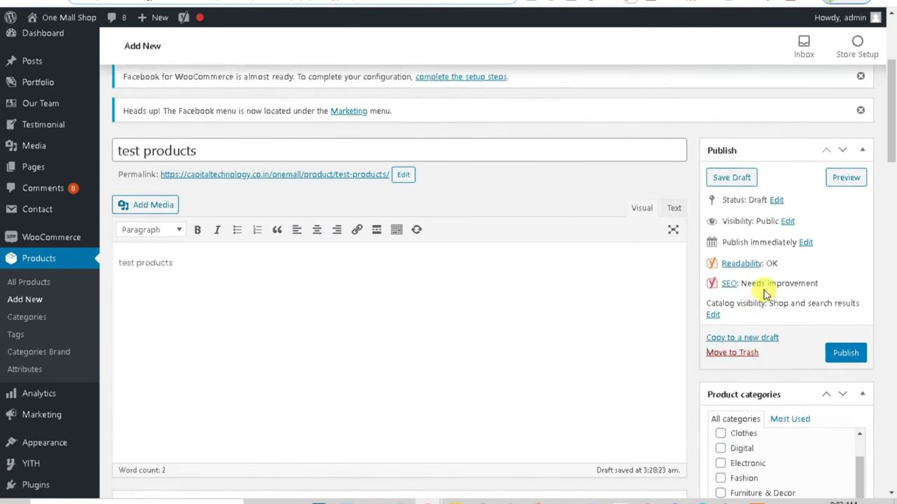
pyautogui.scroll(-10, 886, 290)
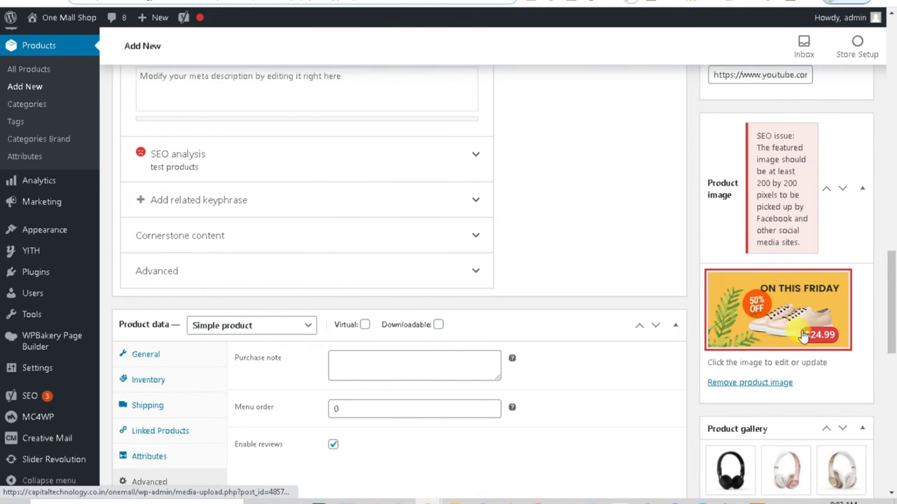
pyautogui.scroll(1, 809, 338)
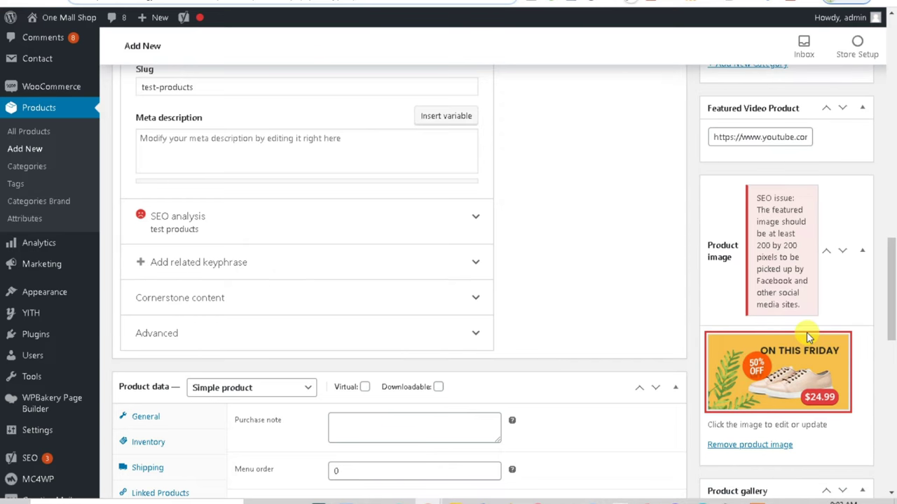
pyautogui.click(254, 2)
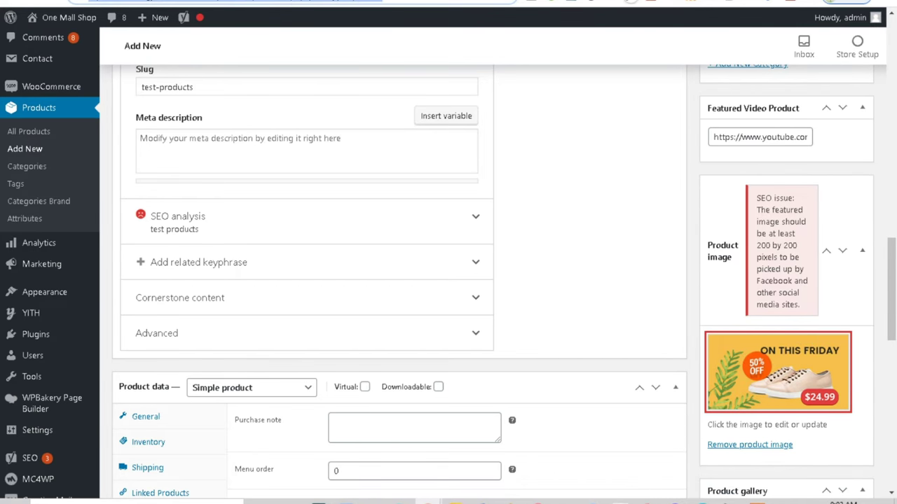
pyautogui.write('0')
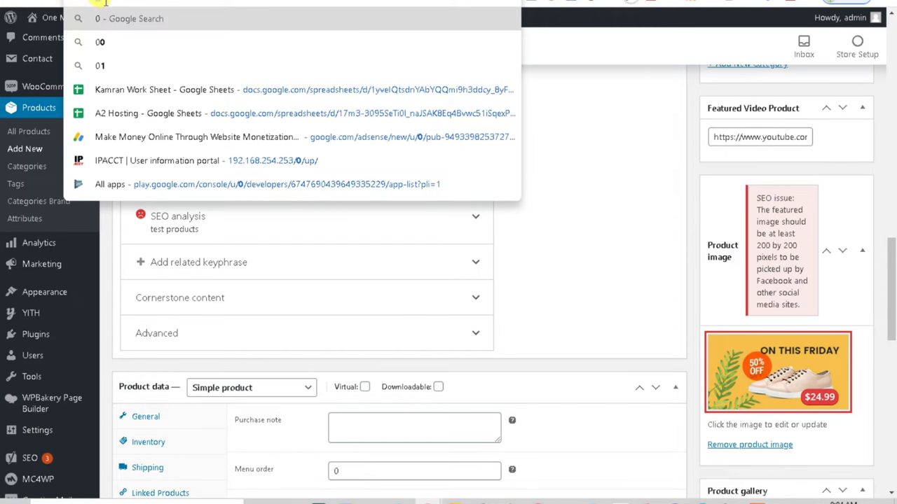
pyautogui.press('BackSpace')
pyautogui.write('1')
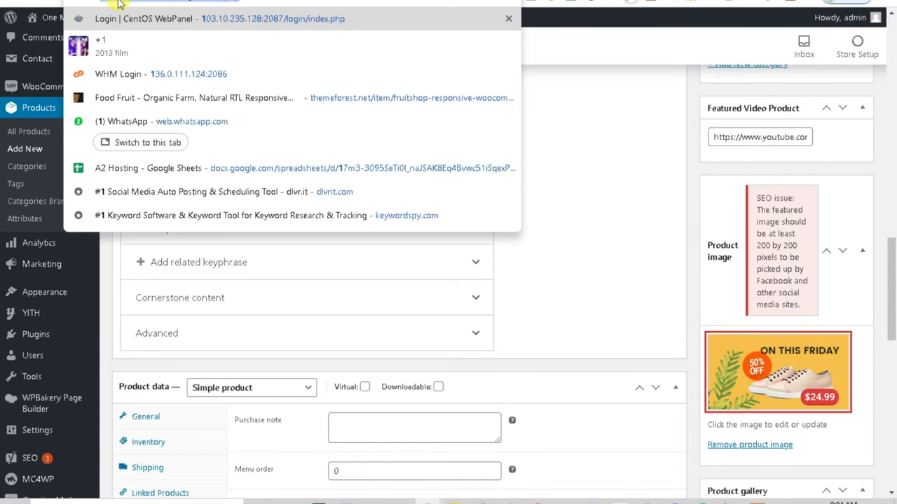
pyautogui.write('000')
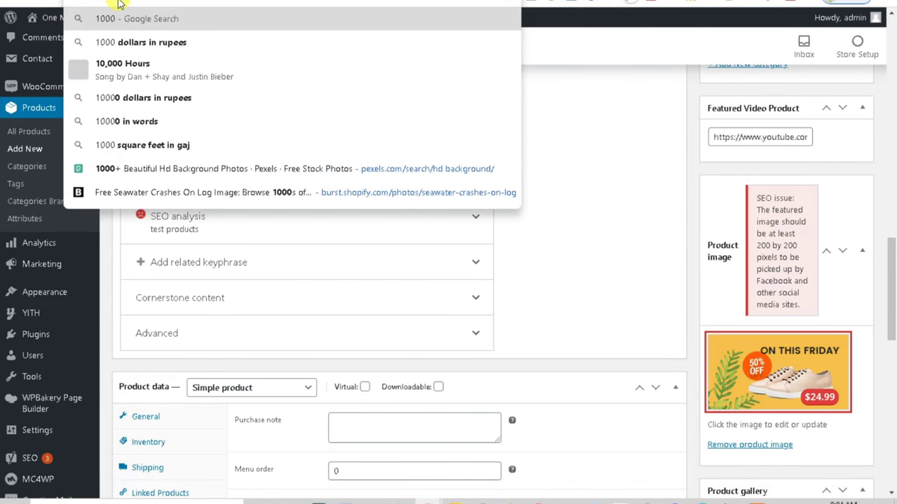
pyautogui.write('x')
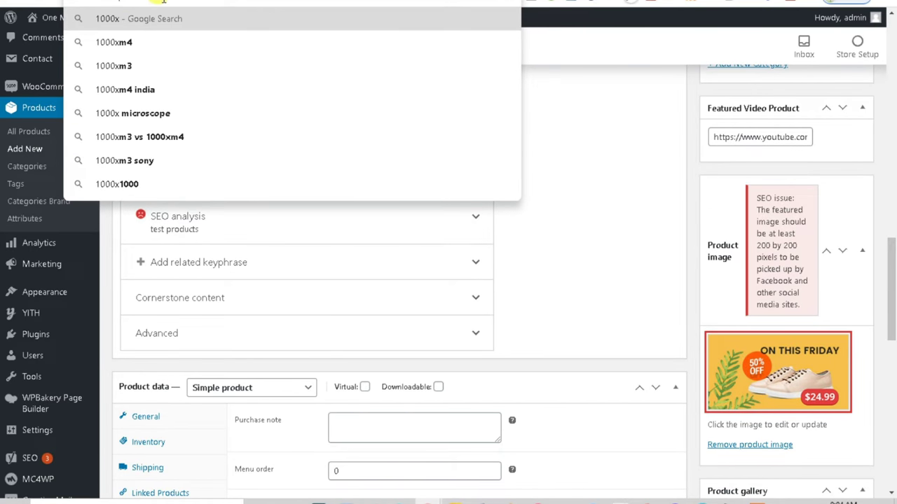
pyautogui.write('800')
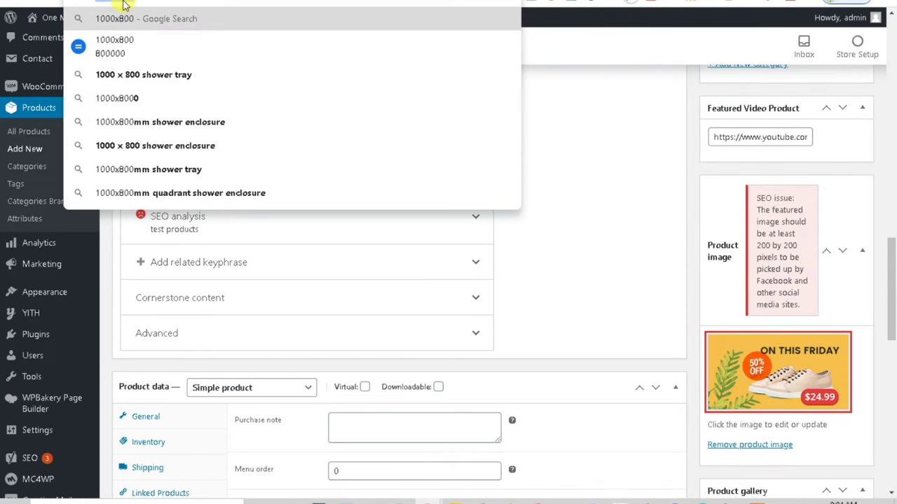
# Publish the 'test products' product from the Publish box
pyautogui.click(604, 112)
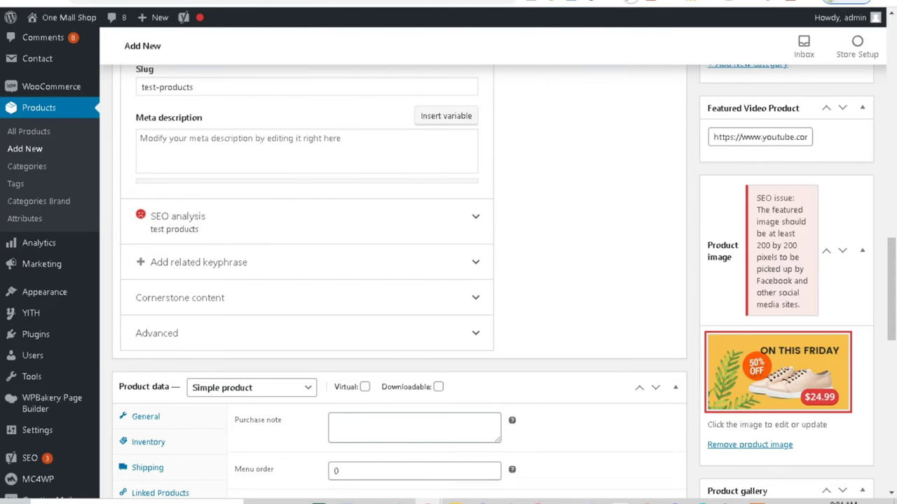
pyautogui.scroll(2, 540, 310)
pyautogui.scroll(7, 540, 310)
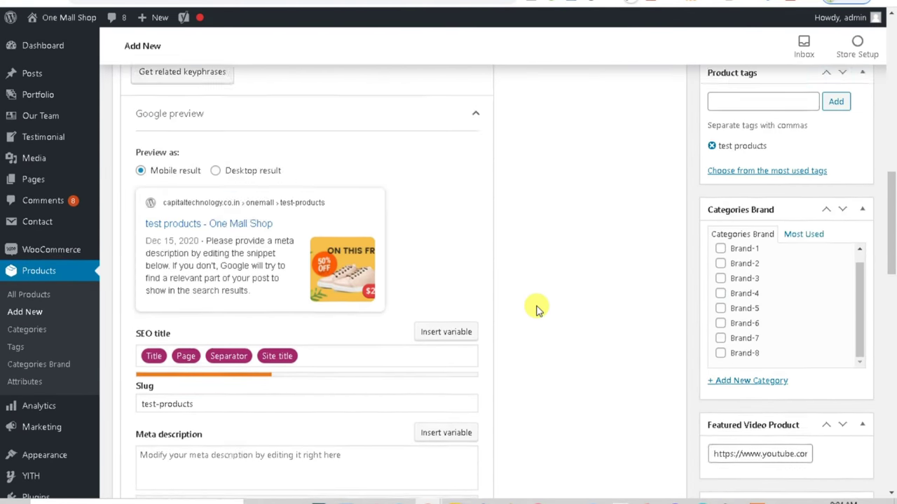
pyautogui.scroll(4, 717, 233)
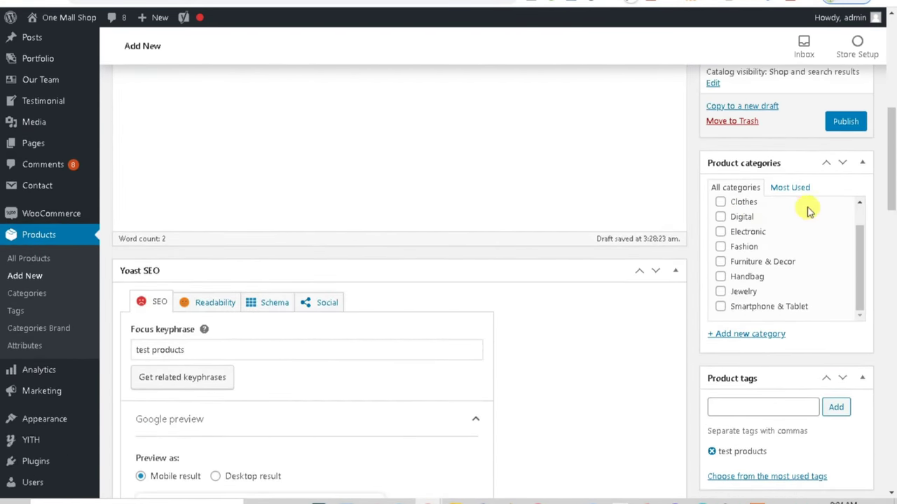
pyautogui.scroll(1, 806, 208)
pyautogui.click(845, 122)
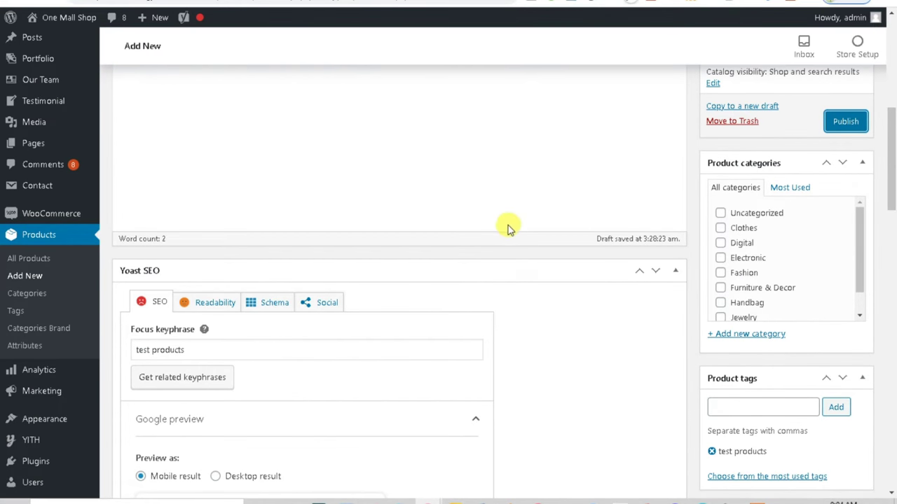
# Open the live product page from the View Product link in a new tab
pyautogui.scroll(5, 507, 227)
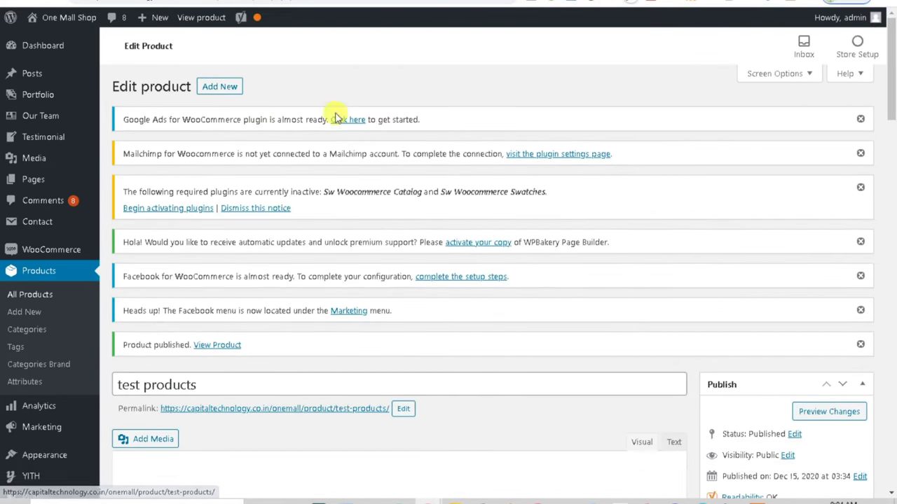
pyautogui.rightClick(222, 148)
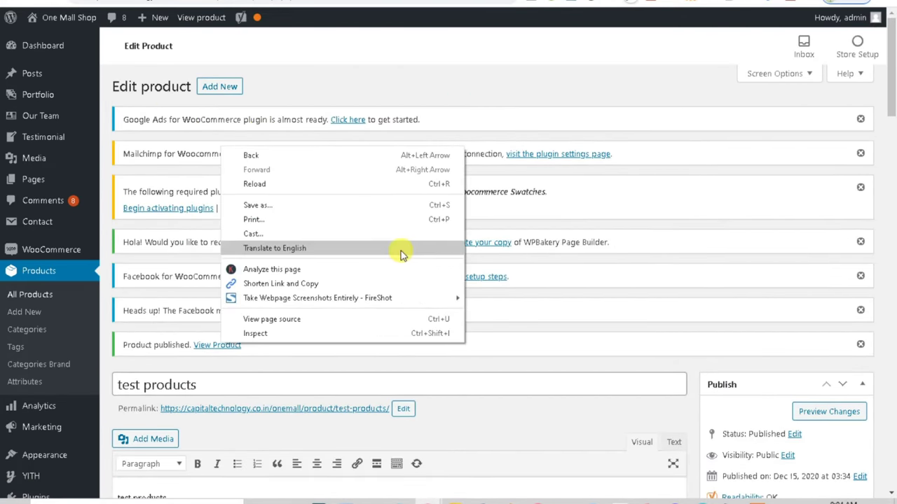
pyautogui.scroll(-1, 512, 324)
pyautogui.scroll(-3, 513, 323)
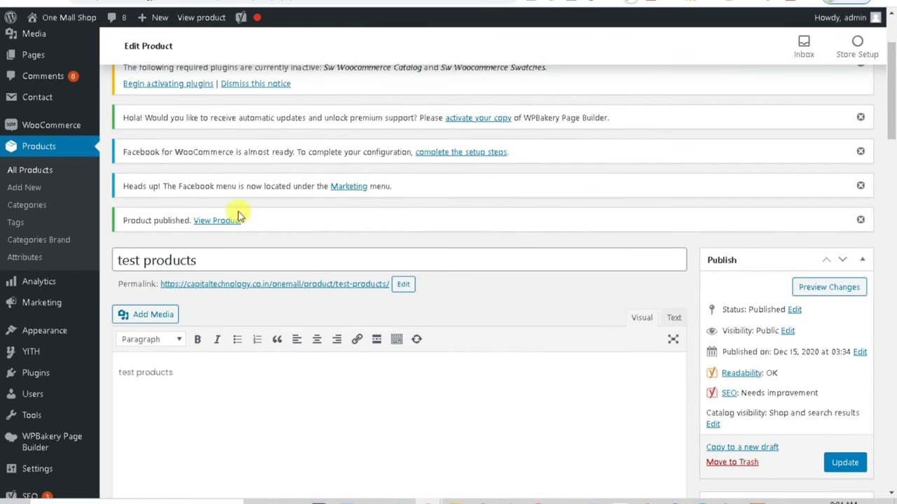
pyautogui.rightClick(231, 224)
pyautogui.click(235, 228)
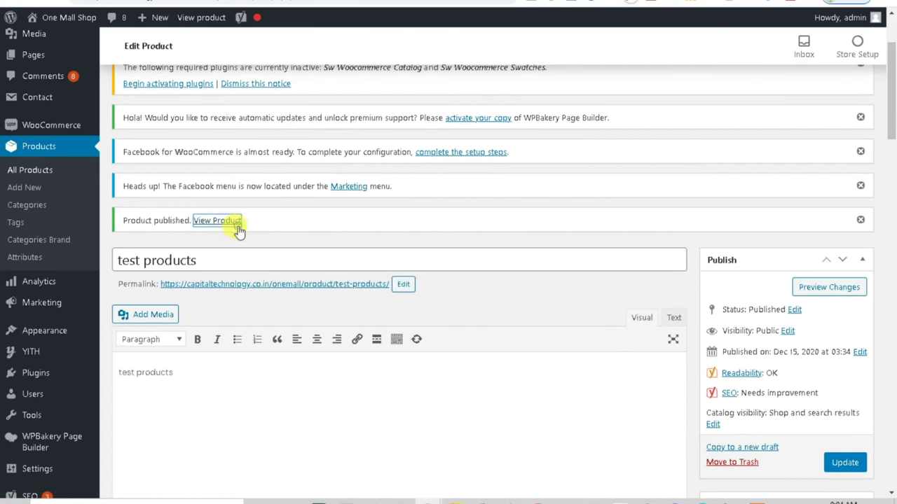
# Open the product's featured YouTube video in the storefront lightbox, try playing it, and close it
pyautogui.click(288, 3)
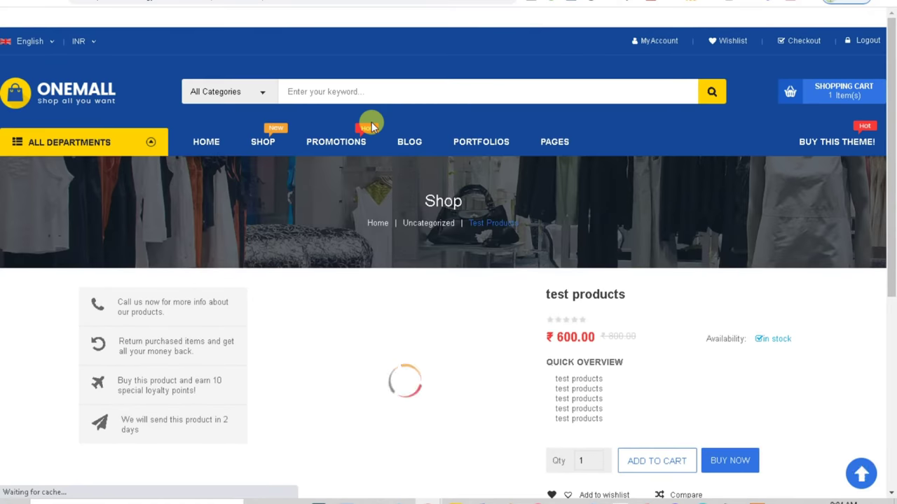
pyautogui.scroll(-3, 742, 285)
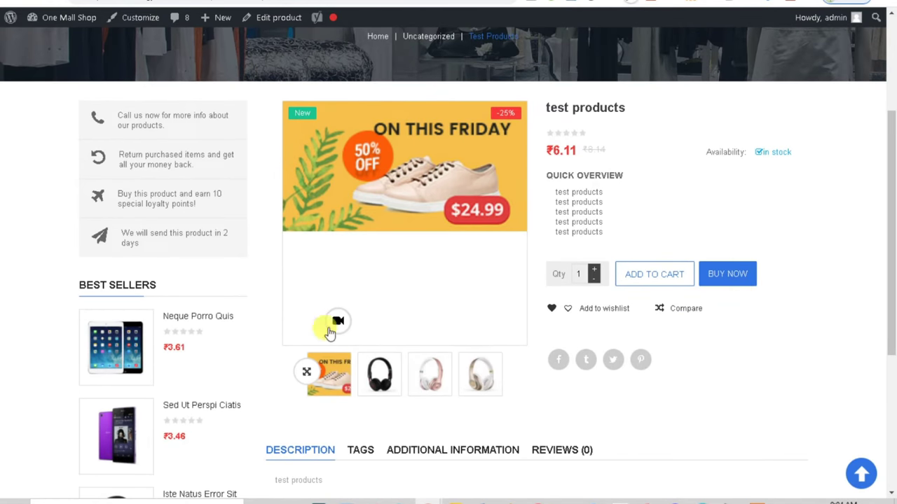
pyautogui.click(337, 322)
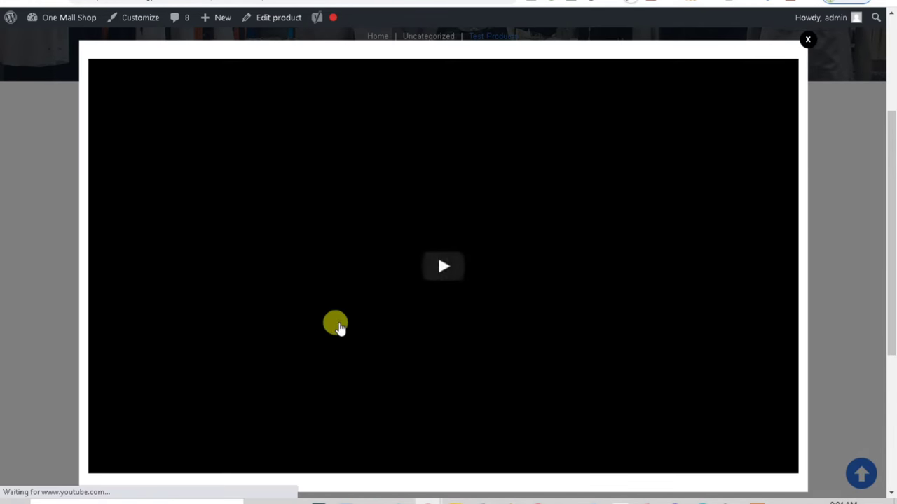
pyautogui.click(443, 273)
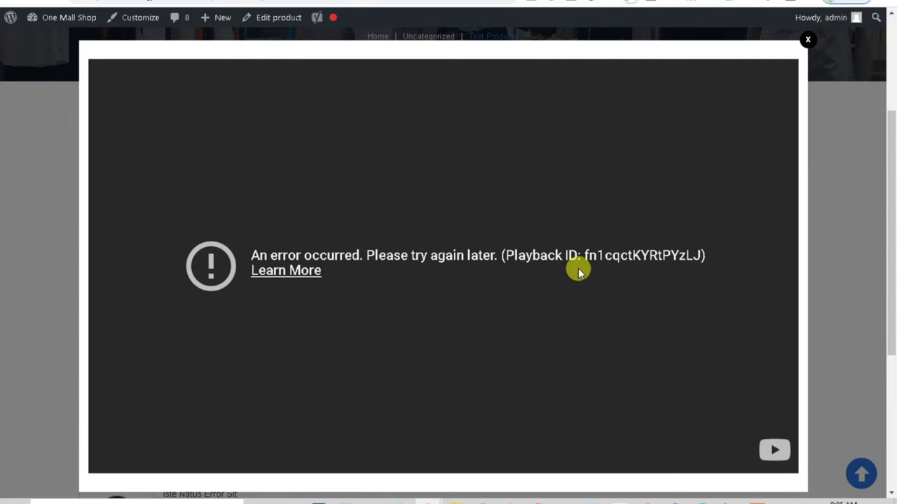
pyautogui.click(806, 37)
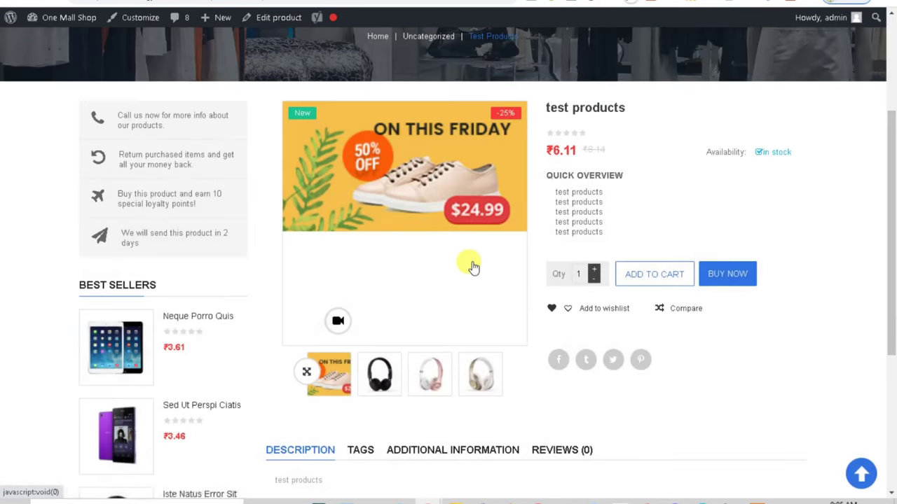
# Select parts of the product title and description text on the storefront page
pyautogui.scroll(-1, 791, 307)
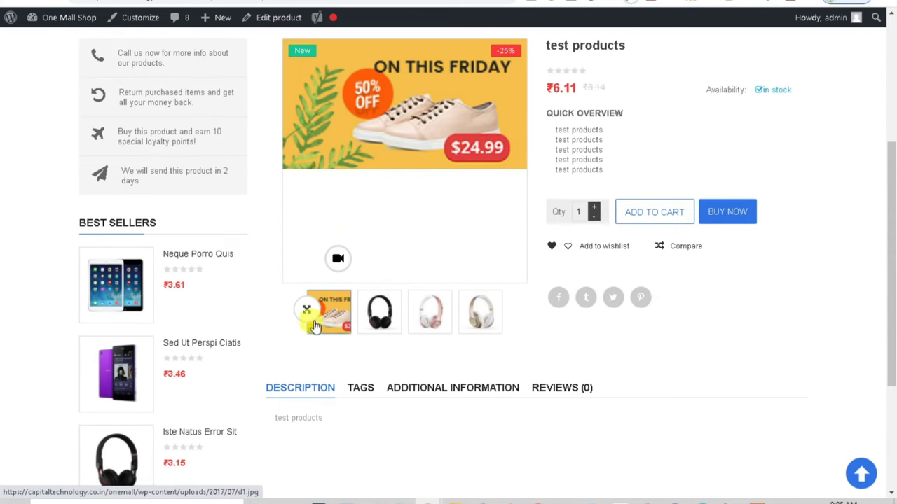
pyautogui.scroll(1, 435, 316)
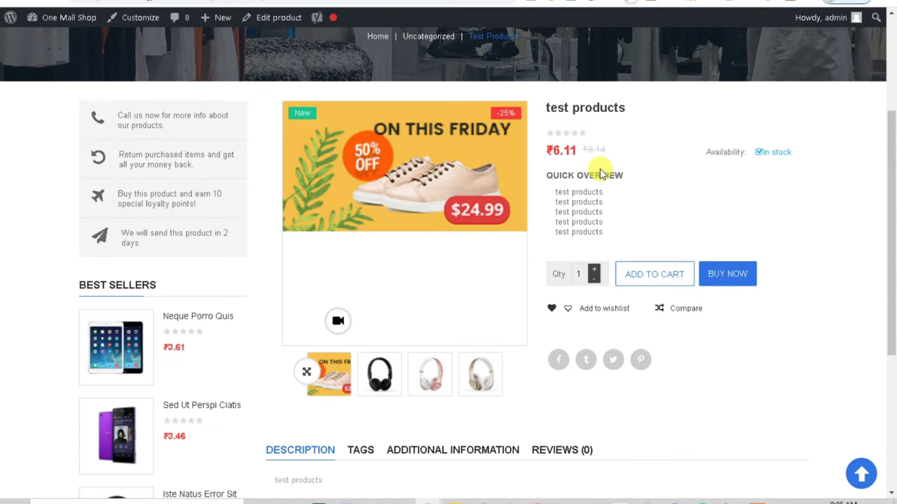
pyautogui.scroll(1, 600, 173)
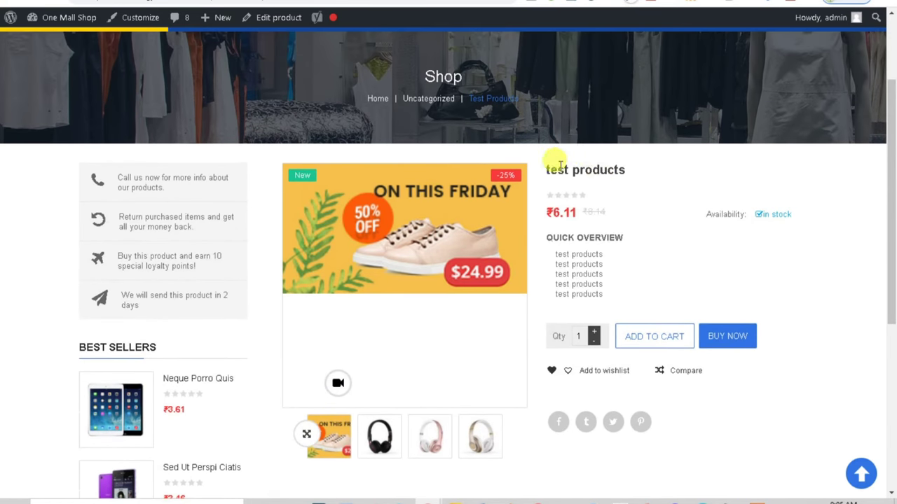
pyautogui.moveTo(538, 170); pyautogui.dragTo(644, 175)
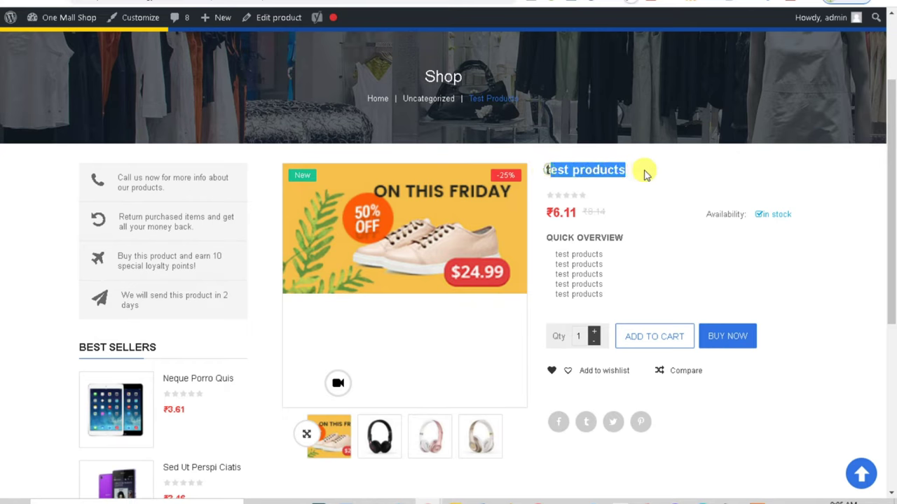
pyautogui.doubleClick(576, 173)
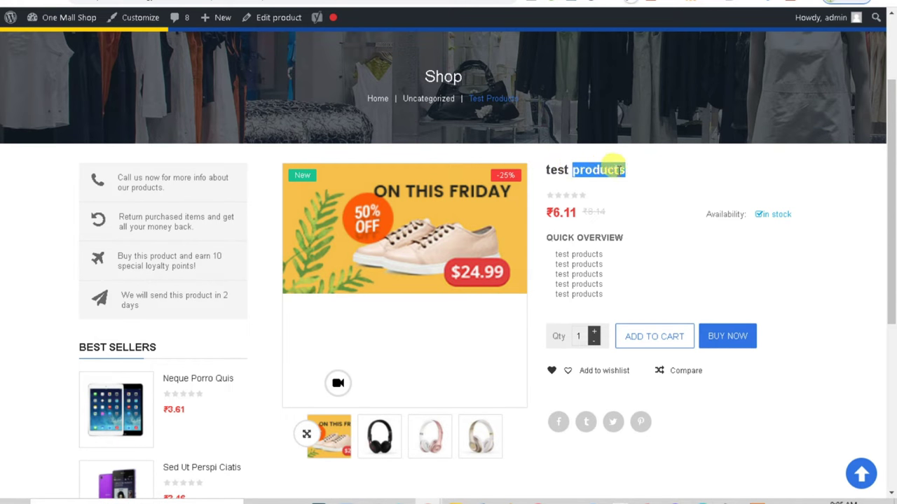
pyautogui.doubleClick(606, 172)
pyautogui.moveTo(556, 237); pyautogui.dragTo(626, 296)
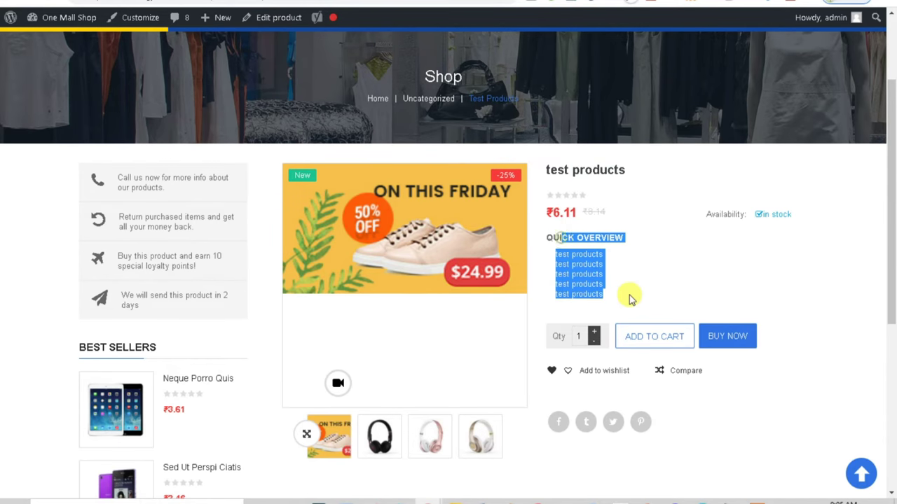
pyautogui.scroll(-3, 630, 295)
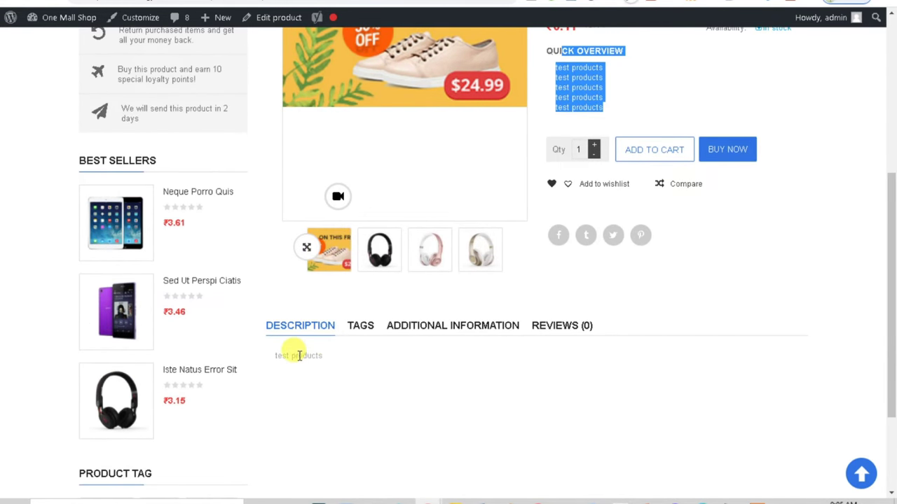
pyautogui.moveTo(295, 355); pyautogui.dragTo(328, 353)
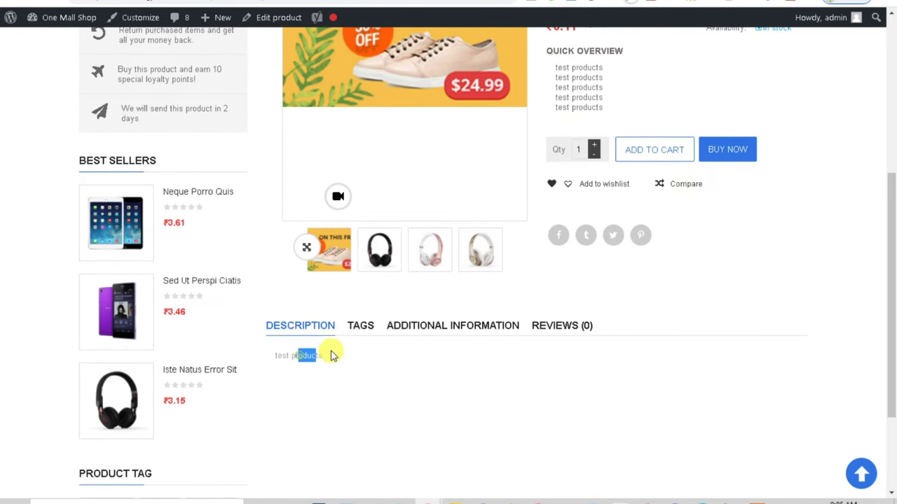
# Check the Tags, Additional Information (1000 kg, 1000 × 200 × 420 cm) and Reviews tabs
pyautogui.click(361, 329)
pyautogui.click(441, 331)
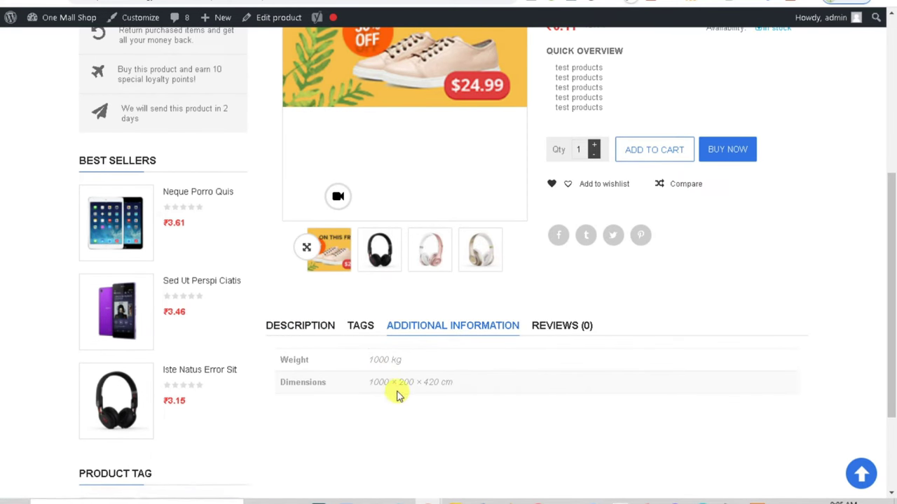
pyautogui.click(541, 327)
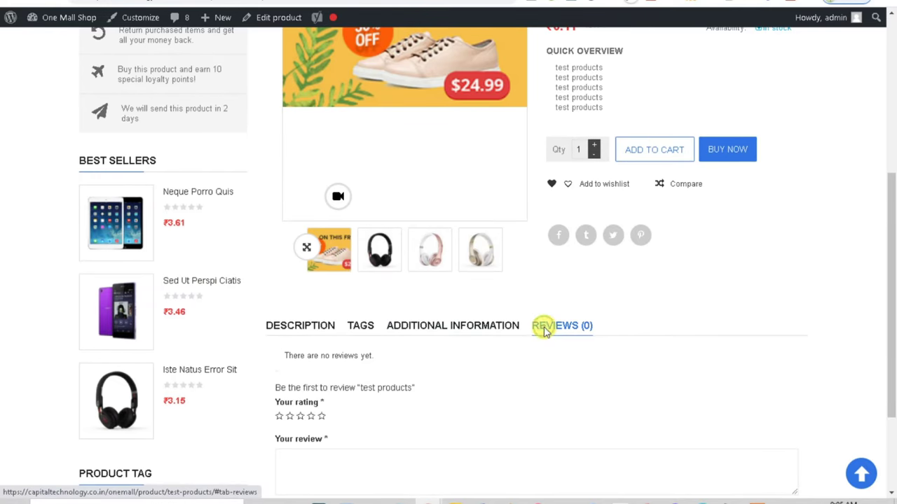
pyautogui.scroll(-2, 549, 363)
pyautogui.scroll(-1, 549, 363)
pyautogui.scroll(3, 540, 372)
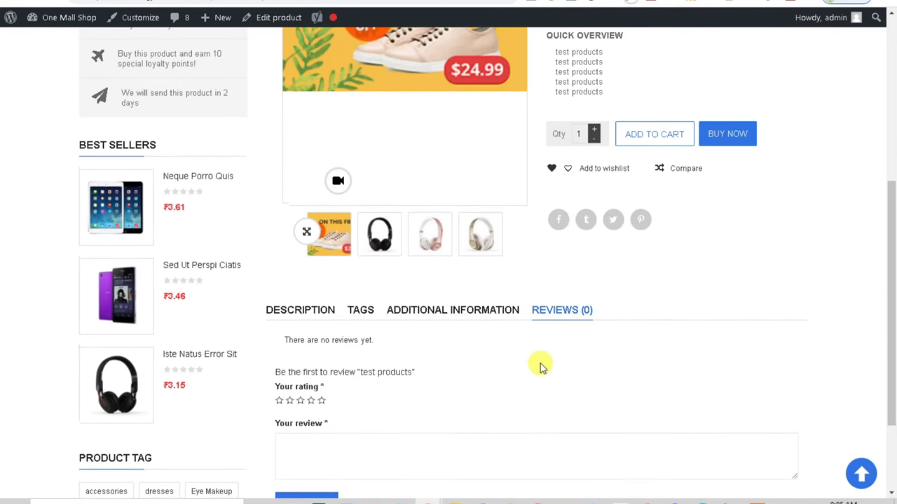
pyautogui.click(483, 313)
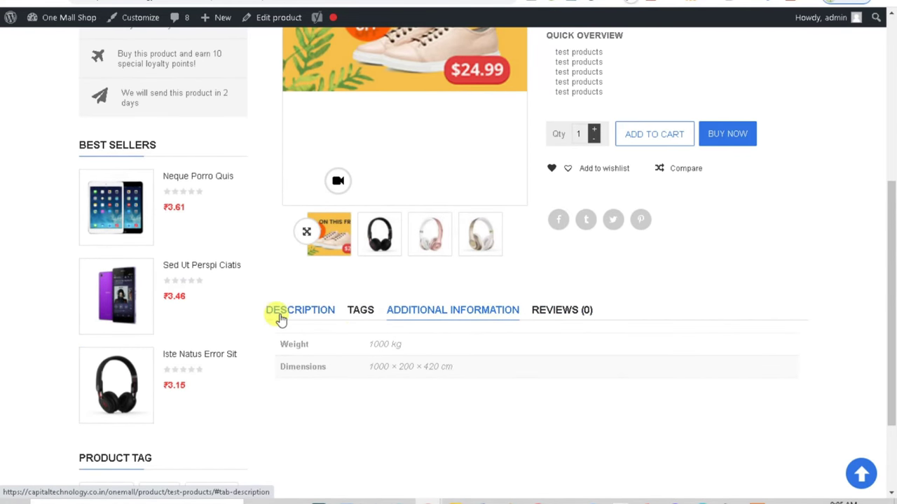
pyautogui.scroll(-1, 455, 62)
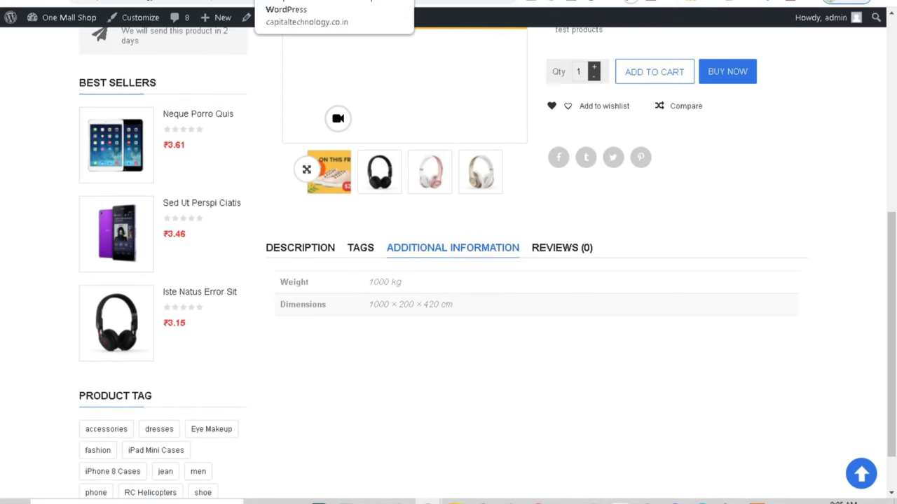
pyautogui.click(309, 2)
# Delete the youtube.com/watch? prefix from the featured video link, leaving v=-QaTlvC56y4
pyautogui.scroll(-8, 250, 370)
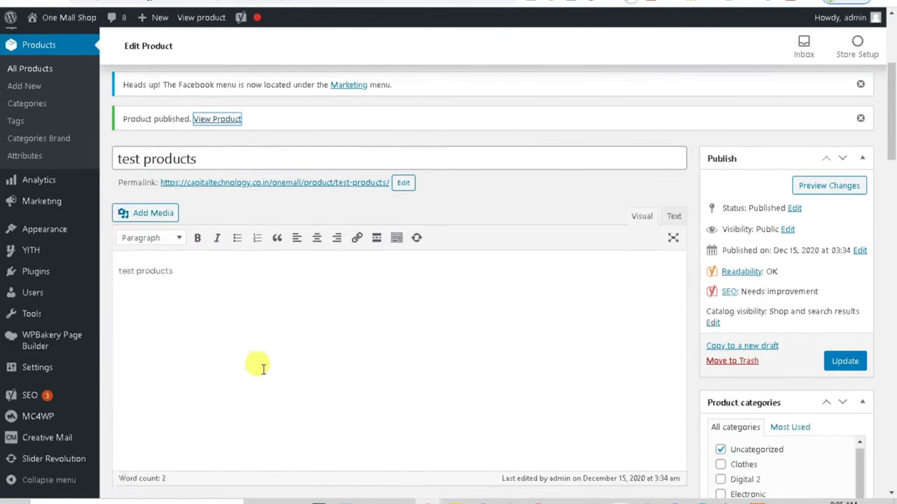
pyautogui.scroll(-4, 628, 372)
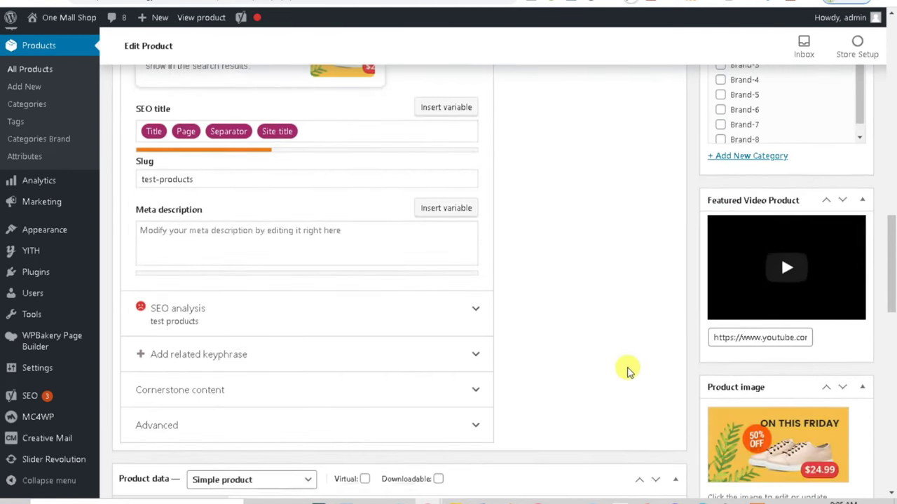
pyautogui.click(774, 338)
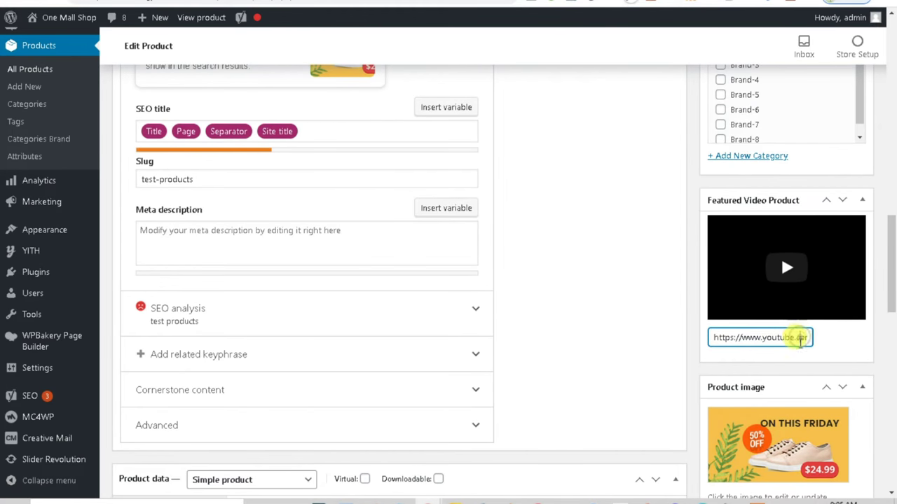
pyautogui.press('Right')
pyautogui.press('Right')
pyautogui.press('Right')
pyautogui.press('Right')
pyautogui.press('Right')
pyautogui.press('Right')
pyautogui.press('Right')
pyautogui.press('Right')
pyautogui.press('Right')
pyautogui.press('Right')
pyautogui.press('Right')
pyautogui.press('Right')
pyautogui.press('Right')
pyautogui.press('Right')
pyautogui.press('Right')
pyautogui.press('Right')
pyautogui.press('Right')
pyautogui.press('Right')
pyautogui.press('Right')
pyautogui.press('Right')
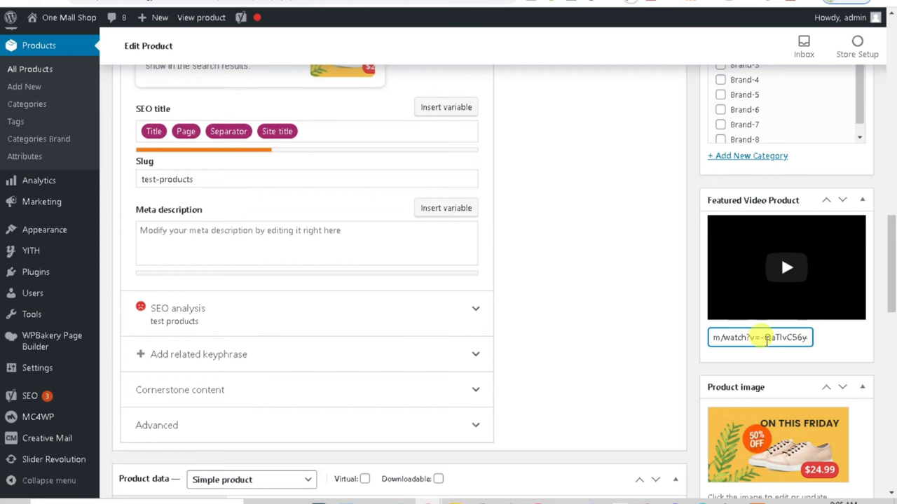
pyautogui.moveTo(756, 343); pyautogui.dragTo(420, 348)
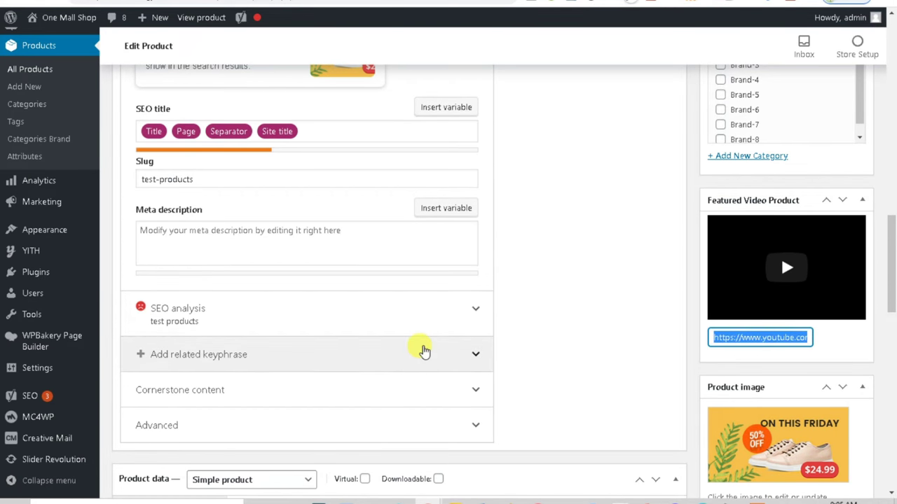
pyautogui.press('BackSpace')
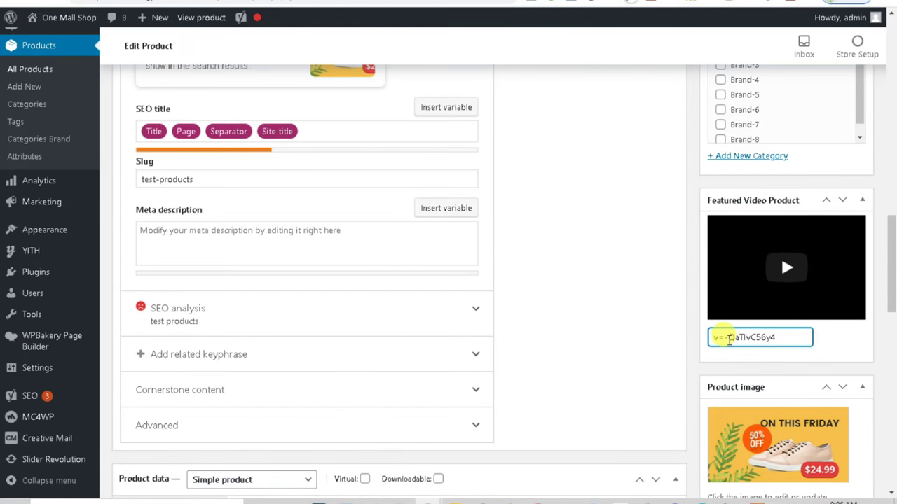
# Test the featured video preview and update the product with the shortened link
pyautogui.scroll(3, 811, 264)
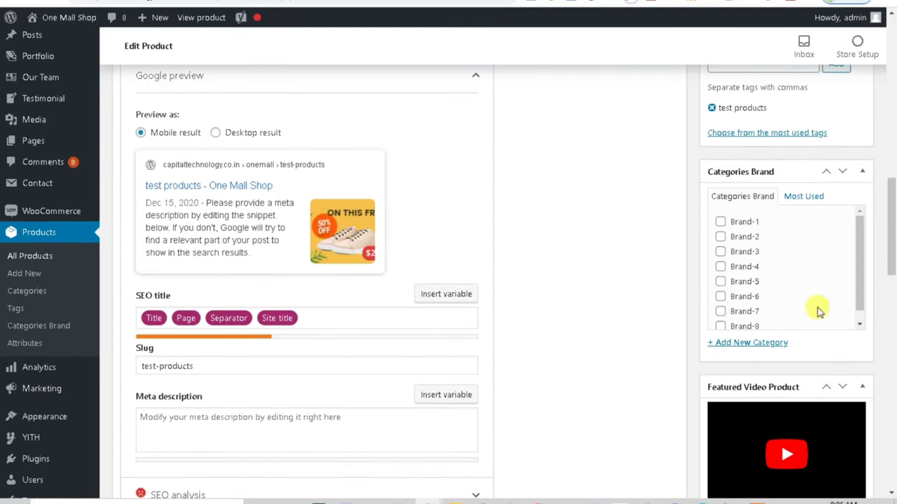
pyautogui.click(783, 452)
pyautogui.scroll(-1, 806, 414)
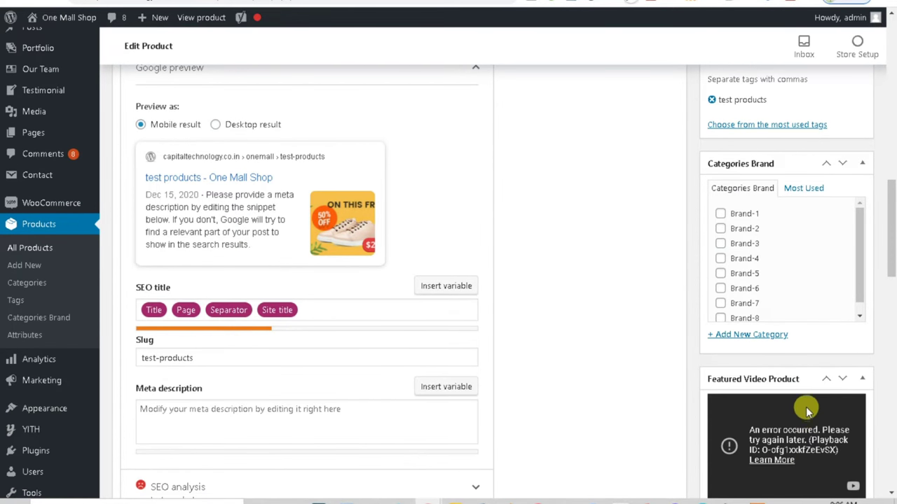
pyautogui.scroll(-1, 812, 420)
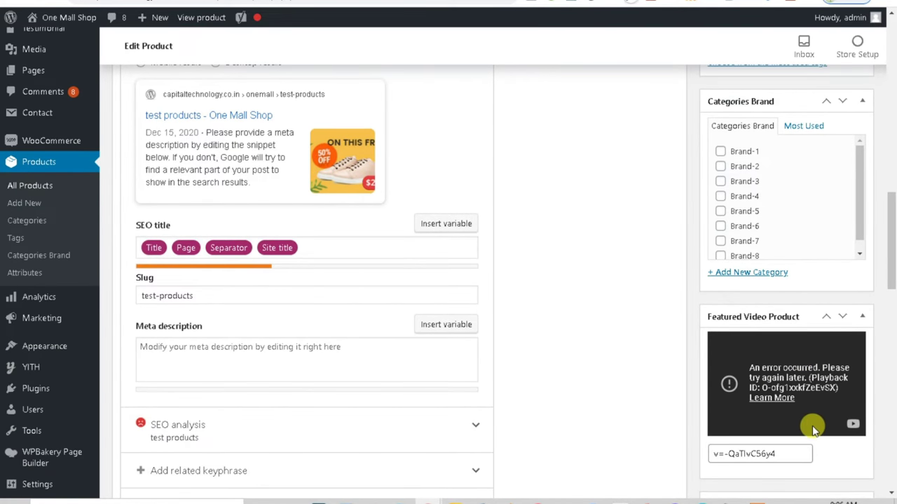
pyautogui.scroll(-1, 813, 429)
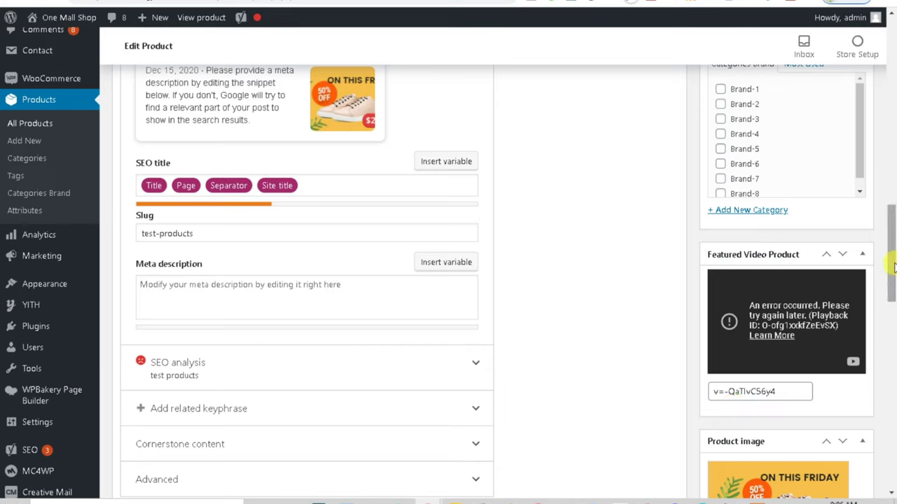
pyautogui.scroll(4, 862, 260)
pyautogui.scroll(1, 840, 203)
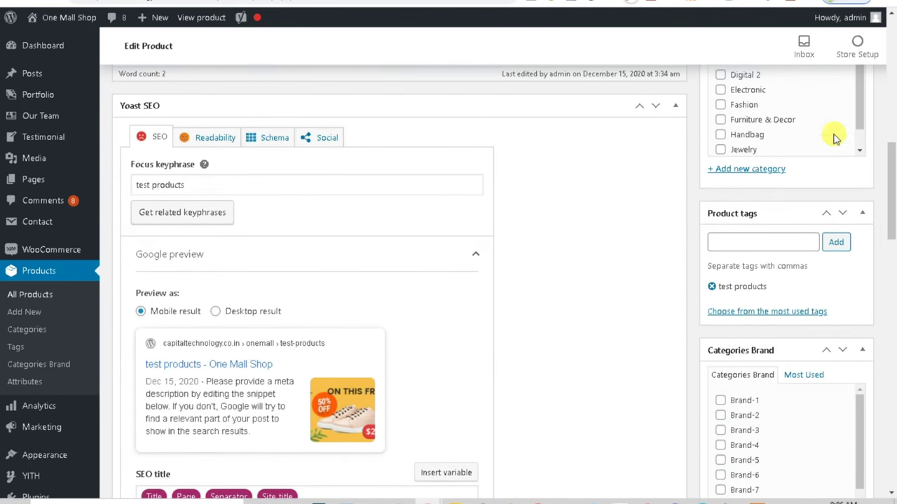
pyautogui.scroll(2, 833, 184)
pyautogui.click(835, 83)
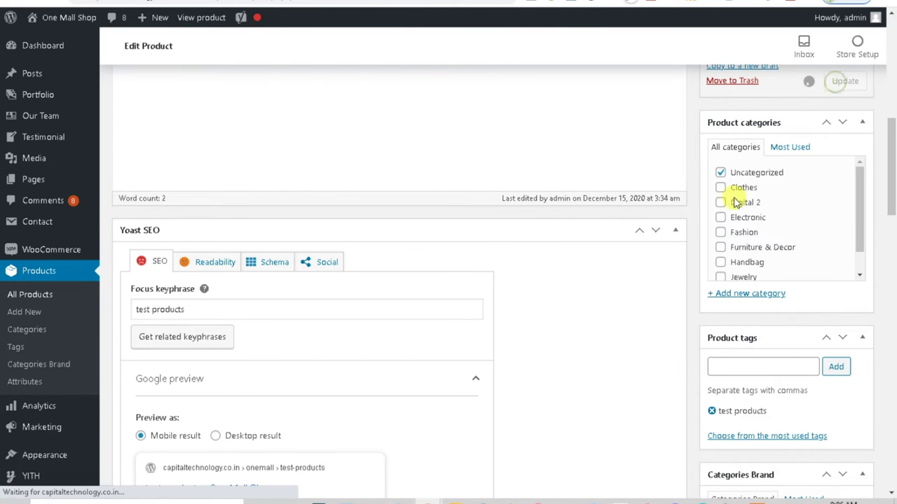
# Retest the preview and trim the leading v=- so the link is just QaTlvC56y4
pyautogui.scroll(-2, 641, 364)
pyautogui.scroll(-5, 631, 380)
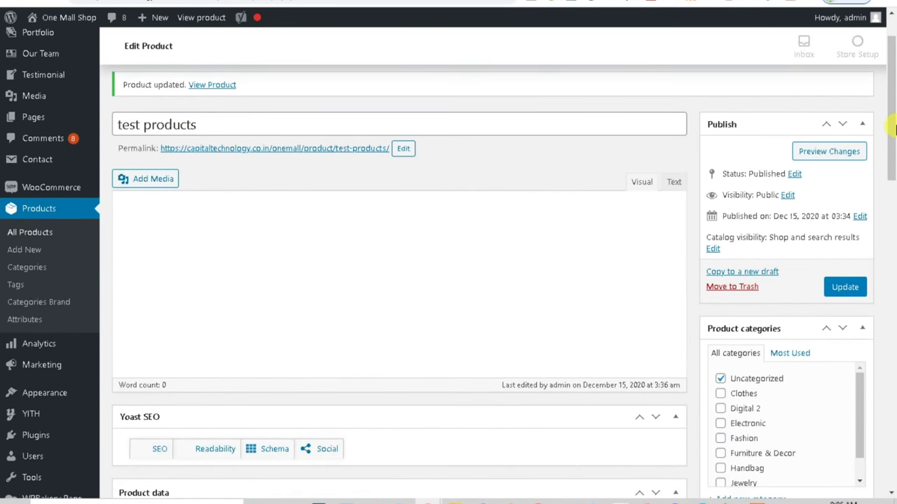
pyautogui.moveTo(894, 128); pyautogui.dragTo(884, 327)
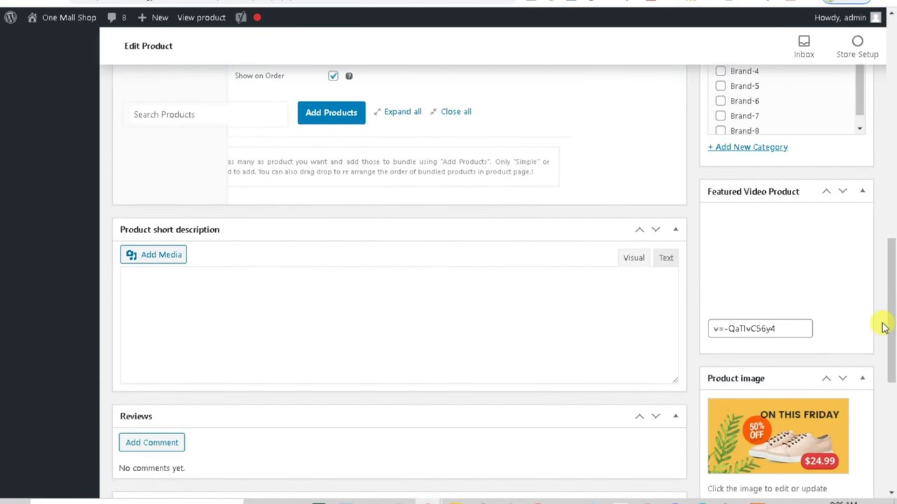
pyautogui.scroll(15, 884, 327)
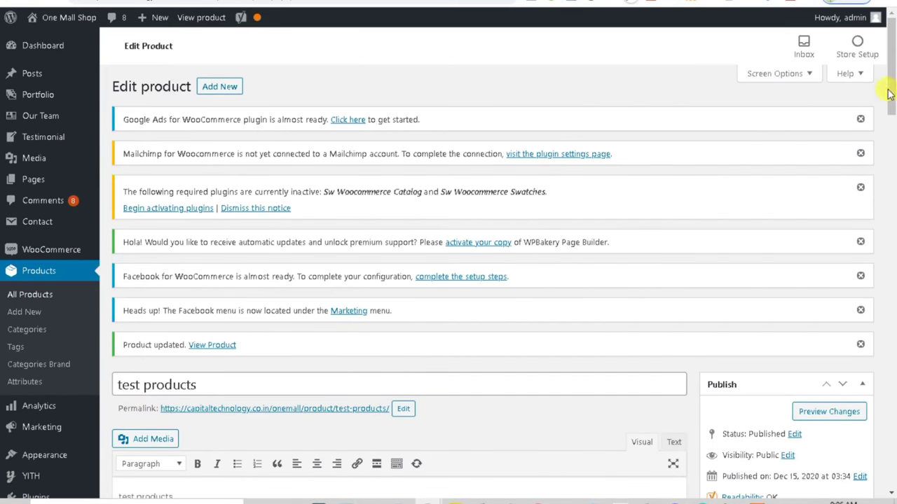
pyautogui.moveTo(891, 42); pyautogui.dragTo(890, 277)
pyautogui.click(786, 183)
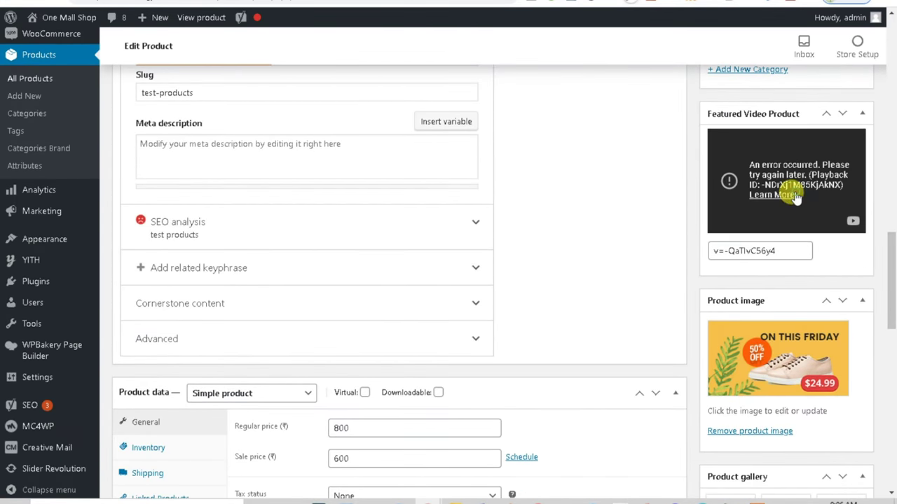
pyautogui.moveTo(731, 250); pyautogui.dragTo(709, 258)
pyautogui.press('BackSpace')
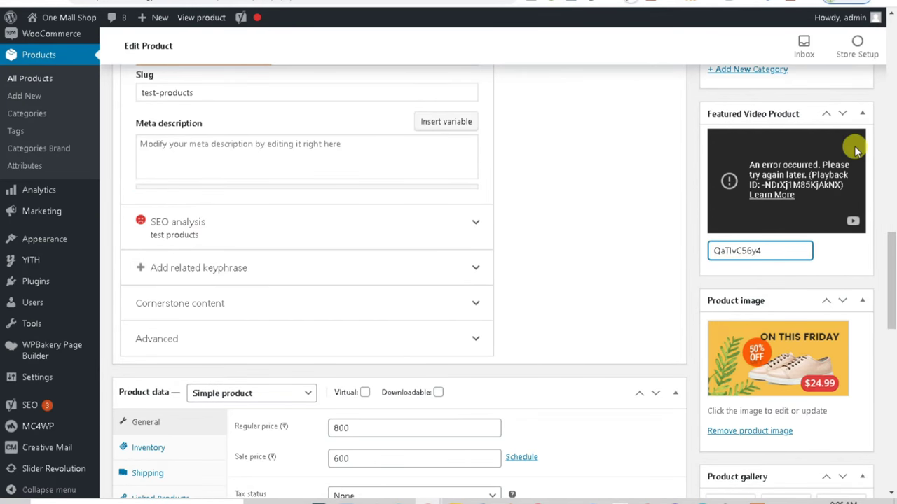
pyautogui.scroll(4, 854, 145)
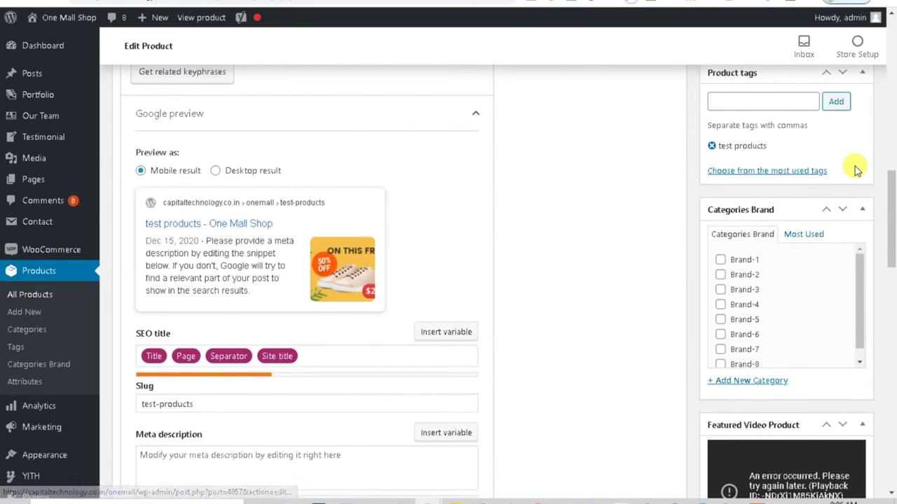
pyautogui.scroll(-3, 864, 304)
pyautogui.click(761, 257)
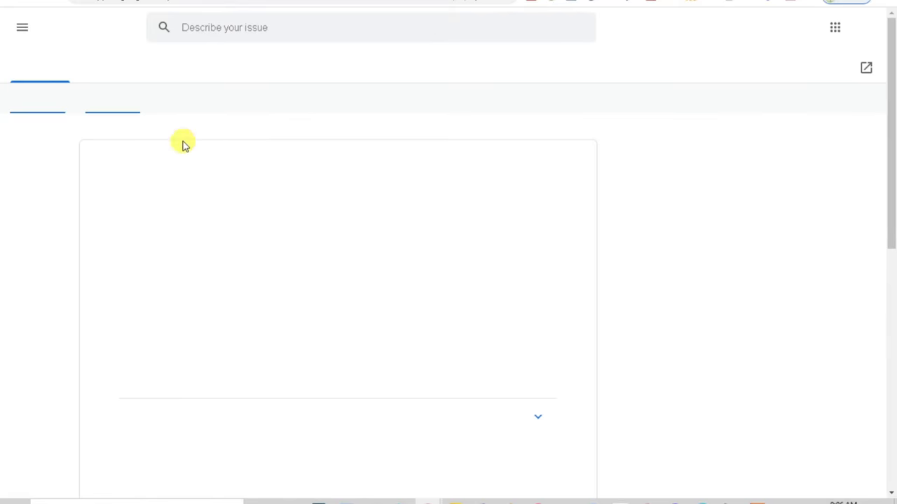
pyautogui.scroll(-3, 295, 260)
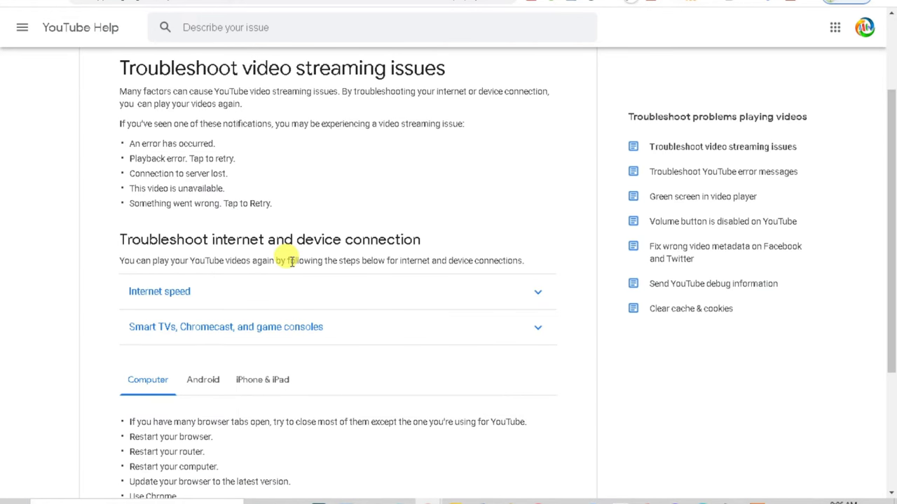
pyautogui.scroll(-3, 414, 305)
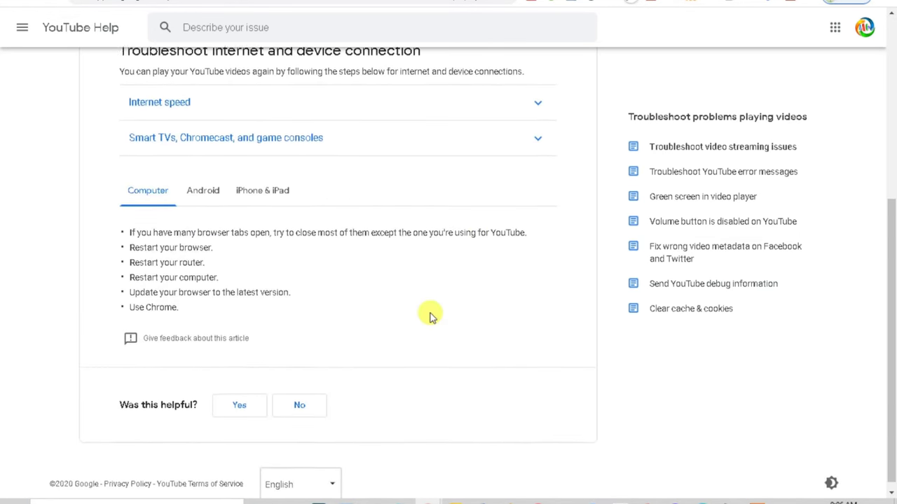
pyautogui.scroll(5, 429, 316)
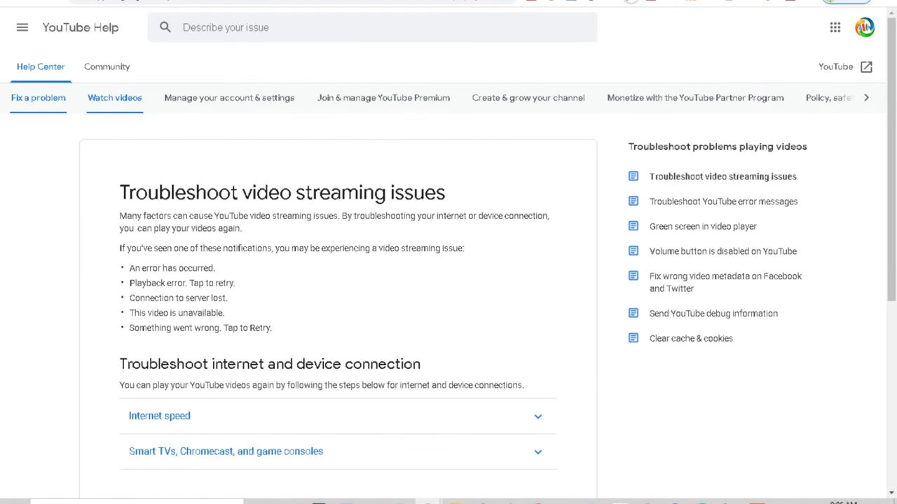
pyautogui.hotkey('ctrl', 'w')
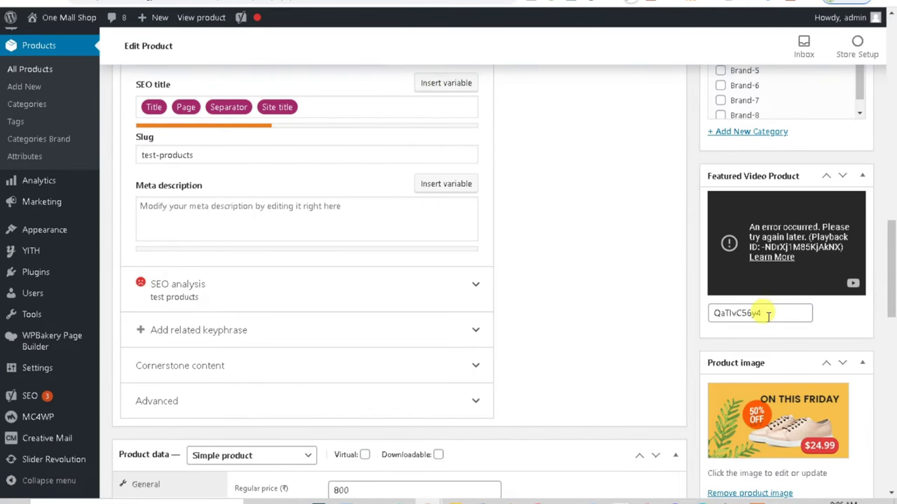
# Update the product with video ID QaTlvC56y4 and confirm the featured video preview now plays
pyautogui.scroll(1, 851, 184)
pyautogui.scroll(5, 852, 183)
pyautogui.scroll(2, 847, 184)
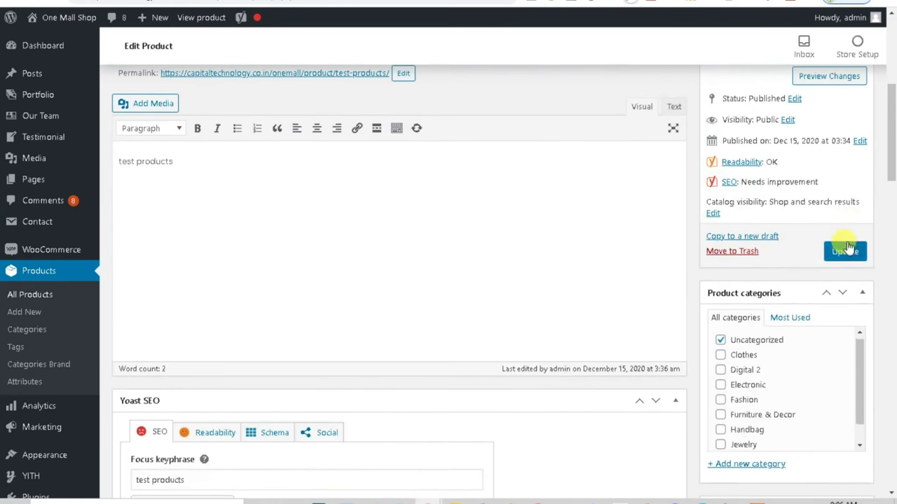
pyautogui.click(843, 253)
pyautogui.scroll(-1, 607, 256)
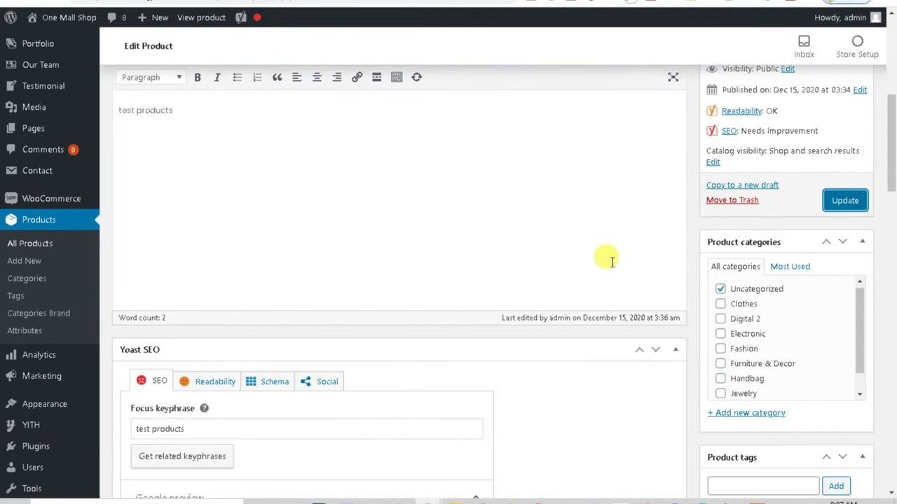
pyautogui.click(844, 190)
pyautogui.scroll(-4, 293, 380)
pyautogui.scroll(-1, 339, 381)
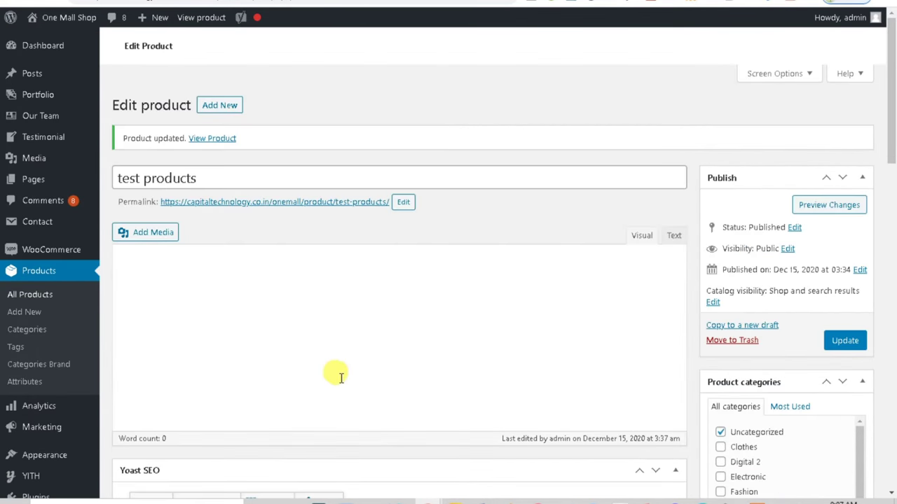
pyautogui.scroll(-10, 490, 334)
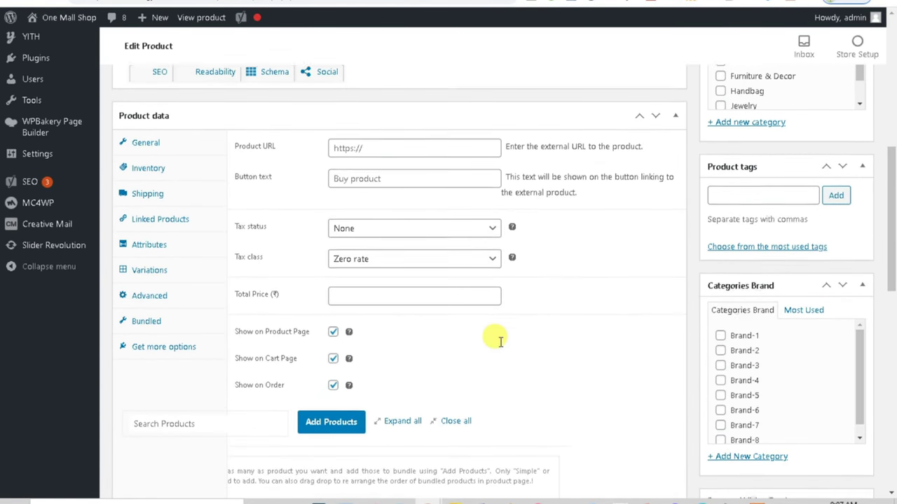
pyautogui.scroll(10, 501, 341)
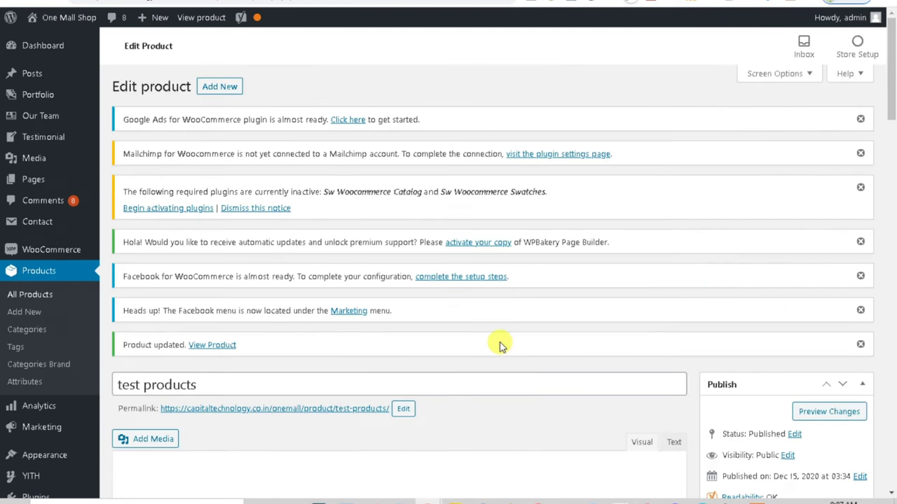
pyautogui.scroll(-10, 500, 347)
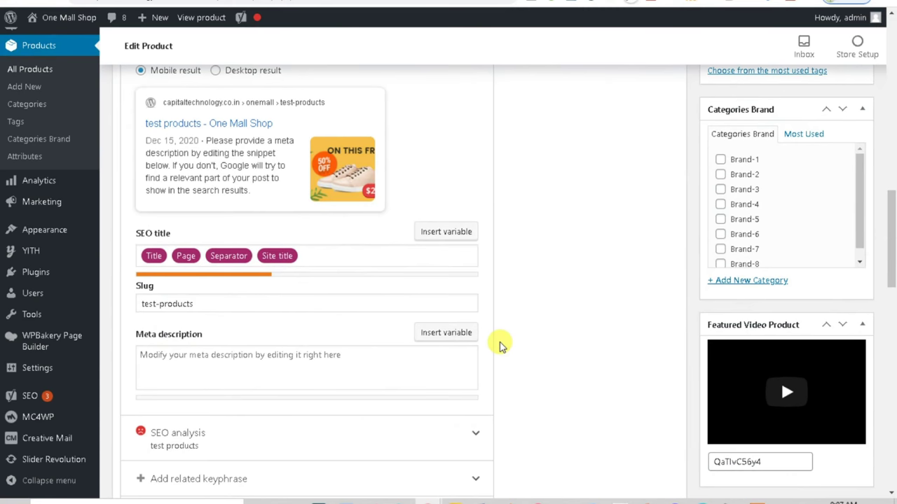
# Change the product type to Grouped product
pyautogui.click(327, 353)
pyautogui.scroll(-6, 327, 353)
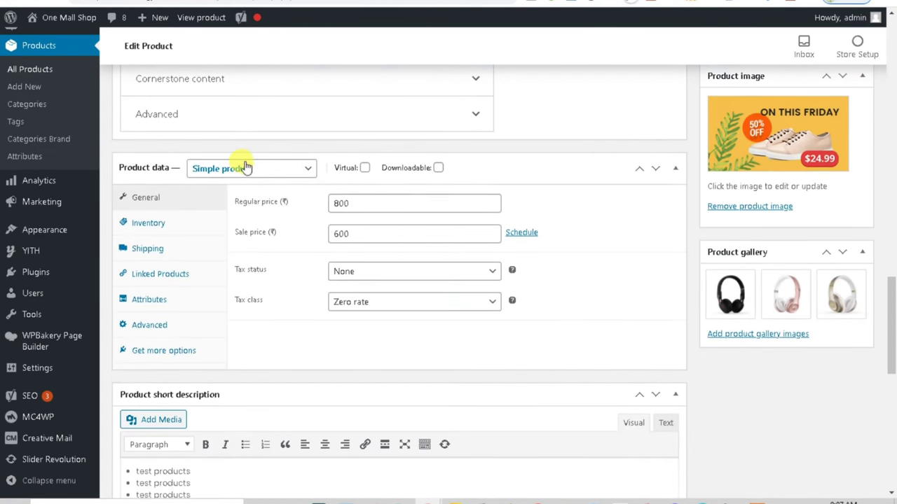
pyautogui.click(254, 169)
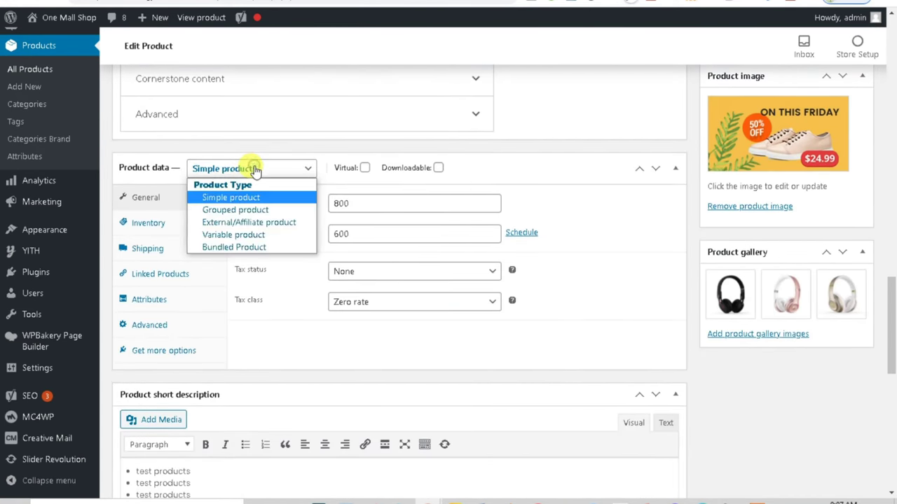
pyautogui.click(267, 210)
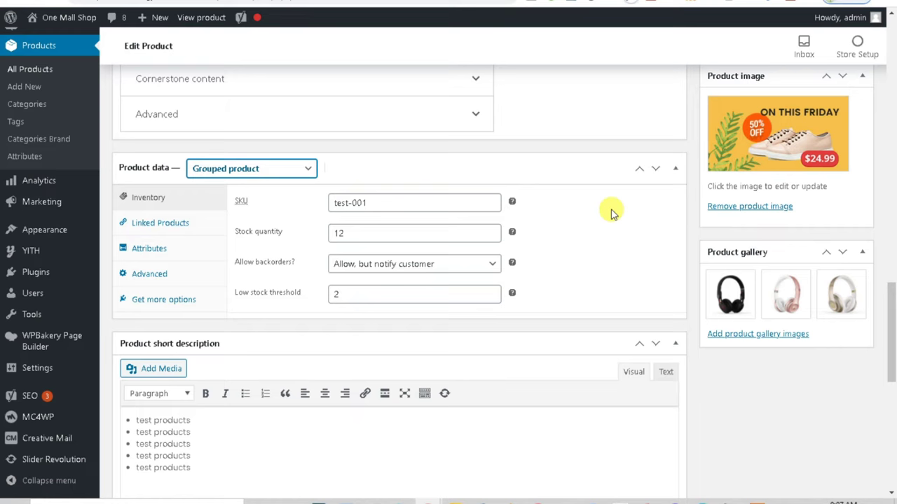
# Look over the Linked Products and Attributes options, including the available attributes
pyautogui.click(158, 226)
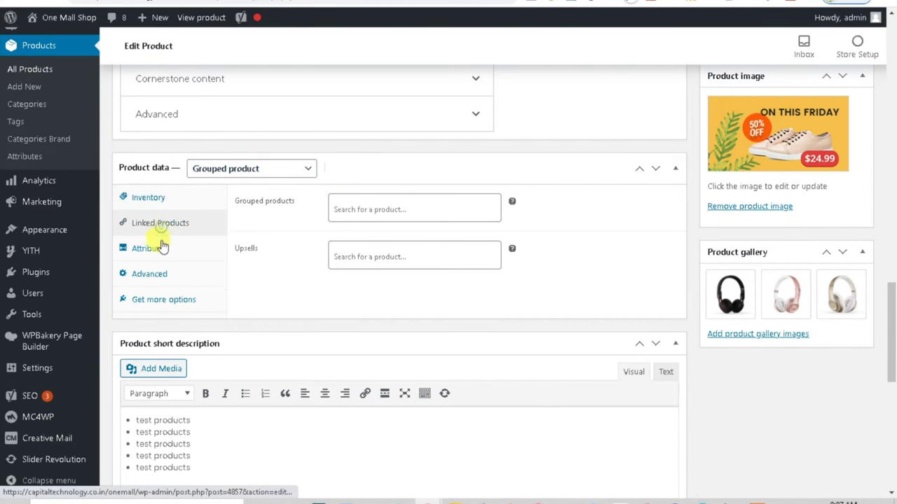
pyautogui.click(160, 253)
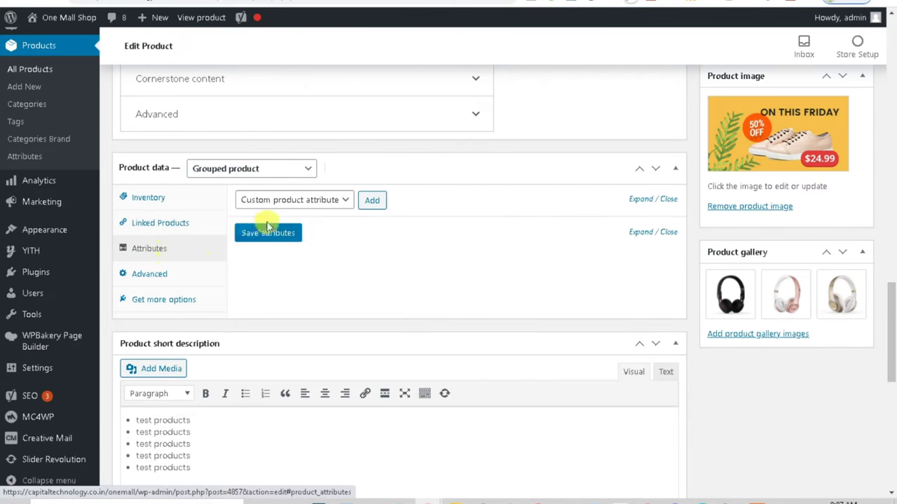
pyautogui.click(326, 203)
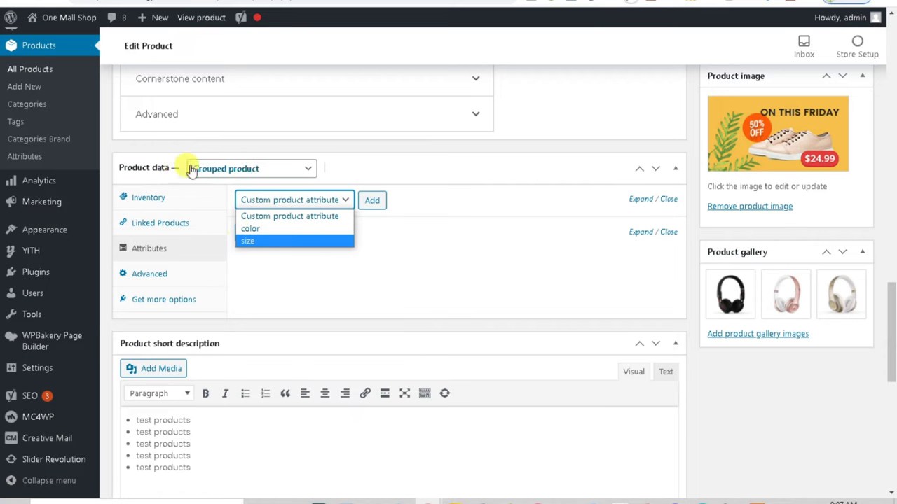
pyautogui.click(249, 171)
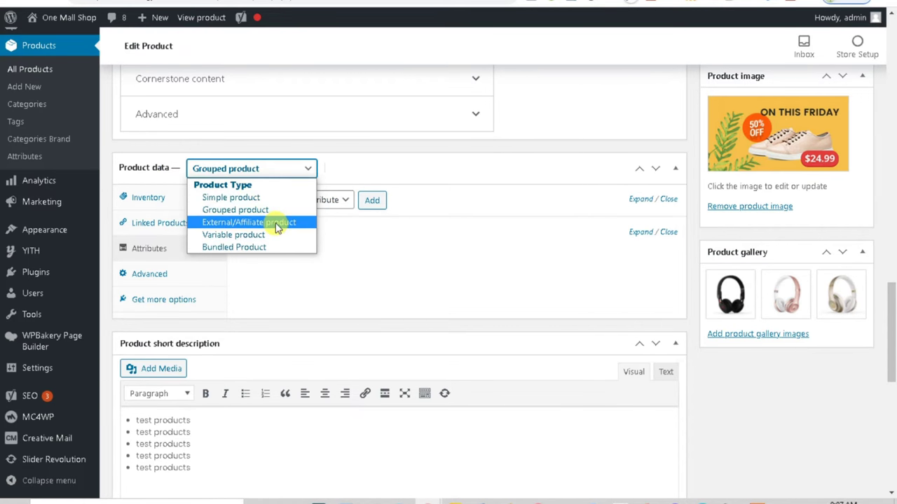
# Try External/Affiliate product, then switch the product type to Variable product
pyautogui.click(276, 222)
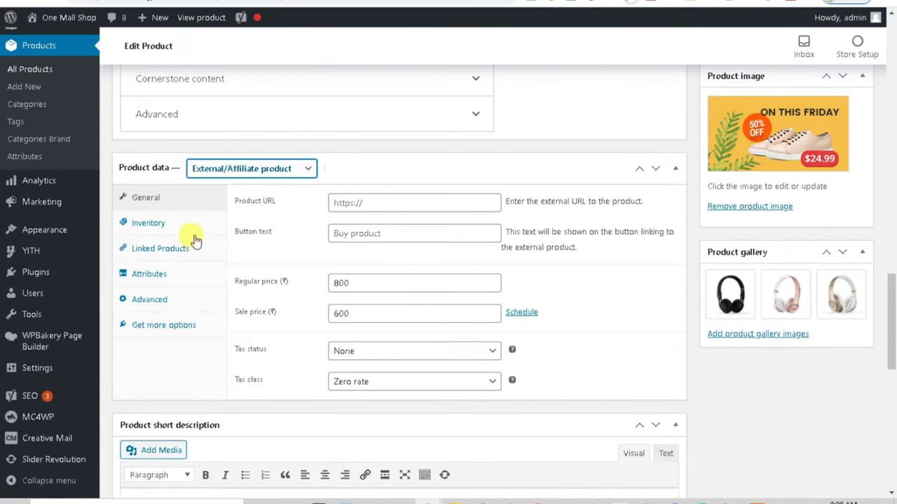
pyautogui.click(287, 169)
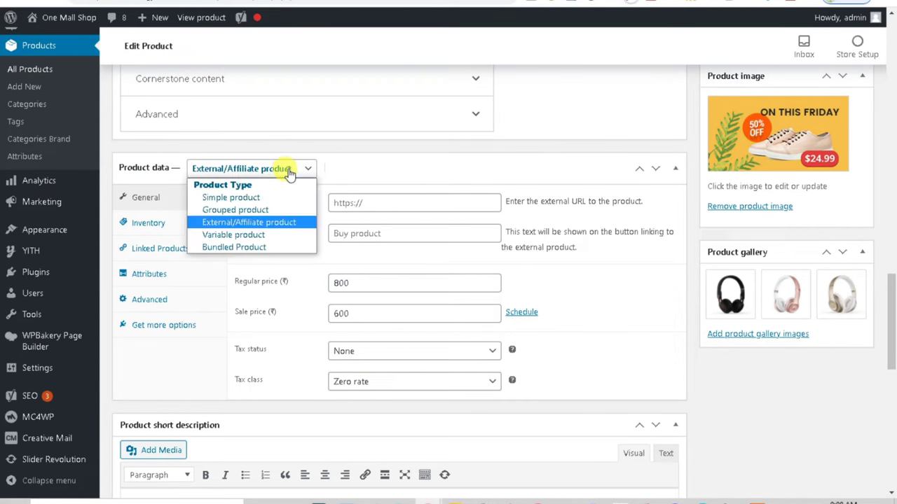
pyautogui.click(272, 237)
pyautogui.click(271, 238)
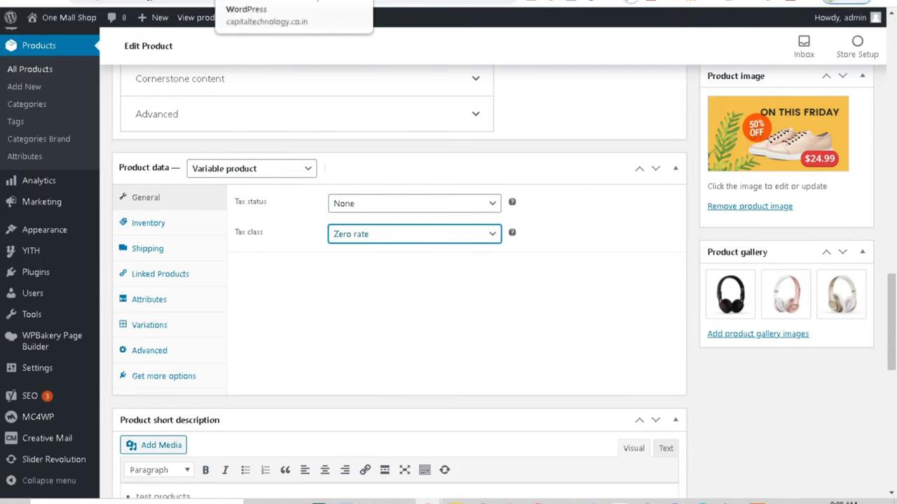
# Return to the admin tab and open the WooCommerce settings on the Tax tab
pyautogui.hotkey('ctrl', 'Tab')
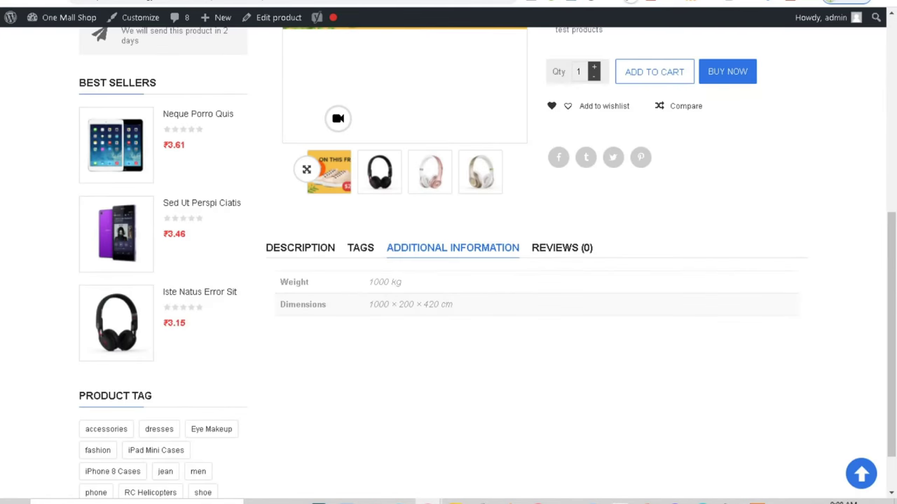
pyautogui.hotkey('ctrl', 'Tab')
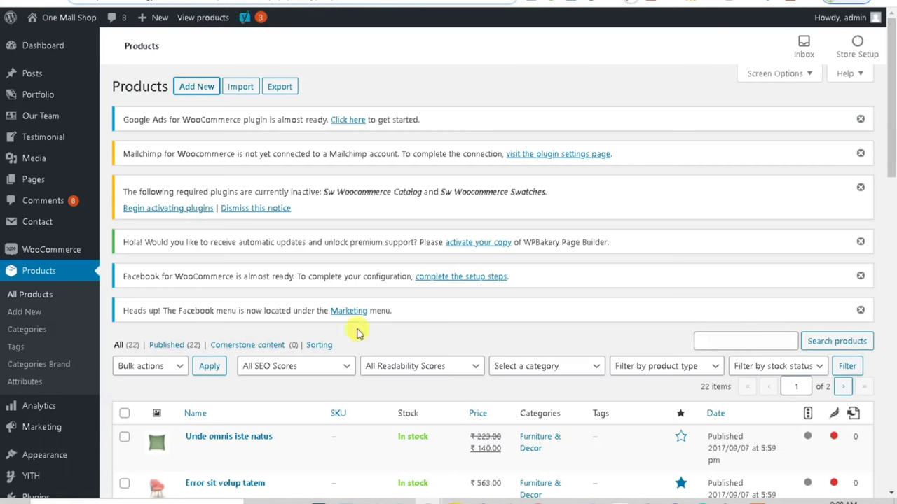
pyautogui.moveTo(72, 253)
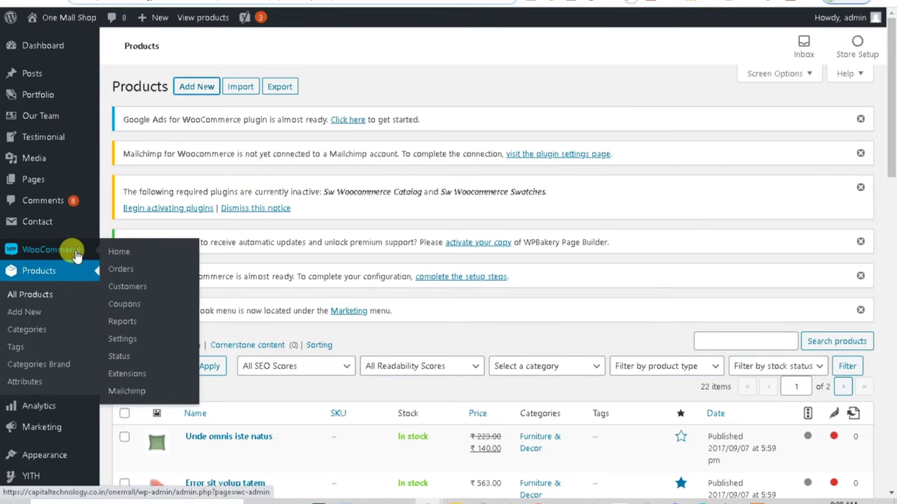
pyautogui.rightClick(133, 343)
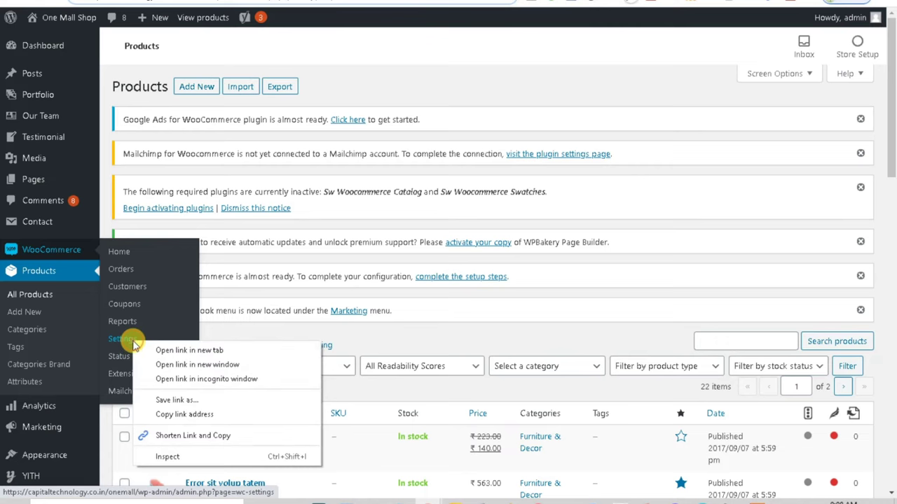
pyautogui.click(146, 346)
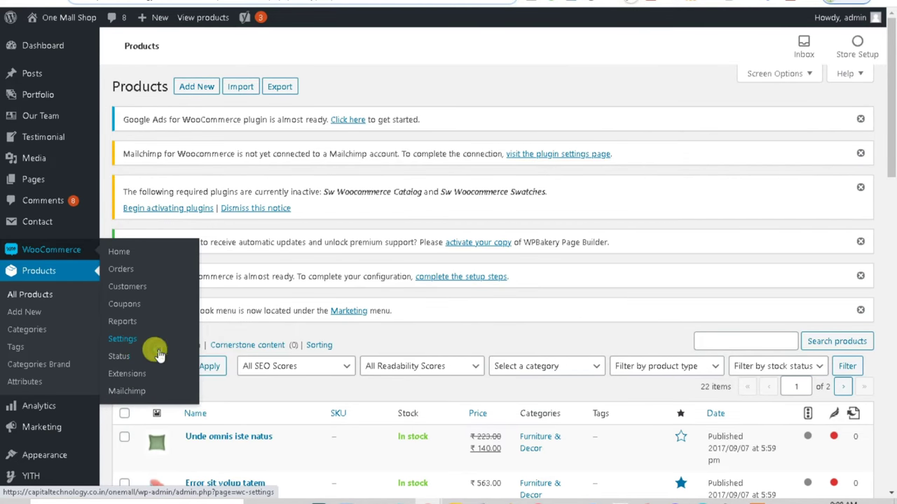
pyautogui.click(253, 16)
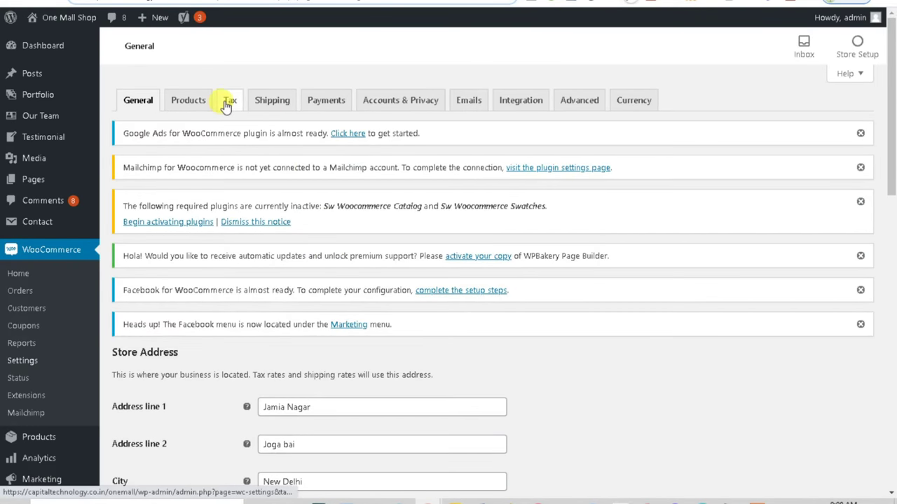
pyautogui.click(229, 107)
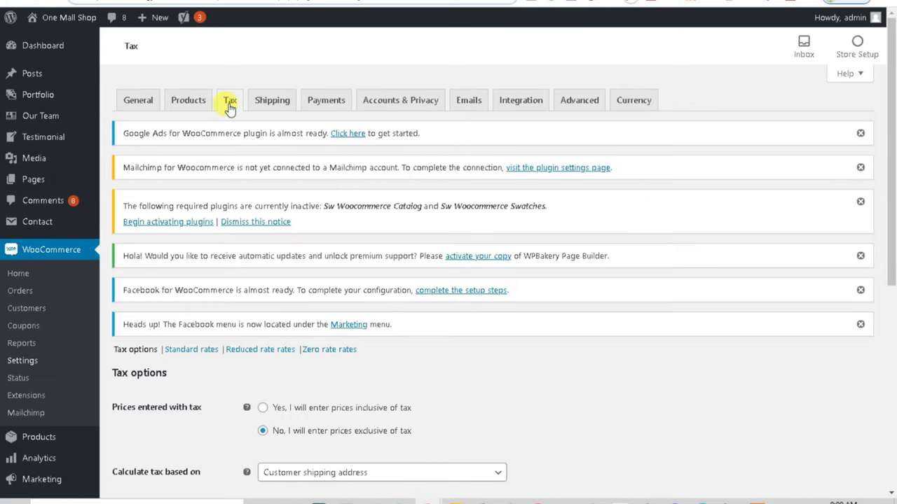
# Scroll the tax options down to the Additional tax classes box with Reduced rate and Zero rate
pyautogui.scroll(-4, 500, 343)
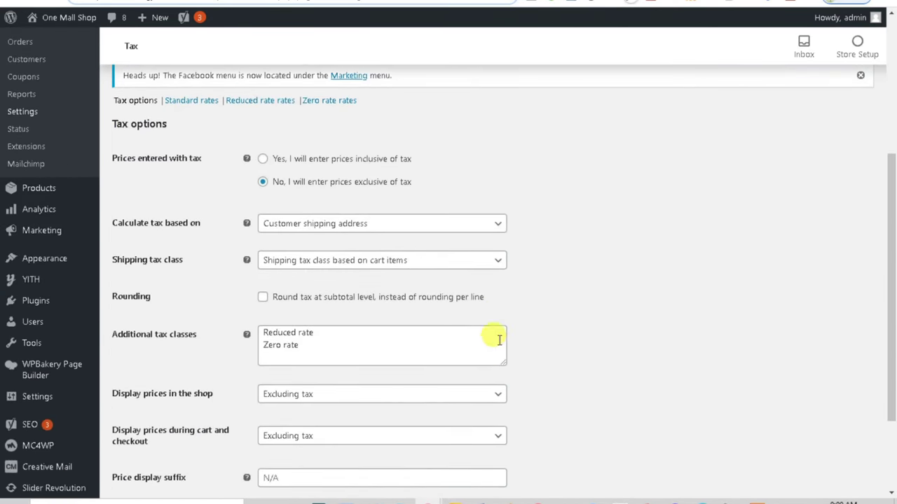
pyautogui.scroll(-2, 499, 341)
pyautogui.scroll(4, 500, 344)
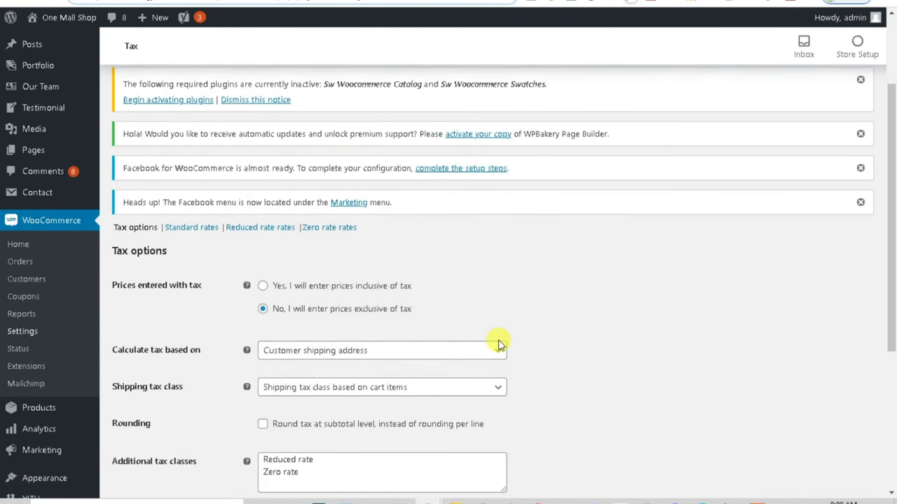
pyautogui.scroll(-3, 499, 343)
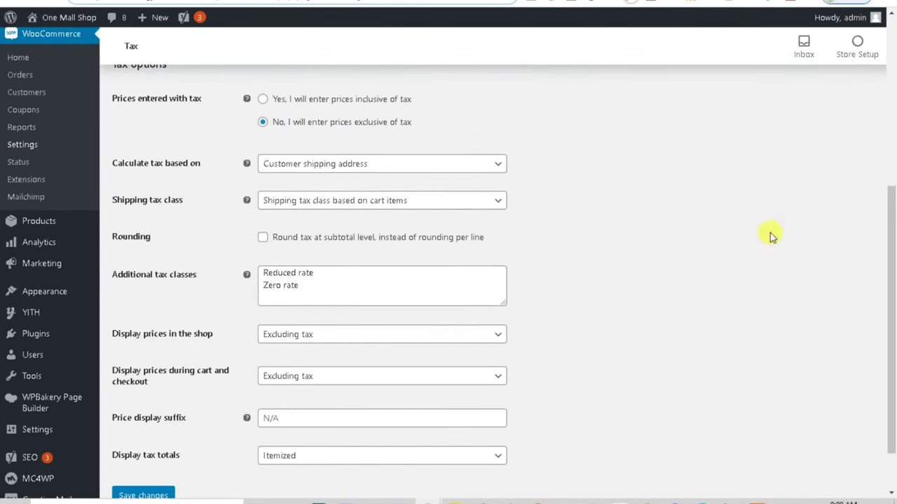
# Add '18 % GST' as a new line after Zero rate in Additional tax classes
pyautogui.click(284, 290)
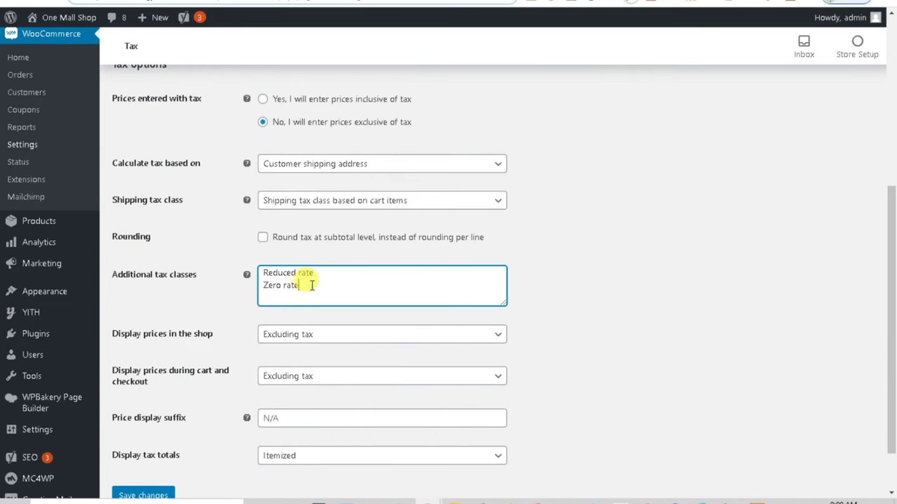
pyautogui.moveTo(309, 285); pyautogui.dragTo(256, 284)
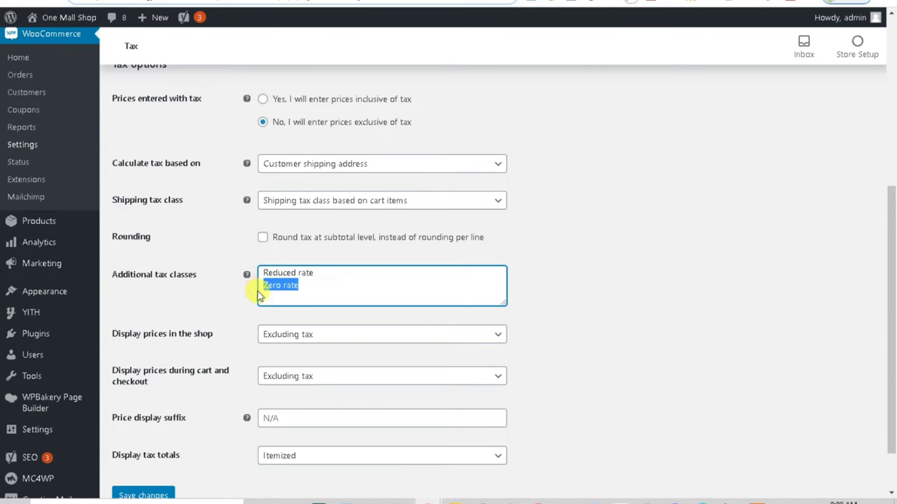
pyautogui.click(265, 285)
pyautogui.doubleClick(277, 276)
pyautogui.click(261, 294)
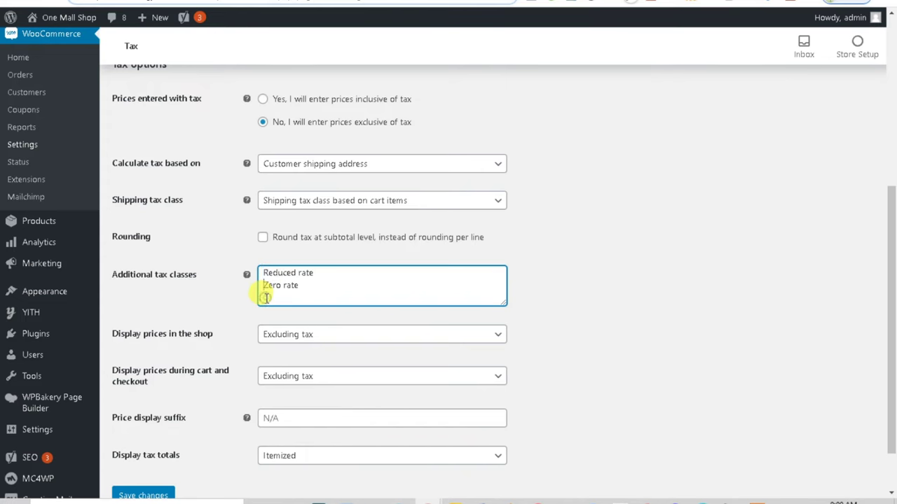
pyautogui.click(309, 286)
pyautogui.press('Return')
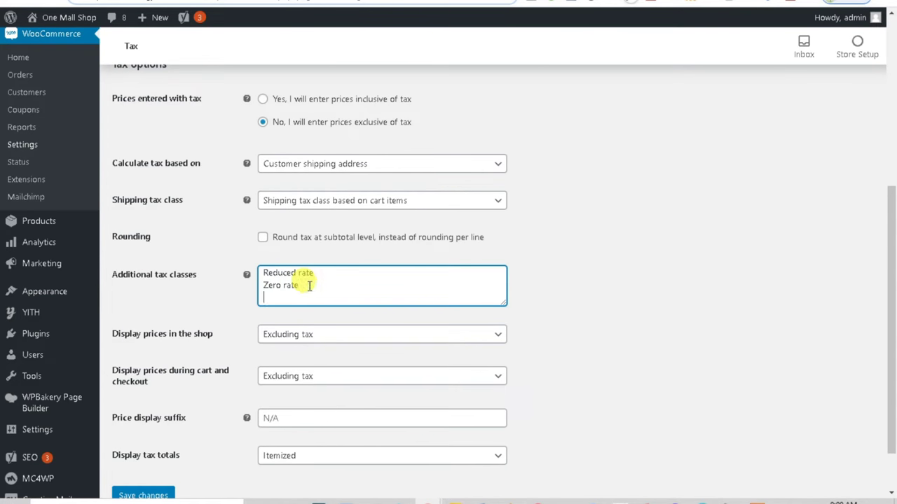
pyautogui.write('18 % GST')
# Keep shop and cart/checkout prices displayed excluding tax
pyautogui.scroll(-1, 308, 286)
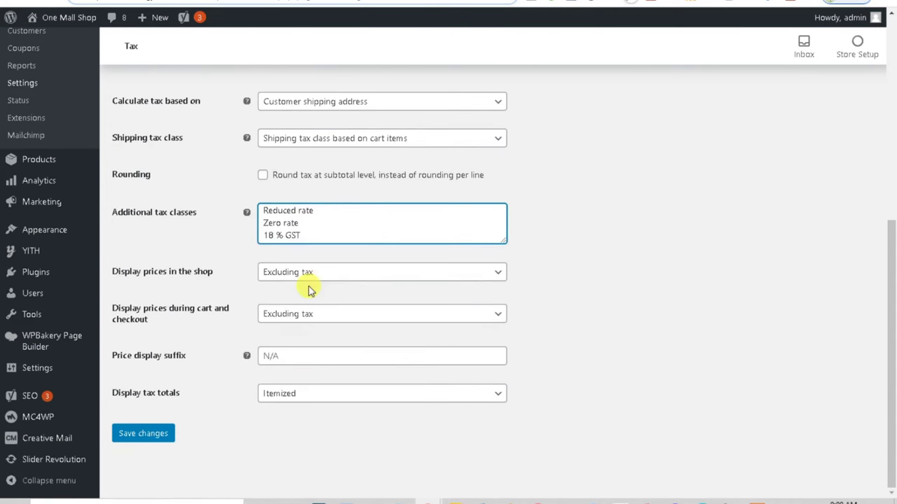
pyautogui.click(317, 274)
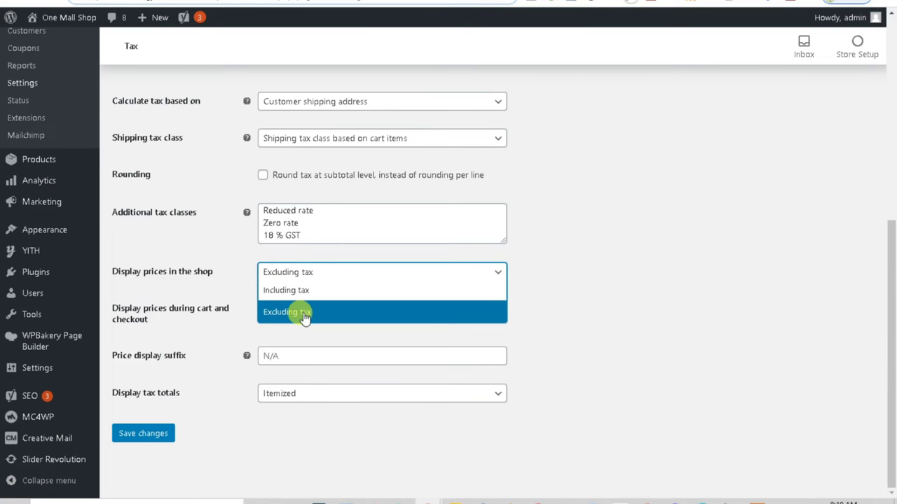
pyautogui.click(307, 316)
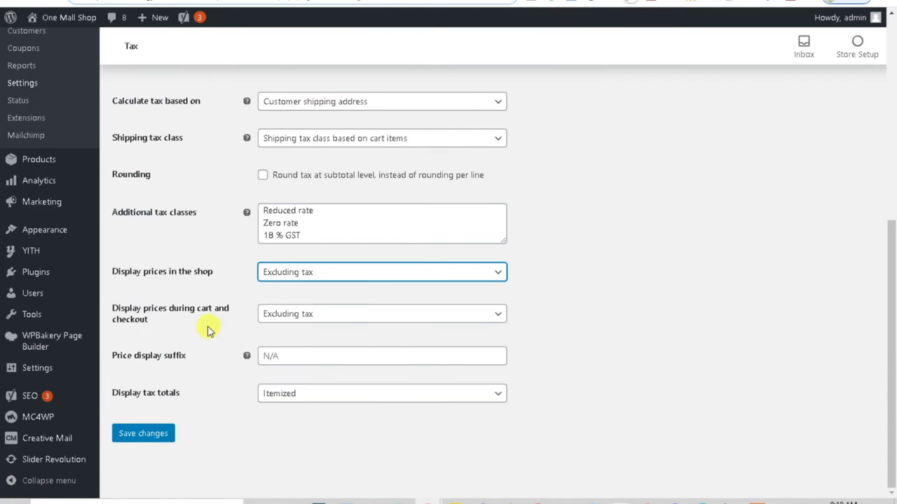
pyautogui.click(294, 319)
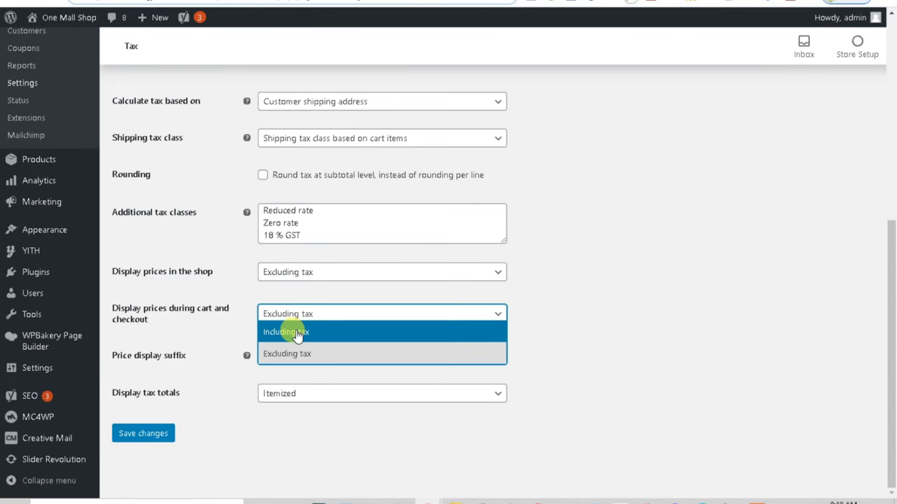
pyautogui.click(746, 272)
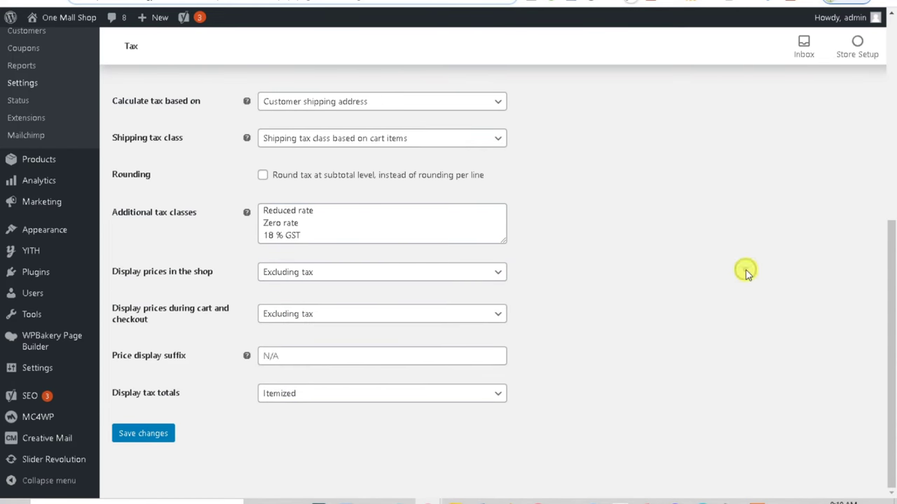
# Add a '12% GST' tax class line and save the tax options
pyautogui.click(306, 235)
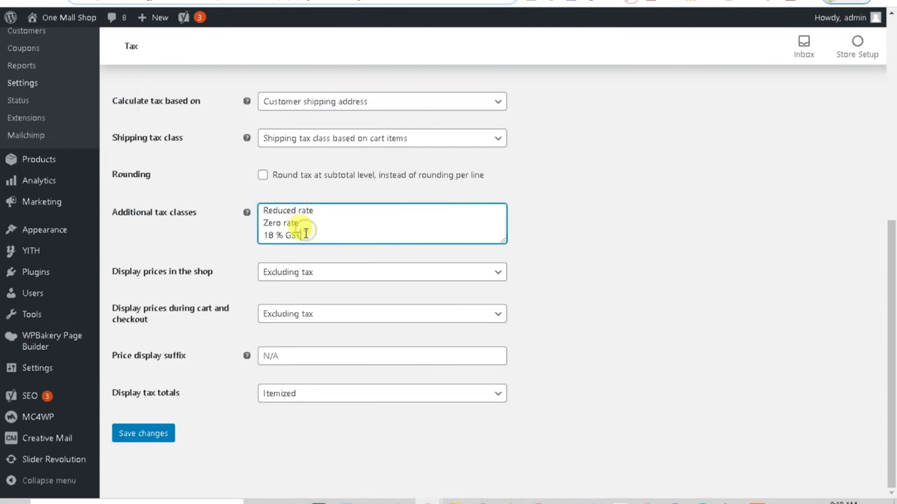
pyautogui.press('Return')
pyautogui.write('12% ')
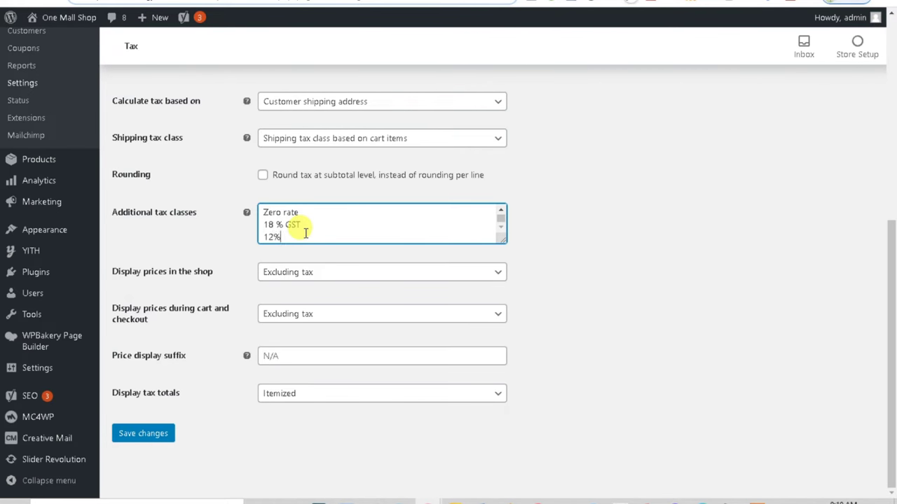
pyautogui.write('GST')
pyautogui.press('BackSpace')
pyautogui.write('T')
pyautogui.click(141, 435)
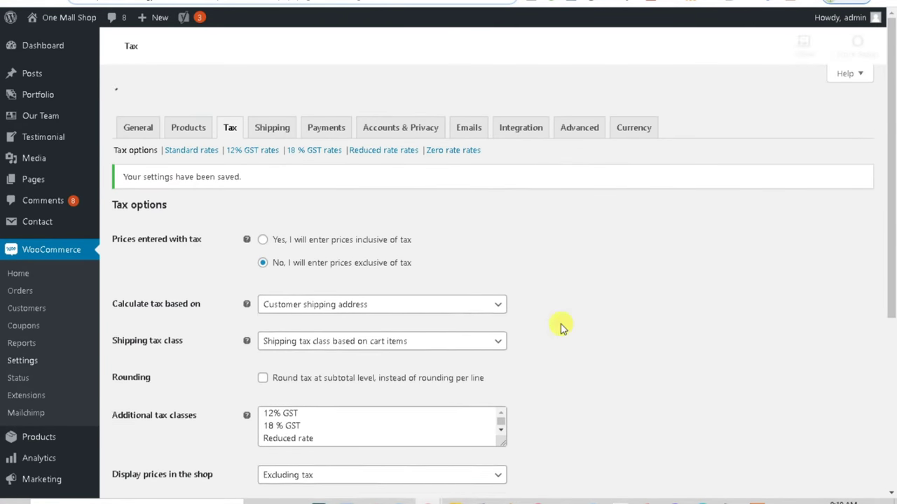
# Open the empty Standard tax rates table from the Tax tab
pyautogui.scroll(-2, 414, 336)
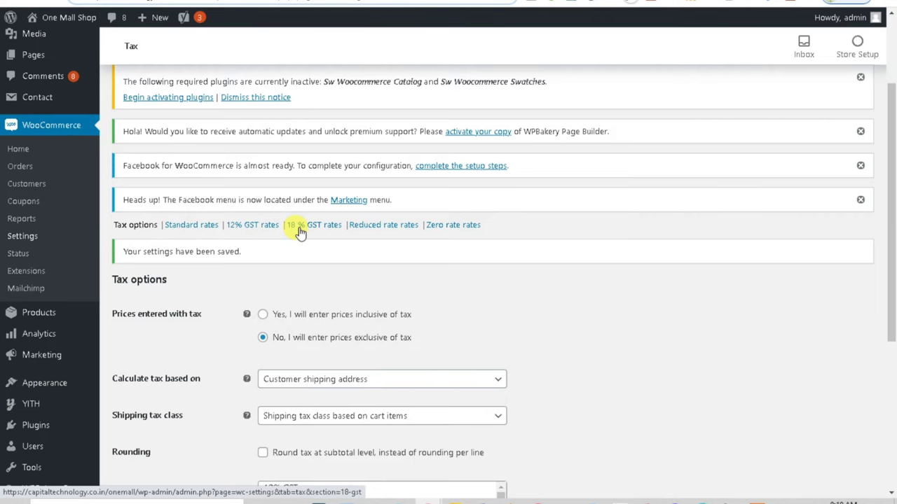
pyautogui.click(194, 230)
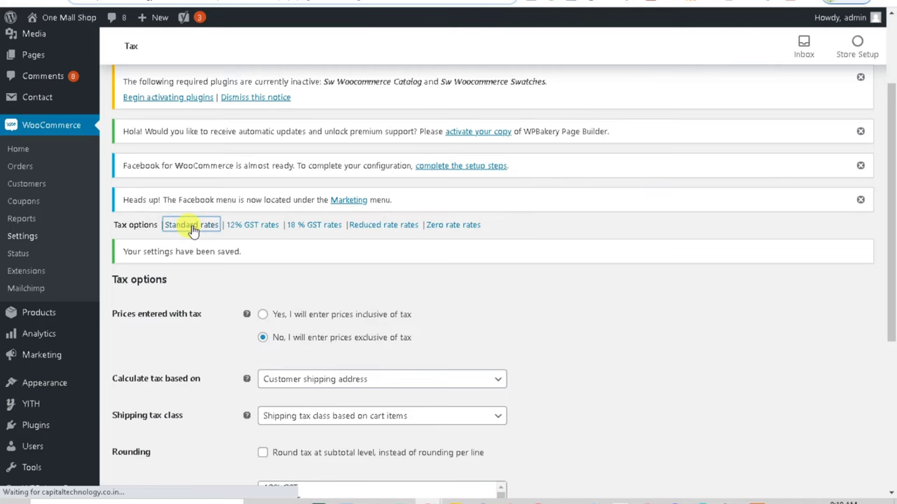
pyautogui.scroll(-3, 614, 333)
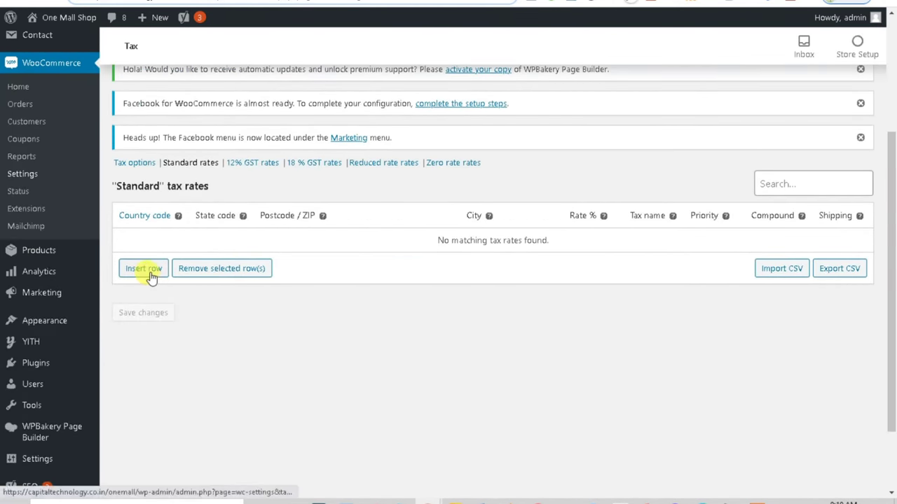
# Insert a Standard rate row for country IN, state DL, postcode 110025, city Delhi
pyautogui.click(149, 273)
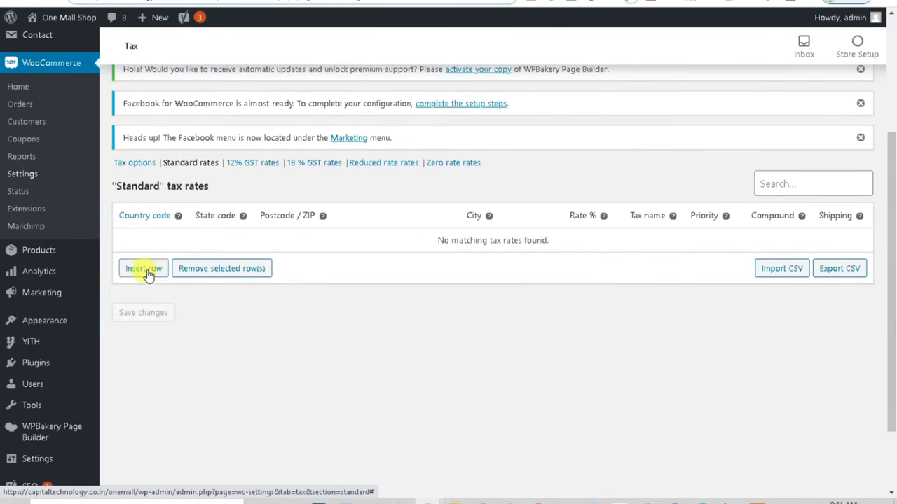
pyautogui.scroll(-4, 396, 345)
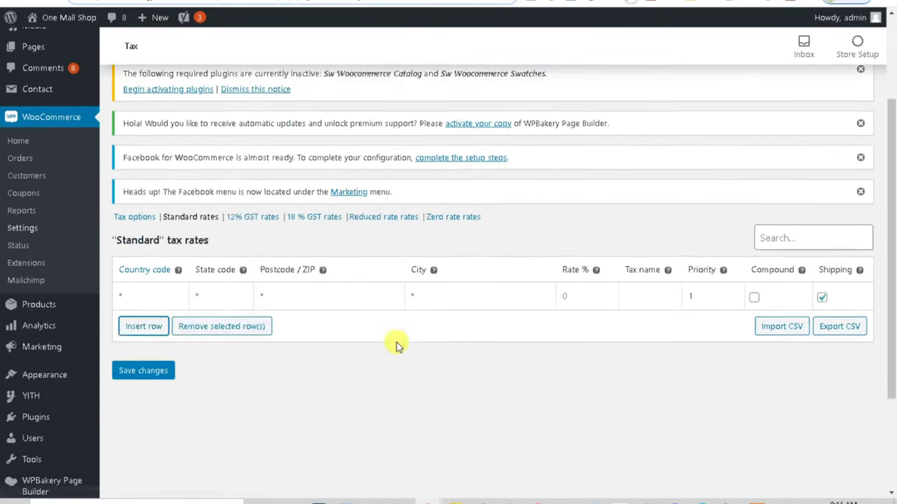
pyautogui.click(142, 182)
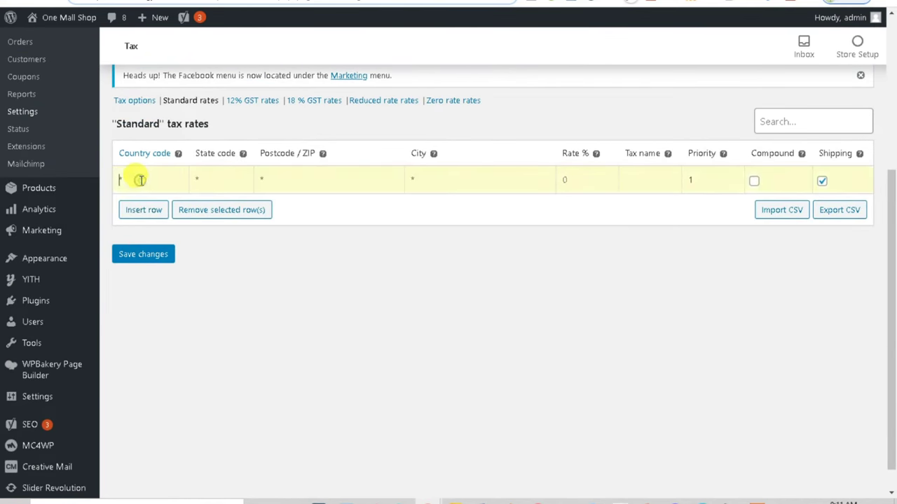
pyautogui.write('IN')
pyautogui.click(200, 180)
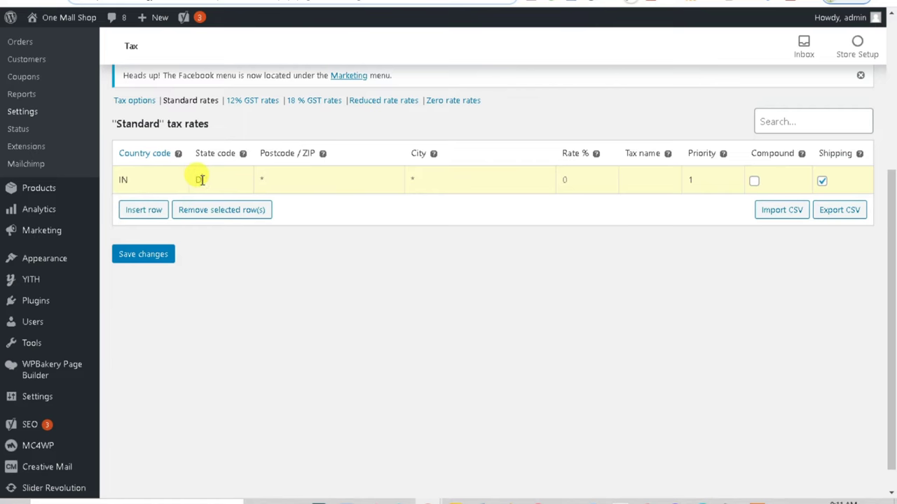
pyautogui.write('DL')
pyautogui.click(274, 182)
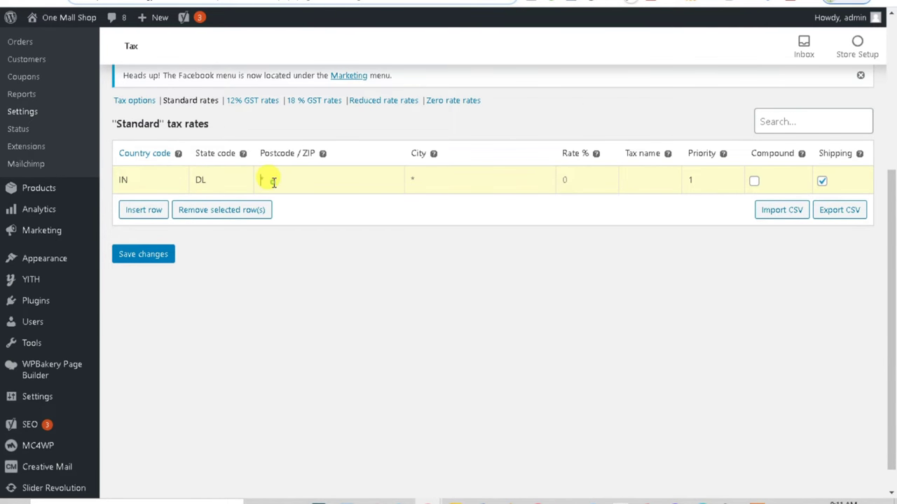
pyautogui.write('110025')
pyautogui.click(444, 180)
pyautogui.write('Delhi')
# Give that row a 9% rate and the tax name CGST
pyautogui.click(575, 180)
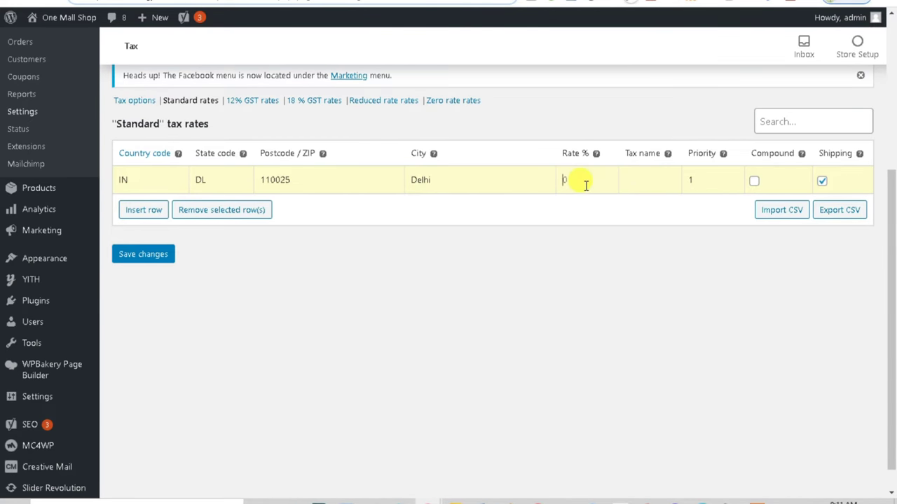
pyautogui.write('10')
pyautogui.press('BackSpace')
pyautogui.press('BackSpace')
pyautogui.scroll(5, 585, 186)
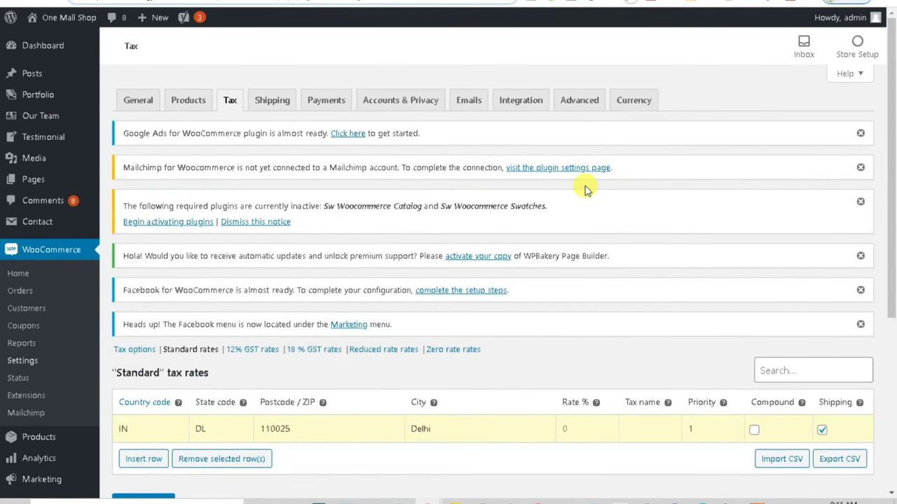
pyautogui.scroll(-3, 601, 377)
pyautogui.write('9%')
pyautogui.click(651, 239)
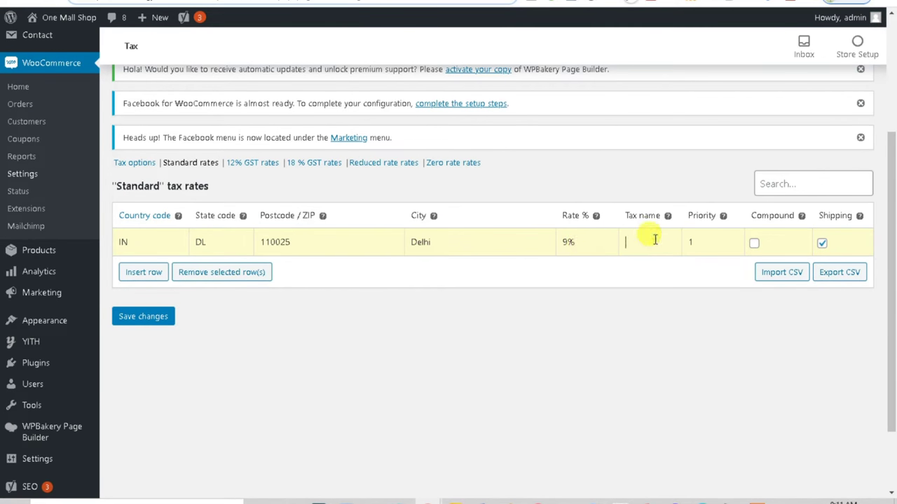
pyautogui.write('CGST')
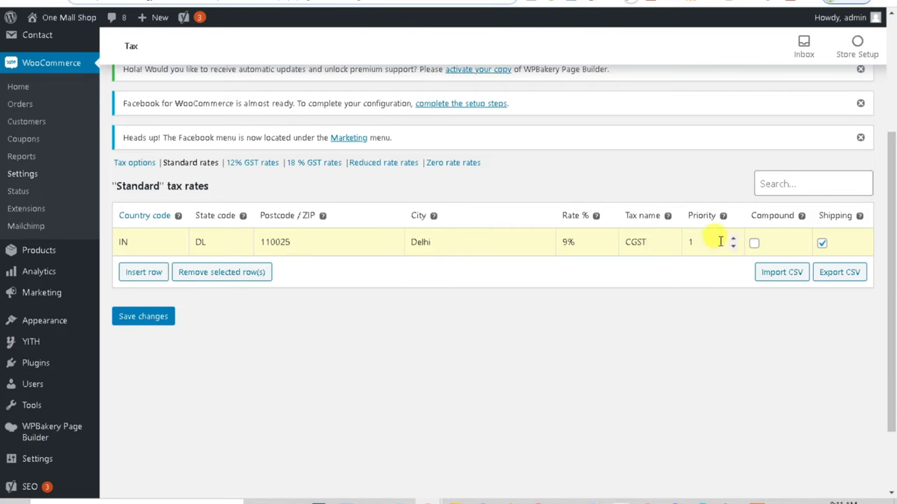
pyautogui.click(142, 272)
# Fill the second rate row's location: country IN, postcode 110025, city Delhi
pyautogui.scroll(-3, 589, 387)
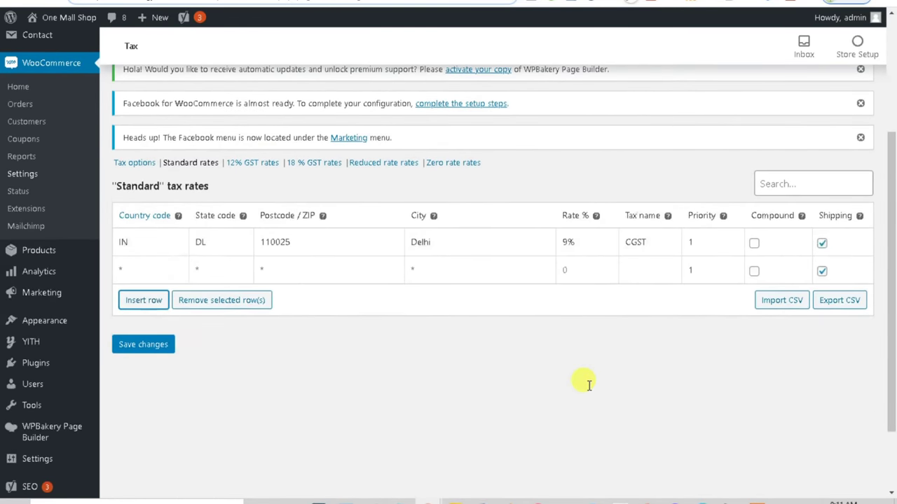
pyautogui.click(131, 262)
pyautogui.write('IN')
pyautogui.click(213, 270)
pyautogui.write('DL')
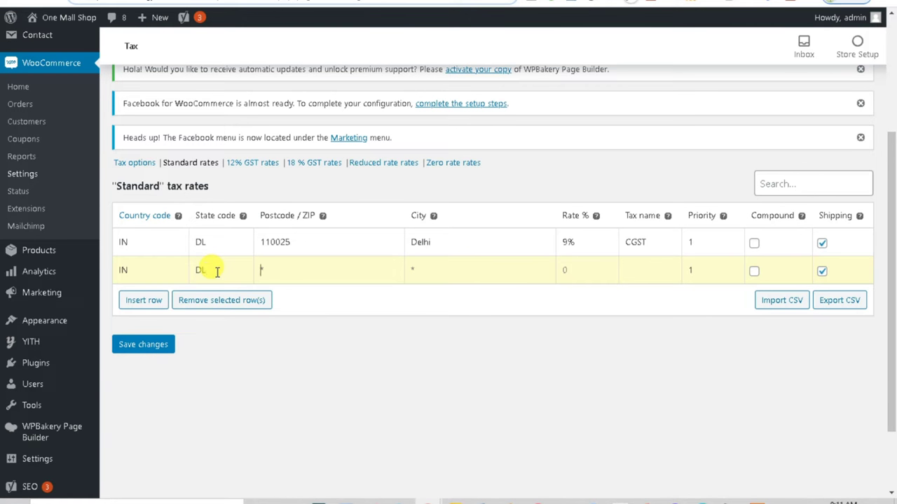
pyautogui.write('110025')
pyautogui.click(422, 269)
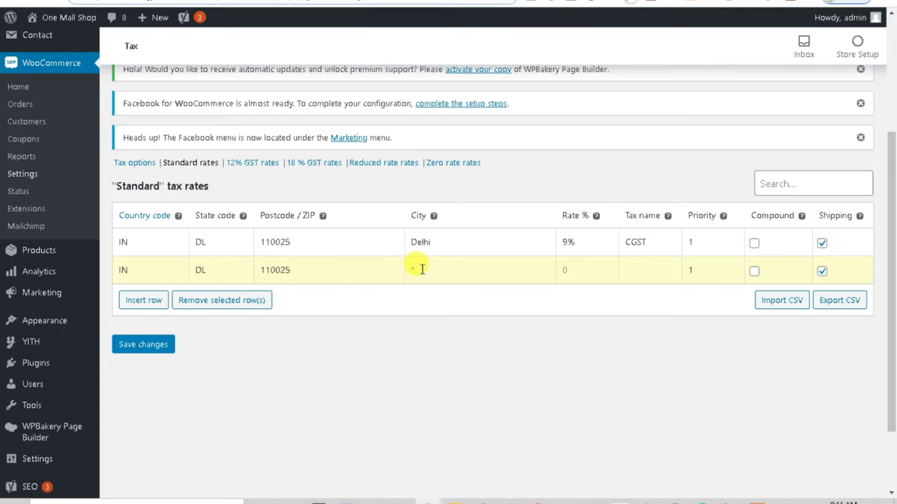
pyautogui.write('Delhi')
# Set the second row to 9% IGST with priority 2 and save both Standard rates
pyautogui.click(595, 265)
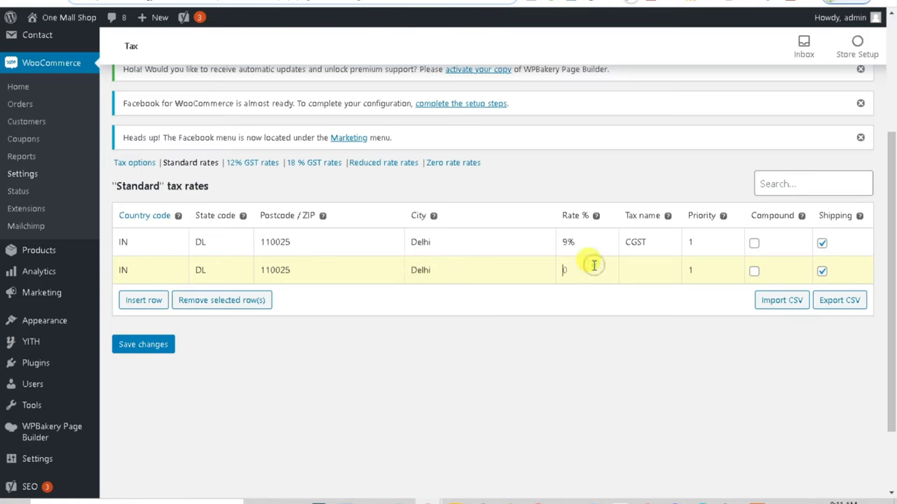
pyautogui.write('9%')
pyautogui.click(627, 269)
pyautogui.write('IGST')
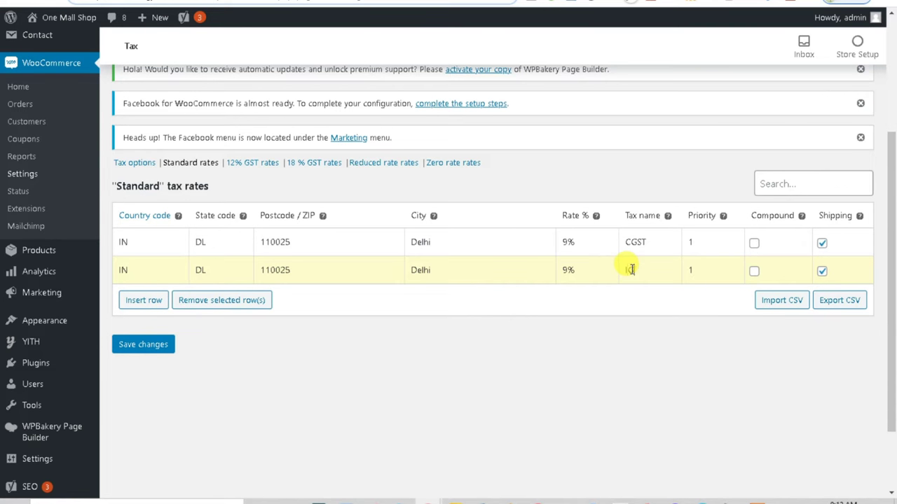
pyautogui.doubleClick(690, 275)
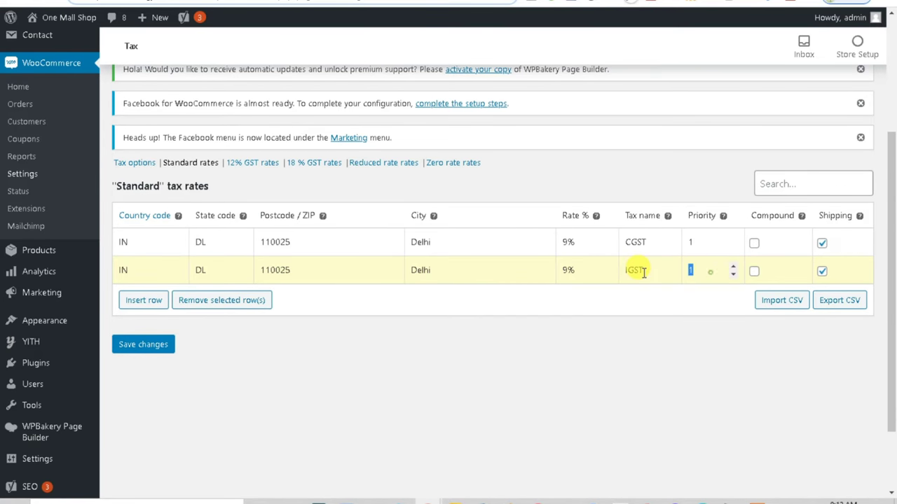
pyautogui.write('2')
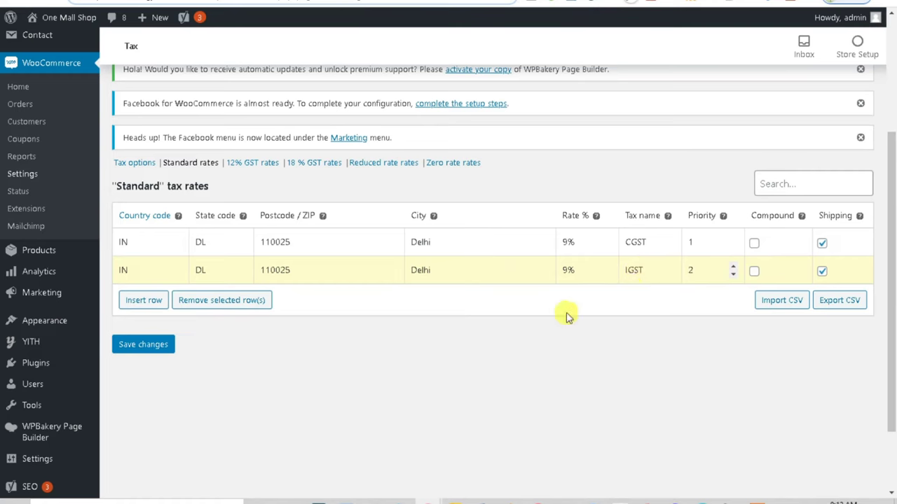
pyautogui.click(147, 350)
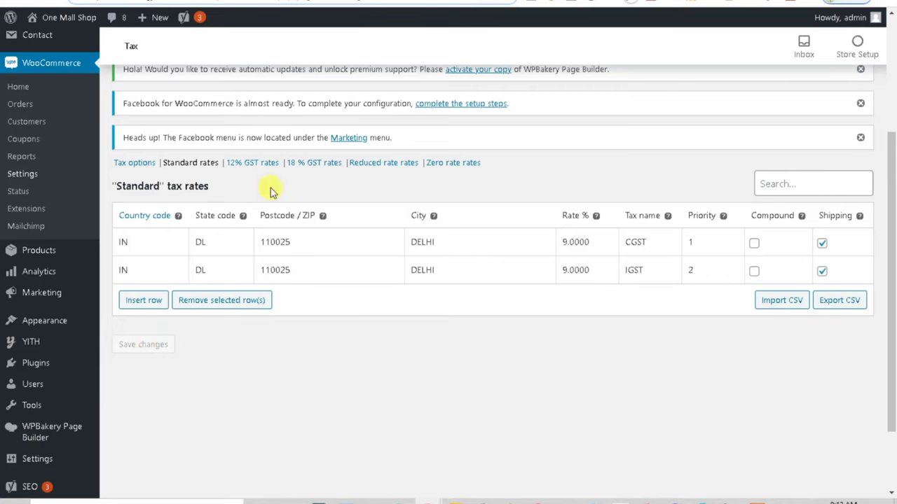
pyautogui.click(245, 167)
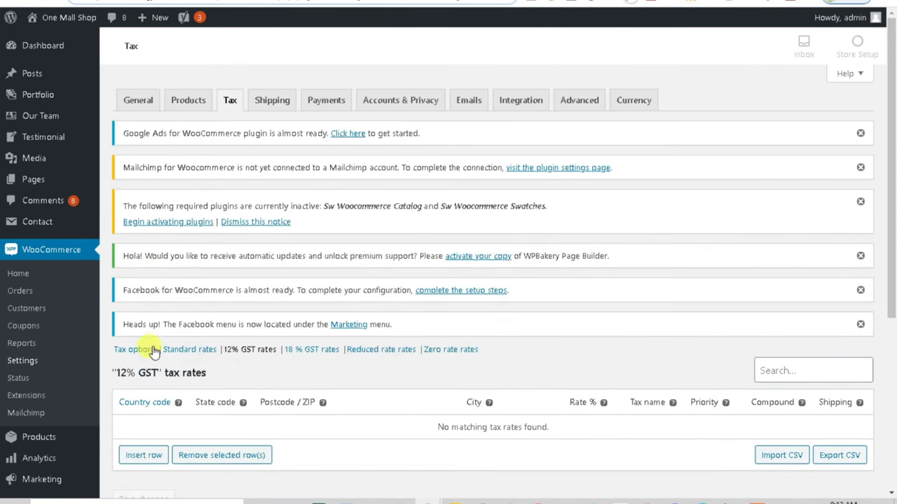
# Add a 12% GST rate row: IN, DL, 110025, Delhi, 9%, named CGST
pyautogui.scroll(-4, 287, 346)
pyautogui.click(156, 202)
pyautogui.scroll(4, 156, 203)
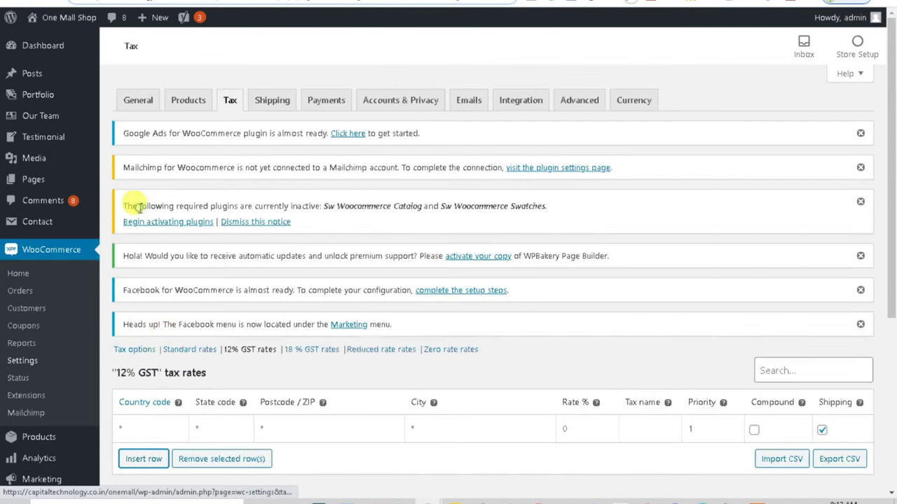
pyautogui.click(140, 428)
pyautogui.write('IN')
pyautogui.press('Tab')
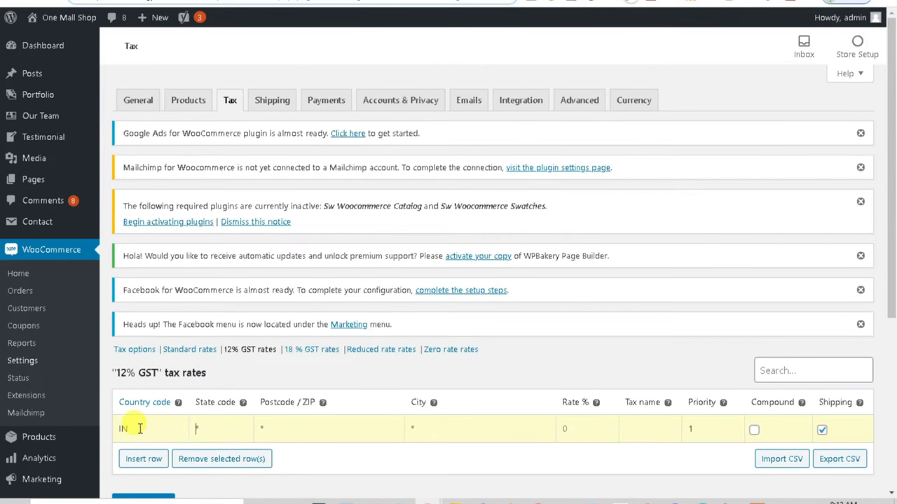
pyautogui.write('DL')
pyautogui.write('110025')
pyautogui.write('Delhgi')
pyautogui.press('BackSpace')
pyautogui.press('BackSpace')
pyautogui.write('i')
pyautogui.write('9')
pyautogui.write('%')
pyautogui.write('CGST')
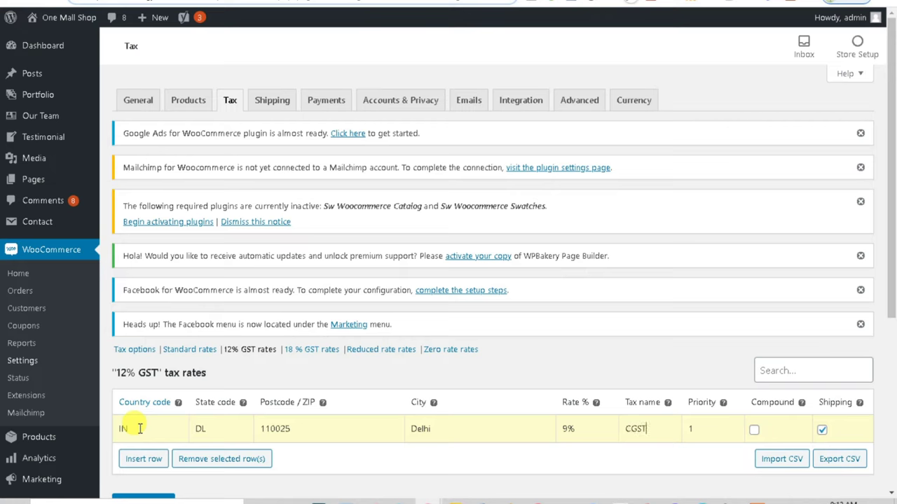
# Add a second 12% GST row for IN, DL, 110025, Delhi
pyautogui.click(138, 459)
pyautogui.scroll(-3, 344, 429)
pyautogui.click(143, 328)
pyautogui.write('IN')
pyautogui.press('Tab')
pyautogui.write('DL')
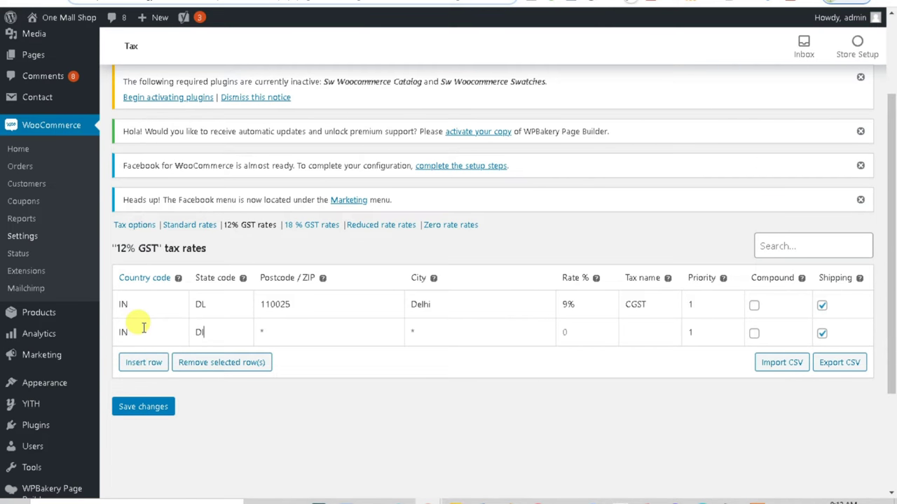
pyautogui.press('Tab')
pyautogui.write('1')
pyautogui.write('10025')
pyautogui.write('Delhi')
# Give the second row a 9% IGST rate with priority 2 and save the rates
pyautogui.click(575, 329)
pyautogui.scroll(2, 545, 335)
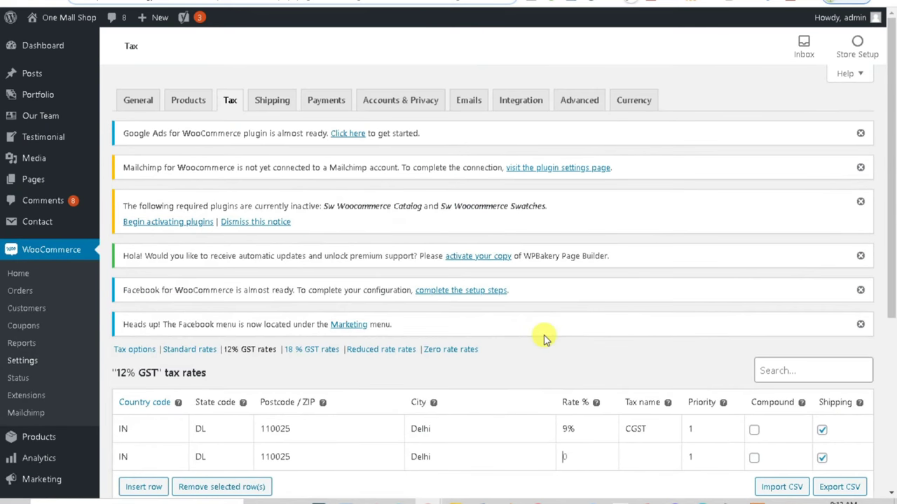
pyautogui.write('9%')
pyautogui.scroll(-1, 544, 337)
pyautogui.hotkey('ctrl', 'a')
pyautogui.click(635, 396)
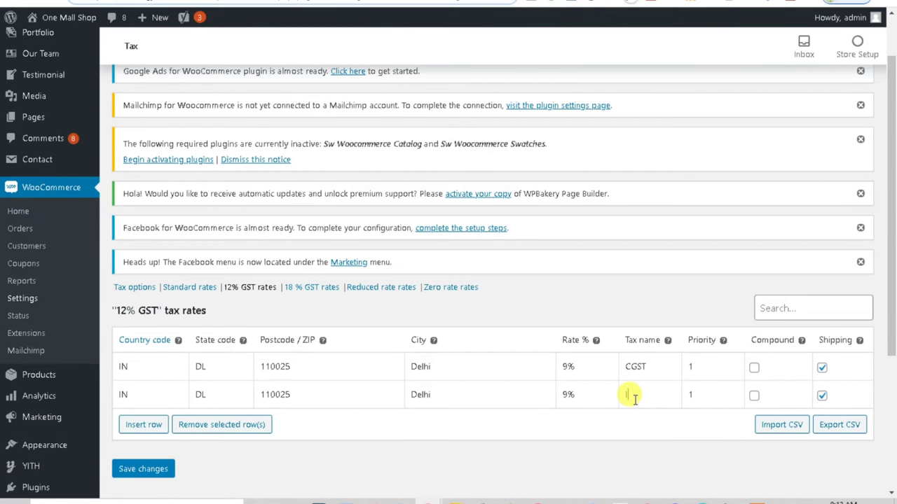
pyautogui.write('IGST')
pyautogui.press('Tab')
pyautogui.write('2')
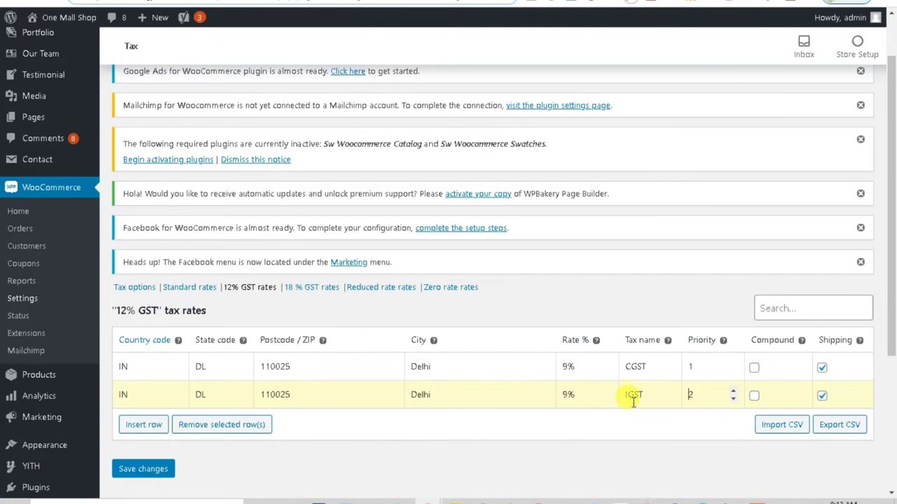
pyautogui.scroll(-1, 632, 397)
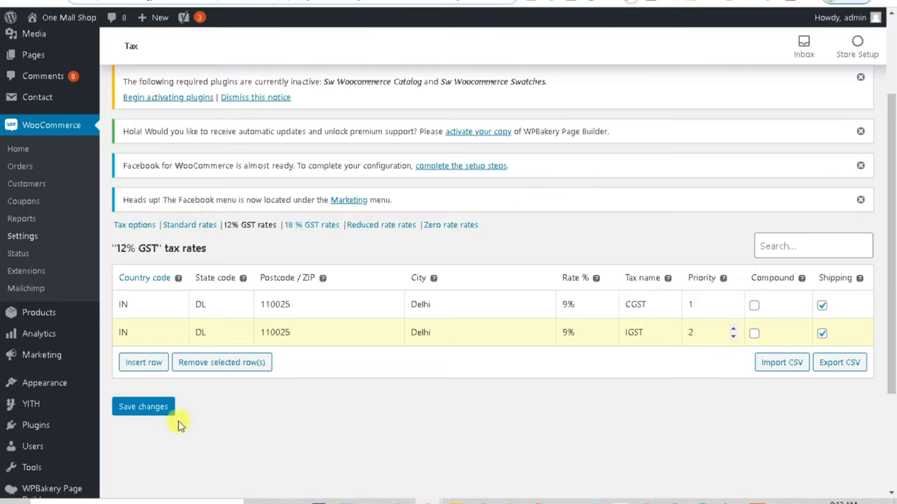
pyautogui.click(145, 412)
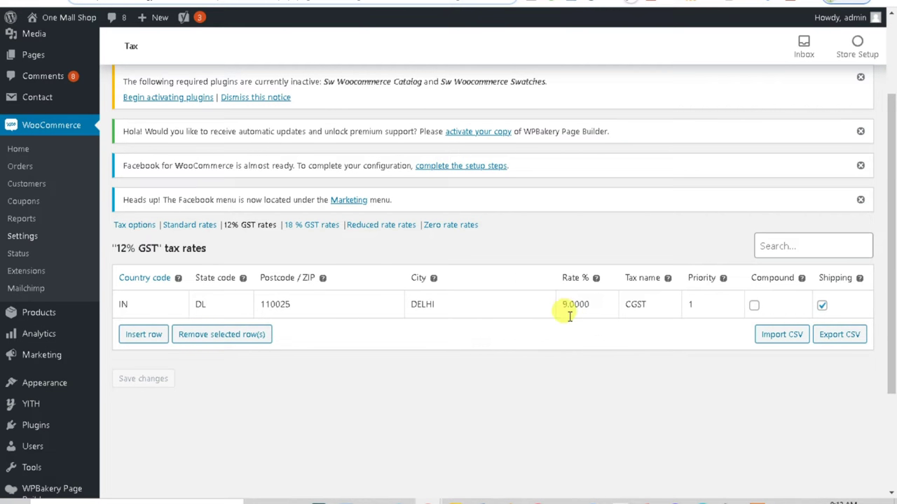
# Change the CGST rate from 9% to 6% and insert a second rate row
pyautogui.moveTo(591, 303); pyautogui.dragTo(538, 309)
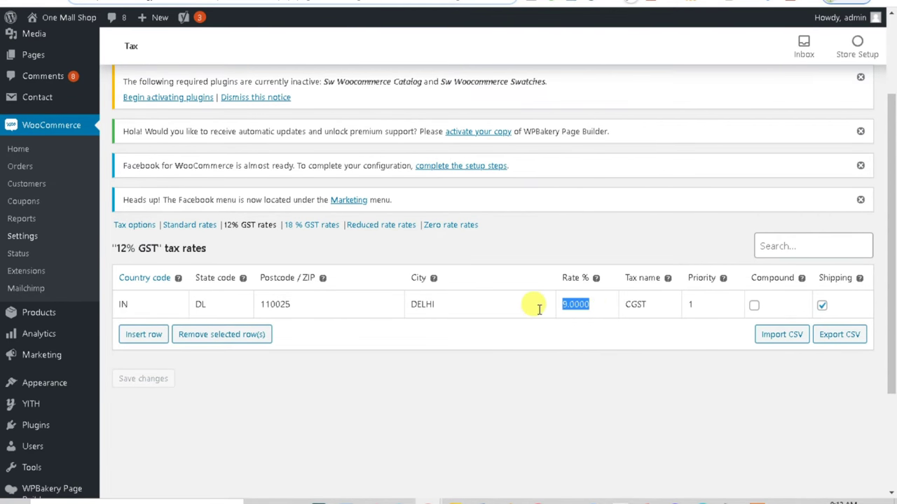
pyautogui.write('6')
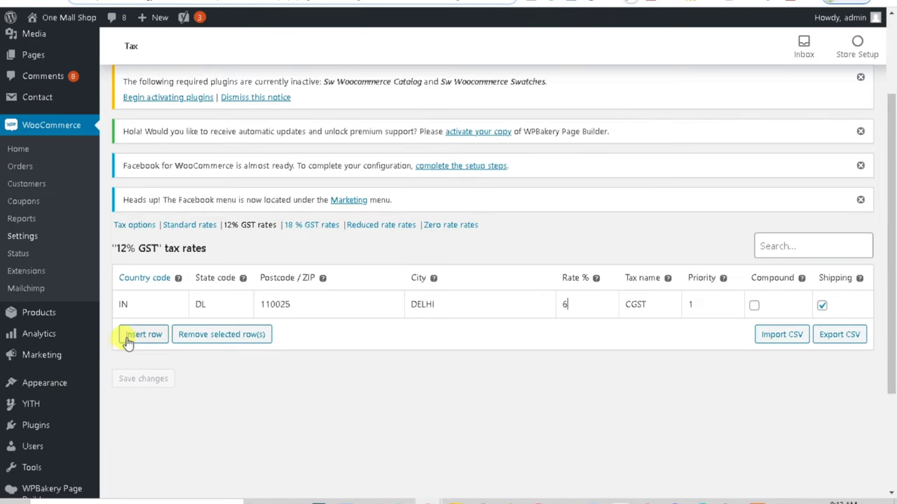
pyautogui.click(128, 341)
pyautogui.scroll(-1, 266, 431)
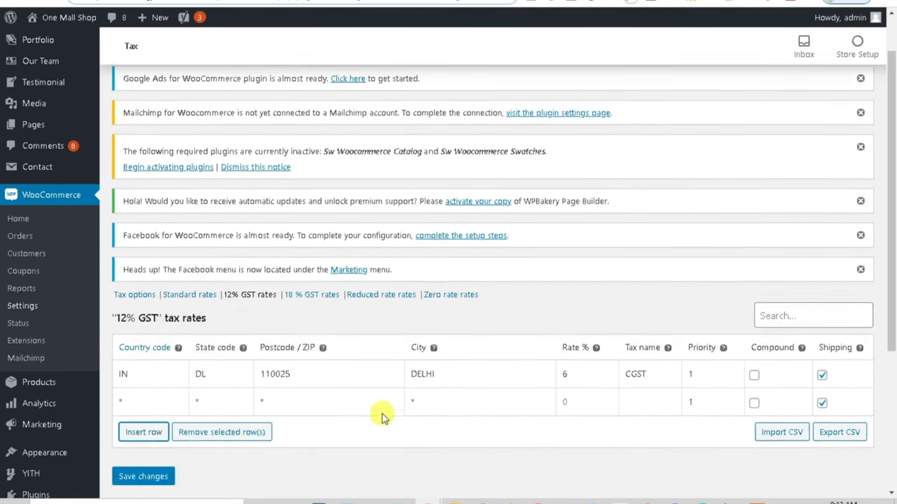
pyautogui.click(580, 370)
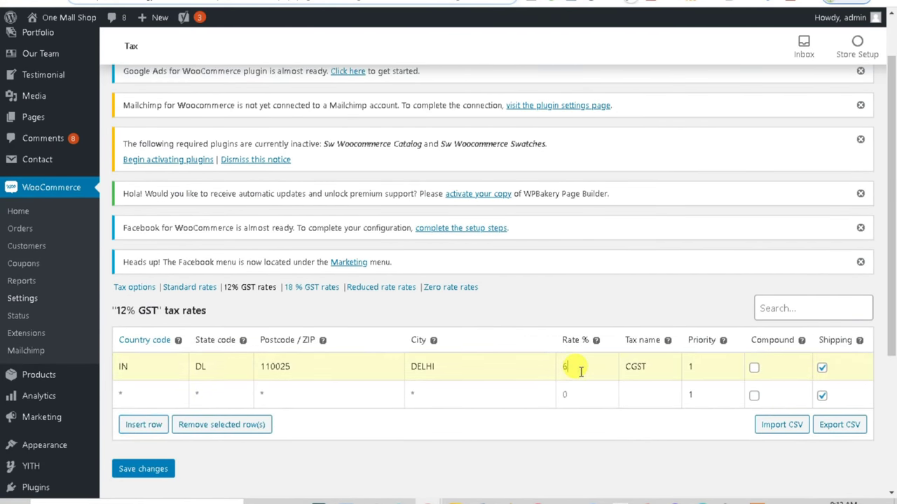
pyautogui.write('%')
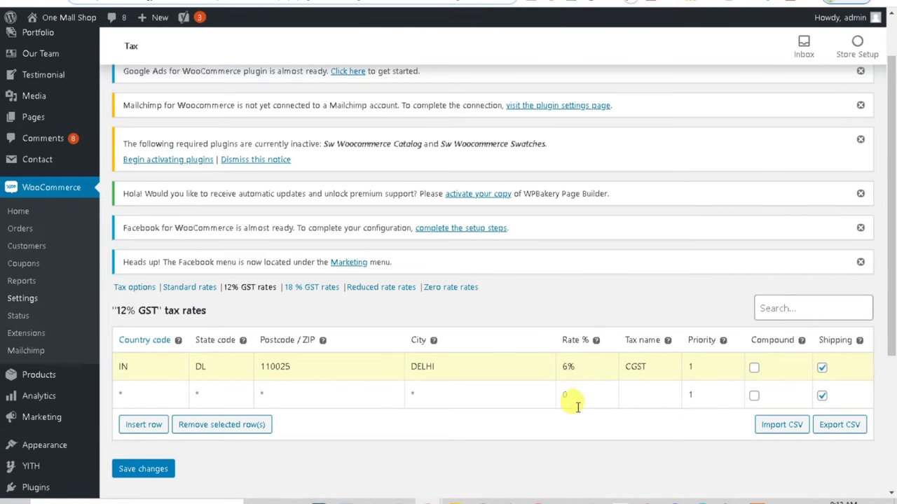
pyautogui.write('6%')
# Fill the new row as IN, DL, 110025, DELHI, 6%, IGST, priority 2
pyautogui.click(633, 397)
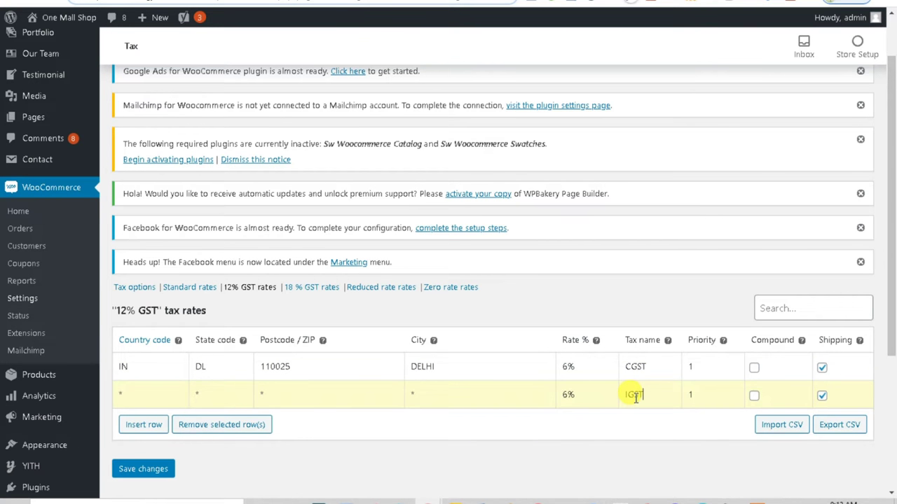
pyautogui.click(140, 390)
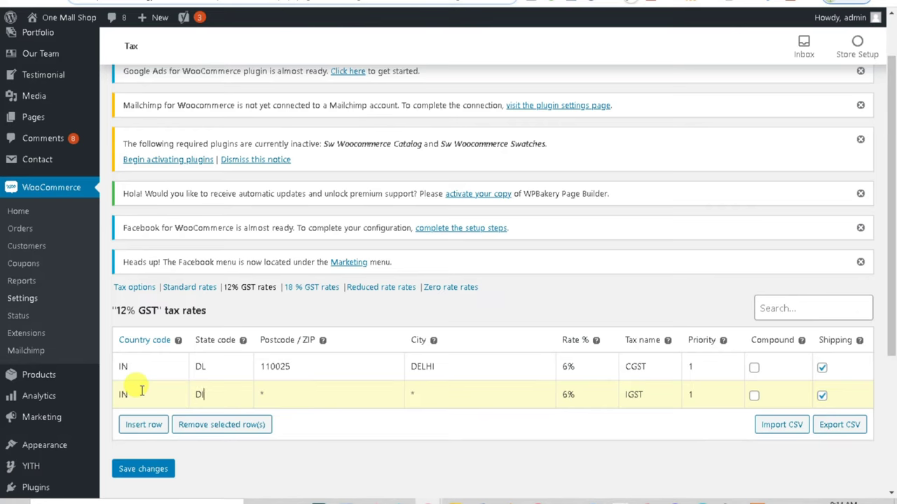
pyautogui.hotkey('shift', 'Tab')
pyautogui.press('Tab')
pyautogui.press('Tab')
pyautogui.scroll(-2, 143, 393)
pyautogui.click(704, 272)
pyautogui.hotkey('ctrl', 'a')
pyautogui.write('2')
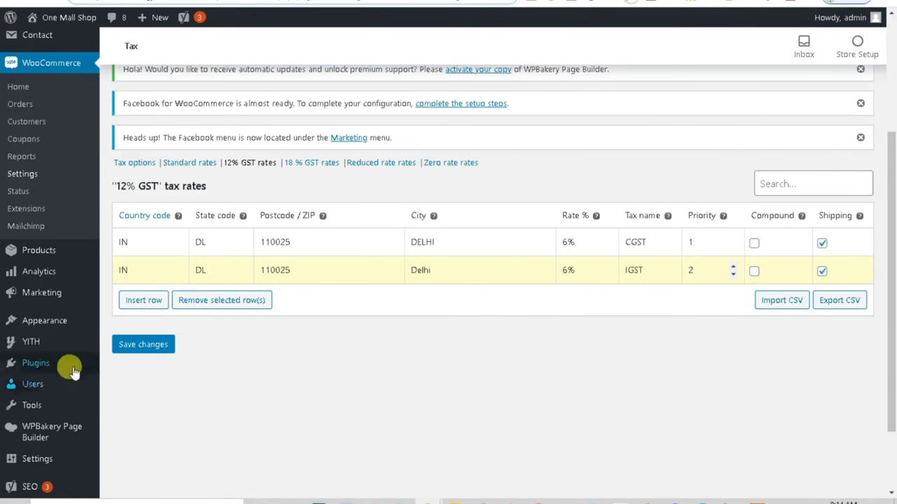
# Save the two GST rates and go to the Shipping settings
pyautogui.click(133, 347)
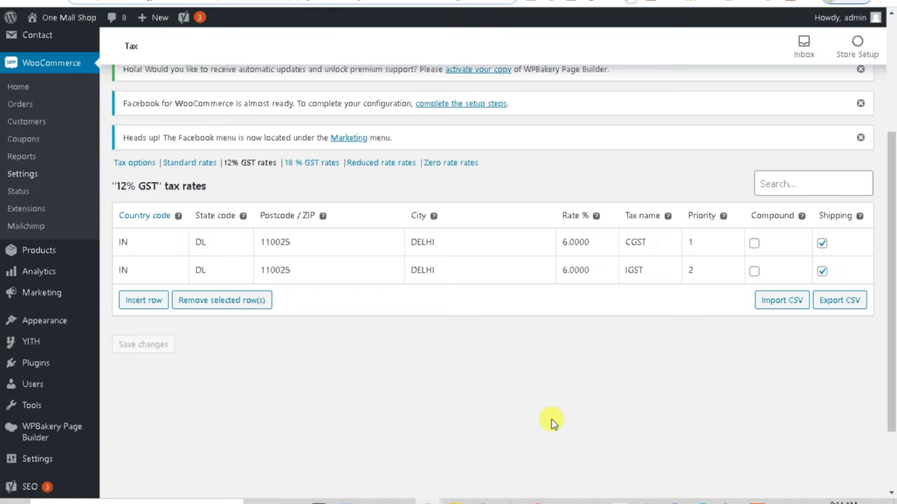
pyautogui.scroll(3, 552, 422)
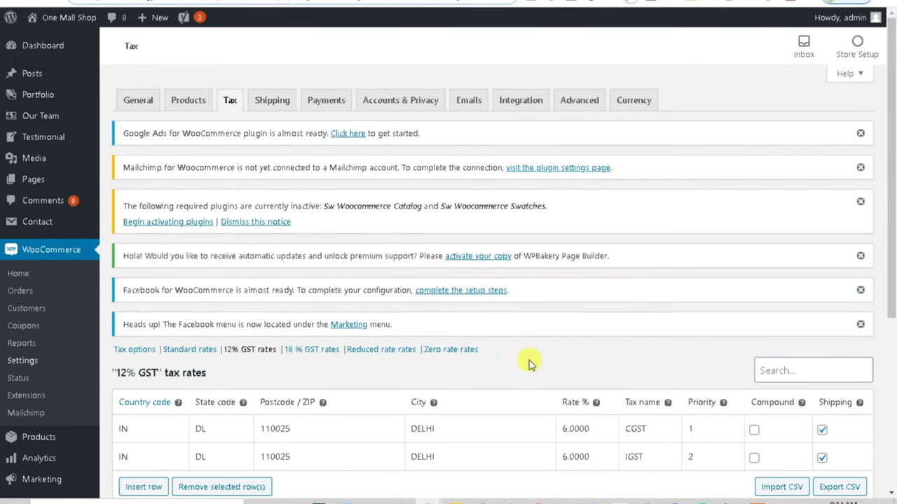
pyautogui.click(271, 102)
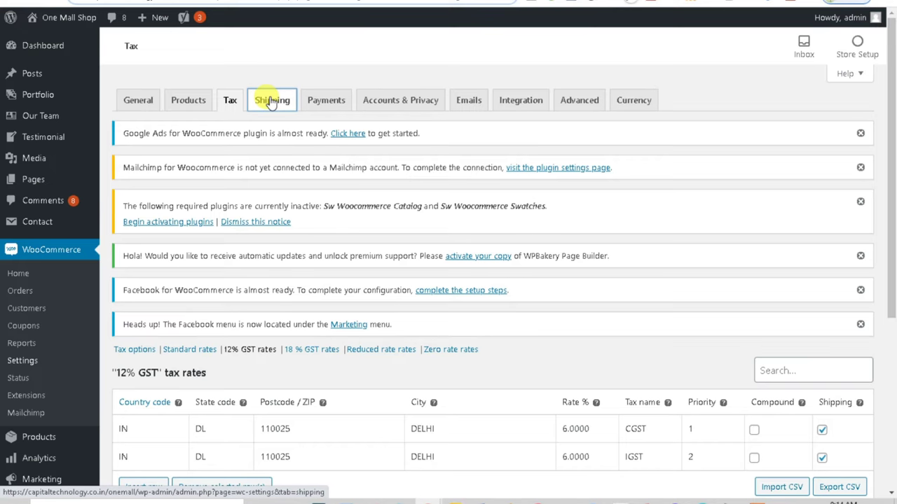
pyautogui.click(270, 101)
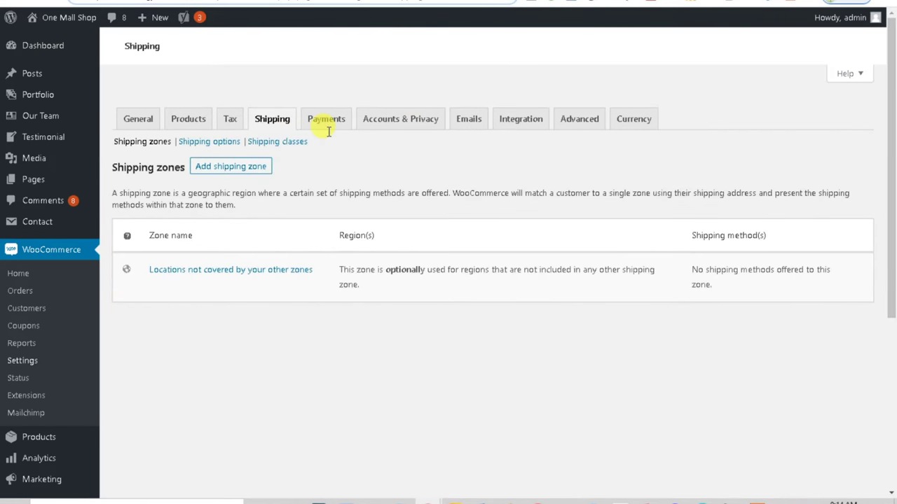
# Create a new shipping zone named Delhi with India as its region
pyautogui.scroll(-6, 363, 257)
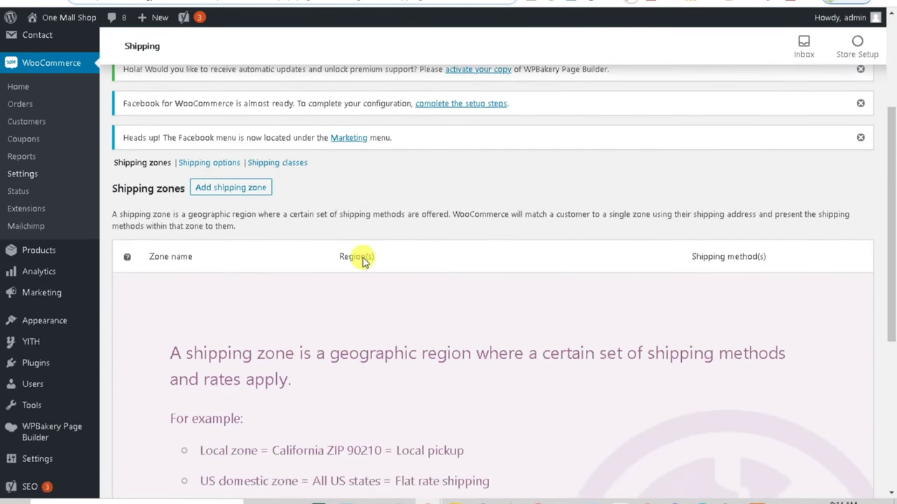
pyautogui.scroll(-1, 363, 274)
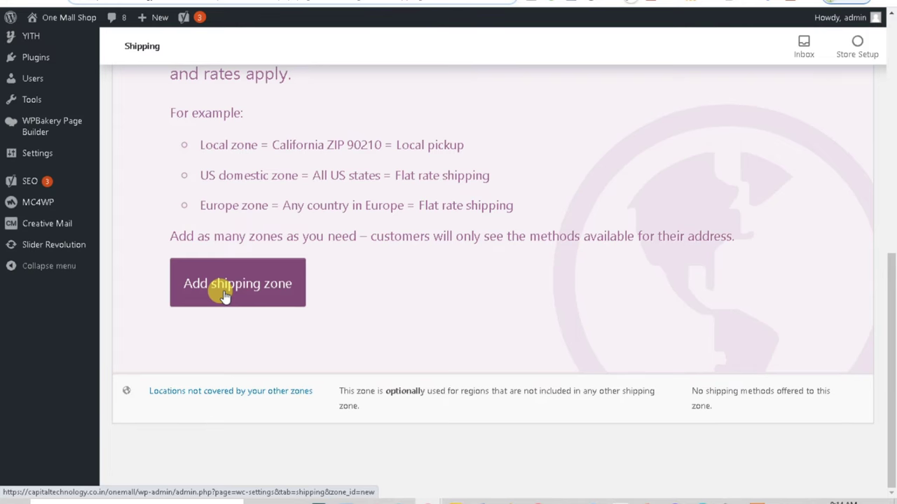
pyautogui.click(224, 295)
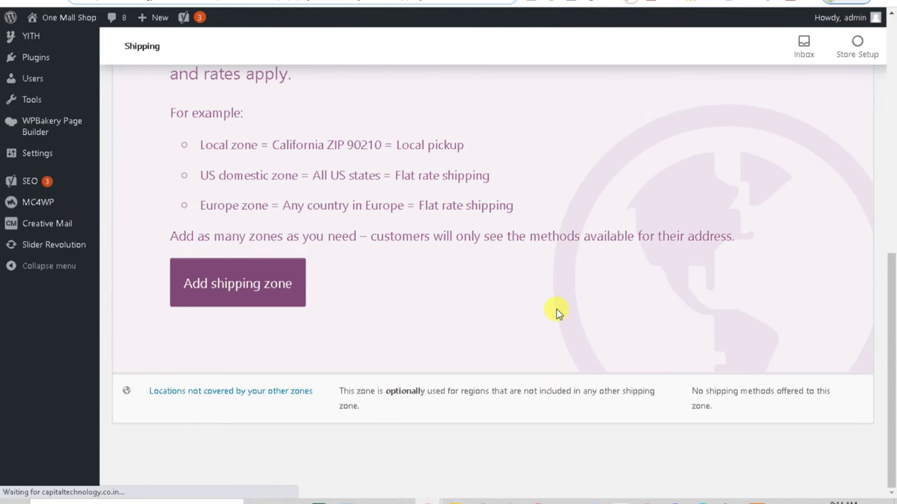
pyautogui.scroll(-2, 420, 294)
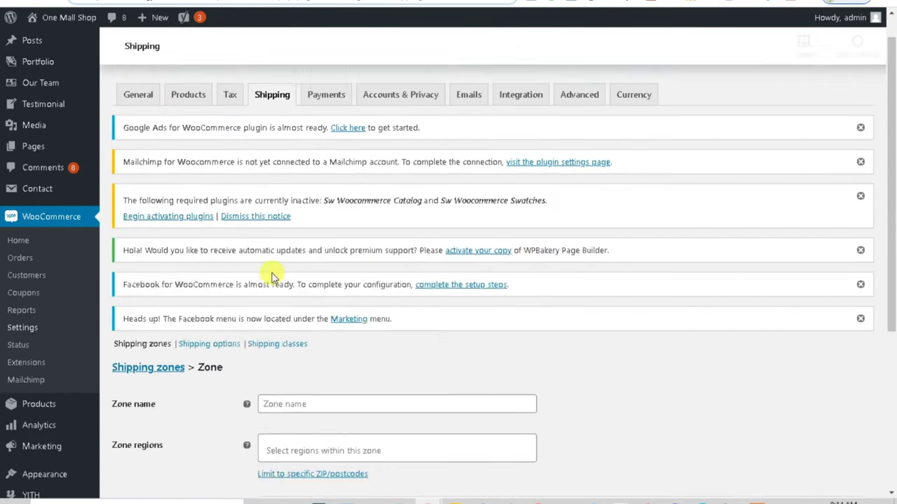
pyautogui.scroll(-1, 308, 294)
pyautogui.click(283, 224)
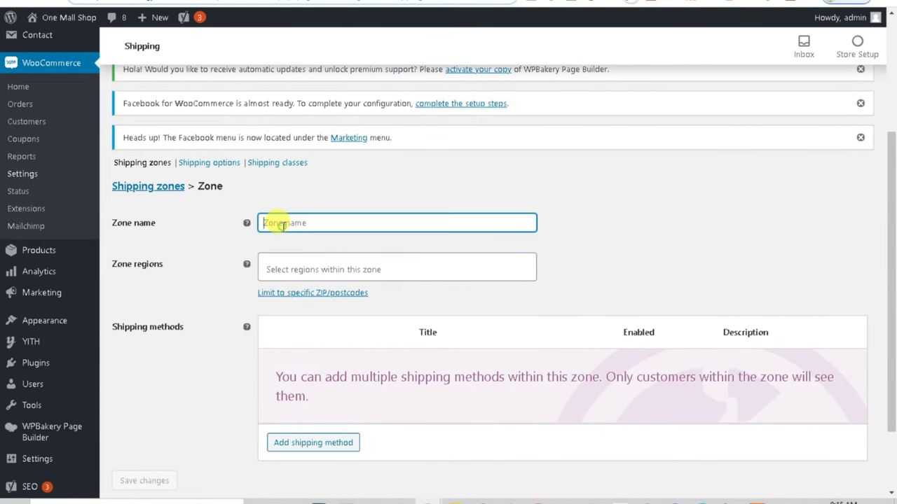
pyautogui.write('Delhi')
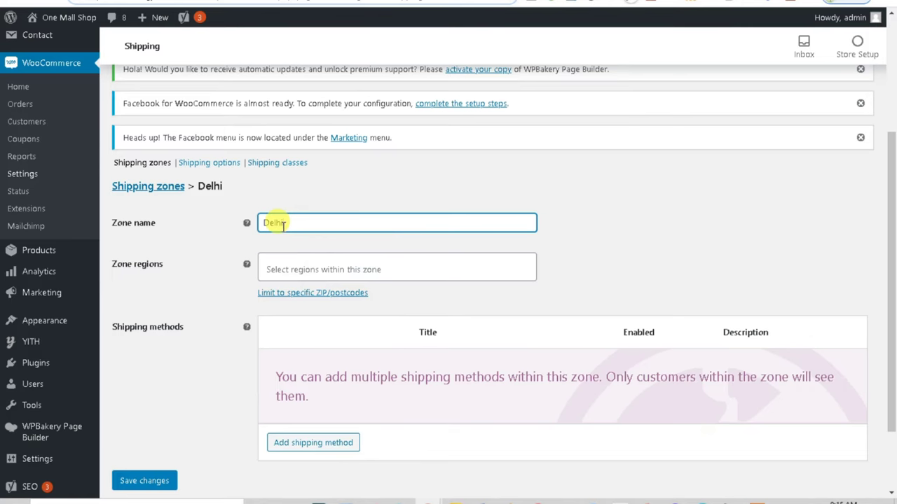
pyautogui.click(278, 270)
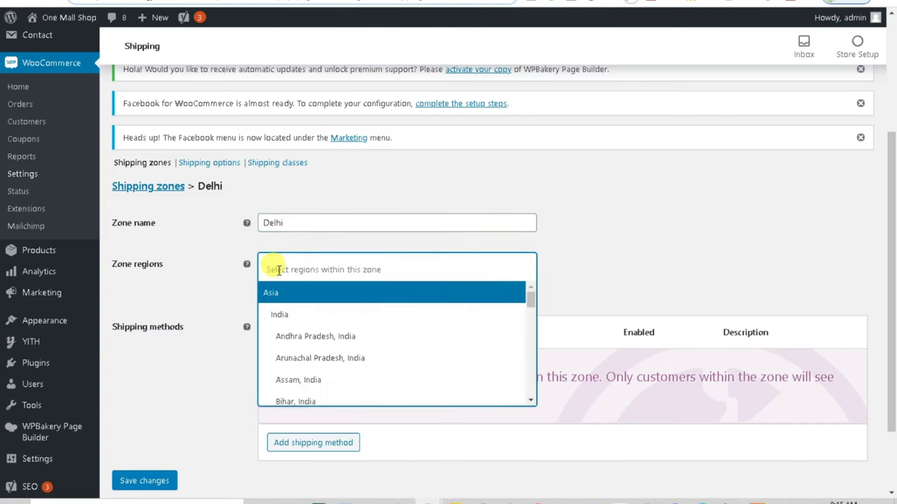
pyautogui.click(284, 312)
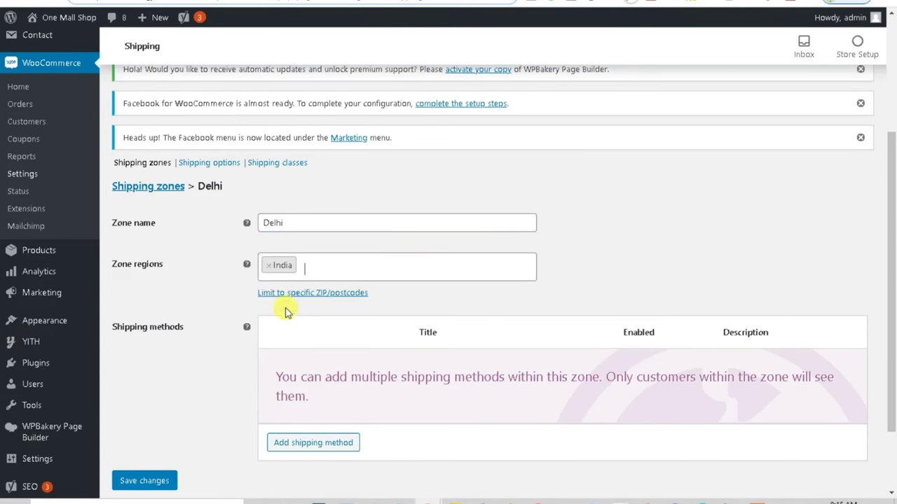
# Add an enabled Flat rate shipping method to the Delhi zone
pyautogui.click(324, 446)
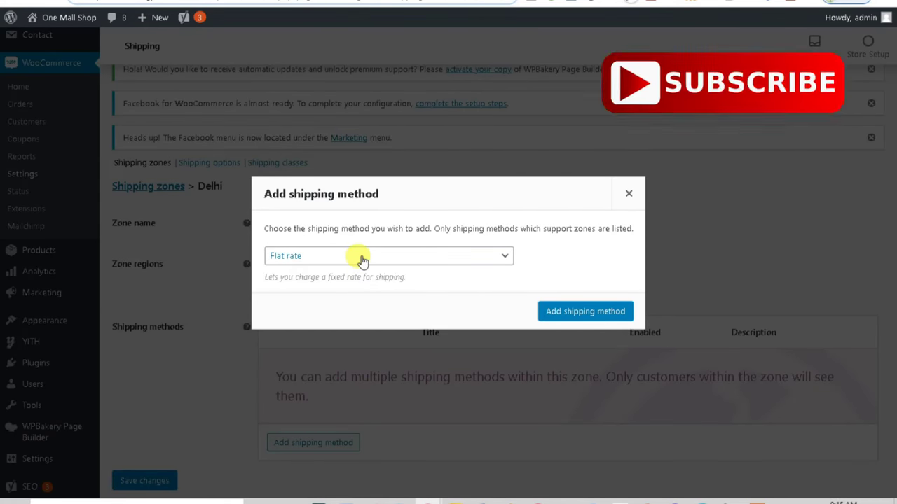
pyautogui.click(585, 311)
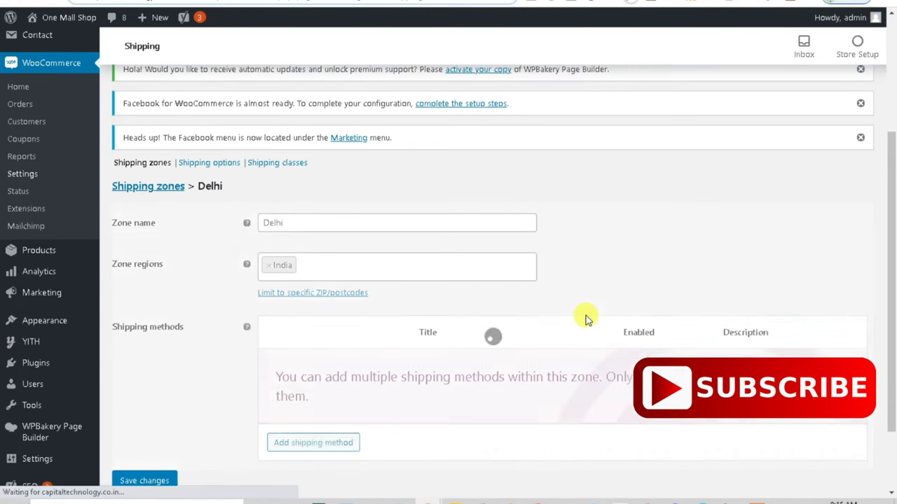
pyautogui.scroll(-2, 587, 319)
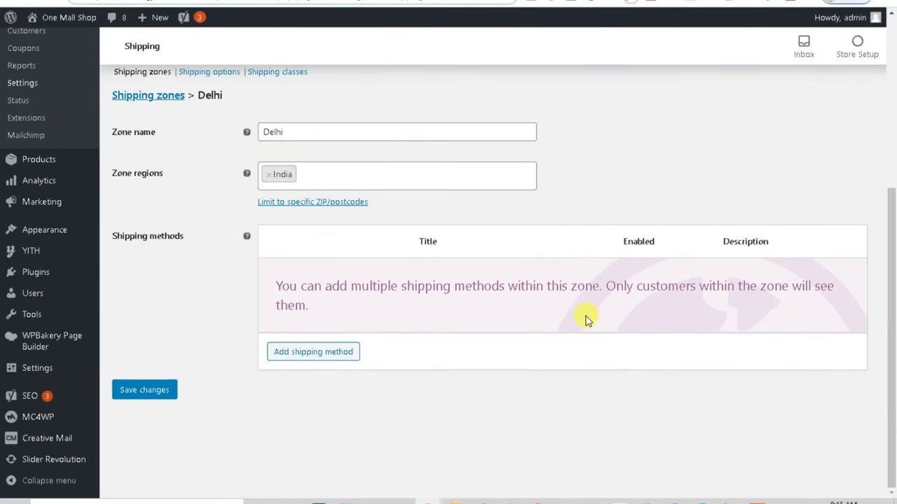
pyautogui.moveTo(305, 282)
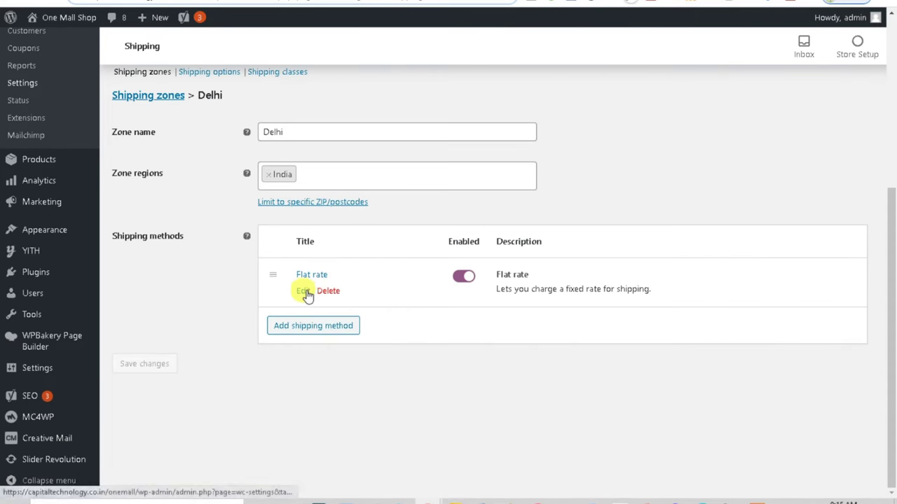
# Add a Free shipping method to the Delhi zone
pyautogui.click(304, 331)
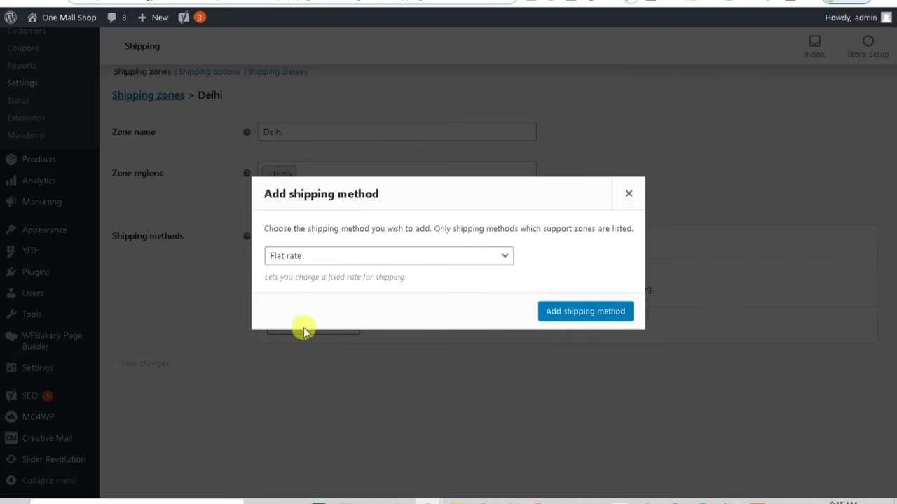
pyautogui.click(303, 254)
pyautogui.click(319, 285)
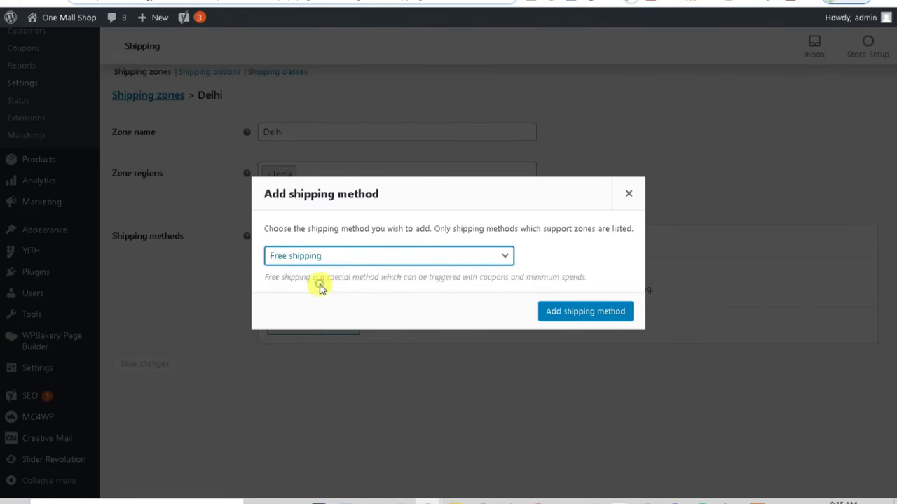
pyautogui.click(568, 311)
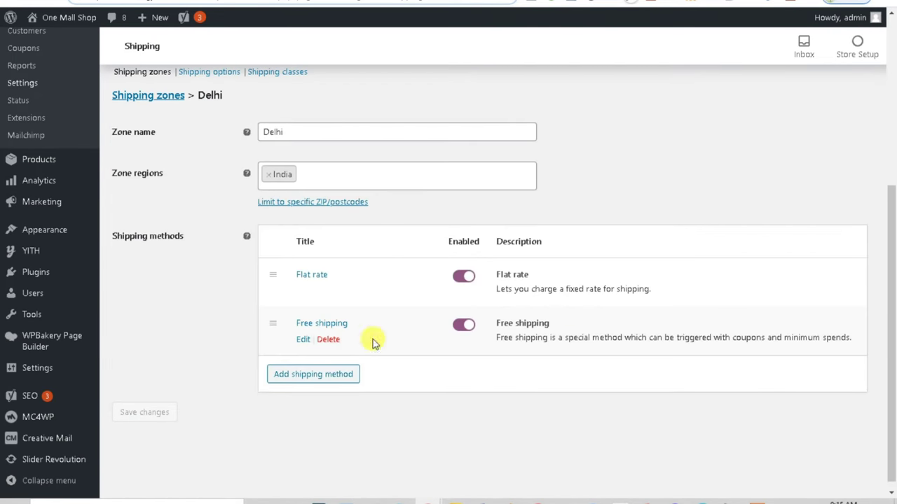
# Require a 500 minimum order for free shipping, applied before coupon discounts, and save
pyautogui.click(302, 341)
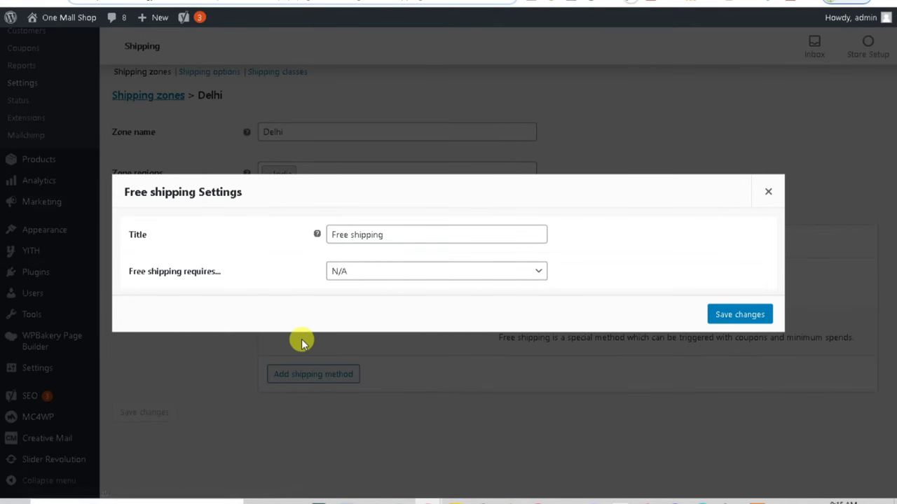
pyautogui.click(354, 277)
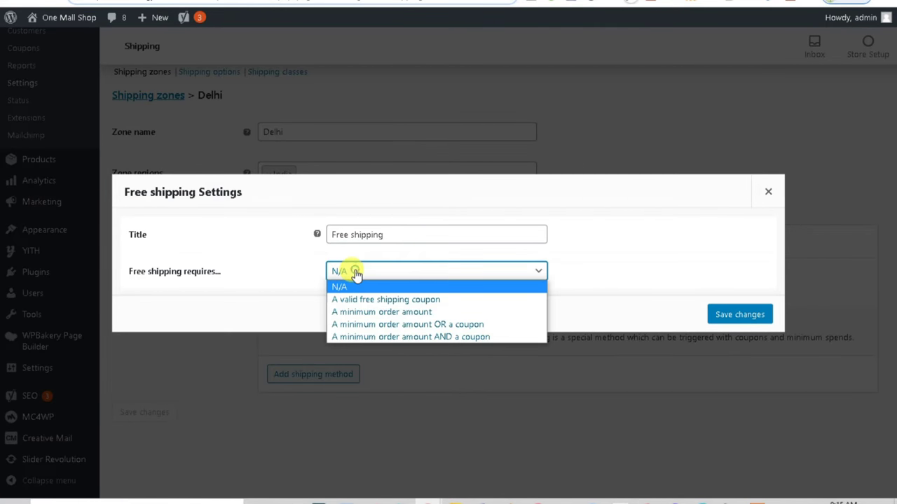
pyautogui.click(379, 317)
pyautogui.doubleClick(337, 272)
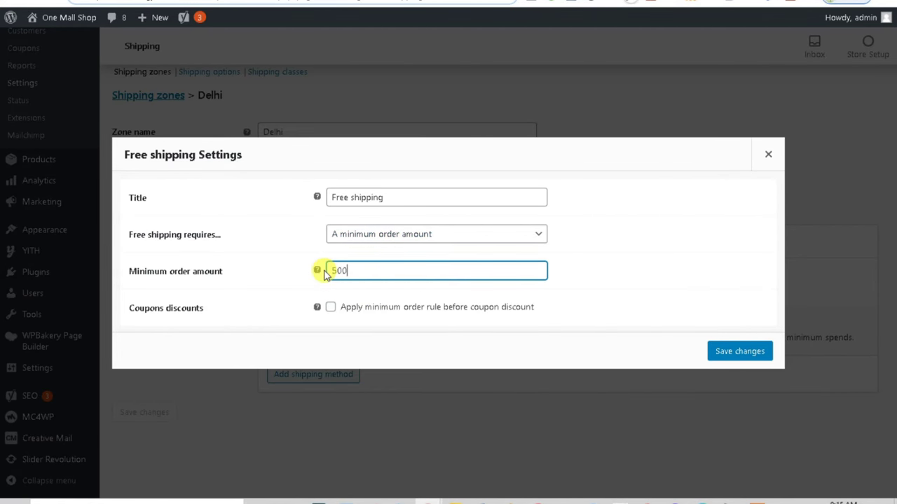
pyautogui.click(331, 309)
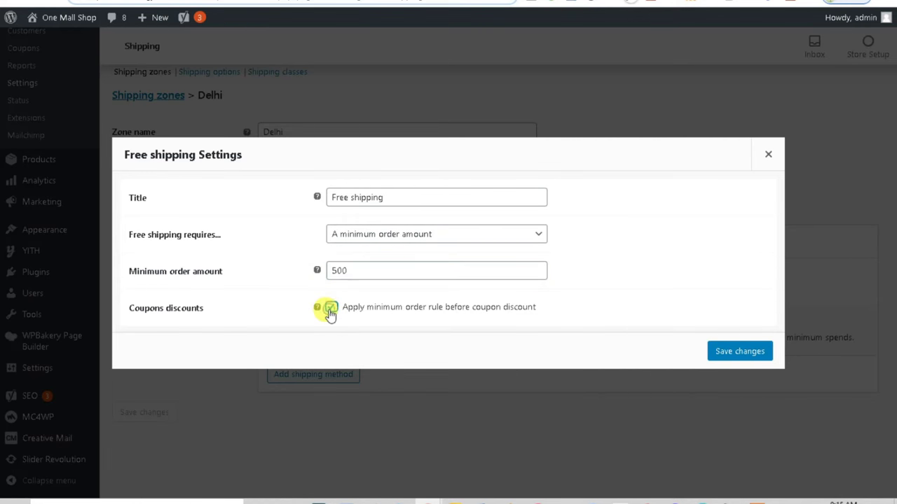
pyautogui.click(723, 353)
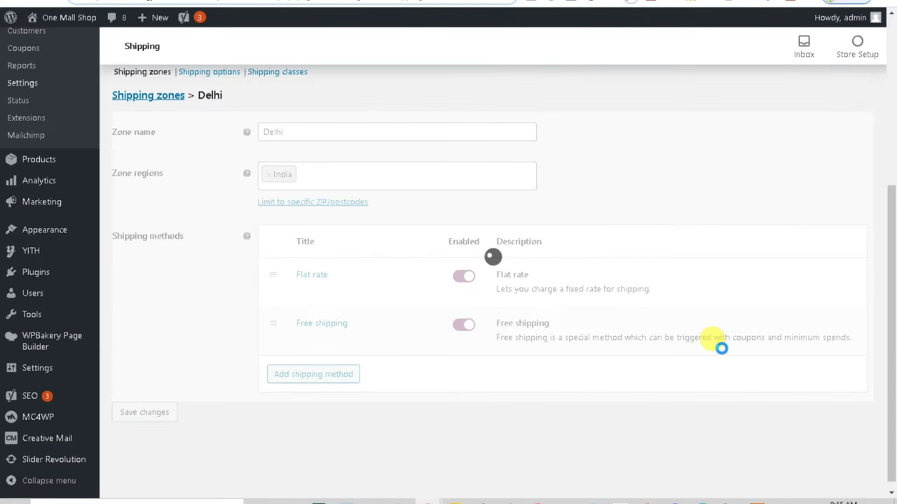
# Set the Flat rate to Taxable with a cost of 20 and save it
pyautogui.moveTo(313, 295)
pyautogui.click(304, 291)
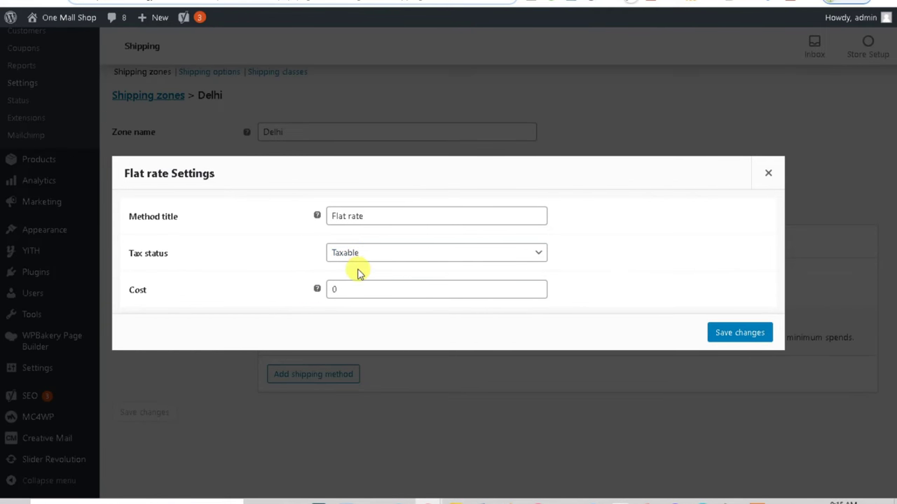
pyautogui.doubleClick(350, 291)
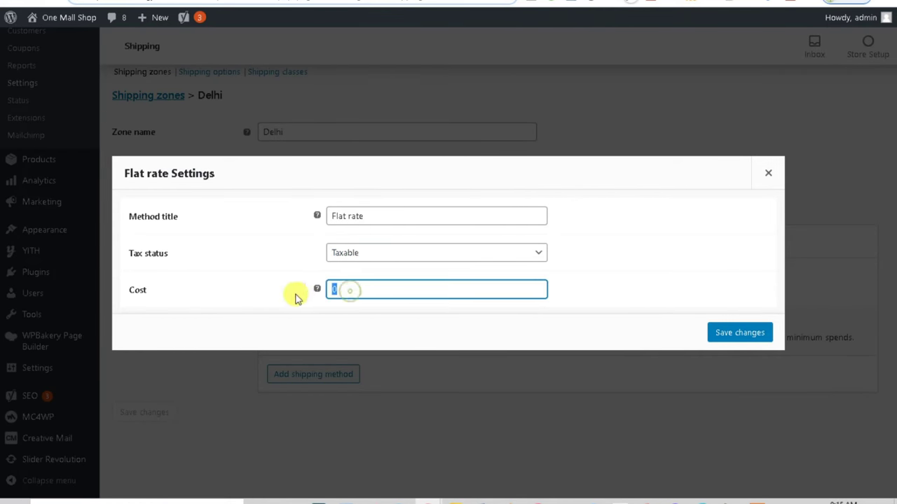
pyautogui.click(356, 250)
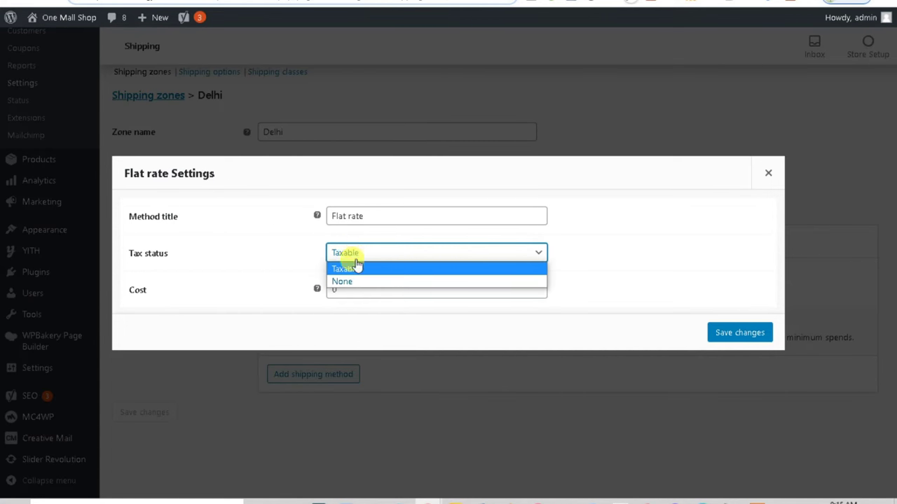
pyautogui.click(362, 274)
pyautogui.doubleClick(348, 288)
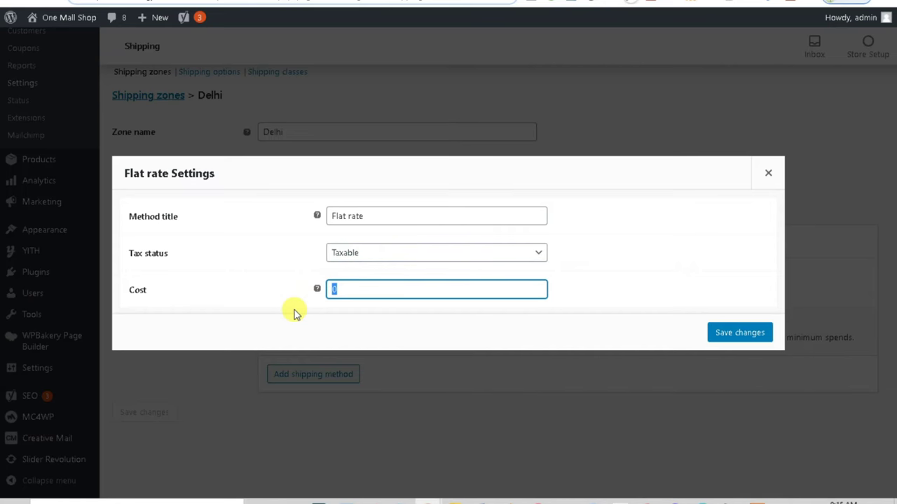
pyautogui.click(731, 339)
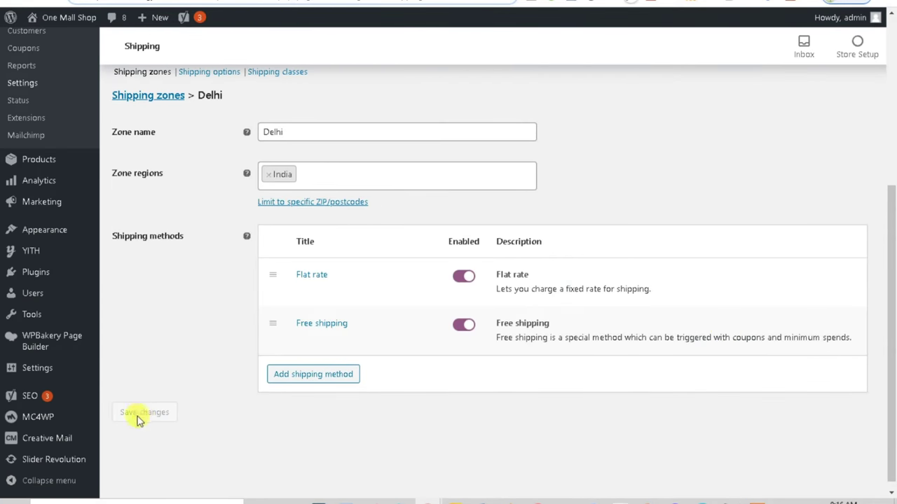
# Open the Delhi zone's postcode limit box, then leave without saving for Shipping classes
pyautogui.scroll(2, 203, 340)
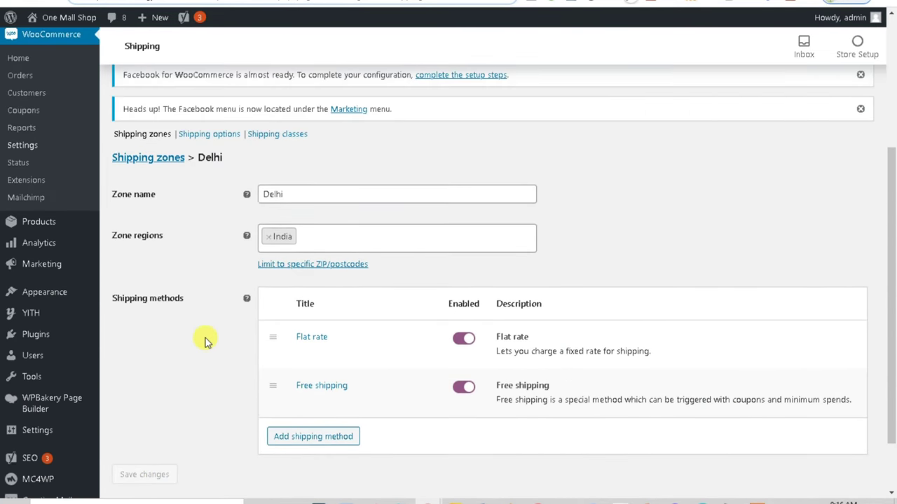
pyautogui.scroll(-2, 246, 274)
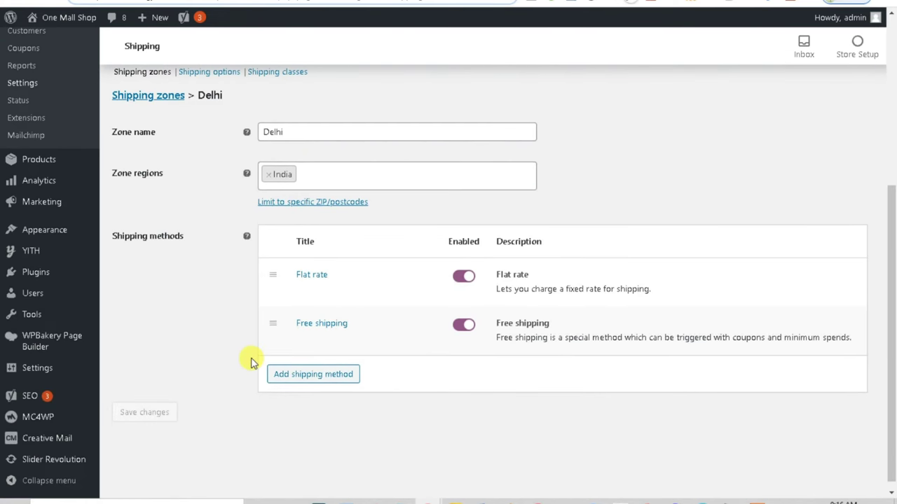
pyautogui.click(326, 208)
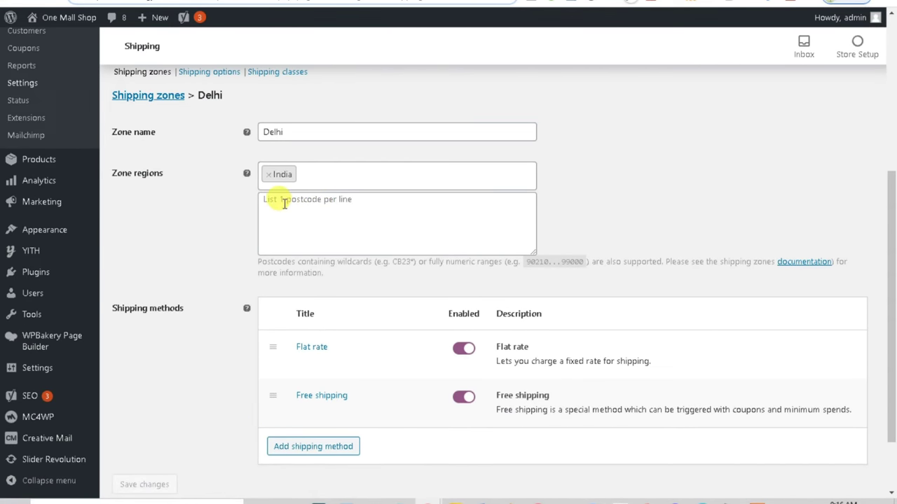
pyautogui.click(265, 200)
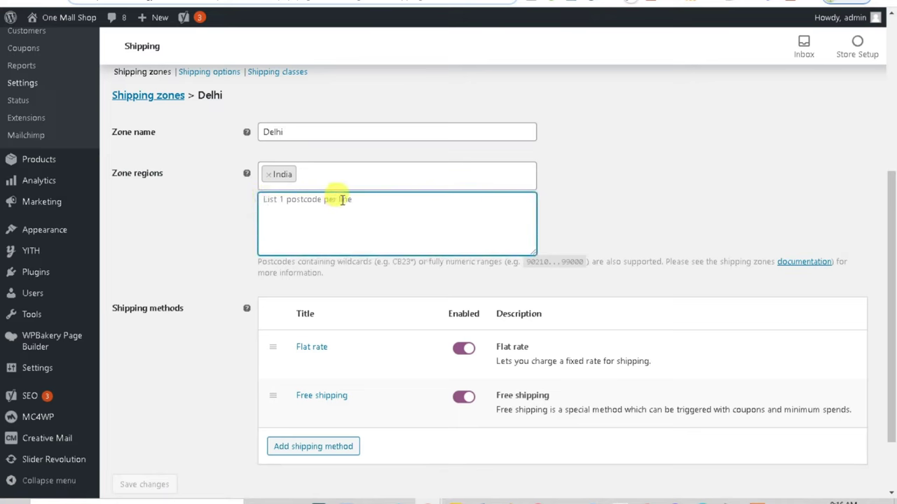
pyautogui.scroll(-2, 346, 256)
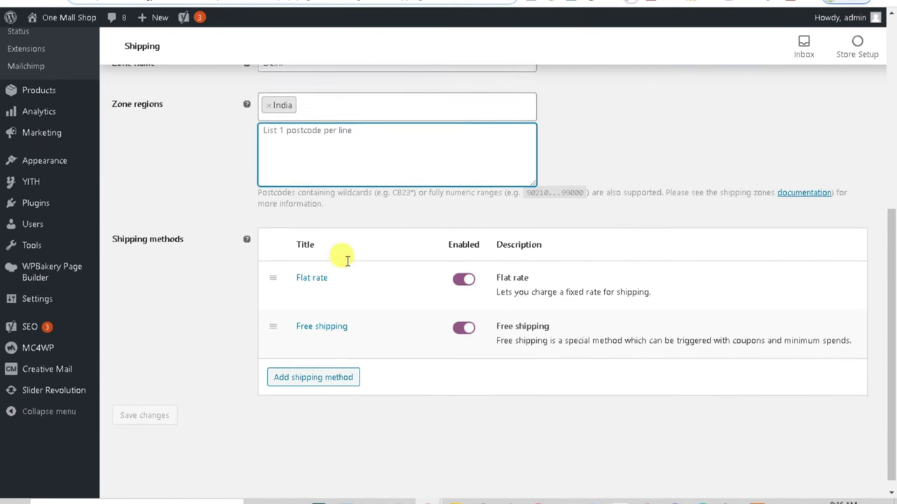
pyautogui.scroll(5, 198, 406)
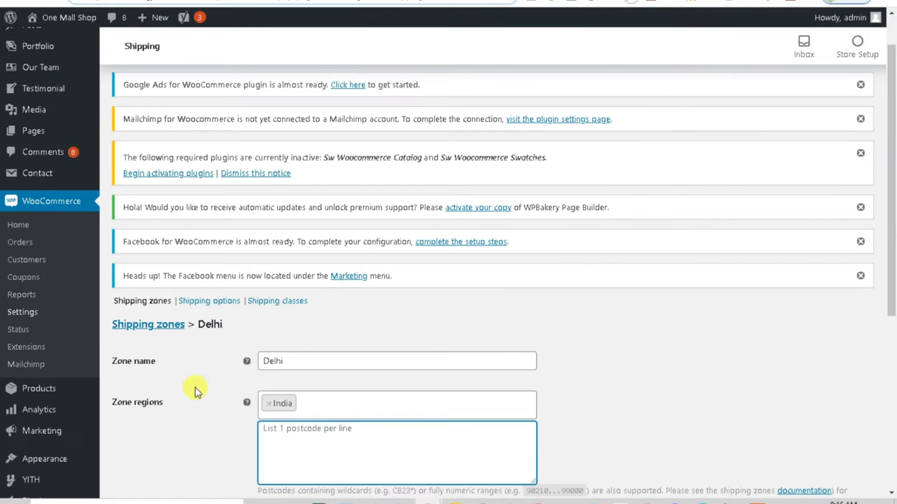
pyautogui.click(261, 308)
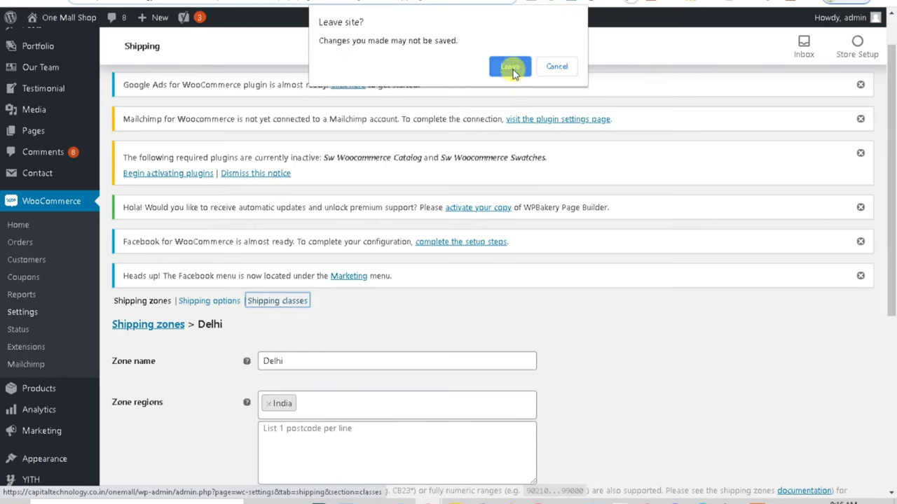
pyautogui.click(510, 66)
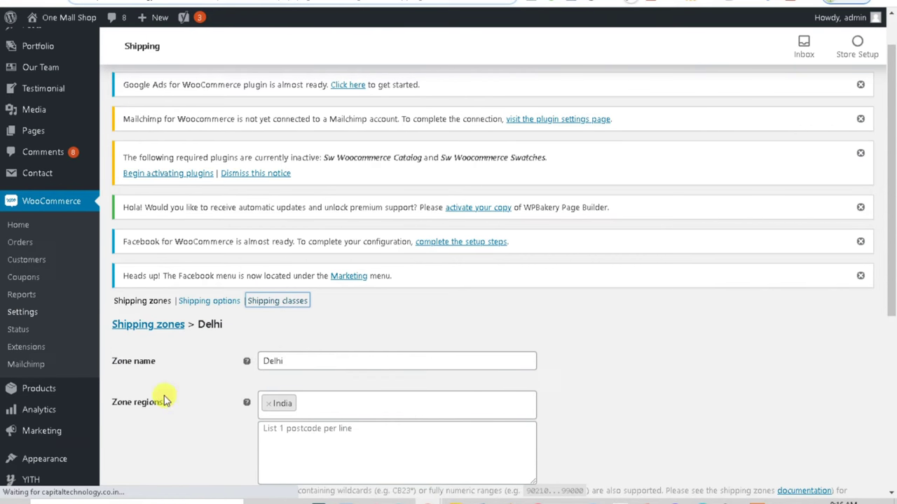
# Add an empty shipping class row, then leave it unsaved for Shipping options
pyautogui.scroll(-3, 163, 400)
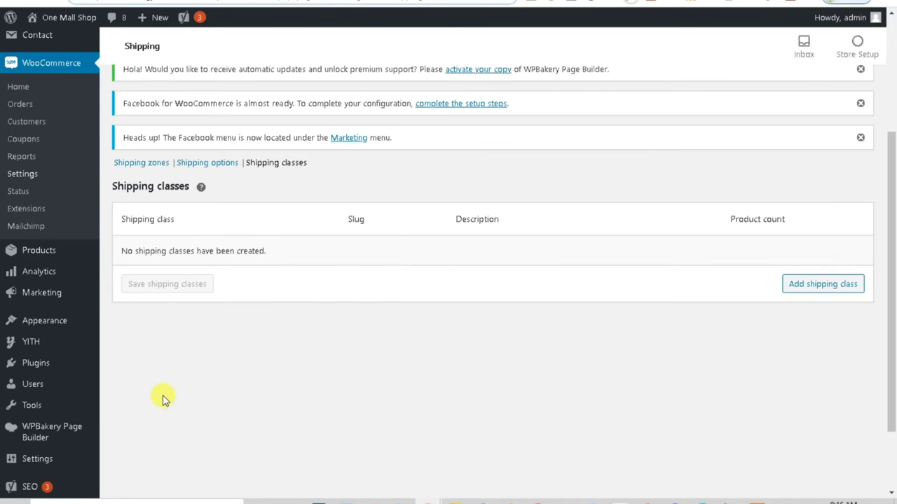
pyautogui.click(833, 287)
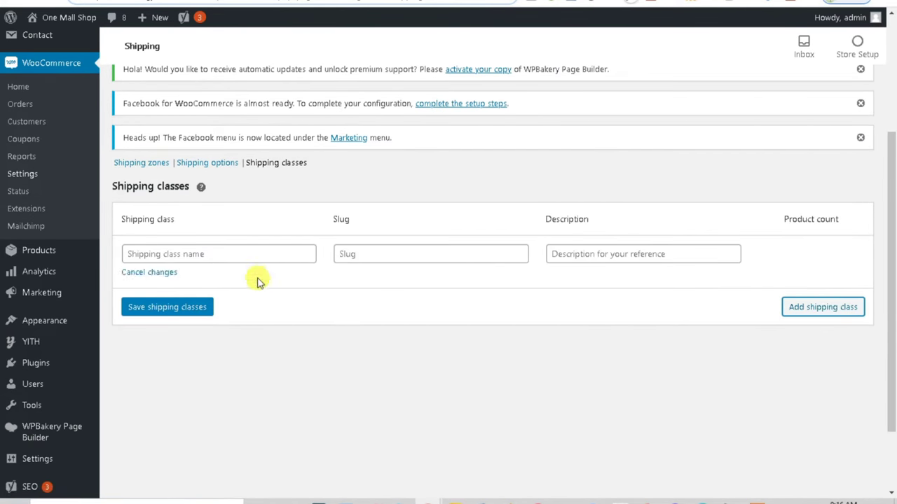
pyautogui.click(344, 254)
pyautogui.click(574, 254)
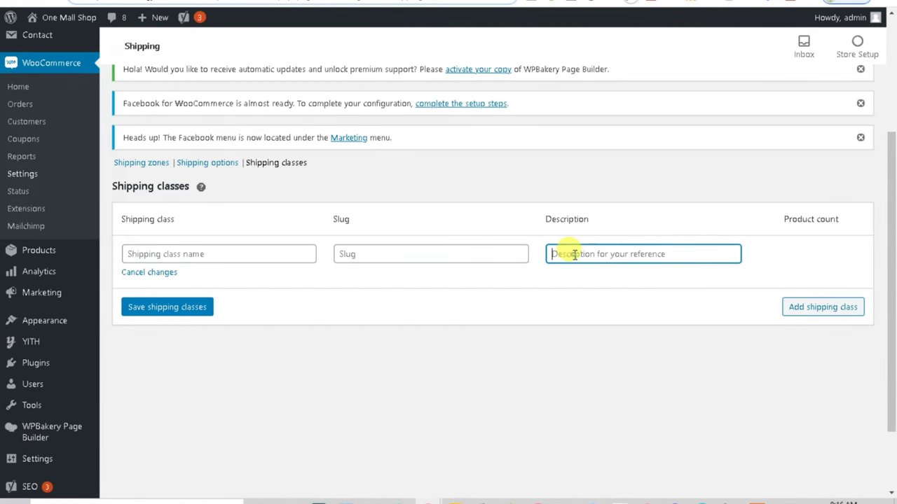
pyautogui.click(162, 257)
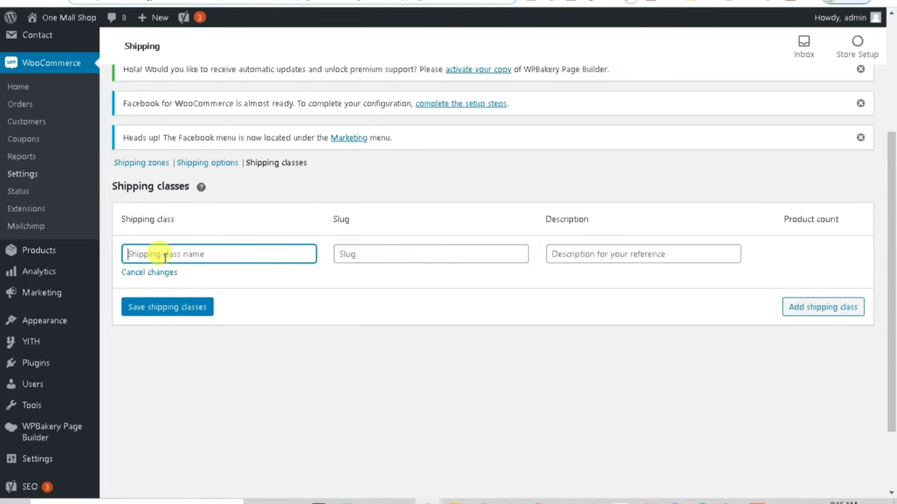
pyautogui.click(208, 163)
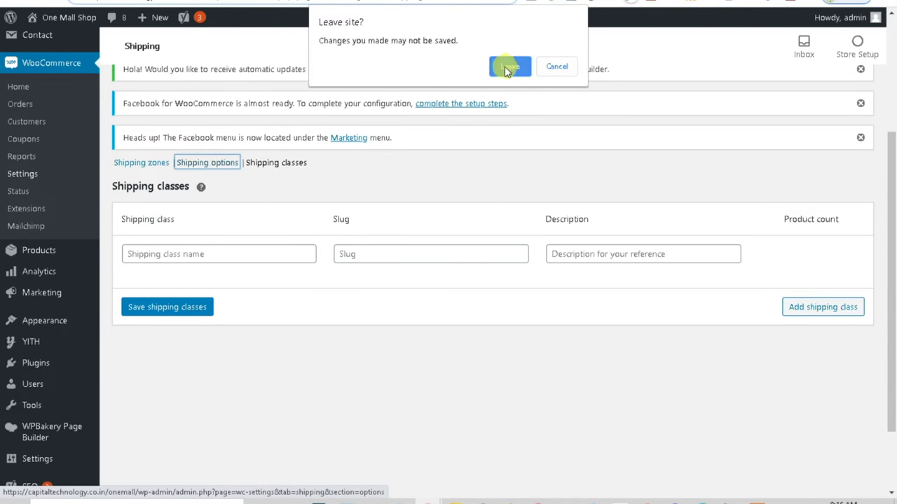
pyautogui.click(507, 66)
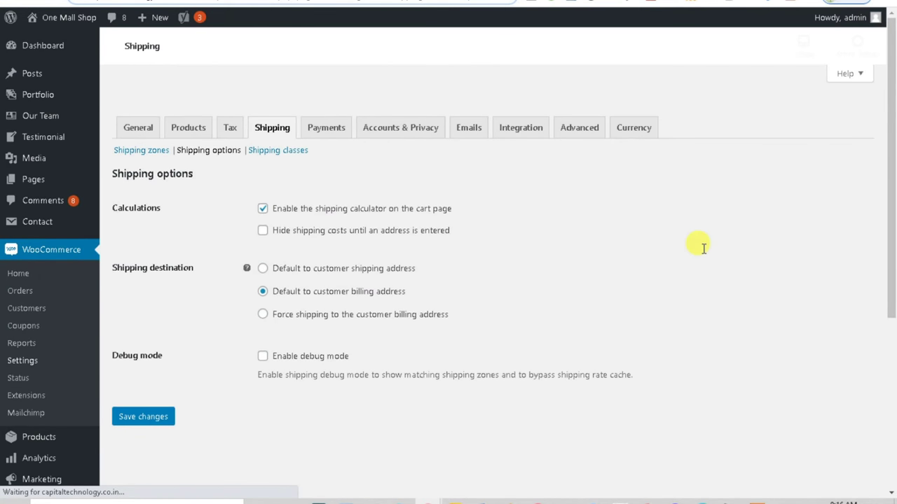
# Return to Shipping zones and review the Delhi zone's Flat rate and Free shipping methods
pyautogui.scroll(-3, 703, 247)
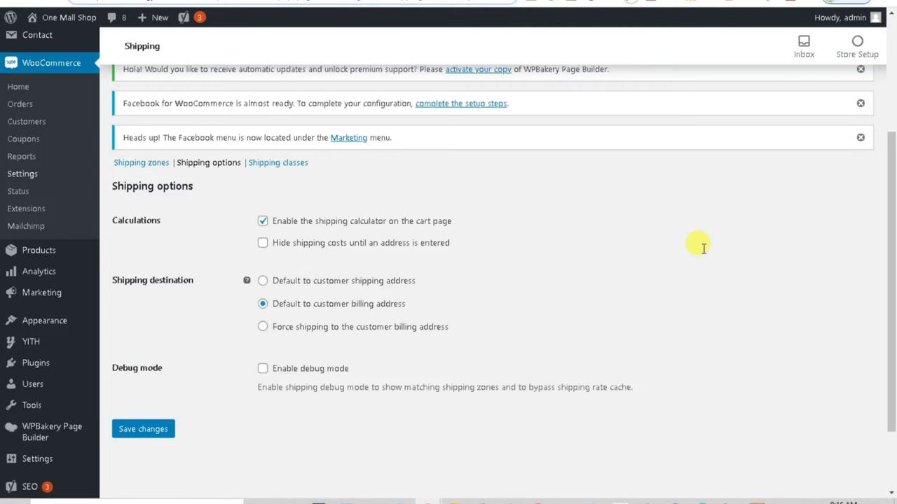
pyautogui.click(146, 168)
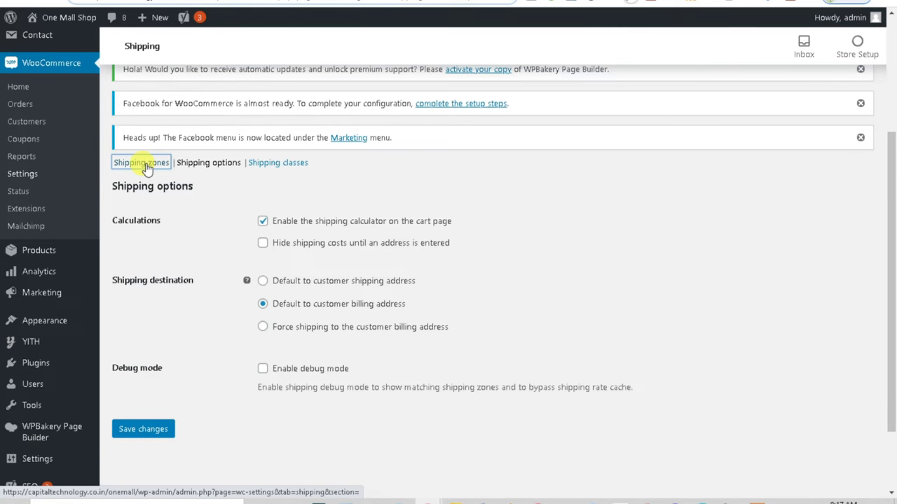
pyautogui.click(146, 168)
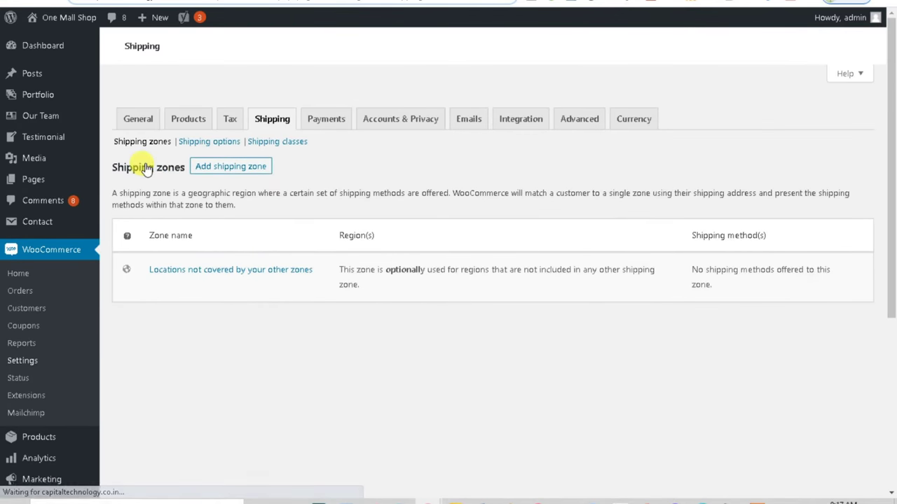
pyautogui.scroll(-1, 553, 331)
pyautogui.scroll(-2, 554, 331)
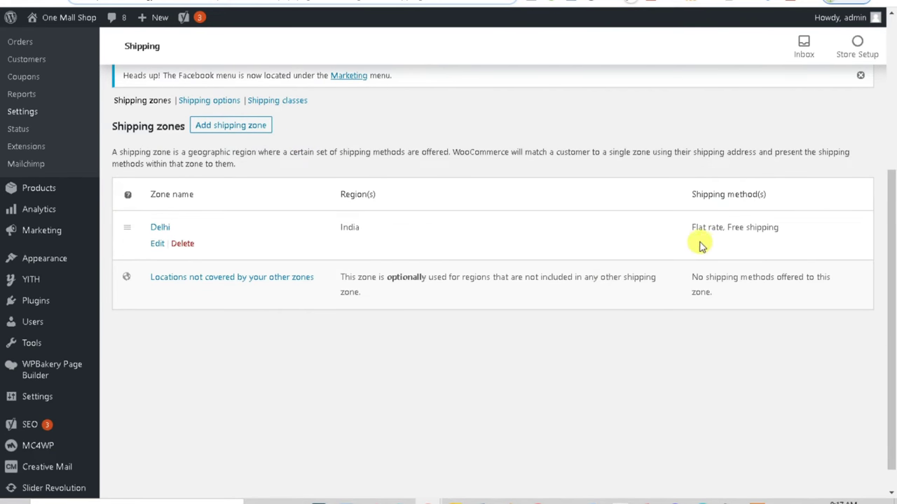
pyautogui.moveTo(687, 228); pyautogui.dragTo(776, 228)
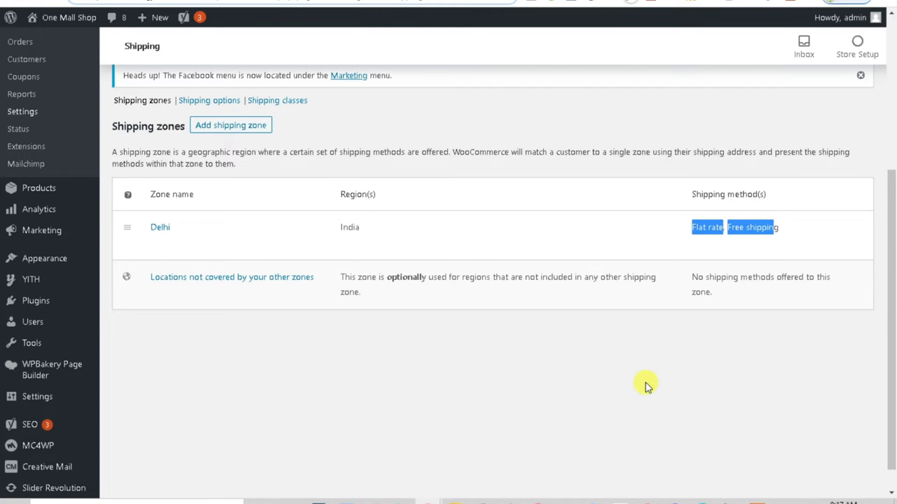
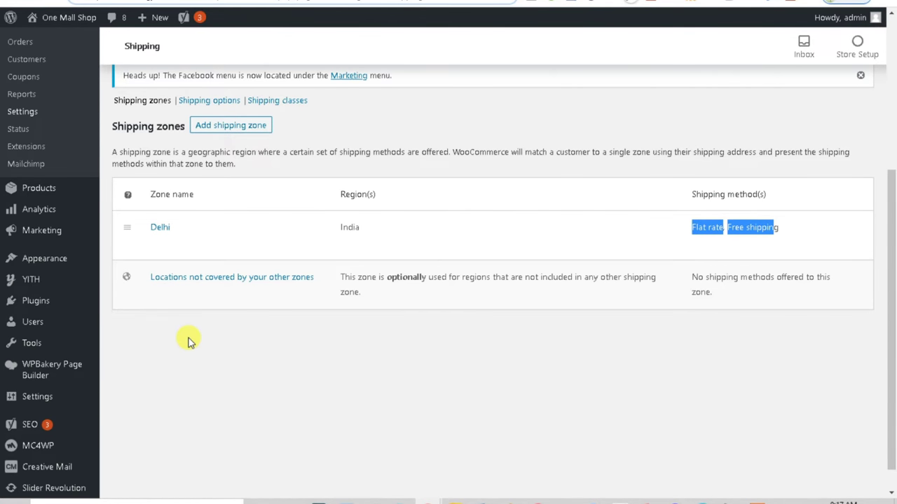
# Switch from the Shipping settings to the browser tab with the test product's Edit Product page
pyautogui.scroll(5, 228, 271)
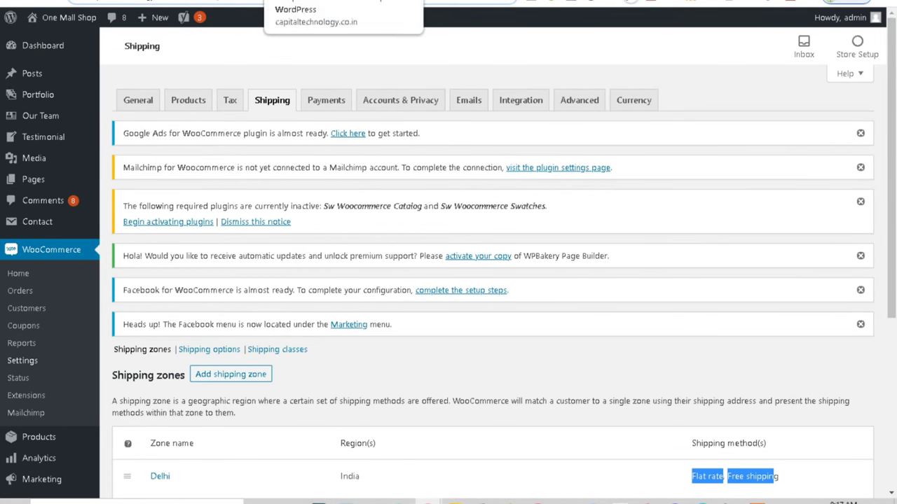
pyautogui.click(308, 2)
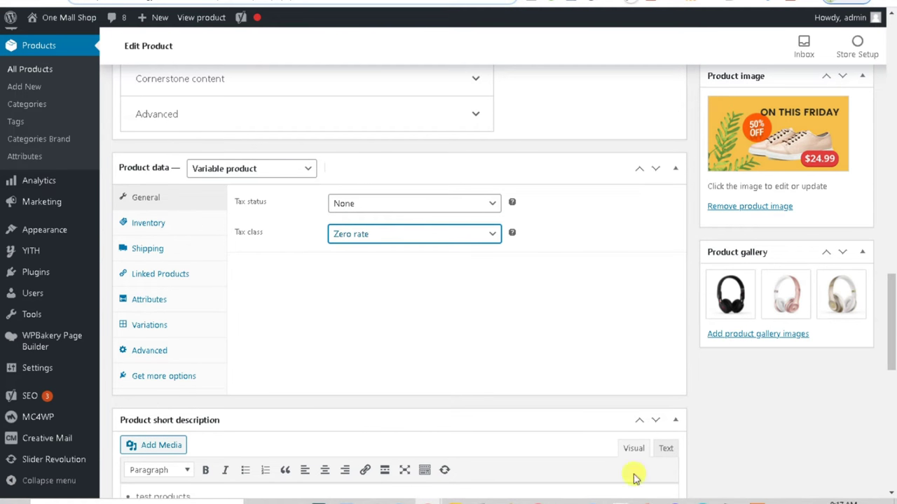
# Reload the product editor, discarding unsaved changes, and scroll down to the Product data box
pyautogui.click(58, 3)
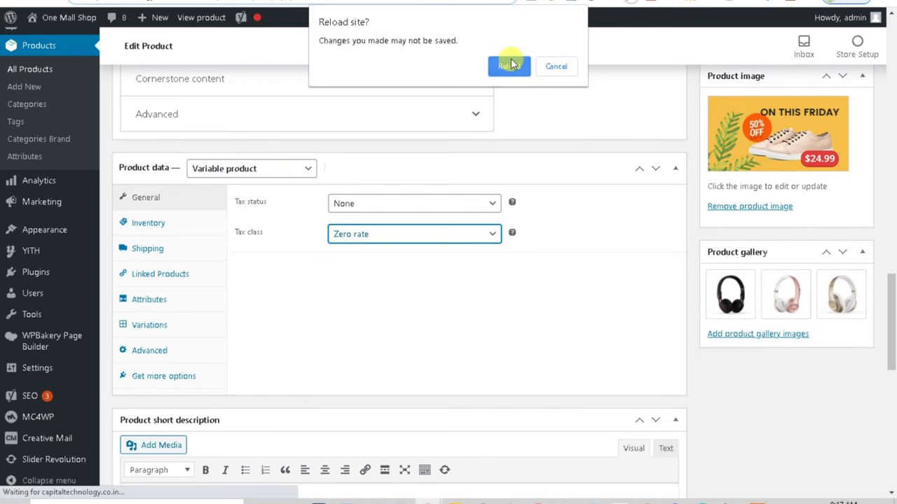
pyautogui.click(510, 65)
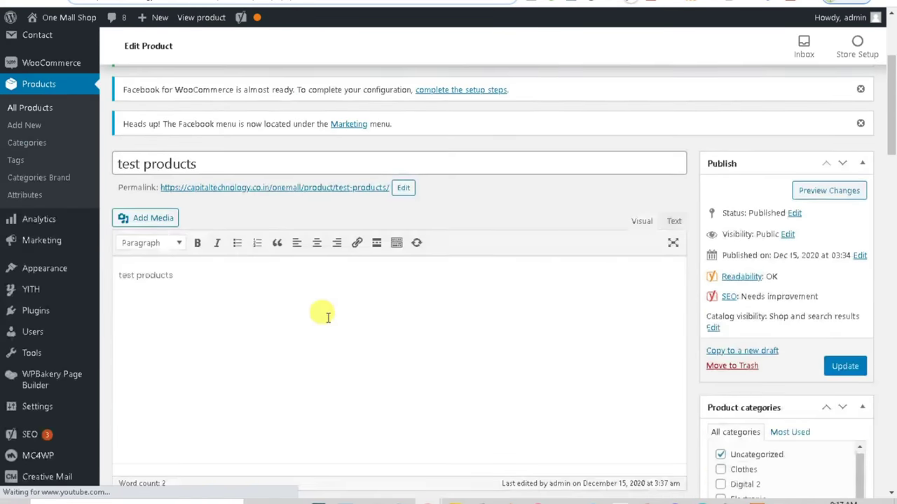
pyautogui.moveTo(892, 134); pyautogui.dragTo(893, 362)
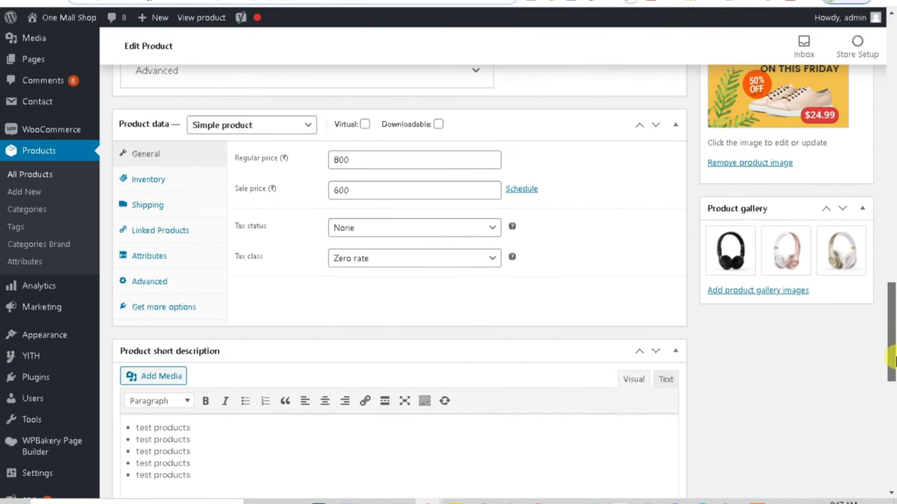
# Make the product a Variable product with Tax status Taxable and Tax class Standard
pyautogui.click(311, 126)
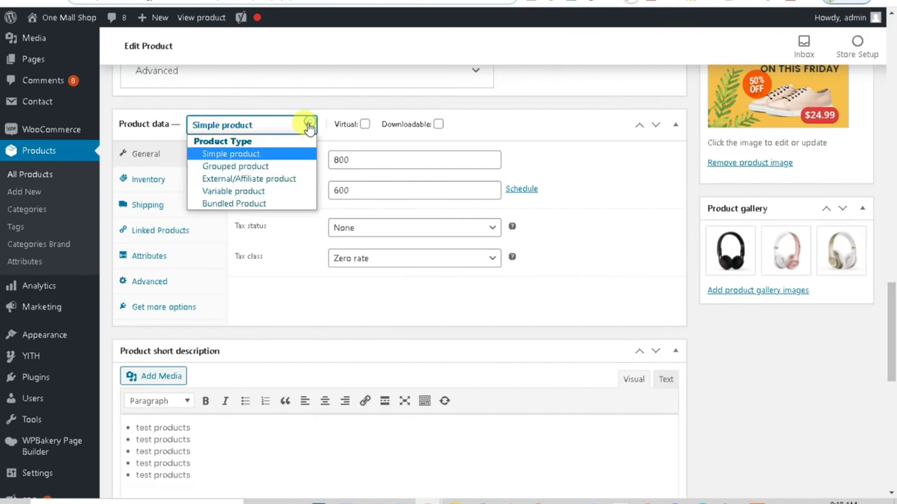
pyautogui.click(301, 193)
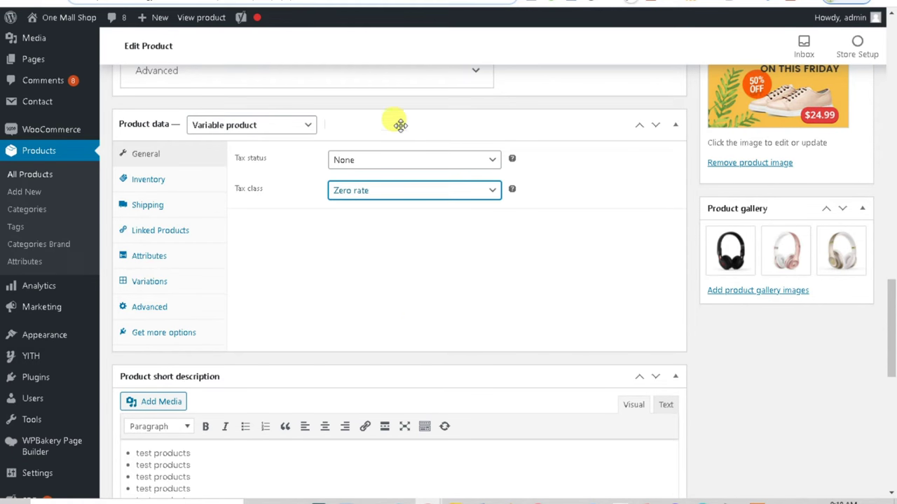
pyautogui.click(444, 165)
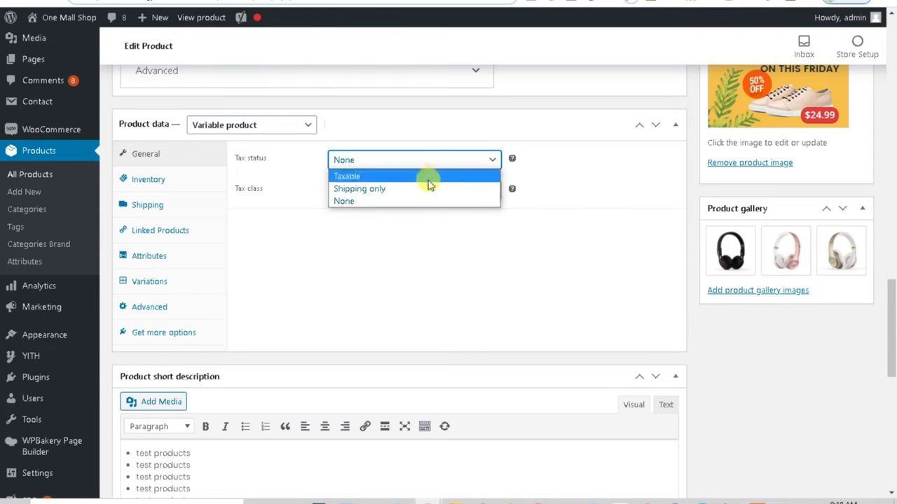
pyautogui.click(393, 176)
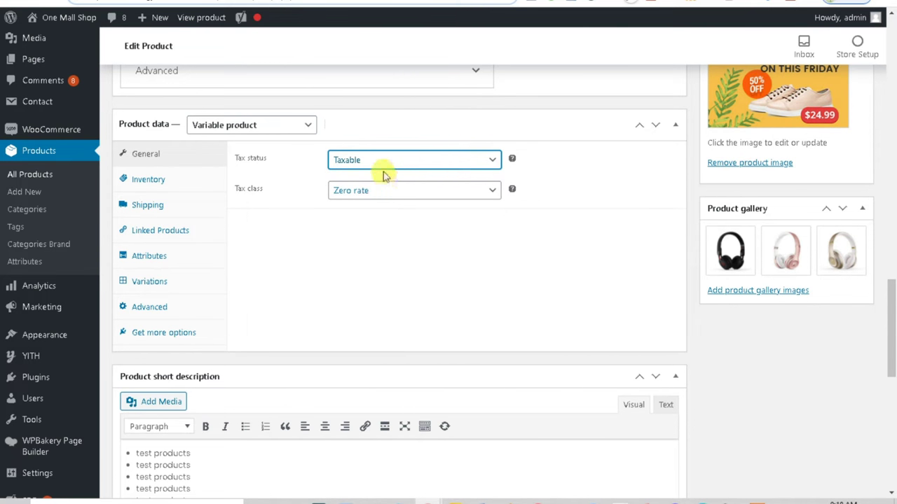
pyautogui.click(380, 161)
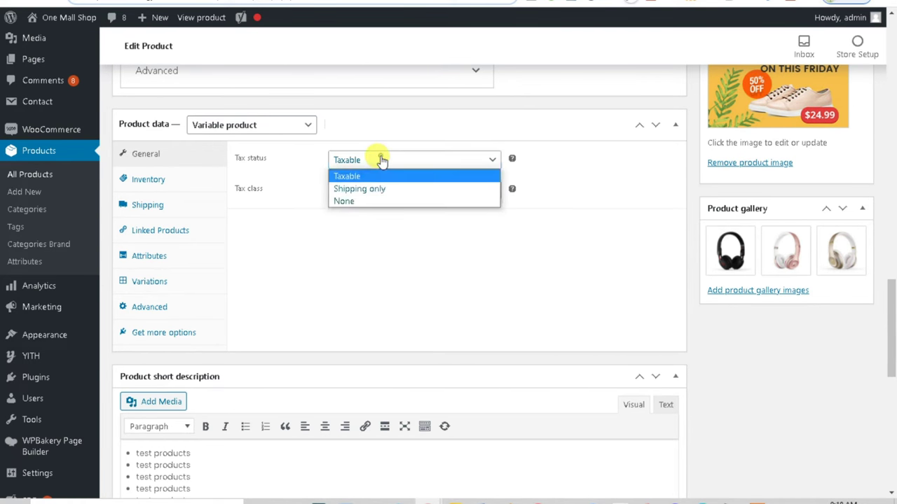
pyautogui.click(370, 232)
pyautogui.click(377, 197)
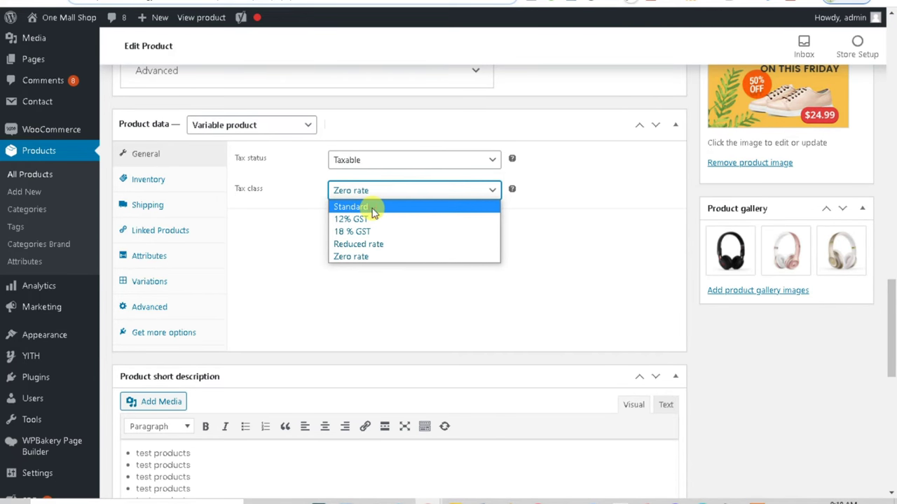
pyautogui.click(372, 209)
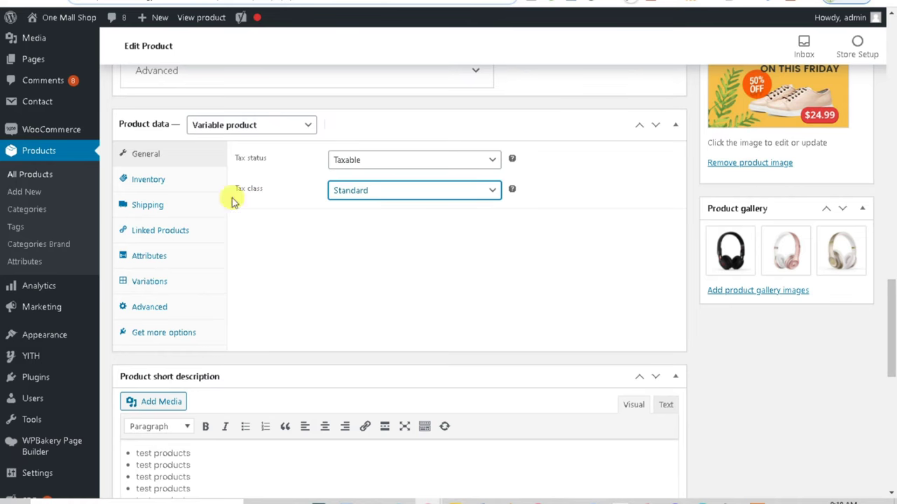
# Look through the Inventory and Shipping tabs, then go to Attributes
pyautogui.click(175, 183)
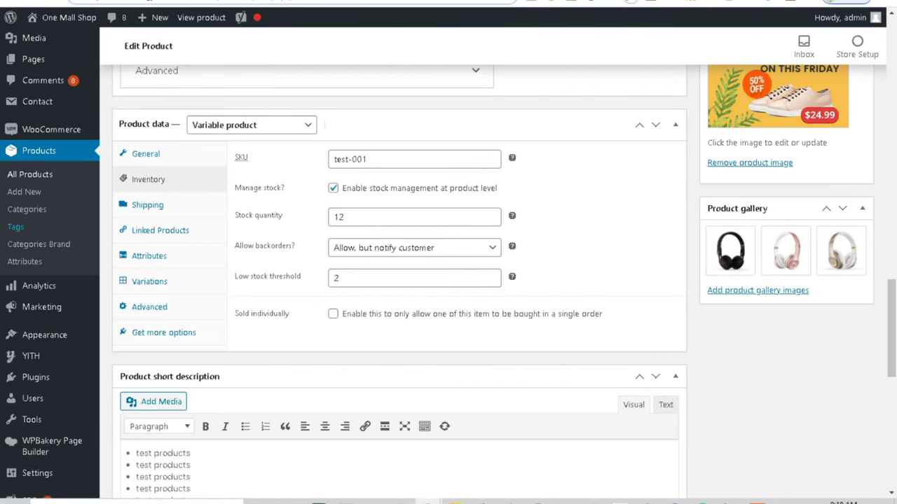
pyautogui.click(148, 204)
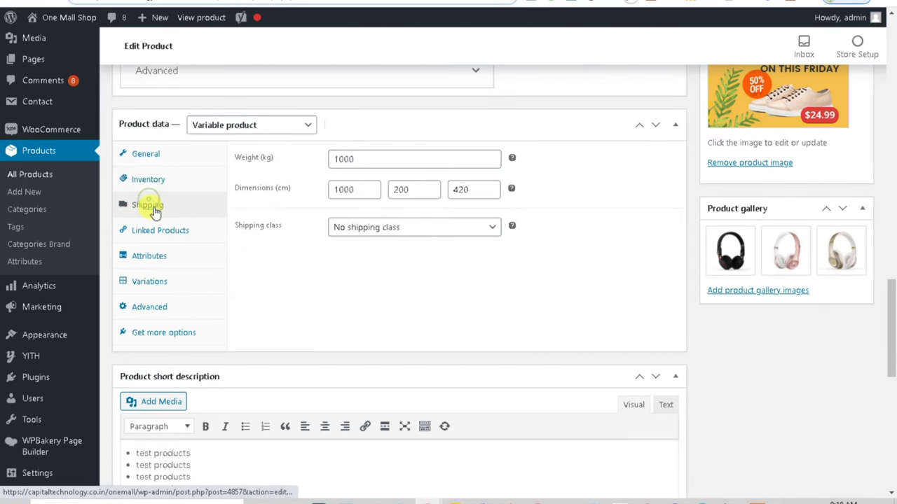
pyautogui.click(167, 257)
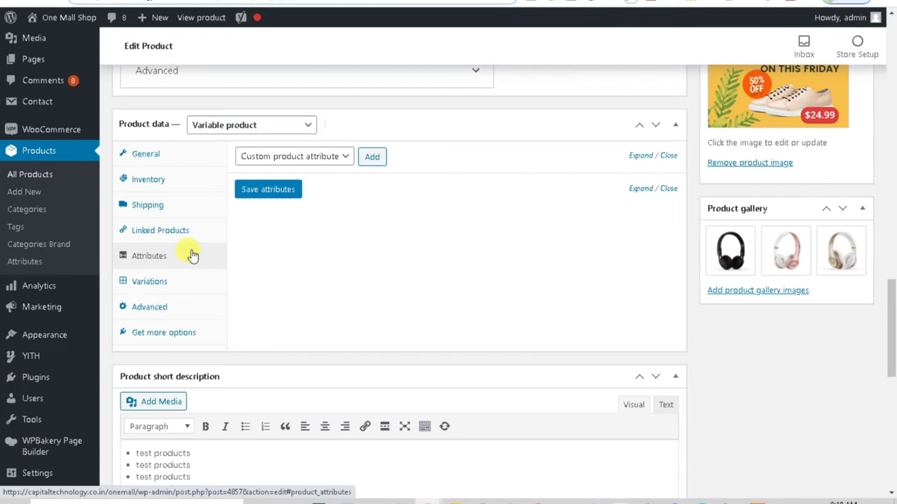
# Add the color attribute to the product and mark it Used for variations
pyautogui.click(343, 160)
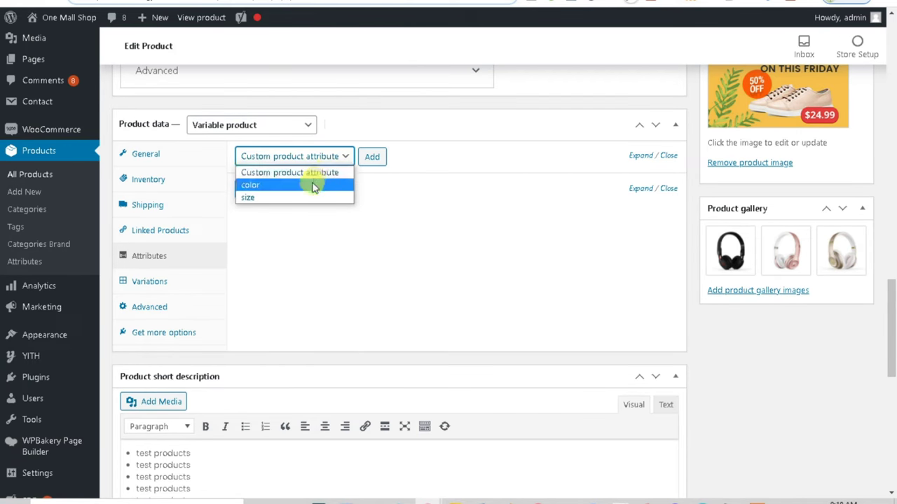
pyautogui.click(312, 189)
pyautogui.click(369, 160)
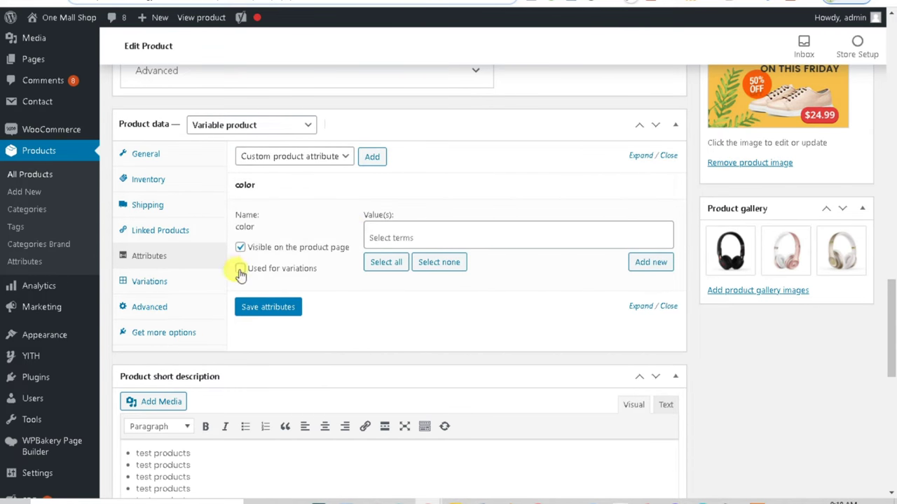
pyautogui.click(240, 270)
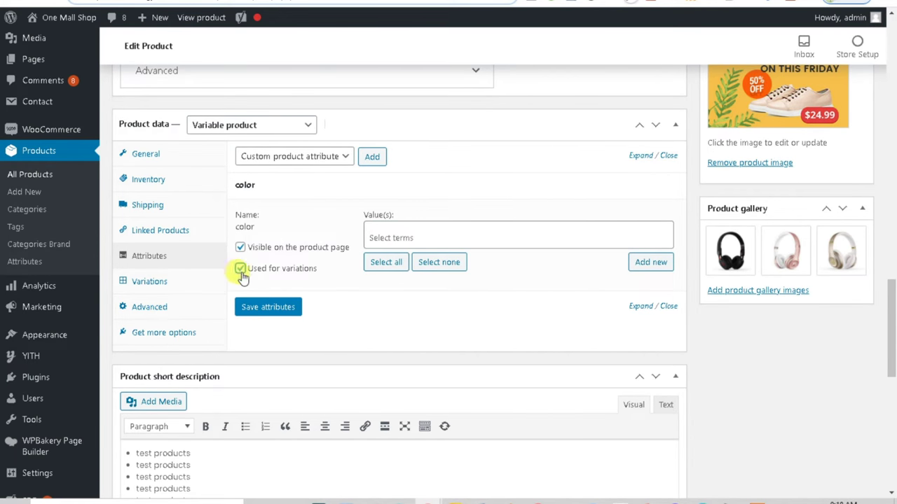
# Give color the values Green, Red and White and save the attributes
pyautogui.click(390, 238)
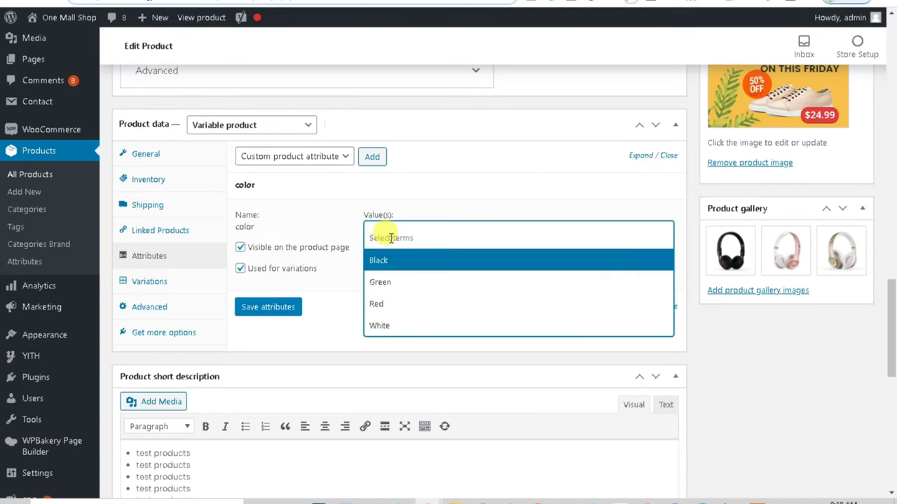
pyautogui.click(390, 284)
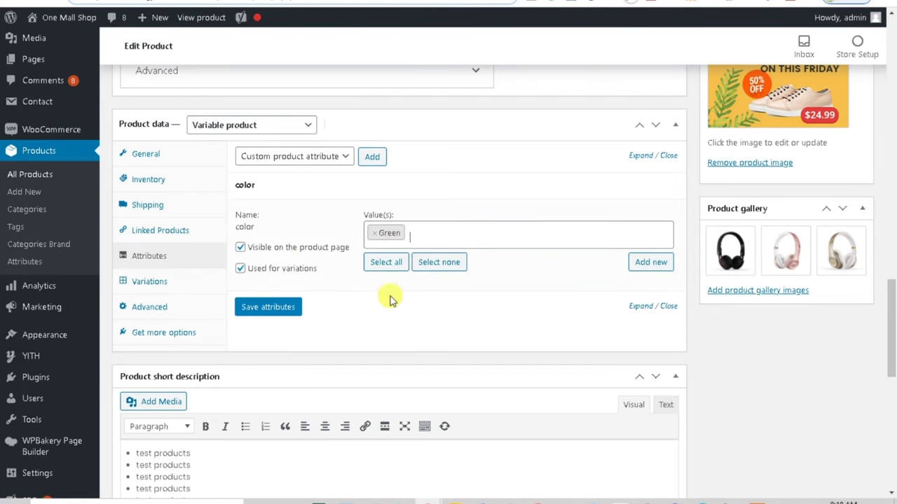
pyautogui.click(425, 232)
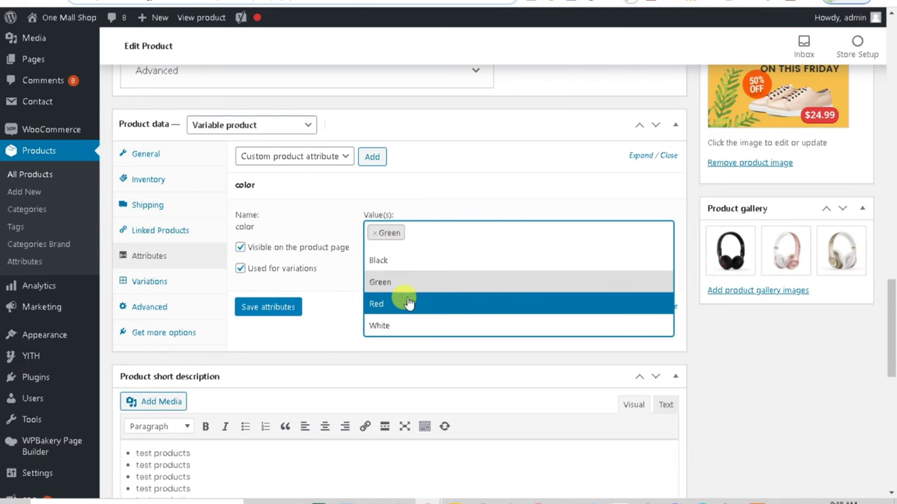
pyautogui.click(409, 303)
pyautogui.click(482, 238)
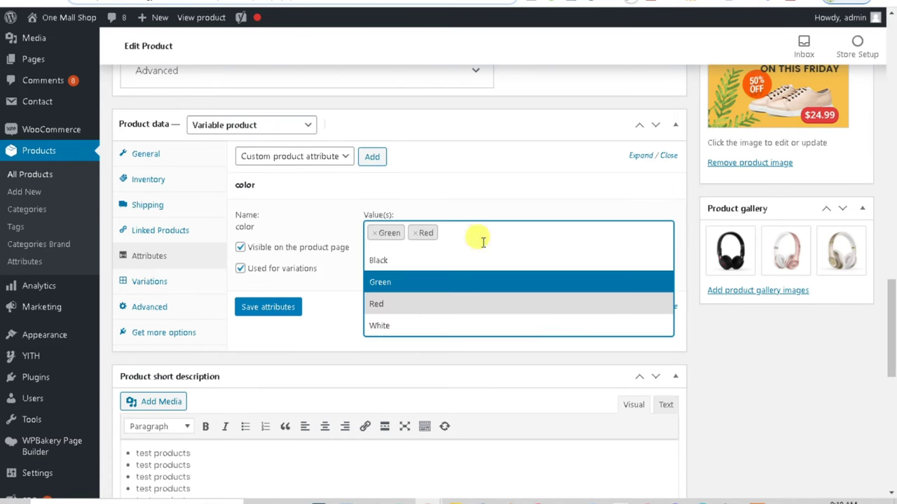
pyautogui.click(384, 327)
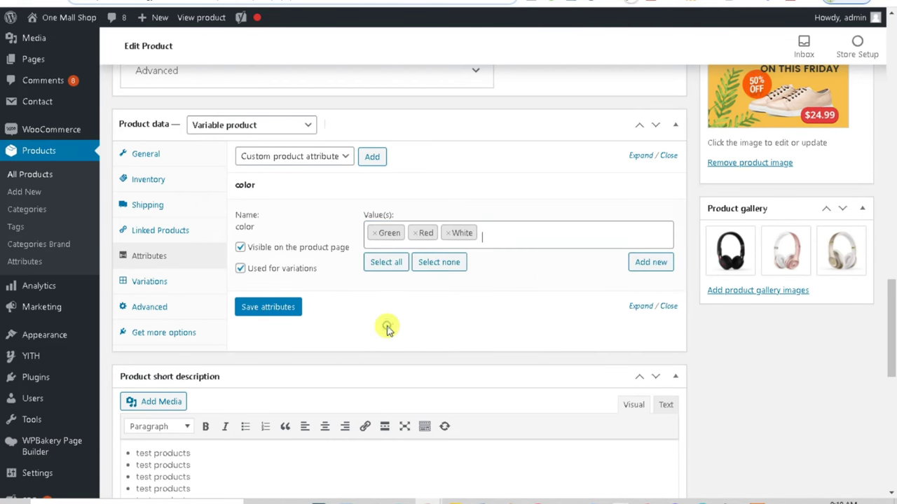
pyautogui.click(270, 319)
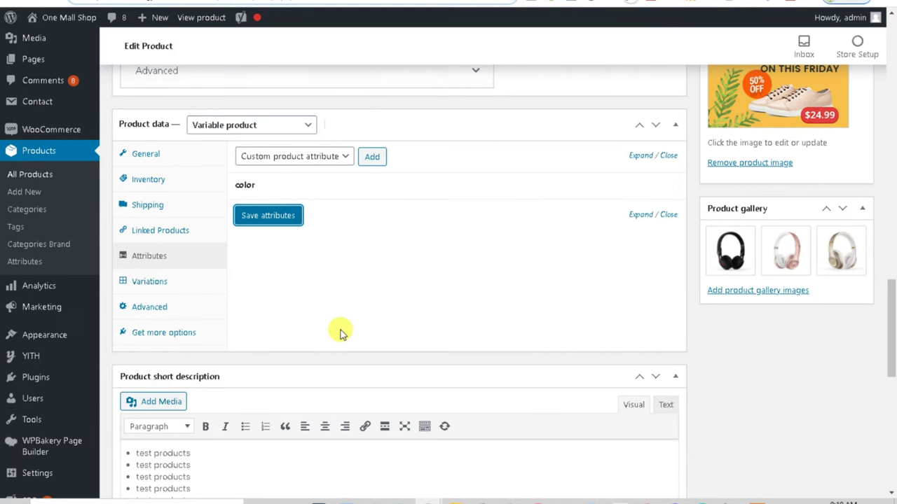
pyautogui.click(294, 223)
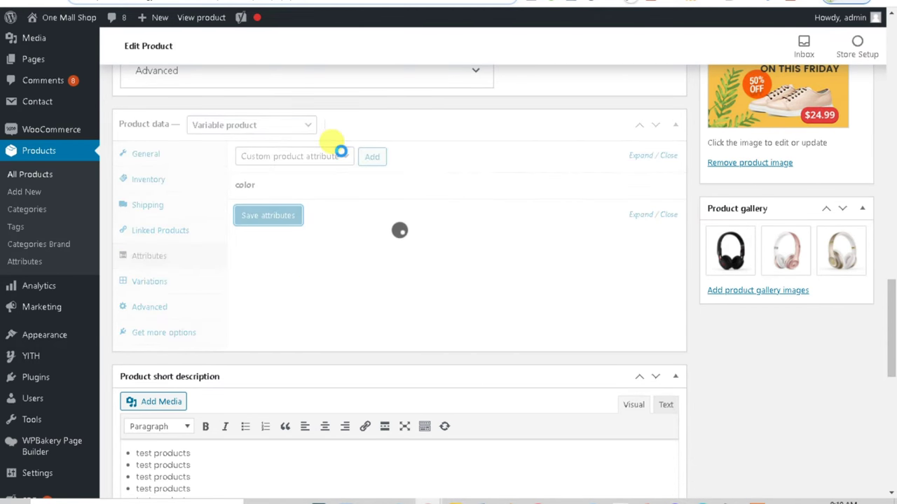
# Add the size attribute to the product and mark it Used for variations
pyautogui.click(340, 155)
pyautogui.click(301, 197)
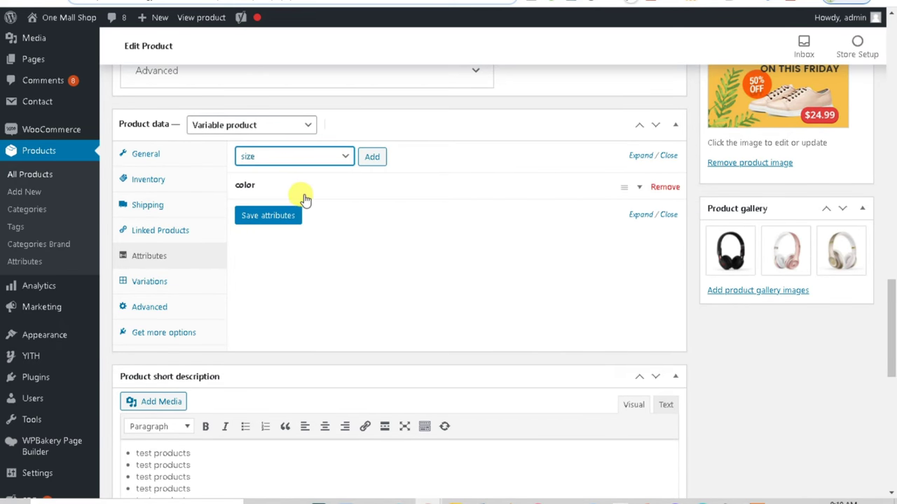
pyautogui.click(372, 156)
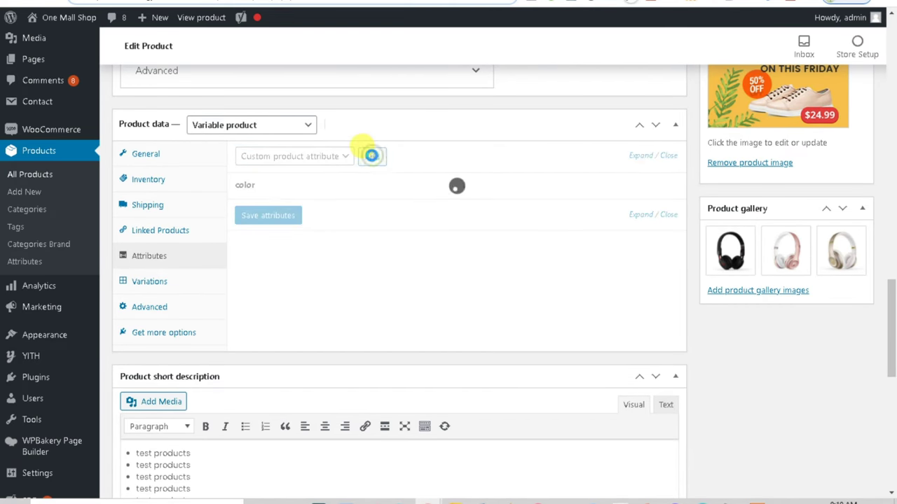
pyautogui.moveTo(374, 155); pyautogui.dragTo(232, 300)
pyautogui.click(240, 297)
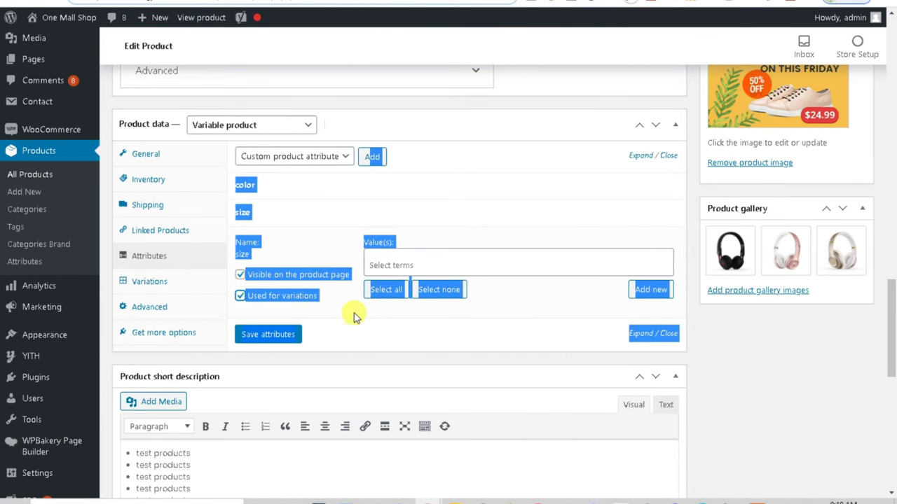
# Choose S, M and L as the size values and save the attributes
pyautogui.click(385, 258)
pyautogui.click(387, 259)
pyautogui.click(386, 259)
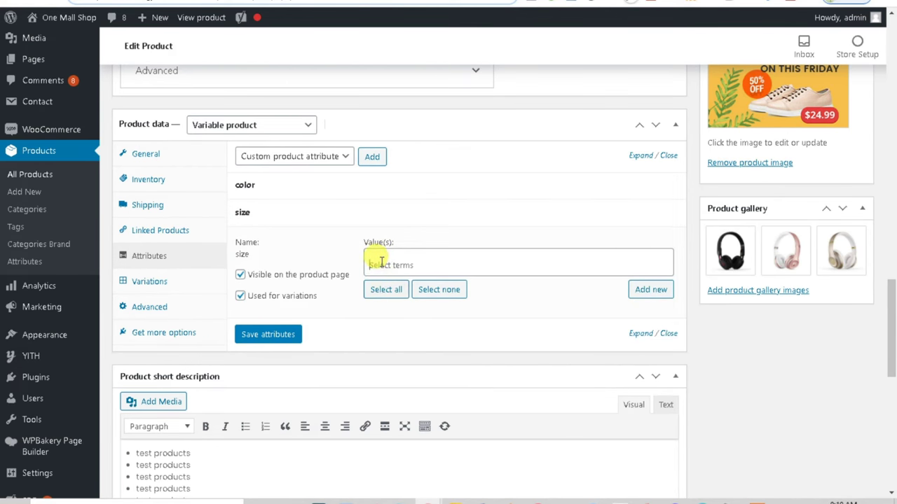
pyautogui.click(382, 261)
pyautogui.click(377, 329)
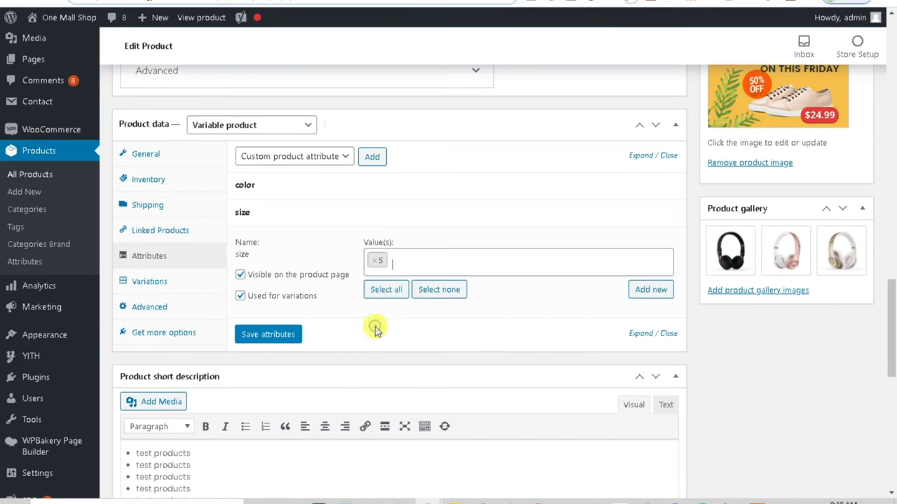
pyautogui.click(426, 254)
pyautogui.click(396, 315)
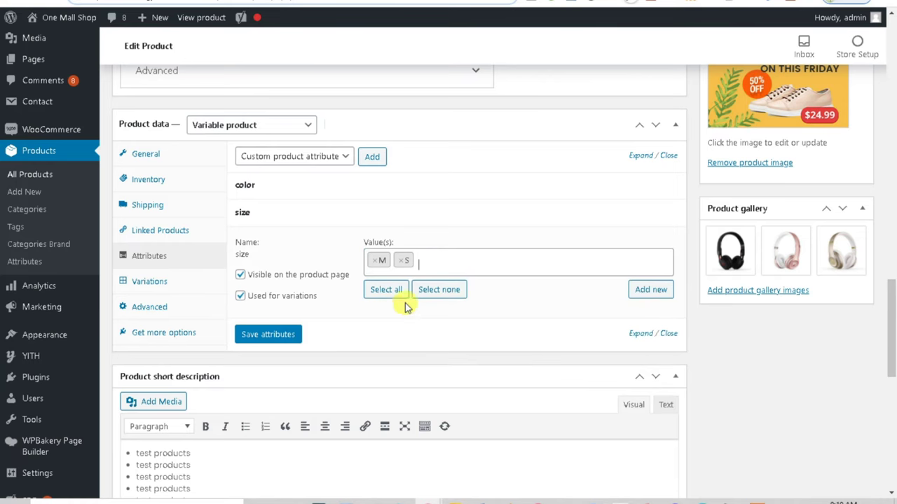
pyautogui.click(434, 265)
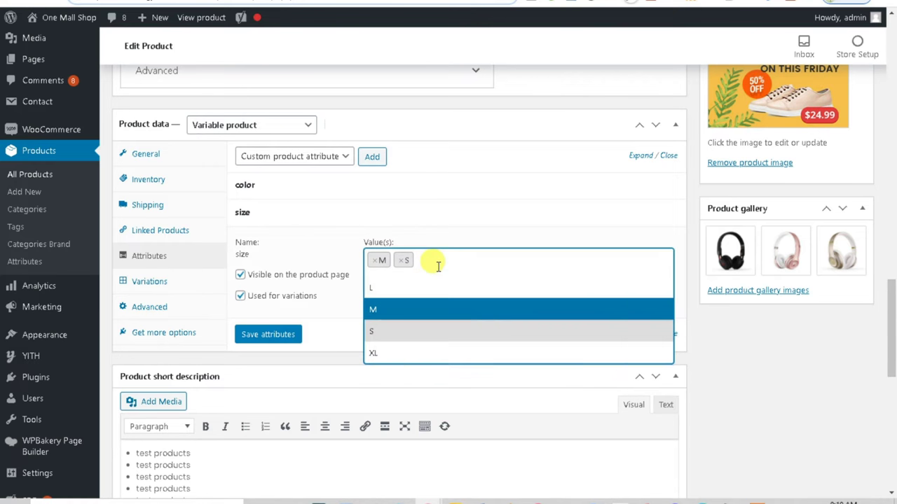
pyautogui.click(376, 287)
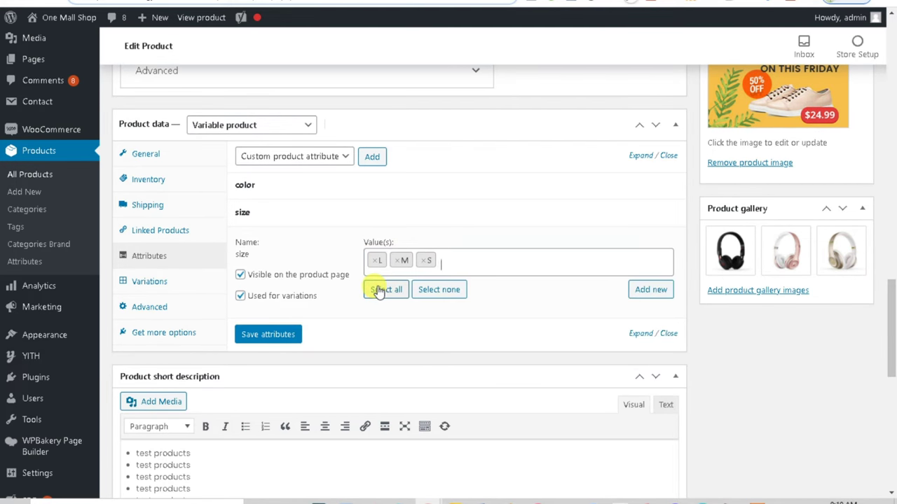
pyautogui.click(250, 339)
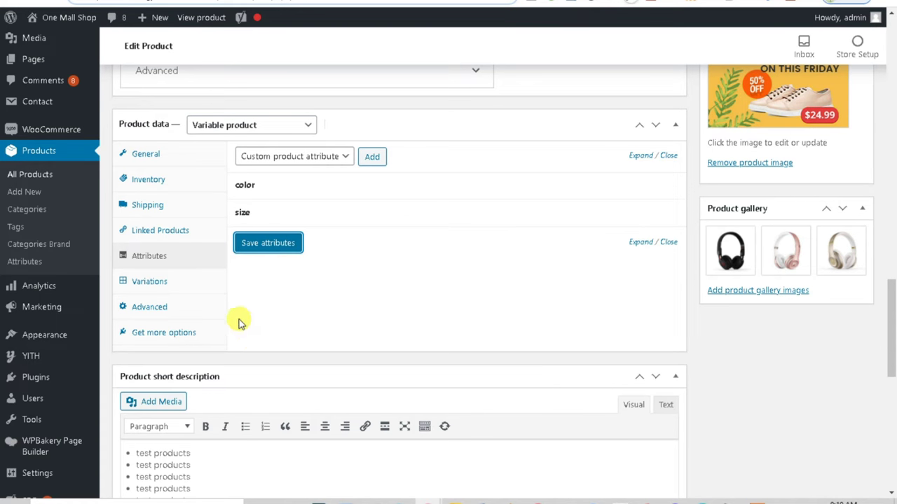
pyautogui.click(258, 244)
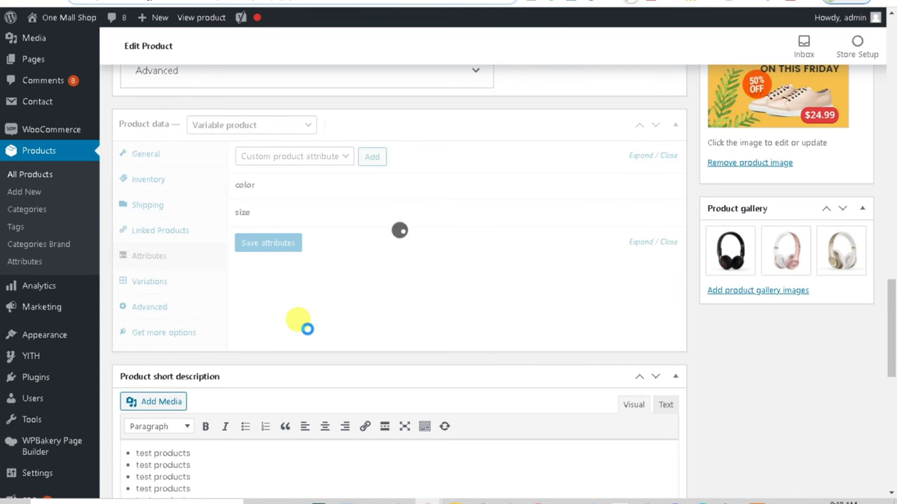
# In Variations, run 'Create variations from all attributes' and confirm linking every combination
pyautogui.click(152, 281)
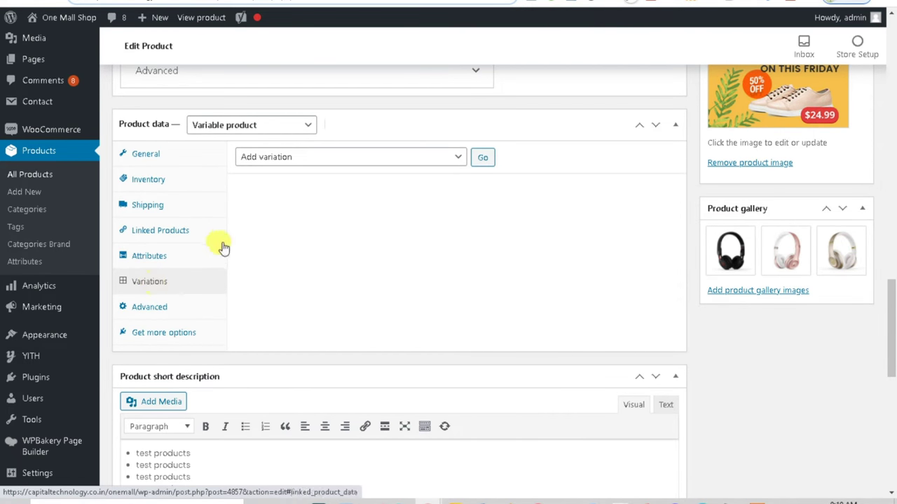
pyautogui.click(458, 159)
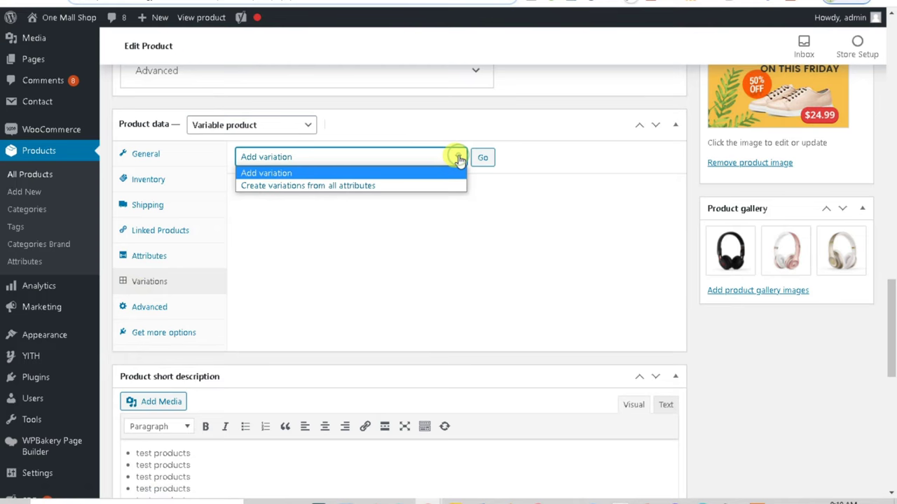
pyautogui.click(428, 186)
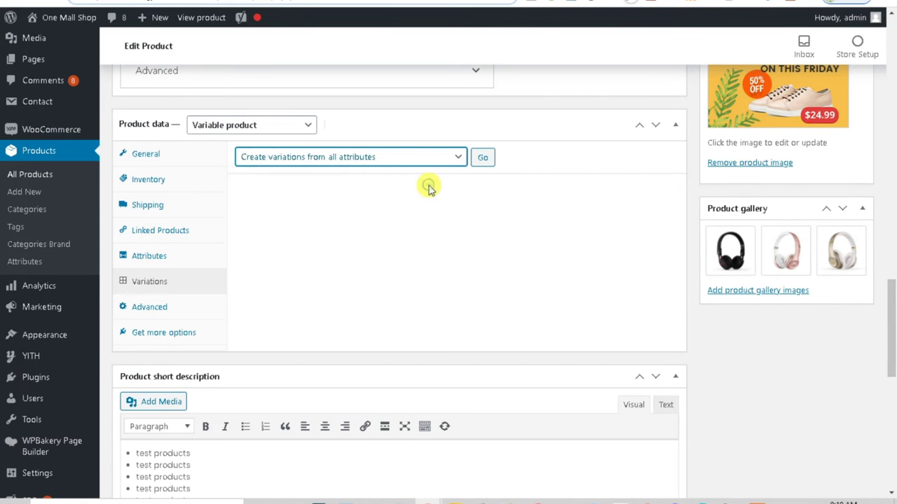
pyautogui.click(481, 162)
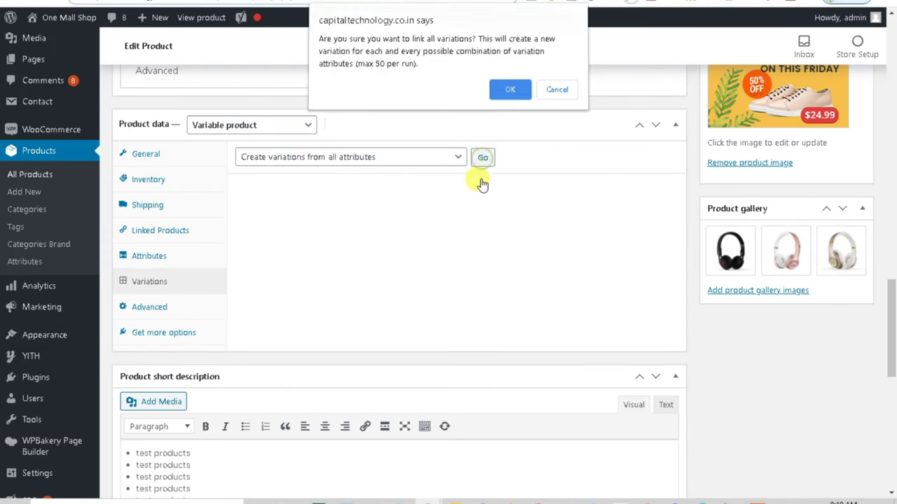
pyautogui.click(508, 93)
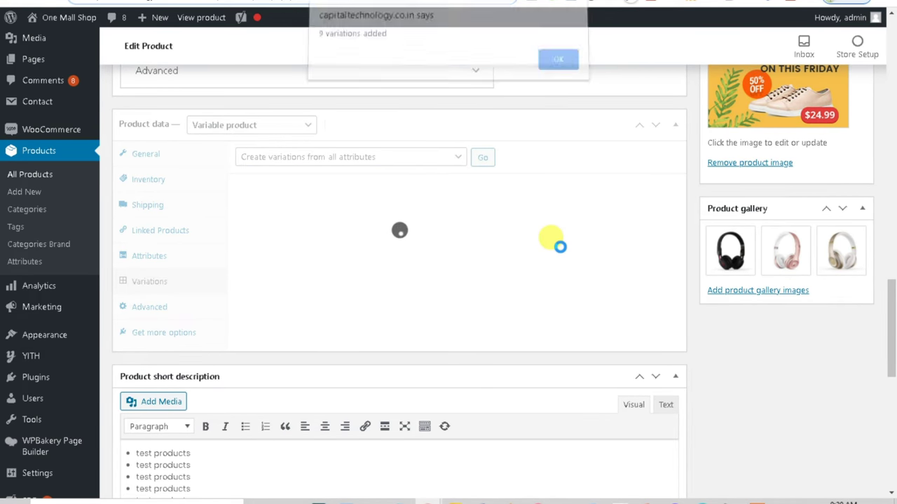
pyautogui.click(557, 66)
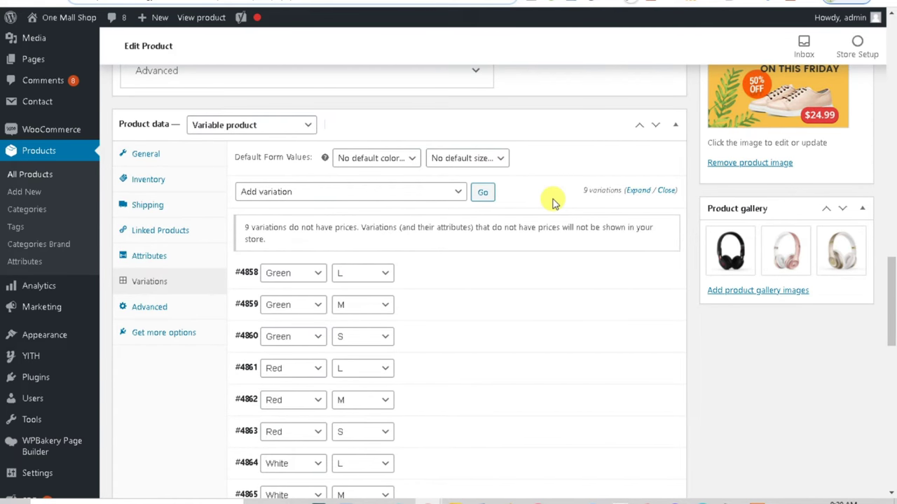
# Scroll down to review the nine variation rows #4858–#4866
pyautogui.scroll(-2, 210, 214)
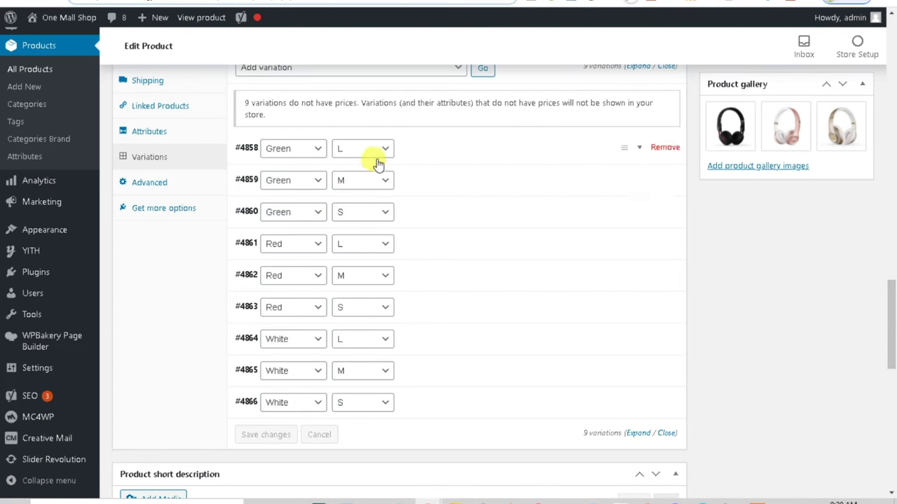
# Price the Green L variation at 1000 regular with a 900 sale price
pyautogui.click(447, 152)
pyautogui.click(452, 153)
pyautogui.click(454, 152)
pyautogui.scroll(-1, 315, 290)
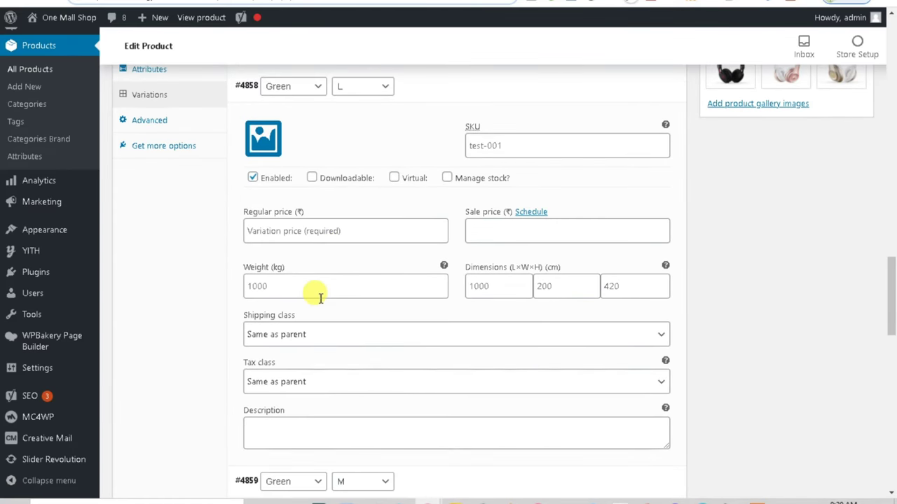
pyautogui.click(283, 230)
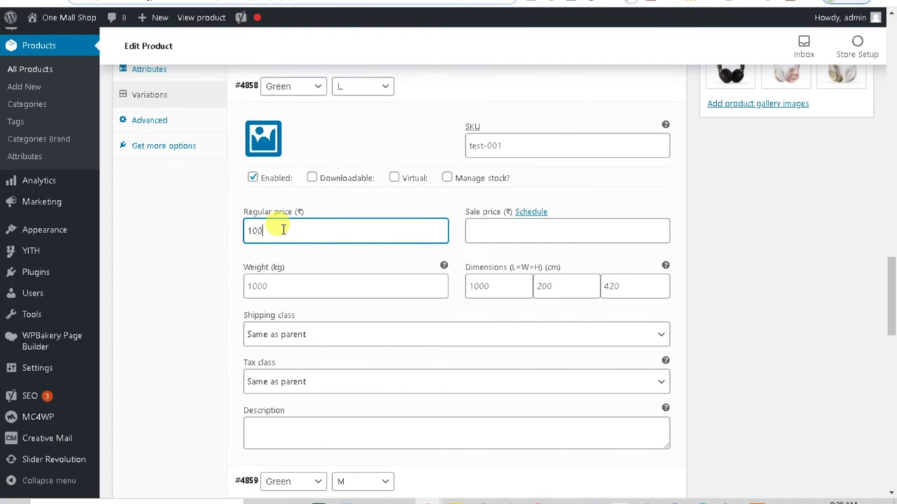
pyautogui.click(483, 233)
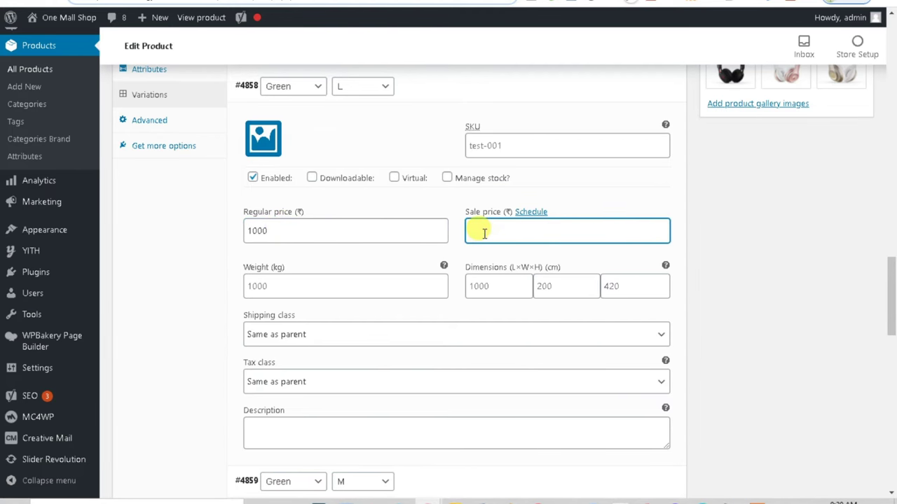
pyautogui.write('900')
pyautogui.scroll(2, 617, 171)
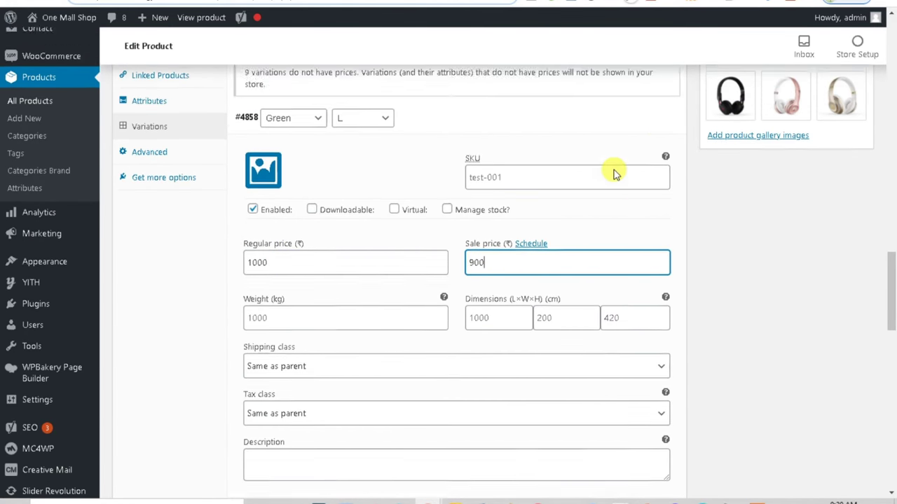
pyautogui.scroll(2, 620, 226)
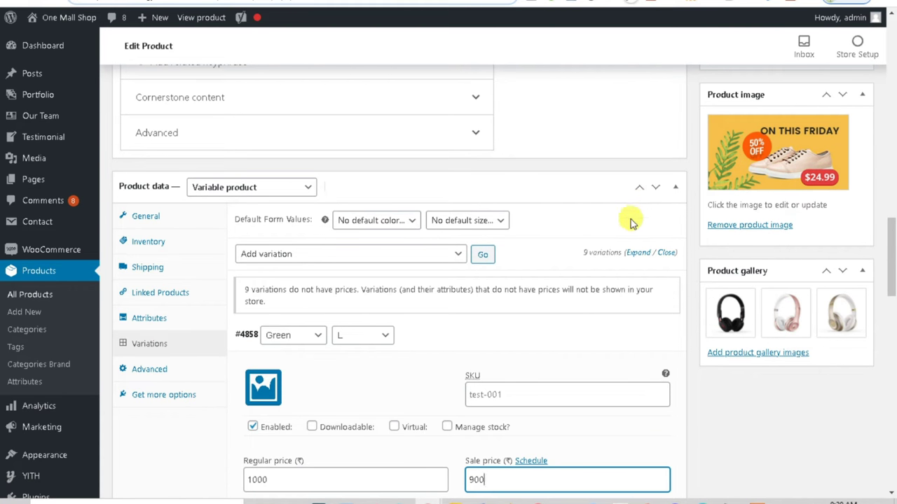
pyautogui.moveTo(544, 343)
pyautogui.scroll(-1, 543, 340)
pyautogui.click(530, 269)
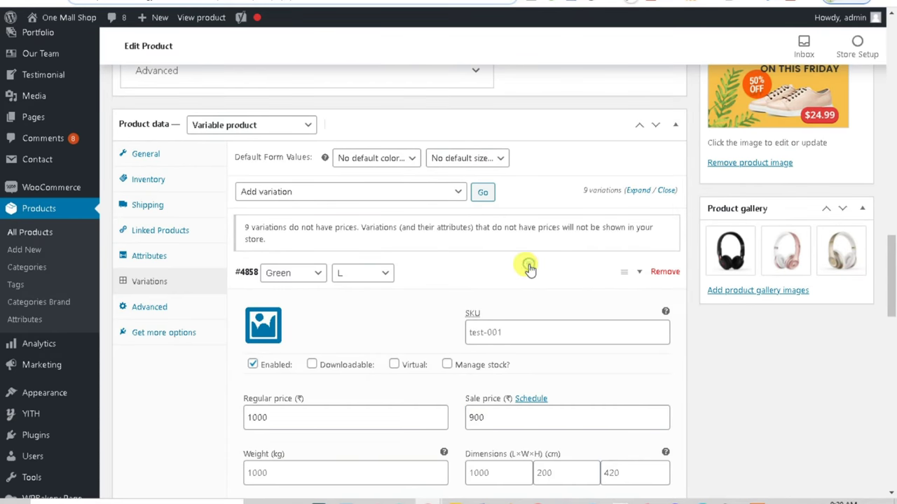
# Price the Green M variation at 1000 regular with an 800 sale price
pyautogui.click(490, 316)
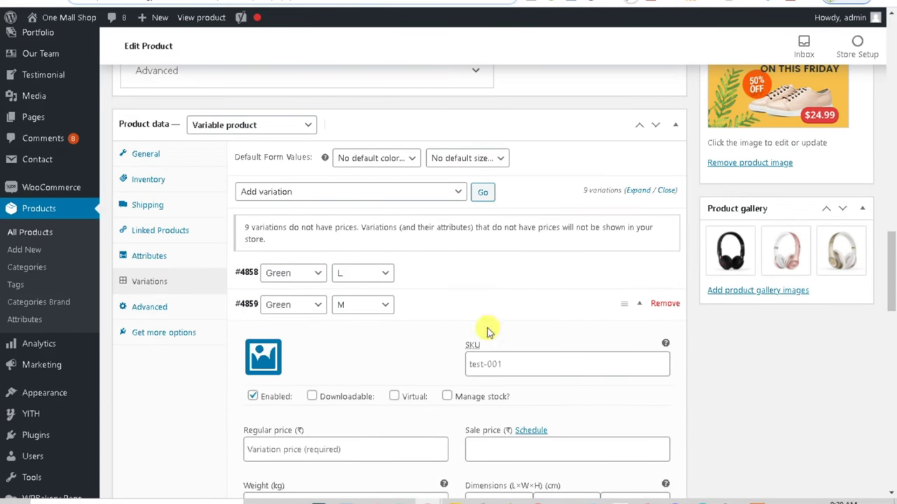
pyautogui.click(313, 452)
pyautogui.write('1000')
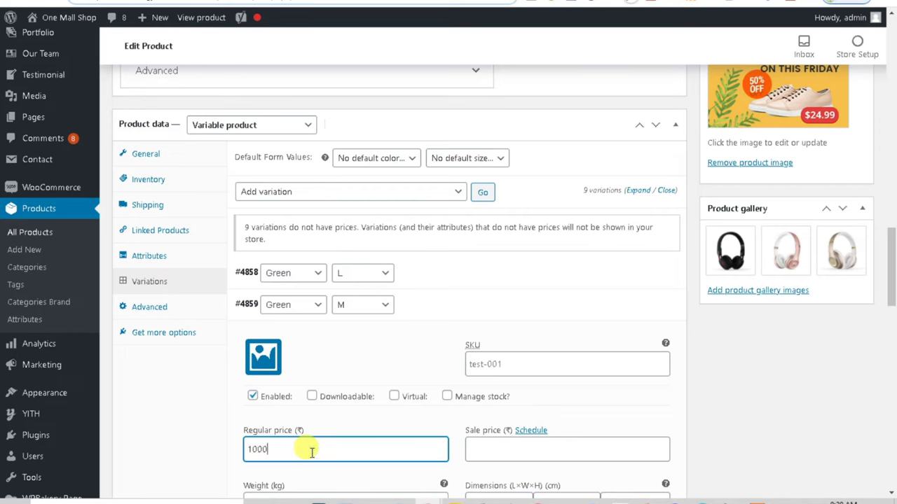
pyautogui.click(513, 450)
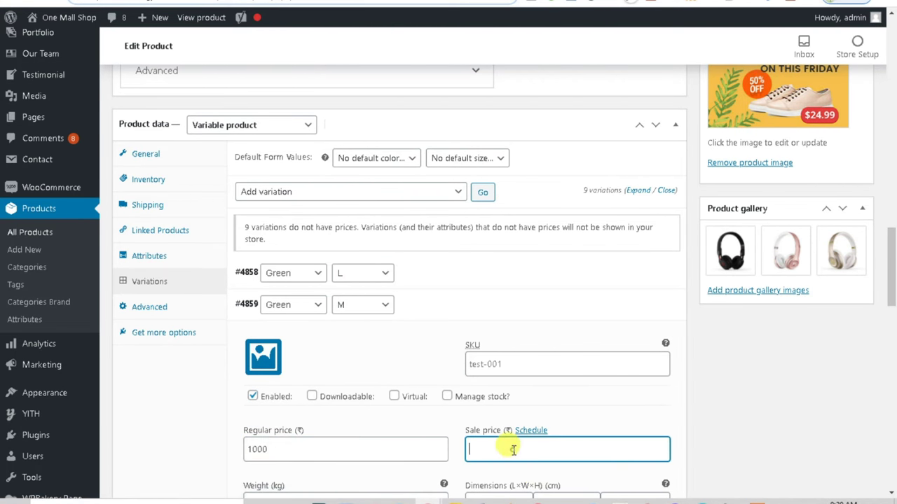
pyautogui.scroll(-5, 512, 450)
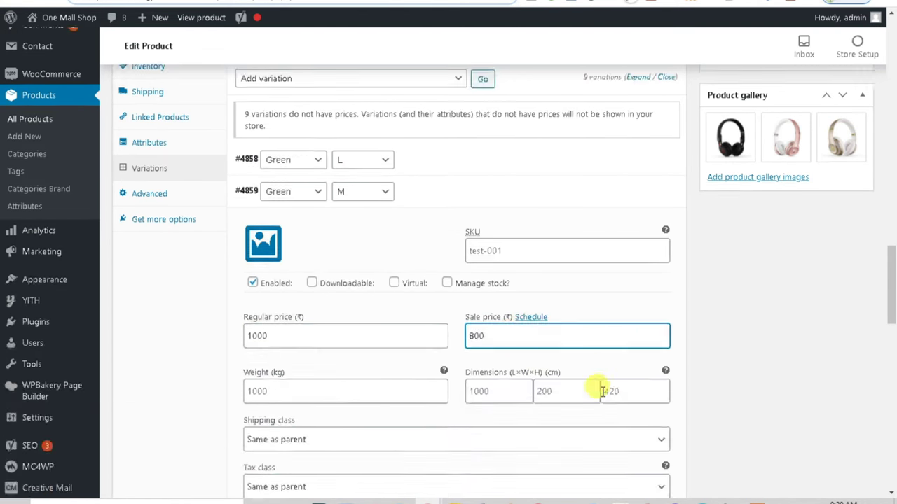
# Price the Green S variation at 1000 regular with a 700 sale price
pyautogui.click(501, 339)
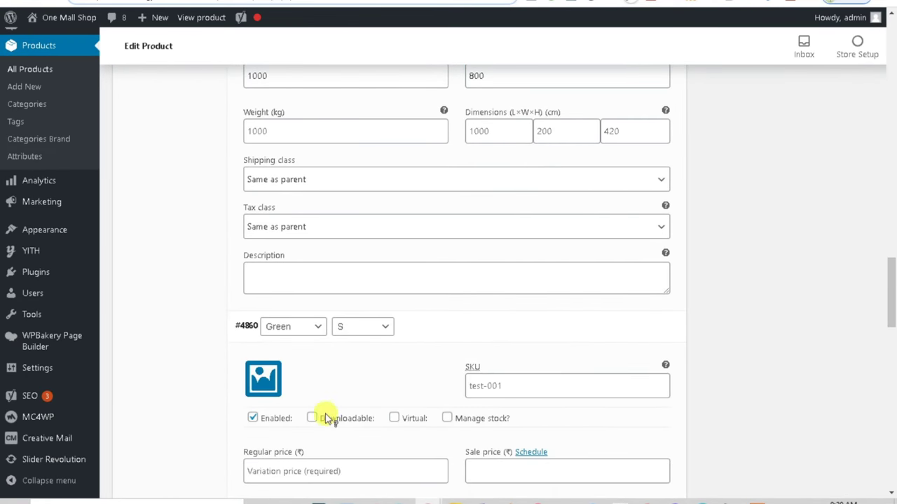
pyautogui.scroll(-1, 336, 420)
pyautogui.click(319, 408)
pyautogui.write('1000')
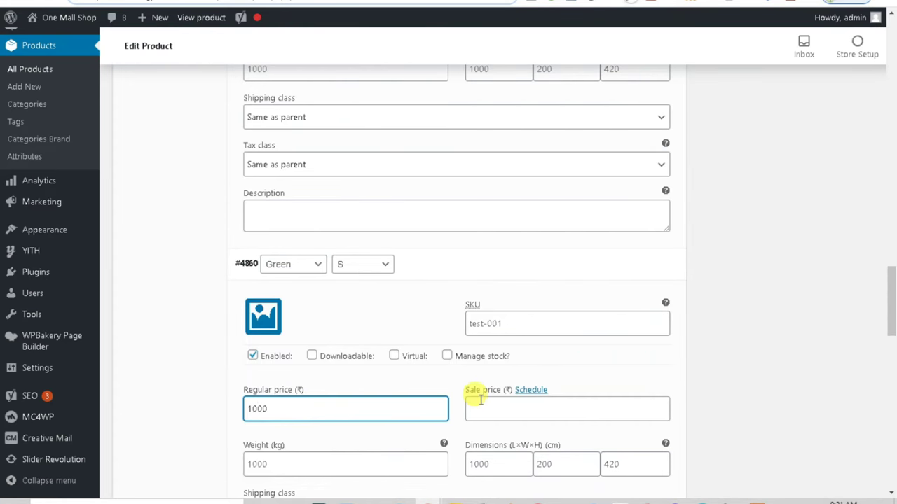
pyautogui.click(482, 400)
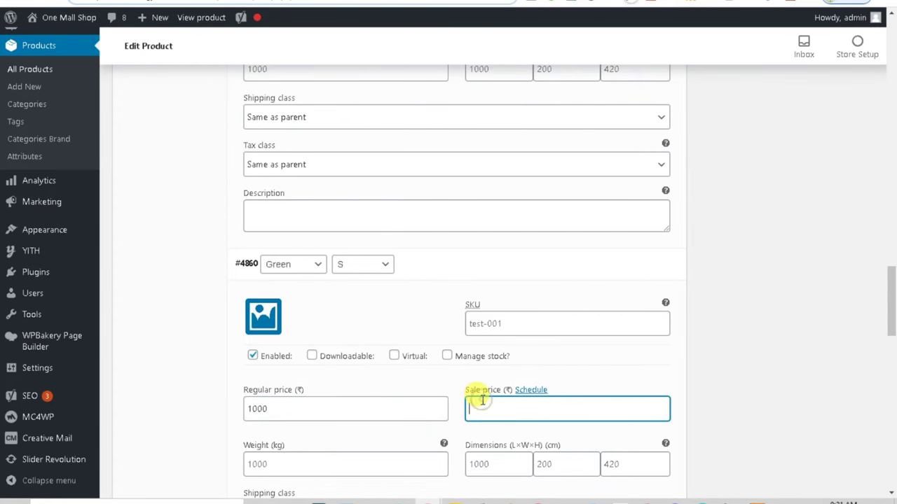
pyautogui.write('700')
pyautogui.scroll(-6, 455, 402)
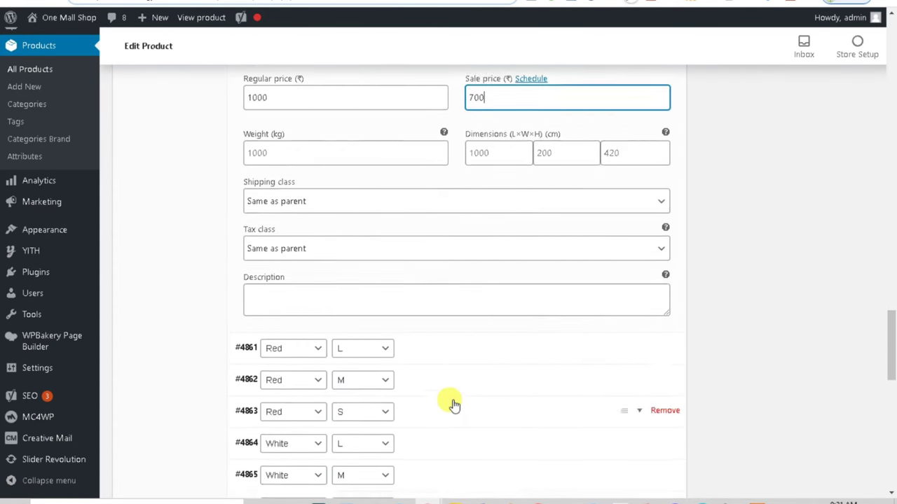
# Enter the regular and sale prices for the Red L variation
pyautogui.click(501, 223)
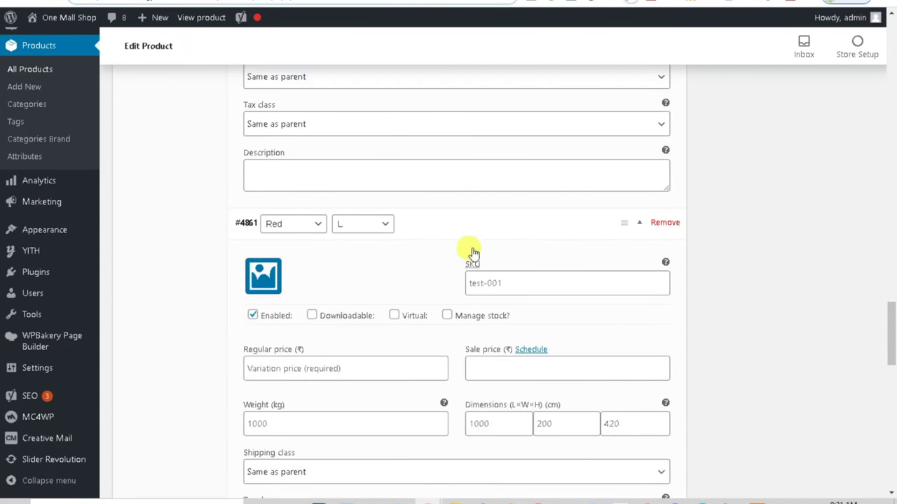
pyautogui.click(290, 368)
pyautogui.write('1000')
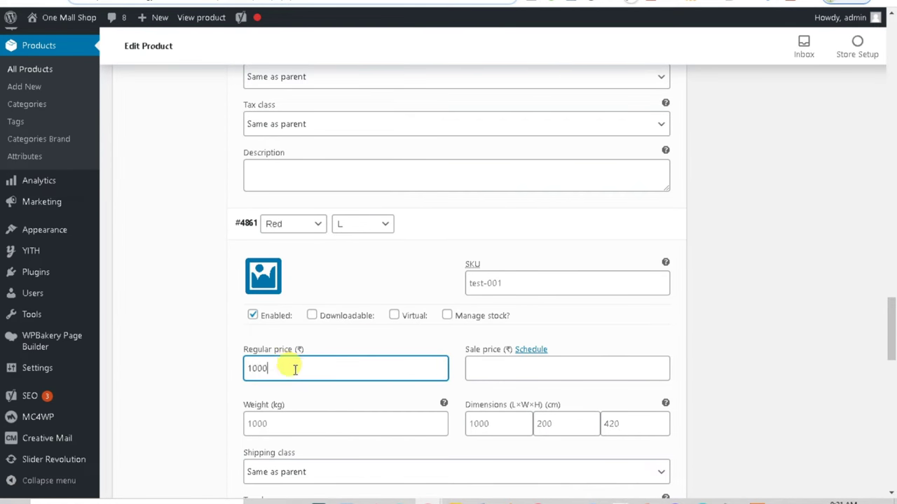
pyautogui.click(515, 374)
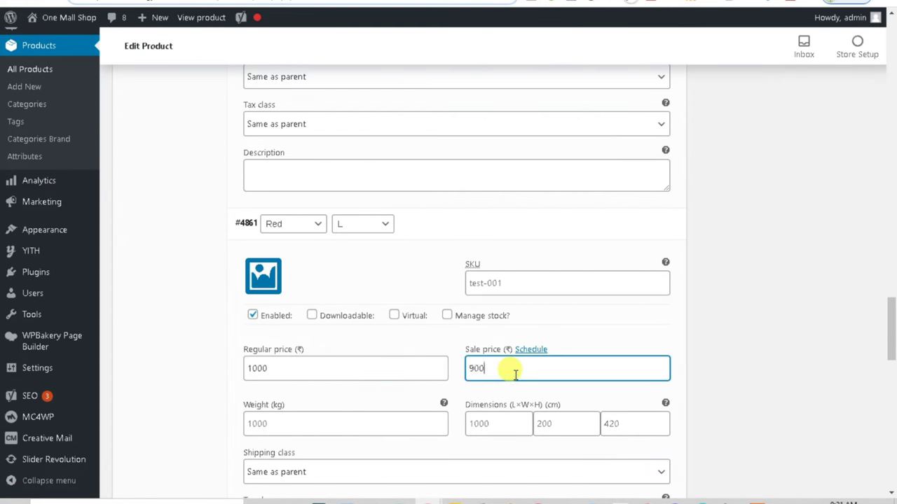
pyautogui.scroll(-5, 511, 395)
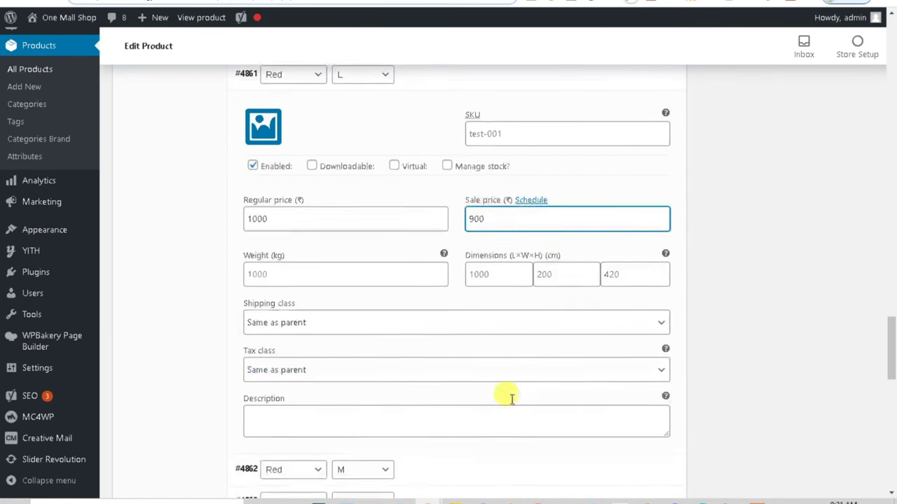
# Price the Red M variation at 1000 regular with an 800 sale price
pyautogui.click(508, 317)
pyautogui.click(298, 456)
pyautogui.write('1000')
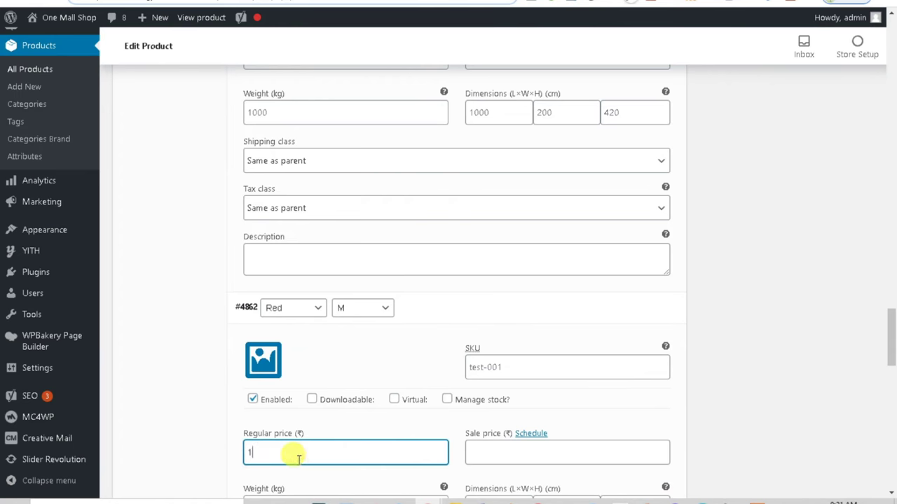
pyautogui.click(516, 449)
pyautogui.scroll(-5, 517, 449)
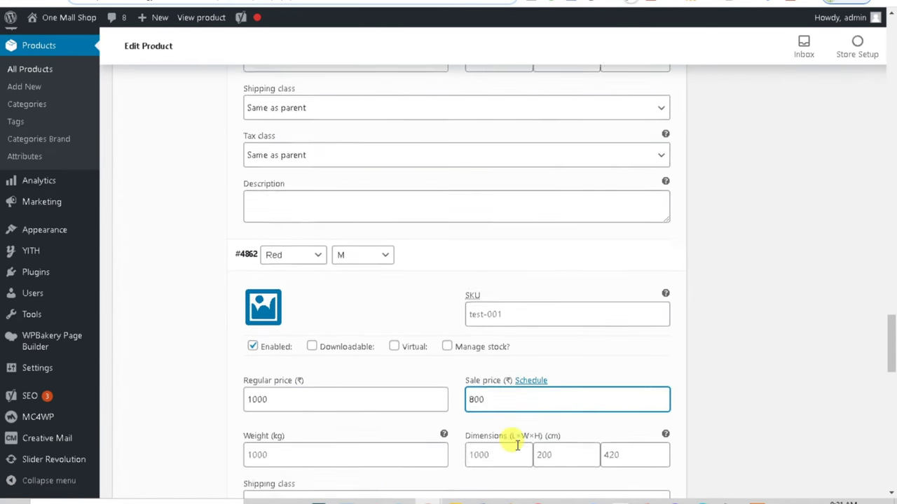
pyautogui.scroll(-2, 515, 449)
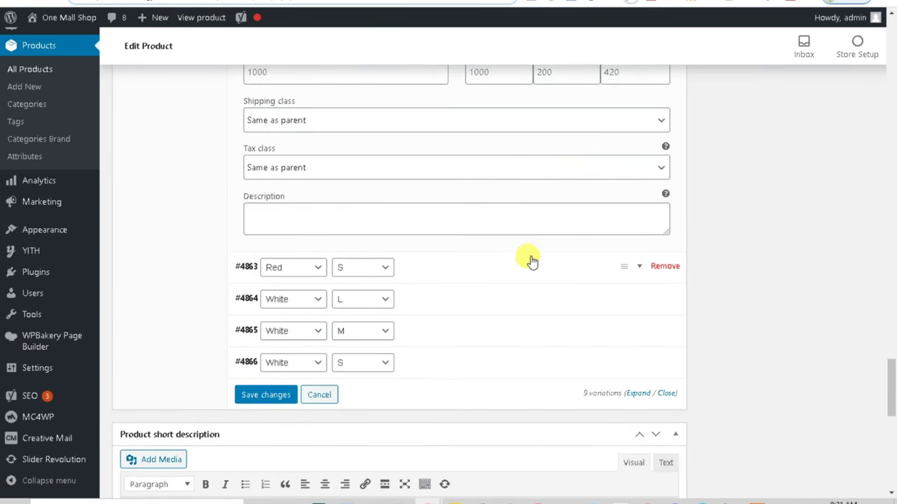
# Give the Red S variation a regular price of 1000
pyautogui.click(531, 261)
pyautogui.click(278, 416)
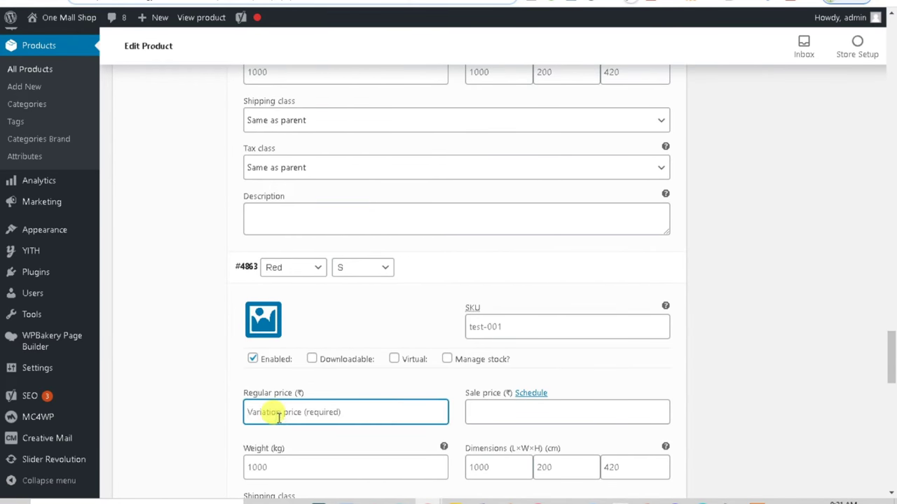
pyautogui.write('1000')
pyautogui.click(499, 414)
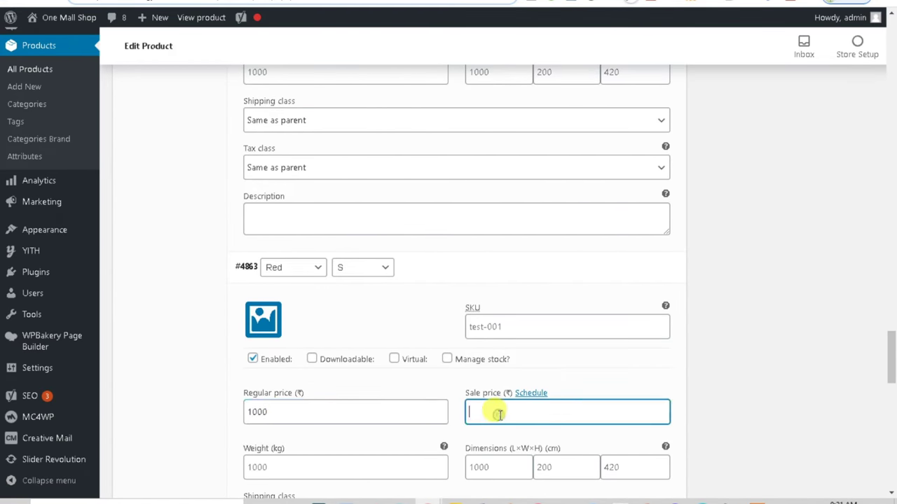
pyautogui.scroll(-6, 500, 415)
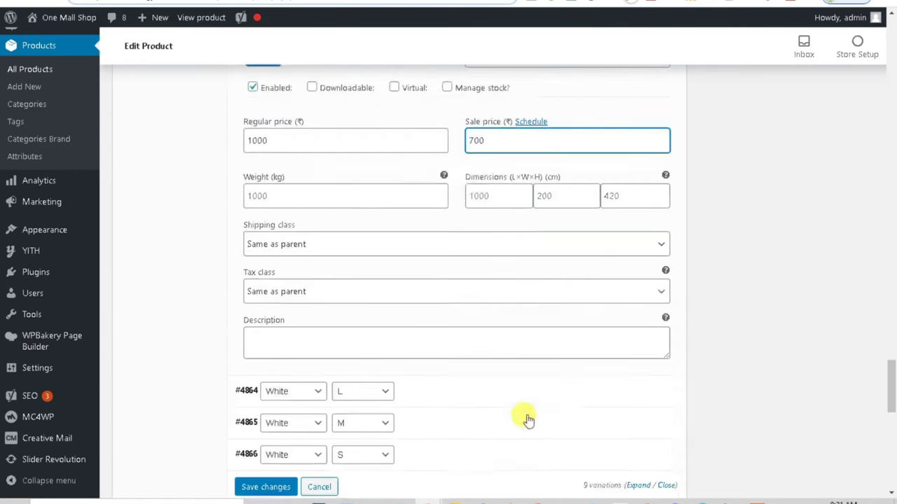
# Price the White L variation at 1000 regular with a 900 sale price
pyautogui.click(499, 238)
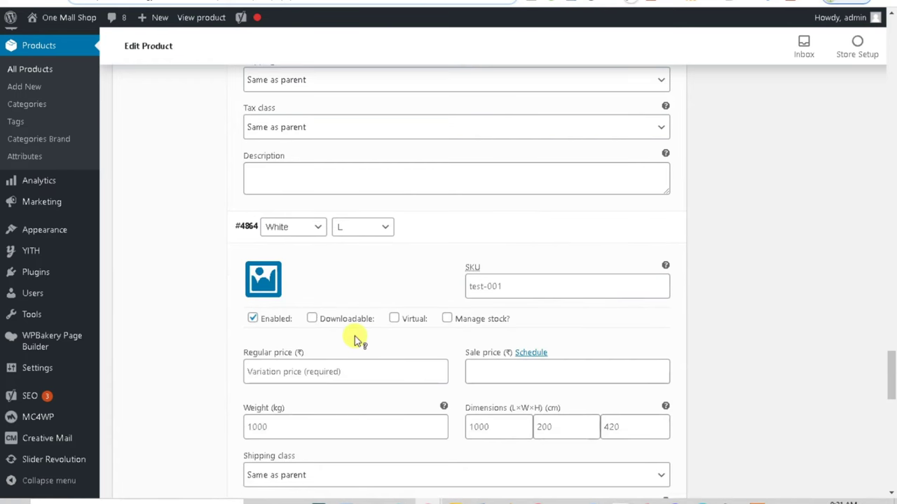
pyautogui.click(283, 371)
pyautogui.write('1000')
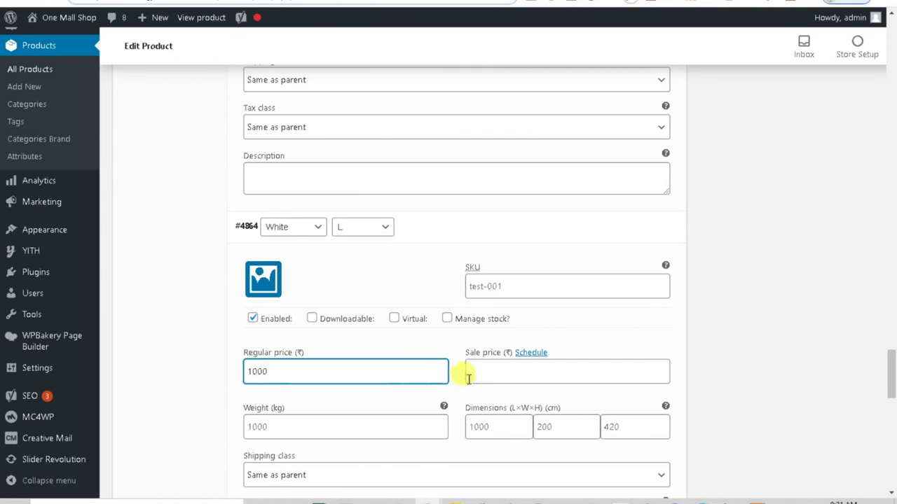
pyautogui.click(474, 378)
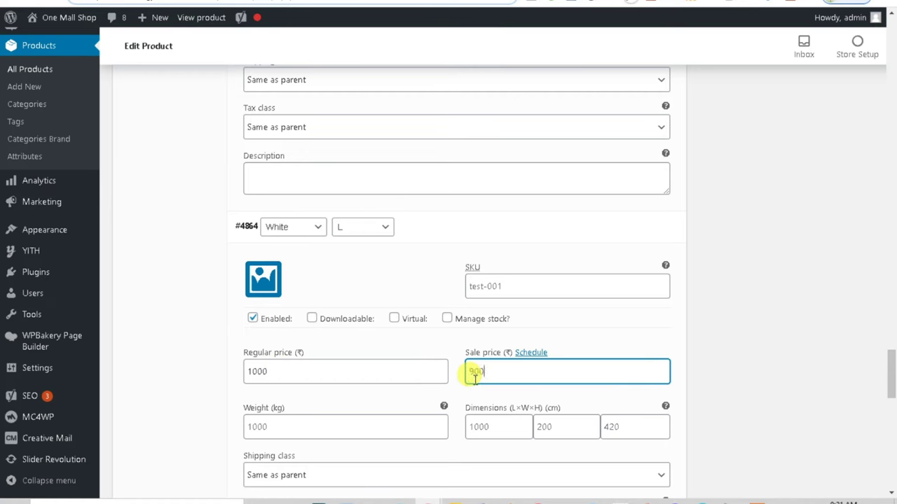
pyautogui.write('900')
pyautogui.scroll(-3, 475, 378)
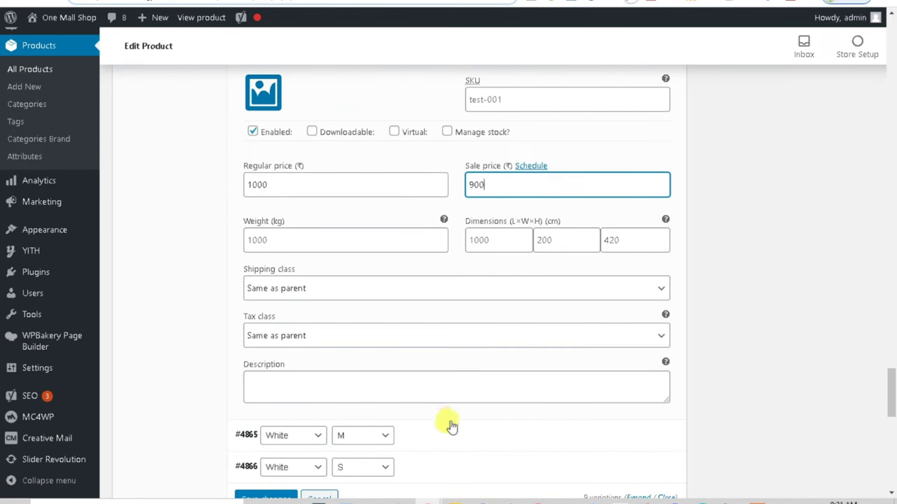
# Price the White M variation at 1000 regular with an 800 sale price
pyautogui.click(451, 432)
pyautogui.scroll(-4, 453, 438)
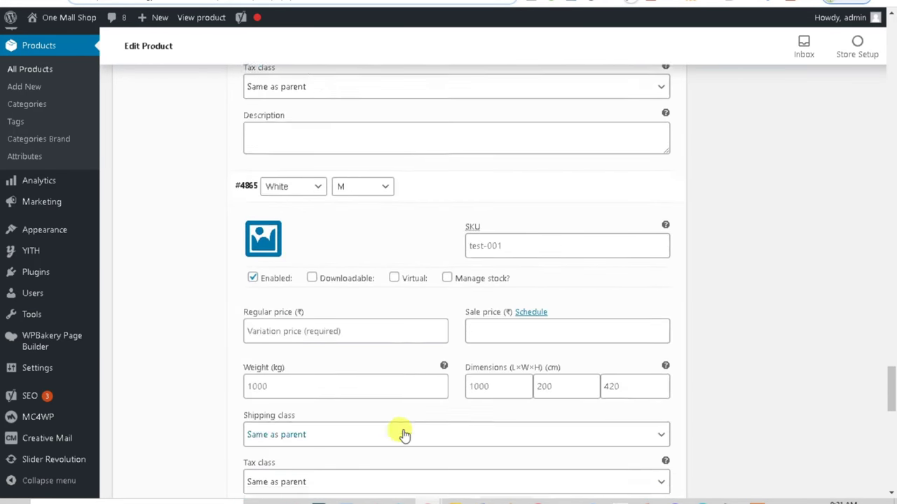
pyautogui.click(285, 332)
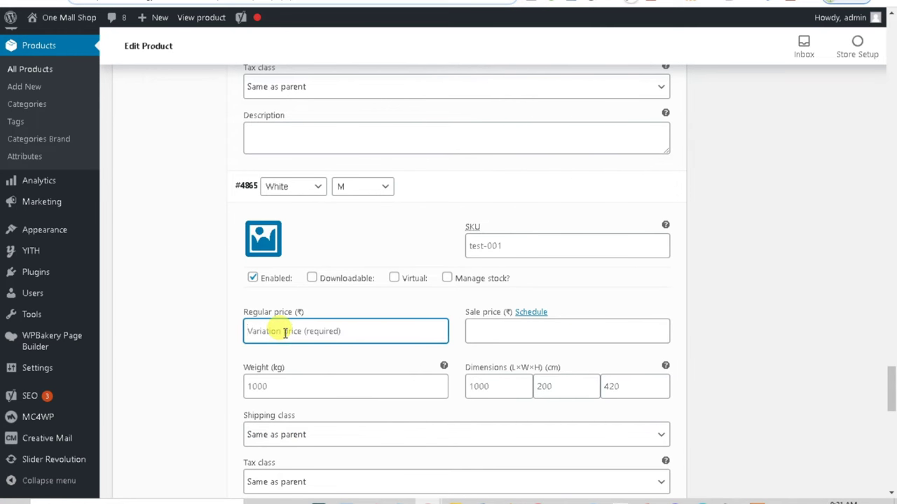
pyautogui.click(488, 329)
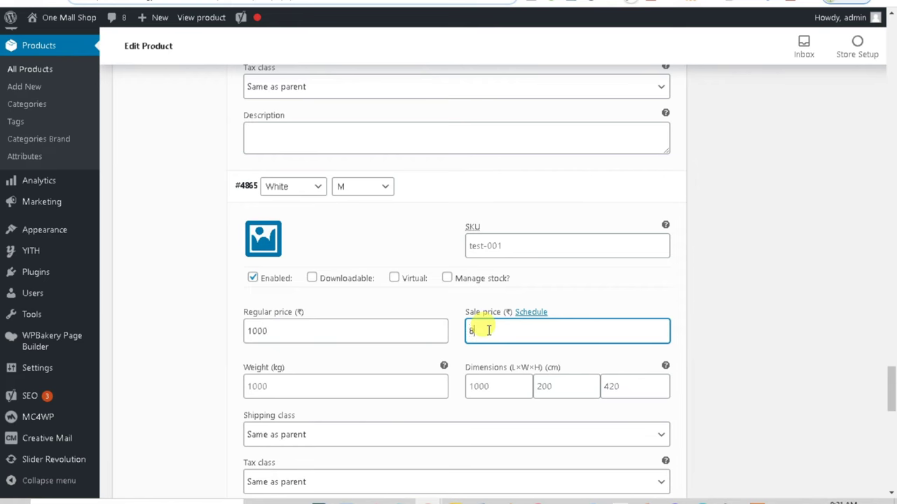
# Turn on Manage stock for White M and set its stock quantity to 10
pyautogui.click(447, 280)
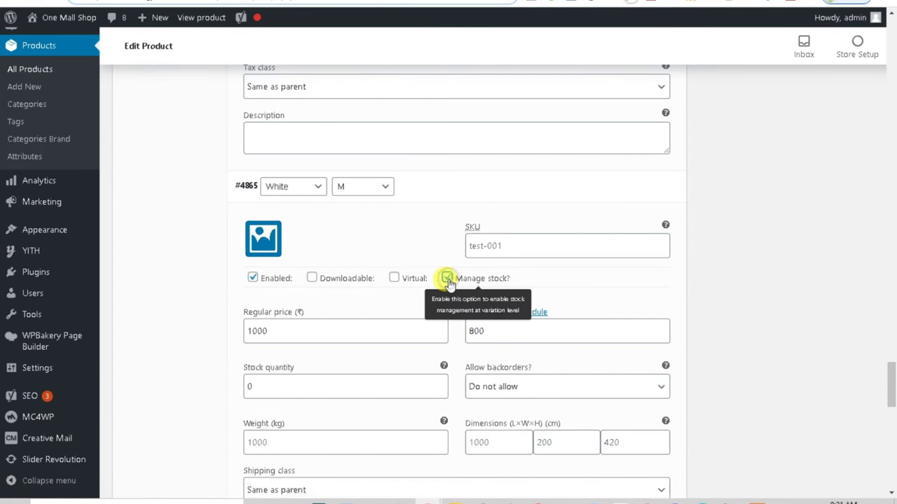
pyautogui.doubleClick(280, 392)
pyautogui.write('1')
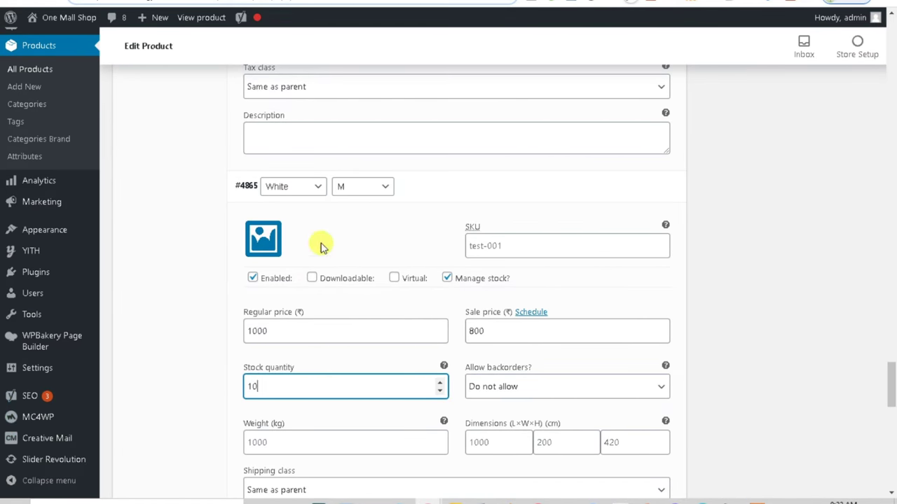
pyautogui.scroll(-1, 343, 201)
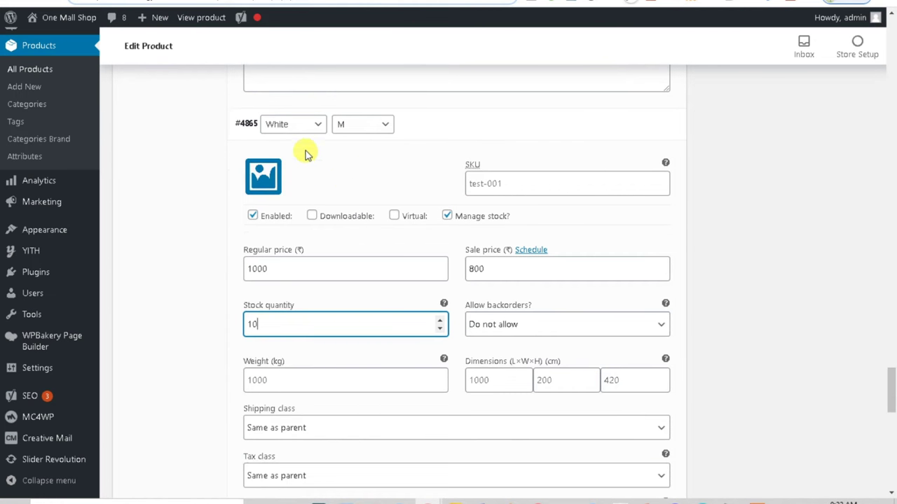
pyautogui.scroll(-5, 337, 280)
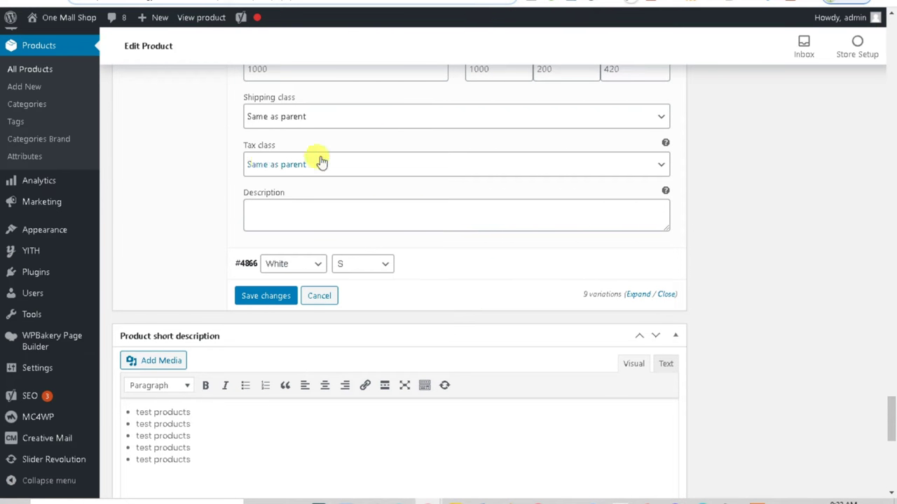
# Give the White S variation regular price 1000, sale price 700, and managed stock of 10
pyautogui.click(425, 276)
pyautogui.scroll(-1, 322, 361)
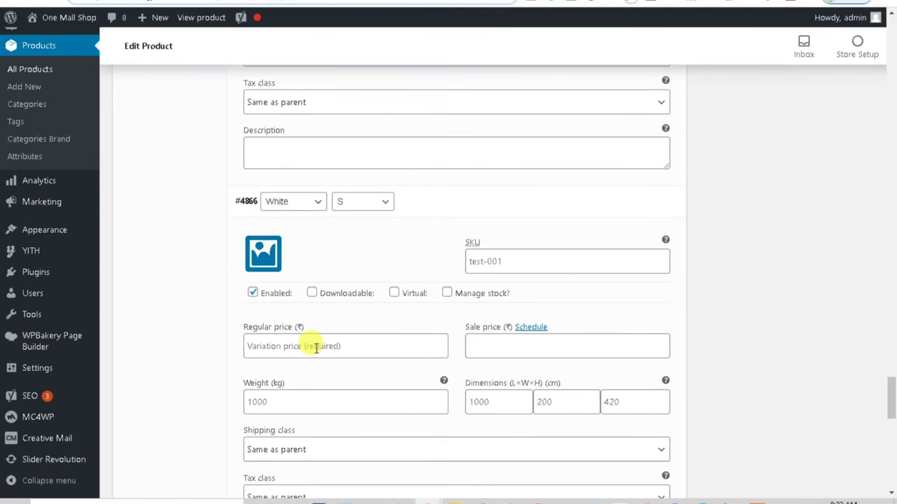
pyautogui.click(316, 348)
pyautogui.write('1000')
pyautogui.click(473, 341)
pyautogui.write('700')
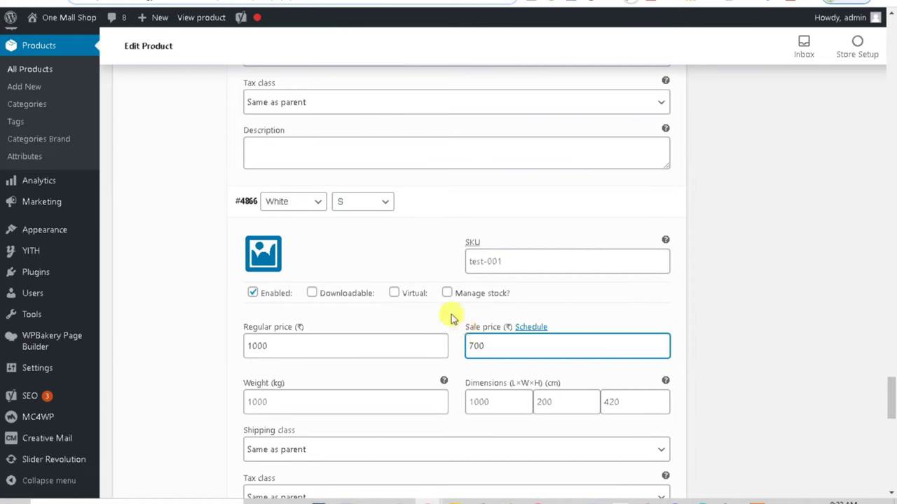
pyautogui.click(447, 293)
pyautogui.doubleClick(255, 405)
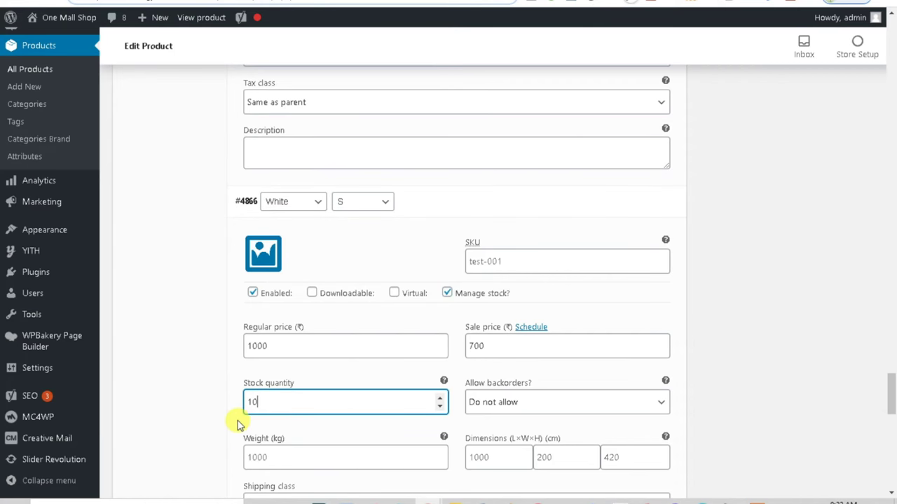
pyautogui.write('10')
pyautogui.scroll(-5, 355, 421)
# Save the variation changes and update the product
pyautogui.click(259, 282)
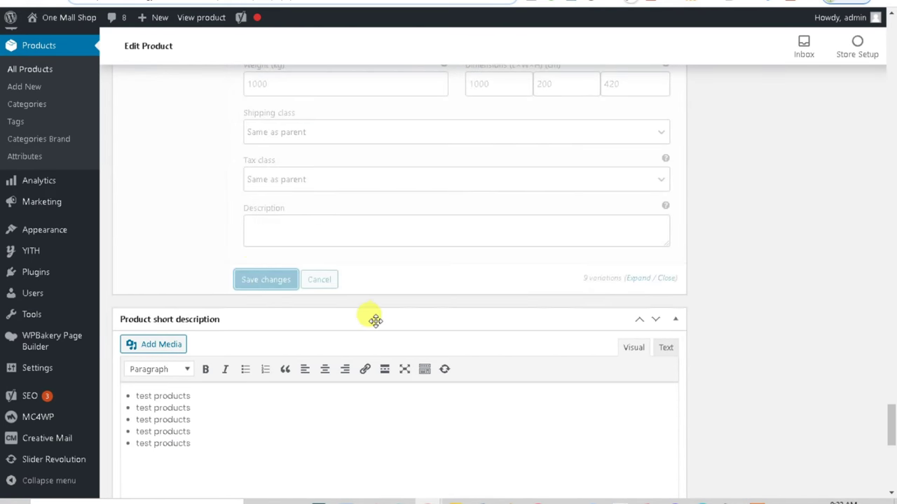
pyautogui.scroll(3, 376, 320)
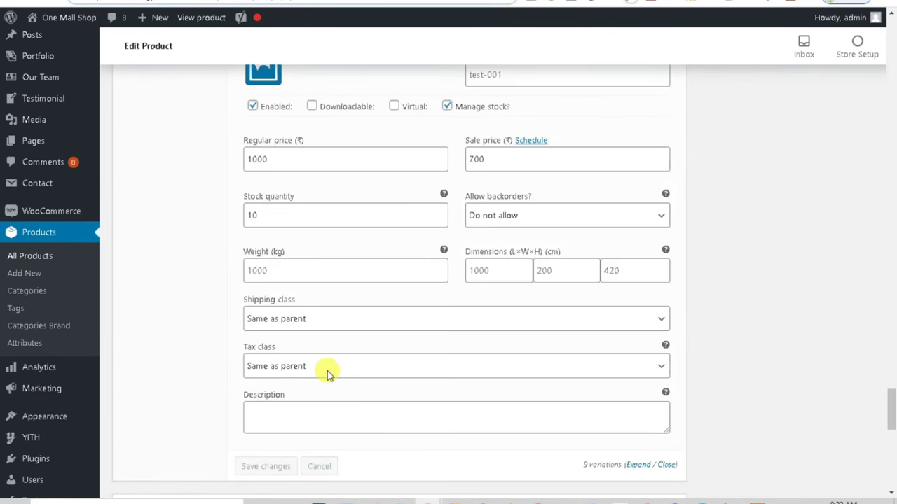
pyautogui.scroll(5, 510, 383)
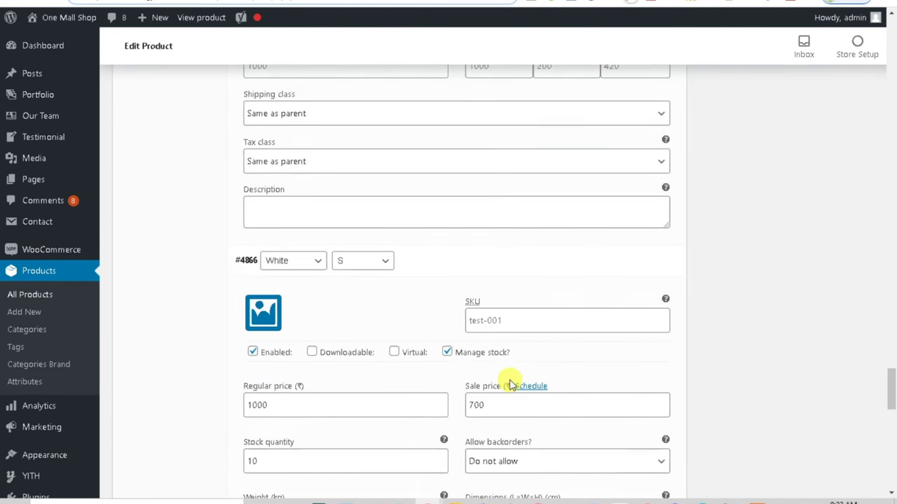
pyautogui.scroll(6, 510, 382)
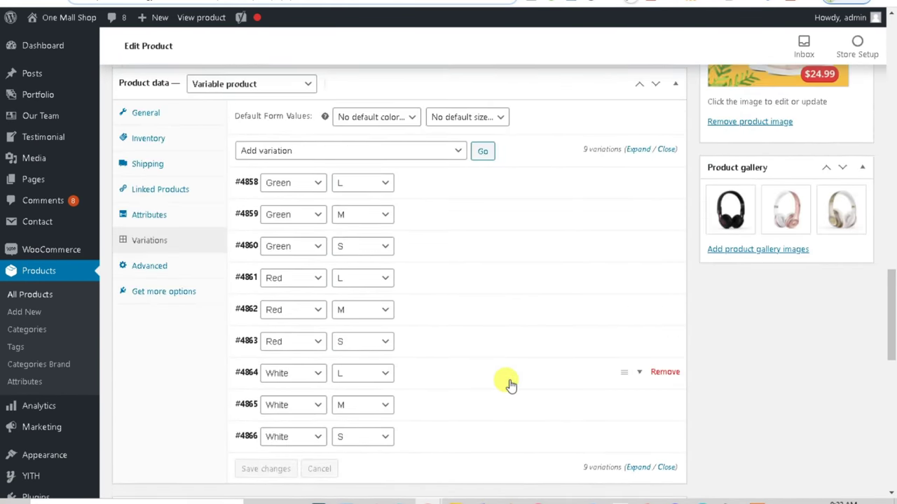
pyautogui.scroll(9, 510, 382)
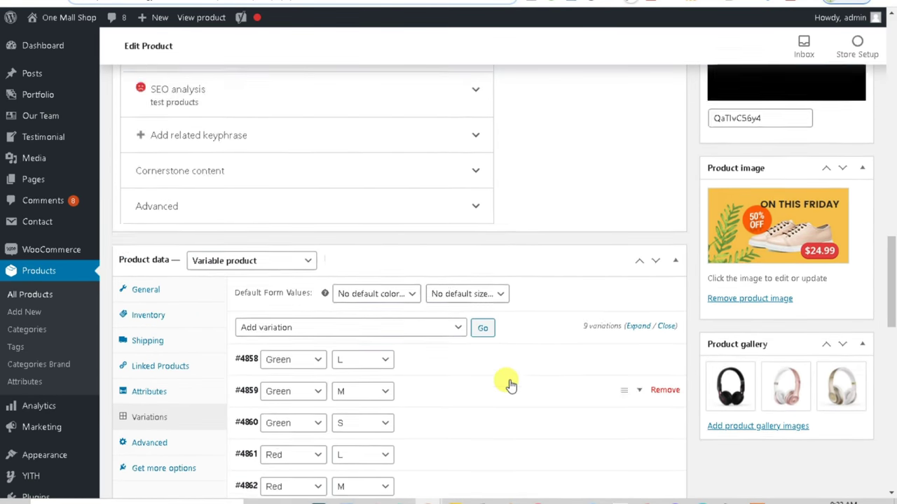
pyautogui.scroll(5, 841, 286)
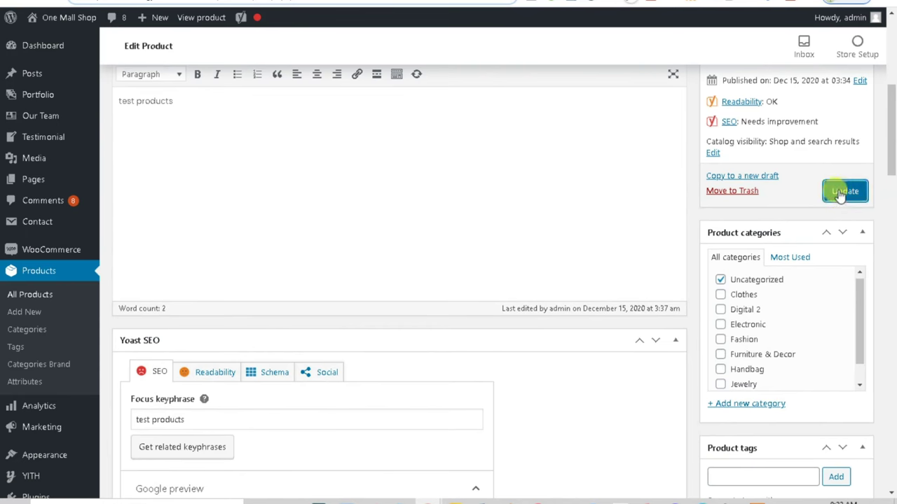
pyautogui.click(839, 200)
# Go to the storefront's 'test products' page and view its ₹7.12 – ₹9.16 price and options
pyautogui.scroll(3, 510, 258)
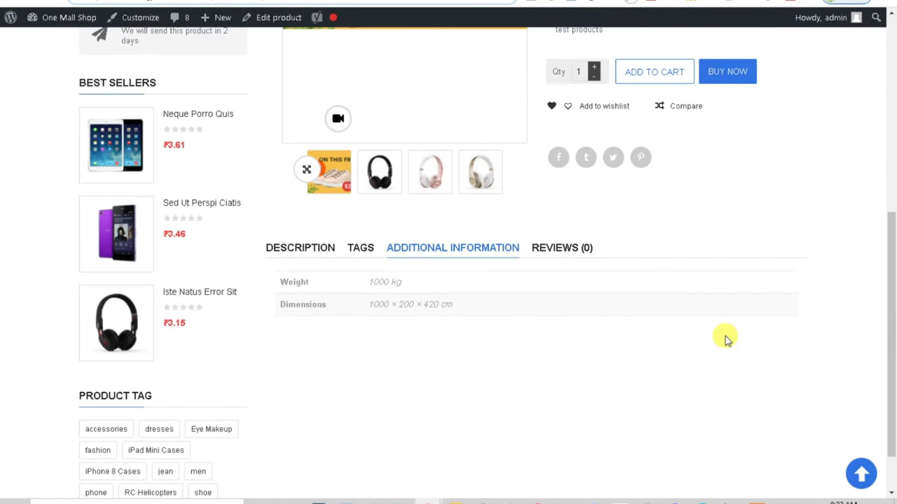
pyautogui.scroll(3, 724, 333)
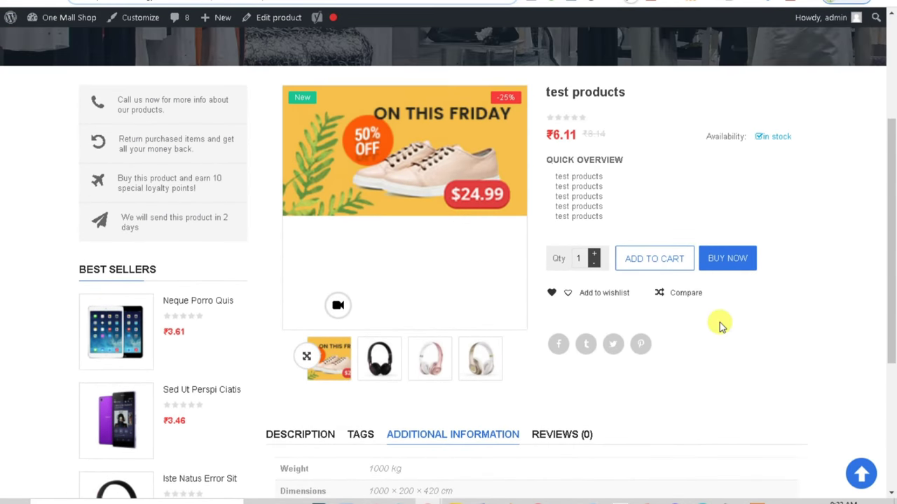
pyautogui.click(47, 5)
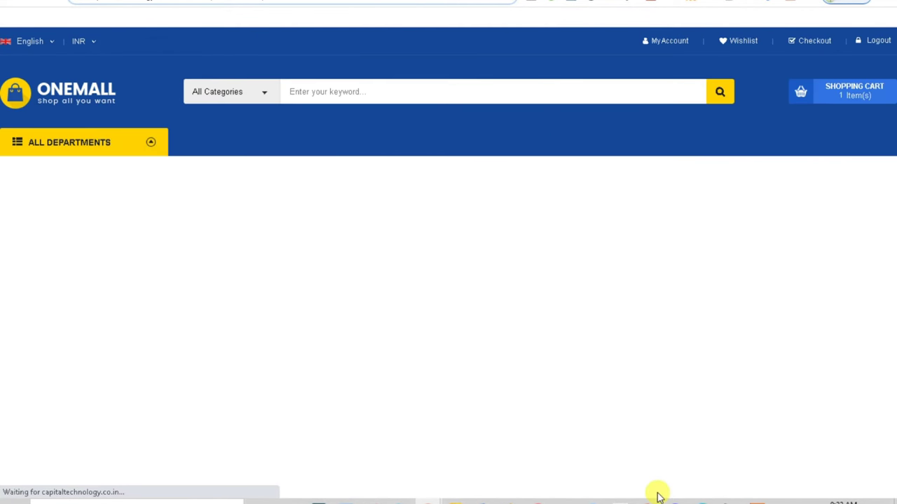
pyautogui.scroll(-3, 659, 483)
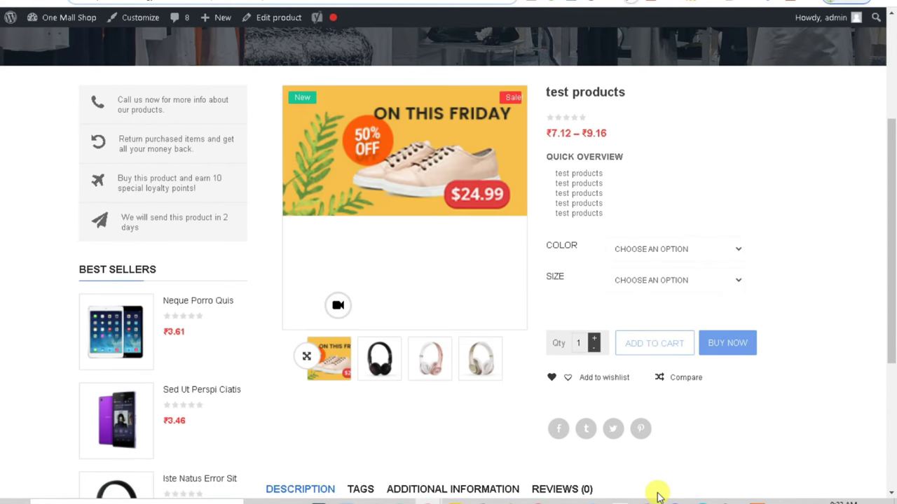
# Choose Green in size M and check its ₹8.14 variation price
pyautogui.scroll(1, 657, 496)
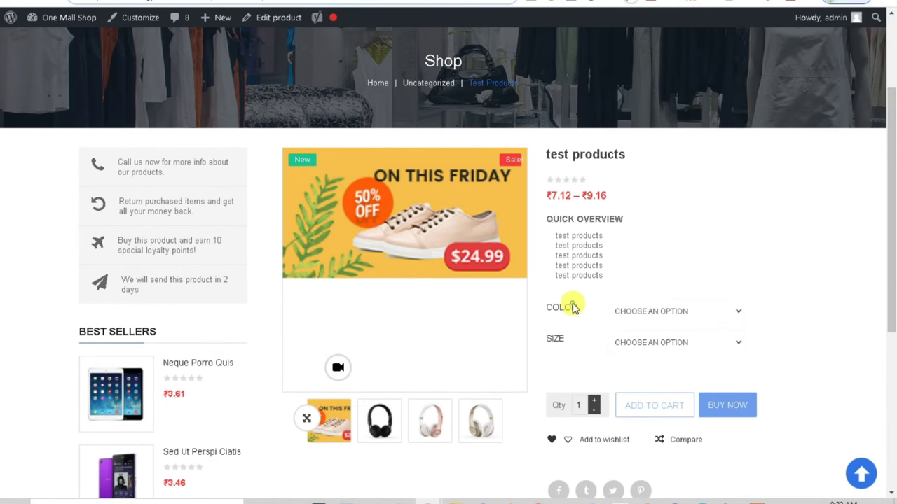
pyautogui.click(669, 311)
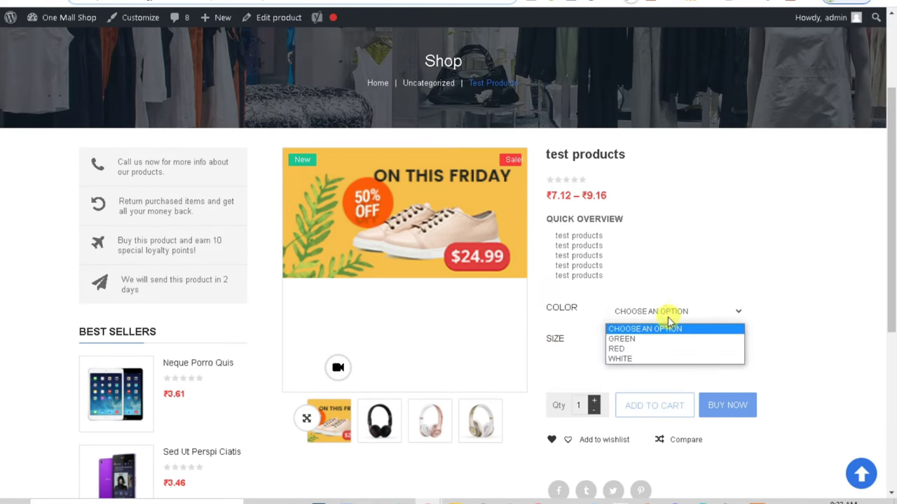
pyautogui.click(661, 340)
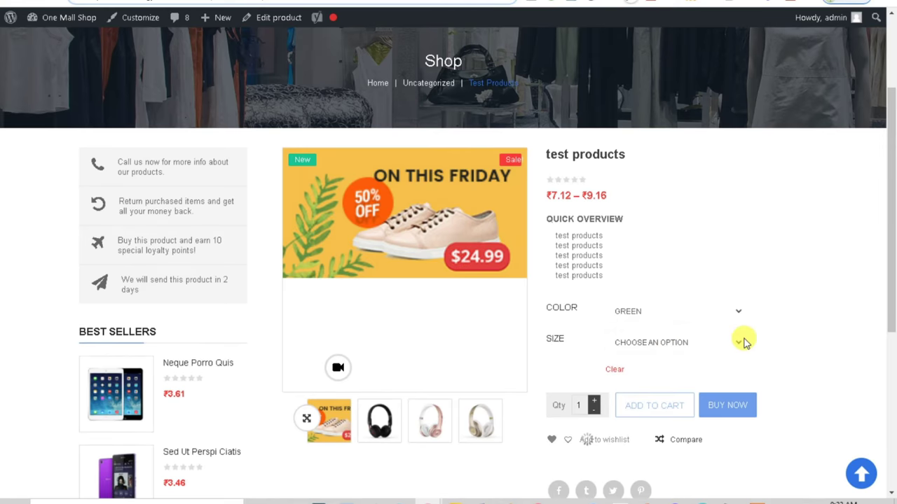
pyautogui.scroll(-3, 737, 342)
pyautogui.scroll(2, 670, 217)
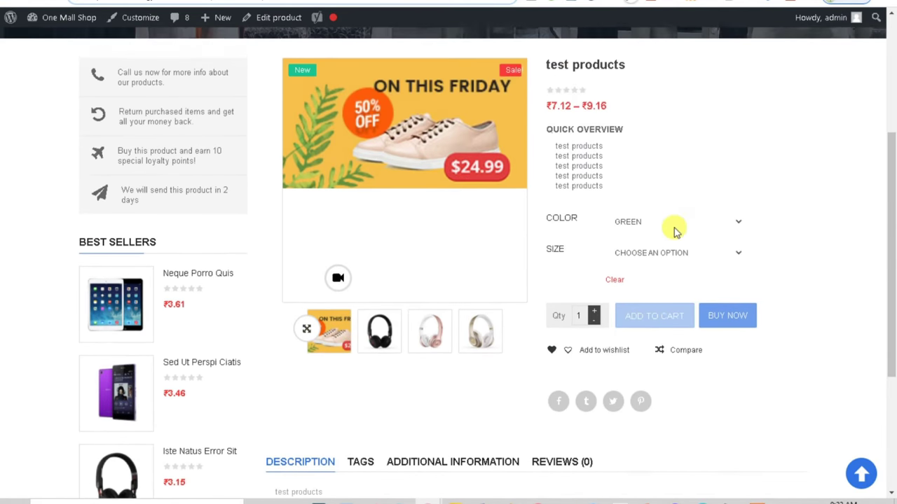
pyautogui.click(661, 277)
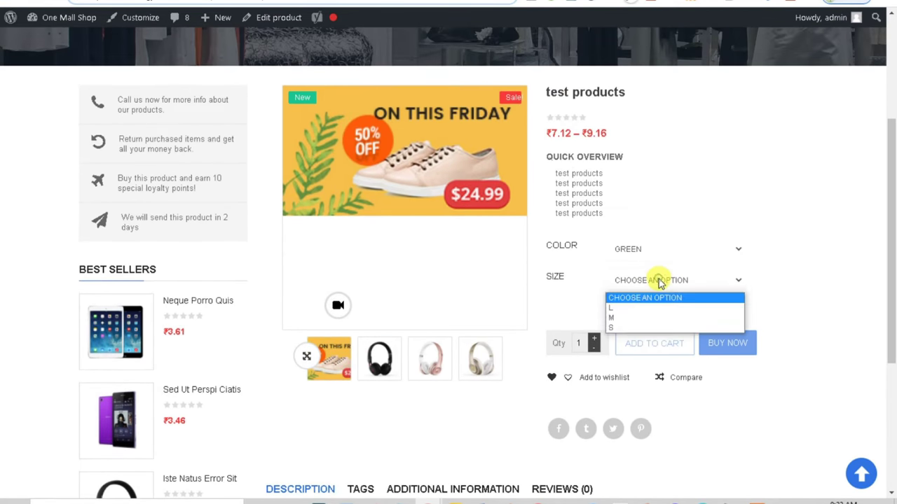
pyautogui.click(644, 319)
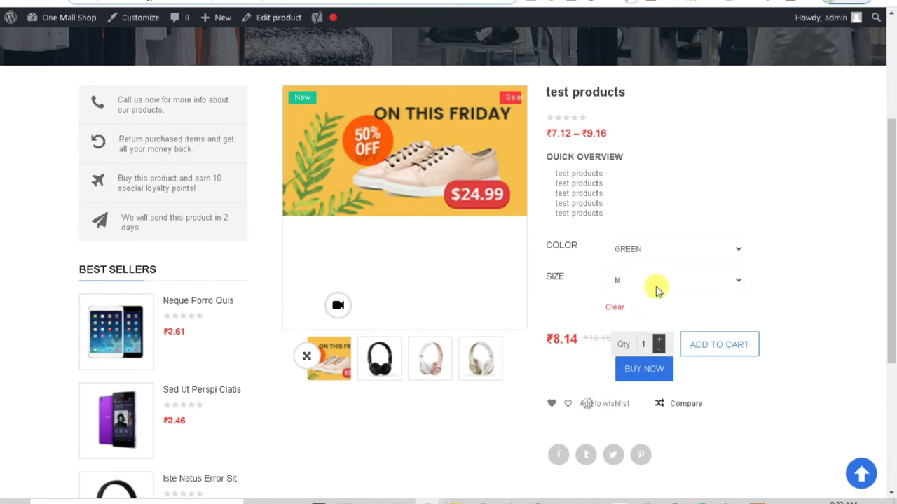
pyautogui.moveTo(553, 341); pyautogui.dragTo(574, 339)
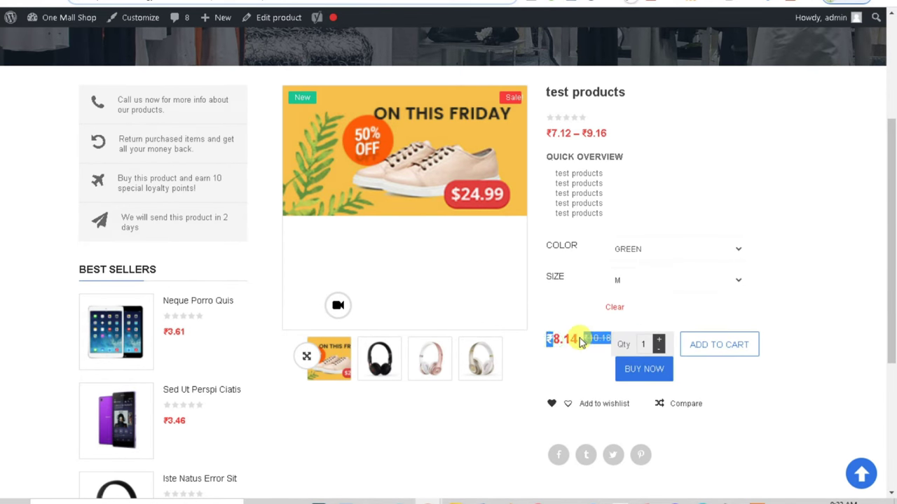
# Try sizes S and L to compare their prices
pyautogui.click(659, 282)
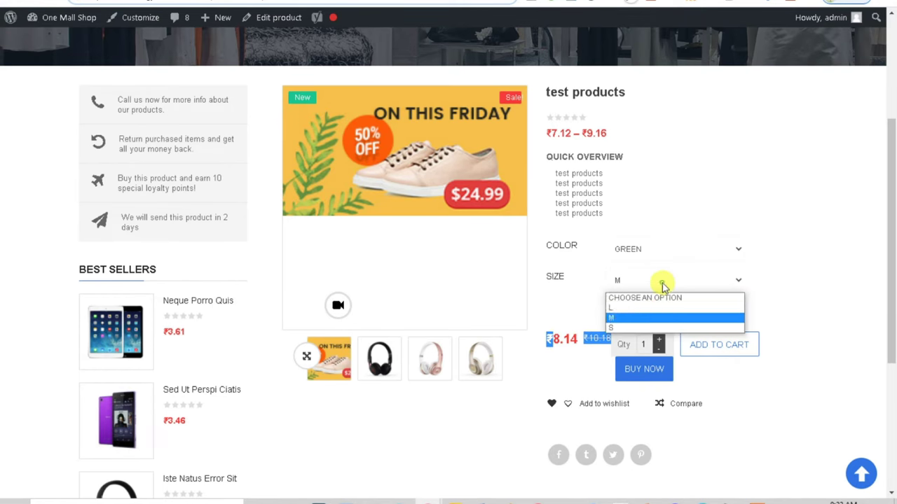
pyautogui.click(657, 328)
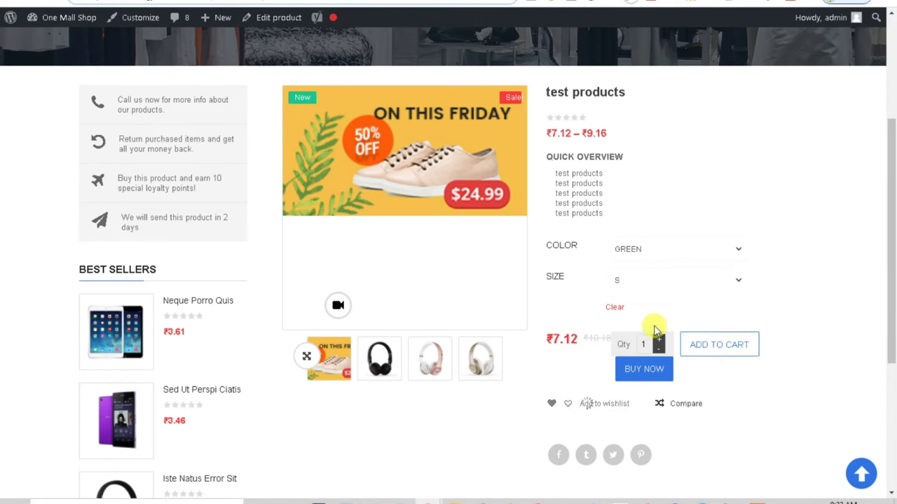
pyautogui.click(656, 282)
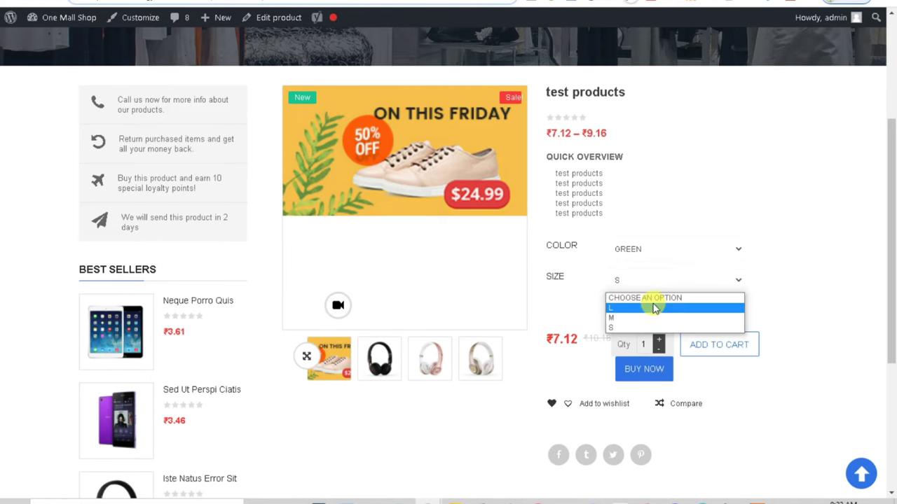
pyautogui.click(654, 309)
# Switch the color to Red with size L and check the ₹7.12 – ₹9.16 range
pyautogui.click(647, 250)
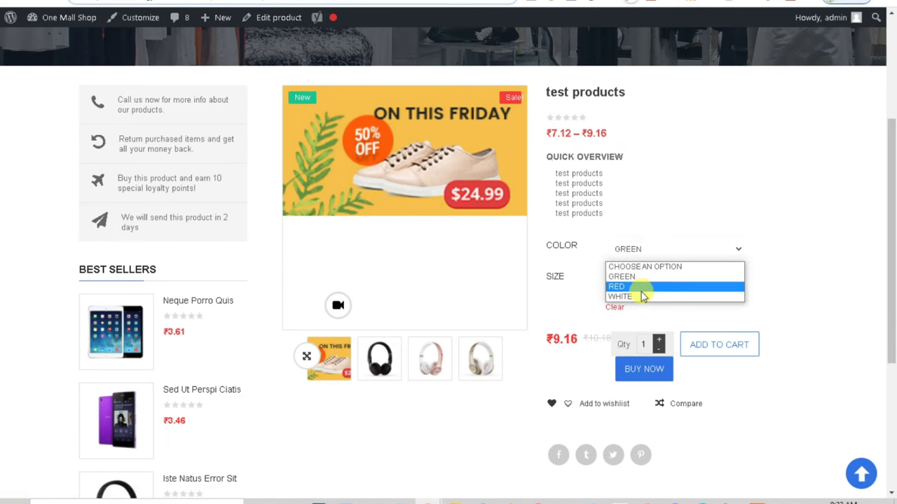
pyautogui.click(640, 287)
pyautogui.click(641, 250)
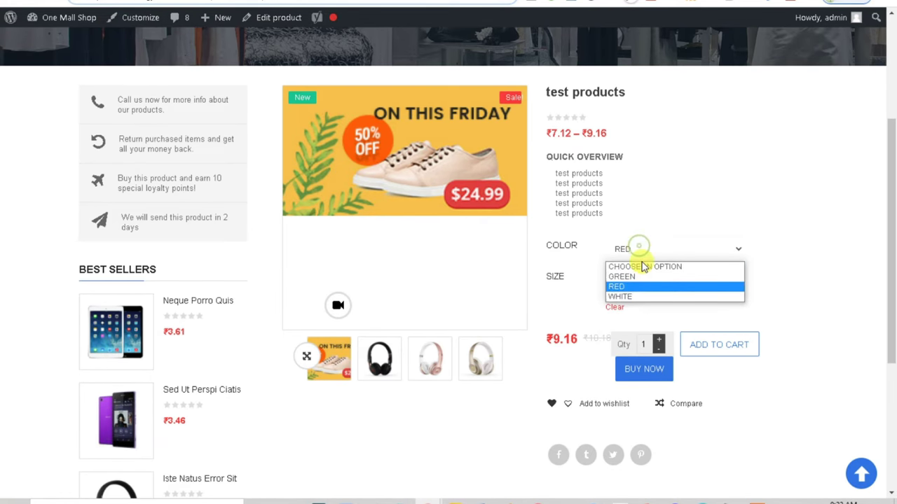
pyautogui.click(641, 287)
pyautogui.moveTo(606, 133); pyautogui.dragTo(551, 133)
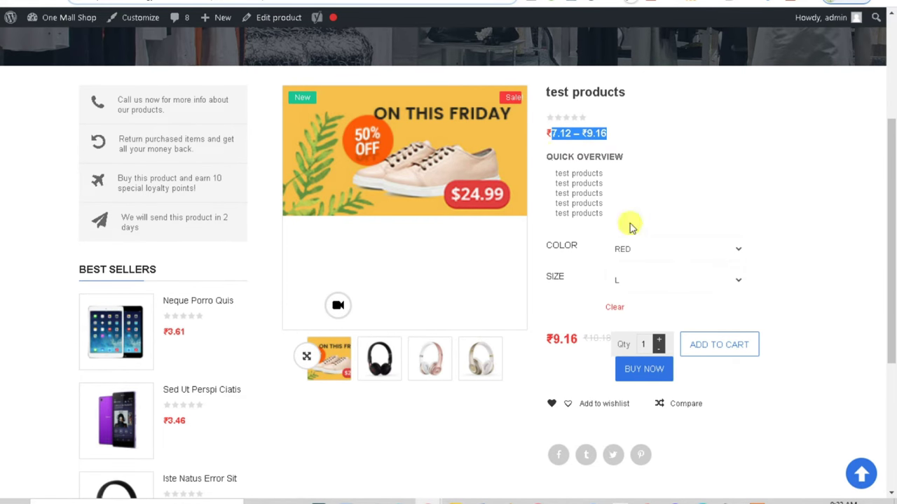
pyautogui.scroll(-4, 661, 329)
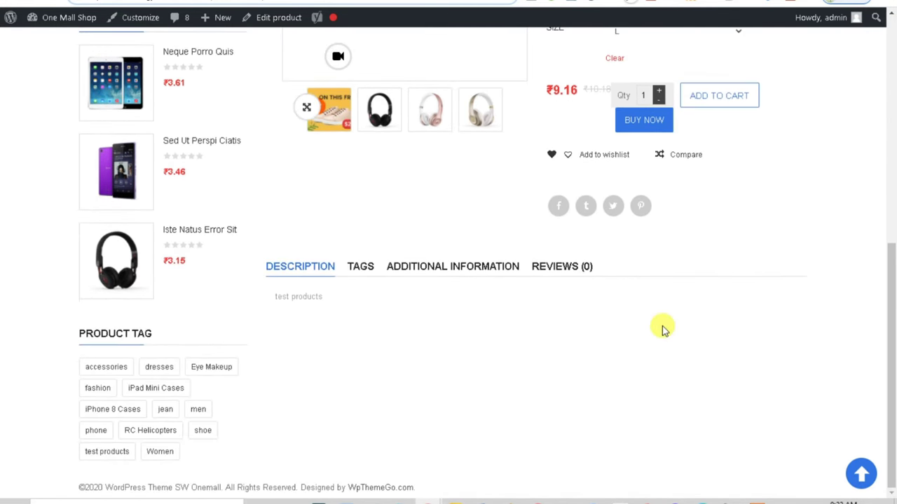
# Go back to the test product's admin edit page
pyautogui.scroll(6, 665, 331)
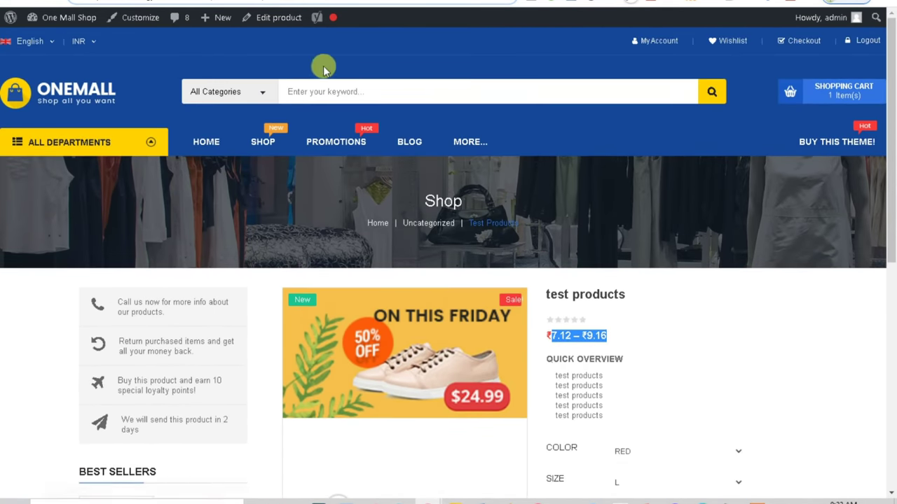
pyautogui.hotkey('alt', 'Left')
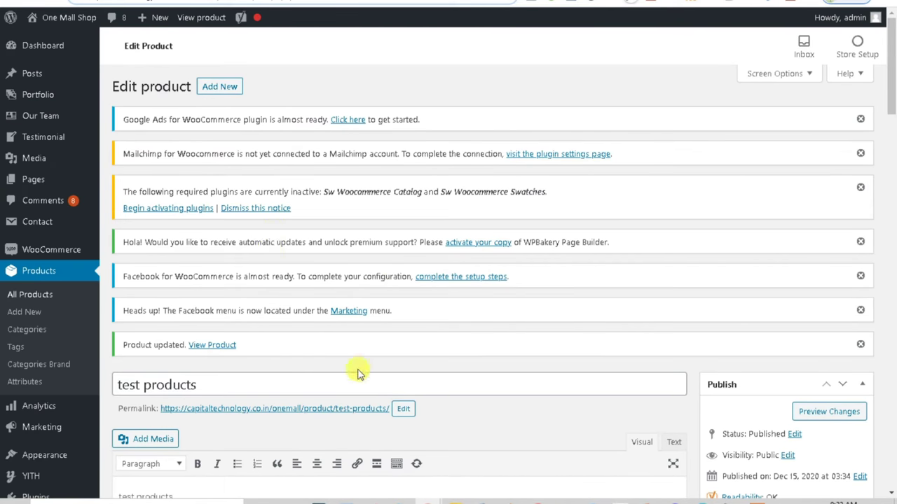
pyautogui.scroll(-4, 348, 396)
pyautogui.scroll(-4, 347, 396)
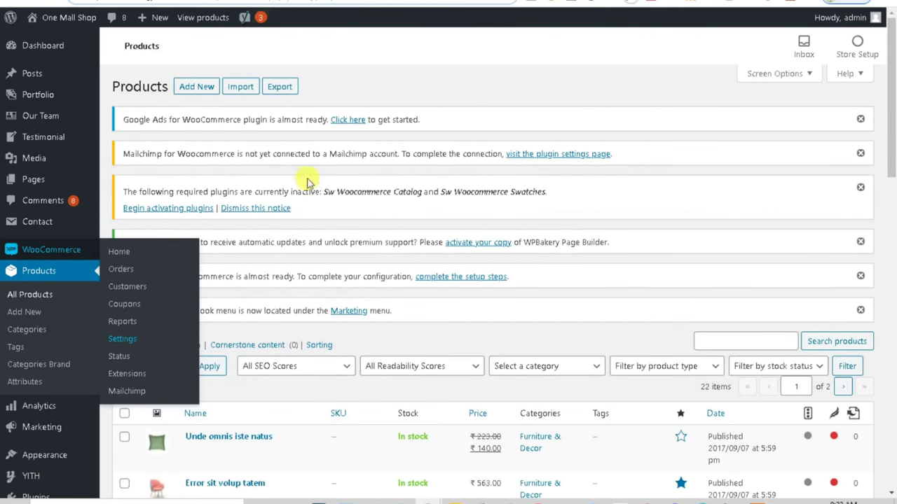
pyautogui.click(241, 88)
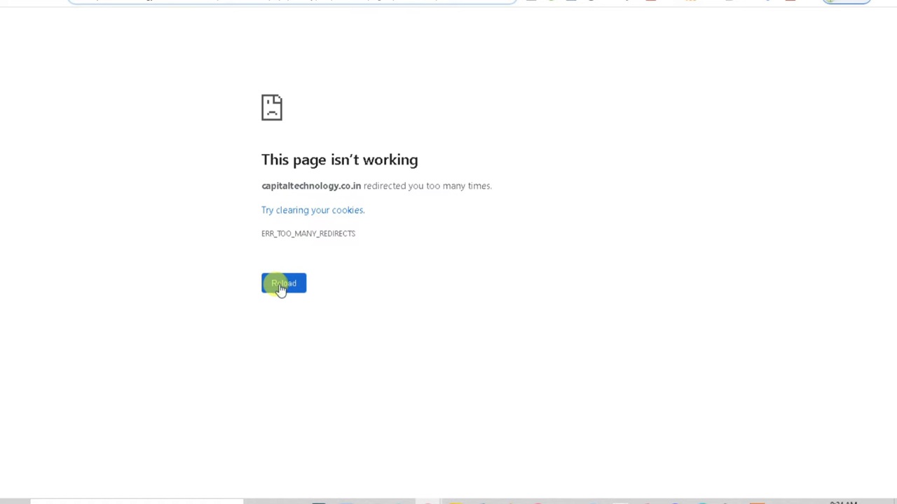
pyautogui.click(281, 287)
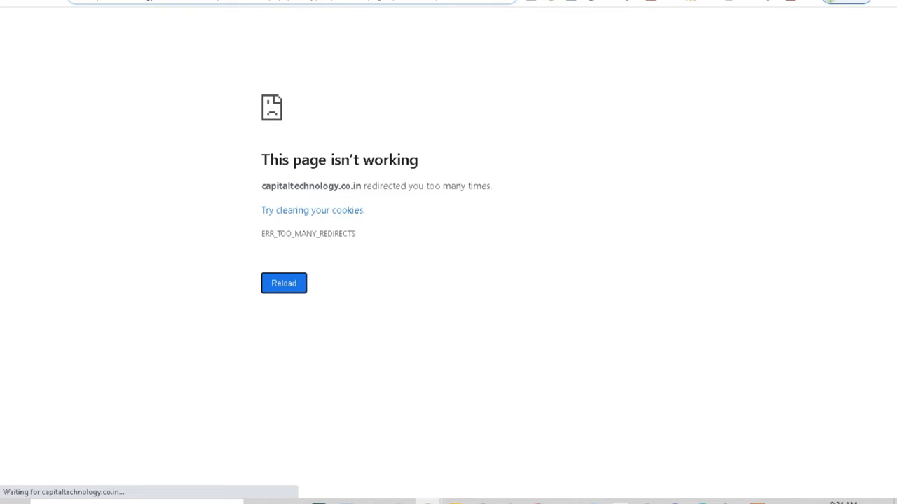
pyautogui.click(272, 287)
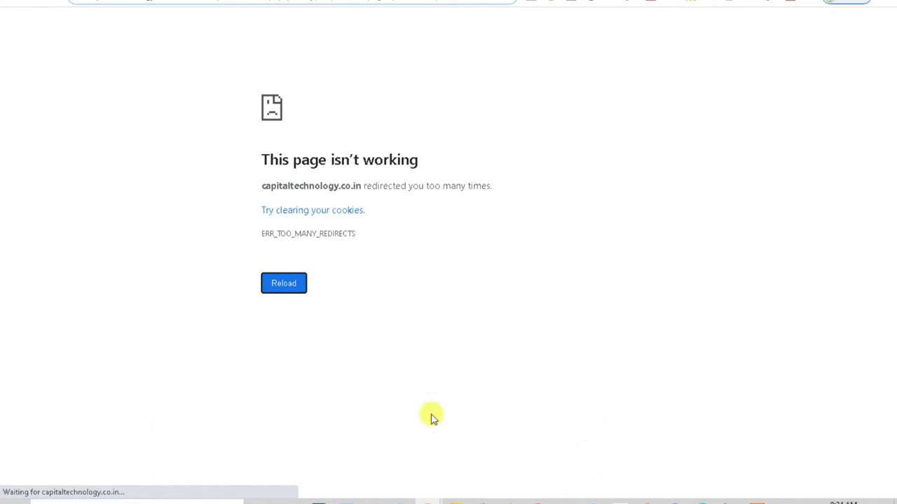
pyautogui.click(276, 287)
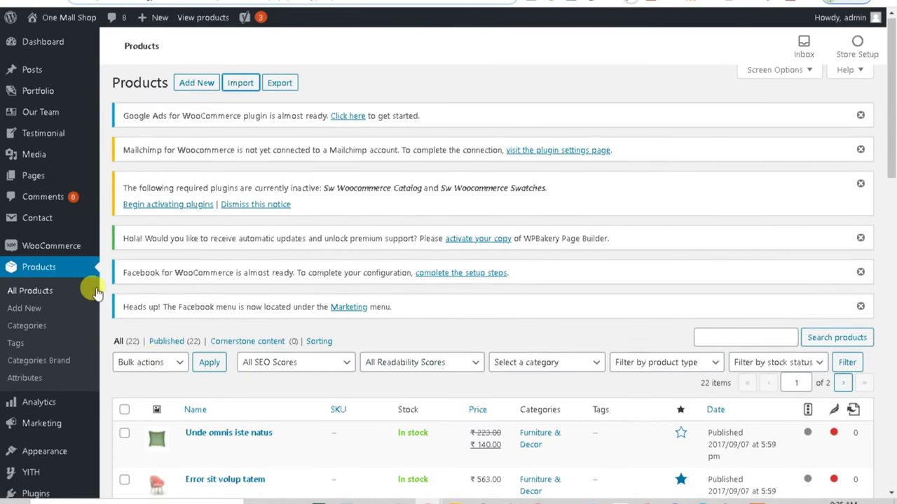
# Open the Plugins page in a new browser tab
pyautogui.scroll(-2, 28, 316)
pyautogui.moveTo(37, 394)
pyautogui.moveTo(38, 371)
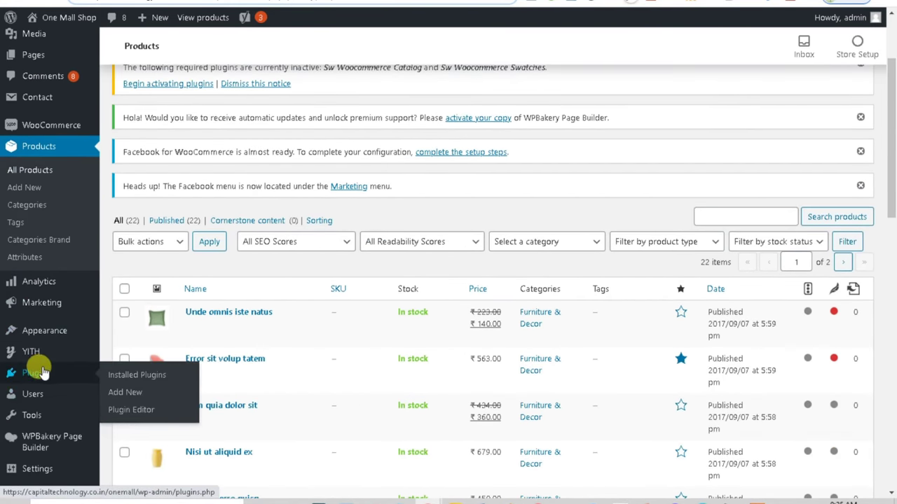
pyautogui.rightClick(40, 374)
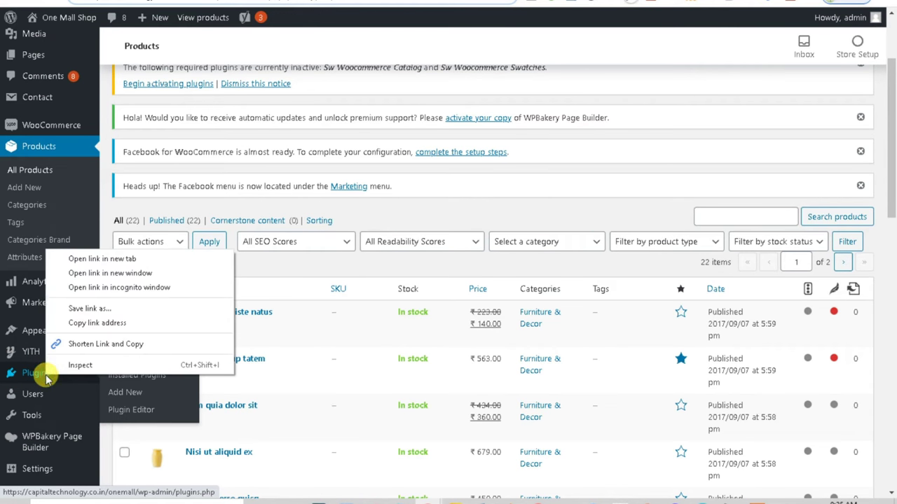
pyautogui.click(65, 259)
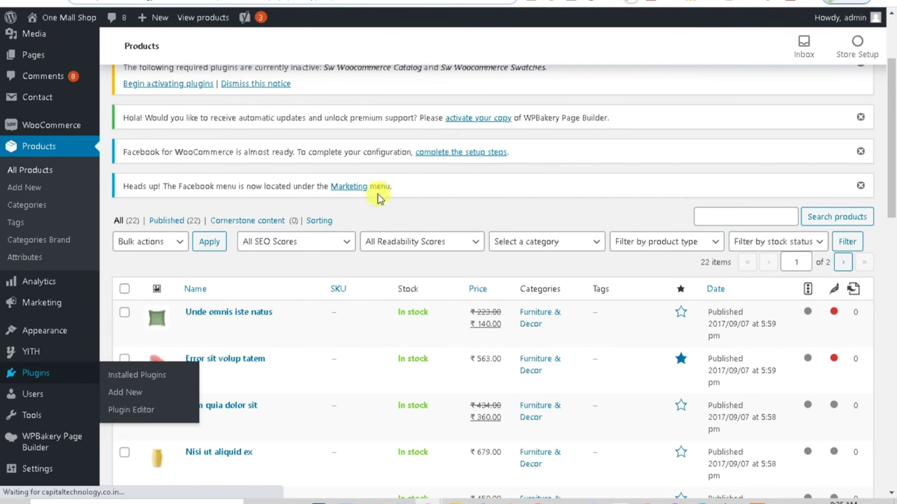
# Select every installed plugin except WooCommerce
pyautogui.scroll(2, 378, 199)
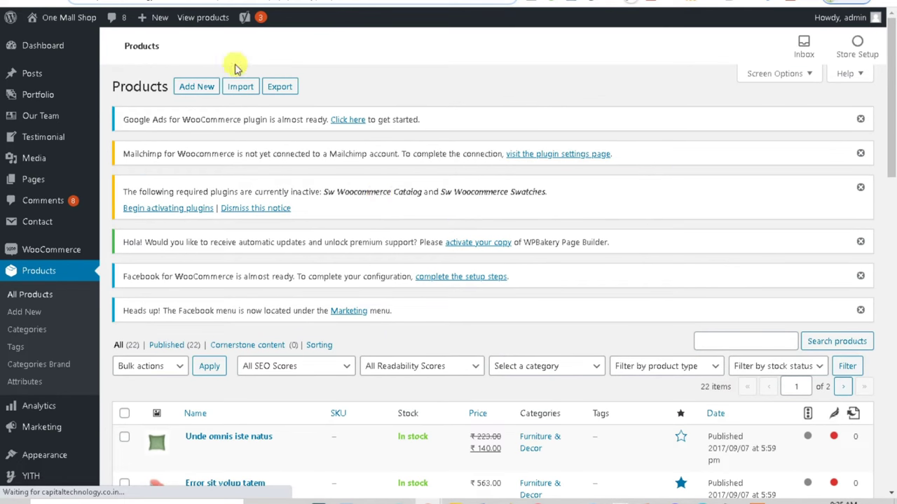
pyautogui.scroll(-5, 199, 238)
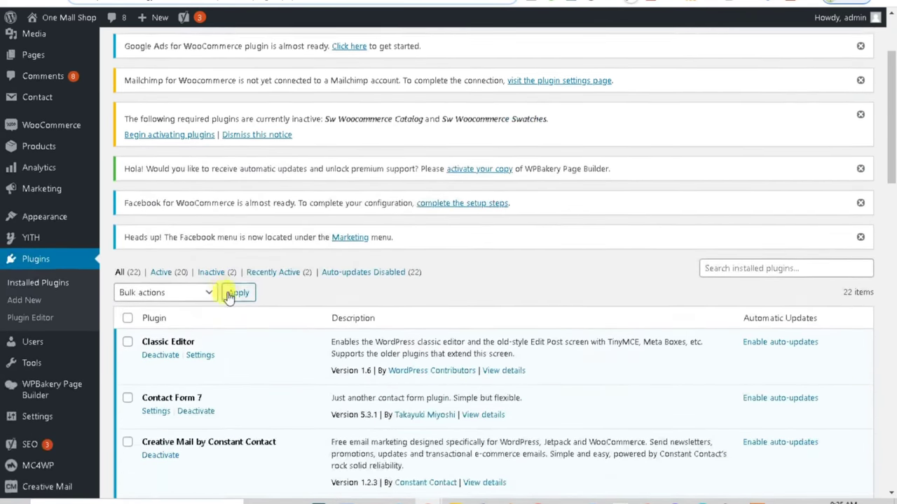
pyautogui.click(127, 132)
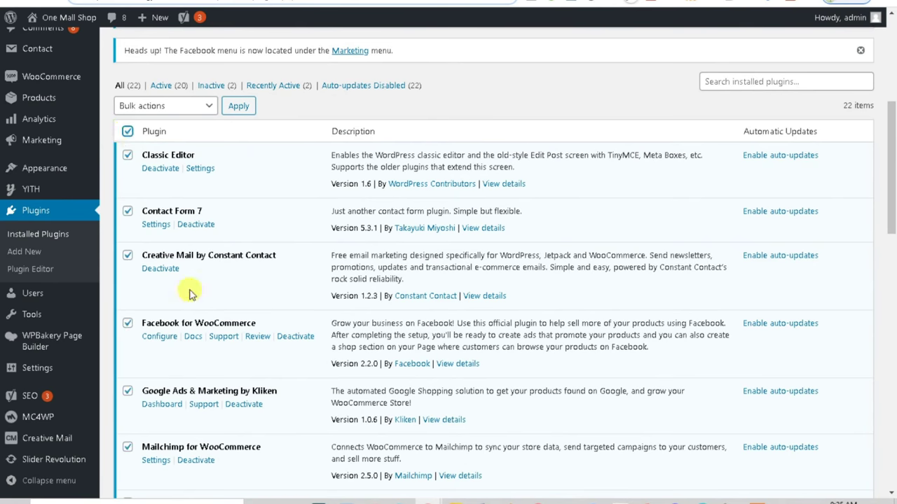
pyautogui.scroll(-6, 176, 324)
pyautogui.scroll(-3, 183, 330)
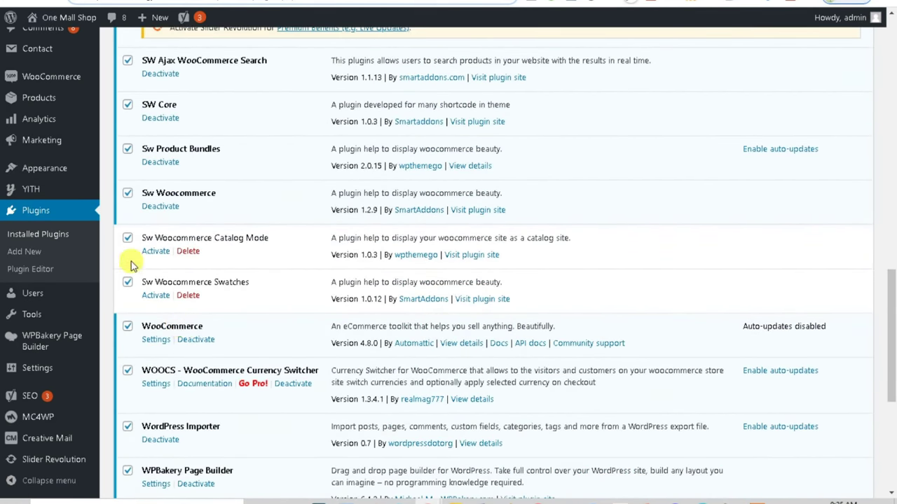
pyautogui.scroll(-1, 150, 308)
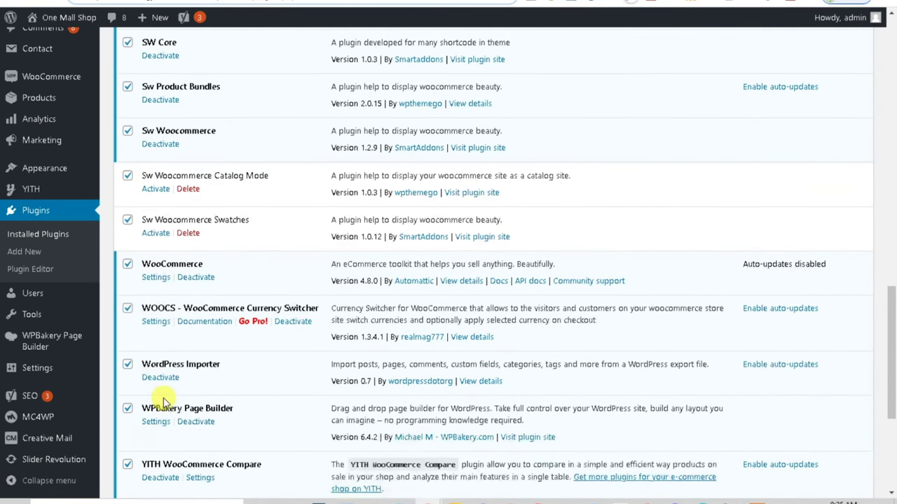
pyautogui.click(127, 266)
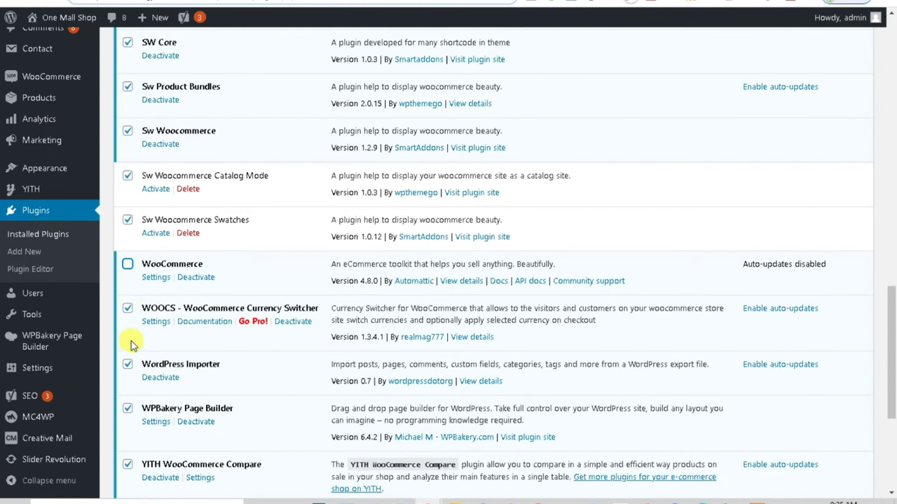
# Set the bulk action to Deactivate
pyautogui.scroll(-2, 133, 350)
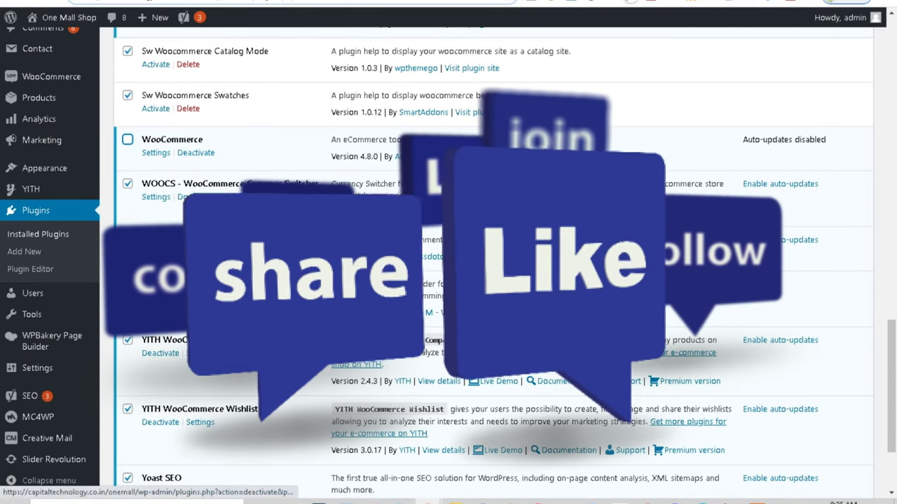
pyautogui.scroll(-2, 505, 263)
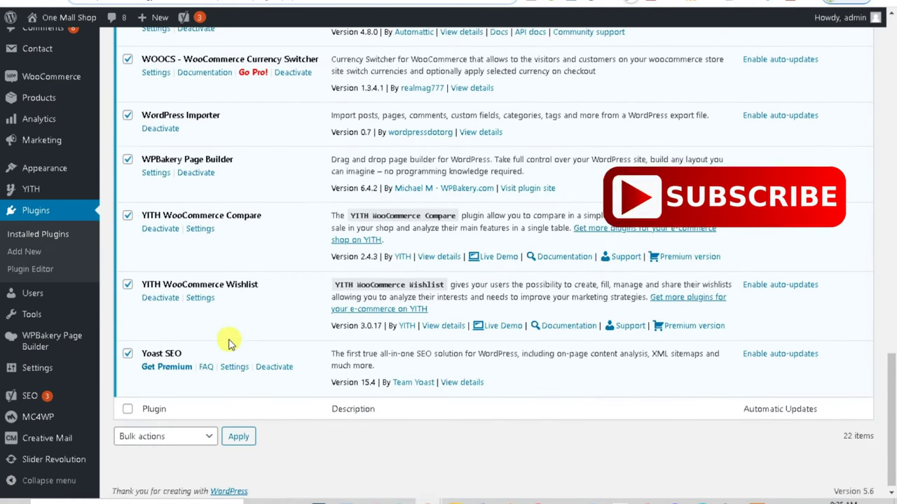
pyautogui.click(190, 438)
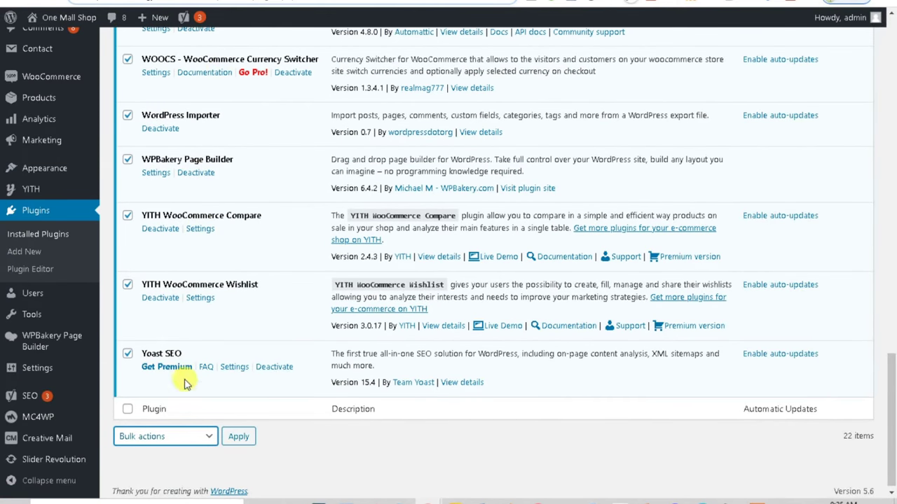
pyautogui.click(184, 439)
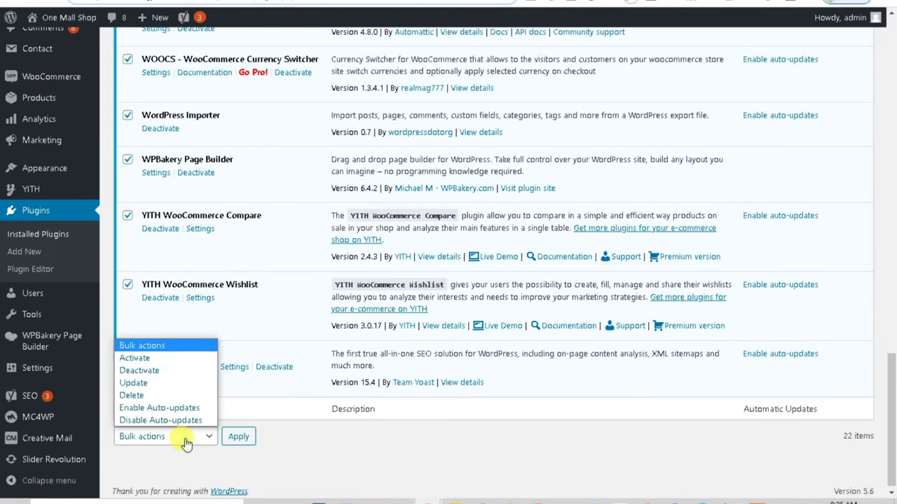
pyautogui.click(168, 370)
# Apply the Deactivate bulk action to the checked plugins
pyautogui.click(240, 437)
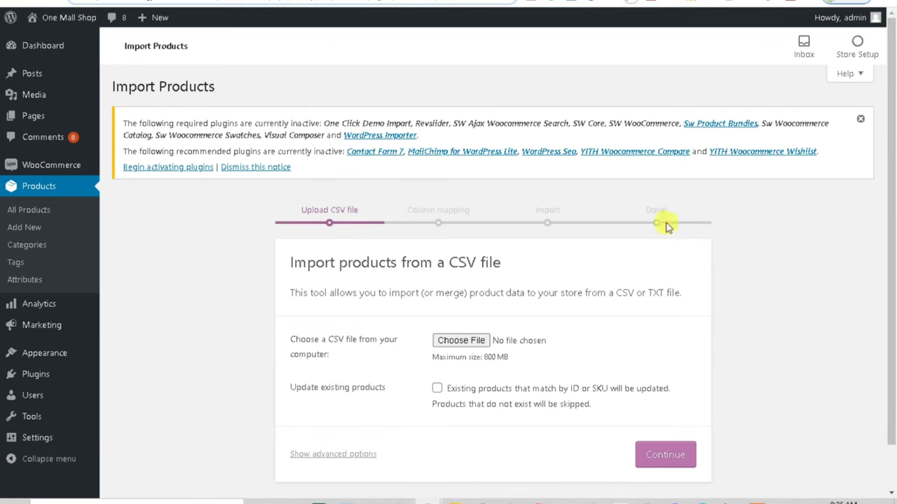
pyautogui.scroll(-1, 290, 283)
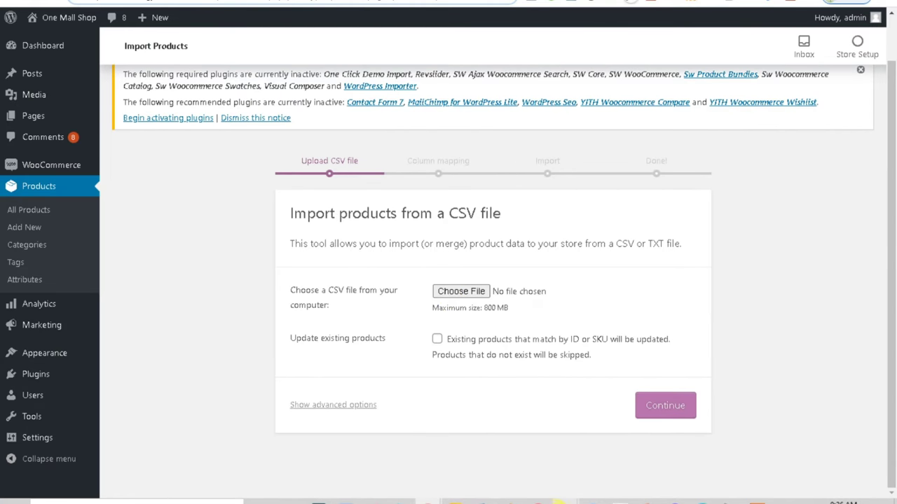
pyautogui.moveTo(566, 502)
pyautogui.moveTo(576, 447)
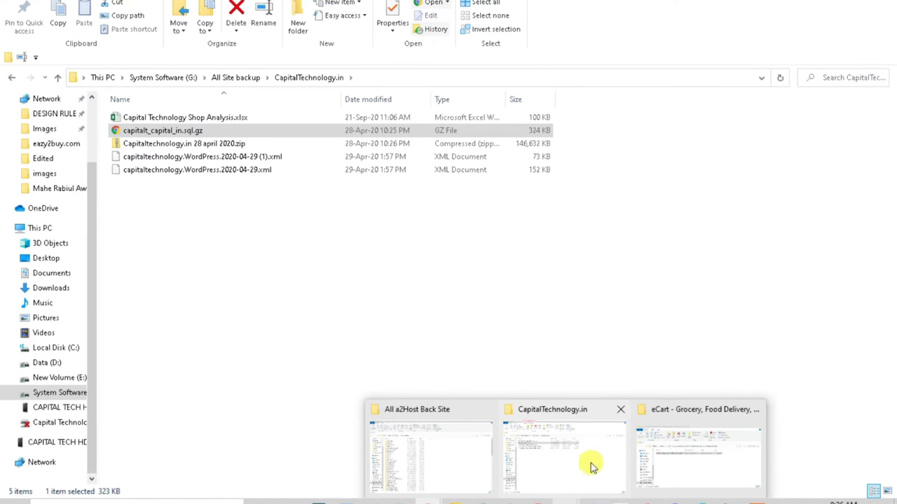
# From CAPITAL TECH HDD > Website > Ez groceria dublicat, drop 'All Veg Fruits Dals Spices.csv' onto the importer
pyautogui.click(591, 466)
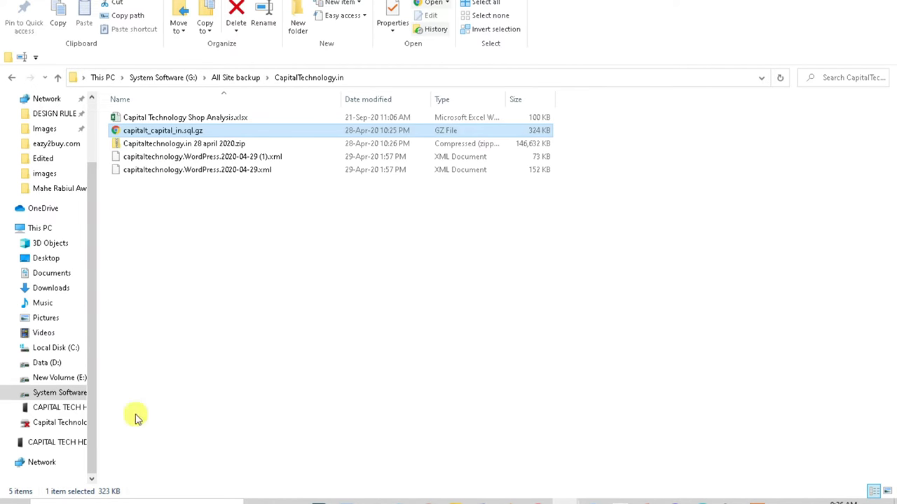
pyautogui.click(51, 411)
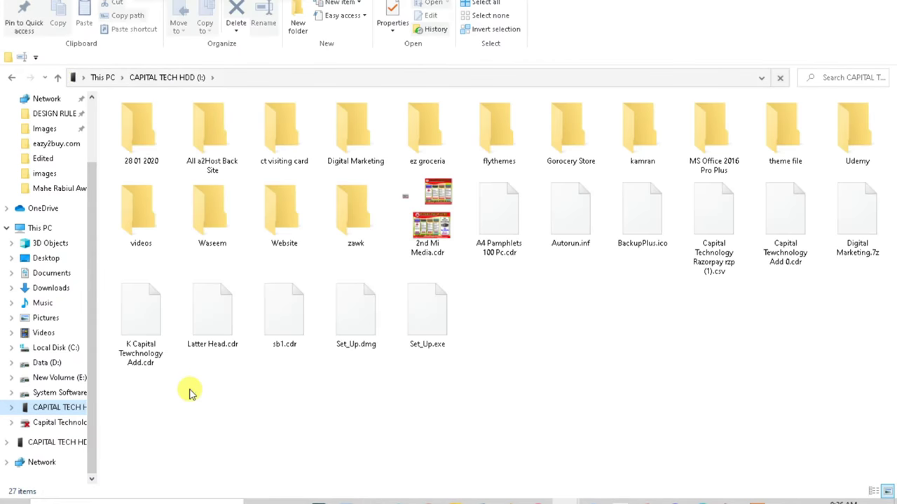
pyautogui.doubleClick(285, 243)
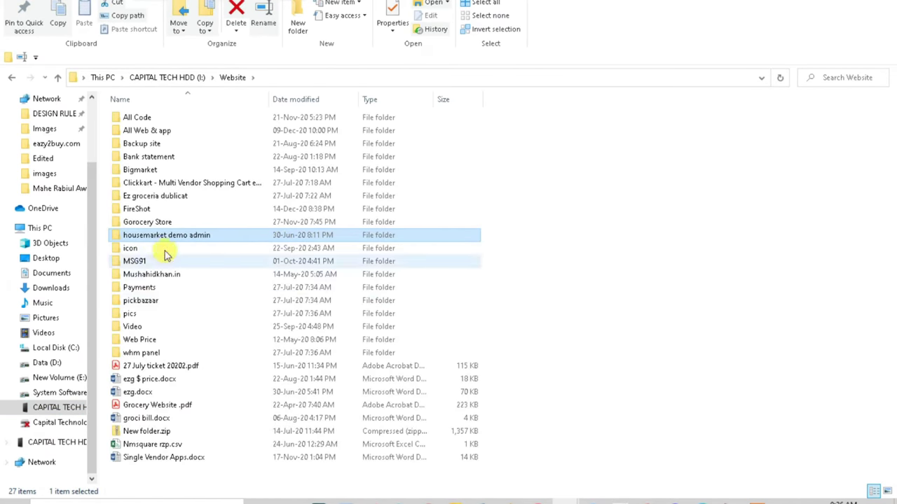
pyautogui.doubleClick(175, 222)
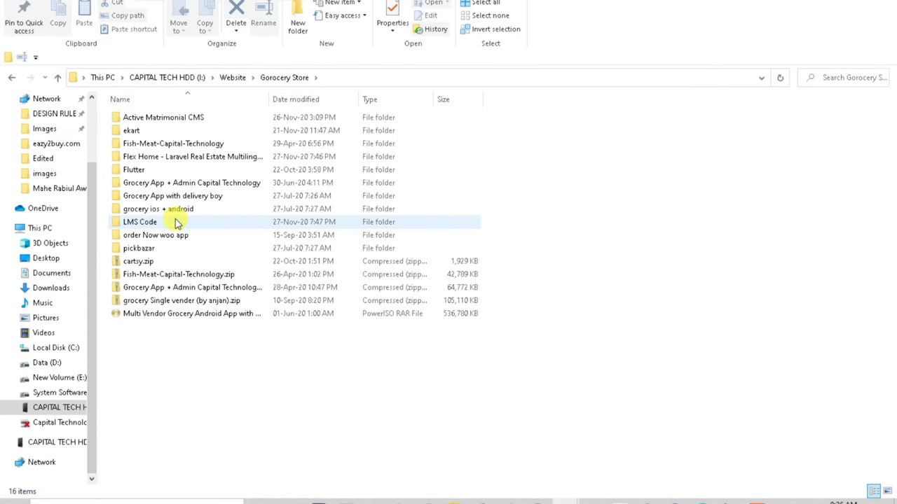
pyautogui.click(13, 77)
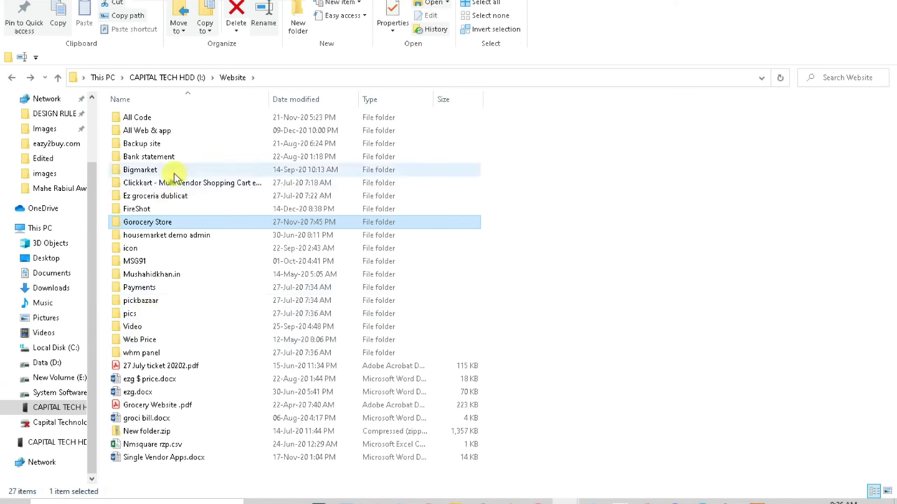
pyautogui.doubleClick(175, 196)
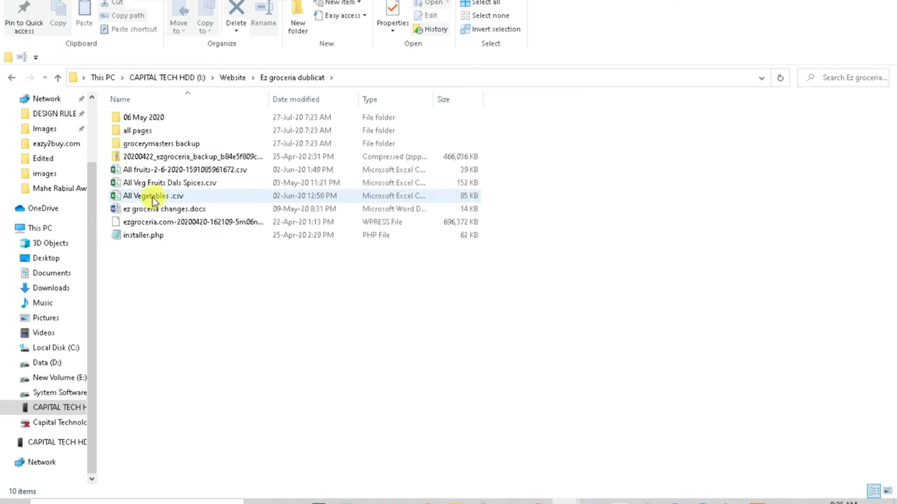
pyautogui.moveTo(143, 183); pyautogui.dragTo(468, 293)
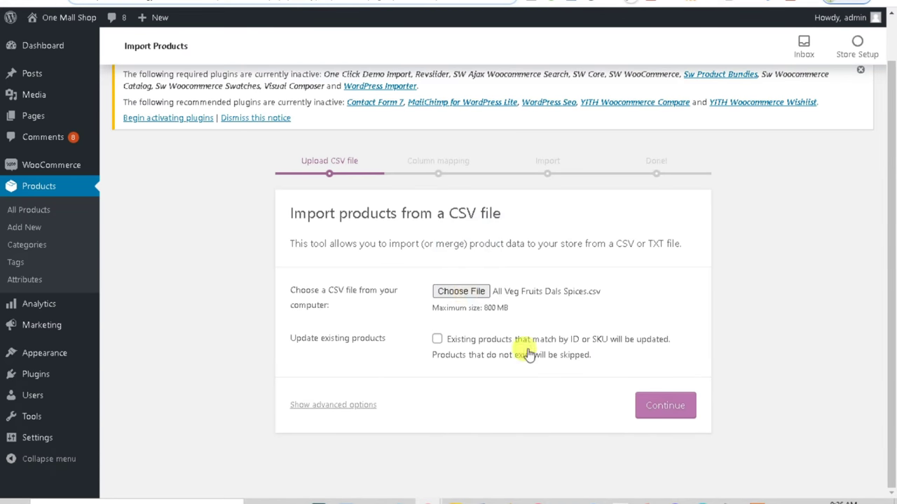
# Continue to column mapping, keep the default mapping, and run the importer
pyautogui.click(660, 410)
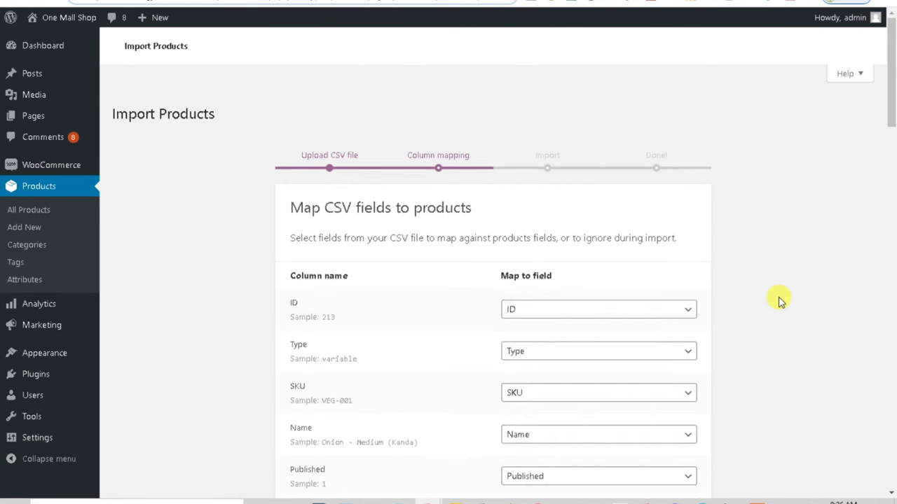
pyautogui.scroll(-4, 805, 168)
pyautogui.moveTo(889, 169); pyautogui.dragTo(885, 436)
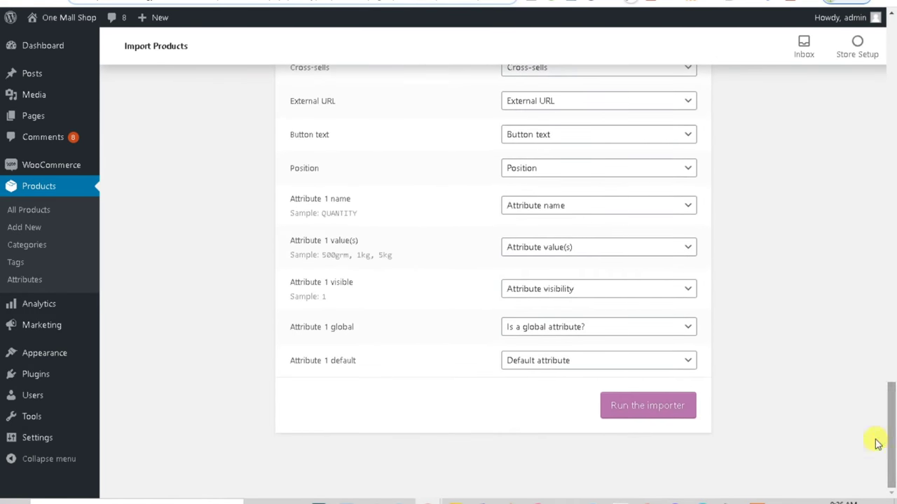
pyautogui.click(654, 405)
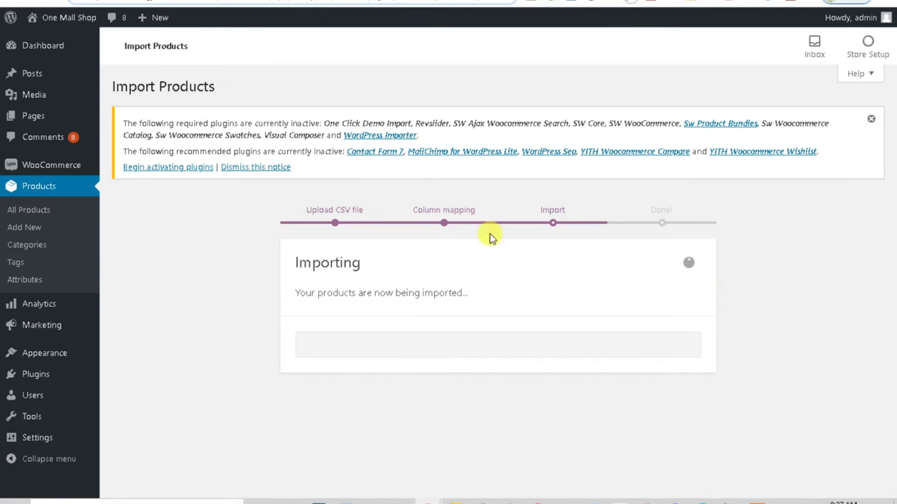
pyautogui.moveTo(67, 18)
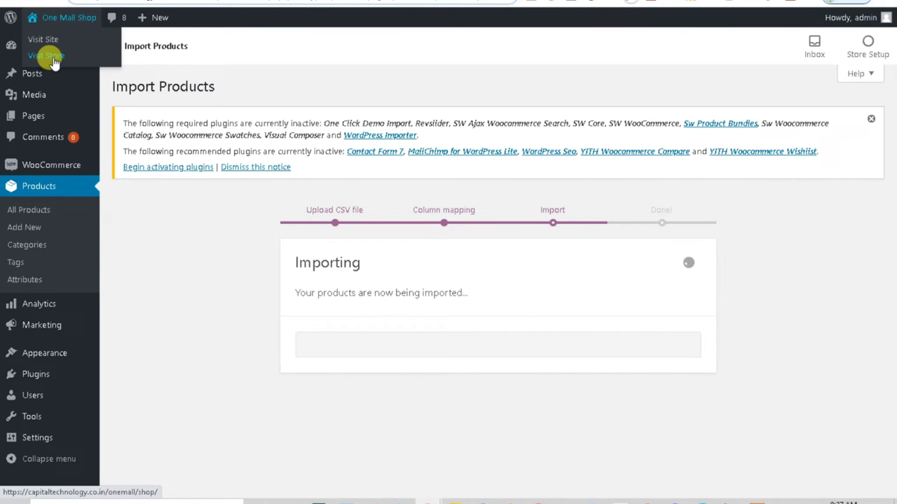
# Open the store's Shop page in a new tab and browse its grid, including Capsicum (Hybrid Green)
pyautogui.rightClick(55, 61)
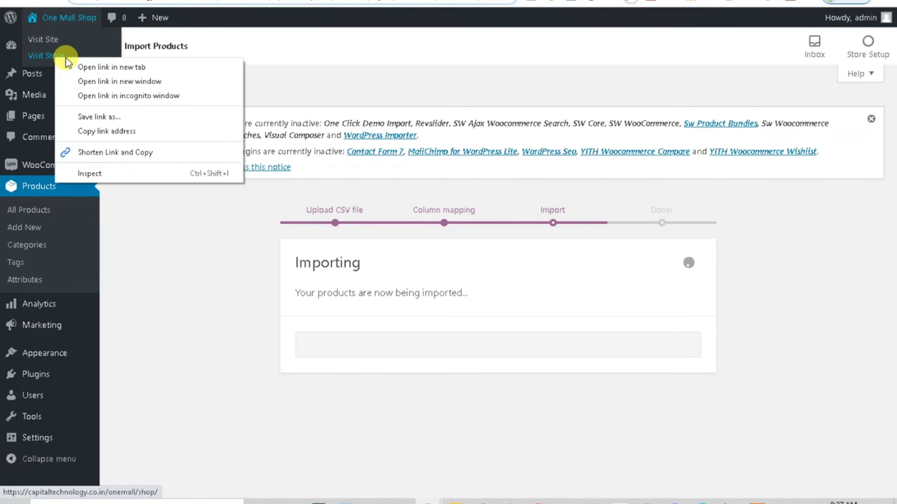
pyautogui.click(82, 66)
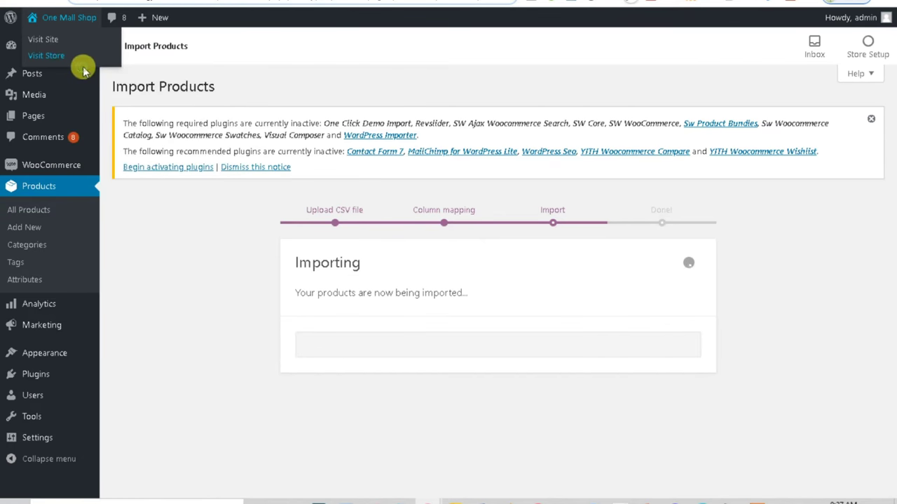
pyautogui.click(265, 1)
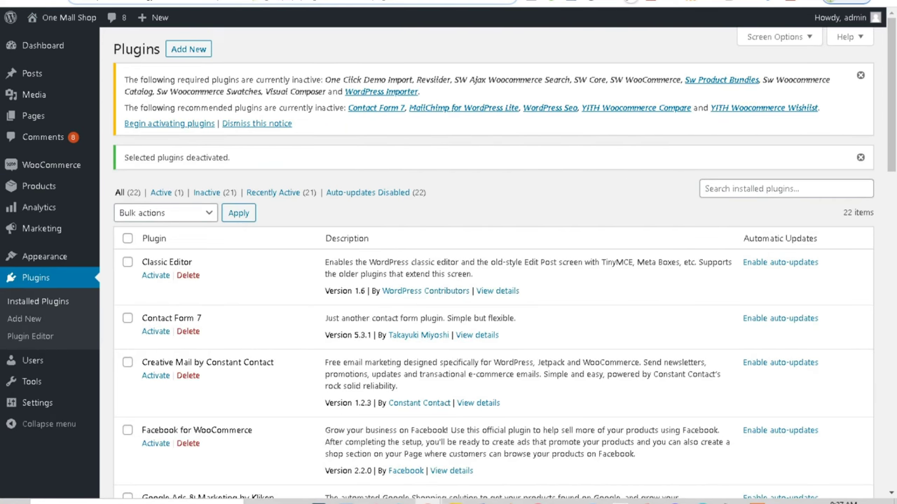
pyautogui.click(329, 2)
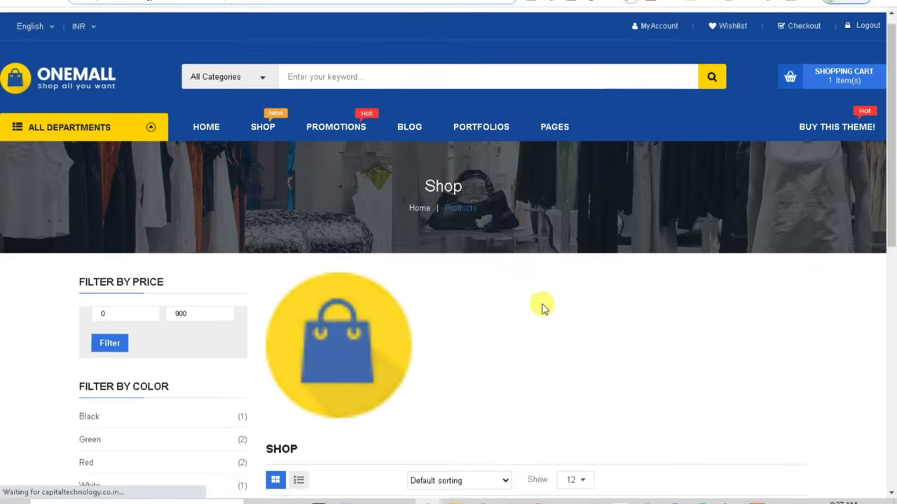
pyautogui.scroll(-5, 543, 309)
pyautogui.scroll(-3, 543, 308)
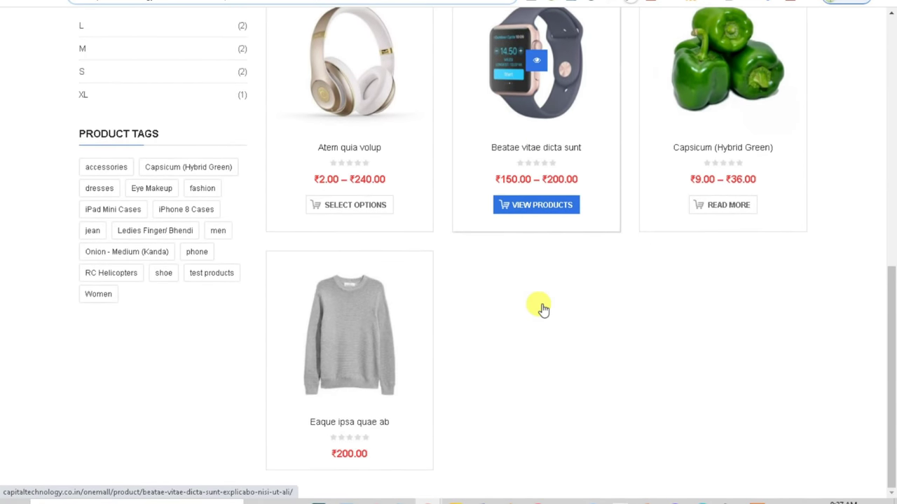
pyautogui.scroll(5, 543, 309)
pyautogui.scroll(-5, 543, 308)
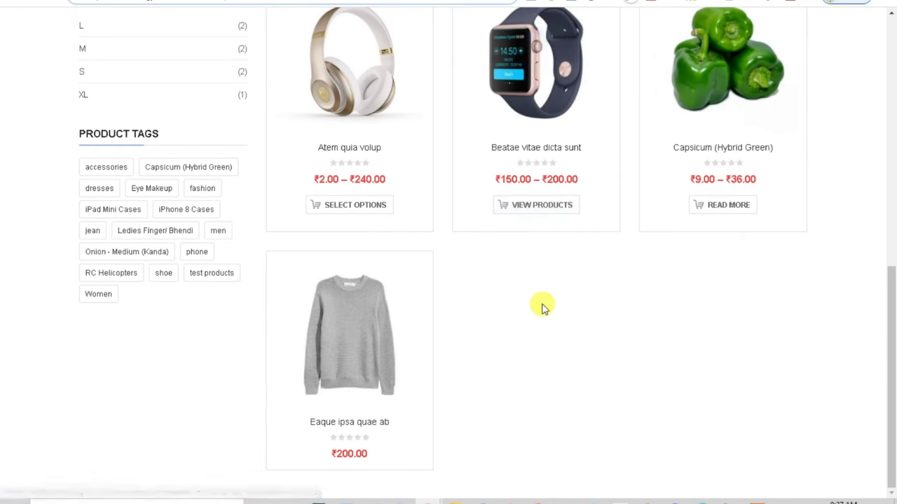
pyautogui.scroll(5, 543, 308)
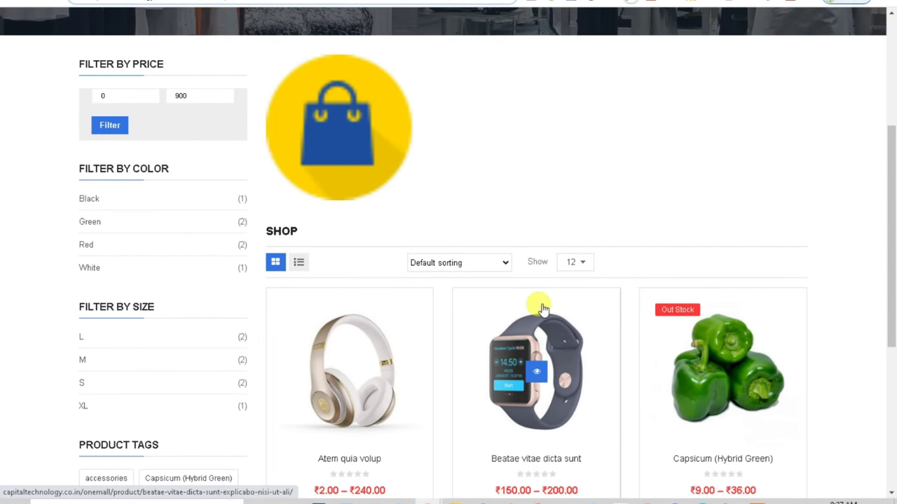
pyautogui.scroll(3, 543, 308)
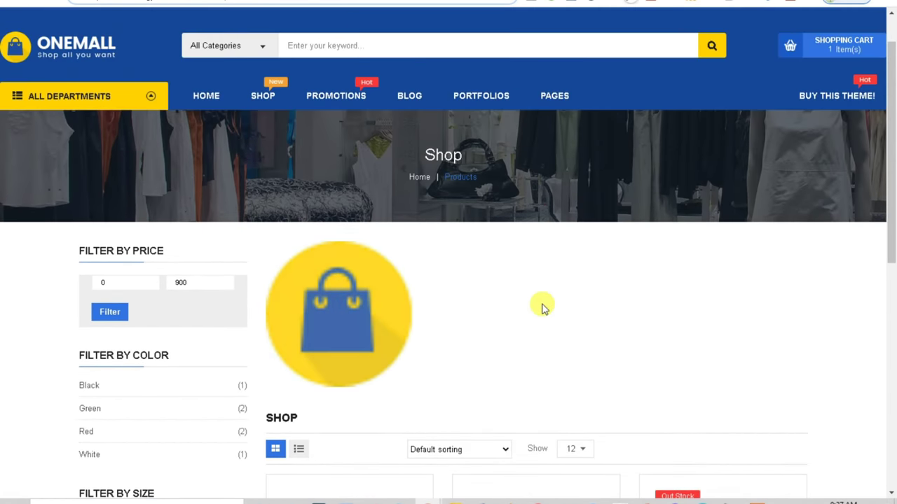
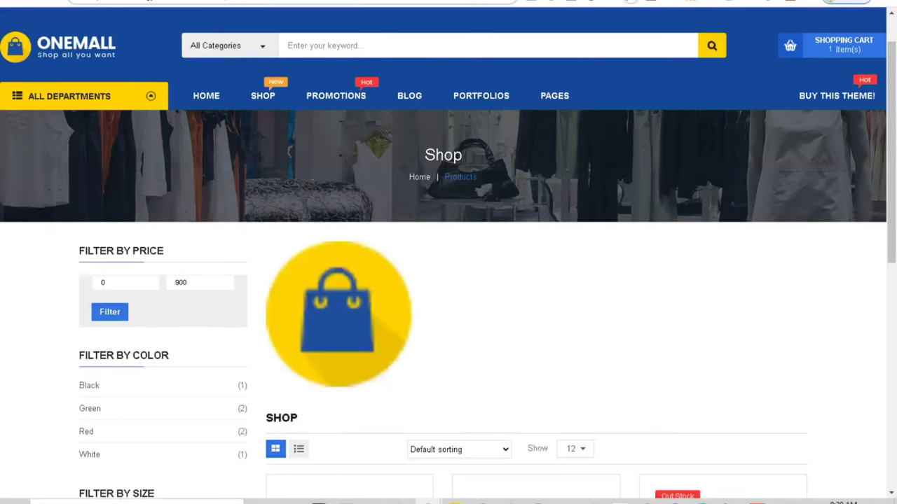
# Reload the Shop page and scroll through the newly listed grocery products
pyautogui.scroll(-5, 398, 402)
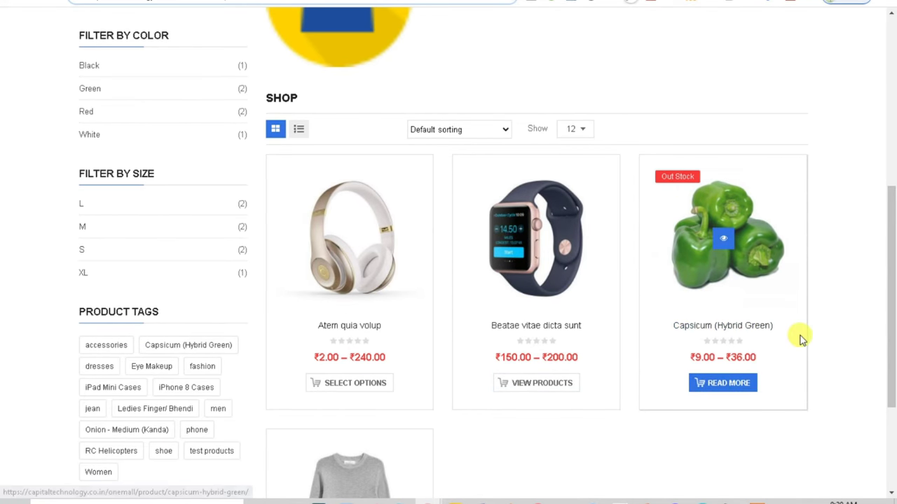
pyautogui.click(55, 1)
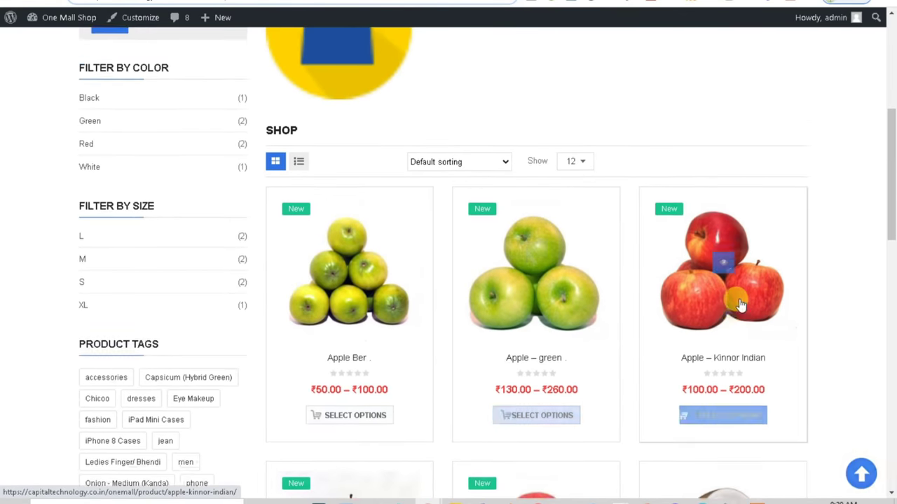
pyautogui.scroll(-10, 741, 312)
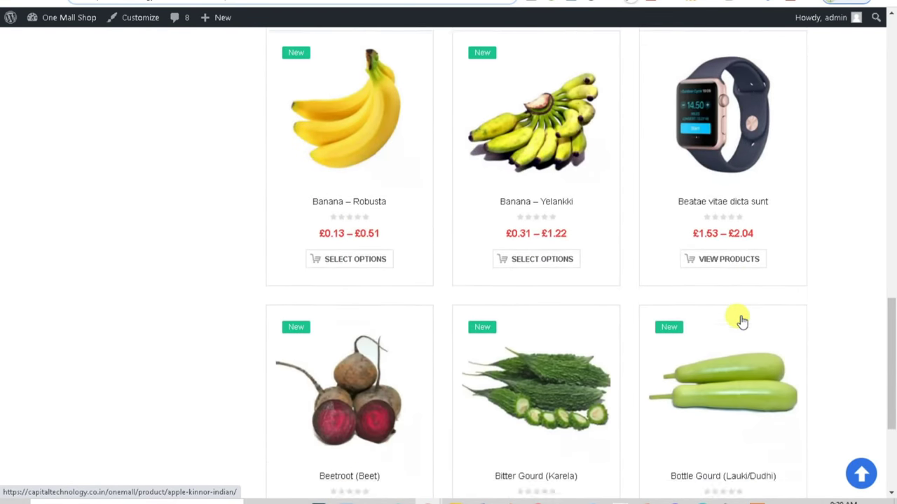
pyautogui.scroll(-3, 741, 321)
pyautogui.scroll(4, 741, 321)
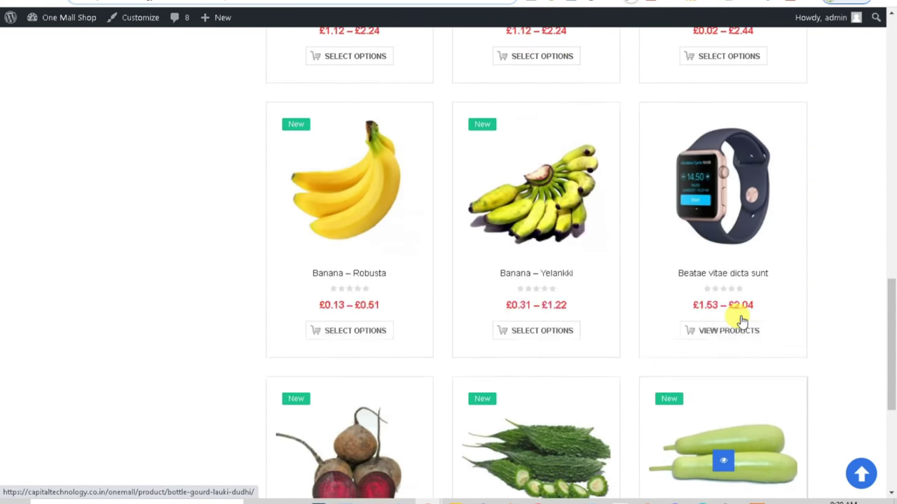
pyautogui.scroll(4, 330, 258)
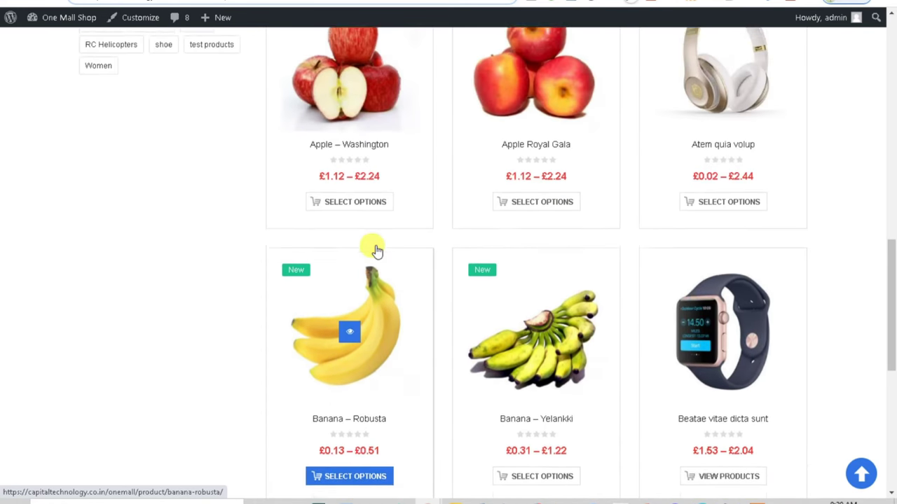
# Open the Apple – Washington product page, select its title, then go back to the Shop listing
pyautogui.click(333, 228)
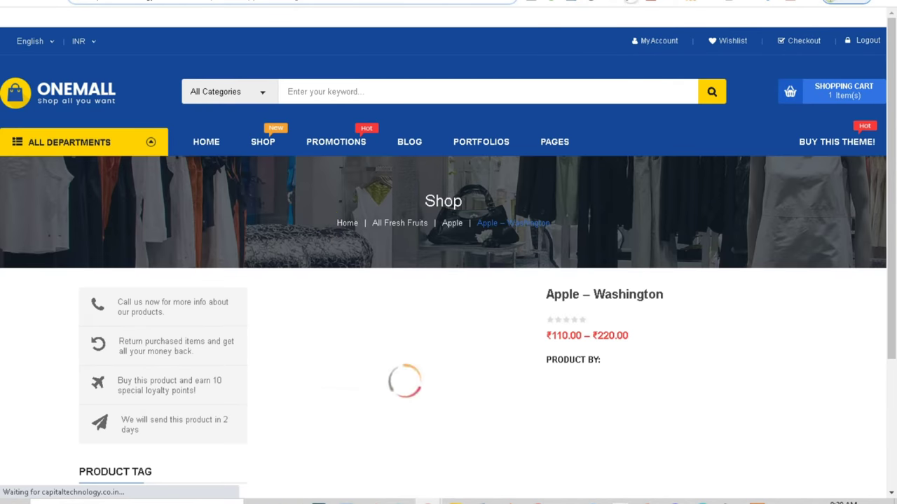
pyautogui.scroll(-2, 683, 312)
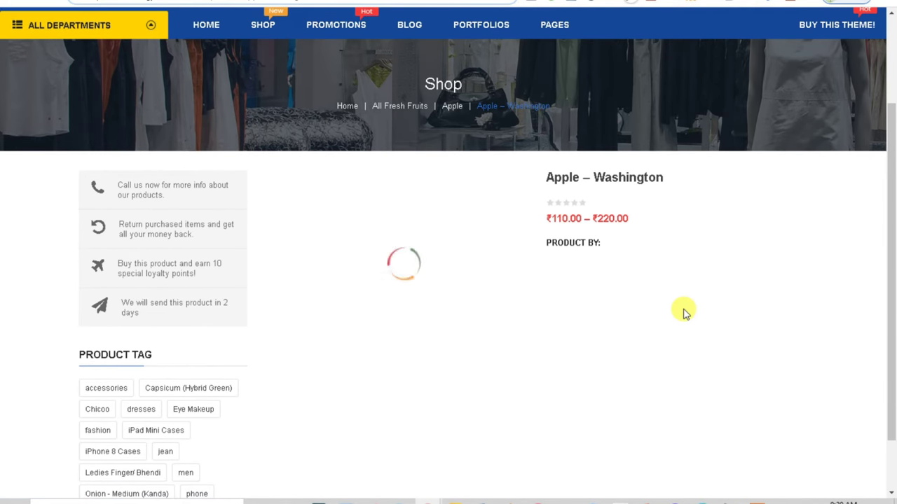
pyautogui.scroll(-1, 683, 311)
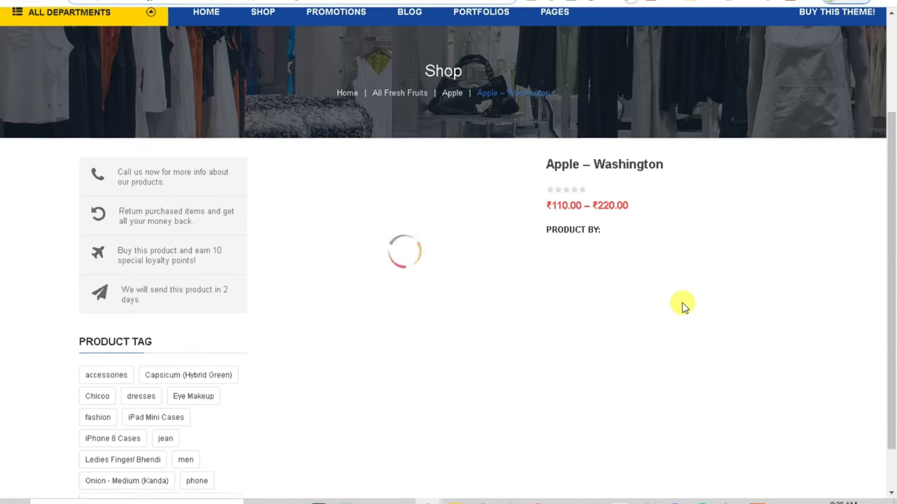
pyautogui.scroll(3, 683, 306)
pyautogui.moveTo(562, 302); pyautogui.dragTo(894, 319)
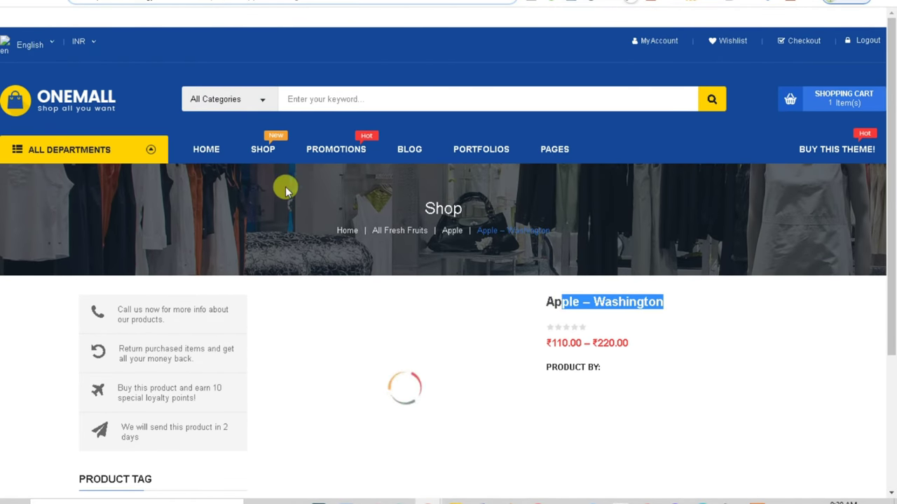
pyautogui.click(10, 3)
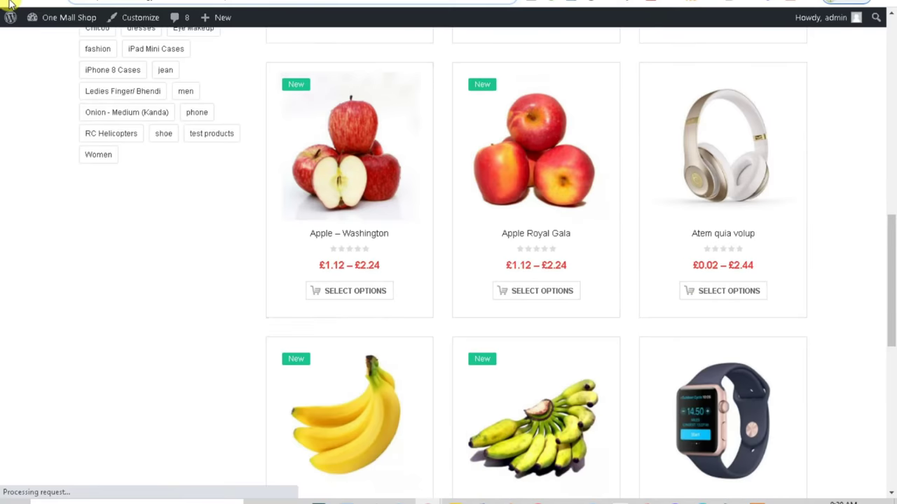
pyautogui.scroll(-1, 807, 202)
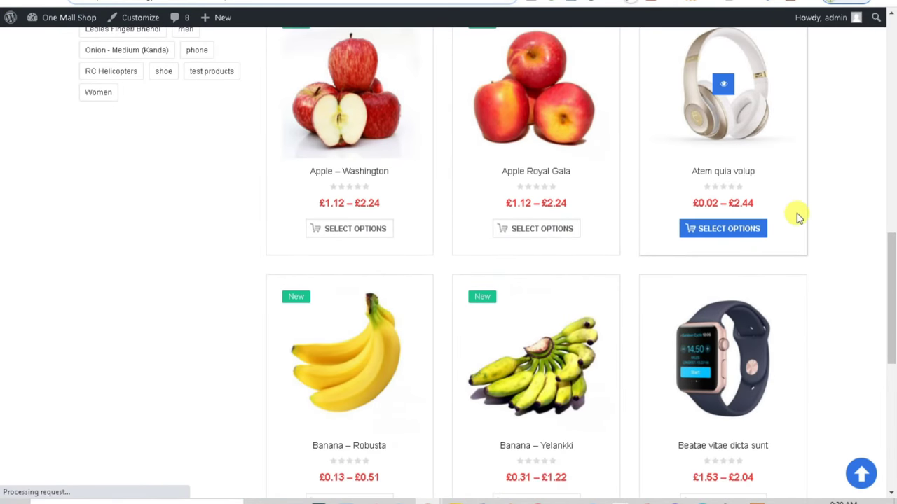
pyautogui.scroll(-6, 799, 218)
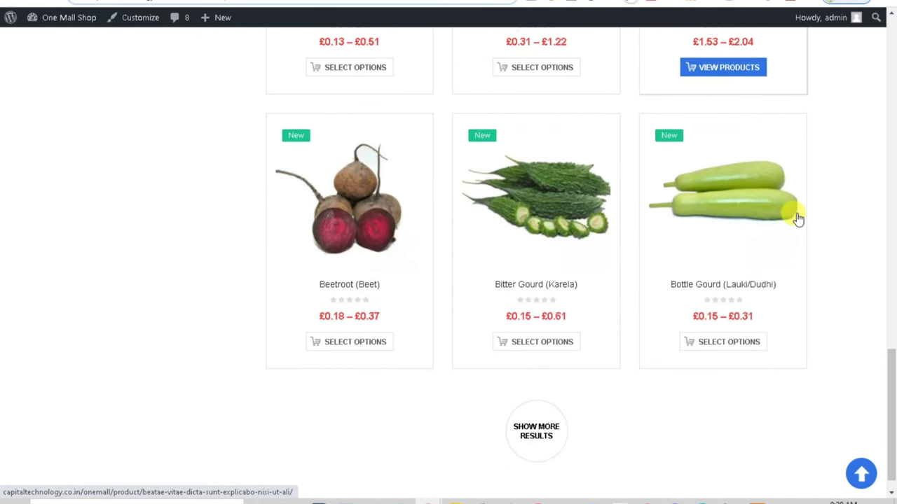
pyautogui.moveTo(892, 392); pyautogui.dragTo(888, 49)
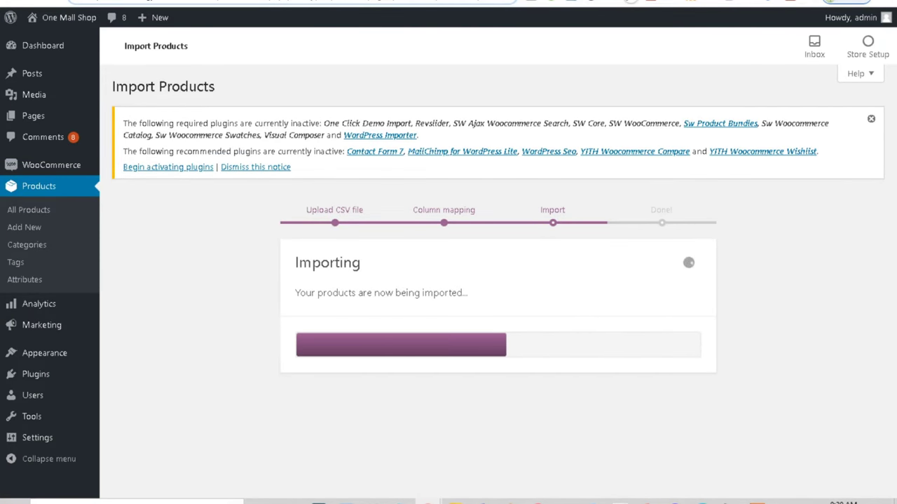
# Scroll the storefront home page through its sliders and Top Collections, briefly selecting the Go quickly to links
pyautogui.click(619, 5)
pyautogui.scroll(3, 495, 238)
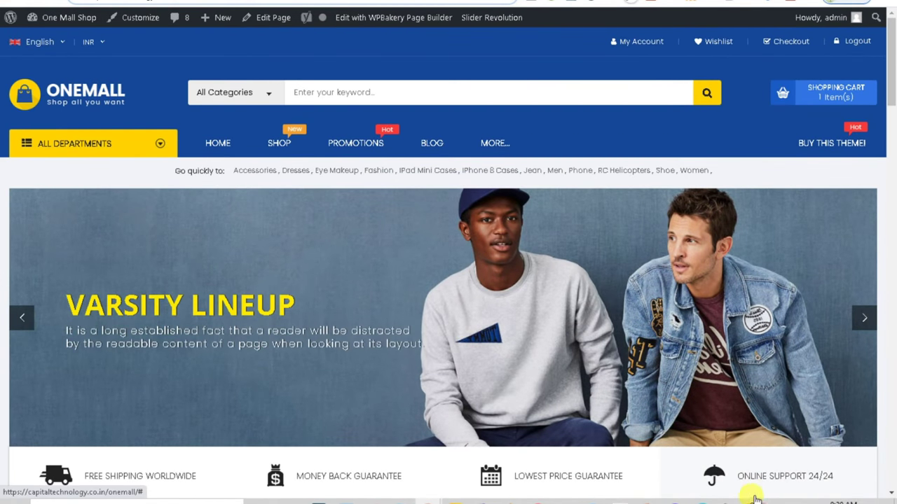
pyautogui.moveTo(758, 502)
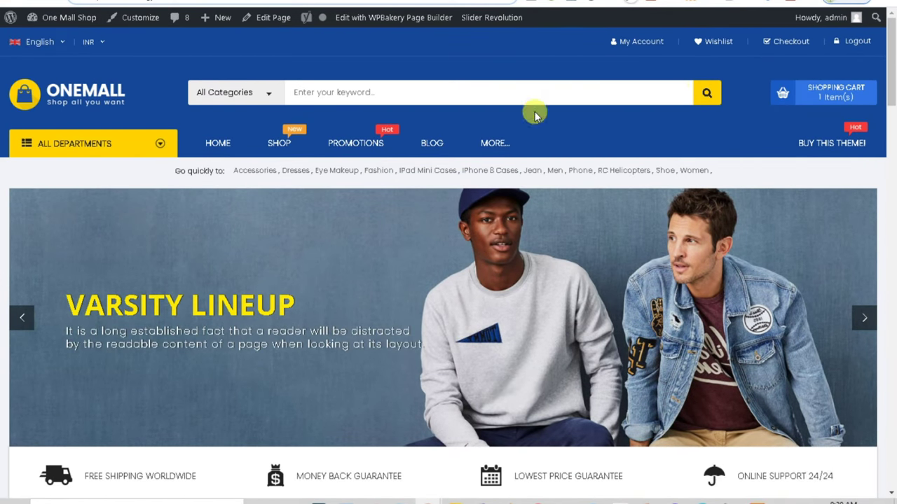
pyautogui.scroll(-10, 409, 251)
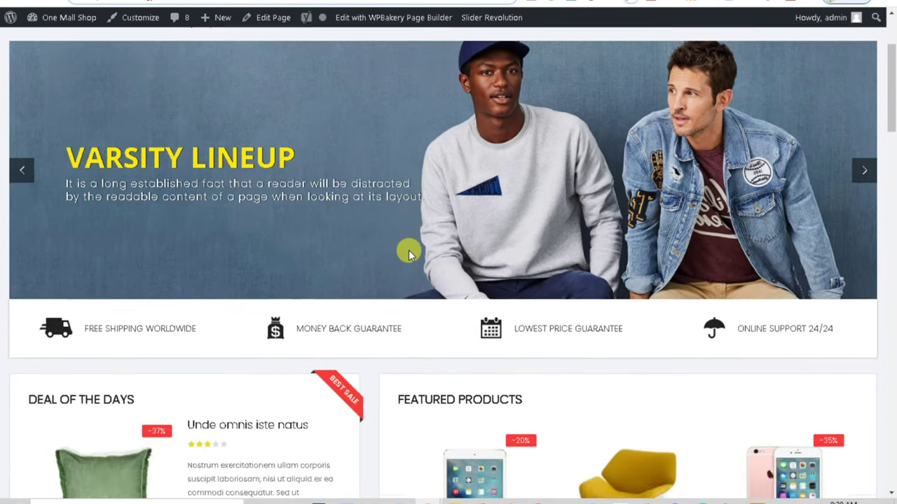
pyautogui.scroll(-5, 404, 260)
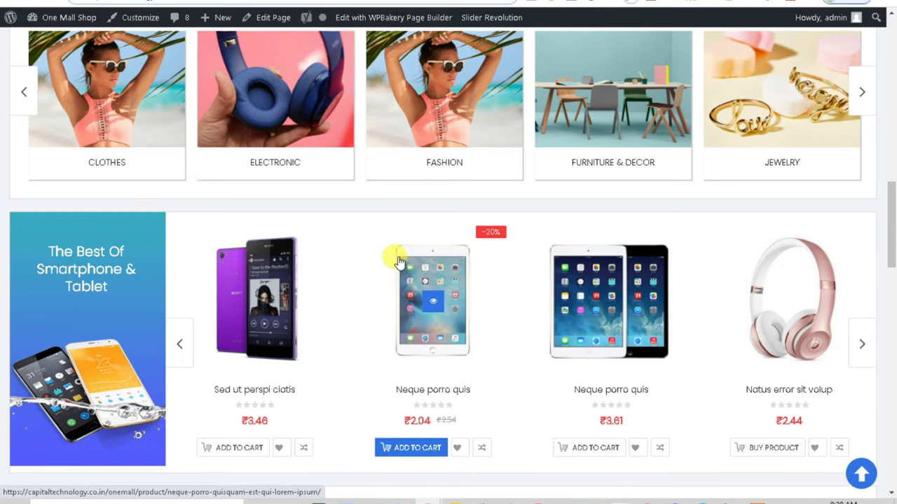
pyautogui.scroll(8, 398, 262)
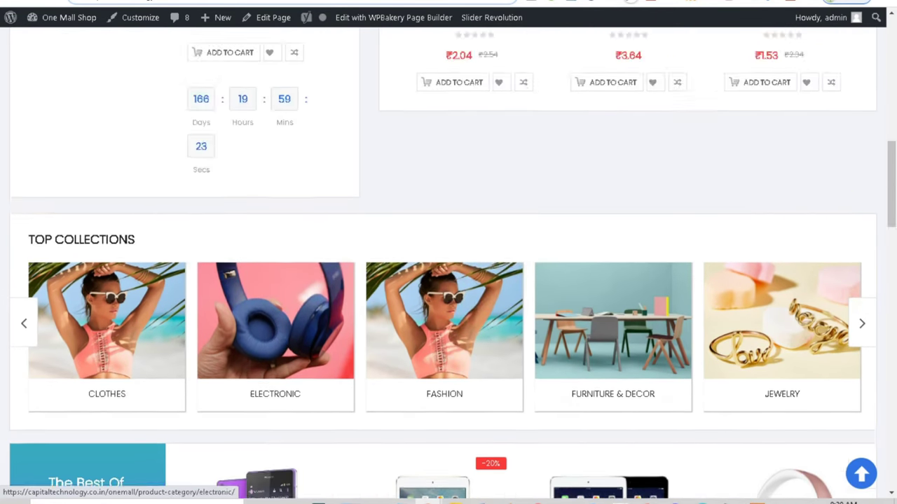
pyautogui.scroll(6, 311, 431)
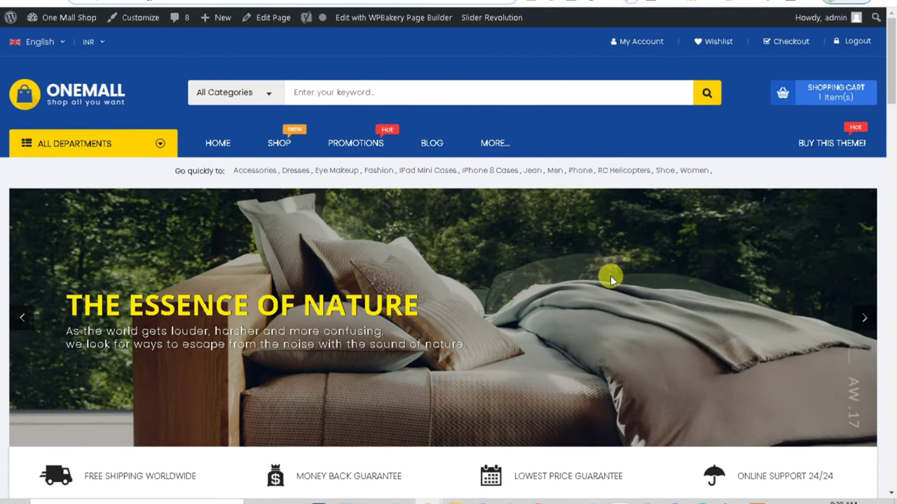
pyautogui.moveTo(744, 170); pyautogui.dragTo(84, 176)
pyautogui.click(83, 175)
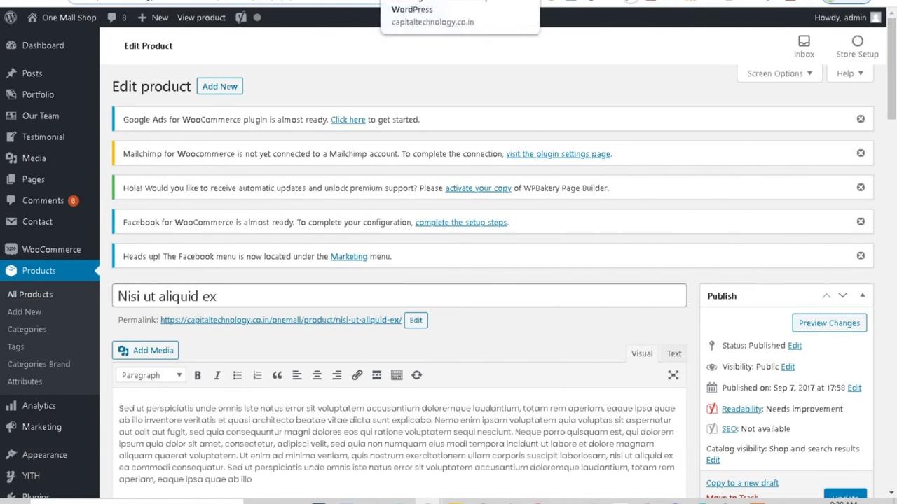
# In the admin page editor, select and review the Go quickly to category links
pyautogui.click(529, 4)
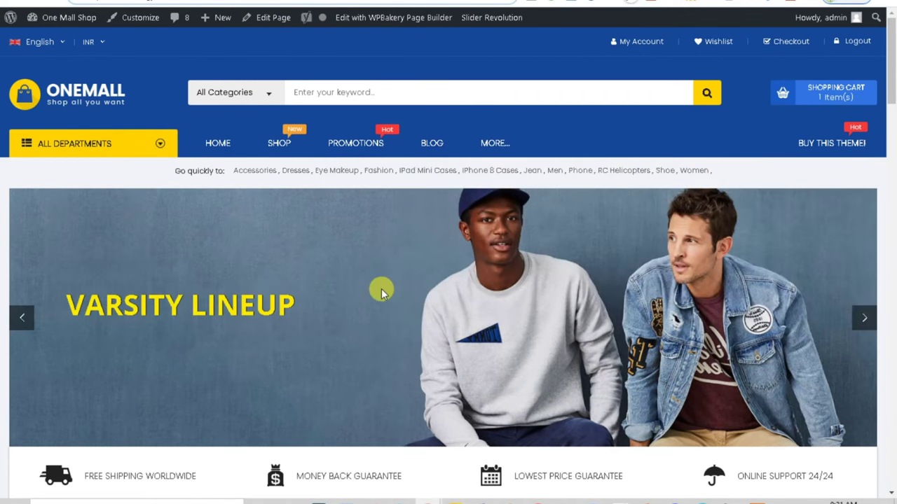
pyautogui.scroll(-2, 380, 293)
pyautogui.moveTo(179, 46); pyautogui.dragTo(683, 62)
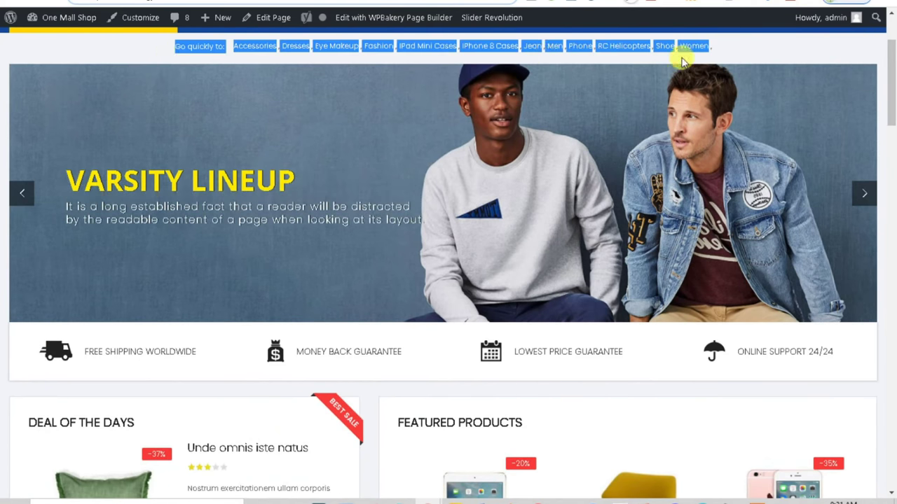
pyautogui.scroll(-1, 6, 336)
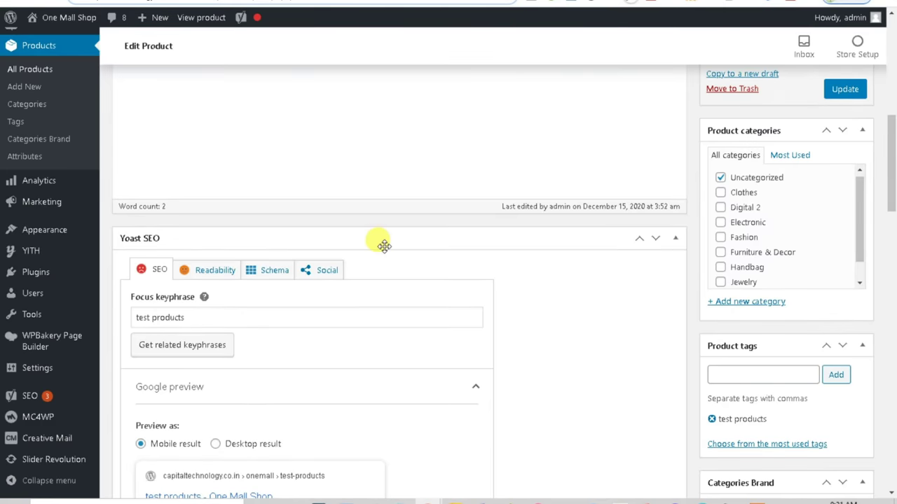
pyautogui.scroll(10, 380, 241)
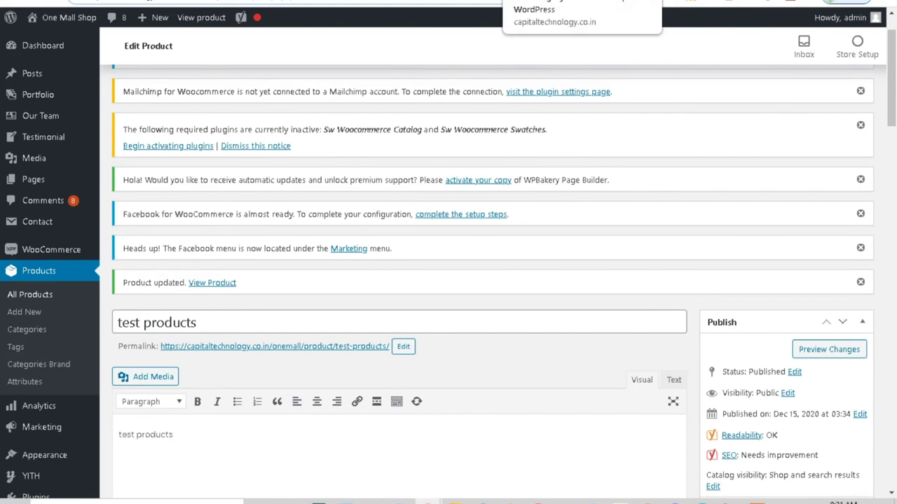
# Cycle through the open tabs: Digital 2 category editor, shop home, product page and Shop page
pyautogui.click(554, 1)
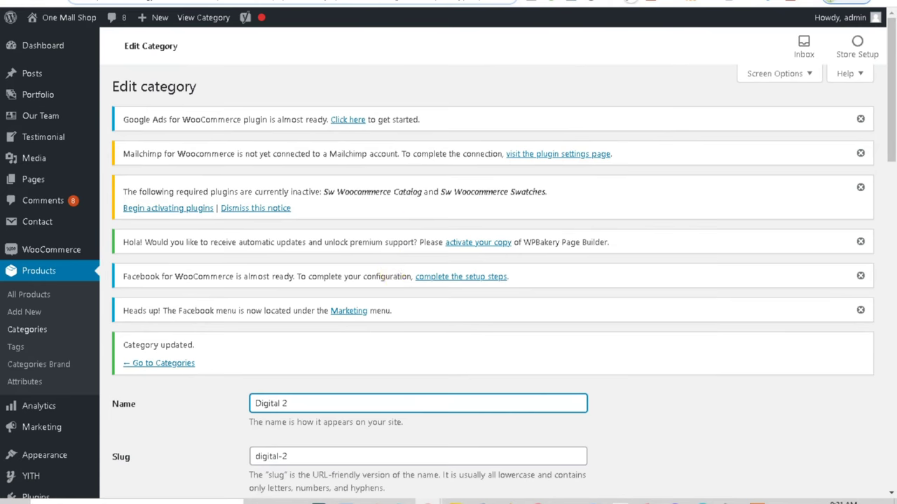
pyautogui.click(540, 2)
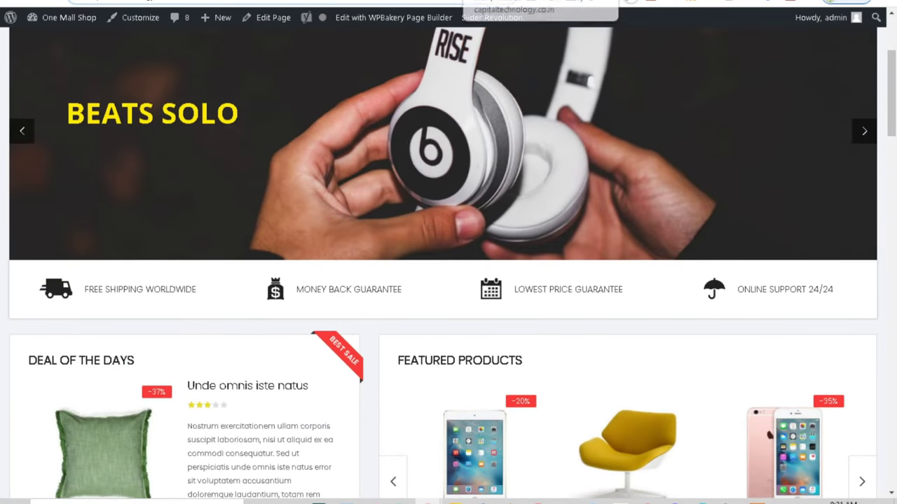
pyautogui.click(596, 1)
pyautogui.click(540, 1)
pyautogui.click(490, 1)
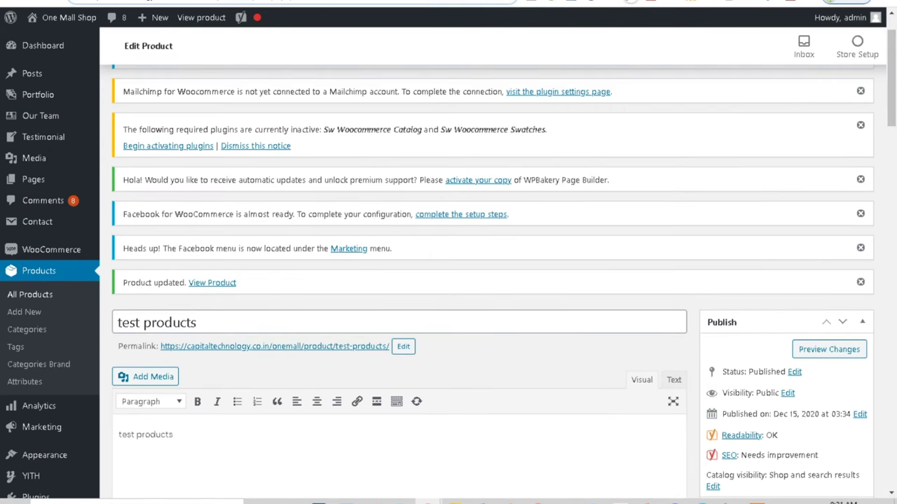
pyautogui.click(539, 1)
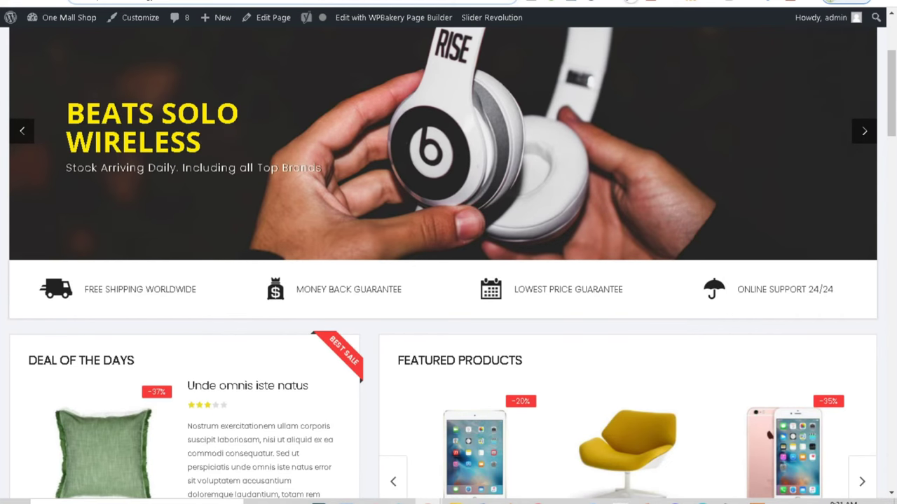
pyautogui.click(582, 2)
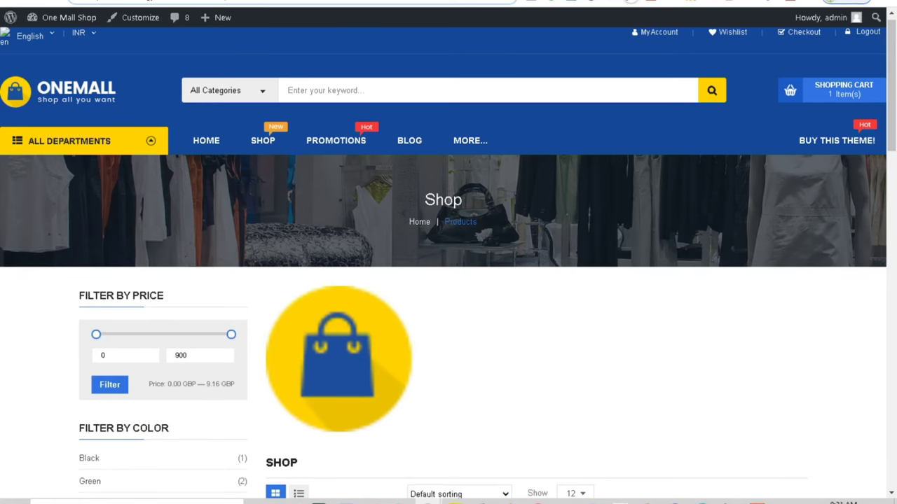
# Go to the WooCommerce shipping settings, then bring up the All Pages list
pyautogui.click(448, 2)
pyautogui.scroll(-2, 144, 378)
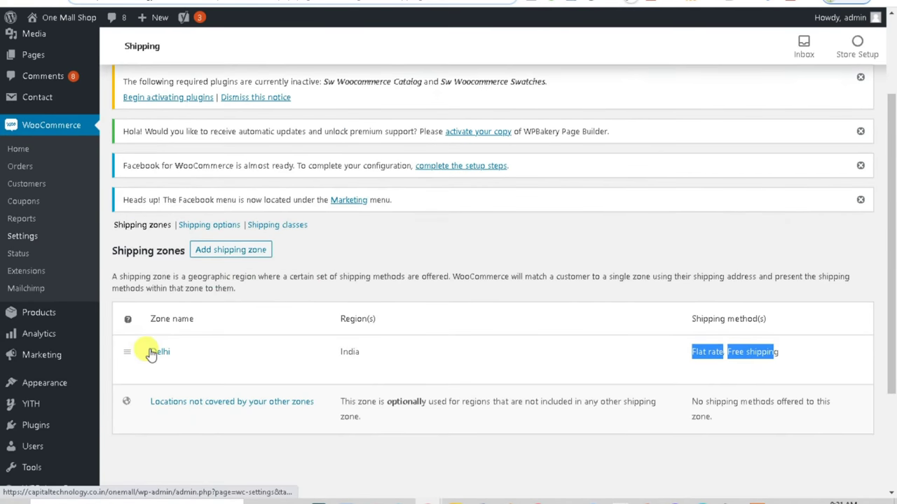
pyautogui.scroll(1, 133, 350)
pyautogui.click(33, 118)
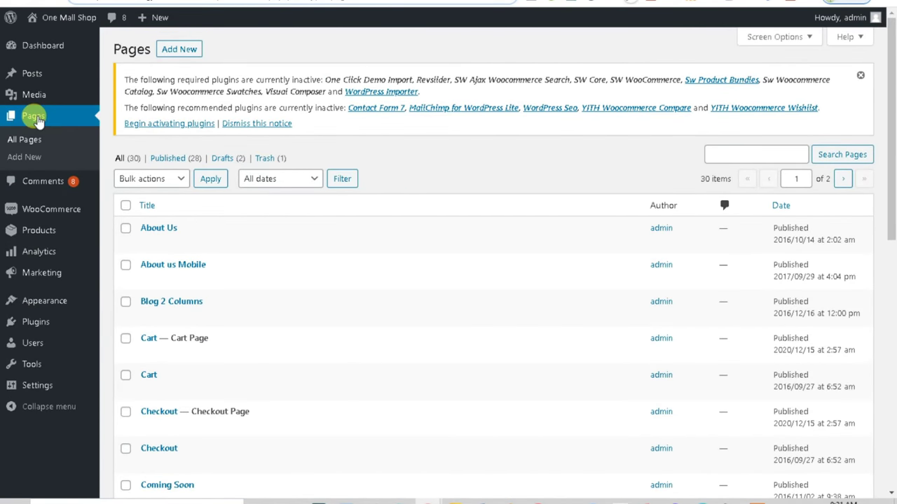
# Check the installation-result tab, then open Home Page 3 from the Pages list for editing
pyautogui.scroll(-5, 338, 278)
pyautogui.scroll(3, 335, 291)
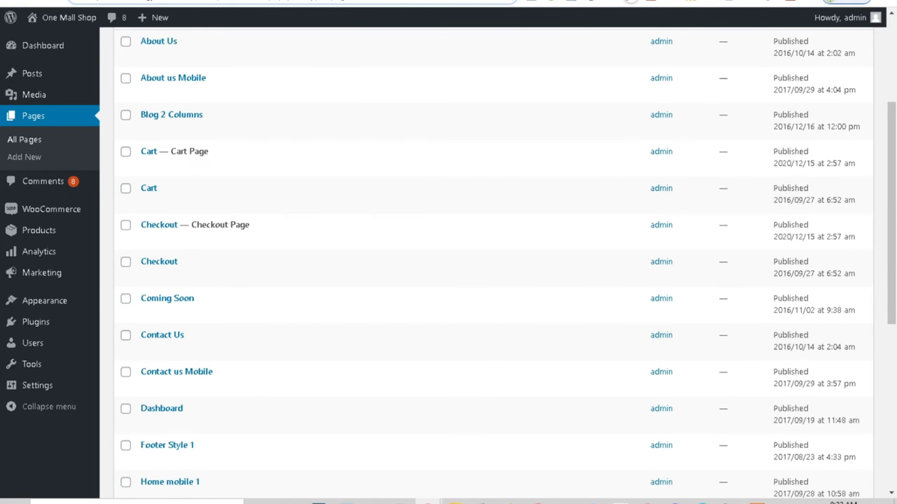
pyautogui.click(364, 3)
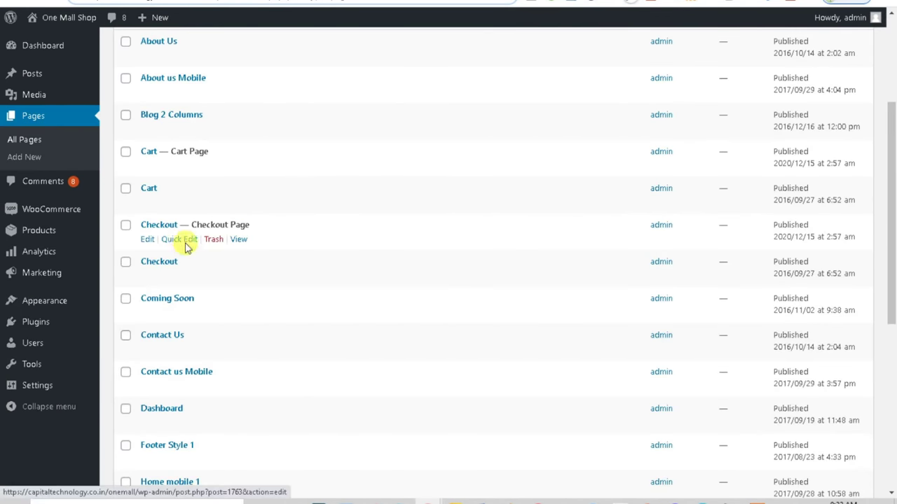
pyautogui.scroll(-3, 196, 300)
pyautogui.scroll(-2, 196, 300)
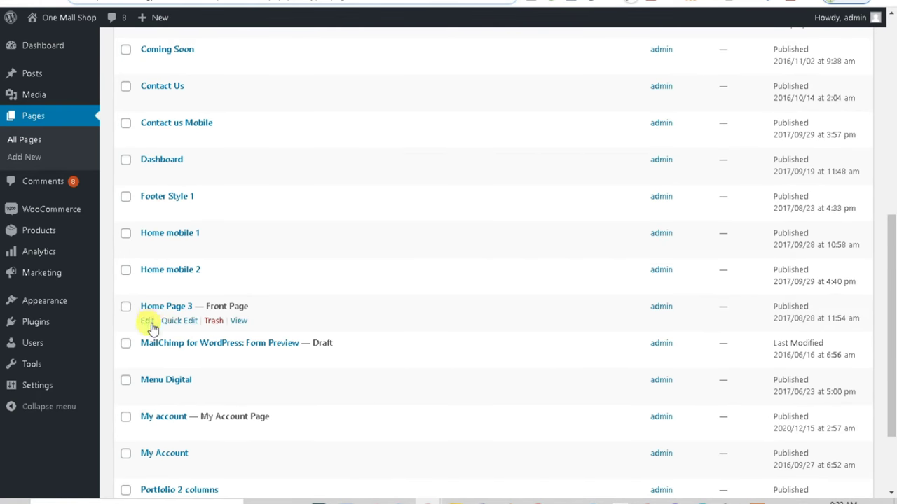
pyautogui.click(147, 322)
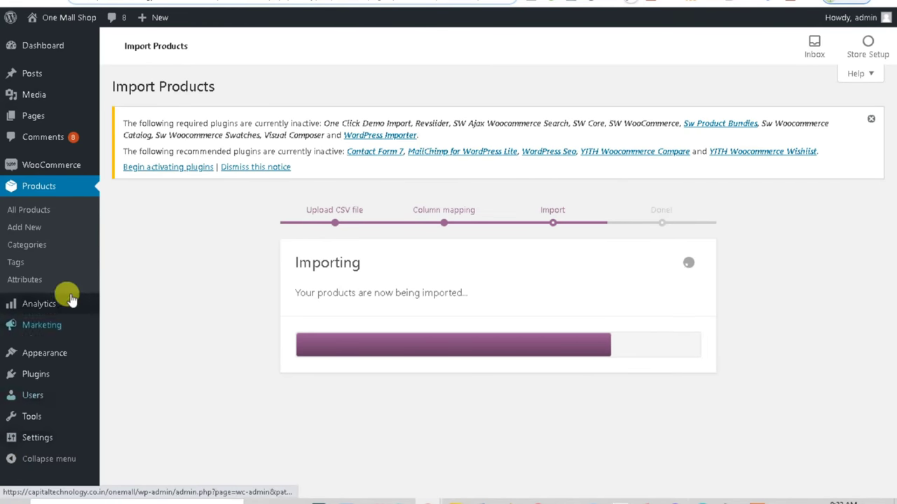
# Open Plugins in a new tab and bulk-activate all installed plugins
pyautogui.rightClick(50, 379)
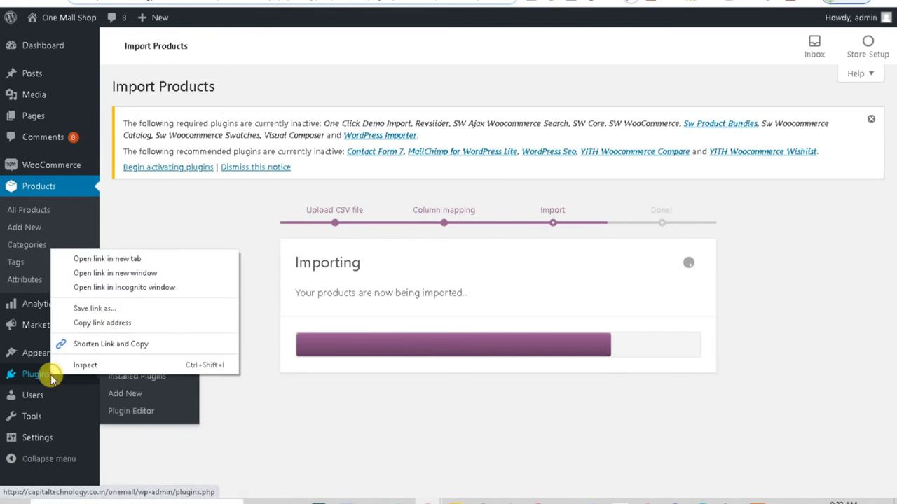
pyautogui.click(107, 257)
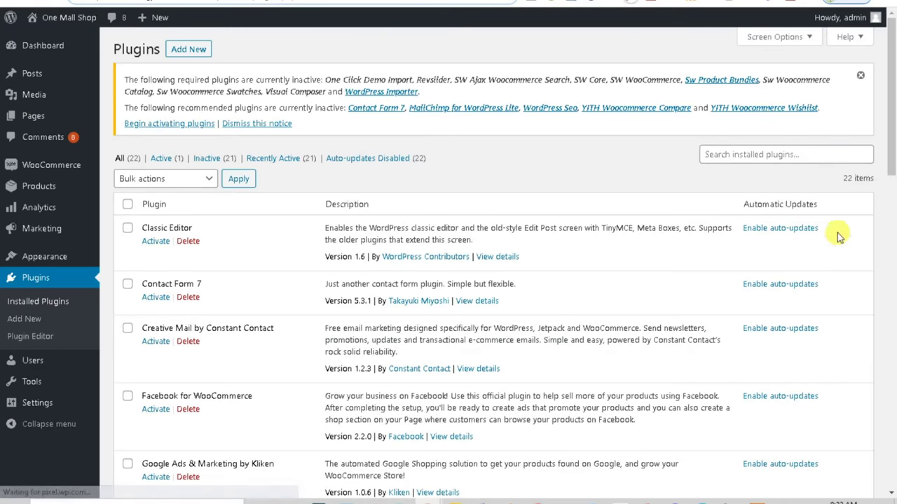
pyautogui.scroll(-2, 841, 315)
pyautogui.scroll(2, 60, 180)
pyautogui.moveTo(121, 183)
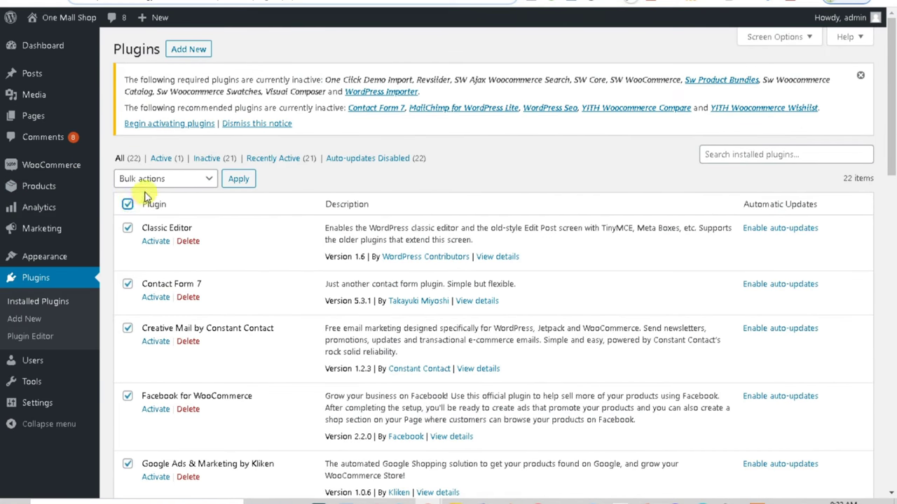
pyautogui.click(149, 179)
pyautogui.click(151, 208)
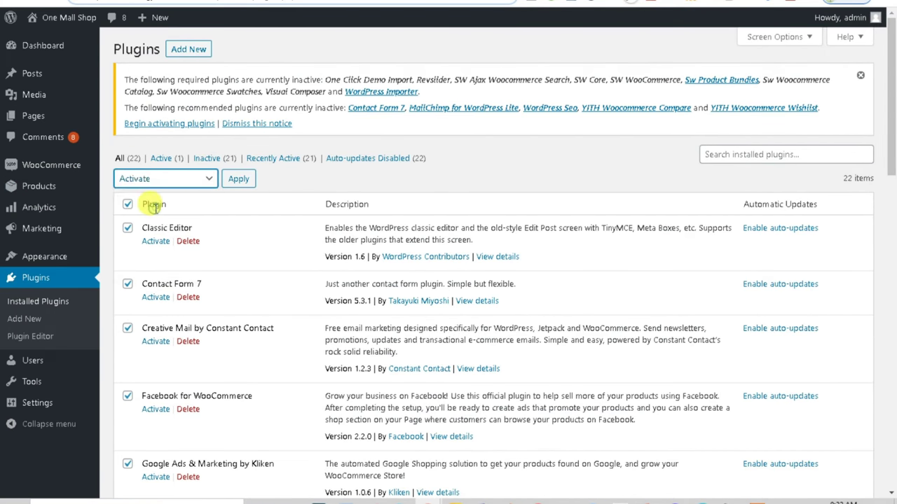
pyautogui.click(237, 180)
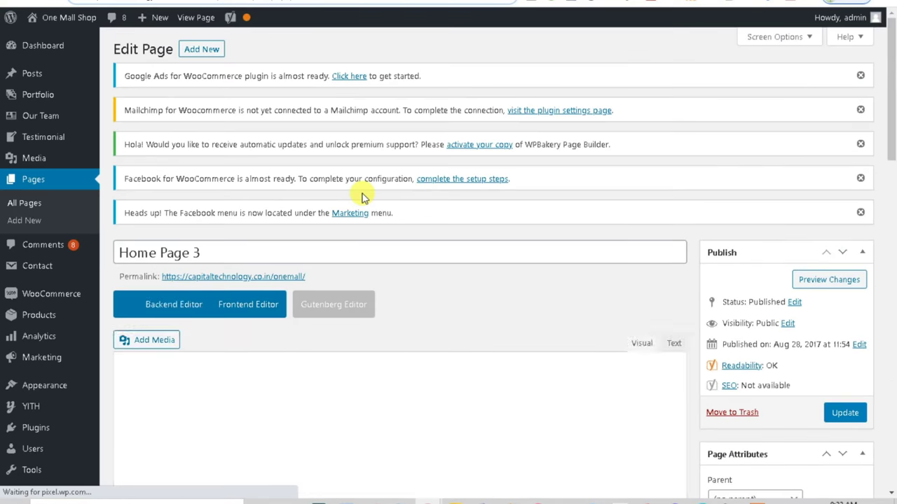
pyautogui.scroll(-5, 393, 319)
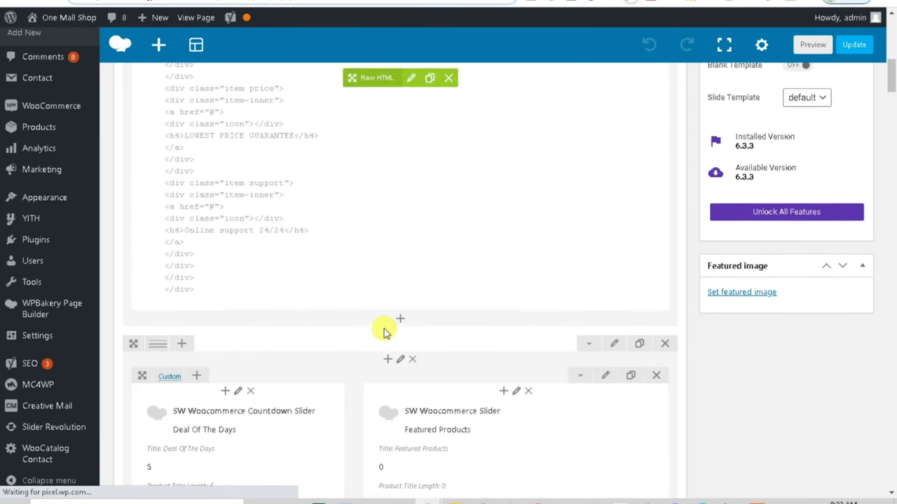
pyautogui.scroll(-3, 384, 328)
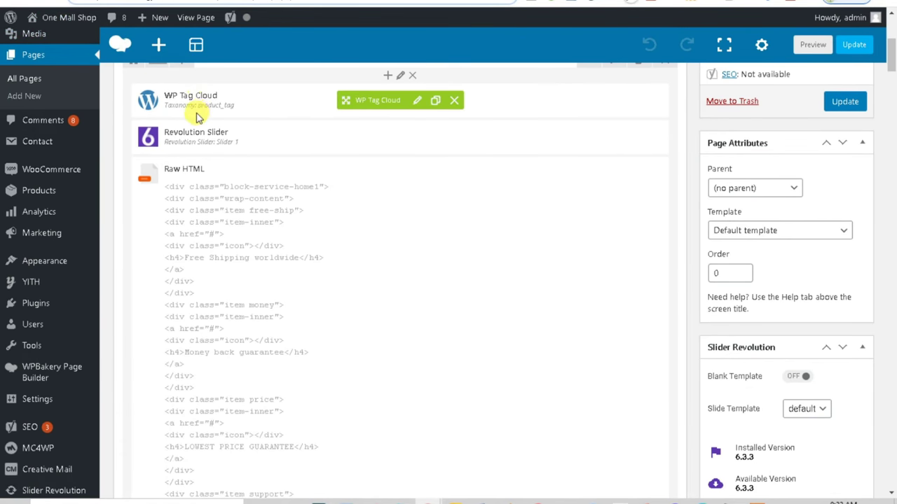
pyautogui.scroll(1, 200, 112)
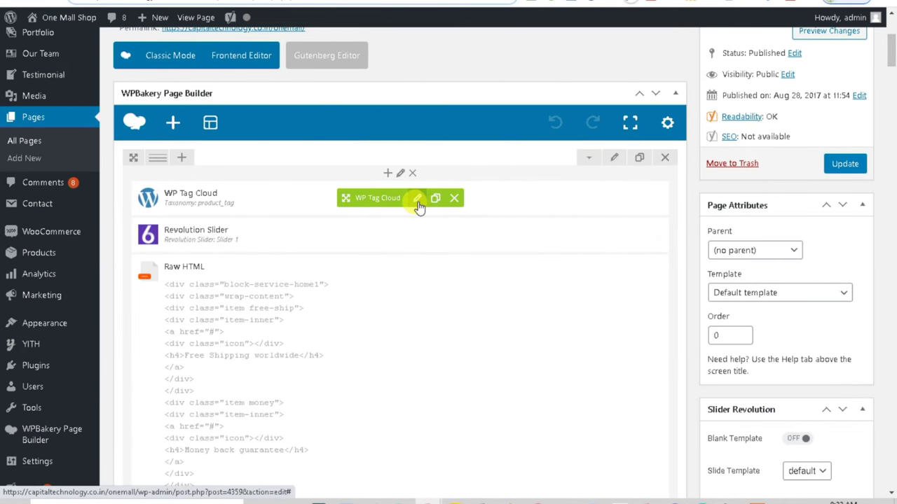
pyautogui.click(417, 204)
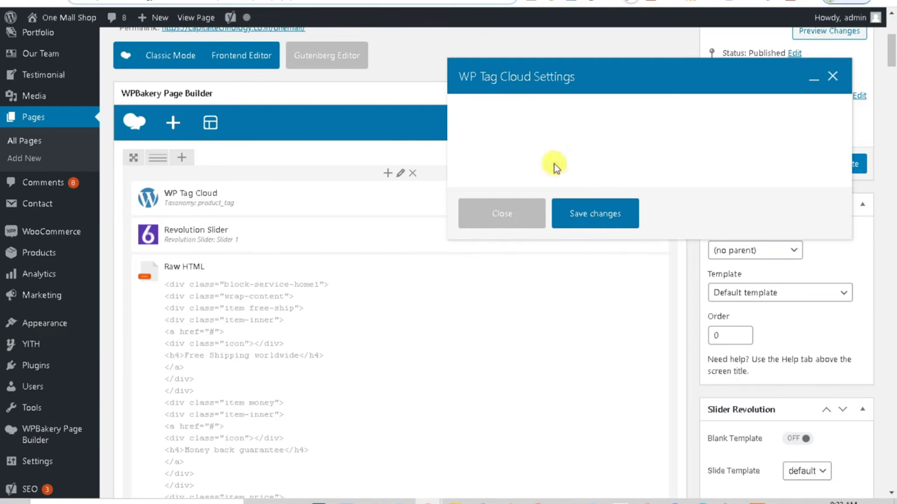
pyautogui.moveTo(206, 226)
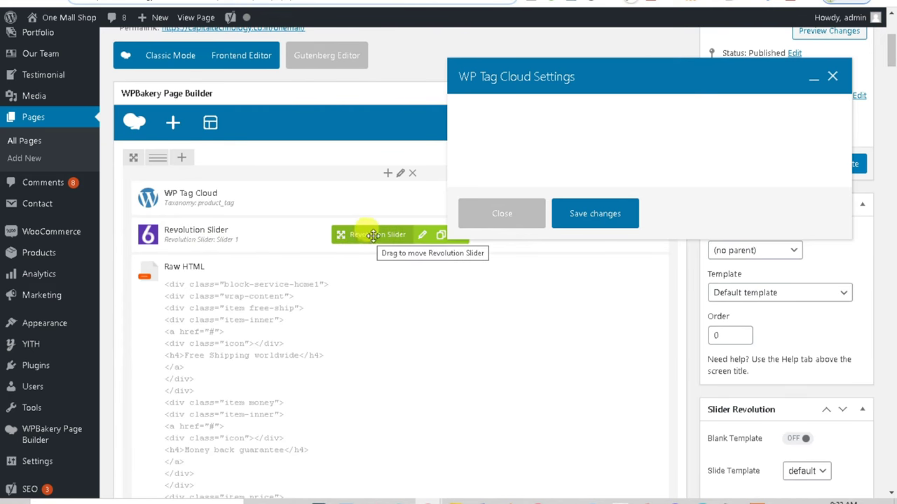
pyautogui.scroll(-2, 110, 441)
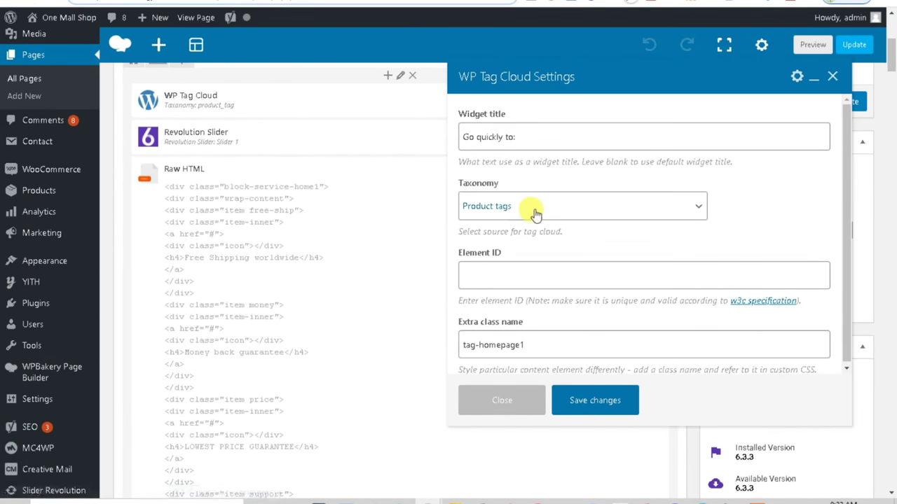
pyautogui.scroll(-1, 517, 140)
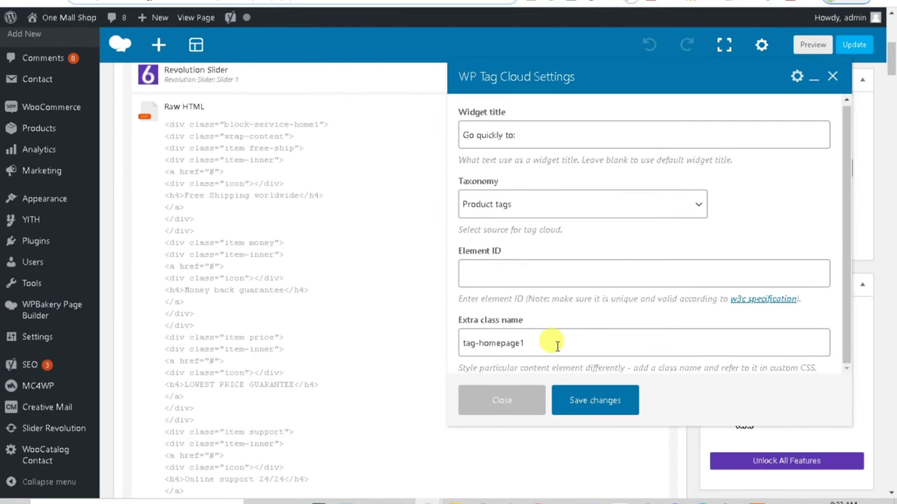
pyautogui.click(526, 344)
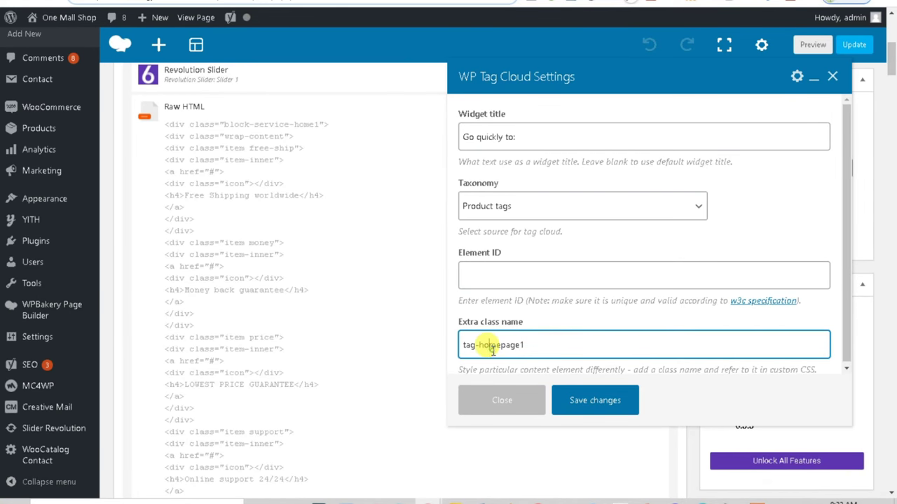
pyautogui.moveTo(538, 343); pyautogui.dragTo(381, 357)
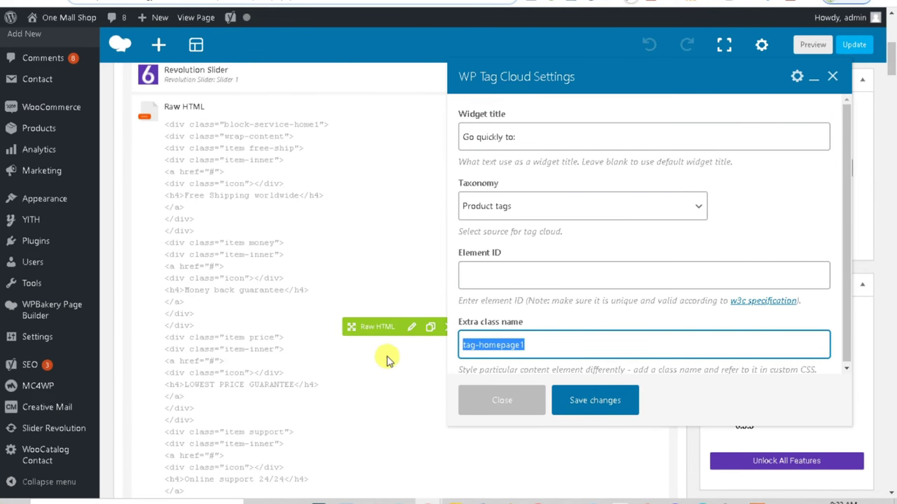
pyautogui.doubleClick(525, 344)
pyautogui.scroll(3, 476, 210)
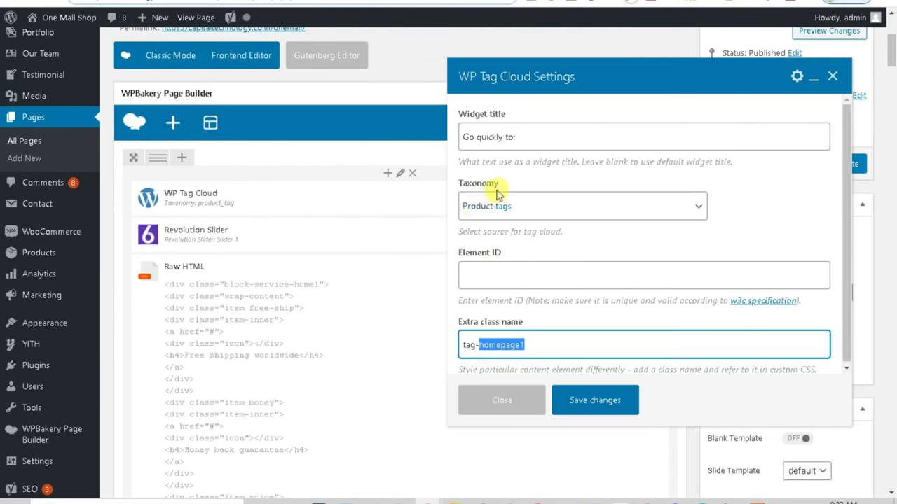
pyautogui.click(496, 402)
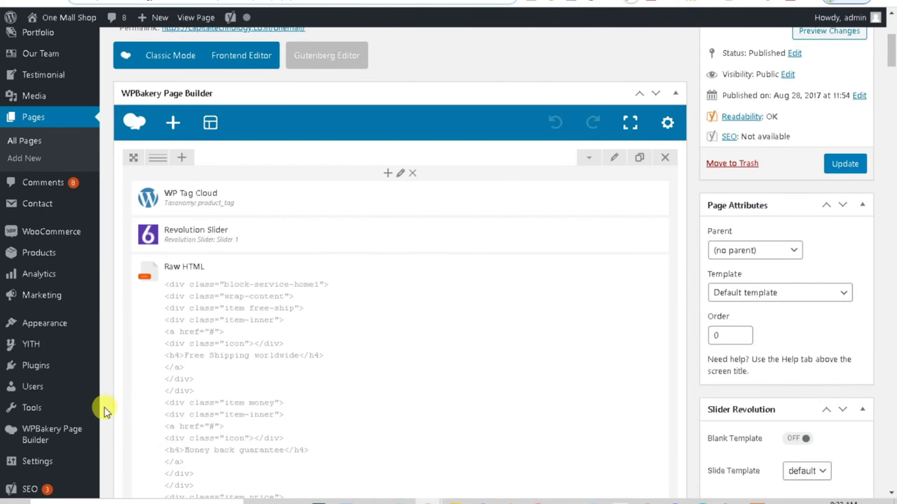
# Open the Slider Revolution admin in a new browser tab
pyautogui.scroll(-3, 100, 435)
pyautogui.scroll(-3, 100, 438)
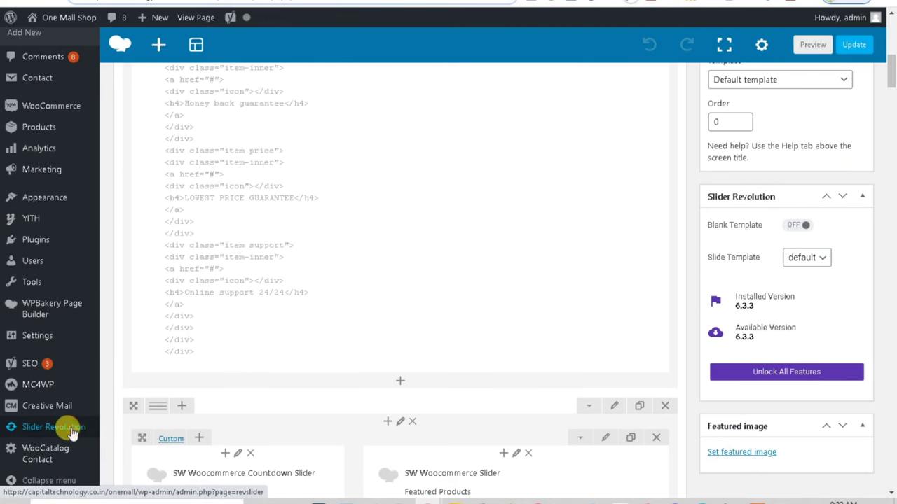
pyautogui.rightClick(72, 430)
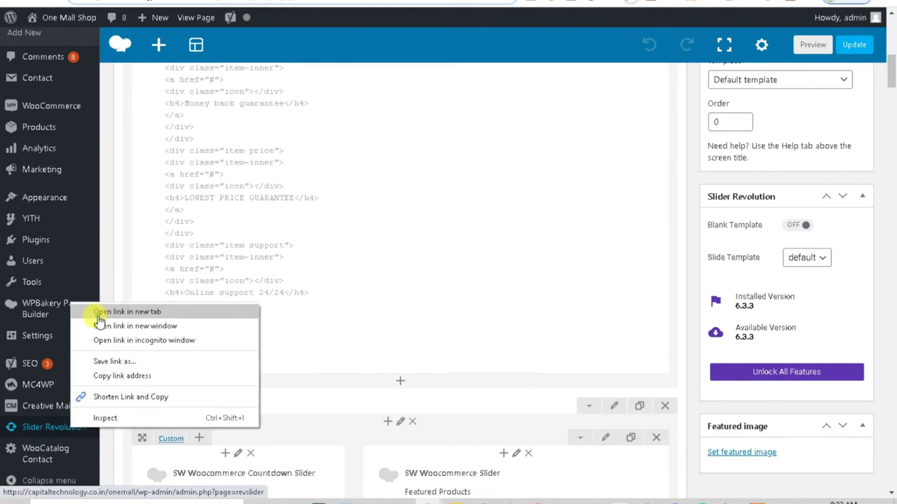
pyautogui.click(75, 311)
# Set the page's Revolution Slider element to Slider 1 and close its settings
pyautogui.scroll(5, 276, 120)
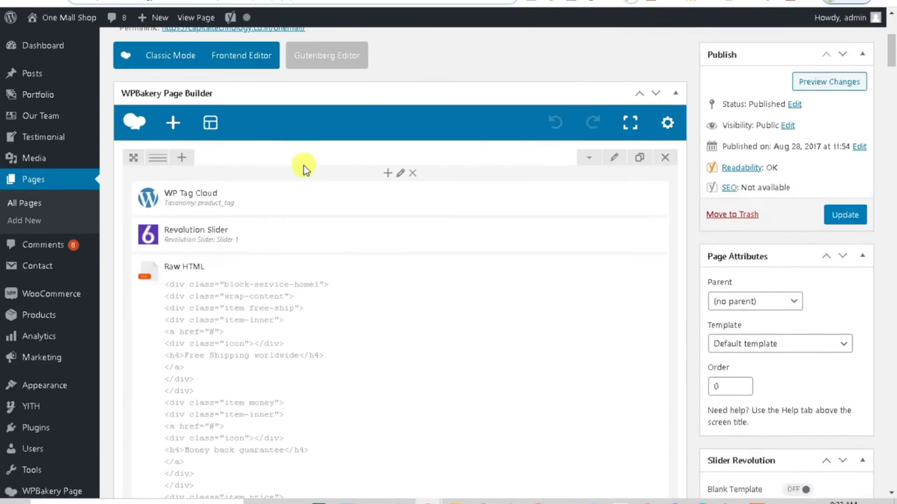
pyautogui.moveTo(310, 236)
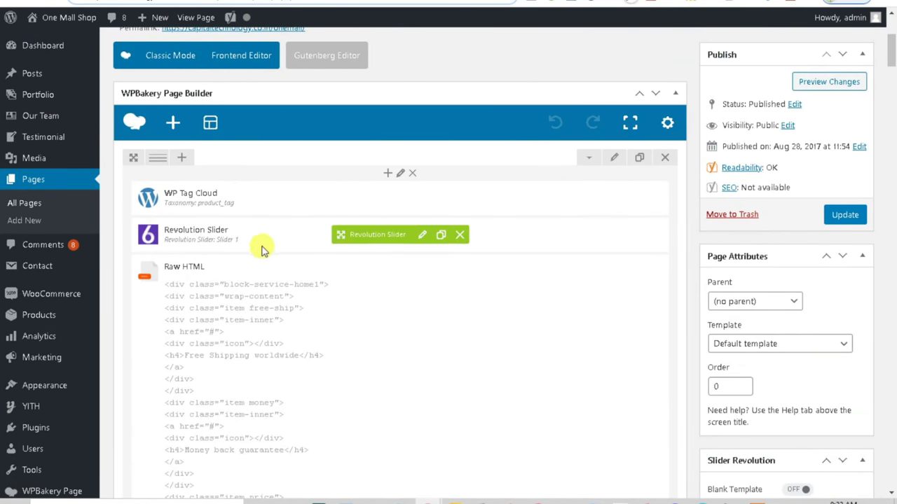
pyautogui.click(422, 236)
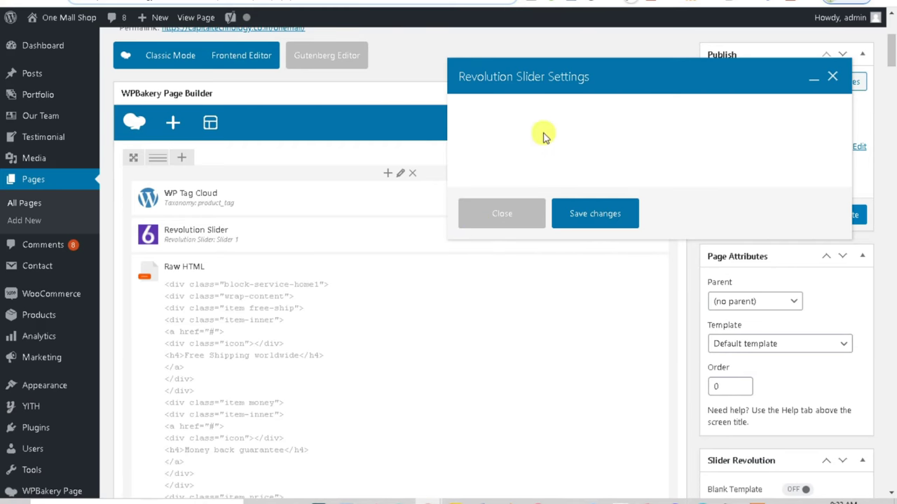
pyautogui.scroll(-3, 203, 356)
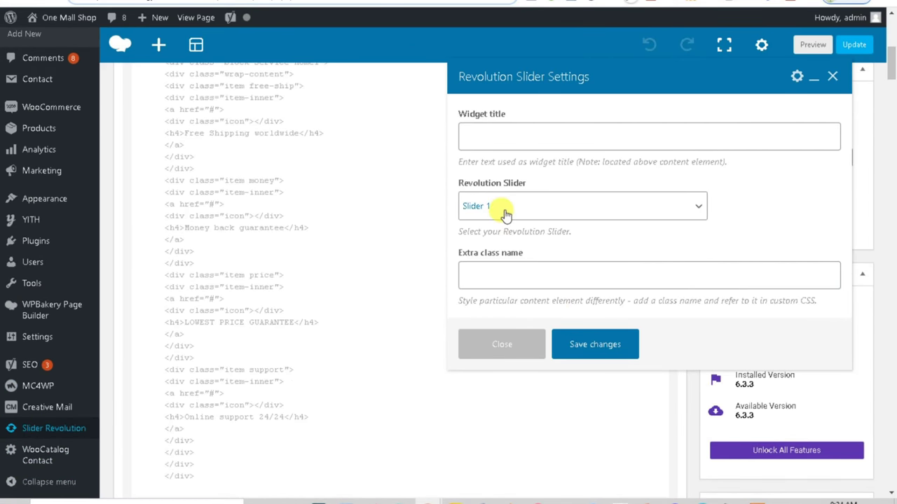
pyautogui.click(504, 210)
pyautogui.click(507, 228)
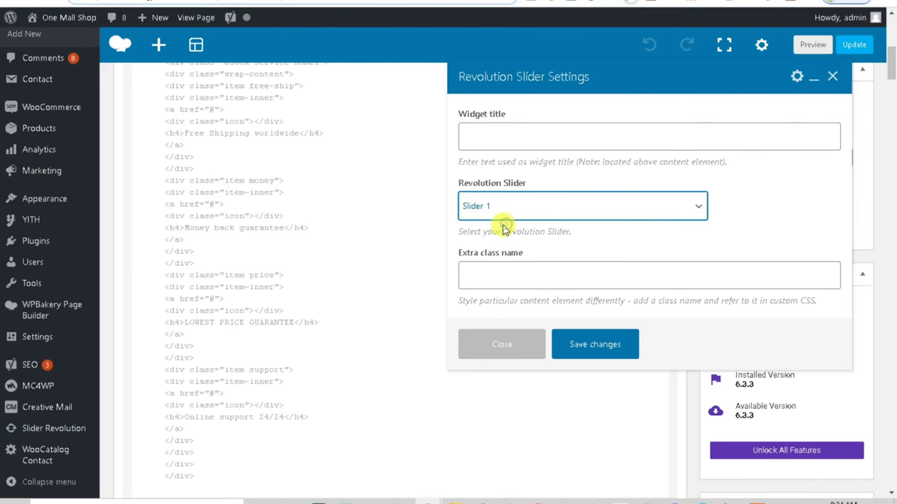
pyautogui.click(502, 352)
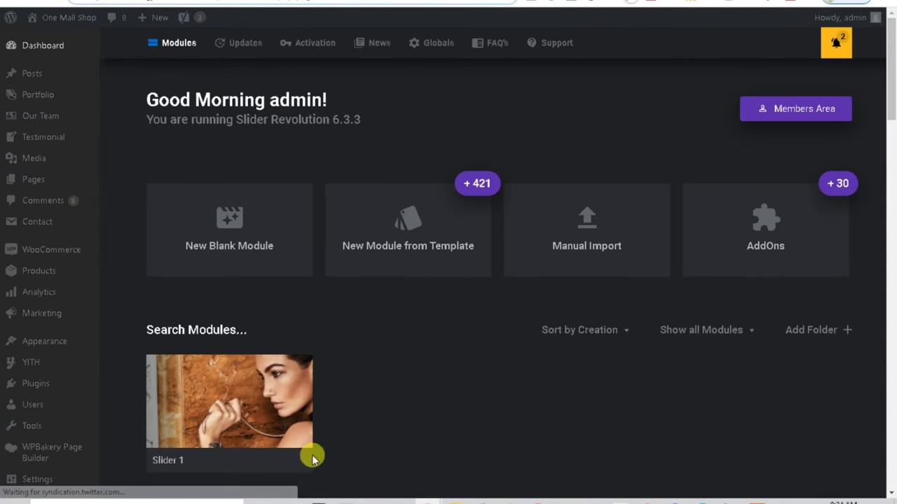
# Open Slider 1 in the Slider Revolution editor and view its Slide Options
pyautogui.moveTo(216, 433)
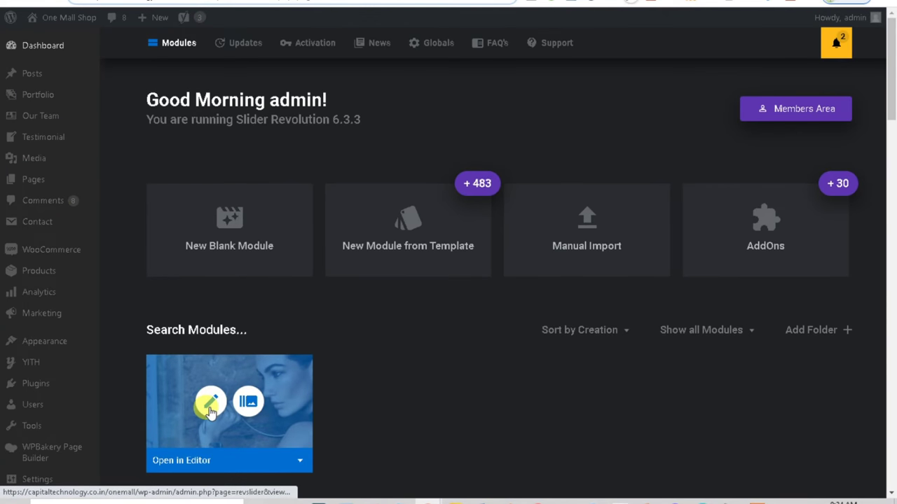
pyautogui.click(210, 406)
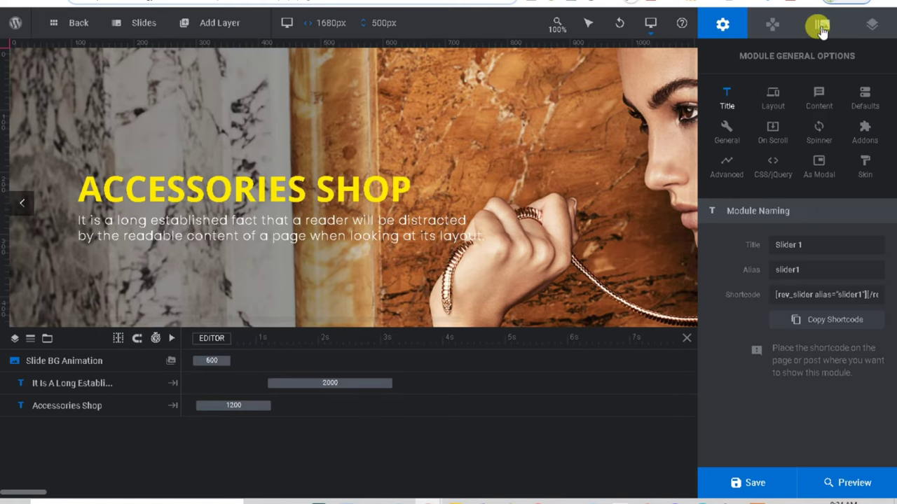
pyautogui.click(821, 28)
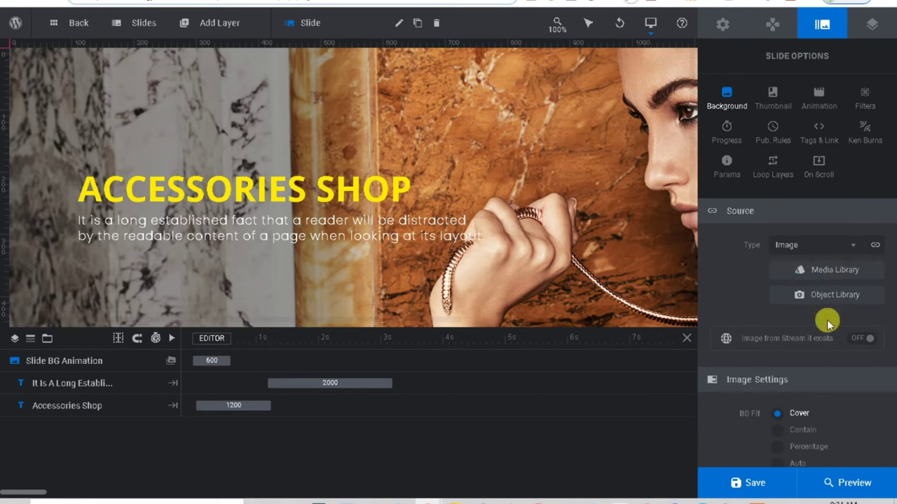
pyautogui.scroll(-3, 831, 302)
pyautogui.scroll(3, 805, 392)
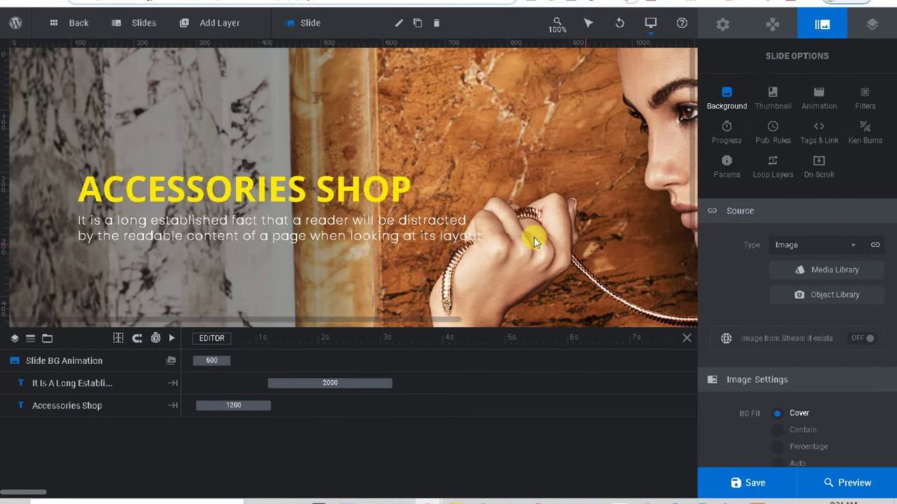
# Select the text of the paragraph and Accessories Shop title layers, then deselect them
pyautogui.click(319, 223)
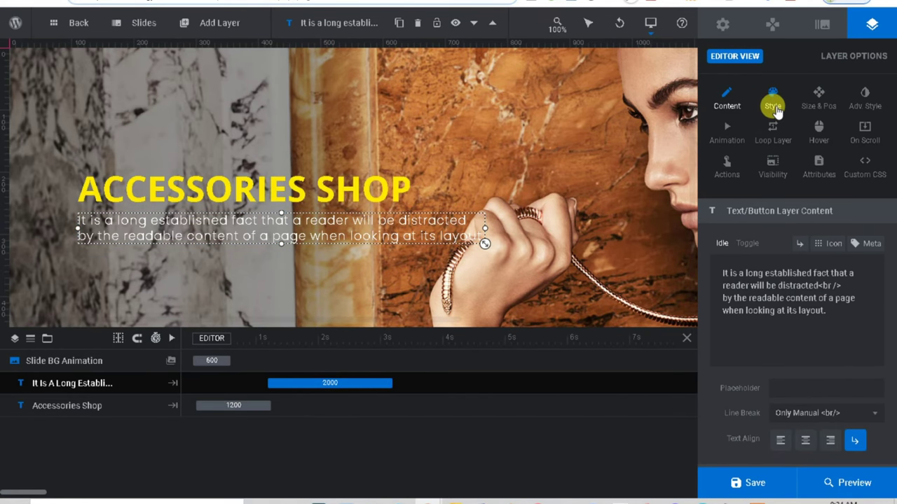
pyautogui.click(736, 273)
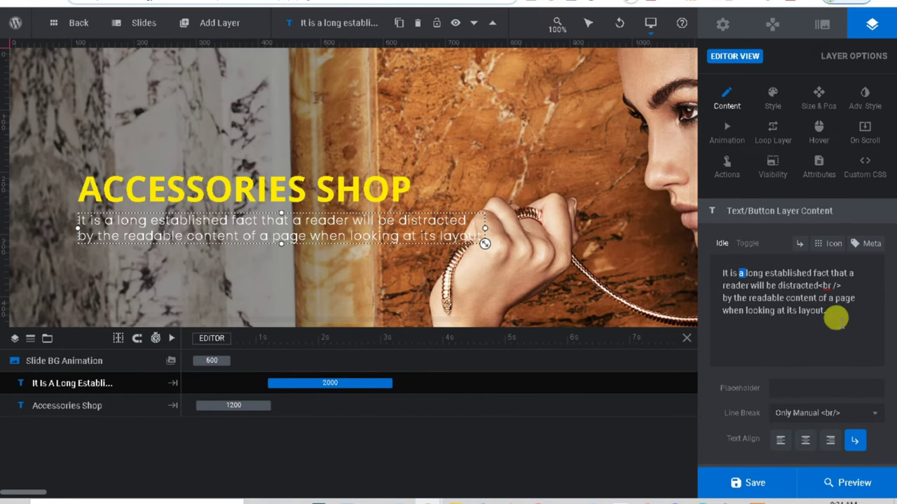
pyautogui.hotkey('ctrl', 'a')
pyautogui.click(222, 189)
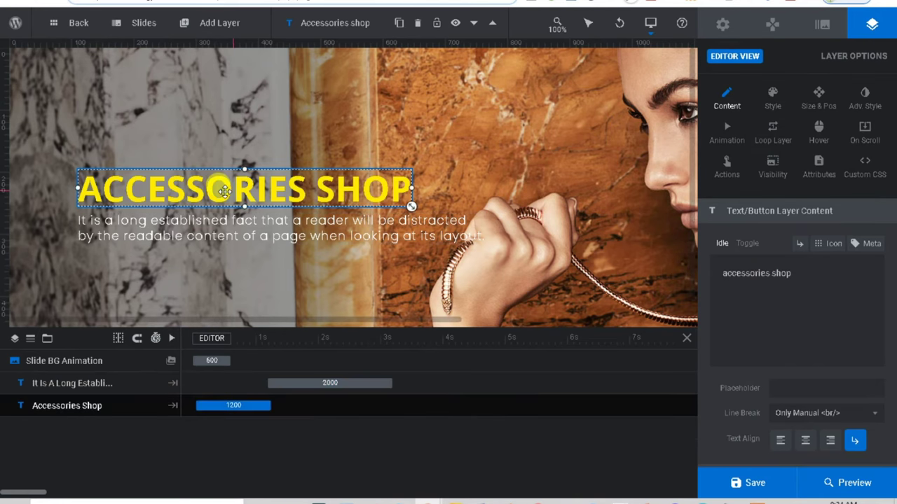
pyautogui.click(811, 276)
pyautogui.hotkey('ctrl', 'a')
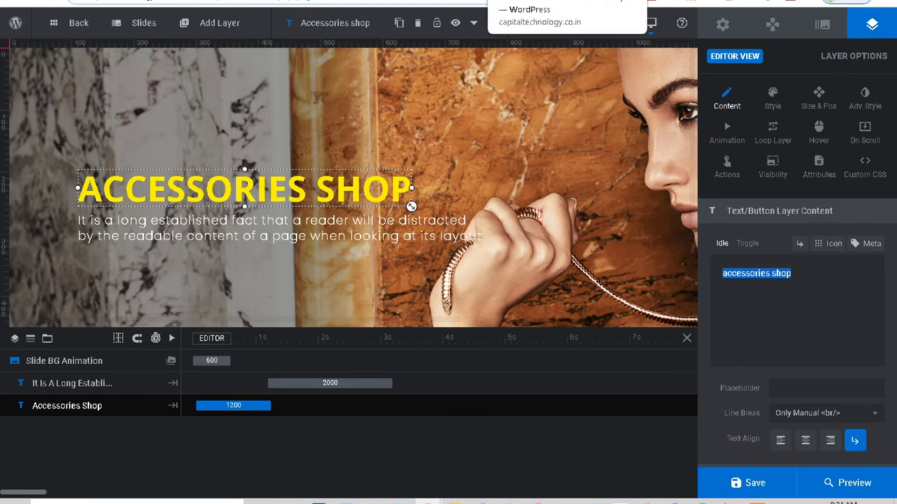
pyautogui.click(501, 140)
pyautogui.click(501, 140)
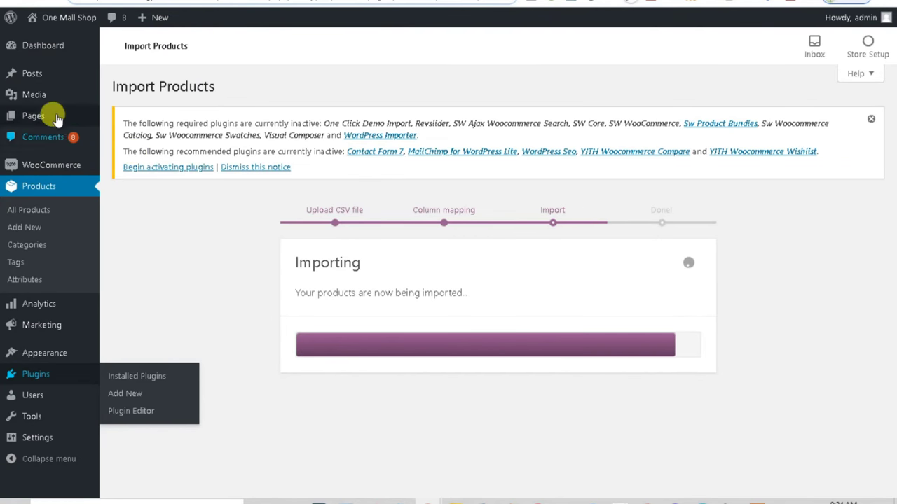
# Open the Media Library and confirm the m-slider21 banner measures 480 by 190 pixels
pyautogui.moveTo(35, 94)
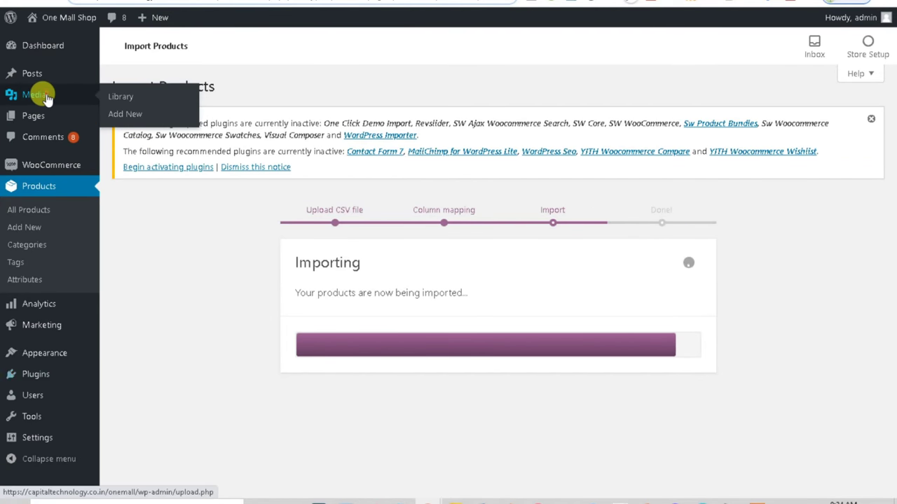
pyautogui.rightClick(64, 98)
pyautogui.click(74, 96)
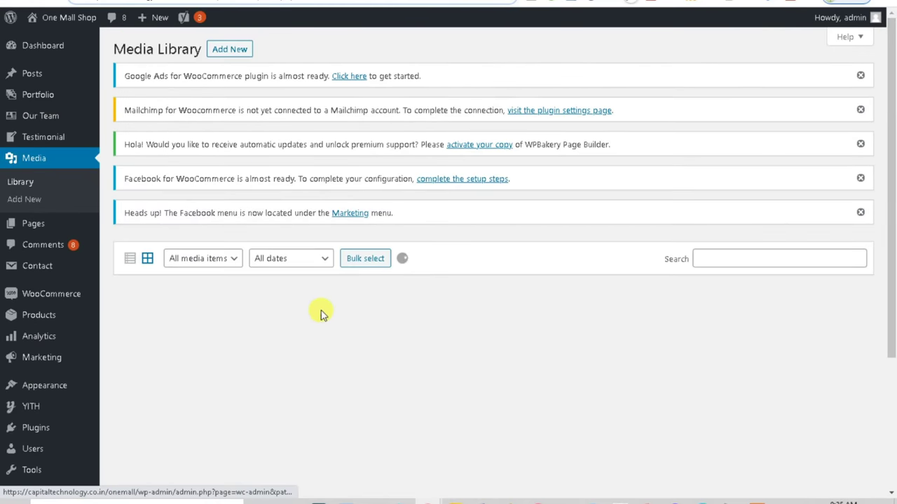
pyautogui.scroll(-3, 312, 334)
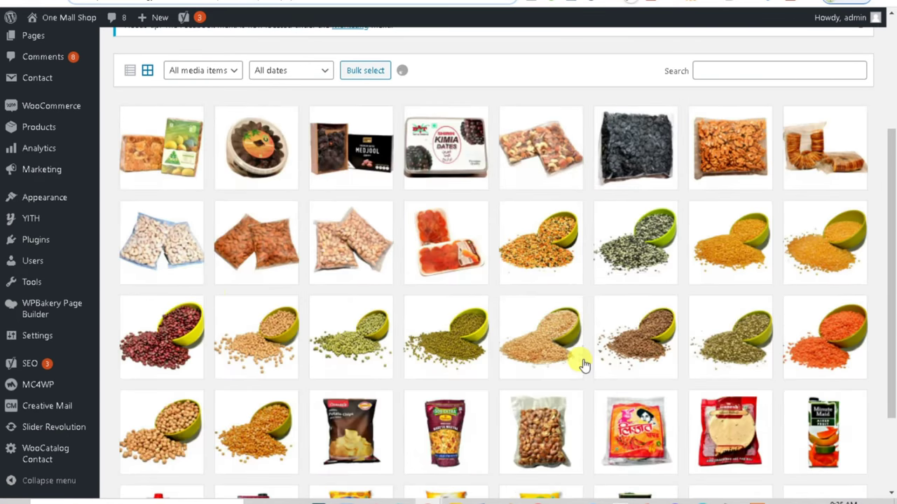
pyautogui.scroll(-7, 585, 365)
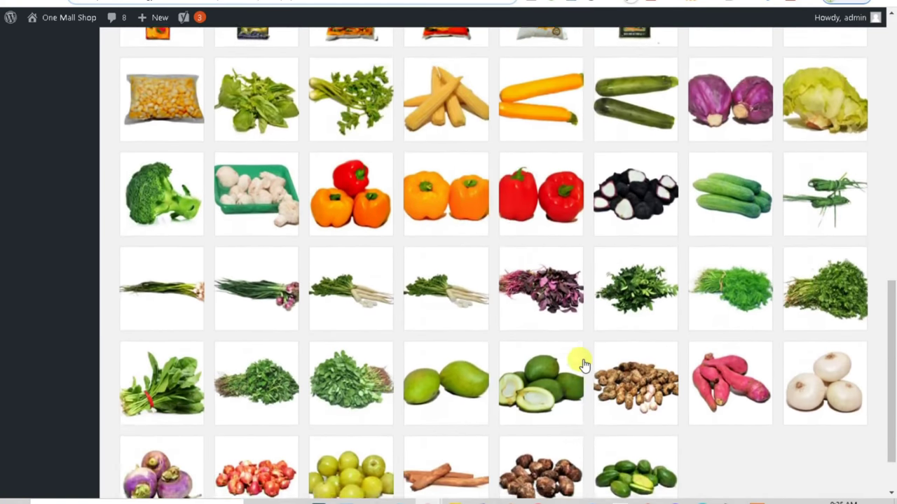
pyautogui.scroll(-1, 584, 365)
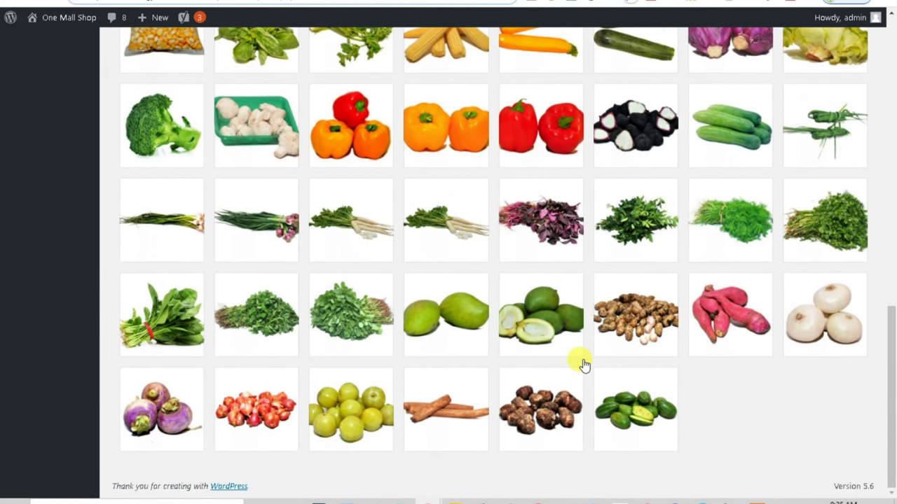
pyautogui.scroll(-5, 737, 336)
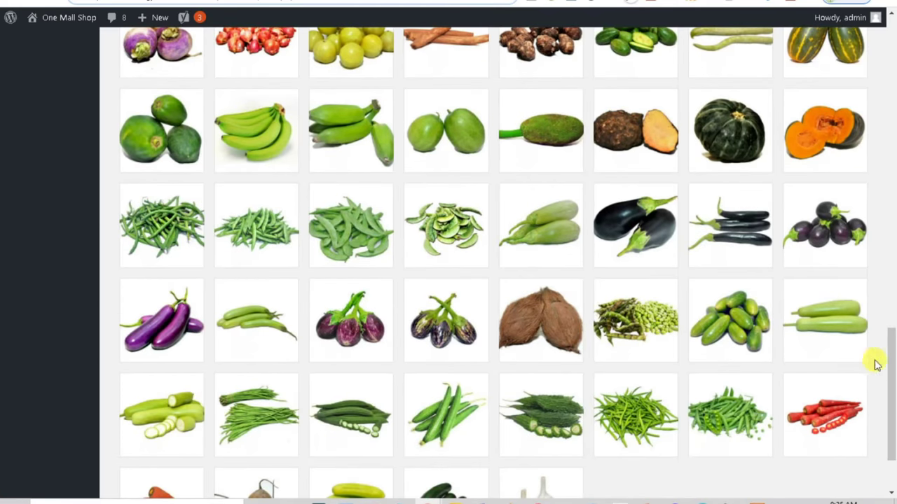
pyautogui.click(889, 330)
pyautogui.moveTo(889, 329); pyautogui.dragTo(892, 497)
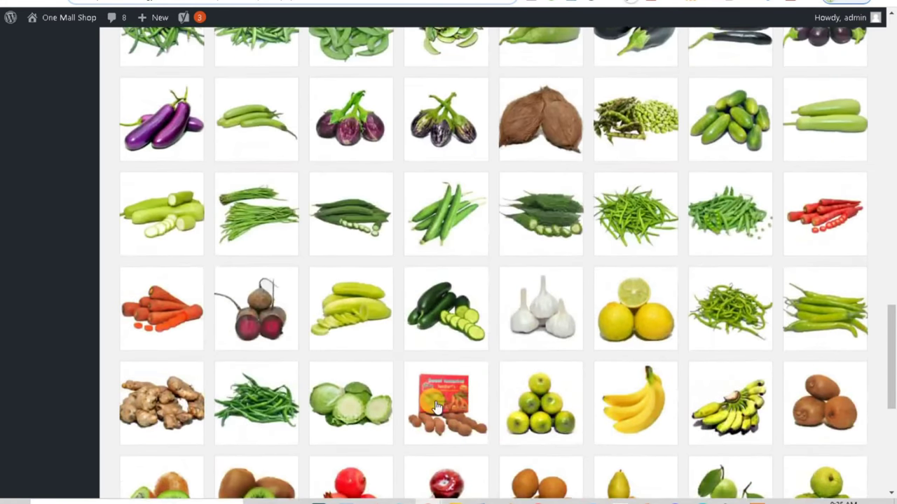
pyautogui.scroll(-4, 436, 406)
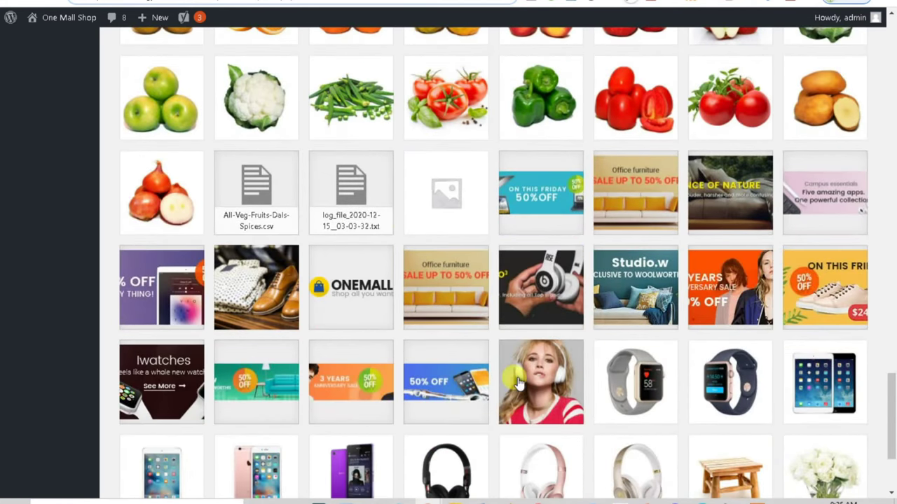
pyautogui.click(740, 210)
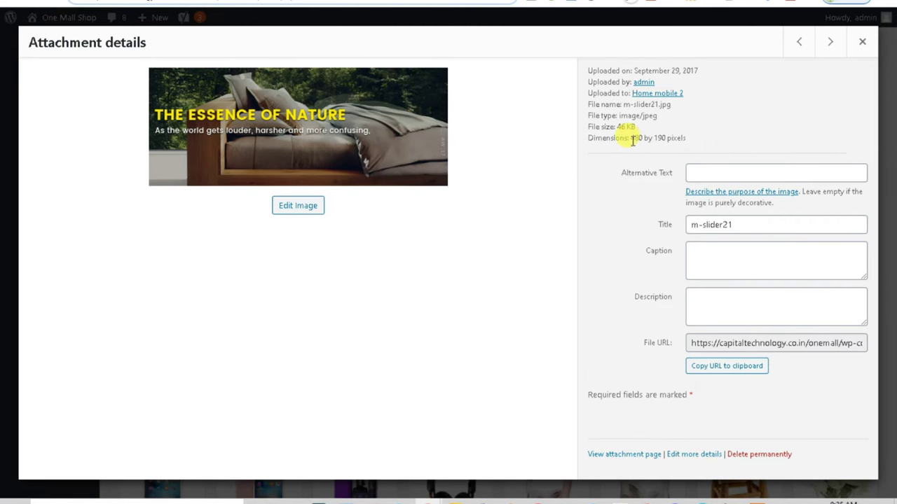
pyautogui.moveTo(632, 140); pyautogui.dragTo(701, 143)
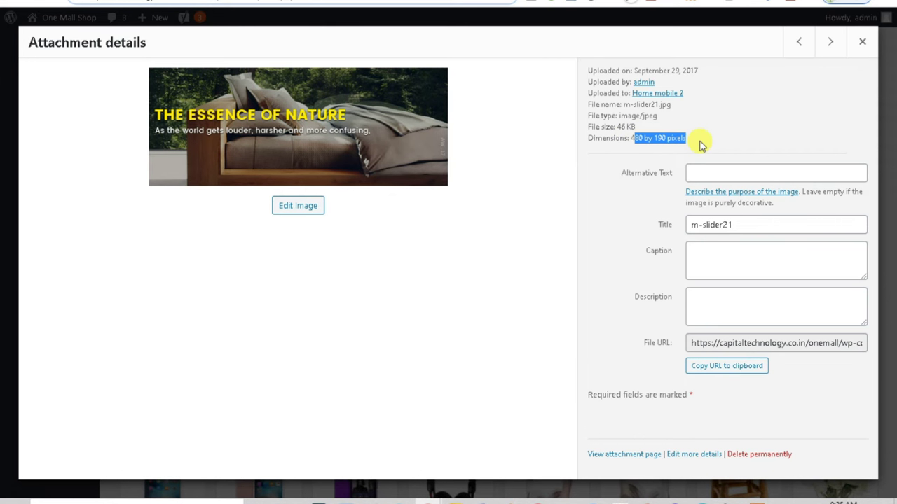
pyautogui.click(862, 42)
# Scroll further and confirm the slider-home11 image measures 1680 by 500 pixels
pyautogui.scroll(-1, 306, 336)
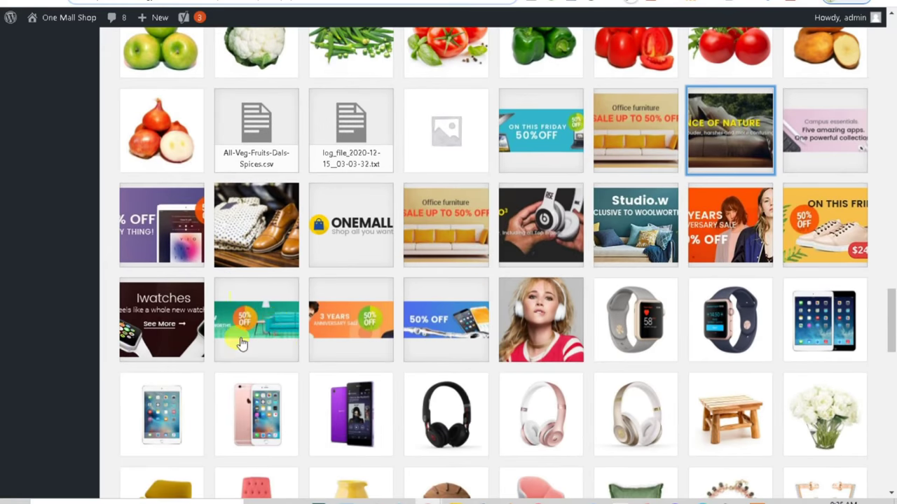
pyautogui.scroll(-1, 607, 280)
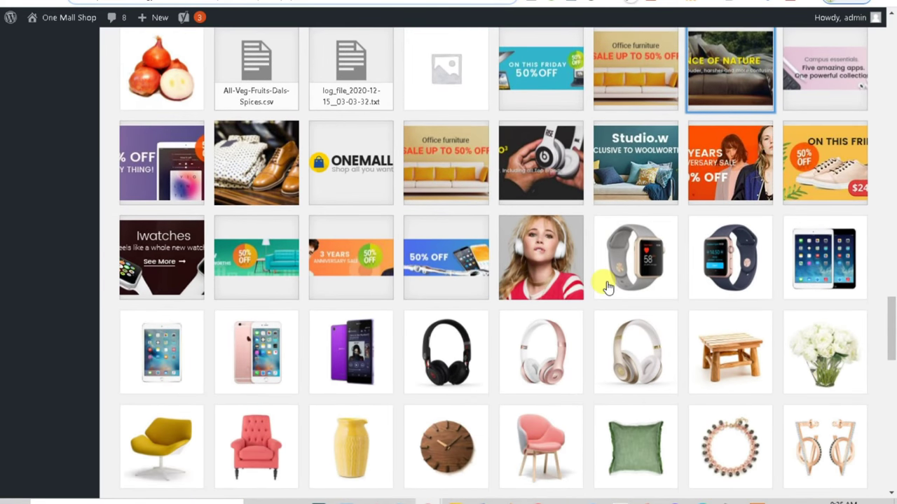
pyautogui.scroll(-8, 607, 286)
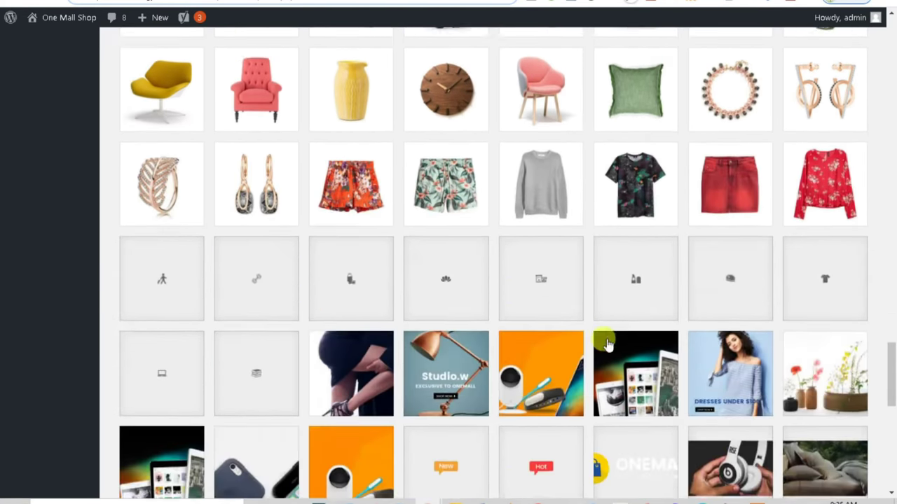
pyautogui.scroll(-3, 588, 305)
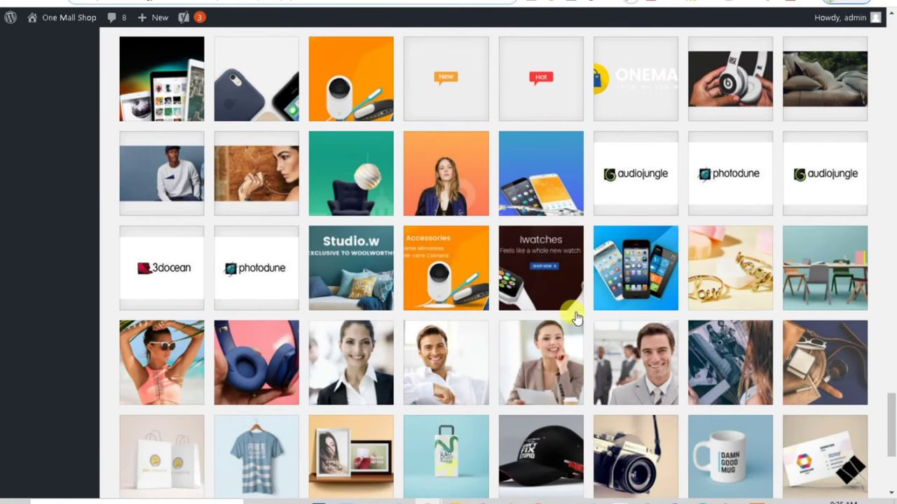
pyautogui.click(266, 160)
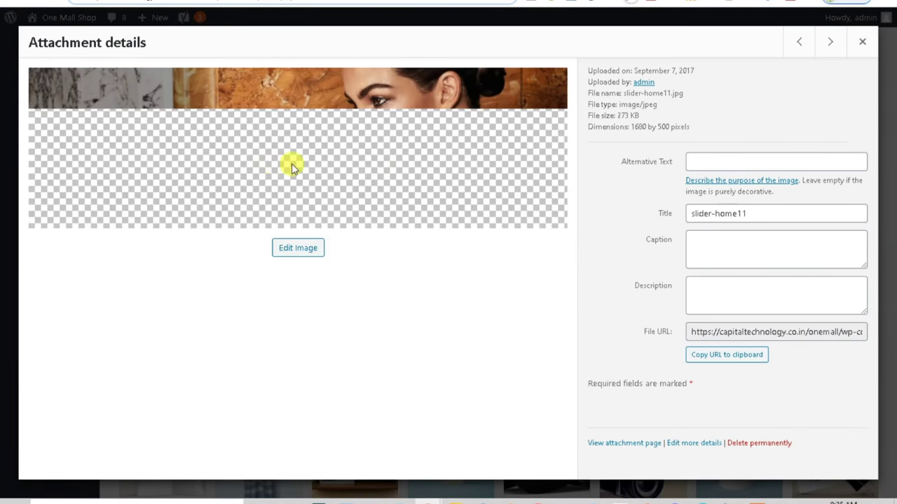
pyautogui.moveTo(632, 127); pyautogui.dragTo(715, 130)
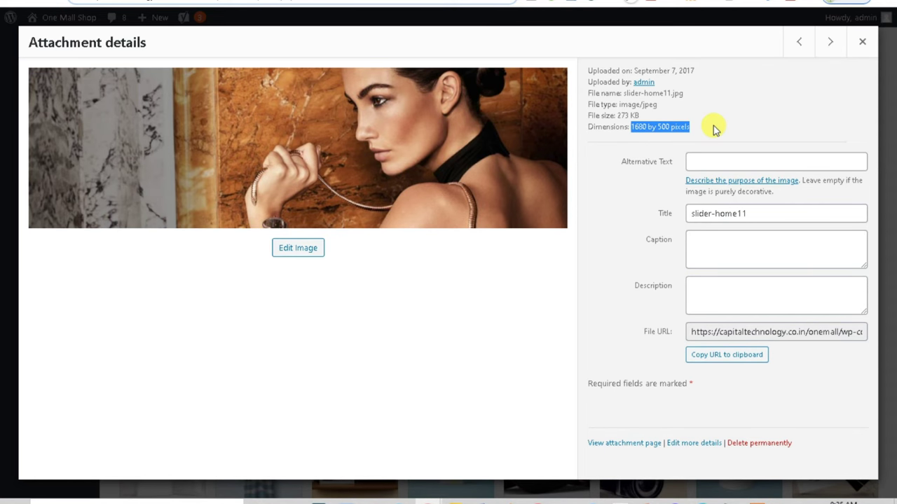
pyautogui.click(860, 42)
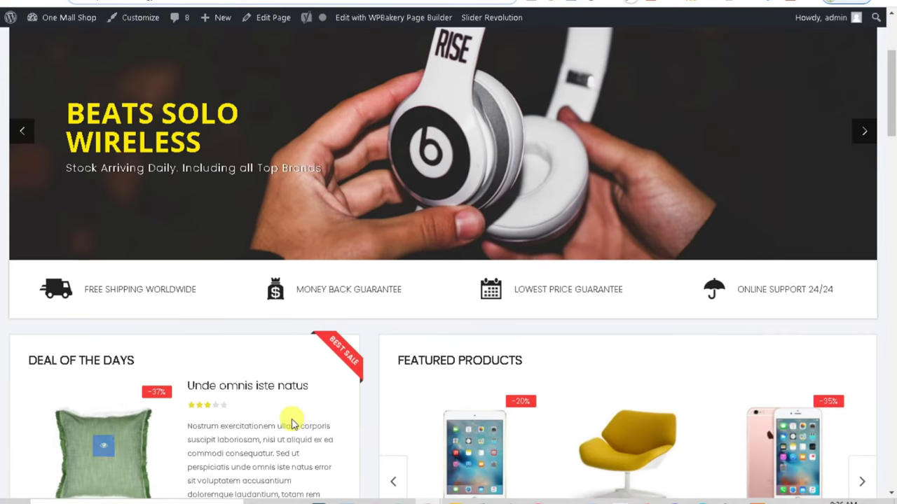
pyautogui.scroll(-1, 290, 416)
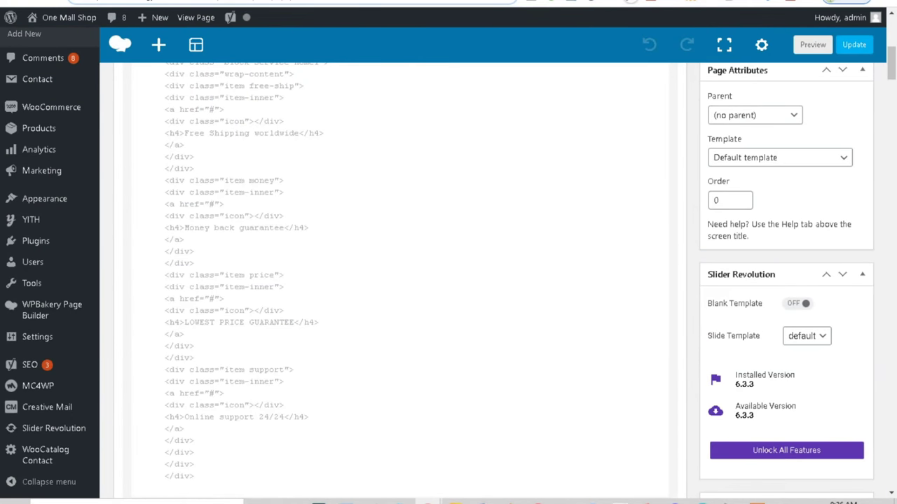
pyautogui.scroll(4, 256, 258)
pyautogui.scroll(-4, 256, 256)
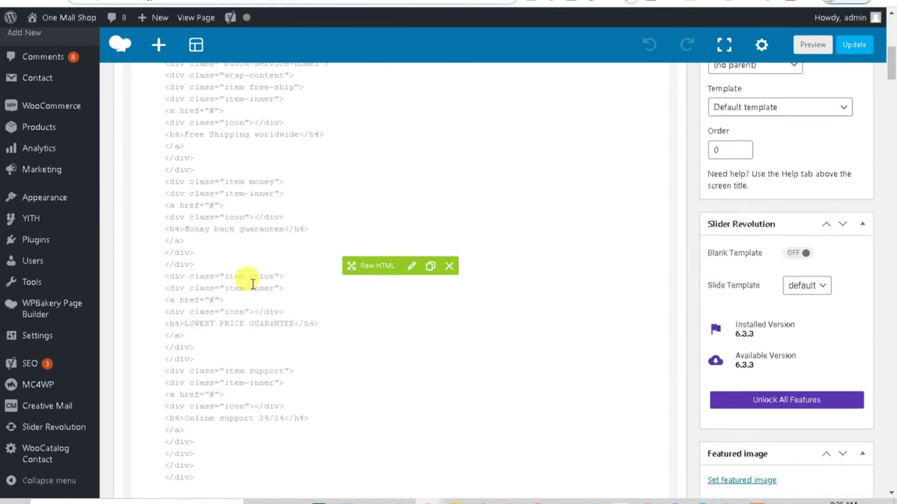
pyautogui.scroll(-3, 361, 280)
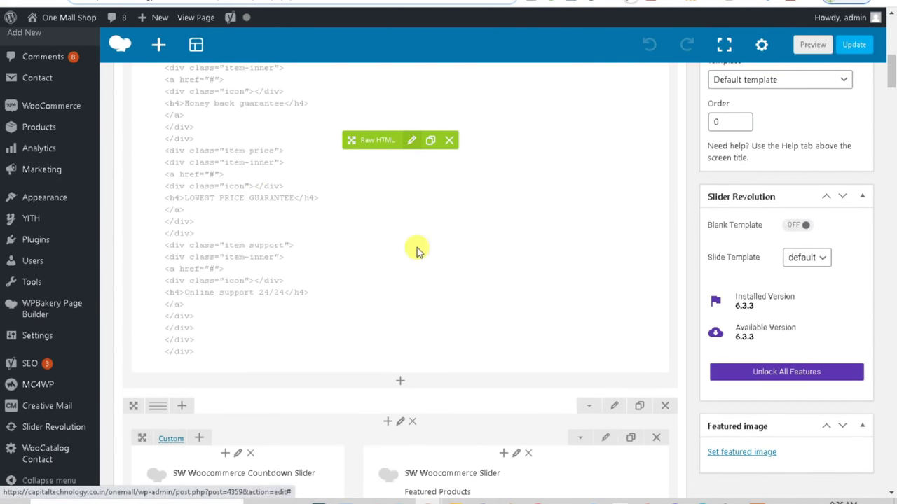
pyautogui.scroll(-3, 411, 227)
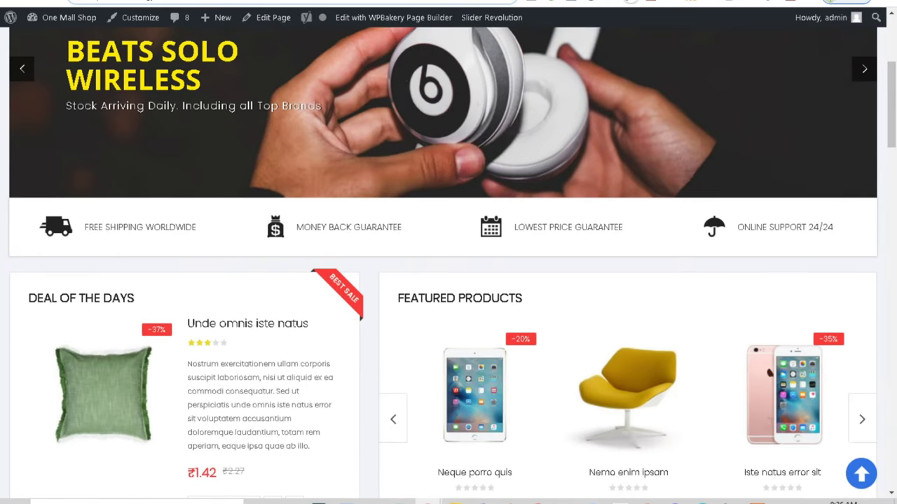
pyautogui.scroll(-3, 410, 366)
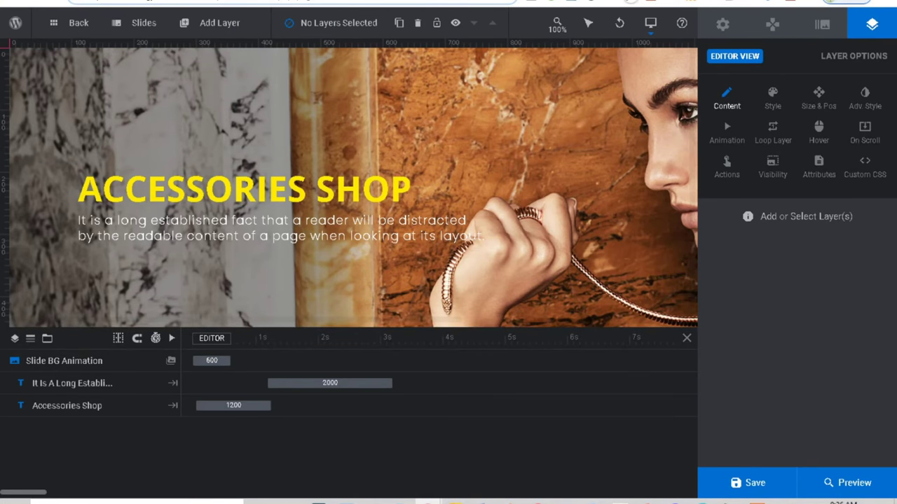
pyautogui.moveTo(450, 35)
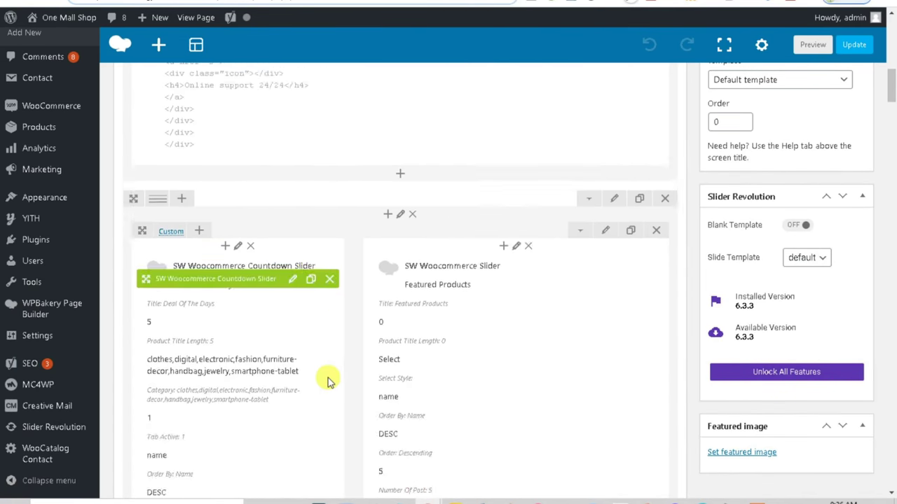
pyautogui.scroll(-4, 396, 221)
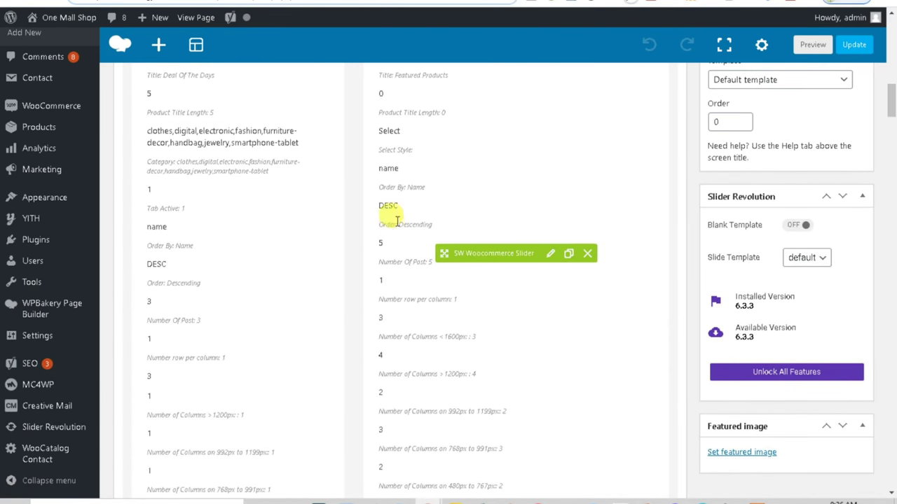
pyautogui.scroll(-10, 396, 221)
pyautogui.scroll(-10, 240, 343)
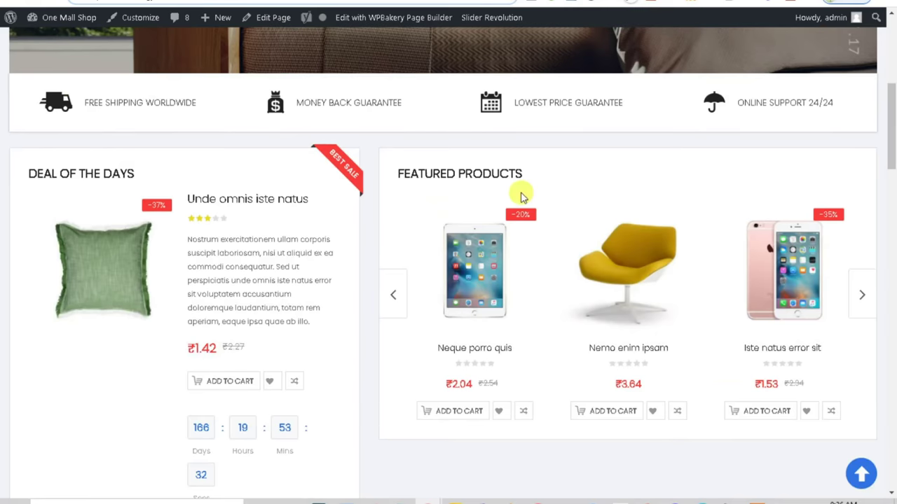
pyautogui.scroll(-4, 476, 296)
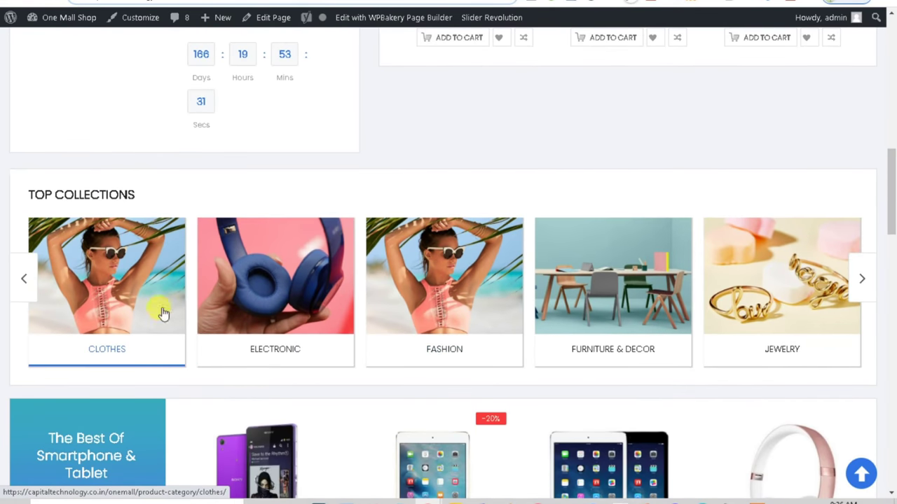
pyautogui.scroll(-3, 807, 312)
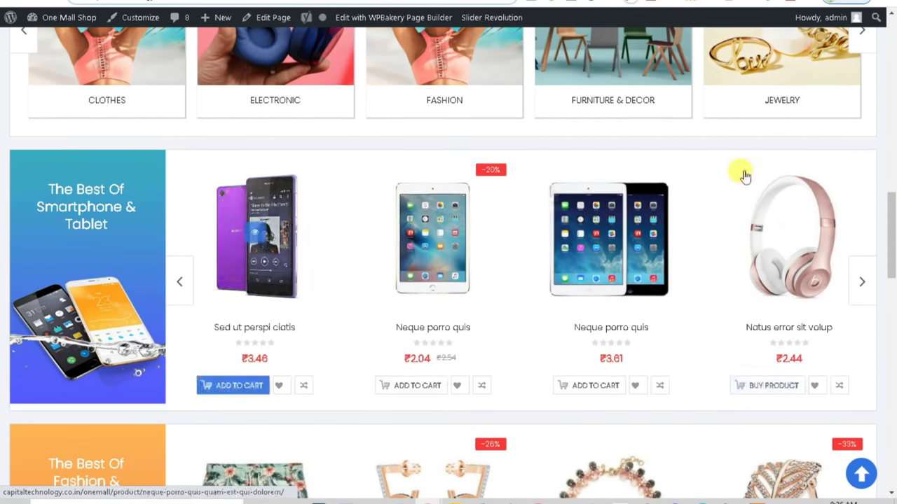
pyautogui.scroll(1, 864, 96)
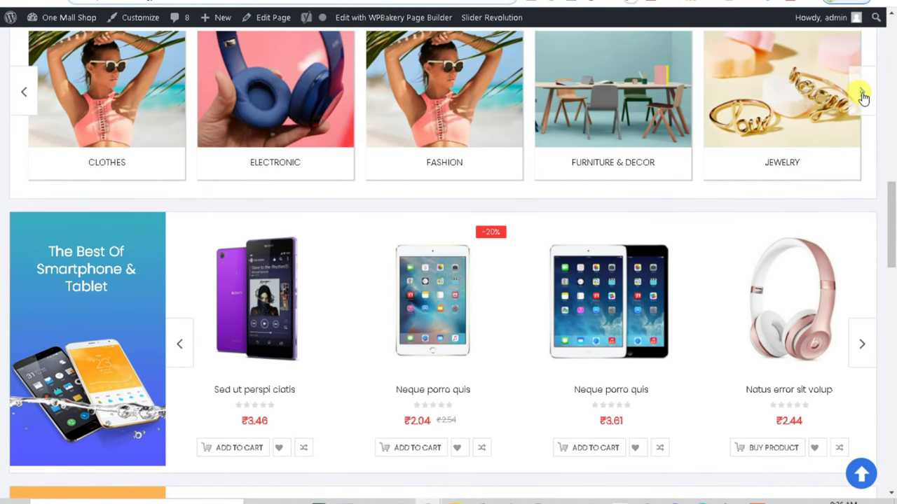
pyautogui.click(863, 96)
pyautogui.scroll(-2, 422, 456)
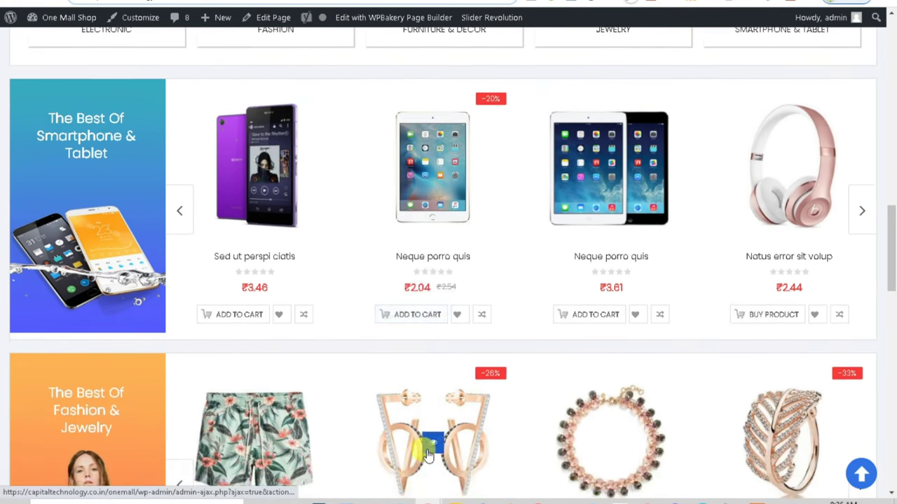
pyautogui.scroll(-3, 427, 454)
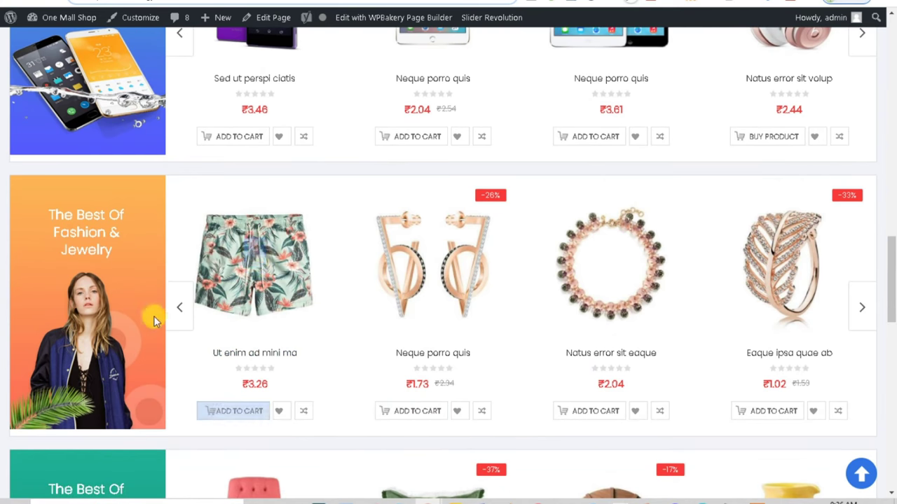
pyautogui.click(859, 312)
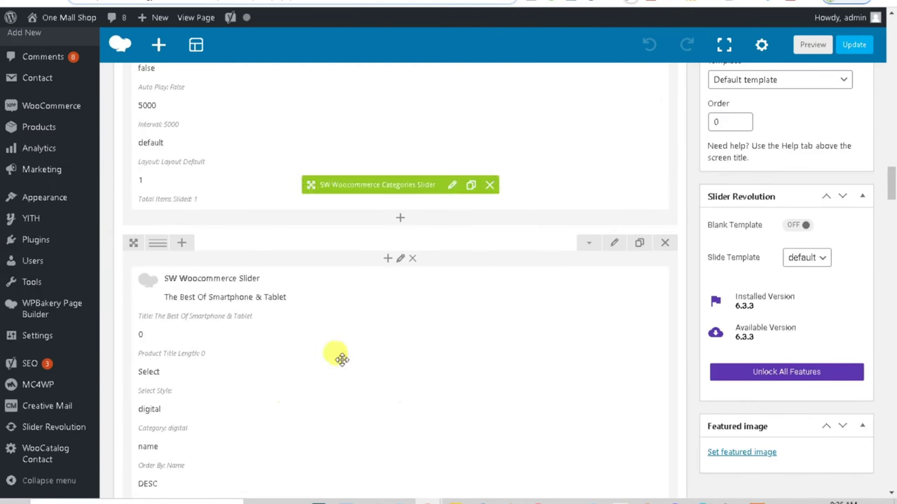
pyautogui.scroll(-8, 290, 471)
pyautogui.scroll(-3, 372, 417)
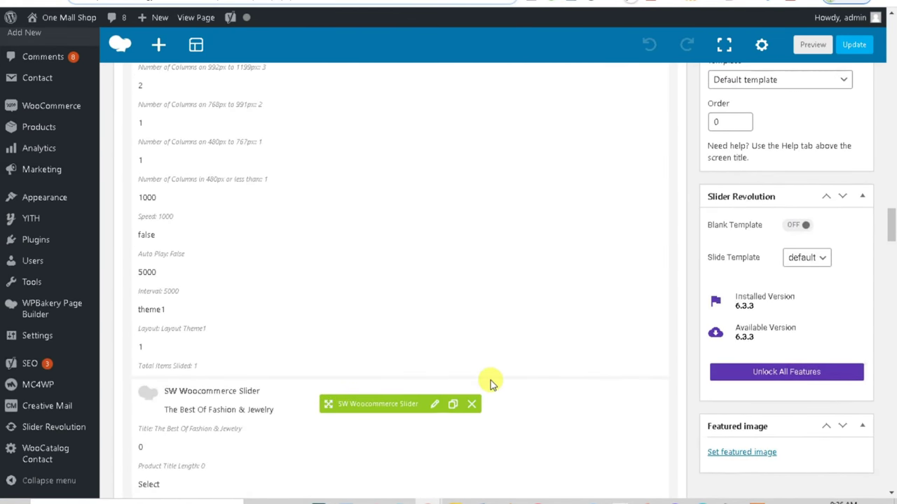
pyautogui.scroll(10, 491, 383)
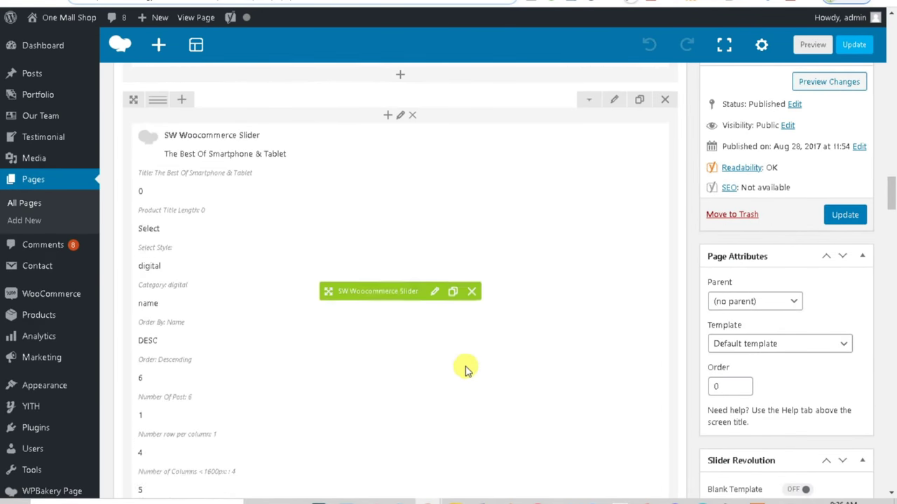
pyautogui.scroll(10, 414, 354)
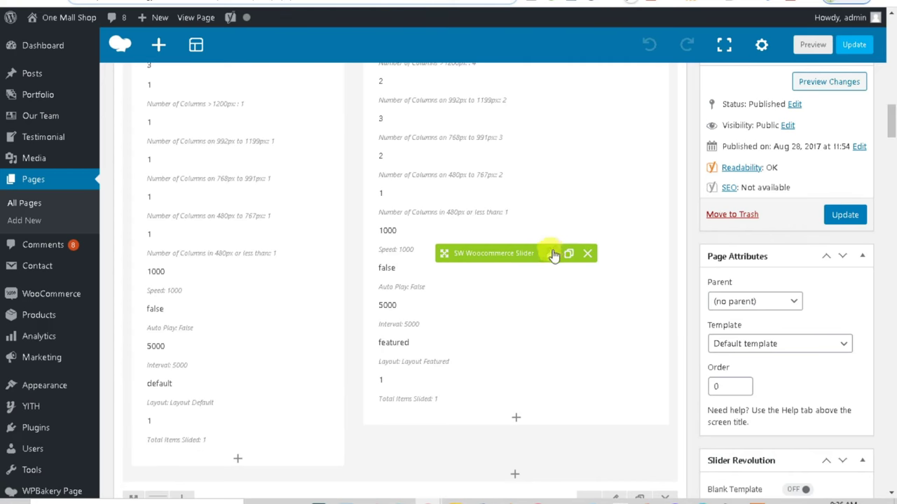
pyautogui.click(553, 254)
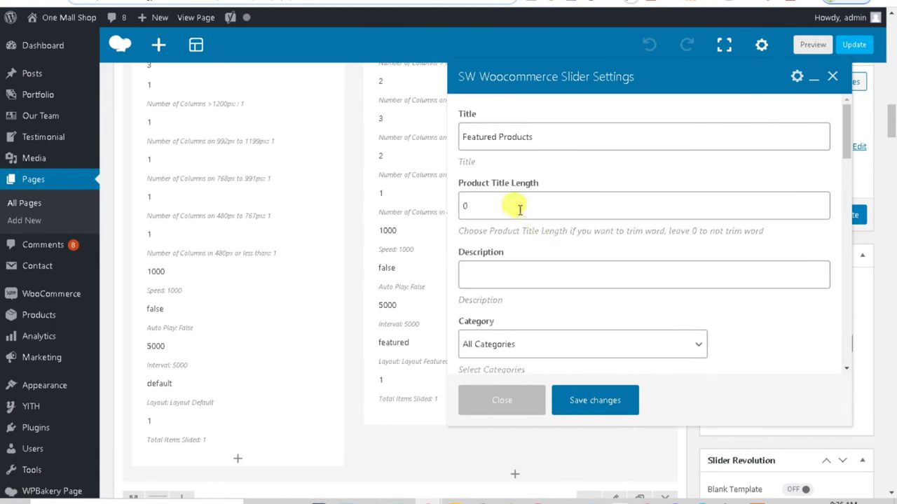
pyautogui.scroll(-2, 609, 219)
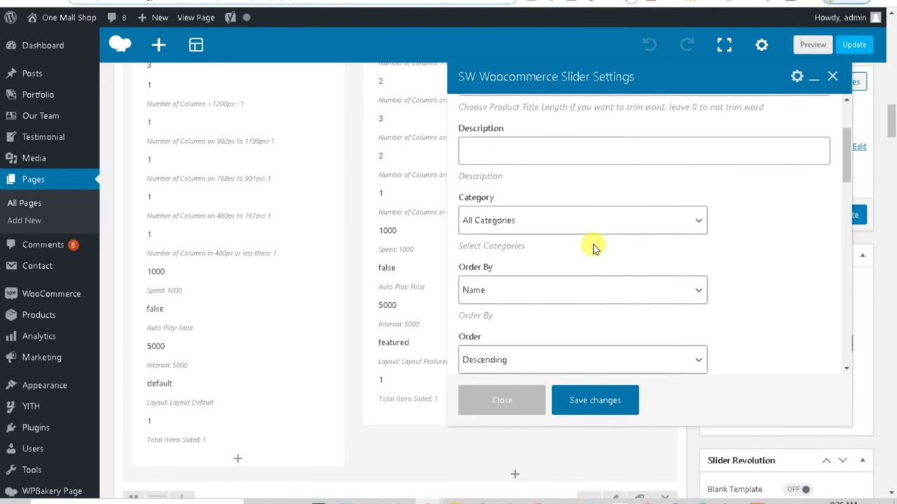
pyautogui.click(535, 222)
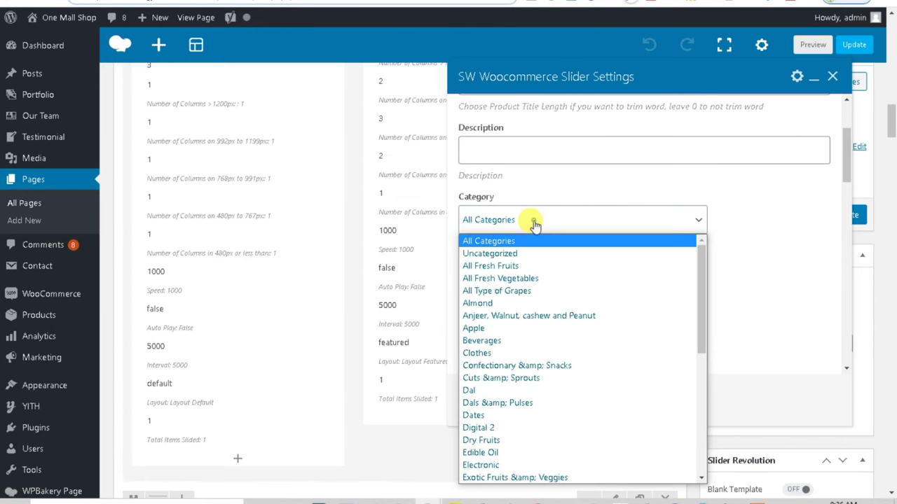
pyautogui.click(771, 241)
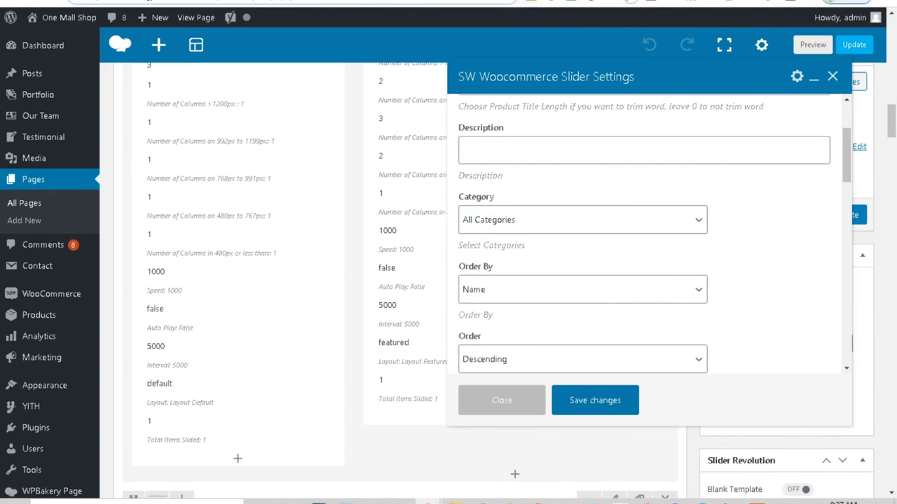
pyautogui.click(671, 5)
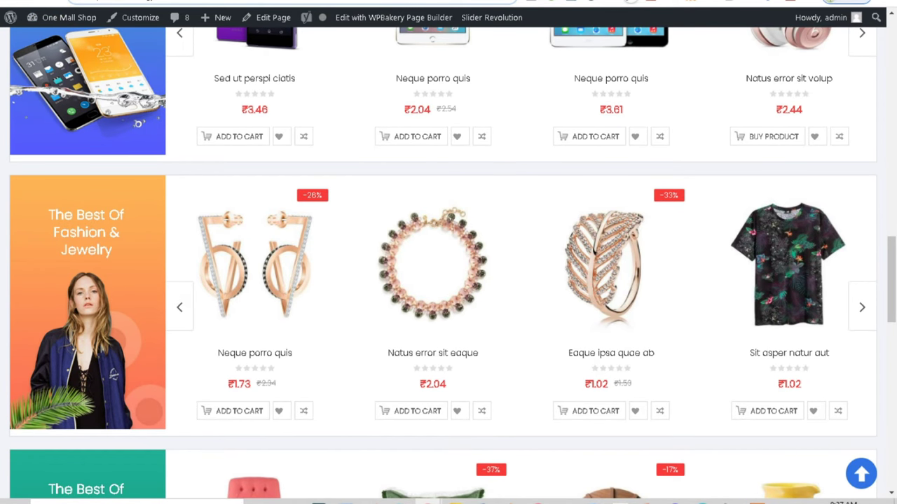
pyautogui.click(533, 3)
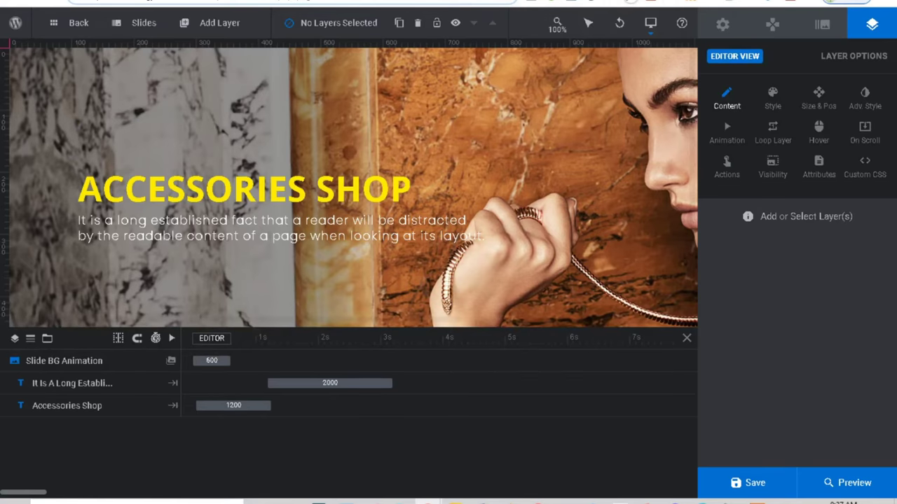
pyautogui.hotkey('ctrl', 'Tab')
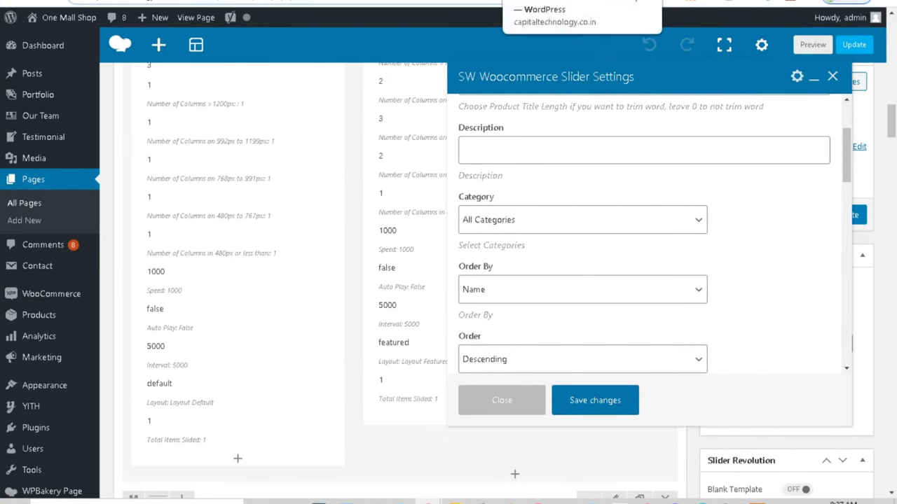
pyautogui.click(532, 4)
pyautogui.click(670, 4)
pyautogui.click(490, 4)
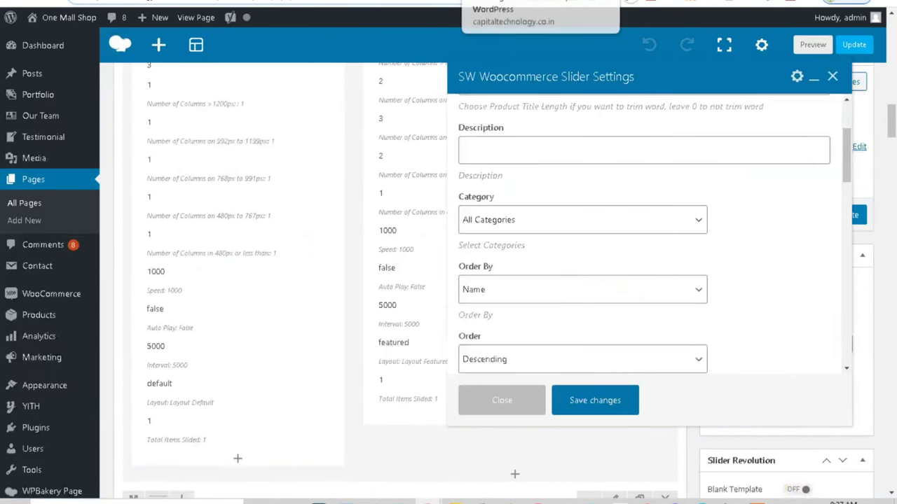
pyautogui.click(495, 404)
pyautogui.scroll(-4, 466, 438)
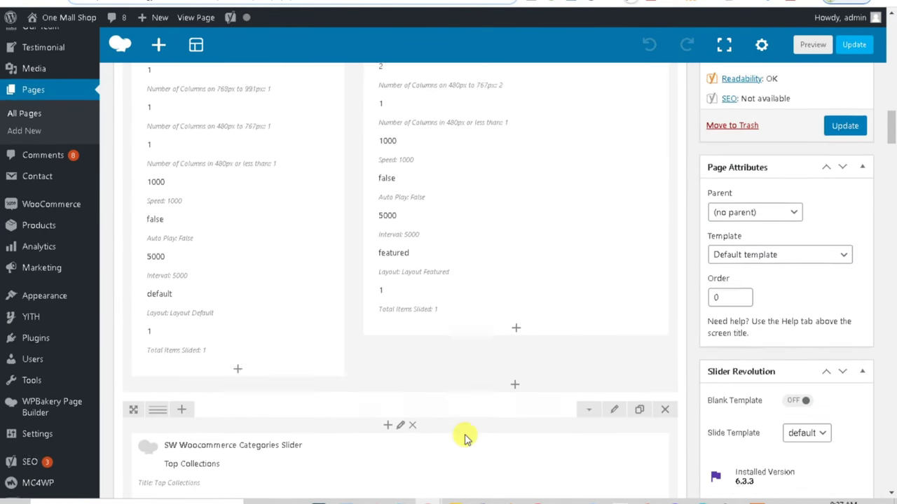
pyautogui.scroll(-5, 466, 443)
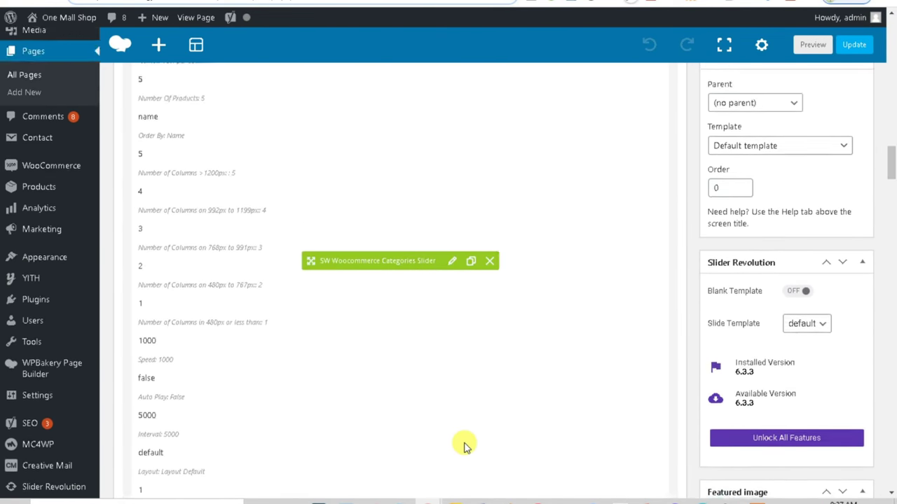
pyautogui.scroll(-4, 465, 449)
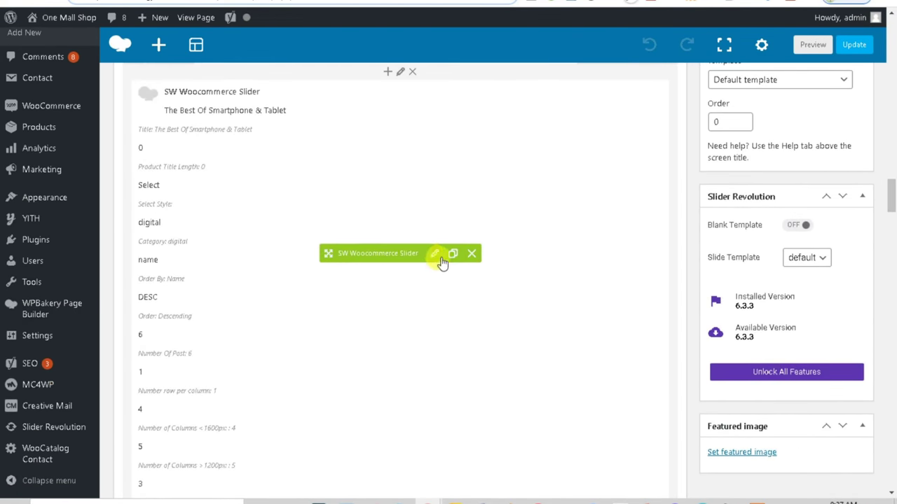
# Change the Smartphone & Tablet slider's category to All Fresh Fruits, save it, and update the page
pyautogui.click(435, 255)
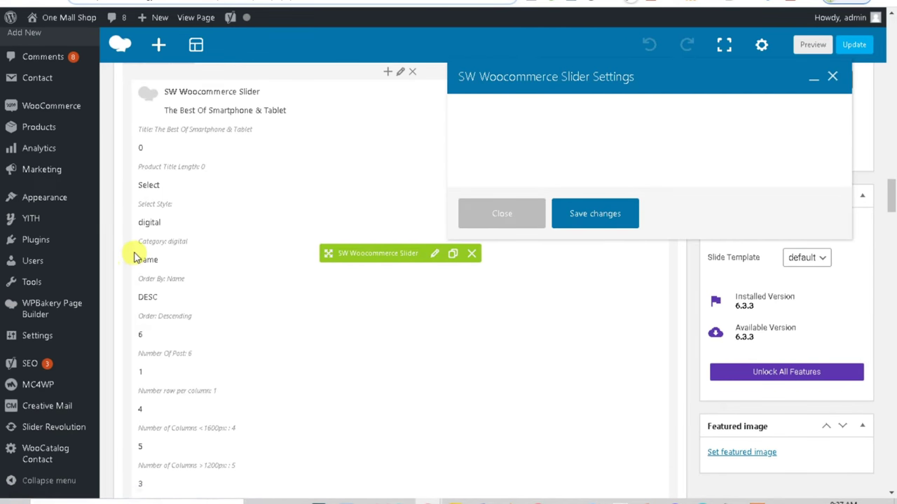
pyautogui.moveTo(591, 137); pyautogui.dragTo(425, 150)
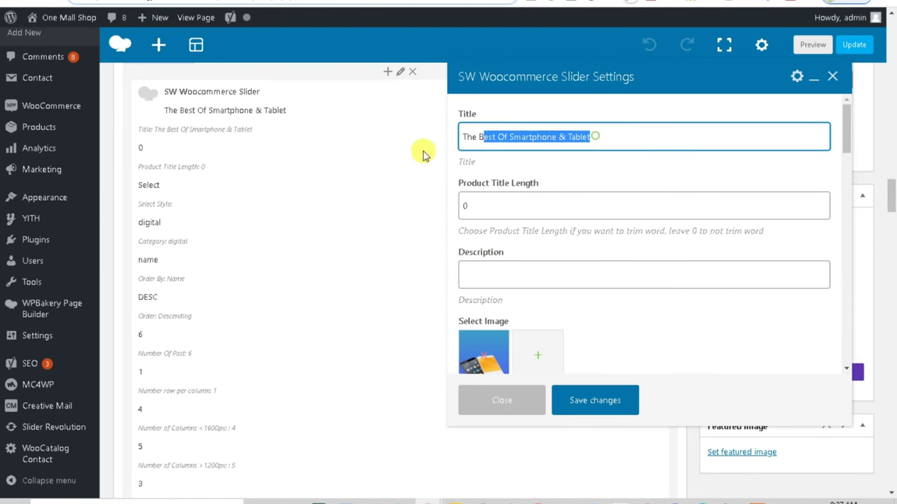
pyautogui.scroll(-3, 581, 269)
pyautogui.scroll(-1, 632, 279)
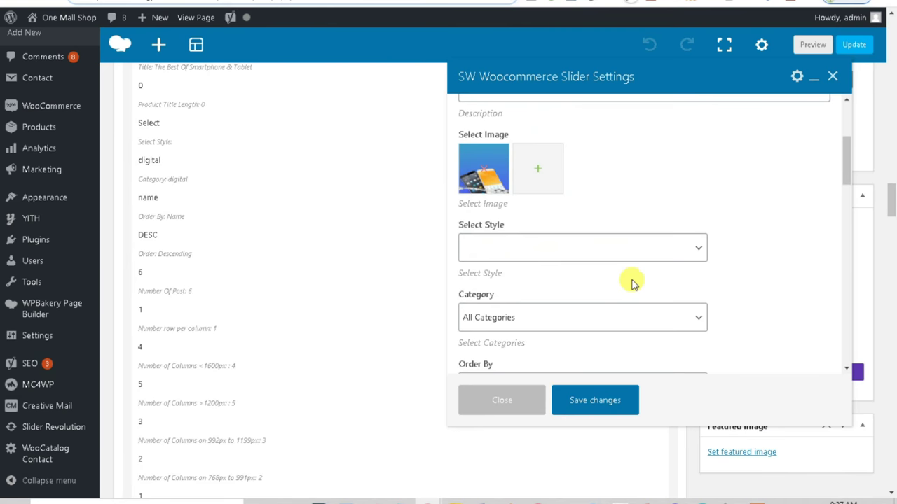
pyautogui.click(554, 327)
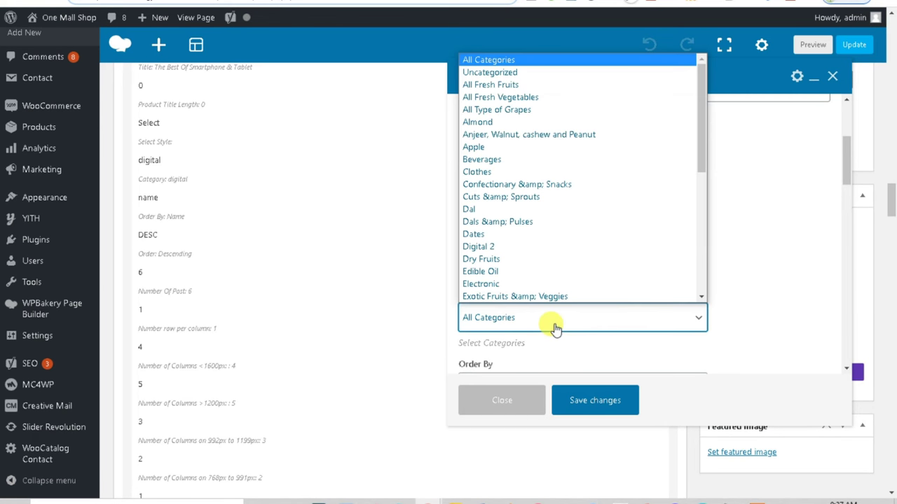
pyautogui.click(533, 87)
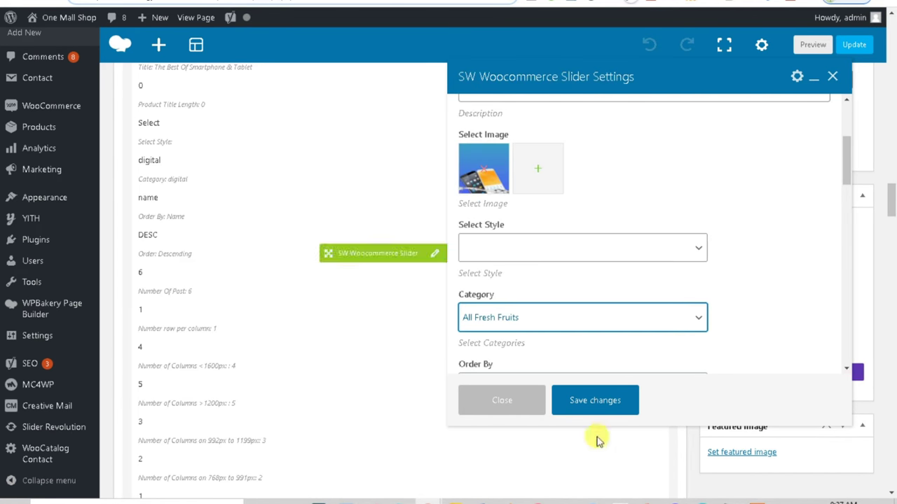
pyautogui.click(594, 403)
pyautogui.scroll(5, 595, 409)
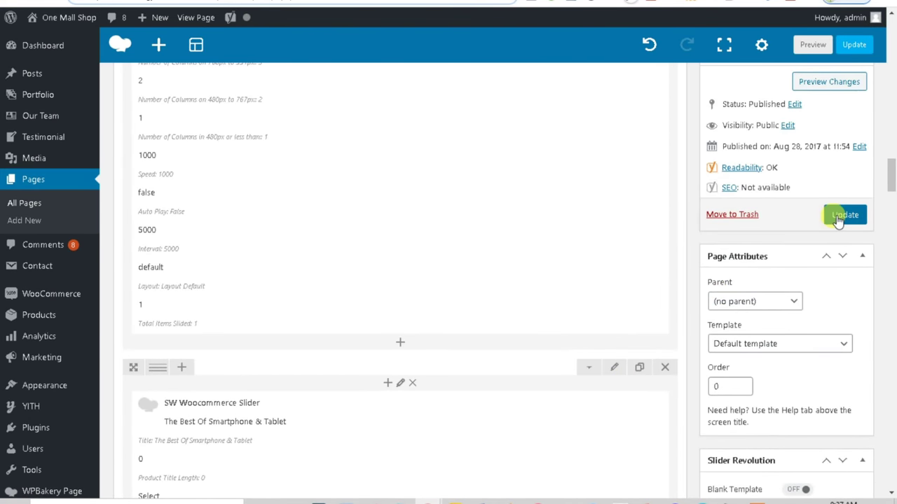
pyautogui.click(845, 215)
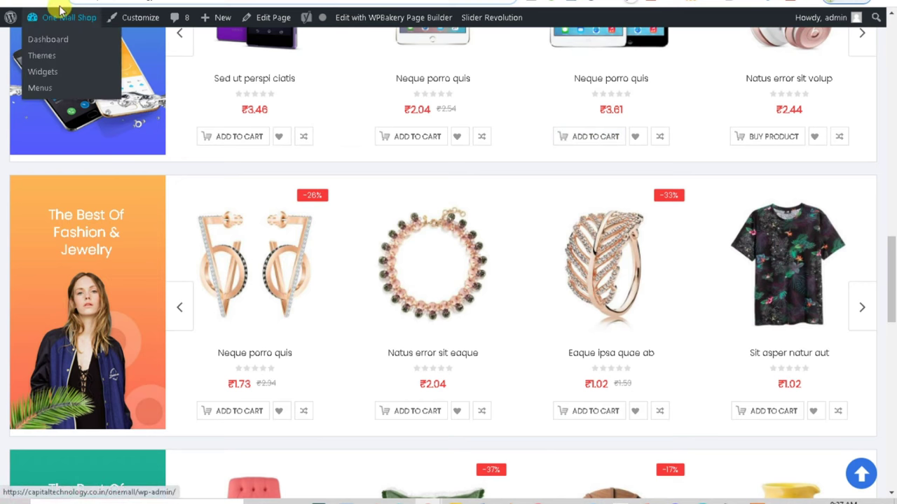
# On the live home page, advance the Smartphone & Tablet carousel twice to see fruit products
pyautogui.click(606, 263)
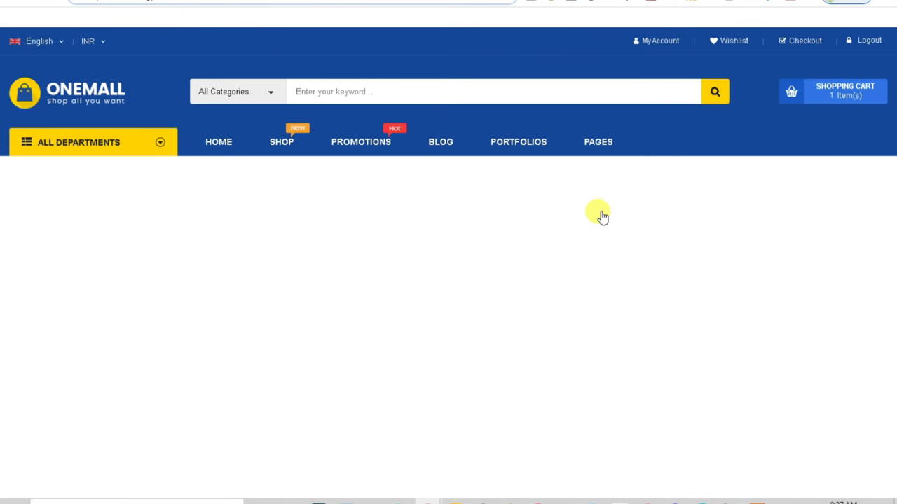
pyautogui.scroll(-1, 602, 216)
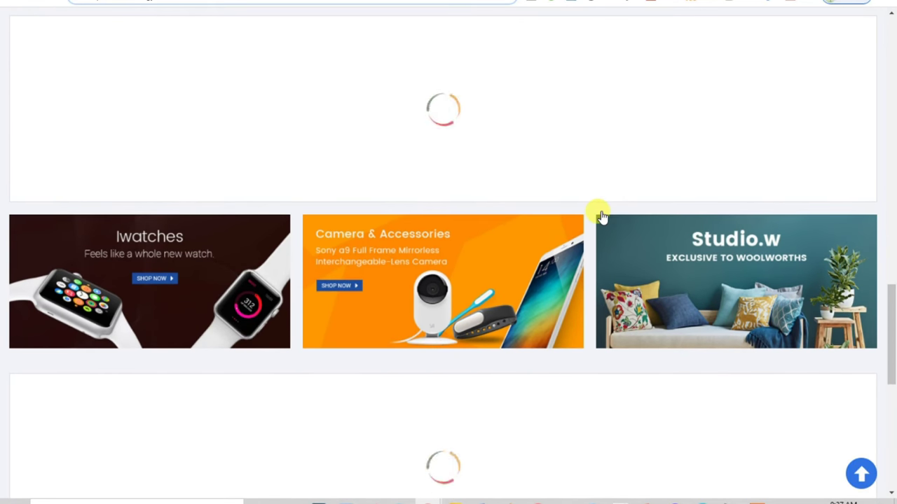
pyautogui.scroll(3, 601, 216)
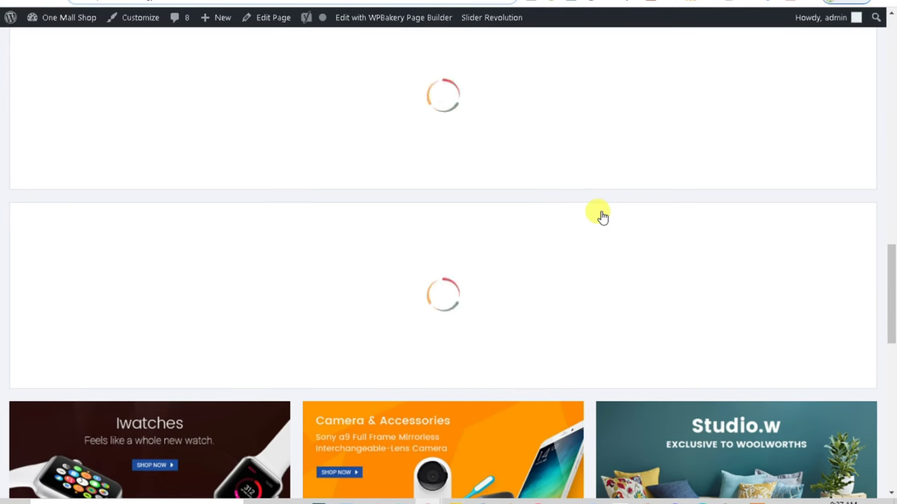
pyautogui.scroll(5, 601, 216)
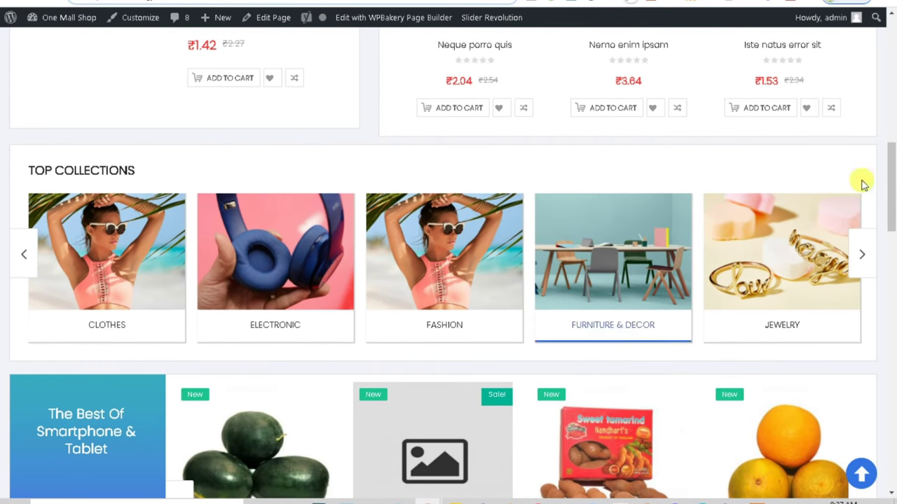
pyautogui.scroll(-5, 892, 184)
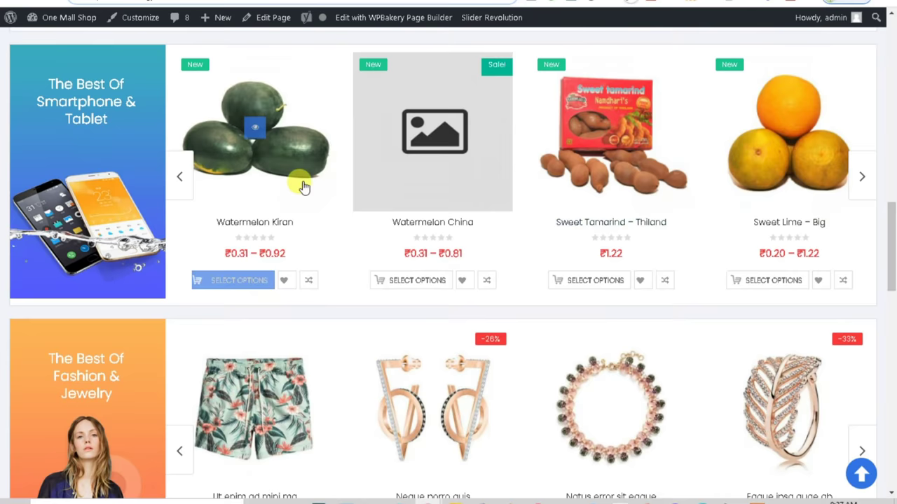
pyautogui.scroll(1, 251, 180)
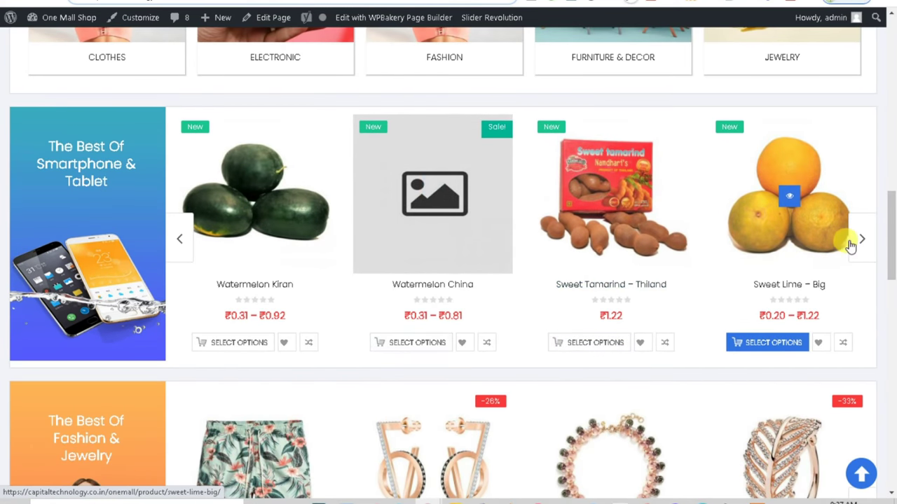
pyautogui.click(862, 240)
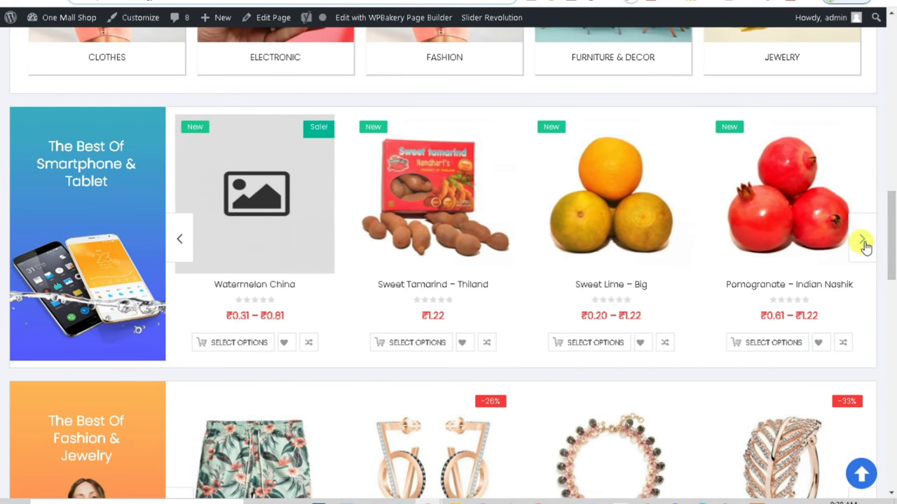
pyautogui.click(863, 241)
# Return to the page editor and scroll down to the Furniture & deco slider
pyautogui.scroll(9, 889, 150)
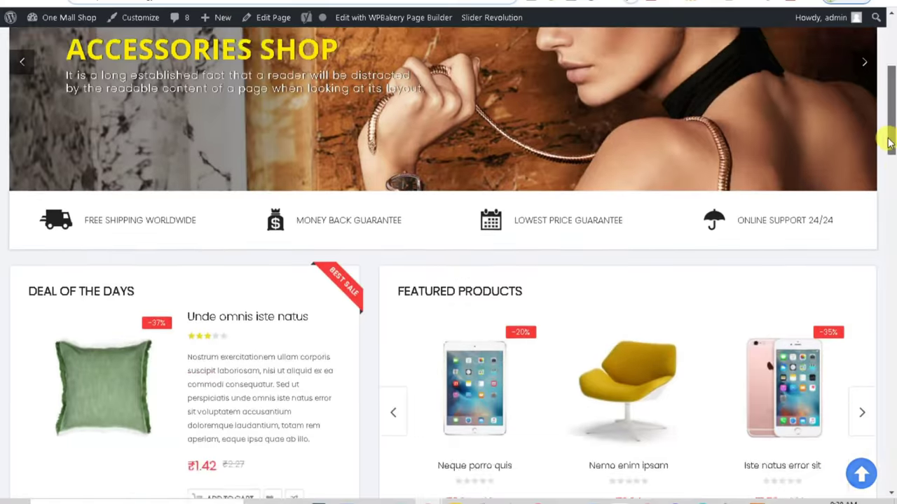
pyautogui.moveTo(888, 143); pyautogui.dragTo(863, 389)
pyautogui.scroll(-1, 440, 312)
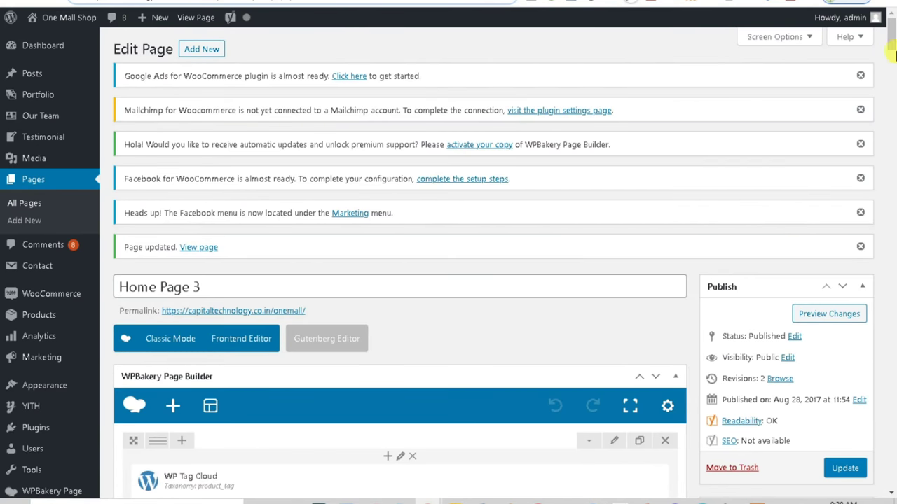
pyautogui.moveTo(893, 49); pyautogui.dragTo(887, 280)
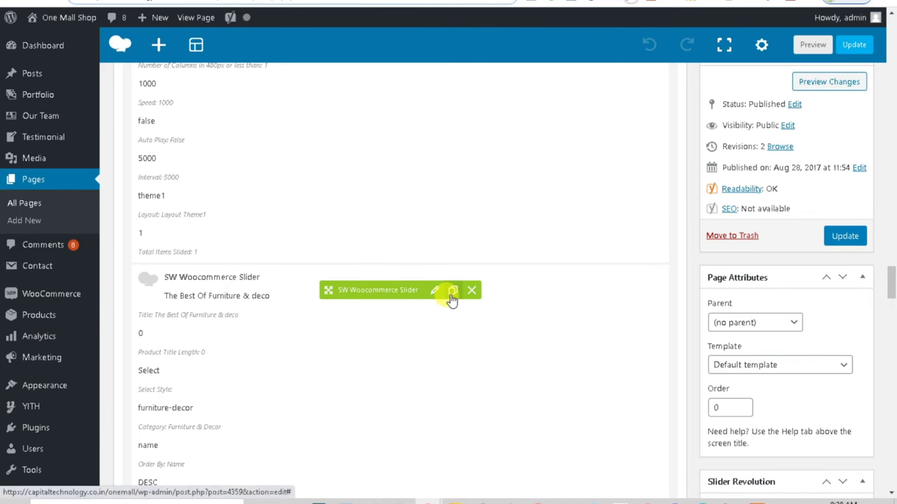
# Set the Furniture & deco slider's category to All Fresh Vegetables and save the slider
pyautogui.scroll(-7, 456, 327)
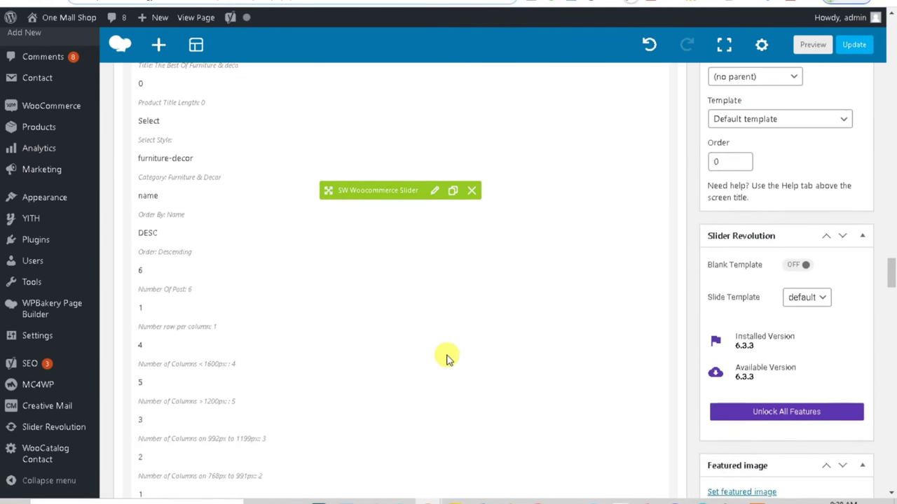
pyautogui.scroll(-3, 444, 359)
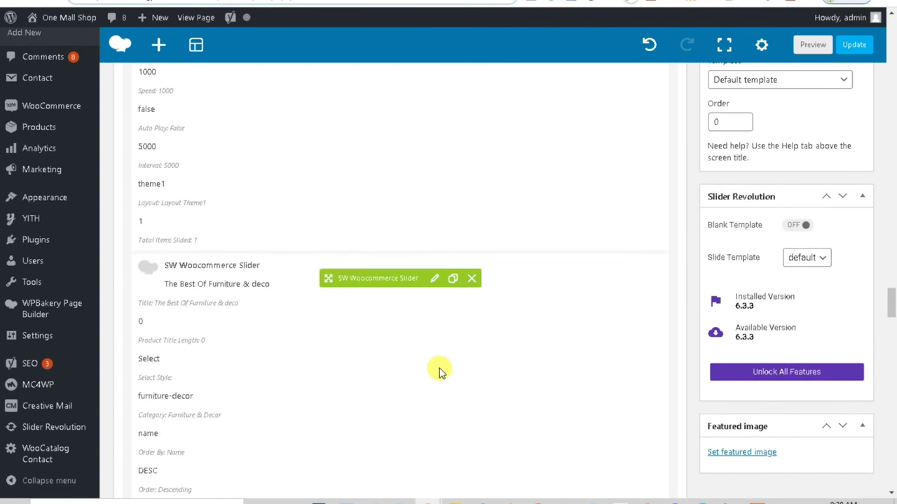
pyautogui.click(434, 280)
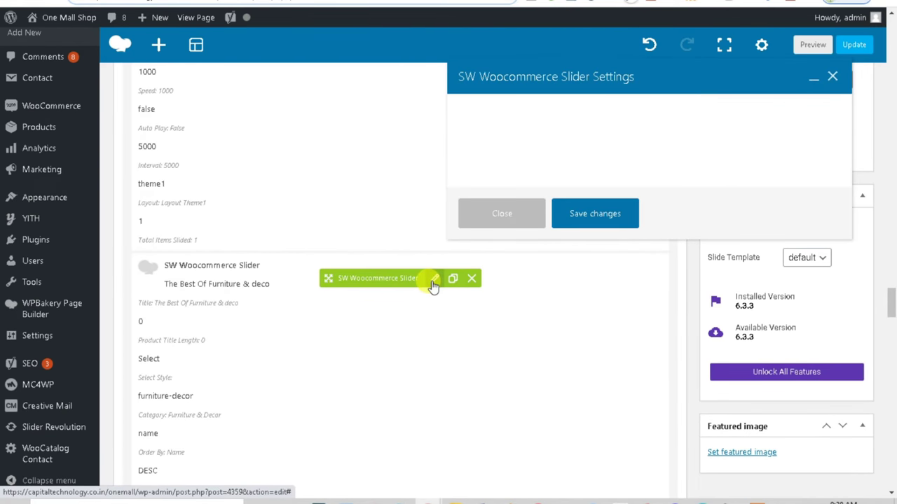
pyautogui.scroll(-3, 606, 176)
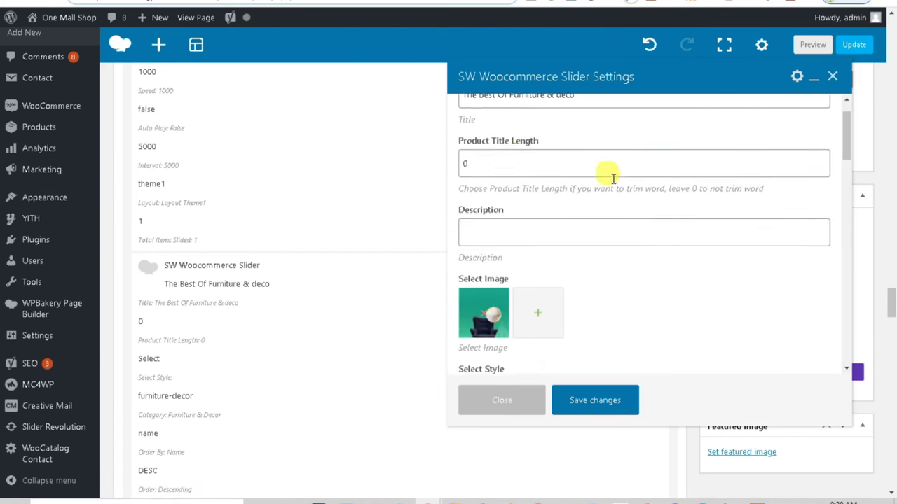
pyautogui.scroll(-4, 590, 245)
pyautogui.scroll(3, 571, 210)
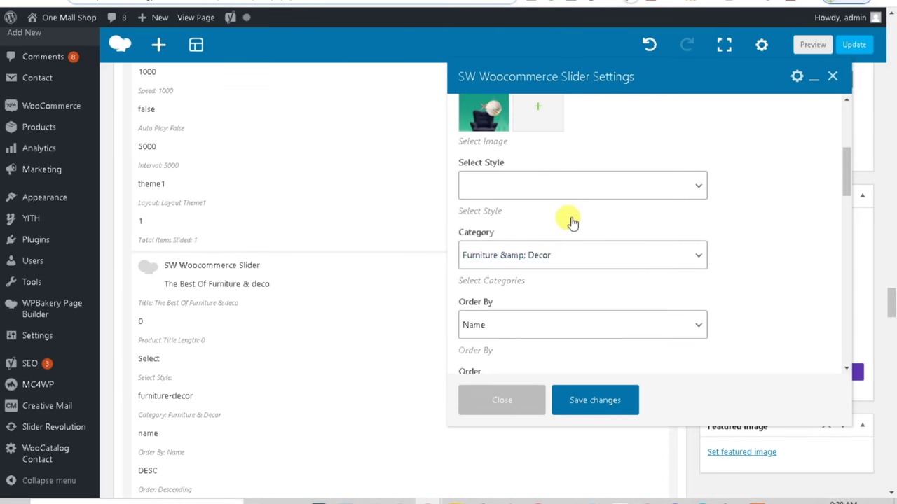
pyautogui.click(564, 256)
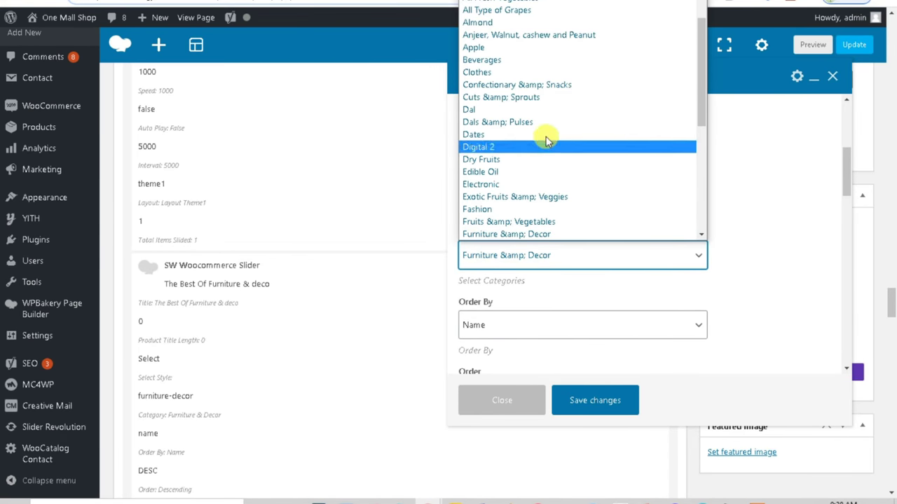
pyautogui.click(536, 4)
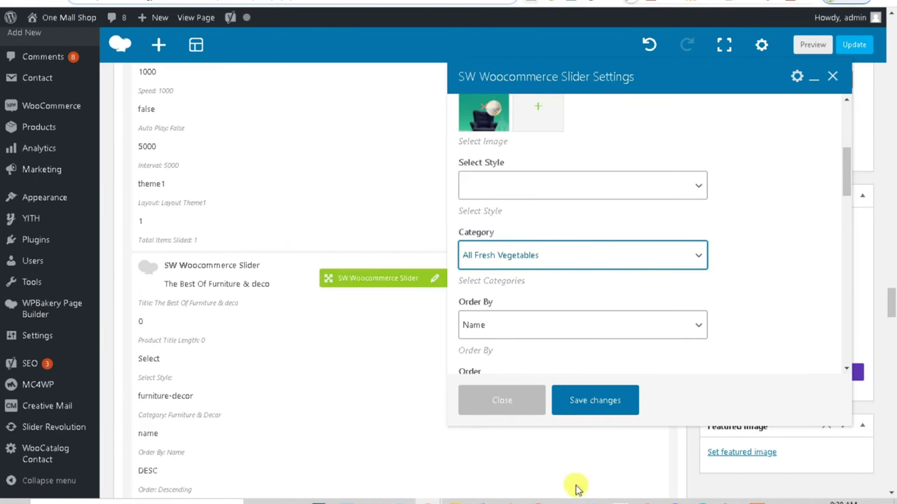
pyautogui.click(597, 403)
# Update Home Page 3 so the slider change goes live
pyautogui.scroll(5, 701, 336)
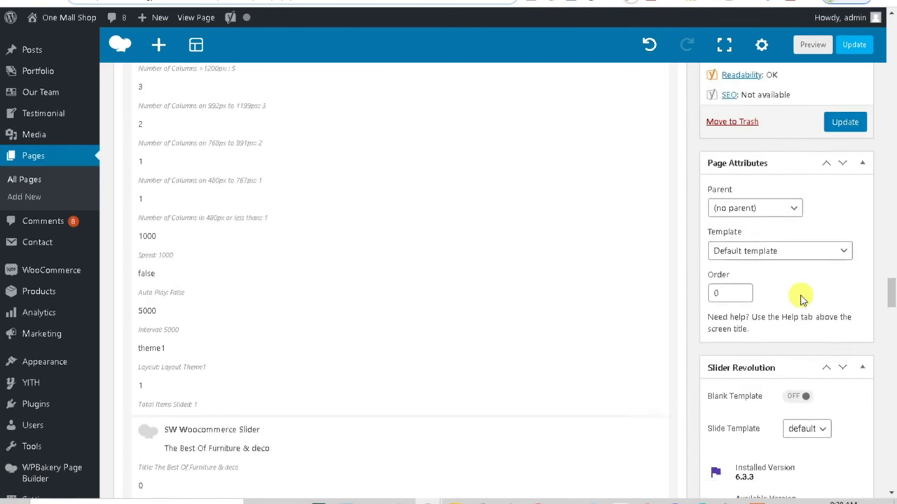
pyautogui.click(837, 238)
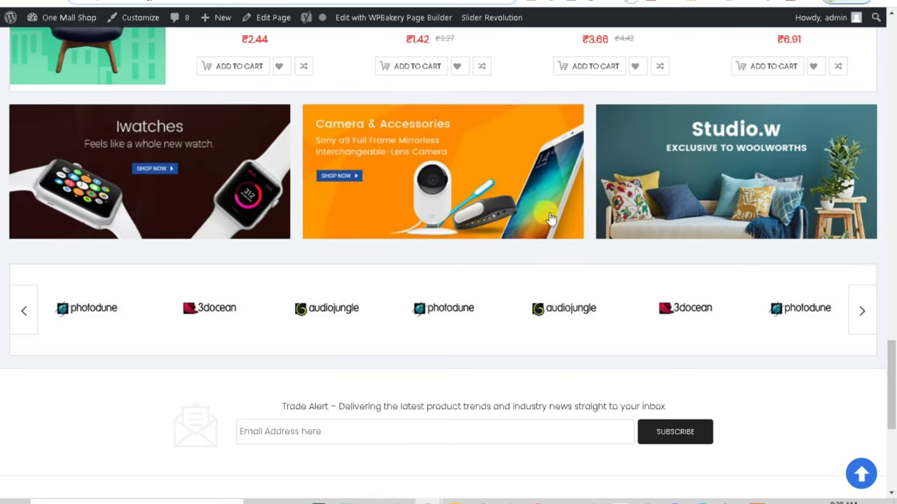
pyautogui.scroll(-3, 531, 267)
# Scroll the live OneMall storefront down to the footer's newsletter email field, then return to the editor
pyautogui.scroll(3, 364, 268)
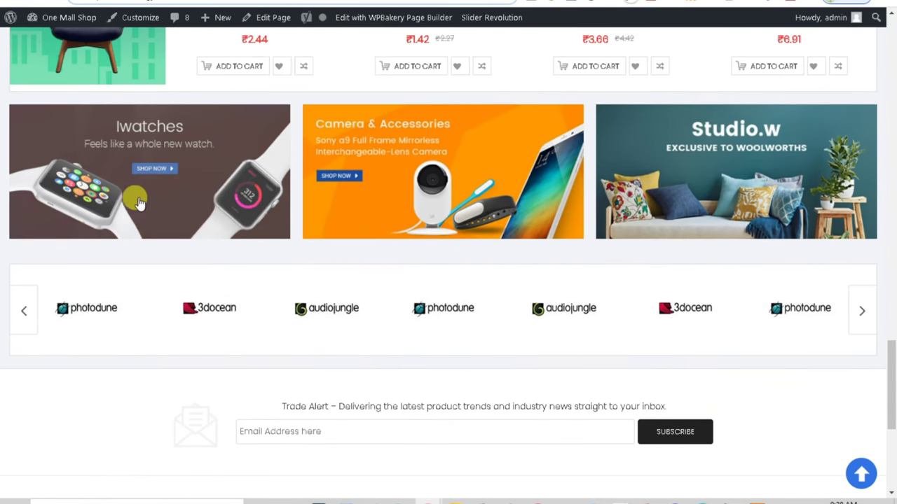
pyautogui.scroll(-2, 613, 357)
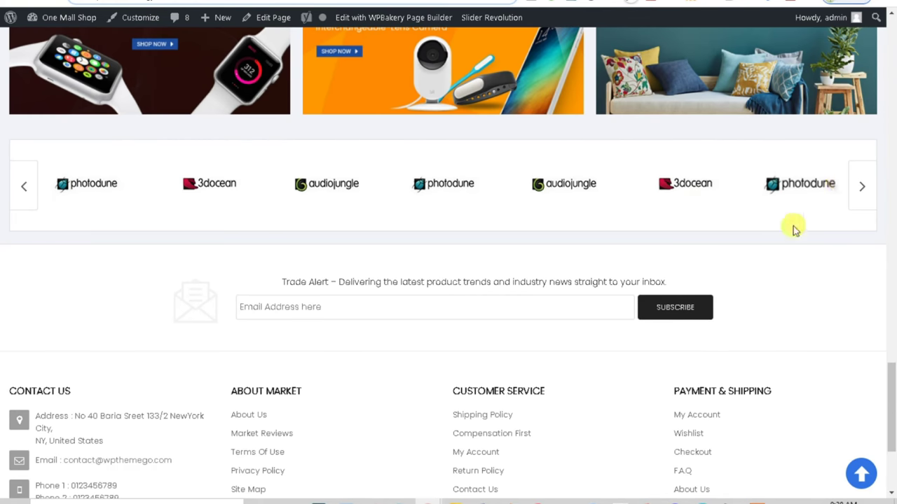
pyautogui.scroll(-2, 502, 286)
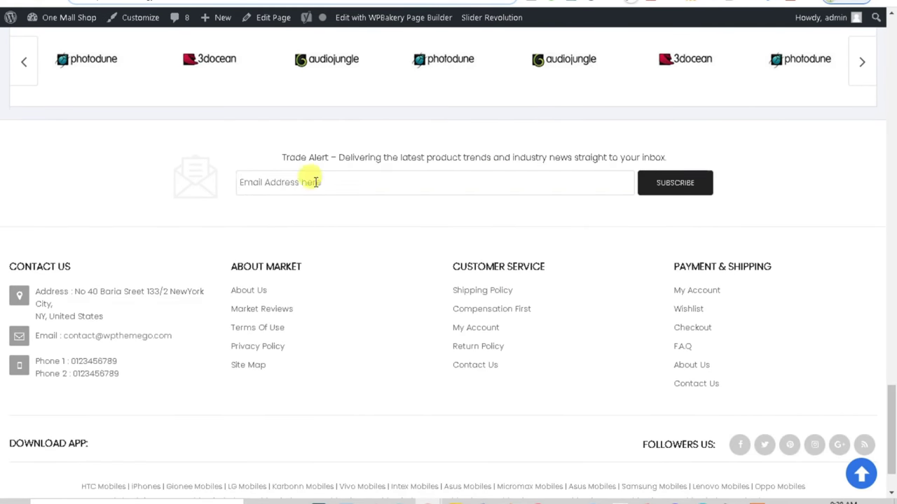
pyautogui.click(240, 182)
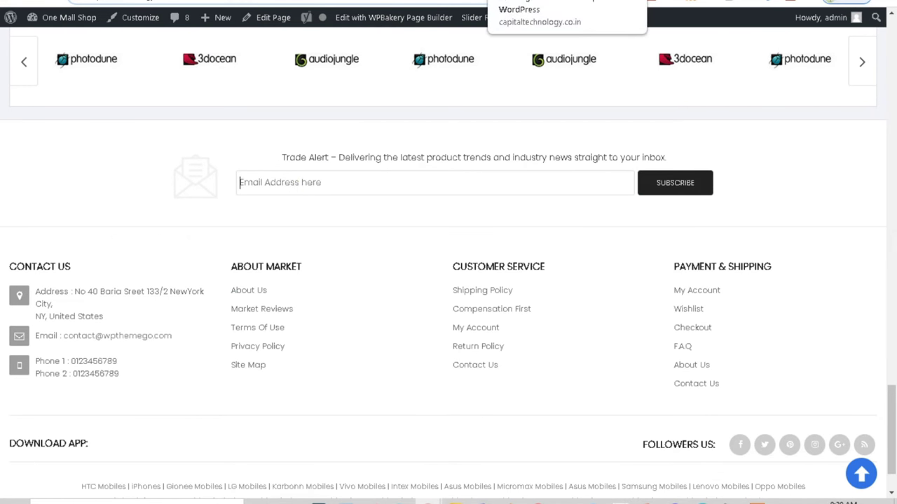
pyautogui.hotkey('ctrl', 'Tab')
# Go to Plugins > Installed Plugins from the admin sidebar
pyautogui.scroll(-3, 42, 420)
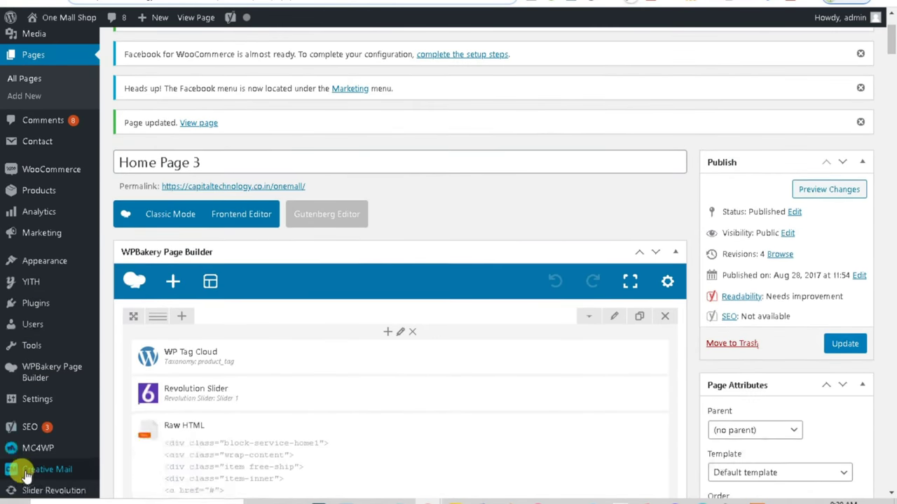
pyautogui.moveTo(35, 468)
pyautogui.scroll(-2, 35, 468)
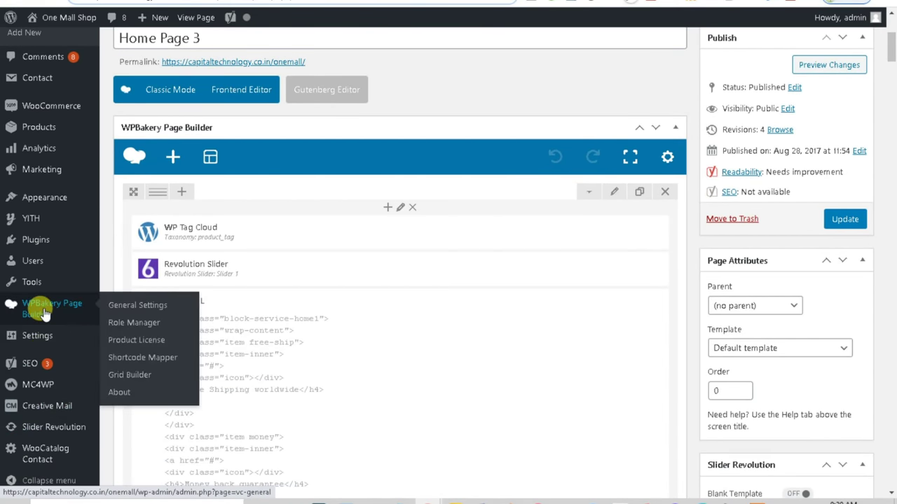
pyautogui.moveTo(48, 208)
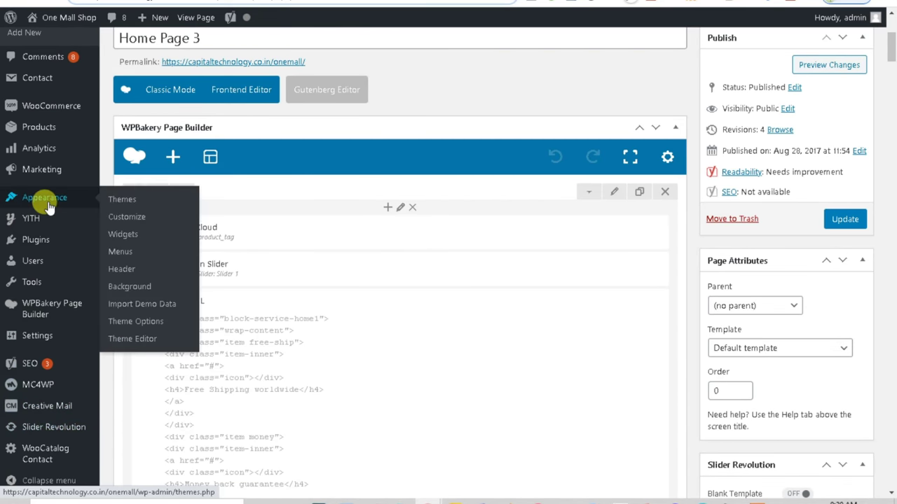
pyautogui.scroll(2, 48, 208)
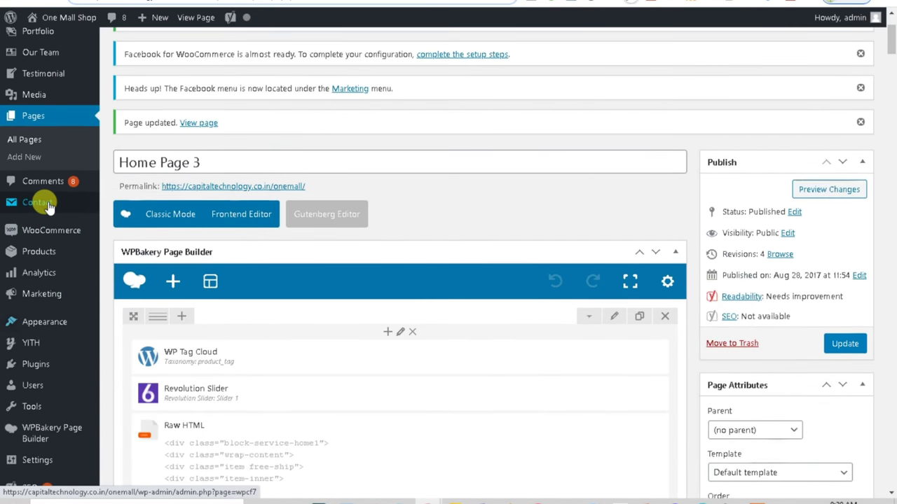
pyautogui.moveTo(46, 379)
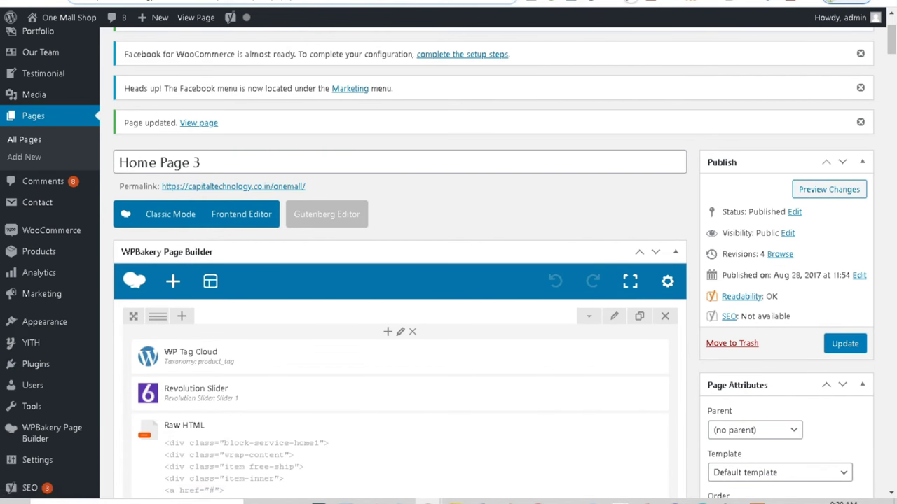
pyautogui.scroll(-3, 84, 256)
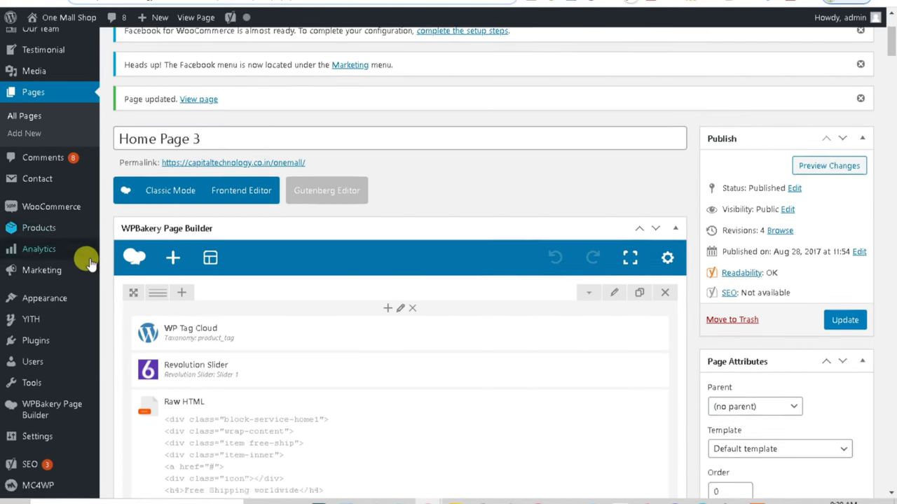
pyautogui.moveTo(54, 345)
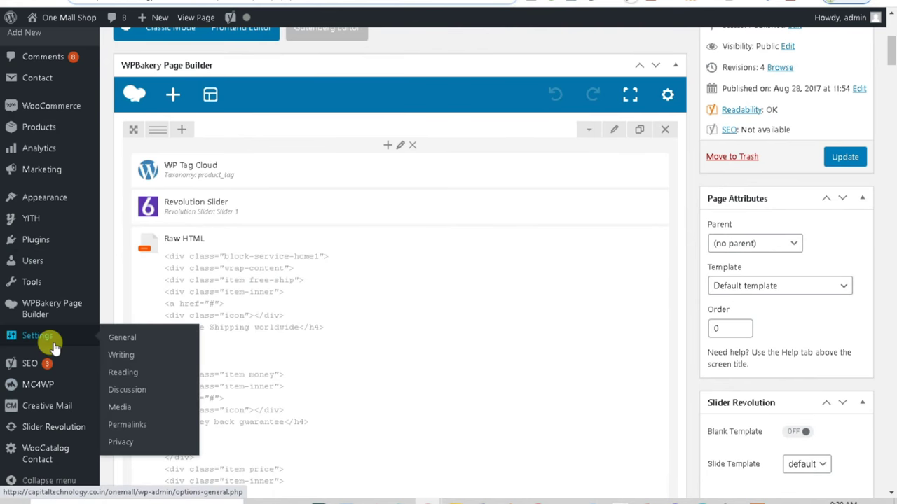
pyautogui.scroll(-2, 60, 420)
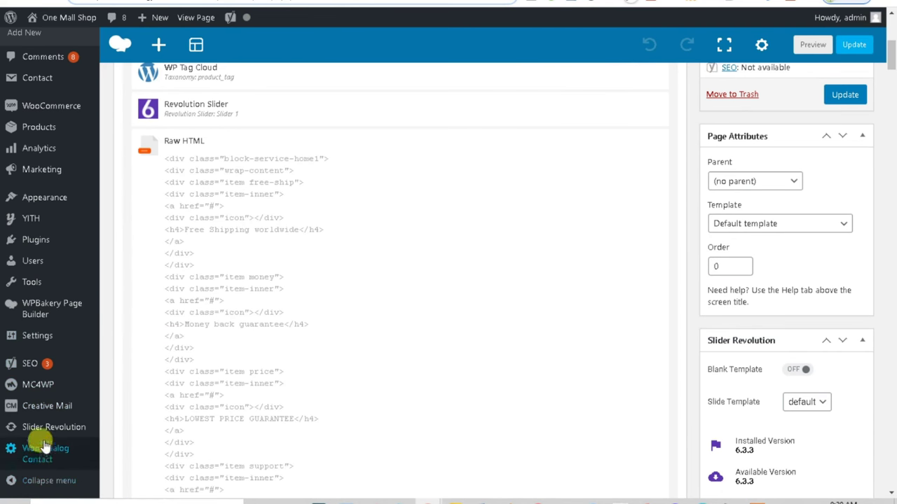
pyautogui.moveTo(52, 334)
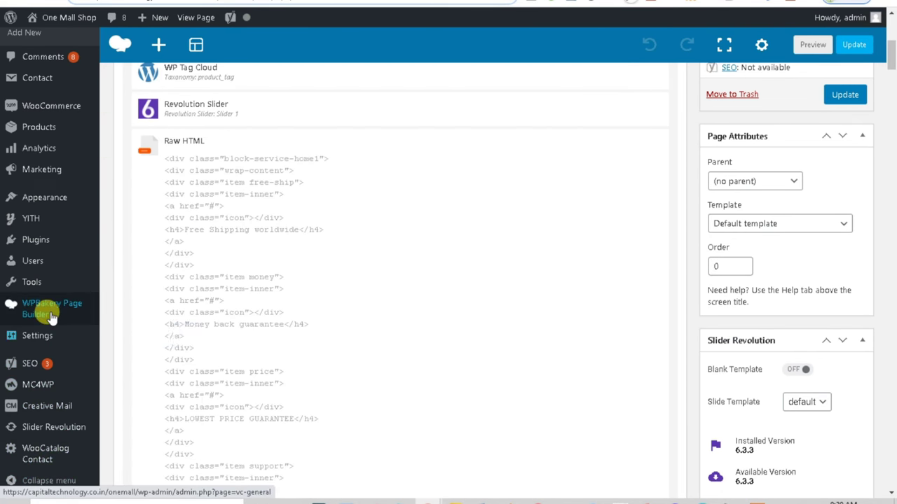
pyautogui.moveTo(51, 315)
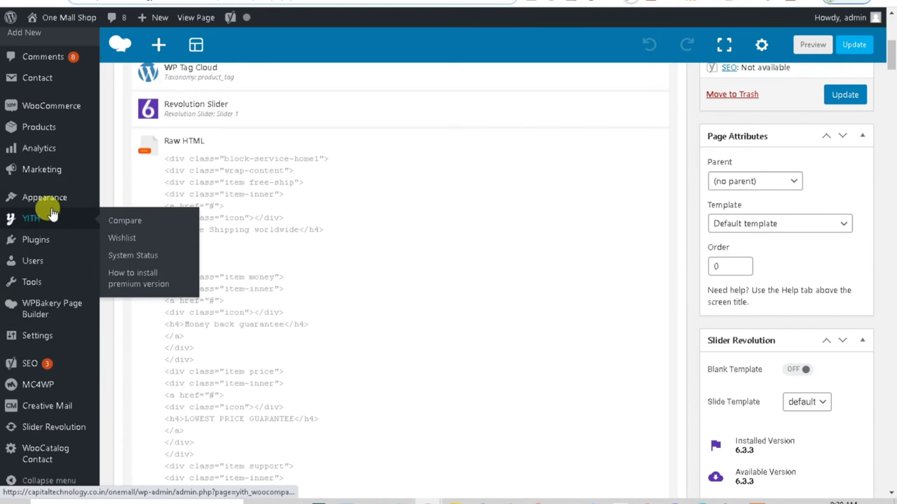
pyautogui.moveTo(52, 209)
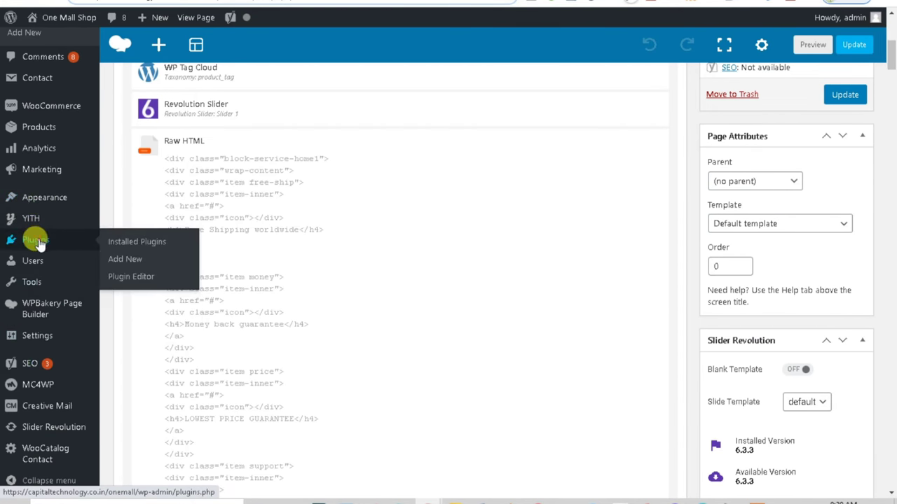
pyautogui.rightClick(39, 241)
pyautogui.click(57, 244)
pyautogui.scroll(1, 105, 302)
pyautogui.scroll(2, 118, 320)
pyautogui.click(133, 426)
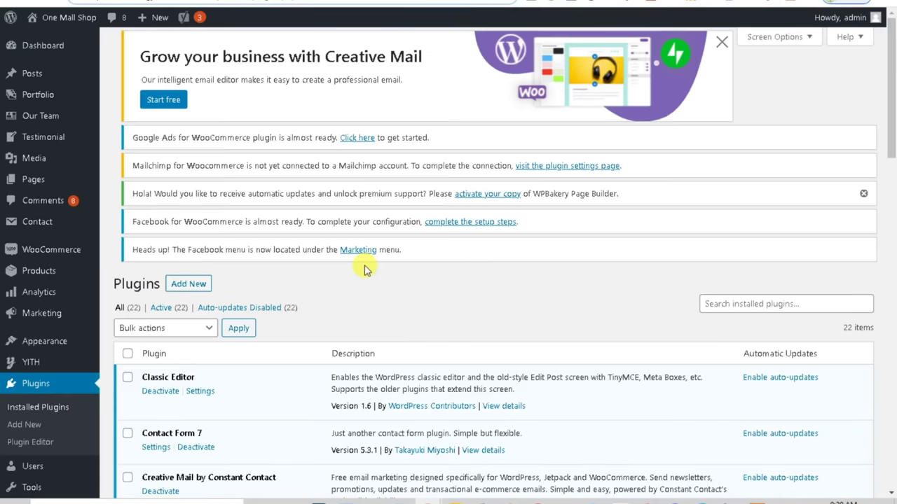
# Open the Settings page of MC4WP: Mailchimp for WordPress
pyautogui.scroll(-6, 364, 269)
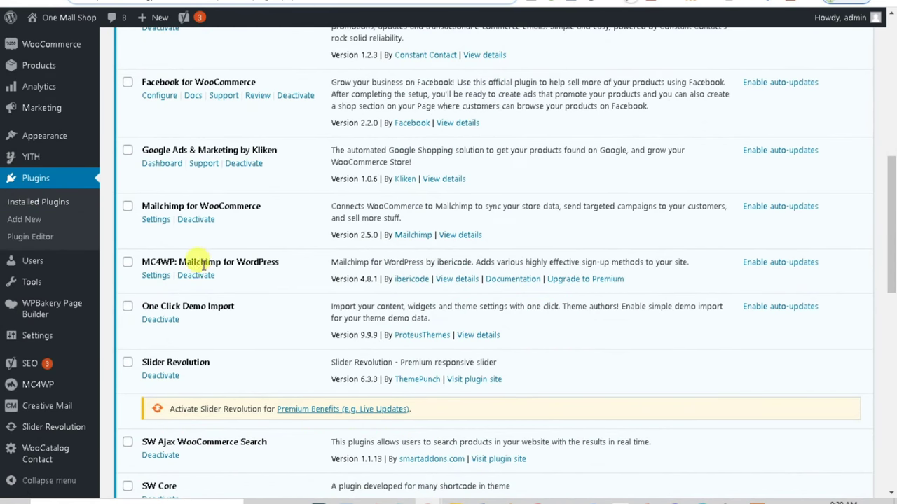
pyautogui.click(155, 278)
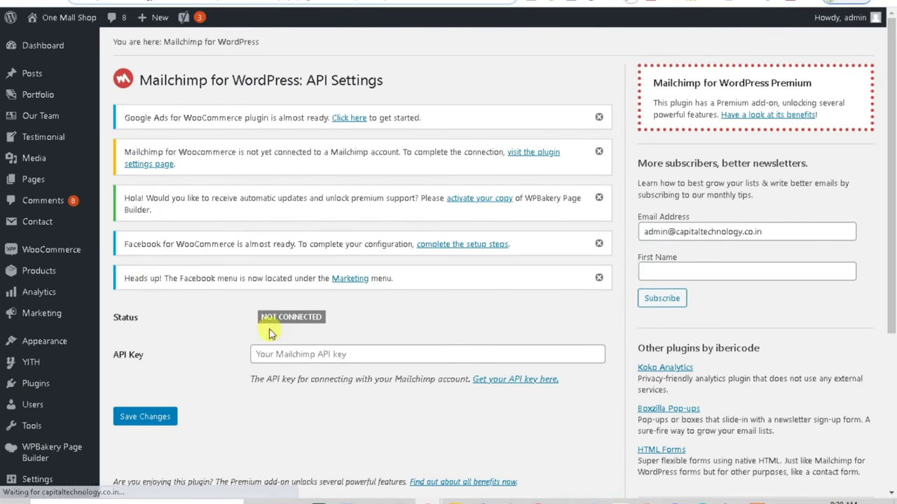
pyautogui.scroll(-1, 280, 343)
pyautogui.scroll(1, 295, 349)
# Open the 'Get your API key here' Mailchimp link in a new tab
pyautogui.click(293, 354)
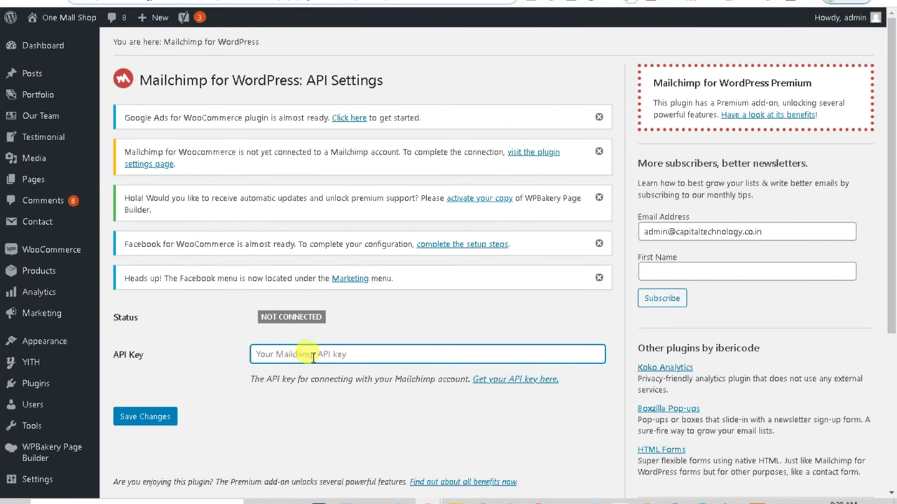
pyautogui.scroll(-3, 461, 381)
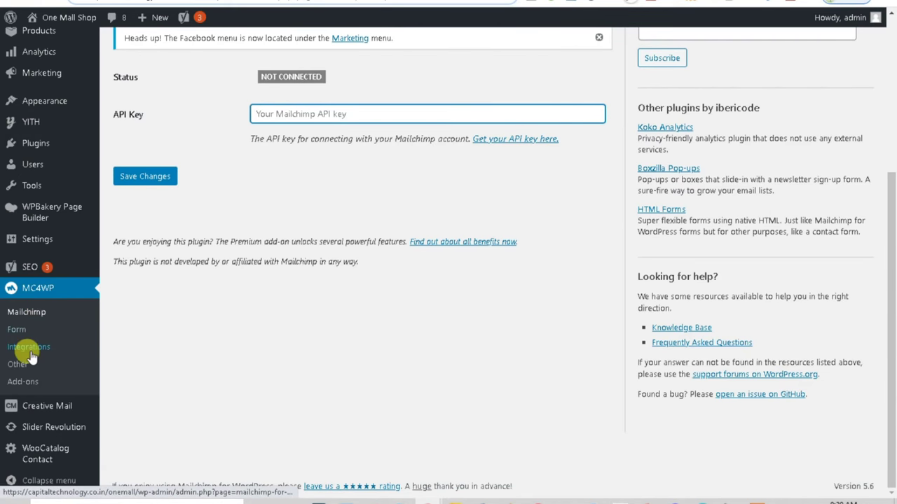
pyautogui.scroll(3, 374, 281)
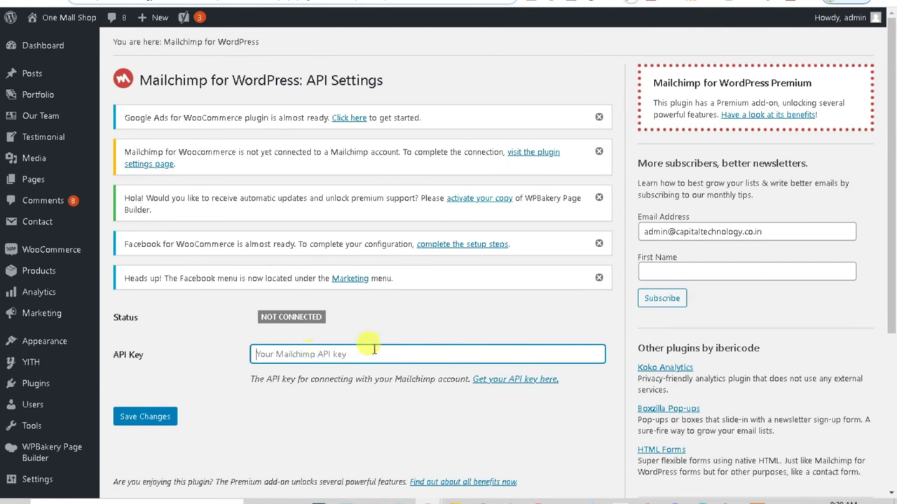
pyautogui.scroll(-3, 374, 349)
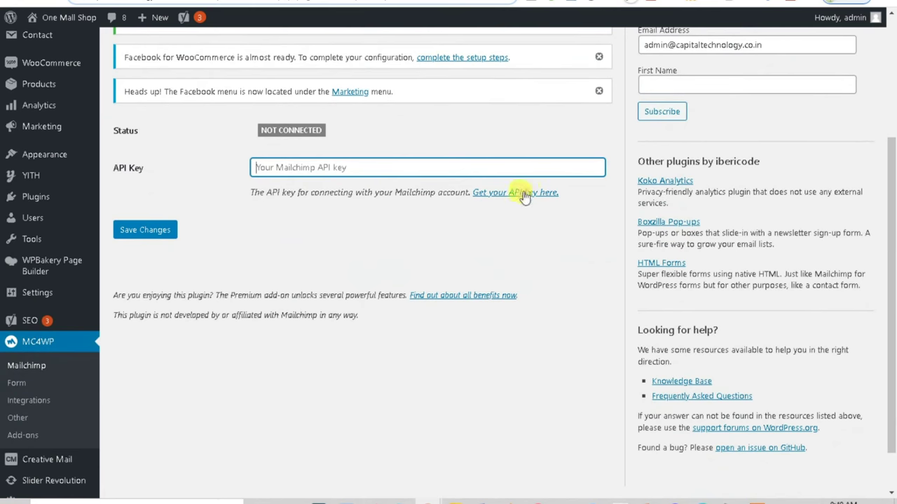
pyautogui.rightClick(528, 192)
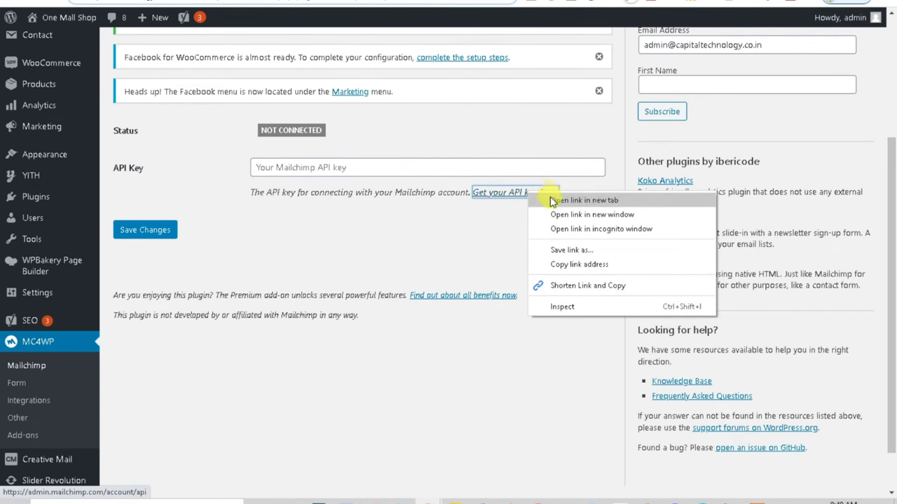
pyautogui.click(553, 202)
# Reload the Mailchimp page in the new tab, then go back to the WordPress and storefront tabs
pyautogui.hotkey('ctrl', 'Tab')
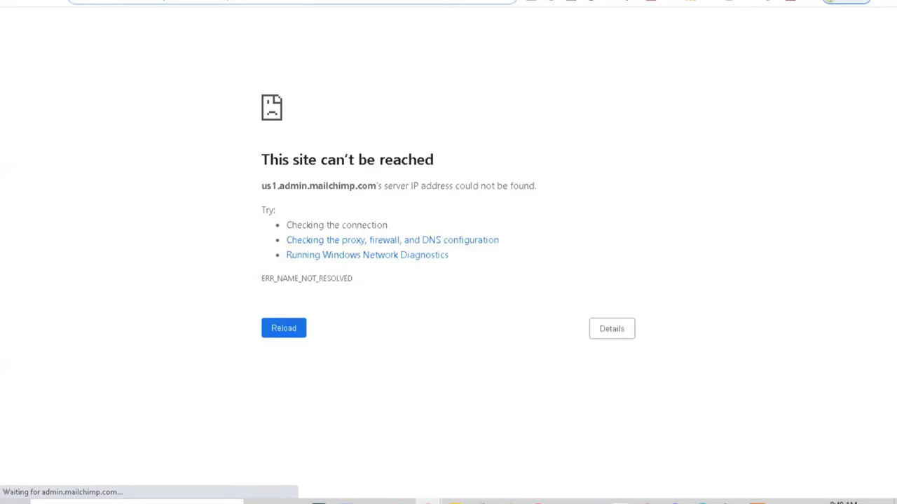
pyautogui.click(285, 328)
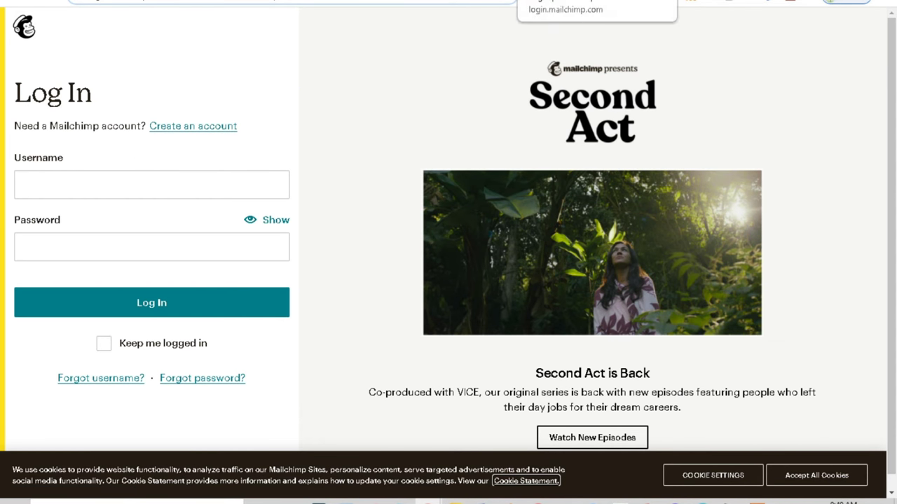
pyautogui.click(550, 2)
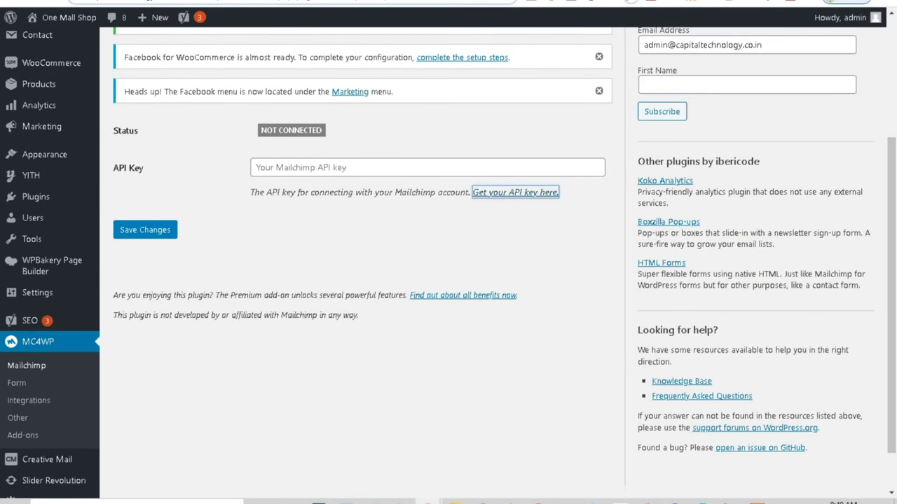
pyautogui.hotkey('ctrl', 'Tab')
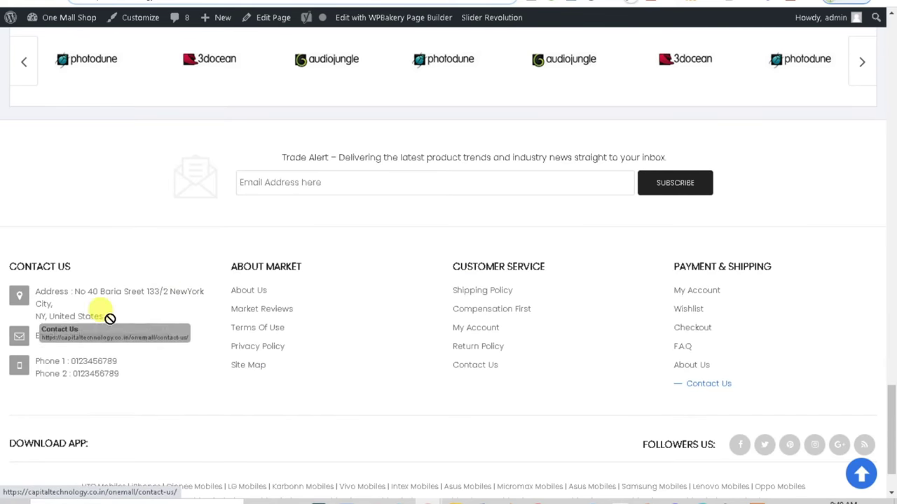
# Select and review the storefront footer's text and link columns
pyautogui.scroll(-2, 113, 381)
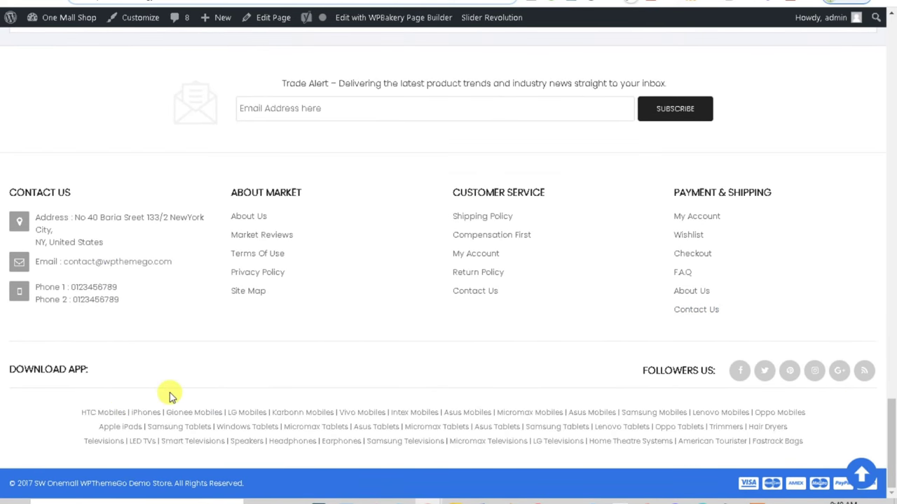
pyautogui.moveTo(16, 362); pyautogui.dragTo(810, 444)
pyautogui.click(809, 443)
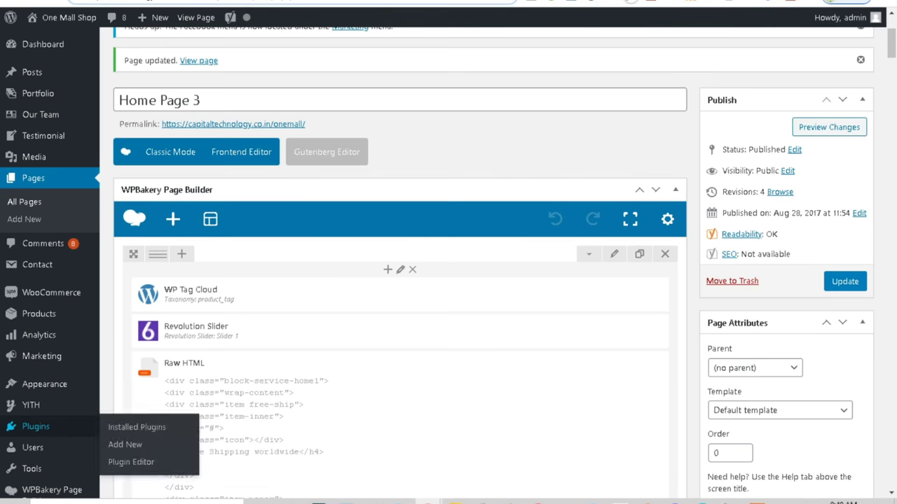
# Return to the admin and bring up the All Pages list
pyautogui.scroll(-5, 771, 276)
pyautogui.click(892, 379)
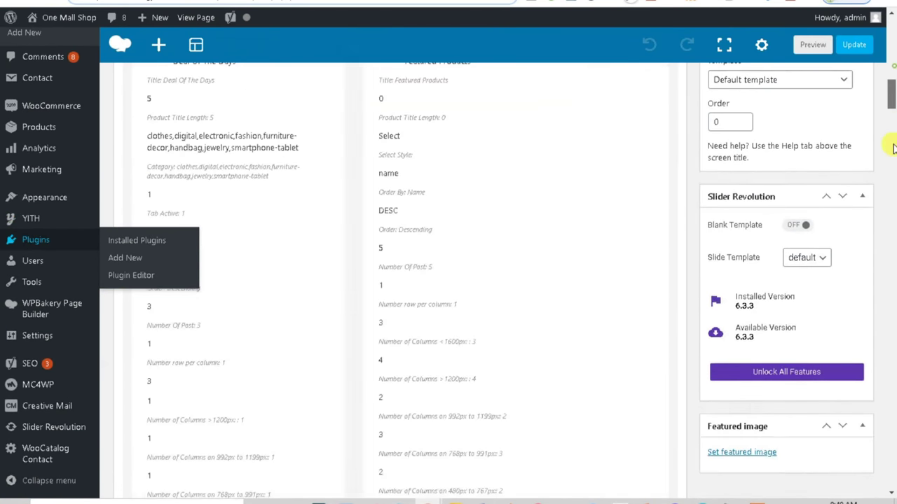
pyautogui.moveTo(891, 378); pyautogui.dragTo(891, 419)
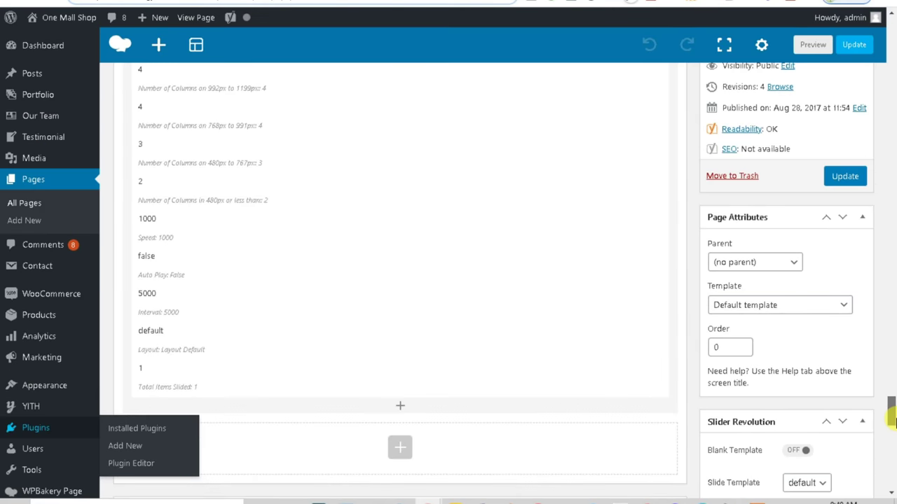
pyautogui.click(31, 181)
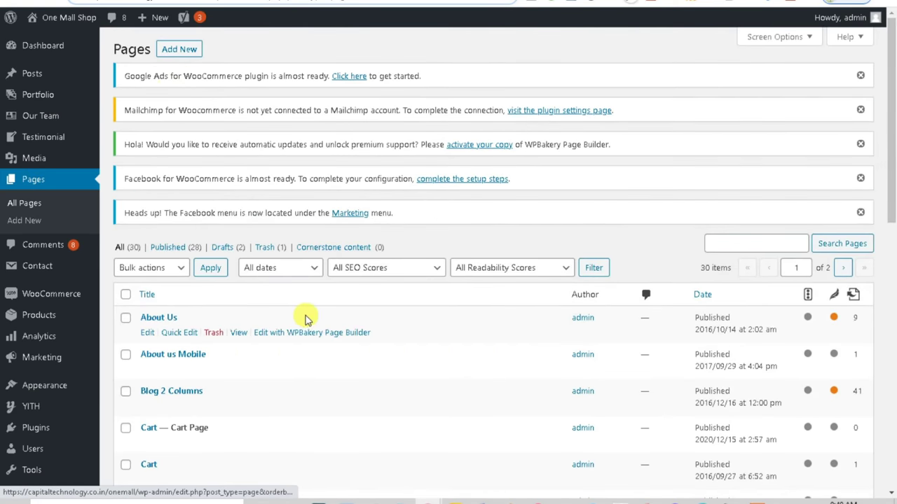
pyautogui.scroll(-2, 714, 140)
pyautogui.click(745, 116)
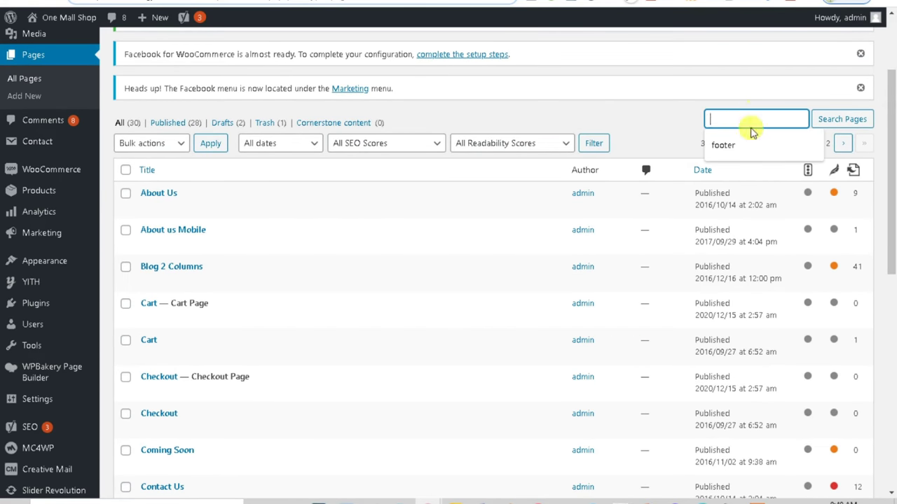
pyautogui.click(754, 143)
pyautogui.click(839, 119)
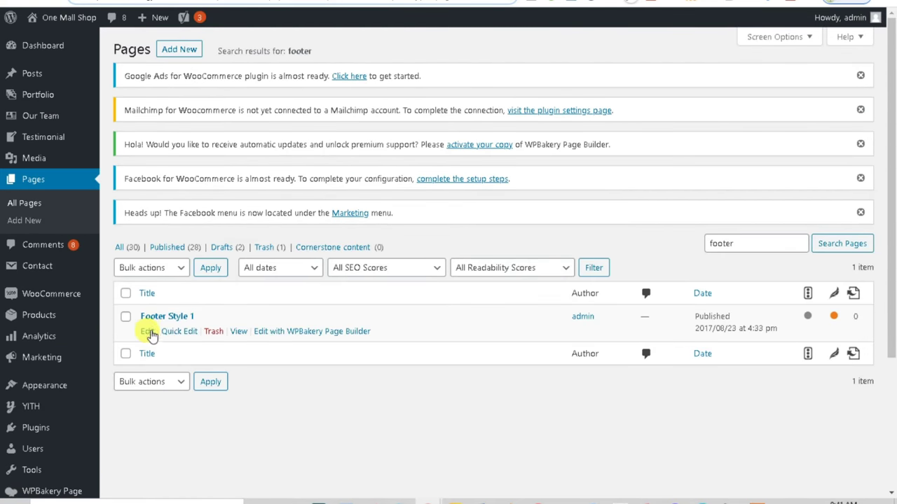
pyautogui.click(147, 332)
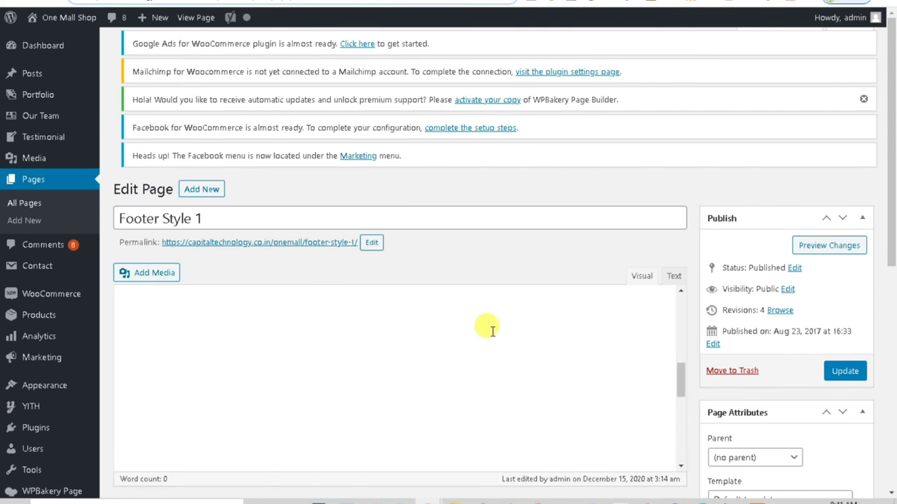
pyautogui.scroll(-1, 493, 334)
pyautogui.scroll(-5, 491, 335)
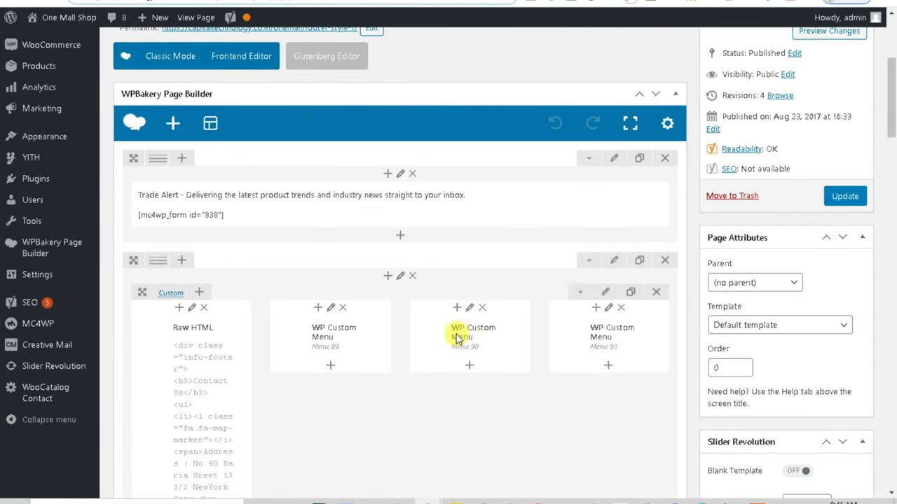
pyautogui.scroll(-1, 254, 306)
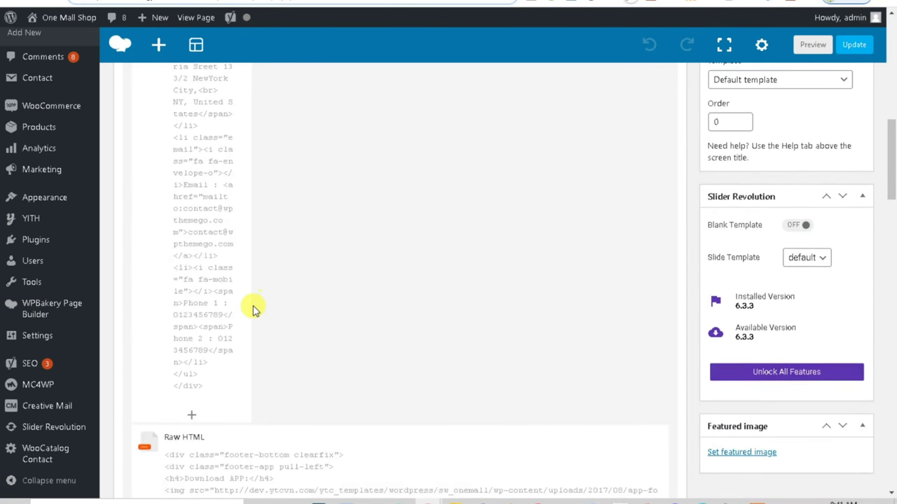
pyautogui.scroll(5, 254, 309)
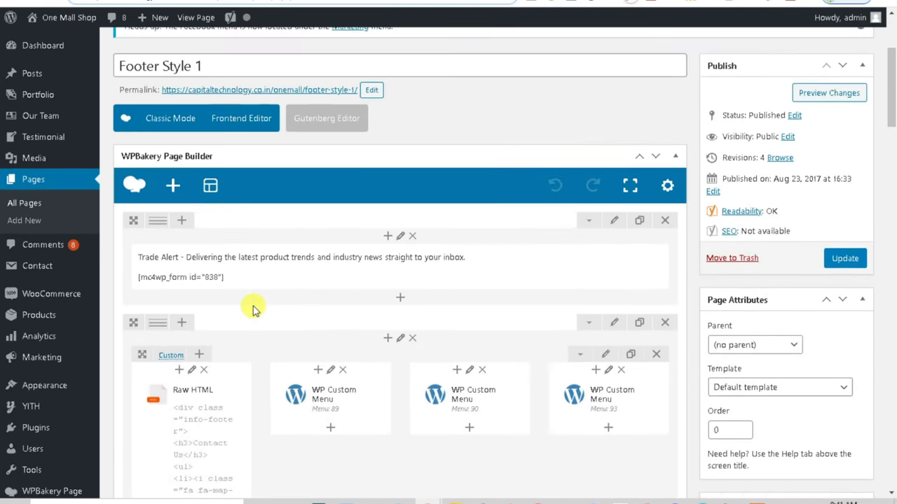
pyautogui.moveTo(360, 287)
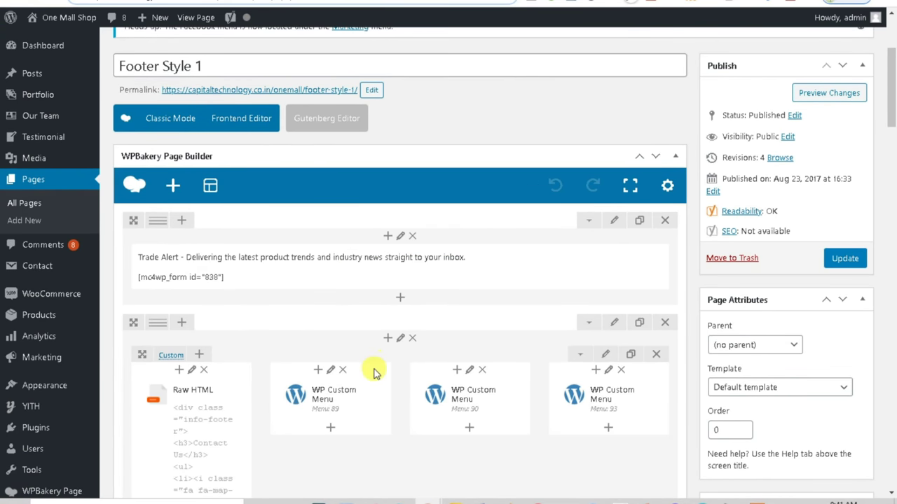
pyautogui.scroll(-1, 373, 372)
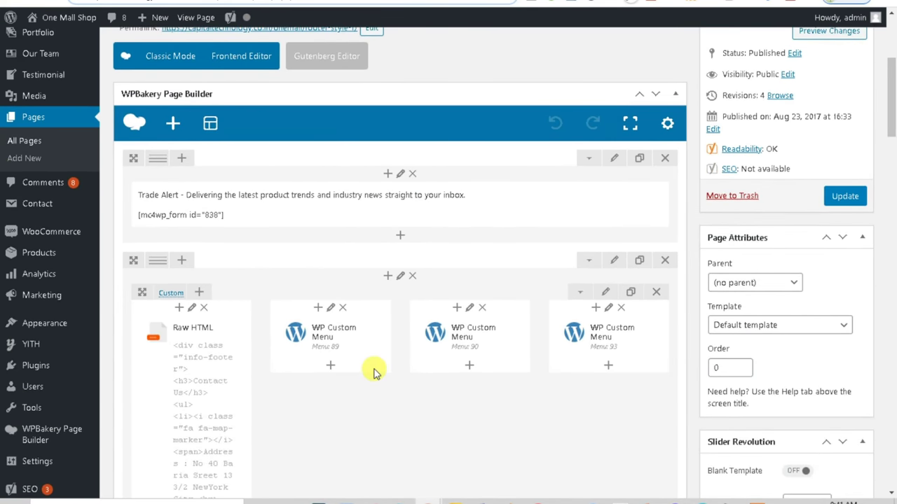
pyautogui.scroll(-6, 373, 372)
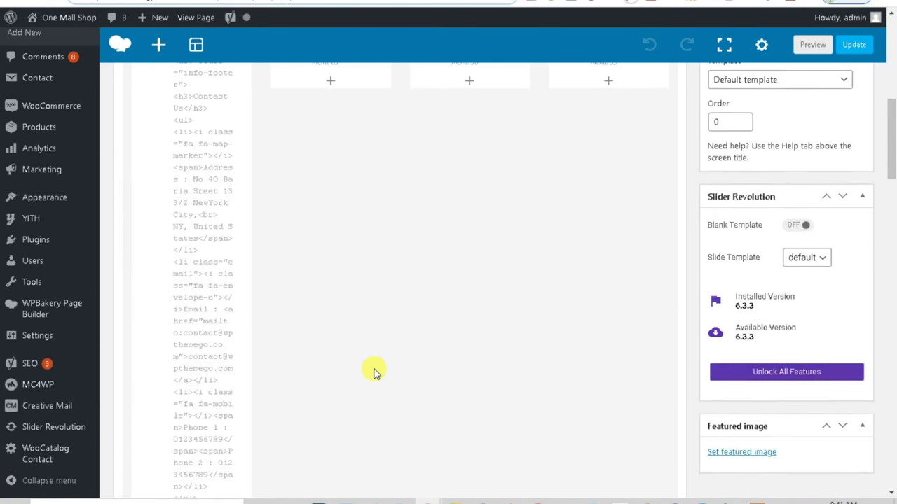
pyautogui.scroll(-5, 374, 373)
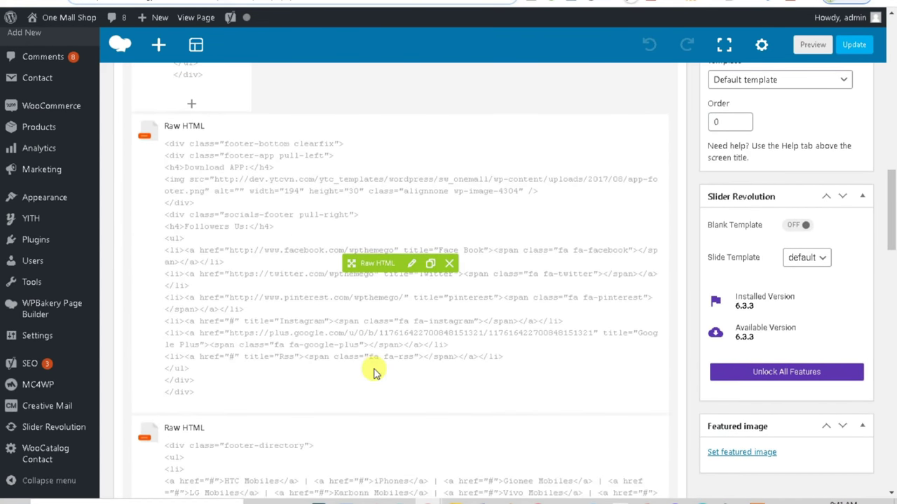
pyautogui.scroll(-3, 374, 373)
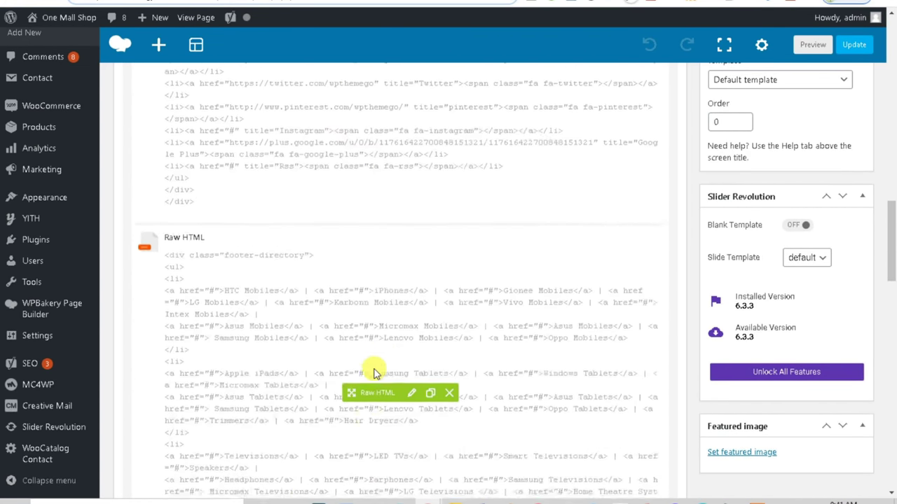
pyautogui.scroll(3, 371, 367)
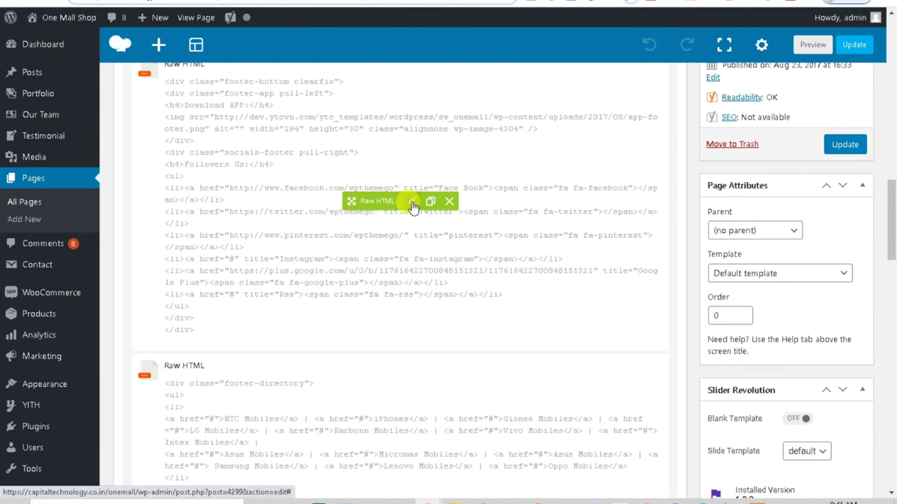
pyautogui.click(412, 202)
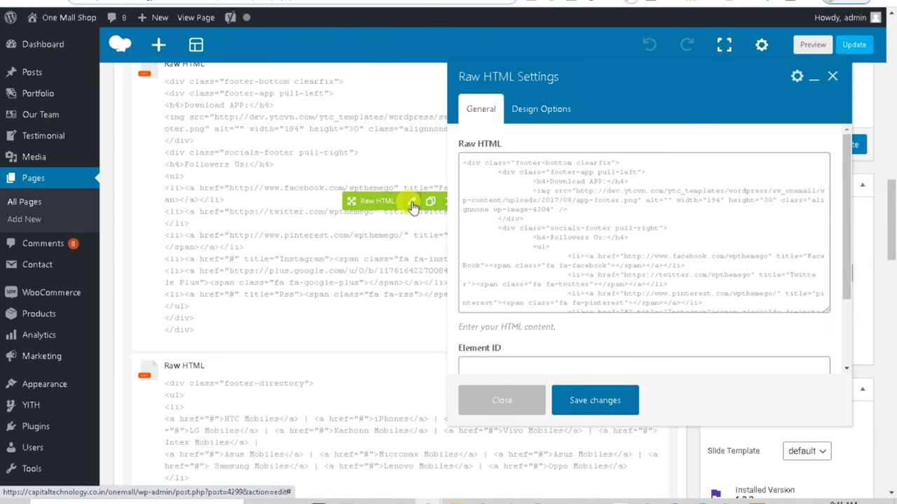
pyautogui.click(600, 199)
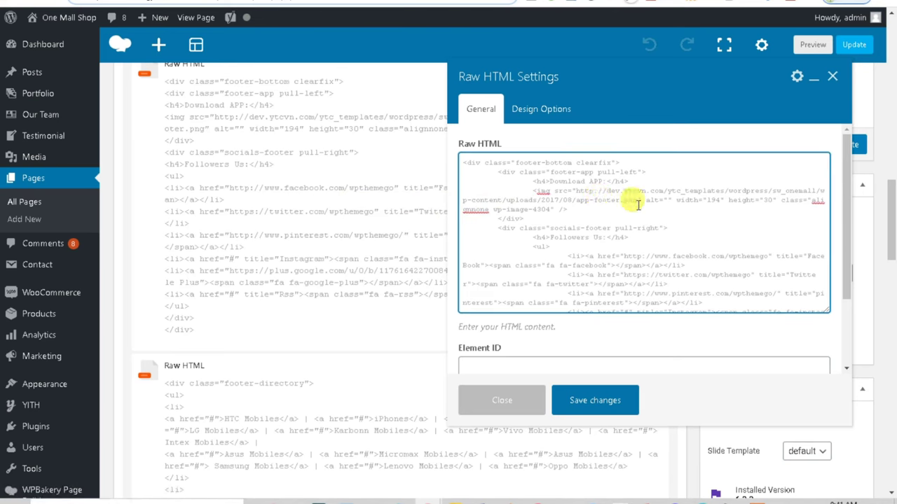
pyautogui.moveTo(581, 193); pyautogui.dragTo(794, 192)
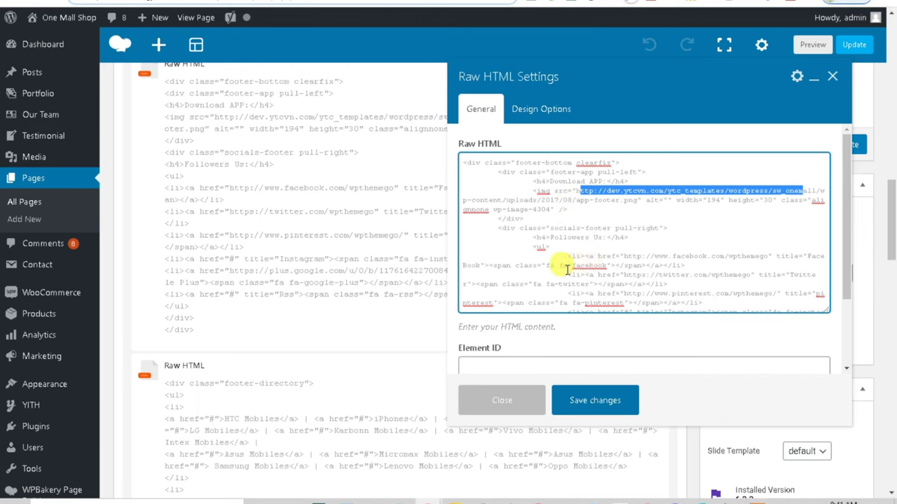
pyautogui.click(570, 264)
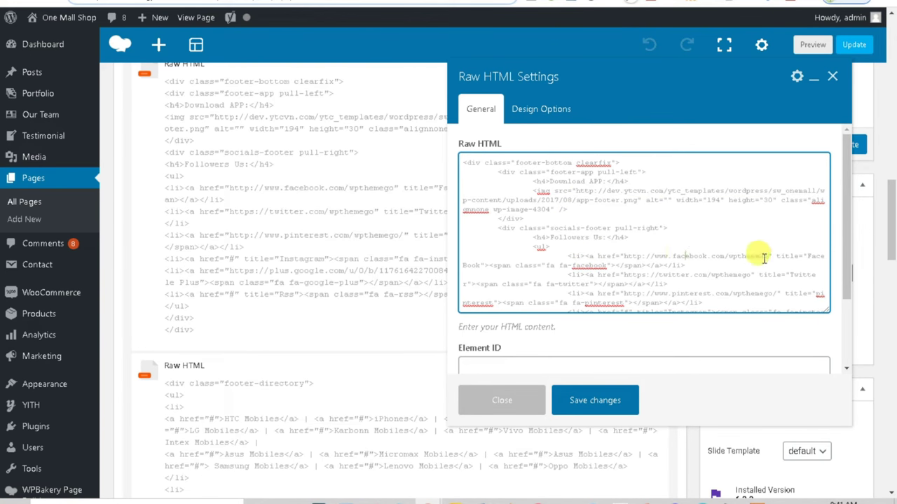
pyautogui.moveTo(768, 256); pyautogui.dragTo(620, 257)
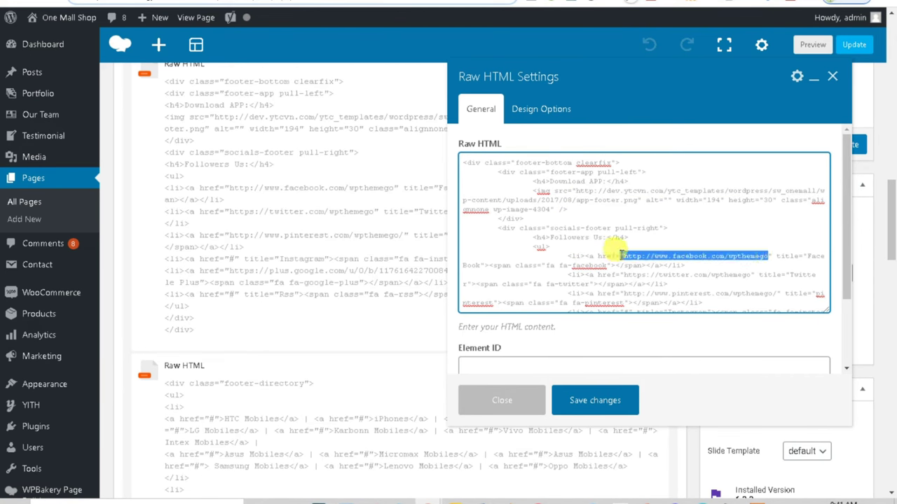
pyautogui.click(595, 405)
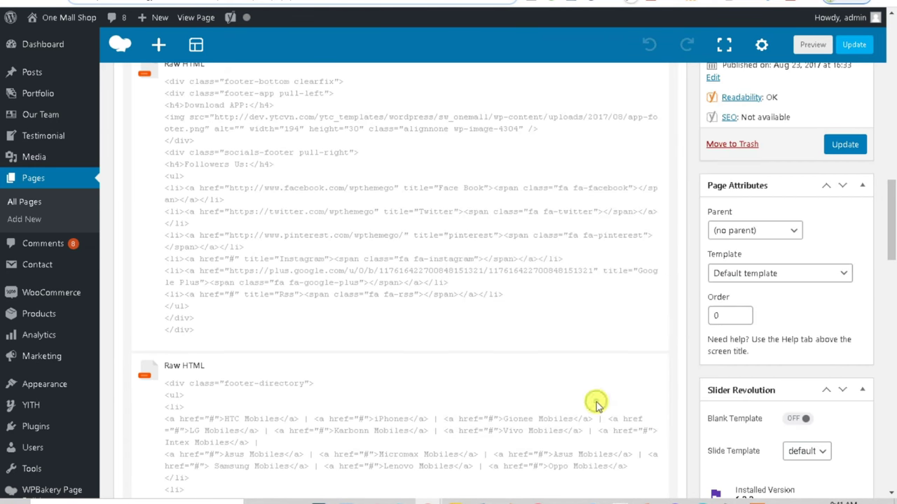
# Update Footer Style 1 and inspect the product links paragraph in the live store footer
pyautogui.click(841, 145)
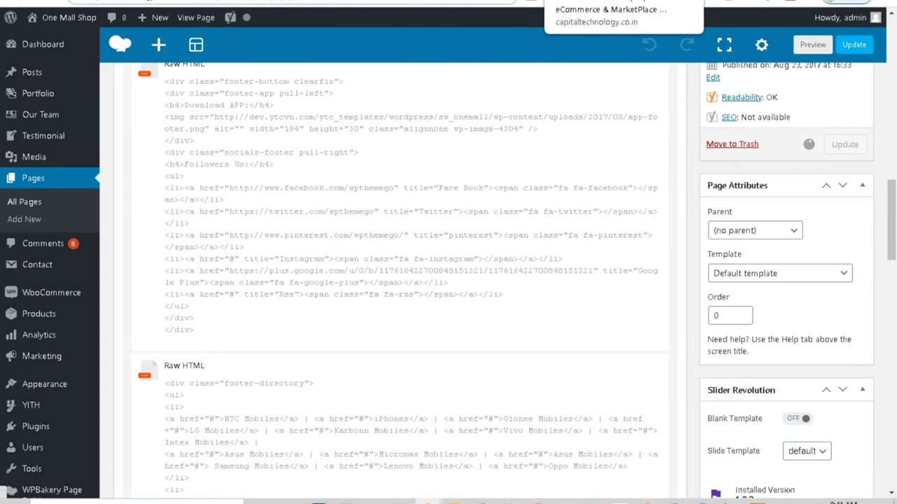
pyautogui.click(631, 3)
pyautogui.moveTo(810, 444); pyautogui.dragTo(9, 418)
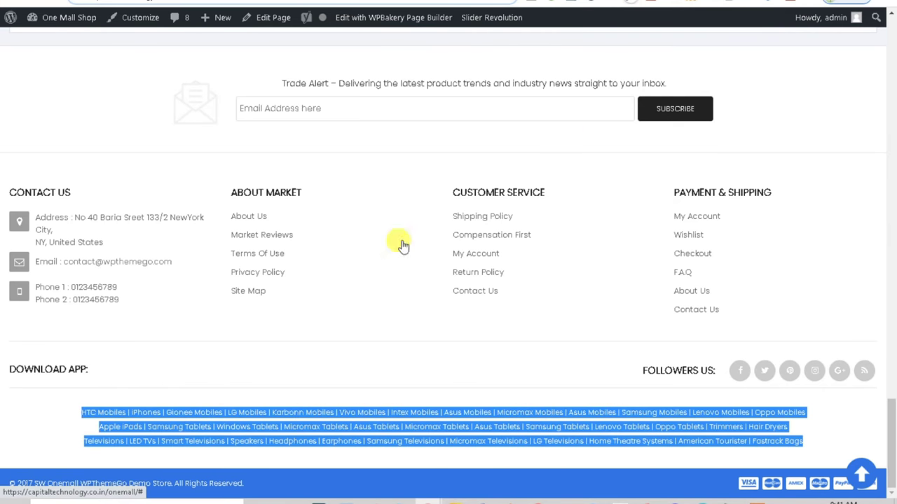
# Return to the Footer Style 1 editor and scroll down to the copyright row
pyautogui.click(491, 3)
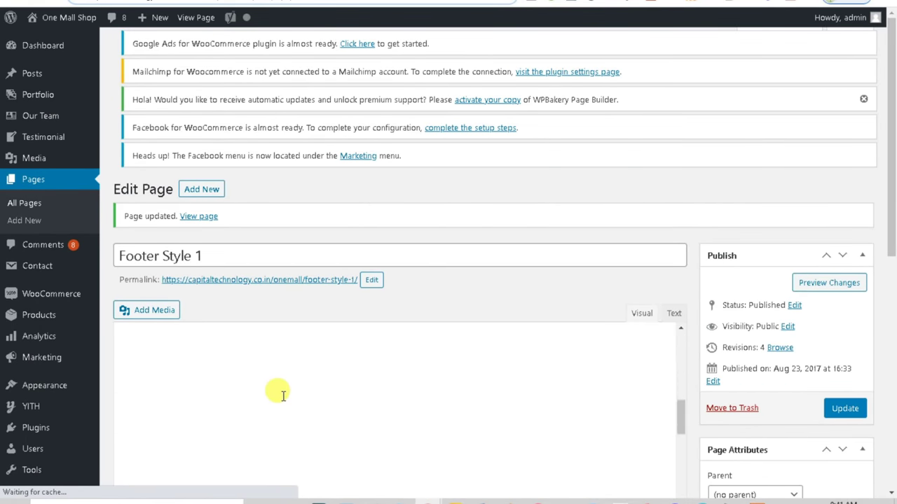
pyautogui.scroll(-15, 282, 396)
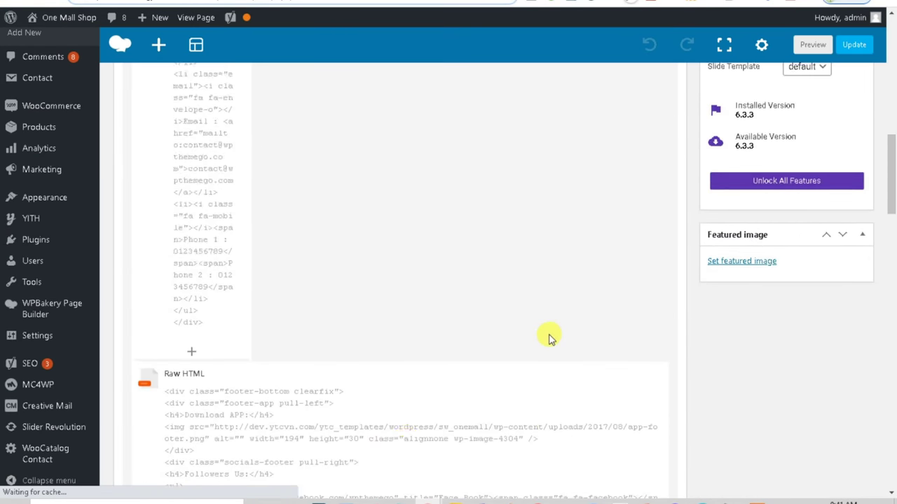
pyautogui.scroll(-10, 383, 359)
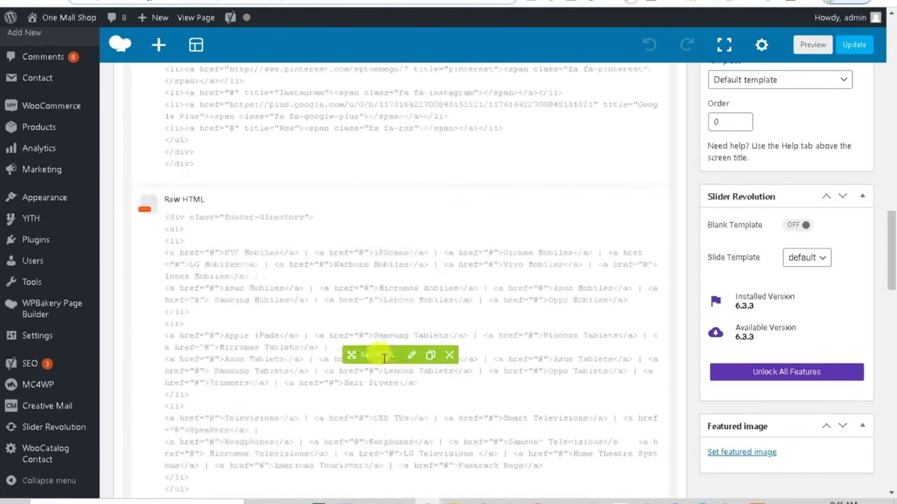
pyautogui.scroll(-2, 384, 359)
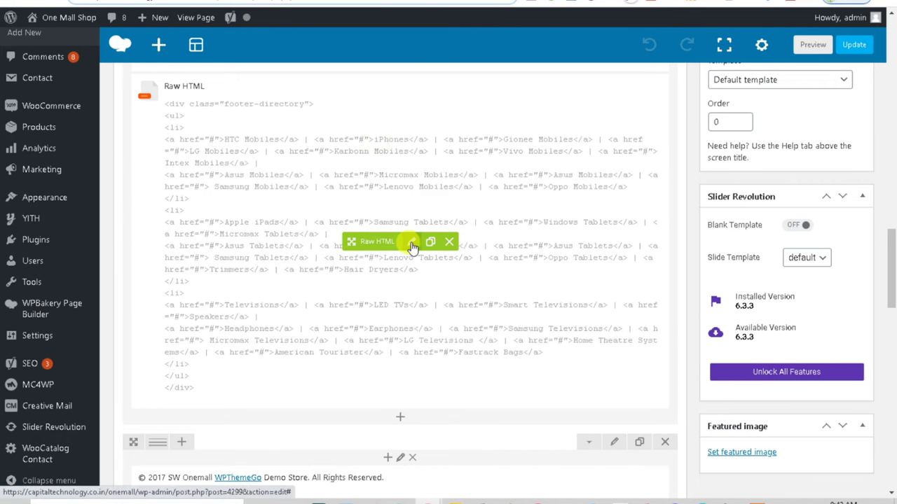
pyautogui.scroll(-2, 418, 287)
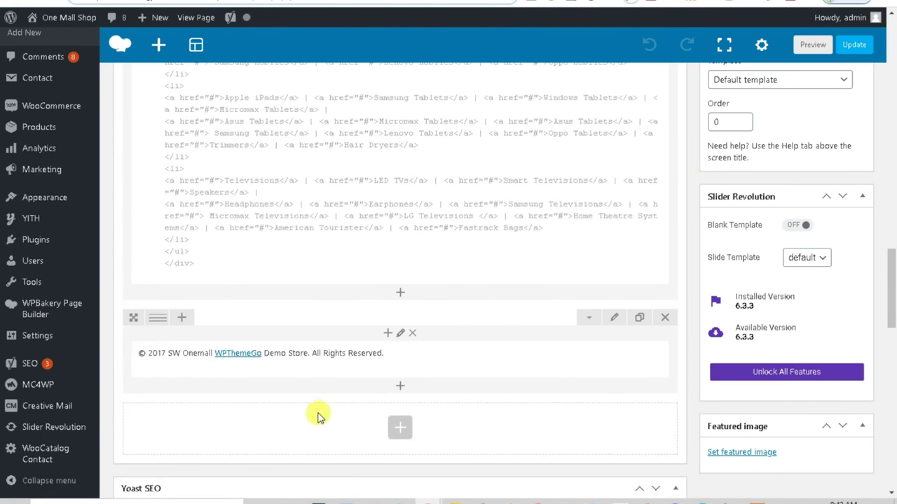
pyautogui.moveTo(311, 363)
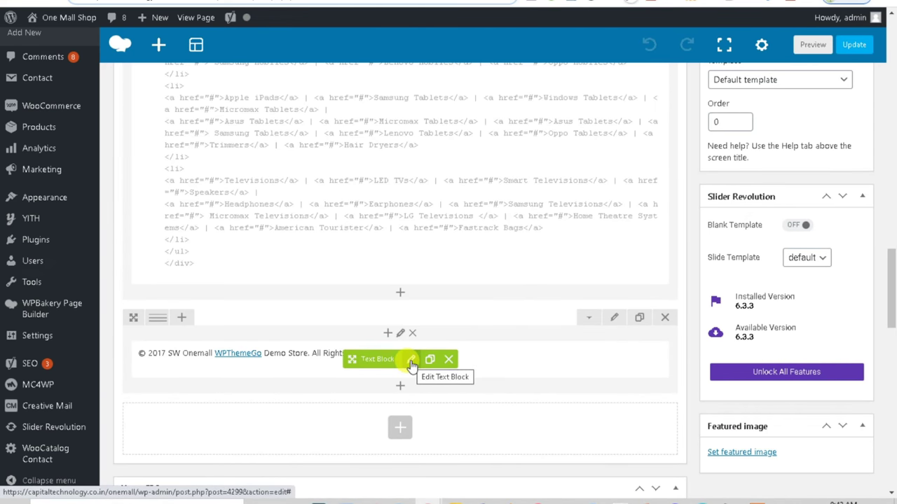
# In the copyright text block, change the year 2017 to 2021
pyautogui.click(412, 361)
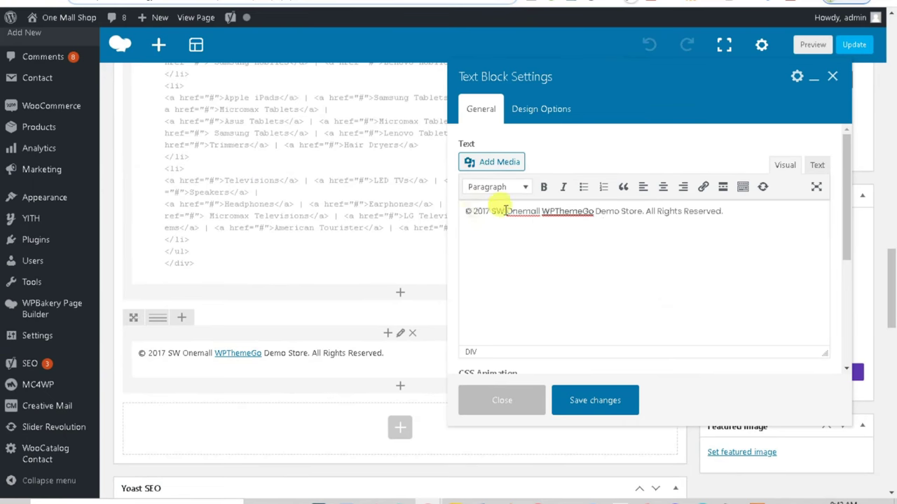
pyautogui.moveTo(593, 211); pyautogui.dragTo(524, 211)
pyautogui.click(489, 211)
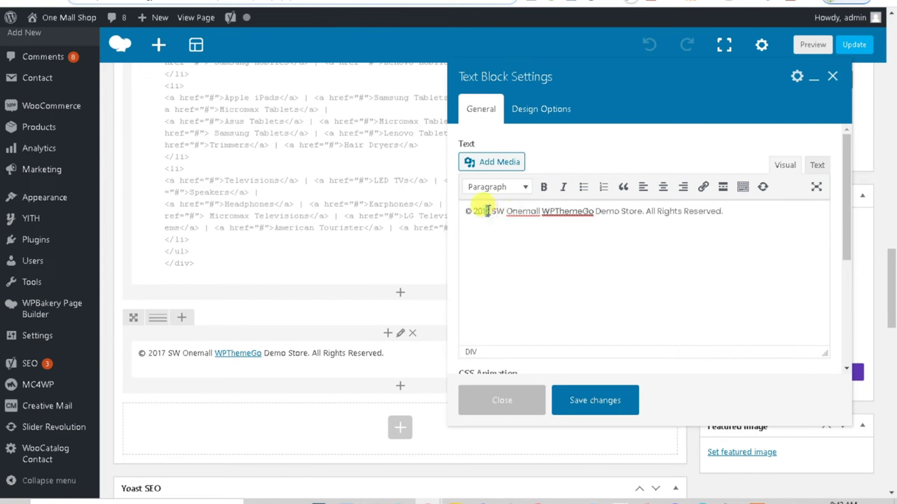
pyautogui.press('BackSpace')
pyautogui.press('BackSpace')
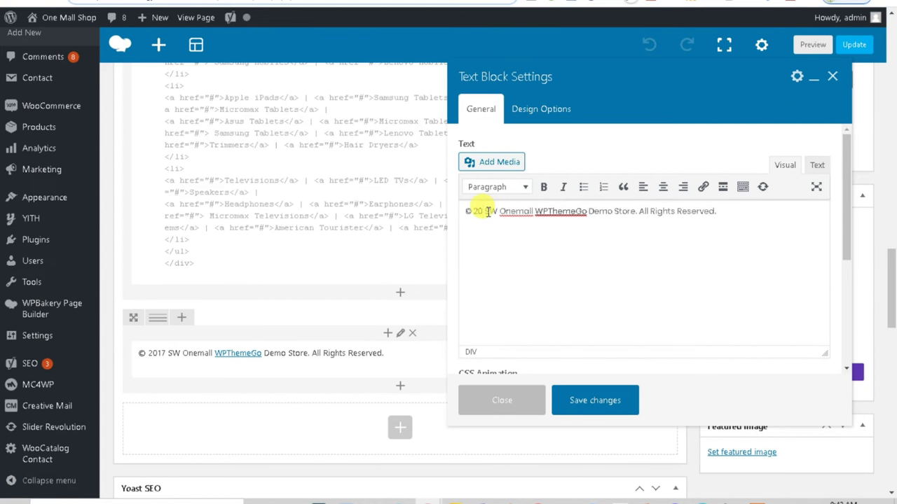
pyautogui.write('21')
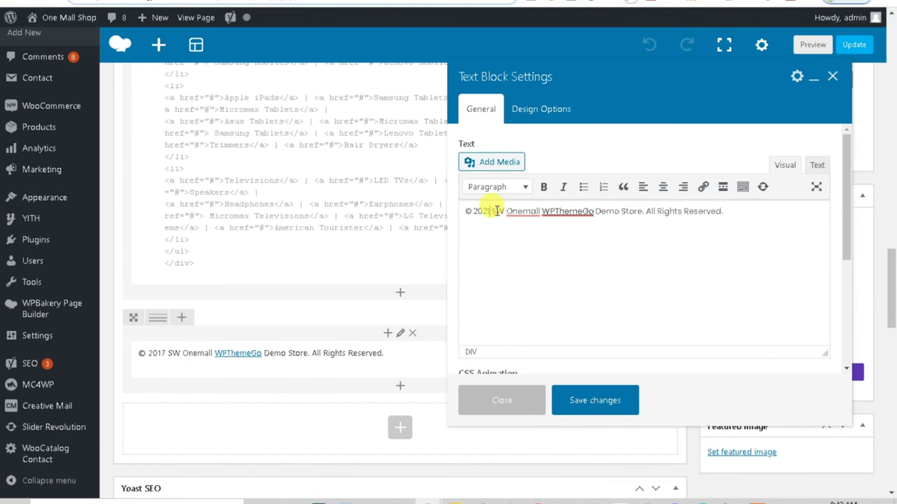
# Remove the WPThemeGo link, replace the word with CapitalTechnology, and select it
pyautogui.moveTo(506, 214); pyautogui.dragTo(592, 219)
pyautogui.click(611, 234)
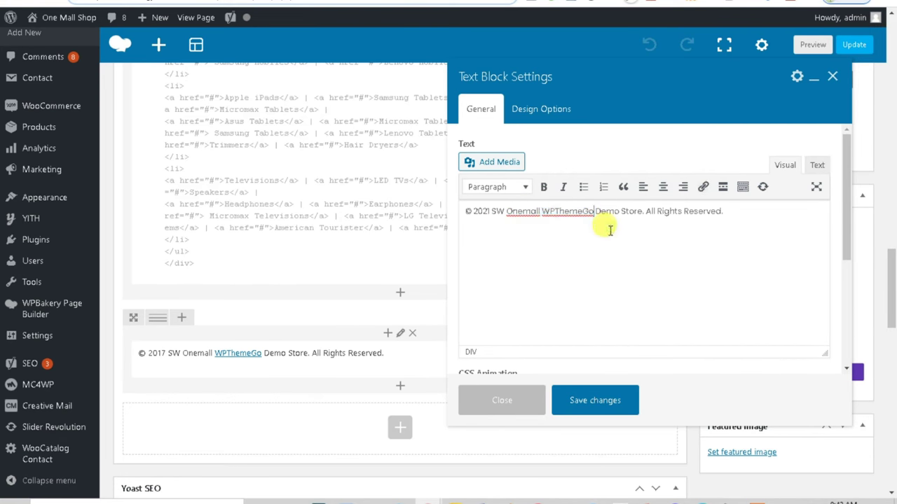
pyautogui.press('BackSpace')
pyautogui.press('BackSpace')
pyautogui.press('BackSpace')
pyautogui.press('BackSpace')
pyautogui.press('BackSpace')
pyautogui.press('BackSpace')
pyautogui.press('BackSpace')
pyautogui.press('BackSpace')
pyautogui.press('BackSpace')
pyautogui.press('BackSpace')
pyautogui.press('BackSpace')
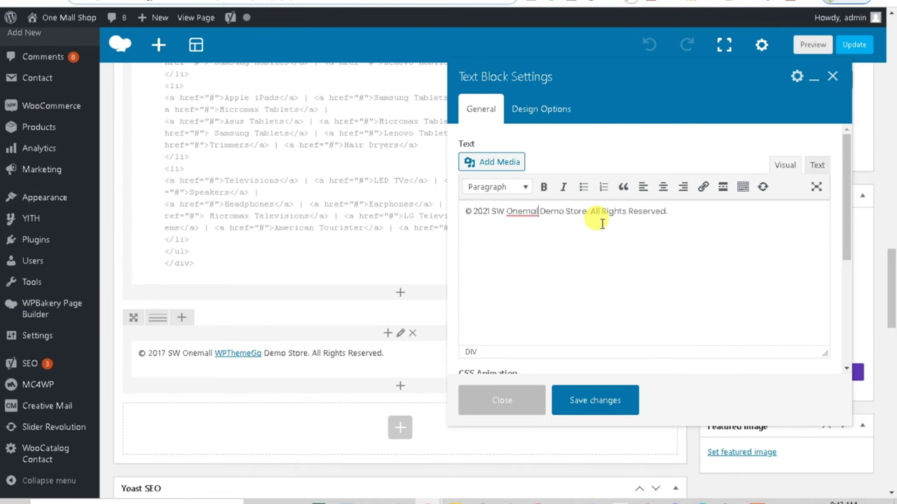
pyautogui.write('l Capita')
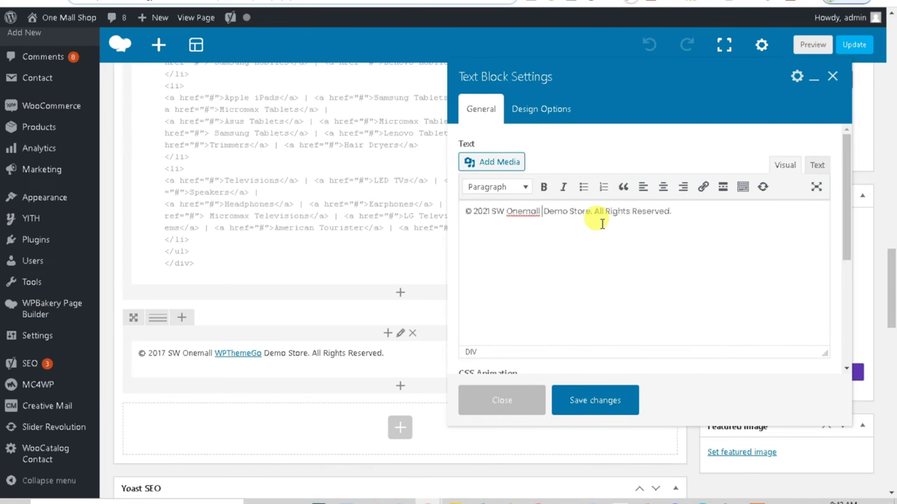
pyautogui.write('lTechnology')
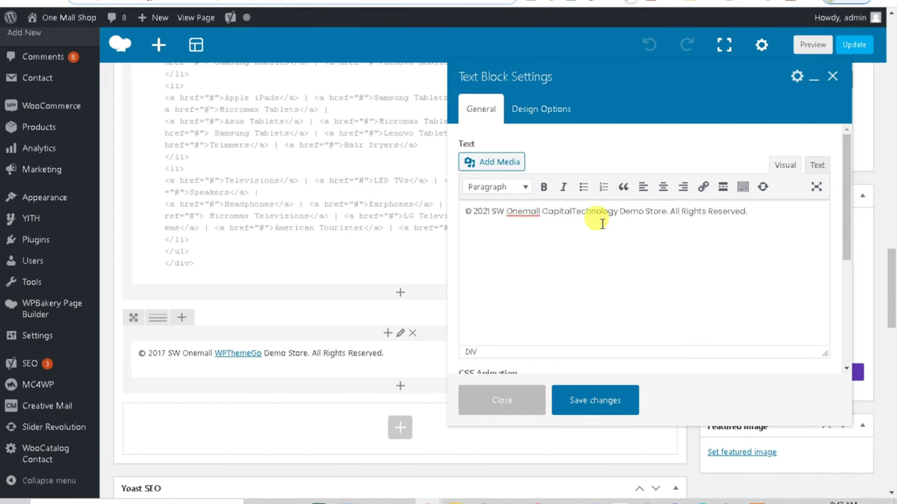
pyautogui.moveTo(614, 213); pyautogui.dragTo(533, 217)
pyautogui.hotkey('ctrl', 'c')
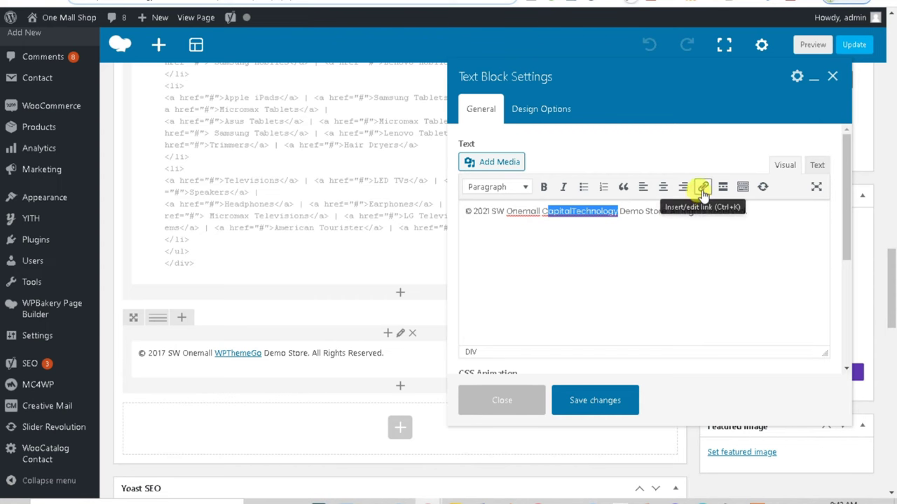
pyautogui.click(701, 189)
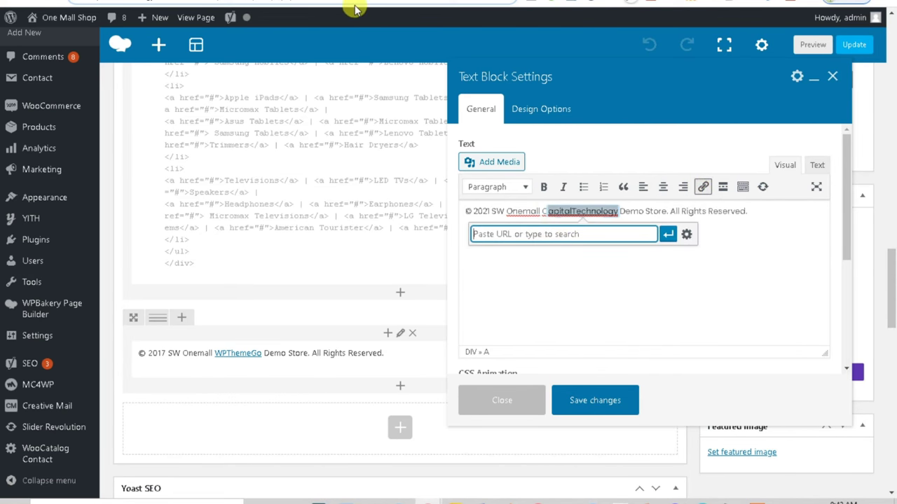
pyautogui.click(749, 4)
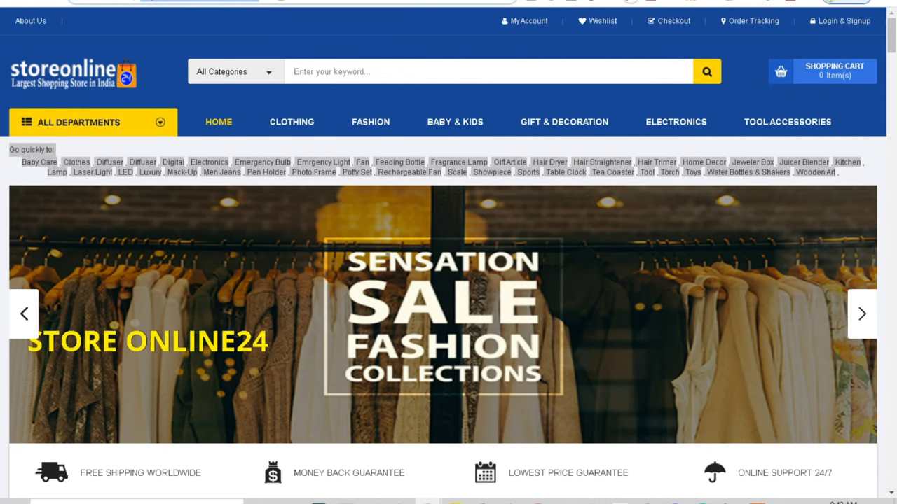
pyautogui.hotkey('ctrl', 'v')
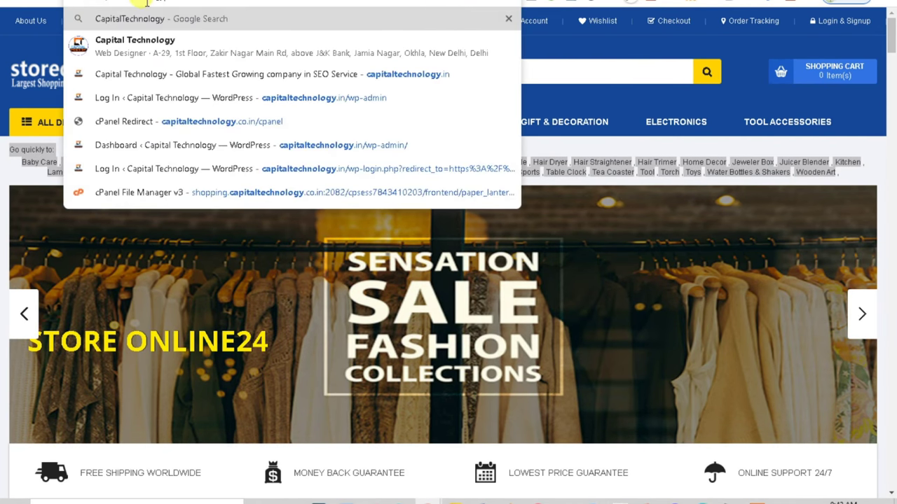
pyautogui.click(381, 82)
pyautogui.click(205, 1)
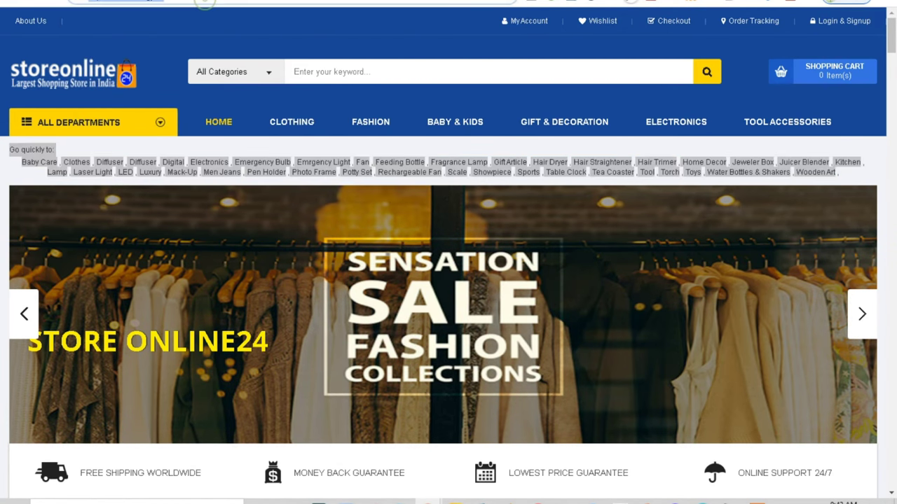
pyautogui.press('Return')
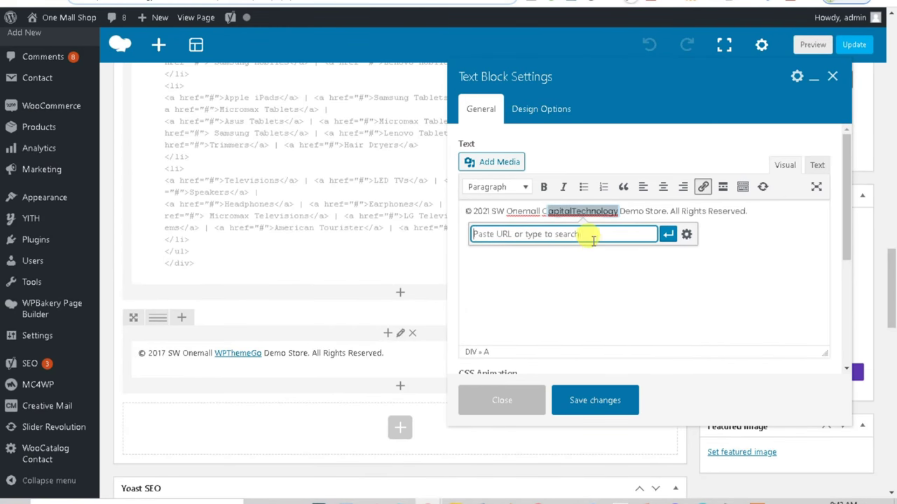
# Make the link open in a new tab, apply it, and save the text block
pyautogui.click(686, 234)
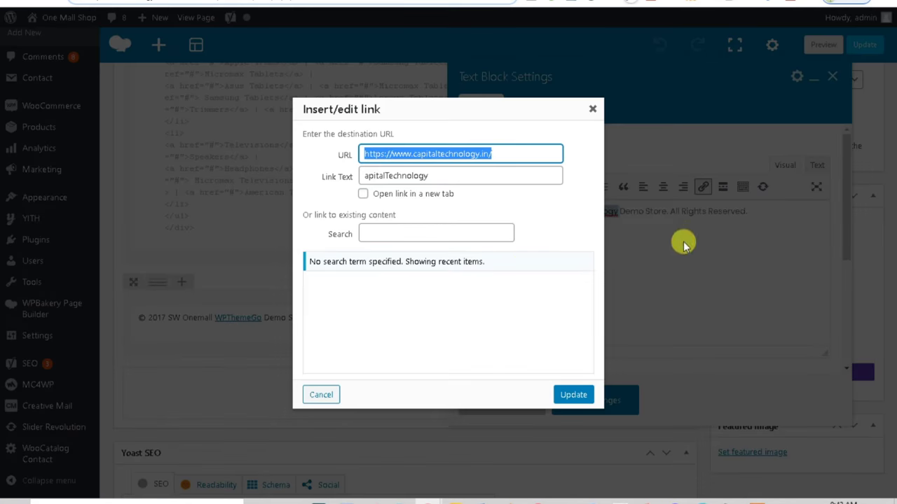
pyautogui.click(363, 194)
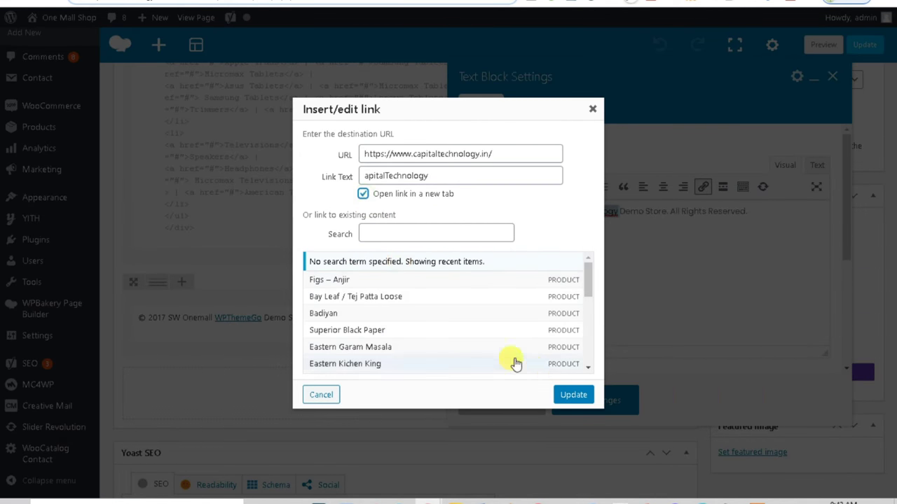
pyautogui.click(573, 396)
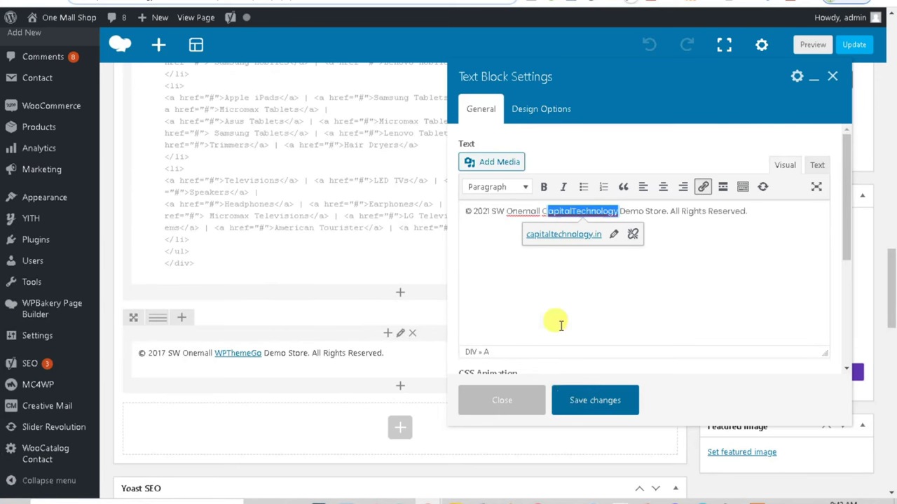
pyautogui.click(592, 406)
pyautogui.scroll(4, 651, 304)
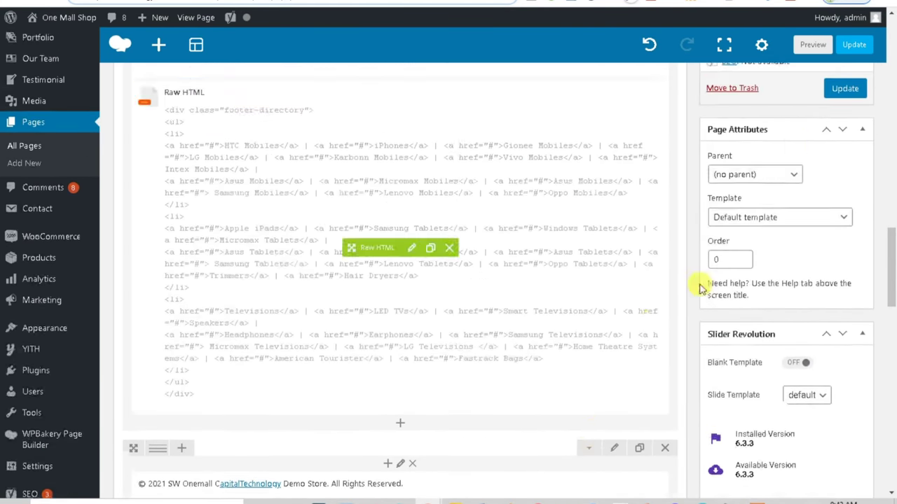
# Update the Footer Style 1 page
pyautogui.click(845, 209)
pyautogui.click(847, 209)
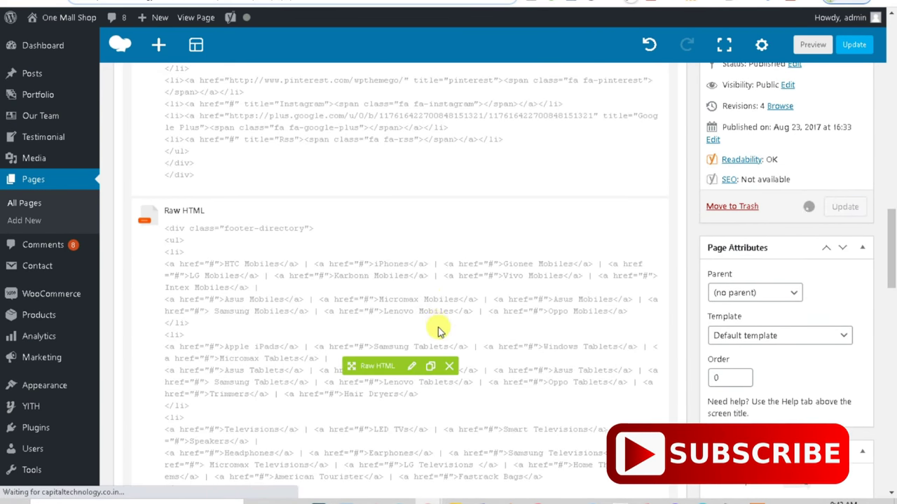
pyautogui.scroll(3, 490, 210)
# Check the updated footer on the live page, then return to the page editor
pyautogui.click(602, 5)
pyautogui.scroll(7, 557, 226)
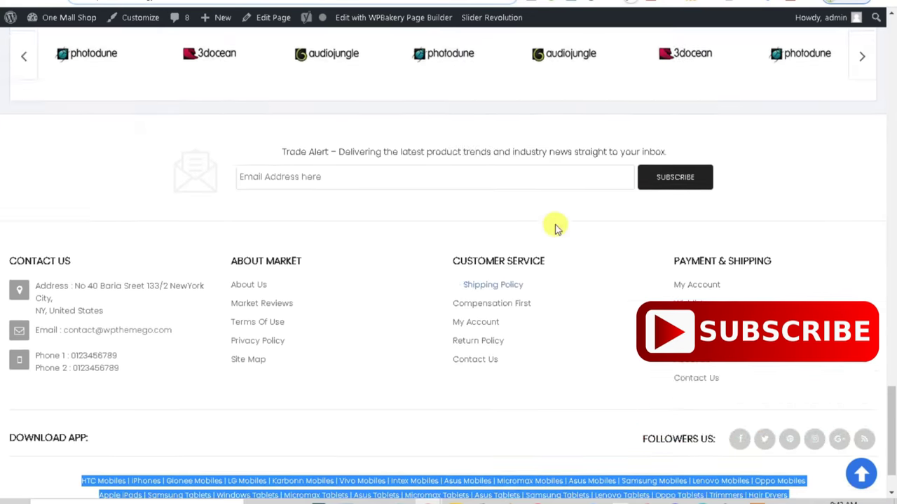
pyautogui.scroll(9, 556, 229)
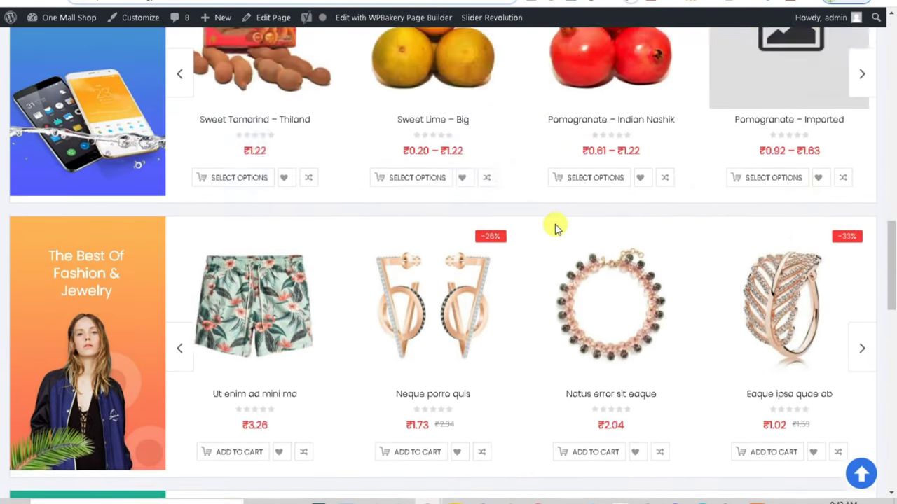
pyautogui.scroll(6, 555, 228)
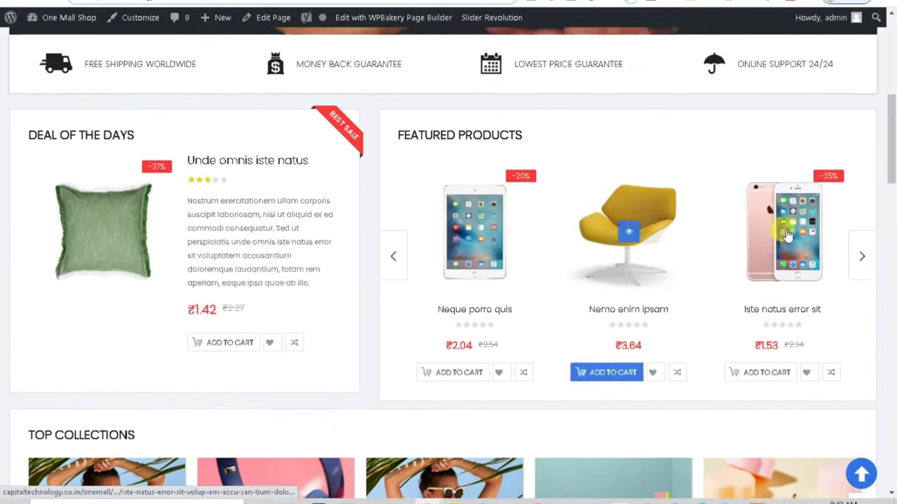
pyautogui.scroll(-1, 423, 339)
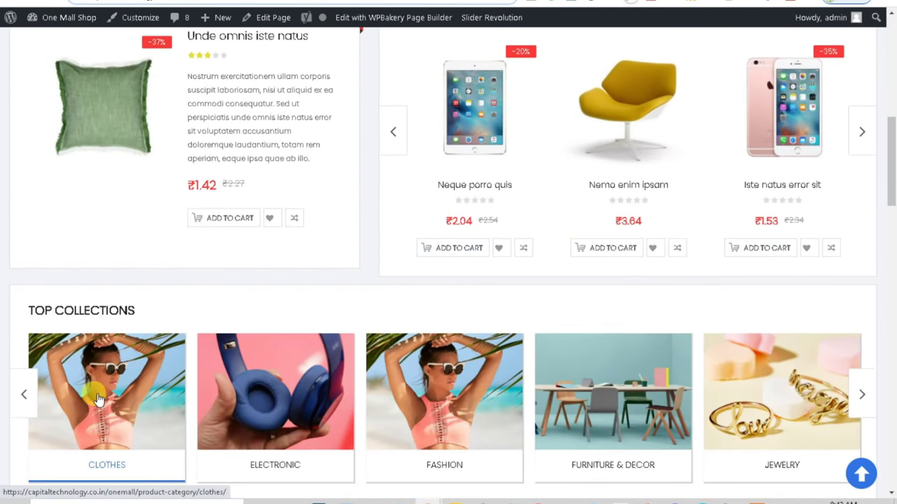
pyautogui.scroll(-2, 270, 352)
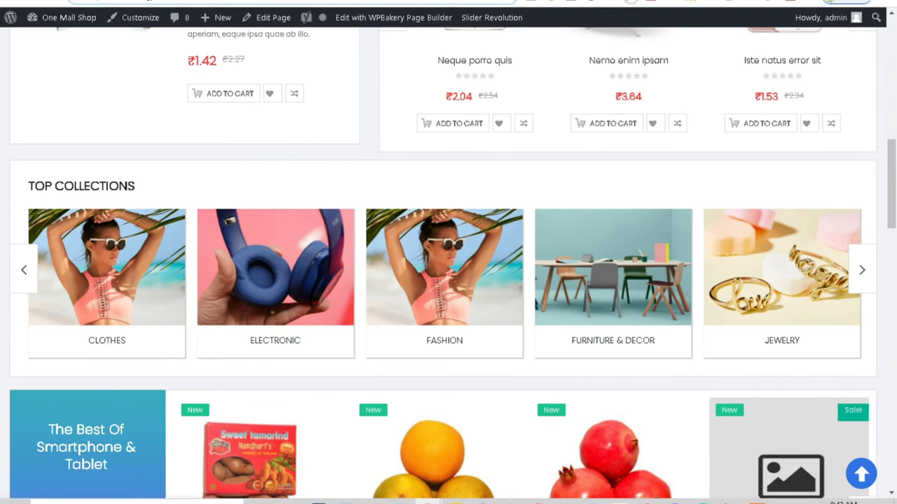
pyautogui.click(505, 2)
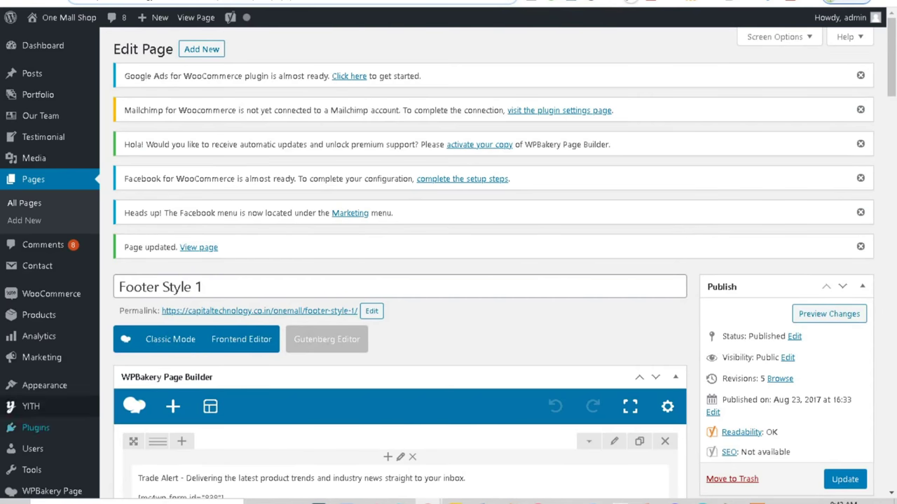
# Go to the Products > Categories list
pyautogui.moveTo(42, 317)
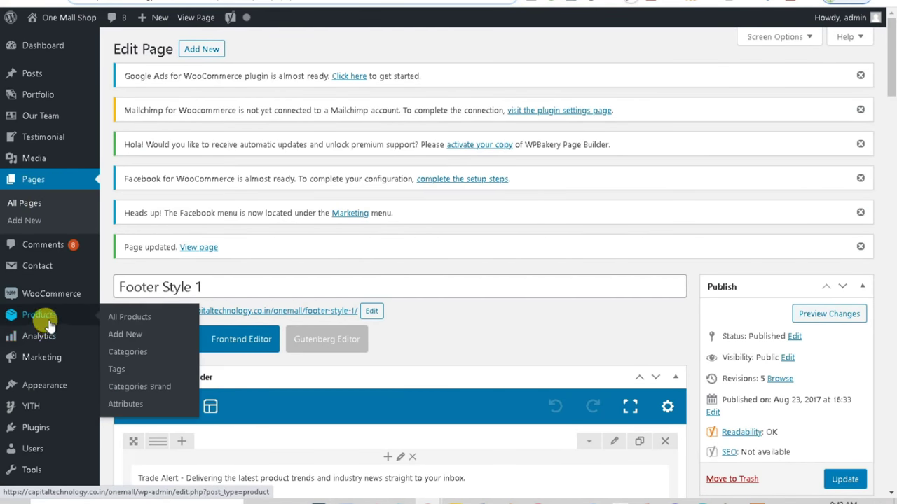
pyautogui.click(127, 352)
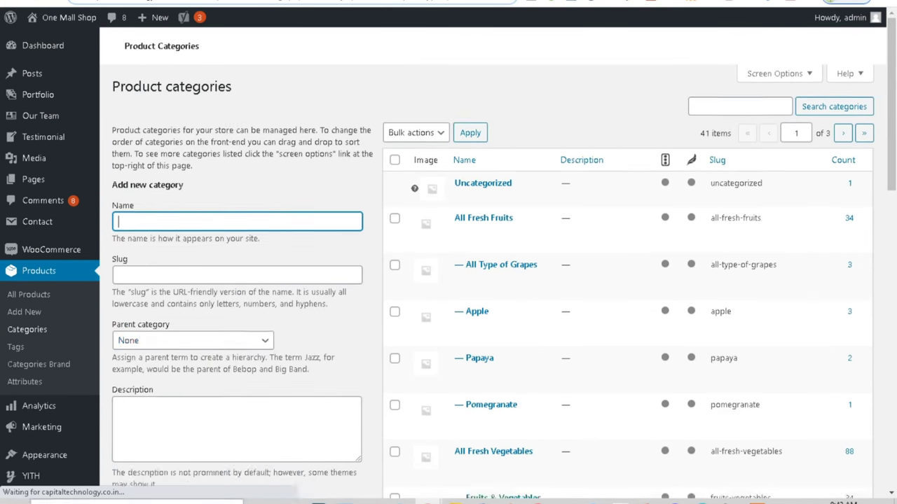
pyautogui.scroll(-5, 584, 315)
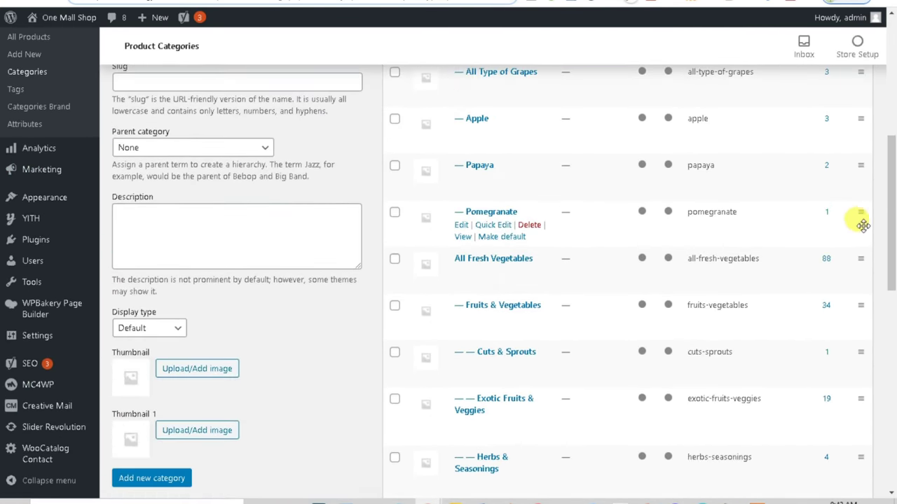
pyautogui.scroll(-8, 887, 208)
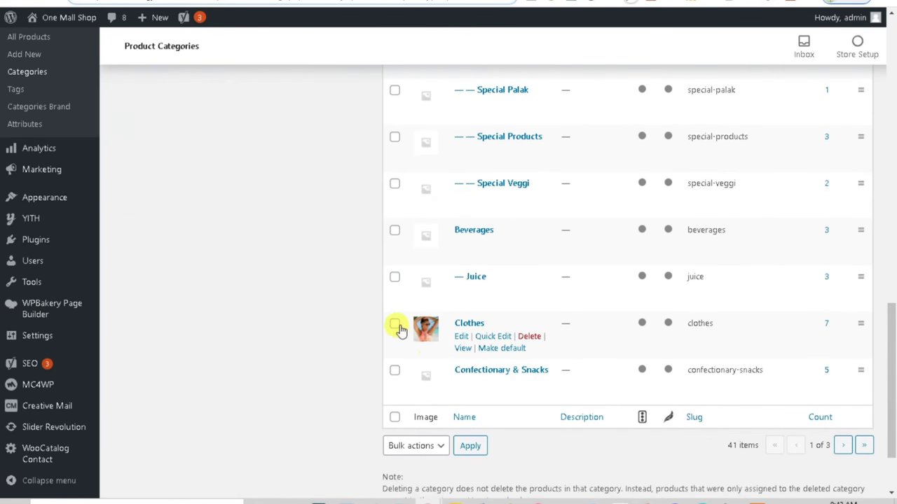
# Edit Clothes, review its thumbnail, and view fashion.jpg's details in the Media Library
pyautogui.click(461, 338)
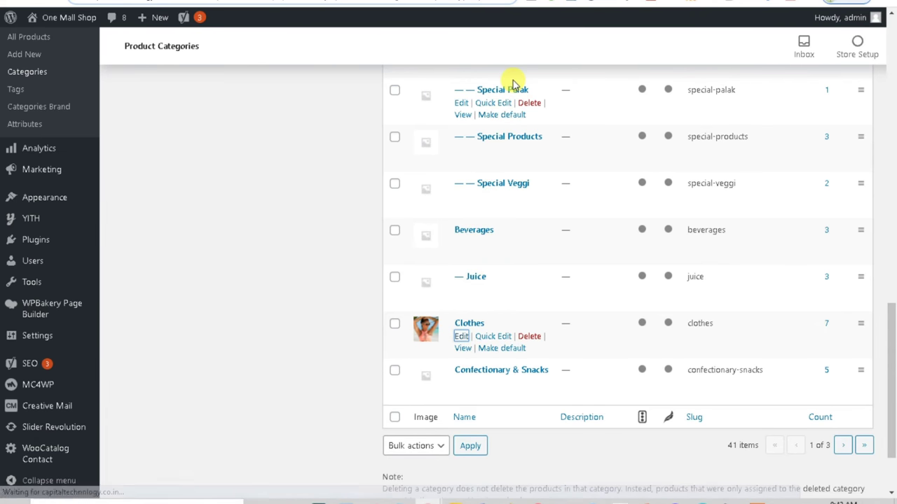
pyautogui.scroll(-5, 445, 274)
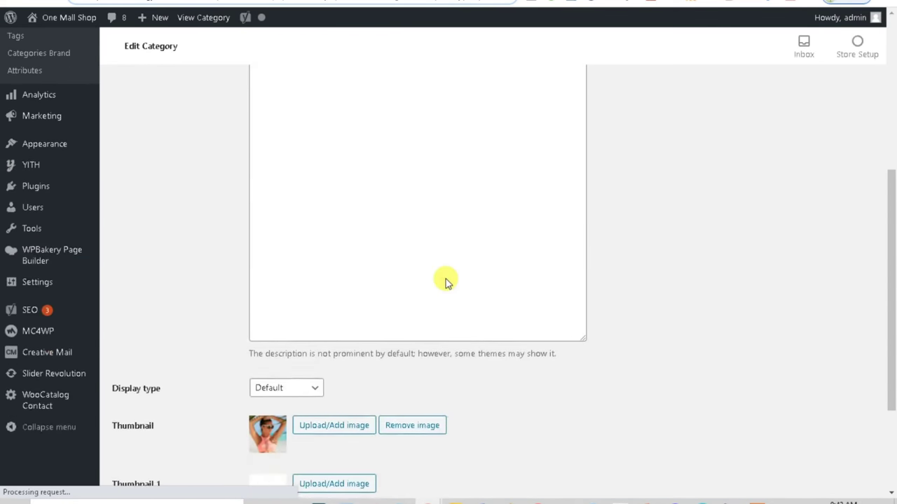
pyautogui.scroll(-3, 313, 396)
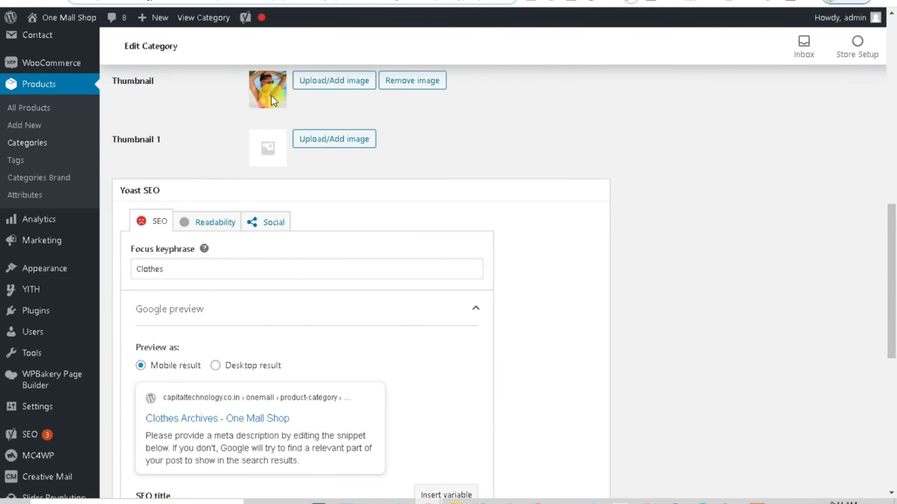
pyautogui.scroll(1, 273, 100)
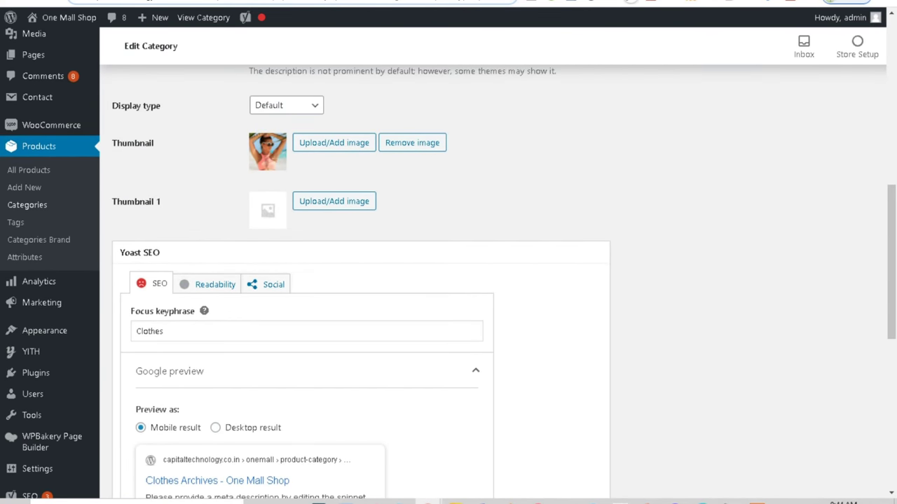
pyautogui.click(518, 3)
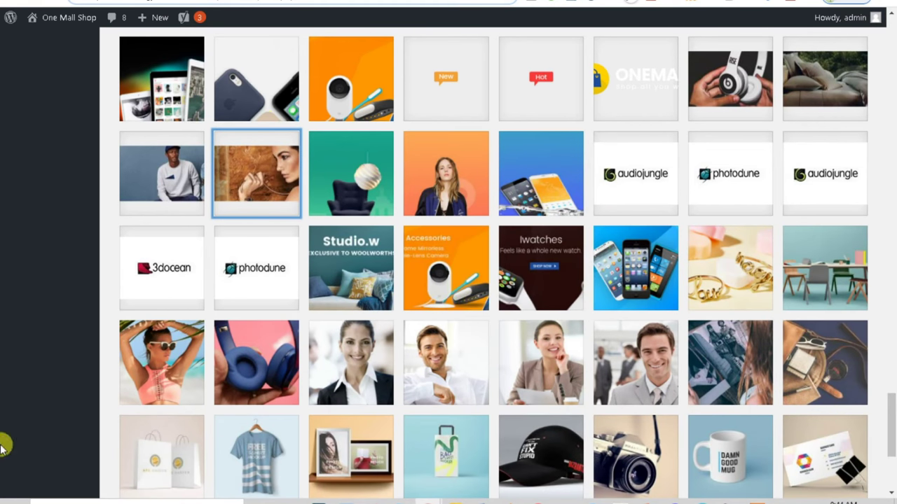
pyautogui.click(181, 378)
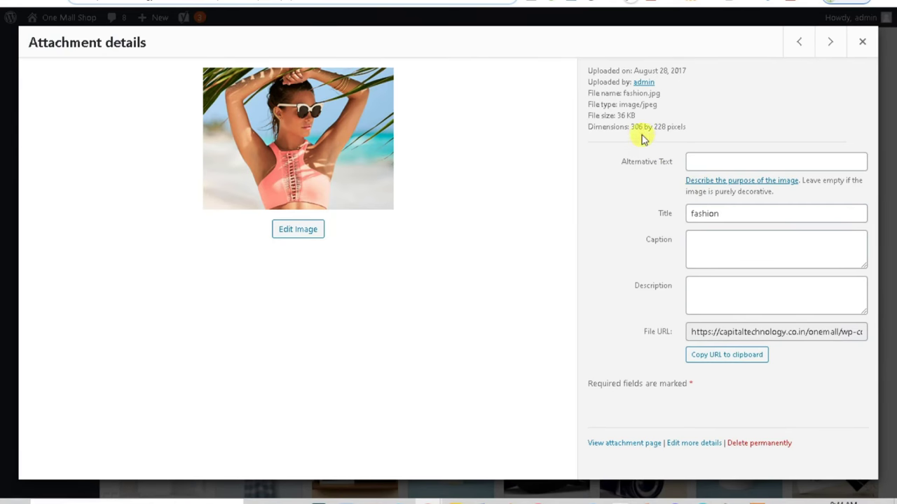
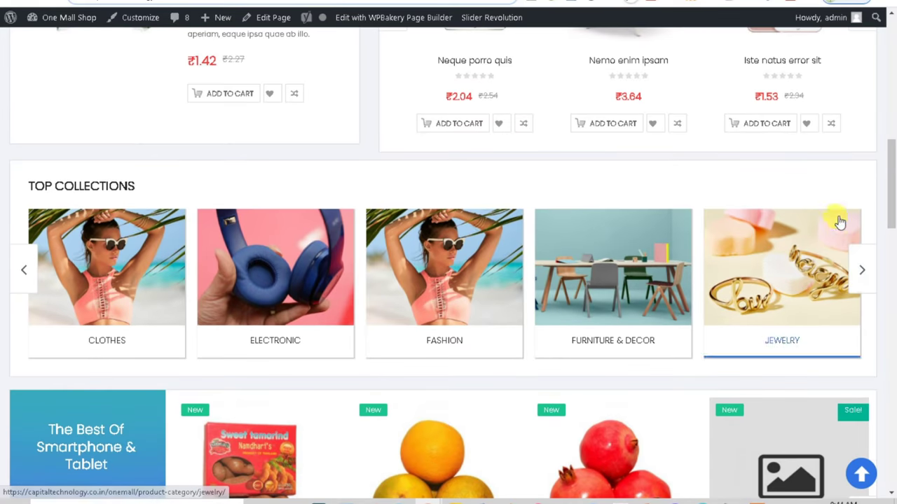
# Open the Neque porro quis earrings from Fashion & Jewelry and browse its ₹1.73 product page
pyautogui.moveTo(894, 183); pyautogui.dragTo(894, 272)
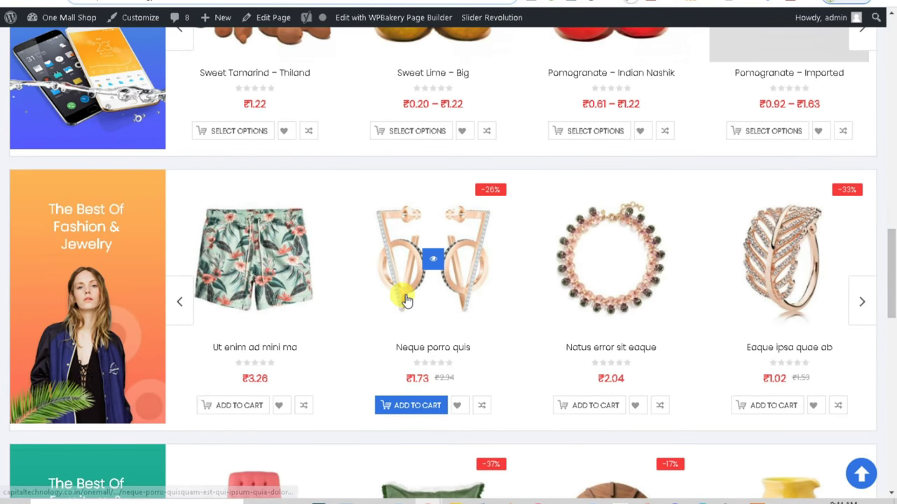
pyautogui.click(419, 374)
pyautogui.scroll(-2, 271, 329)
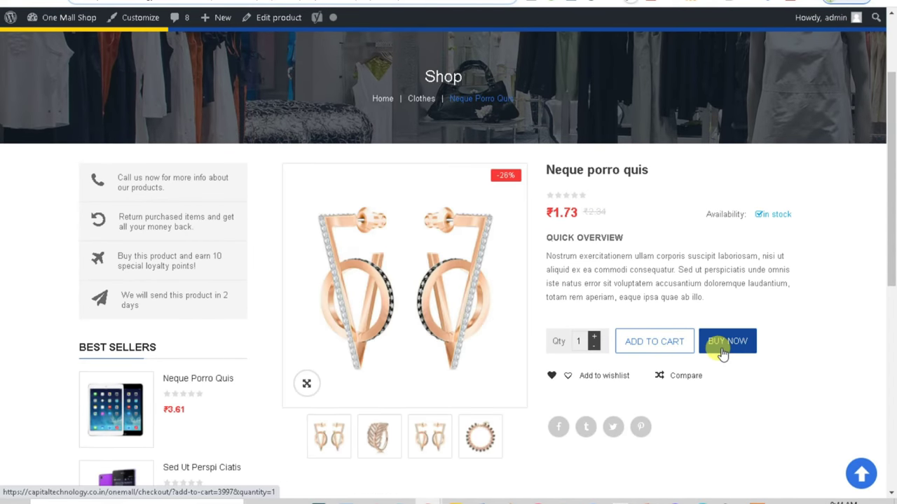
pyautogui.scroll(-3, 546, 382)
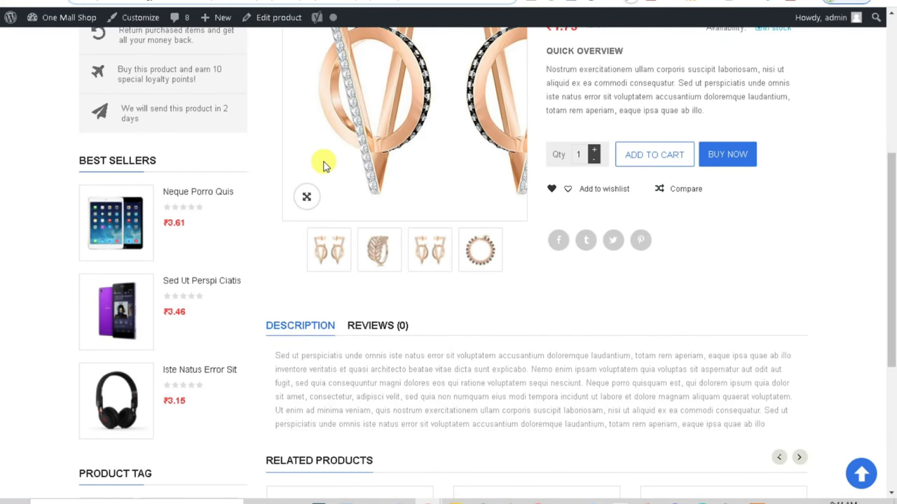
pyautogui.scroll(2, 322, 165)
pyautogui.scroll(-2, 270, 360)
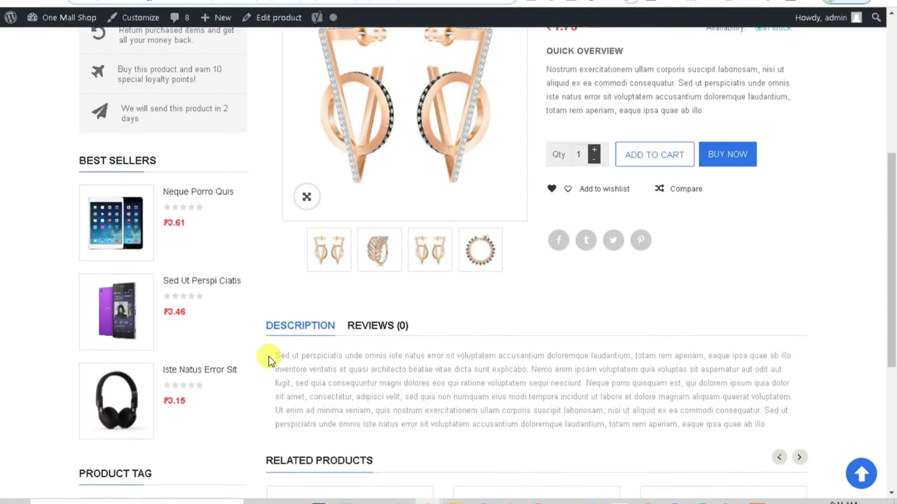
pyautogui.scroll(-4, 391, 347)
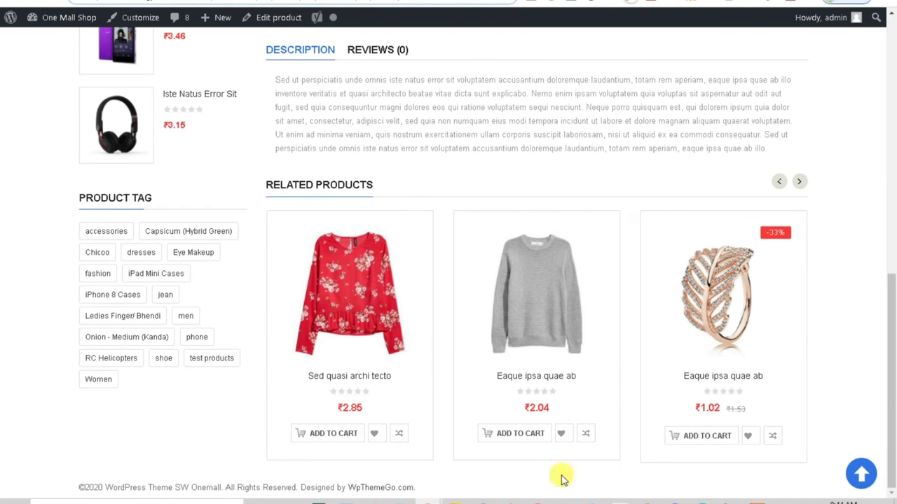
pyautogui.moveTo(431, 494); pyautogui.dragTo(40, 483)
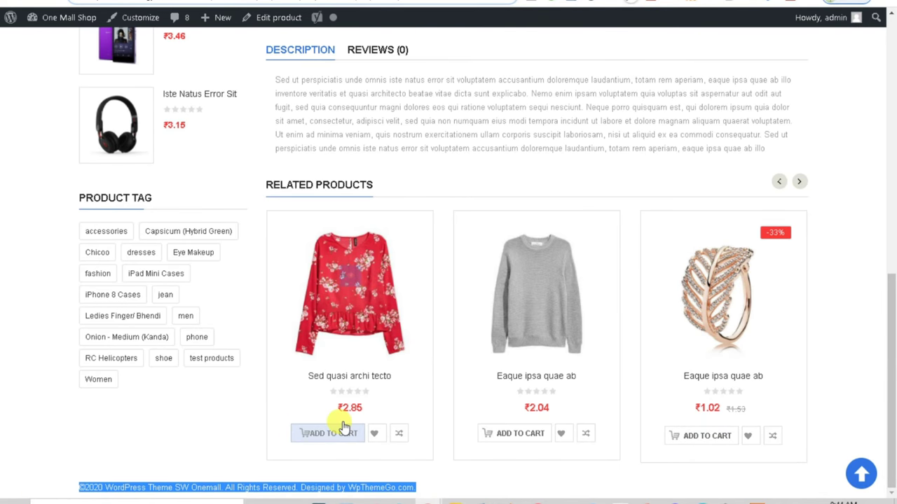
pyautogui.scroll(4, 478, 386)
pyautogui.scroll(5, 476, 384)
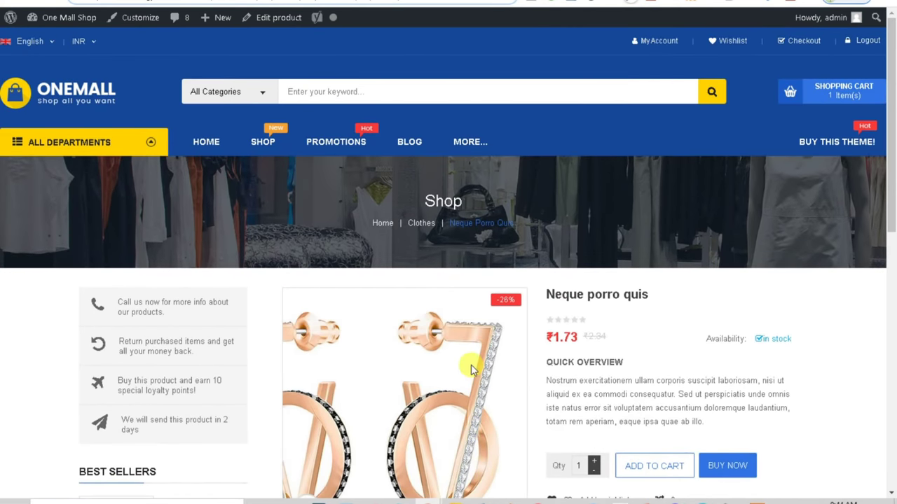
pyautogui.moveTo(890, 197); pyautogui.dragTo(891, 26)
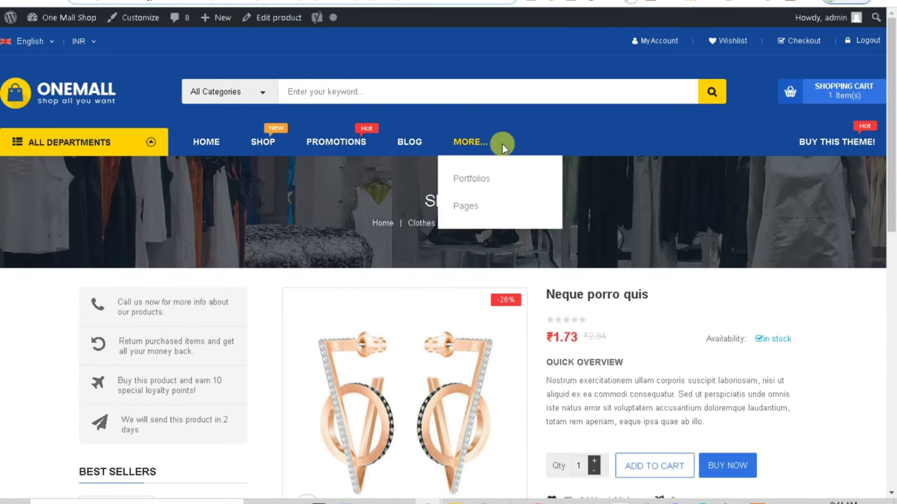
# In the admin dashboard, go to Appearance > Menus
pyautogui.moveTo(204, 143)
pyautogui.click(534, 3)
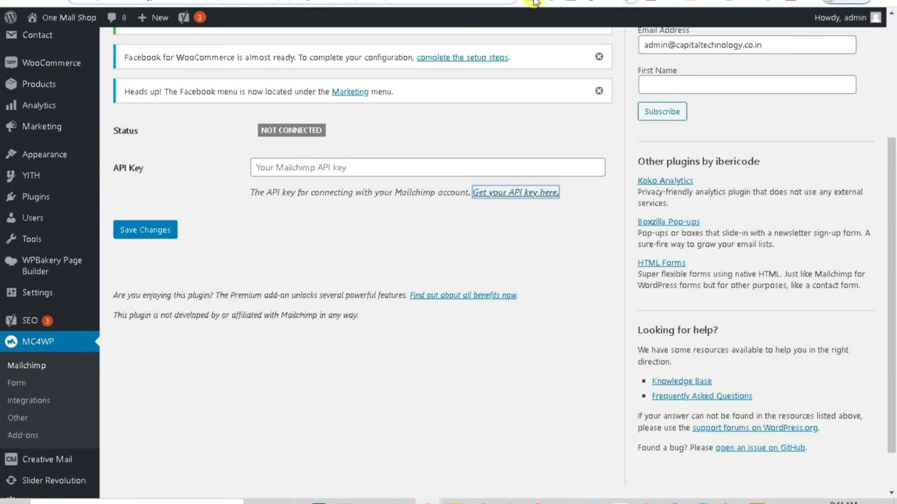
pyautogui.scroll(2, 336, 144)
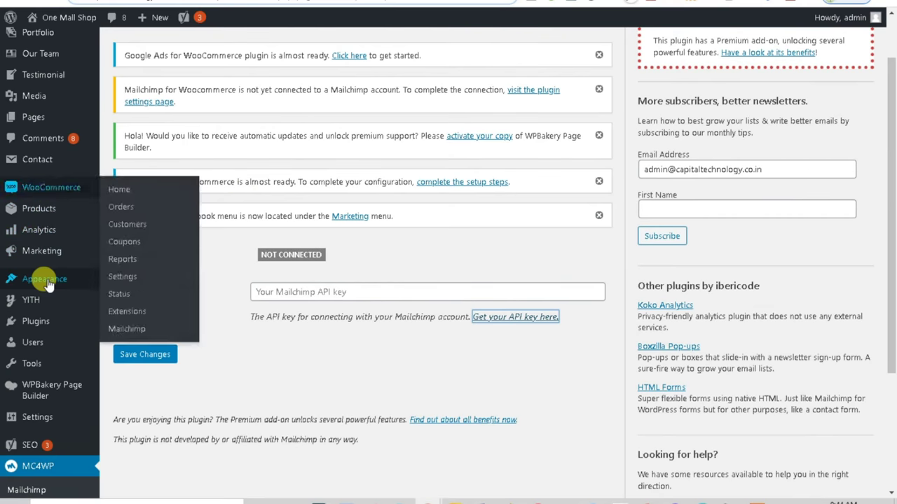
pyautogui.moveTo(96, 296)
pyautogui.click(123, 334)
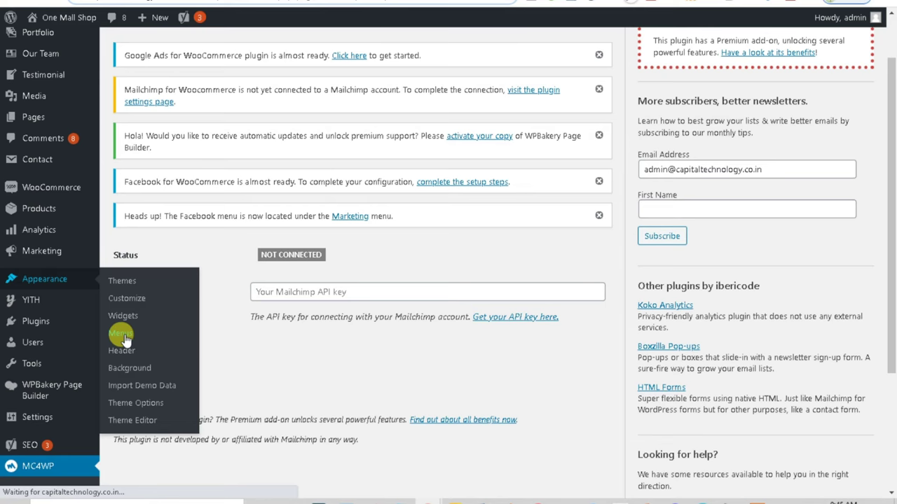
pyautogui.scroll(1, 449, 252)
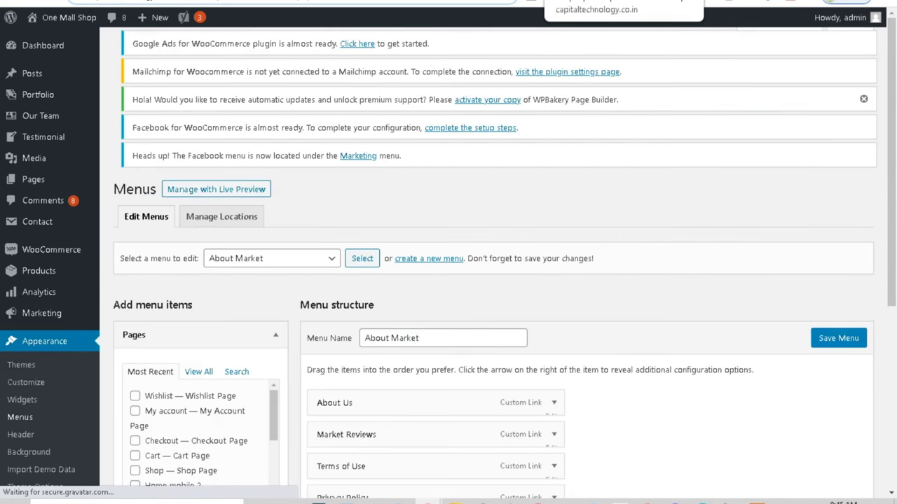
pyautogui.scroll(-2, 624, 238)
pyautogui.scroll(-1, 618, 270)
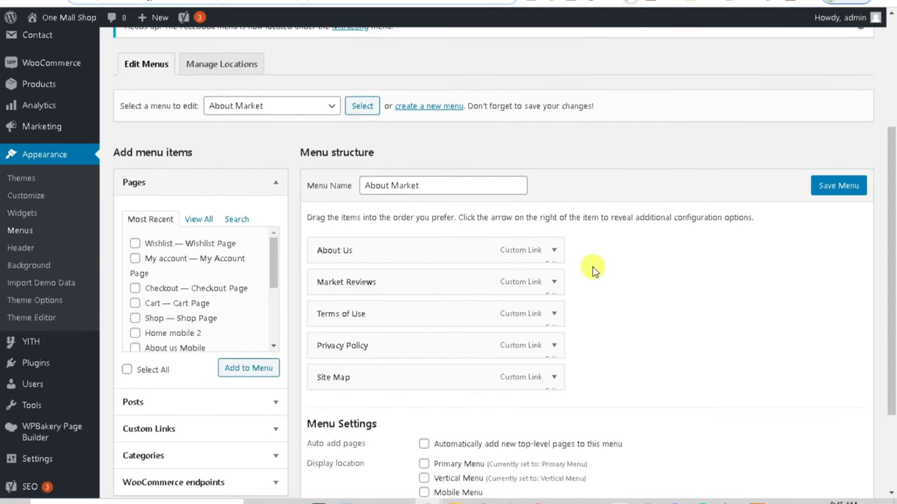
# Select Primary Menu in the menu dropdown and load its structure
pyautogui.click(267, 108)
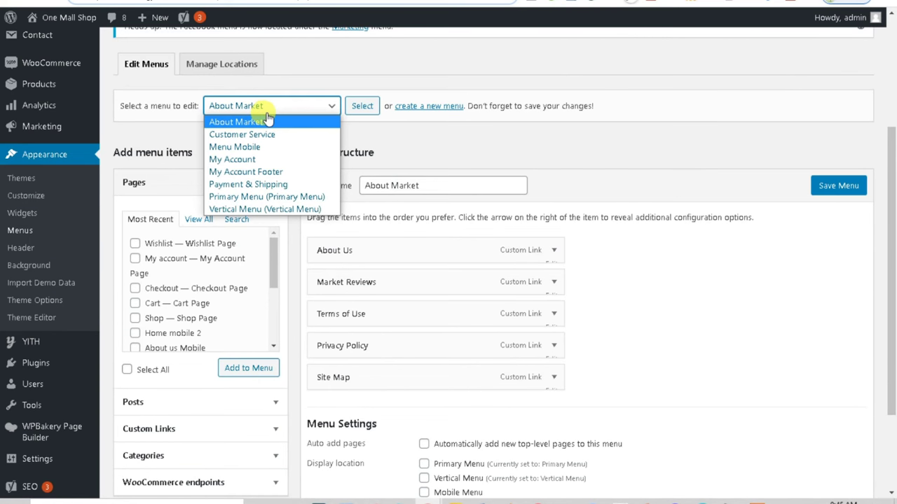
pyautogui.click(290, 198)
pyautogui.click(361, 107)
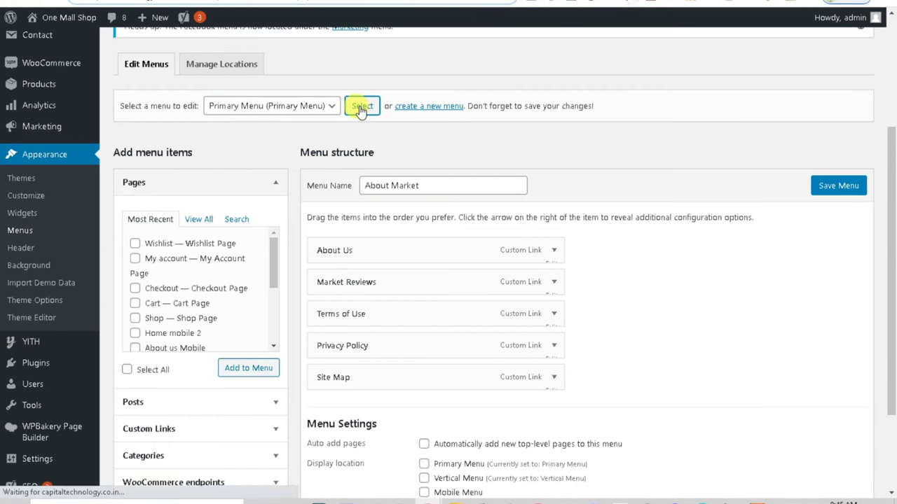
pyautogui.scroll(-6, 590, 300)
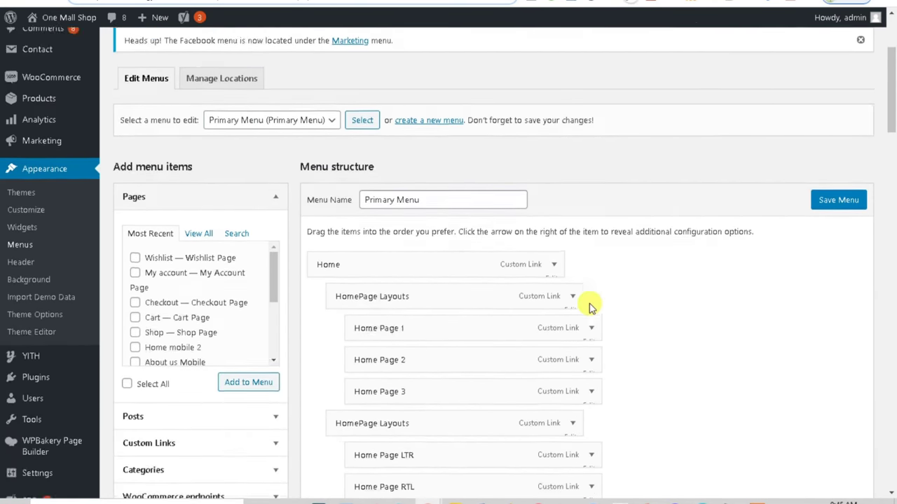
# Look over the Primary Menu structure and remove the 404 Page item
pyautogui.scroll(-10, 508, 343)
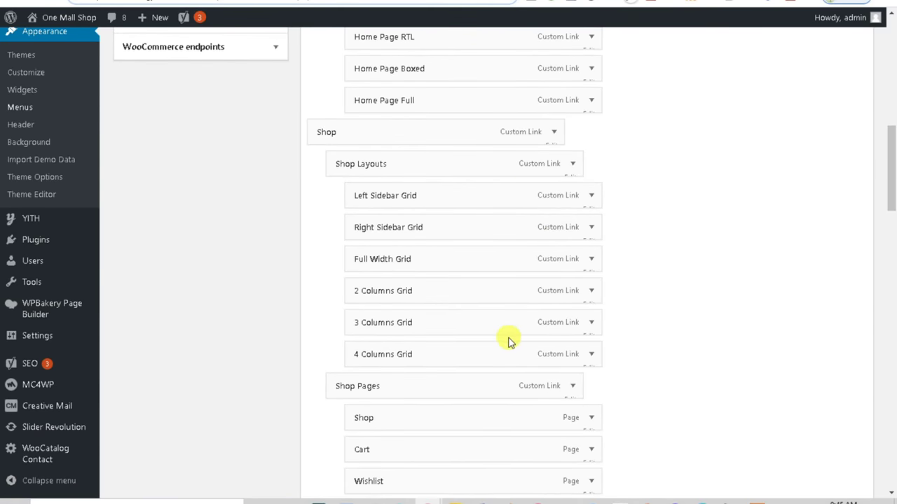
pyautogui.scroll(-10, 509, 343)
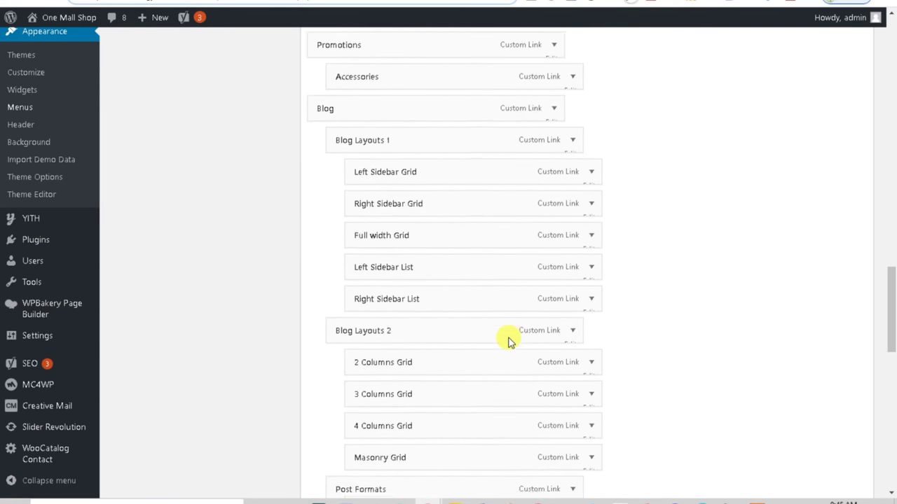
pyautogui.scroll(-3, 508, 343)
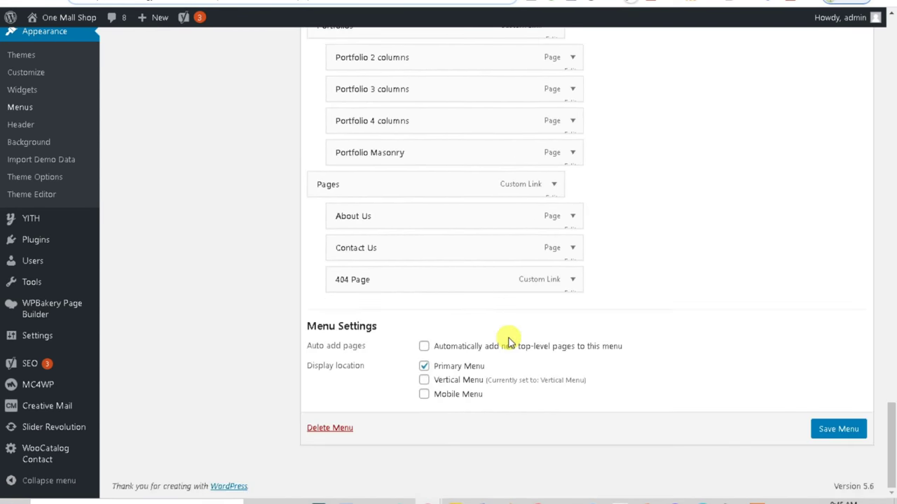
pyautogui.scroll(4, 508, 343)
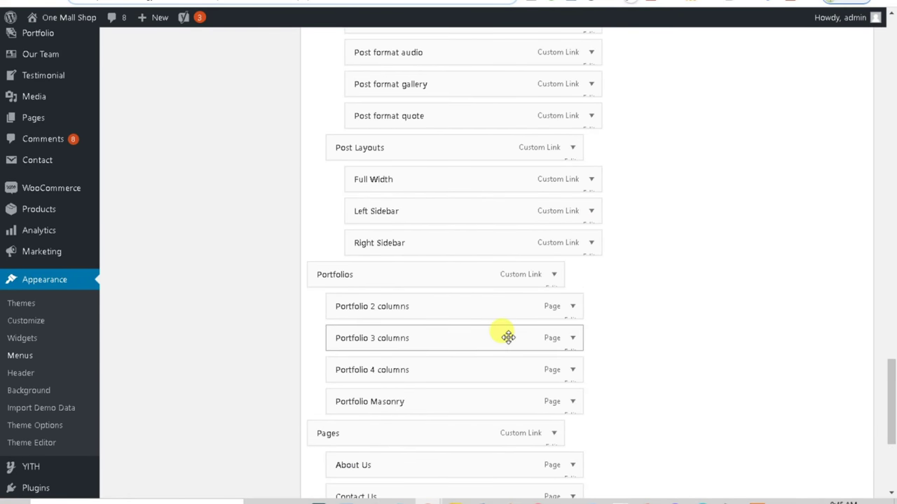
pyautogui.scroll(3, 509, 340)
pyautogui.scroll(1, 508, 337)
pyautogui.scroll(-9, 508, 337)
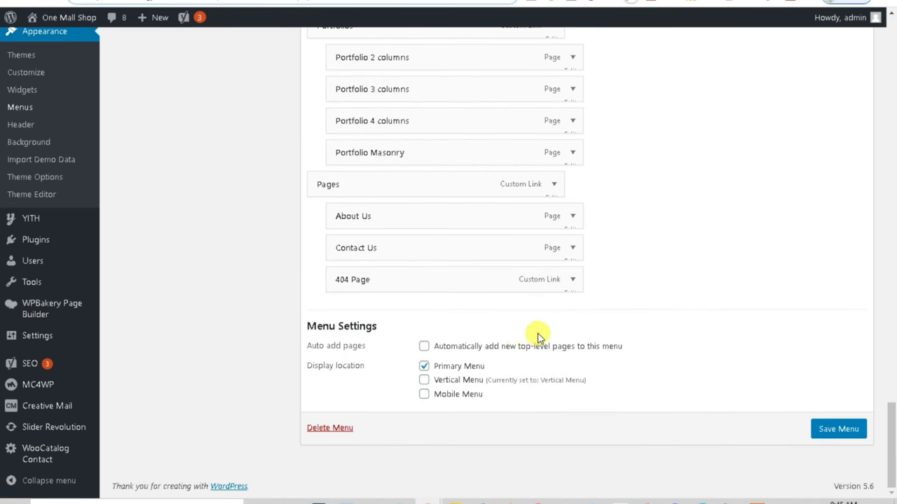
pyautogui.click(574, 280)
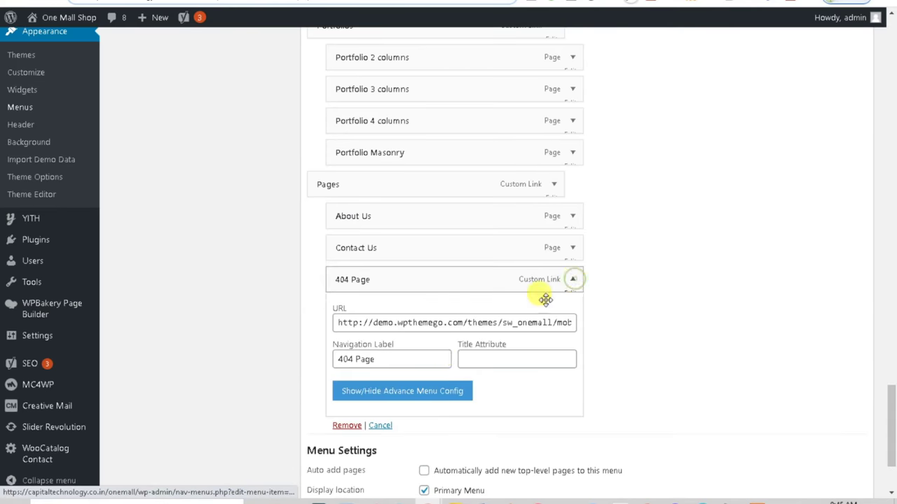
pyautogui.click(347, 426)
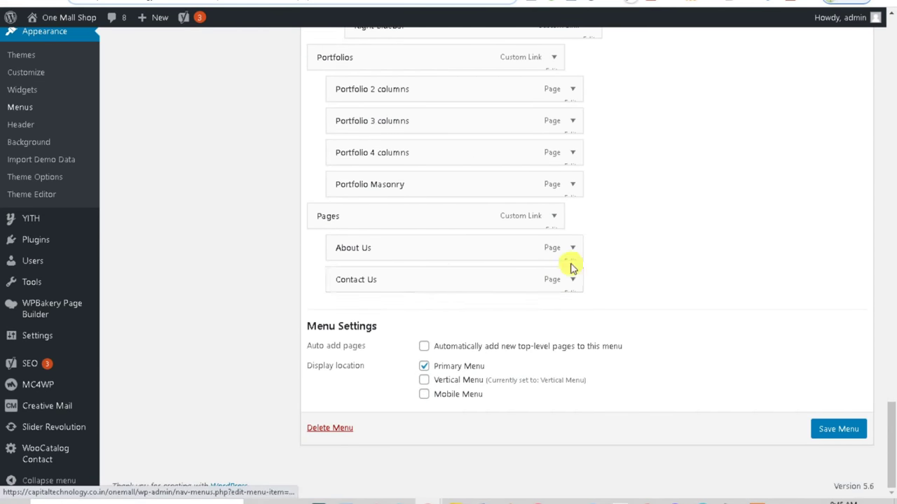
# Move Contact Us to the top level, remove Pages, then promote and remove Portfolio Masonry
pyautogui.moveTo(459, 286); pyautogui.dragTo(407, 286)
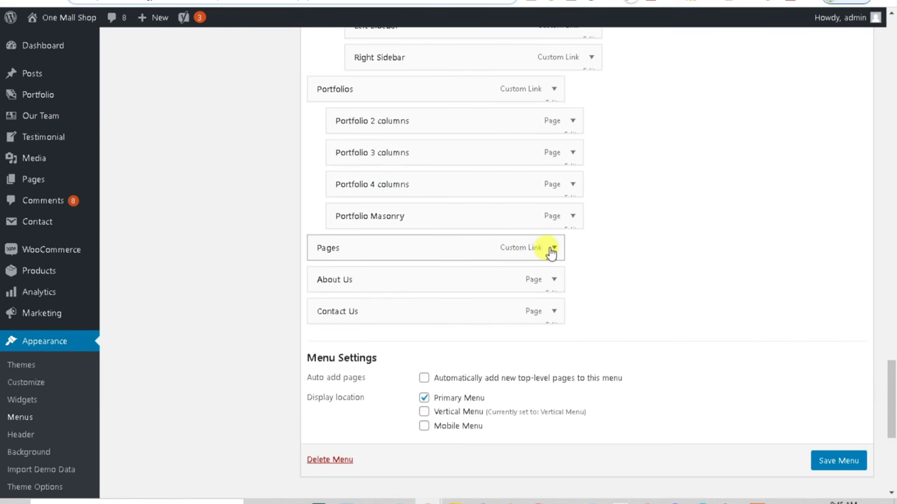
pyautogui.click(552, 249)
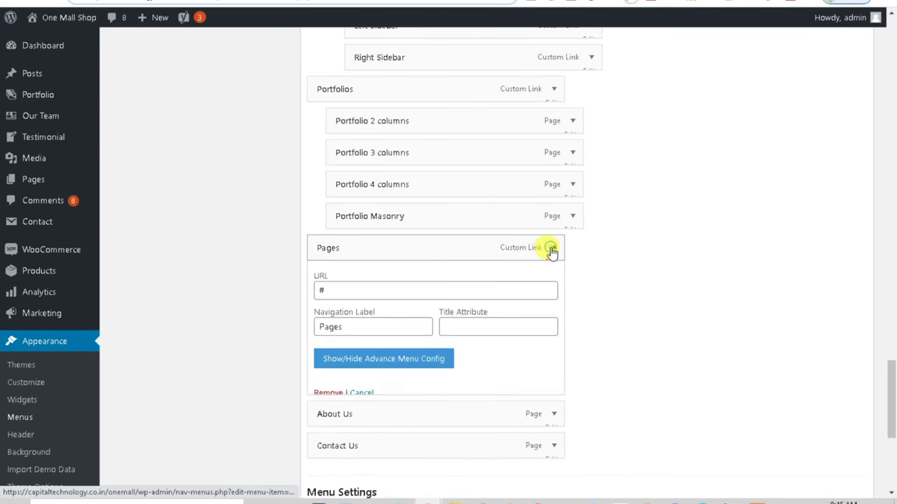
pyautogui.click(329, 395)
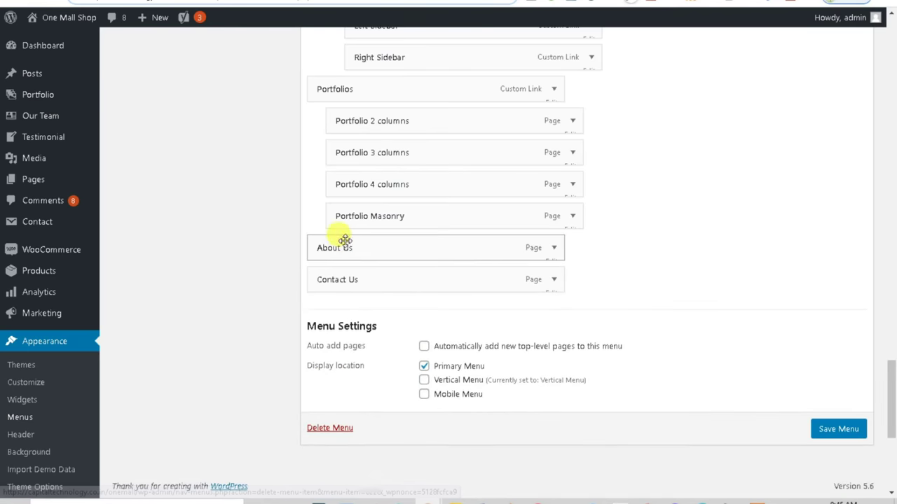
pyautogui.moveTo(344, 216); pyautogui.dragTo(320, 219)
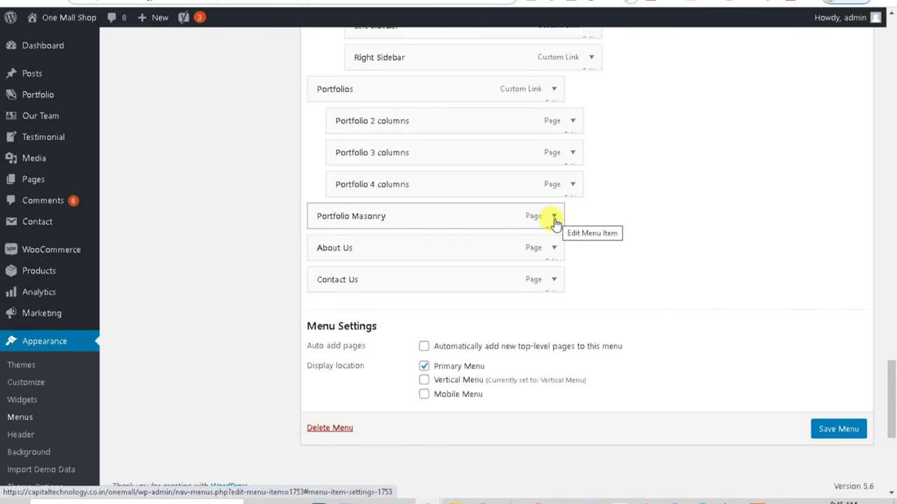
pyautogui.click(554, 219)
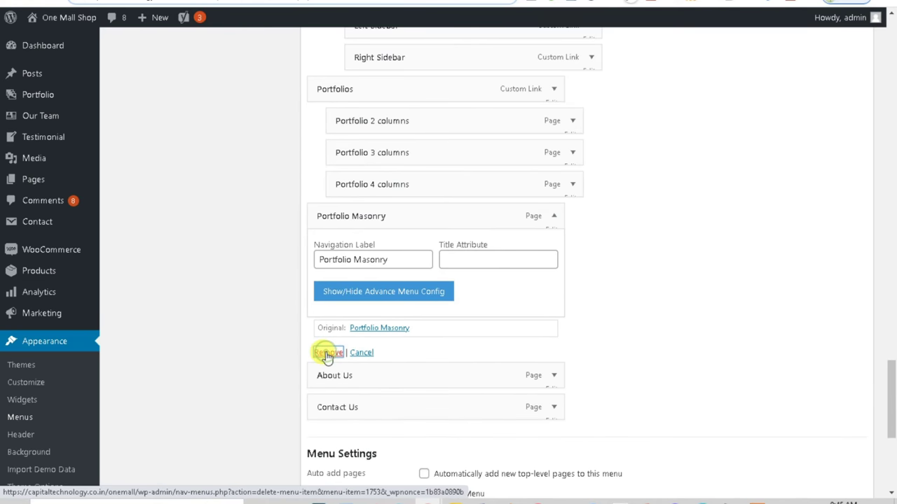
pyautogui.click(328, 353)
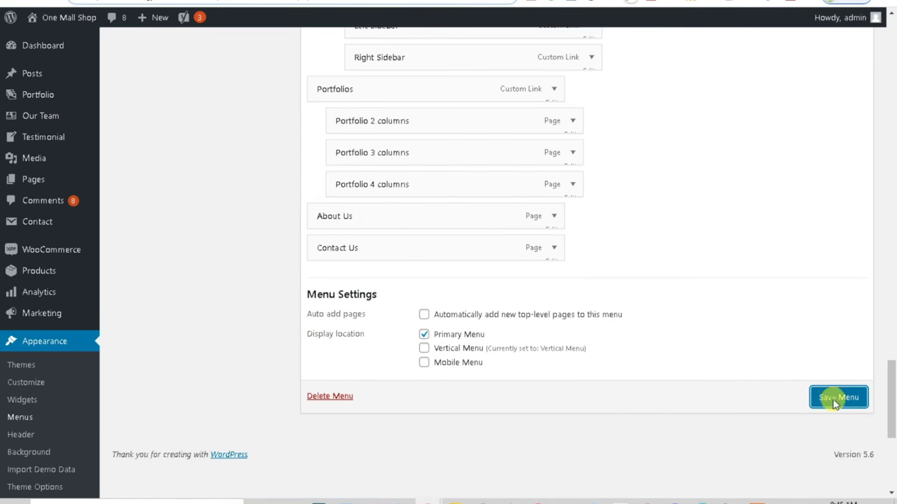
# Return to the storefront to check the updated top navigation
pyautogui.scroll(4, 564, 165)
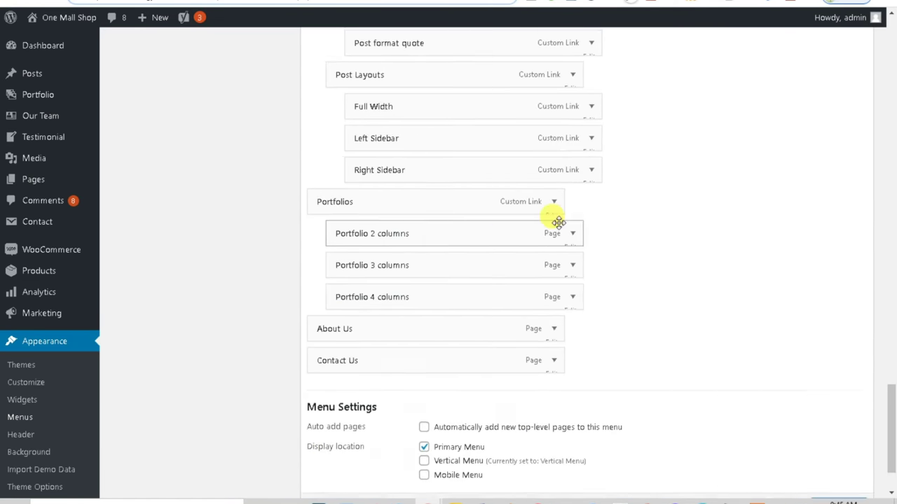
pyautogui.scroll(7, 558, 223)
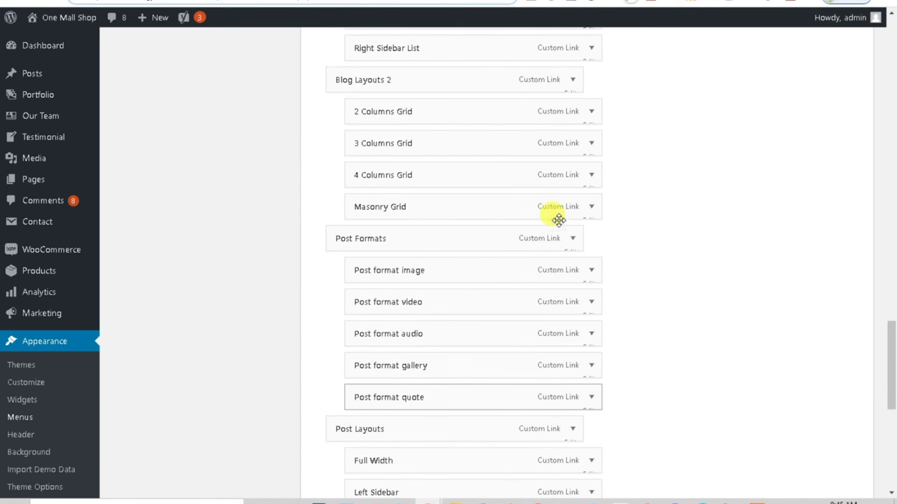
pyautogui.scroll(2, 558, 224)
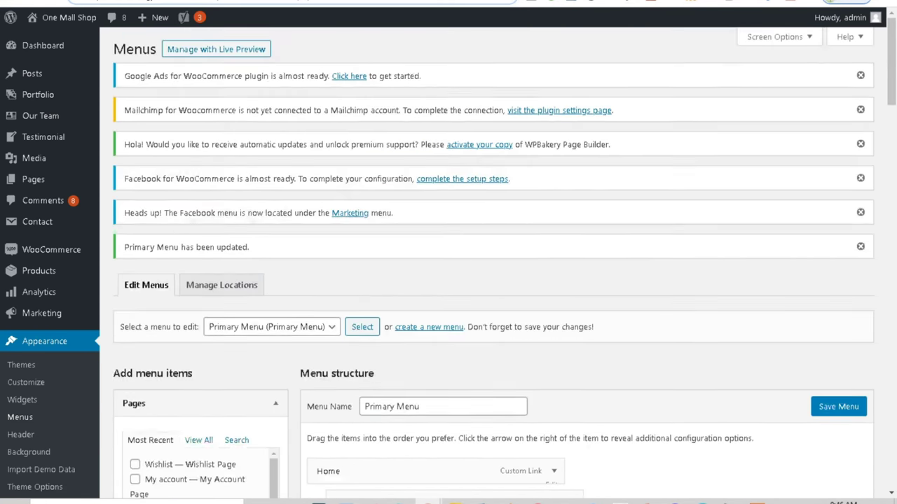
pyautogui.click(629, 9)
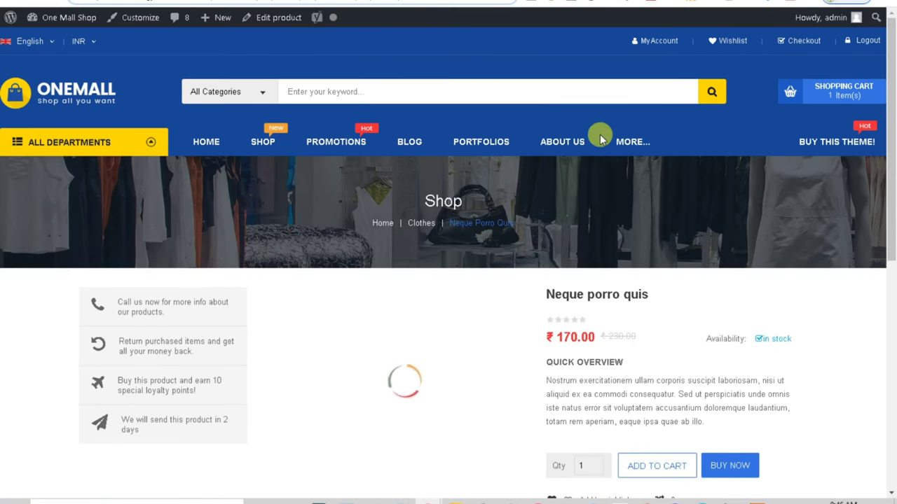
# Check the storefront menu's Portfolios, About Us and More items, then return to the Menus editor
pyautogui.moveTo(637, 140)
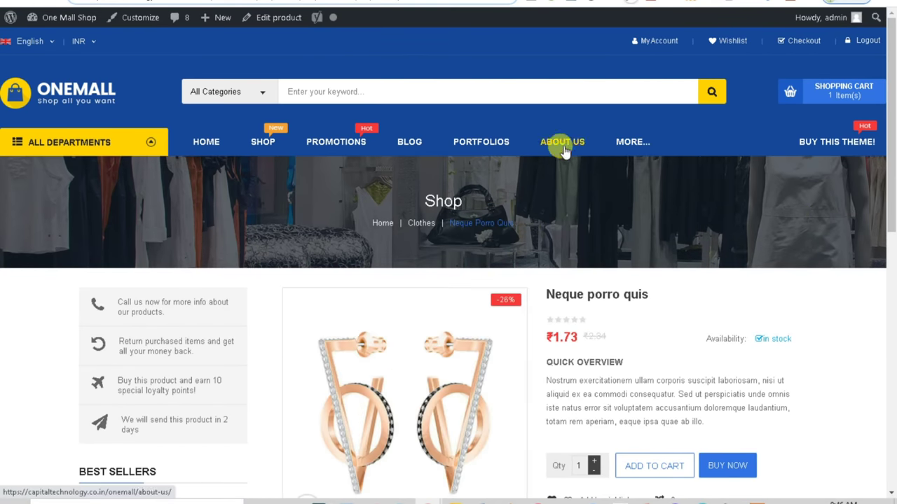
pyautogui.moveTo(463, 151)
pyautogui.moveTo(409, 144)
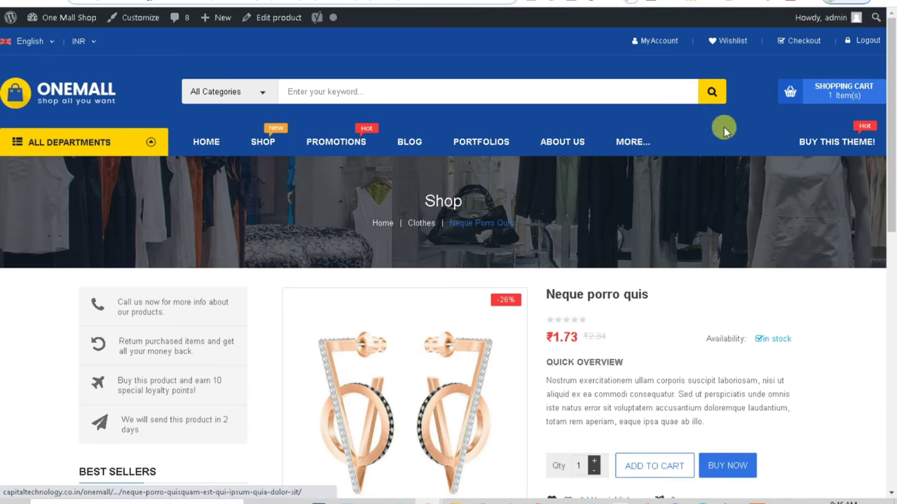
pyautogui.click(539, 4)
pyautogui.scroll(-3, 6, 357)
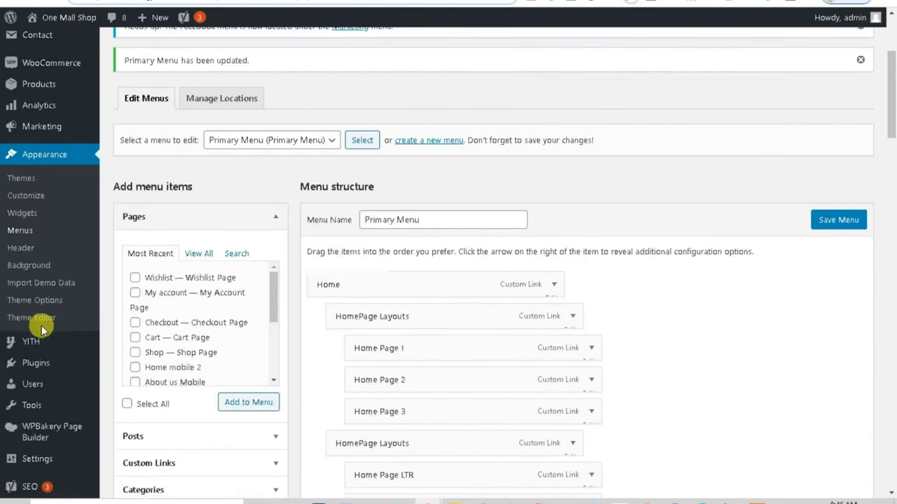
# In Widgets, inspect the Top Header, Header Right and SW Top Widget areas against the storefront header
pyautogui.click(30, 219)
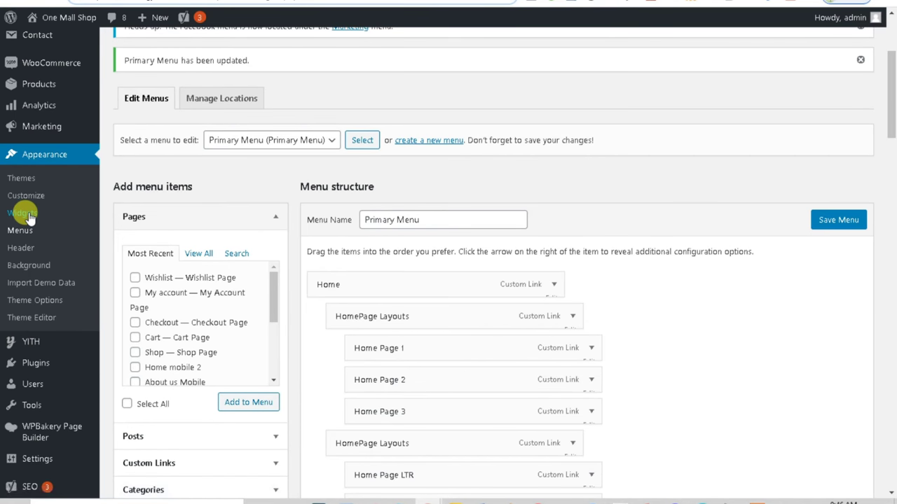
pyautogui.scroll(-2, 813, 298)
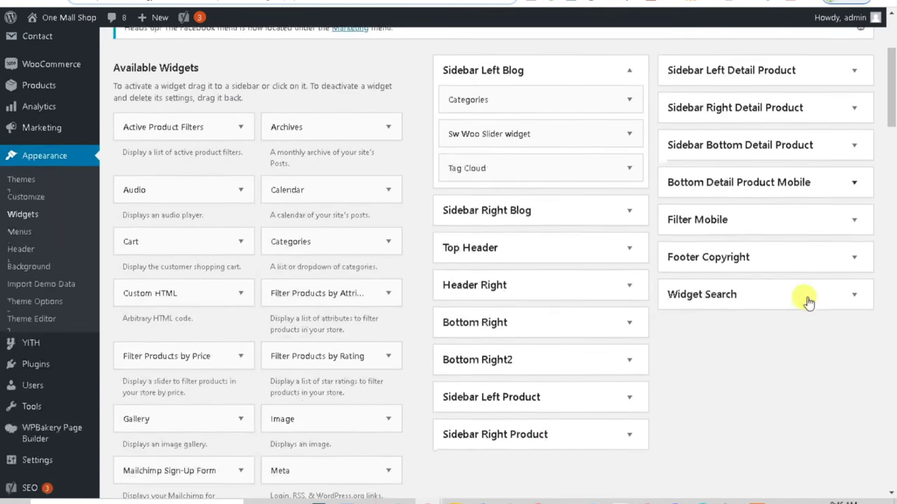
pyautogui.click(616, 248)
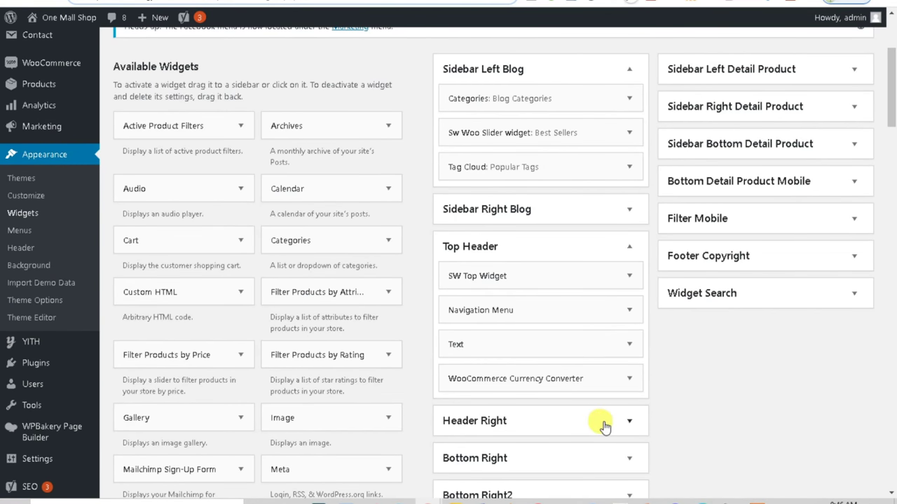
pyautogui.scroll(-5, 603, 424)
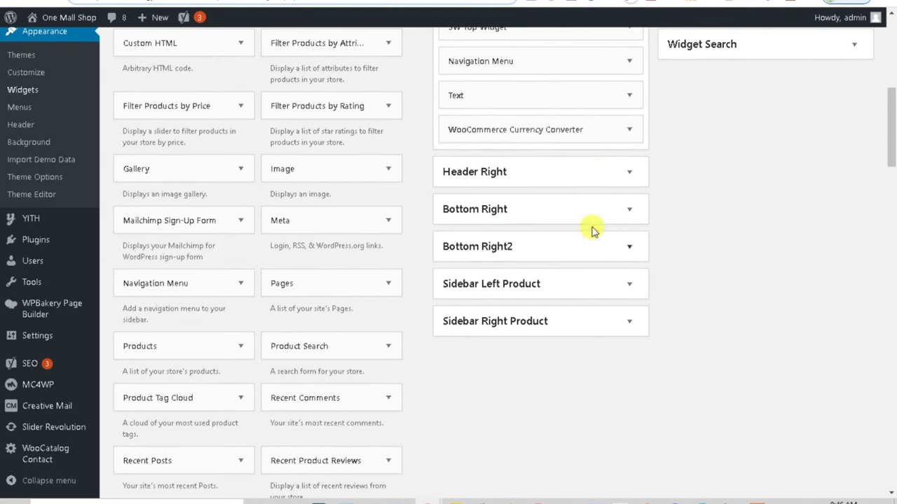
pyautogui.click(627, 173)
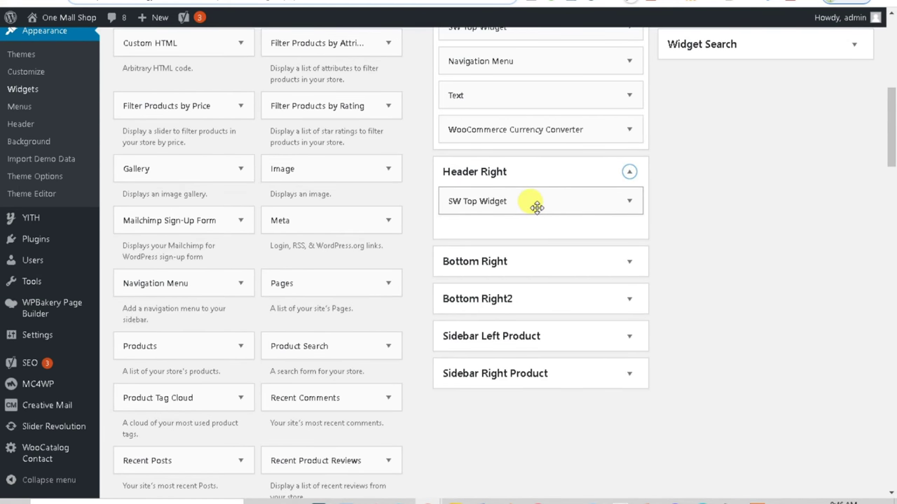
pyautogui.hotkey('ctrl', 'Tab')
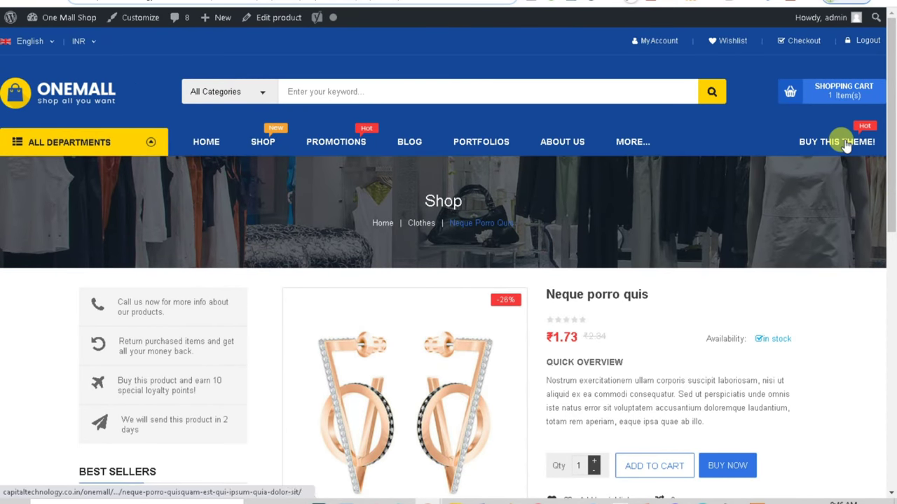
pyautogui.scroll(-1, 855, 141)
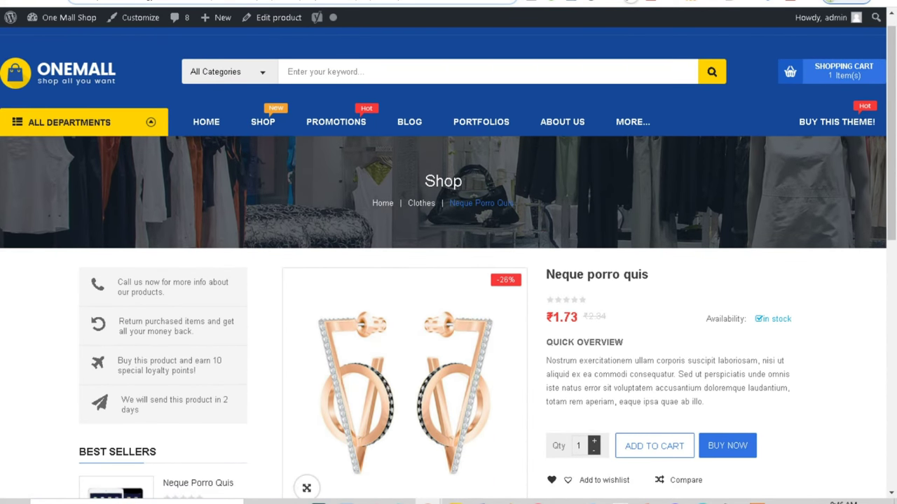
pyautogui.hotkey('ctrl', 'Tab')
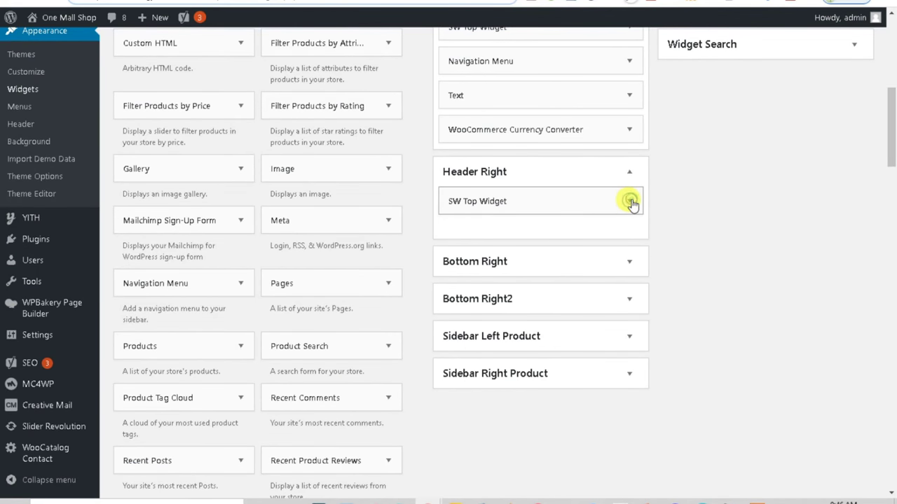
pyautogui.click(631, 201)
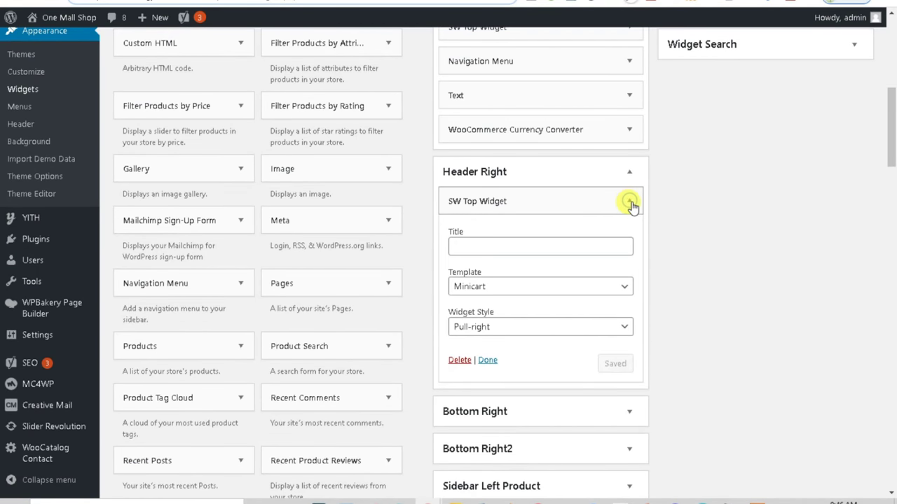
pyautogui.click(630, 201)
pyautogui.click(630, 201)
pyautogui.click(630, 204)
# Drag the Buy This Theme! Text widget out of Bottom Right into Available Widgets
pyautogui.click(630, 262)
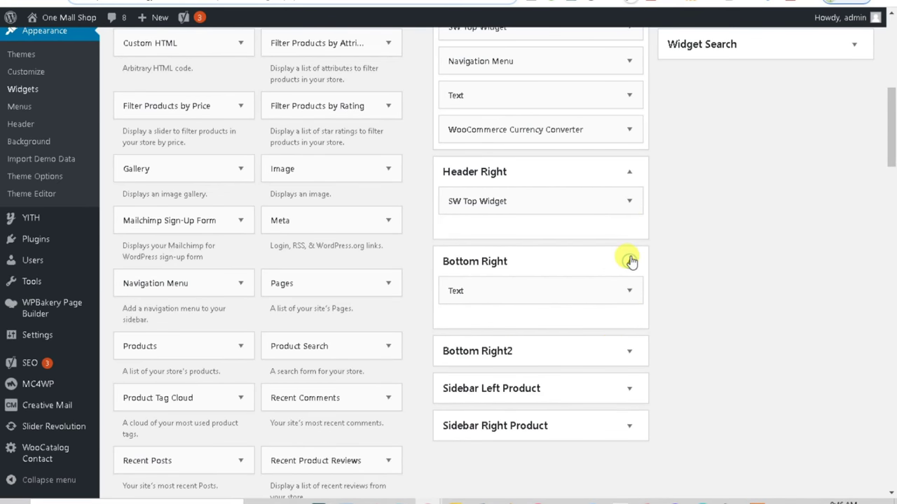
pyautogui.click(628, 291)
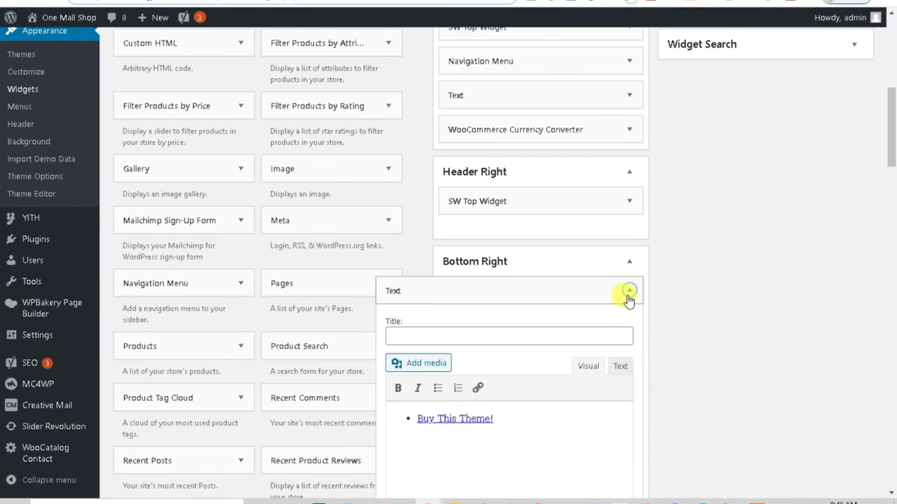
pyautogui.click(631, 291)
pyautogui.moveTo(456, 288); pyautogui.dragTo(183, 323)
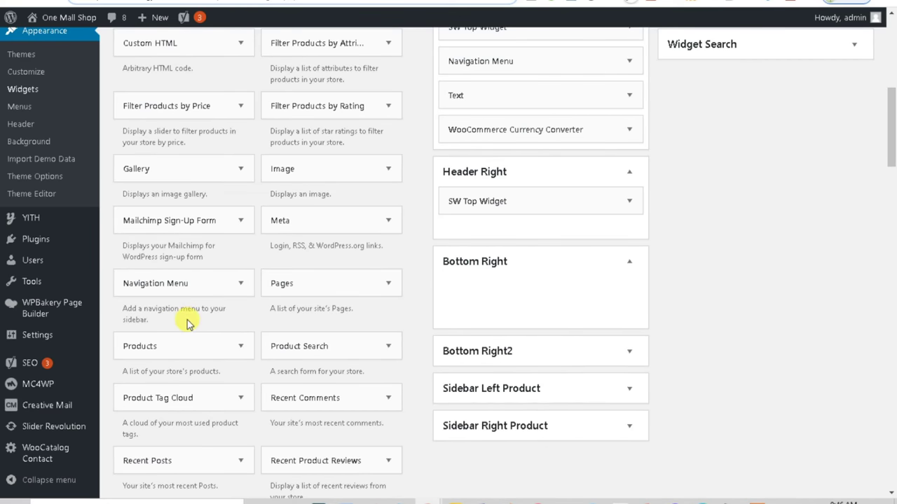
pyautogui.click(28, 4)
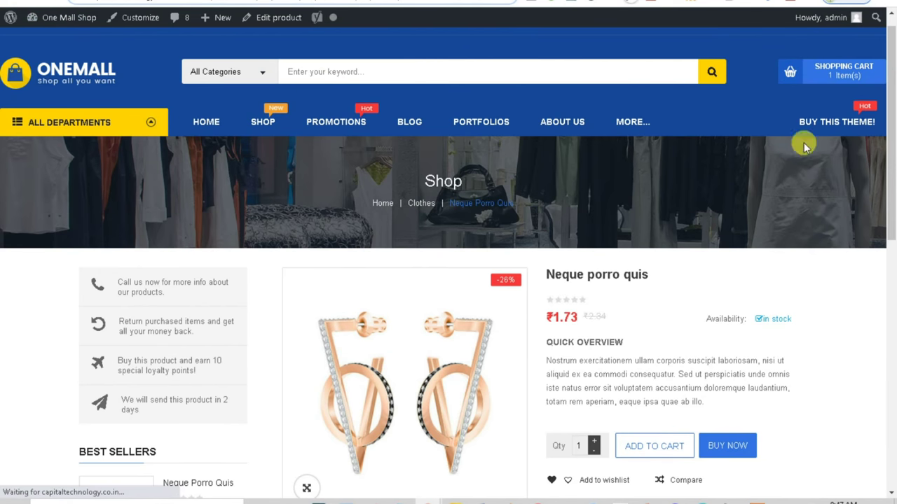
# Reload the storefront to confirm the Buy This Theme! link is gone, then return to the admin
pyautogui.click(859, 135)
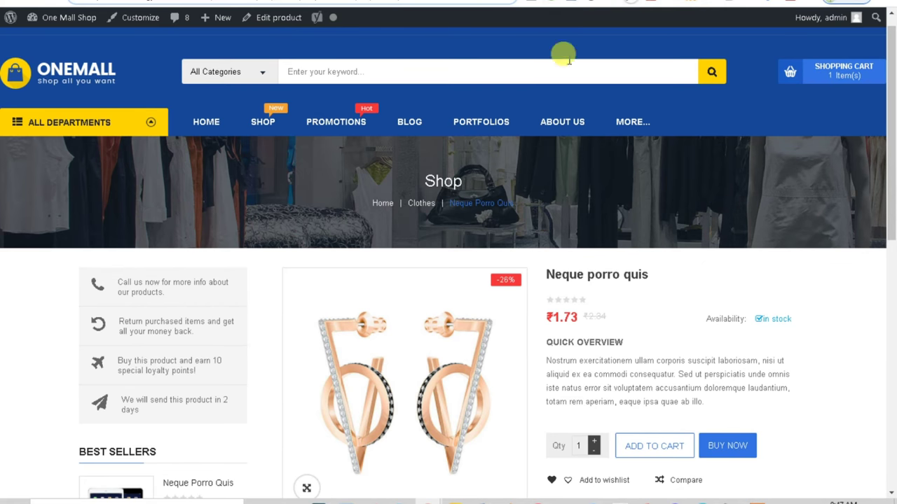
pyautogui.scroll(1, 636, 112)
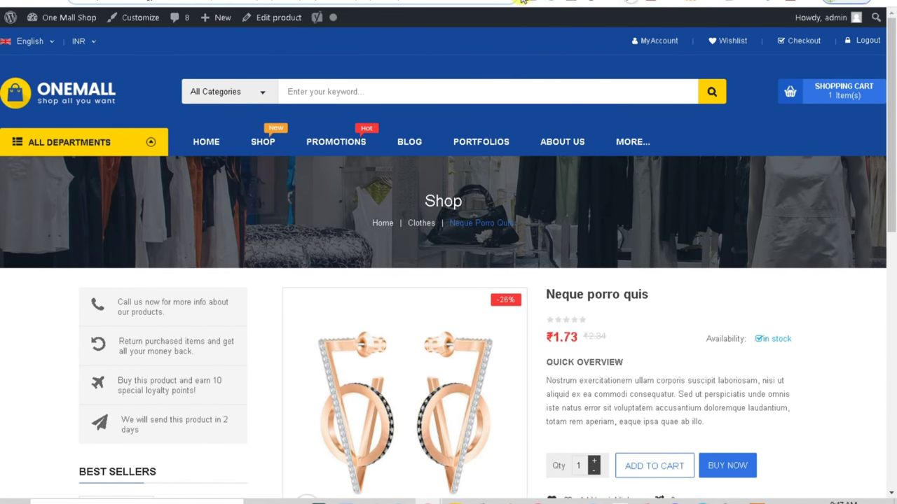
pyautogui.click(26, 2)
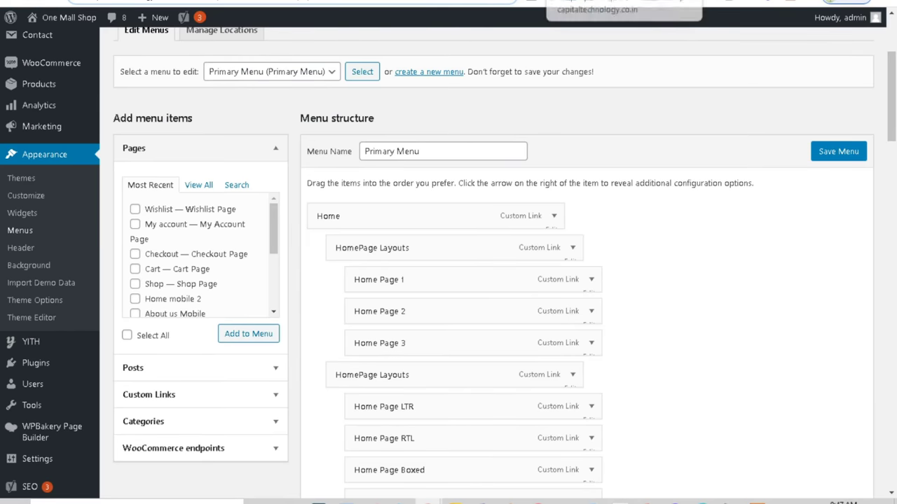
# Load the Vertical Menu in the Menus editor
pyautogui.click(312, 106)
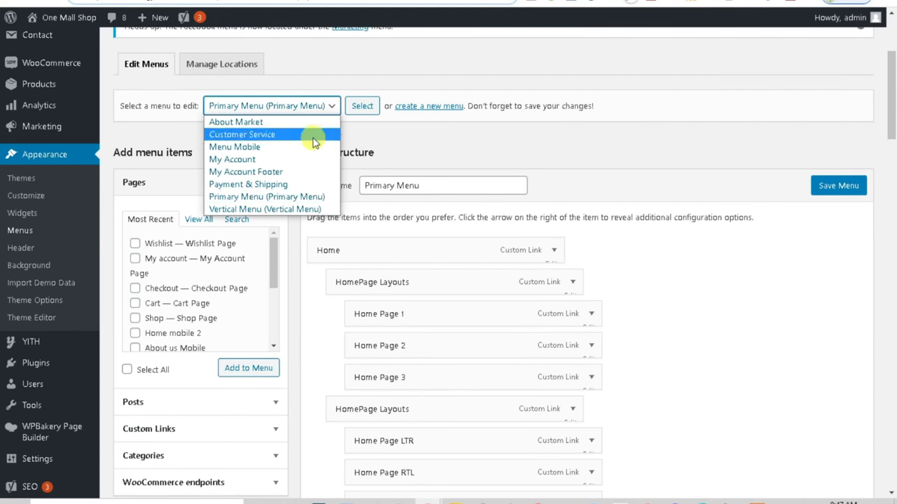
pyautogui.click(293, 210)
pyautogui.click(362, 106)
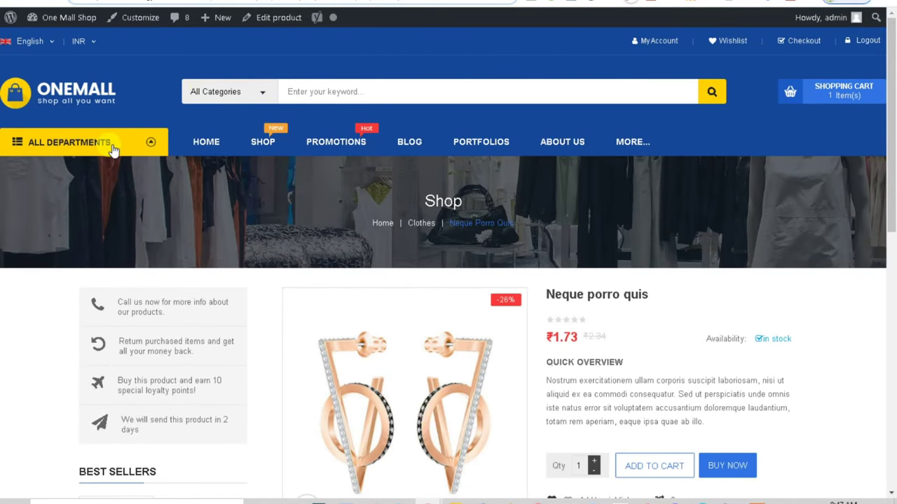
# Review the storefront's All Departments categories, then save the Vertical Menu
pyautogui.click(119, 151)
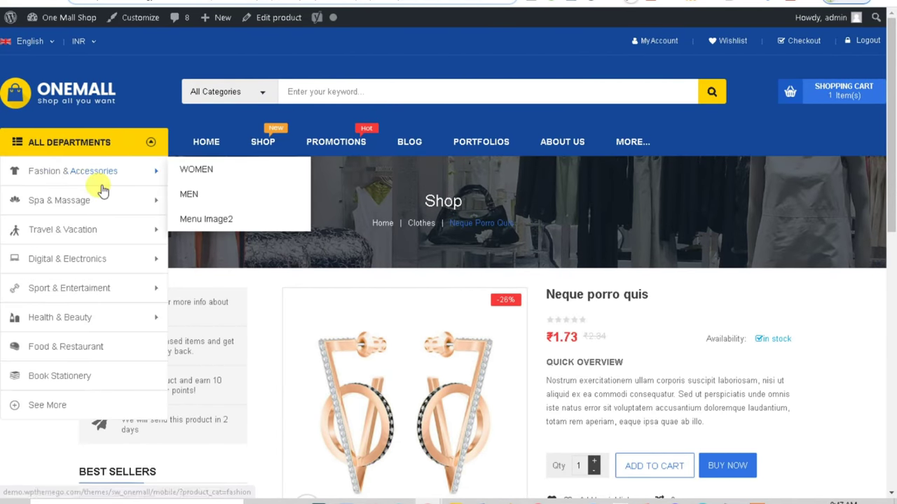
pyautogui.moveTo(115, 233)
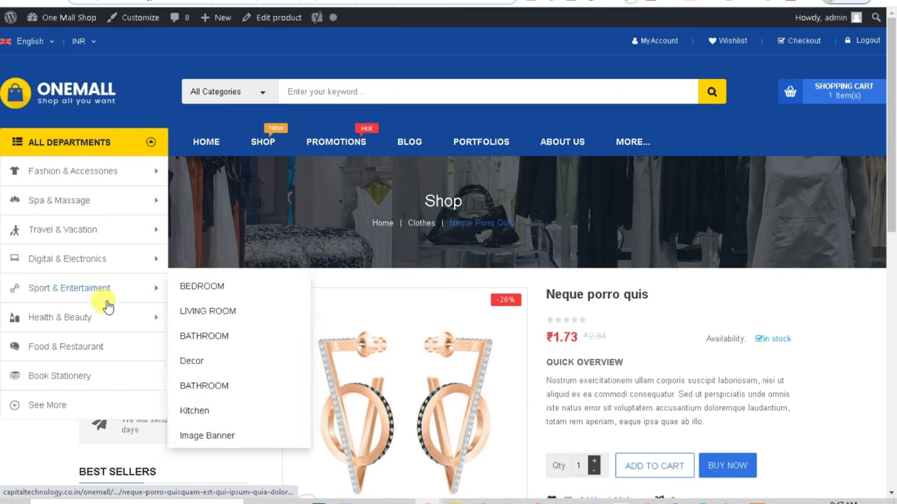
pyautogui.moveTo(105, 251)
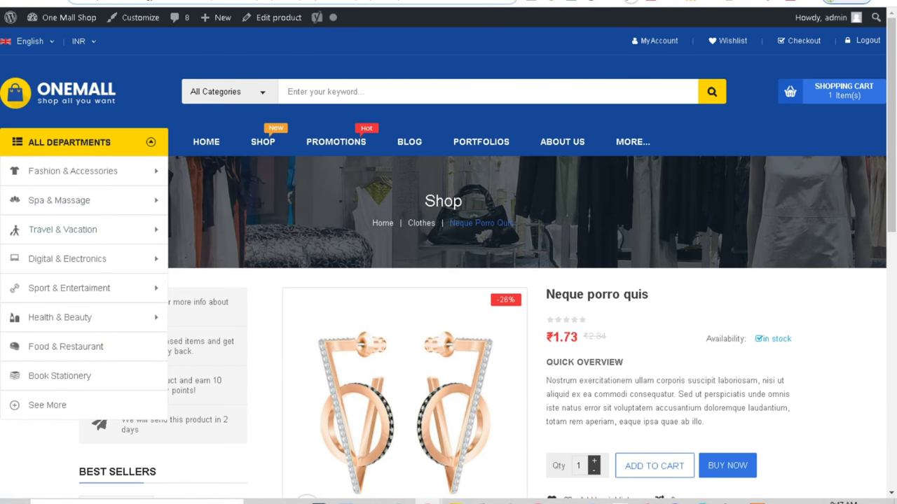
pyautogui.click(529, 6)
pyautogui.scroll(-5, 448, 422)
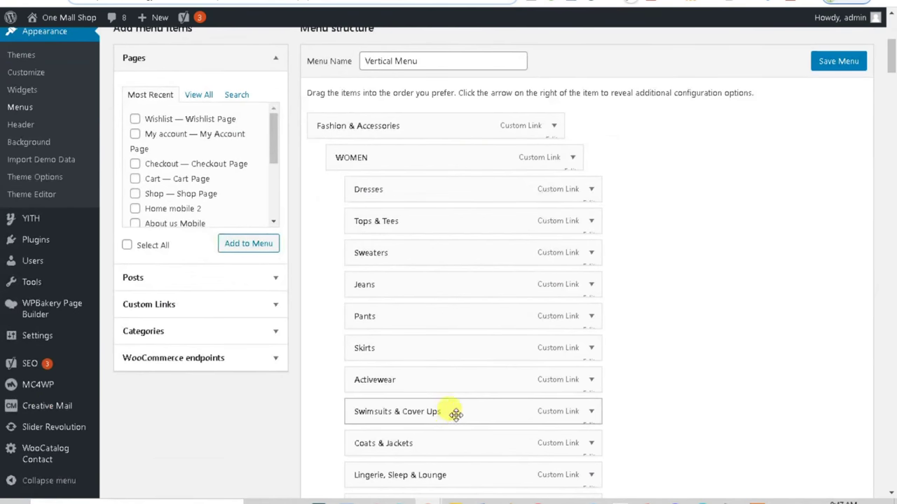
pyautogui.click(835, 67)
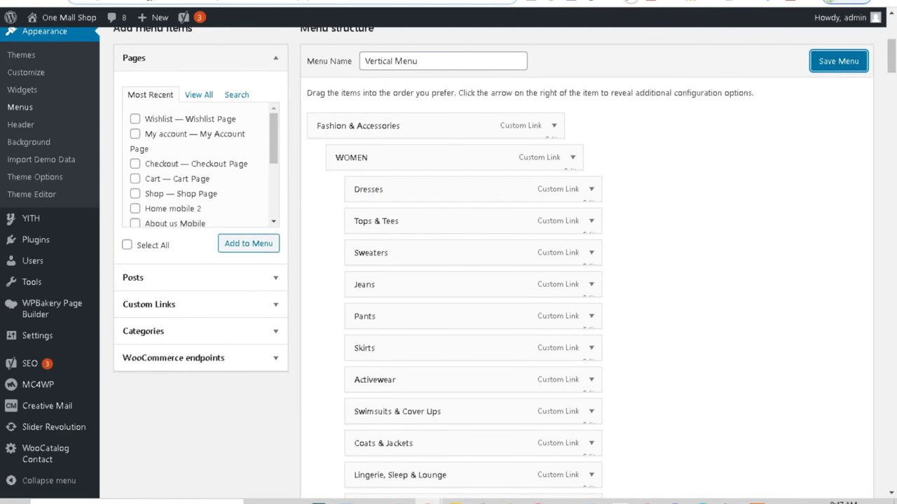
# Reload the storefront, recheck All Departments, and return to the menu editor
pyautogui.click(652, 3)
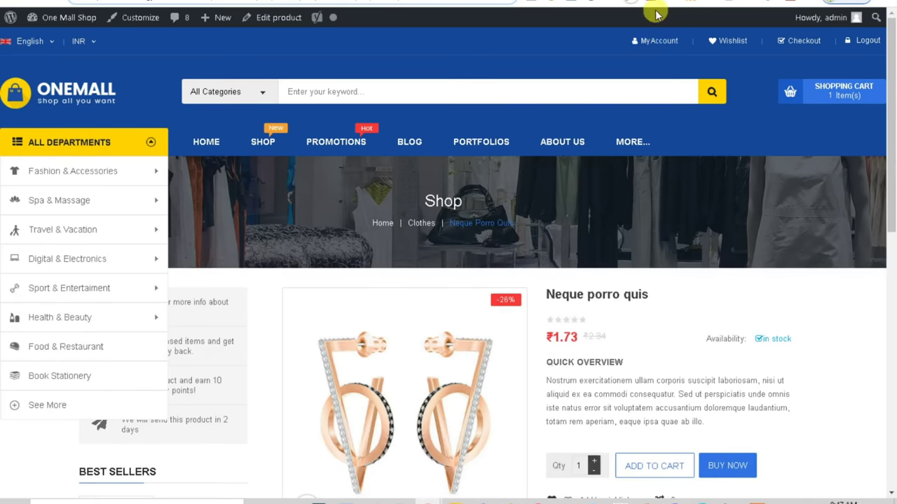
pyautogui.click(58, 3)
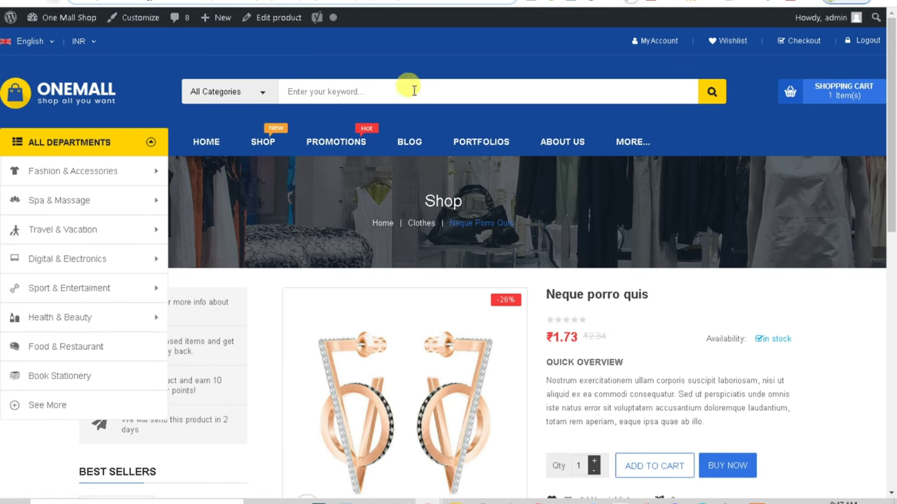
pyautogui.press('F5')
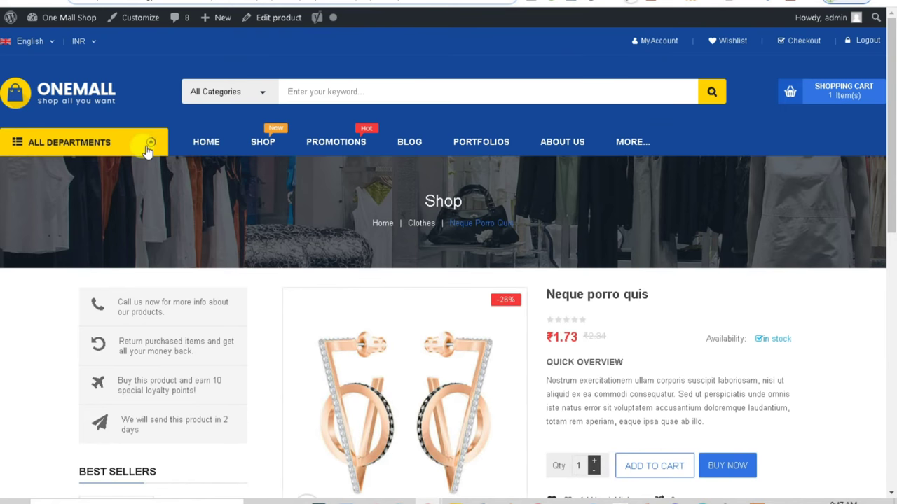
pyautogui.click(149, 146)
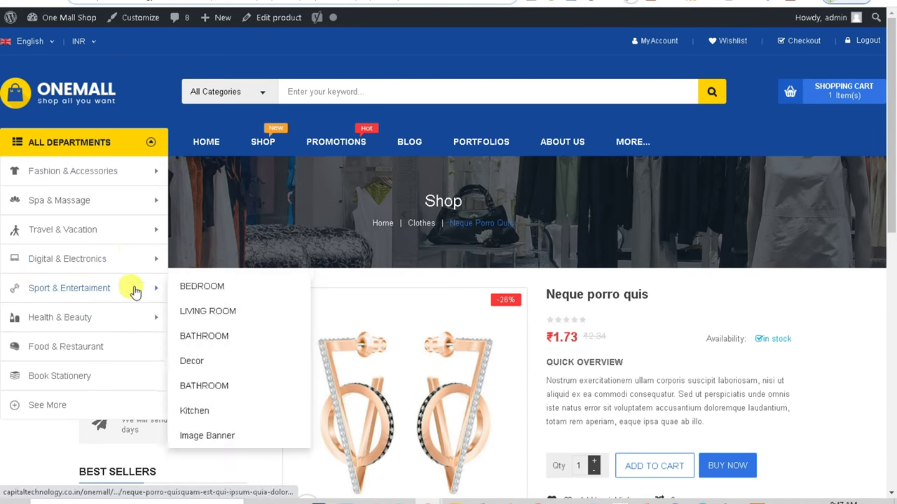
pyautogui.click(514, 3)
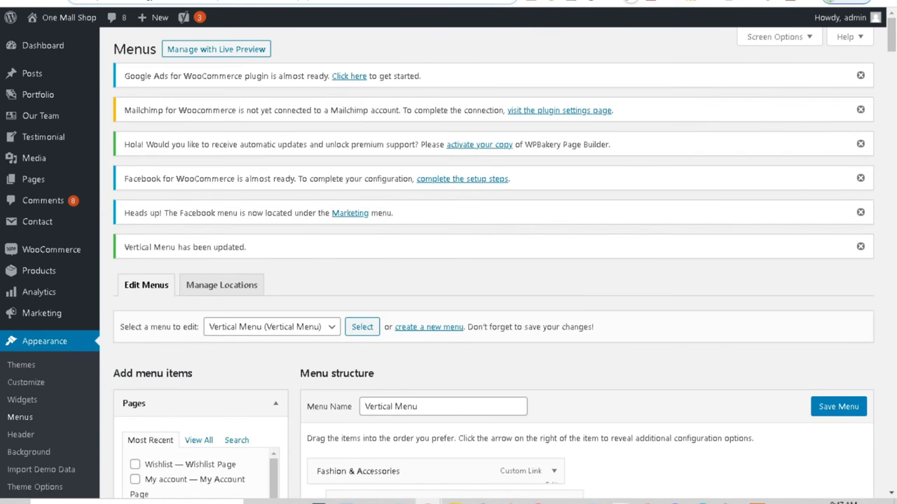
# Glance at the Clothes category edit page, then load the One Mall Shop page
pyautogui.hotkey('ctrl', 'Tab')
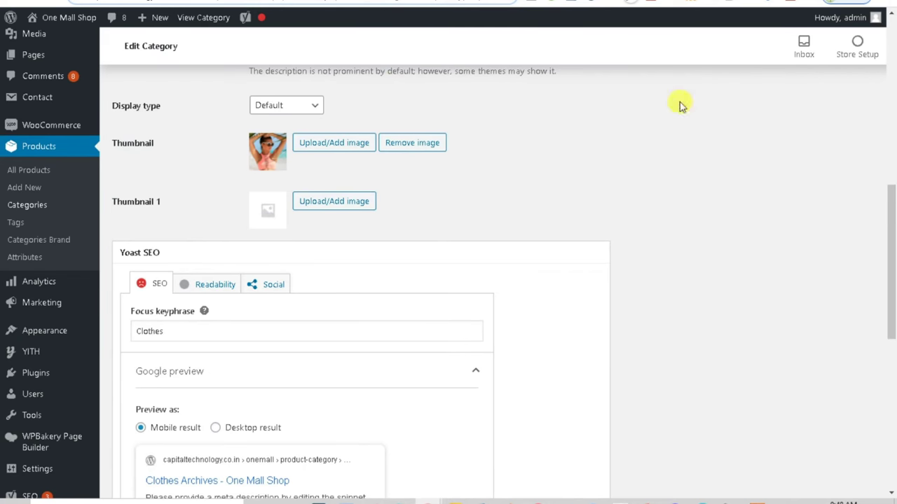
pyautogui.scroll(5, 652, 223)
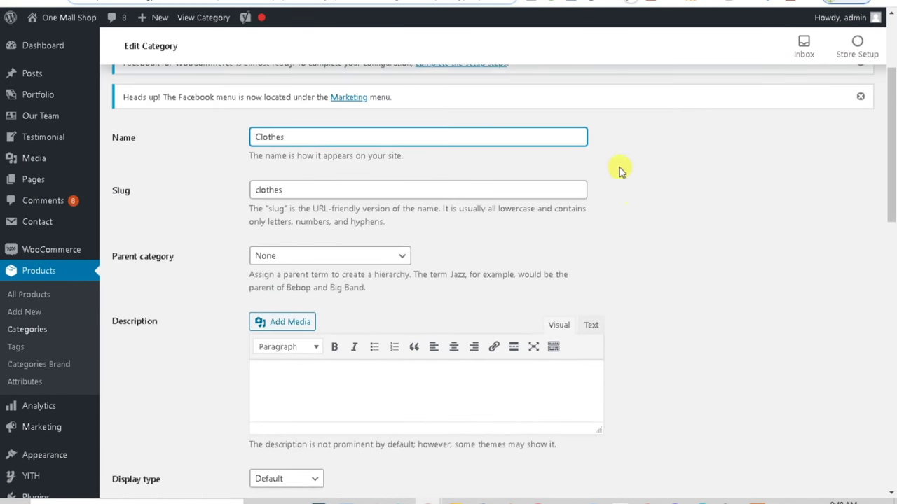
pyautogui.click(499, 3)
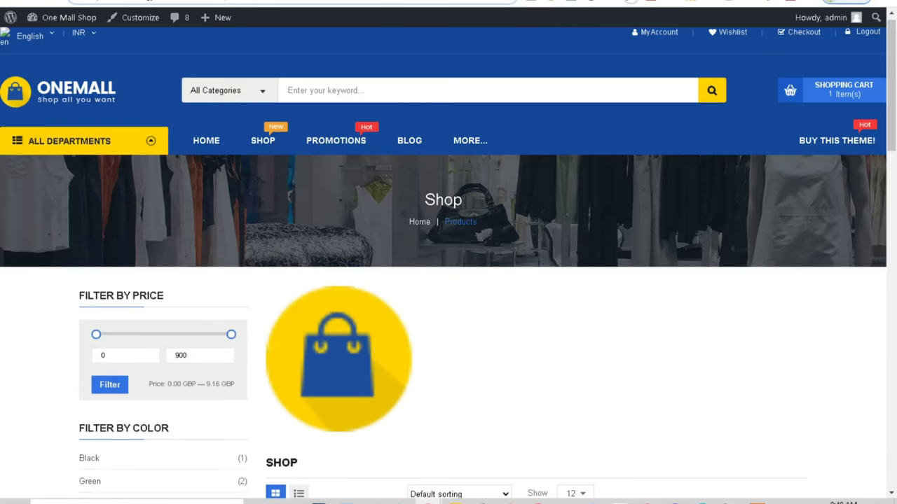
pyautogui.click(101, 21)
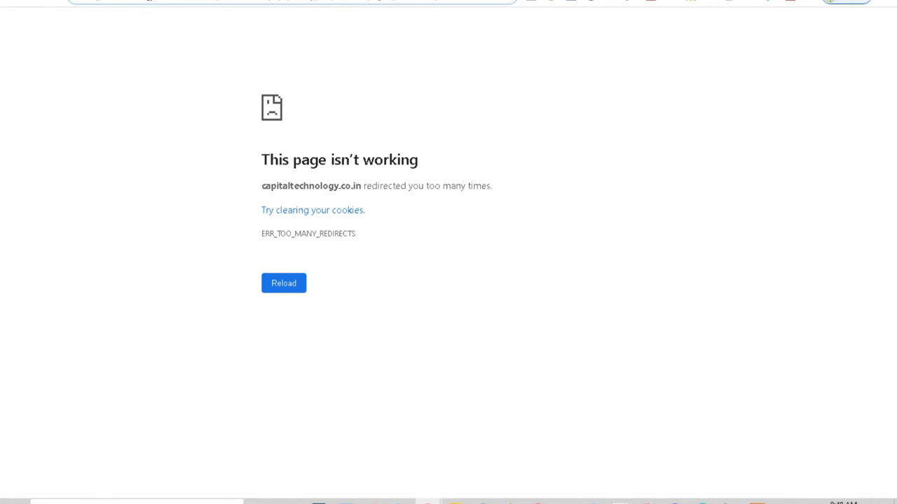
# Cycle through the remaining open tabs to the WPBakery Page Builder welcome page
pyautogui.hotkey('ctrl', 'Tab')
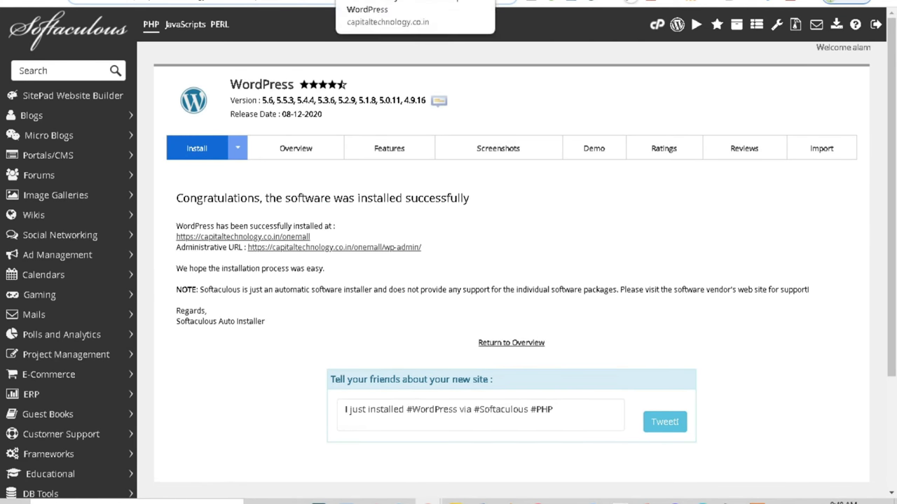
pyautogui.hotkey('ctrl', 'Tab')
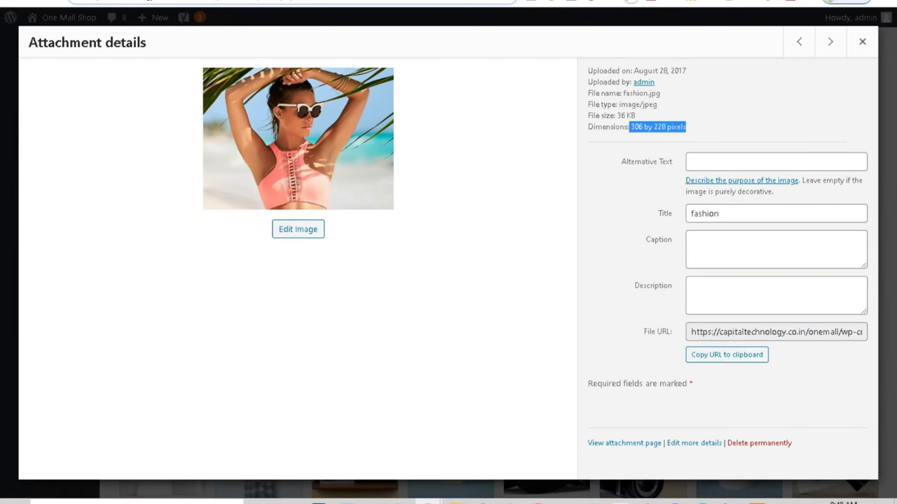
pyautogui.hotkey('ctrl', 'Tab')
pyautogui.hotkey('ctrl', 'Tab')
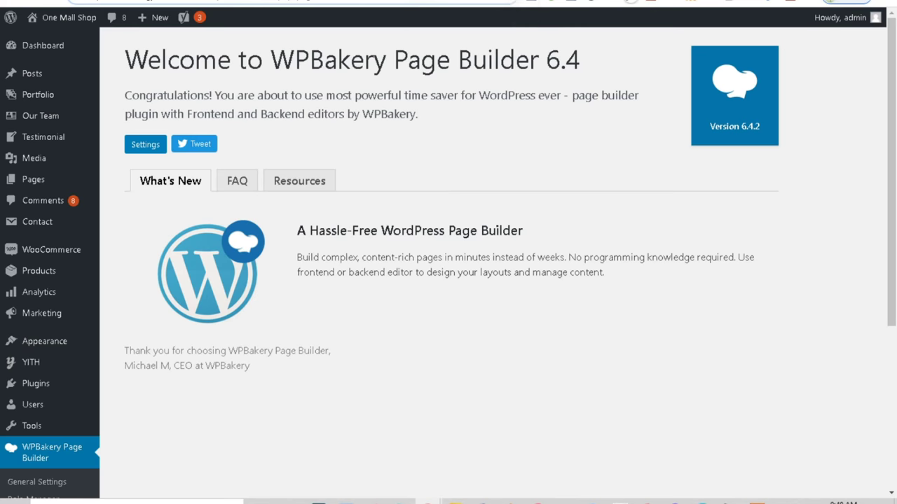
pyautogui.hotkey('ctrl', 'Tab')
pyautogui.hotkey('ctrl', 'Tab')
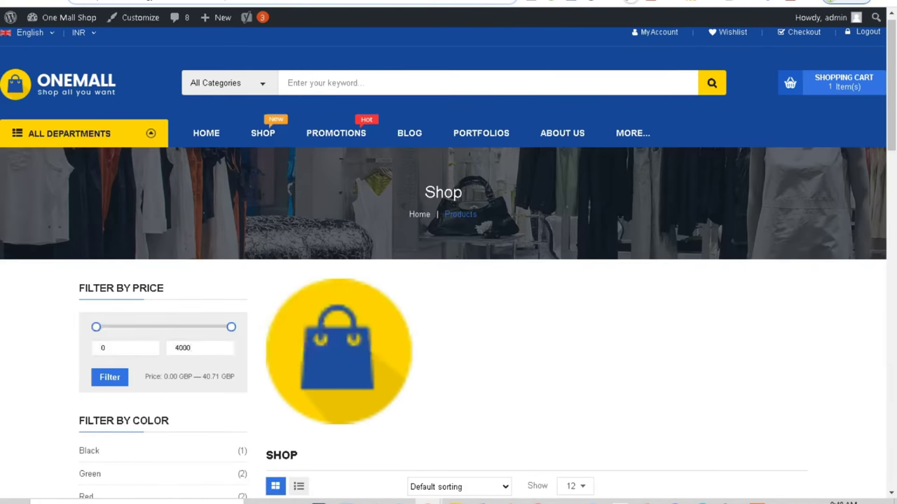
# Scroll through the Shop products like Apple – Washington and Baby Corn, then return to the WPBakery tab
pyautogui.scroll(-3, 795, 199)
pyautogui.moveTo(891, 146); pyautogui.dragTo(892, 445)
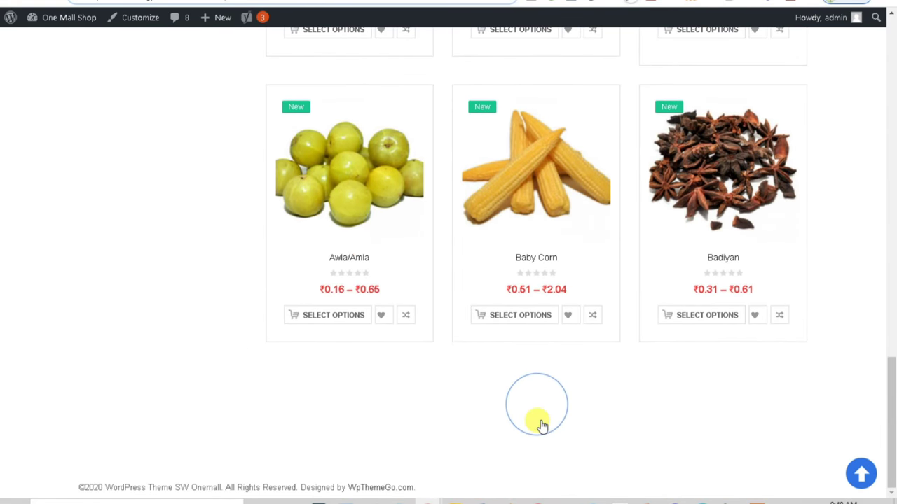
pyautogui.scroll(6, 541, 424)
pyautogui.scroll(10, 540, 424)
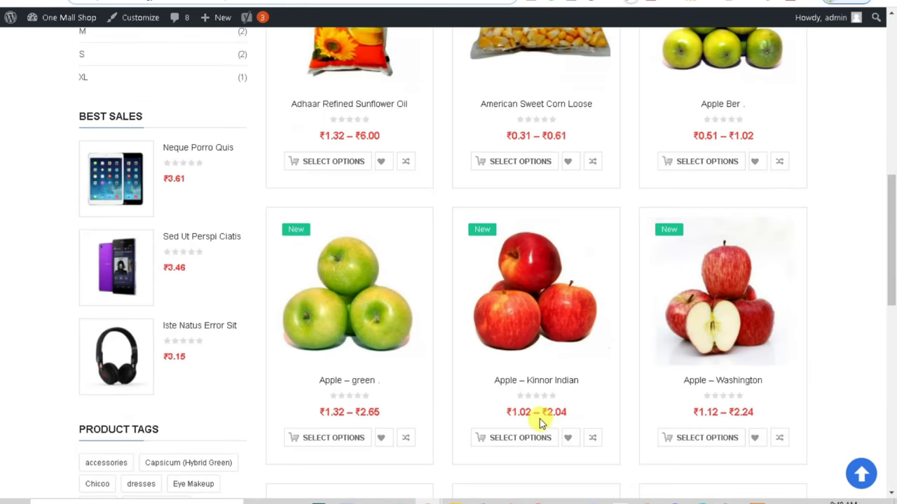
pyautogui.scroll(1, 515, 385)
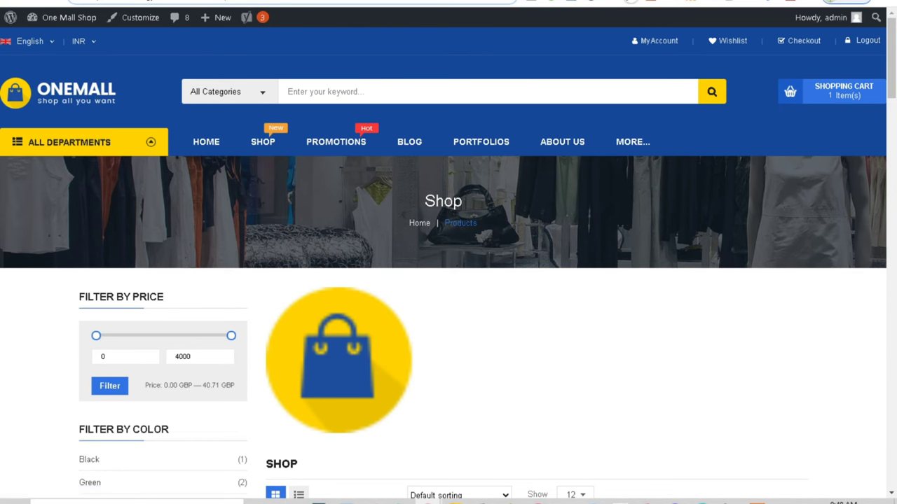
pyautogui.click(330, 3)
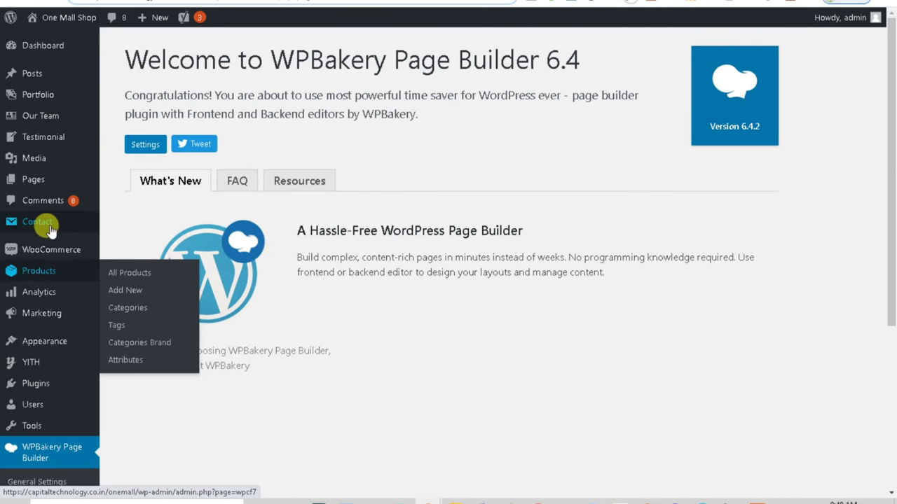
# Open the Onemall theme options and scroll through the general settings
pyautogui.moveTo(54, 347)
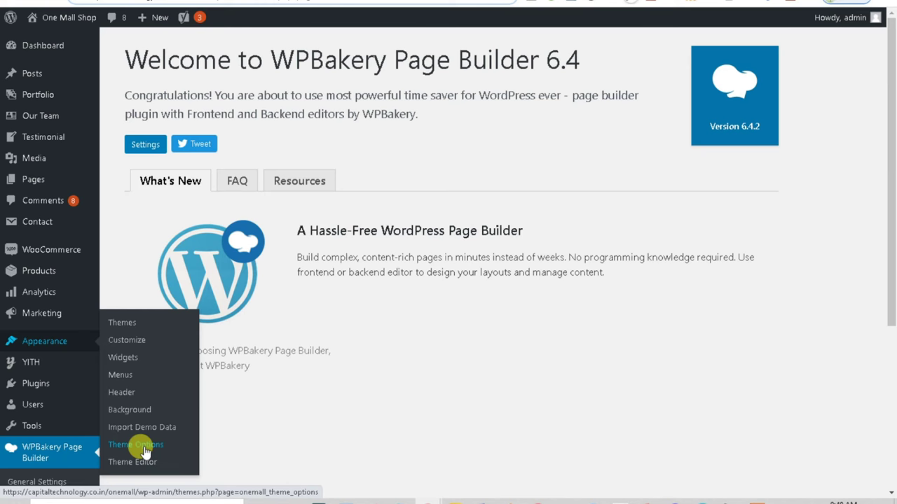
pyautogui.click(145, 452)
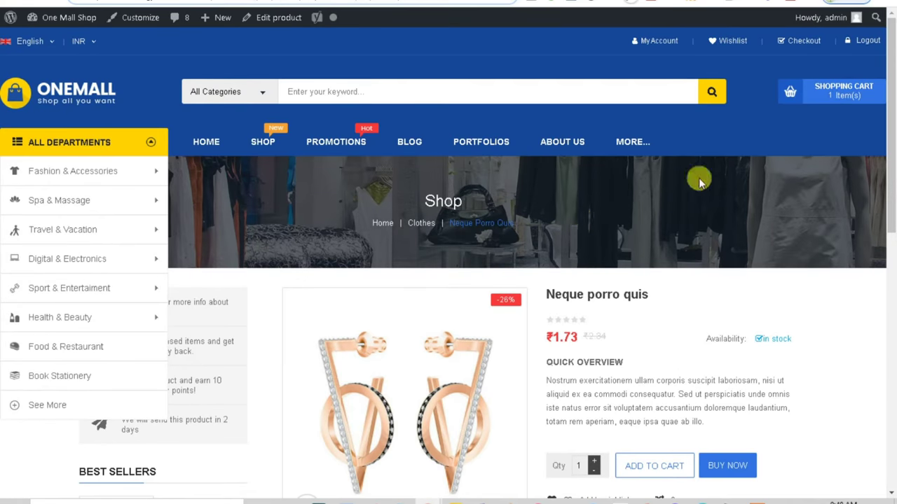
pyautogui.scroll(-15, 696, 176)
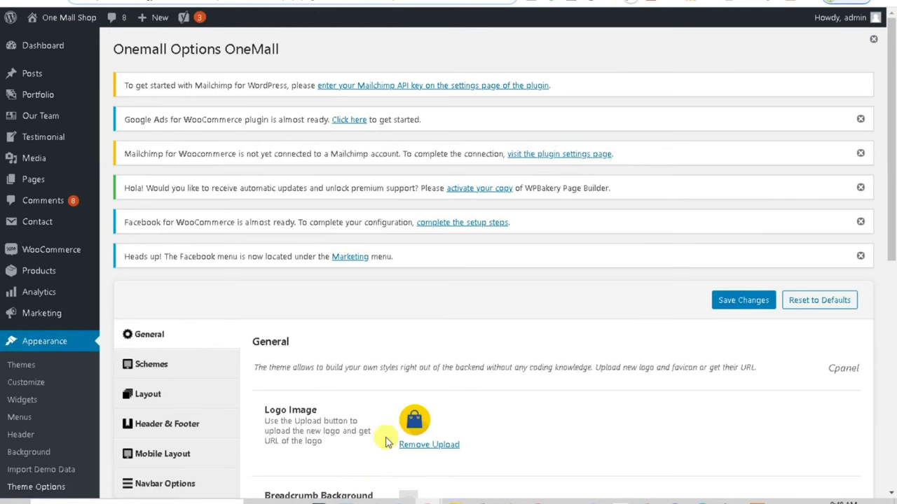
pyautogui.scroll(-3, 387, 442)
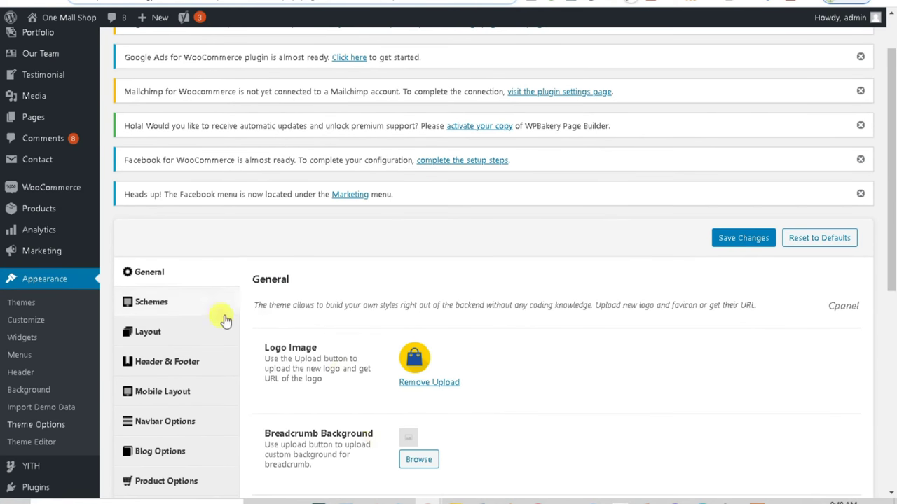
pyautogui.scroll(-3, 388, 320)
pyautogui.scroll(-3, 438, 424)
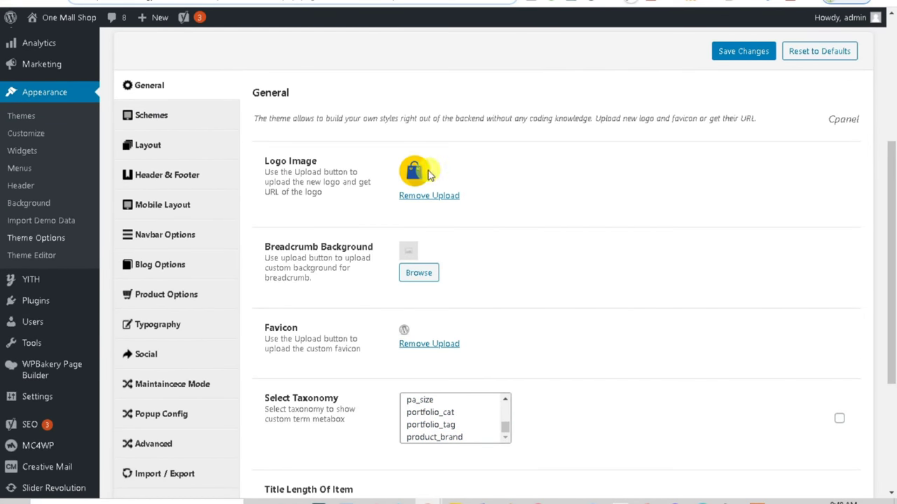
pyautogui.moveTo(390, 169); pyautogui.dragTo(494, 187)
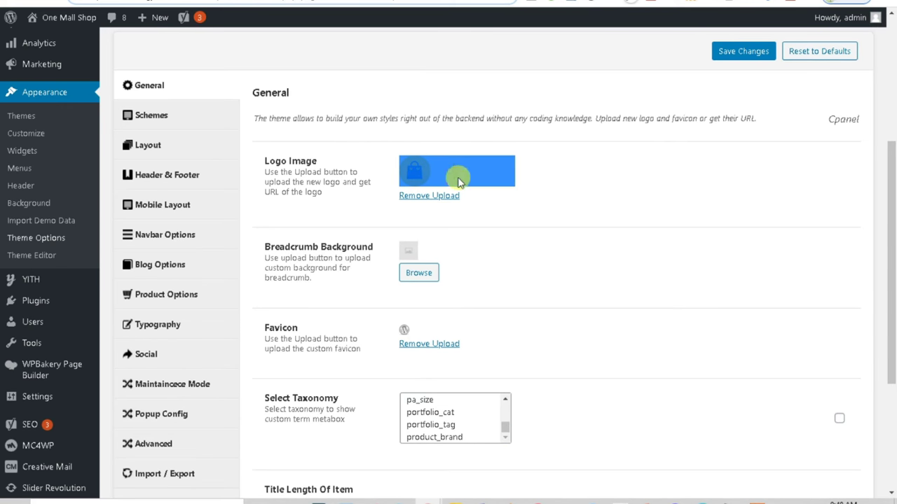
pyautogui.click(597, 189)
pyautogui.moveTo(501, 182); pyautogui.dragTo(410, 188)
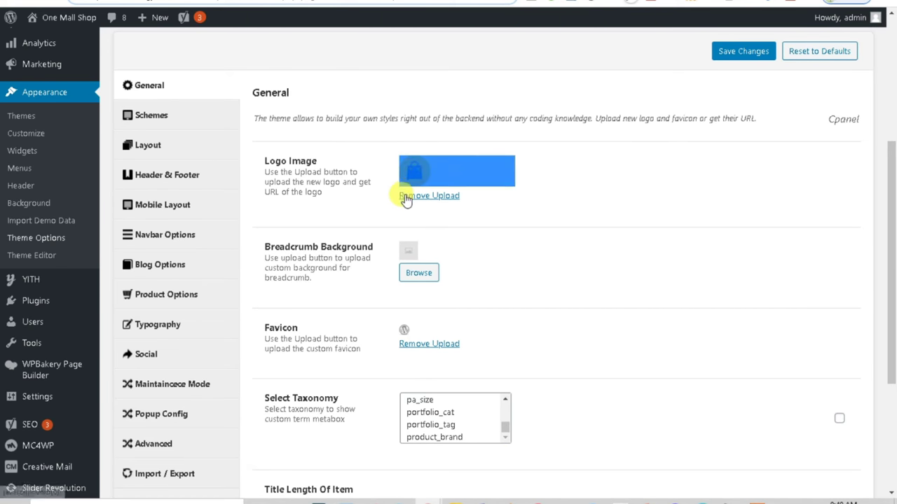
# Change the theme colour scheme to Orange and look over the layout settings
pyautogui.click(163, 123)
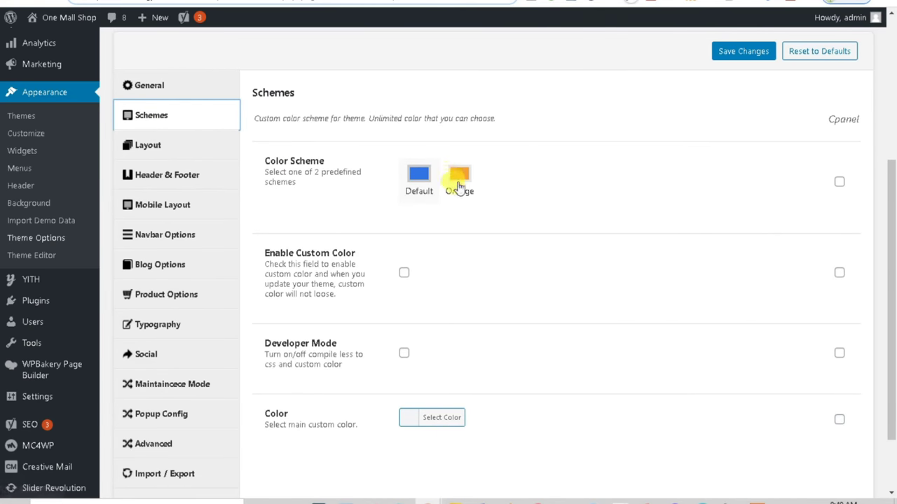
pyautogui.click(460, 179)
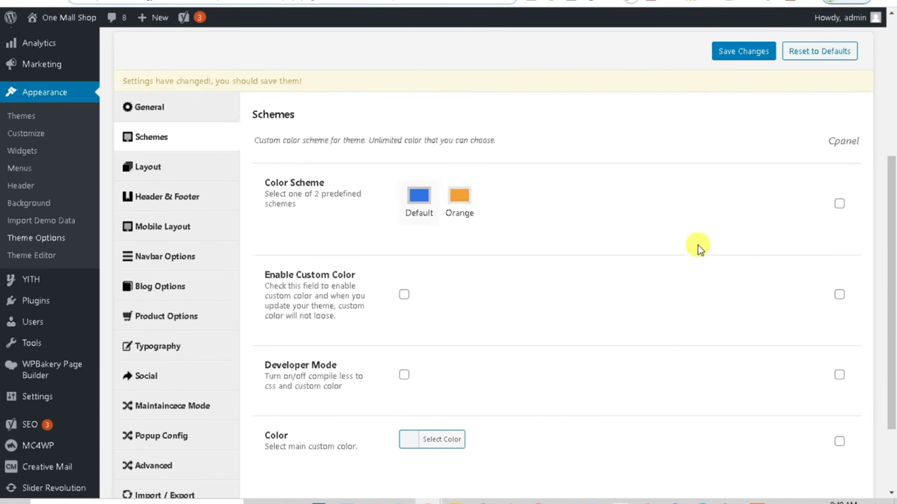
pyautogui.click(160, 167)
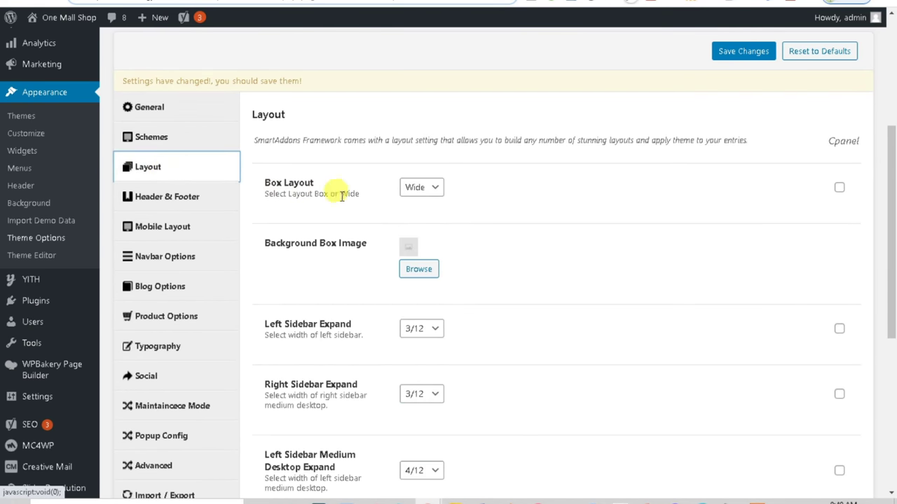
pyautogui.scroll(-3, 441, 363)
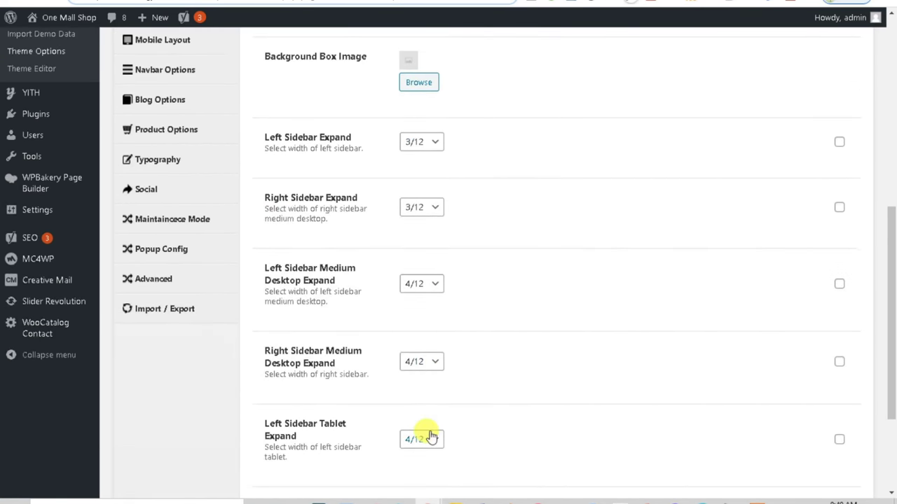
pyautogui.scroll(-2, 427, 436)
pyautogui.scroll(5, 428, 435)
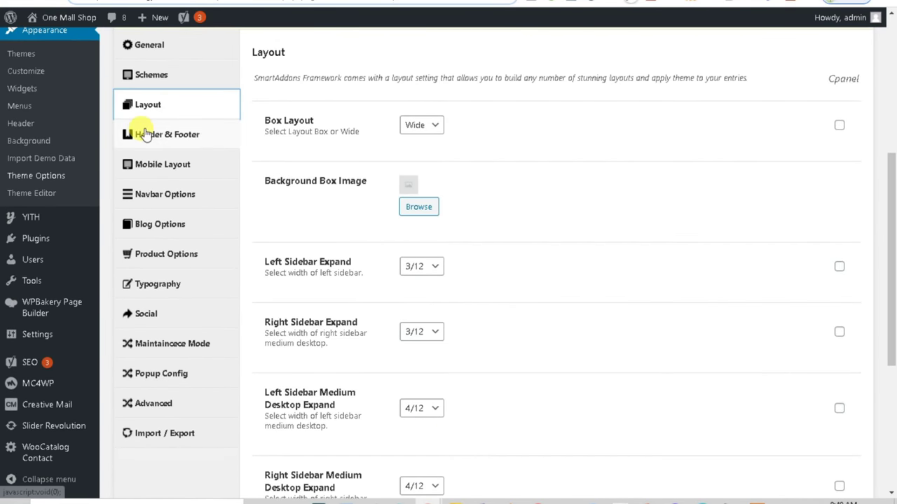
# Set the footer style to Footer Style 1 and save the Header & Footer options
pyautogui.click(145, 138)
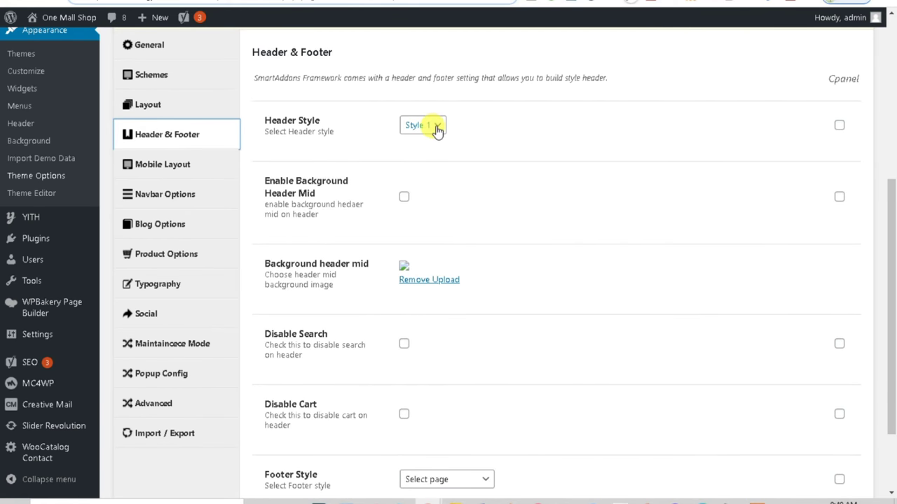
pyautogui.scroll(-2, 563, 328)
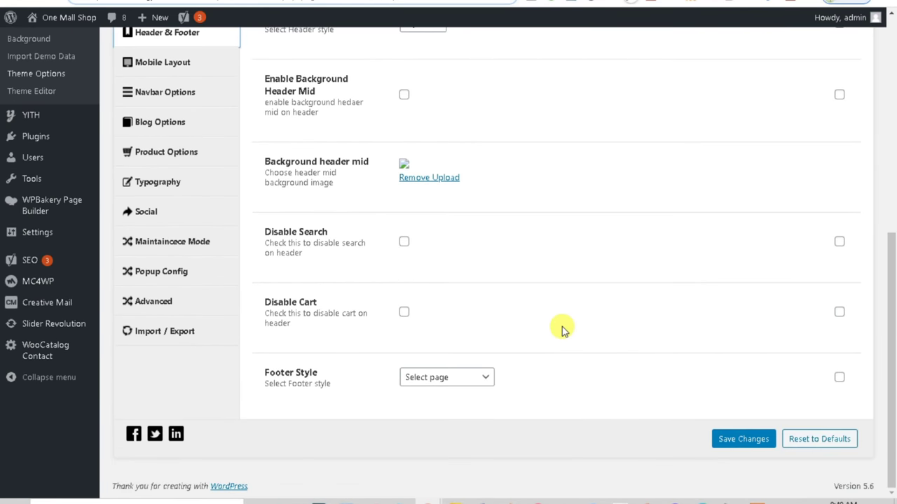
pyautogui.click(479, 387)
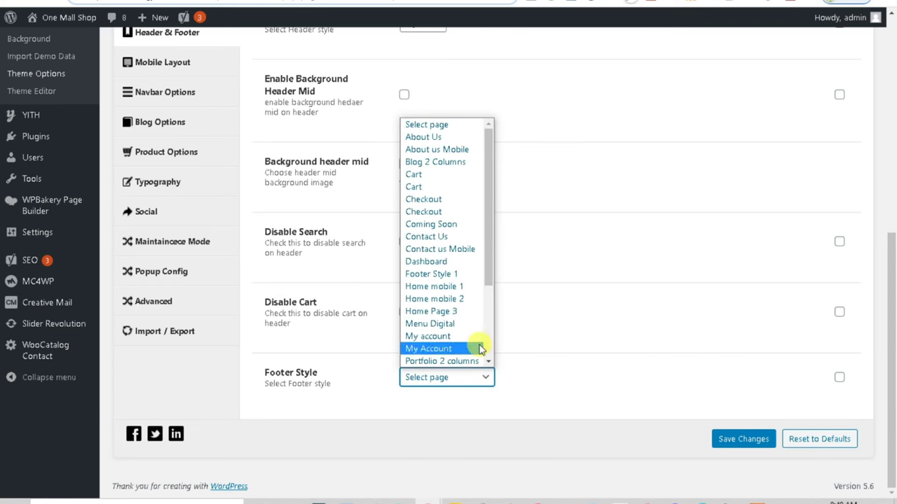
pyautogui.click(471, 274)
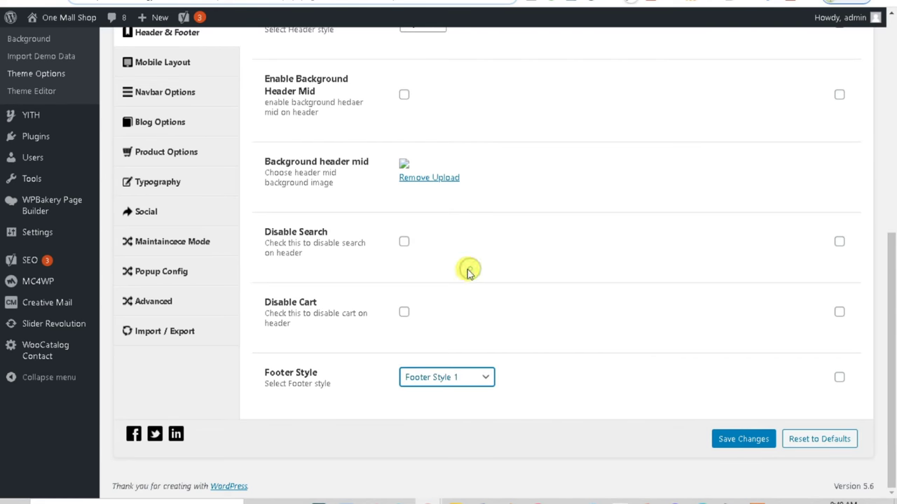
pyautogui.click(729, 449)
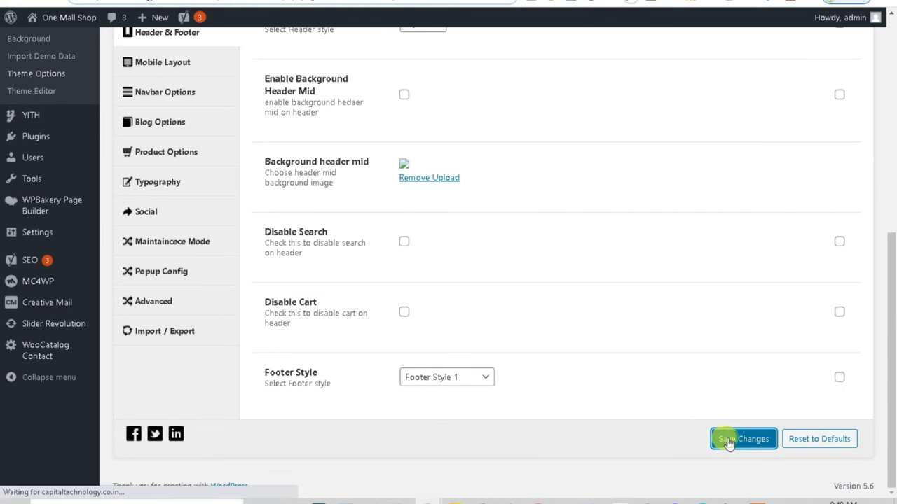
# Reload the storefront product page to see the new multi-column footer
pyautogui.scroll(2, 550, 349)
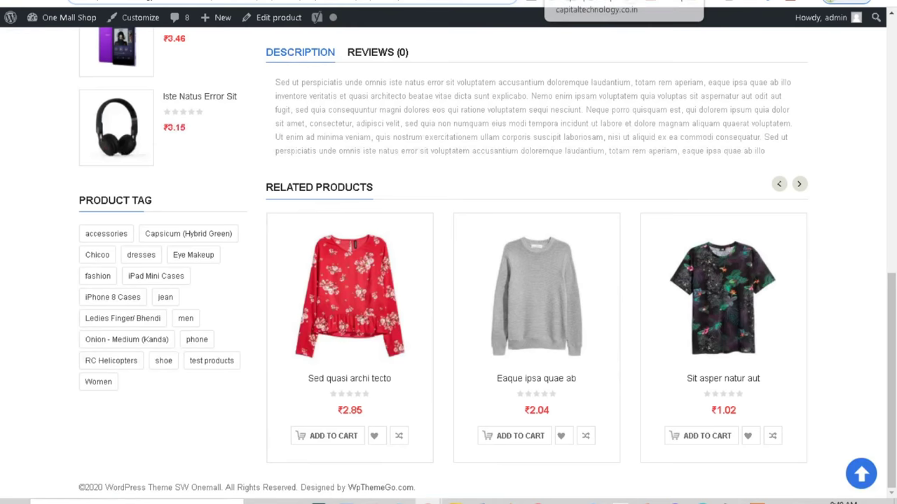
pyautogui.hotkey('ctrl', 'Tab')
pyautogui.click(49, 4)
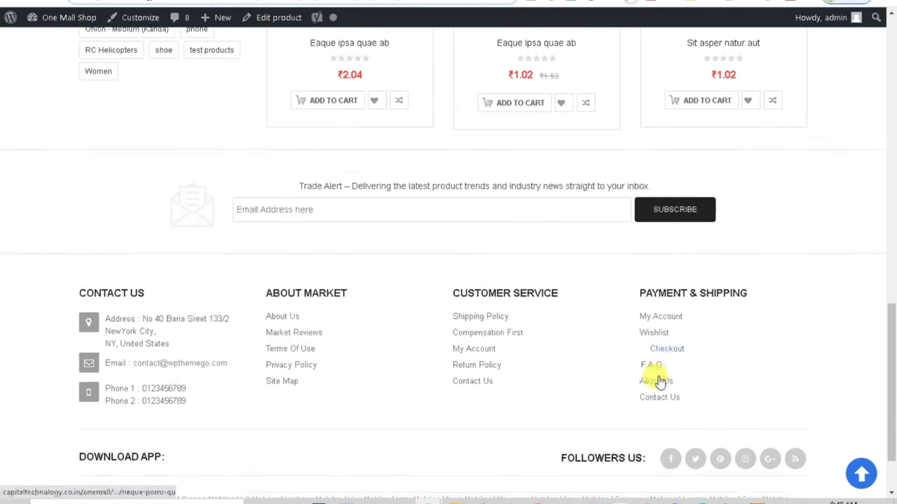
# Check the Neque porro quis product page at mobile width, then maximize to view the storefront home page
pyautogui.moveTo(889, 360); pyautogui.dragTo(893, 175)
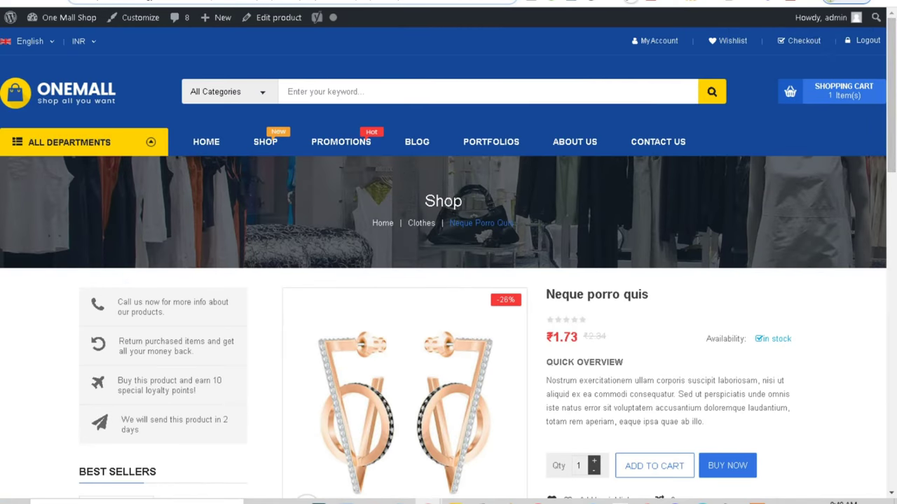
pyautogui.press('F11')
pyautogui.scroll(-5, 601, 245)
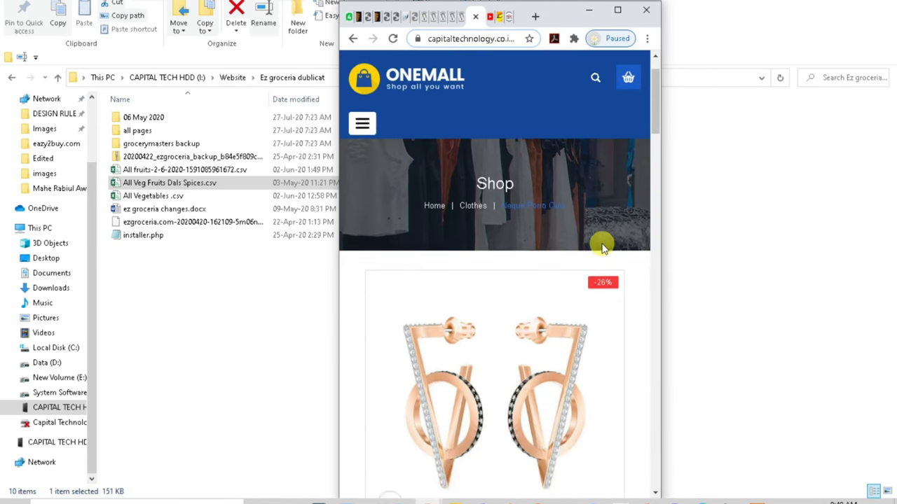
pyautogui.moveTo(648, 143); pyautogui.dragTo(663, 28)
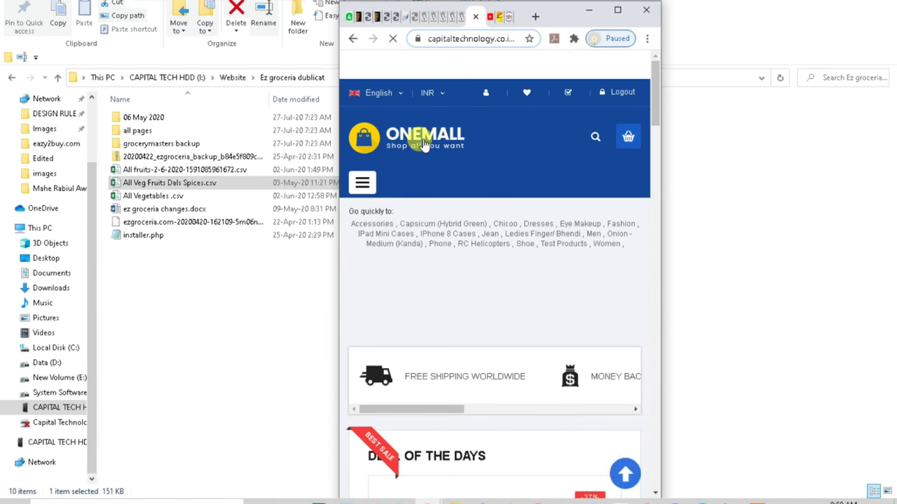
pyautogui.scroll(-5, 561, 204)
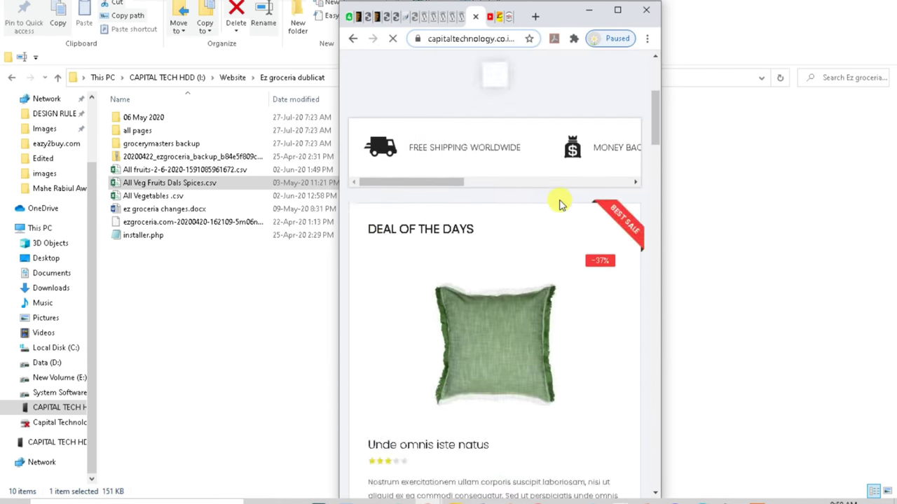
pyautogui.moveTo(660, 126); pyautogui.dragTo(667, 83)
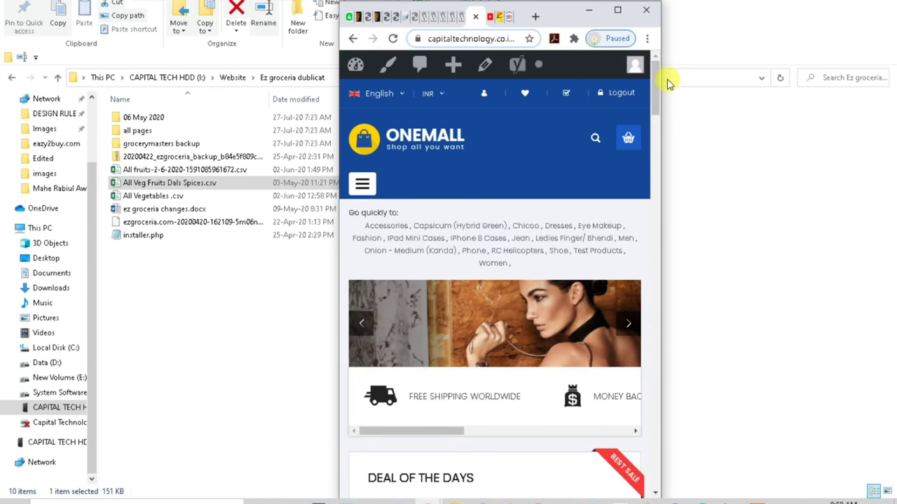
pyautogui.click(618, 11)
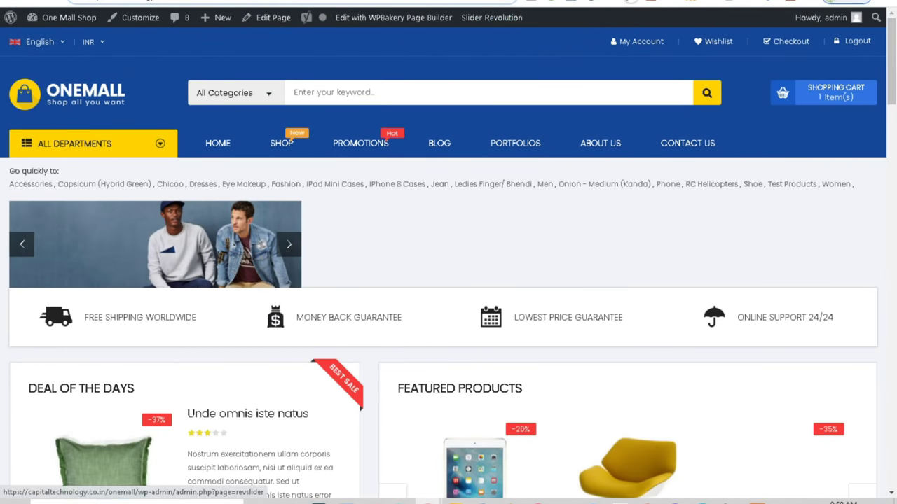
# Look through the open admin tabs: Menus, Clothes category, media library and Onemall Options
pyautogui.click(491, 4)
pyautogui.click(497, 4)
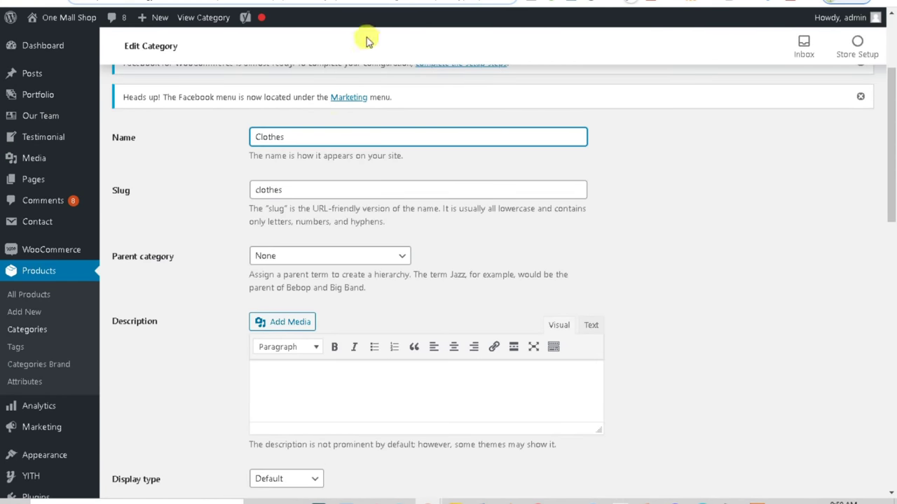
pyautogui.hotkey('ctrl', 'Tab')
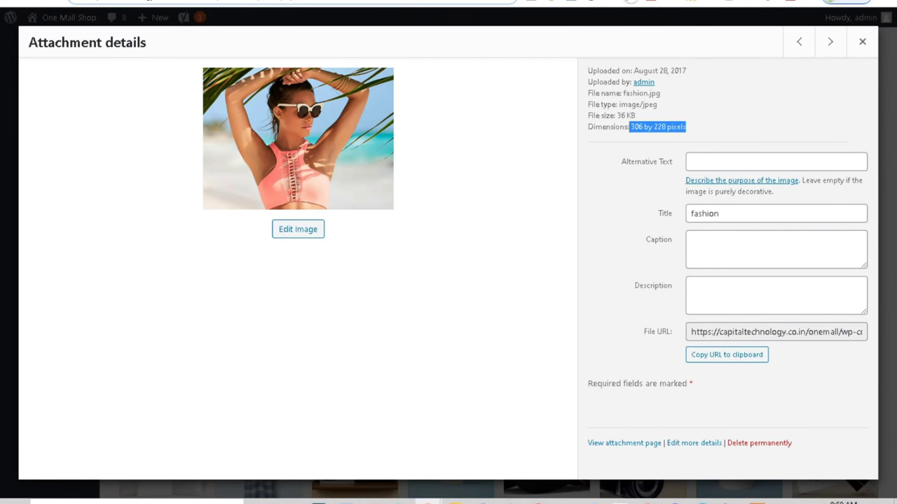
pyautogui.click(863, 42)
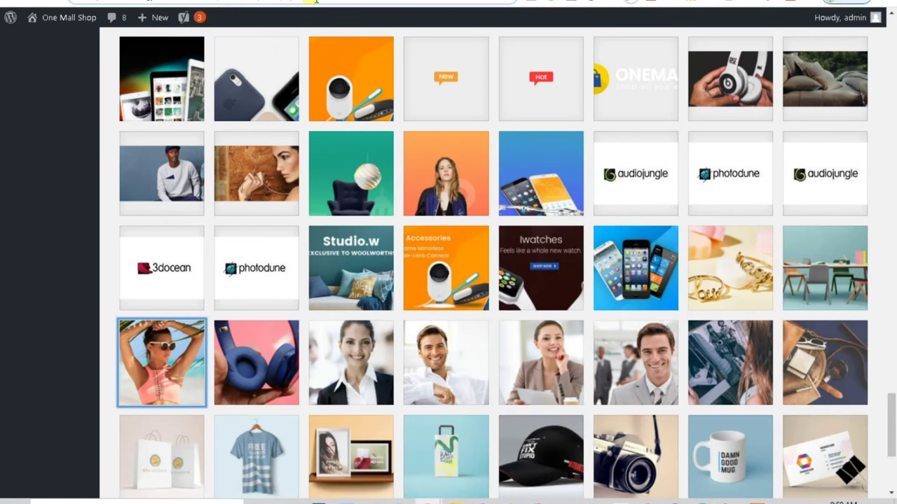
pyautogui.hotkey('ctrl', 'Tab')
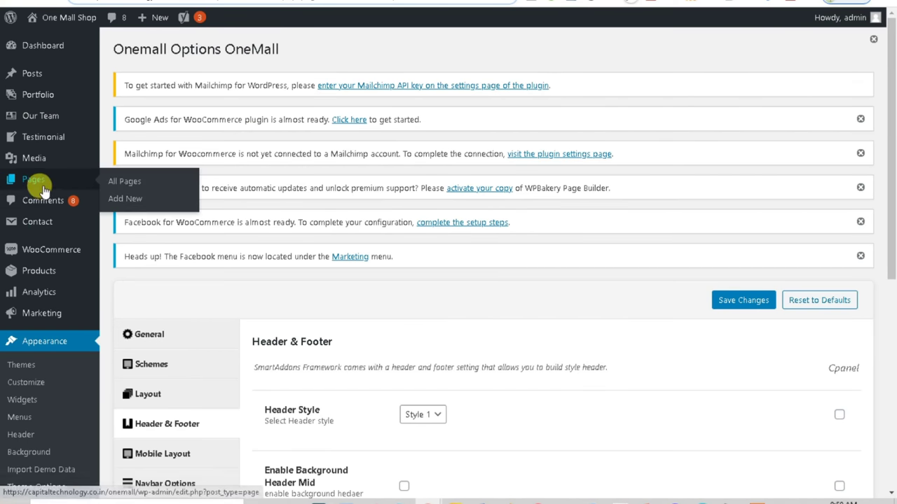
pyautogui.hotkey('ctrl', 'Tab')
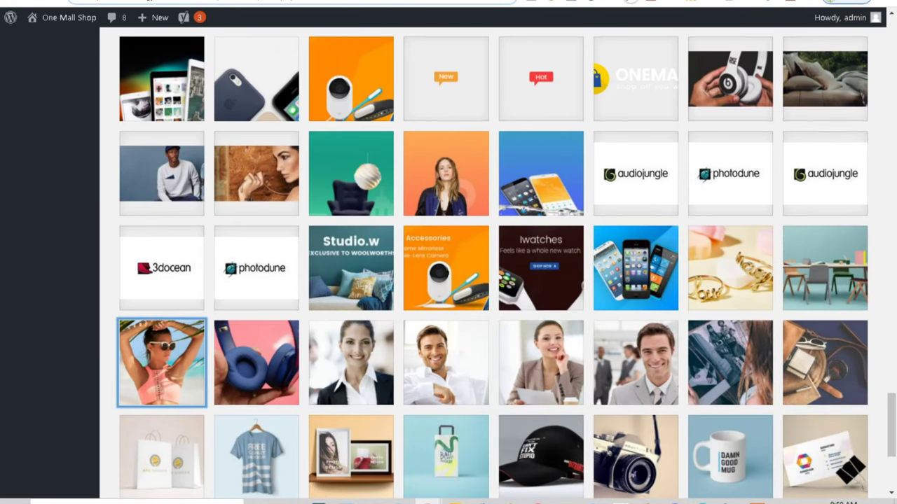
pyautogui.hotkey('ctrl', 'Tab')
pyautogui.hotkey('ctrl', 'Tab')
pyautogui.scroll(15, 110, 324)
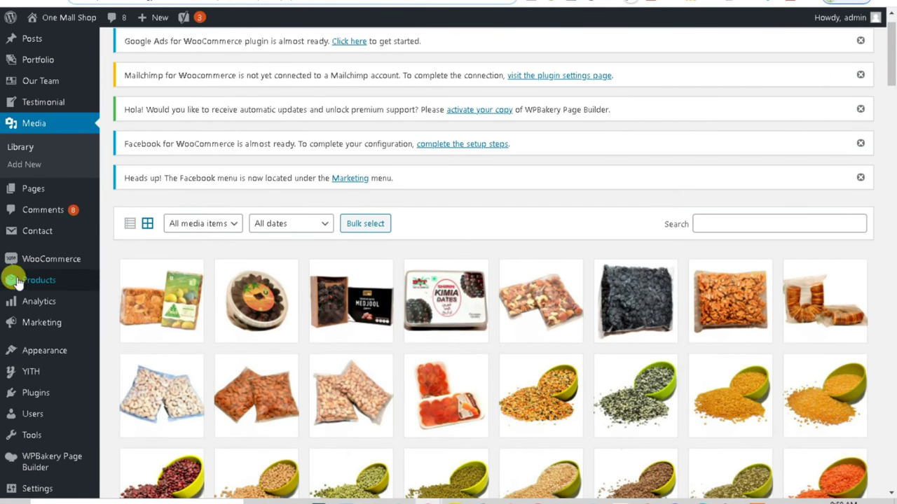
# From All Pages, open the Home Mobile 1 page's View link in a new tab and switch to it
pyautogui.moveTo(40, 413)
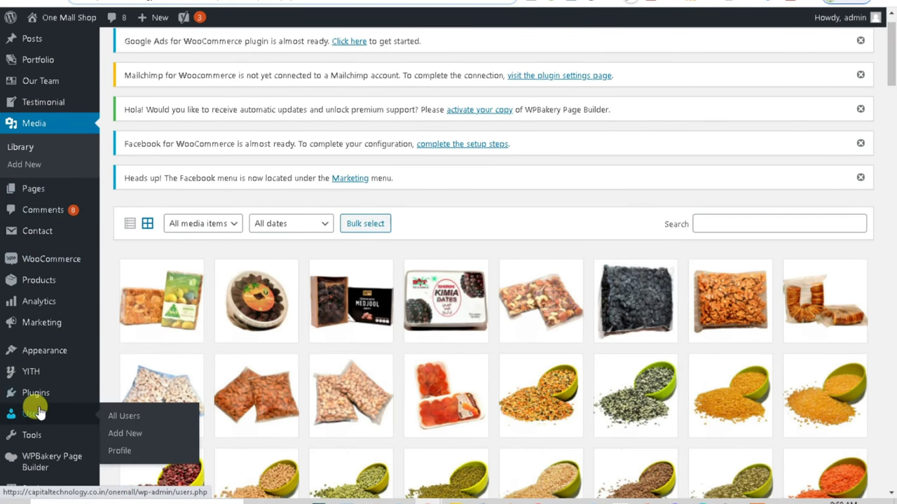
pyautogui.moveTo(35, 191)
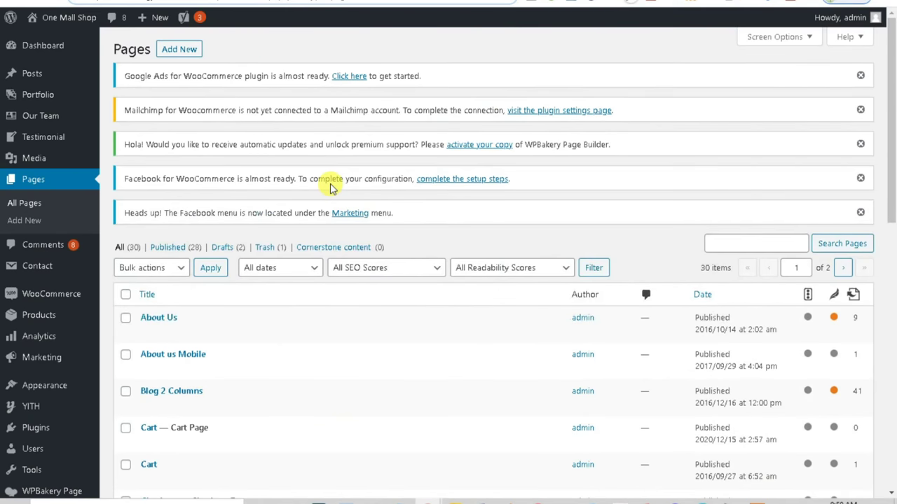
pyautogui.scroll(-7, 351, 246)
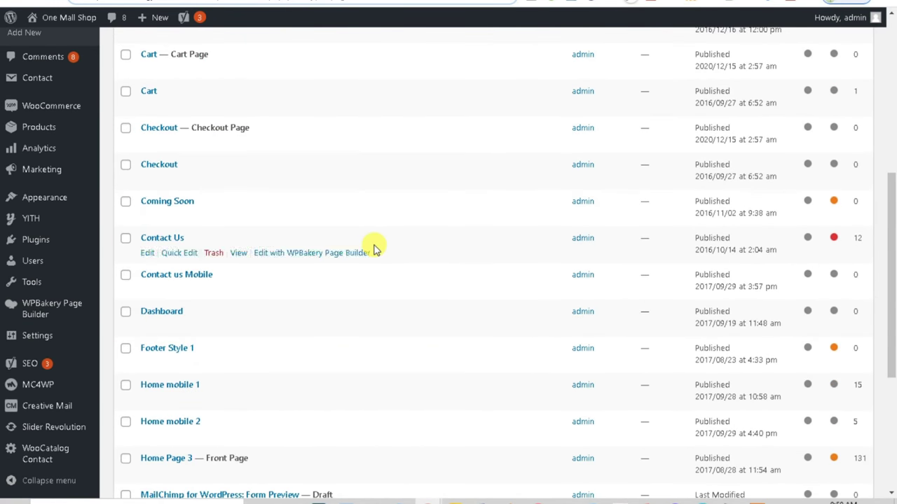
pyautogui.rightClick(237, 275)
pyautogui.click(270, 289)
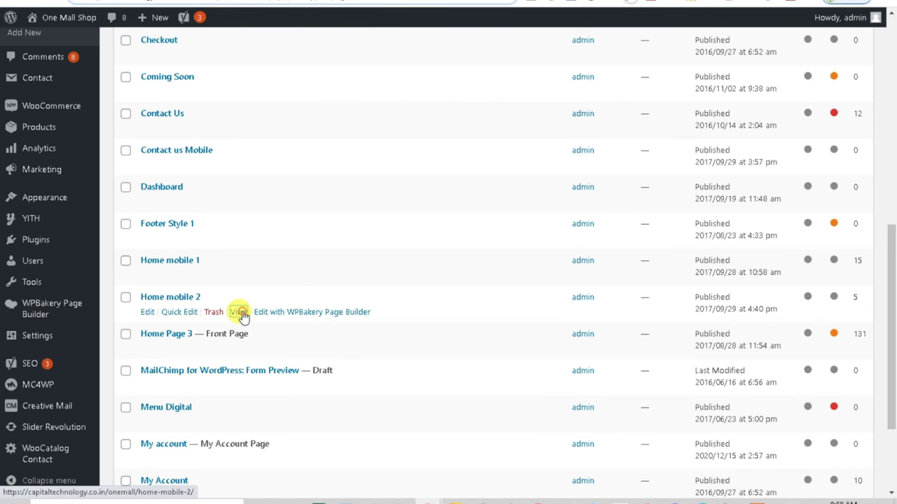
pyautogui.rightClick(238, 312)
pyautogui.click(271, 321)
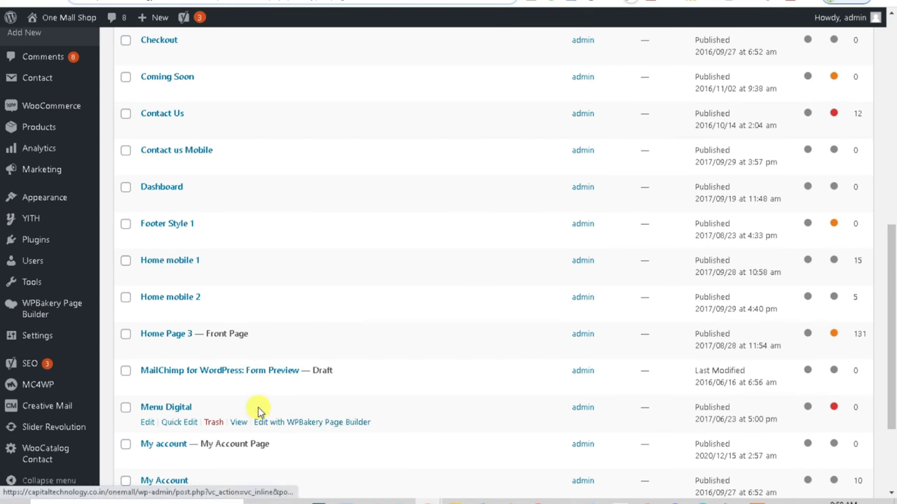
pyautogui.click(372, 7)
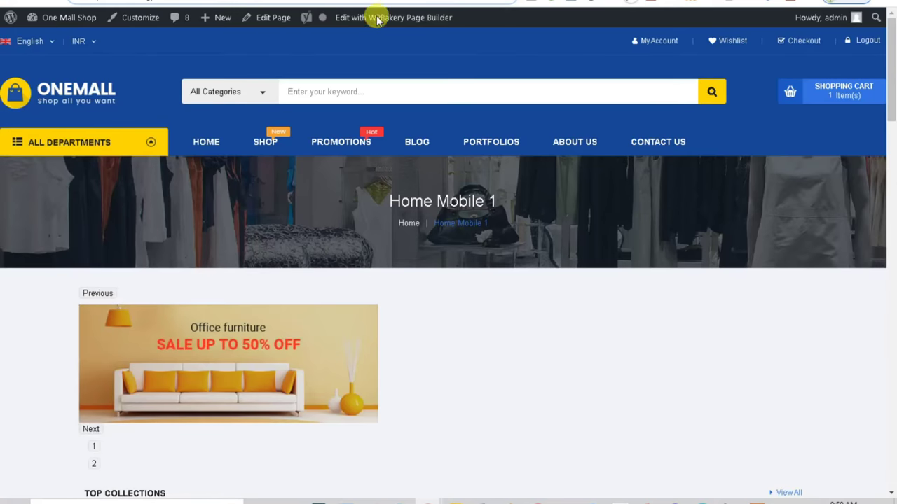
# Scroll through the Home Mobile 2 page at the narrow window width
pyautogui.scroll(-5, 486, 379)
pyautogui.scroll(-4, 488, 377)
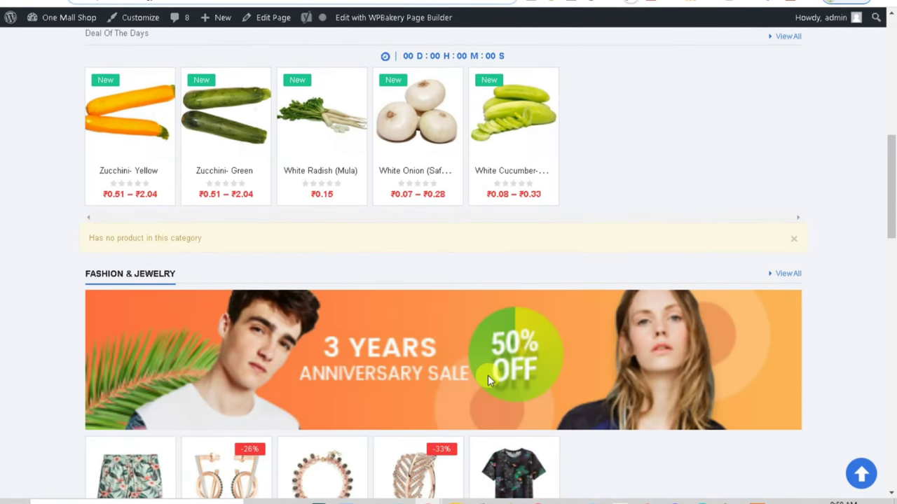
pyautogui.moveTo(895, 200); pyautogui.dragTo(894, 79)
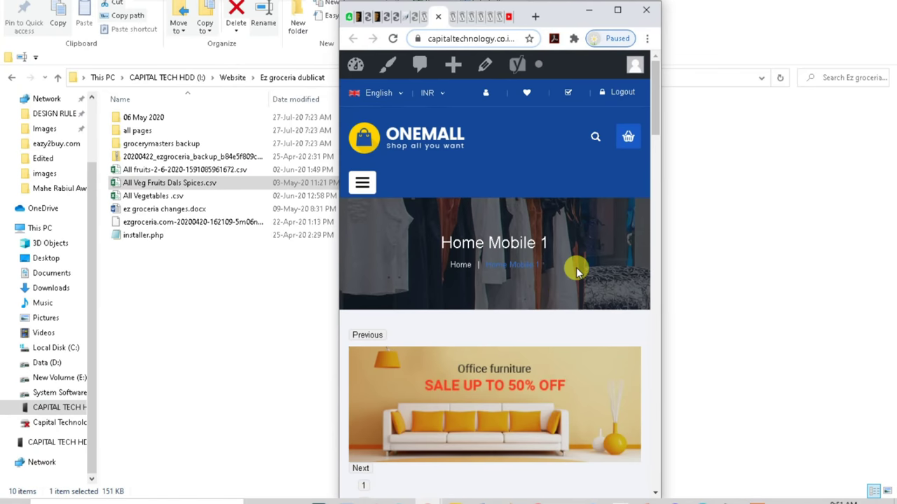
pyautogui.scroll(-3, 576, 272)
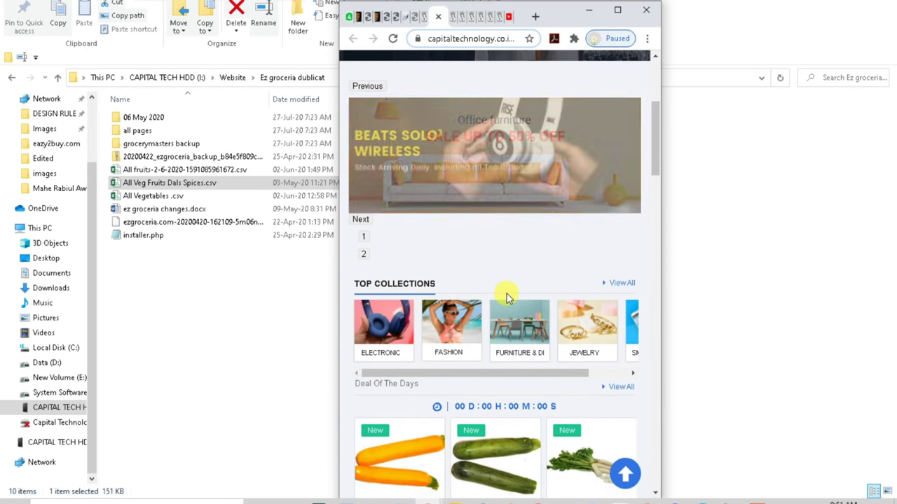
pyautogui.scroll(2, 483, 280)
pyautogui.scroll(1, 439, 280)
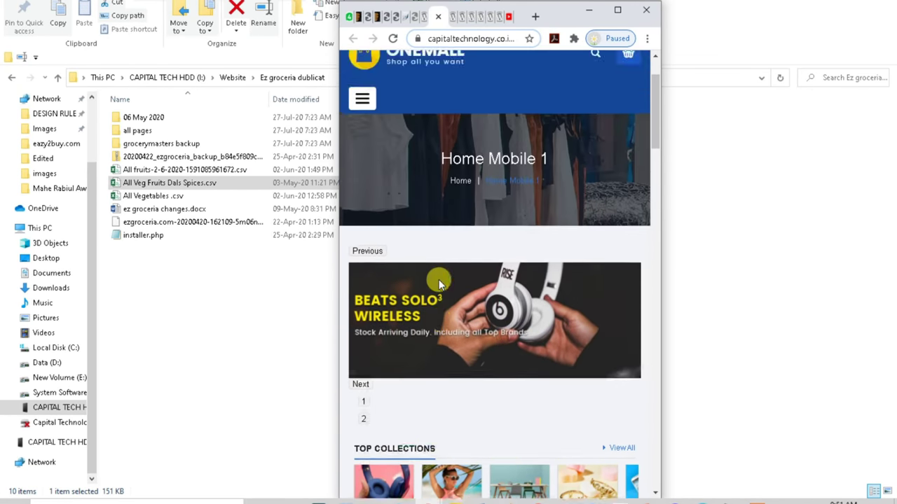
pyautogui.scroll(-4, 498, 378)
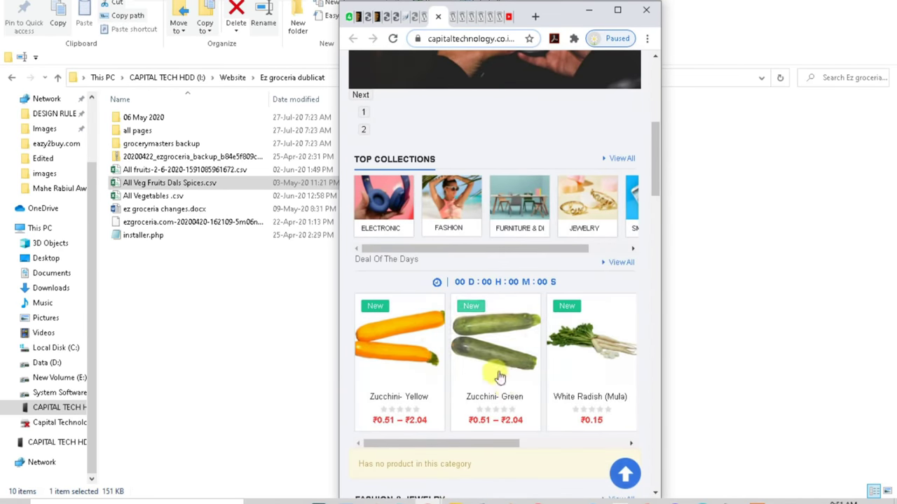
pyautogui.scroll(-2, 498, 378)
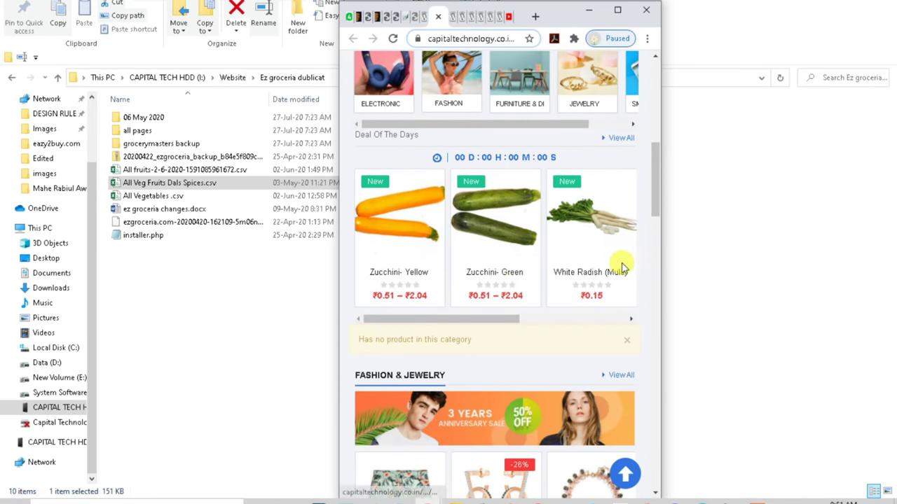
pyautogui.moveTo(487, 317); pyautogui.dragTo(456, 330)
pyautogui.scroll(-2, 538, 394)
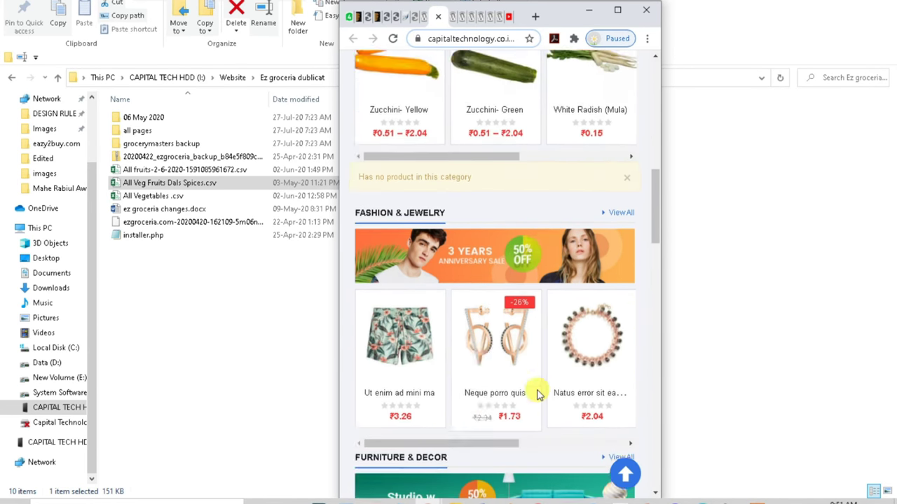
pyautogui.scroll(-2, 473, 248)
pyautogui.scroll(-5, 582, 273)
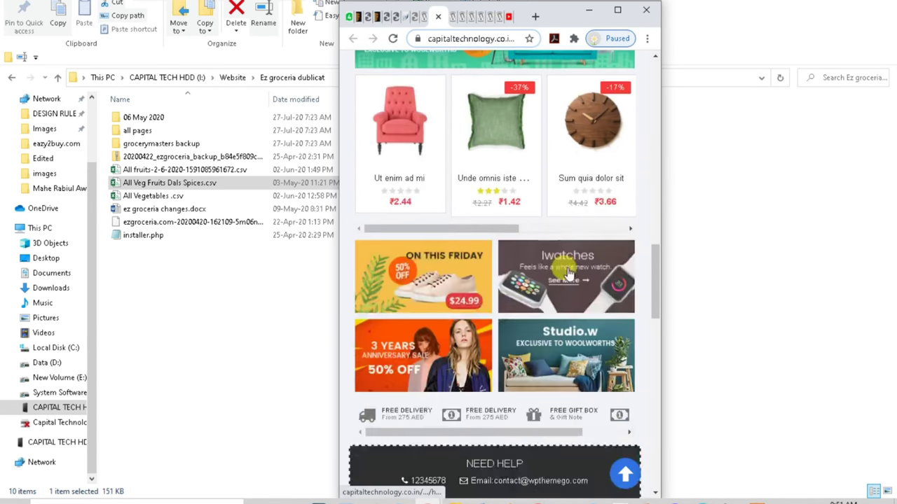
pyautogui.scroll(-8, 568, 273)
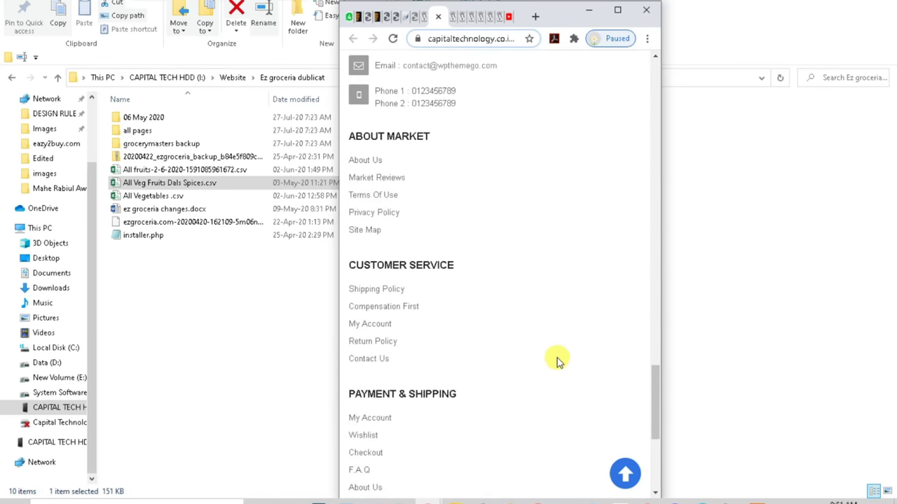
pyautogui.scroll(-4, 558, 360)
pyautogui.scroll(1, 628, 82)
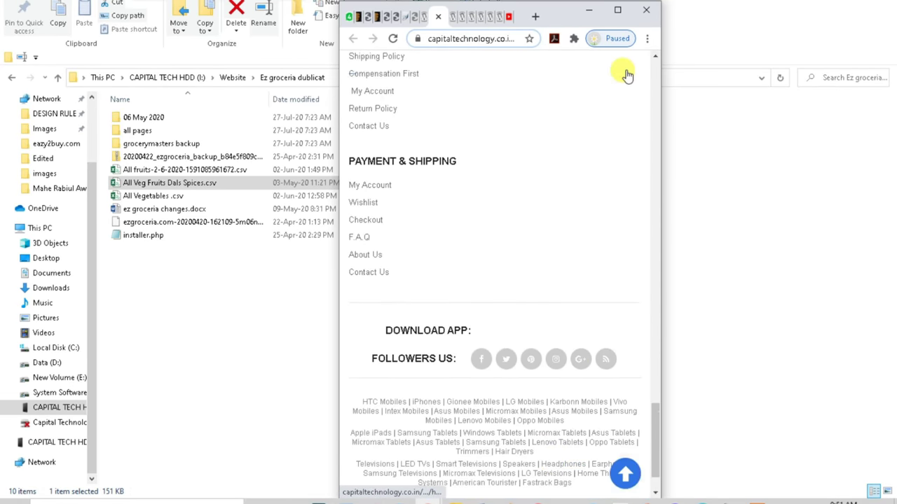
# Maximize the window and review the Home Mobile 2 page at full width
pyautogui.click(617, 10)
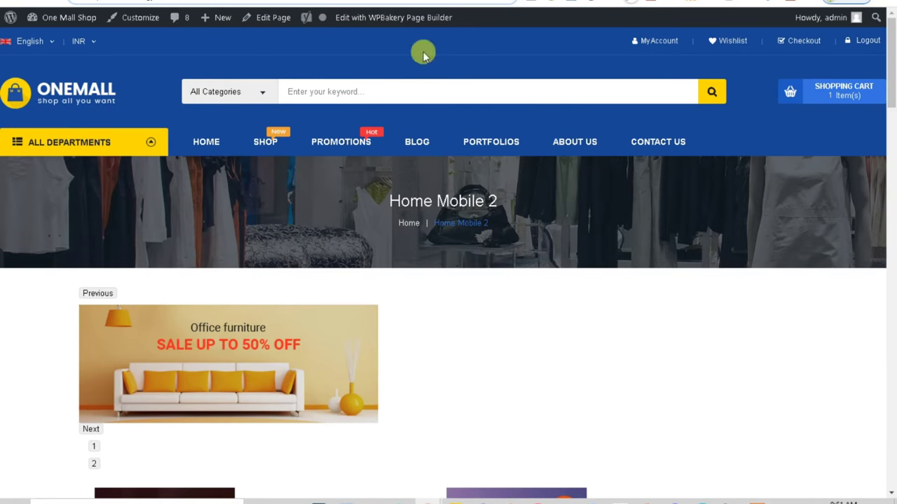
pyautogui.scroll(-5, 453, 304)
pyautogui.scroll(-10, 504, 339)
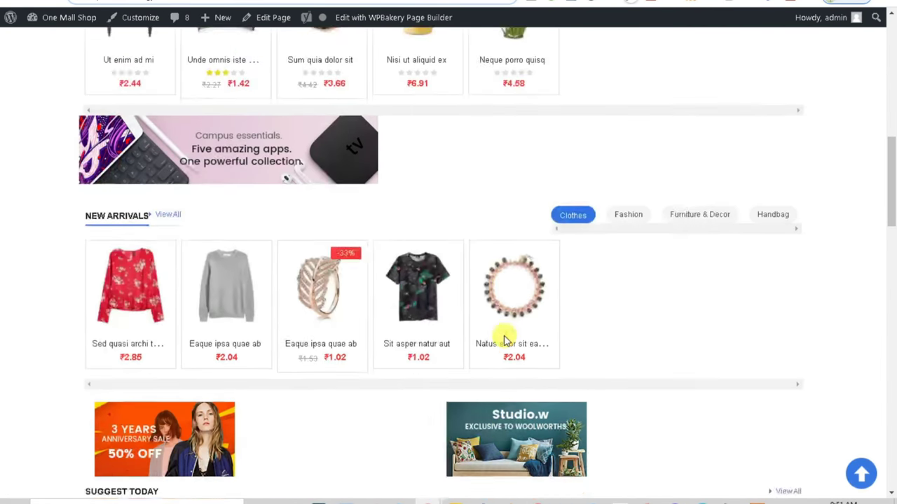
pyautogui.scroll(-3, 505, 339)
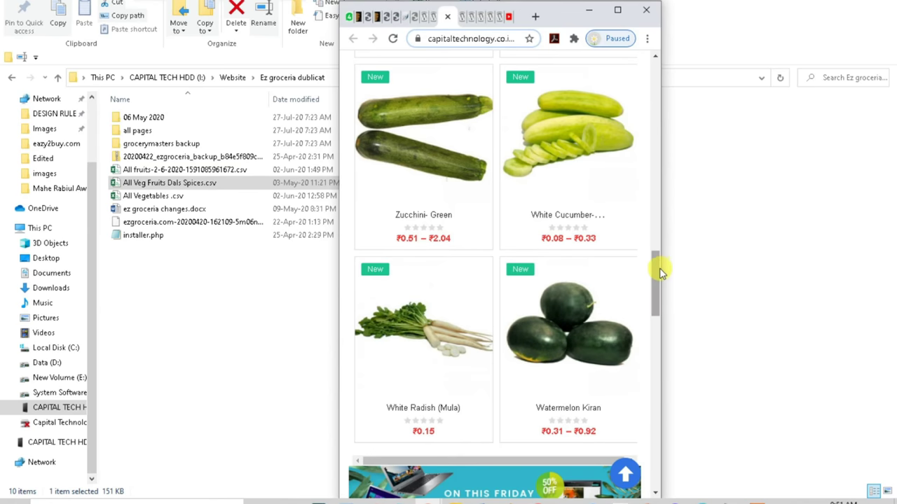
pyautogui.moveTo(657, 272); pyautogui.dragTo(651, 100)
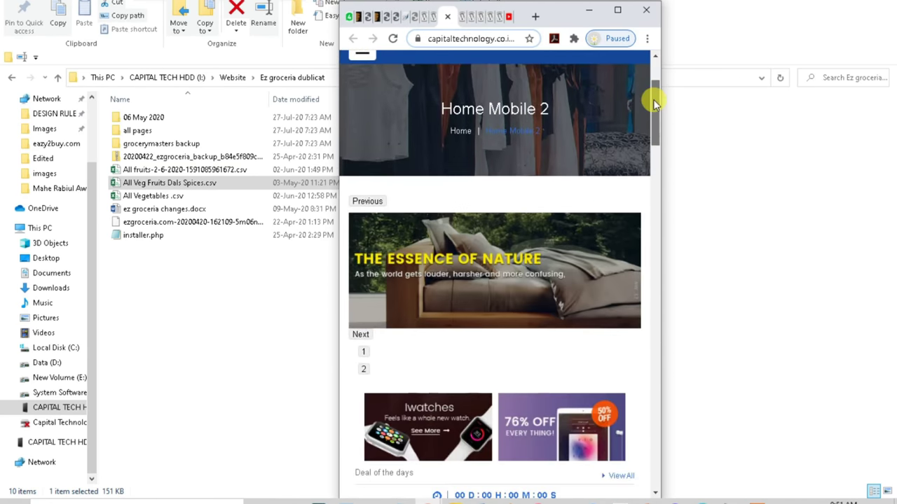
pyautogui.click(616, 13)
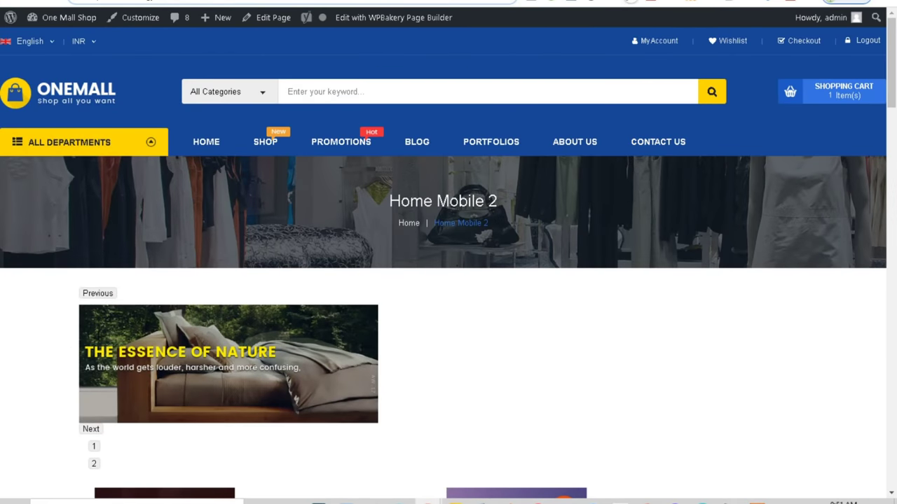
pyautogui.hotkey('ctrl', 'Tab')
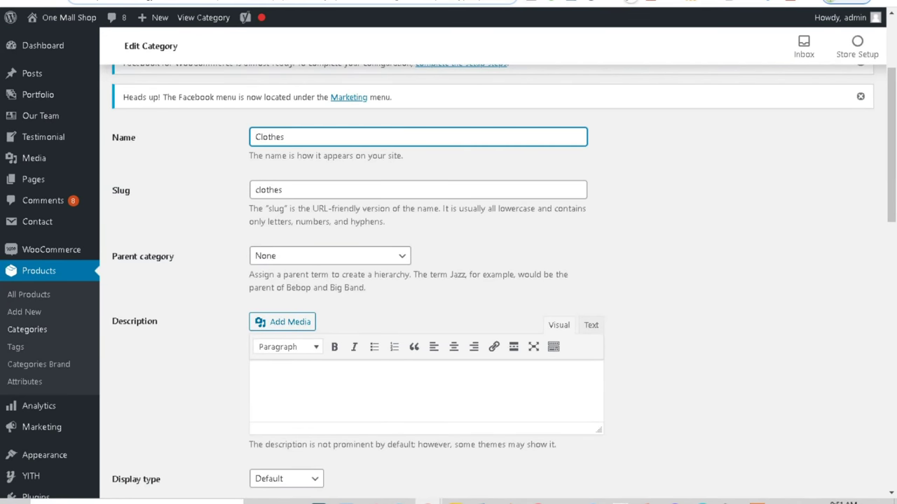
# Go to the Mobile Layout section of the Onemall theme options
pyautogui.click(630, 2)
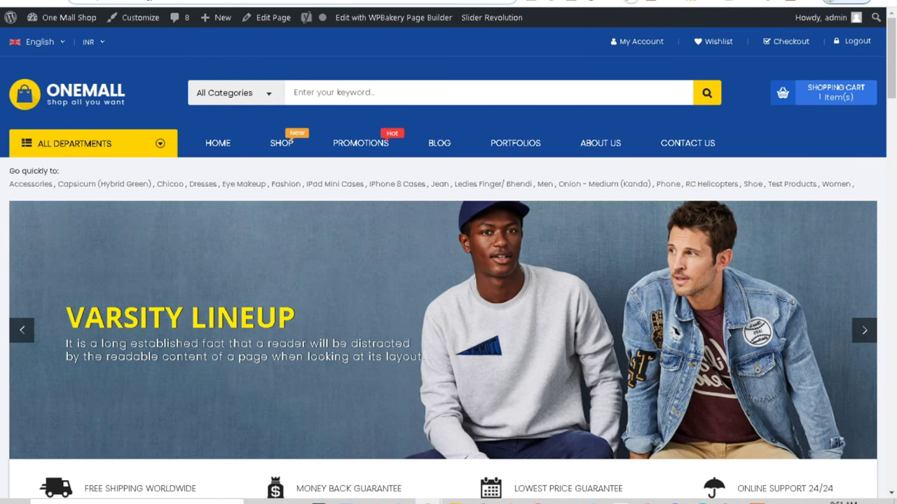
pyautogui.click(497, 2)
pyautogui.scroll(-2, 527, 464)
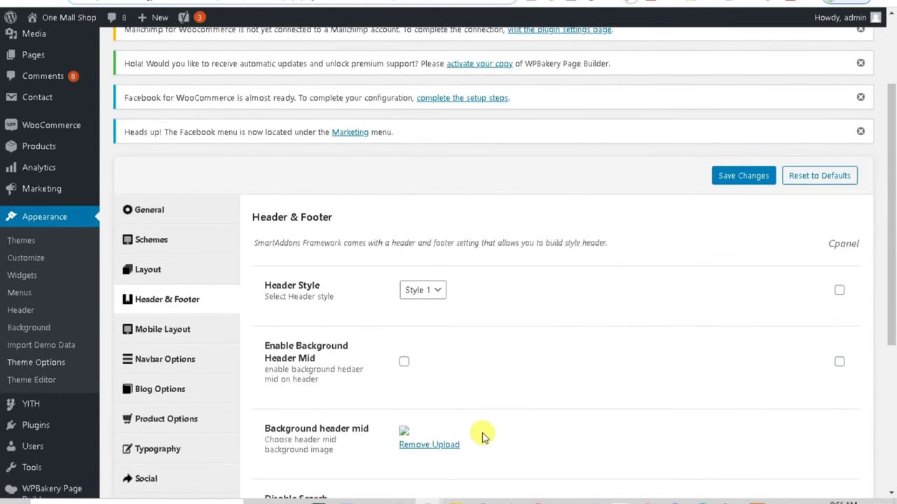
pyautogui.click(192, 337)
pyautogui.scroll(-3, 371, 343)
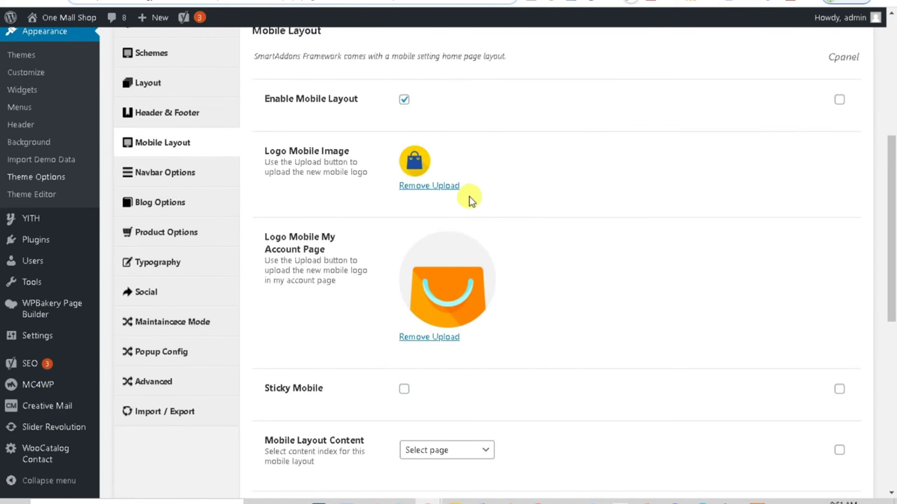
pyautogui.scroll(-4, 533, 266)
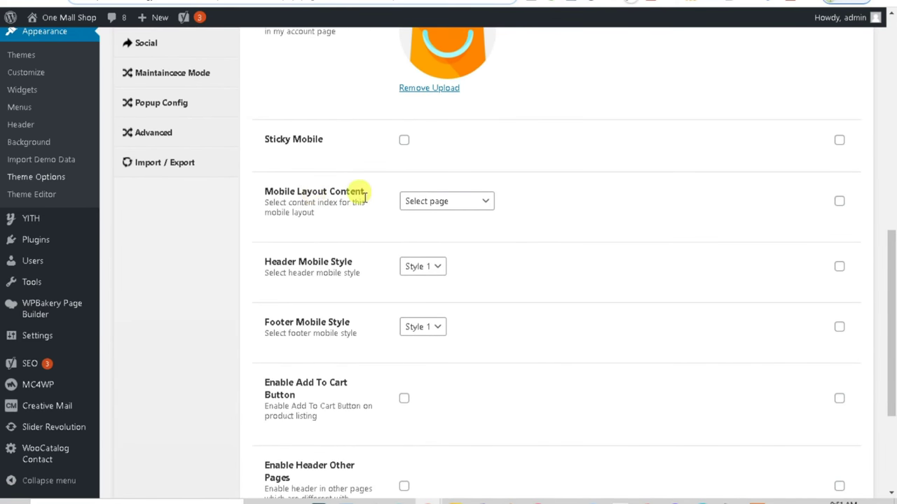
# Set Mobile Layout Content to Home mobile 1, keep Style 1 header and footer, and save
pyautogui.click(474, 202)
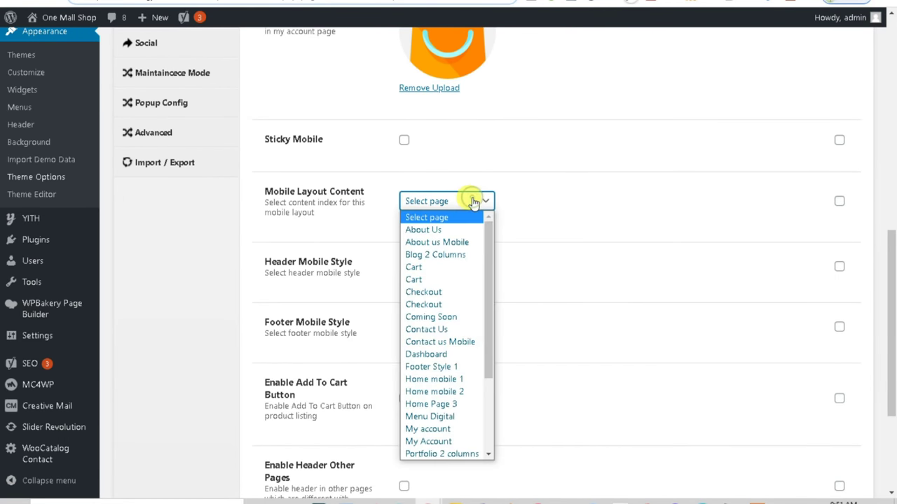
pyautogui.click(469, 384)
pyautogui.scroll(-1, 497, 335)
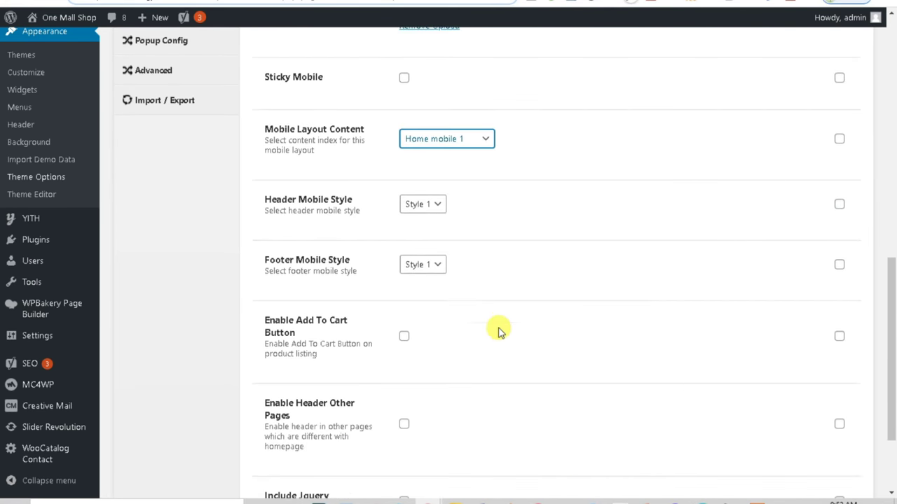
pyautogui.click(437, 266)
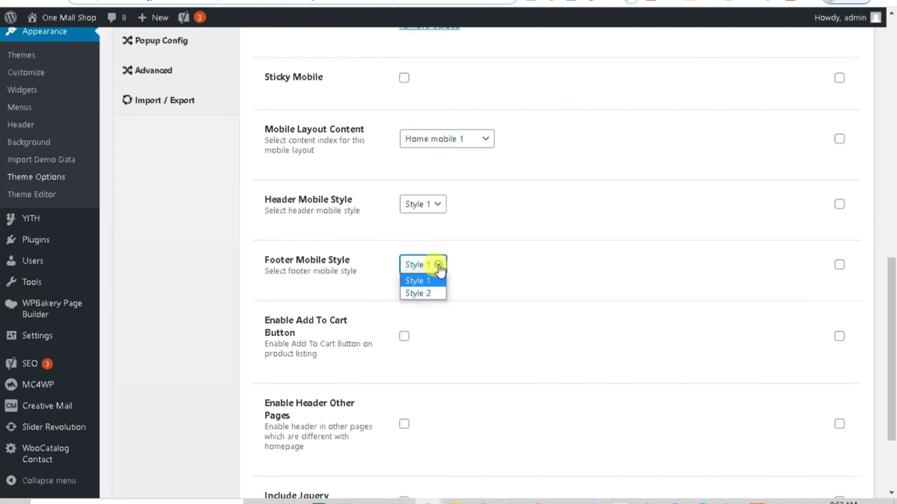
pyautogui.click(439, 208)
pyautogui.scroll(-2, 736, 415)
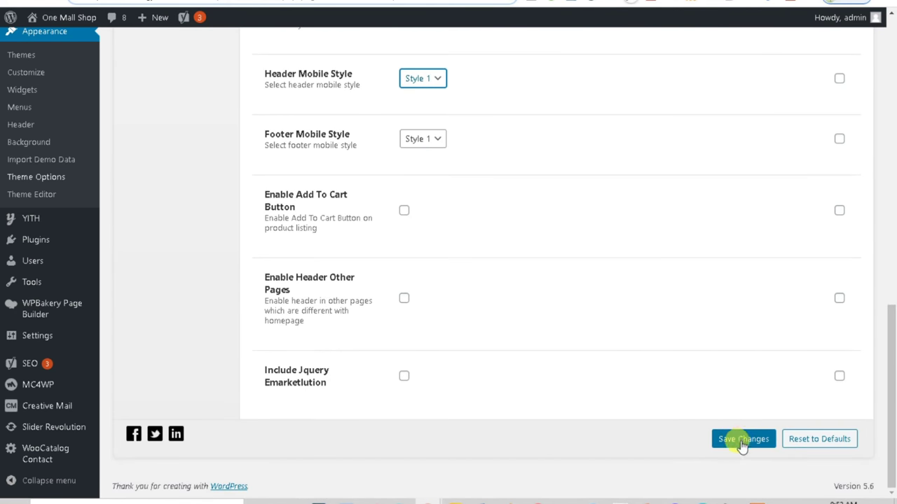
pyautogui.click(741, 441)
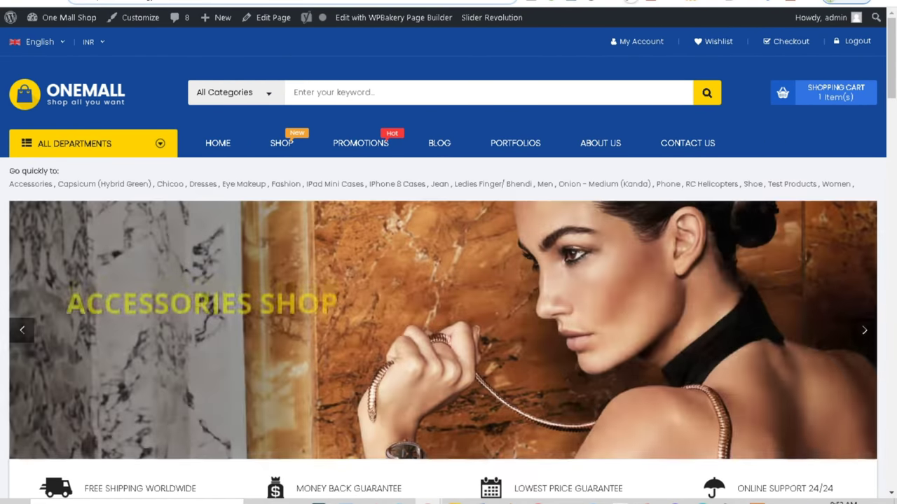
pyautogui.press('F11')
pyautogui.scroll(-5, 527, 325)
pyautogui.click(391, 40)
pyautogui.scroll(-6, 511, 297)
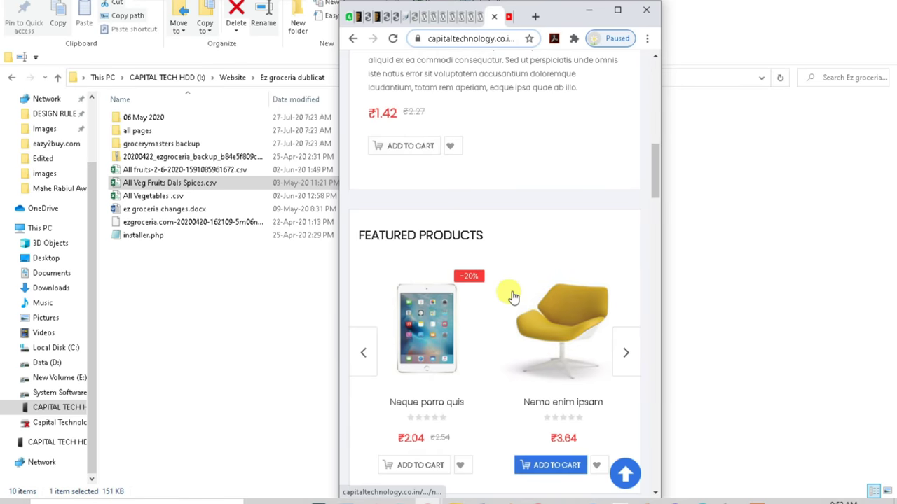
pyautogui.scroll(-5, 512, 296)
pyautogui.scroll(-5, 511, 296)
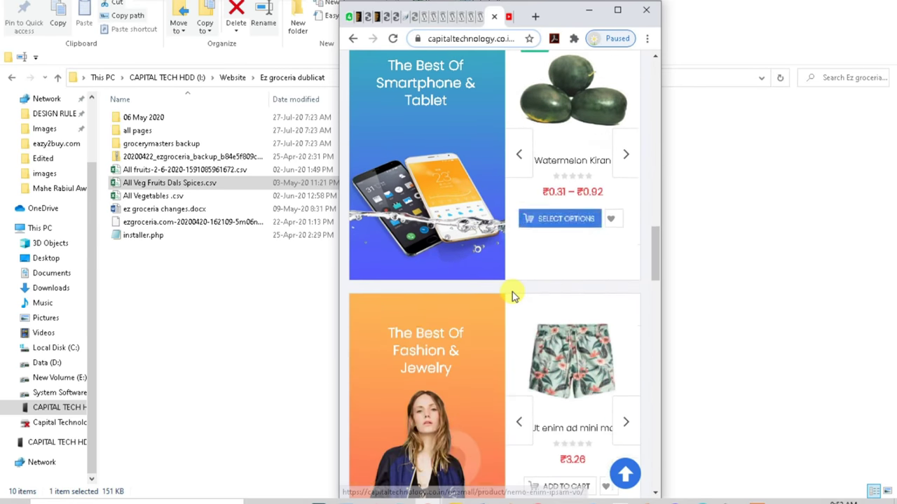
pyautogui.moveTo(658, 265); pyautogui.dragTo(638, 72)
pyautogui.click(395, 39)
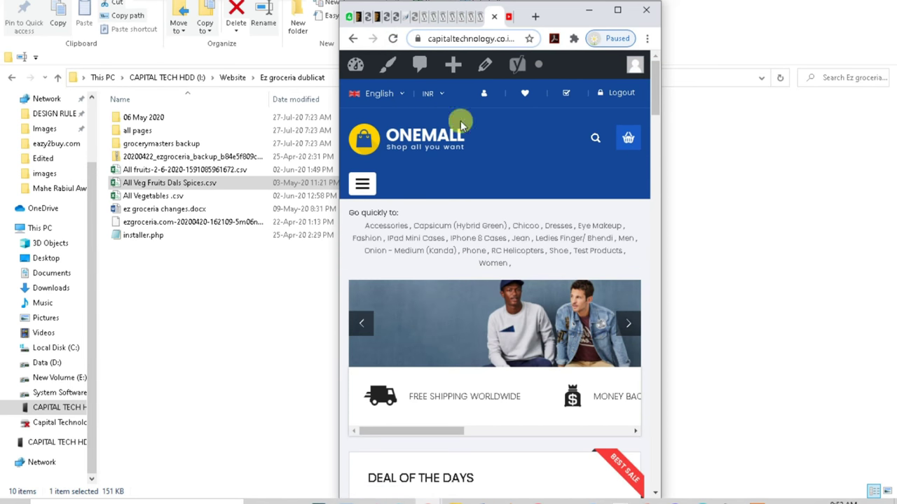
pyautogui.click(393, 40)
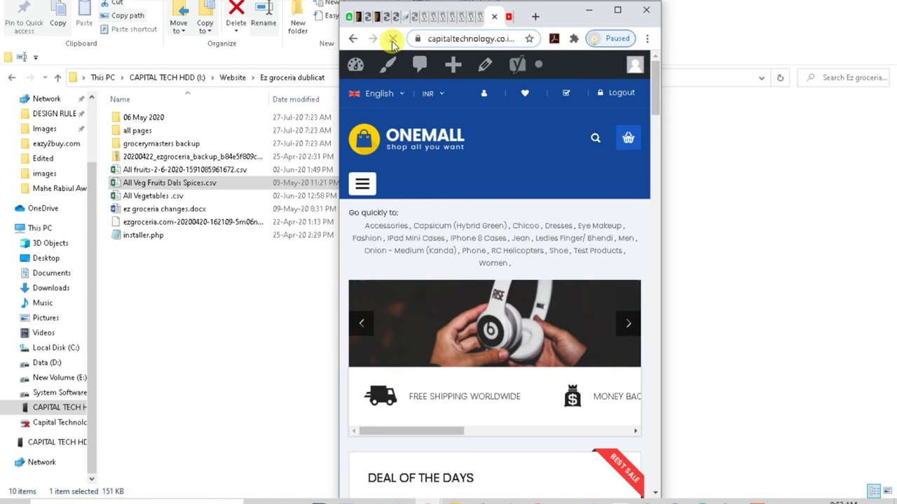
pyautogui.scroll(-5, 475, 239)
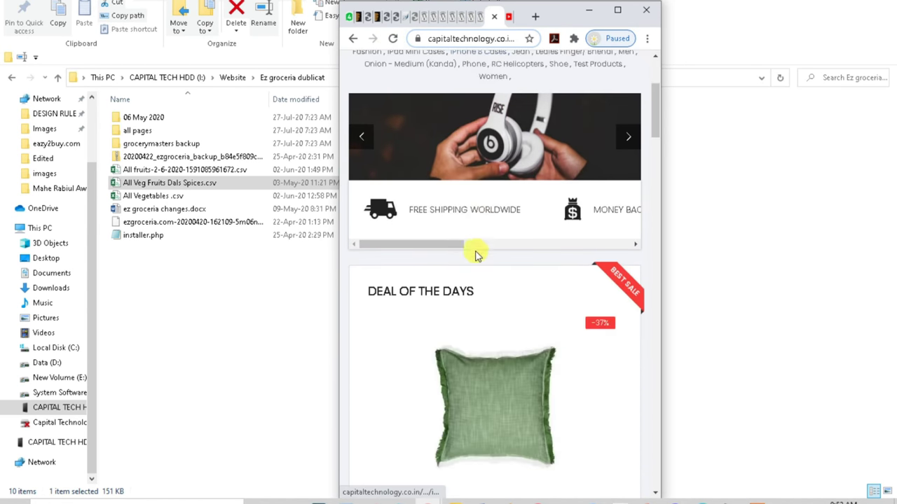
pyautogui.click(617, 10)
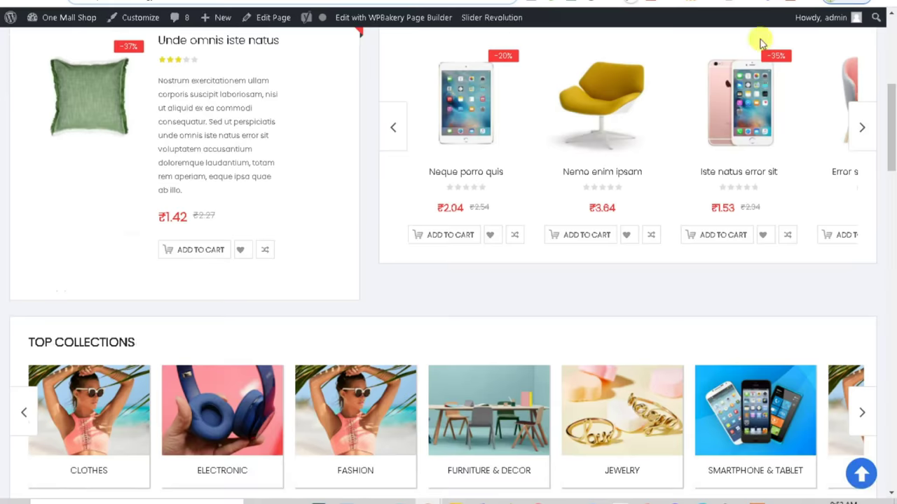
pyautogui.scroll(10, 374, 433)
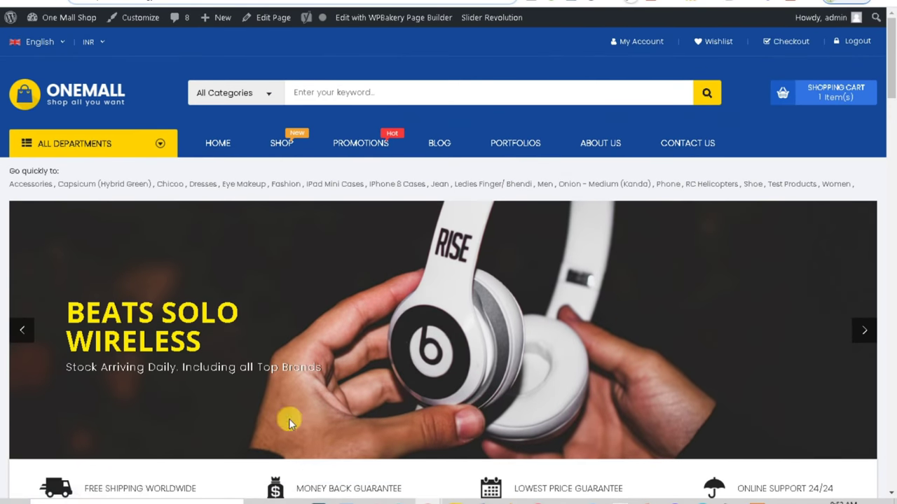
pyautogui.scroll(-2, 860, 301)
pyautogui.scroll(2, 861, 303)
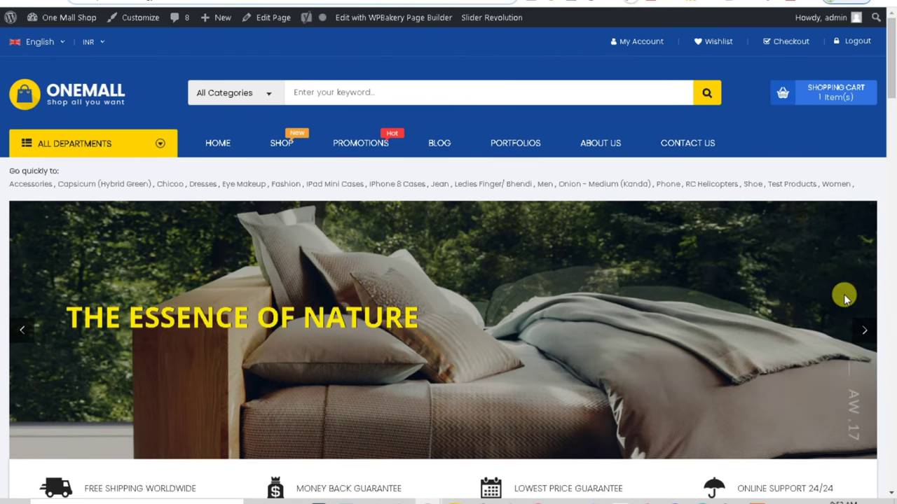
pyautogui.moveTo(893, 73); pyautogui.dragTo(872, 389)
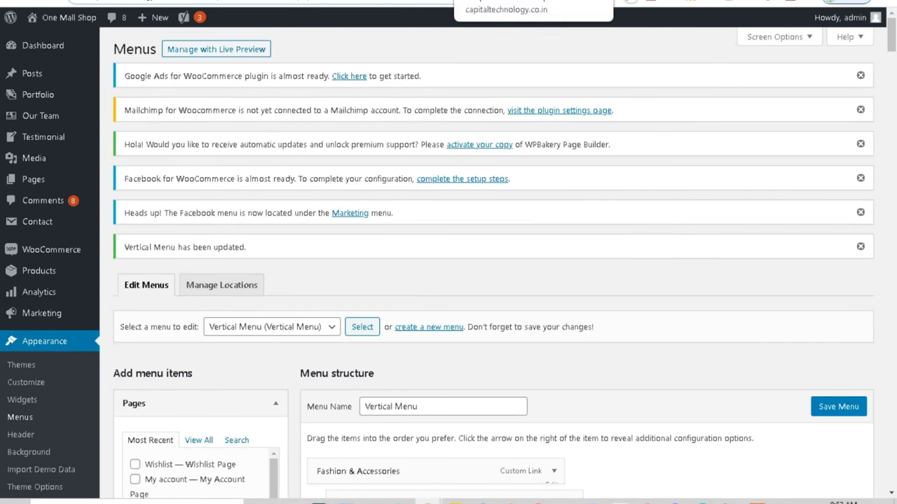
# Browse the Onemall theme option sections, ending on Popup Config, and save the options
pyautogui.click(452, 2)
pyautogui.scroll(-2, 206, 386)
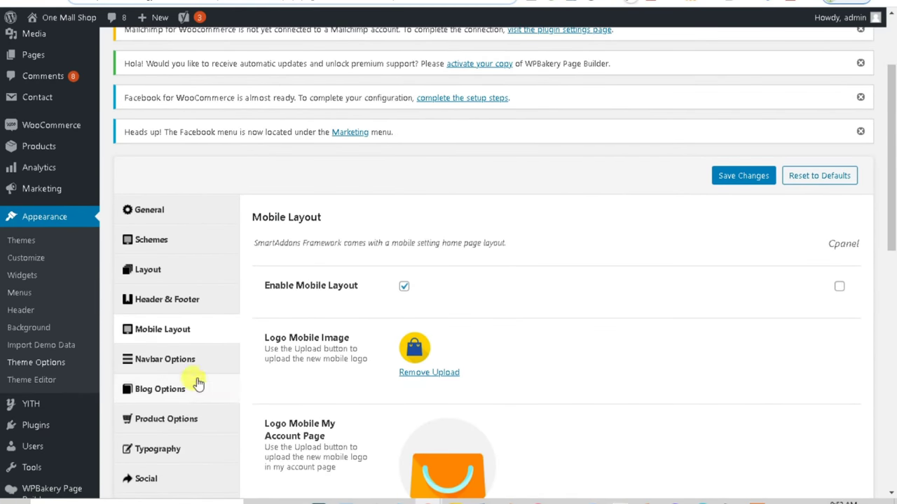
pyautogui.scroll(-4, 198, 364)
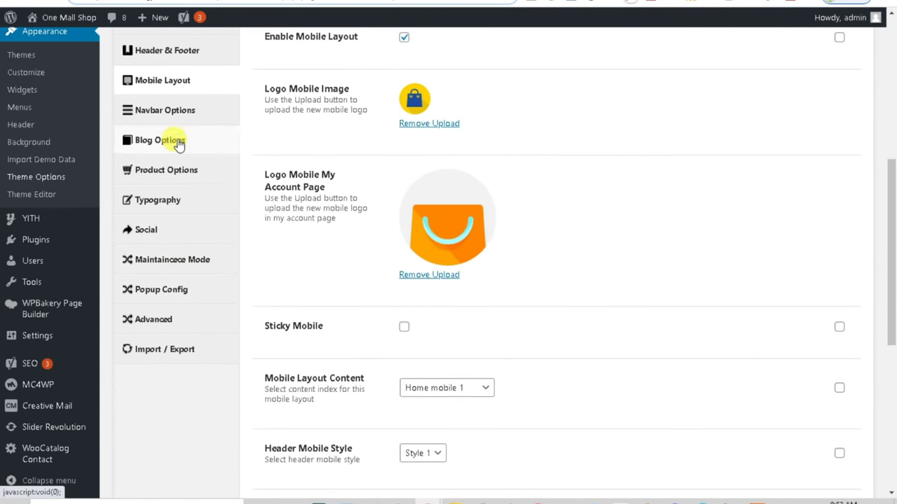
pyautogui.click(176, 143)
pyautogui.click(180, 218)
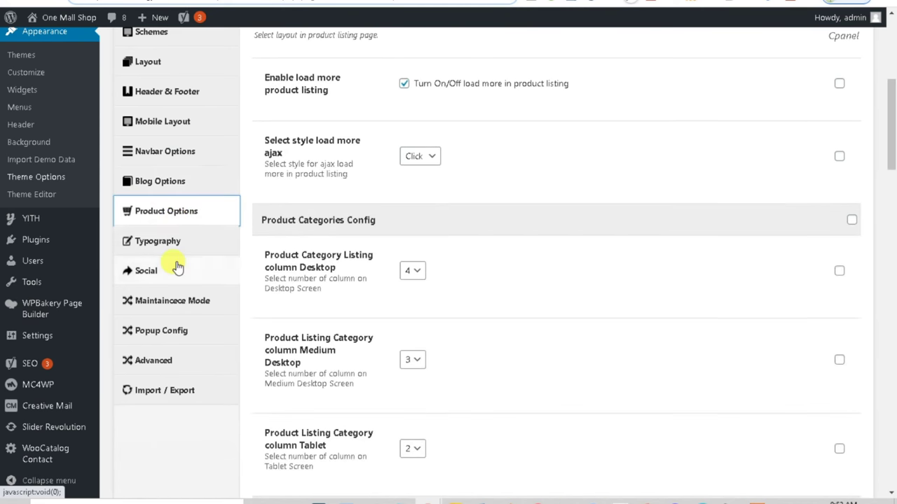
pyautogui.click(166, 246)
pyautogui.click(175, 332)
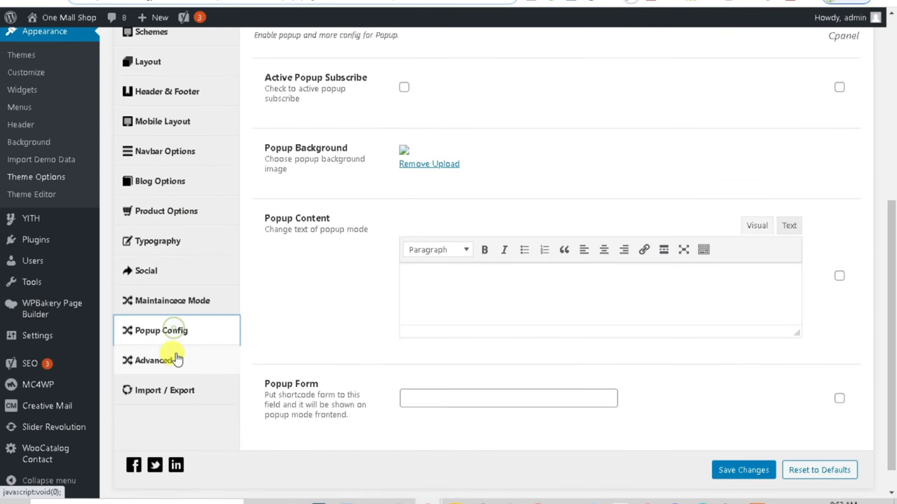
pyautogui.click(176, 357)
pyautogui.click(176, 304)
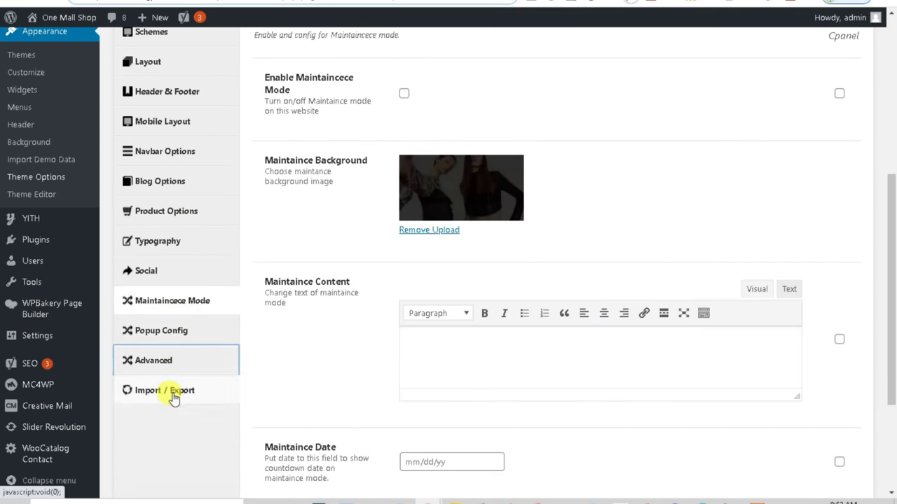
pyautogui.click(172, 395)
pyautogui.click(173, 337)
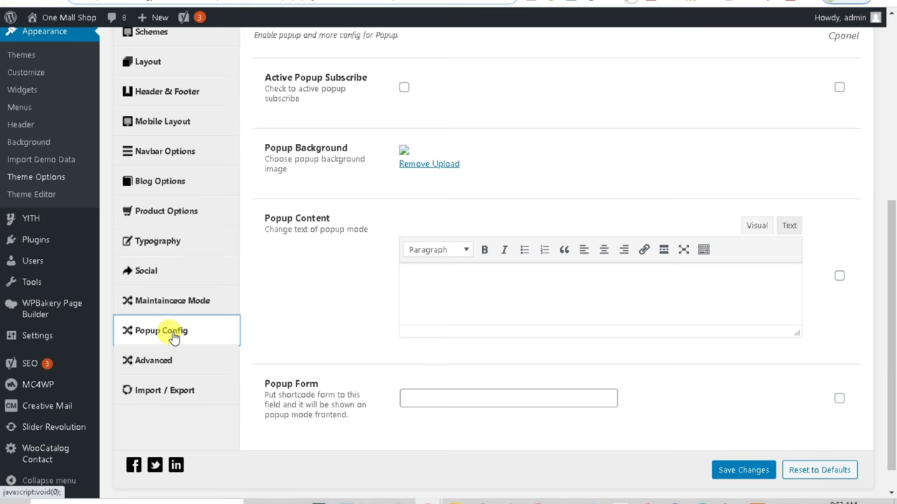
pyautogui.click(742, 473)
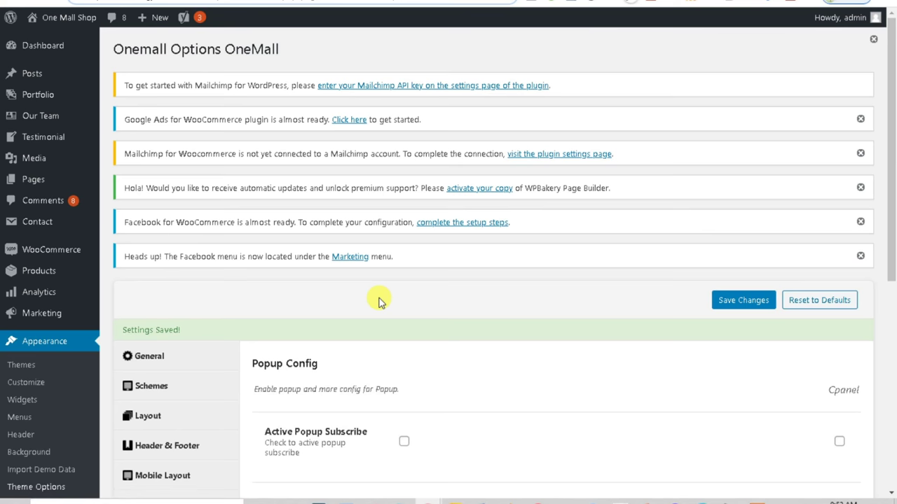
# Open Installed Plugins (22 plugins) and the Add New page, then switch to another website
pyautogui.scroll(-3, 379, 301)
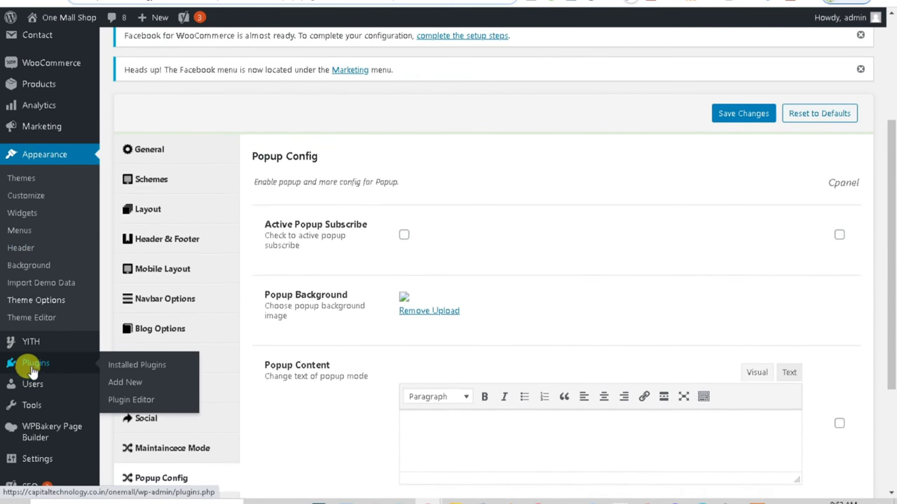
pyautogui.click(32, 364)
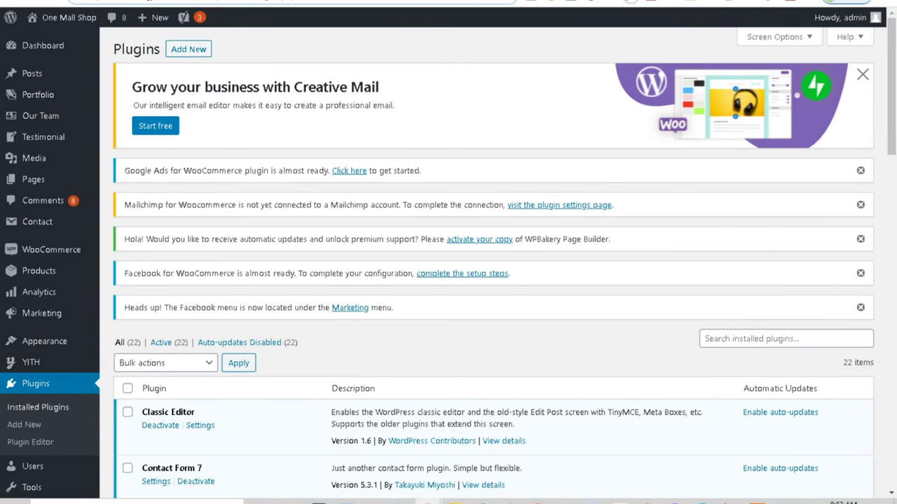
pyautogui.scroll(-1, 290, 387)
pyautogui.scroll(1, 180, 150)
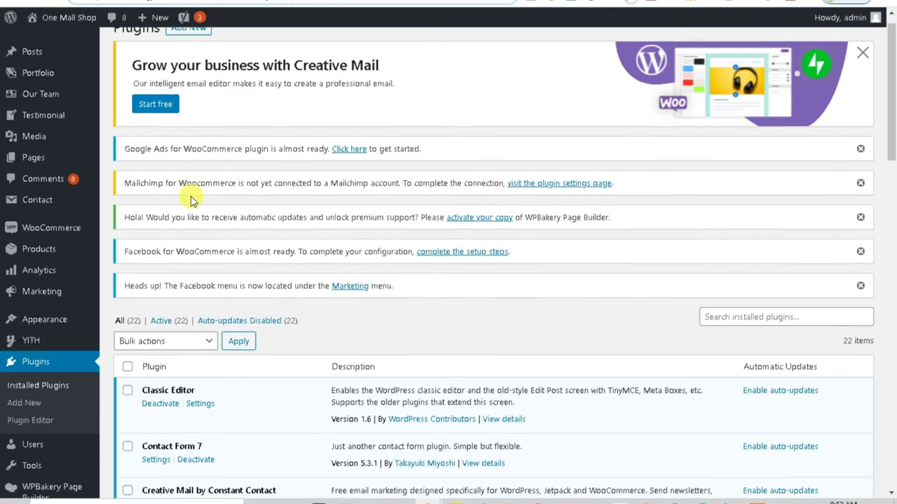
pyautogui.click(195, 50)
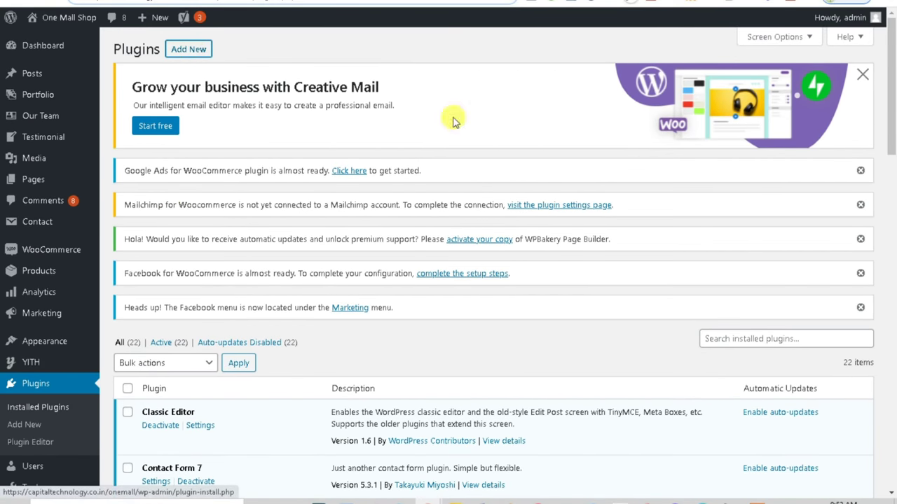
pyautogui.click(630, 2)
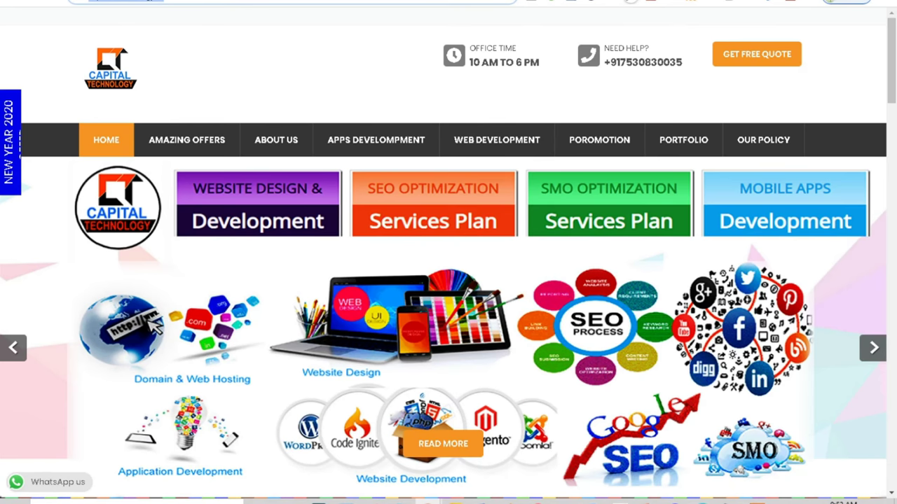
# In the next tab, try entering alphamart.co in the address bar
pyautogui.hotkey('ctrl', 'Tab')
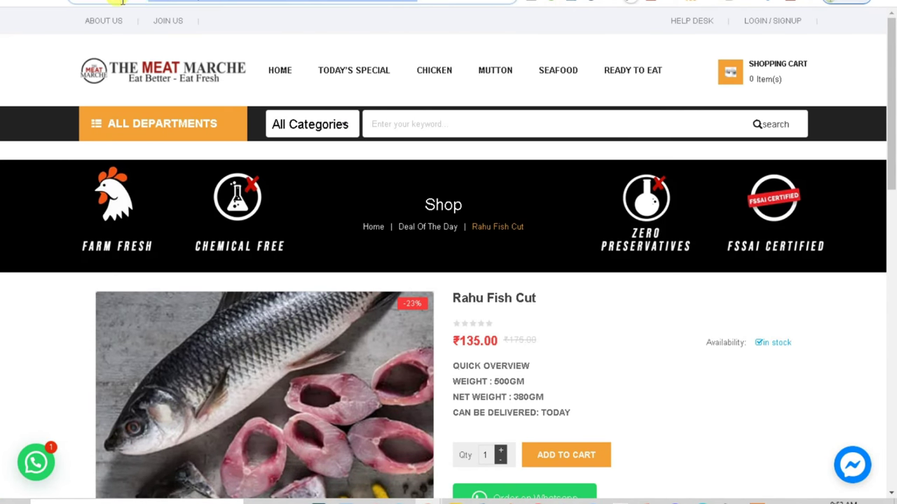
pyautogui.click(457, 2)
pyautogui.write('alphamart.co.in')
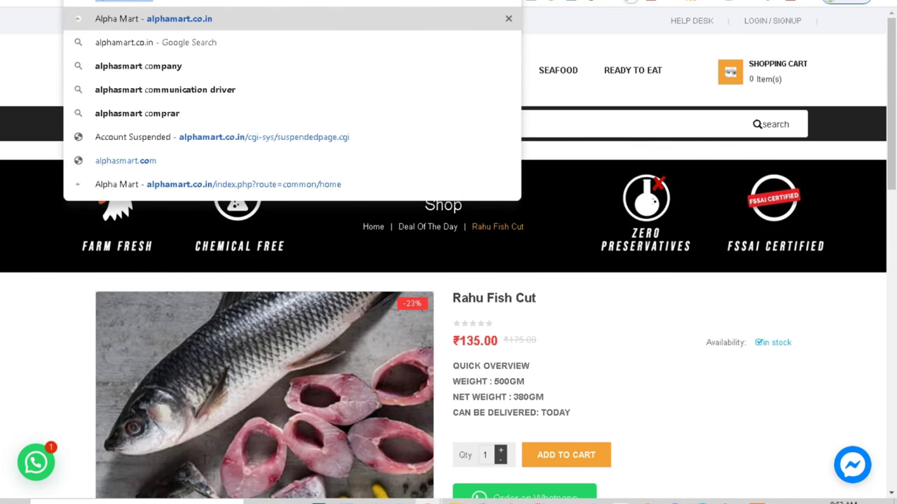
pyautogui.press('Return')
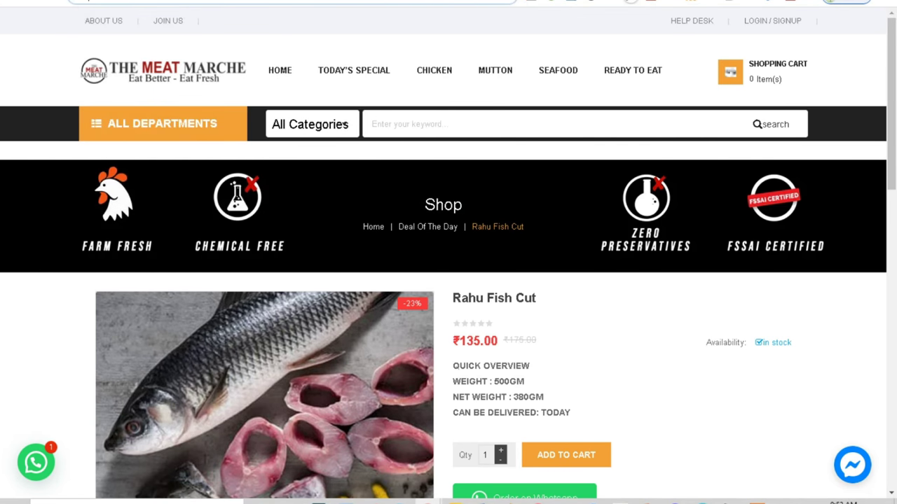
pyautogui.click(294, 2)
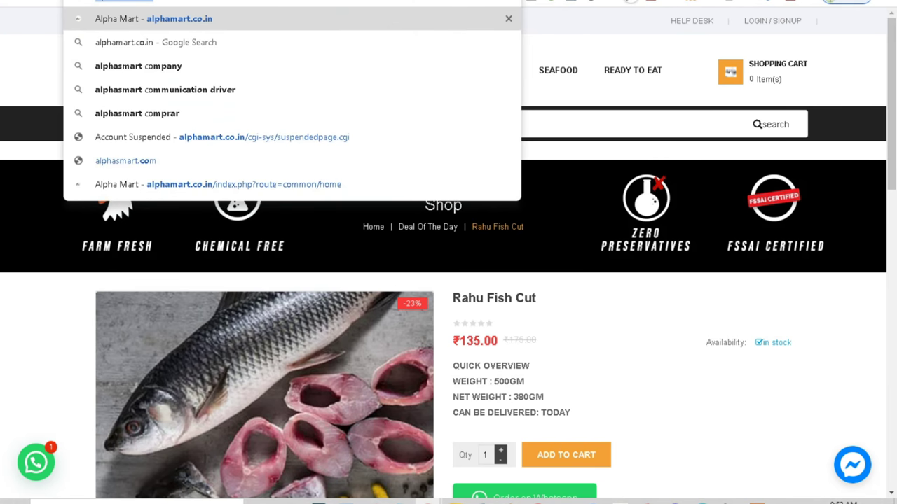
pyautogui.click(420, 204)
pyautogui.click(185, 2)
pyautogui.write('a')
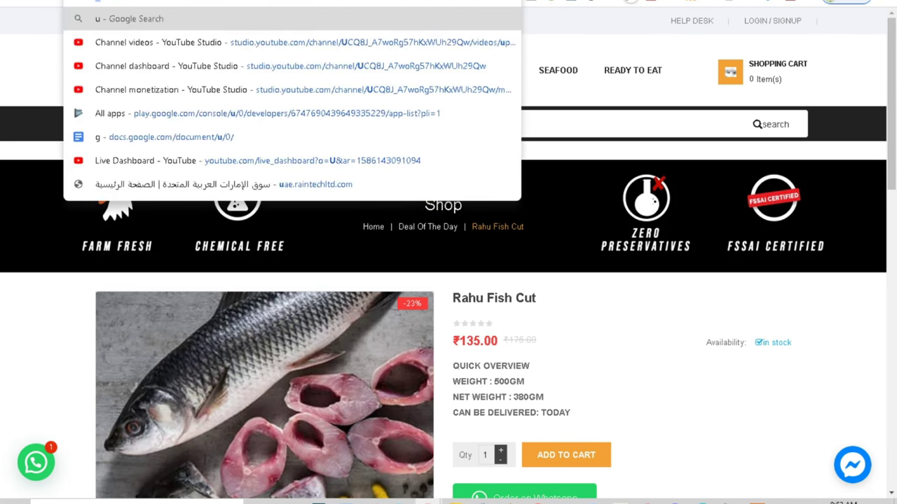
pyautogui.press('Escape')
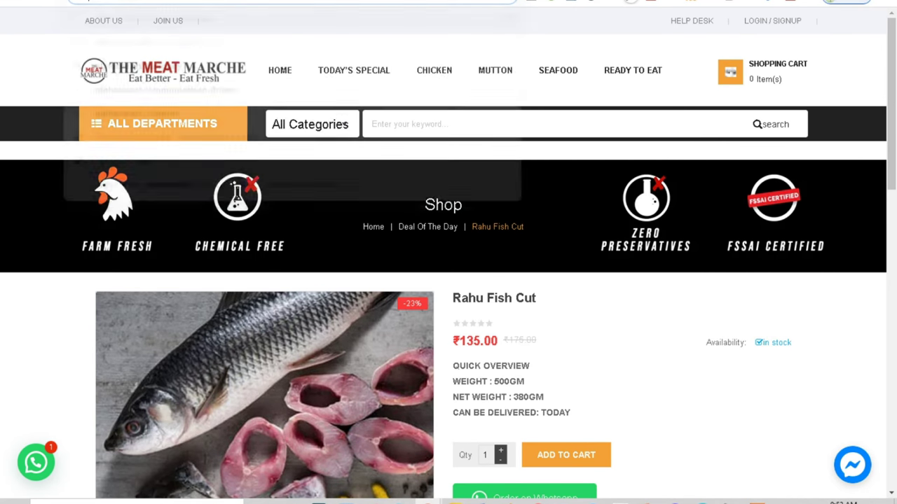
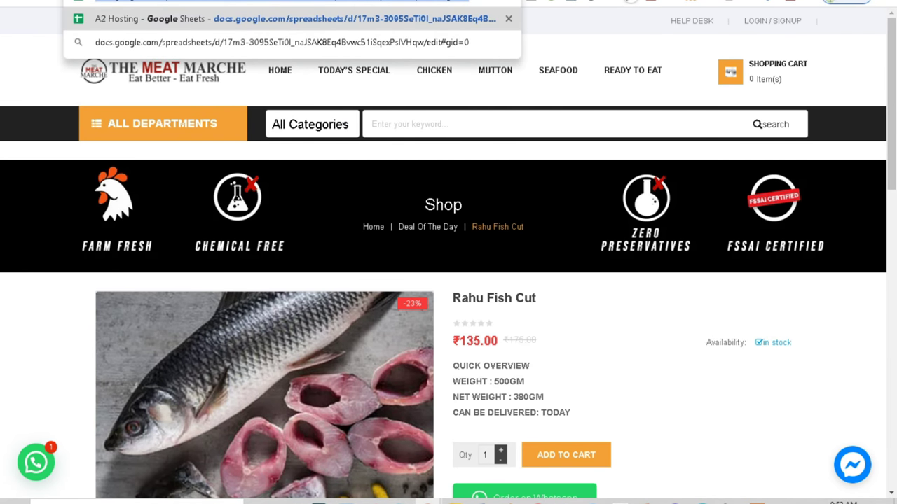
pyautogui.press('XF86AudioRaiseVolume')
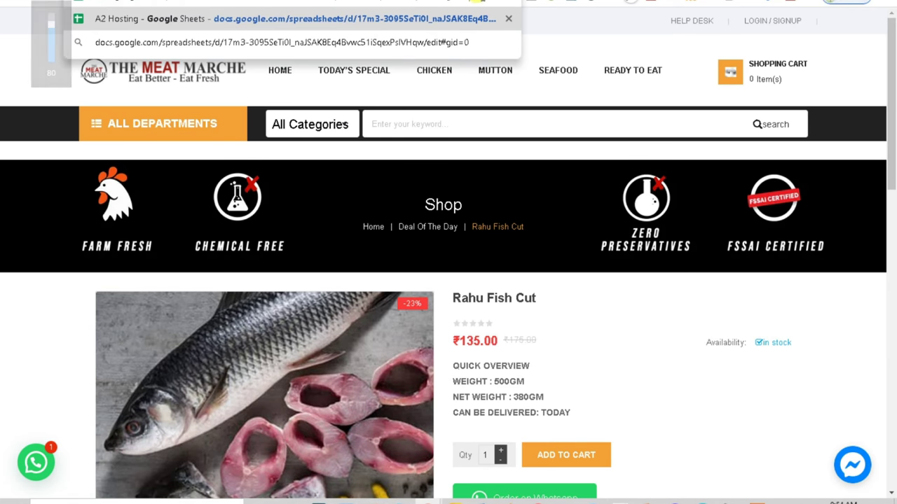
# Search Google for 'dukan' and open the healthline Dukan Diet review result
pyautogui.write('d')
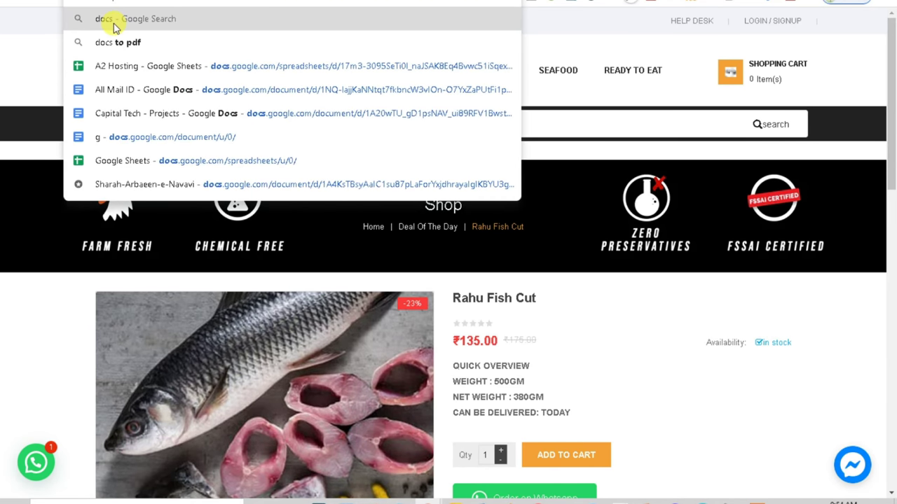
pyautogui.write('u')
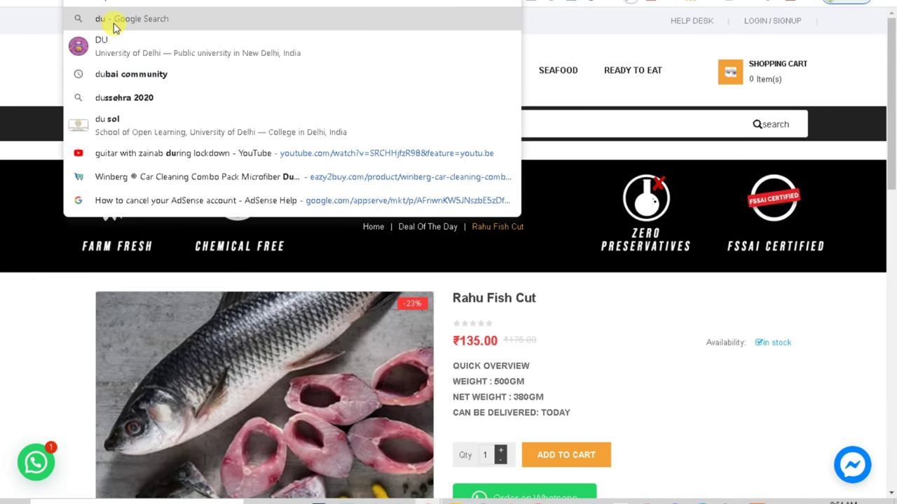
pyautogui.write('kan')
pyautogui.press('Return')
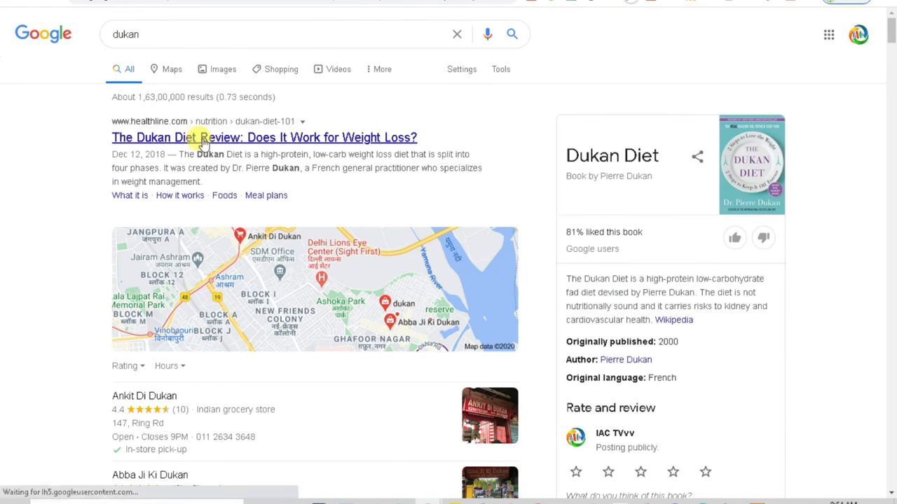
pyautogui.click(199, 139)
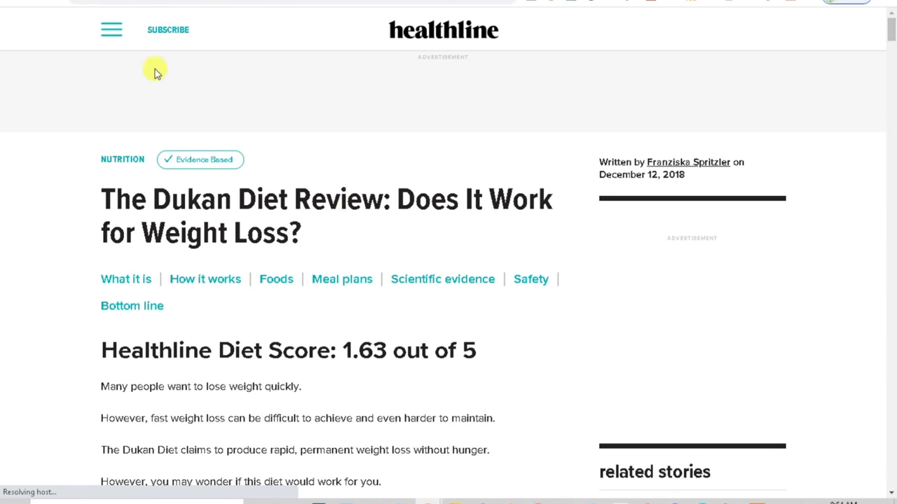
pyautogui.click(9, 2)
pyautogui.scroll(-5, 231, 315)
pyautogui.scroll(-2, 210, 294)
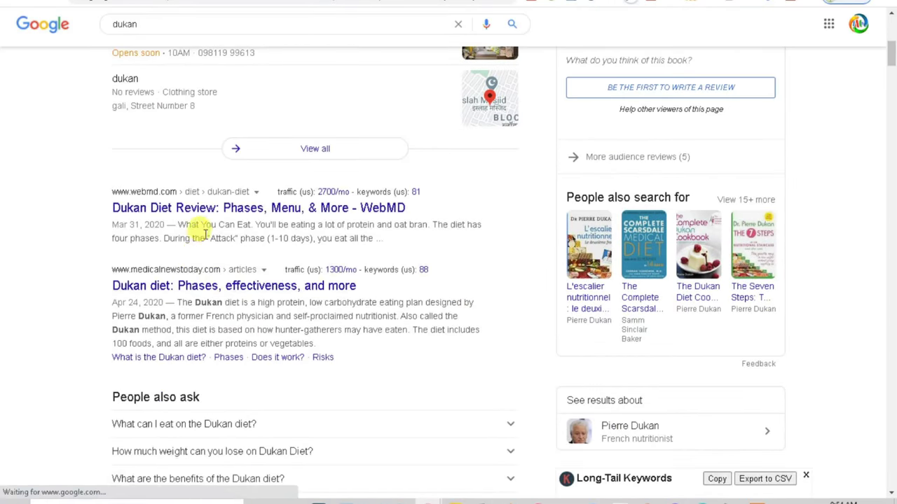
pyautogui.scroll(-3, 225, 280)
pyautogui.scroll(-2, 231, 336)
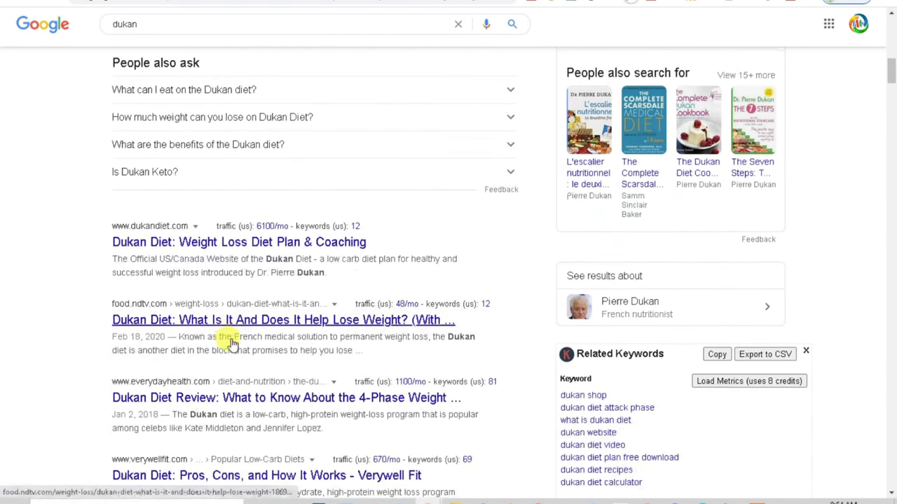
# Open the ndtv and dukandiet.com results and its true weight calculator, then return to results
pyautogui.click(220, 324)
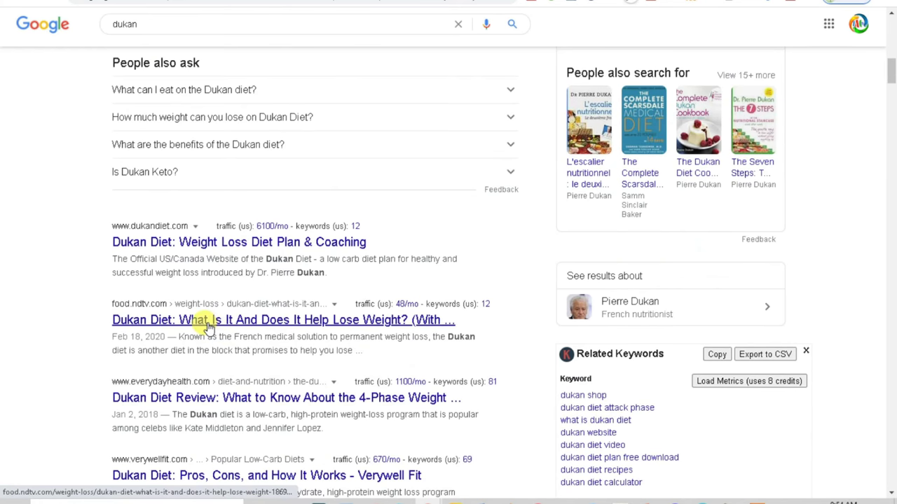
pyautogui.click(237, 246)
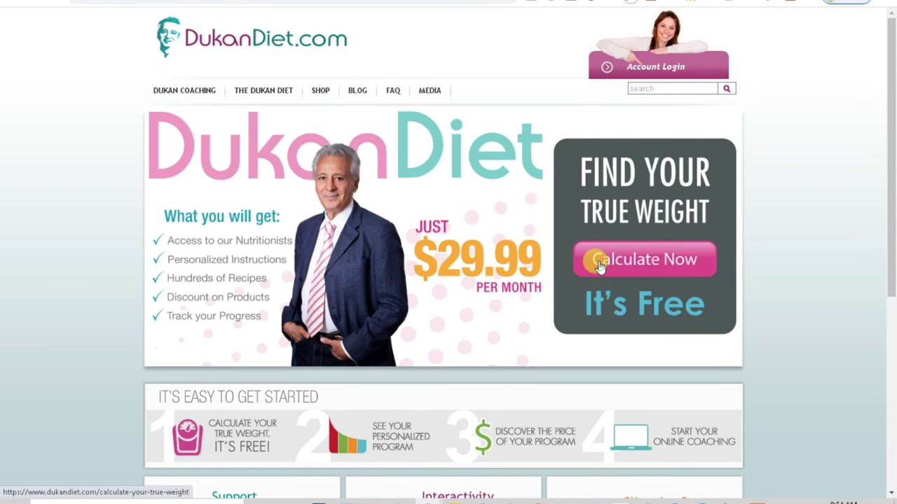
pyautogui.click(599, 263)
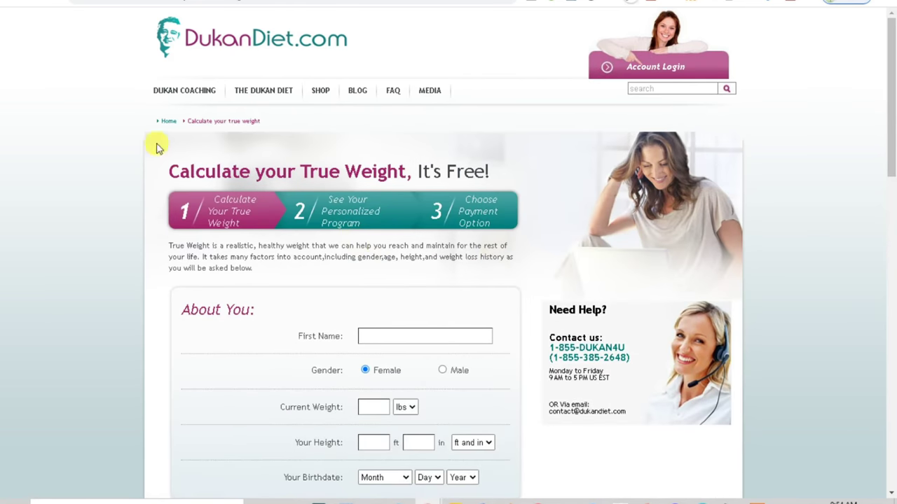
pyautogui.click(8, 3)
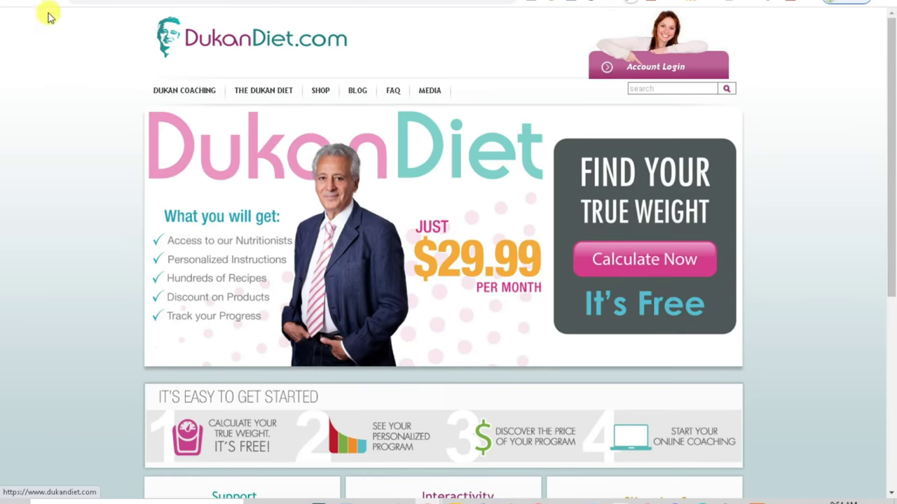
pyautogui.click(9, 2)
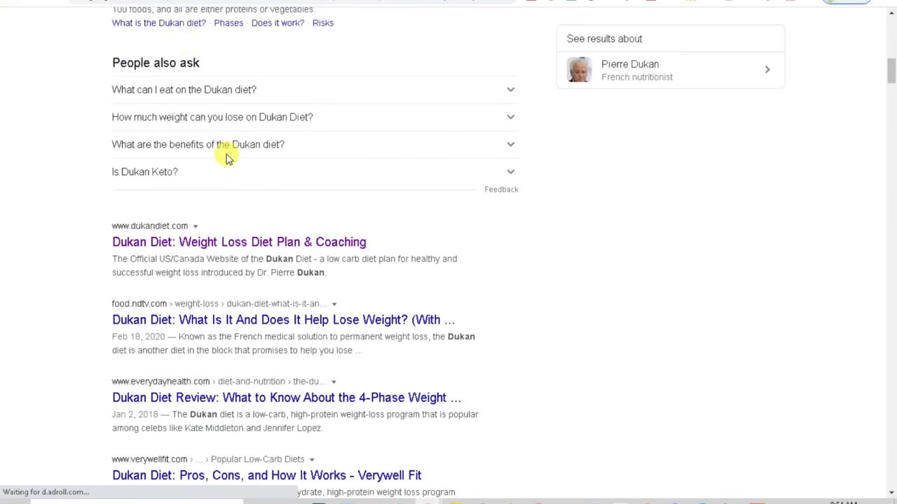
pyautogui.scroll(3, 239, 175)
pyautogui.scroll(3, 203, 127)
pyautogui.scroll(-2, 204, 127)
pyautogui.scroll(10, 203, 128)
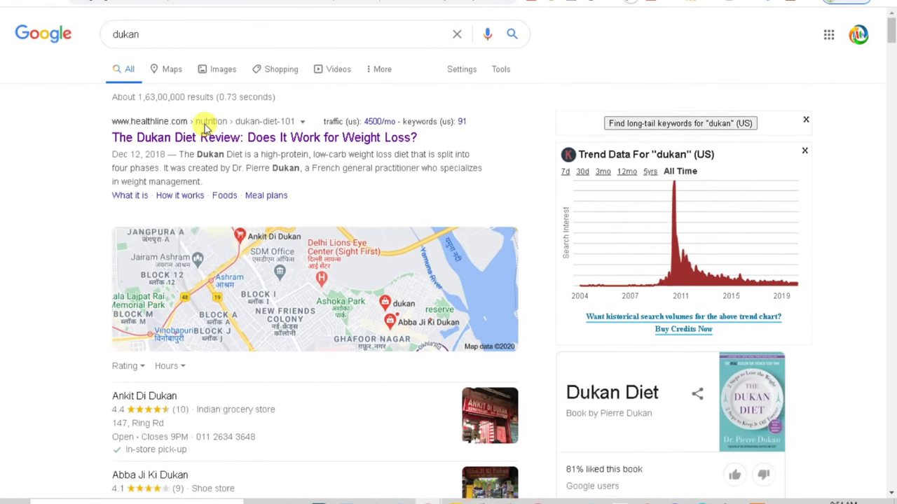
# Refine the search to 'dukan plugin' and open the weDevs Dokan Multivendor Plugin result
pyautogui.click(188, 35)
pyautogui.write('plug')
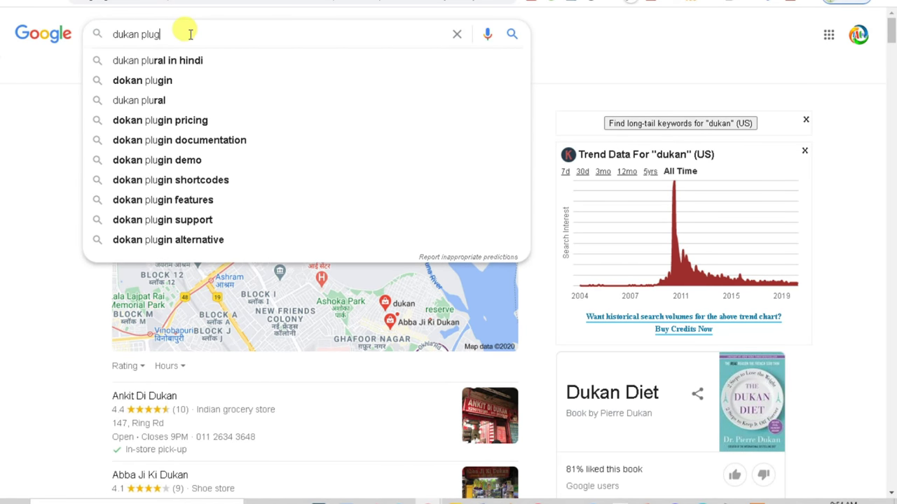
pyautogui.write('in')
pyautogui.press('Return')
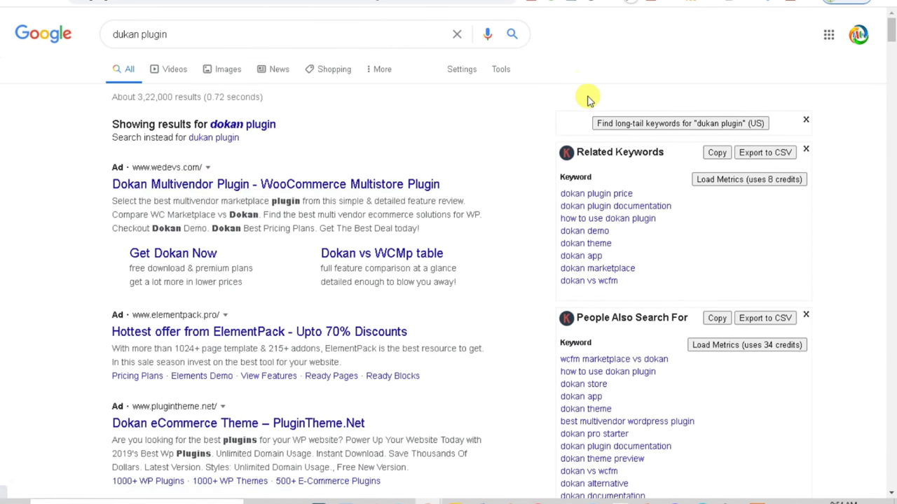
pyautogui.click(386, 185)
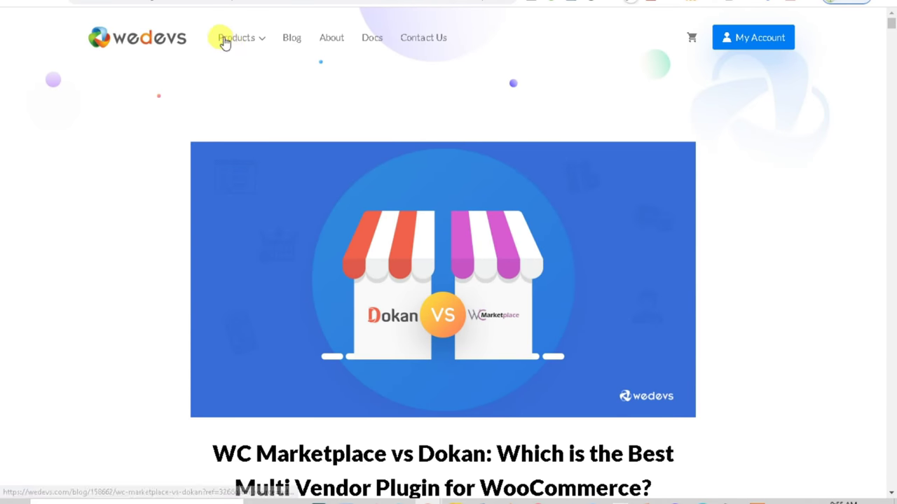
# Open the Dokan Multivendor product page on the weDevs site
pyautogui.moveTo(245, 42)
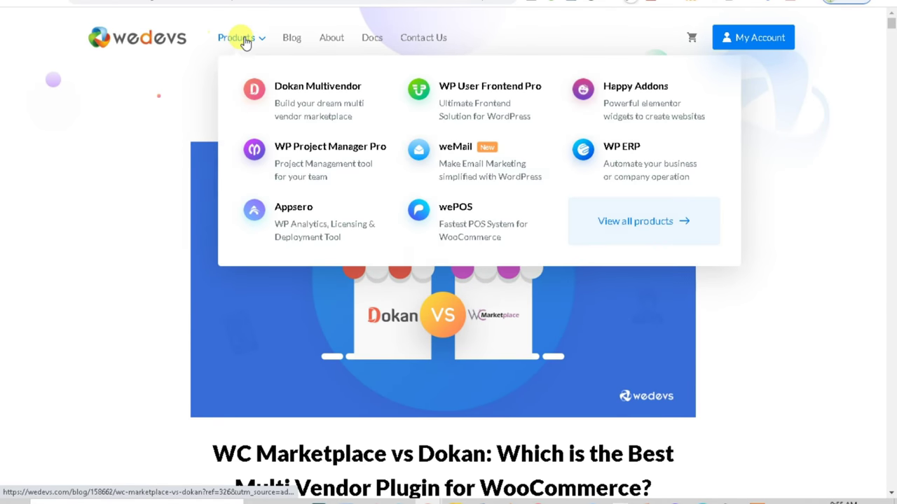
pyautogui.click(282, 91)
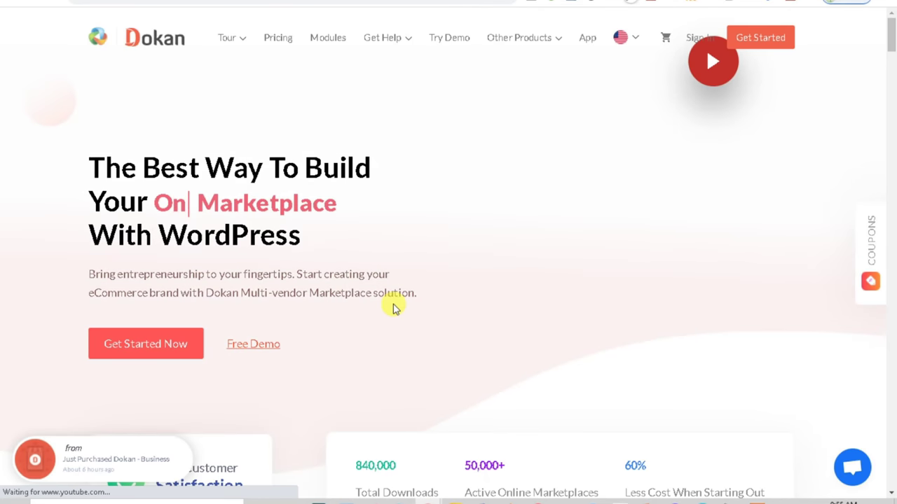
pyautogui.scroll(-5, 393, 308)
pyautogui.scroll(5, 321, 136)
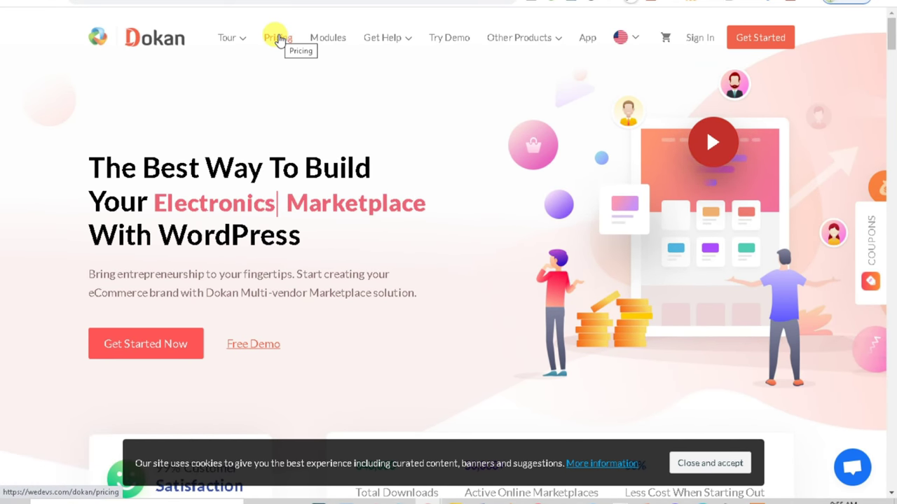
# Review Dokan's annual pricing plans, Free to $999/year Enterprise, then return to the One Mall Shop tab
pyautogui.click(277, 43)
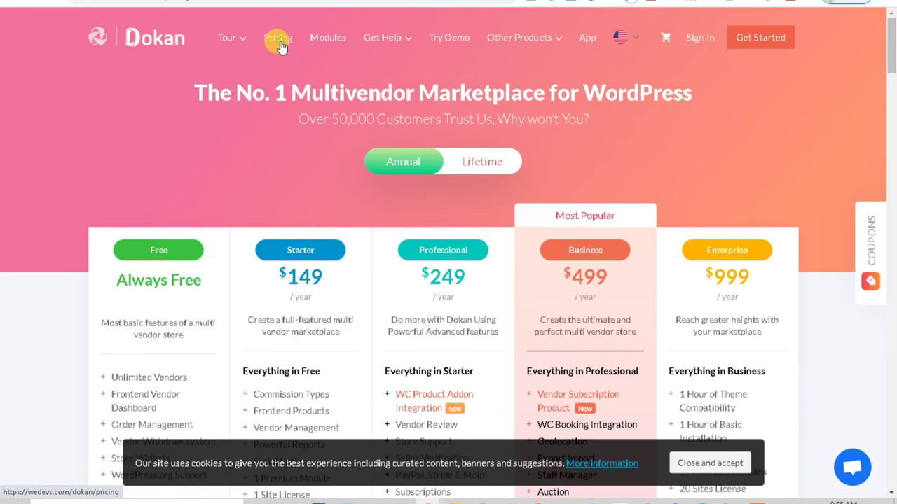
pyautogui.scroll(-2, 764, 321)
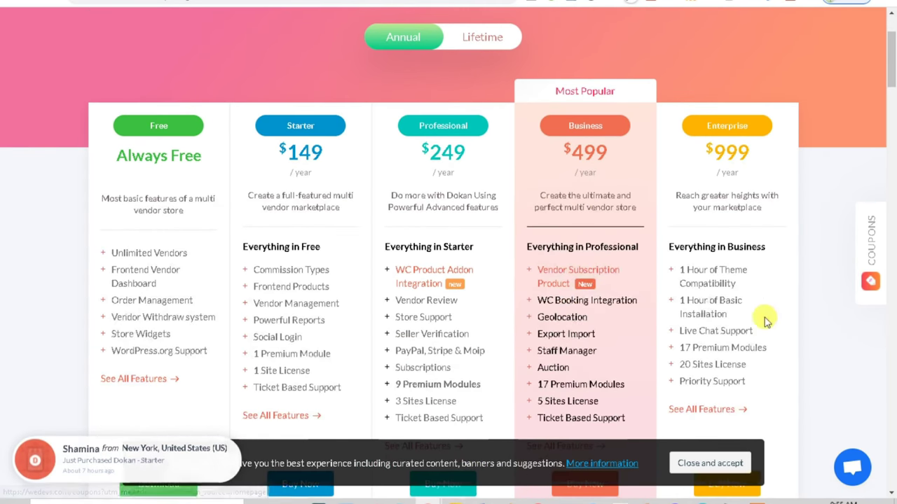
pyautogui.click(723, 464)
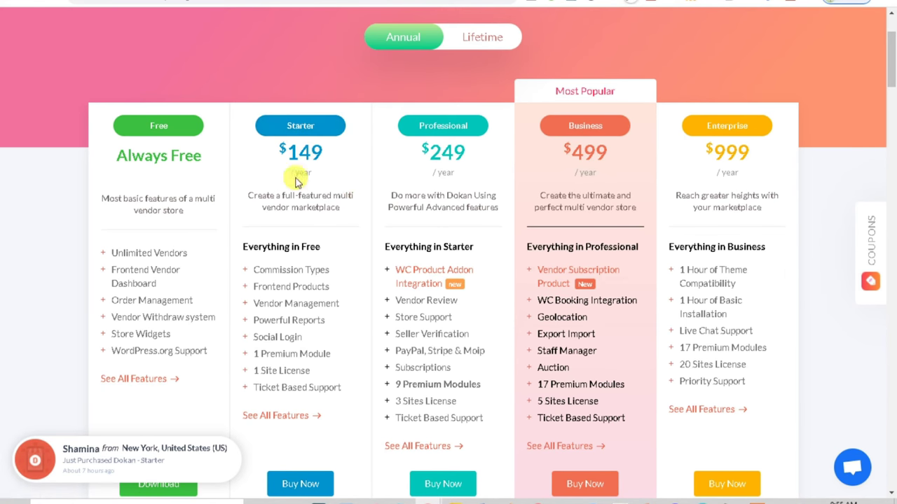
pyautogui.scroll(-1, 568, 298)
pyautogui.scroll(-2, 567, 301)
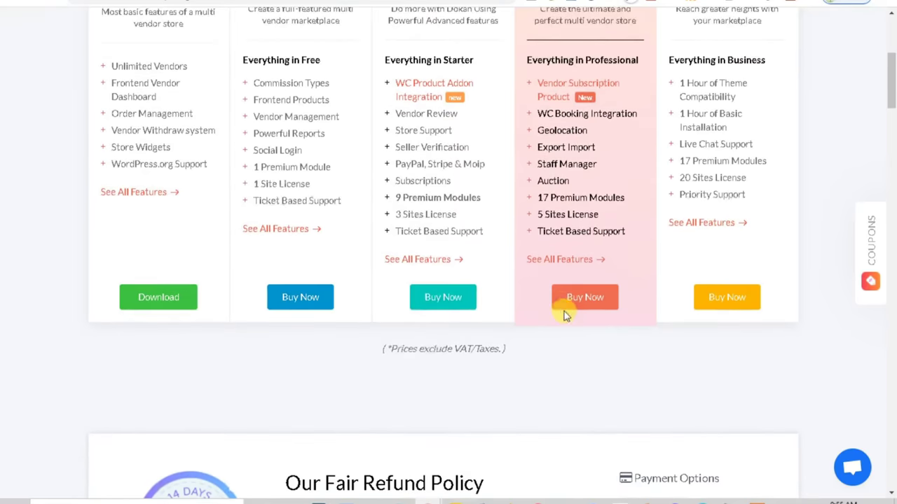
pyautogui.scroll(5, 566, 306)
pyautogui.scroll(-5, 350, 224)
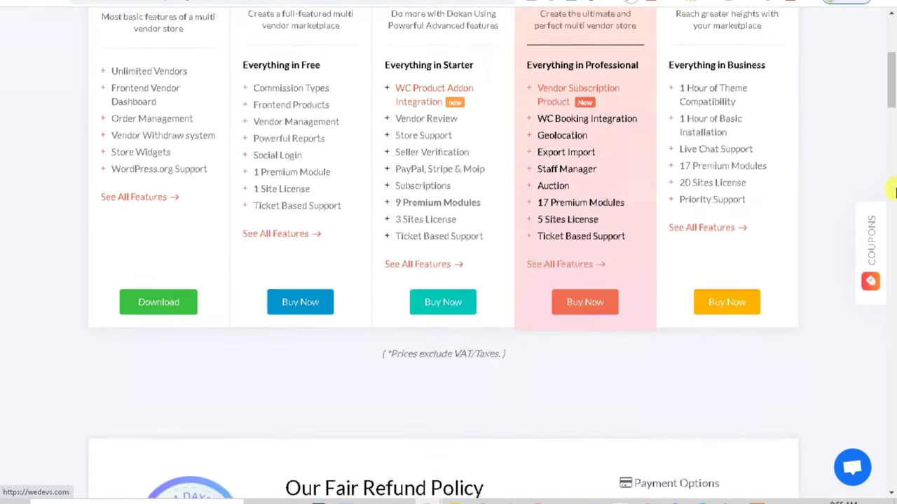
pyautogui.moveTo(889, 329); pyautogui.dragTo(890, 482)
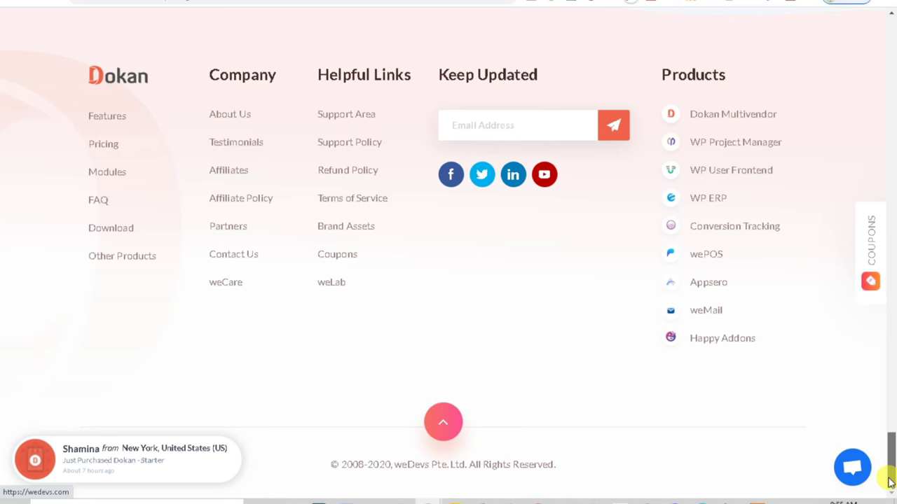
pyautogui.moveTo(890, 482); pyautogui.dragTo(887, 74)
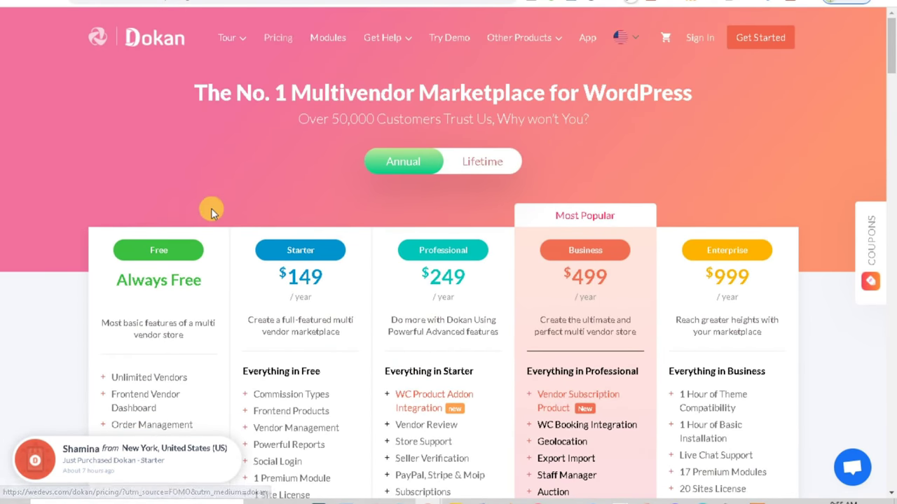
pyautogui.moveTo(190, 100); pyautogui.dragTo(608, 124)
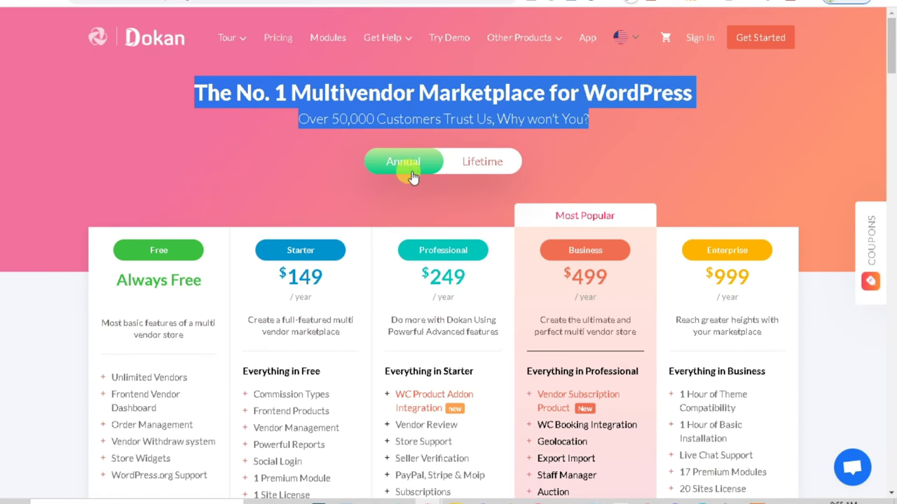
pyautogui.hotkey('ctrl', 'Tab')
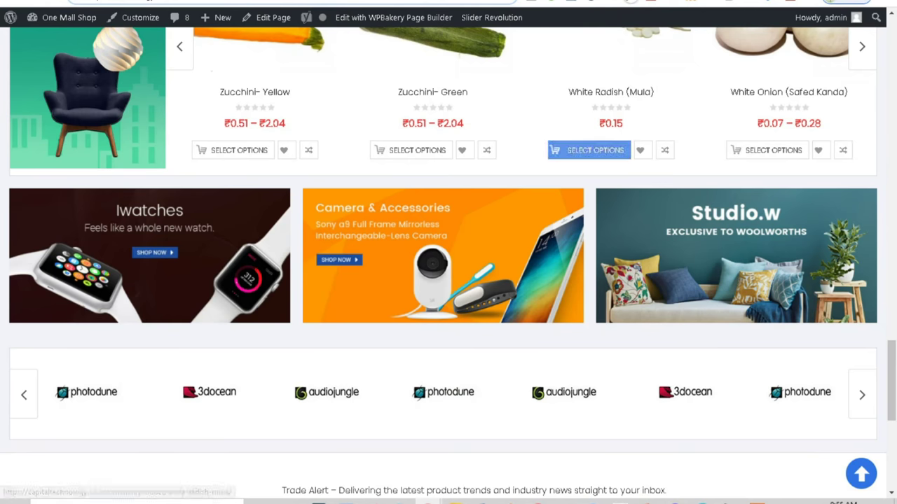
# Search the WordPress plugin directory for Dokan on the Add New Plugins page
pyautogui.click(634, 3)
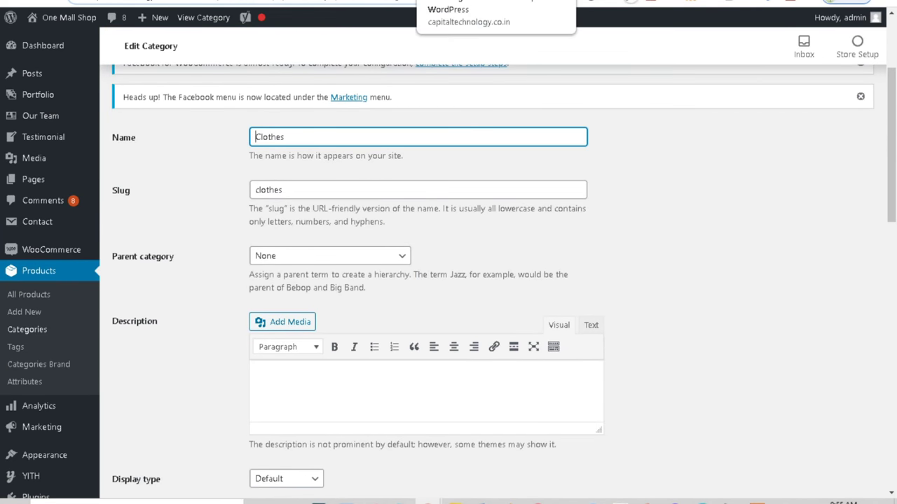
pyautogui.click(435, 2)
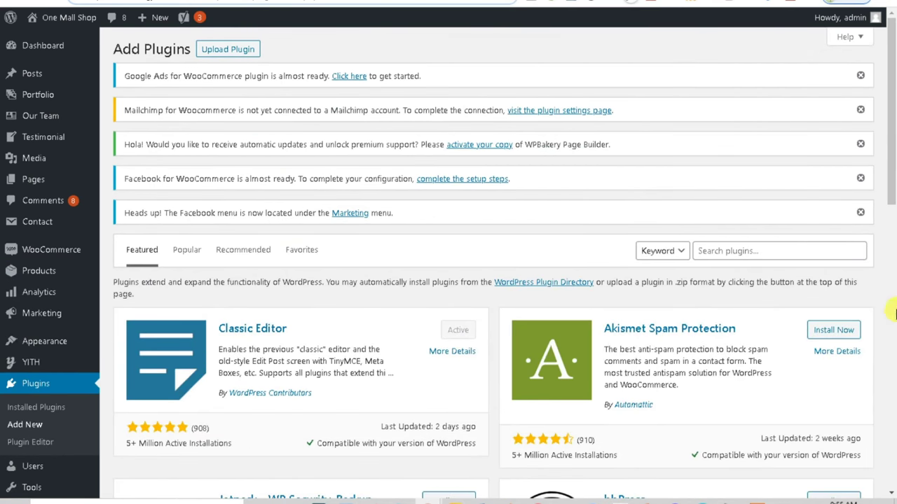
pyautogui.click(738, 252)
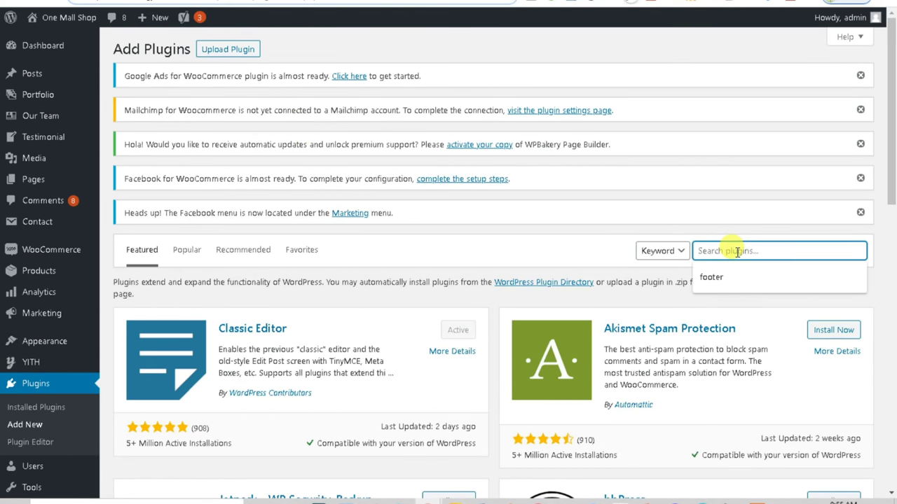
pyautogui.write('du')
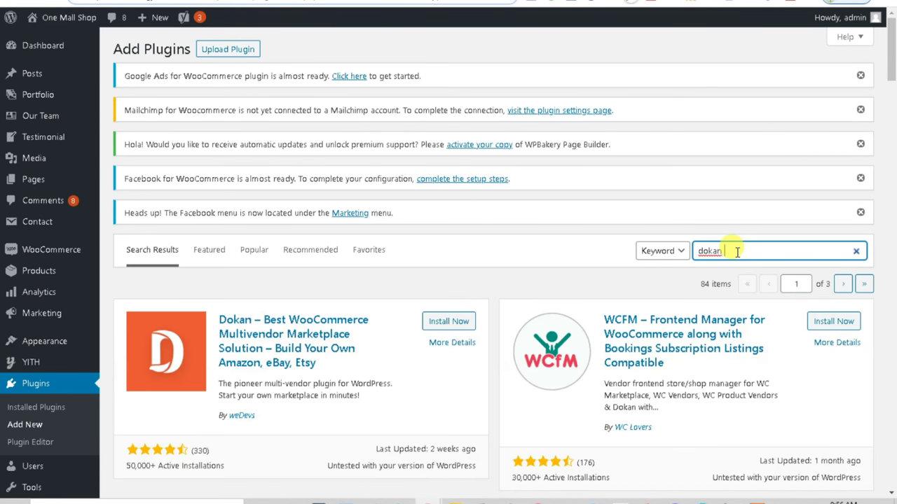
pyautogui.scroll(-2, 434, 420)
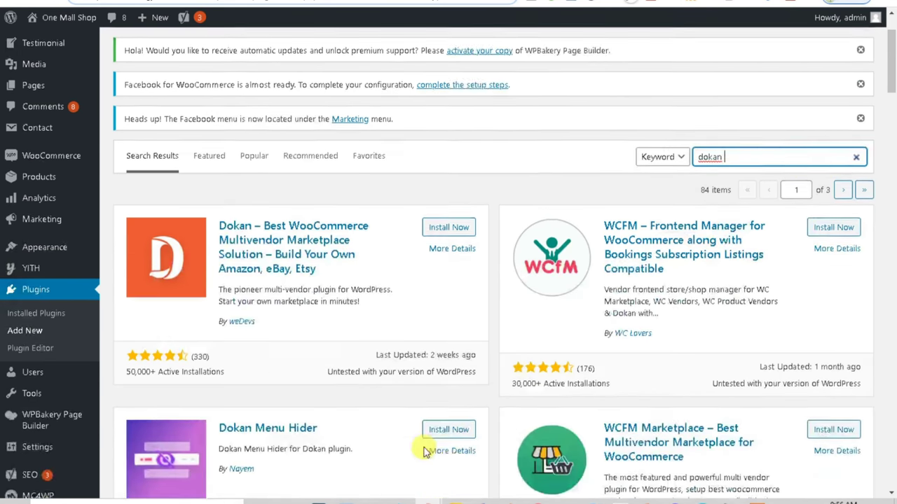
# Install and activate the Dokan multivendor plugin, reaching its 'Welcome to the world of Dokan!' wizard
pyautogui.click(447, 199)
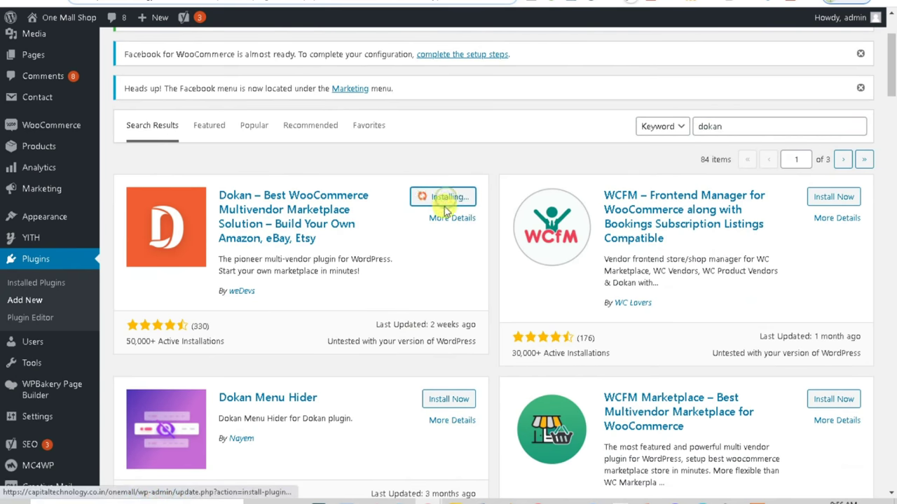
pyautogui.scroll(-3, 450, 318)
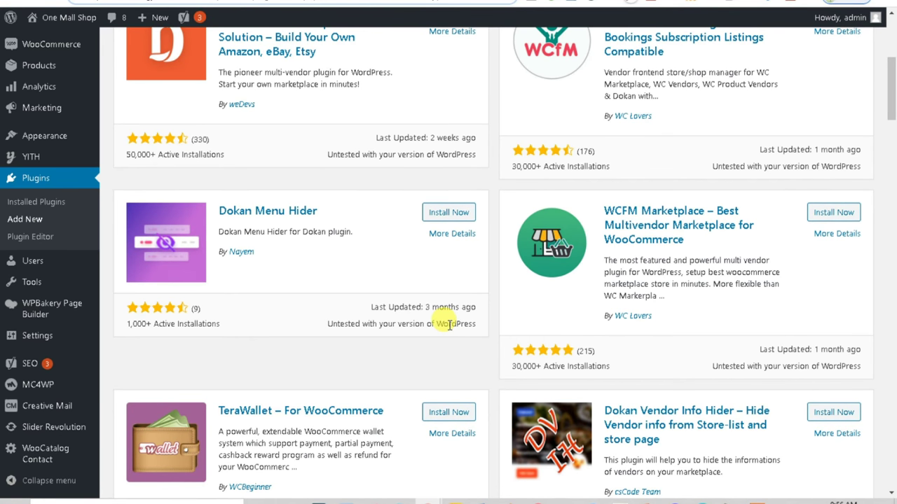
pyautogui.scroll(2, 449, 323)
pyautogui.scroll(1, 447, 325)
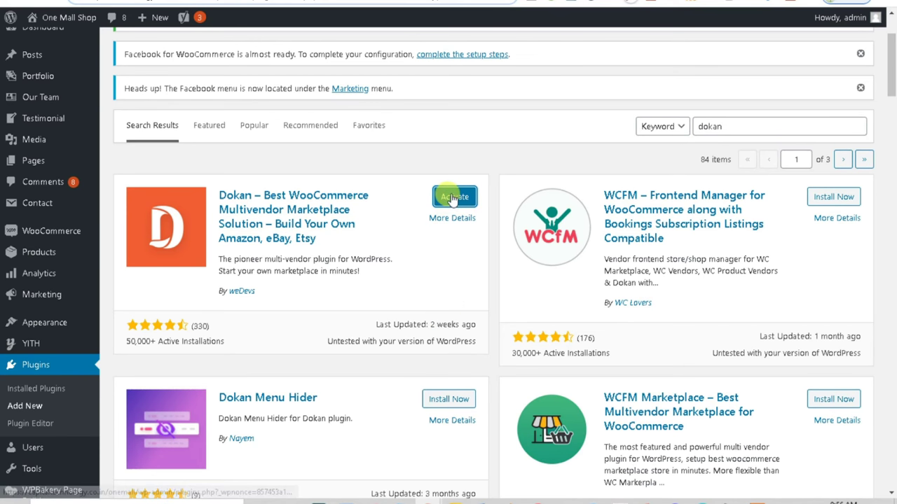
pyautogui.click(451, 202)
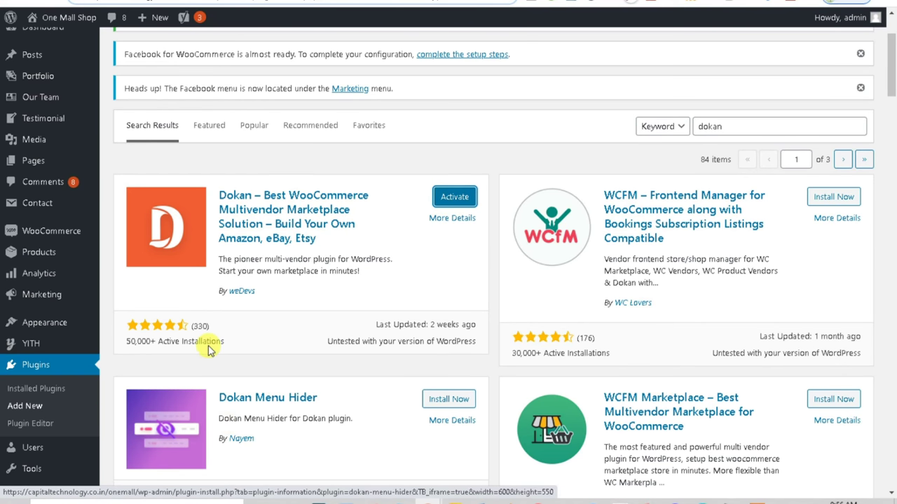
pyautogui.click(281, 243)
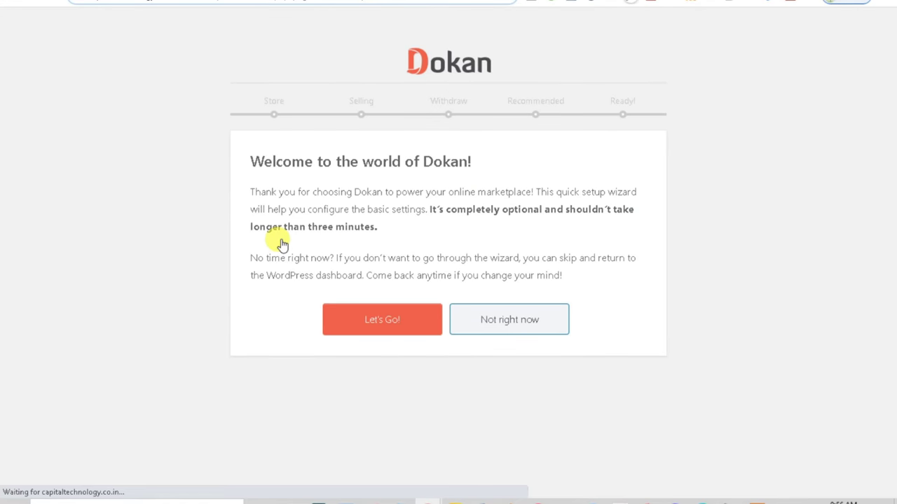
# Start the Dokan setup wizard and accept the default Store Setup settings
pyautogui.click(377, 336)
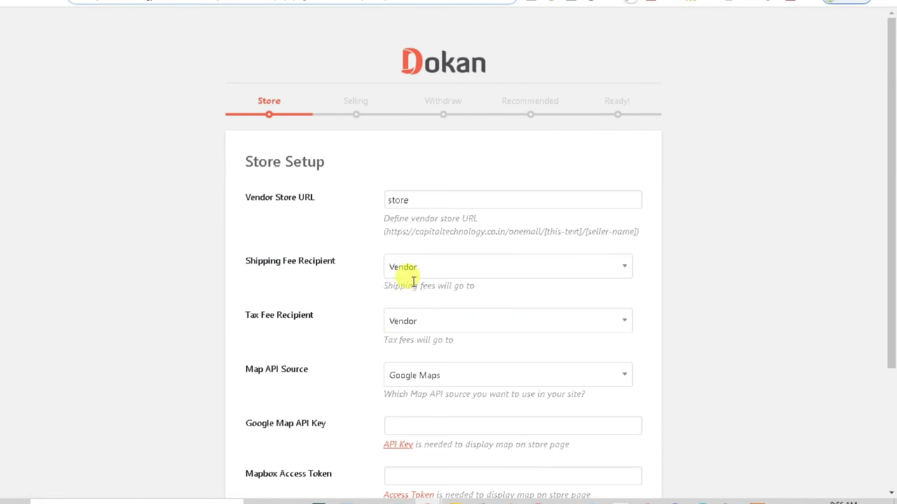
pyautogui.scroll(-3, 420, 274)
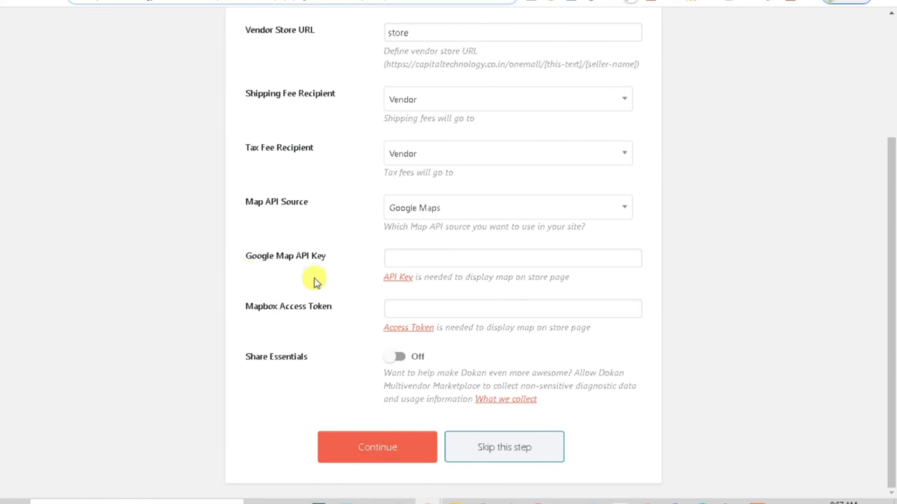
pyautogui.click(379, 452)
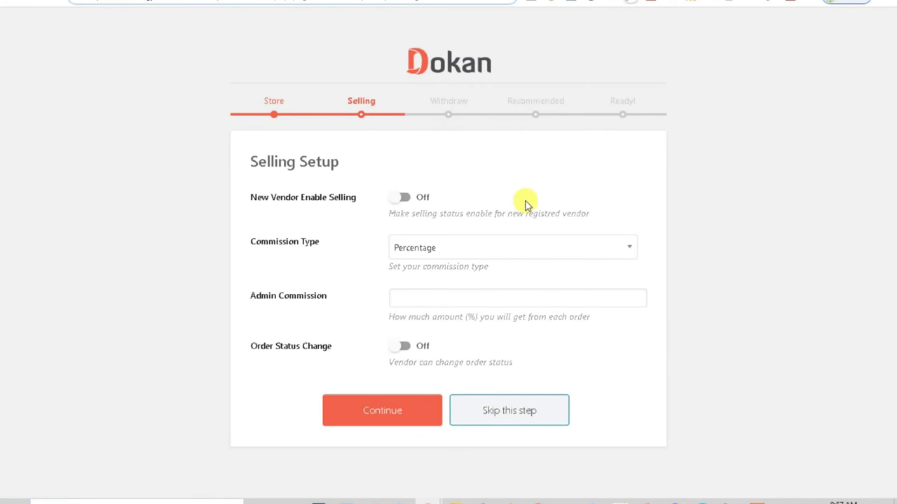
# Save Selling Setup with a 5% admin commission and new-vendor selling left off, then select the minimum withdraw limit
pyautogui.click(400, 201)
pyautogui.click(403, 203)
pyautogui.click(398, 295)
pyautogui.write('10')
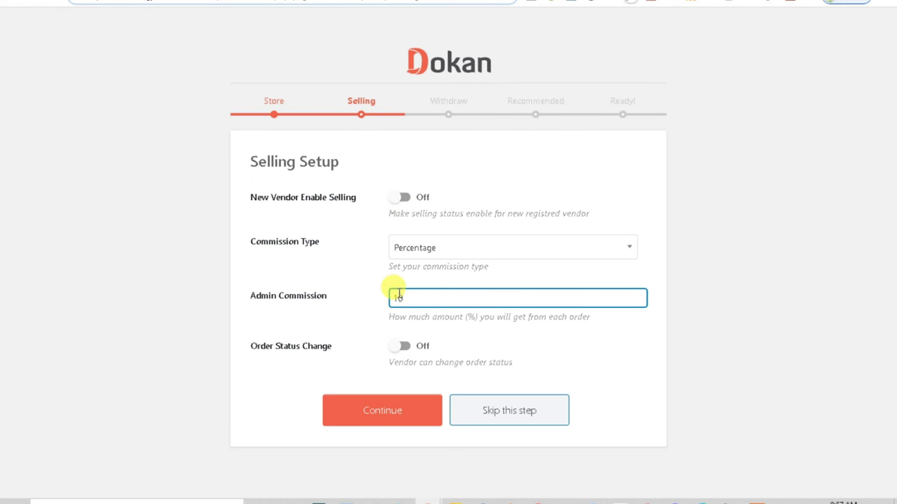
pyautogui.moveTo(419, 298); pyautogui.dragTo(390, 300)
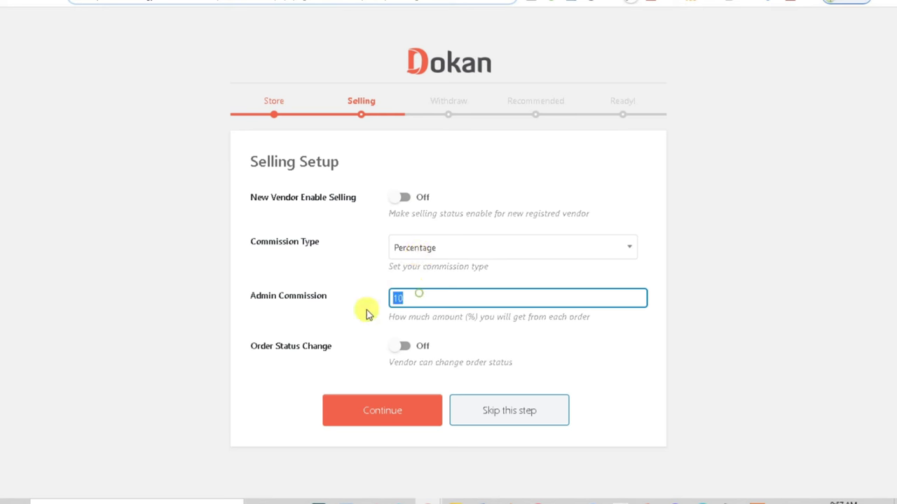
pyautogui.write('5')
pyautogui.hotkey('ctrl', 'a')
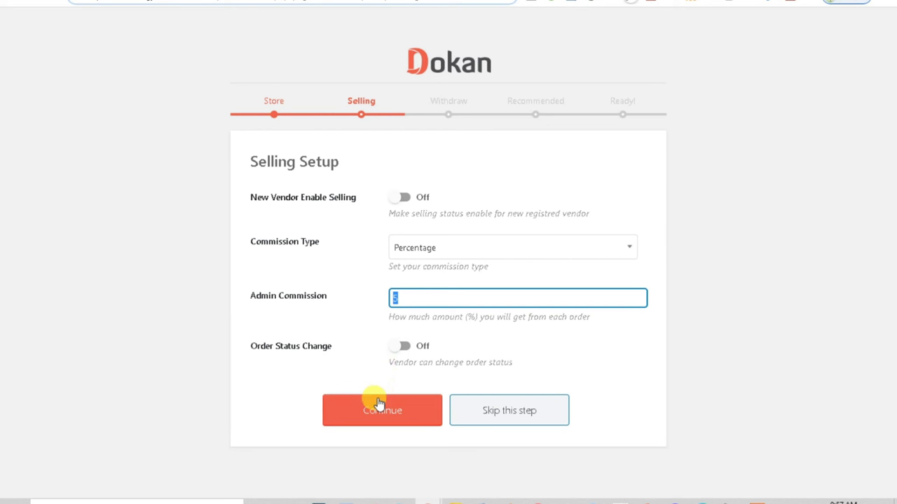
pyautogui.click(376, 414)
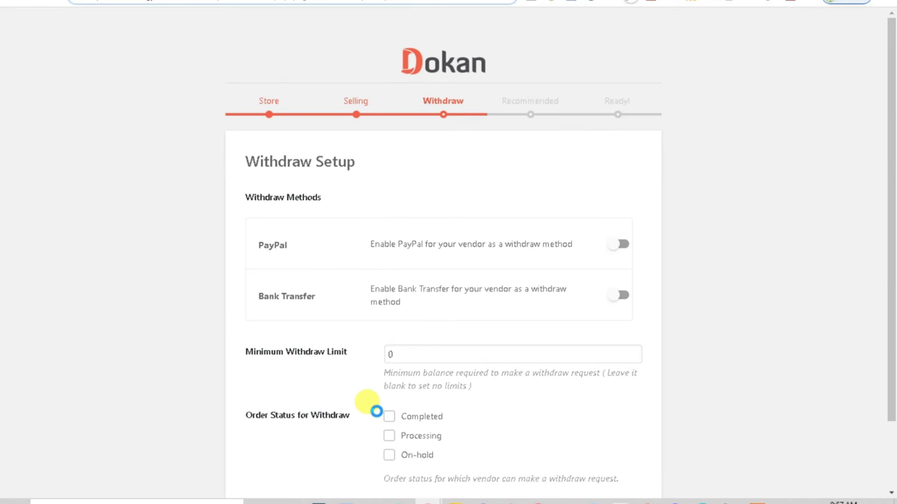
pyautogui.click(413, 358)
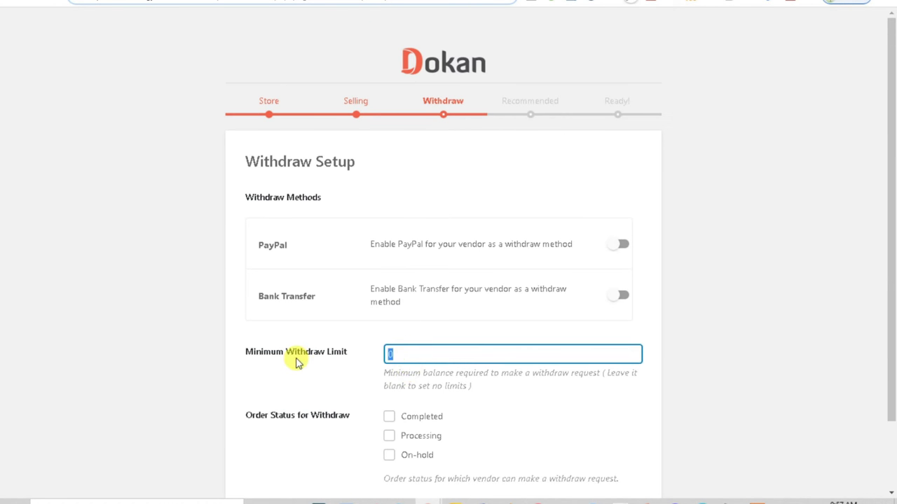
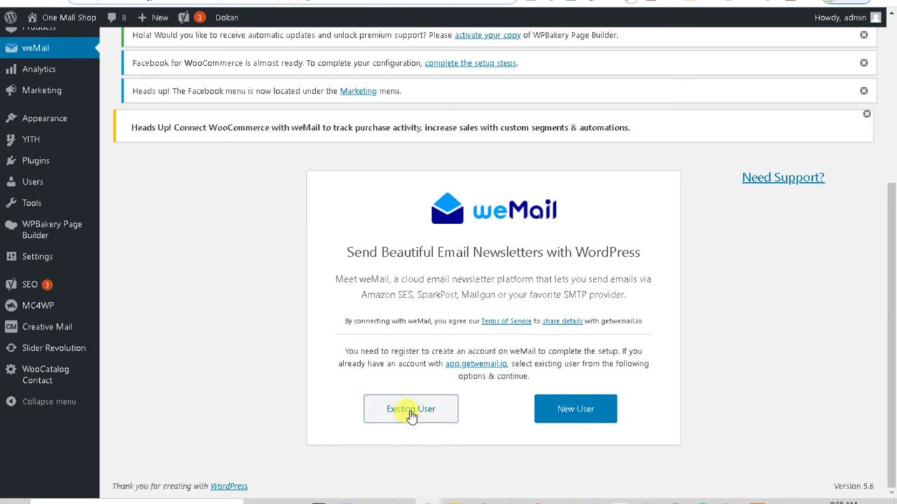
# Continue the weMail setup as an existing user
pyautogui.click(412, 409)
pyautogui.scroll(3, 501, 365)
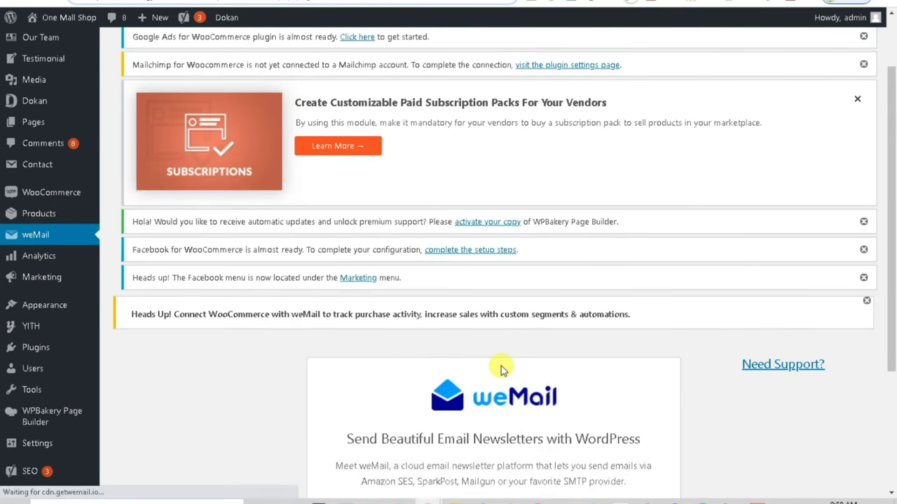
pyautogui.scroll(1, 501, 366)
# Open the Dokan Dashboard from the sidebar
pyautogui.moveTo(42, 172)
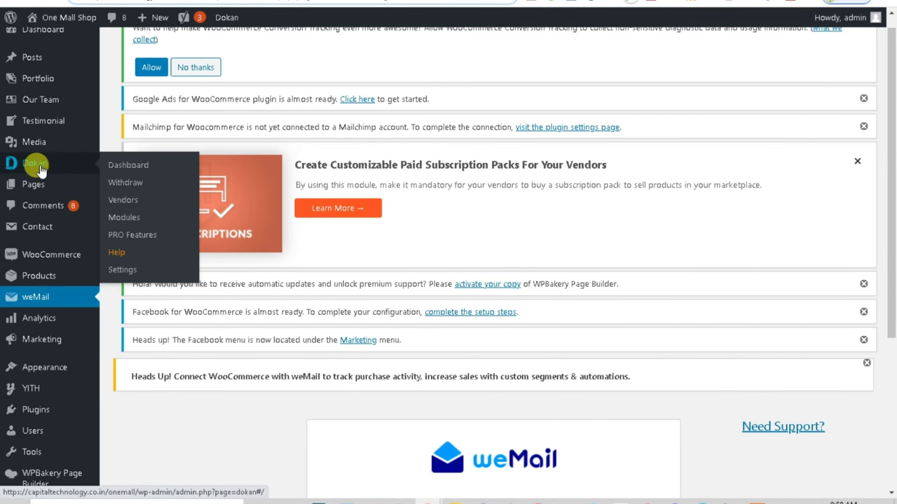
pyautogui.click(128, 172)
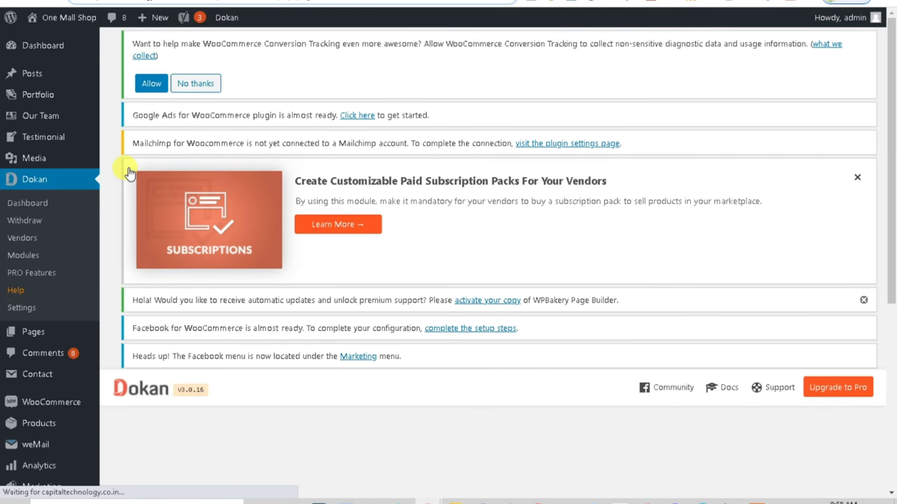
pyautogui.scroll(-4, 737, 401)
pyautogui.scroll(2, 737, 401)
pyautogui.scroll(3, 736, 399)
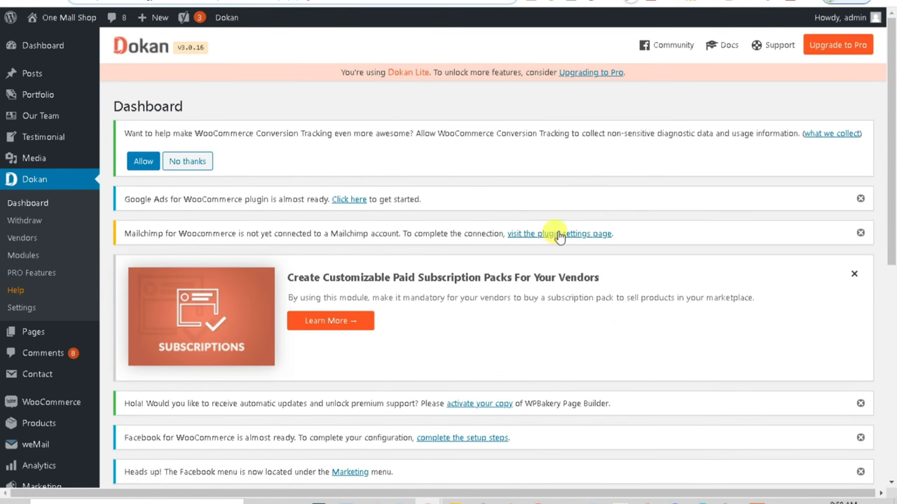
# Allow WooCommerce conversion tracking and review the dashboard's 177 products, 0 vendors and 0 withdrawals
pyautogui.click(140, 162)
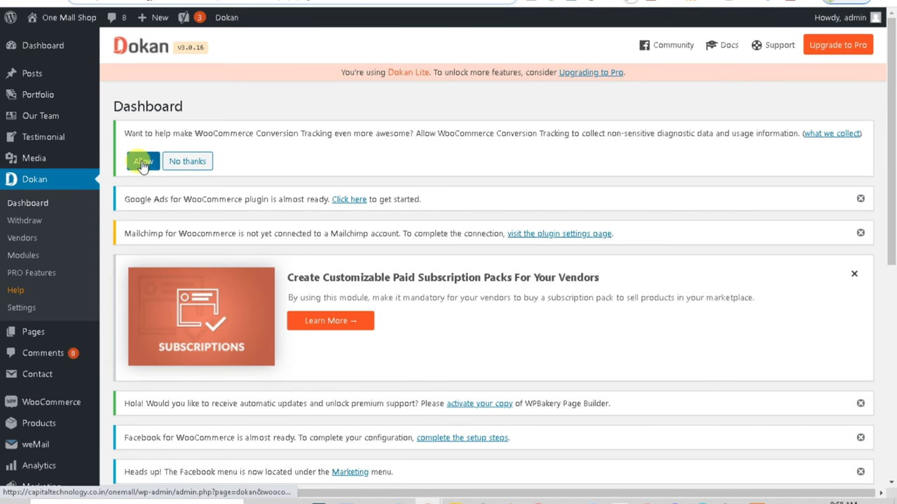
pyautogui.scroll(-4, 344, 453)
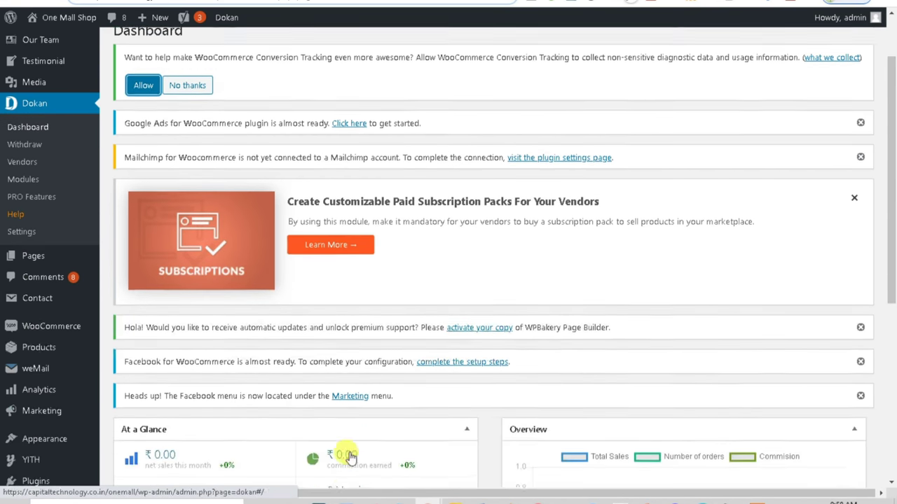
pyautogui.scroll(-3, 348, 456)
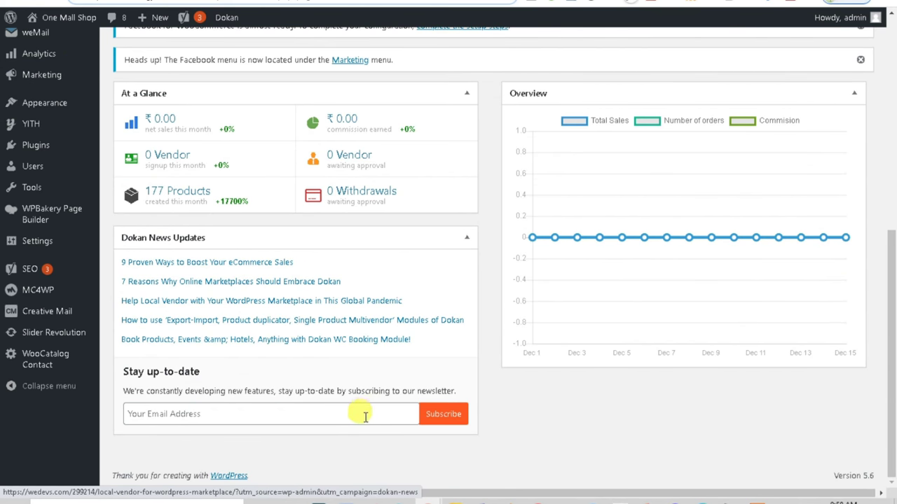
pyautogui.scroll(2, 365, 417)
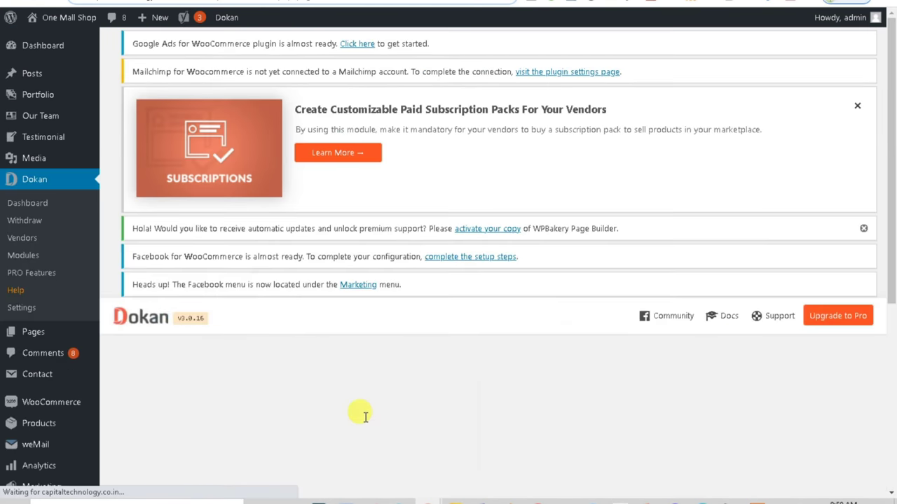
pyautogui.scroll(-5, 372, 418)
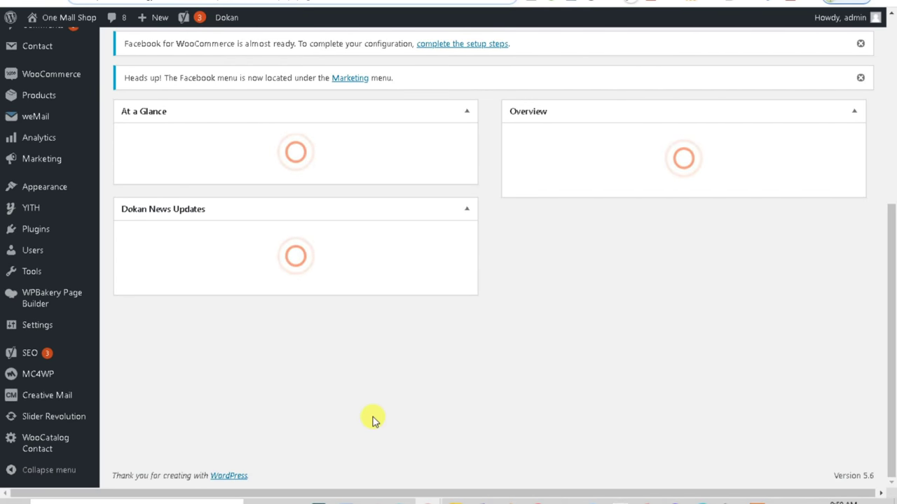
pyautogui.scroll(1, 371, 421)
pyautogui.scroll(-1, 724, 340)
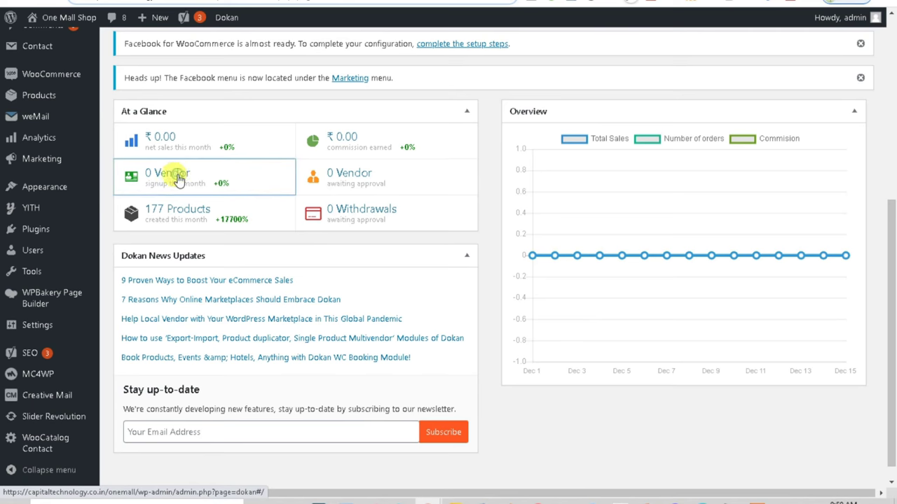
pyautogui.scroll(5, 326, 234)
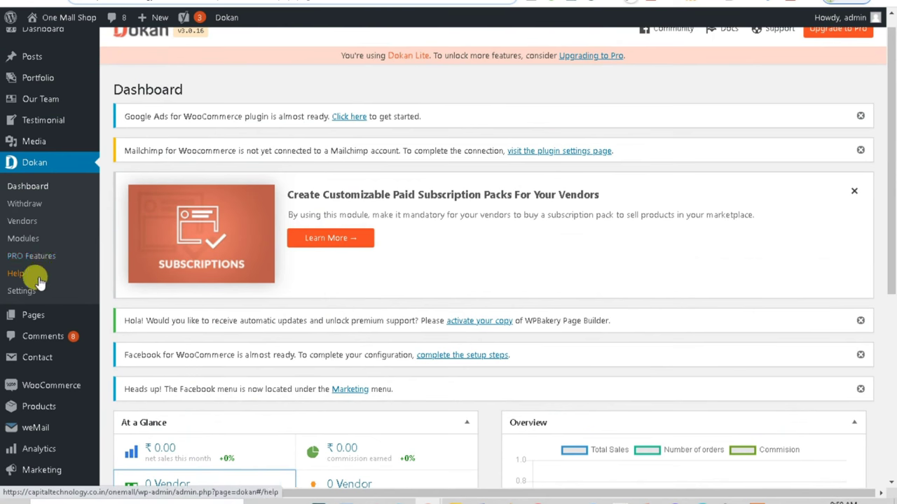
# Open the single vendor's profile for editing from Dokan's Vendors list
pyautogui.click(22, 221)
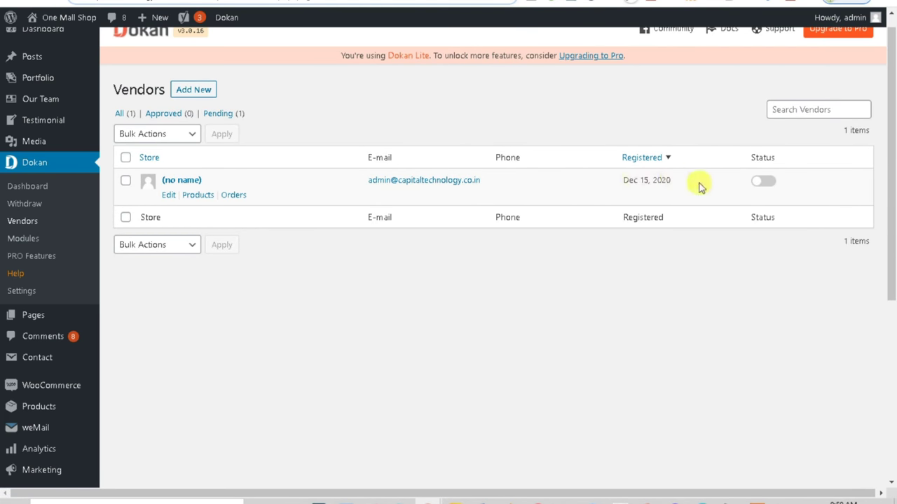
pyautogui.click(168, 197)
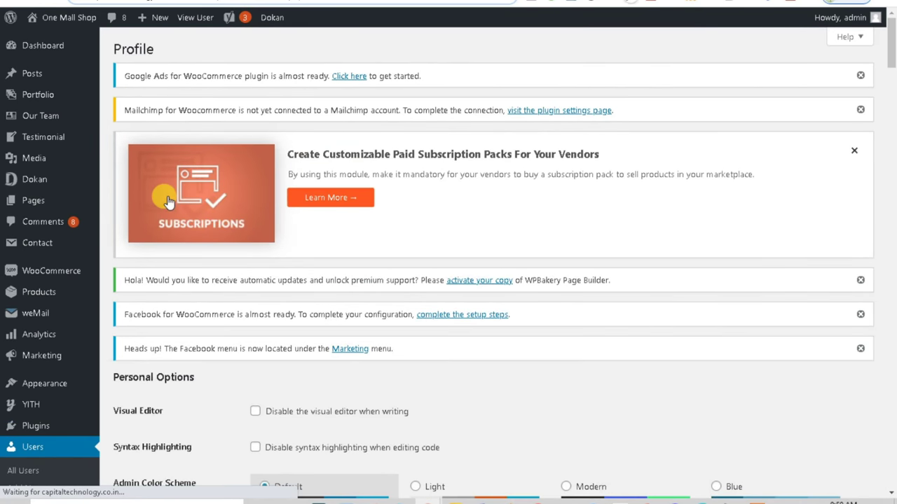
pyautogui.scroll(-5, 534, 210)
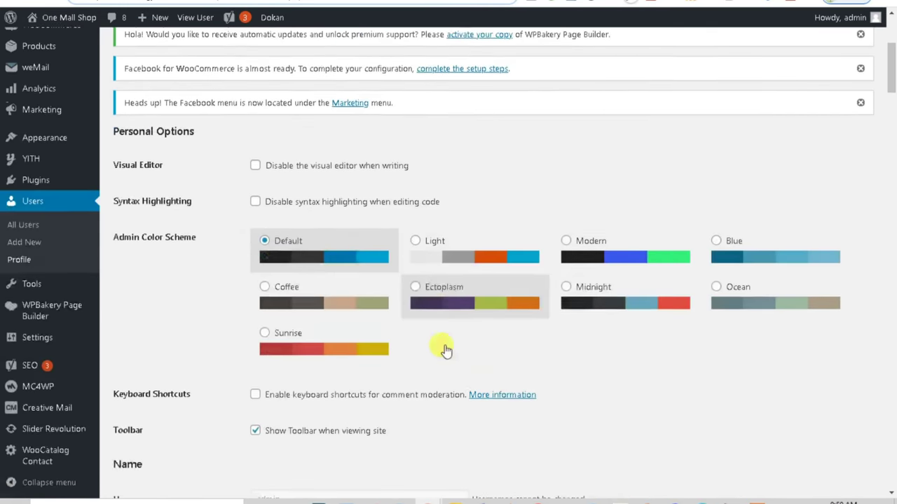
pyautogui.scroll(-5, 445, 346)
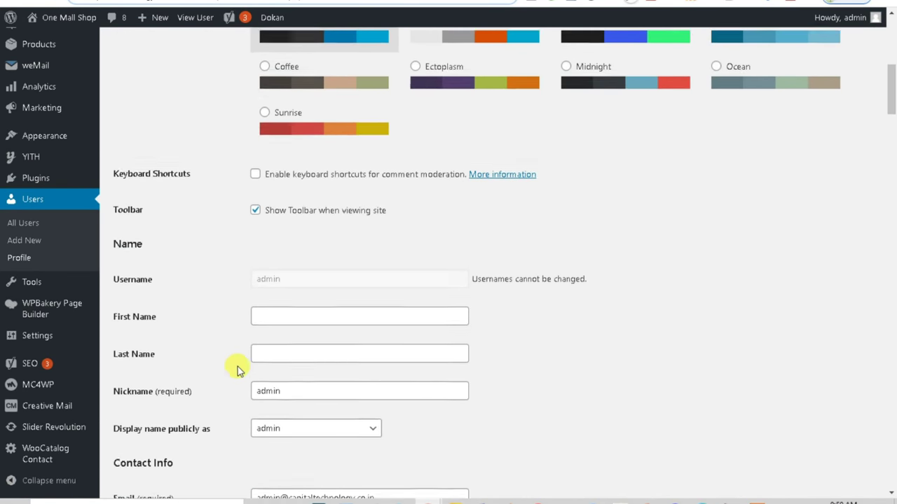
# Save the vendor profile with Update Profile, confirming 'Profile updated.'
pyautogui.scroll(7, 315, 286)
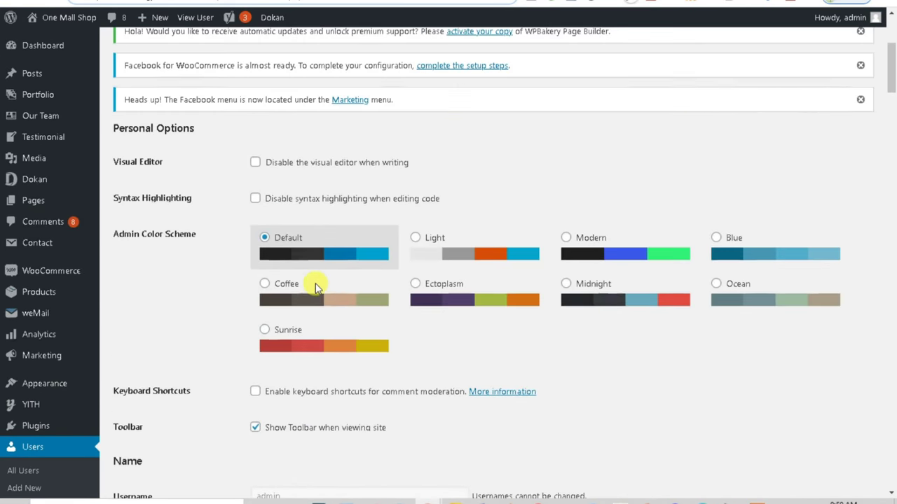
pyautogui.scroll(-2, 893, 123)
pyautogui.scroll(-9, 892, 123)
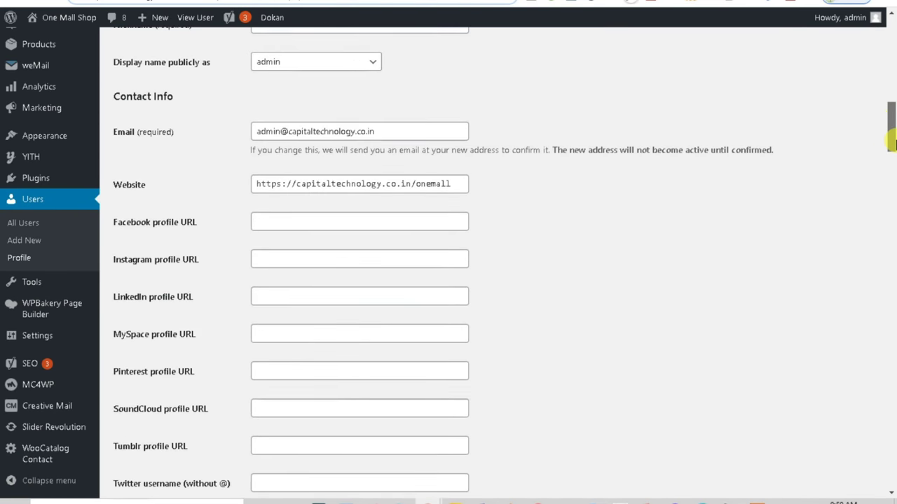
pyautogui.moveTo(893, 143); pyautogui.dragTo(892, 462)
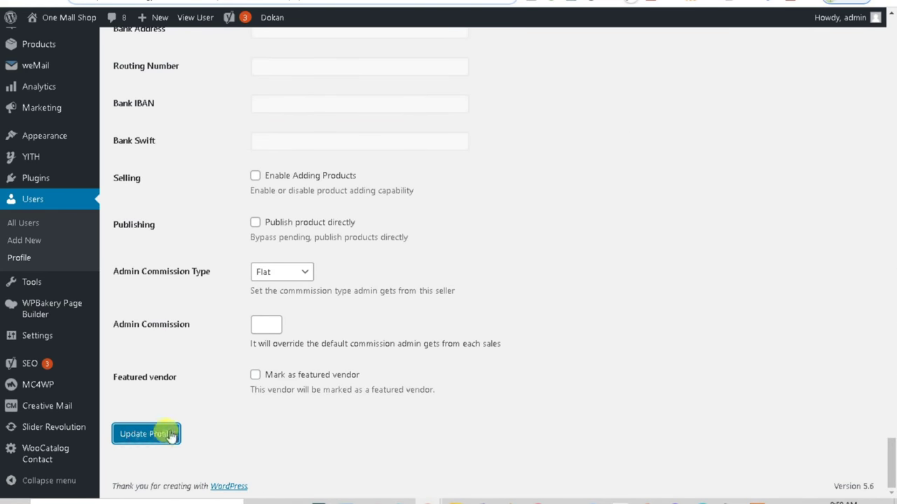
pyautogui.scroll(10, 390, 284)
pyautogui.scroll(8, 390, 287)
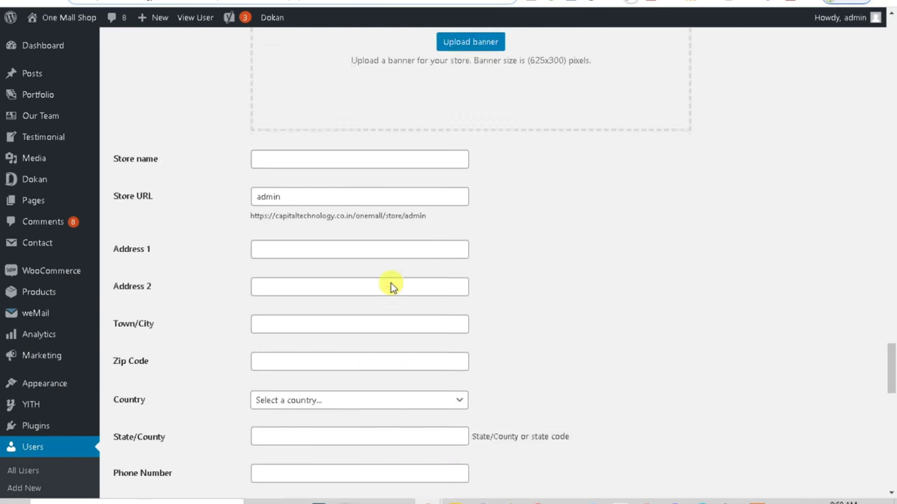
pyautogui.moveTo(56, 411)
pyautogui.scroll(5, 101, 386)
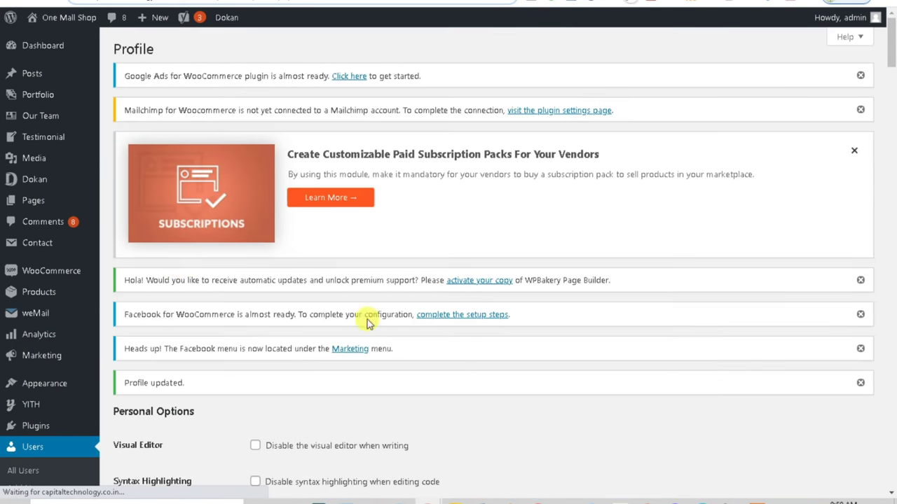
# Look over the storefront homepage, then return to the admin Pages list
pyautogui.moveTo(56, 295)
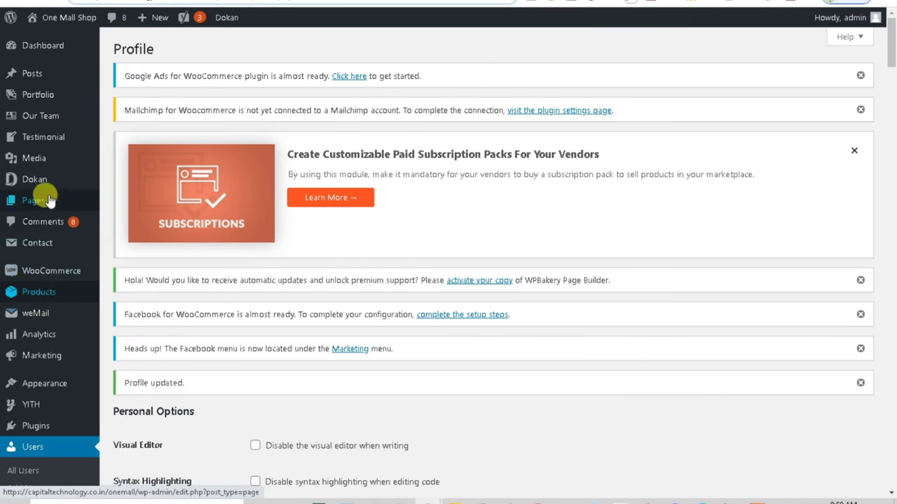
pyautogui.moveTo(42, 182)
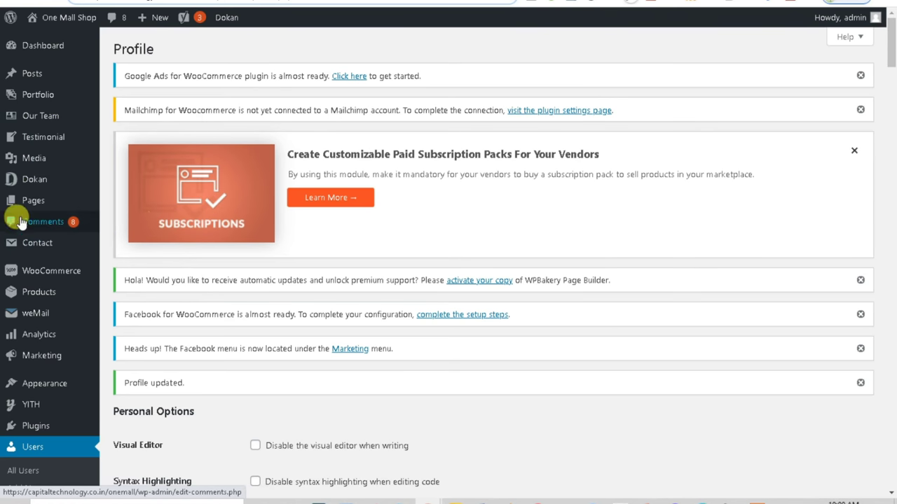
pyautogui.moveTo(32, 198)
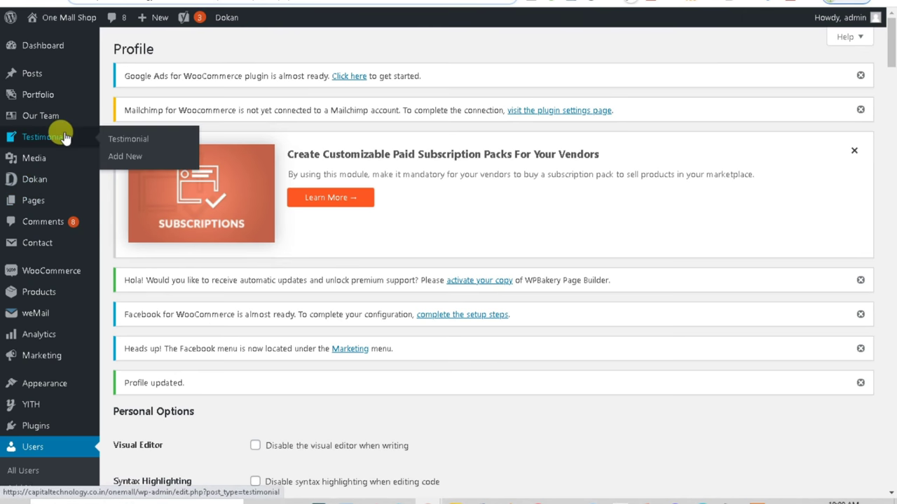
pyautogui.moveTo(43, 111)
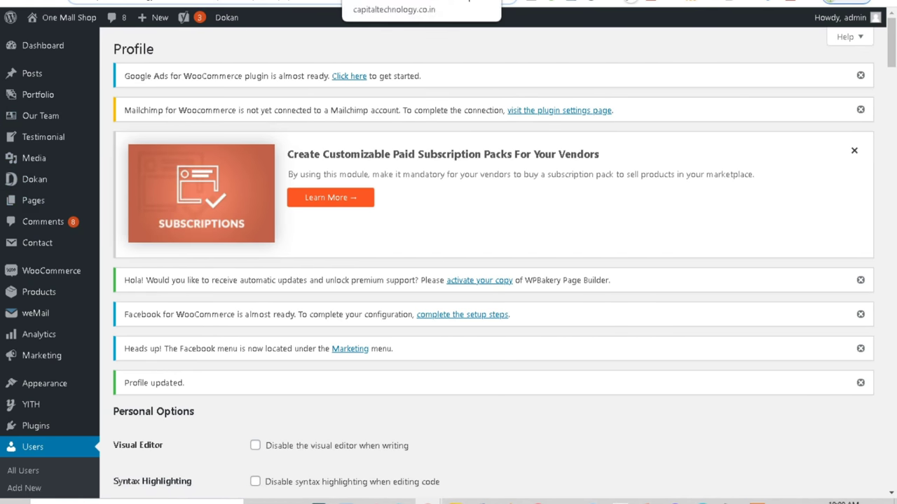
pyautogui.click(393, 1)
pyautogui.scroll(8, 286, 210)
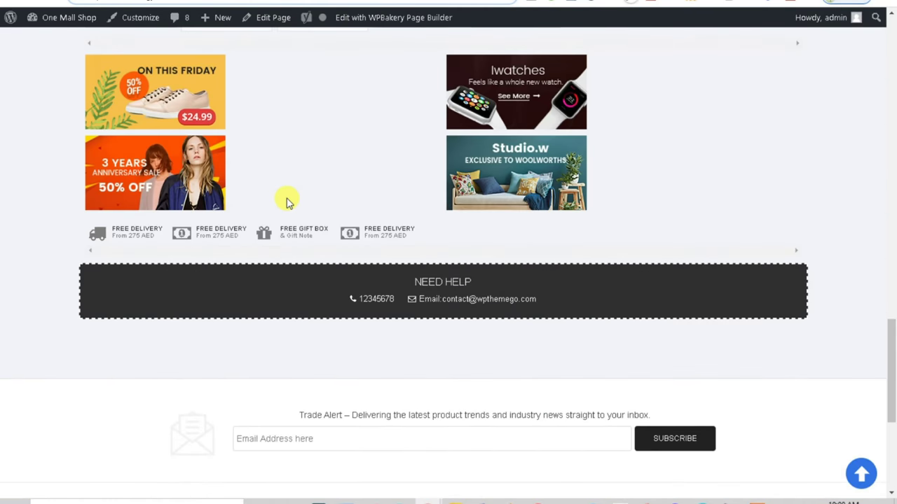
pyautogui.scroll(6, 286, 202)
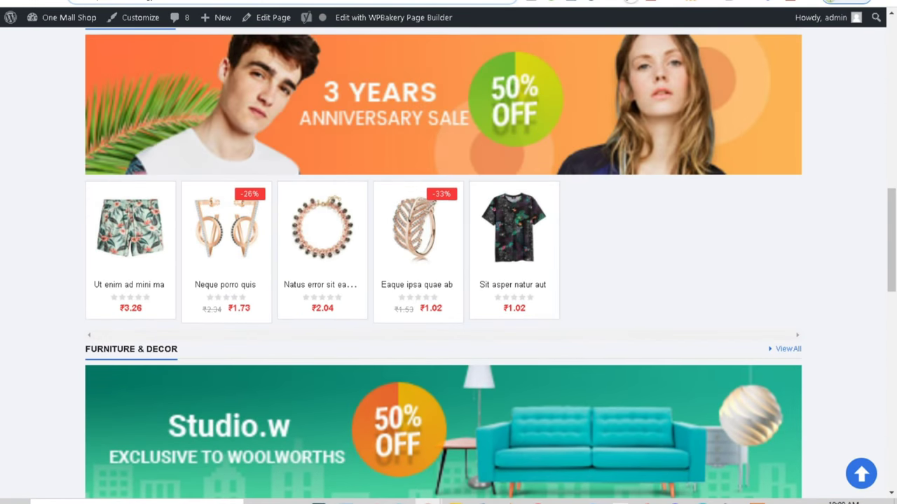
pyautogui.hotkey('ctrl', 'Tab')
pyautogui.scroll(-3, 91, 245)
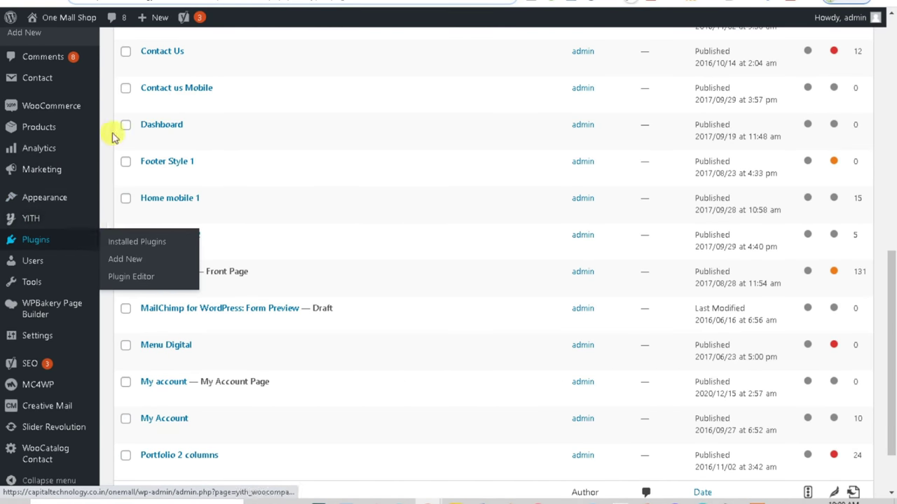
# Open the Dashboard page in a new tab, showing the 'not enabled for selling' error
pyautogui.moveTo(43, 77)
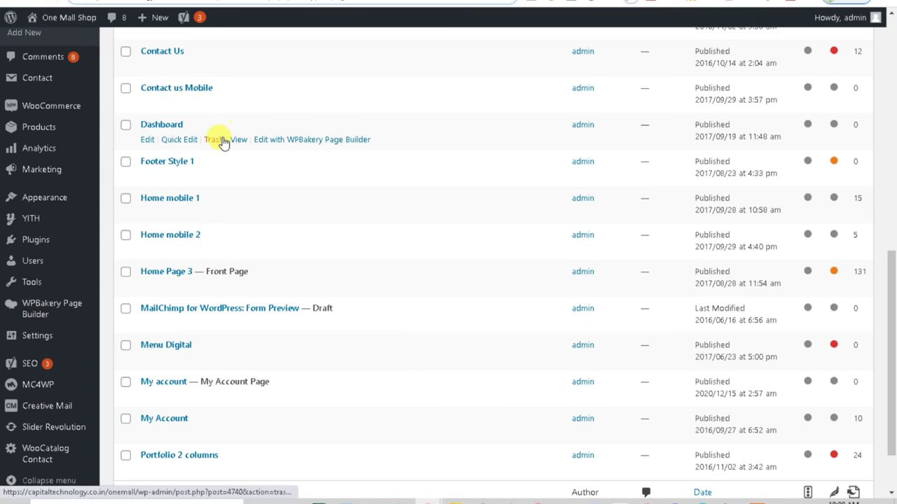
pyautogui.rightClick(242, 140)
pyautogui.click(256, 145)
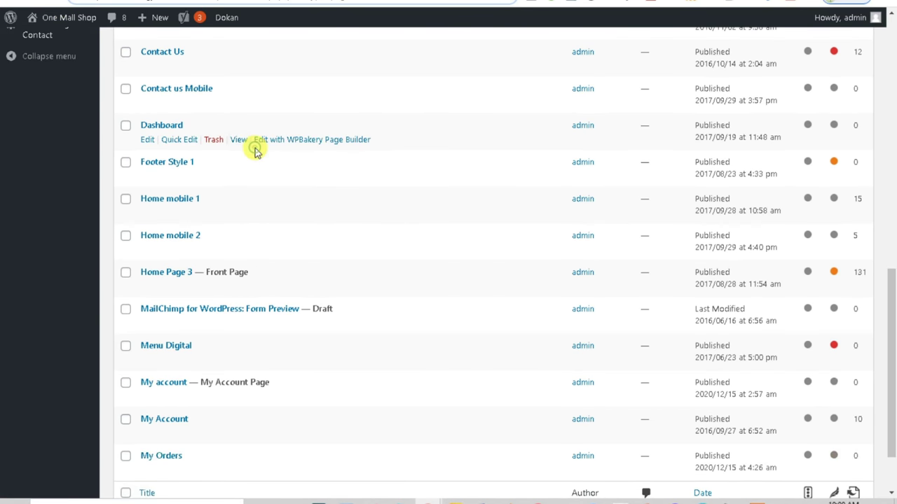
pyautogui.click(301, 3)
pyautogui.press('Return')
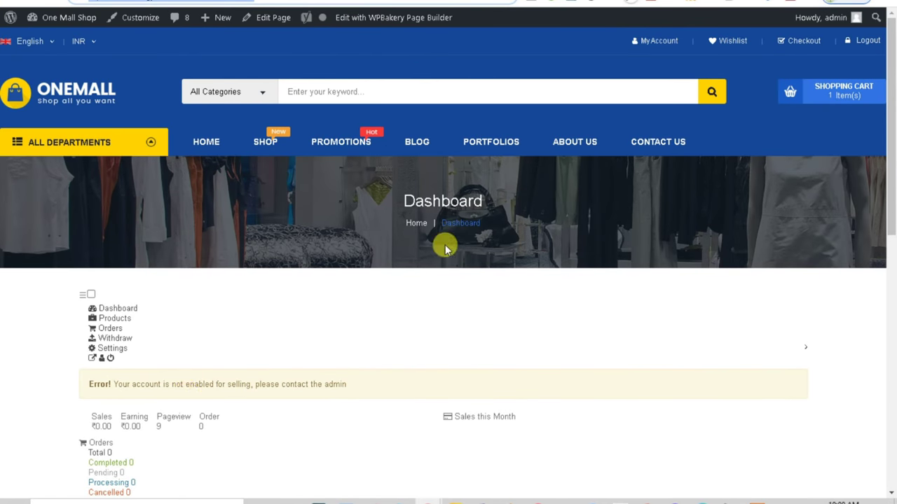
pyautogui.scroll(-3, 430, 290)
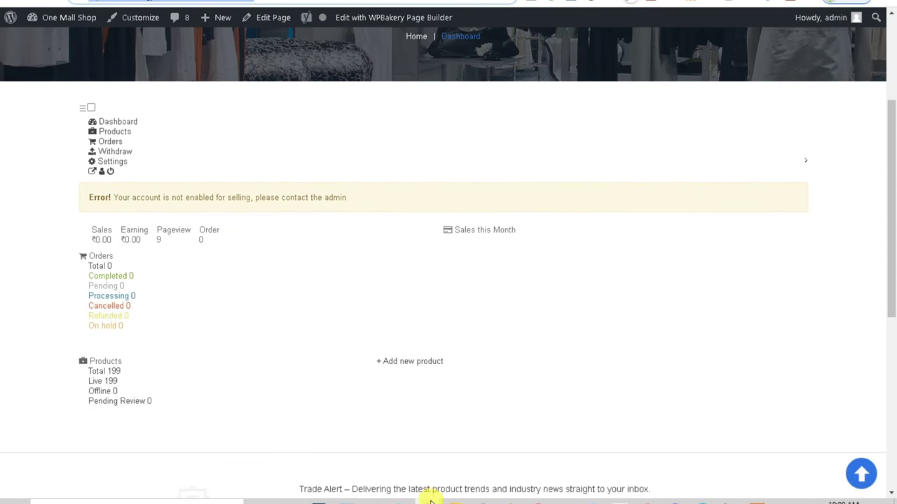
pyautogui.click(475, 487)
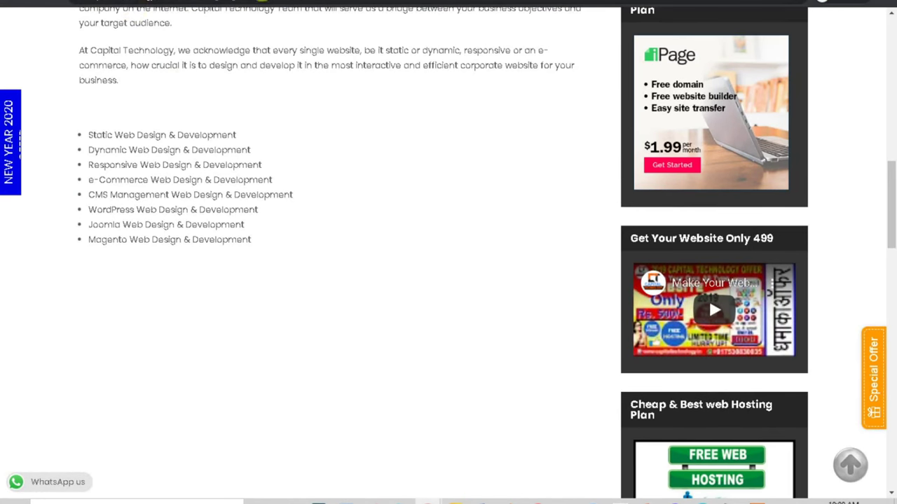
pyautogui.hotkey('ctrl', 'l')
pyautogui.write('https://capitaltechnology.co.in/onemall/dashboard/')
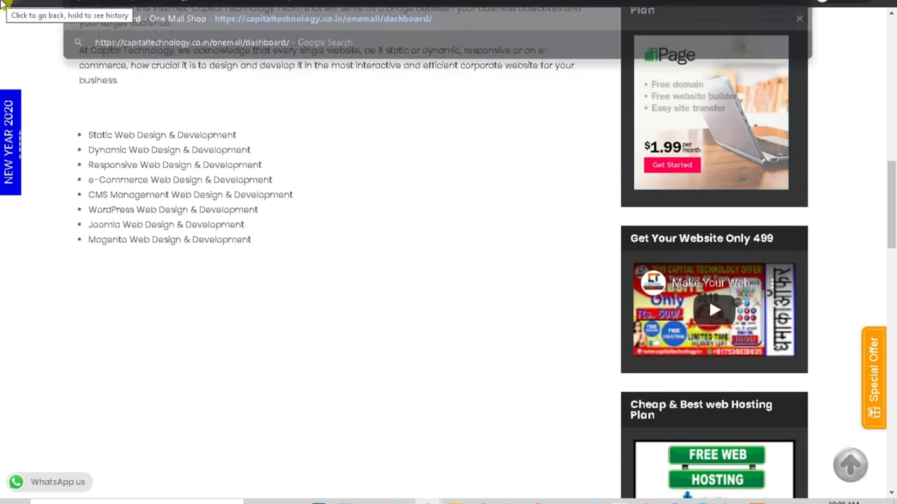
pyautogui.press('Return')
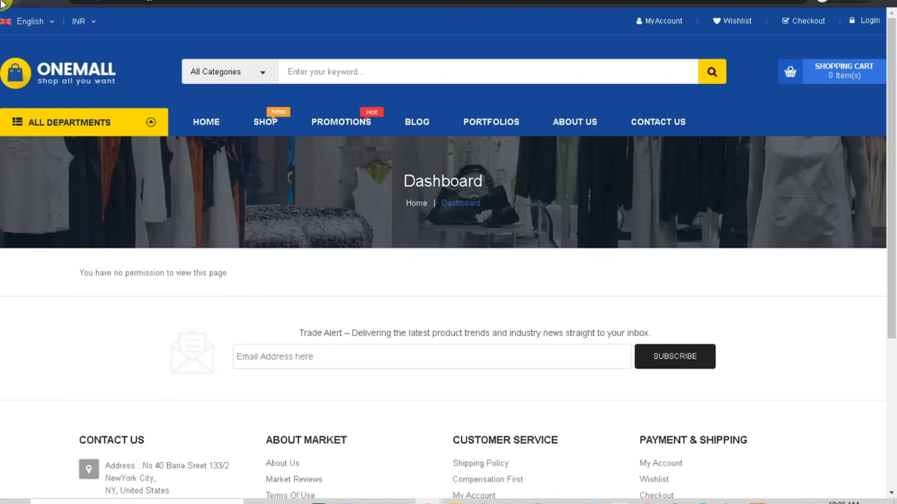
pyautogui.scroll(-3, 440, 401)
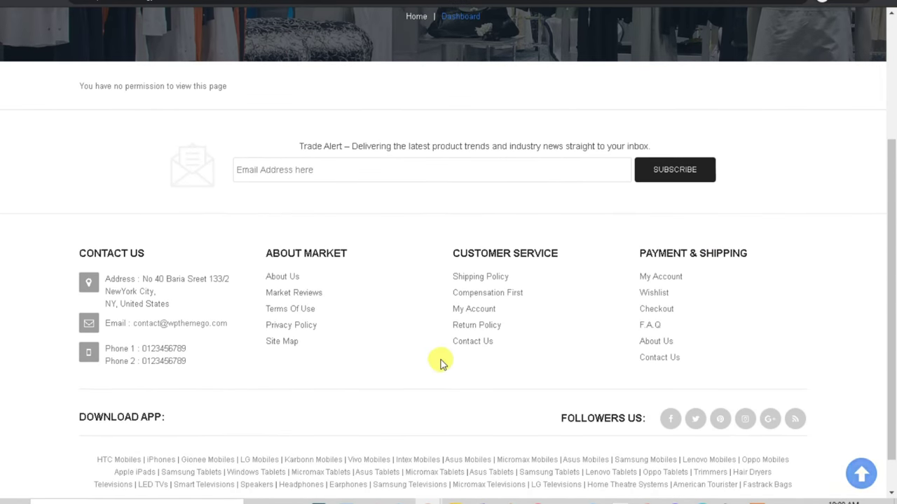
pyautogui.scroll(2, 437, 360)
pyautogui.tripleClick(100, 209)
pyautogui.scroll(1, 353, 213)
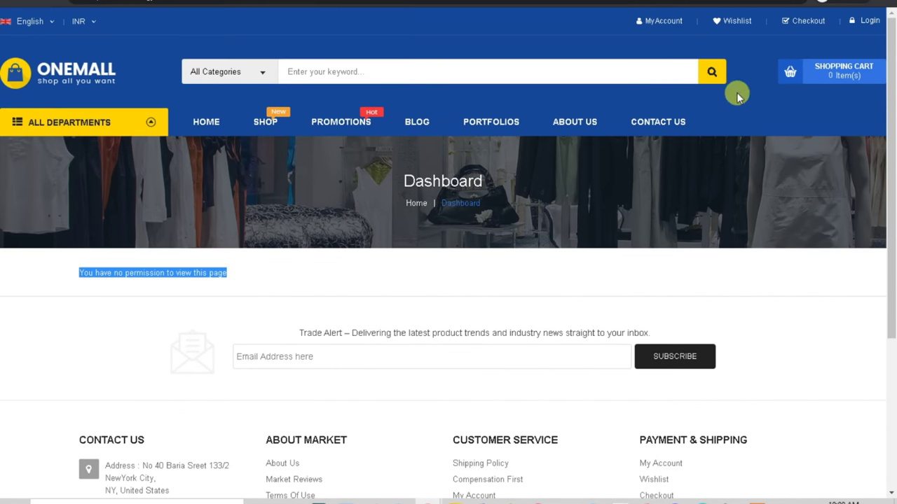
pyautogui.click(428, 501)
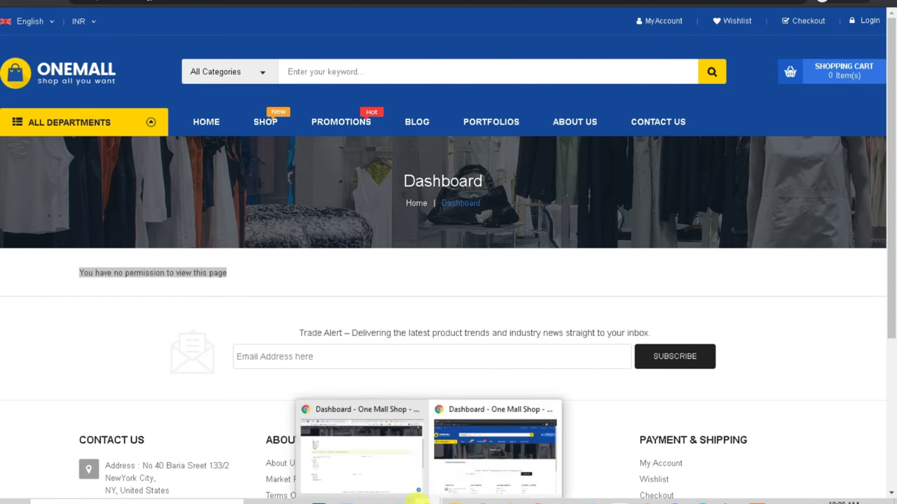
pyautogui.moveTo(361, 457)
pyautogui.click(361, 459)
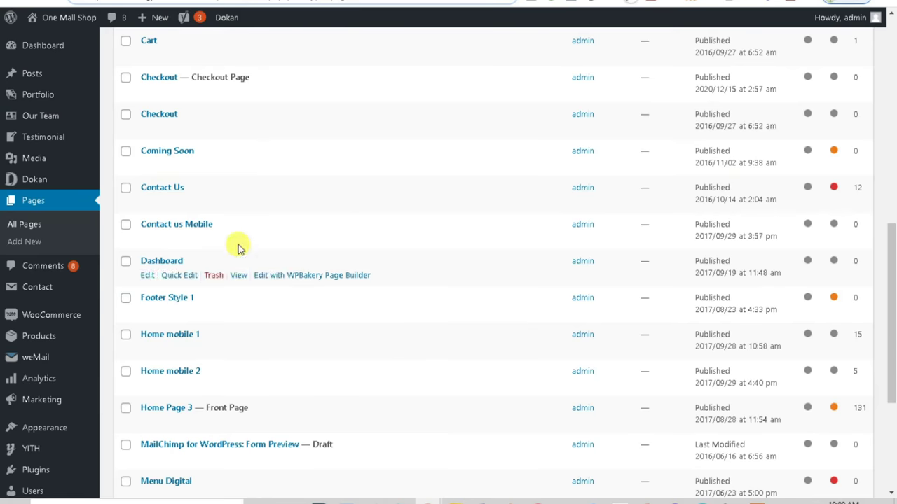
# Search the Pages list for 'vendor'
pyautogui.scroll(3, 240, 246)
pyautogui.scroll(5, 239, 245)
pyautogui.scroll(-5, 239, 245)
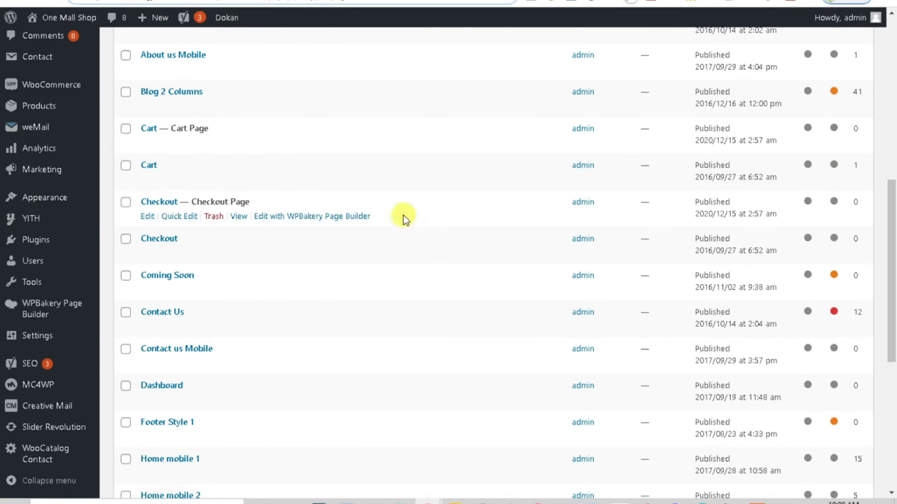
pyautogui.scroll(4, 625, 140)
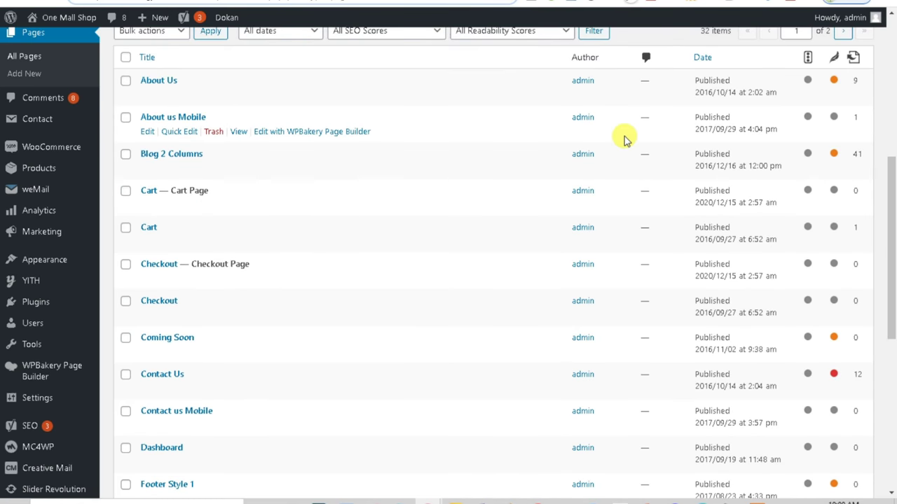
pyautogui.click(731, 133)
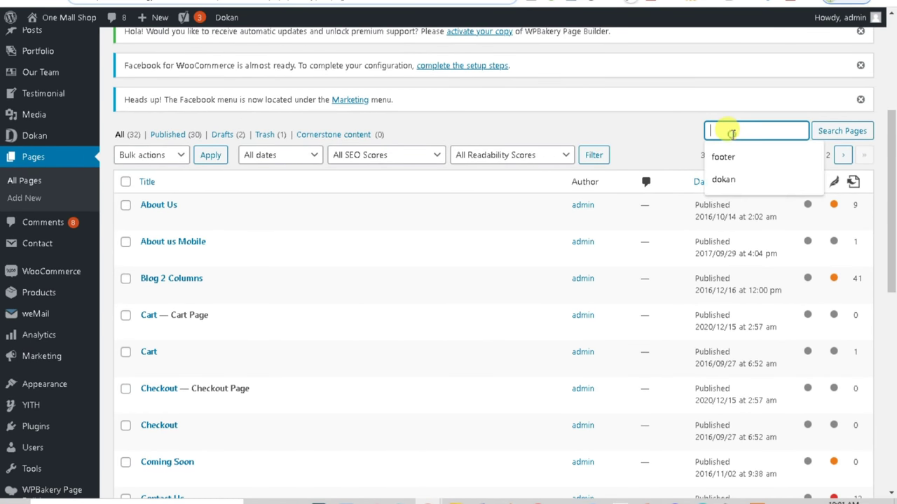
pyautogui.write('ve')
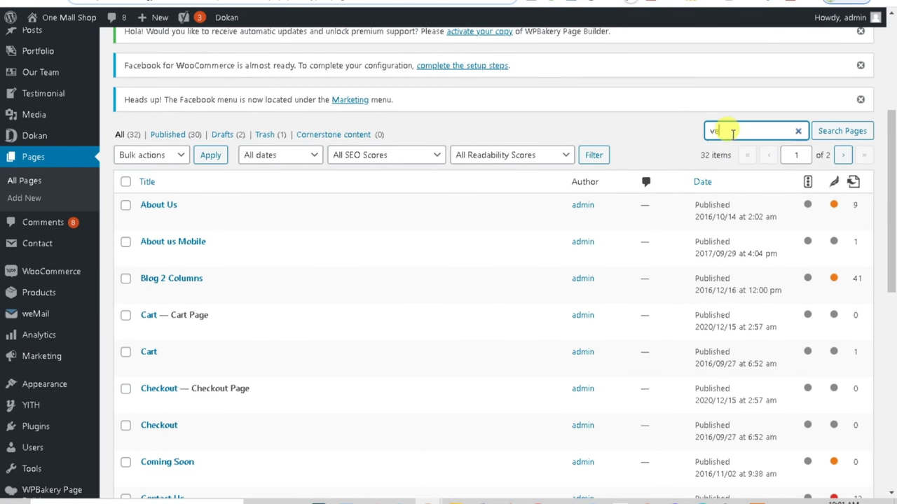
pyautogui.write('ndor')
pyautogui.press('Return')
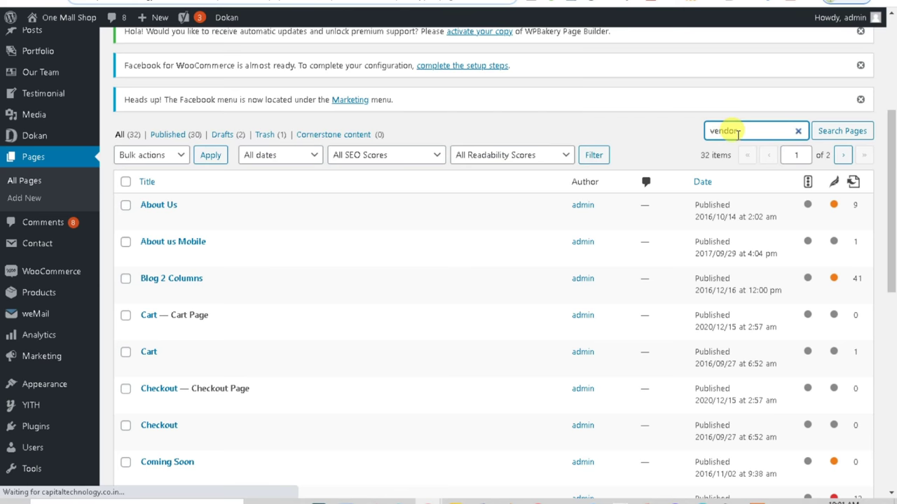
# Search for 'dash' instead, leaving only Dashboard and Sample Page
pyautogui.scroll(-3, 339, 344)
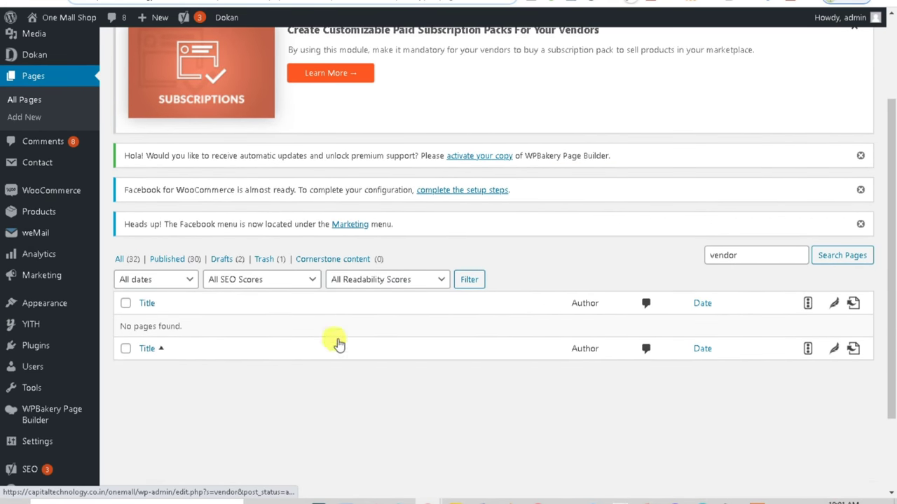
pyautogui.doubleClick(742, 255)
pyautogui.write('dash')
pyautogui.press('Return')
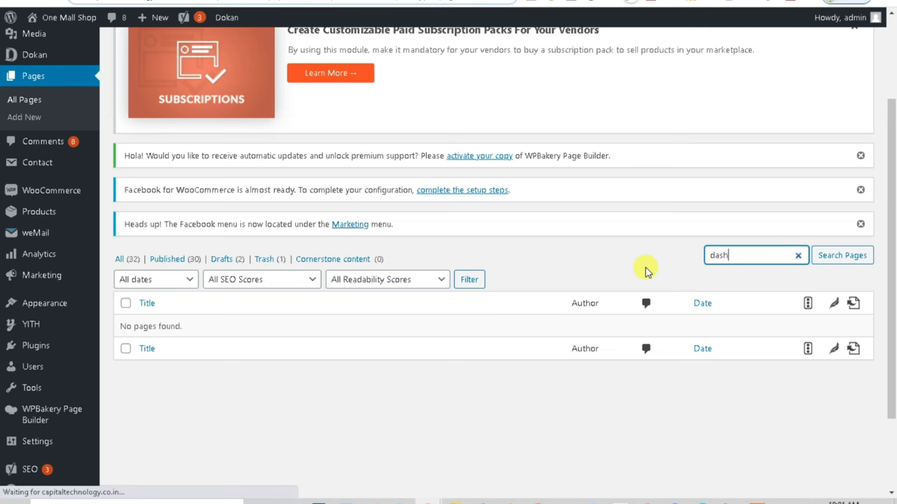
pyautogui.scroll(-5, 320, 370)
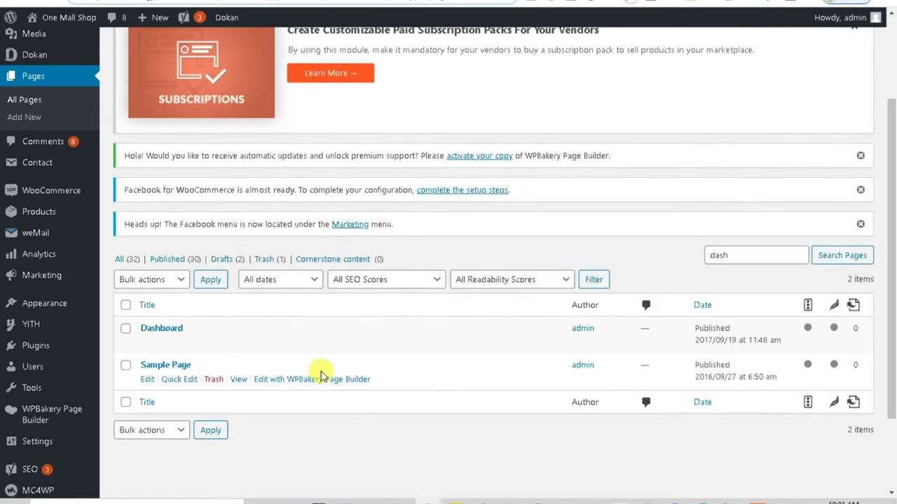
pyautogui.moveTo(233, 289)
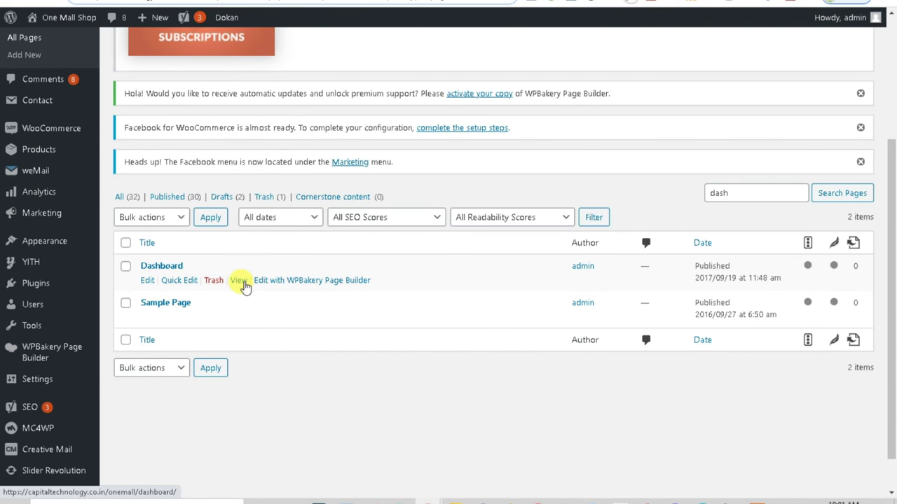
# Open the Dashboard page in a new tab and cycle through the open browser tabs
pyautogui.rightClick(244, 286)
pyautogui.click(274, 288)
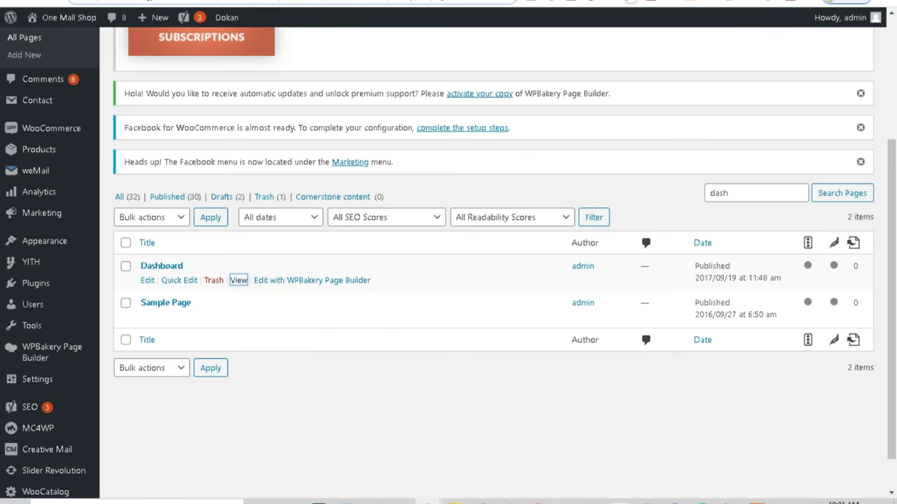
pyautogui.hotkey('ctrl', 'Tab')
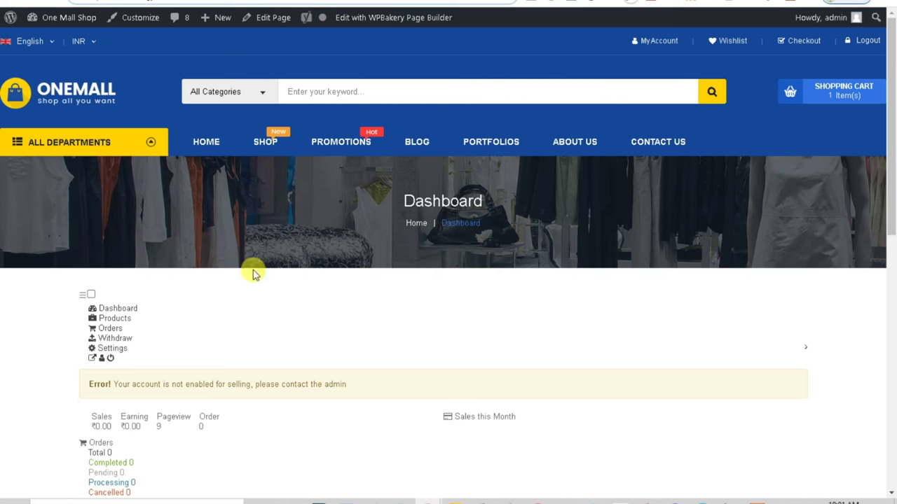
pyautogui.click(291, 2)
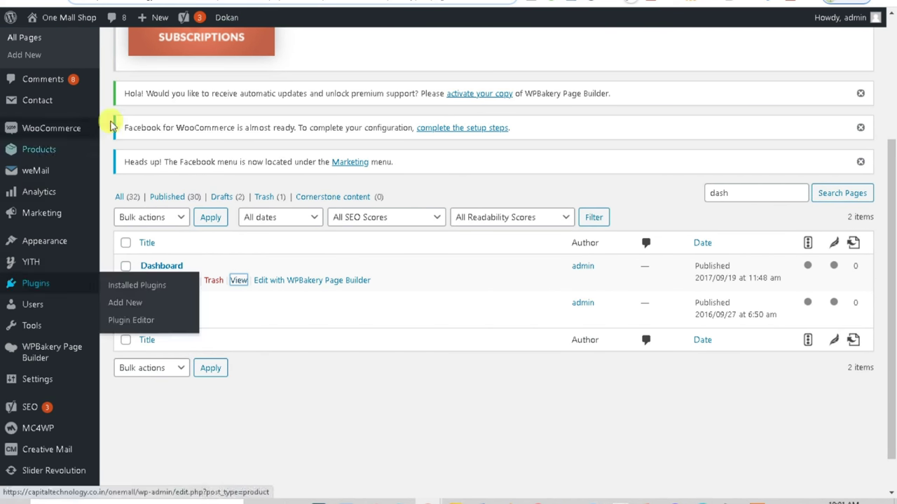
pyautogui.hotkey('ctrl', 'Tab')
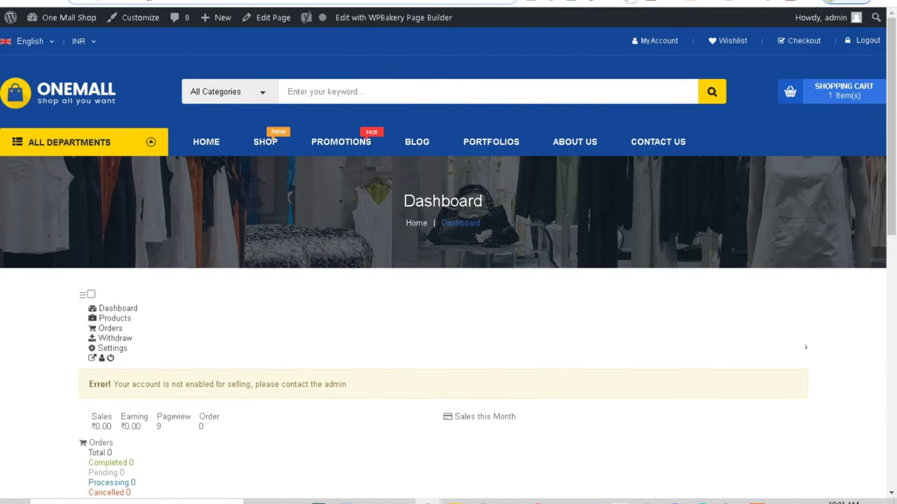
pyautogui.scroll(-3, 81, 352)
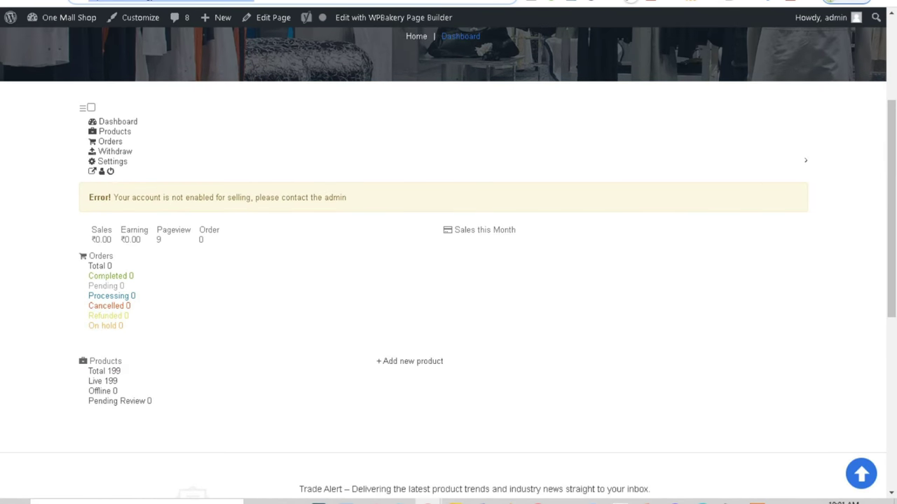
pyautogui.hotkey('ctrl', 'shift', 'Tab')
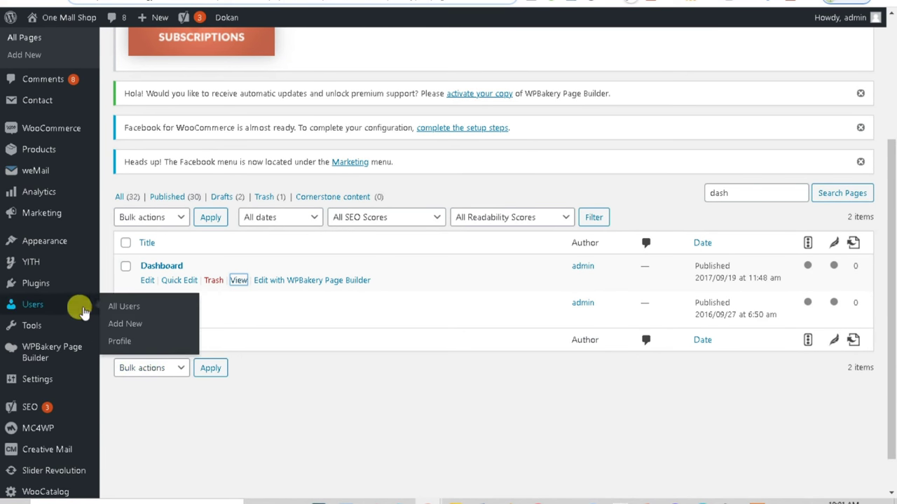
pyautogui.hotkey('ctrl', 'Tab')
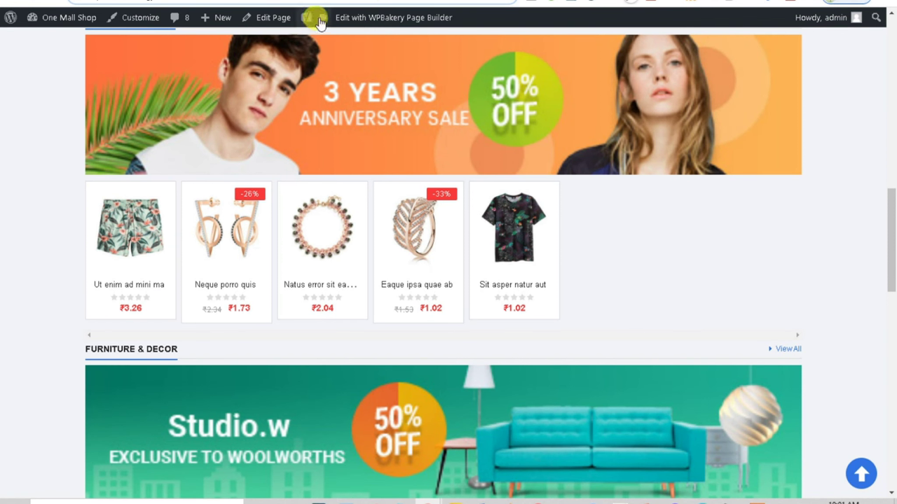
pyautogui.hotkey('ctrl', 'Tab')
pyautogui.hotkey('ctrl', 'Tab')
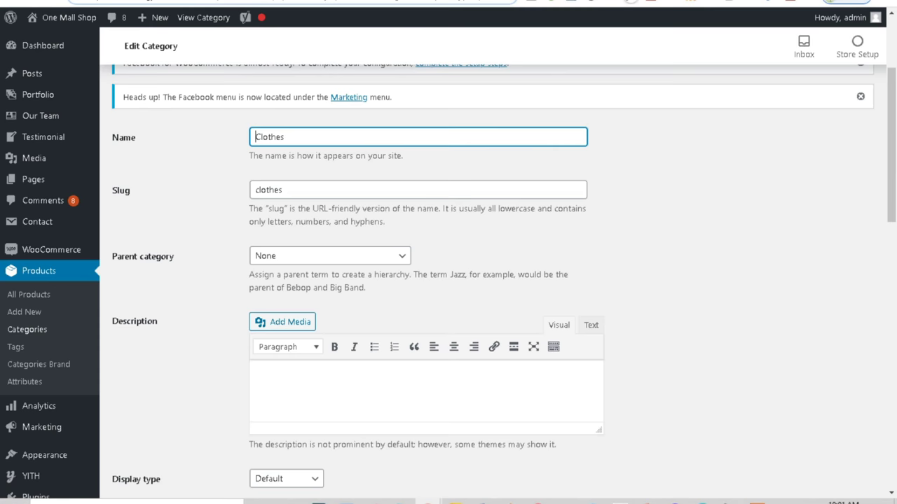
pyautogui.hotkey('ctrl', 'Tab')
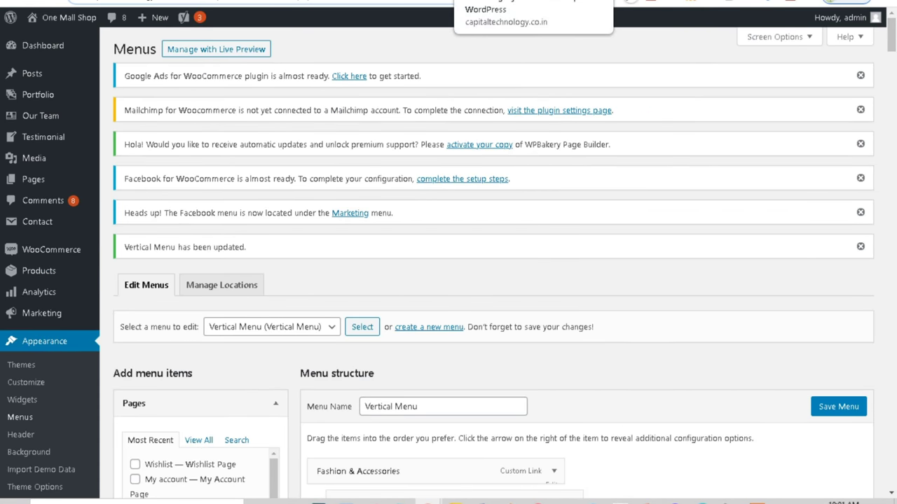
# Return to the admin Pages list and open Dokan's Vendors list showing 0 vendors
pyautogui.click(490, 2)
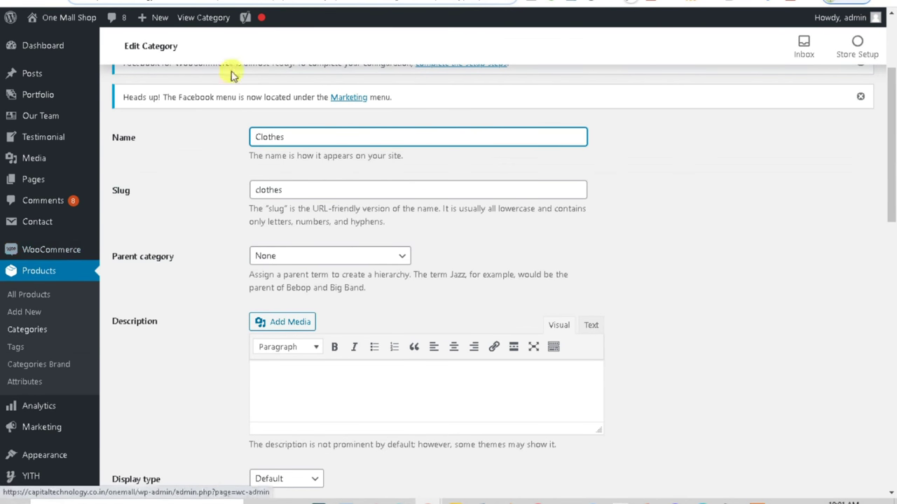
pyautogui.click(327, 1)
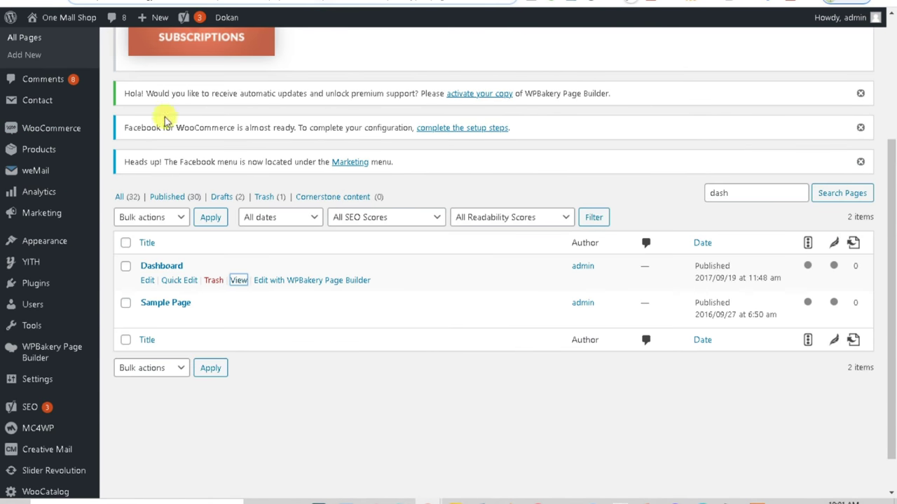
pyautogui.moveTo(62, 154)
pyautogui.scroll(2, 61, 154)
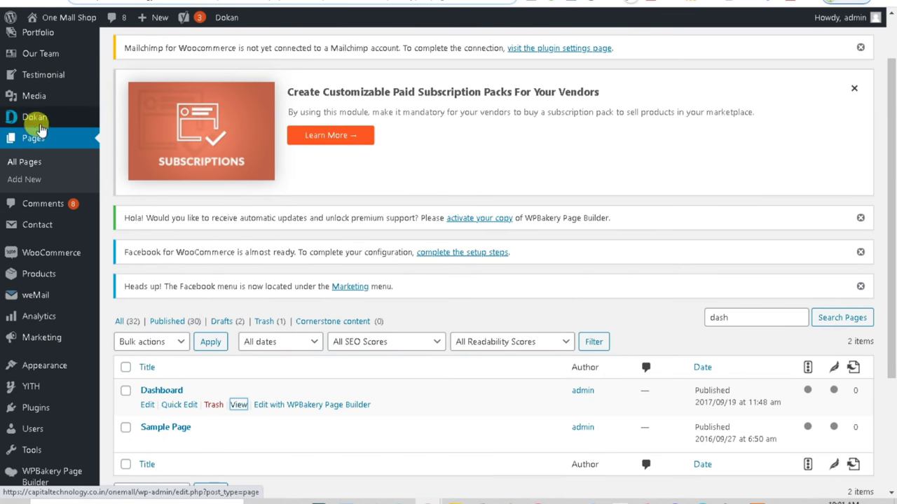
pyautogui.moveTo(28, 117)
pyautogui.click(133, 155)
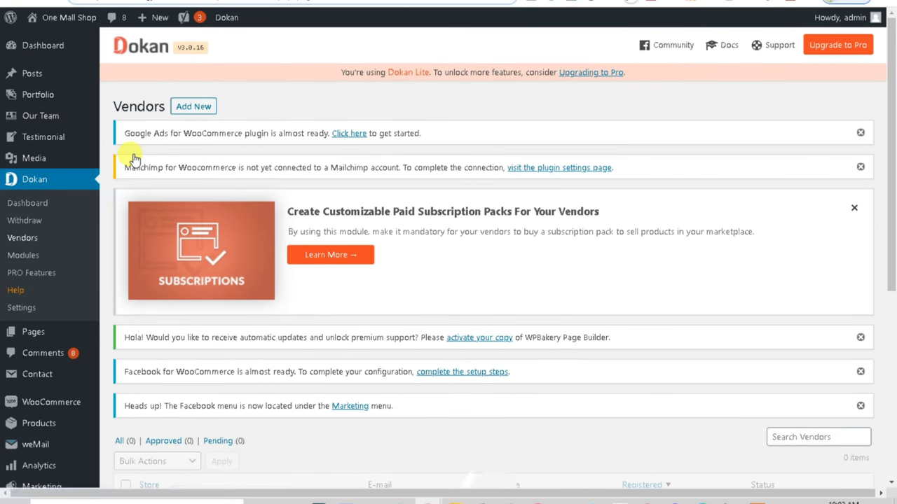
# Scroll the Vendors list to review the single pending vendor
pyautogui.scroll(-3, 341, 211)
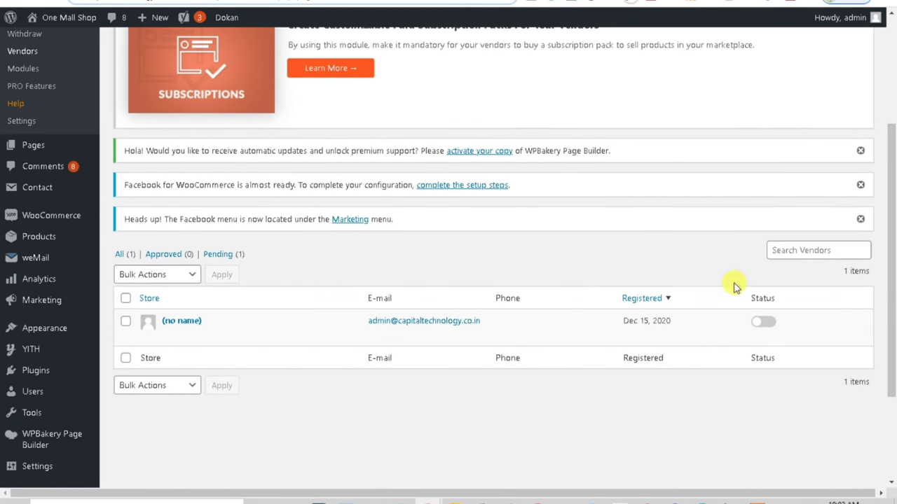
pyautogui.moveTo(655, 347)
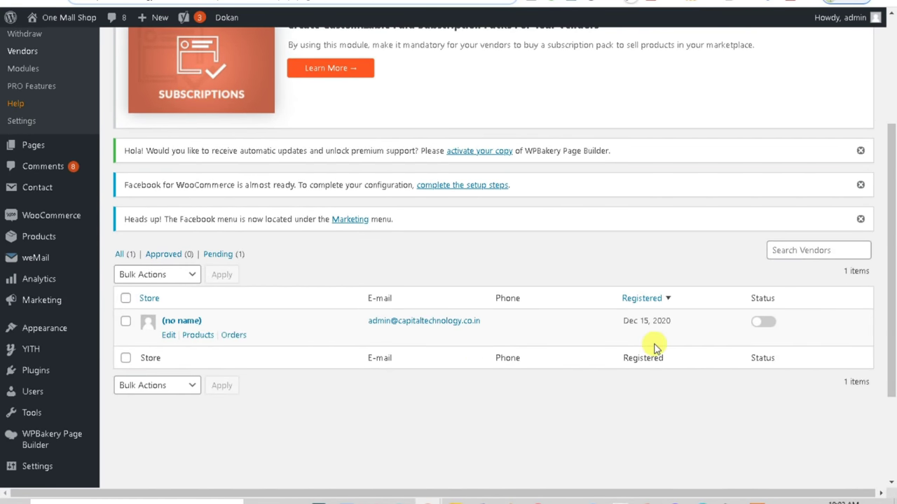
pyautogui.scroll(1, 366, 327)
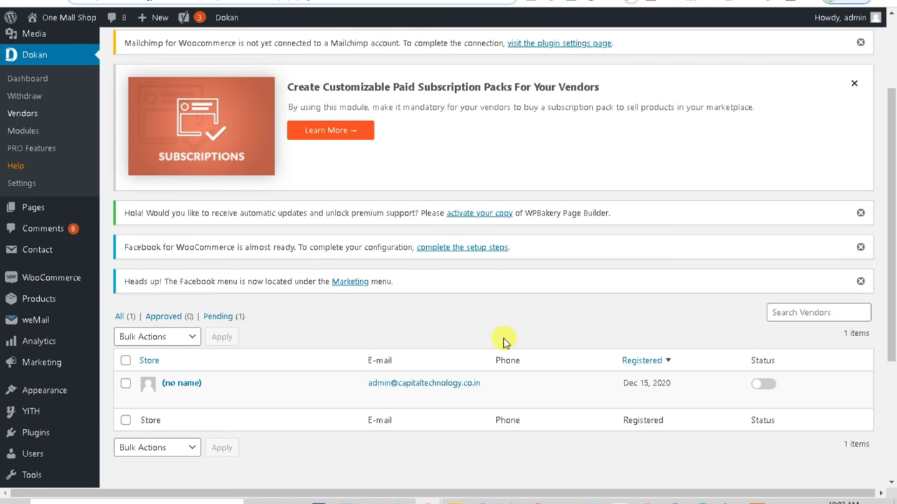
pyautogui.scroll(-2, 301, 378)
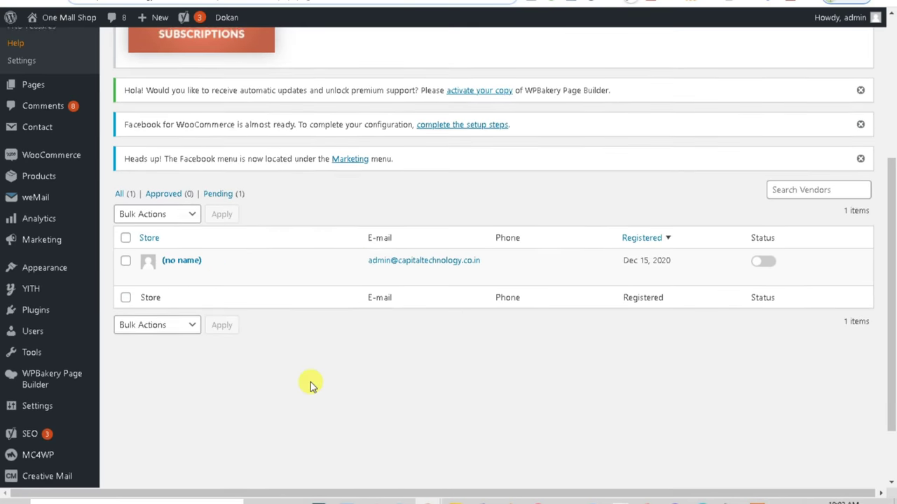
pyautogui.moveTo(172, 264)
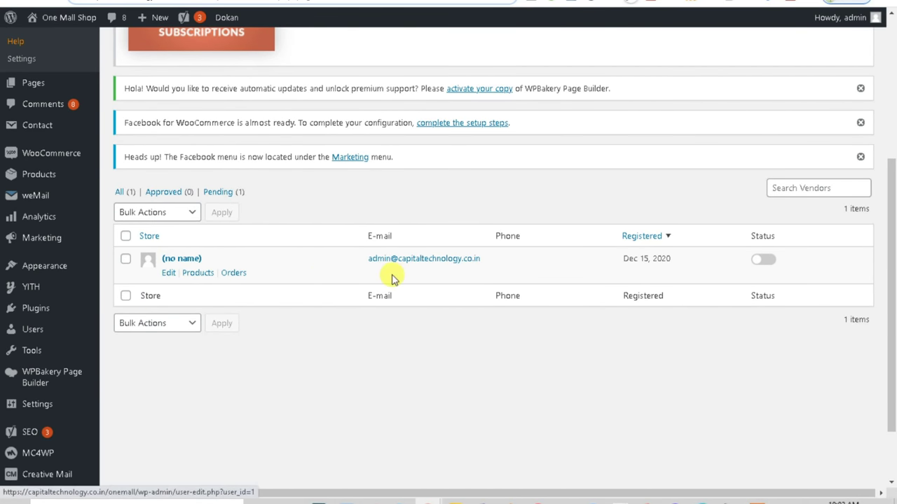
# Open the vendor's Products in a new tab, then go to Dokan Settings
pyautogui.rightClick(202, 279)
pyautogui.click(236, 282)
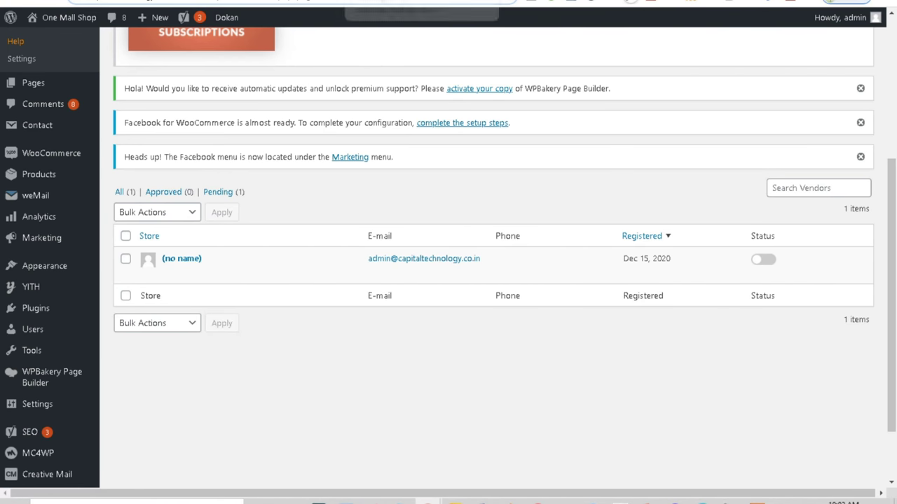
pyautogui.hotkey('ctrl', 'Tab')
pyautogui.moveTo(405, 2); pyautogui.dragTo(198, 2)
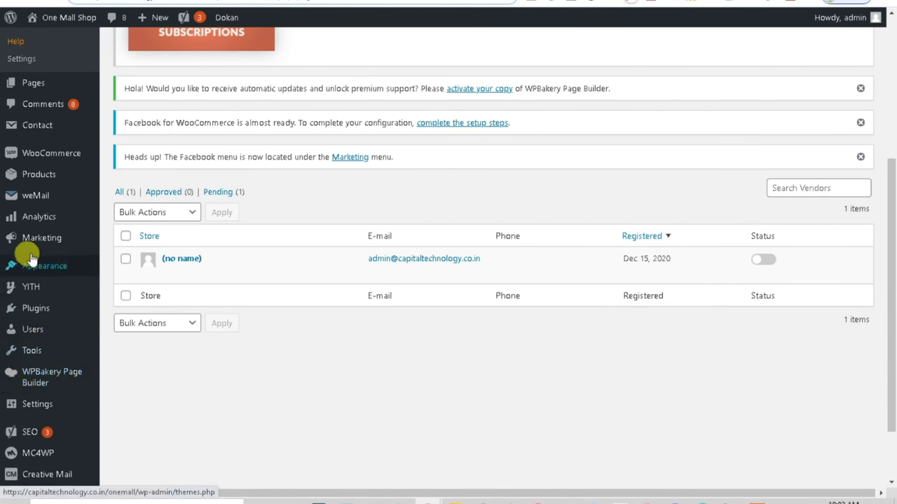
pyautogui.scroll(3, 32, 258)
pyautogui.click(28, 247)
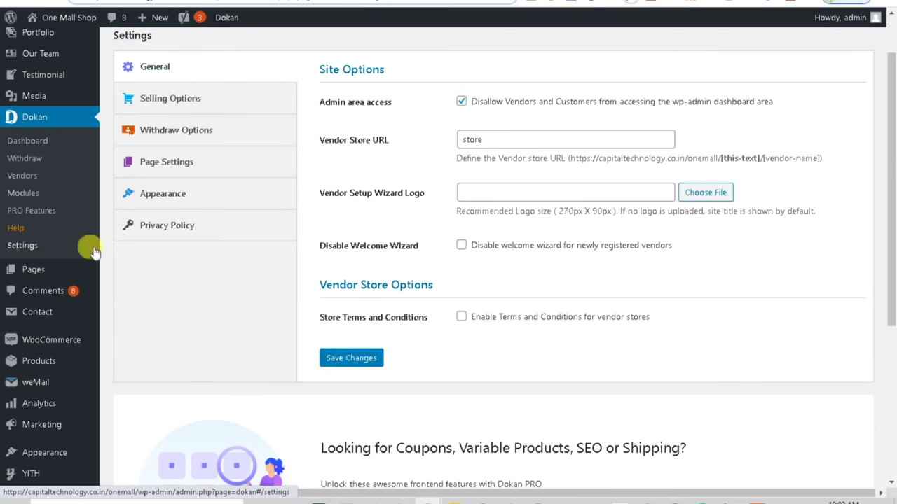
# Open the media library for the Vendor Setup Wizard Logo field
pyautogui.click(545, 189)
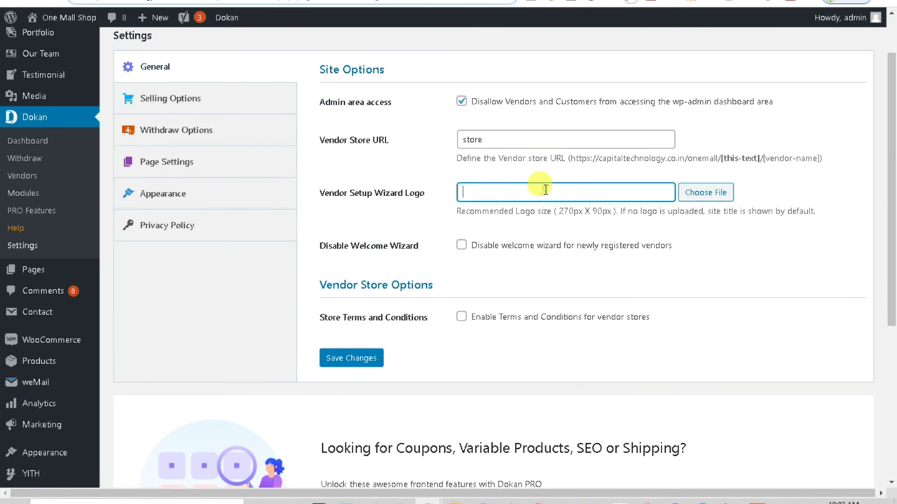
pyautogui.click(719, 194)
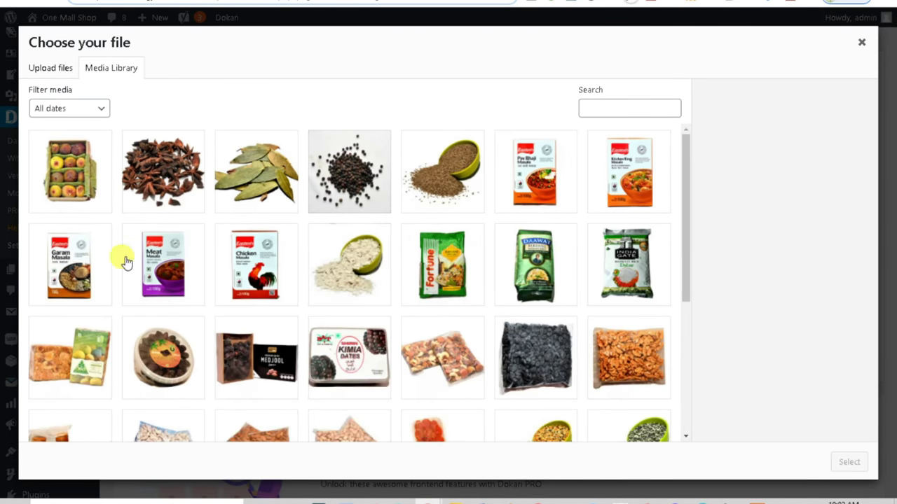
# Choose the White-Onion-Safed-Kanda.jpg image as the Vendor Setup Wizard Logo
pyautogui.scroll(-4, 456, 357)
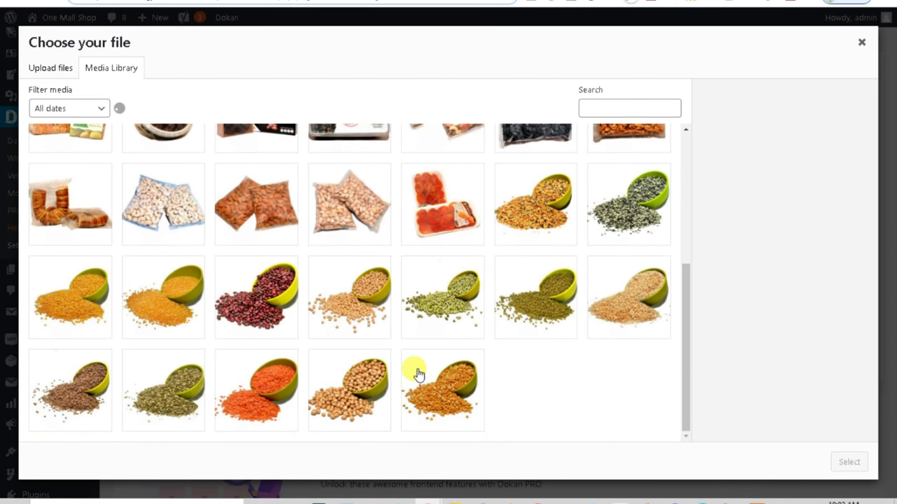
pyautogui.scroll(-10, 416, 375)
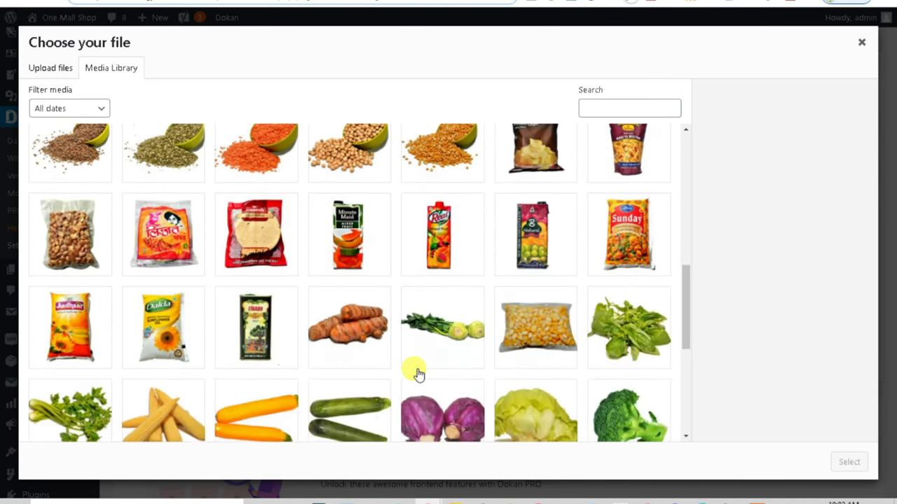
pyautogui.scroll(-4, 308, 364)
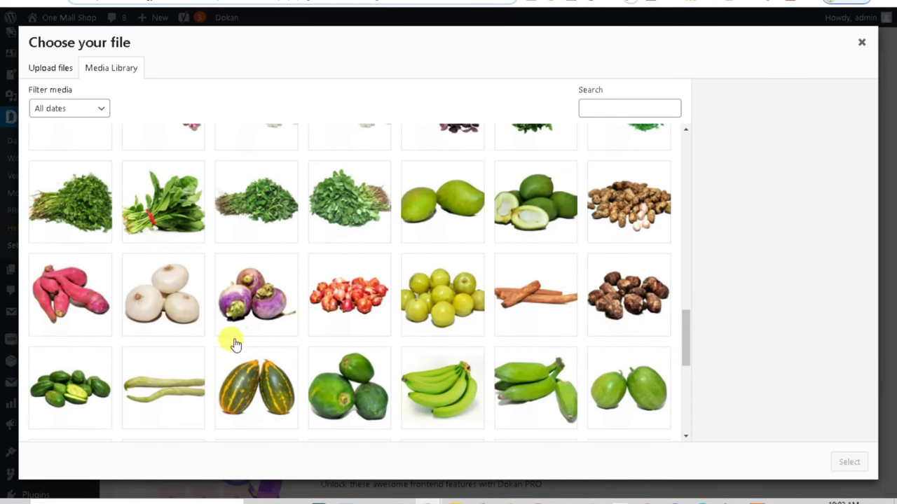
pyautogui.click(147, 327)
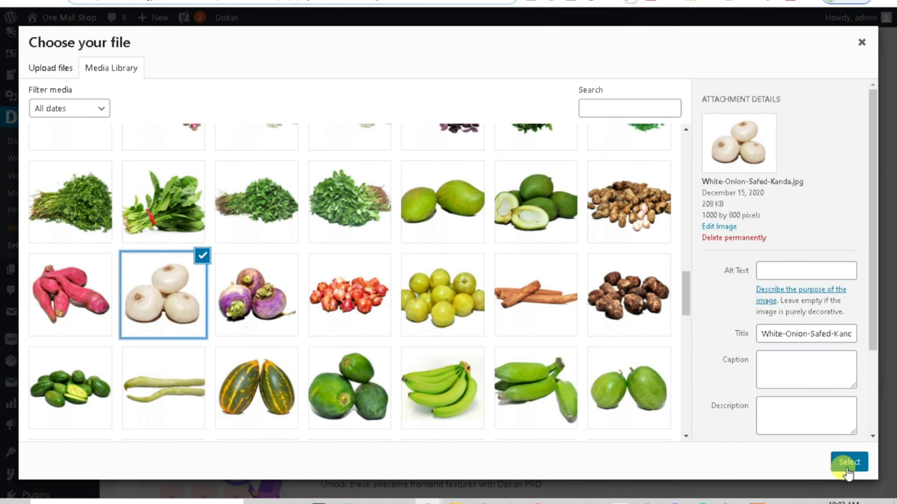
pyautogui.click(849, 464)
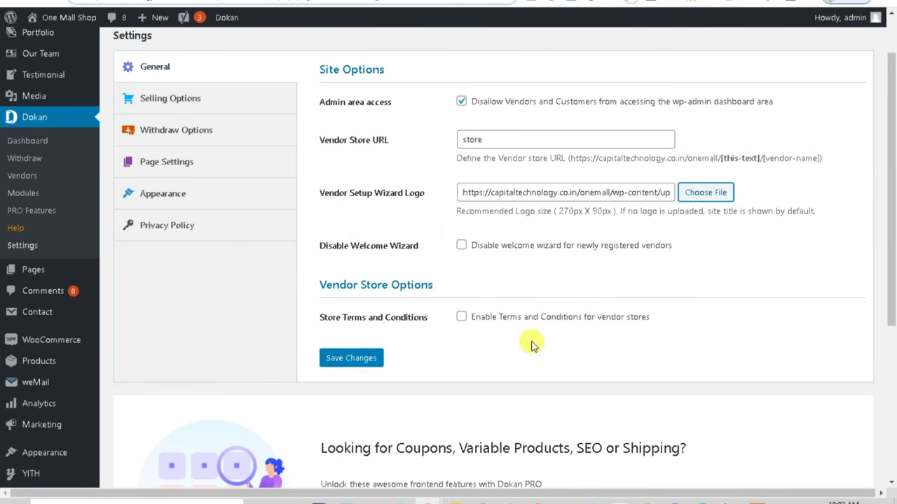
# Save the General settings and view Selling Options with 5 percentage commission
pyautogui.scroll(1, 530, 345)
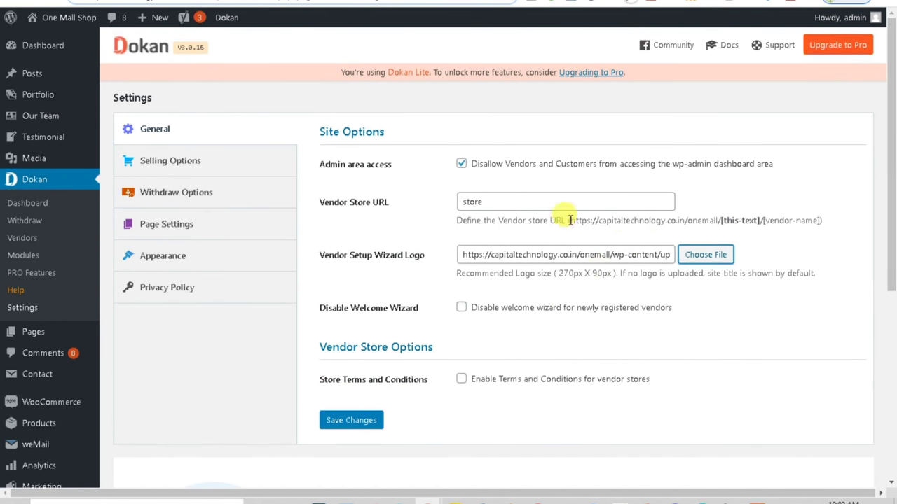
pyautogui.moveTo(569, 220); pyautogui.dragTo(824, 225)
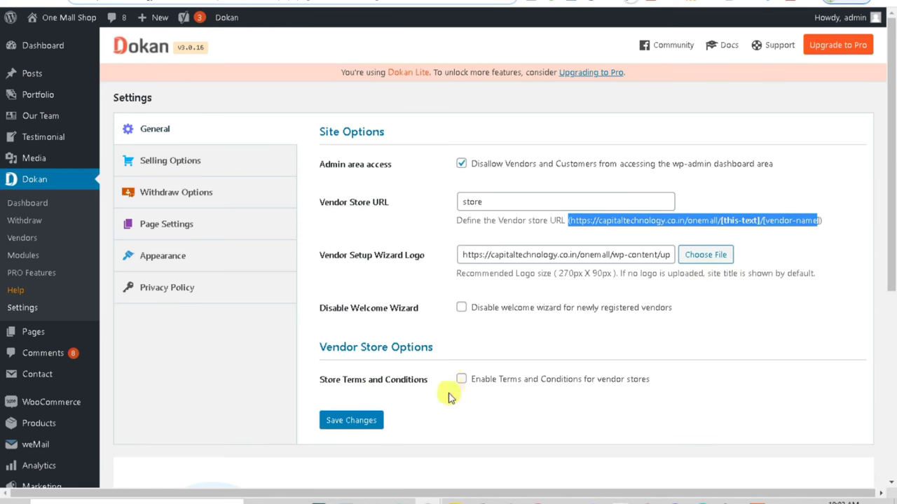
pyautogui.click(364, 421)
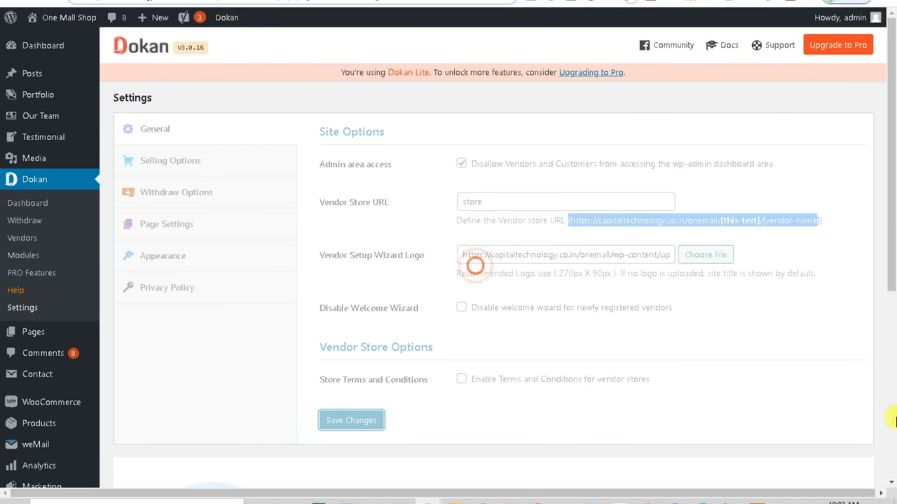
pyautogui.click(192, 202)
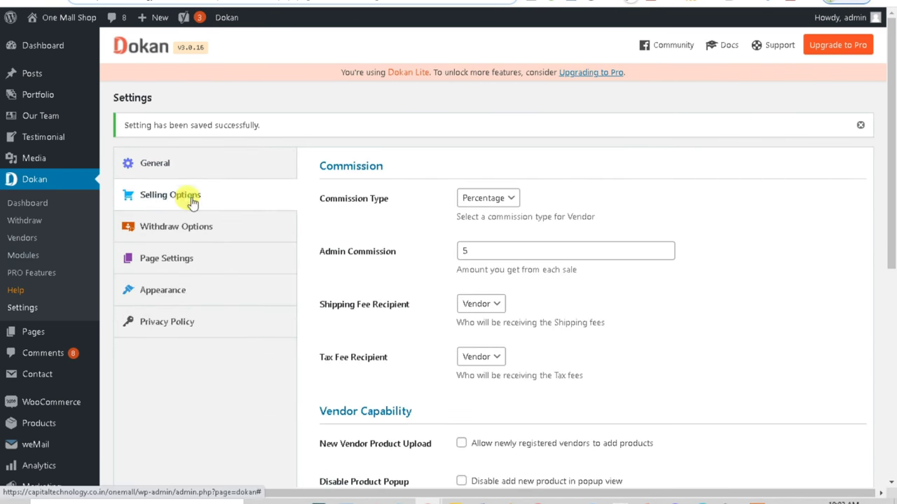
# Save the Dokan Selling Options with 5 percentage commission and shipping and tax fees to vendors
pyautogui.scroll(-3, 509, 354)
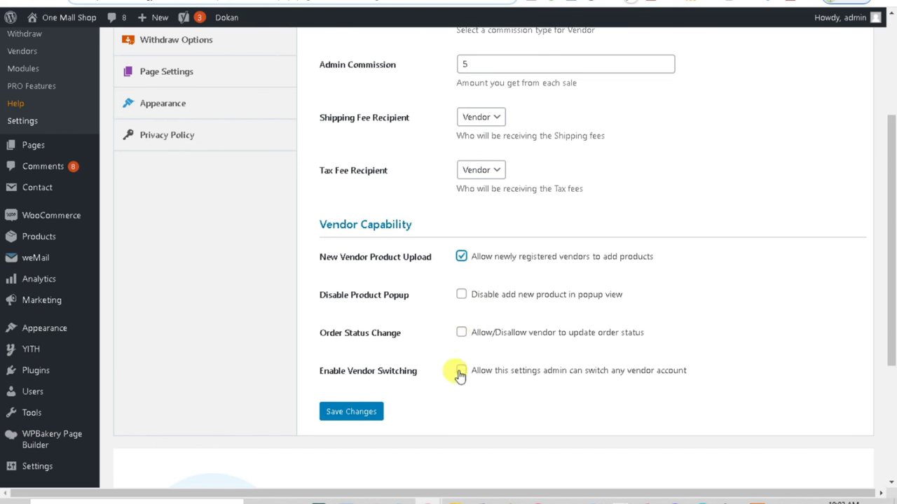
pyautogui.click(351, 412)
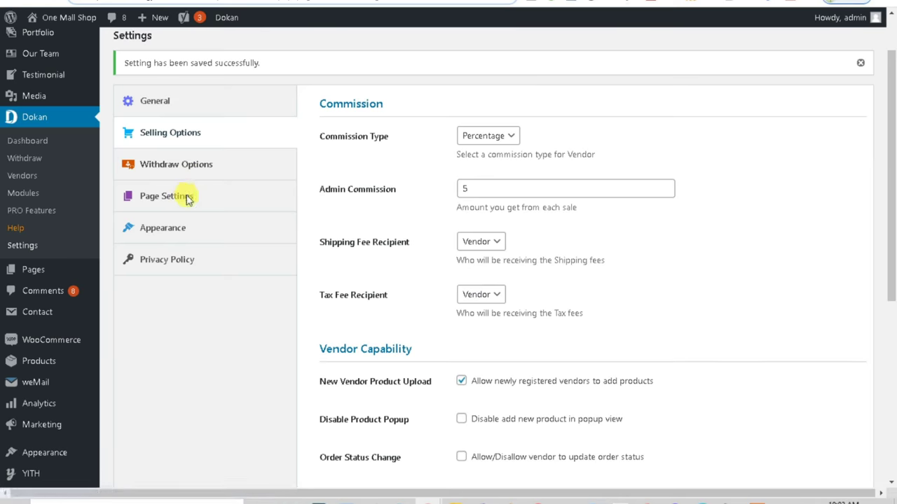
pyautogui.scroll(-1, 361, 336)
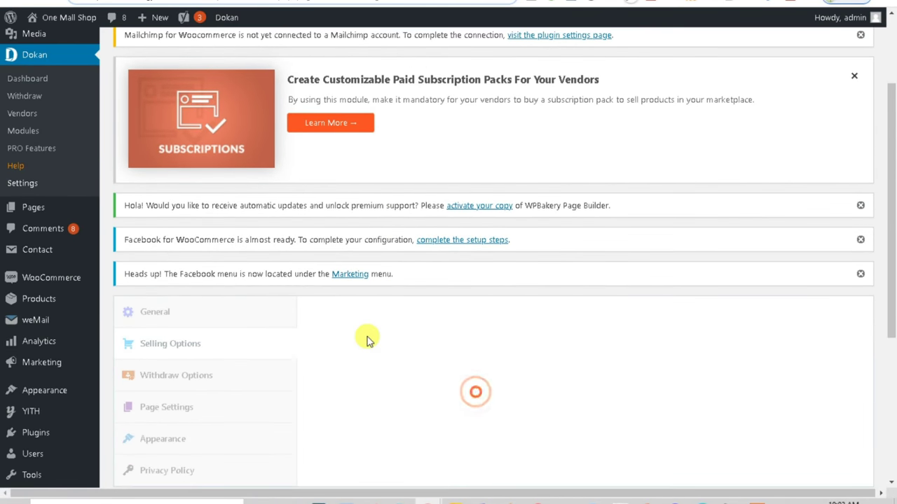
pyautogui.scroll(-4, 369, 340)
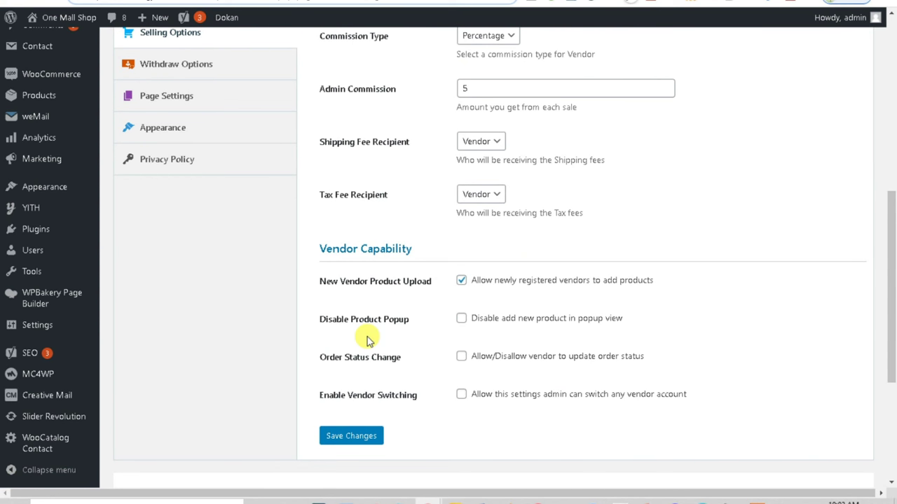
pyautogui.scroll(2, 368, 340)
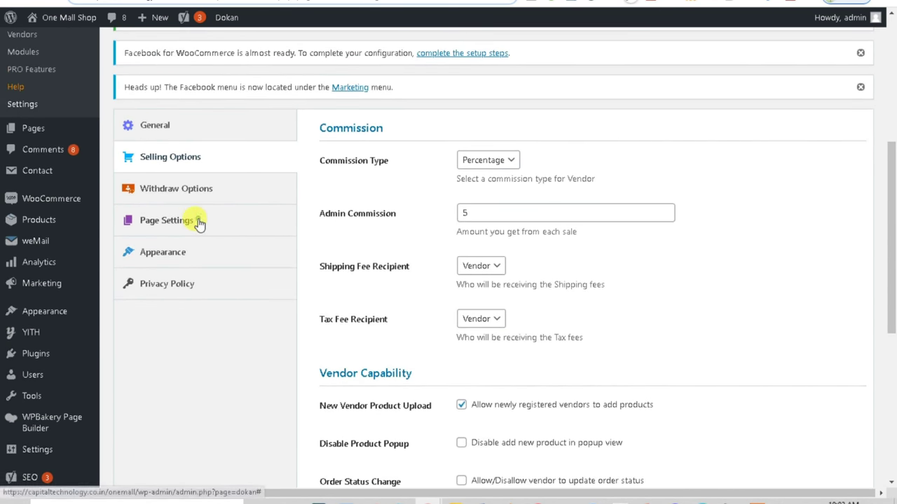
# In Dokan Page Settings, assign the Dashboard page as vendor dashboard, leave Terms unset, and save
pyautogui.click(197, 222)
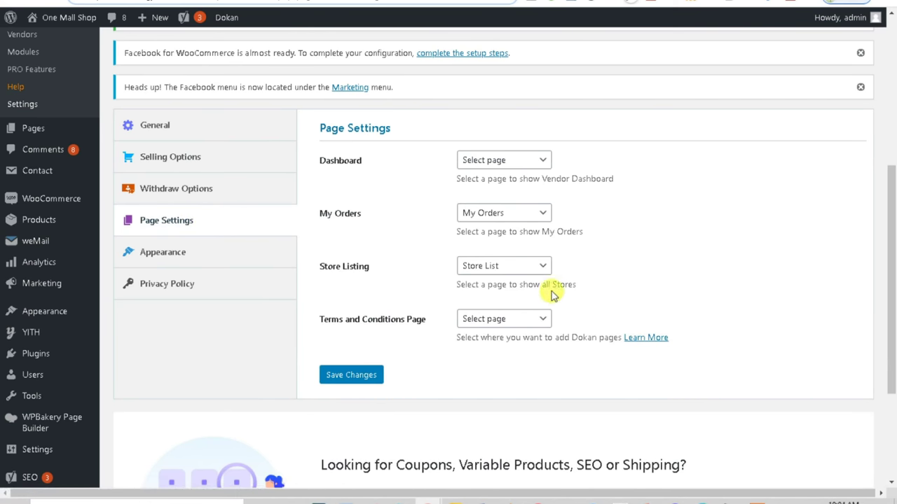
pyautogui.click(545, 165)
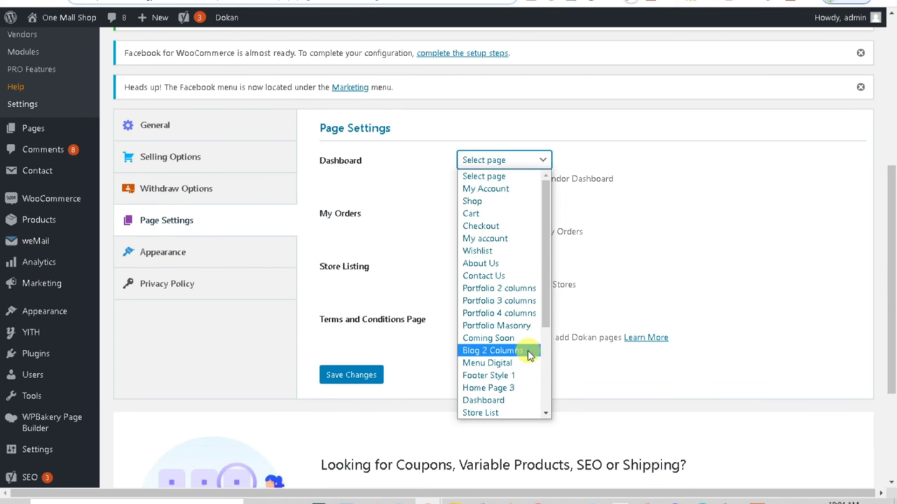
pyautogui.click(516, 400)
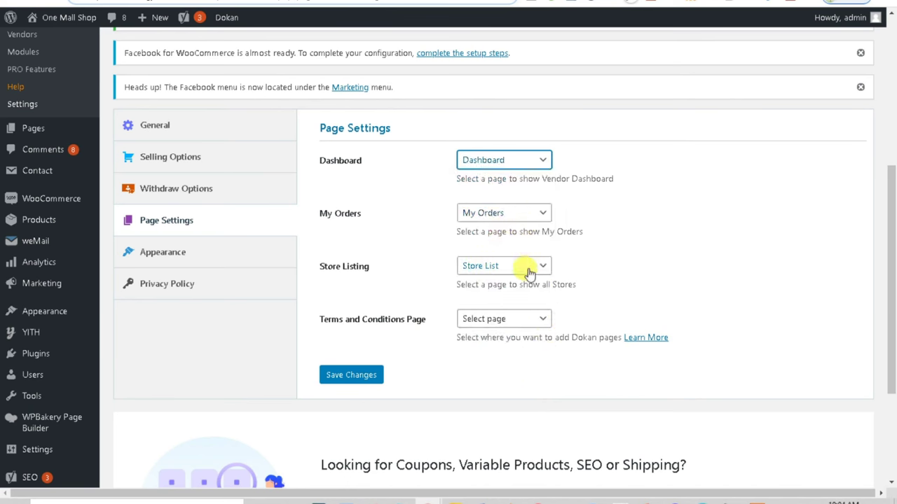
pyautogui.click(537, 321)
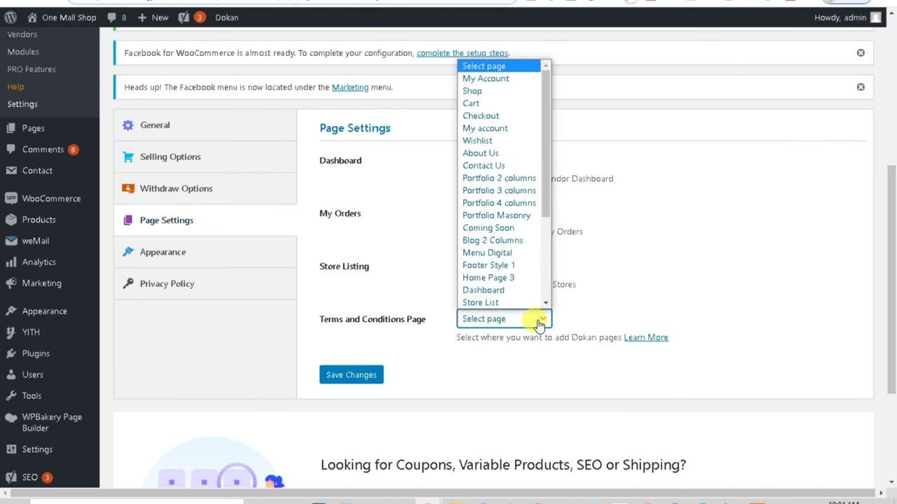
pyautogui.moveTo(548, 204); pyautogui.dragTo(541, 296)
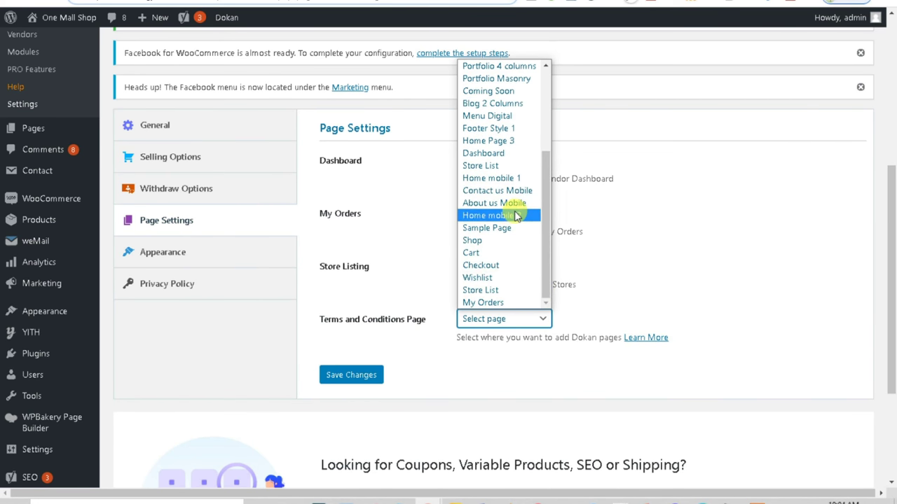
pyautogui.scroll(2, 519, 133)
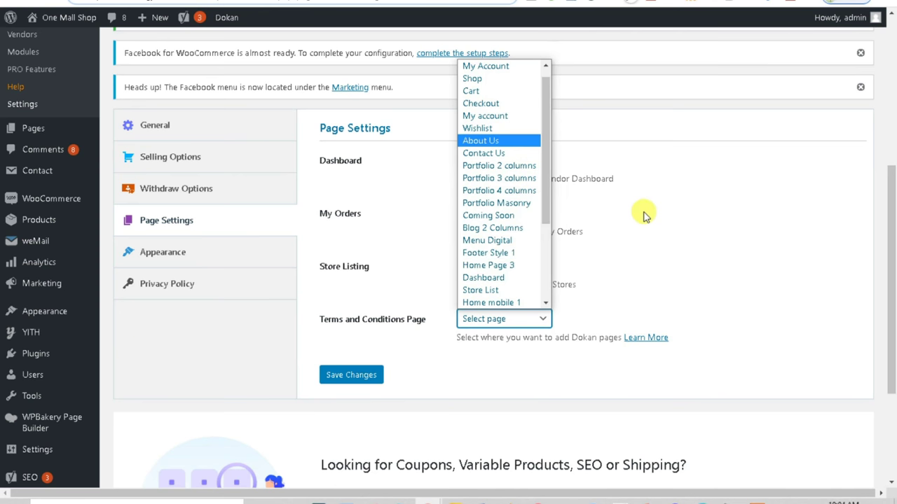
pyautogui.click(684, 239)
pyautogui.click(359, 382)
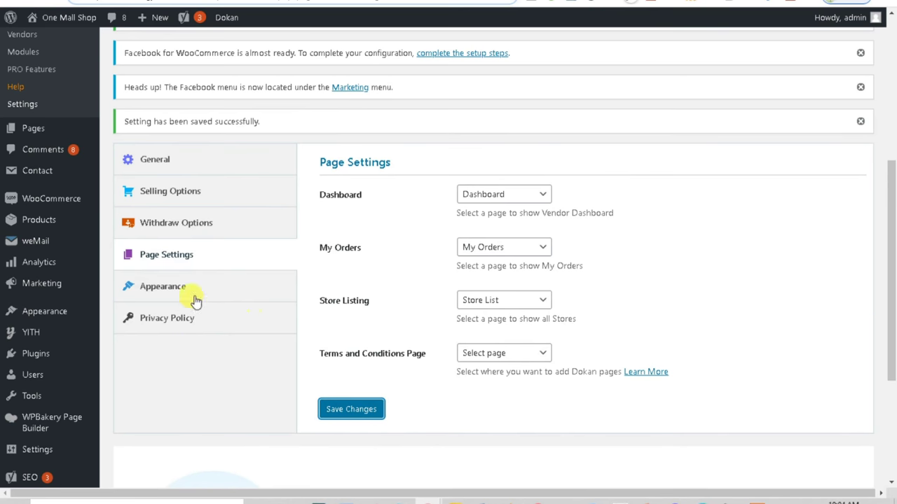
# In Dokan Appearance, tick Phone Number and Store Address under Hide Vendor Info and save
pyautogui.click(186, 288)
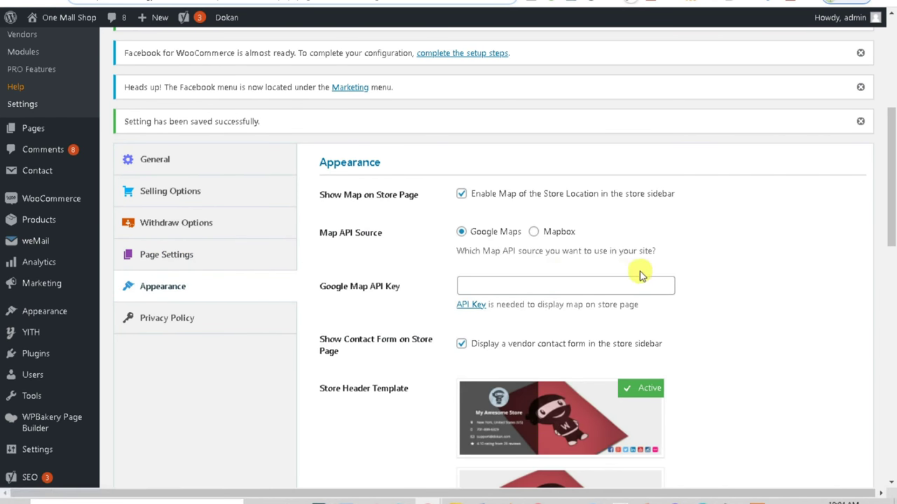
pyautogui.scroll(-1, 641, 271)
pyautogui.scroll(-4, 640, 273)
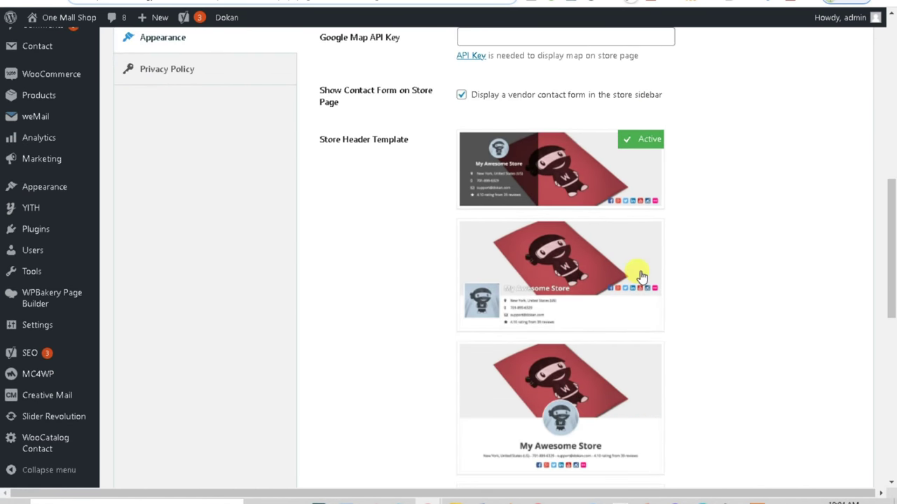
pyautogui.moveTo(891, 254); pyautogui.dragTo(893, 354)
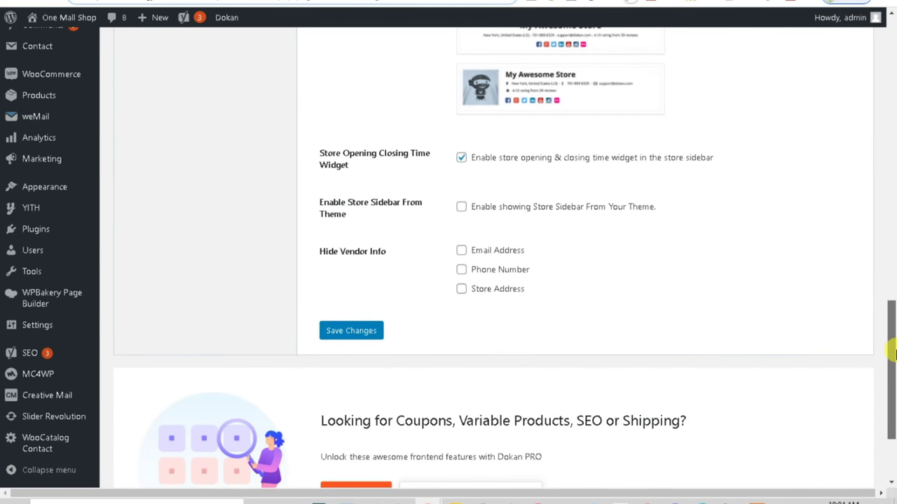
pyautogui.moveTo(893, 332)
pyautogui.mouseDown()
pyautogui.moveTo(893, 182)
pyautogui.moveTo(891, 330)
pyautogui.mouseUp()
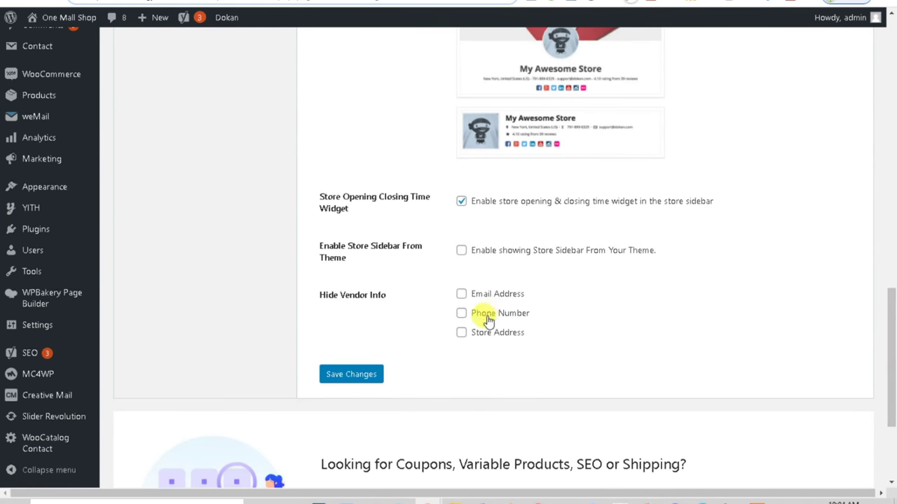
pyautogui.click(461, 314)
pyautogui.click(462, 333)
pyautogui.click(353, 375)
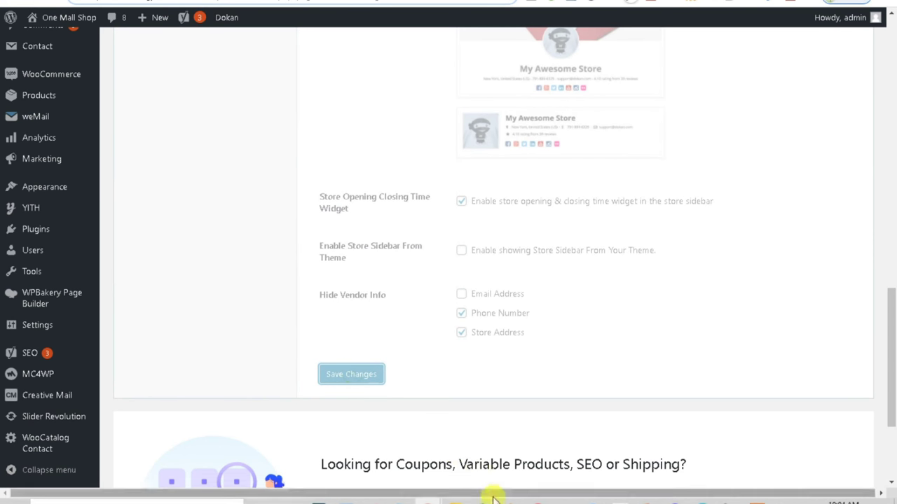
# Switch to the OneMall storefront browser window and reload the page
pyautogui.moveTo(434, 502)
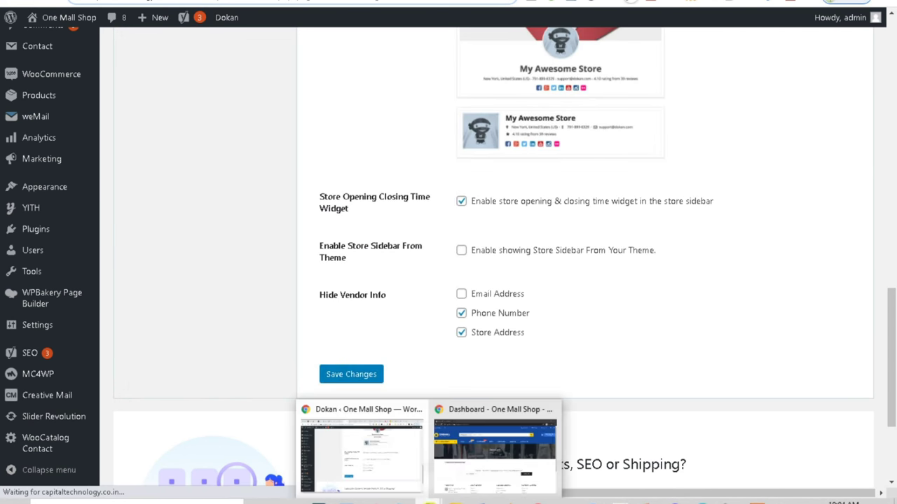
pyautogui.click(496, 442)
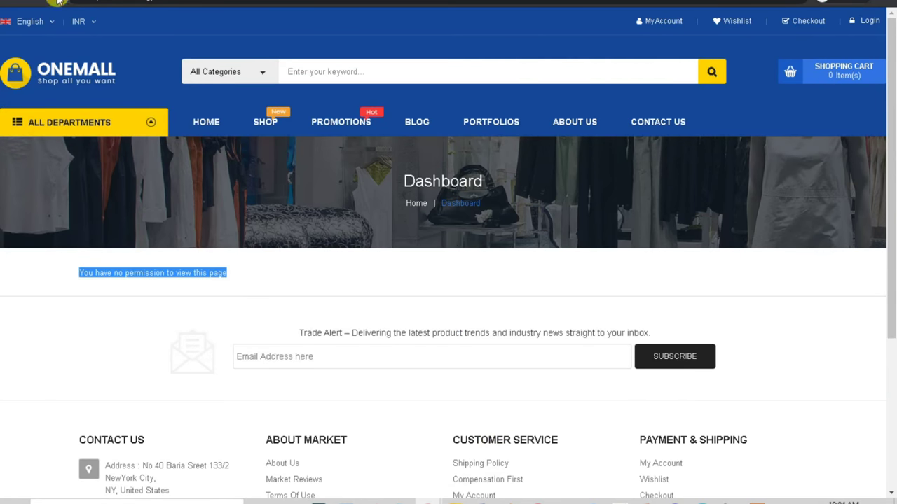
pyautogui.click(56, 3)
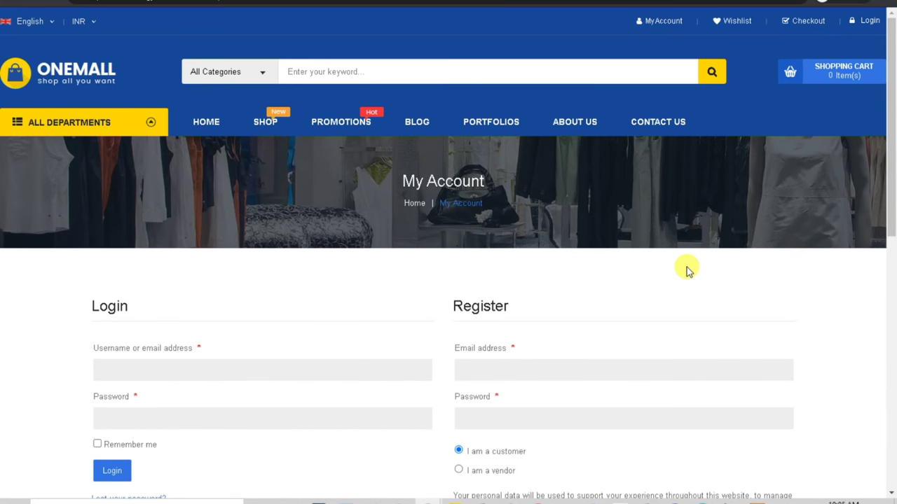
# Select 'I am a vendor' on the registration form, then put the cursor in the Email address field
pyautogui.scroll(-5, 683, 266)
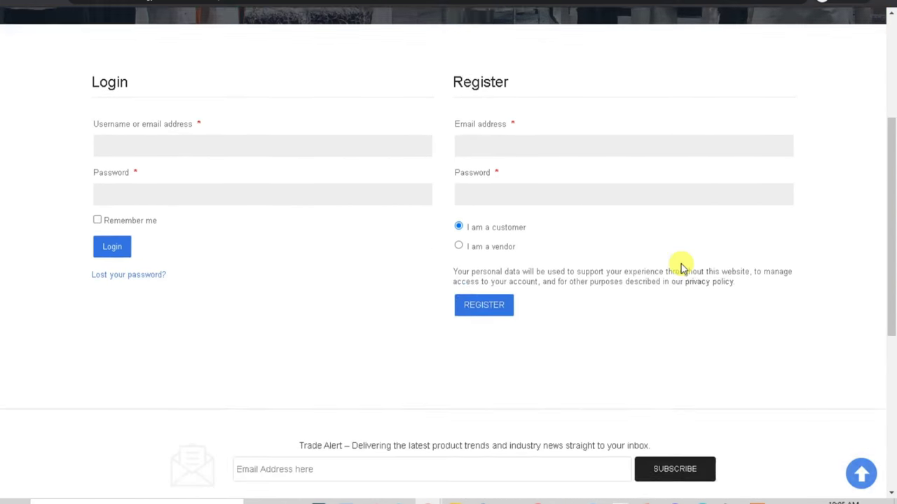
pyautogui.scroll(2, 324, 264)
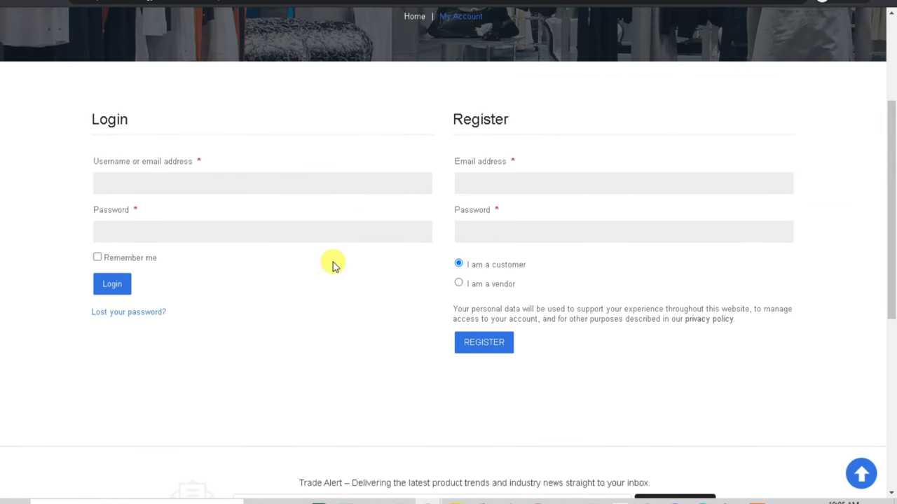
pyautogui.click(522, 179)
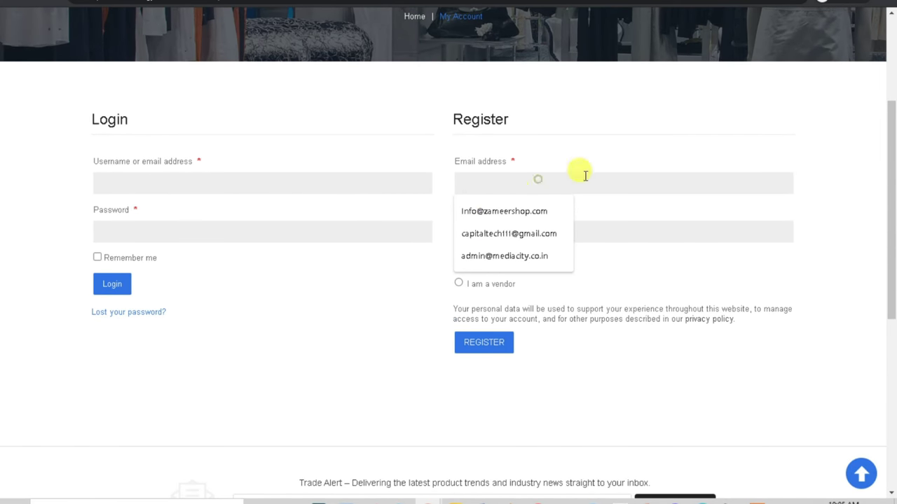
pyautogui.click(459, 283)
pyautogui.scroll(-4, 525, 364)
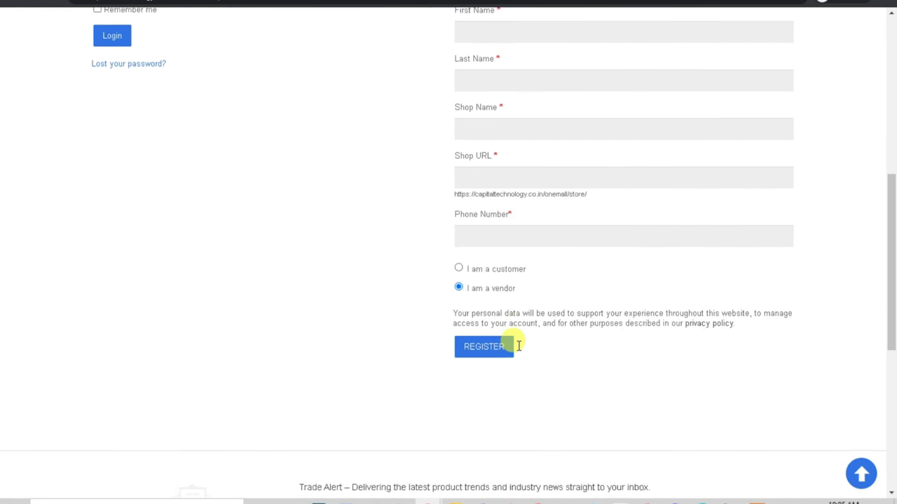
pyautogui.scroll(1, 518, 349)
pyautogui.scroll(3, 509, 329)
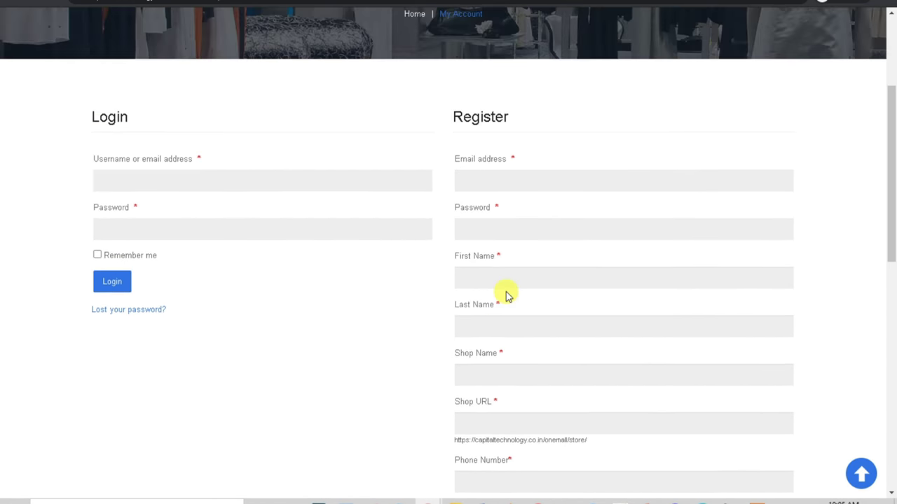
pyautogui.click(474, 176)
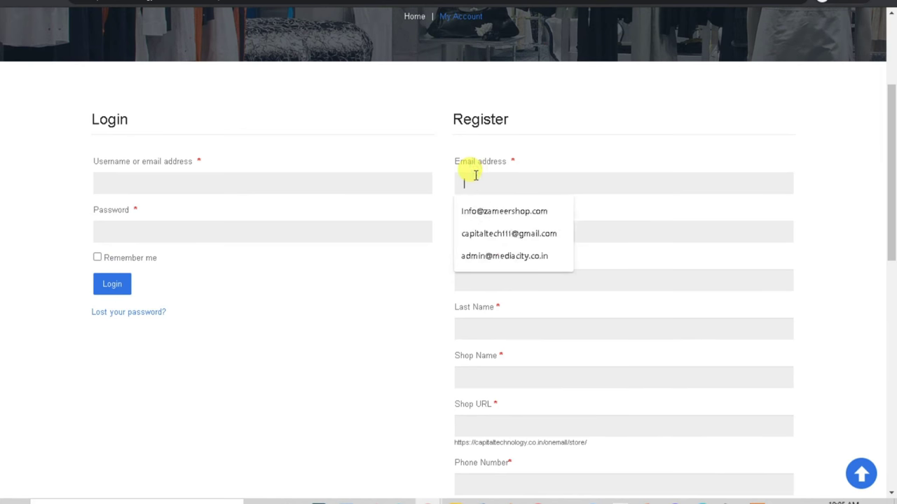
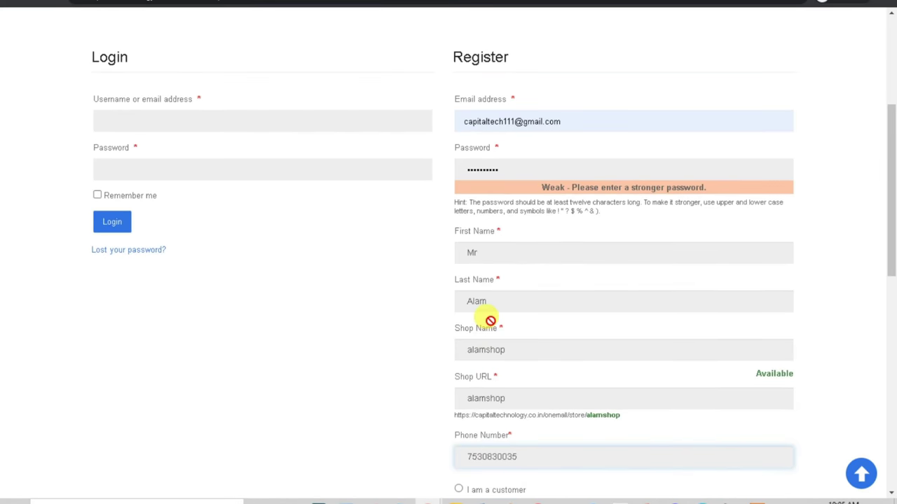
# Replace the weak password with a longer one rated Medium and submit the vendor registration
pyautogui.moveTo(516, 226); pyautogui.dragTo(327, 227)
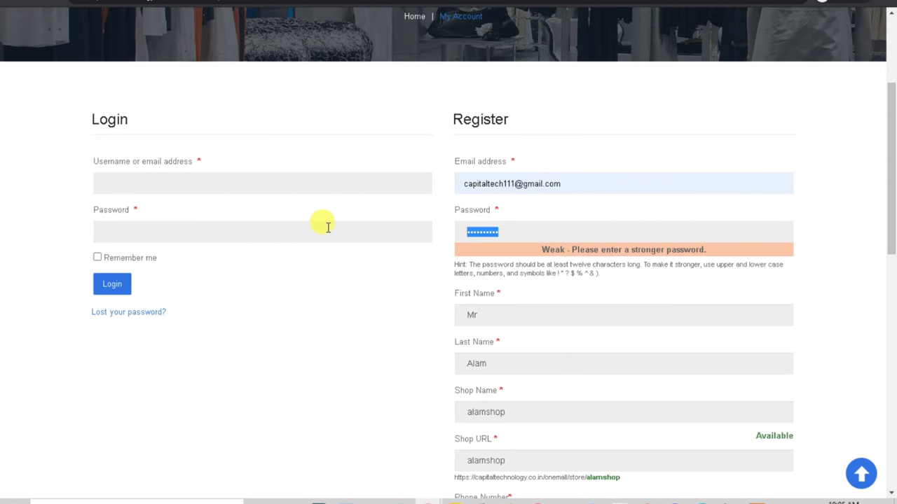
pyautogui.press('BackSpace')
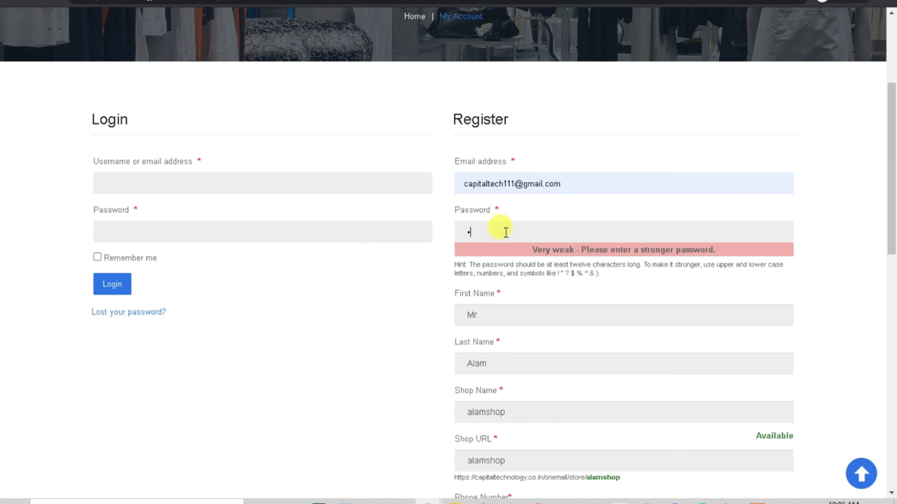
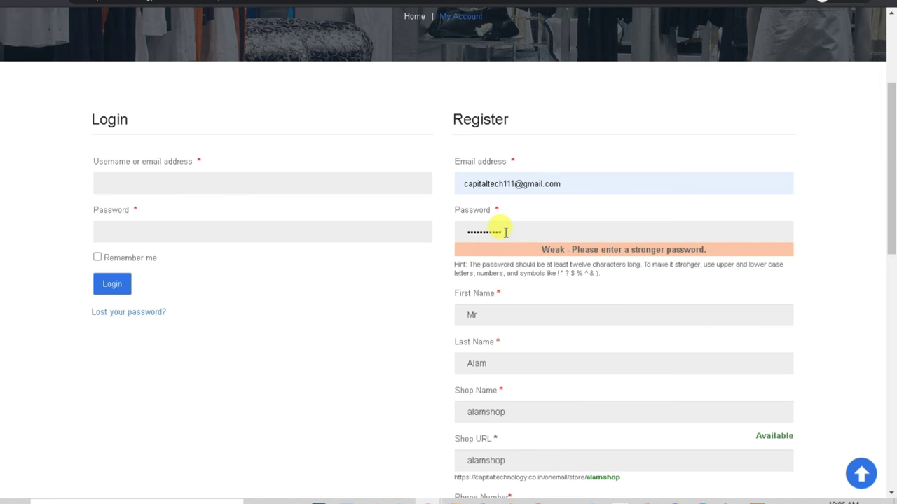
pyautogui.scroll(-2, 503, 231)
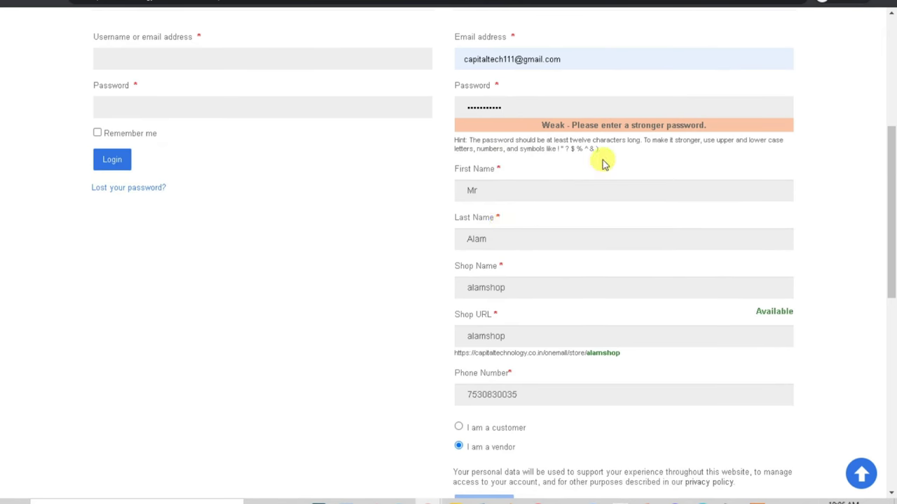
pyautogui.scroll(-5, 579, 146)
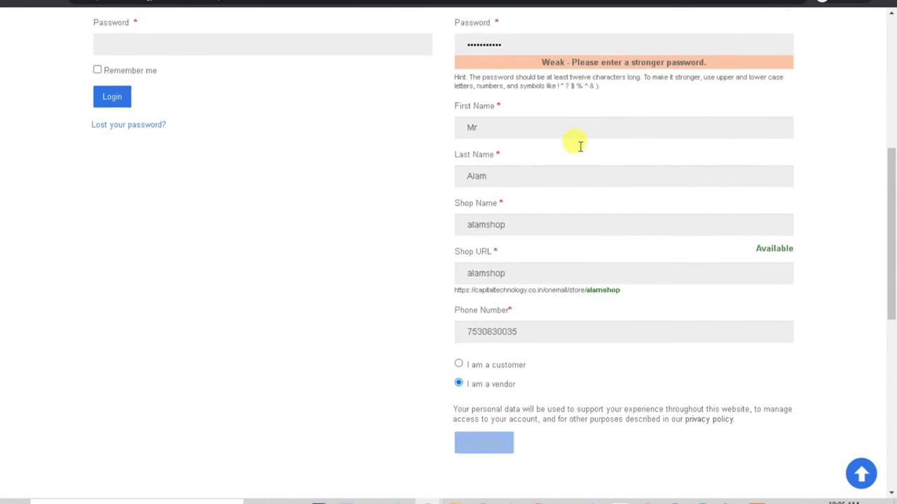
pyautogui.scroll(9, 487, 198)
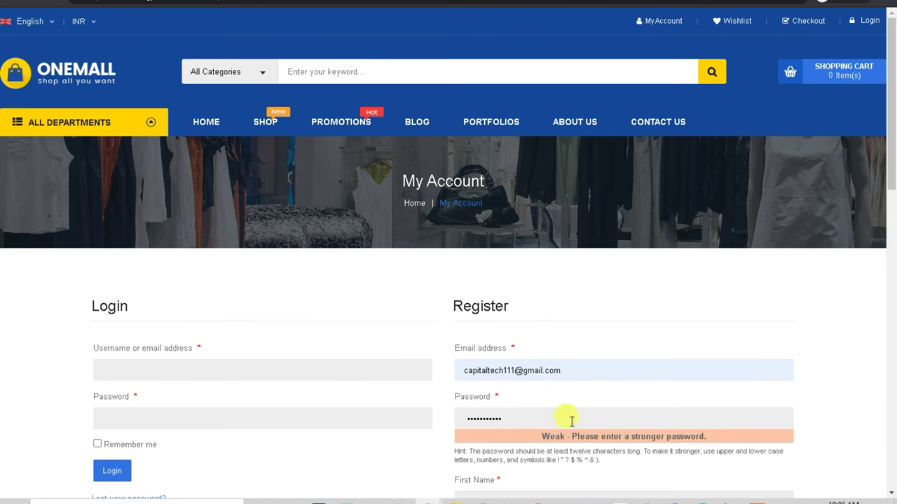
pyautogui.write('1')
pyautogui.scroll(-7, 570, 420)
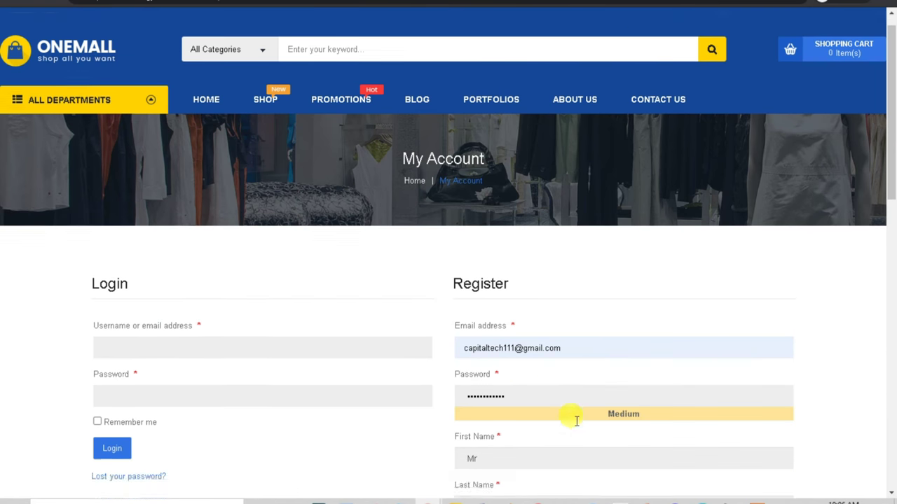
pyautogui.scroll(-3, 817, 385)
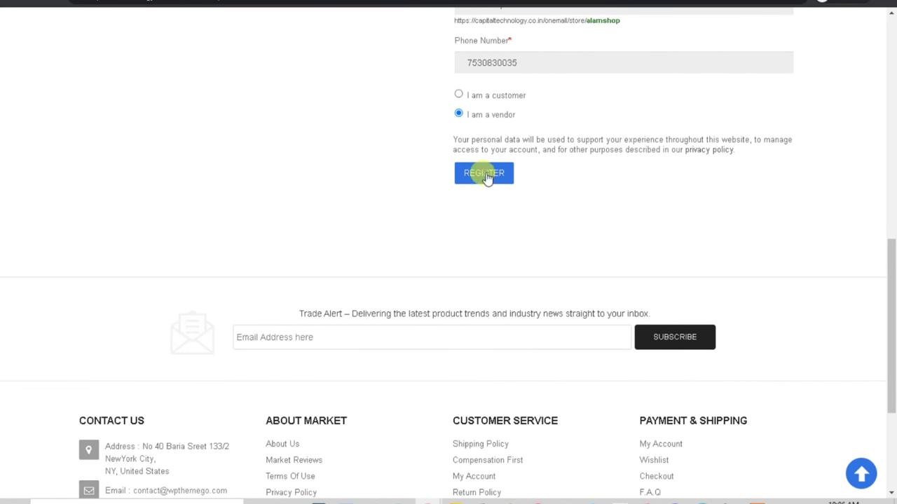
pyautogui.click(485, 175)
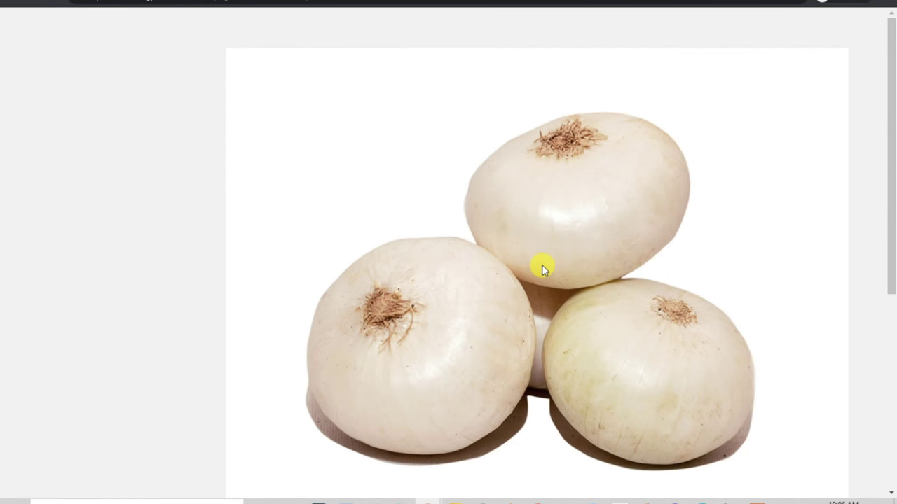
# Start the Dokan store setup wizard with Let's Go!
pyautogui.scroll(-3, 543, 281)
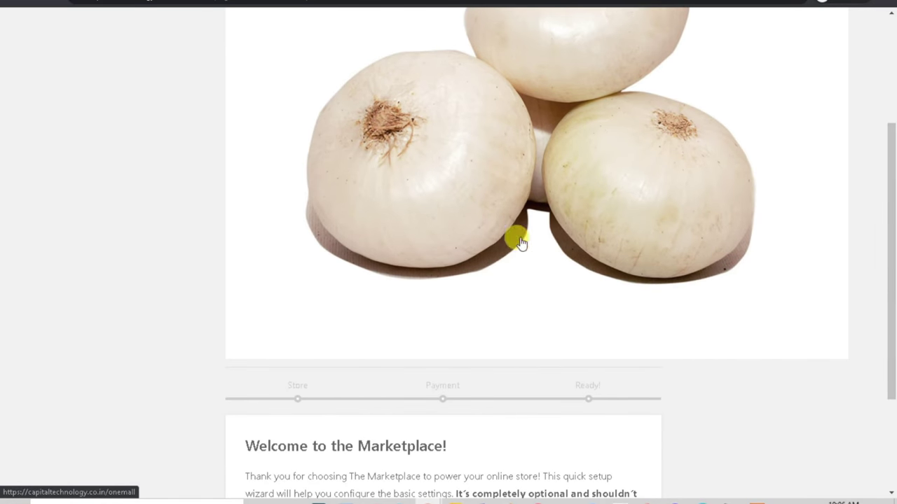
pyautogui.scroll(-1, 386, 244)
pyautogui.scroll(4, 600, 190)
pyautogui.scroll(-3, 606, 195)
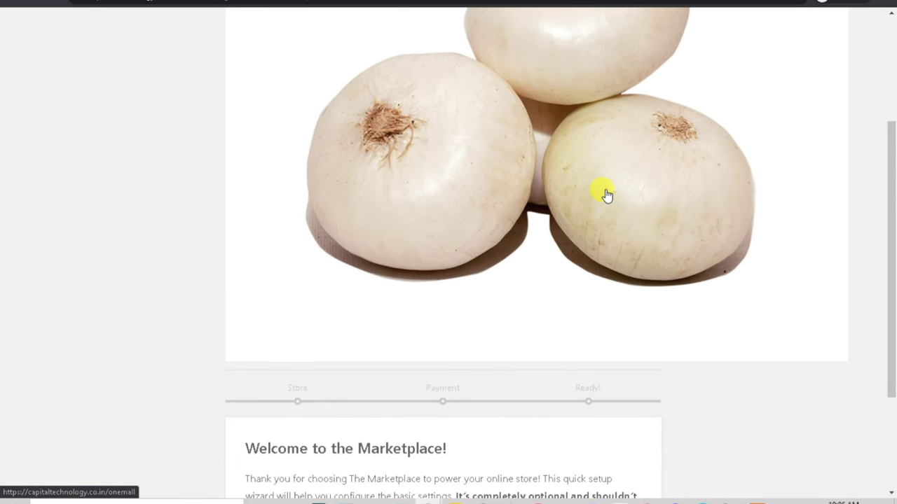
pyautogui.scroll(-1, 607, 195)
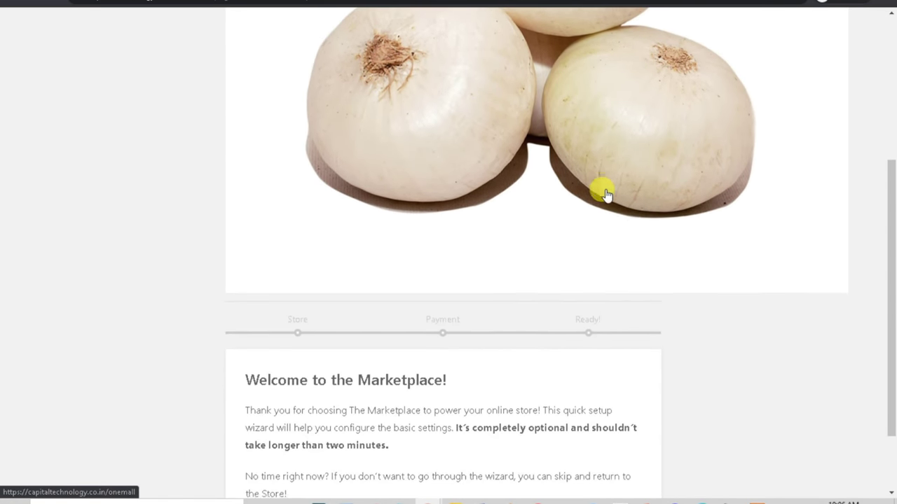
pyautogui.scroll(-1, 606, 195)
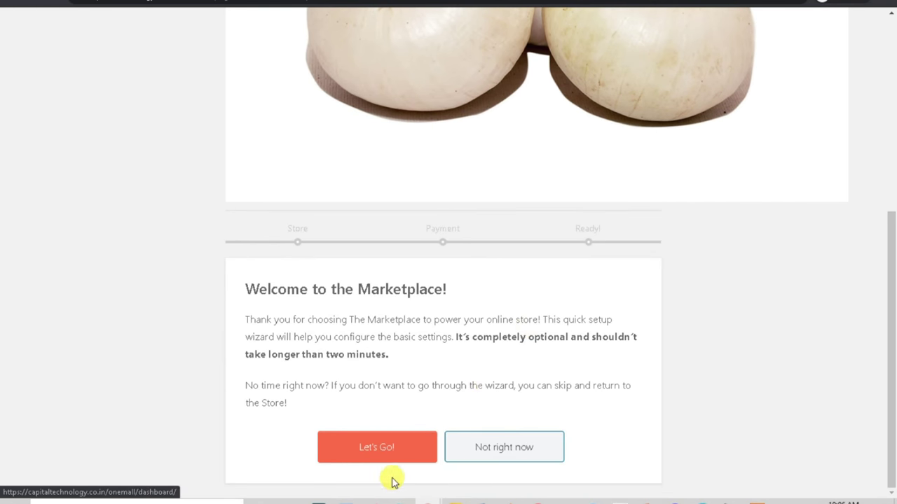
pyautogui.click(377, 449)
# Skip the Store Setup step, leaving the street address fields empty
pyautogui.scroll(-3, 617, 248)
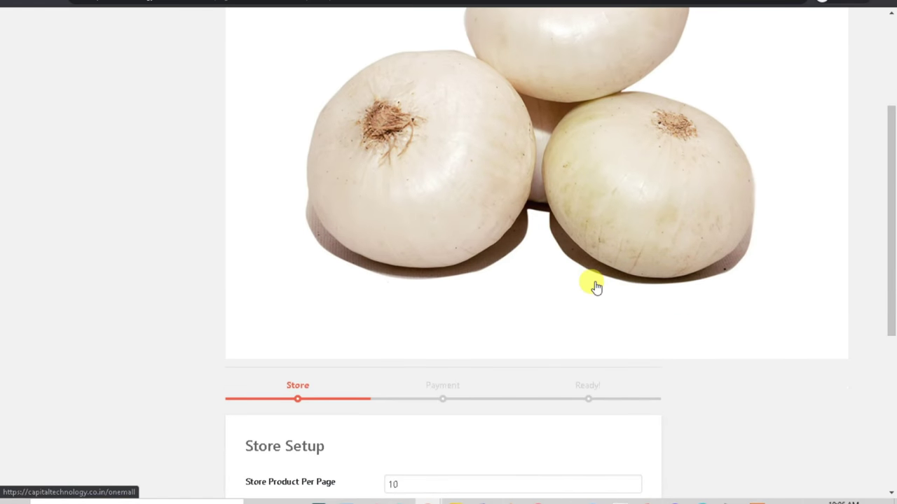
pyautogui.scroll(-3, 594, 287)
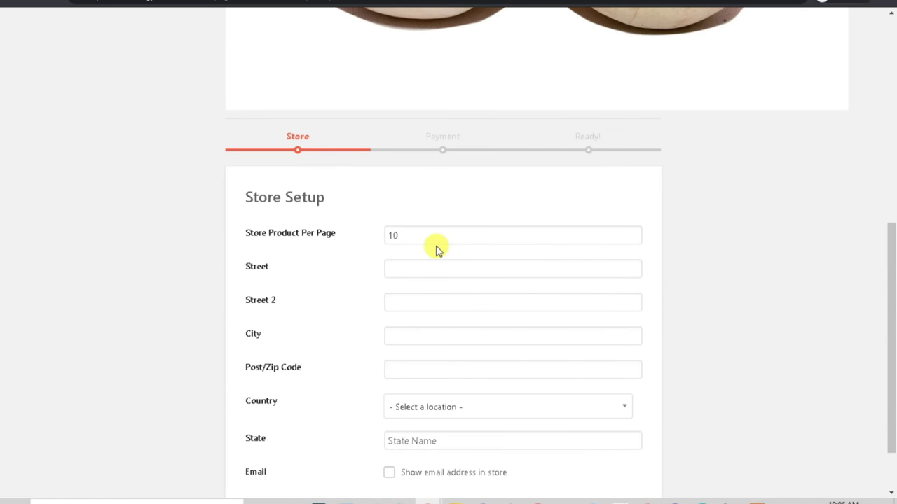
pyautogui.scroll(-1, 436, 249)
pyautogui.click(416, 205)
pyautogui.click(413, 244)
pyautogui.scroll(-1, 458, 449)
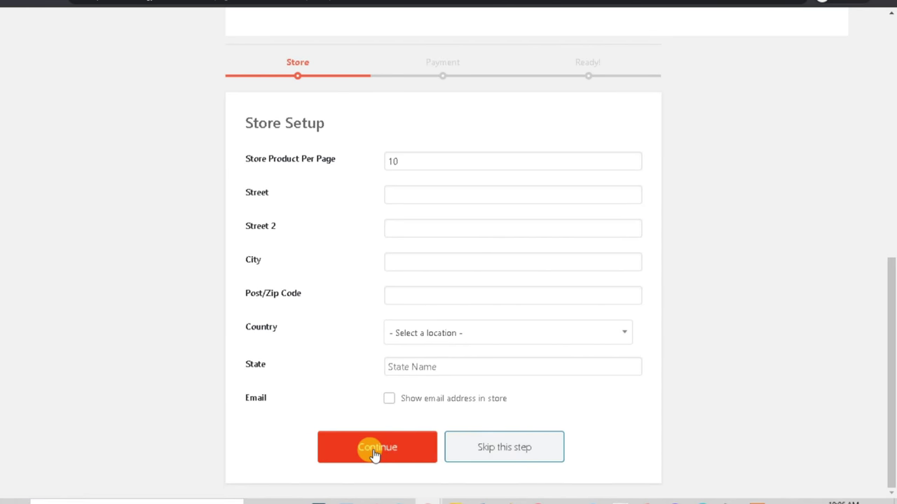
pyautogui.click(497, 453)
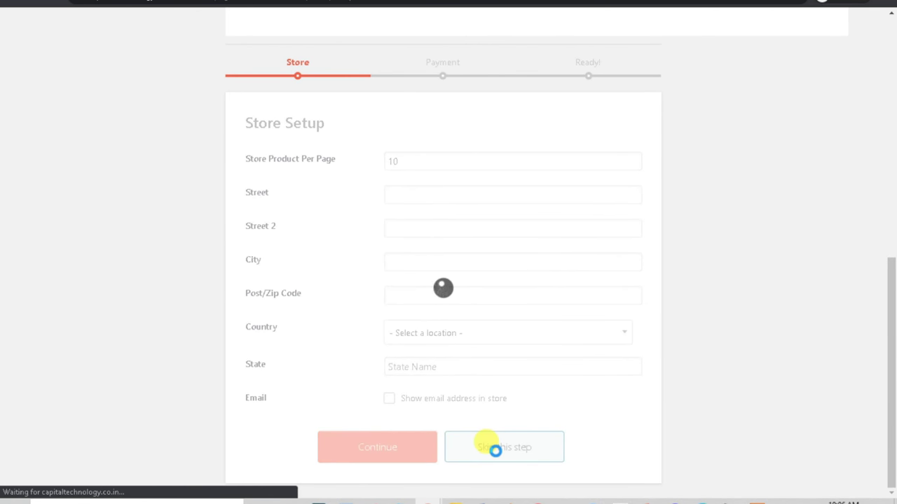
# Skip Payment Setup and continue to the OneMall store dashboard
pyautogui.scroll(-3, 524, 304)
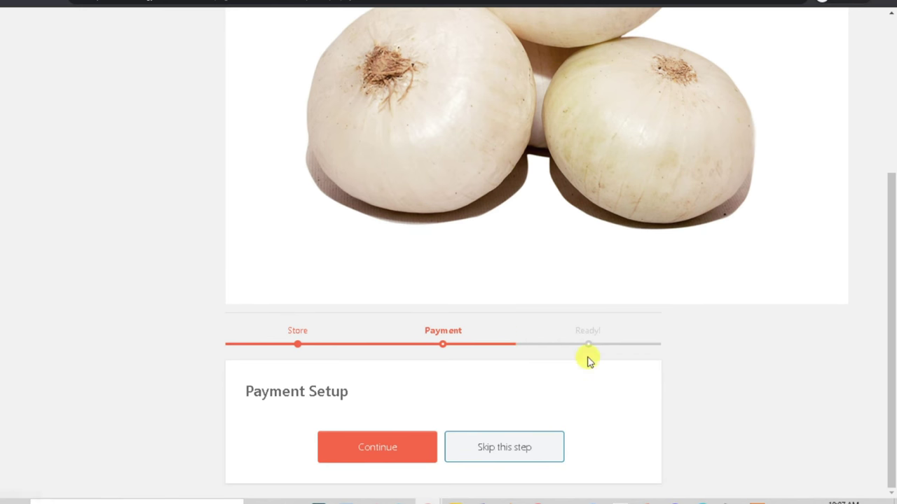
pyautogui.click(379, 450)
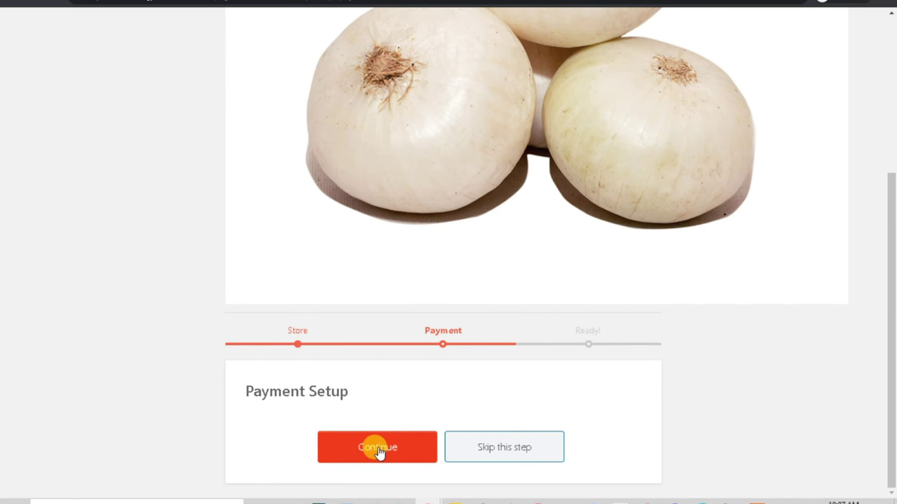
pyautogui.click(517, 458)
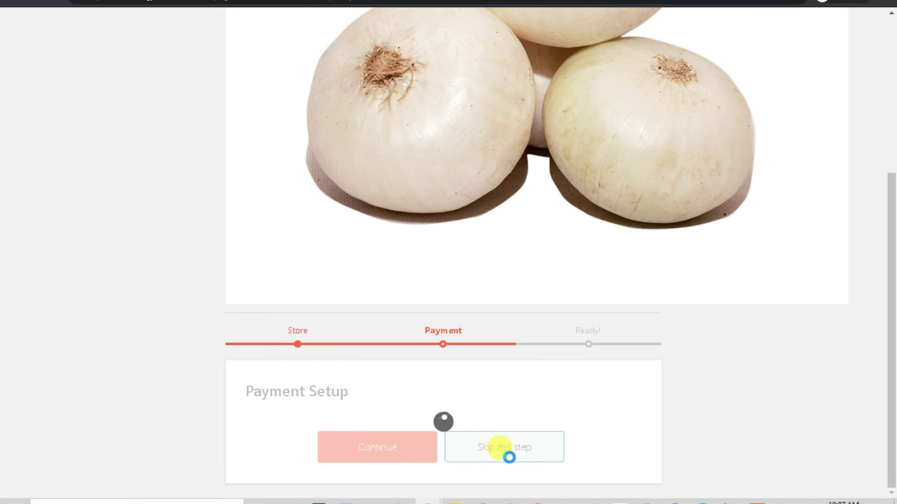
pyautogui.scroll(-3, 508, 452)
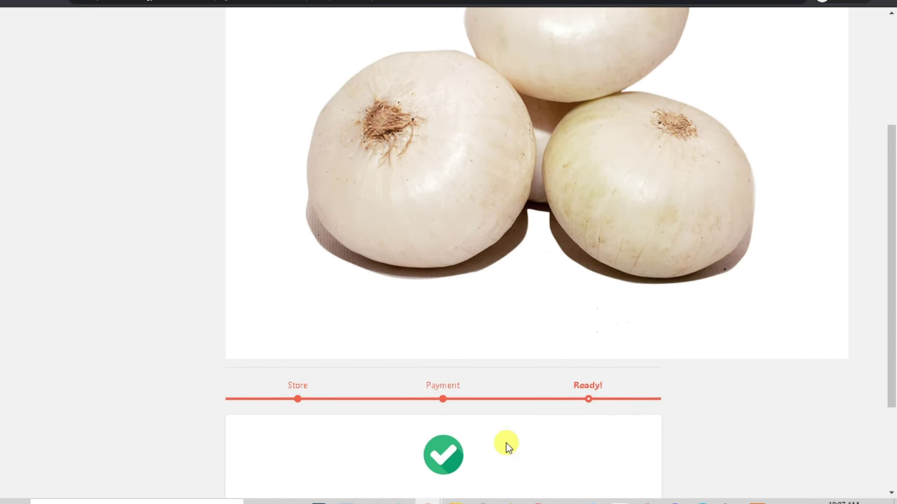
pyautogui.scroll(-2, 508, 448)
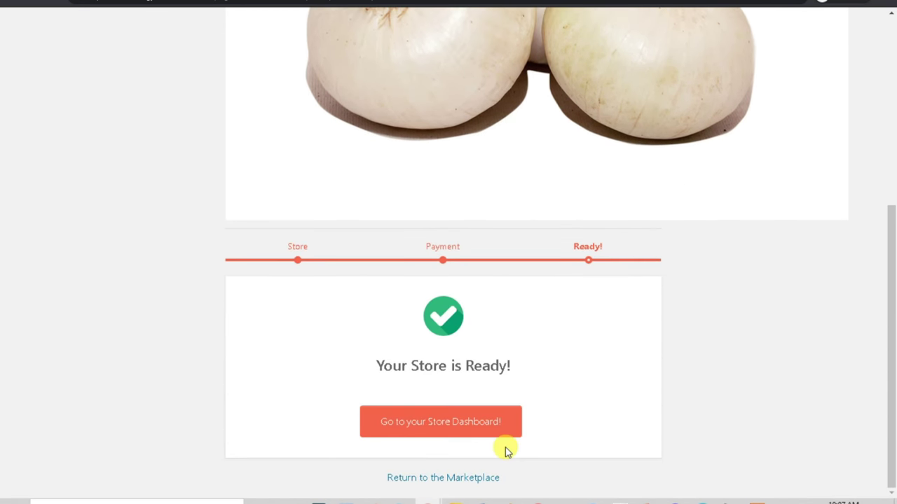
pyautogui.click(443, 427)
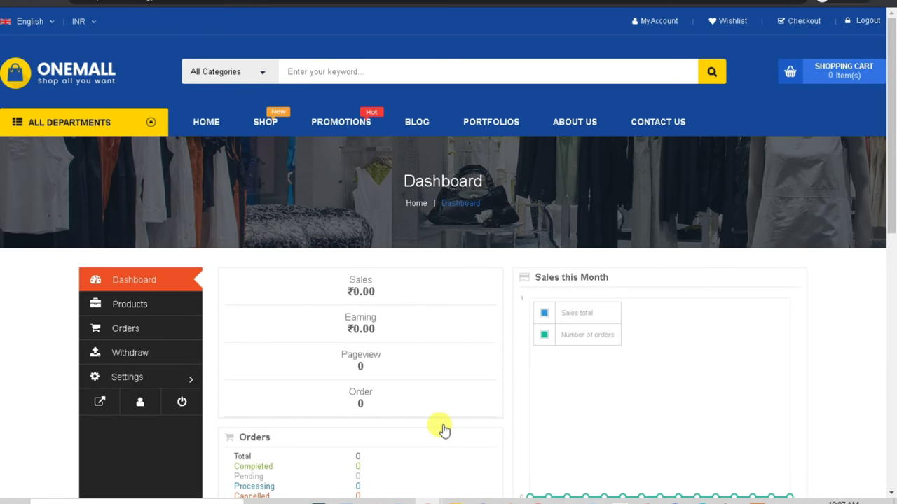
# Open the empty vendor Products list (All 0) and look through the category dropdown
pyautogui.scroll(-5, 444, 429)
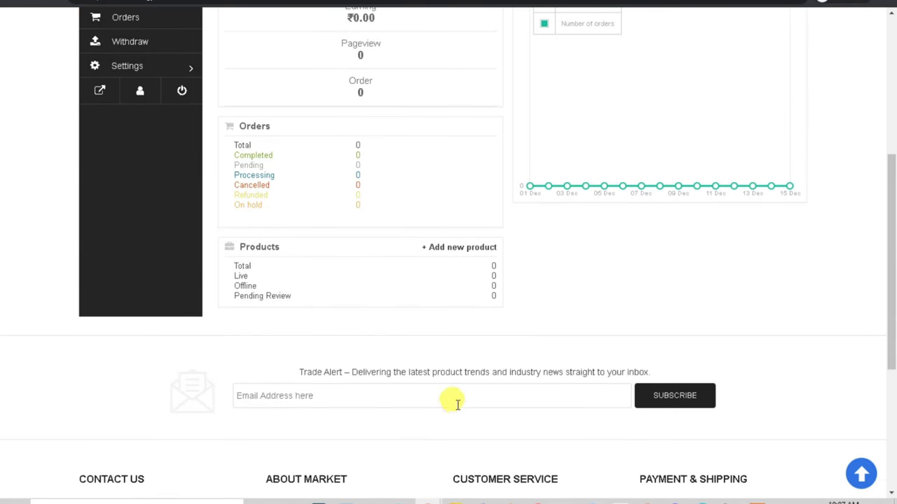
pyautogui.scroll(4, 456, 409)
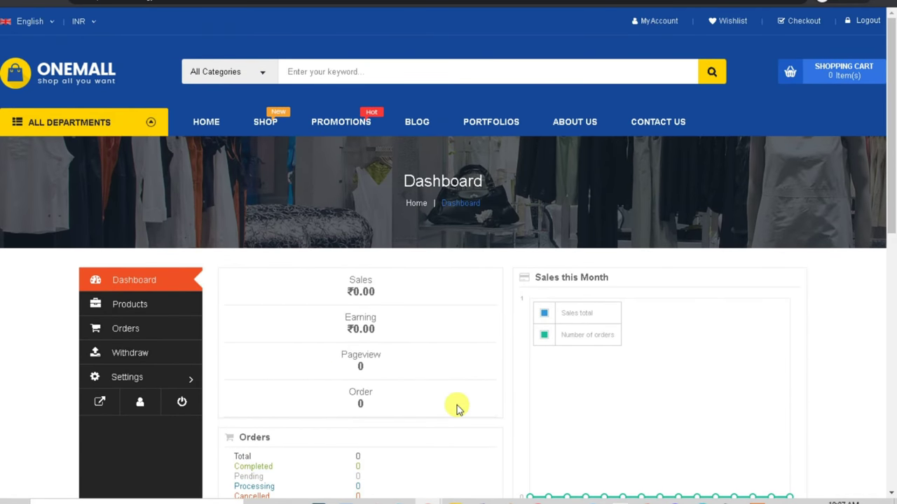
pyautogui.scroll(-3, 456, 409)
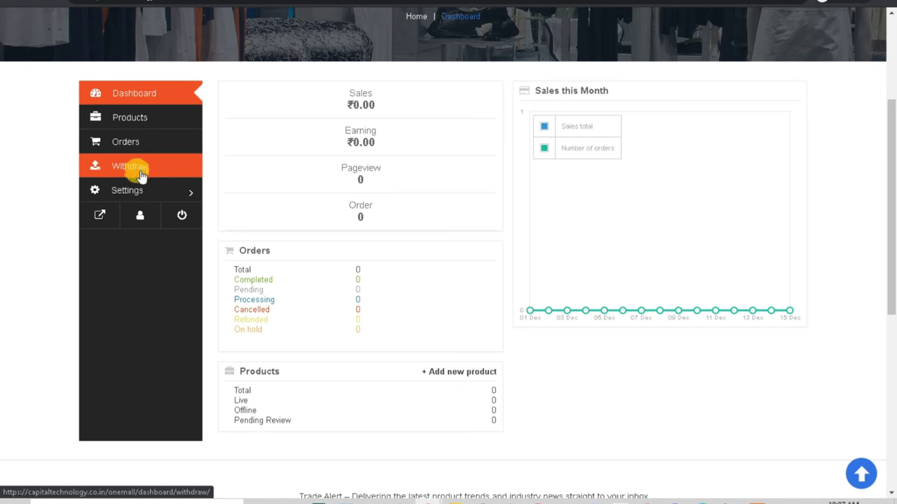
pyautogui.click(140, 119)
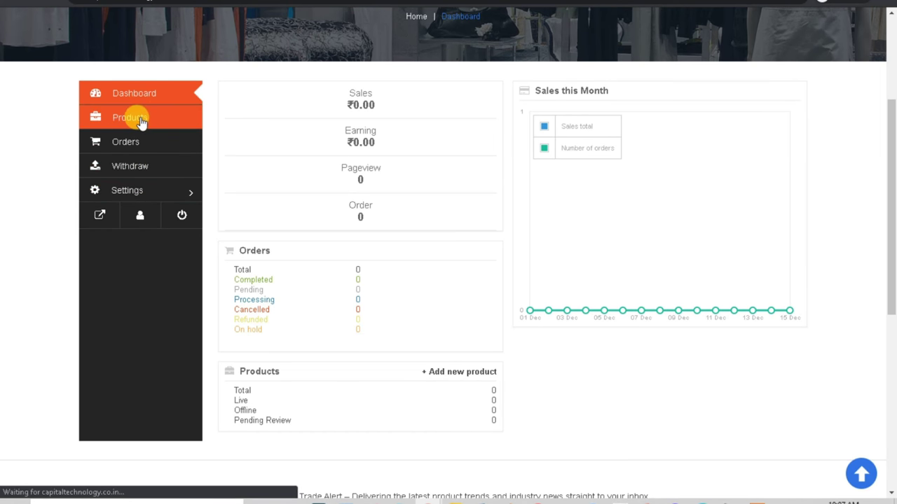
pyautogui.scroll(-1, 581, 330)
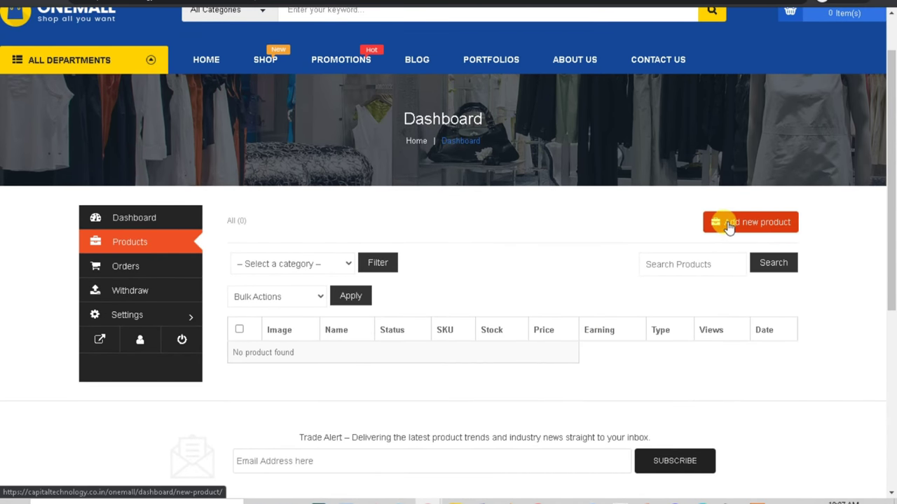
pyautogui.click(292, 265)
pyautogui.scroll(-5, 296, 462)
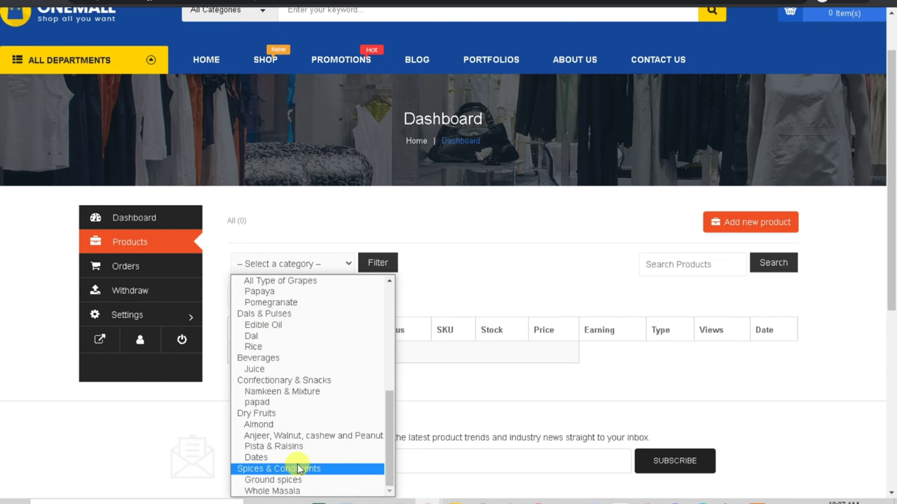
pyautogui.click(746, 230)
# On the Add New Product form, upload fresh-find.jpg from Downloads as the featured image
pyautogui.click(746, 230)
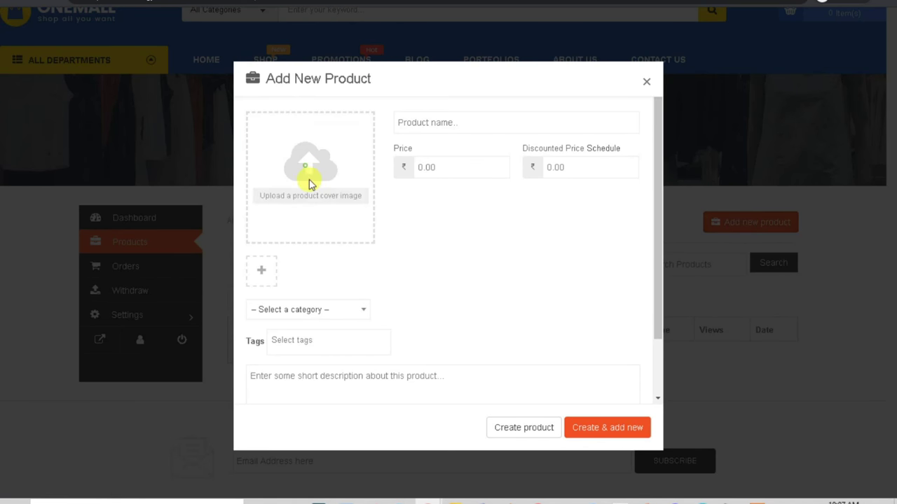
pyautogui.click(312, 201)
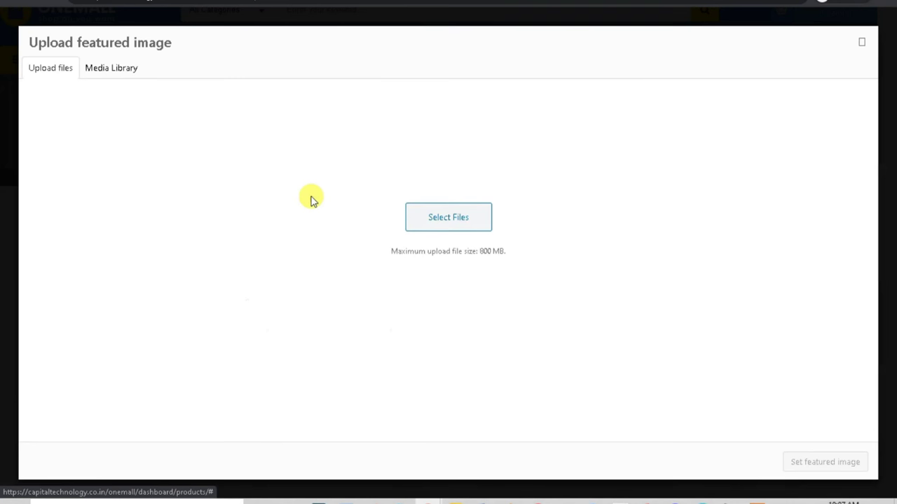
pyautogui.click(114, 70)
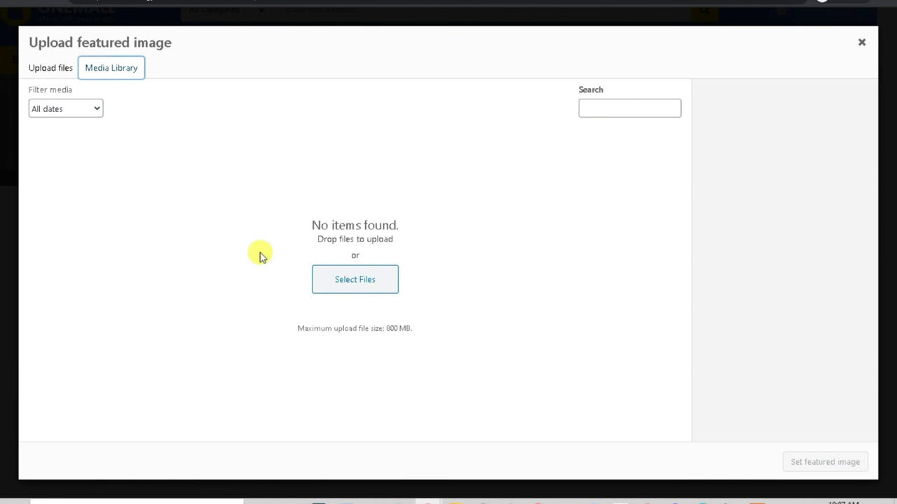
pyautogui.click(347, 287)
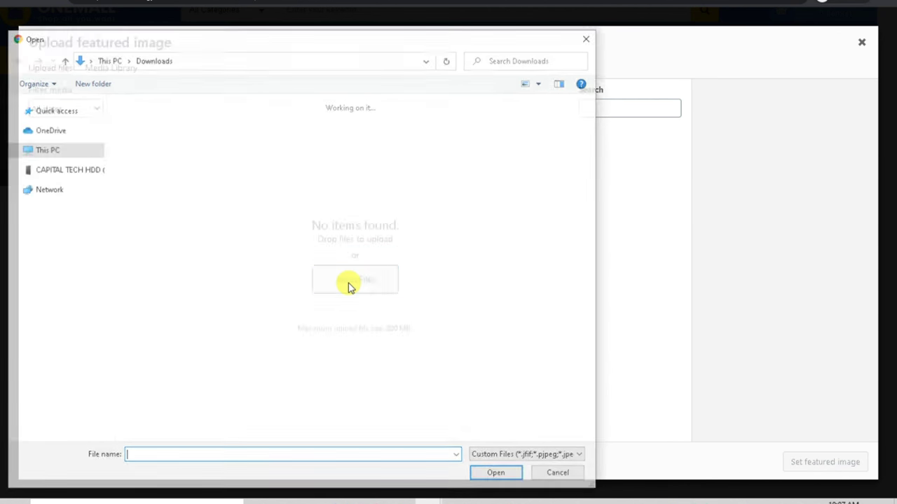
pyautogui.scroll(-5, 320, 367)
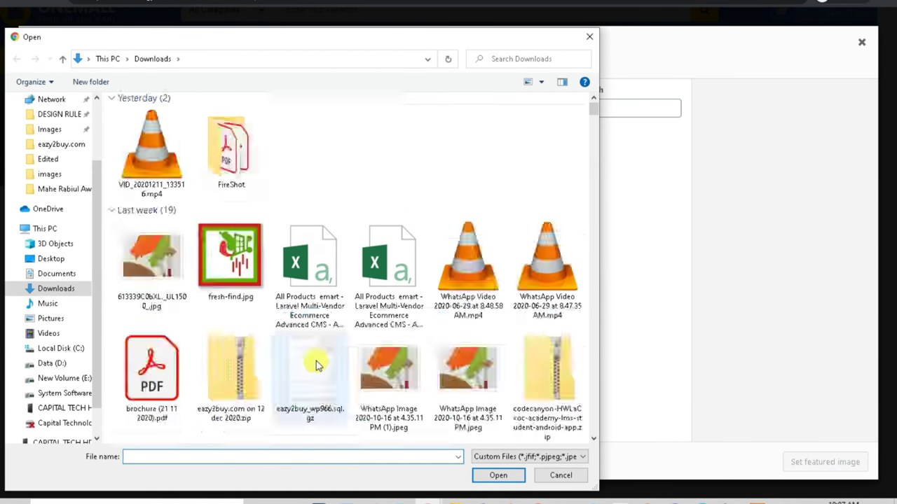
pyautogui.scroll(5, 320, 381)
pyautogui.click(230, 388)
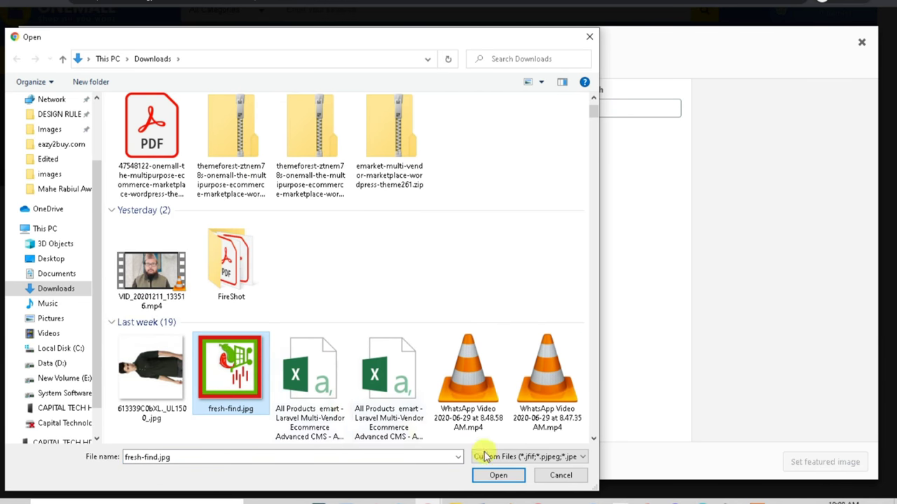
pyautogui.click(491, 479)
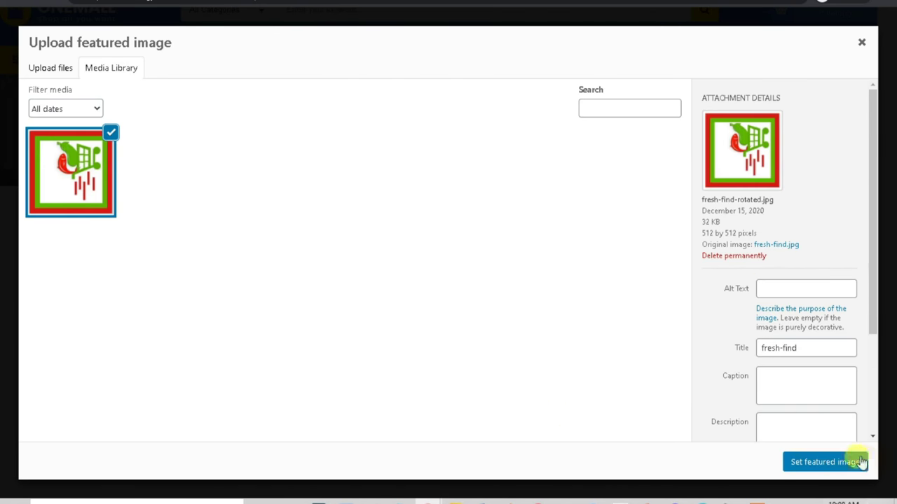
pyautogui.click(831, 466)
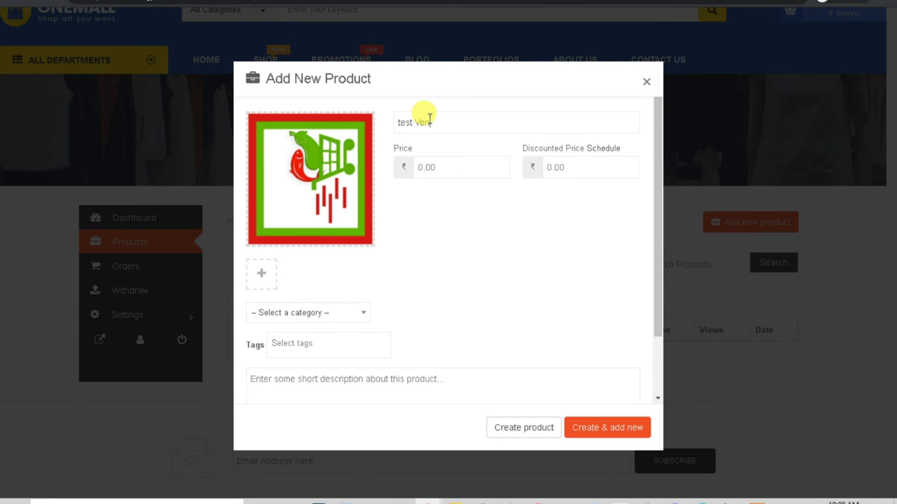
# Set the regular price to 800 and the discounted price to 600
pyautogui.click(442, 166)
pyautogui.click(425, 198)
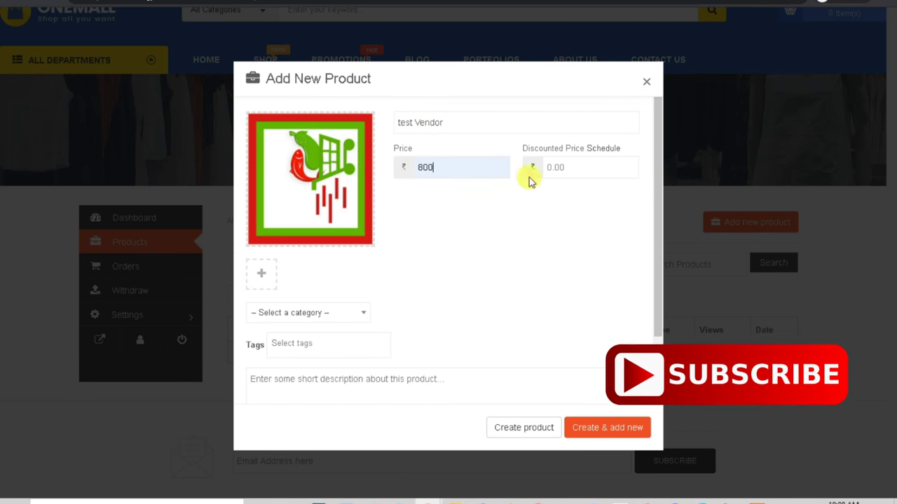
pyautogui.click(530, 176)
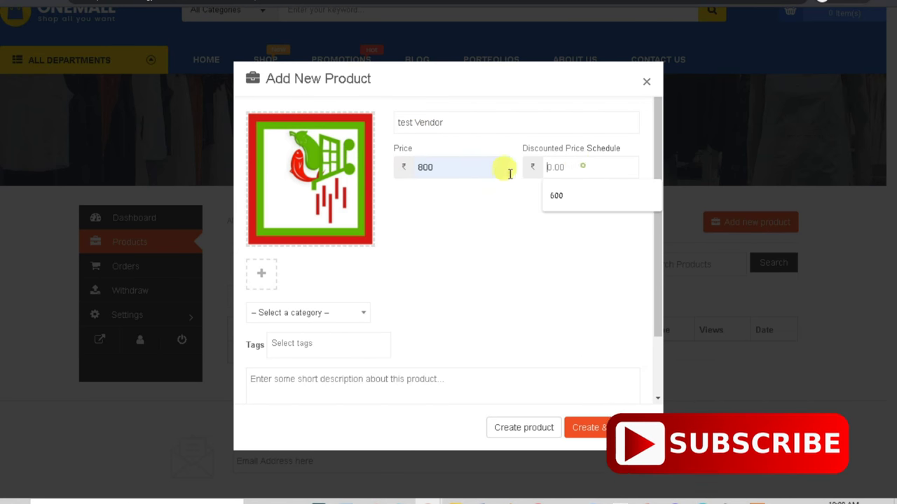
pyautogui.click(560, 195)
# Add the fresh-find image to the product gallery twice
pyautogui.click(258, 277)
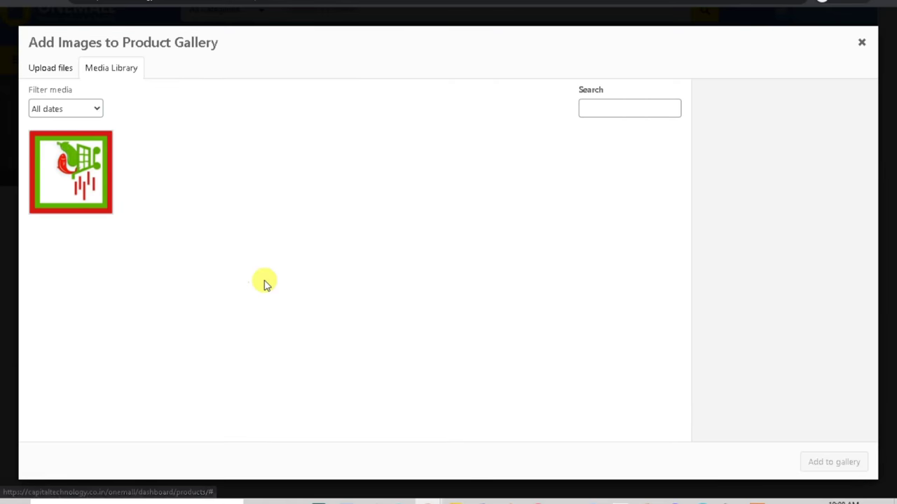
pyautogui.click(63, 197)
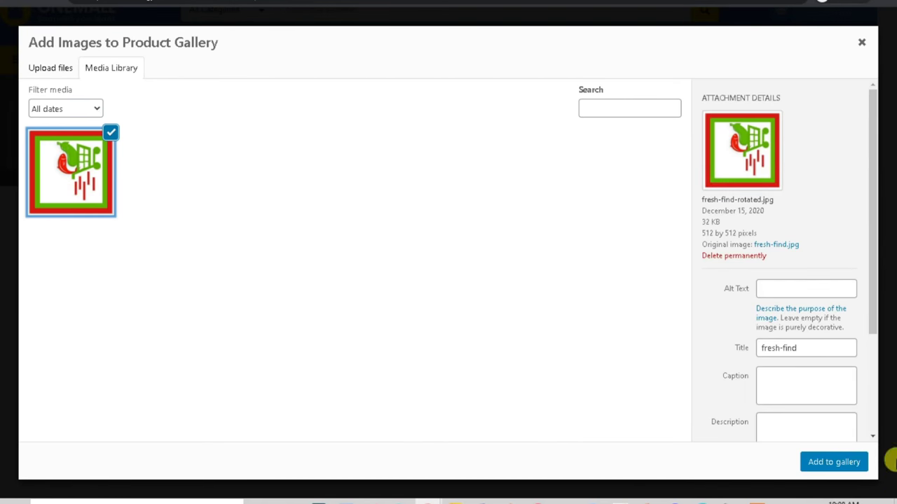
pyautogui.click(832, 462)
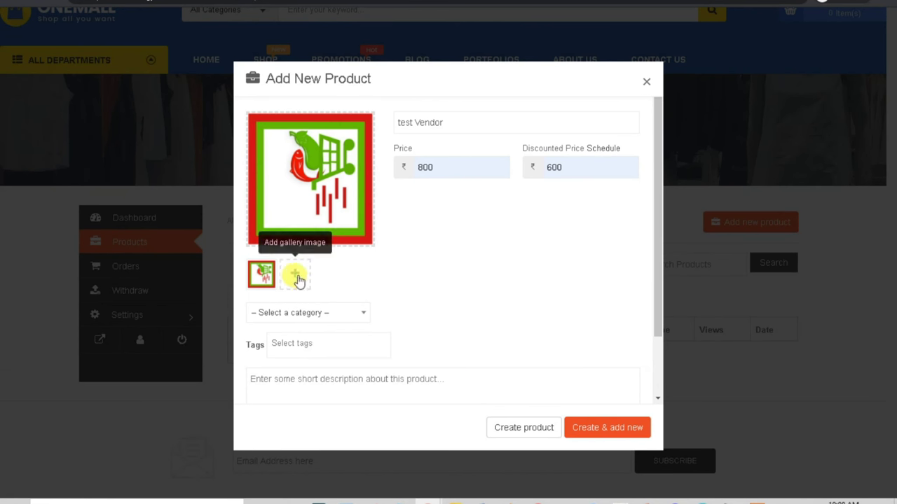
pyautogui.click(295, 275)
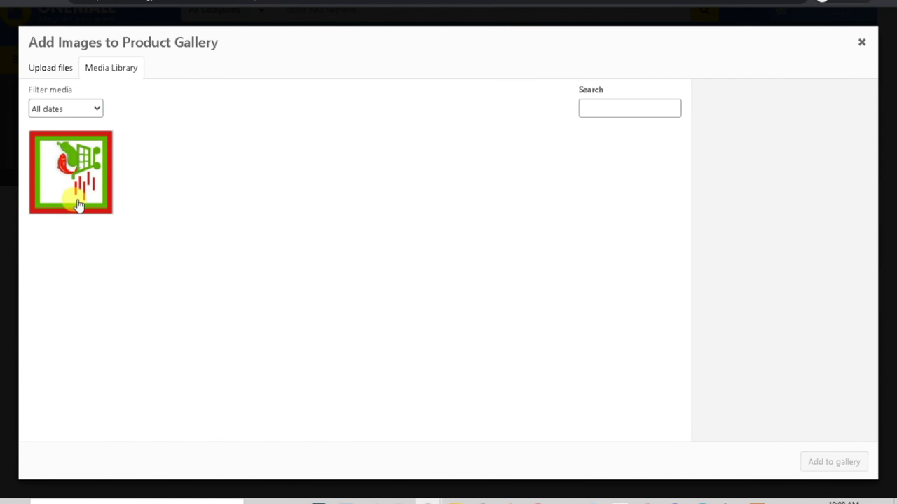
pyautogui.click(77, 200)
pyautogui.click(818, 470)
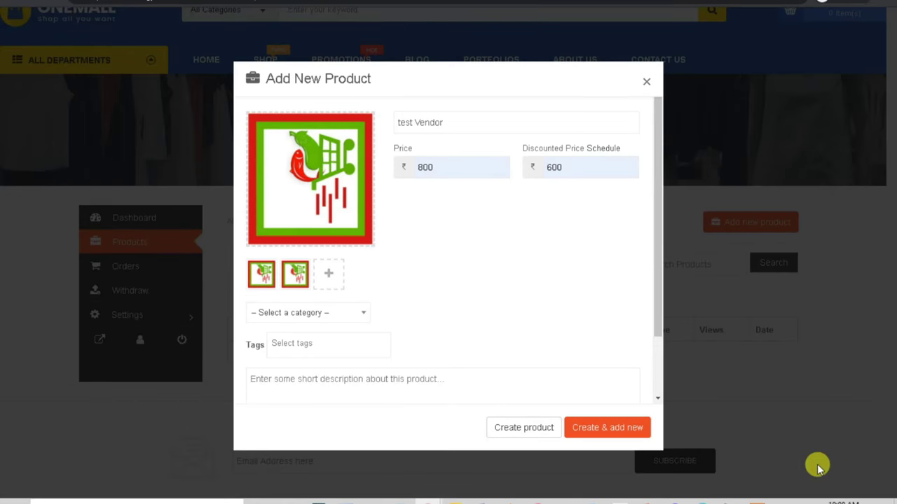
# Put the product in the Clothes category and paste the copied URL as the short description
pyautogui.click(329, 314)
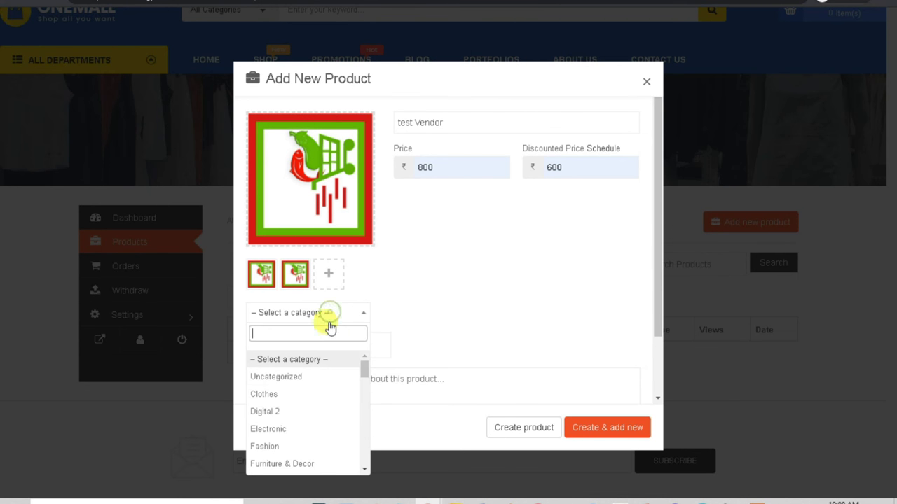
pyautogui.click(305, 394)
pyautogui.scroll(-2, 343, 367)
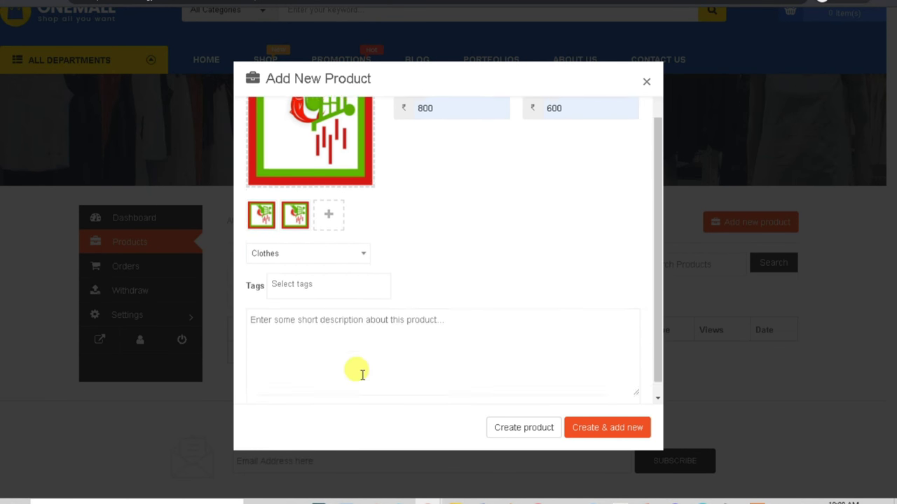
pyautogui.click(317, 272)
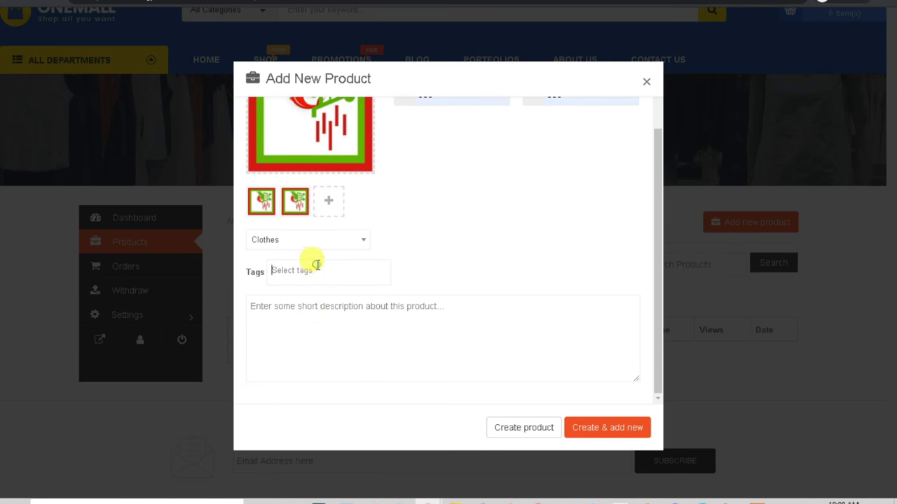
pyautogui.hotkey('ctrl', 'v')
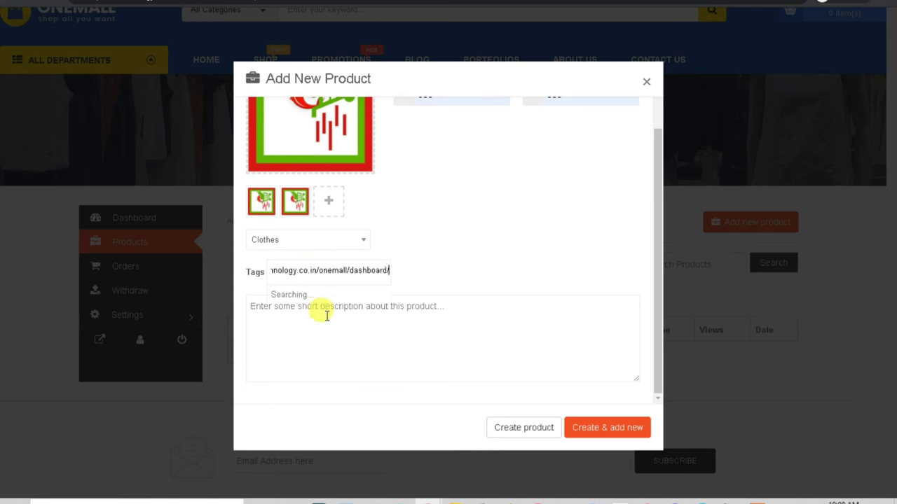
pyautogui.hotkey('ctrl', 'a')
pyautogui.hotkey('ctrl', 'x')
pyautogui.click(301, 320)
pyautogui.hotkey('ctrl', 'v')
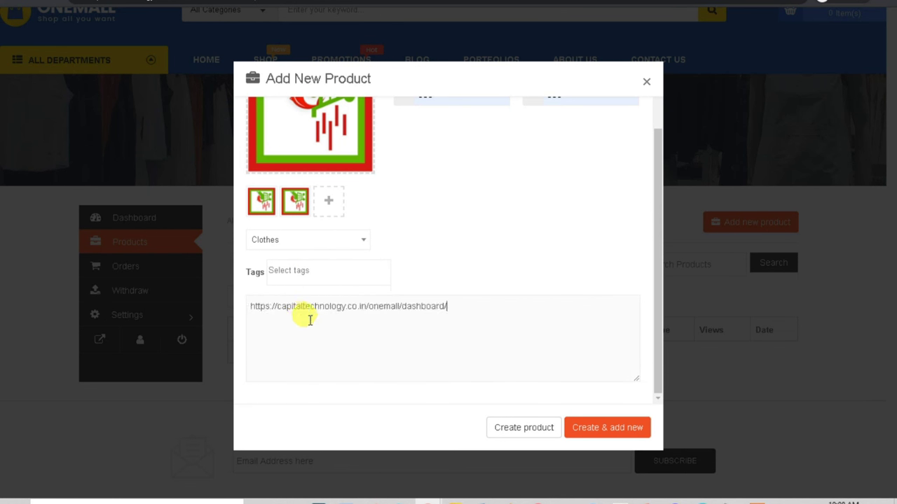
# Create the test Vendor product, close the empty new-product form and open the Orders page
pyautogui.click(603, 436)
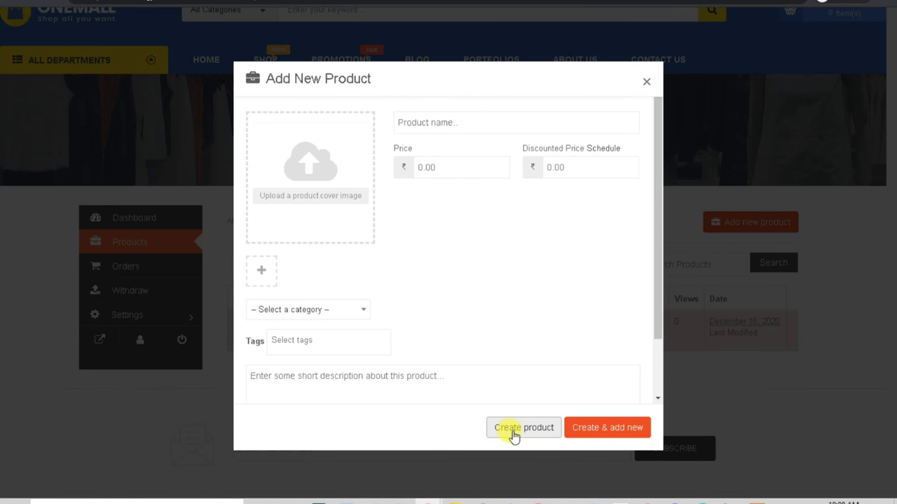
pyautogui.click(646, 82)
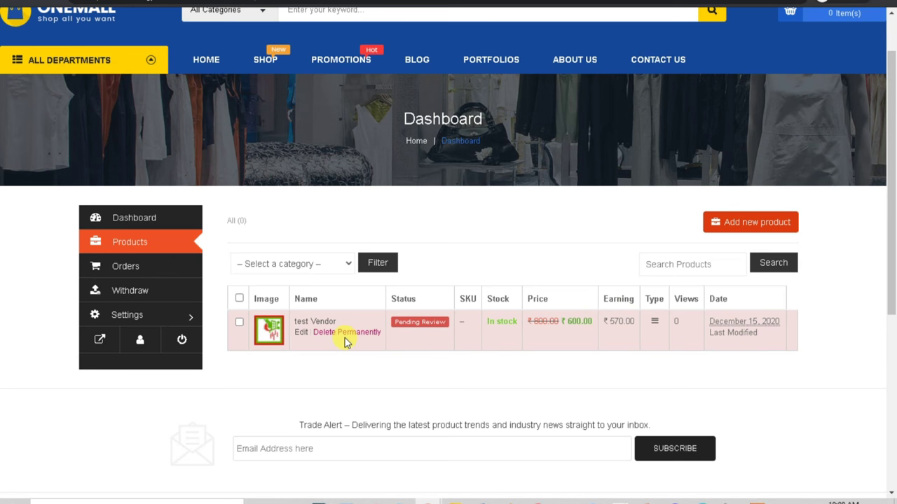
pyautogui.click(143, 276)
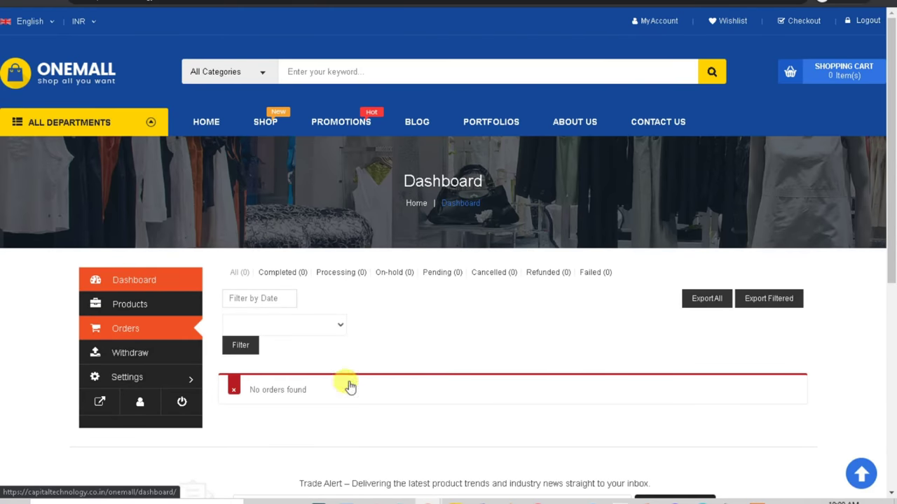
pyautogui.scroll(-1, 421, 371)
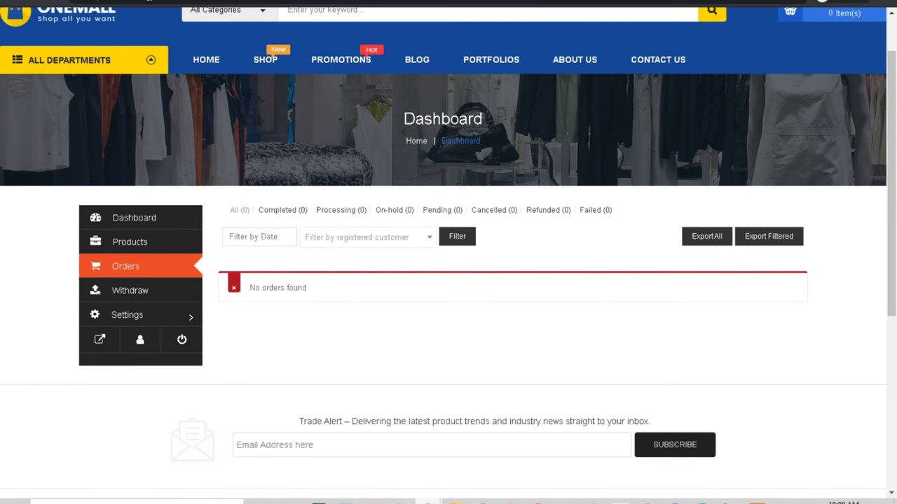
pyautogui.moveTo(427, 501)
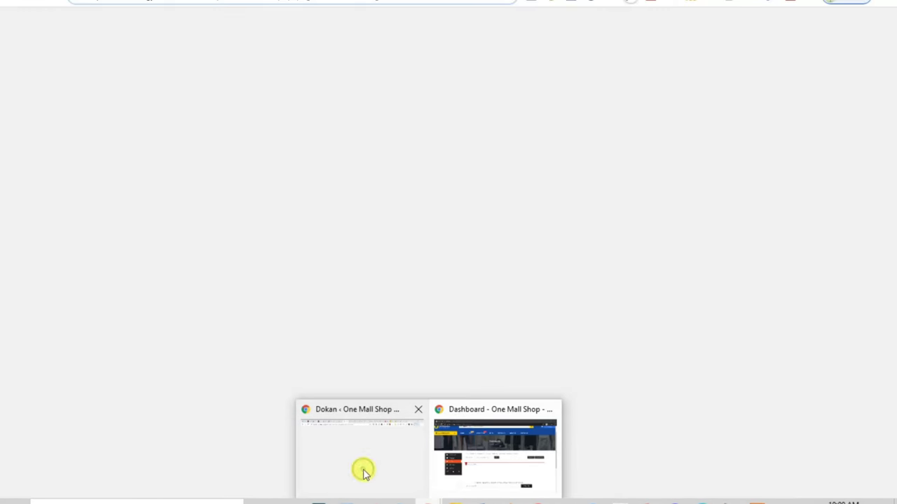
# In the admin window, open the Pending Review test Vendor product from All Products for editing
pyautogui.click(362, 471)
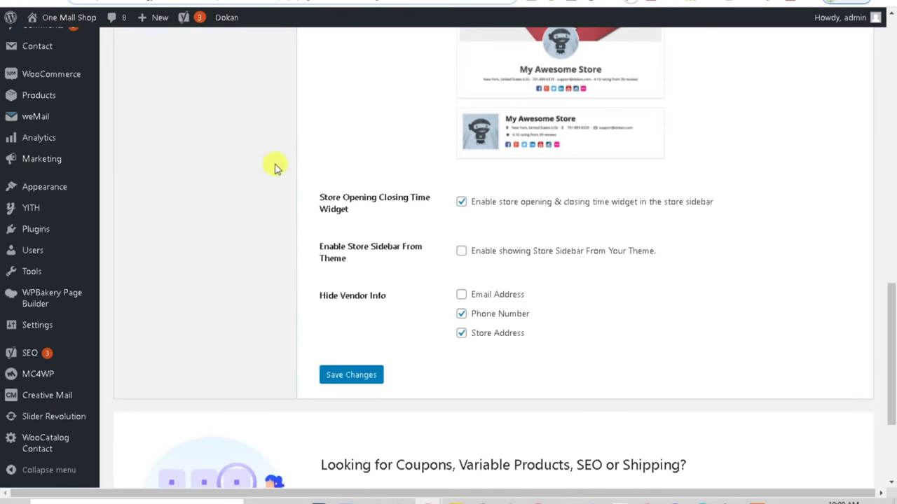
pyautogui.scroll(3, 351, 140)
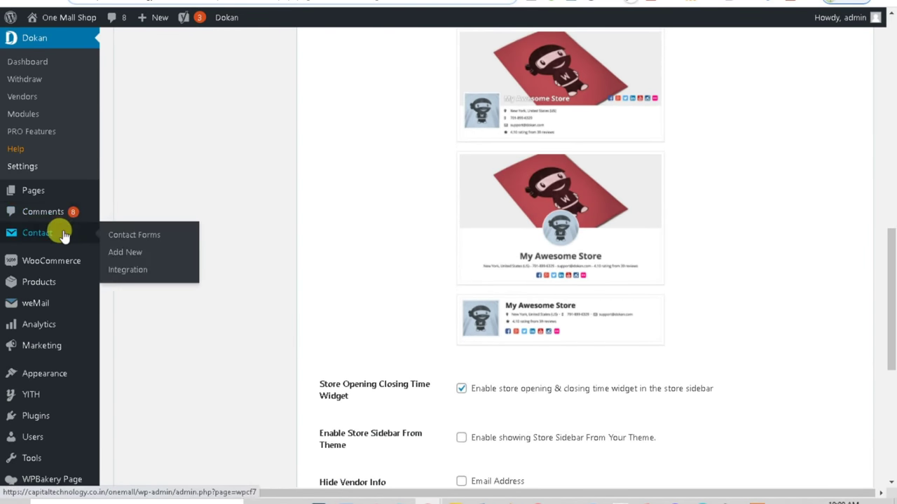
pyautogui.scroll(3, 61, 231)
pyautogui.scroll(-5, 61, 233)
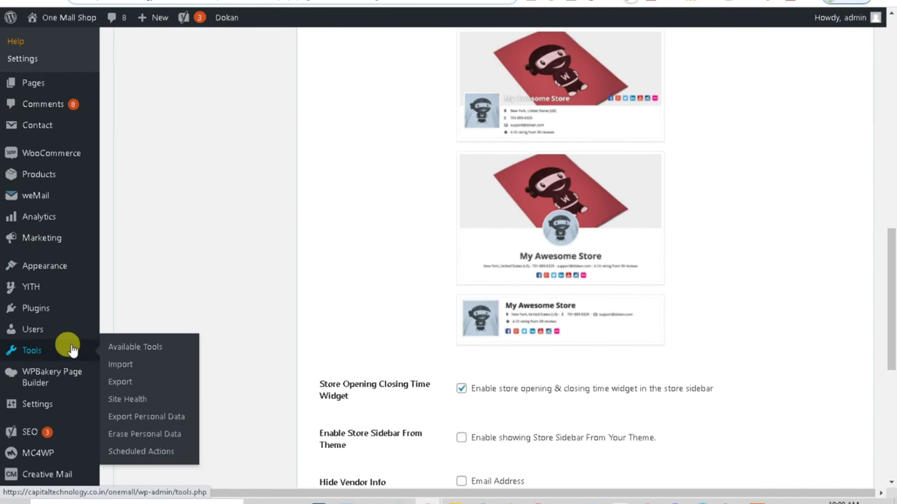
pyautogui.click(45, 178)
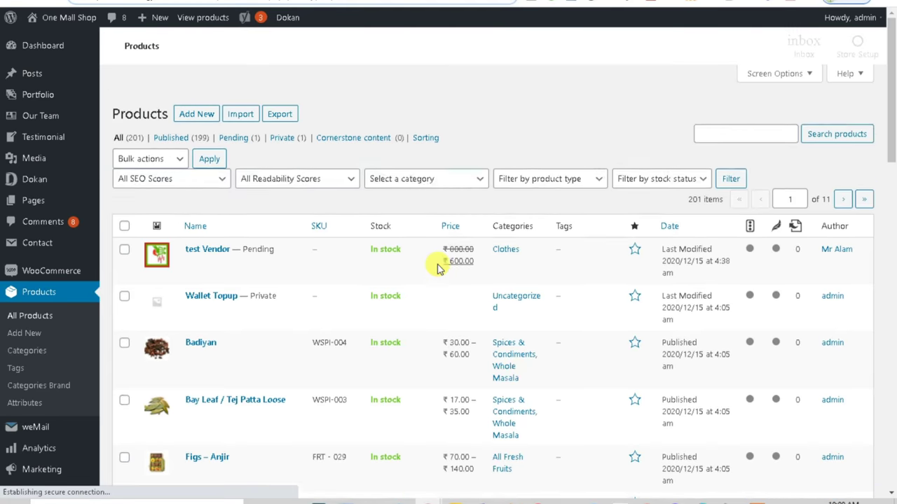
pyautogui.scroll(-3, 435, 266)
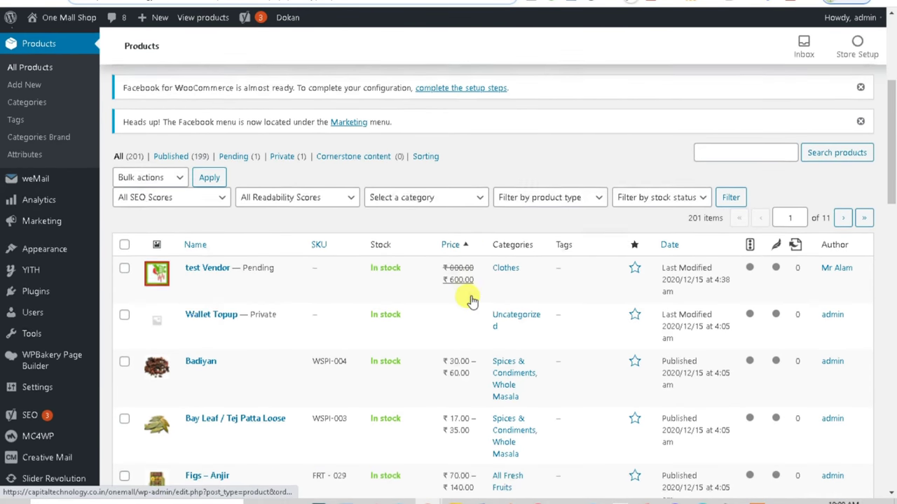
pyautogui.moveTo(296, 295)
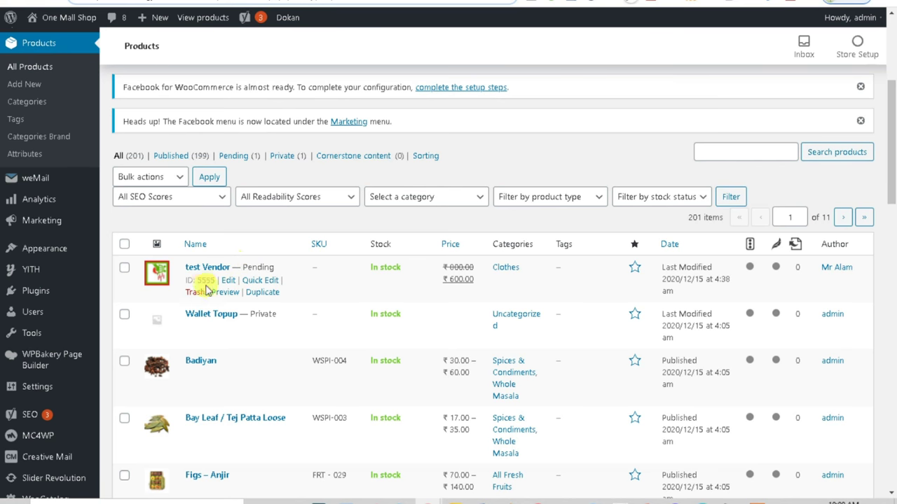
pyautogui.click(227, 281)
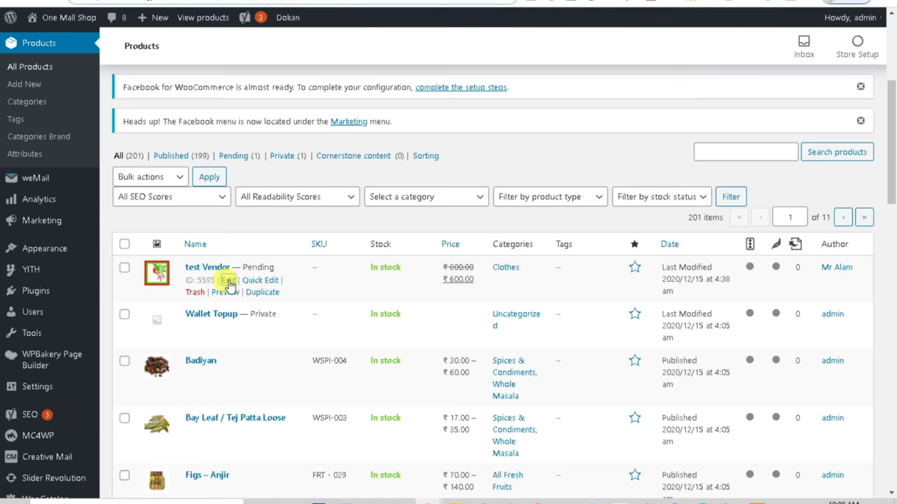
pyautogui.scroll(-3, 511, 320)
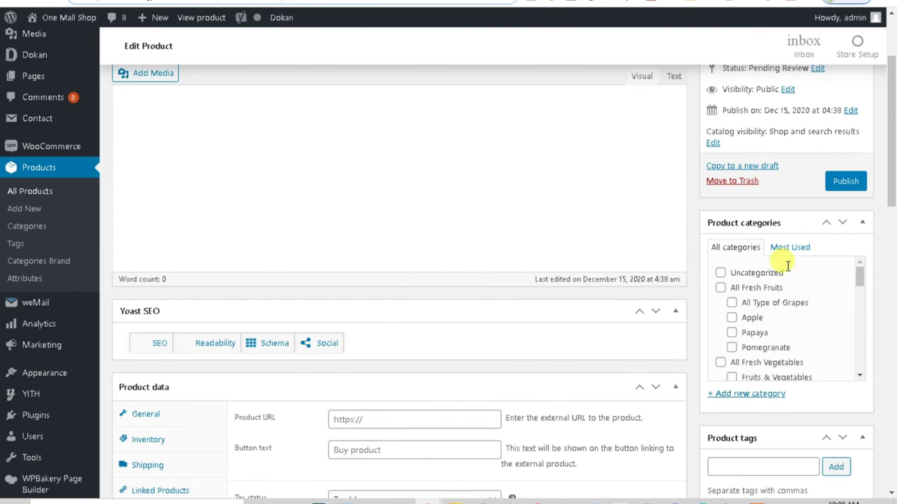
# Publish the pending test Vendor product from the Publish box
pyautogui.click(848, 179)
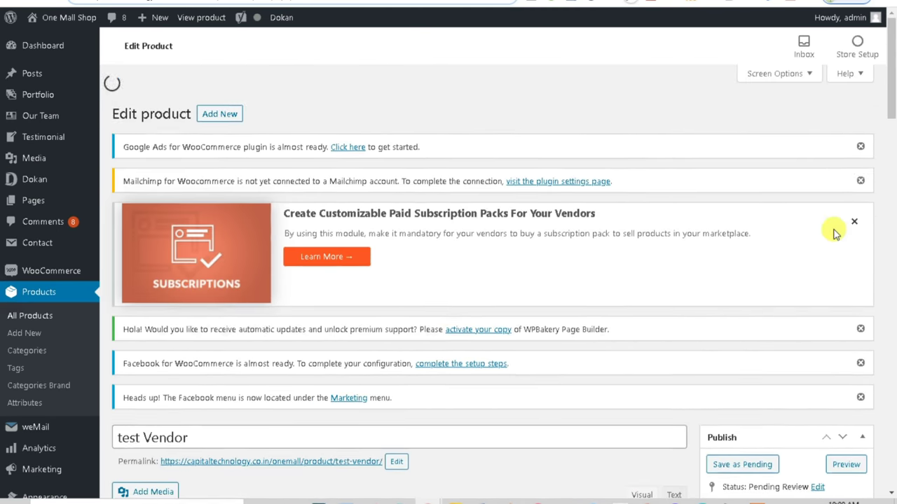
pyautogui.scroll(-3, 642, 314)
pyautogui.scroll(-1, 523, 333)
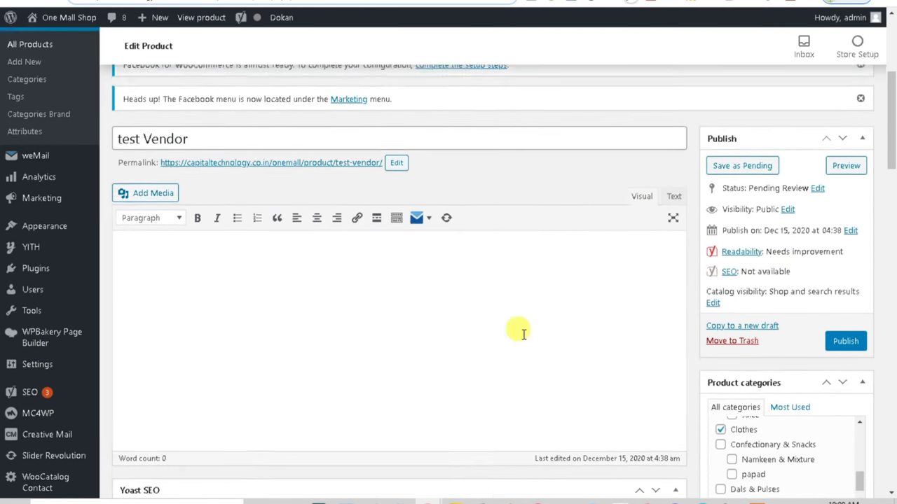
pyautogui.scroll(-4, 523, 334)
pyautogui.scroll(5, 465, 316)
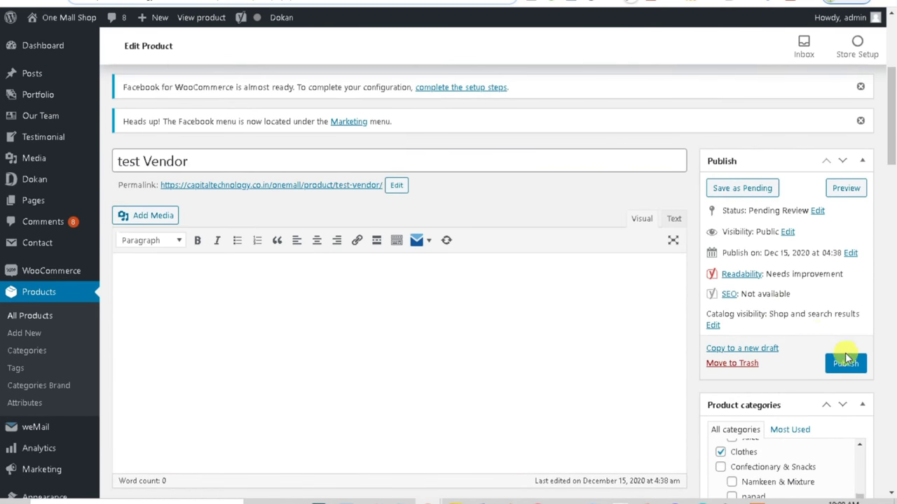
pyautogui.click(843, 362)
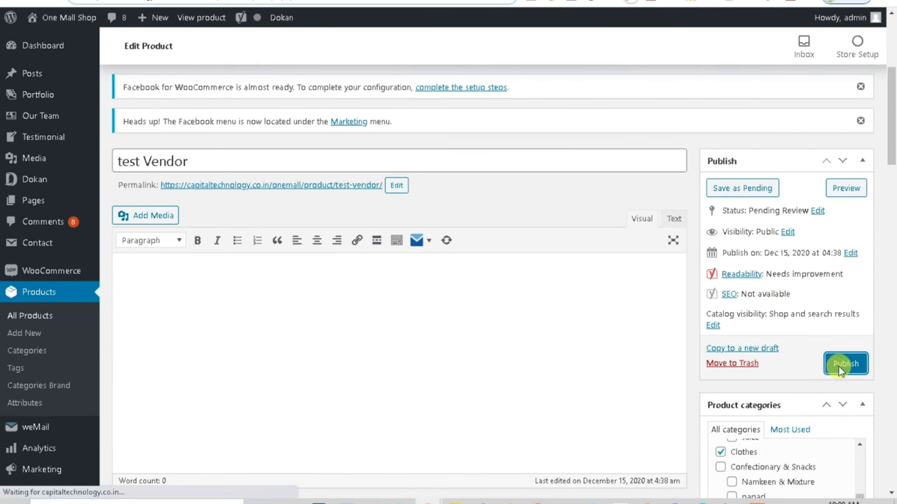
pyautogui.scroll(-2, 515, 314)
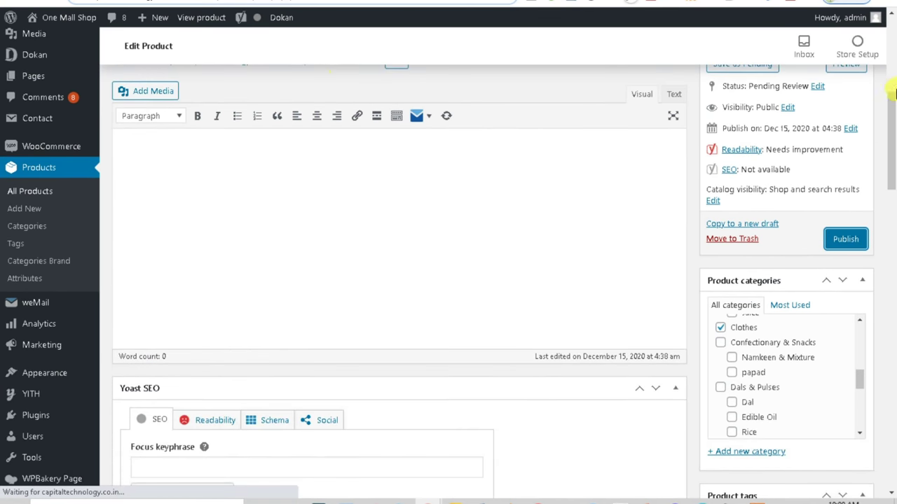
pyautogui.scroll(-2, 300, 320)
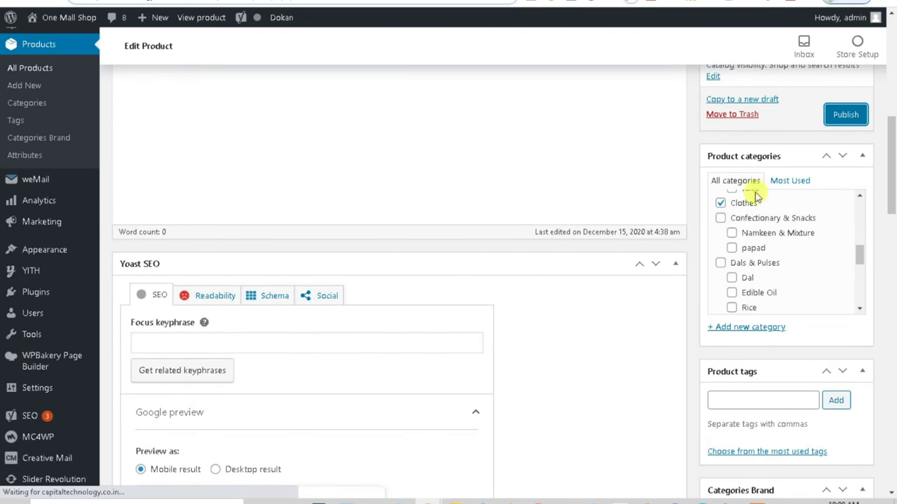
pyautogui.click(841, 116)
# Permanently dismiss the Mailchimp and Google Ads notices, then switch to the OneMall storefront
pyautogui.scroll(-4, 456, 327)
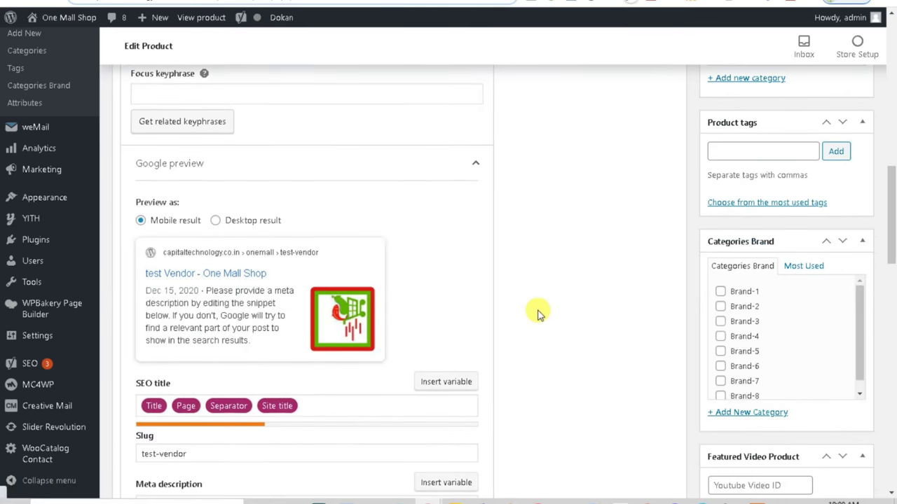
pyautogui.scroll(-3, 543, 303)
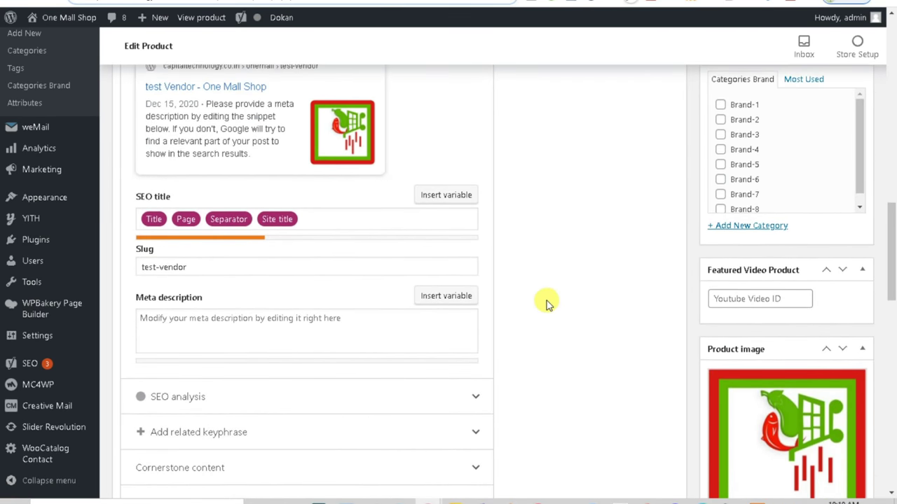
pyautogui.scroll(-4, 548, 302)
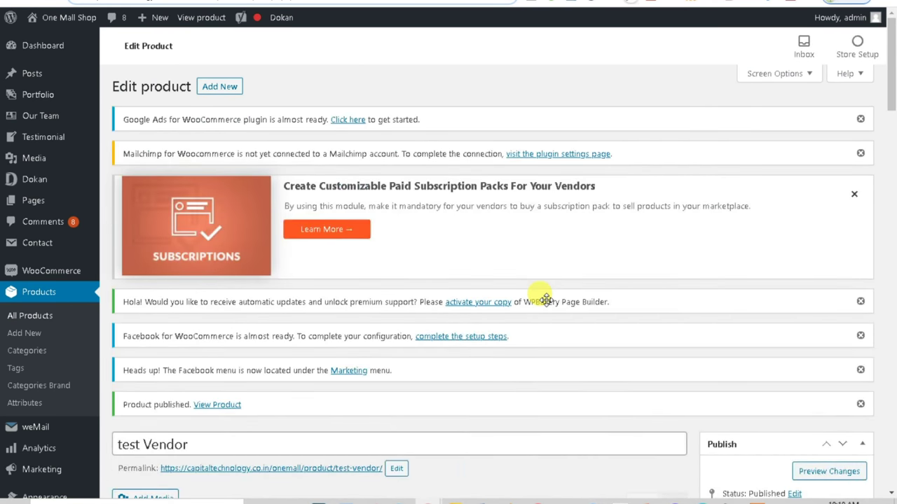
pyautogui.scroll(-1, 504, 305)
pyautogui.scroll(1, 418, 280)
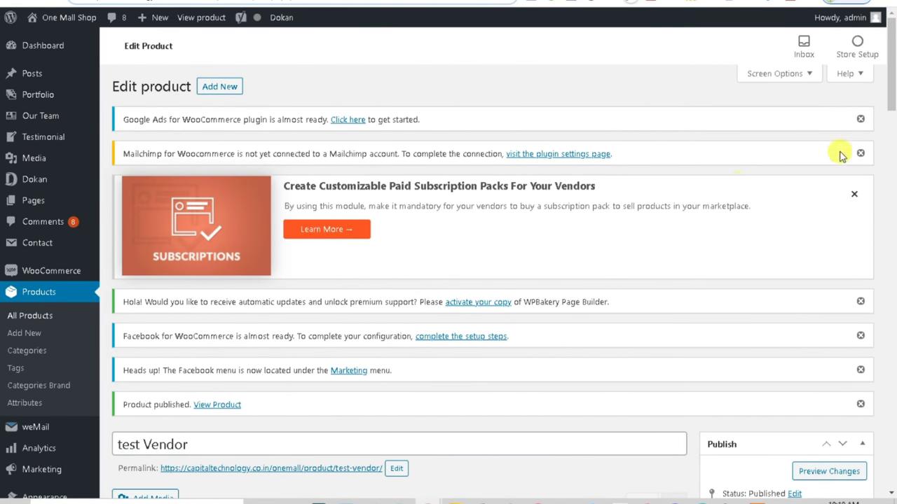
pyautogui.click(861, 154)
pyautogui.click(861, 119)
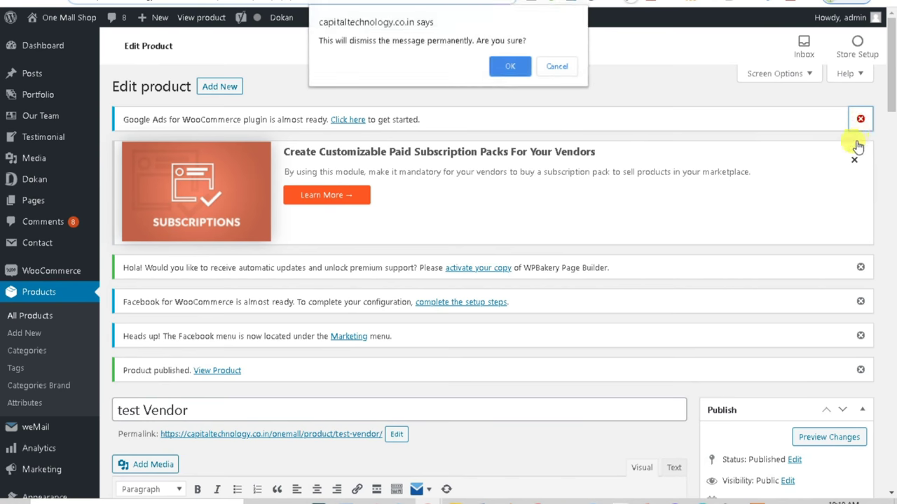
pyautogui.click(515, 65)
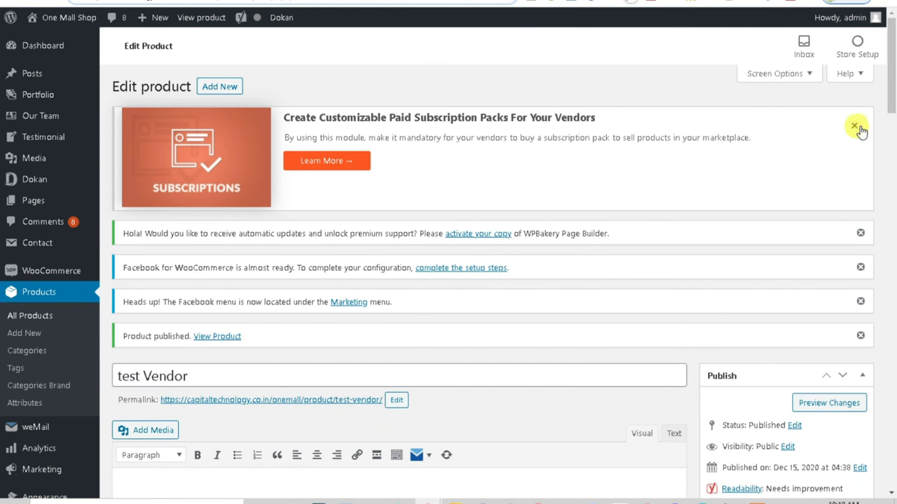
pyautogui.moveTo(192, 376); pyautogui.dragTo(73, 385)
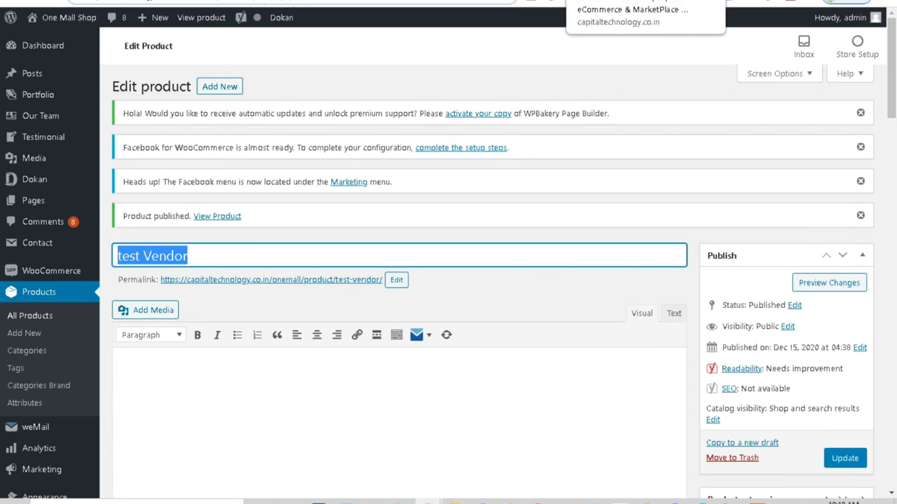
pyautogui.click(617, 2)
# Search the shop for 'test Vendor' and view the result listed at ₹6.11 with a -25% badge
pyautogui.moveTo(891, 364); pyautogui.dragTo(891, 42)
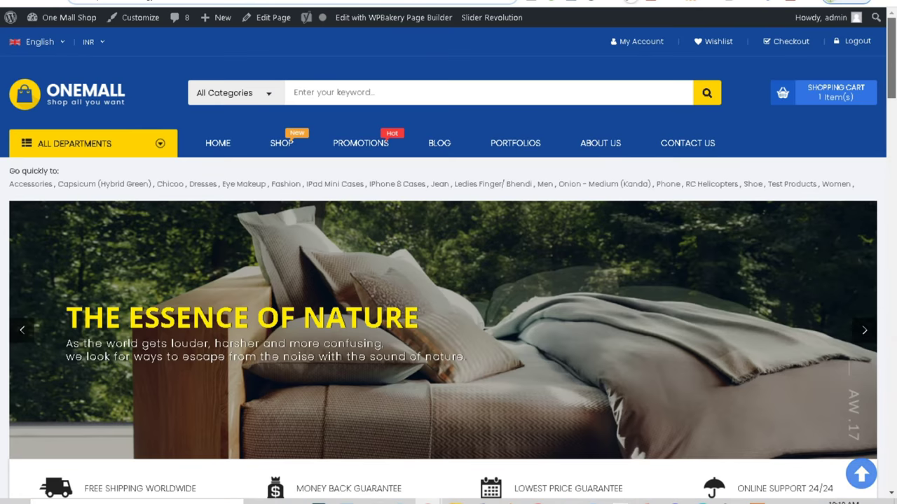
pyautogui.click(354, 94)
pyautogui.write('test Vendor')
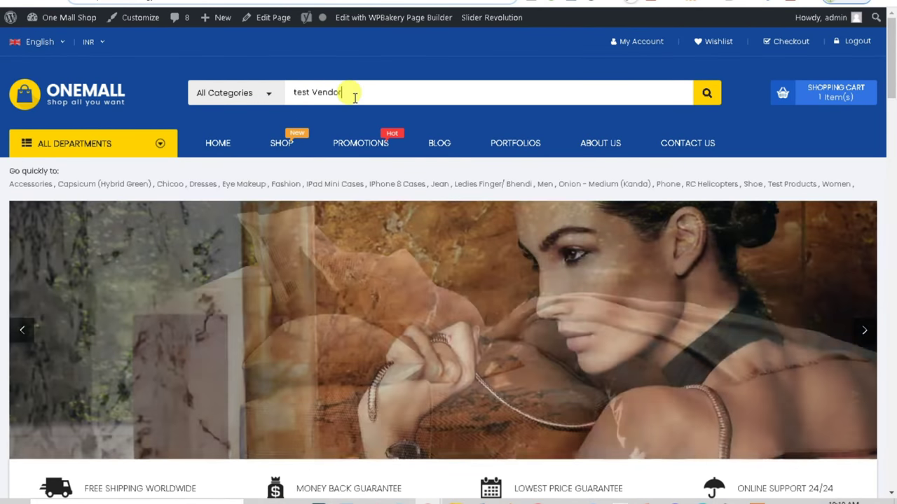
pyautogui.press('Return')
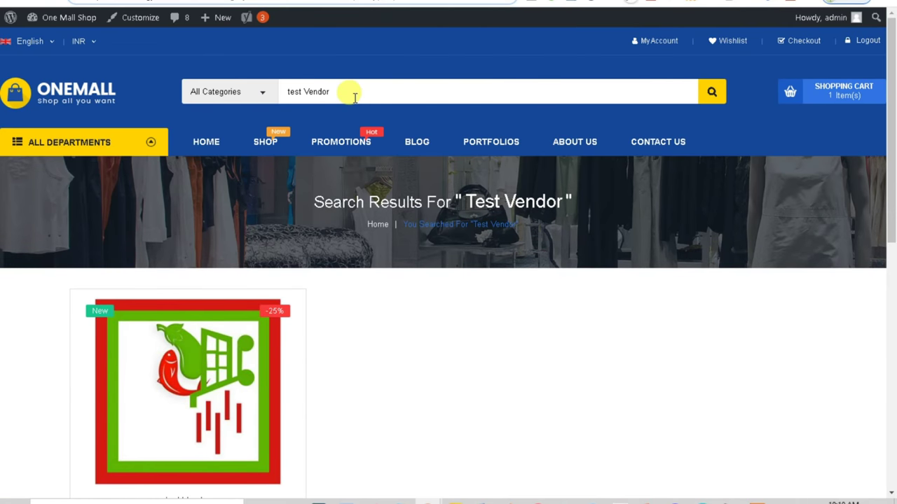
pyautogui.scroll(-6, 430, 430)
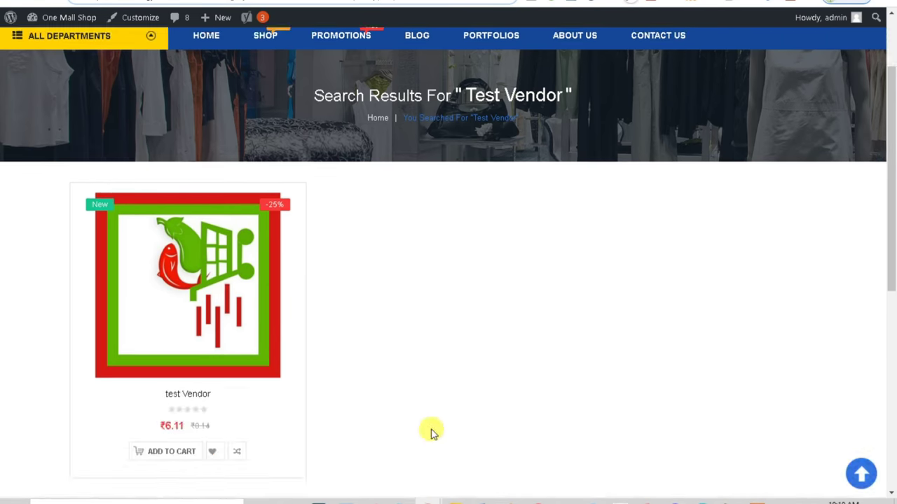
pyautogui.scroll(5, 281, 344)
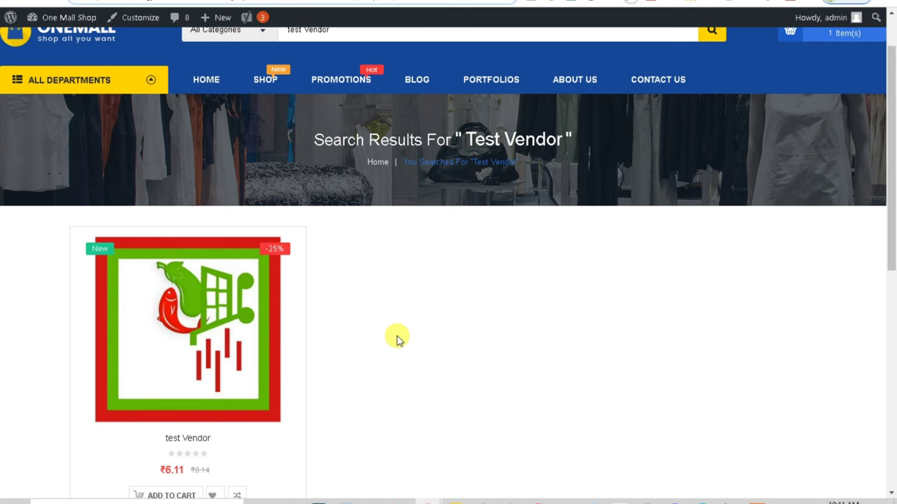
pyautogui.scroll(1, 397, 340)
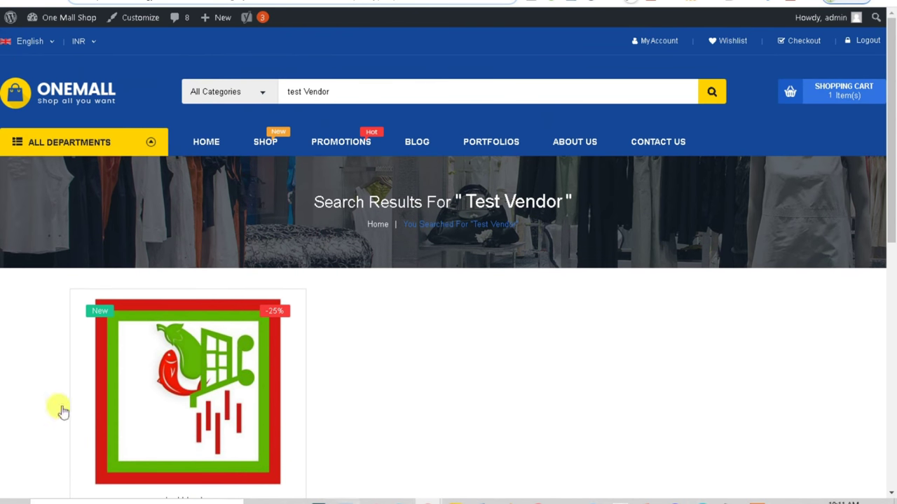
pyautogui.moveTo(890, 79); pyautogui.dragTo(887, 21)
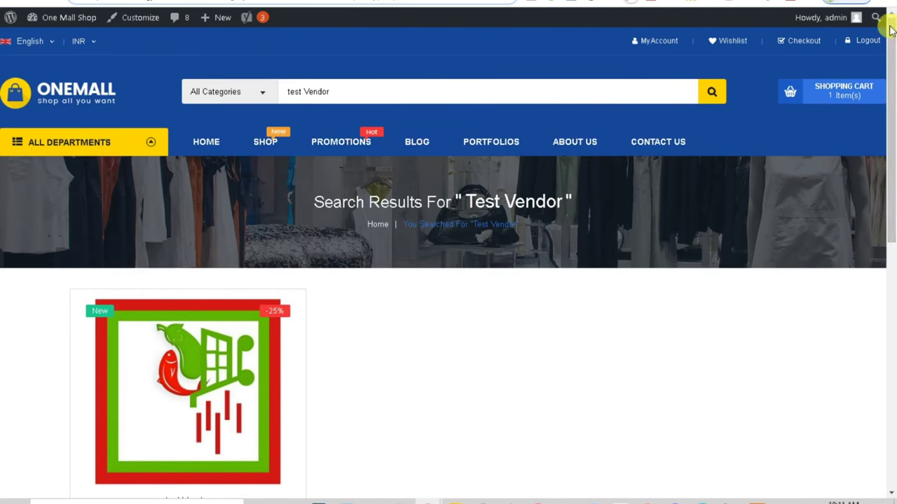
# Return to the OneMall home page via the logo and scroll past the accessories banner
pyautogui.click(53, 94)
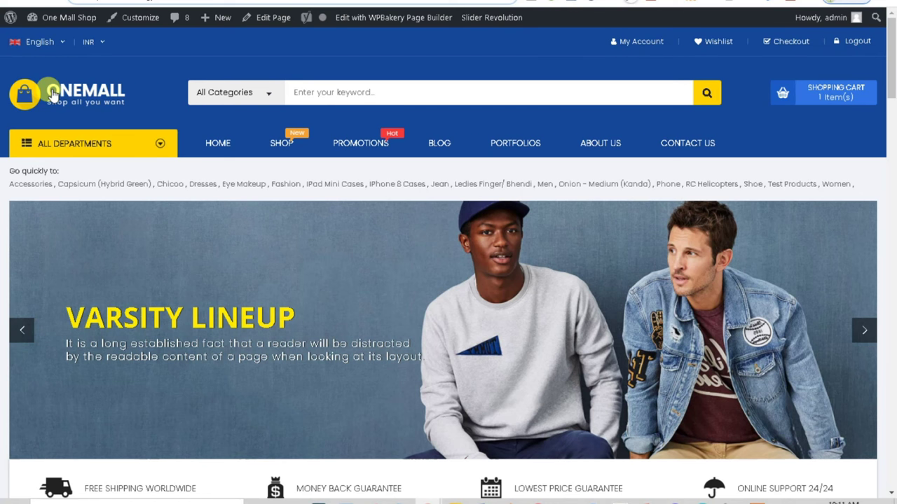
pyautogui.scroll(-5, 456, 320)
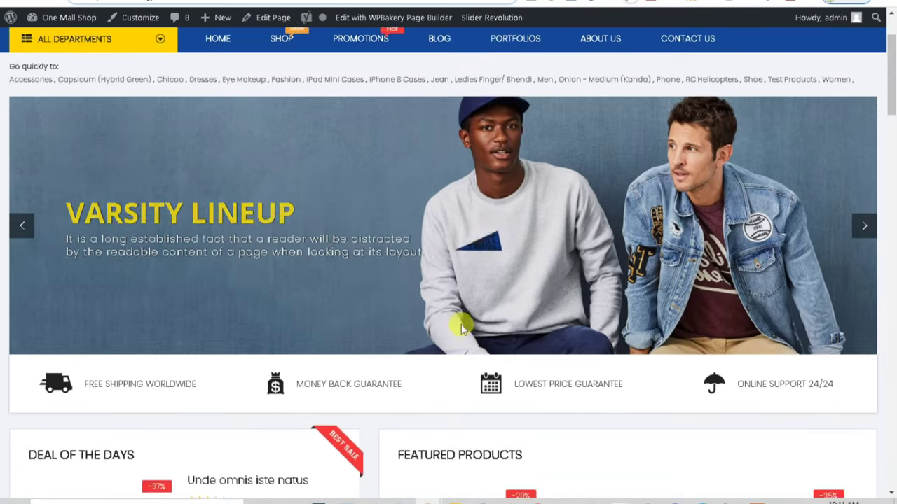
pyautogui.scroll(-10, 436, 364)
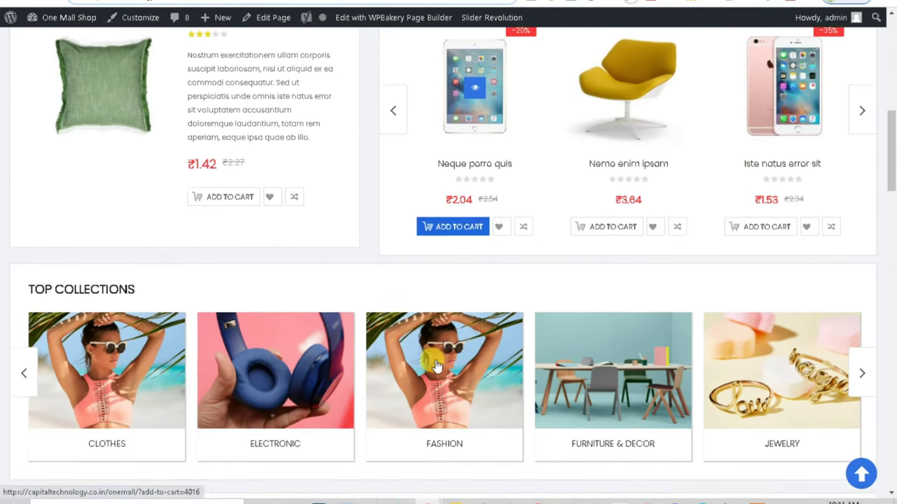
pyautogui.scroll(-6, 436, 364)
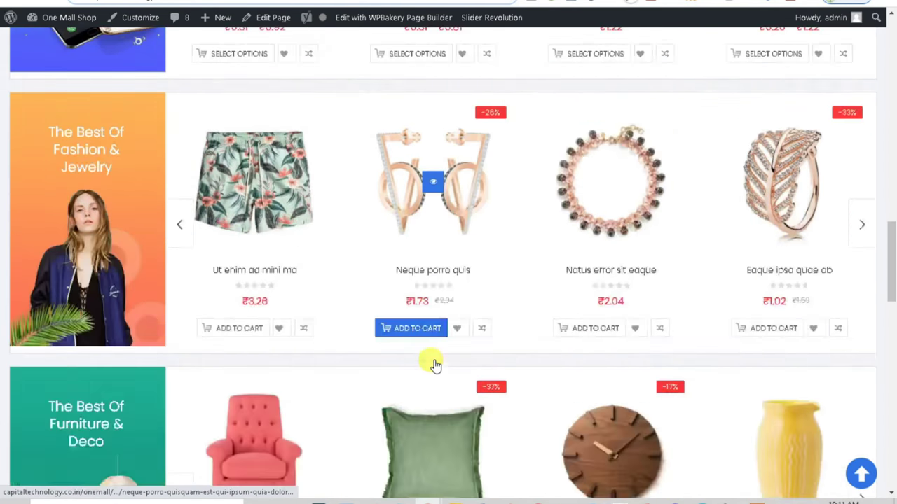
pyautogui.scroll(-4, 435, 365)
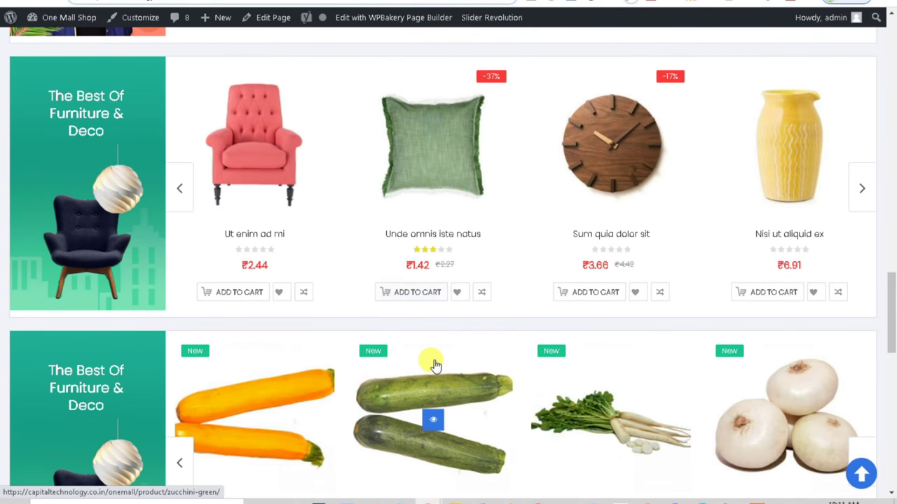
pyautogui.scroll(-3, 435, 364)
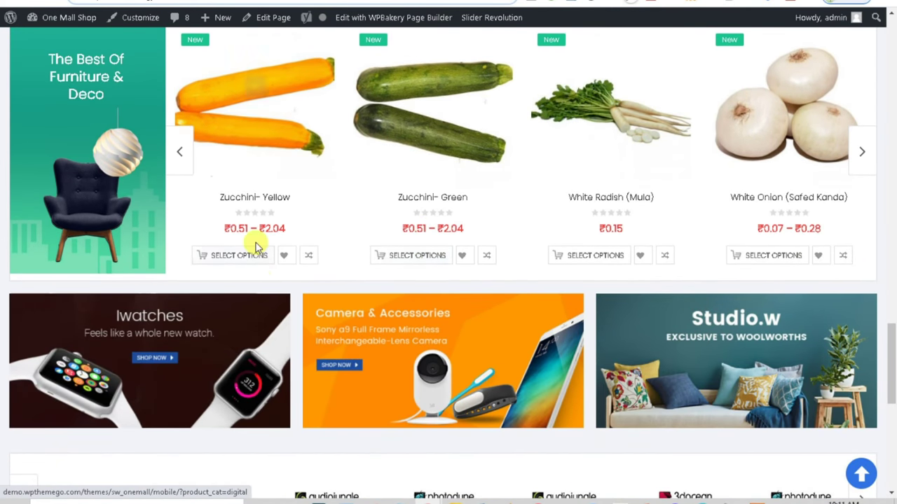
pyautogui.moveTo(894, 357); pyautogui.dragTo(888, 53)
pyautogui.moveTo(501, 200)
# Scroll through the category blocks and product carousels, ending at the INR currency switcher
pyautogui.scroll(-2, 461, 143)
pyautogui.scroll(-6, 627, 322)
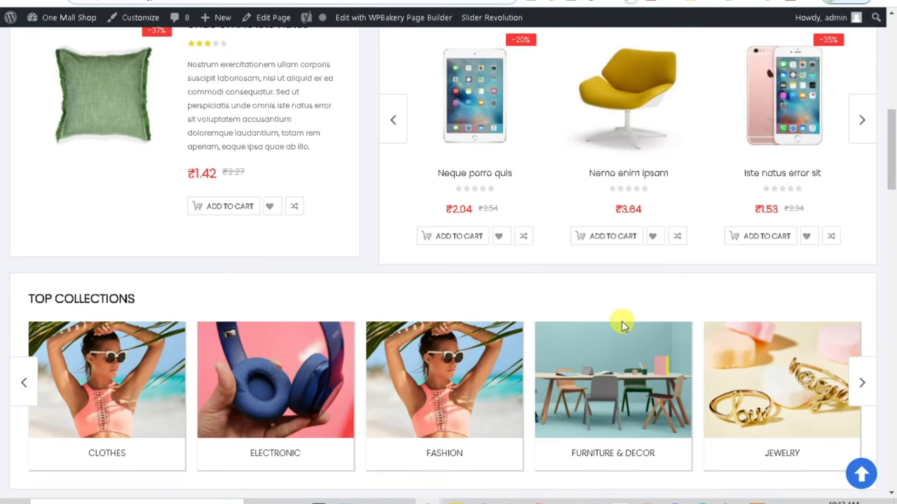
pyautogui.scroll(-3, 623, 325)
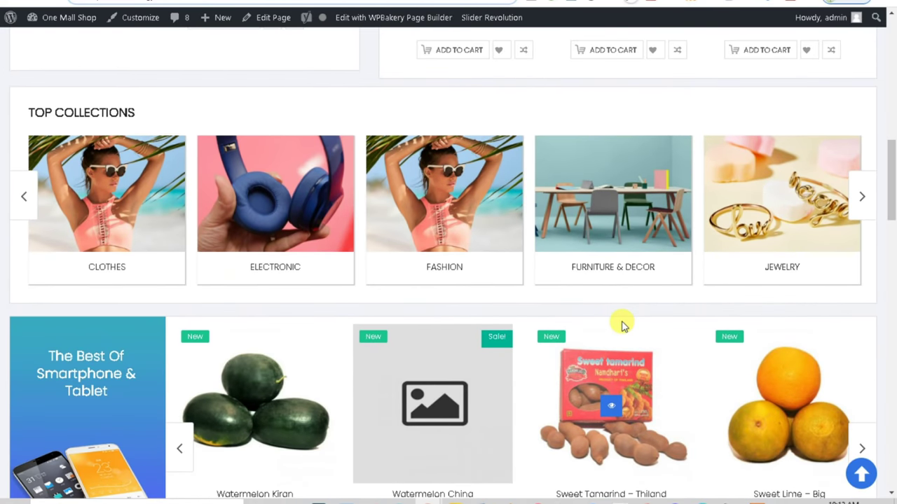
pyautogui.scroll(-4, 623, 325)
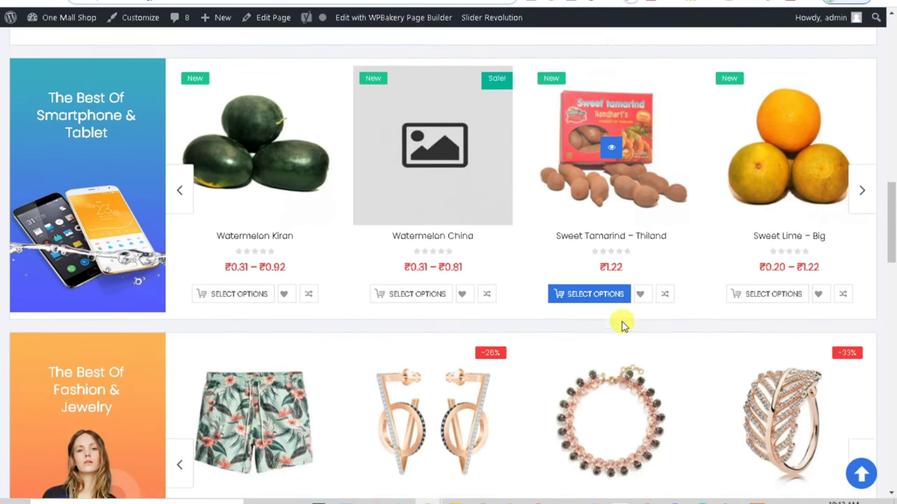
pyautogui.scroll(-2, 623, 324)
pyautogui.moveTo(890, 210); pyautogui.dragTo(891, 42)
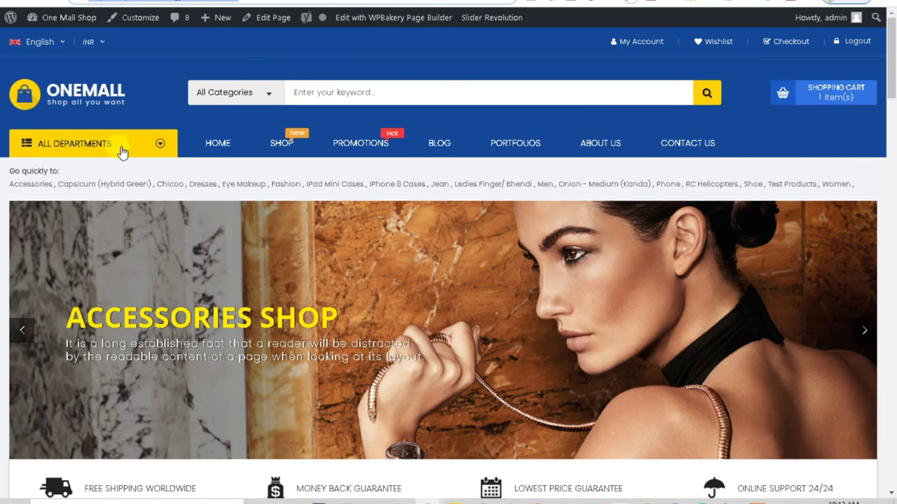
pyautogui.moveTo(85, 41)
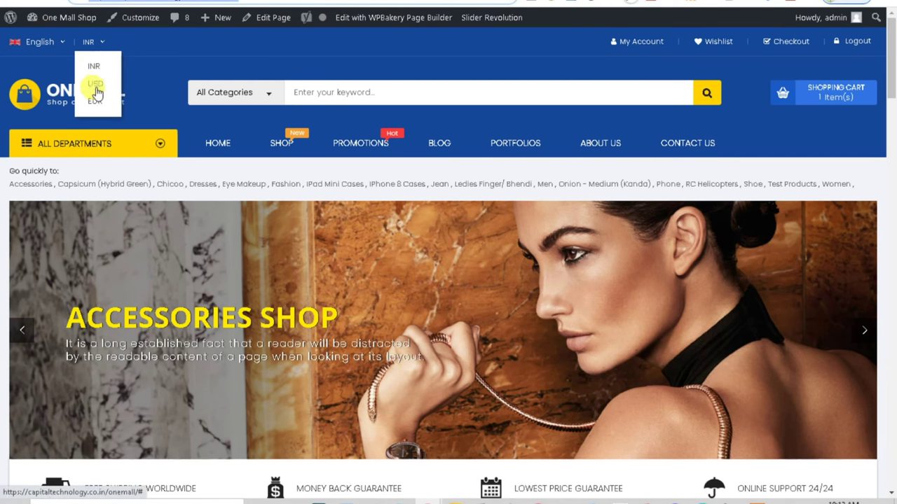